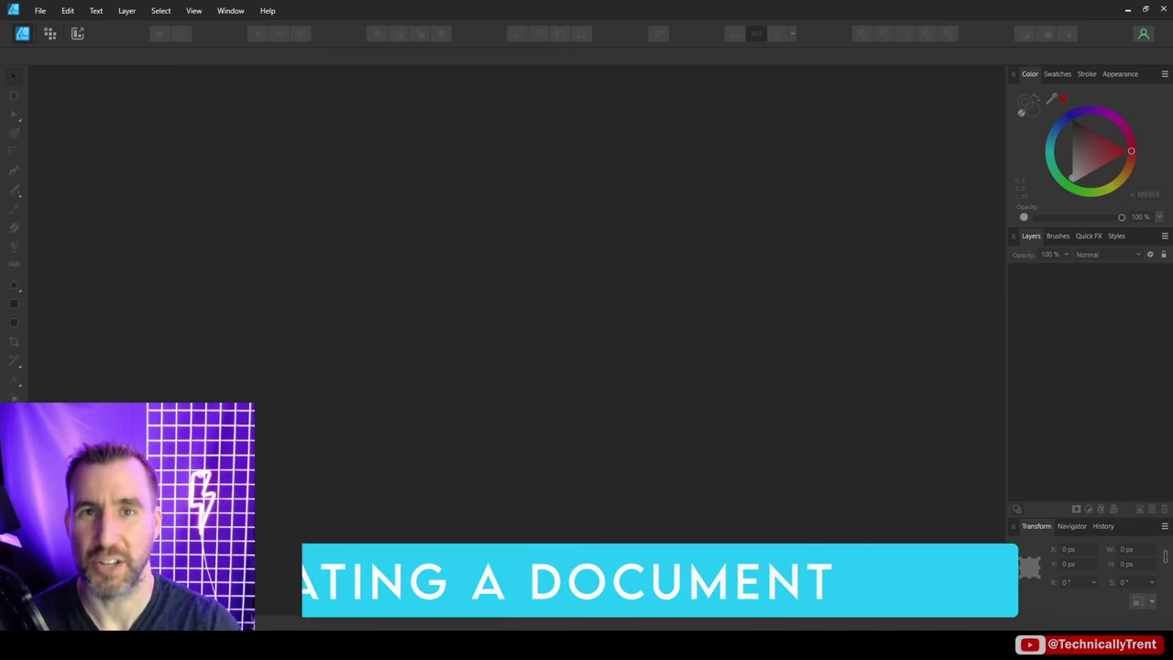
# Create a new document measured in pixels, 4000 px wide and 3000 px high.
pyautogui.click(42, 12)
pyautogui.click(56, 36)
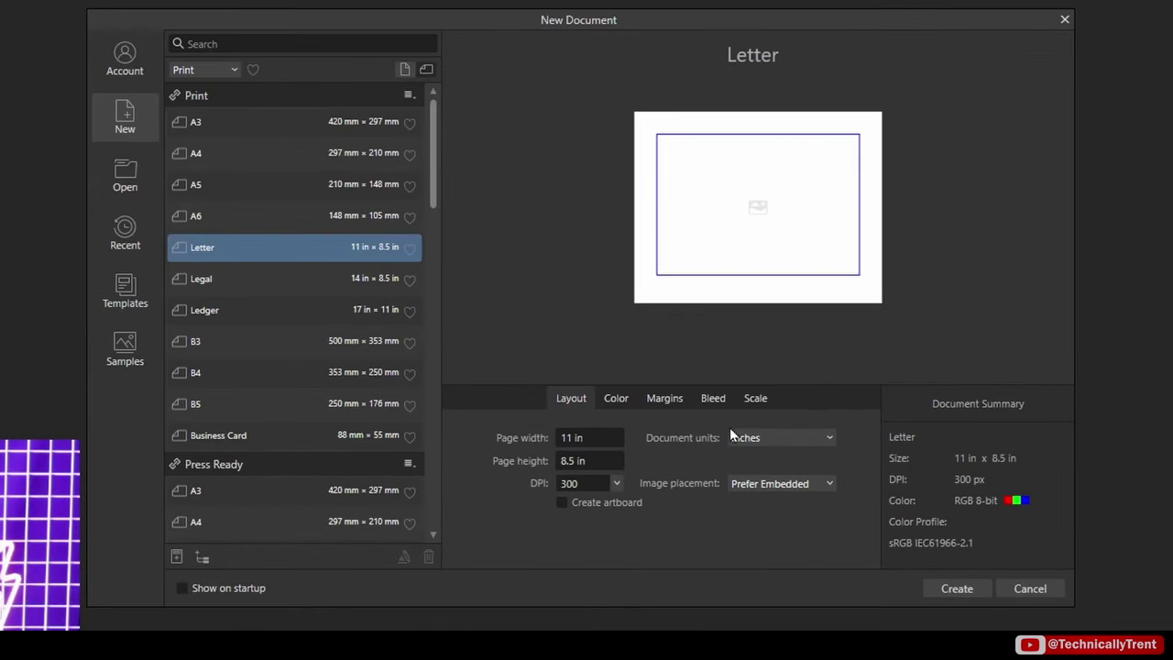
pyautogui.click(757, 438)
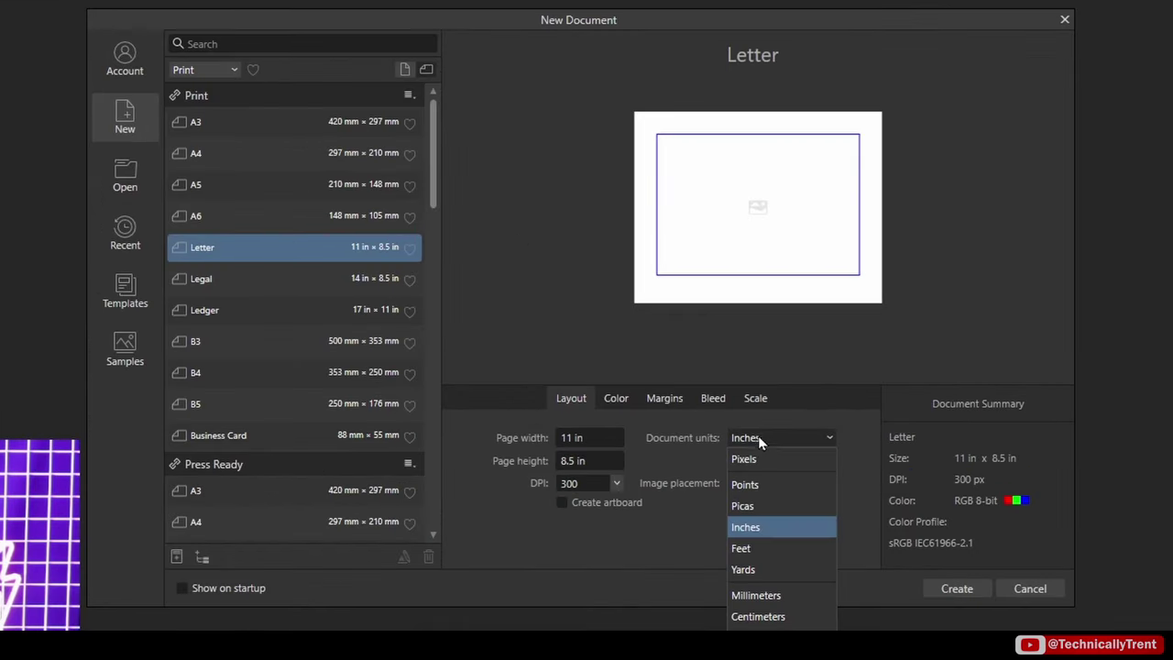
pyautogui.click(743, 460)
pyautogui.click(587, 437)
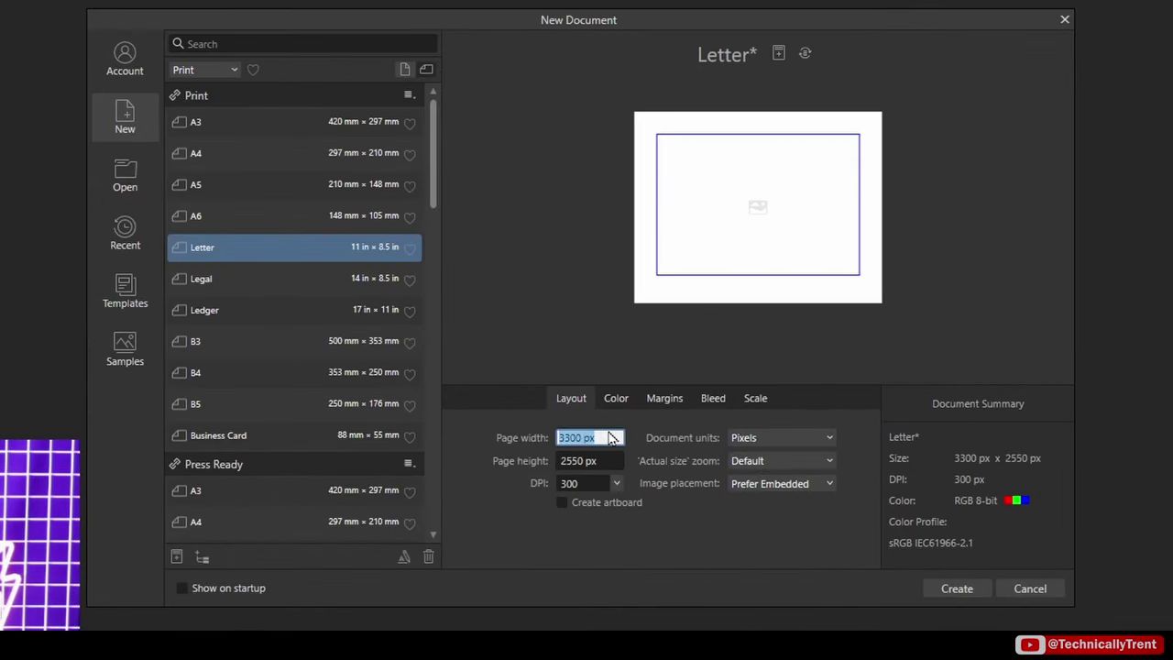
pyautogui.write('4000')
pyautogui.press('Return')
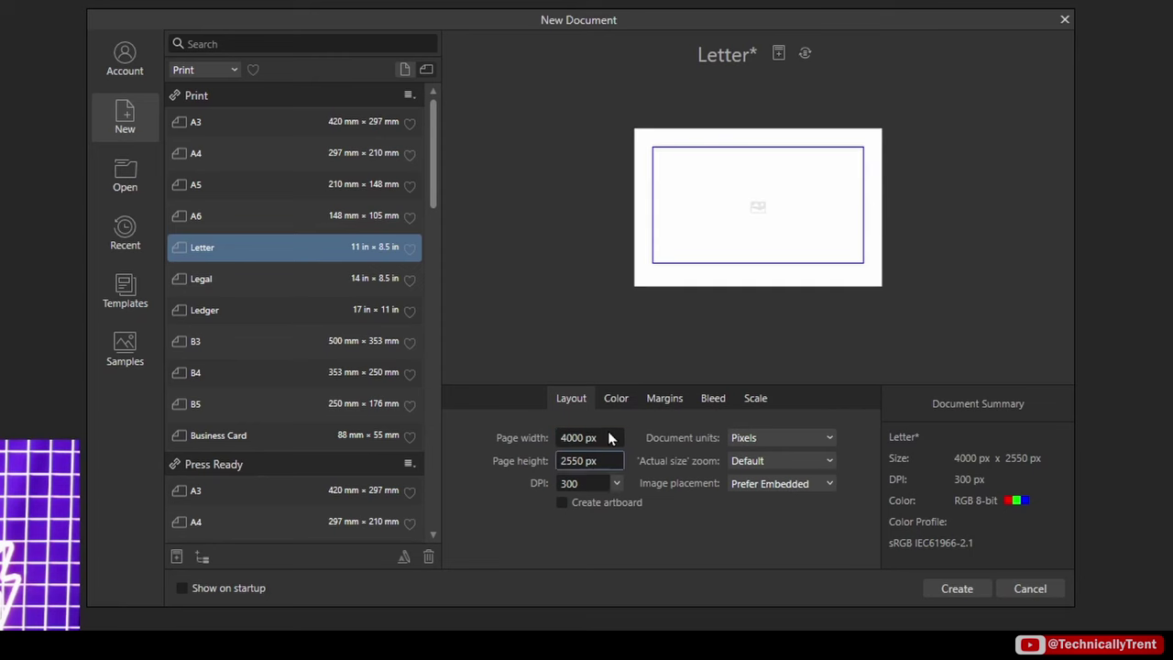
pyautogui.press('Tab')
pyautogui.write('3000')
pyautogui.click(956, 591)
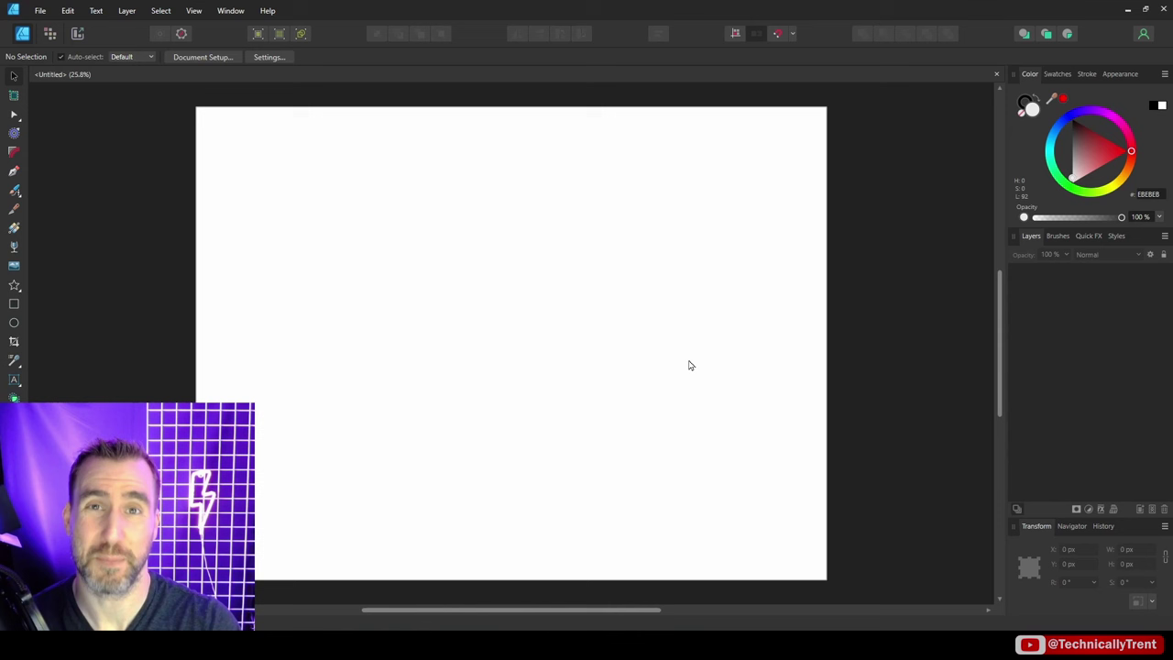
# Save the new document as MyFile.
pyautogui.click(41, 10)
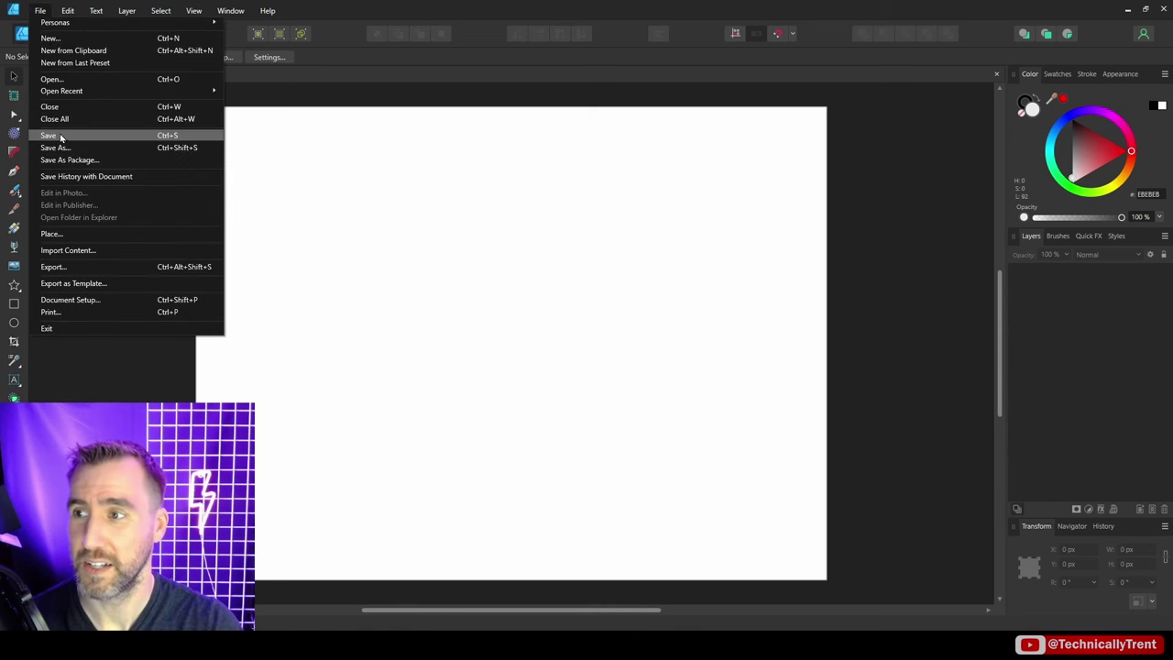
pyautogui.click(63, 136)
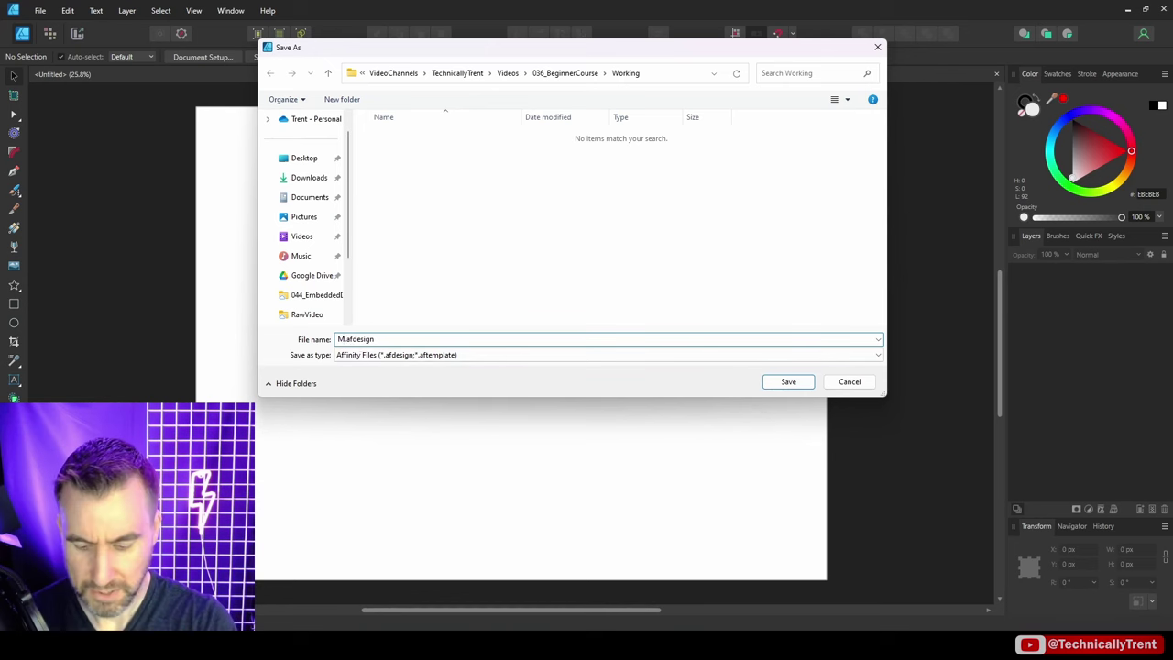
pyautogui.click(795, 383)
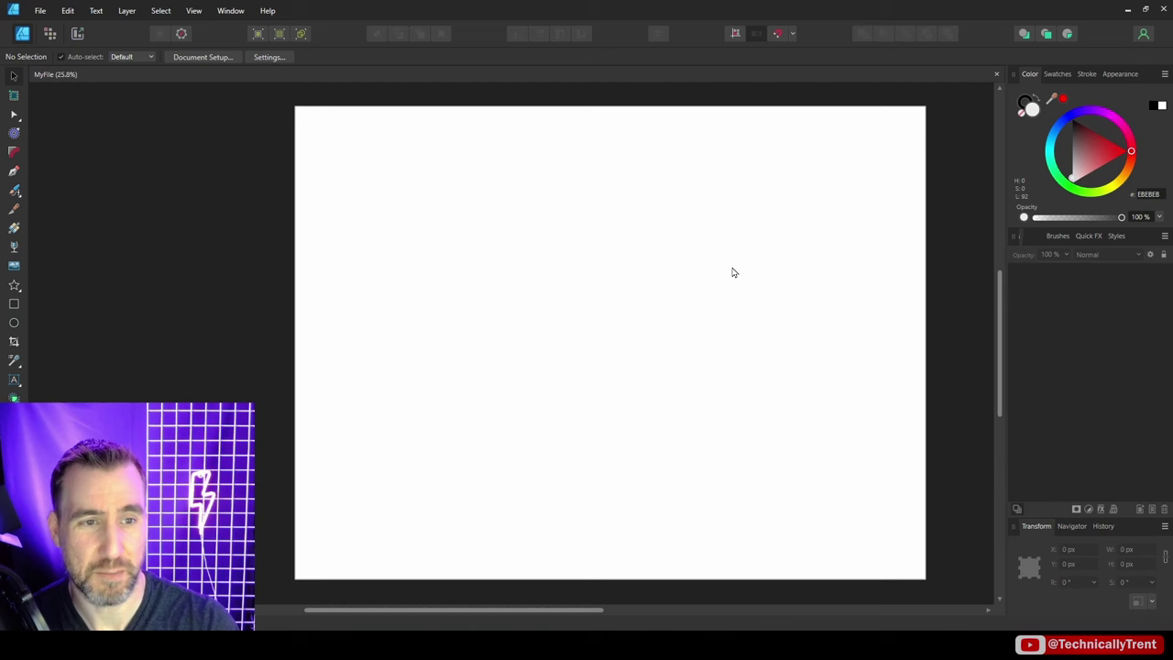
# Undock the Swatches, Appearance and Quick FX panels so they float over the canvas.
pyautogui.moveTo(1056, 73); pyautogui.dragTo(313, 124)
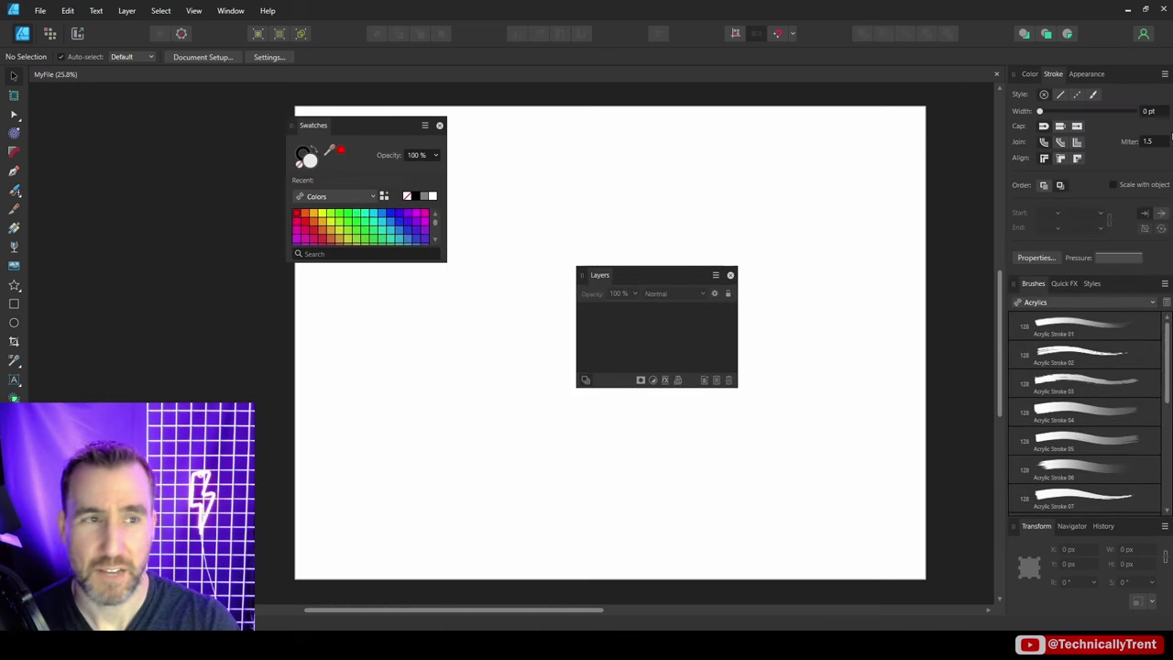
pyautogui.click(1086, 73)
pyautogui.moveTo(1086, 74); pyautogui.dragTo(385, 335)
pyautogui.moveTo(1064, 283); pyautogui.dragTo(515, 127)
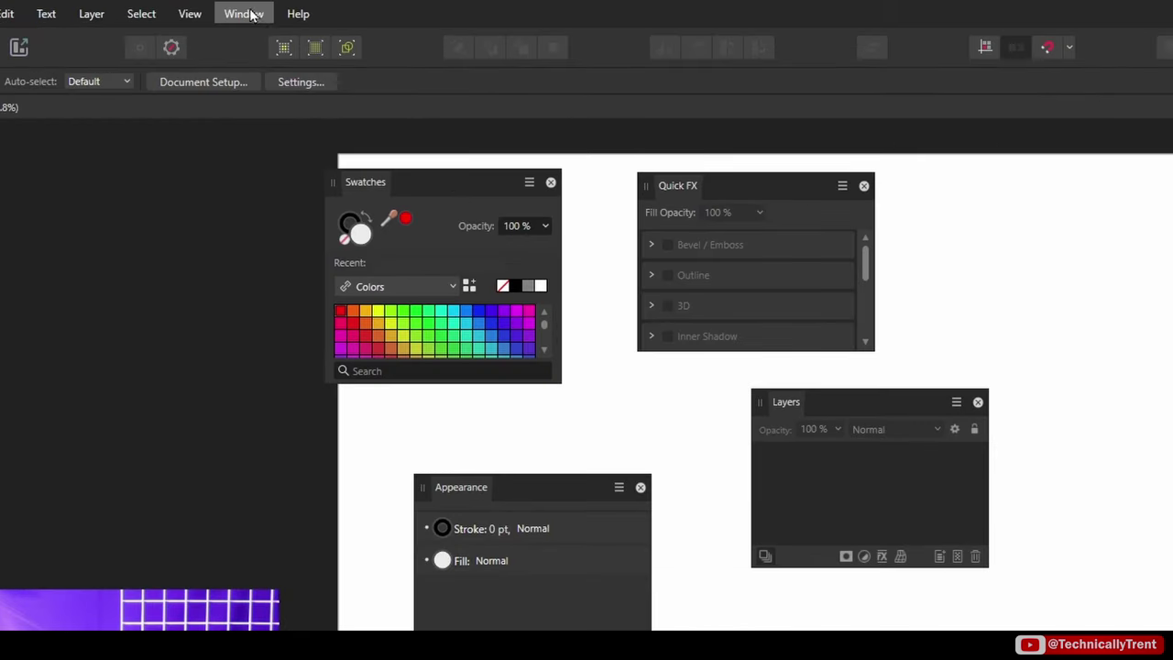
# Reset the studio so all floating panels return to their default docked layout.
pyautogui.click(235, 11)
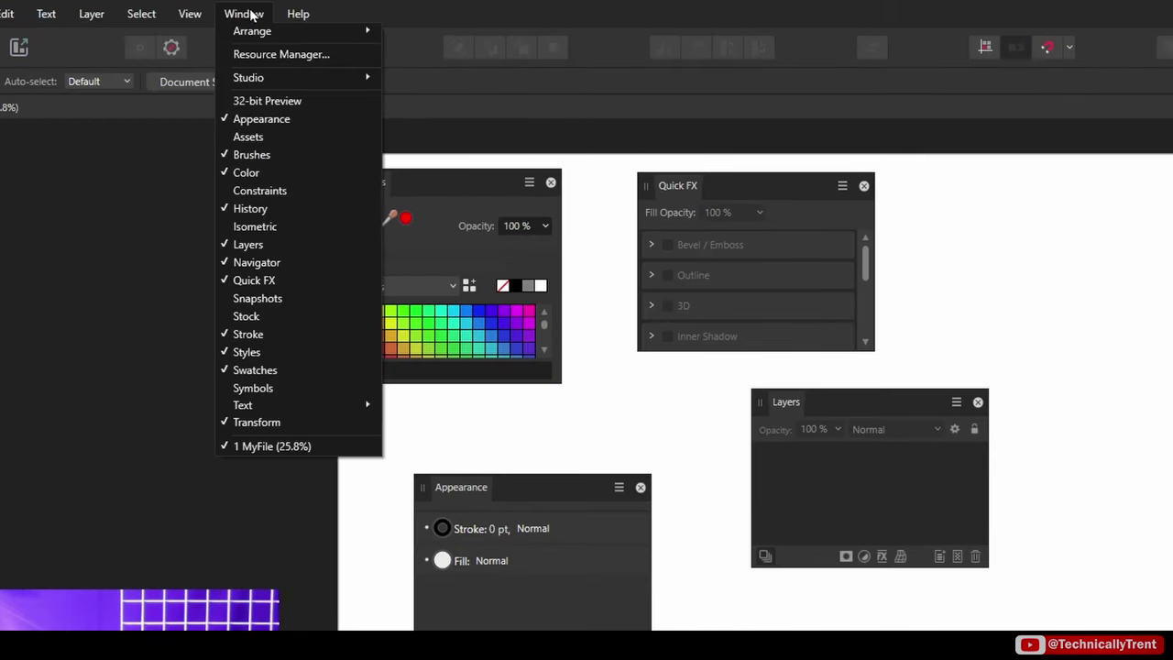
pyautogui.moveTo(257, 79)
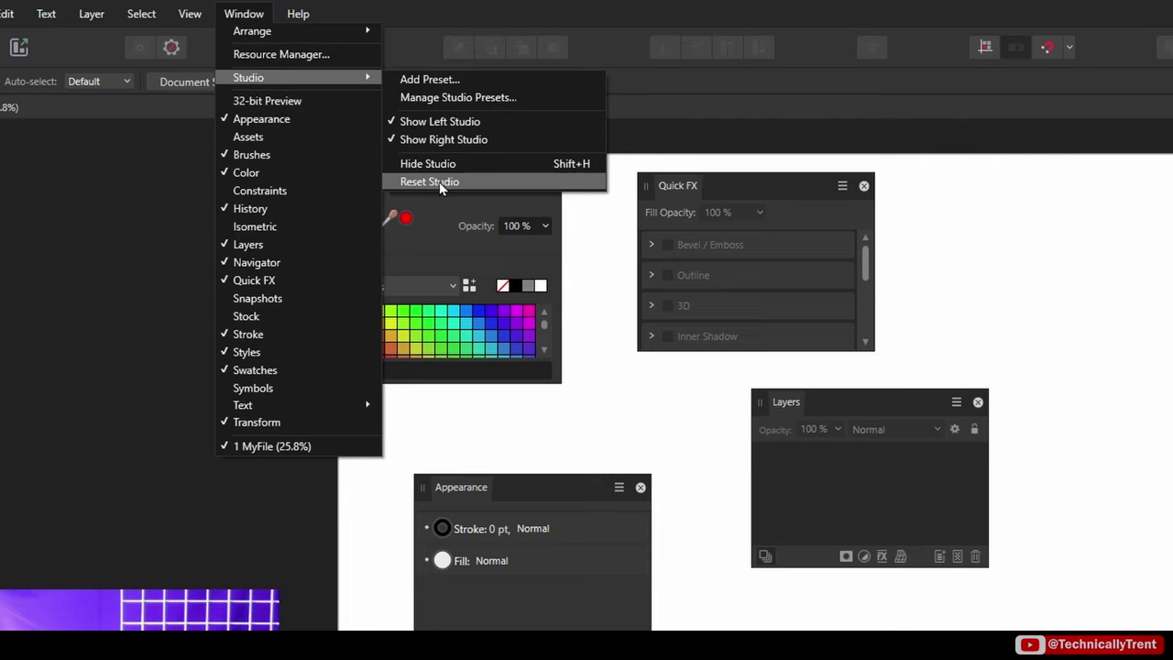
pyautogui.click(523, 180)
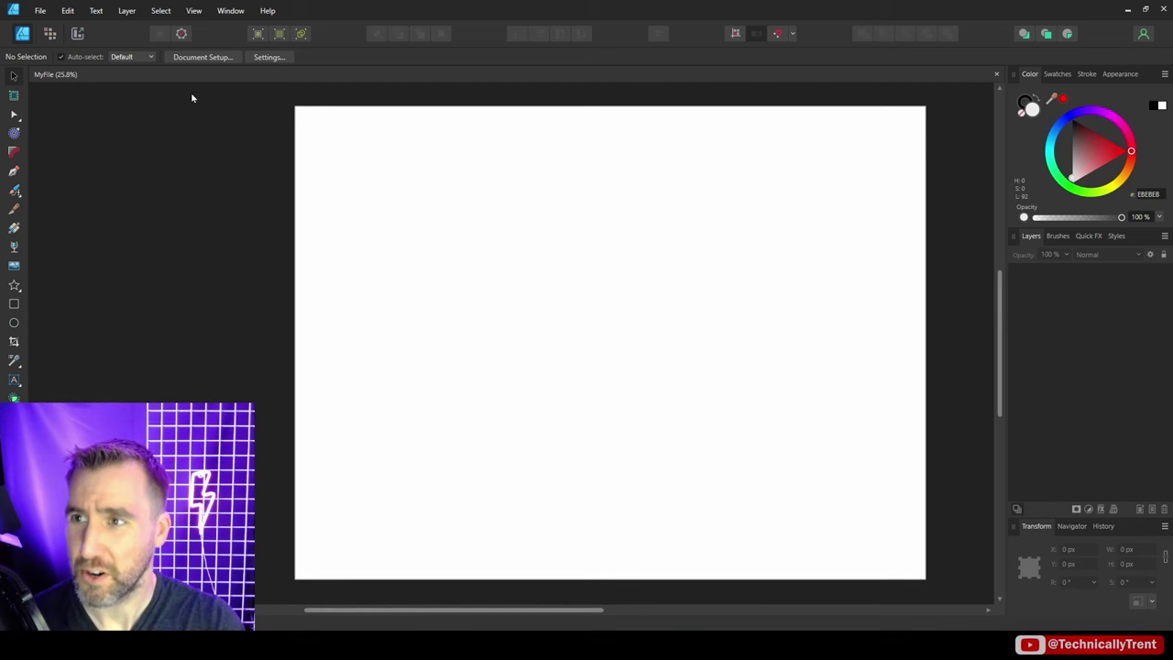
pyautogui.click(193, 10)
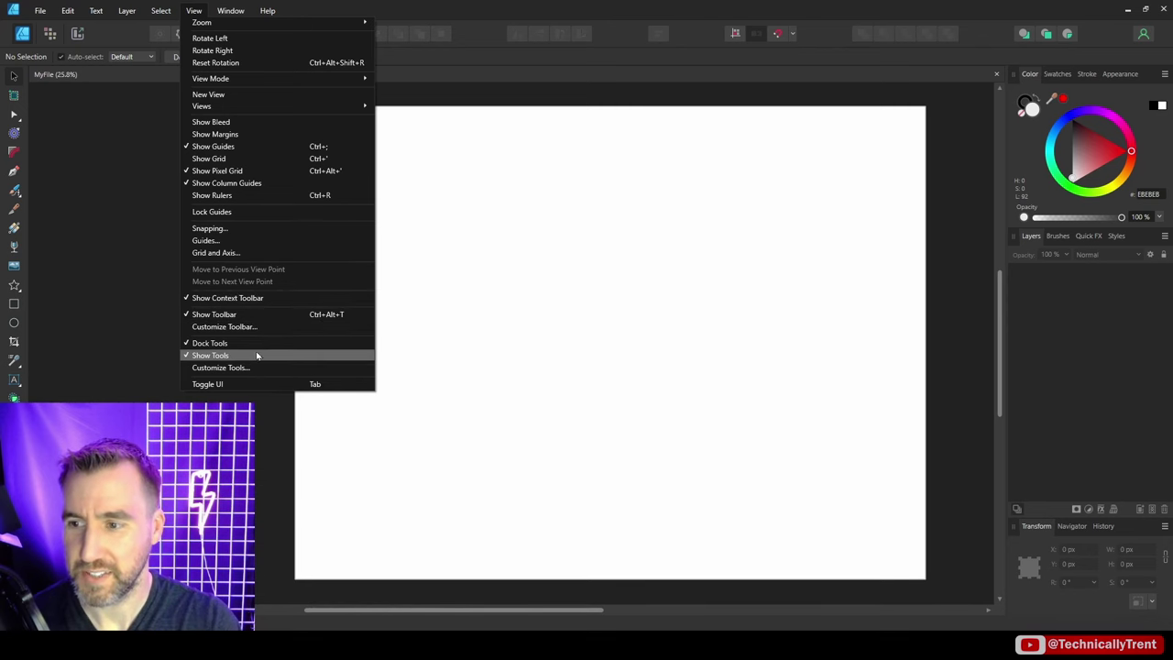
pyautogui.click(486, 7)
pyautogui.click(230, 10)
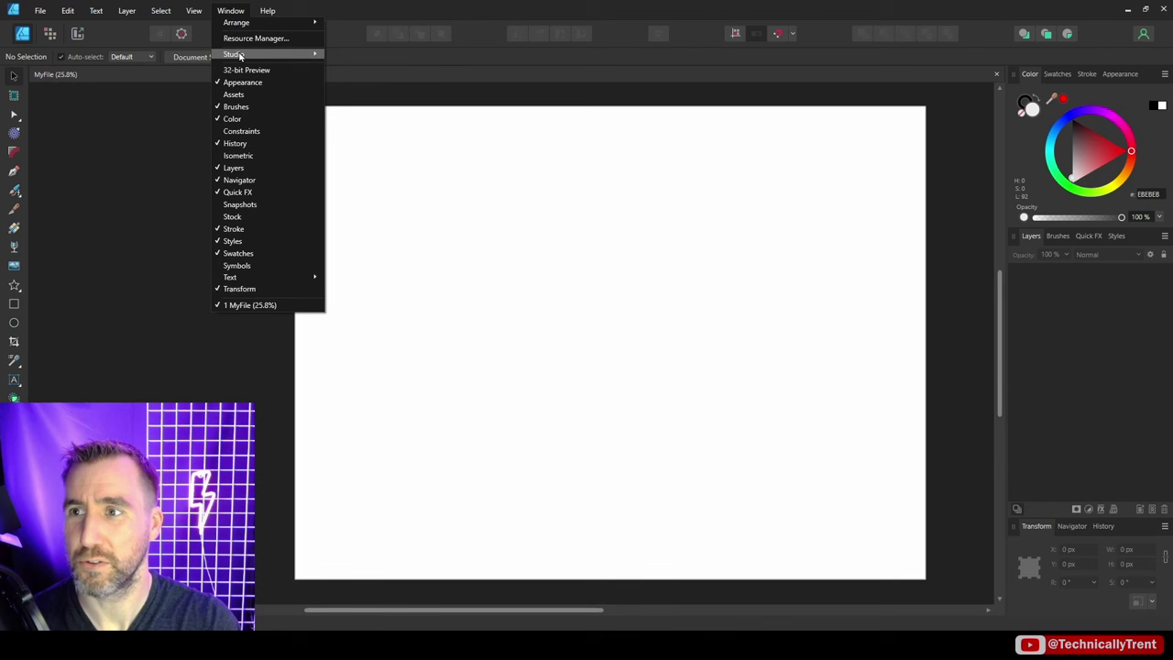
pyautogui.moveTo(240, 55)
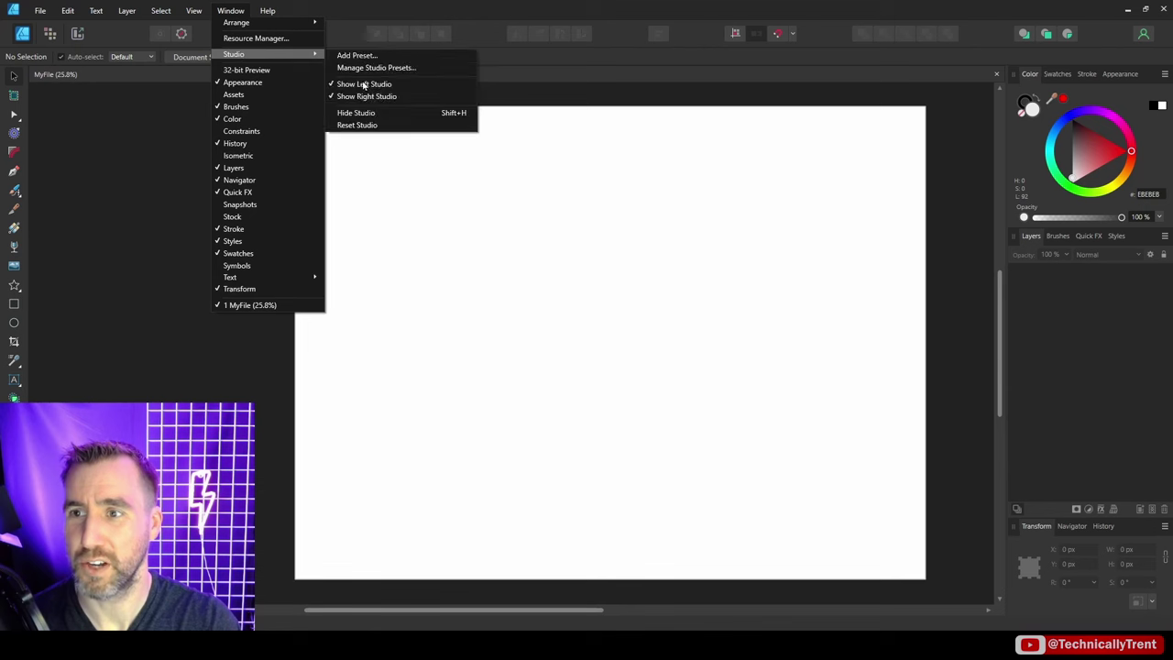
pyautogui.click(379, 128)
# Switch to the Rounded Rectangle tool and back to the Star tool among the shape tools.
pyautogui.press('m')
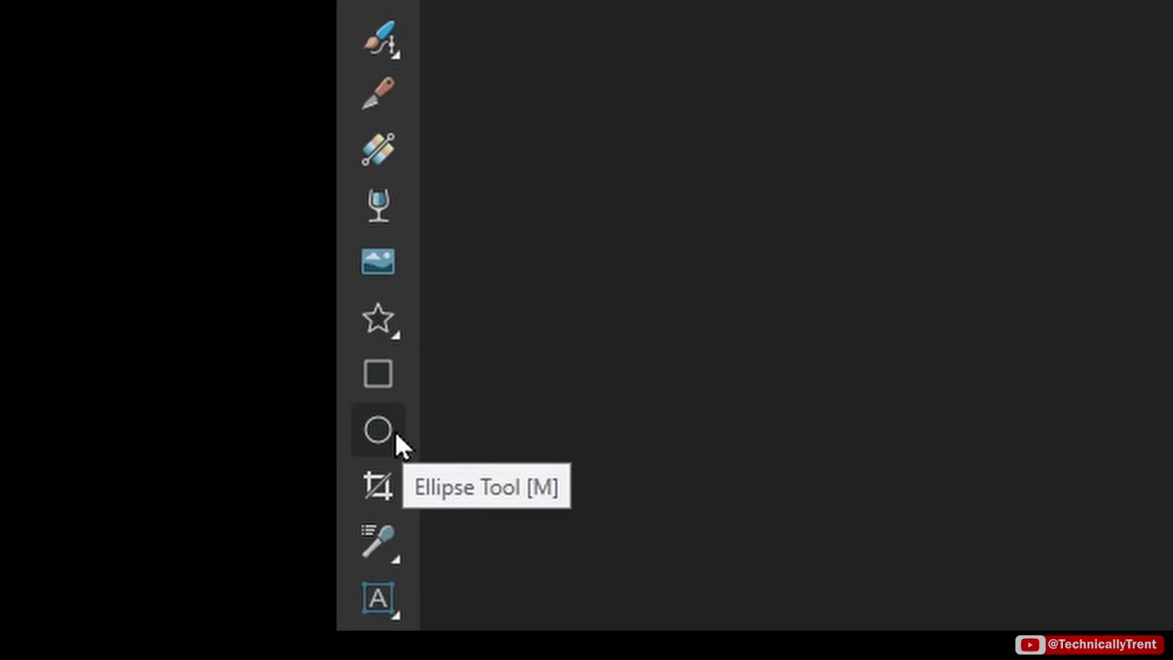
pyautogui.click(394, 330)
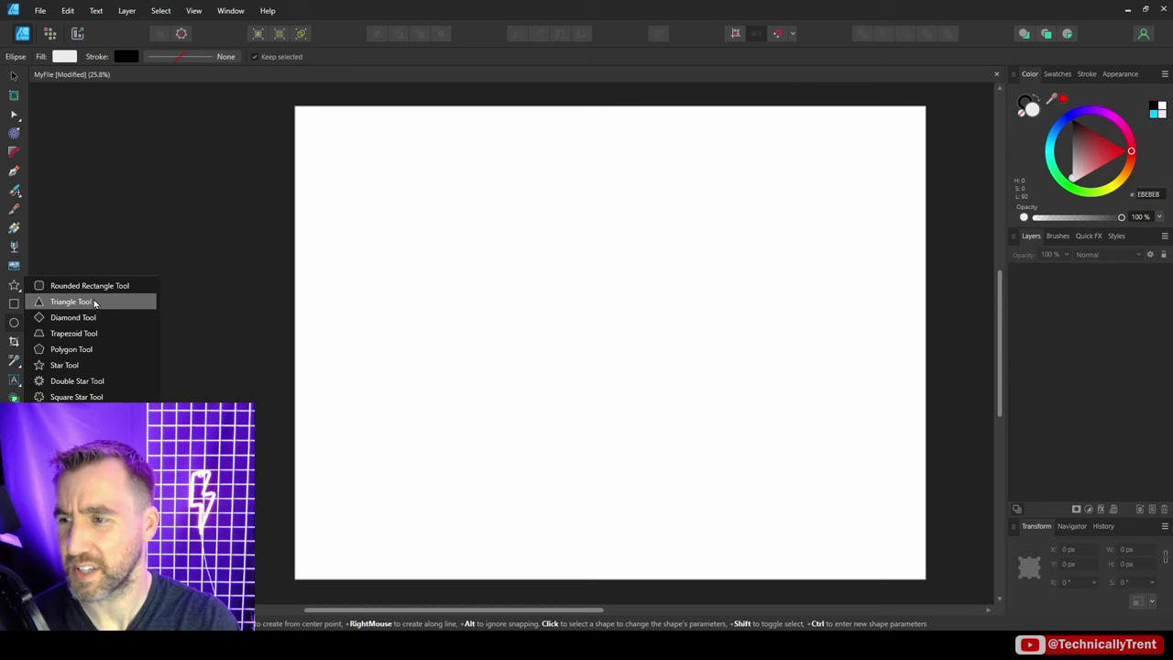
pyautogui.click(88, 286)
pyautogui.click(14, 285)
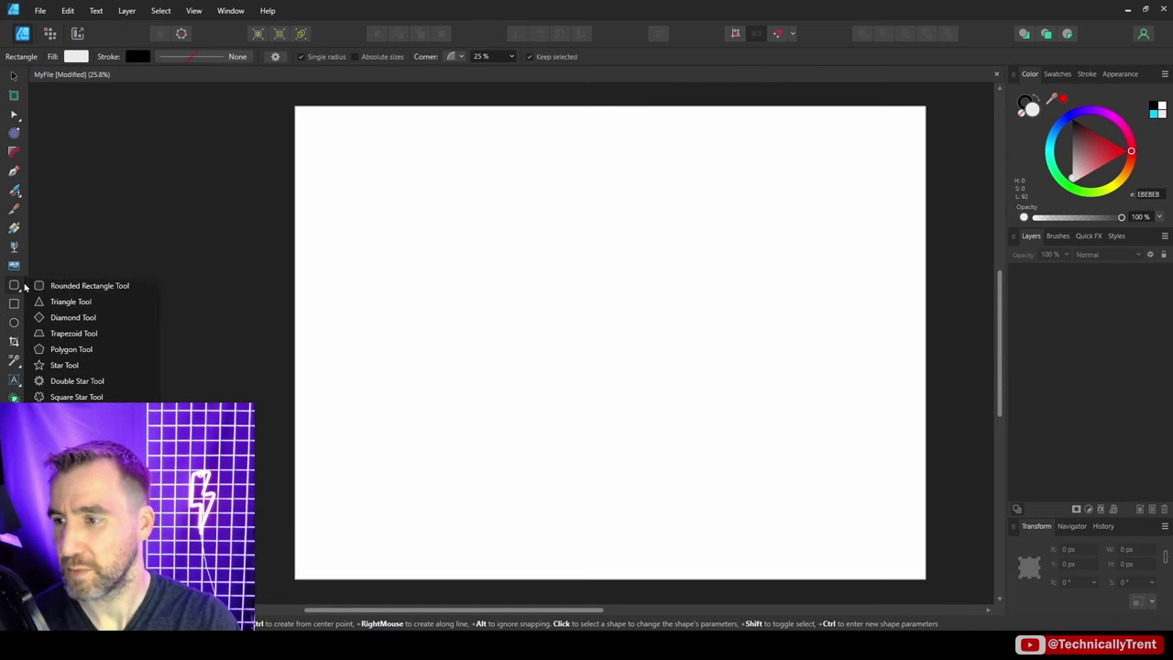
pyautogui.click(73, 363)
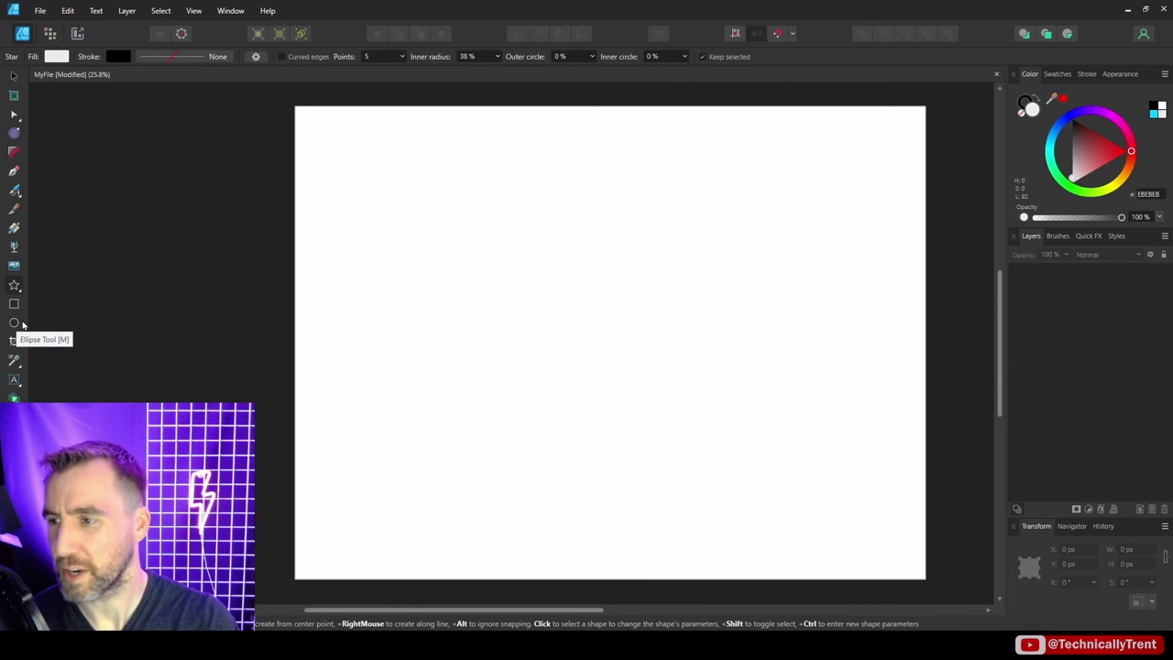
# Draw a wide ellipse in the upper part of the page and a perfect circle about 762 px across beside it.
pyautogui.click(16, 323)
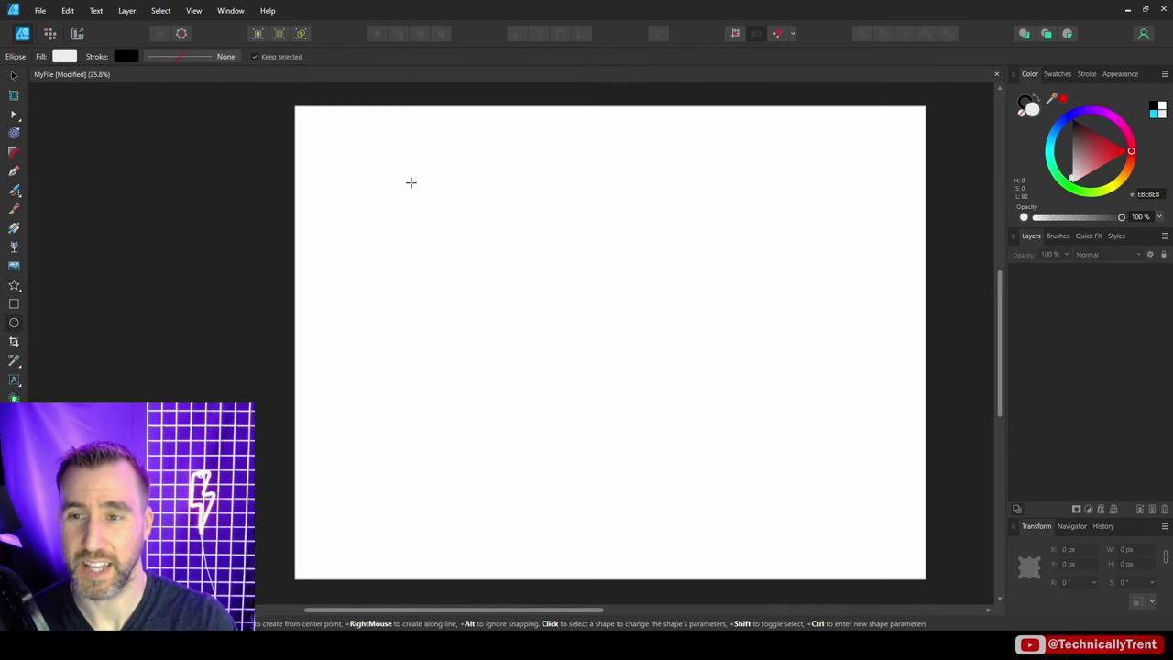
pyautogui.moveTo(411, 182); pyautogui.dragTo(608, 314)
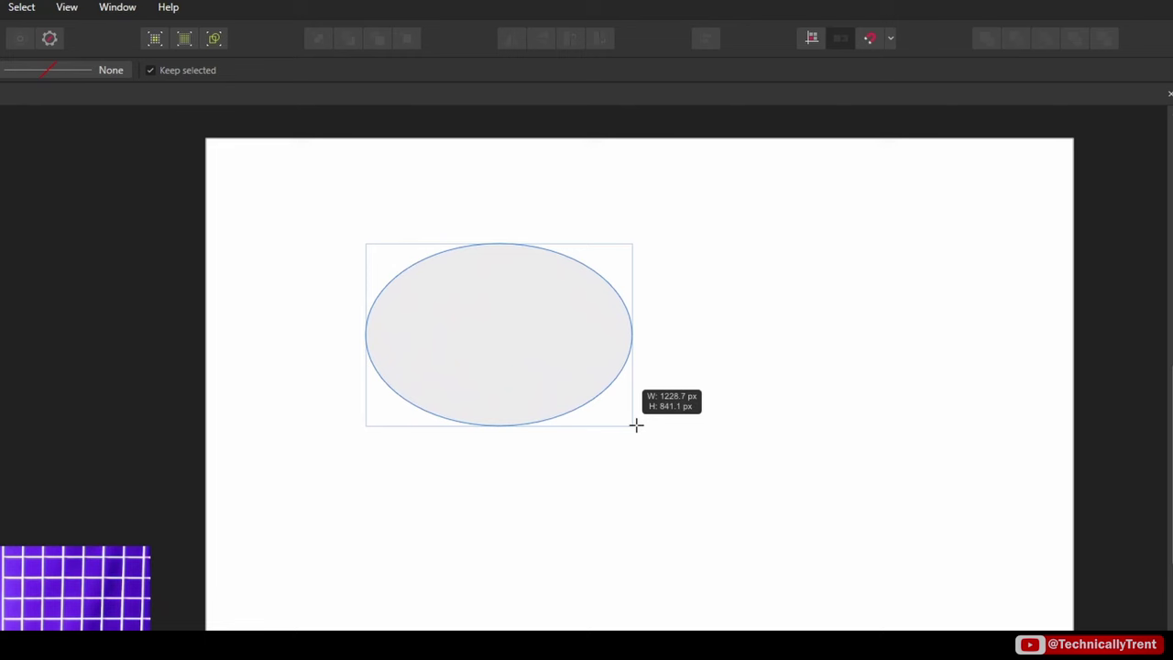
pyautogui.moveTo(637, 425); pyautogui.dragTo(665, 409)
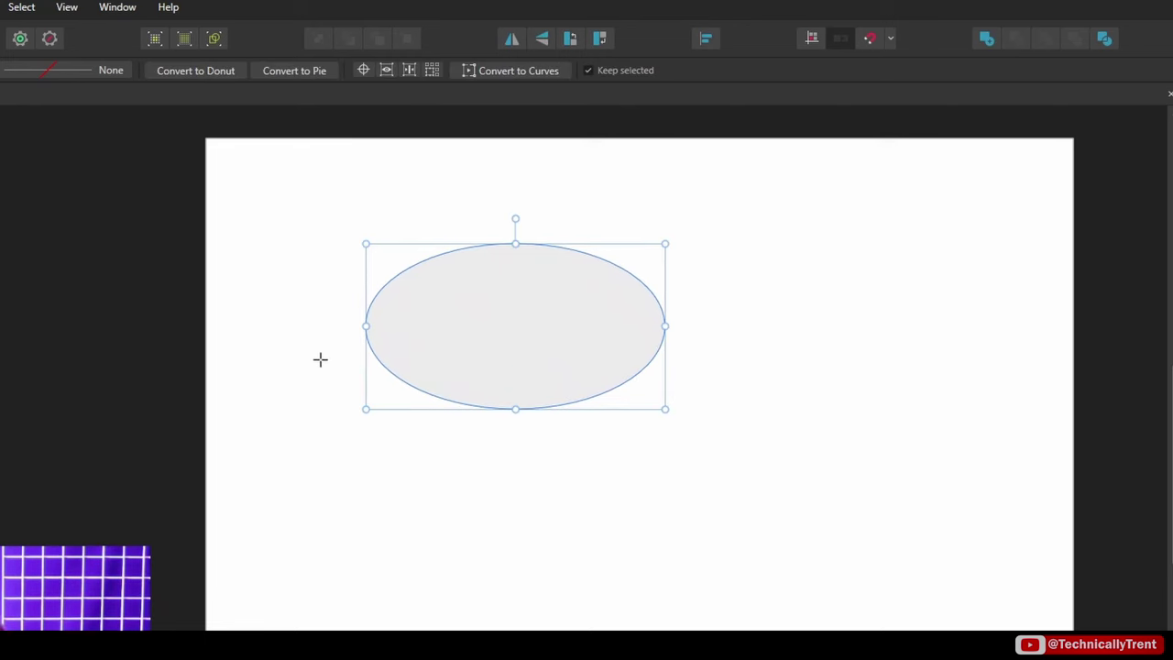
pyautogui.click(115, 217)
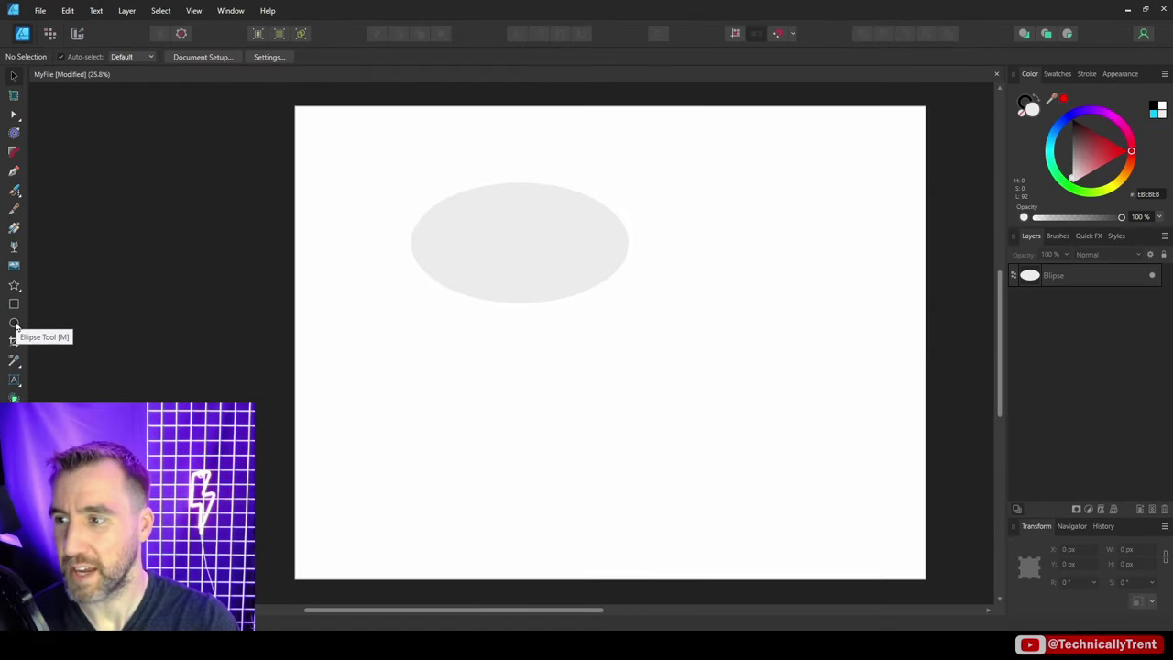
pyautogui.click(14, 323)
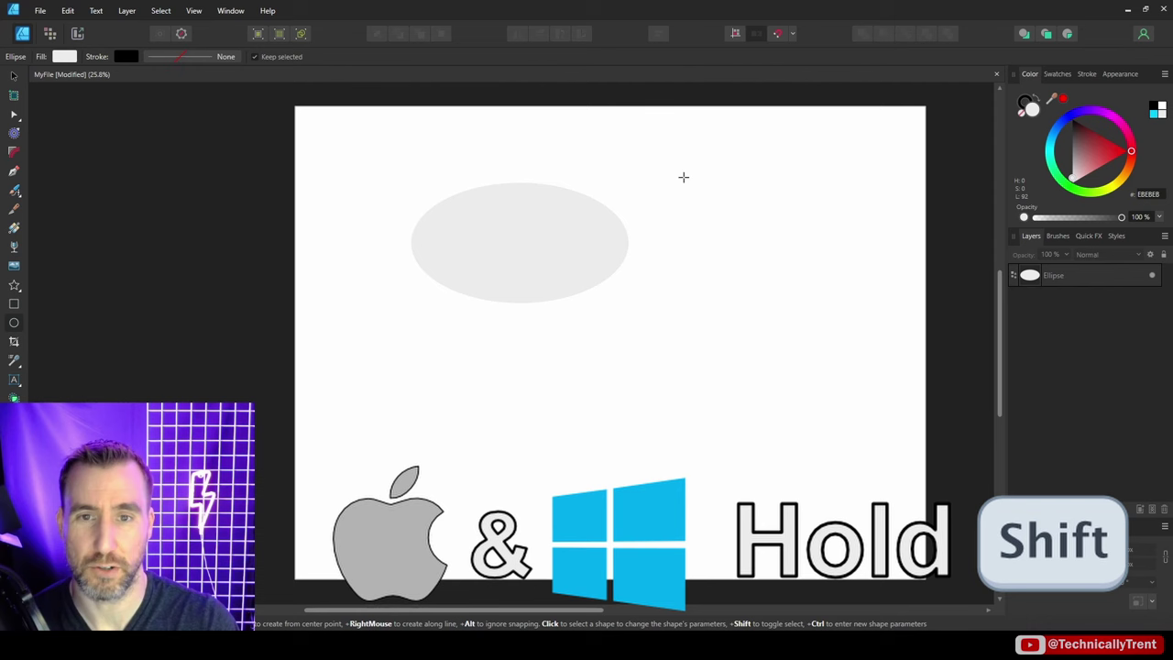
pyautogui.moveTo(674, 166); pyautogui.dragTo(802, 279)
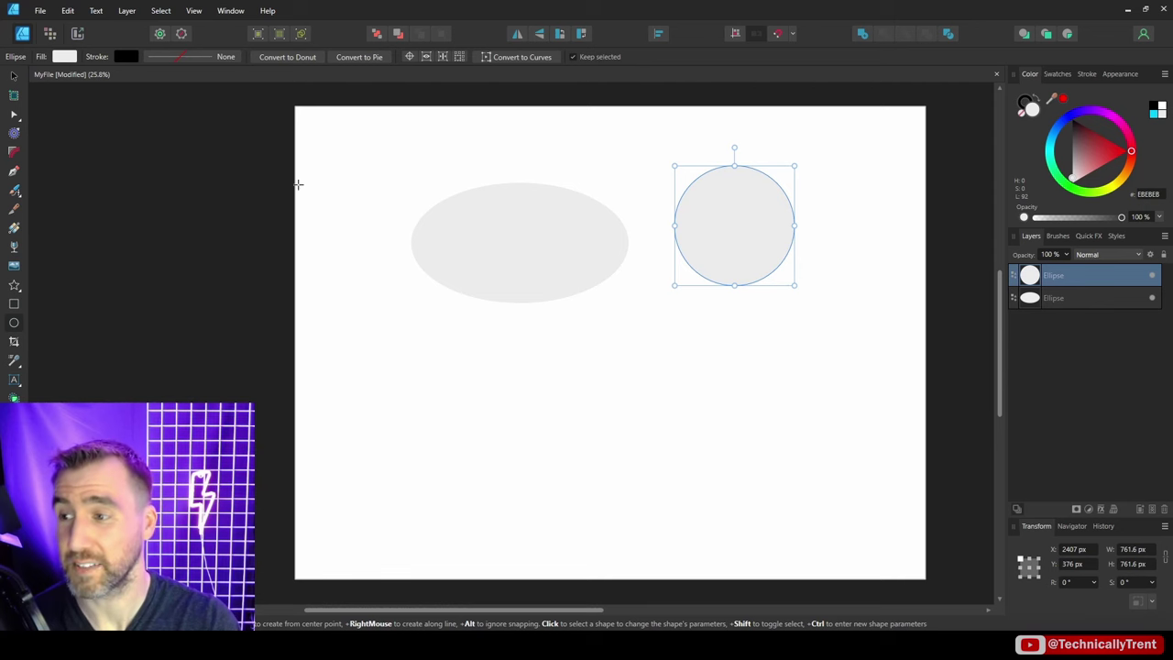
# Draw a rectangle about 1248 by 709 px below the ellipse and a square of about 649 px below the circle.
pyautogui.click(14, 308)
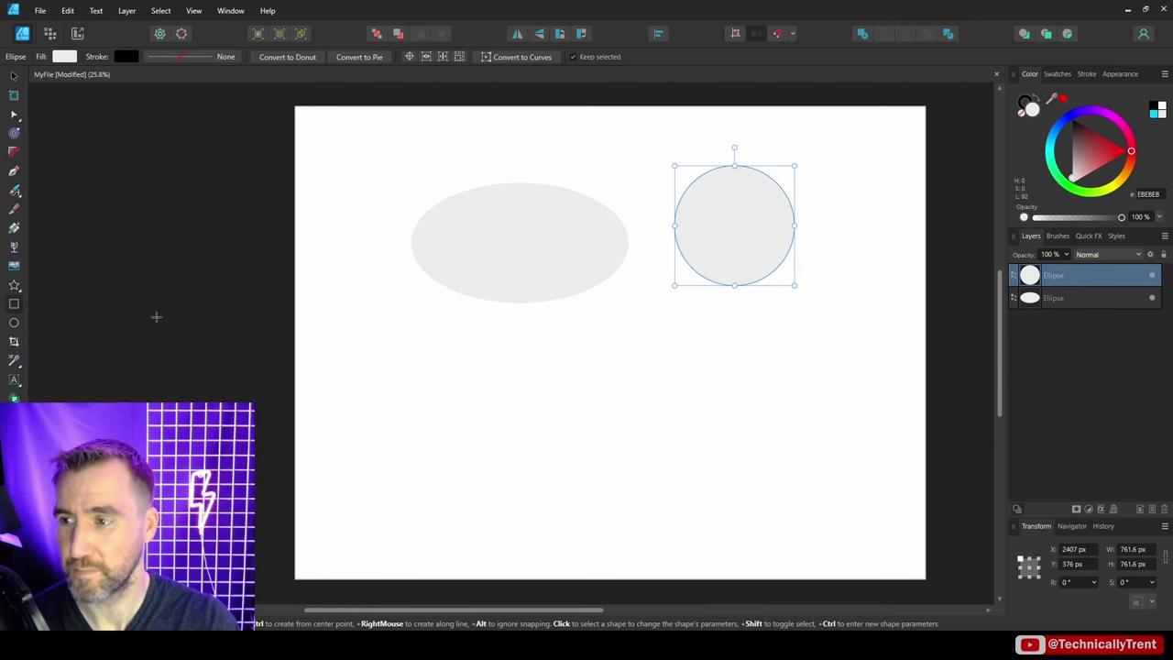
pyautogui.moveTo(447, 322); pyautogui.dragTo(644, 433)
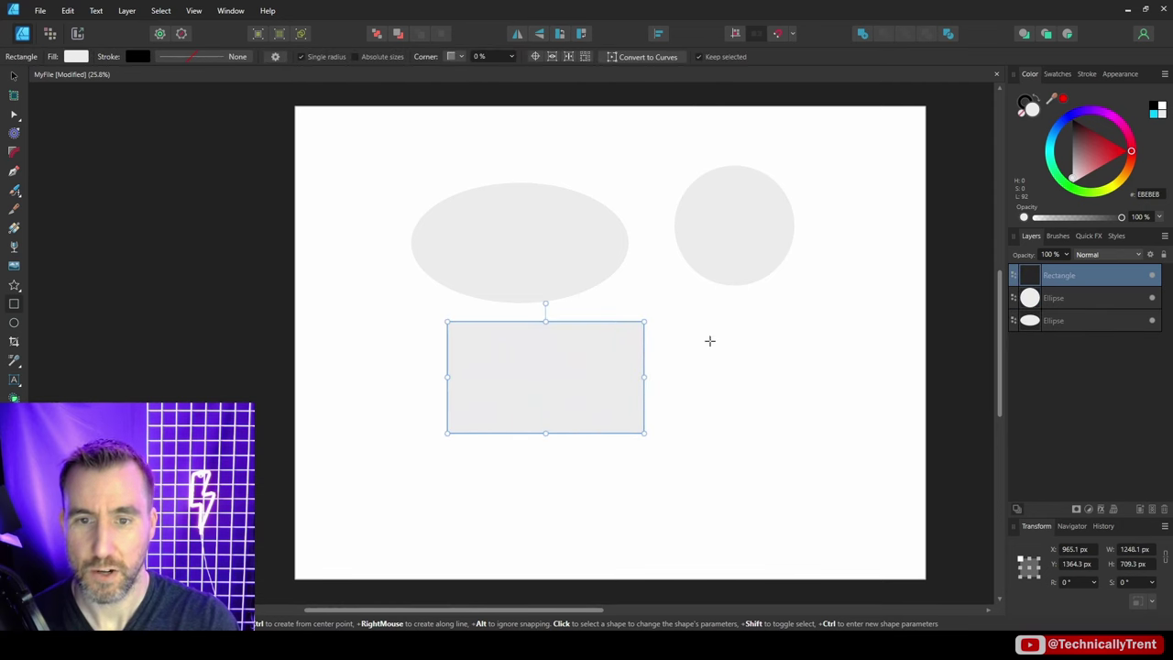
pyautogui.moveTo(695, 316); pyautogui.dragTo(862, 354)
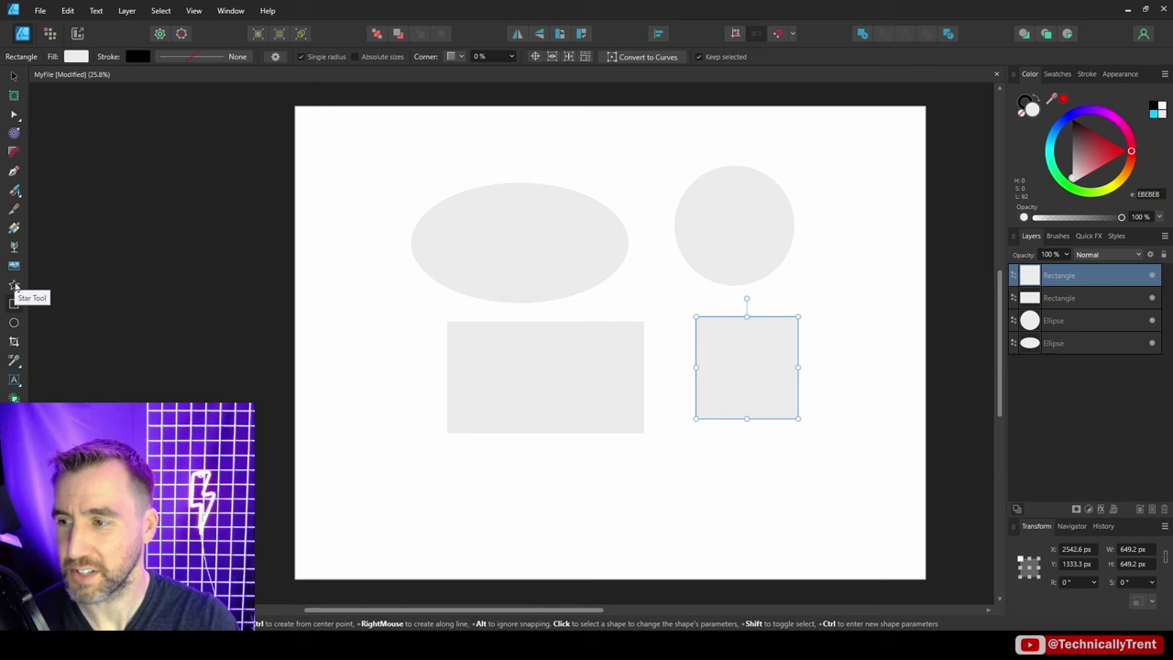
# Draw two triangles with the Triangle tool, one below the rectangle and one below the square.
pyautogui.click(15, 287)
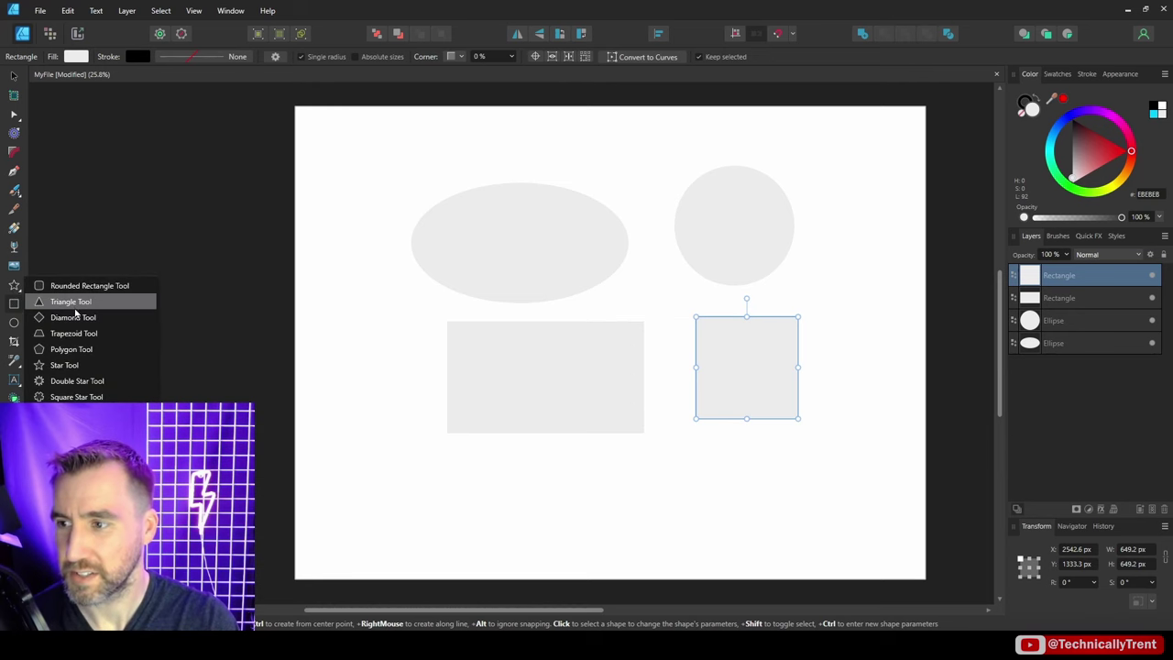
pyautogui.click(77, 302)
pyautogui.moveTo(510, 446); pyautogui.dragTo(601, 535)
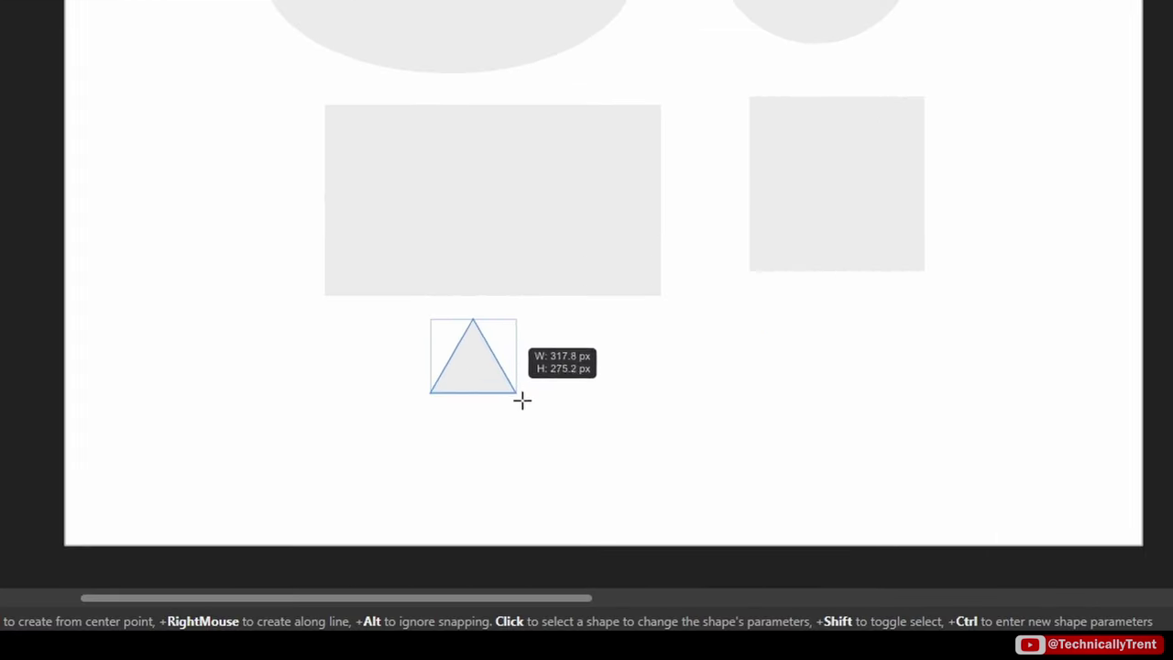
pyautogui.moveTo(587, 469)
pyautogui.mouseDown()
pyautogui.moveTo(660, 403)
pyautogui.moveTo(510, 345)
pyautogui.moveTo(471, 381)
pyautogui.moveTo(586, 455)
pyautogui.moveTo(524, 440)
pyautogui.moveTo(596, 488)
pyautogui.mouseUp()
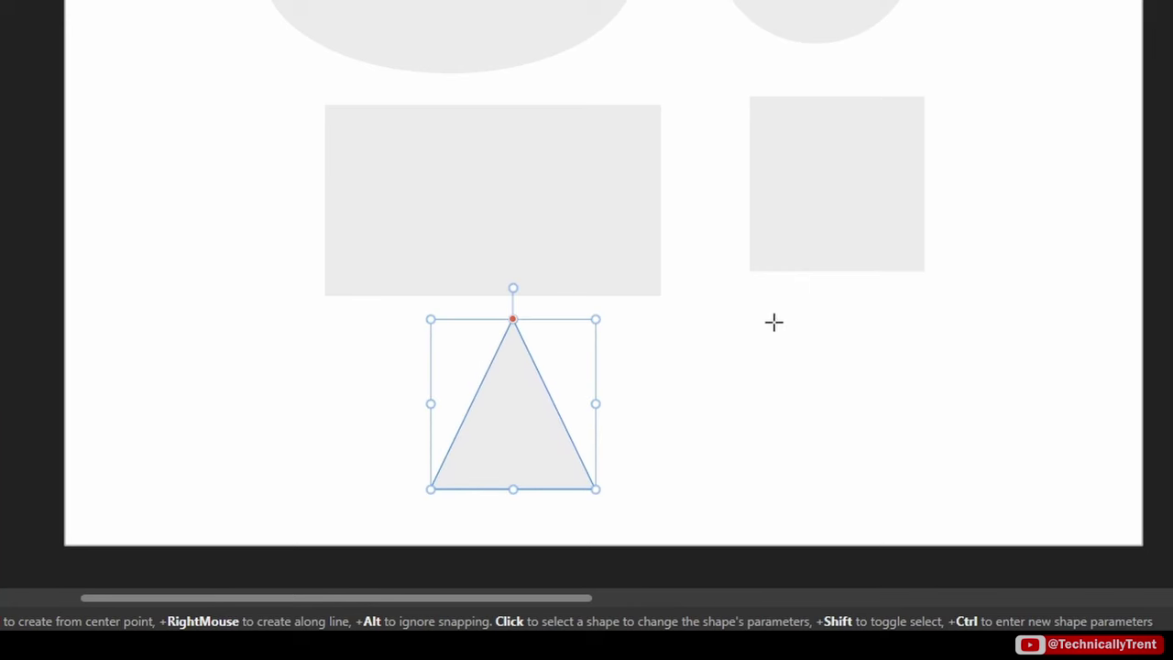
pyautogui.moveTo(774, 321); pyautogui.dragTo(976, 461)
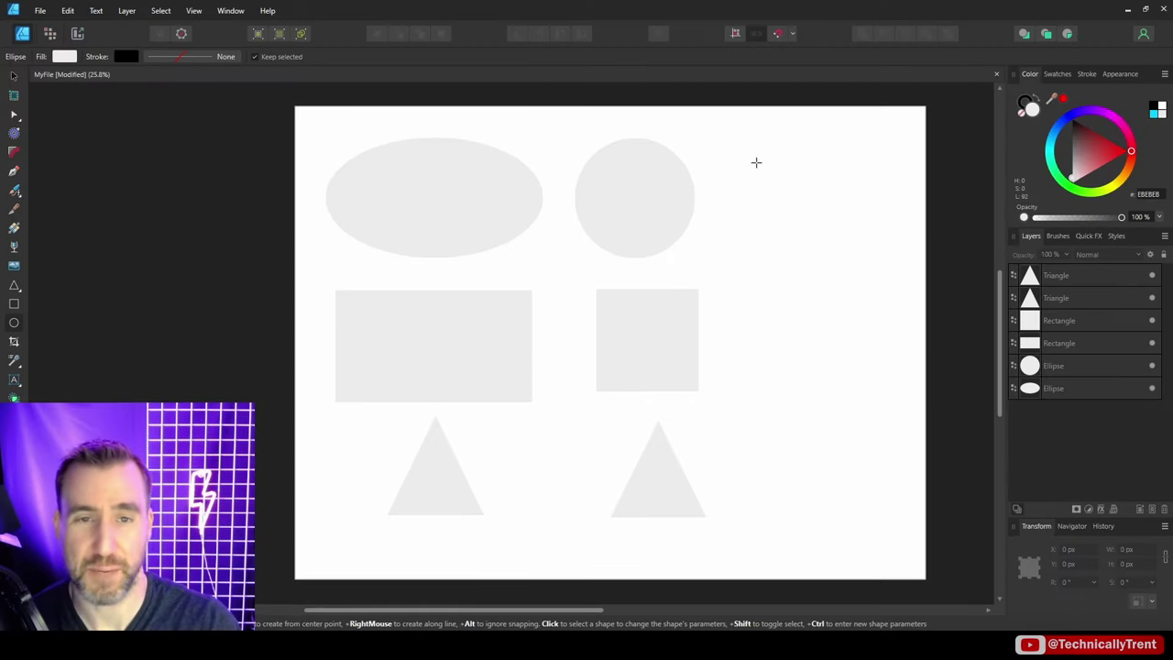
# Draw another perfect circle in the page's upper right area and fill it with purple, CD24D3.
pyautogui.moveTo(756, 153); pyautogui.dragTo(878, 275)
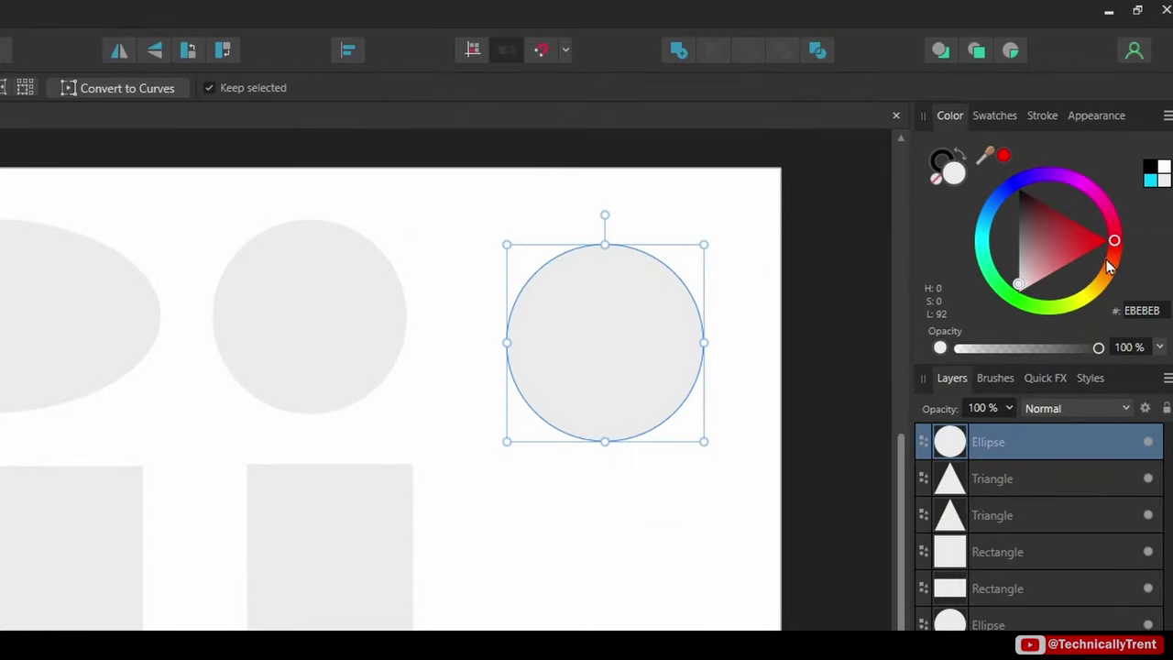
pyautogui.moveTo(1083, 246); pyautogui.dragTo(1072, 222)
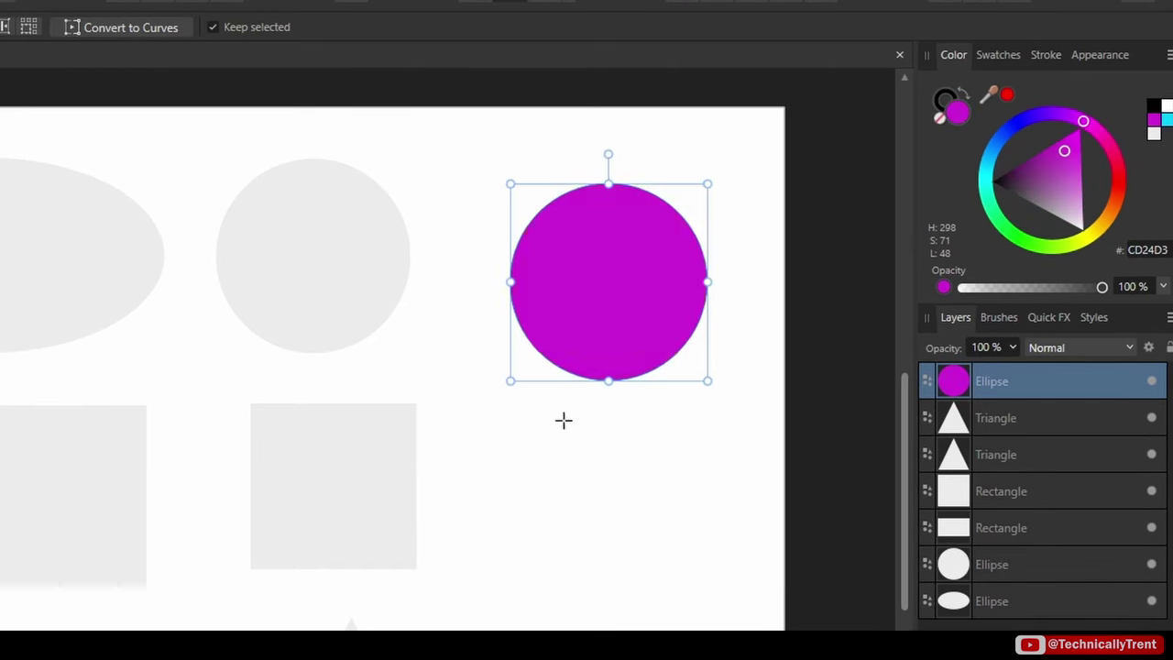
# Draw a square about 671 px wide filled with blue 24ACD3 below the purple circle, and a triangle filled with green 2CFF1D.
pyautogui.moveTo(530, 470); pyautogui.dragTo(727, 614)
pyautogui.moveTo(1008, 128); pyautogui.dragTo(986, 164)
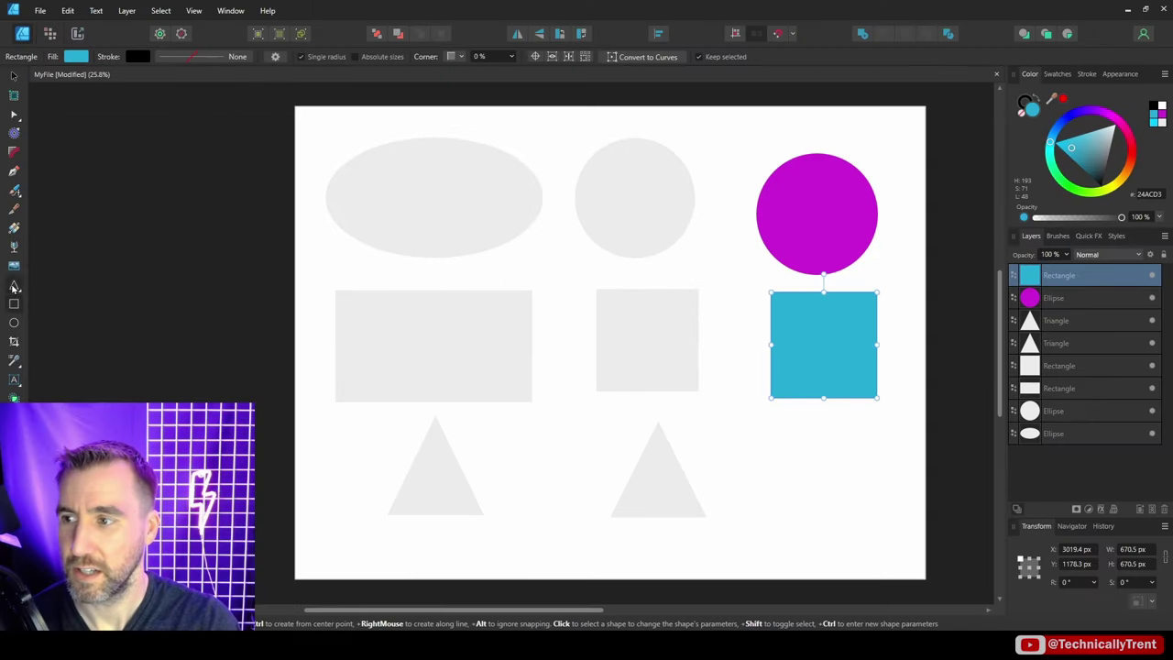
pyautogui.moveTo(871, 417); pyautogui.dragTo(756, 531)
pyautogui.moveTo(1052, 170); pyautogui.dragTo(1054, 181)
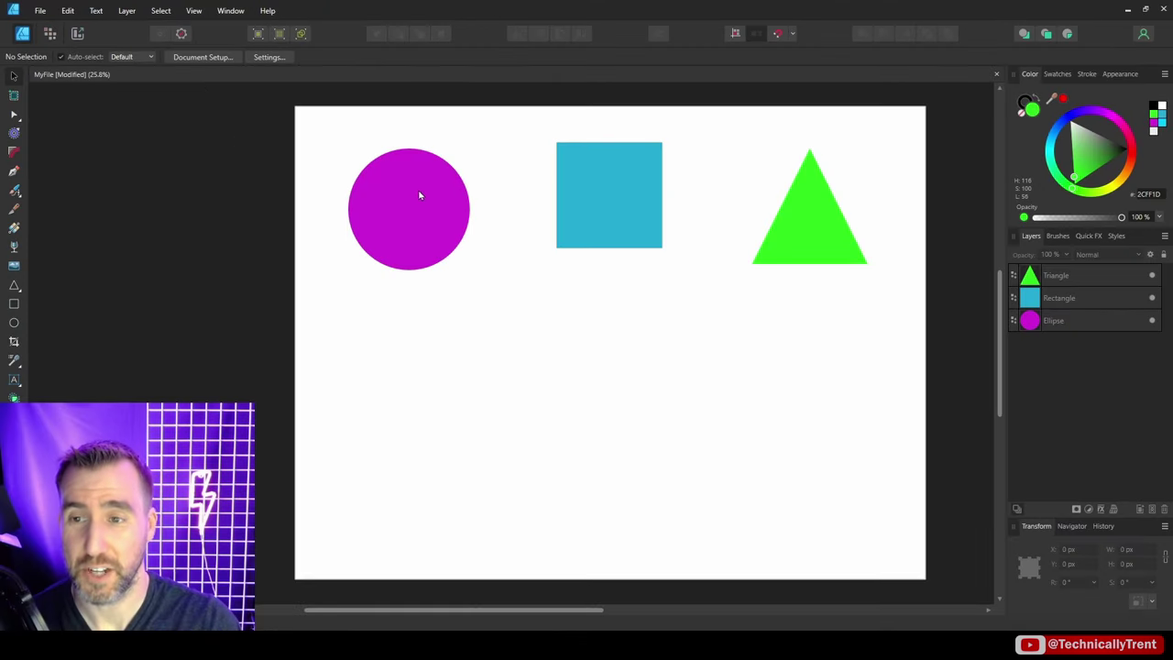
# Reposition the purple circle and the blue square in the upper part of the page.
pyautogui.click(419, 195)
pyautogui.moveTo(418, 189)
pyautogui.mouseDown()
pyautogui.moveTo(461, 209)
pyautogui.moveTo(418, 230)
pyautogui.moveTo(518, 349)
pyautogui.moveTo(413, 201)
pyautogui.mouseUp()
pyautogui.moveTo(604, 199); pyautogui.dragTo(585, 221)
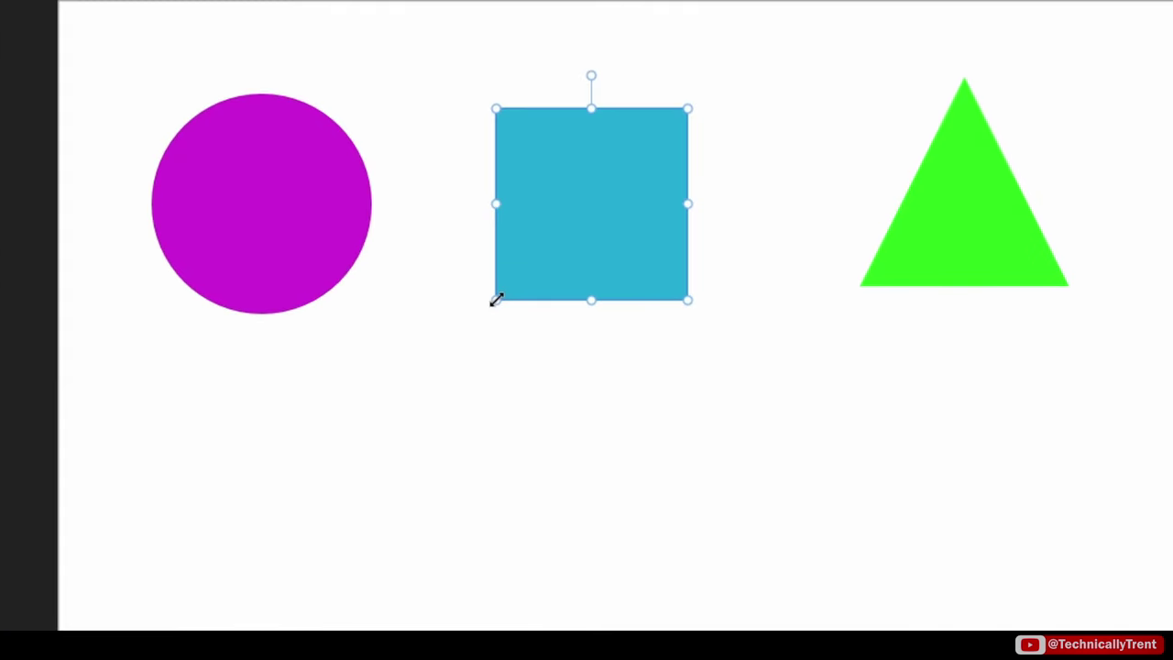
# Enlarge the blue square proportionally to about 736 px and rotate it to about -1.4°.
pyautogui.moveTo(495, 300); pyautogui.dragTo(414, 262)
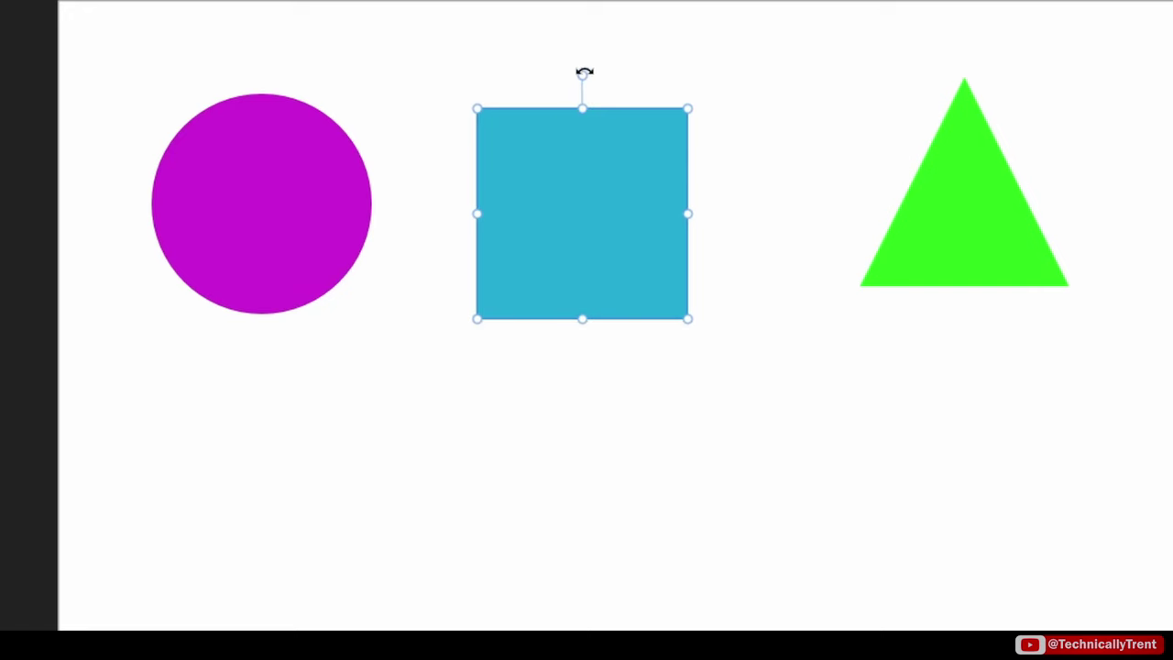
pyautogui.moveTo(585, 72)
pyautogui.mouseDown()
pyautogui.moveTo(613, 86)
pyautogui.moveTo(654, 157)
pyautogui.moveTo(673, 165)
pyautogui.moveTo(568, 59)
pyautogui.moveTo(489, 104)
pyautogui.moveTo(579, 64)
pyautogui.mouseUp()
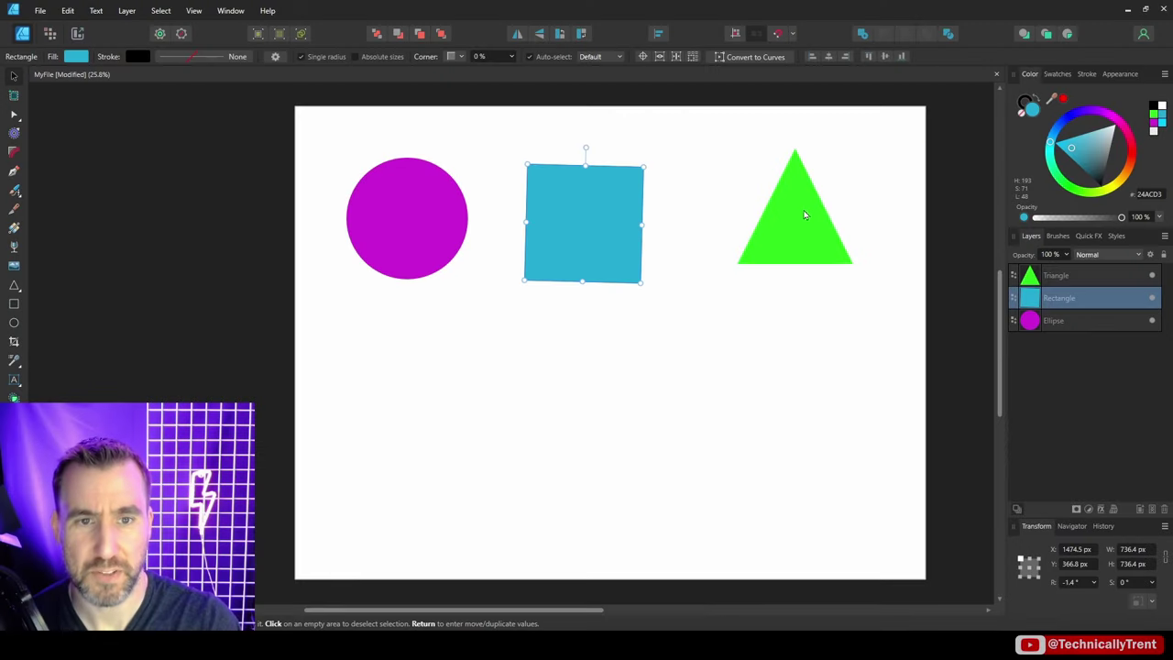
# Rotate the green triangle to about 21.8°, make it narrower, and deselect it.
pyautogui.click(963, 99)
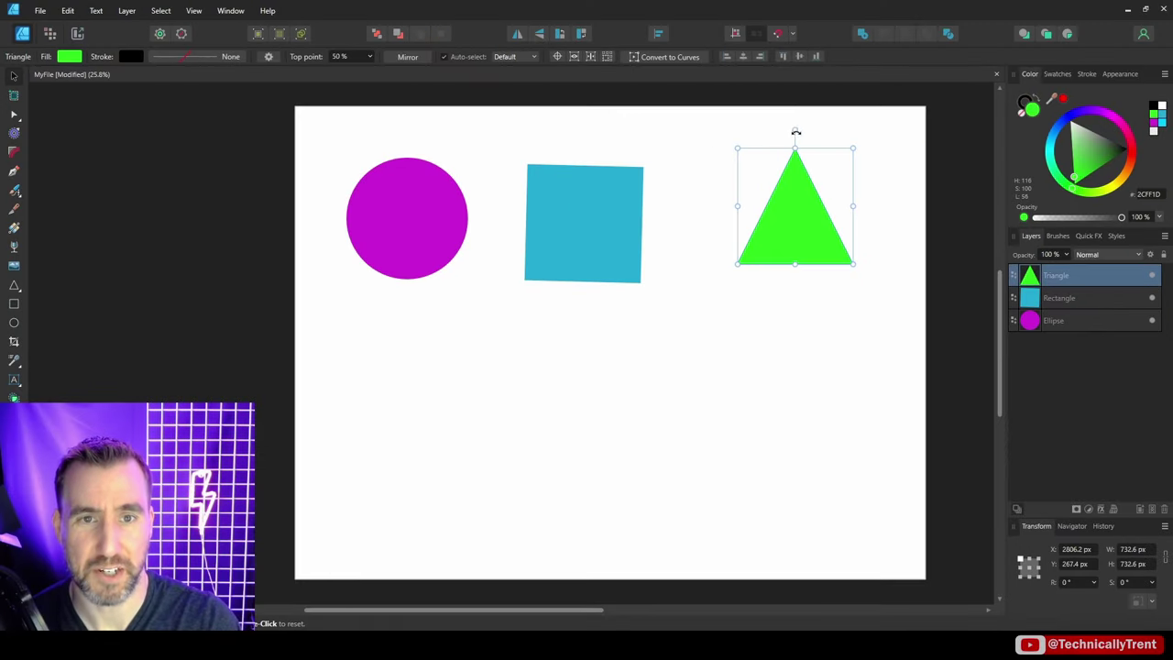
pyautogui.moveTo(794, 130); pyautogui.dragTo(828, 123)
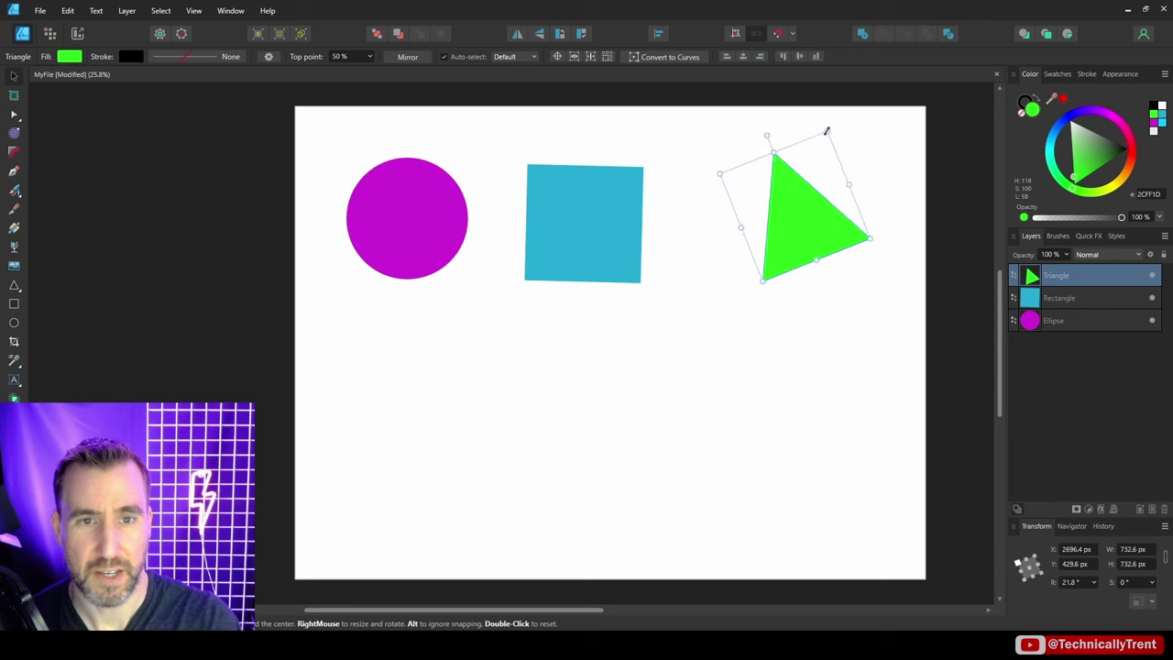
pyautogui.moveTo(871, 173); pyautogui.dragTo(749, 151)
pyautogui.press('Escape')
# Try transforming the purple circle from its lower-right corner.
pyautogui.click(395, 165)
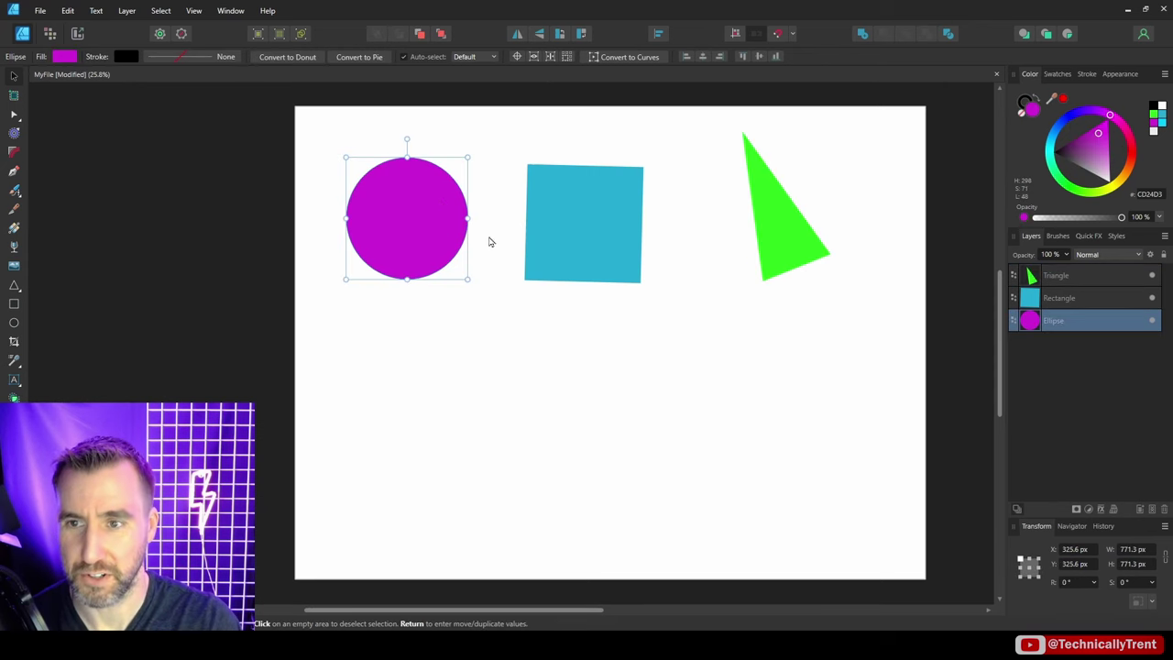
pyautogui.moveTo(466, 274); pyautogui.dragTo(526, 220)
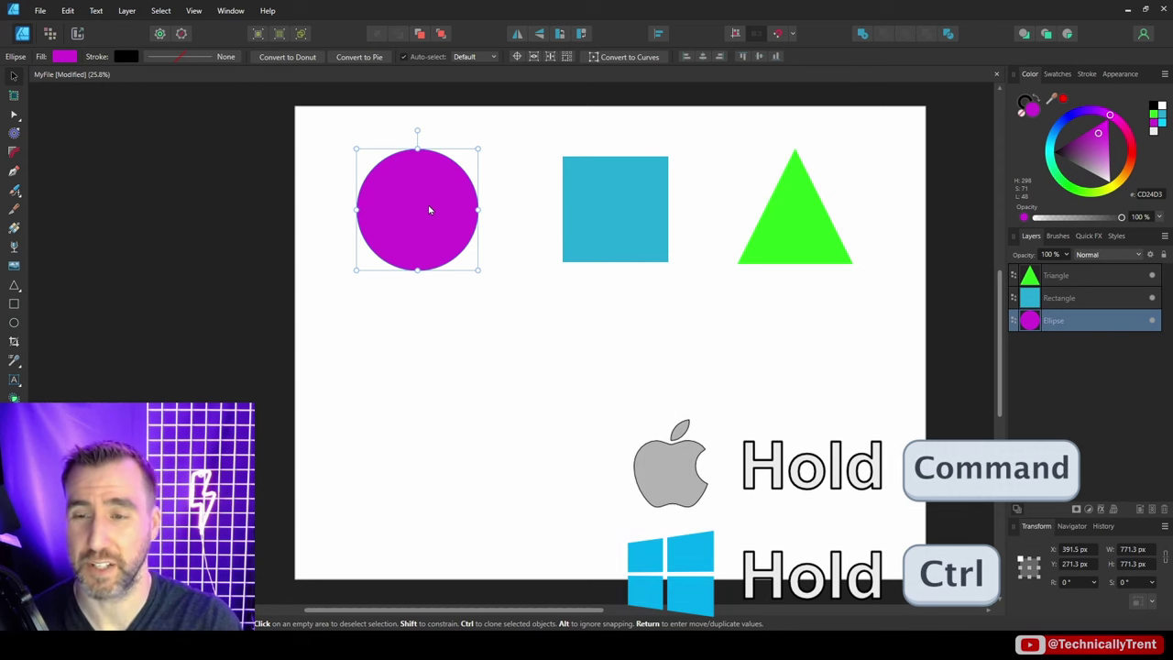
# Clone the purple circle, the blue square and the green triangle below their originals, keeping the square's copy vertically aligned.
pyautogui.moveTo(426, 193); pyautogui.dragTo(420, 346)
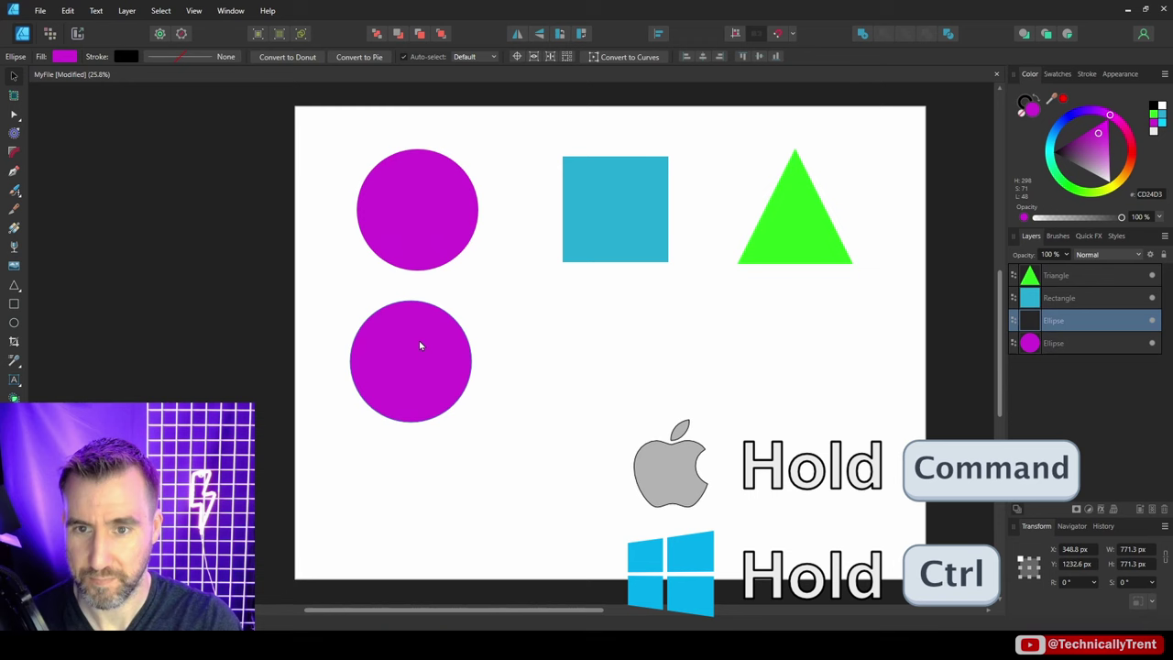
pyautogui.click(601, 178)
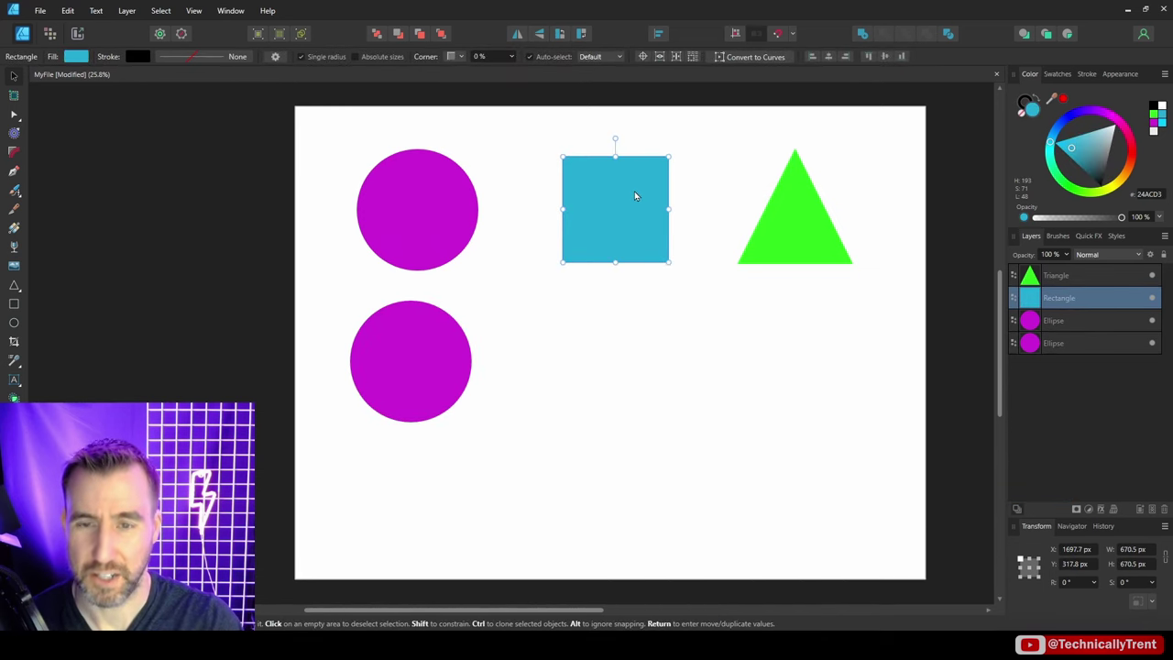
pyautogui.moveTo(633, 192); pyautogui.dragTo(632, 328)
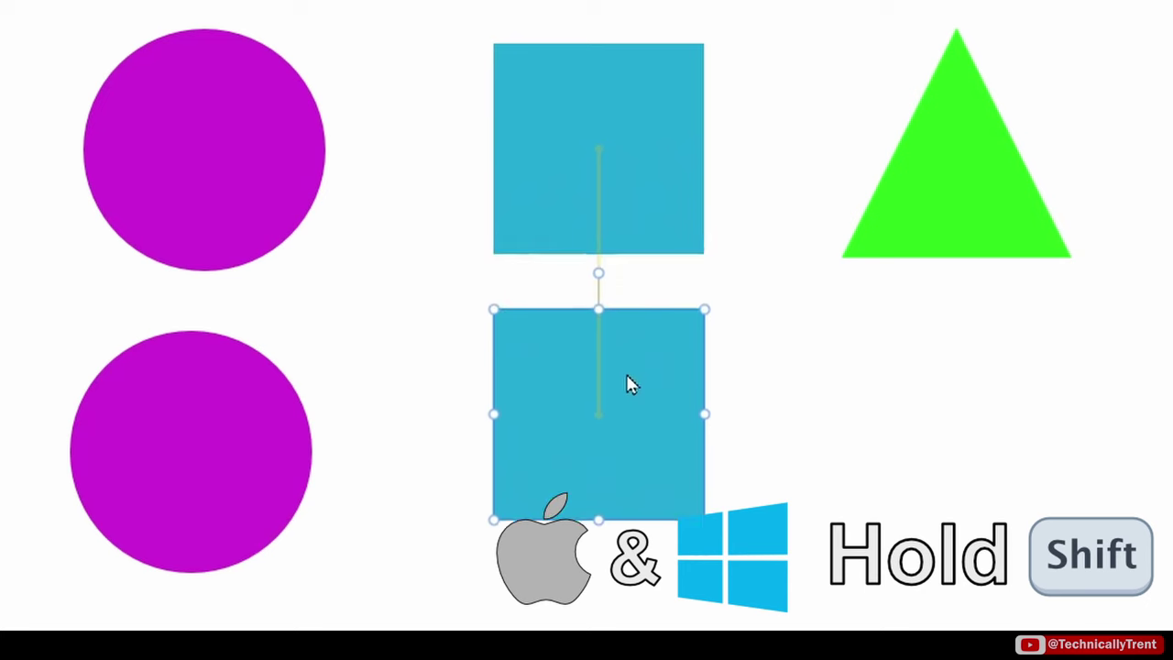
pyautogui.moveTo(627, 377); pyautogui.dragTo(648, 404)
pyautogui.moveTo(979, 142); pyautogui.dragTo(977, 427)
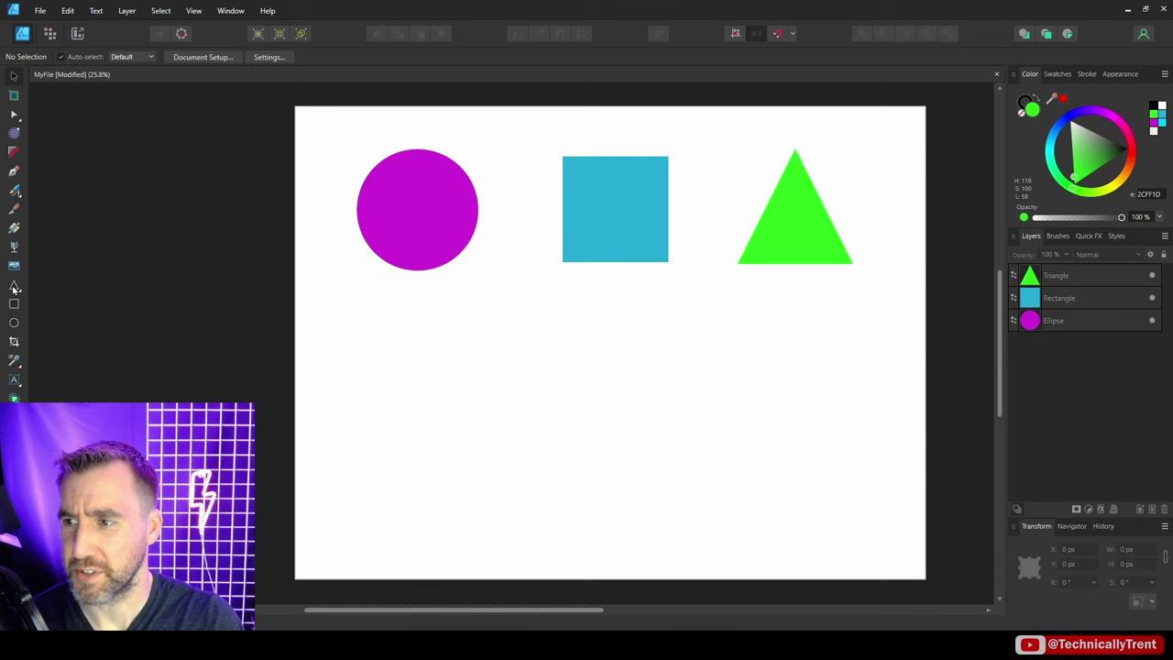
# Draw a yellow FFEA1D pie about 855 px across and a red FF1D40 star about 957 px wide below the three shapes.
pyautogui.click(12, 287)
pyautogui.click(55, 409)
pyautogui.moveTo(388, 333); pyautogui.dragTo(537, 454)
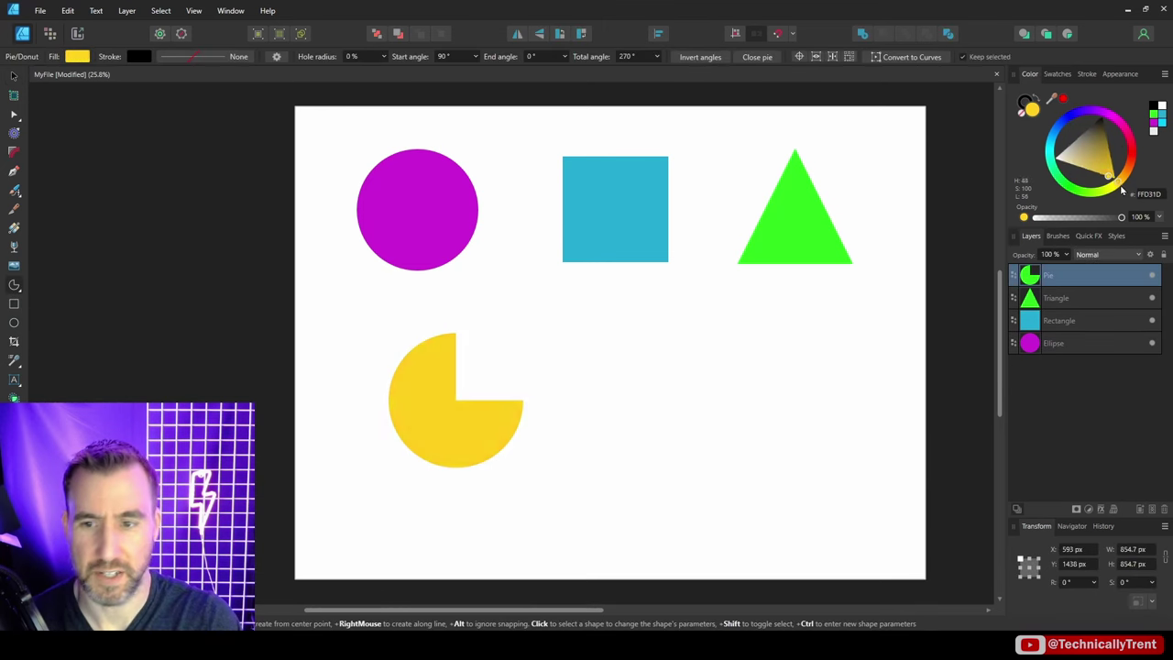
pyautogui.moveTo(646, 328); pyautogui.dragTo(825, 446)
pyautogui.click(1128, 135)
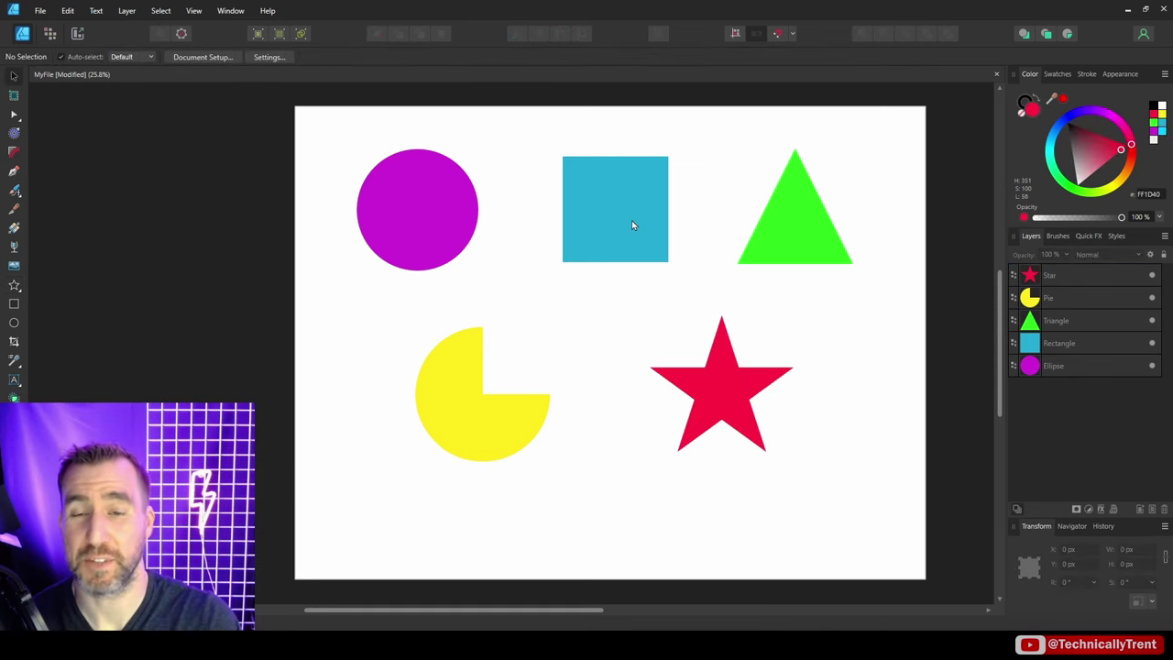
# Set the red star's number of points to 9.
pyautogui.click(631, 224)
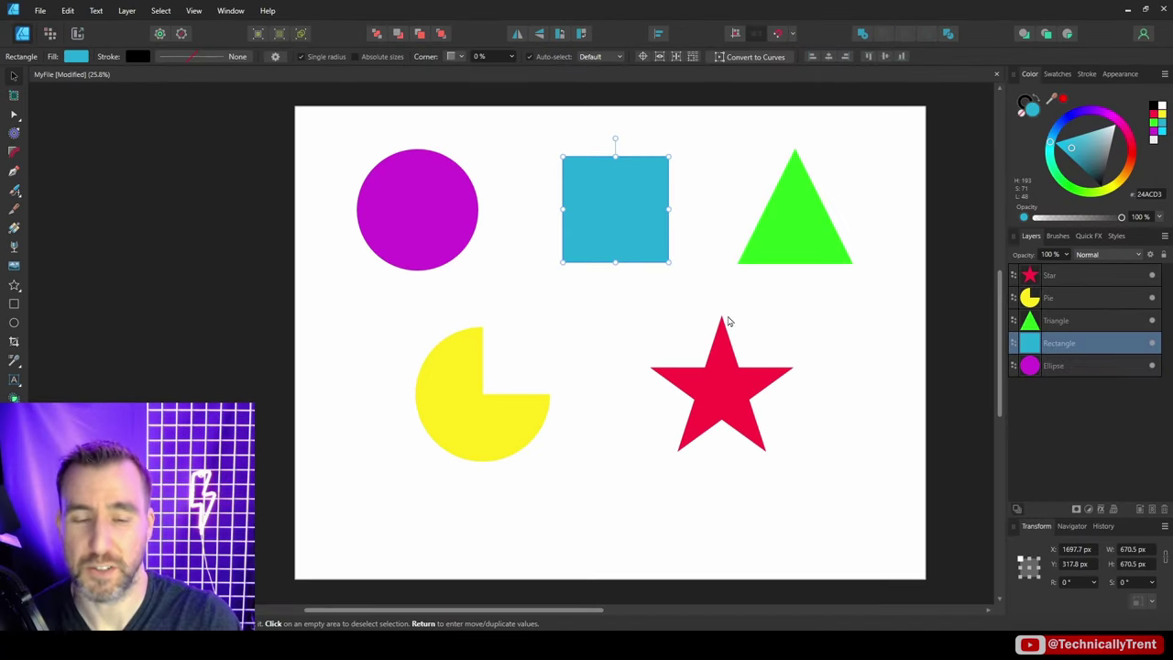
pyautogui.click(736, 401)
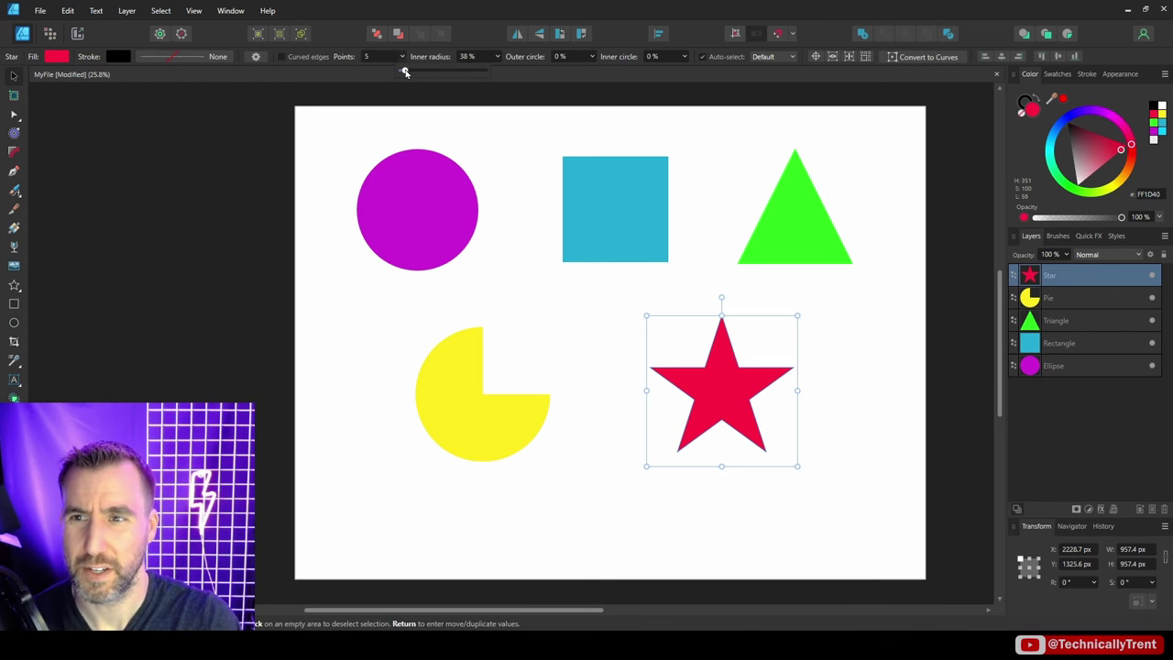
pyautogui.moveTo(406, 72); pyautogui.dragTo(413, 74)
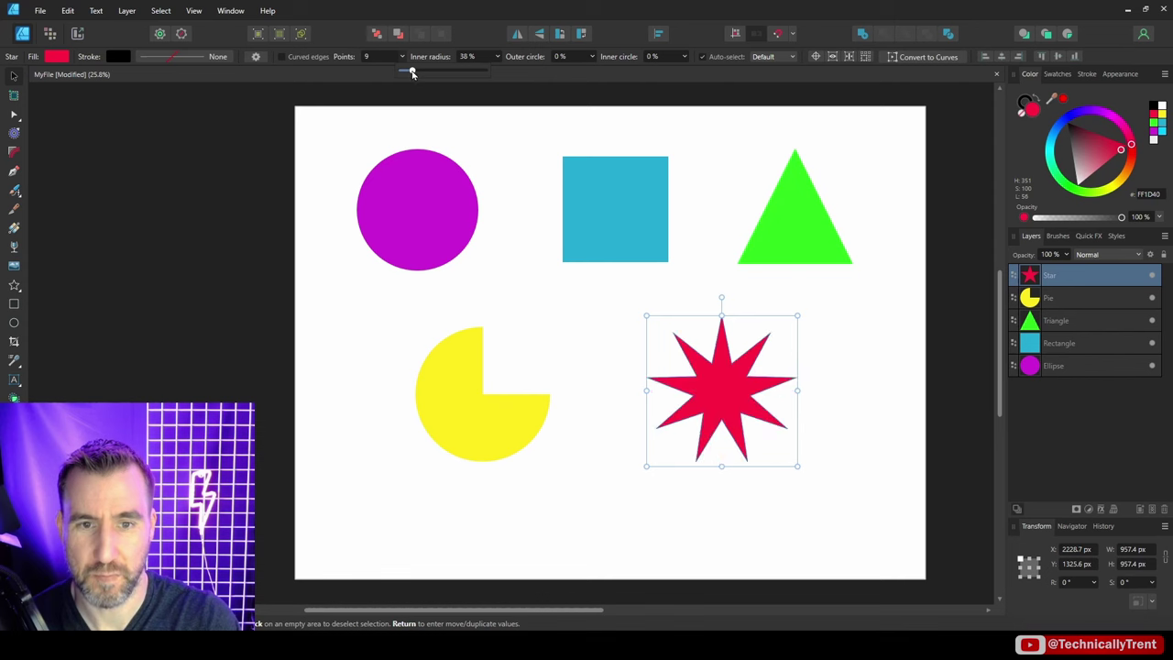
pyautogui.click(622, 205)
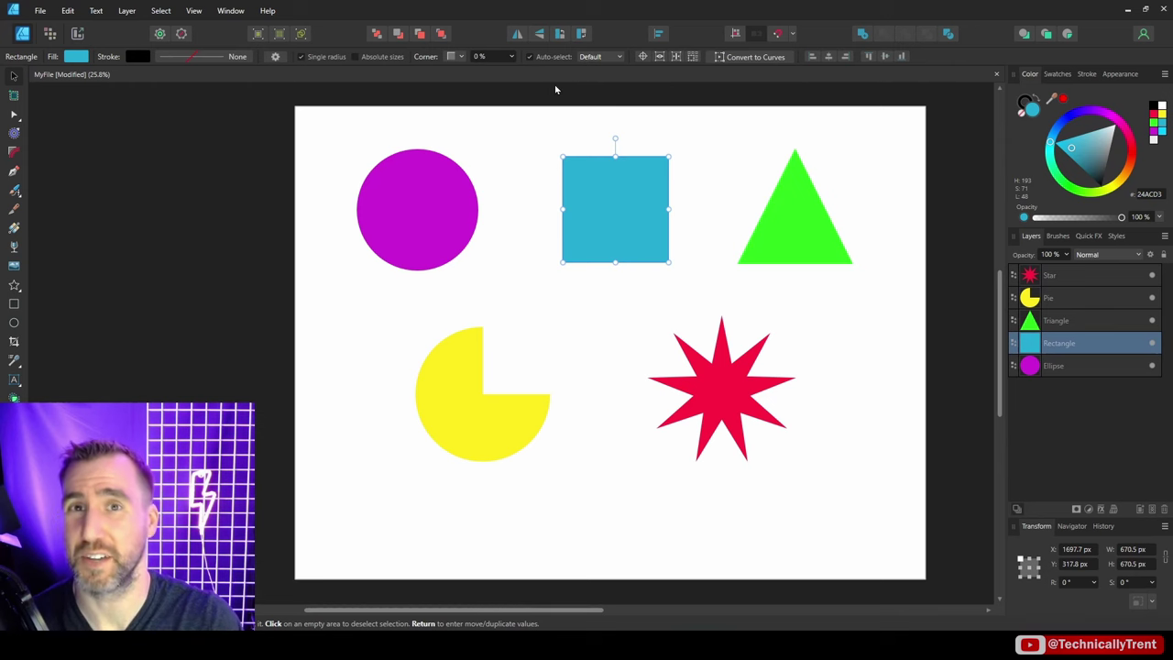
# Adjust the yellow pie's start and end angles, increase its hole radius to form an open ring, and deselect it.
pyautogui.click(474, 353)
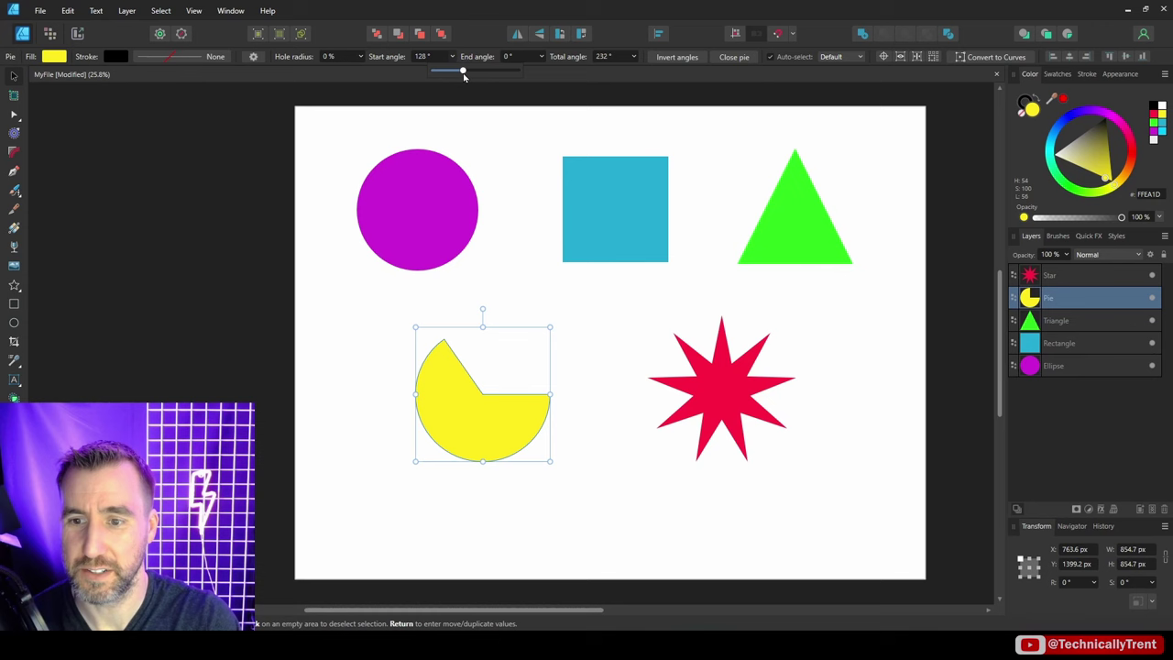
pyautogui.moveTo(463, 76)
pyautogui.mouseDown()
pyautogui.moveTo(477, 71)
pyautogui.moveTo(464, 74)
pyautogui.mouseUp()
pyautogui.moveTo(543, 71)
pyautogui.mouseDown()
pyautogui.moveTo(568, 71)
pyautogui.moveTo(552, 71)
pyautogui.mouseUp()
pyautogui.click(360, 57)
pyautogui.moveTo(362, 70); pyautogui.dragTo(403, 71)
pyautogui.hotkey('ctrl', 'd')
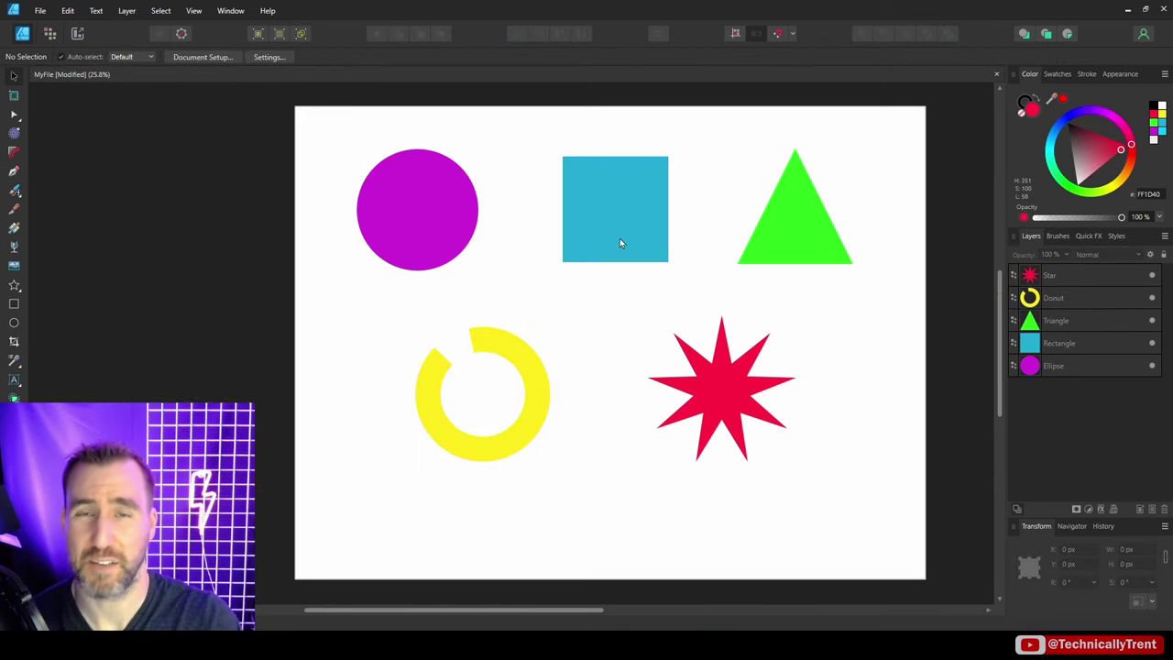
# Scroll the page up and down and zoom in and out around different shapes to examine them.
pyautogui.click(617, 229)
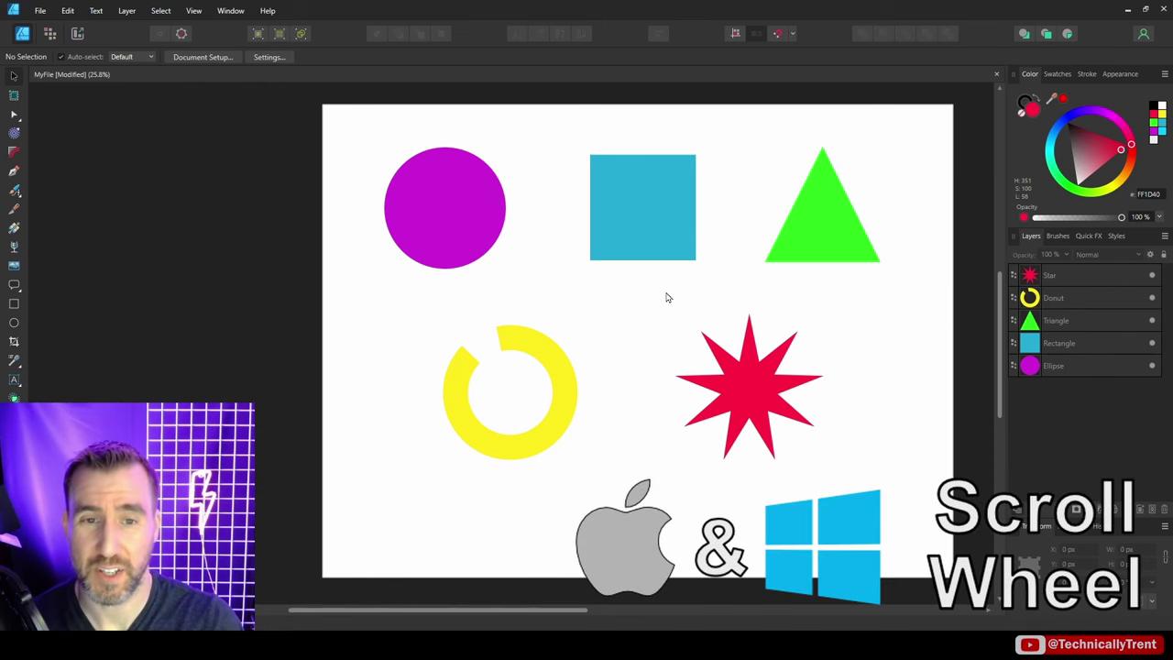
pyautogui.scroll(3, 668, 297)
pyautogui.scroll(-3, 663, 296)
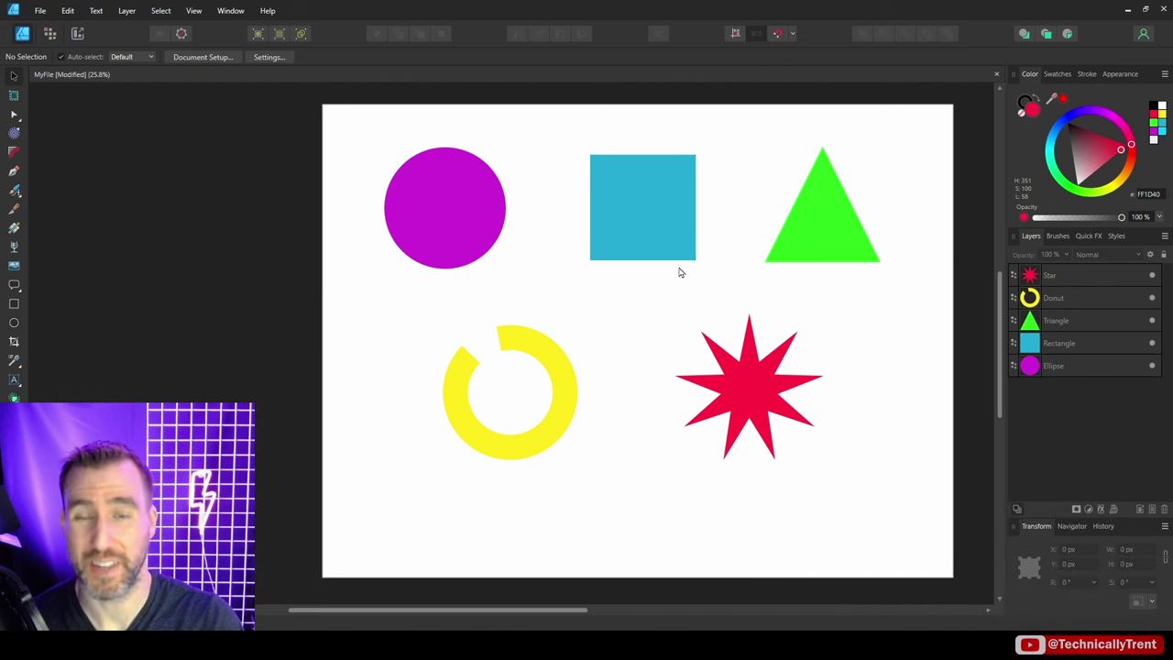
pyautogui.scroll(5, 681, 289)
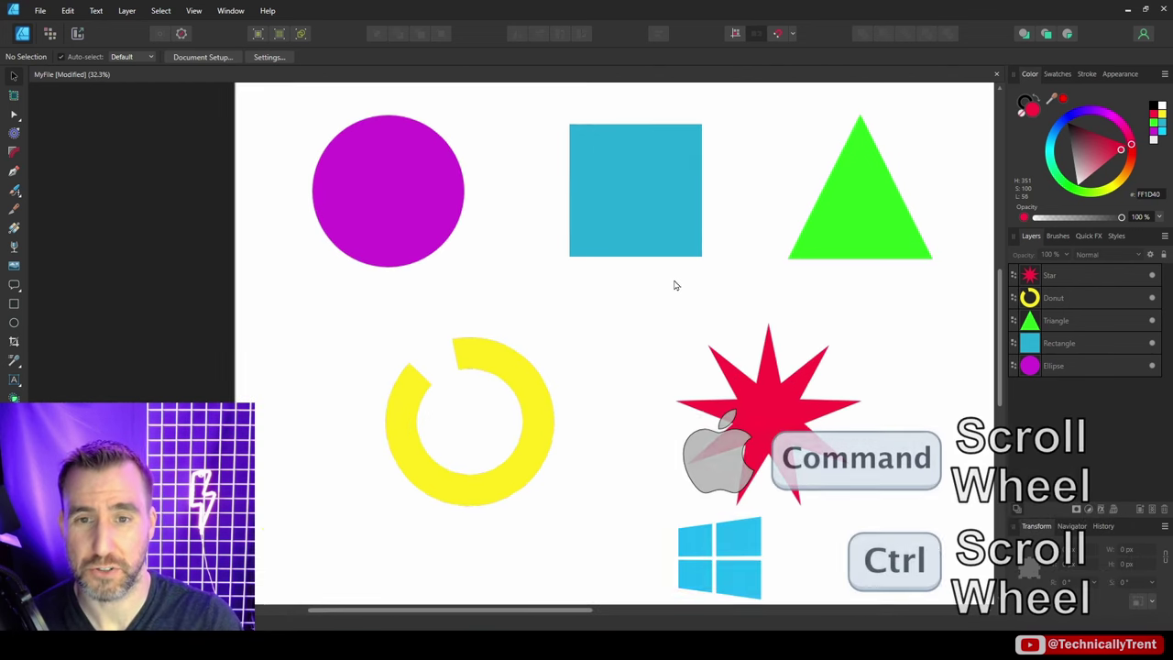
pyautogui.scroll(-5, 673, 284)
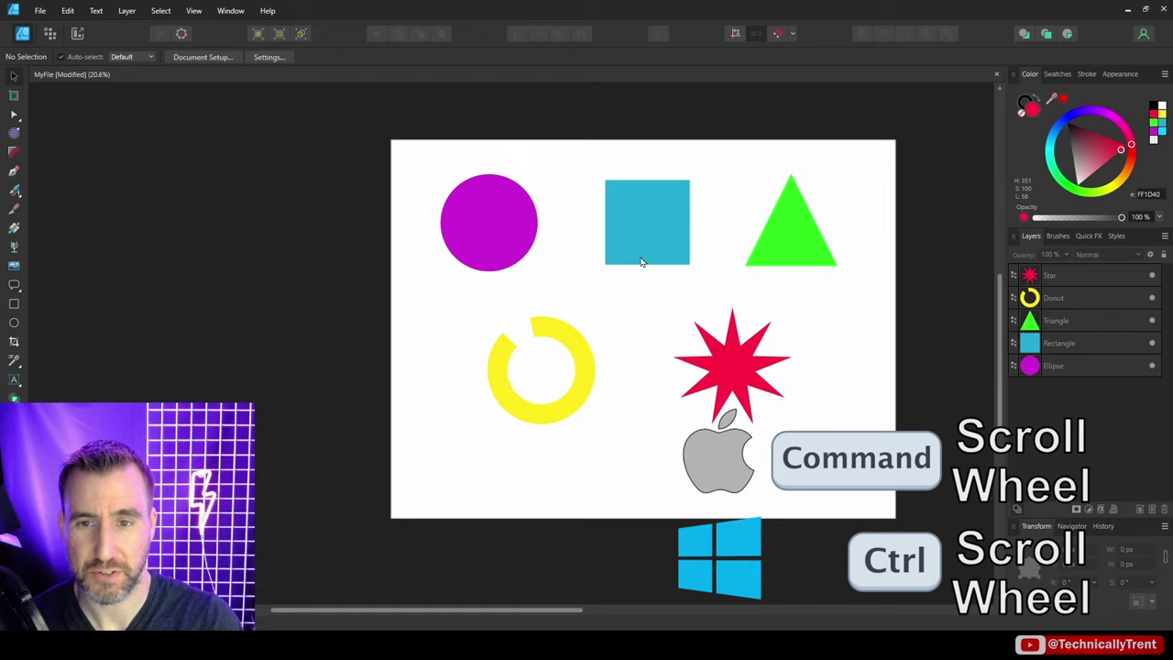
pyautogui.scroll(4, 514, 223)
pyautogui.scroll(-3, 515, 225)
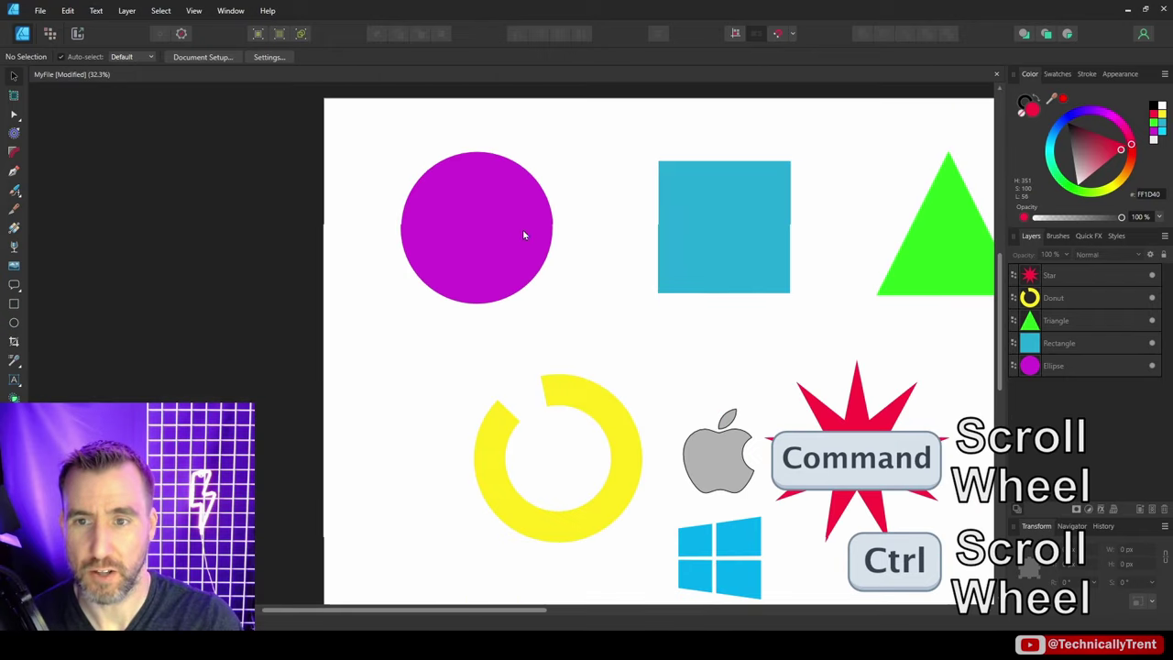
pyautogui.scroll(3, 889, 440)
pyautogui.scroll(-4, 857, 225)
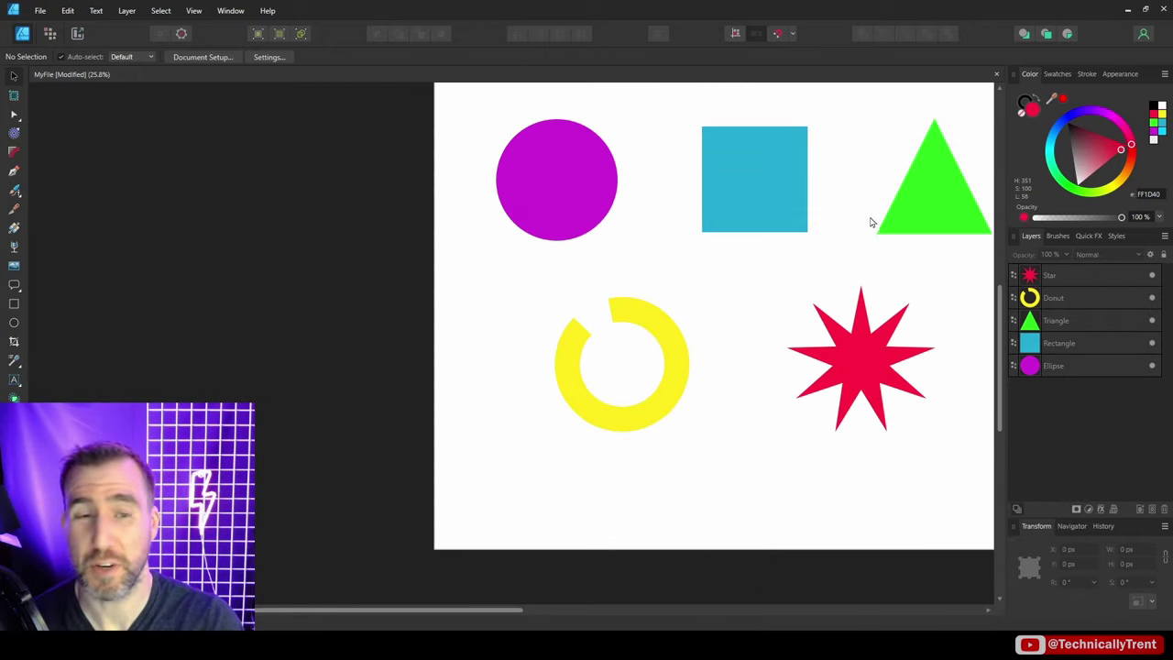
# Pan the page vertically and horizontally to look over all five shapes and bring them back into view.
pyautogui.moveTo(875, 189); pyautogui.dragTo(773, 206)
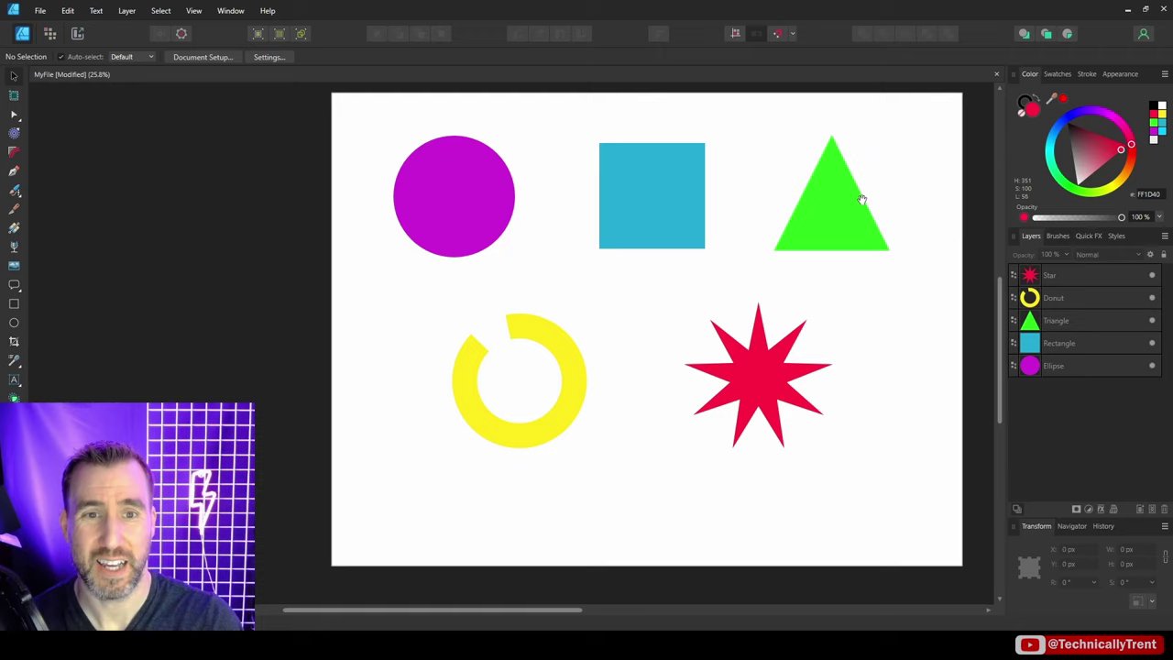
pyautogui.moveTo(845, 181); pyautogui.dragTo(857, 212)
pyautogui.scroll(2, 778, 292)
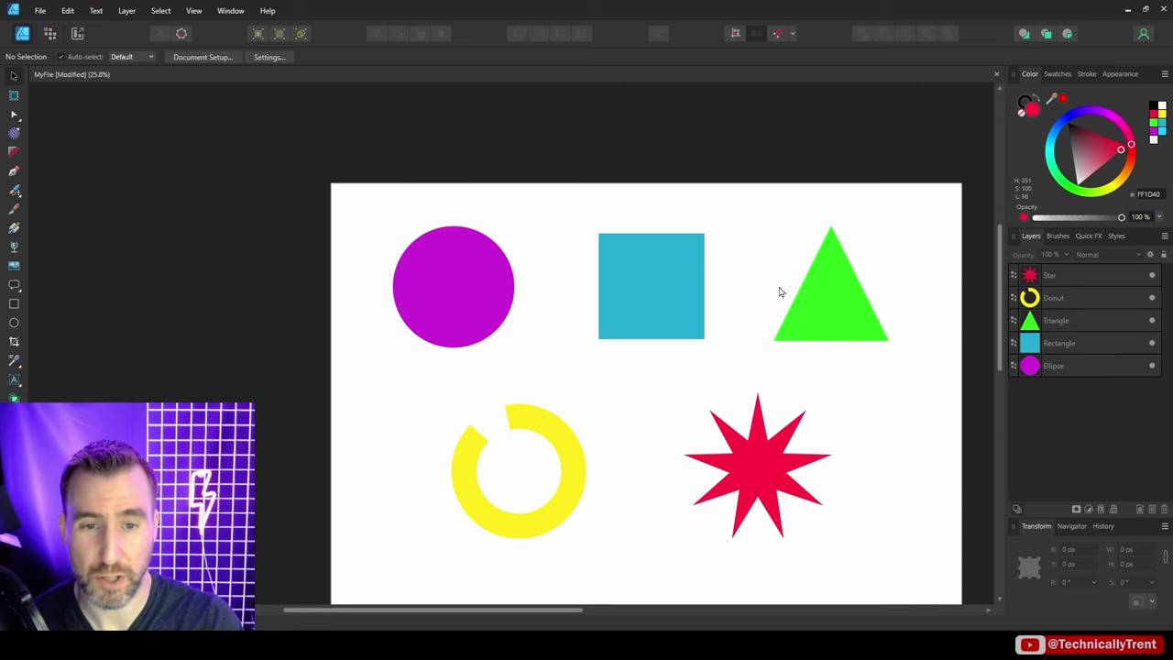
pyautogui.scroll(-2, 778, 291)
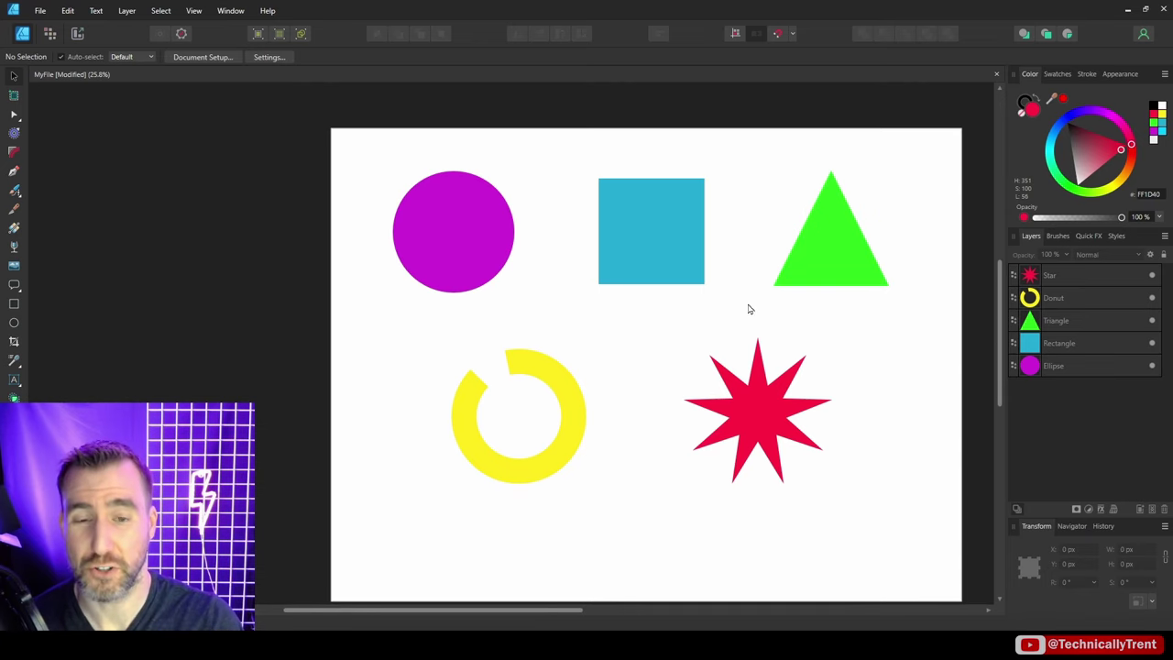
pyautogui.scroll(3, 742, 312)
pyautogui.scroll(-3, 713, 292)
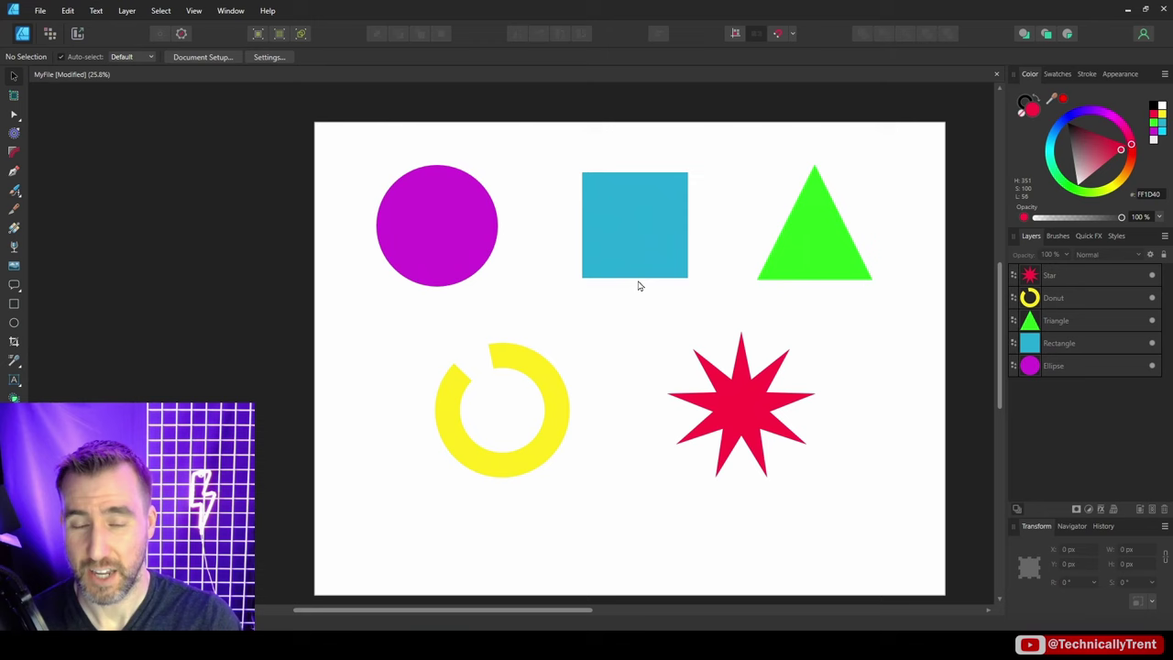
pyautogui.moveTo(558, 244); pyautogui.dragTo(629, 228)
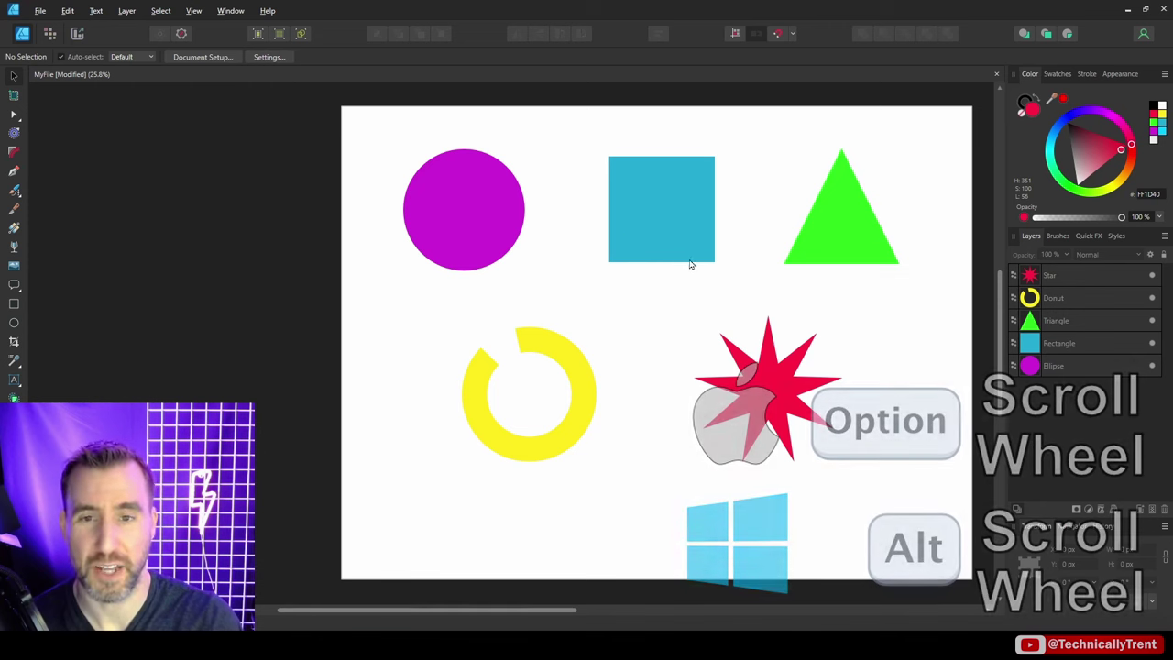
# Rotate the canvas view in both directions and return it to level.
pyautogui.scroll(3, 684, 276)
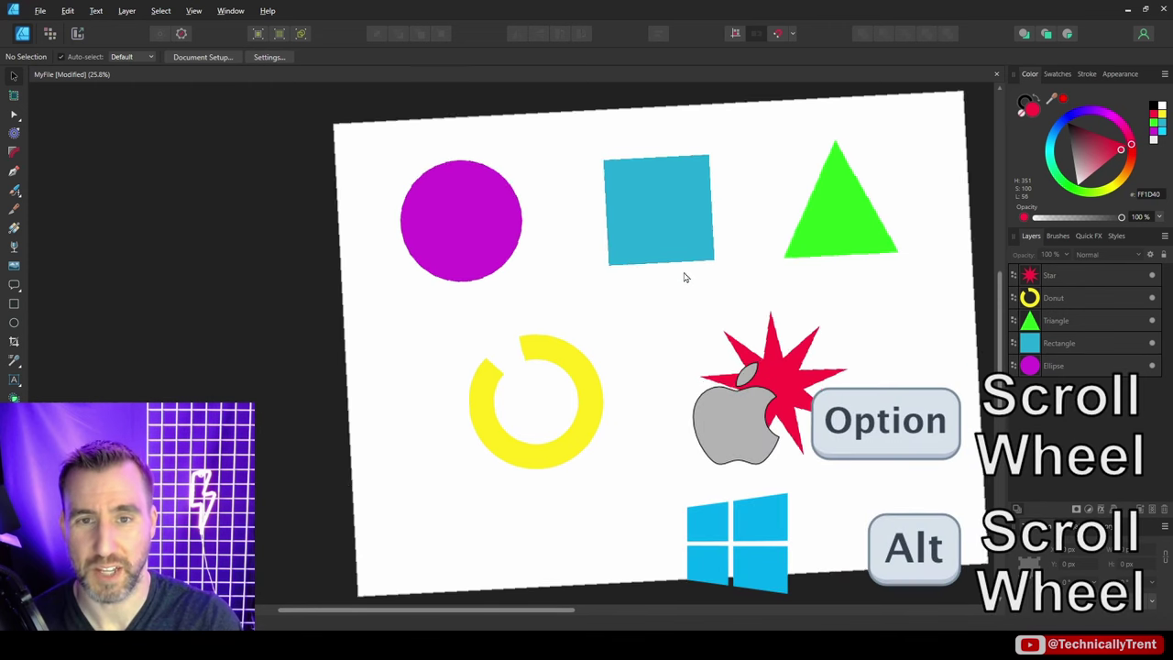
pyautogui.scroll(-3, 684, 277)
pyautogui.scroll(-2, 682, 280)
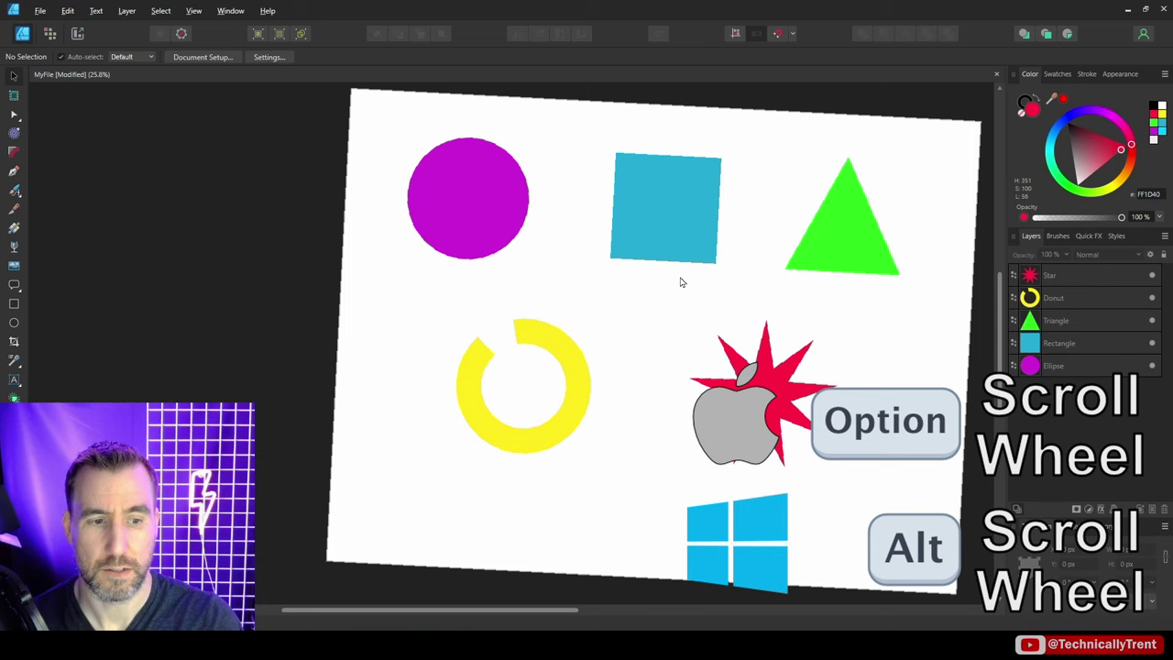
pyautogui.scroll(3, 686, 275)
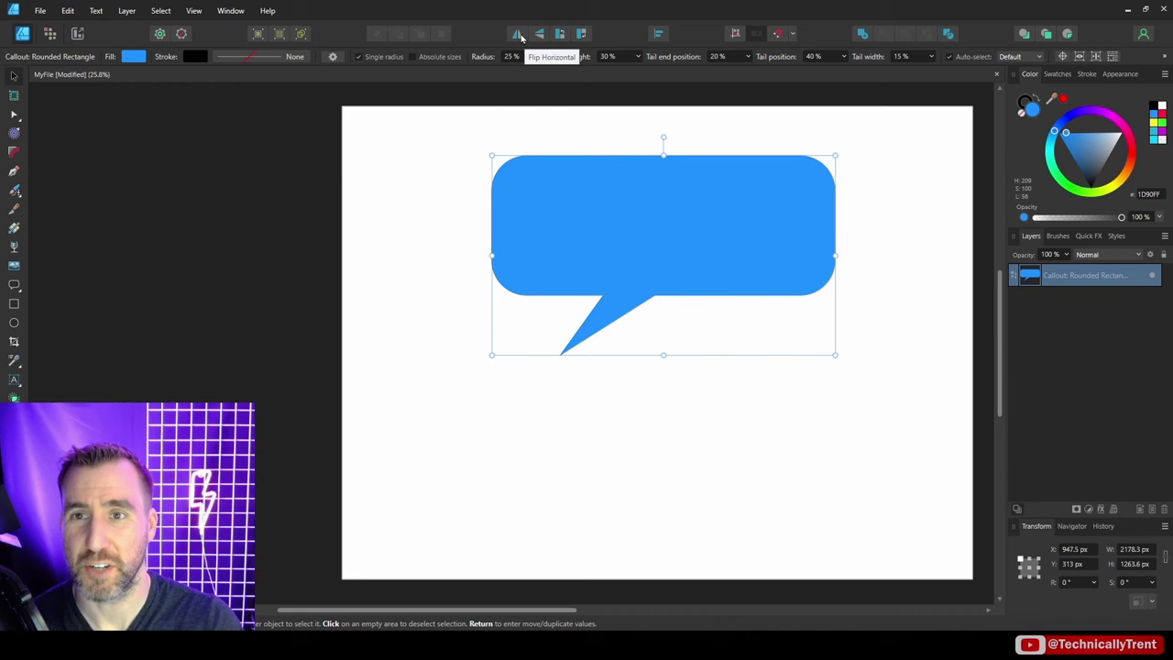
# Flip the blue callout horizontally and back, and flip it vertically and back to its original orientation.
pyautogui.click(518, 35)
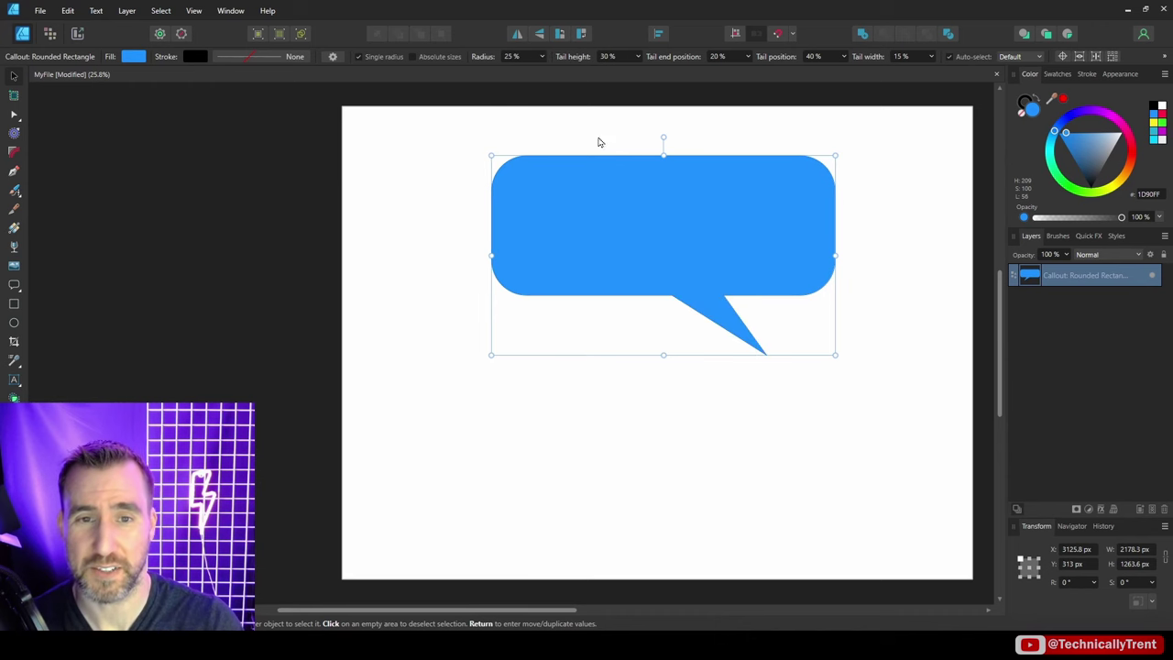
pyautogui.click(516, 34)
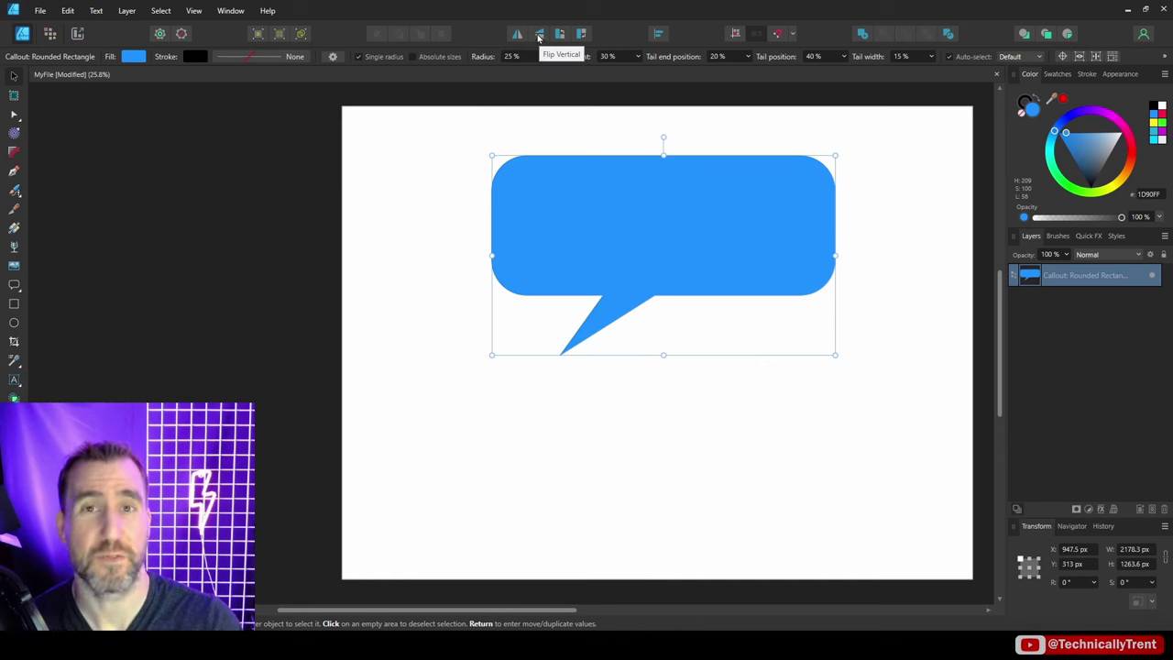
pyautogui.click(538, 35)
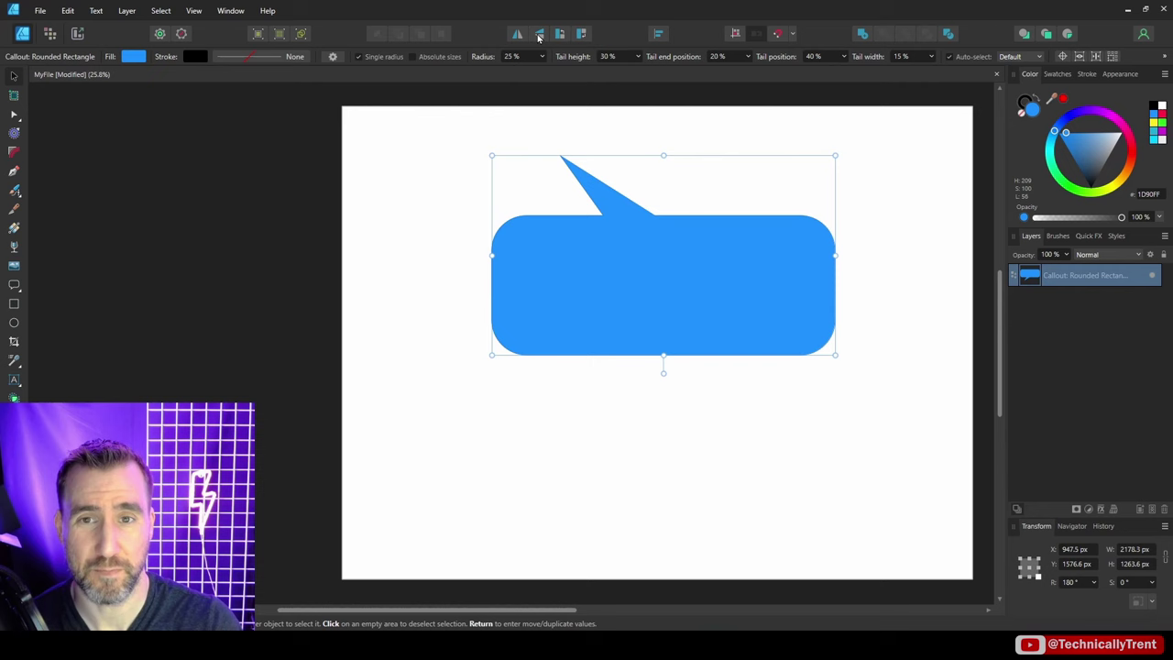
pyautogui.click(539, 35)
pyautogui.click(538, 35)
pyautogui.click(538, 34)
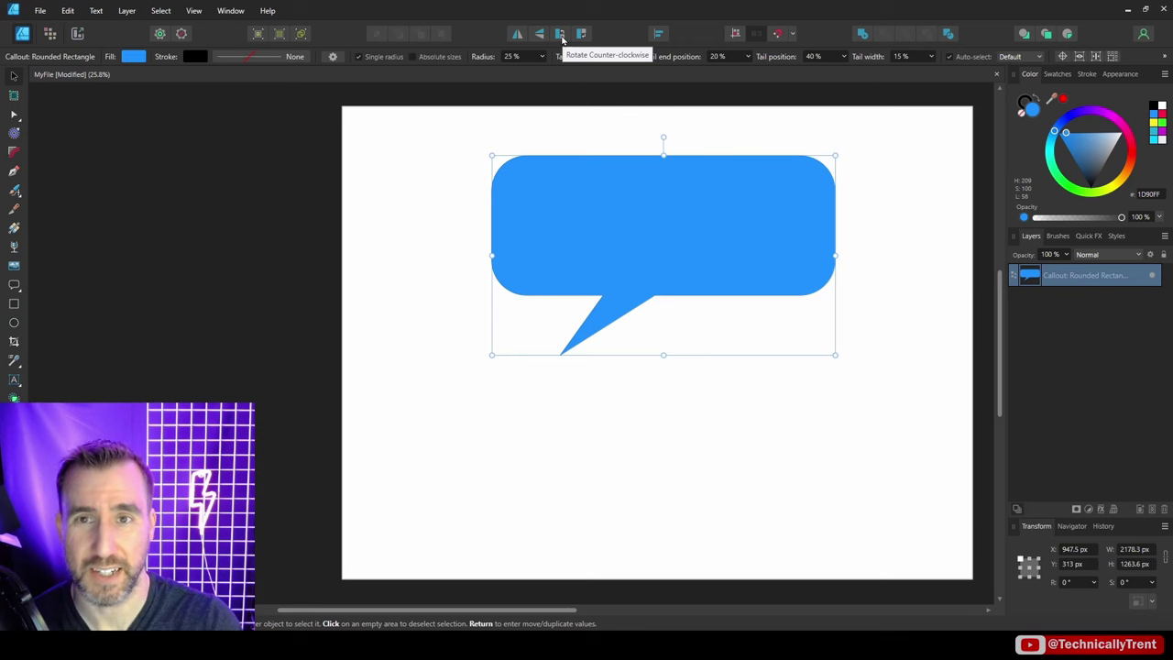
# Rotate the blue callout a full turn counter-clockwise in 90° increments, and a full turn clockwise the same way.
pyautogui.click(562, 37)
pyautogui.click(560, 35)
pyautogui.click(561, 35)
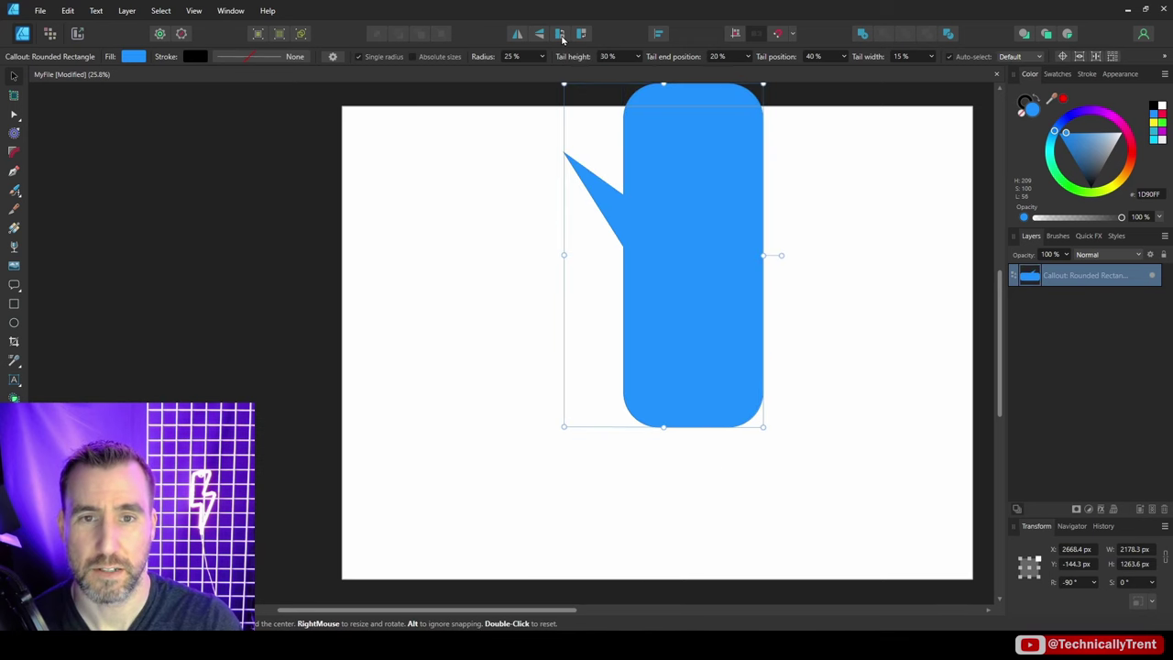
pyautogui.click(560, 35)
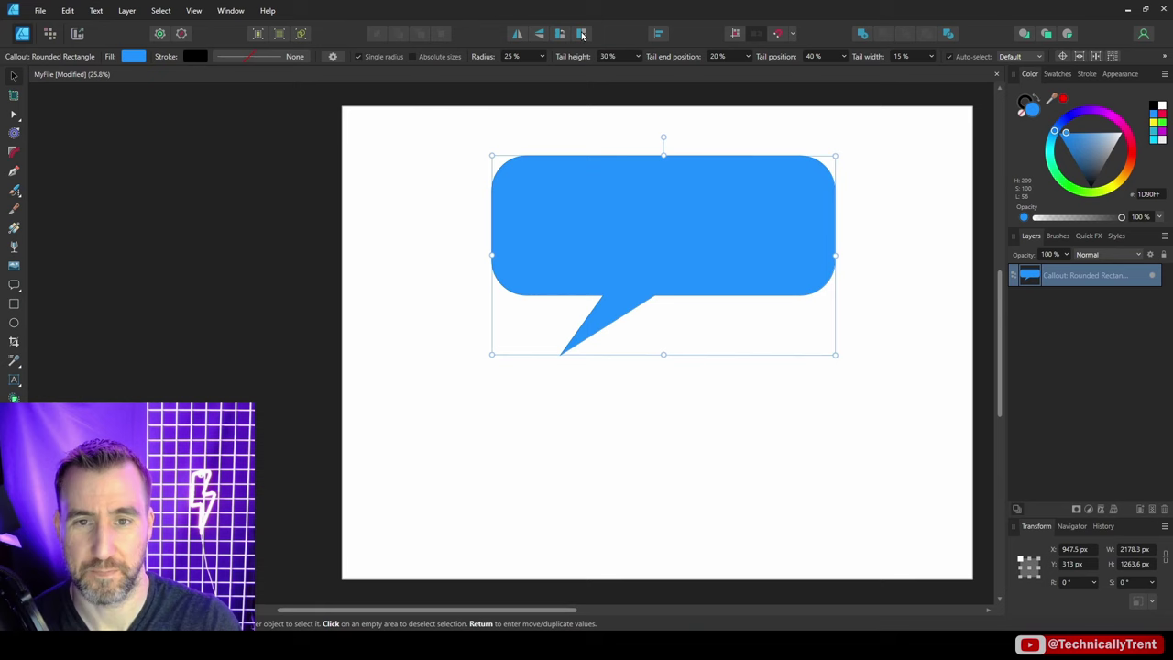
pyautogui.click(580, 35)
pyautogui.click(581, 35)
pyautogui.click(581, 35)
pyautogui.click(581, 35)
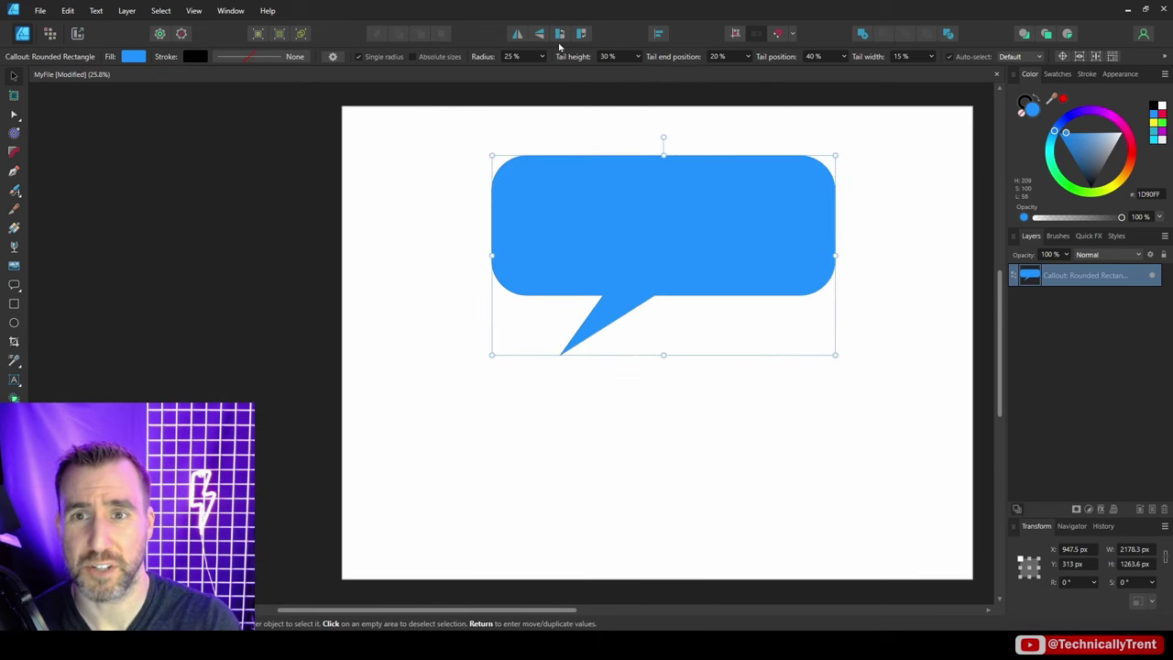
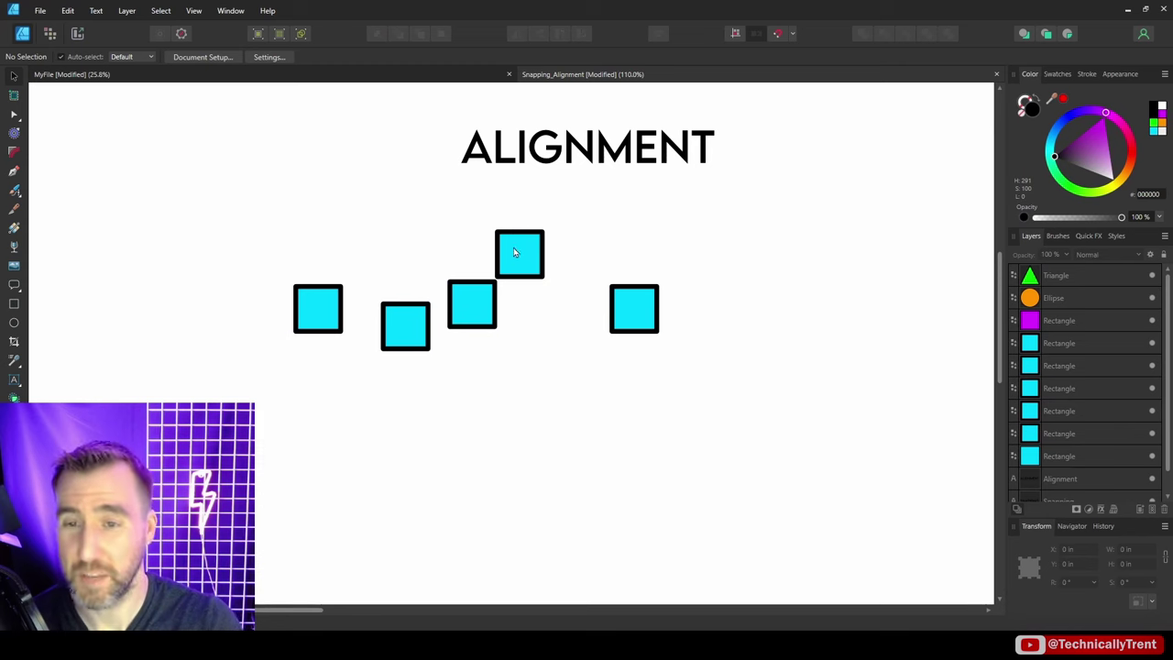
# Rearrange the scattered cyan squares into a rough vertical column below the ALIGNMENT heading.
pyautogui.moveTo(471, 303); pyautogui.dragTo(479, 339)
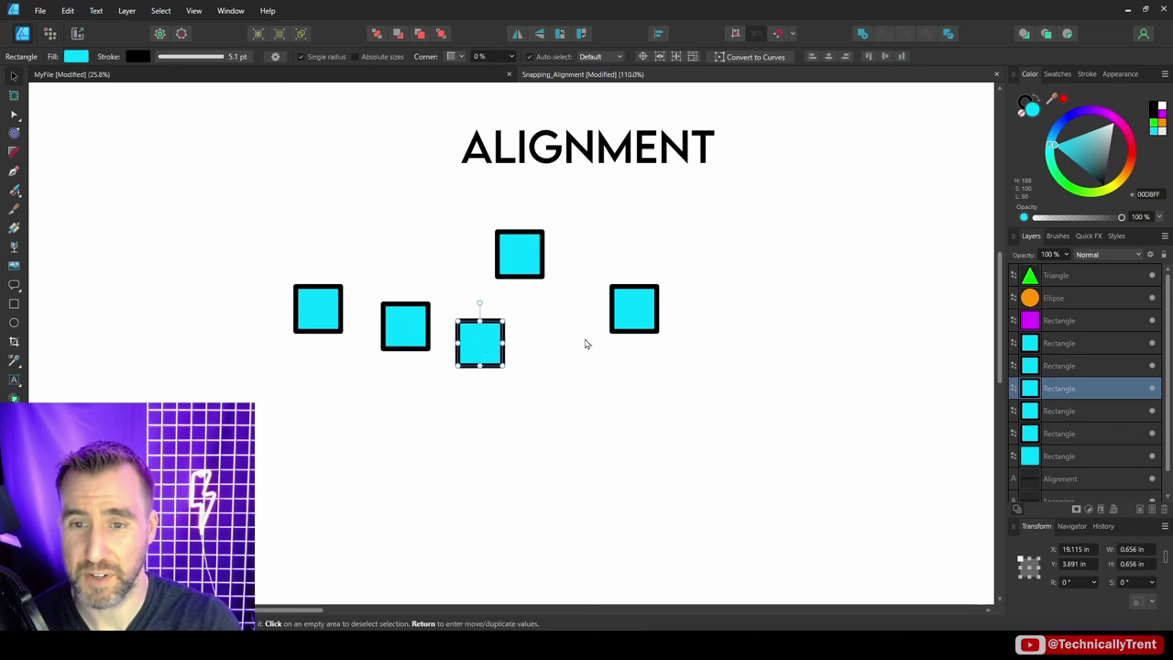
pyautogui.moveTo(634, 309); pyautogui.dragTo(525, 428)
pyautogui.moveTo(414, 330); pyautogui.dragTo(538, 523)
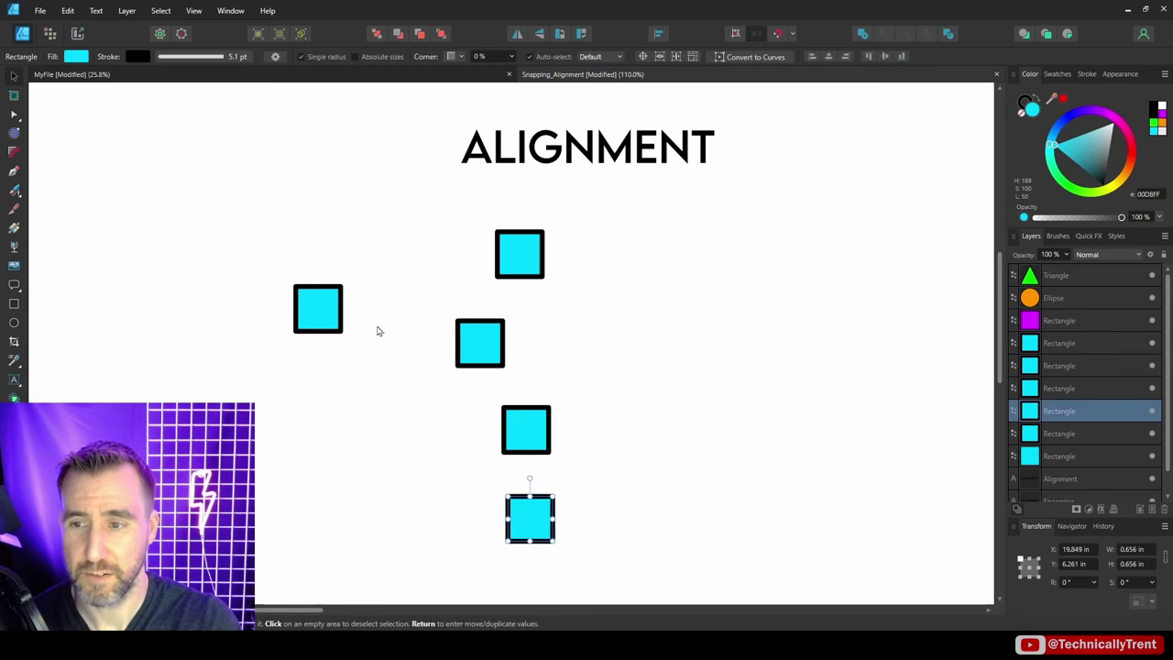
pyautogui.moveTo(321, 311); pyautogui.dragTo(538, 199)
# Align the five cyan squares to their horizontal centres with equal vertical spacing, and place the column below the middle of the heading.
pyautogui.moveTo(438, 556)
pyautogui.mouseDown()
pyautogui.moveTo(654, 236)
pyautogui.moveTo(653, 171)
pyautogui.mouseUp()
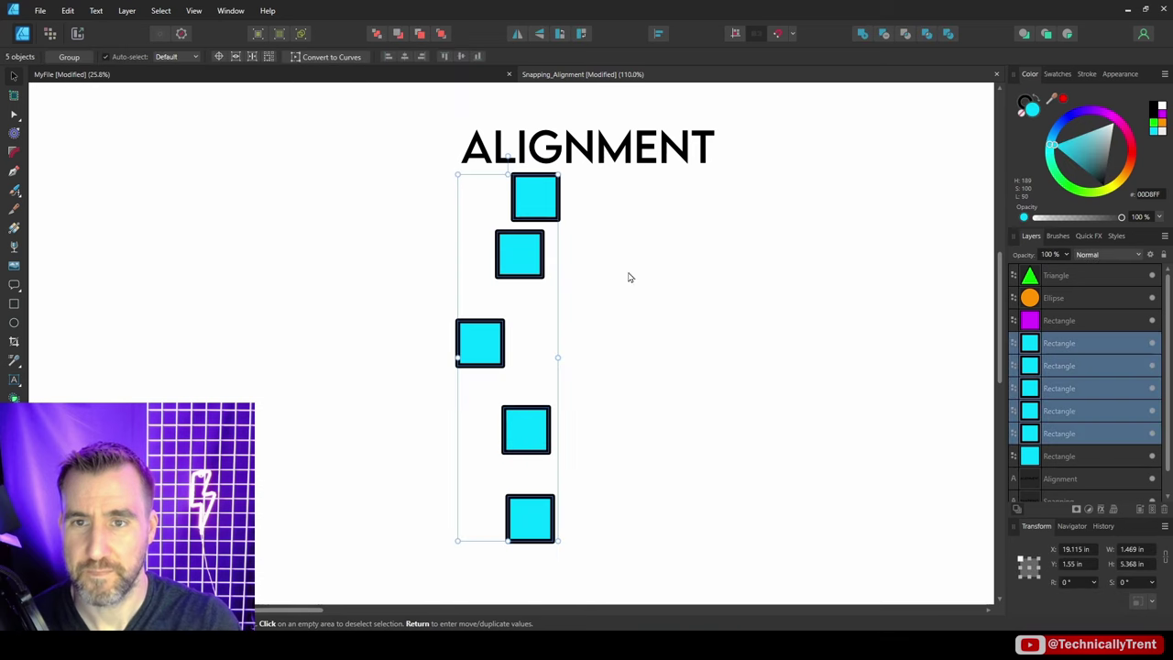
pyautogui.click(661, 37)
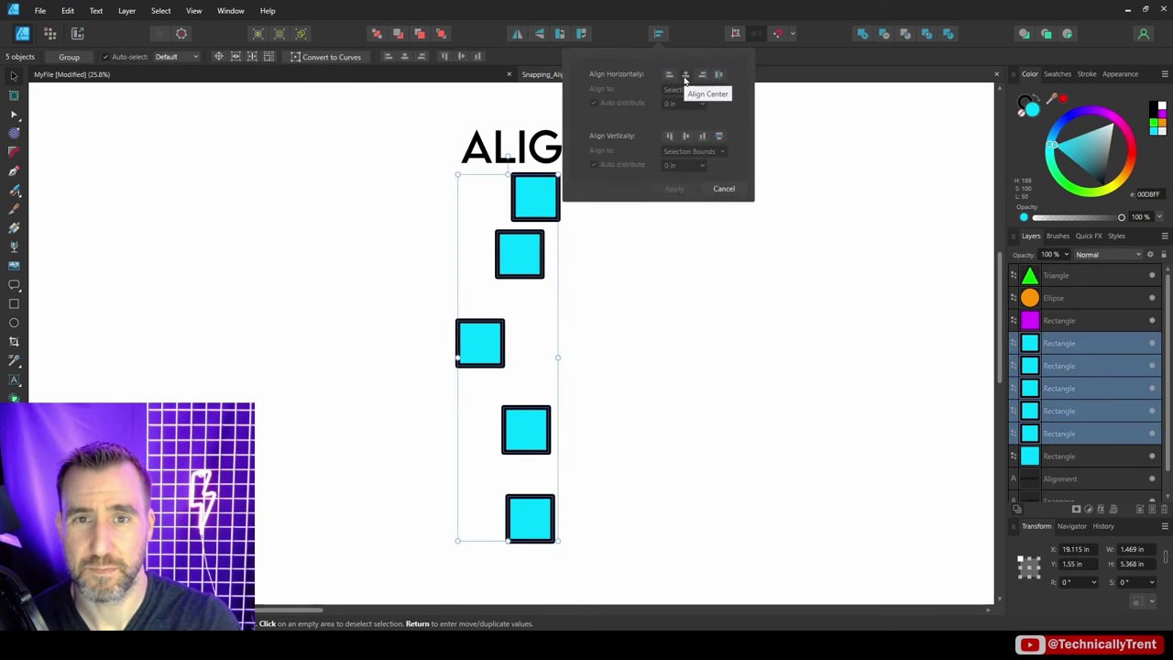
pyautogui.click(685, 76)
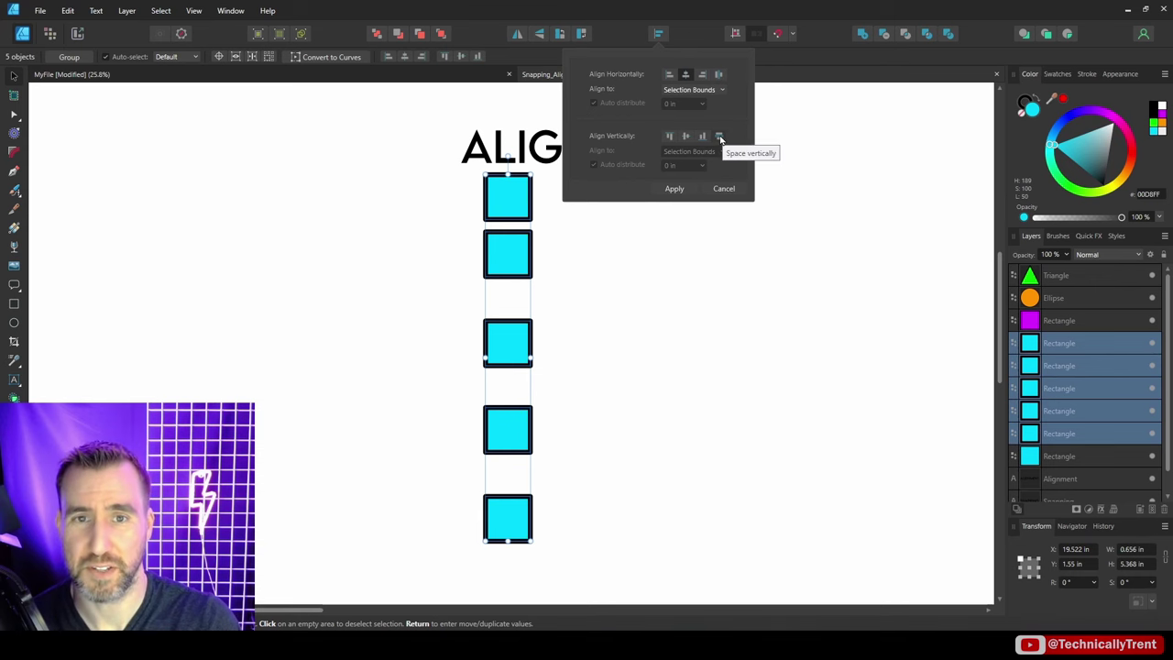
pyautogui.click(720, 138)
pyautogui.click(674, 188)
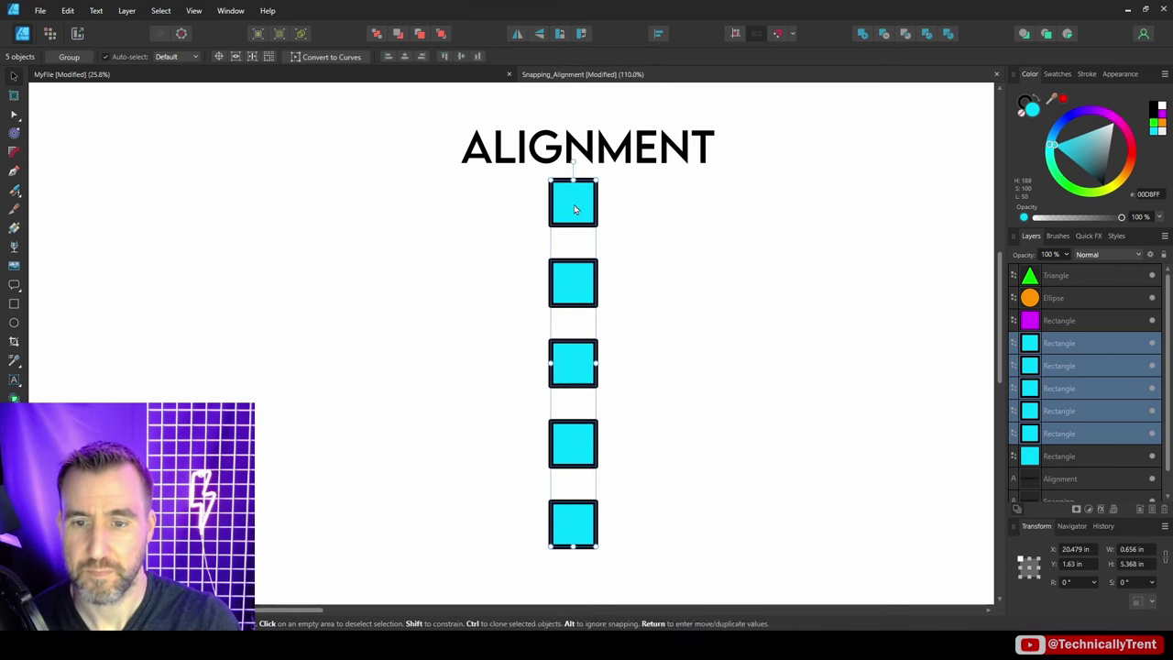
pyautogui.hotkey('ctrl', 'd')
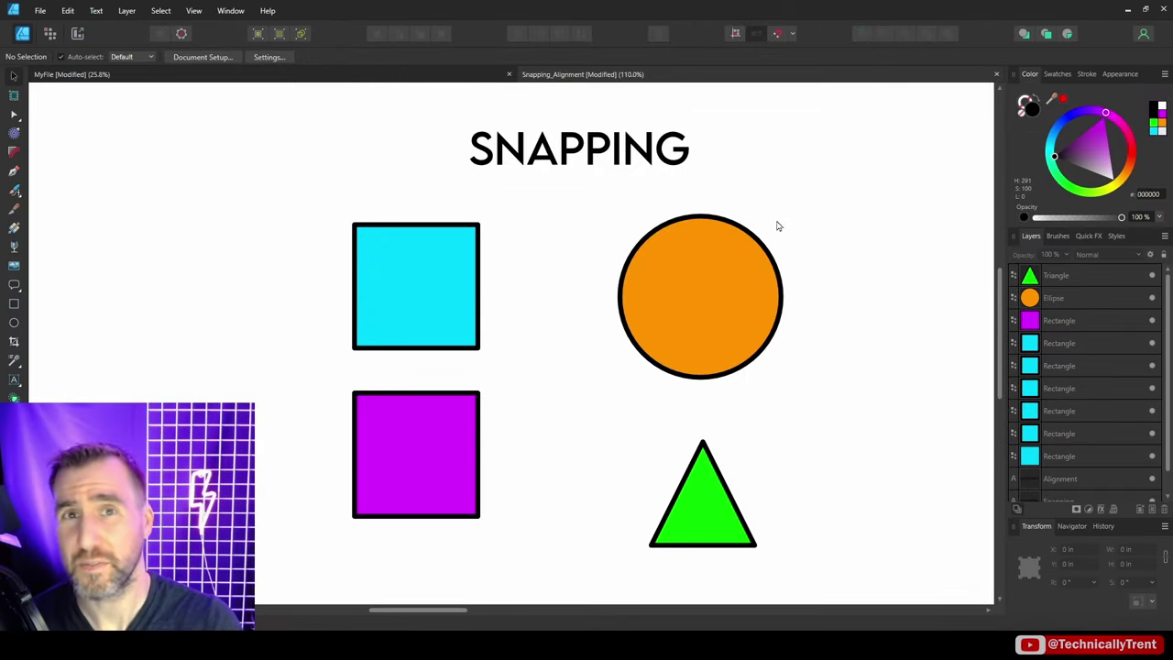
# Turn on snapping and move the orange circle beside the cyan square, snapping to the square's horizontal centre line.
pyautogui.click(696, 276)
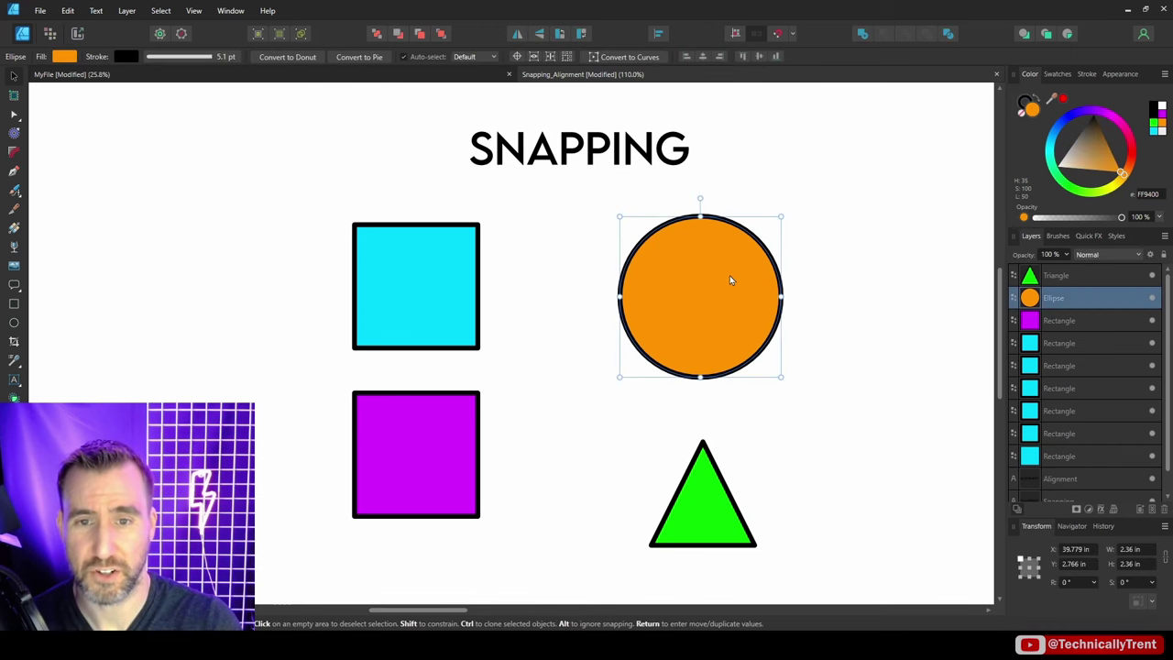
pyautogui.moveTo(730, 280)
pyautogui.mouseDown()
pyautogui.moveTo(687, 256)
pyautogui.moveTo(648, 286)
pyautogui.moveTo(634, 335)
pyautogui.moveTo(678, 290)
pyautogui.moveTo(735, 269)
pyautogui.mouseUp()
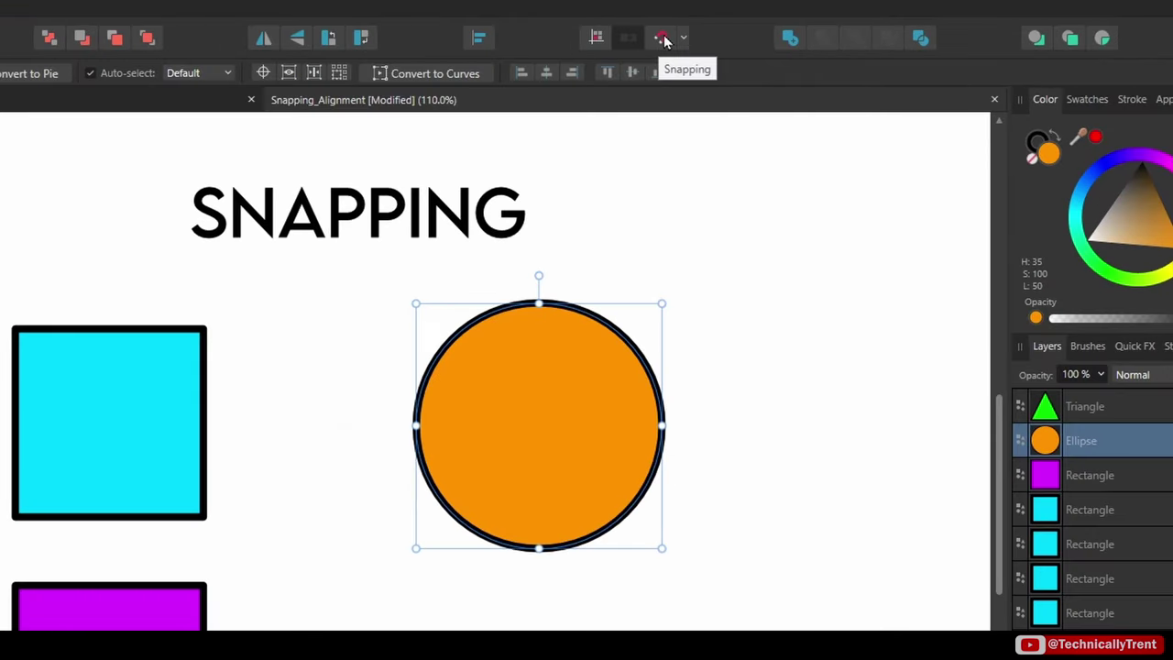
pyautogui.click(663, 40)
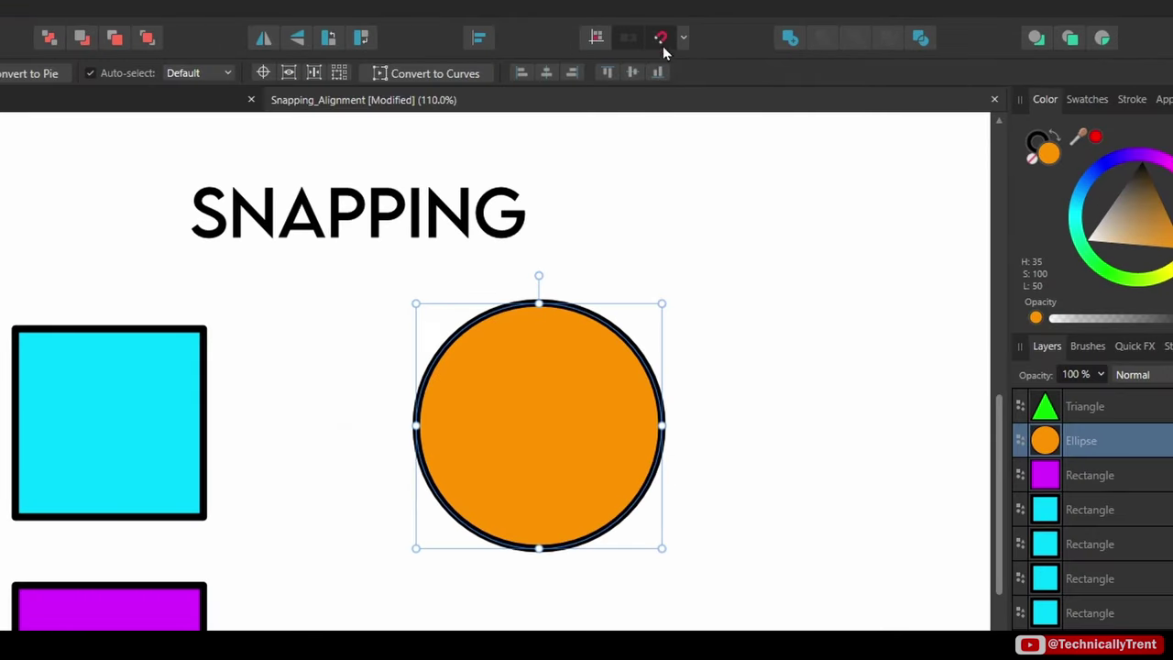
pyautogui.moveTo(558, 425); pyautogui.dragTo(419, 425)
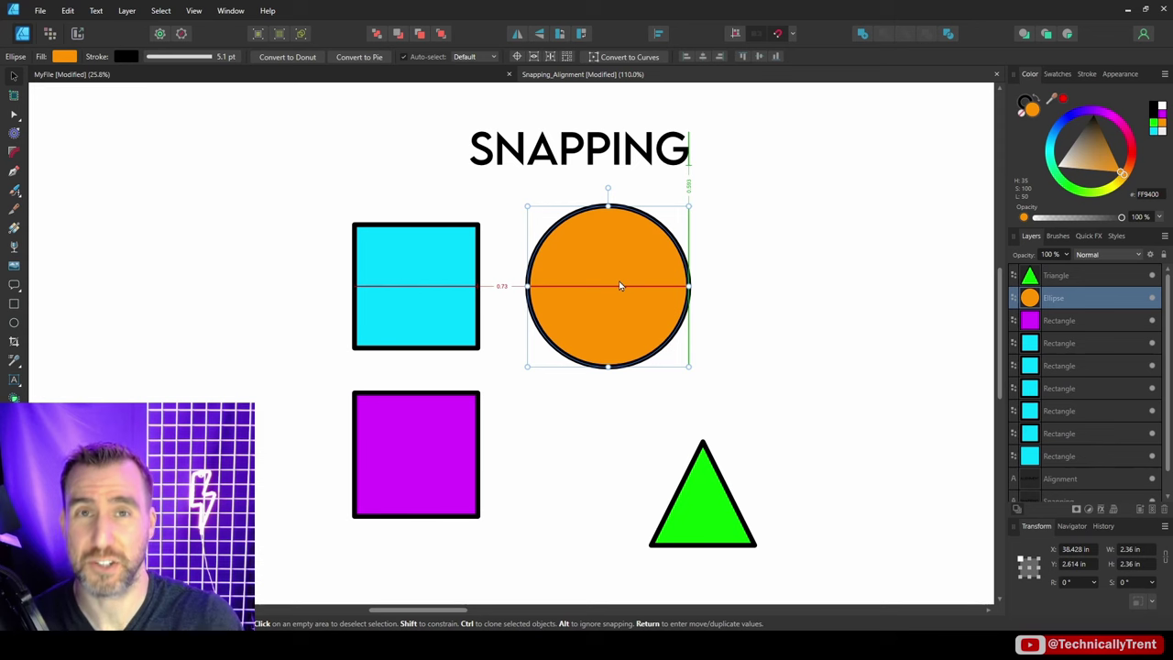
# Use snapping to centre the orange circle above the green triangle and line it up with the cyan square's centre.
pyautogui.moveTo(620, 286); pyautogui.dragTo(696, 335)
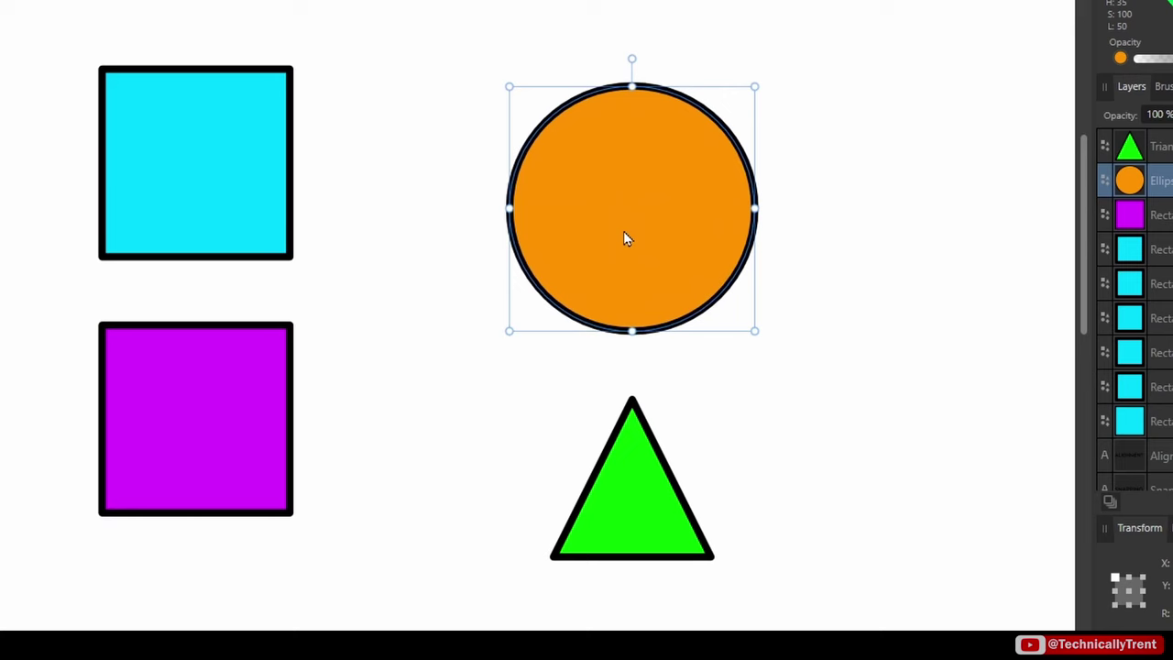
pyautogui.moveTo(623, 232); pyautogui.dragTo(629, 188)
pyautogui.moveTo(215, 137); pyautogui.dragTo(430, 138)
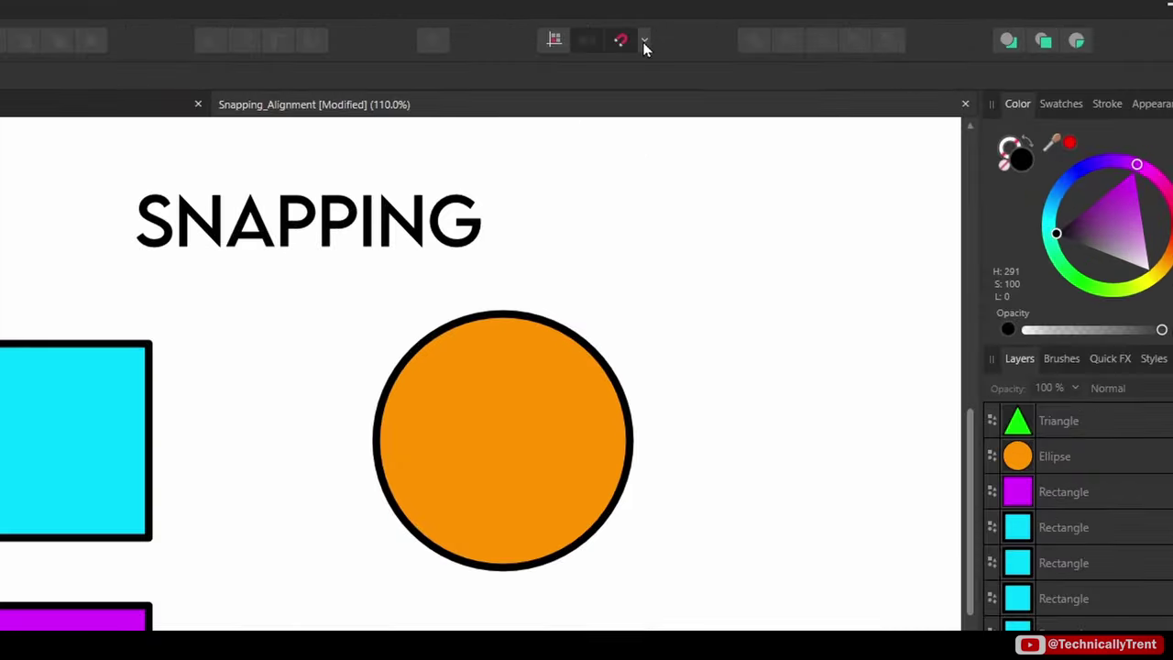
# Examine the snapping options, including screen tolerance, candidates and snap targets.
pyautogui.click(645, 43)
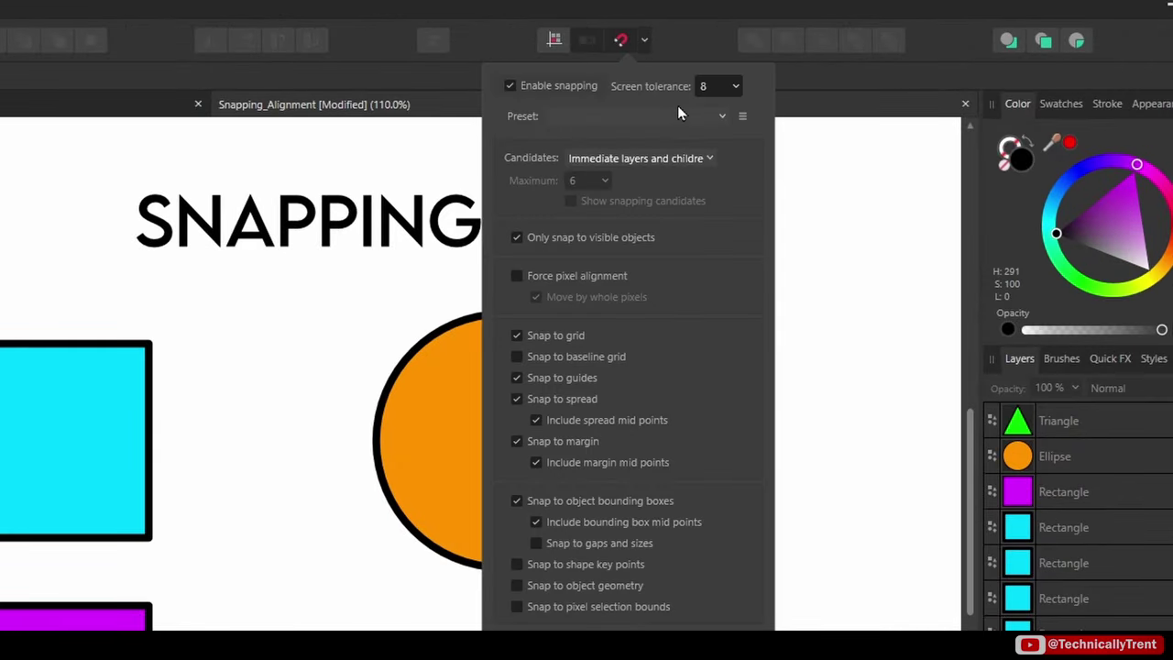
pyautogui.click(706, 5)
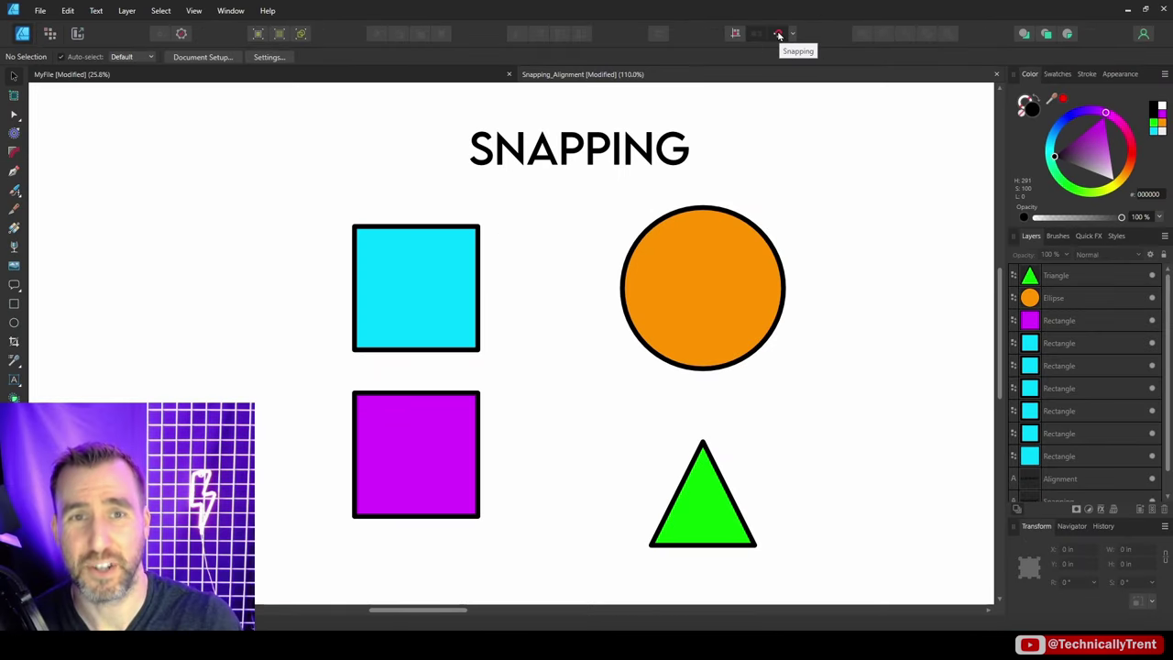
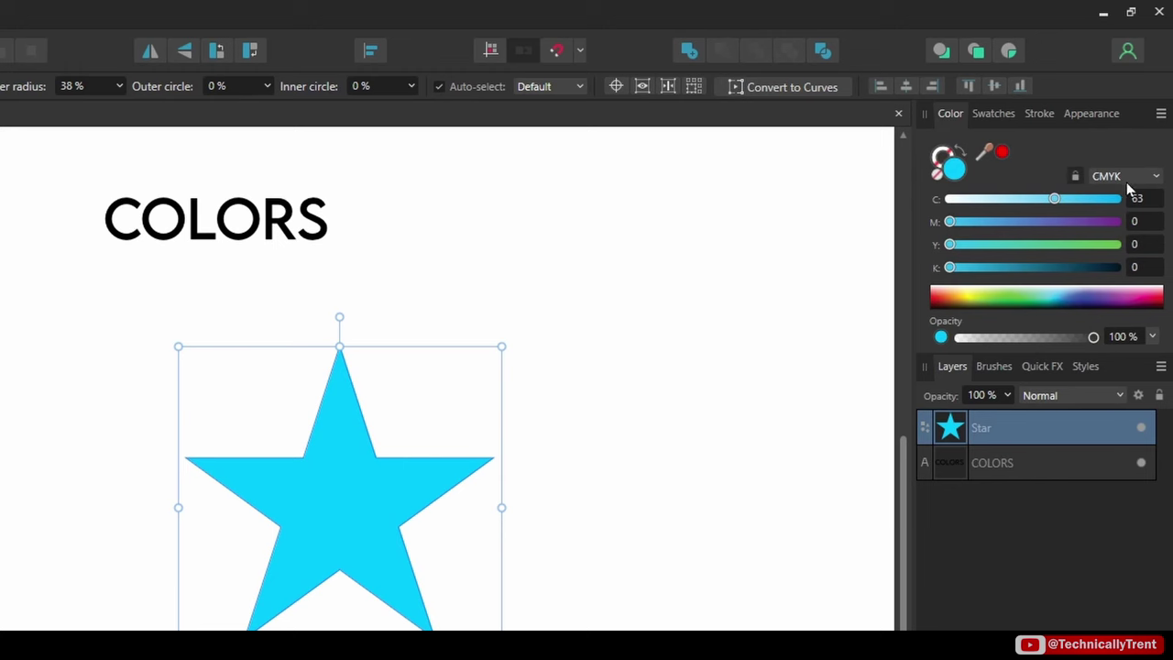
# Switch the colour controls from Sliders to Boxes and Tint, and finish on the Wheel view.
pyautogui.click(1160, 114)
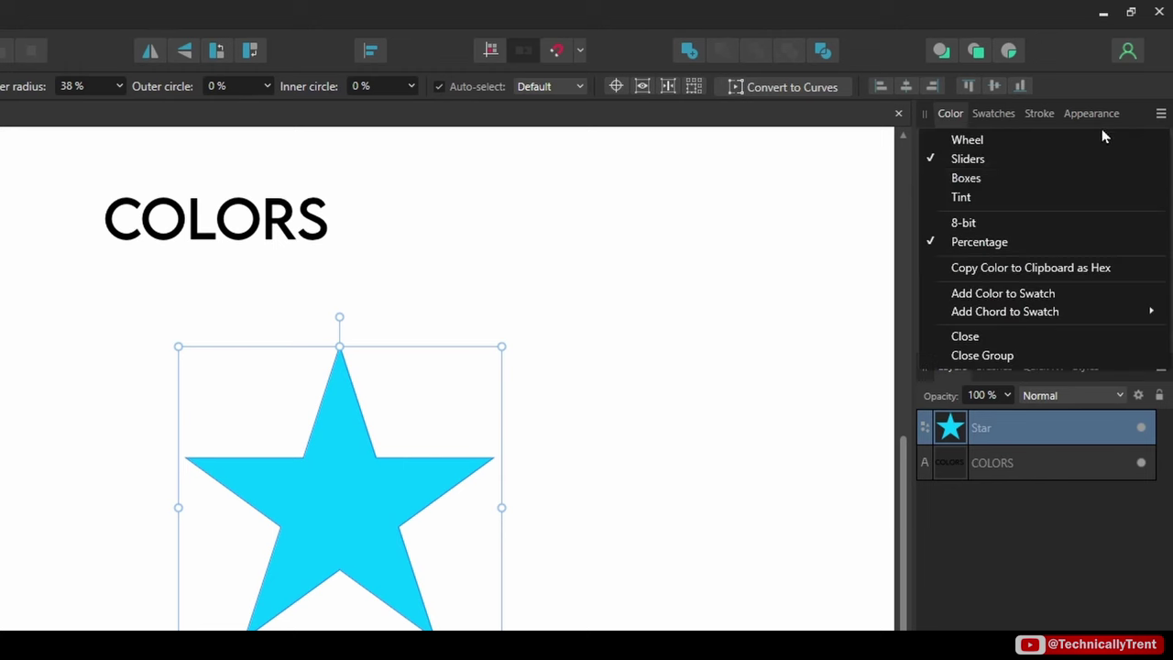
pyautogui.click(1046, 179)
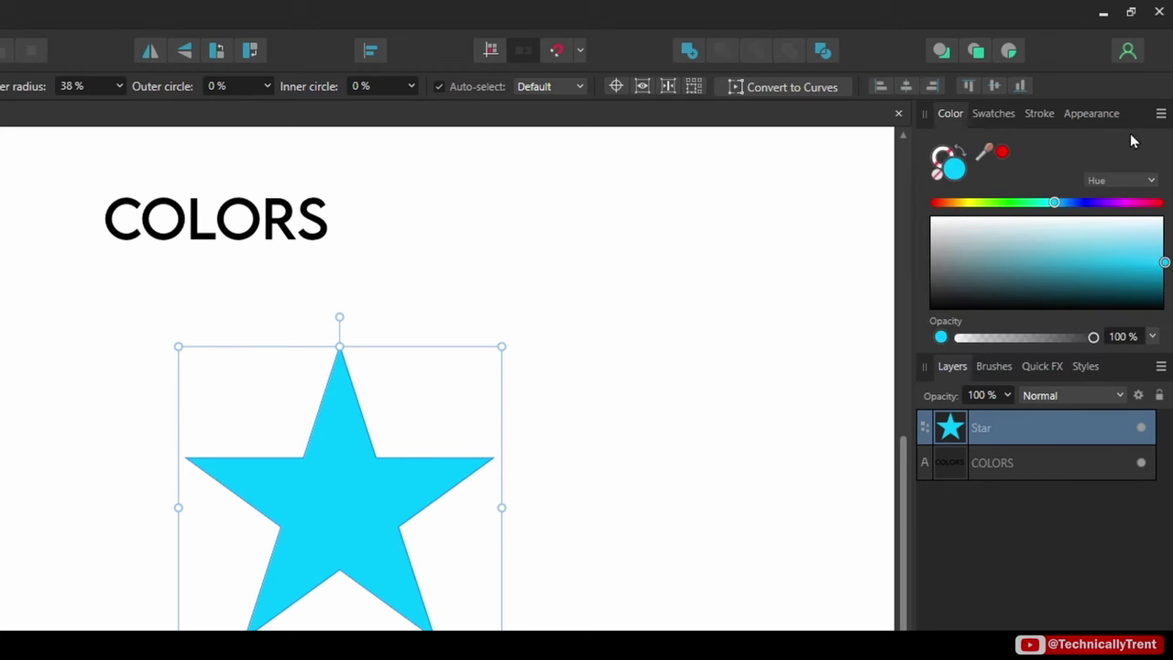
pyautogui.click(1161, 114)
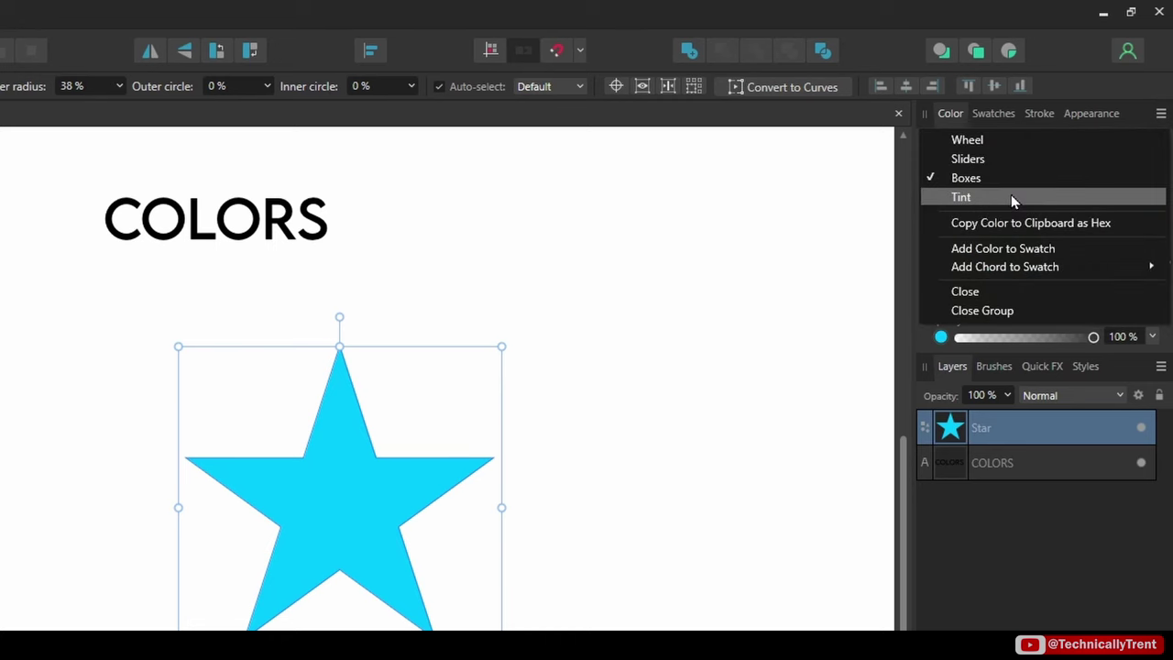
pyautogui.click(1010, 194)
pyautogui.click(1158, 114)
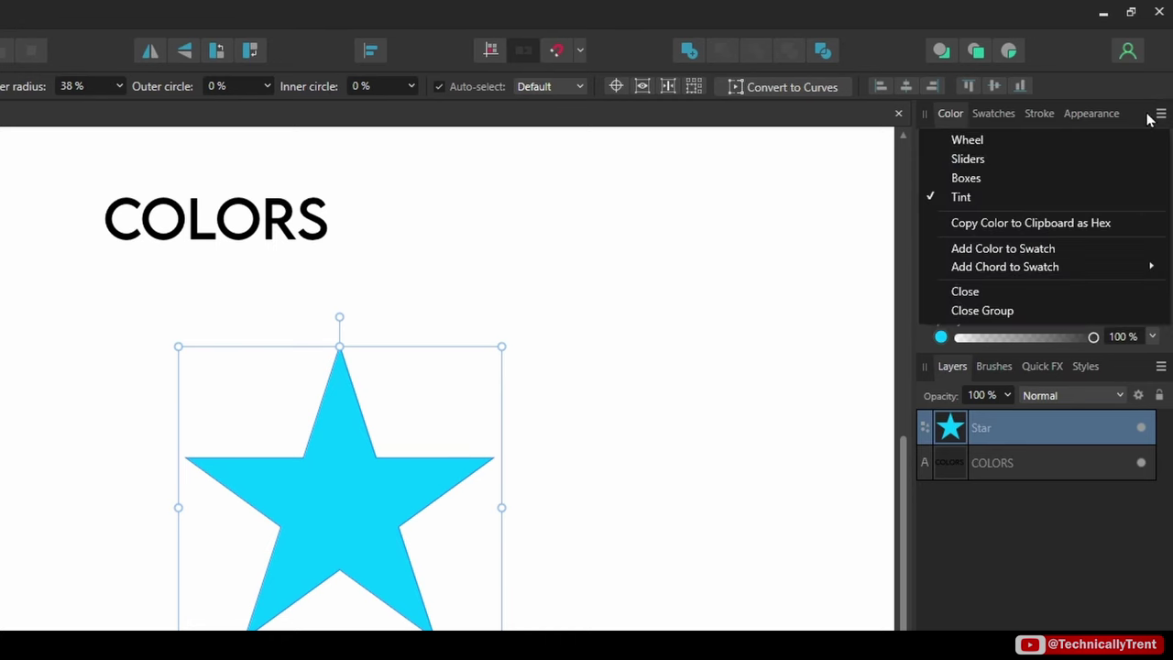
pyautogui.click(1054, 142)
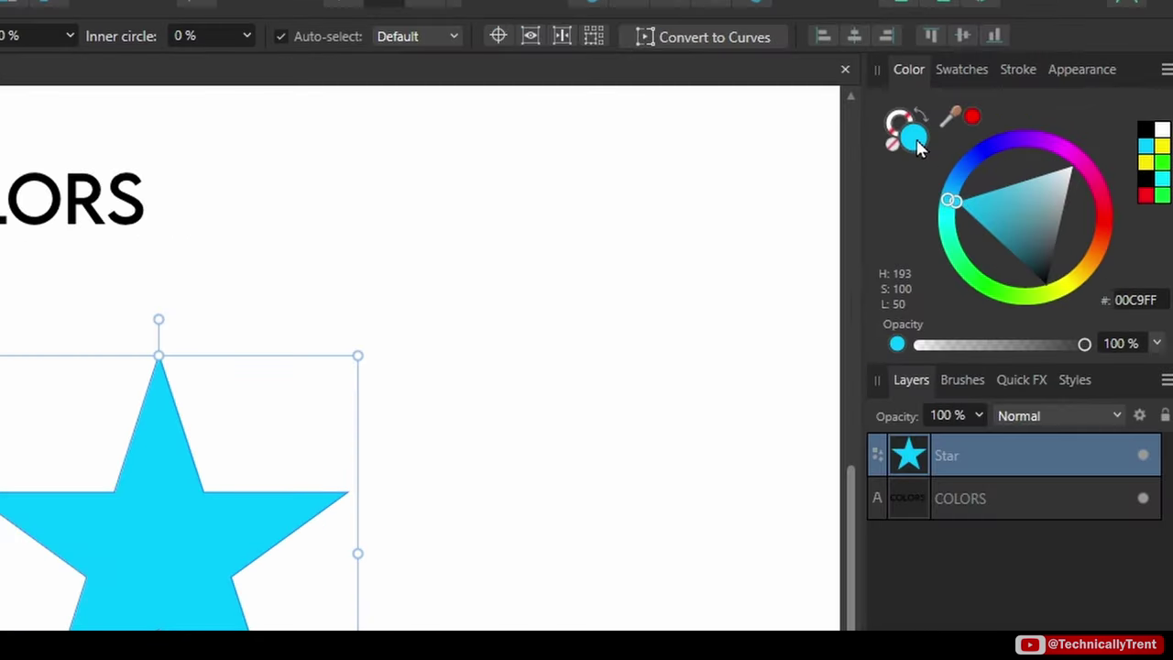
# Open the star's fill in the Color Chooser and try purple shades before setting a soft green, 88C59E.
pyautogui.doubleClick(917, 143)
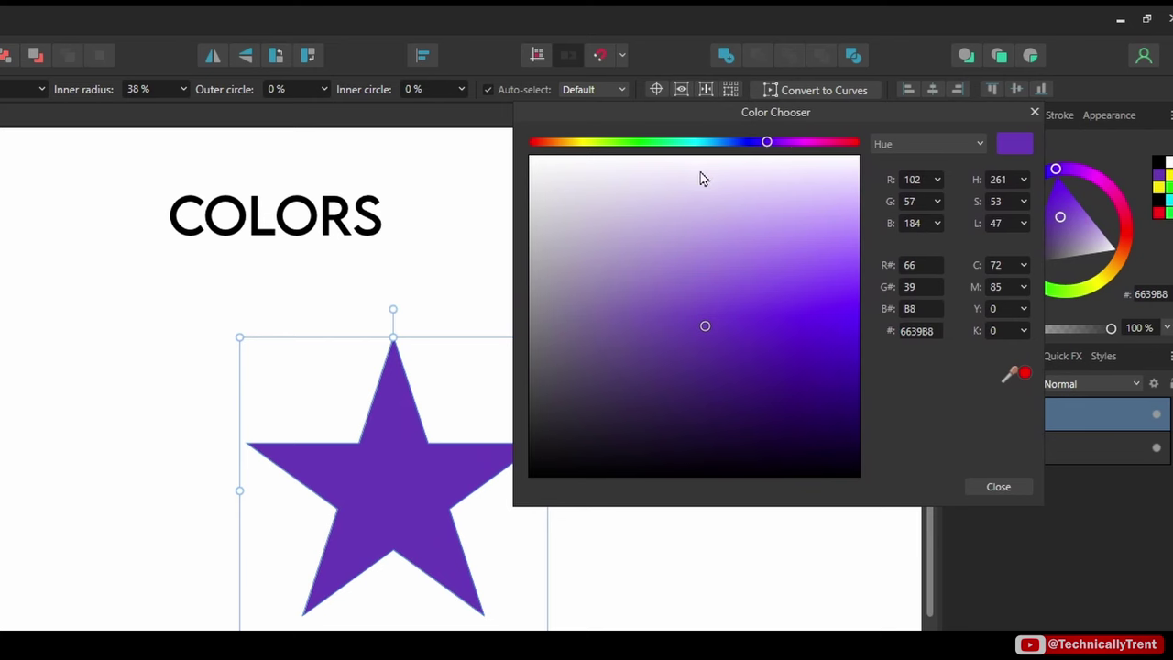
pyautogui.moveTo(380, 211); pyautogui.dragTo(287, 316)
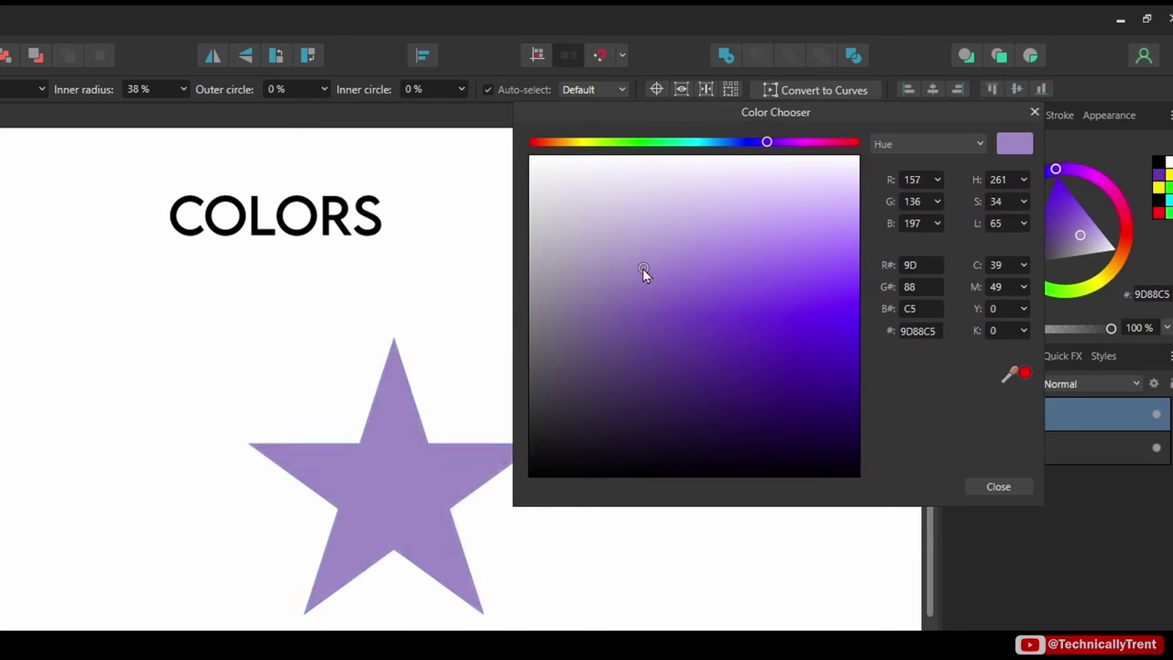
pyautogui.moveTo(643, 268); pyautogui.dragTo(644, 267)
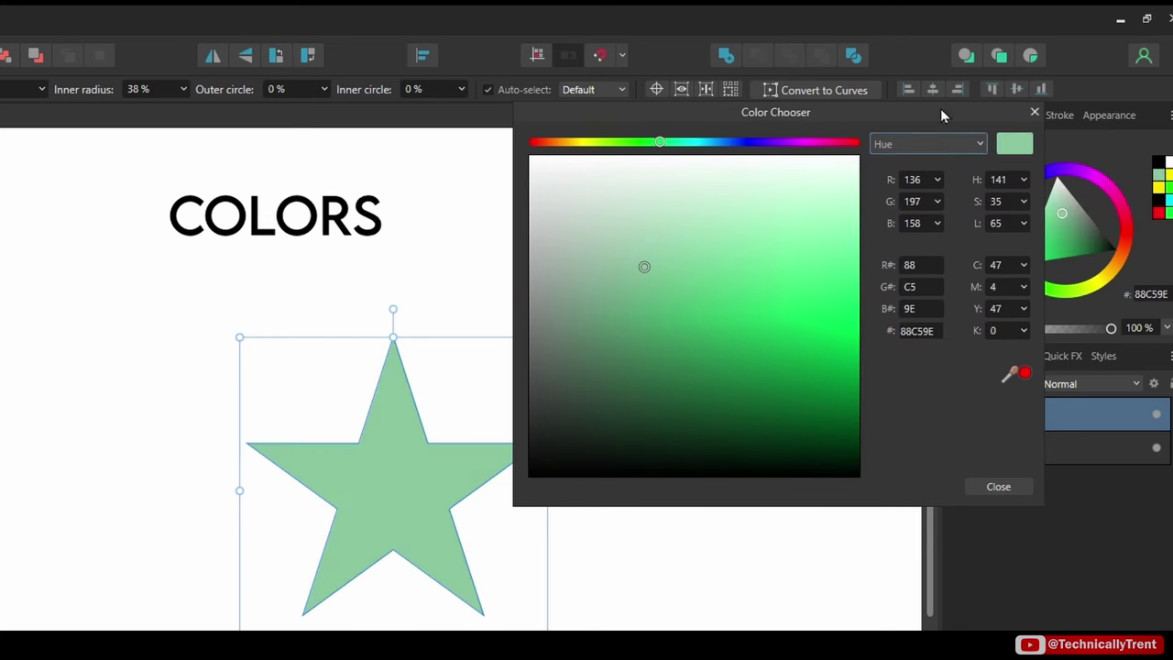
# Switch the Color Chooser's mode from Hue to CMYK Sliders and on to Saturation.
pyautogui.click(944, 145)
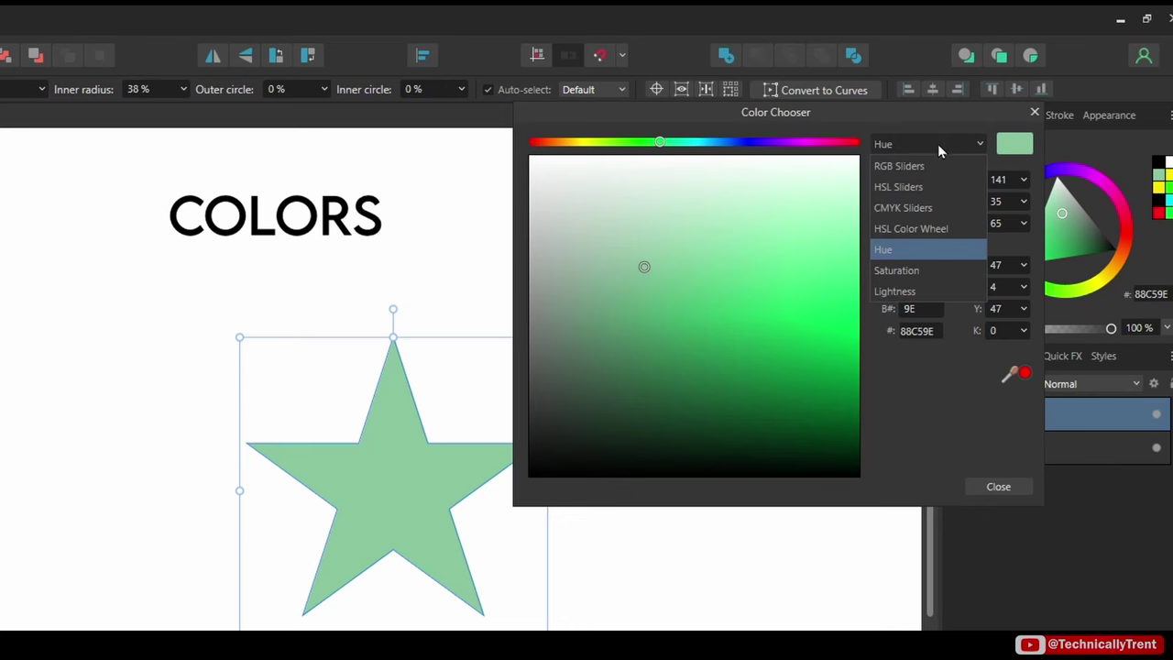
pyautogui.click(903, 209)
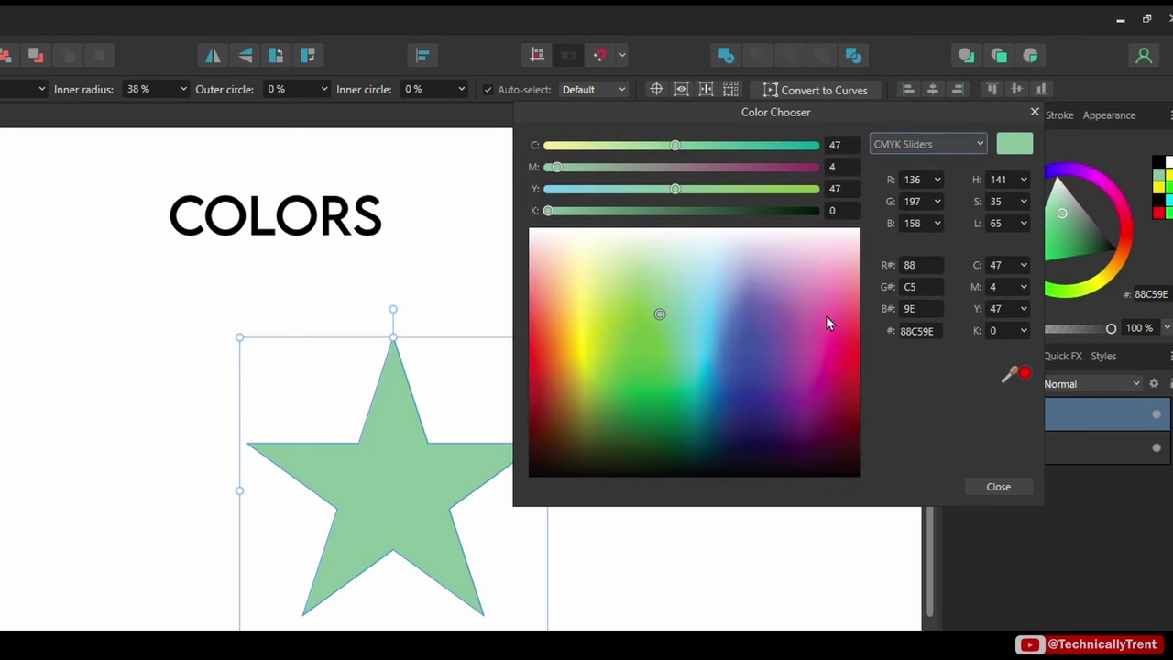
pyautogui.click(927, 144)
pyautogui.click(896, 270)
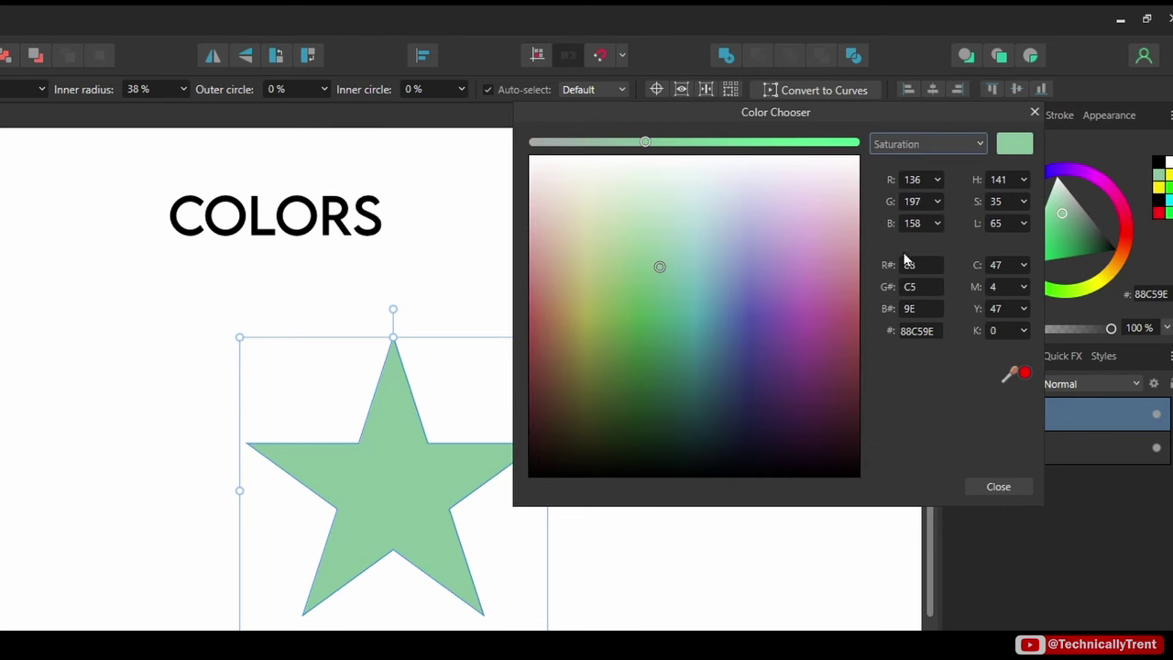
# Switch the Color Chooser to RGB Sliders and set the star's fill to bright yellow, FFF70E.
pyautogui.click(944, 144)
pyautogui.click(899, 187)
pyautogui.click(941, 144)
pyautogui.click(918, 171)
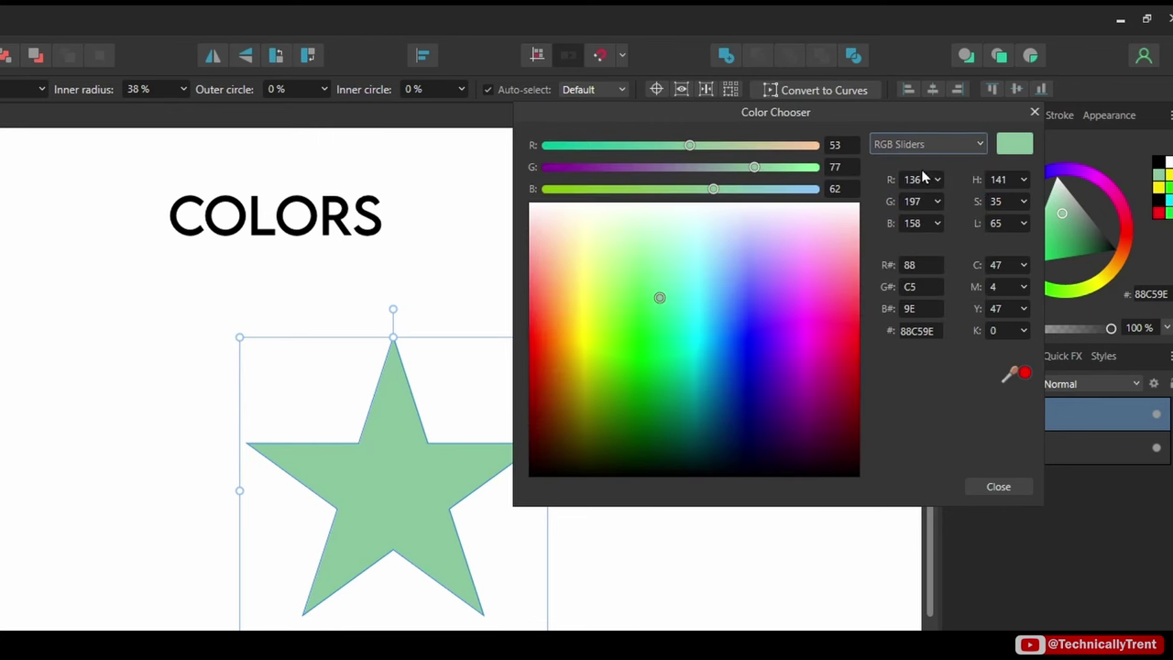
pyautogui.moveTo(674, 275)
pyautogui.mouseDown()
pyautogui.moveTo(691, 270)
pyautogui.moveTo(588, 300)
pyautogui.mouseUp()
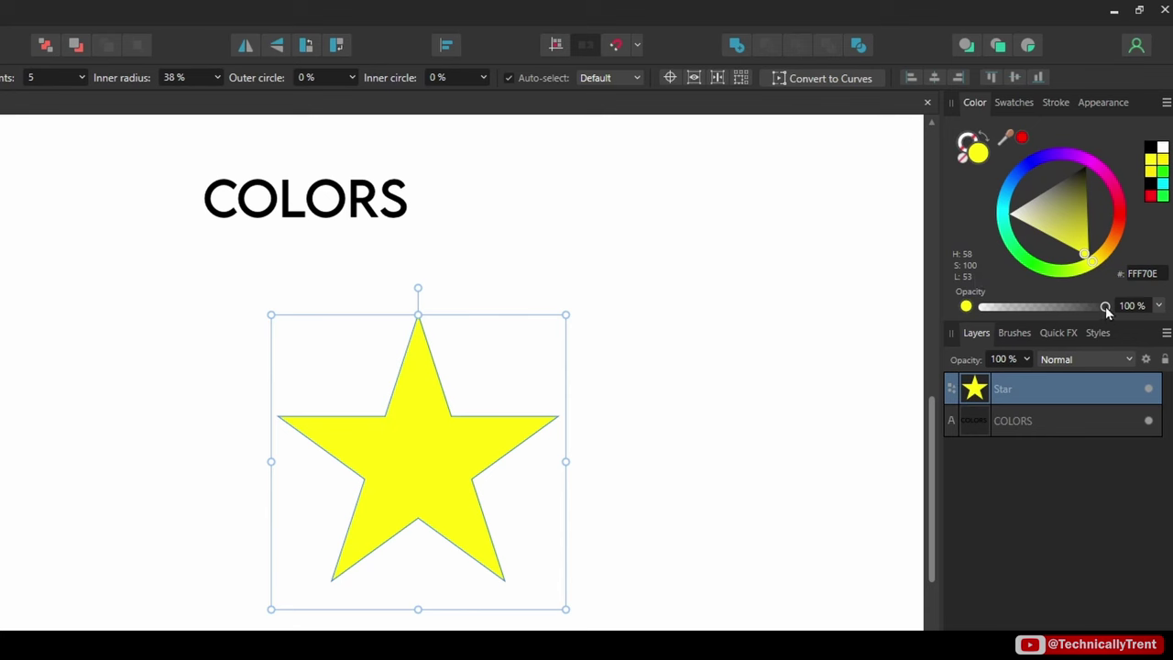
# Switch the fill's opacity control to Noise, try noise on the star, and recolour its fill blue, 0E99FF.
pyautogui.moveTo(1105, 306)
pyautogui.mouseDown()
pyautogui.moveTo(984, 309)
pyautogui.moveTo(1108, 318)
pyautogui.moveTo(1014, 314)
pyautogui.moveTo(1105, 308)
pyautogui.mouseUp()
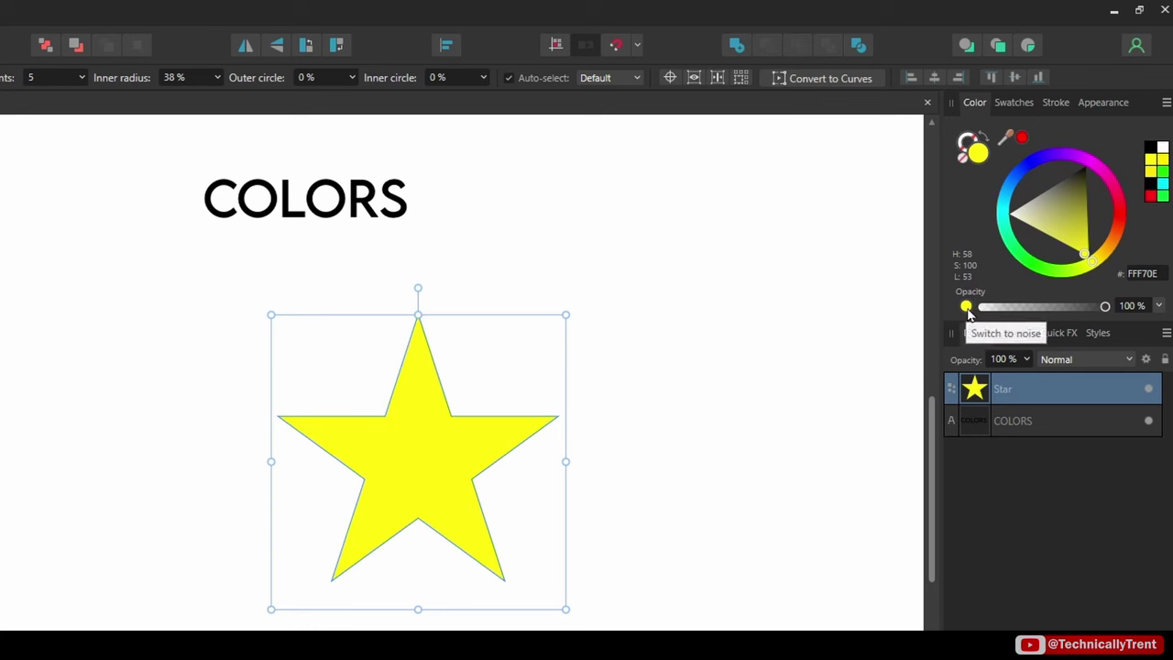
pyautogui.click(967, 308)
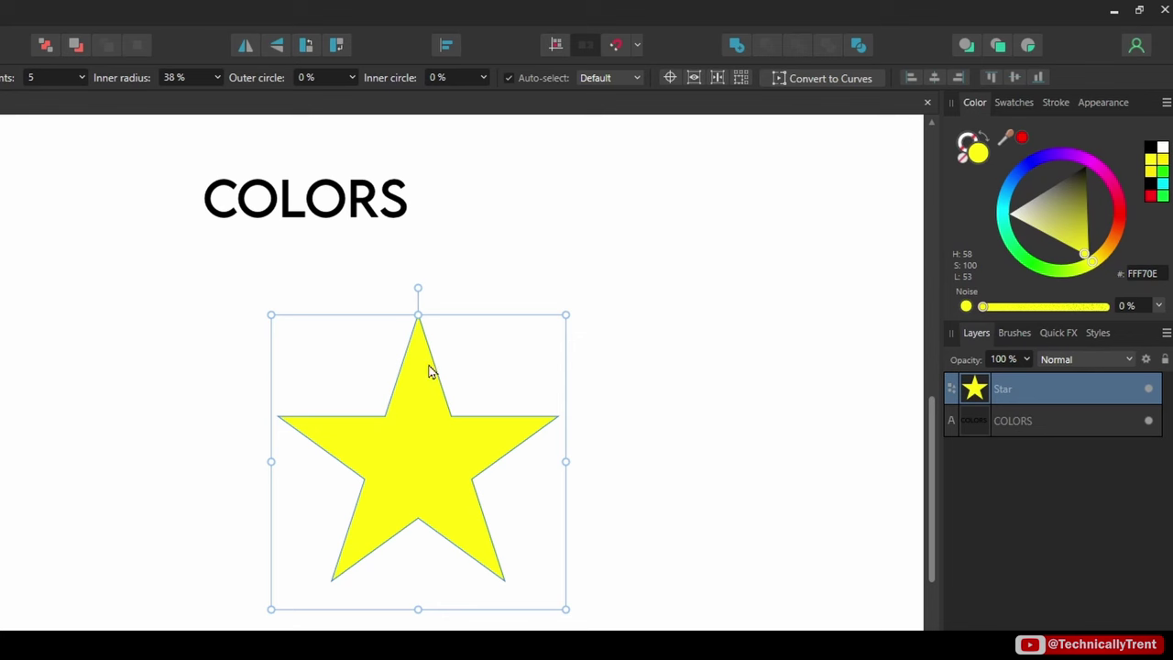
pyautogui.moveTo(984, 308); pyautogui.dragTo(1095, 320)
pyautogui.click(1019, 180)
pyautogui.moveTo(1019, 179); pyautogui.dragTo(1012, 188)
pyautogui.moveTo(1074, 310); pyautogui.dragTo(1082, 310)
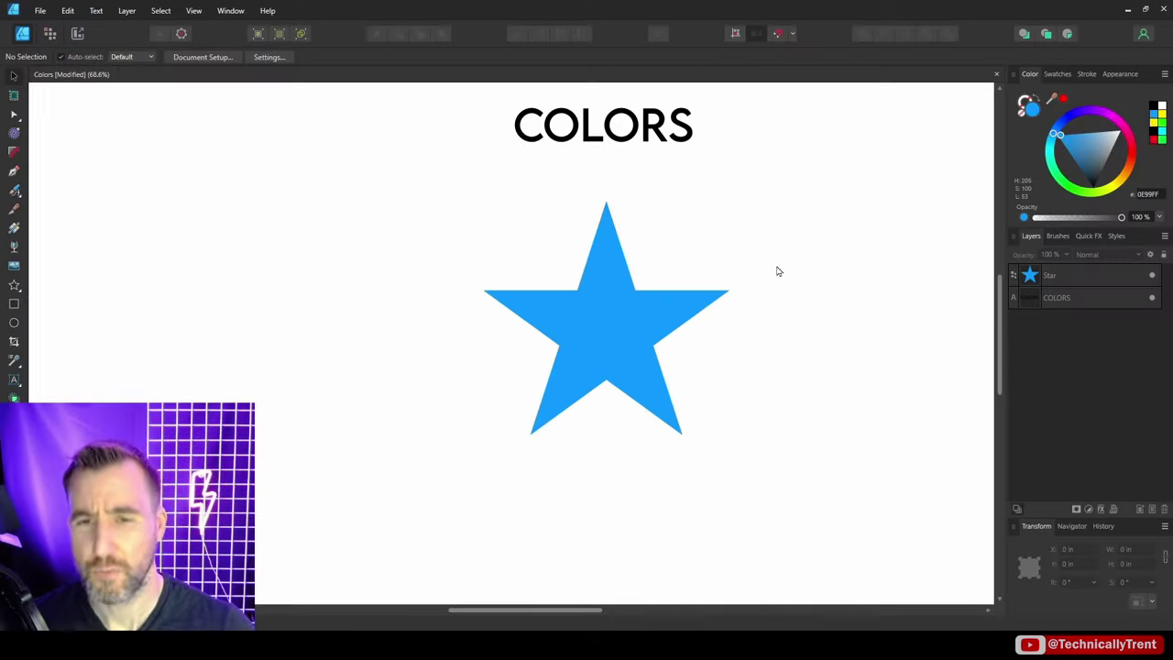
# Give the star a black 000000 stroke and set the stroke width to 17.1 pt.
pyautogui.click(621, 268)
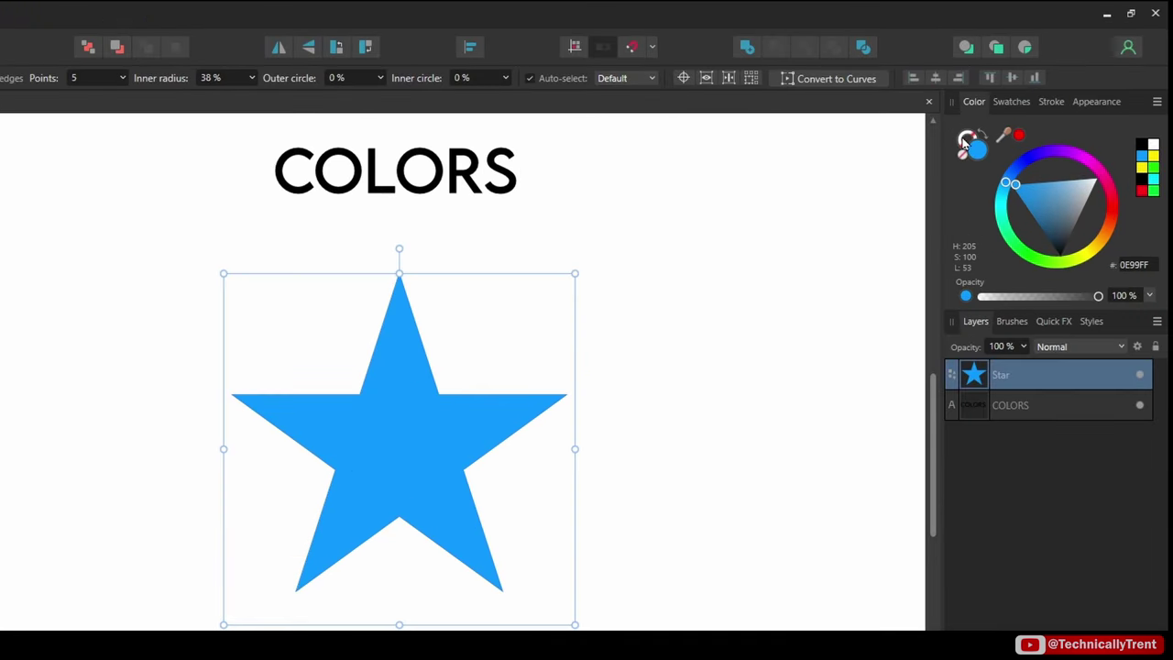
pyautogui.click(962, 140)
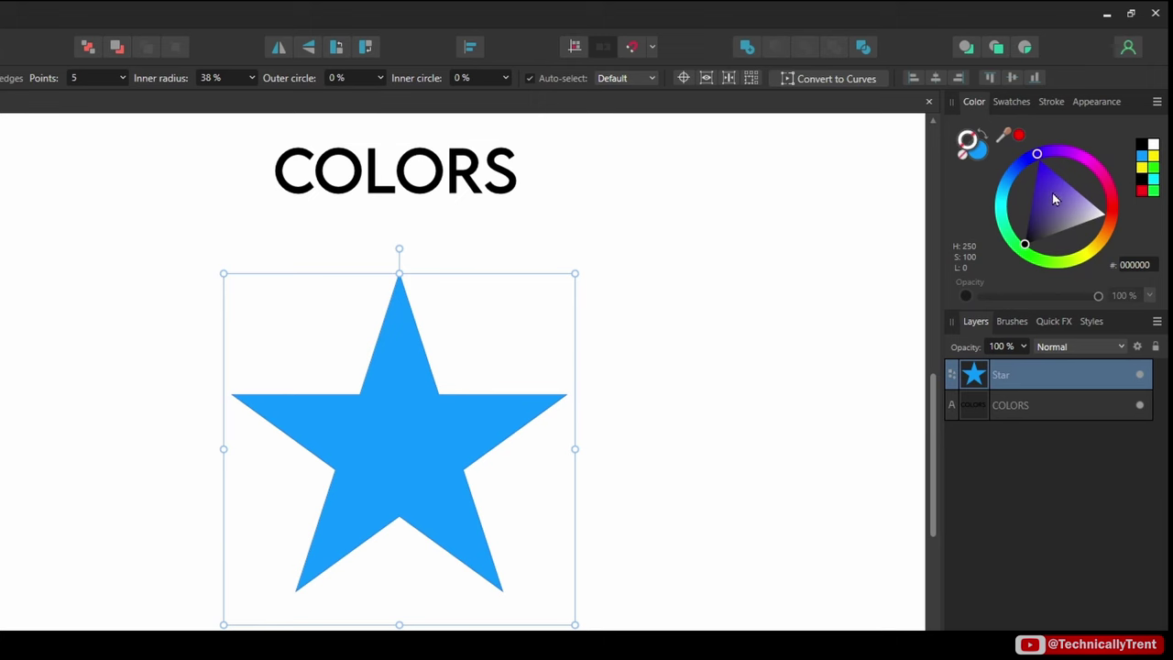
pyautogui.moveTo(1056, 192)
pyautogui.mouseDown()
pyautogui.moveTo(1038, 191)
pyautogui.moveTo(1006, 241)
pyautogui.mouseUp()
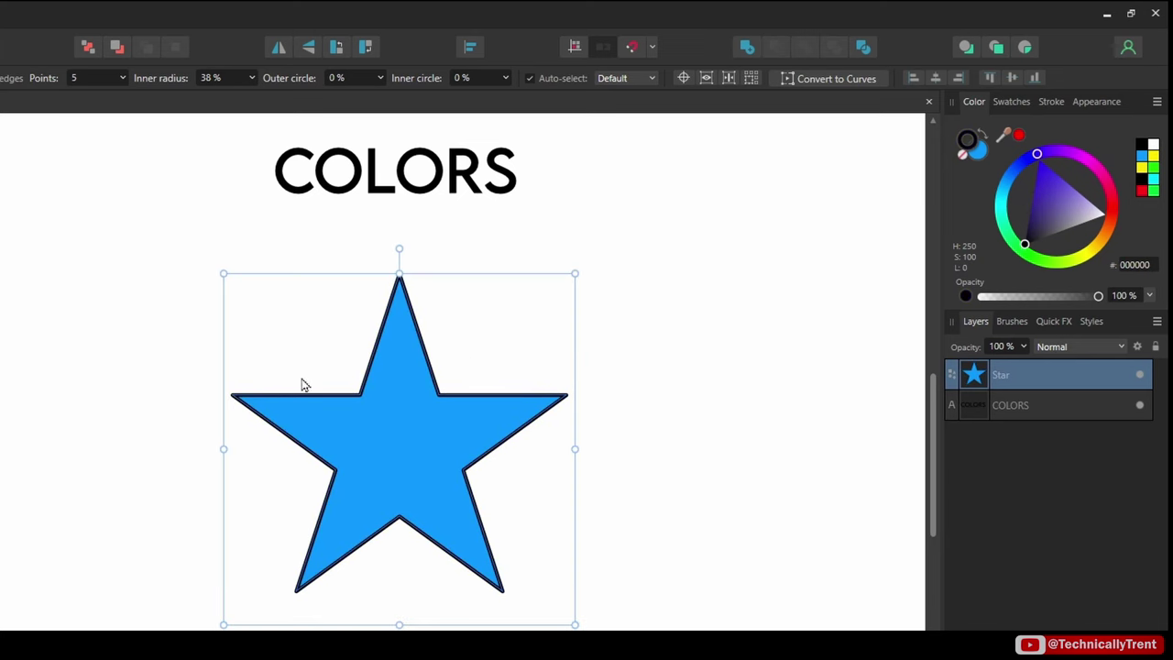
pyautogui.click(1038, 155)
pyautogui.moveTo(1039, 153)
pyautogui.mouseDown()
pyautogui.moveTo(1083, 159)
pyautogui.moveTo(1104, 189)
pyautogui.moveTo(1103, 227)
pyautogui.moveTo(1108, 188)
pyautogui.moveTo(1045, 198)
pyautogui.moveTo(1018, 176)
pyautogui.mouseUp()
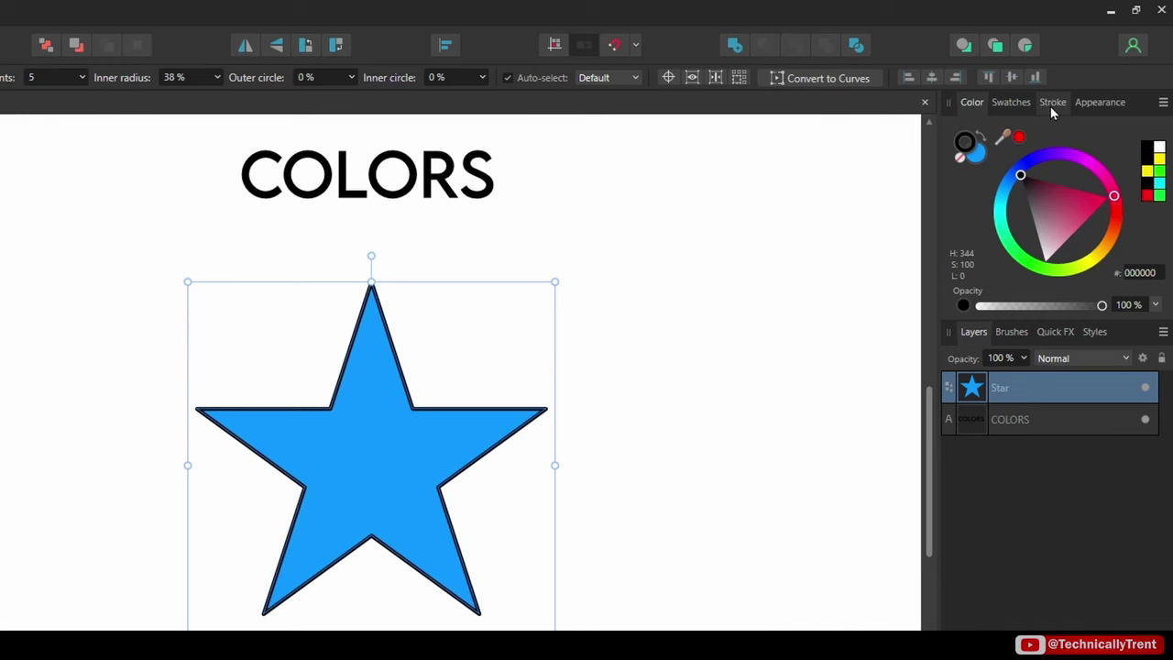
pyautogui.click(1051, 103)
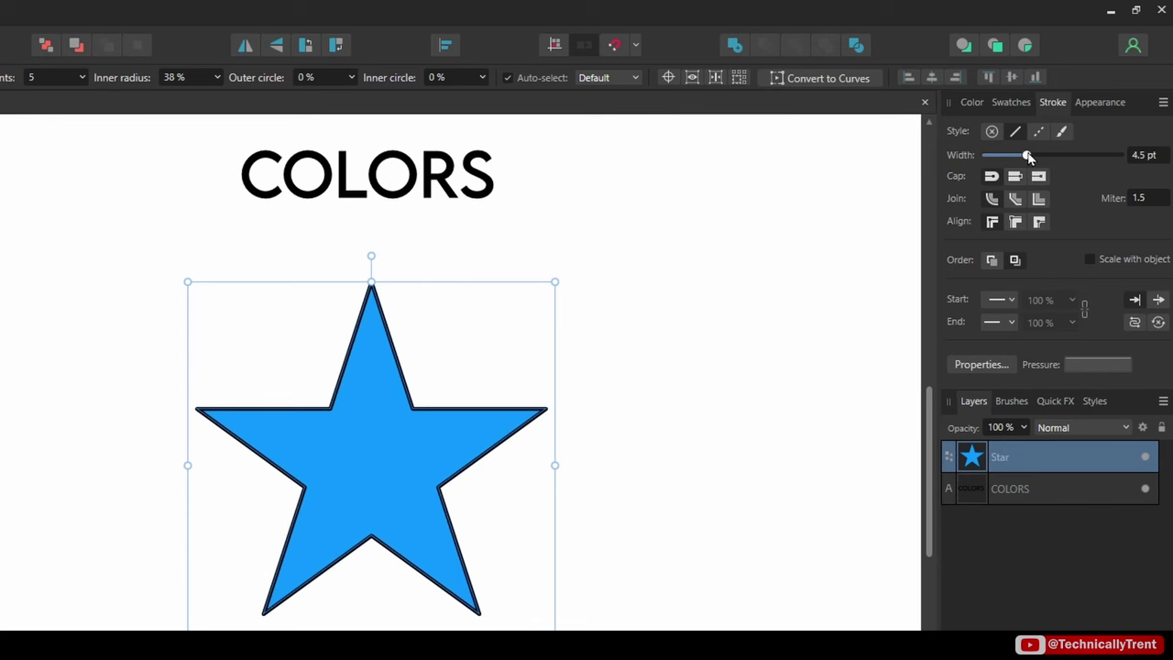
pyautogui.moveTo(1028, 156)
pyautogui.mouseDown()
pyautogui.moveTo(1075, 157)
pyautogui.moveTo(1054, 156)
pyautogui.mouseUp()
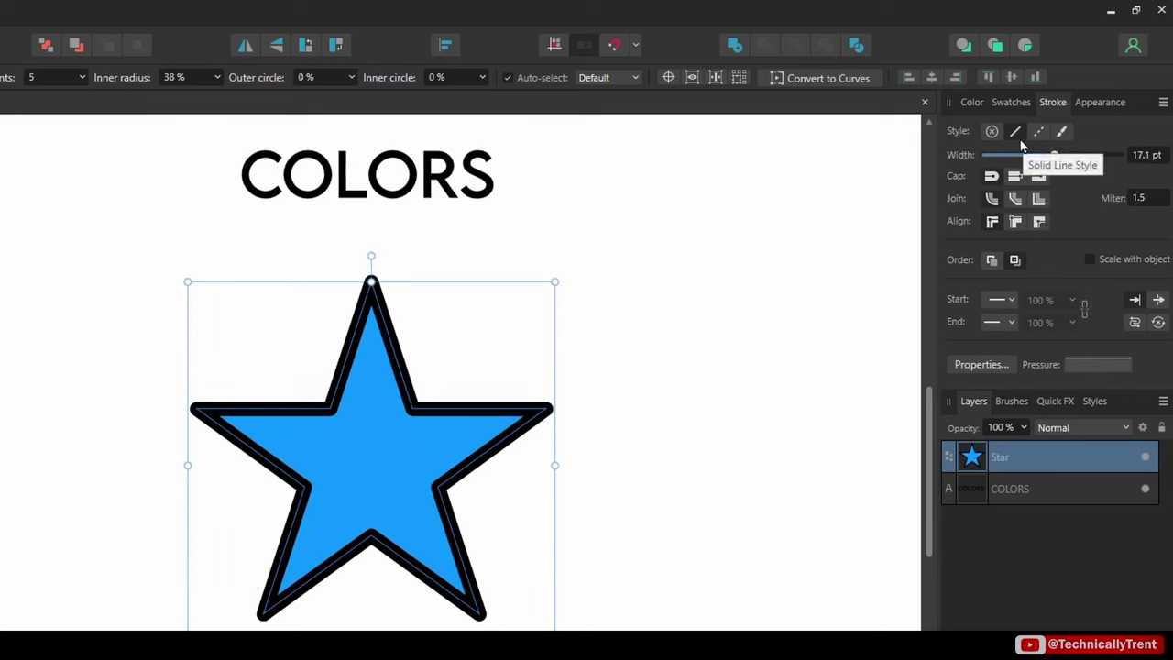
# Make the star's stroke dashed with a dash of 2 and a gap of 4, and reduce its width to 8.2 pt.
pyautogui.click(1038, 133)
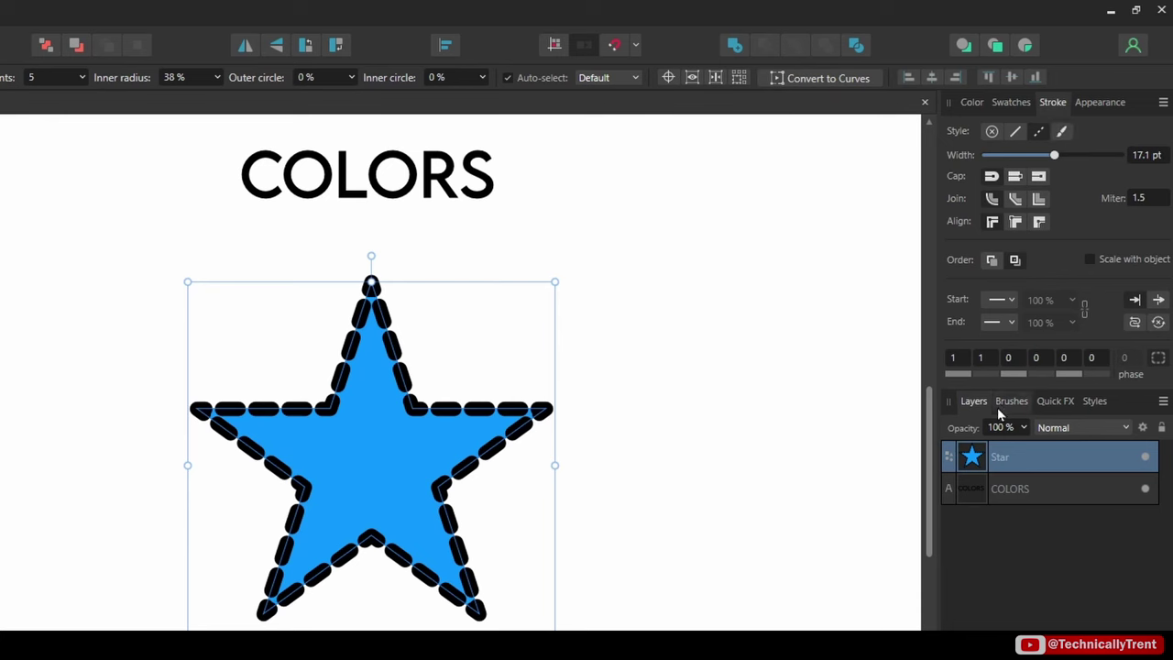
pyautogui.click(970, 358)
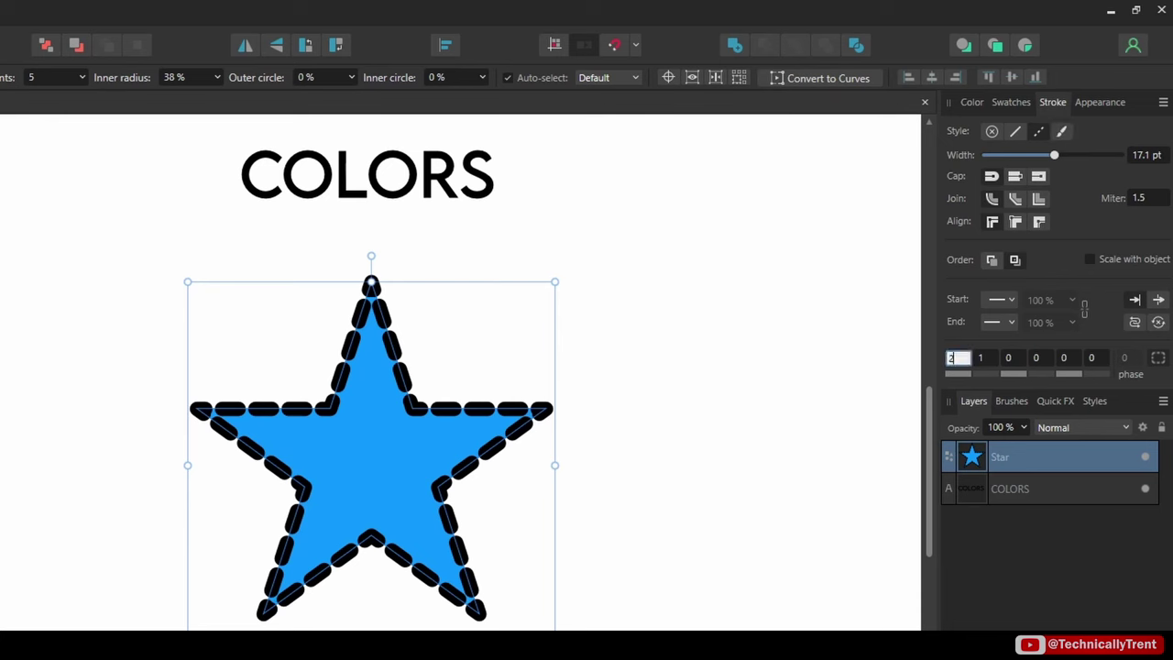
pyautogui.press('Return')
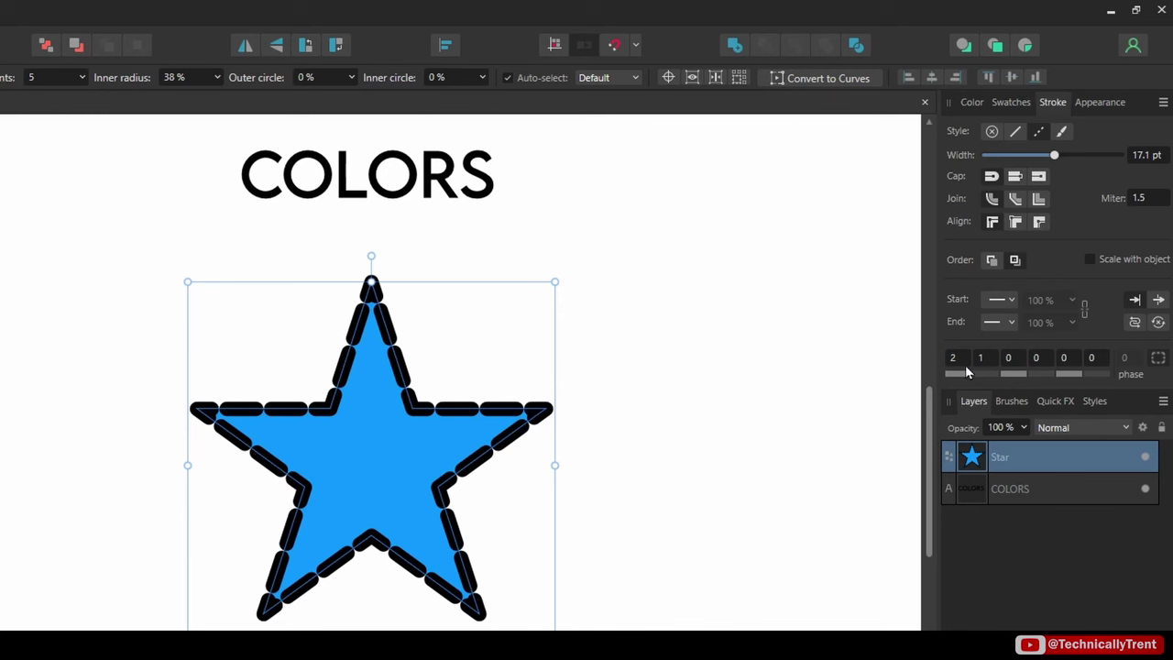
pyautogui.click(984, 357)
pyautogui.press('Return')
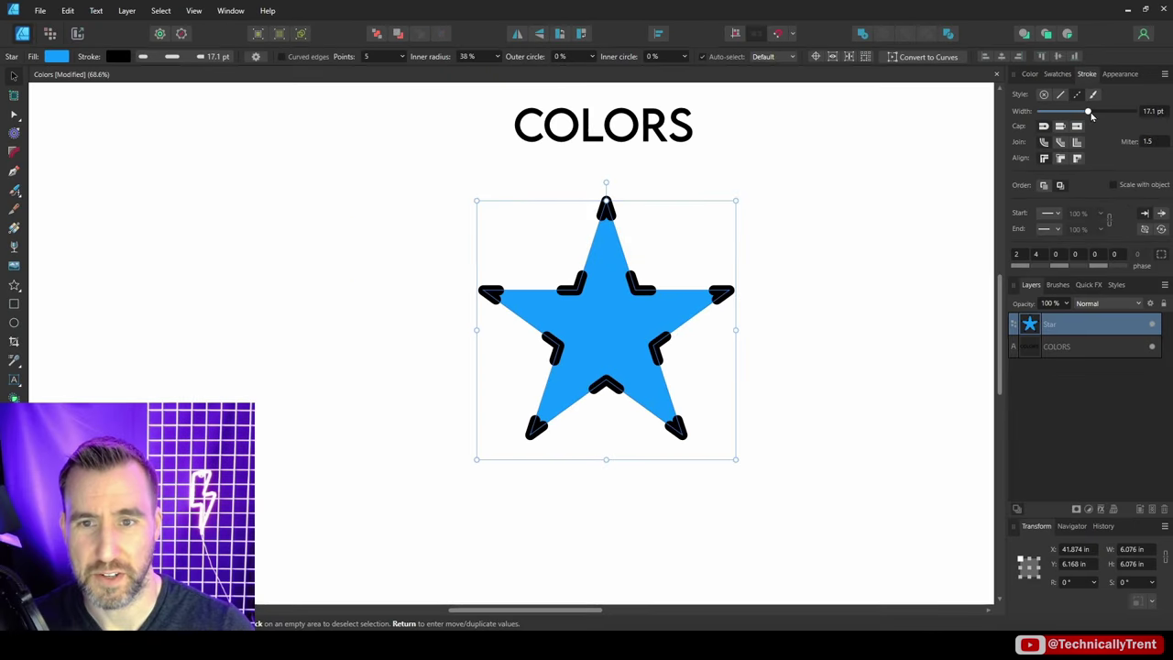
pyautogui.moveTo(1056, 158); pyautogui.dragTo(1058, 160)
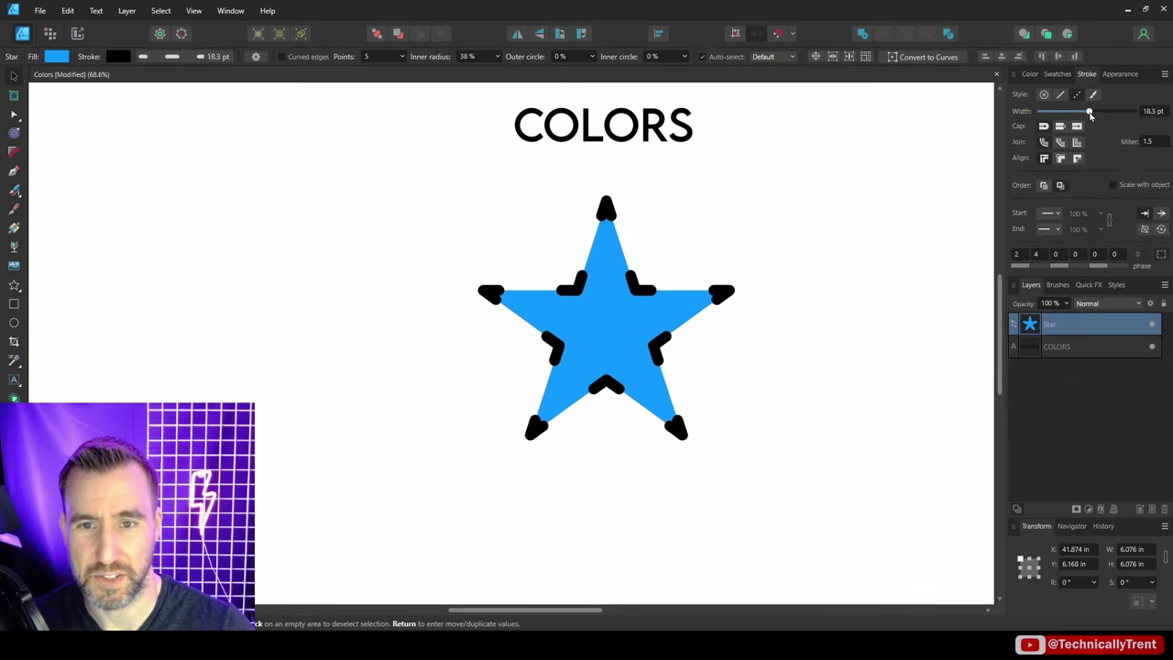
pyautogui.moveTo(1091, 113); pyautogui.dragTo(1077, 113)
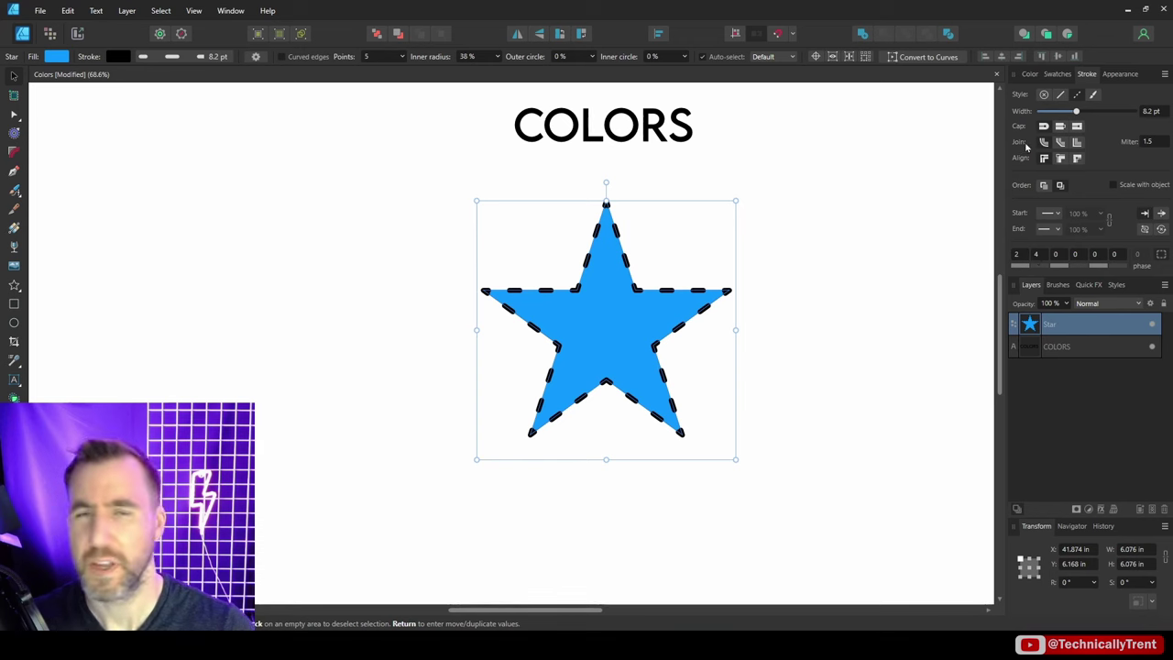
# Set the star's stroke back to a solid line 16.6 pt wide.
pyautogui.click(1060, 94)
pyautogui.moveTo(1077, 111); pyautogui.dragTo(1087, 111)
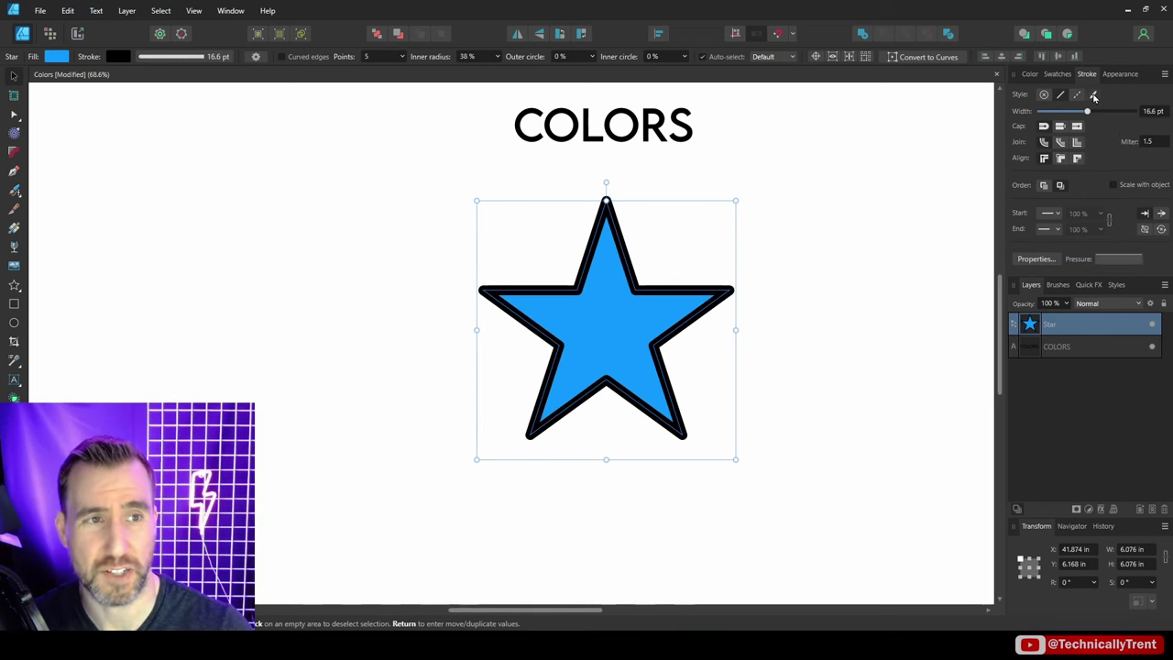
# Apply the Ink on Cotton Paper 01 brush from Inks to the star's outline and widen it to 31.2 pt.
pyautogui.click(1094, 95)
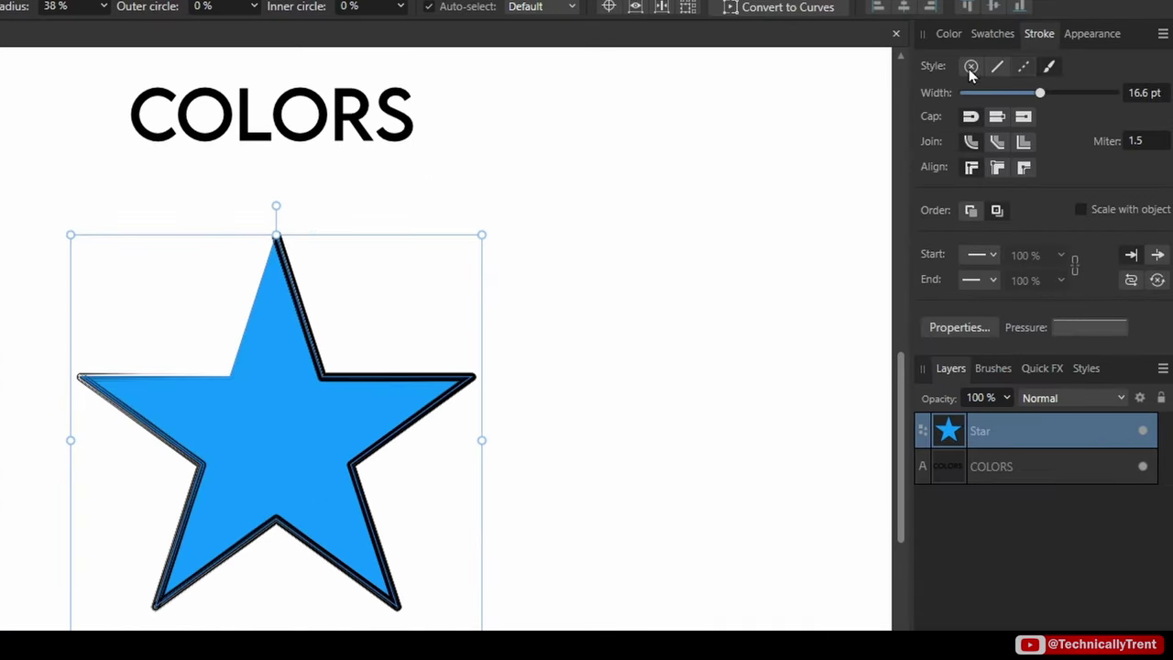
pyautogui.click(994, 369)
pyautogui.click(994, 396)
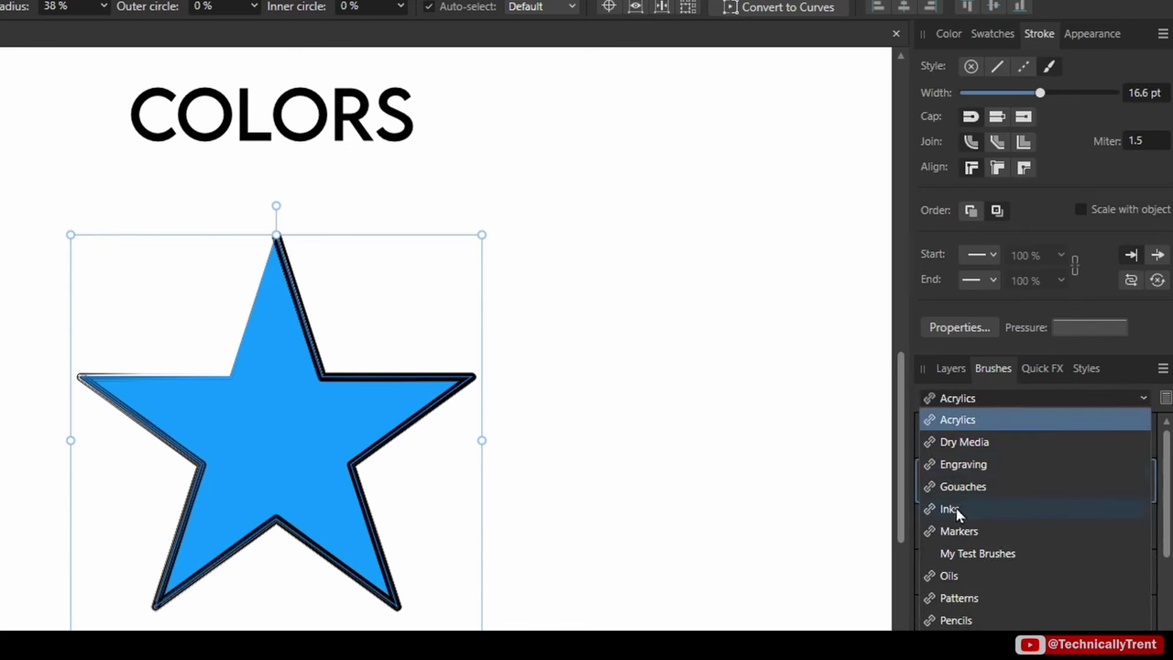
pyautogui.click(956, 508)
pyautogui.click(991, 476)
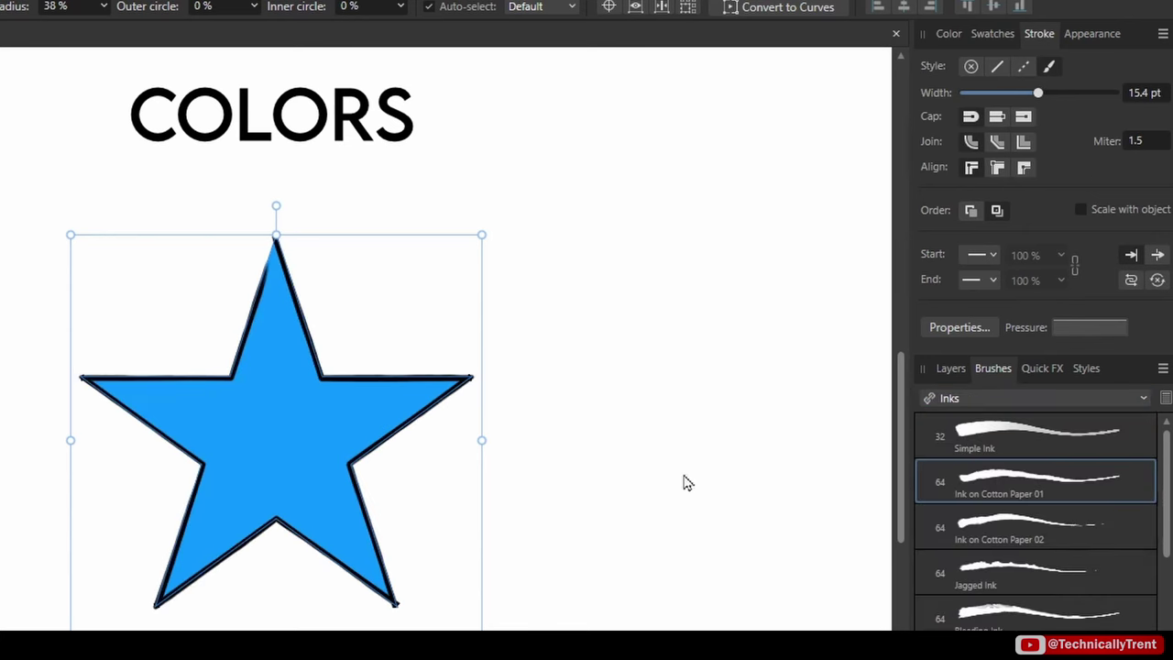
pyautogui.moveTo(1038, 95); pyautogui.dragTo(1067, 101)
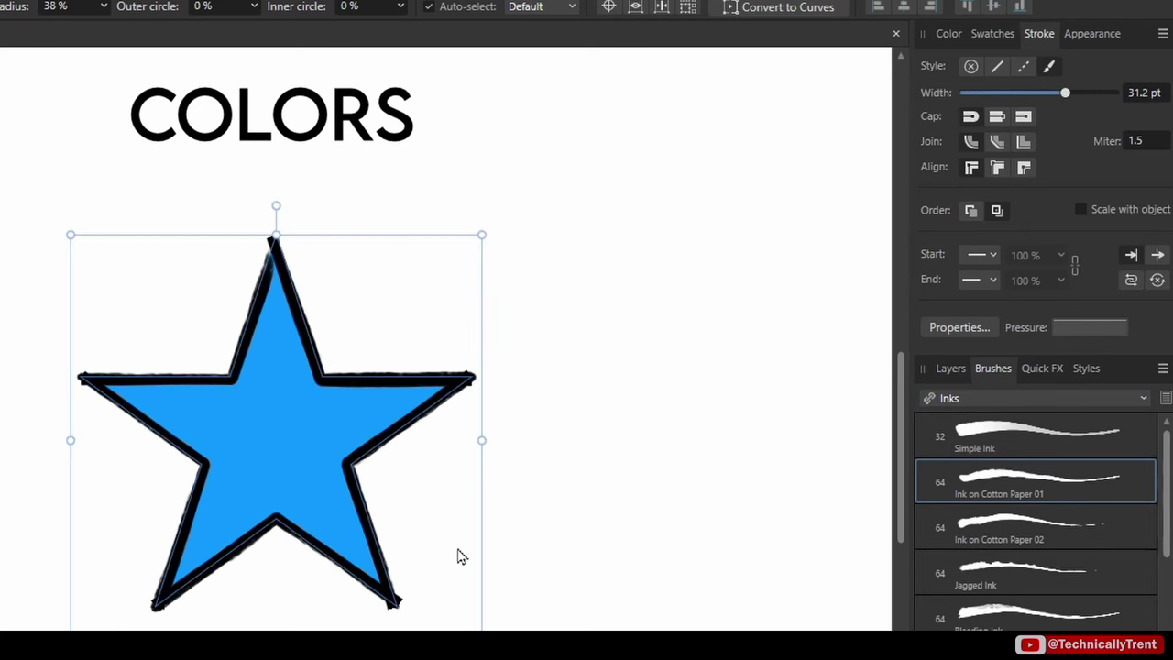
# Try the Classic Pencil 2B brush from Pencils on the star's outline, and undo the brush changes.
pyautogui.click(990, 397)
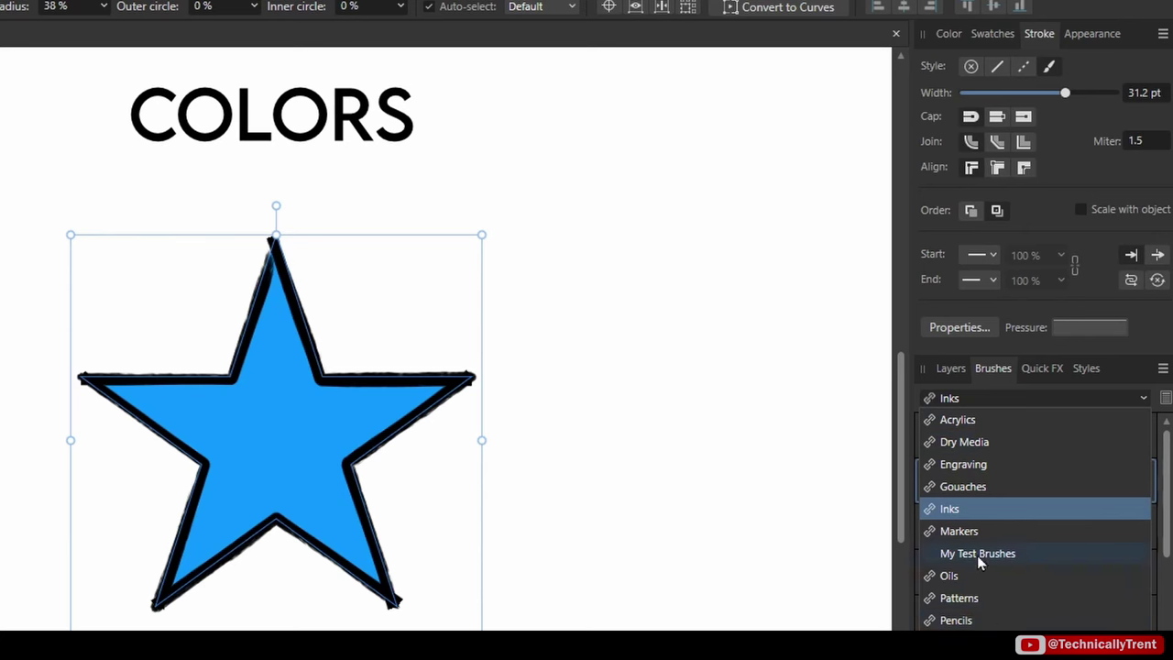
pyautogui.click(967, 627)
pyautogui.click(944, 481)
pyautogui.scroll(5, 384, 299)
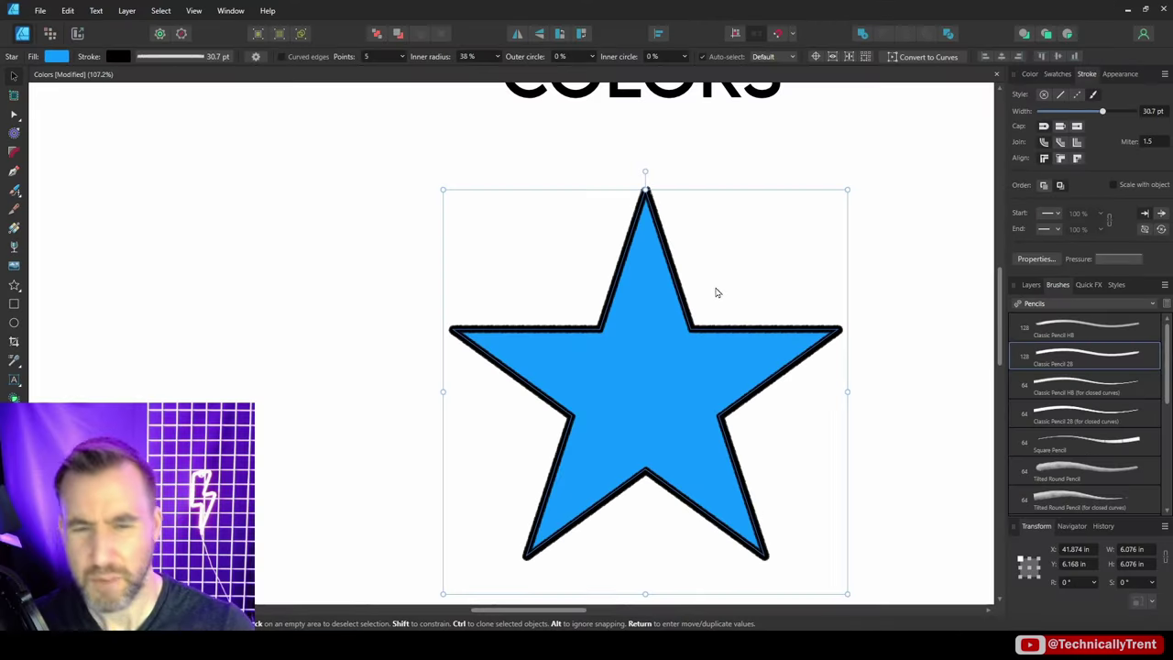
pyautogui.click(714, 289)
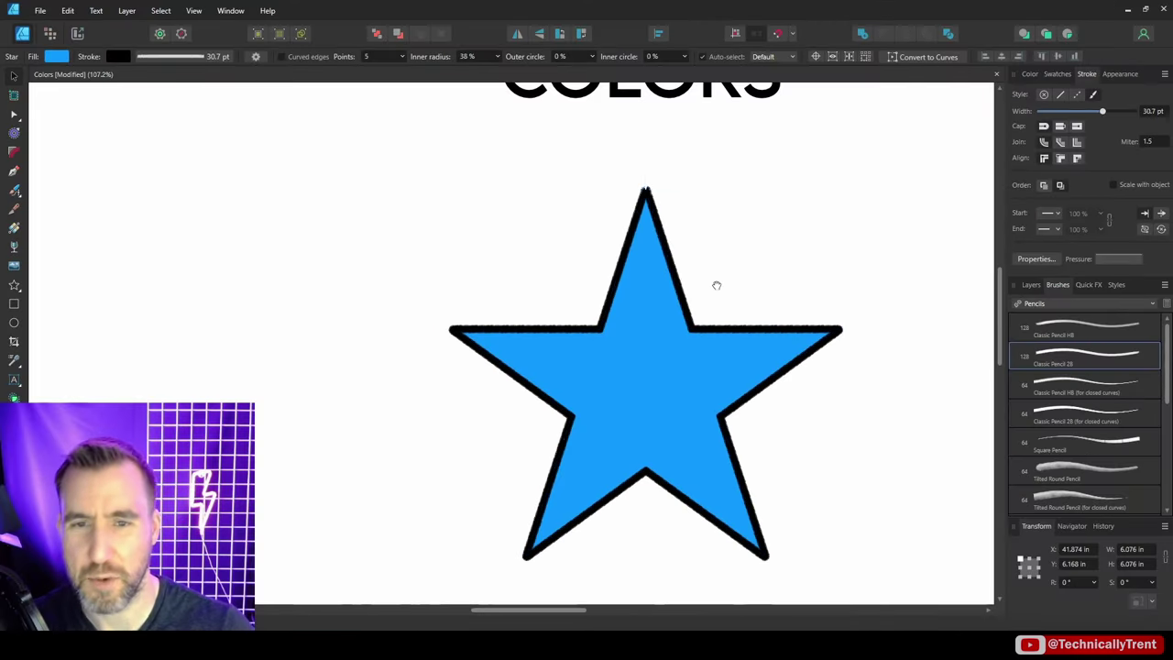
pyautogui.scroll(-3, 717, 291)
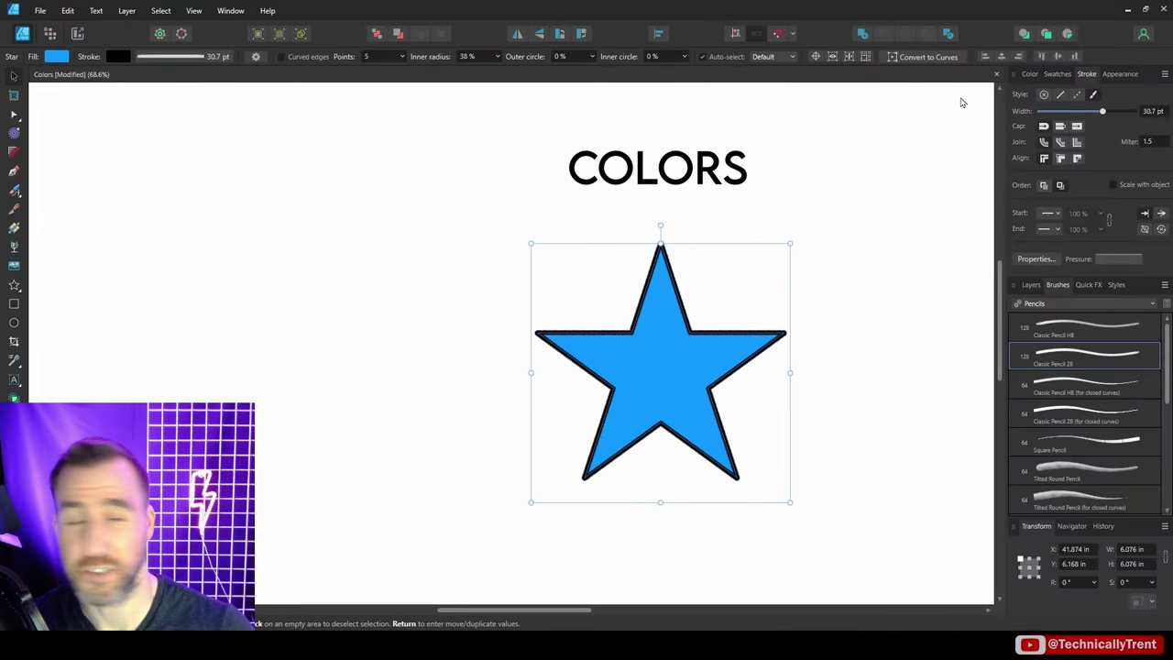
pyautogui.hotkey('ctrl', 'z')
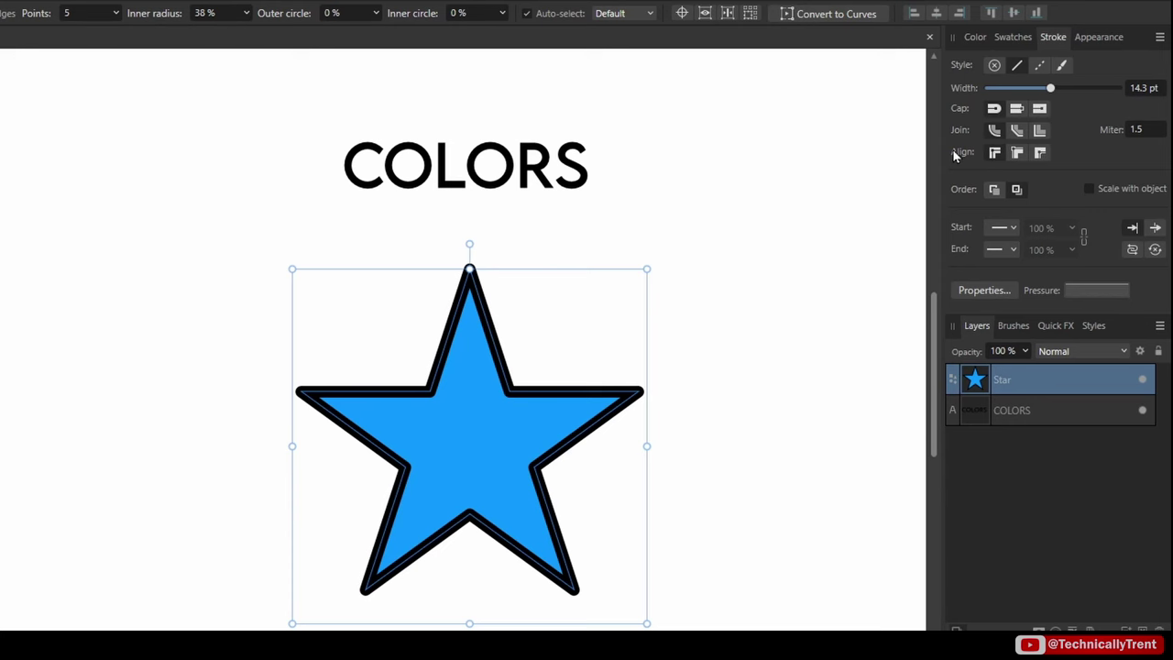
# Align the star's stroke to the inside of its edge, and change the alignment to outside.
pyautogui.click(1018, 154)
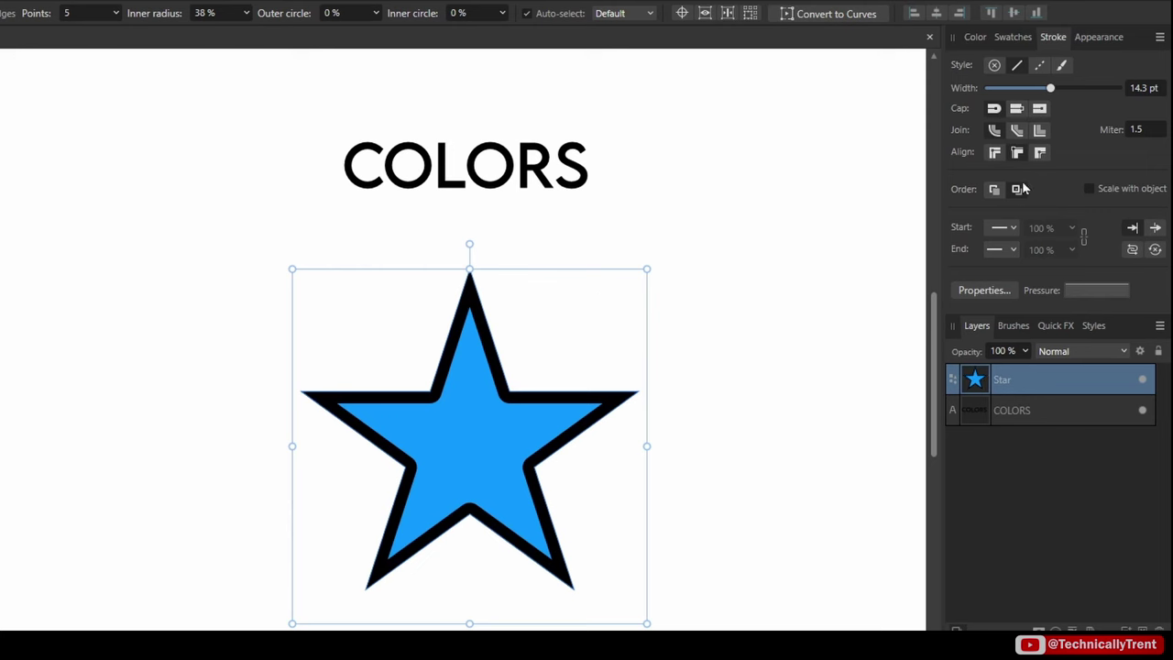
pyautogui.click(1039, 153)
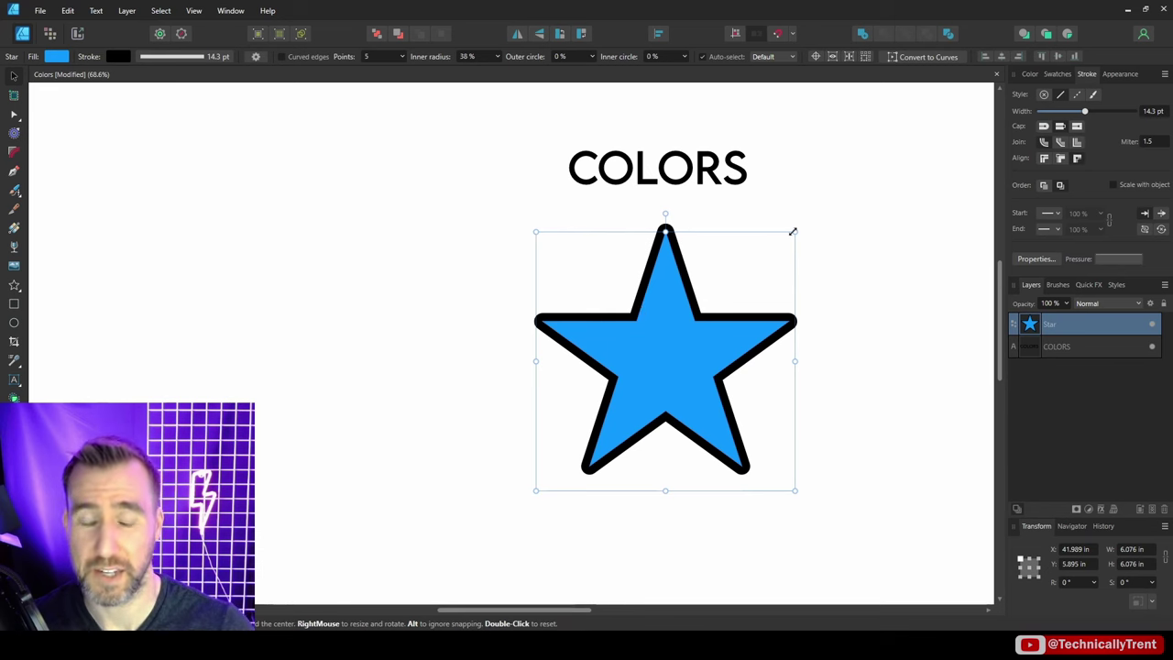
# Try shrinking the star to about 1.07 in with Scale with object off, and undo the resize.
pyautogui.moveTo(793, 232); pyautogui.dragTo(715, 287)
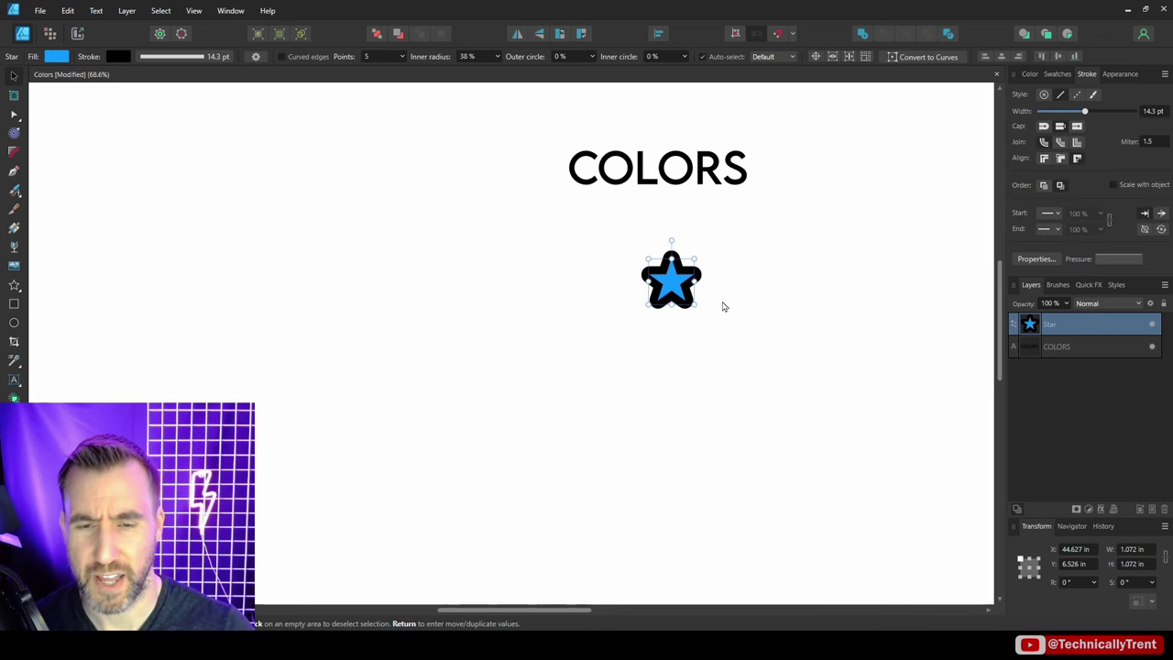
pyautogui.hotkey('ctrl', 'z')
pyautogui.hotkey('ctrl', 'z')
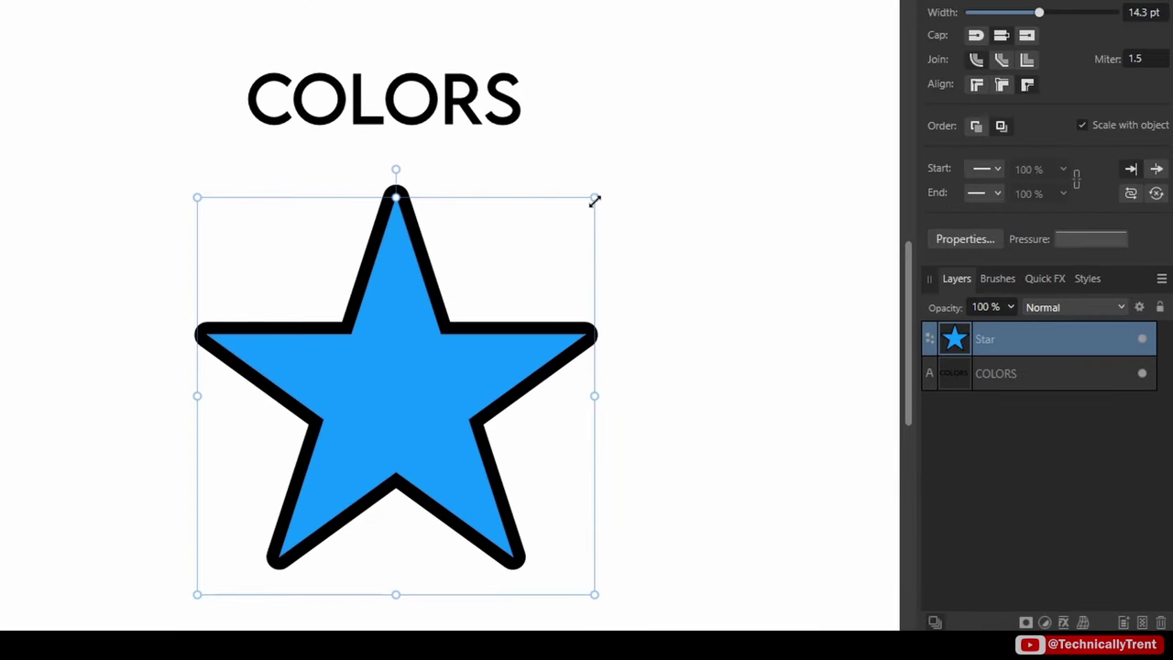
# Try shrinking and moving the star with Scale with object on, and undo both changes.
pyautogui.moveTo(592, 199)
pyautogui.mouseDown()
pyautogui.moveTo(563, 249)
pyautogui.moveTo(383, 321)
pyautogui.moveTo(295, 376)
pyautogui.moveTo(221, 442)
pyautogui.moveTo(205, 516)
pyautogui.mouseUp()
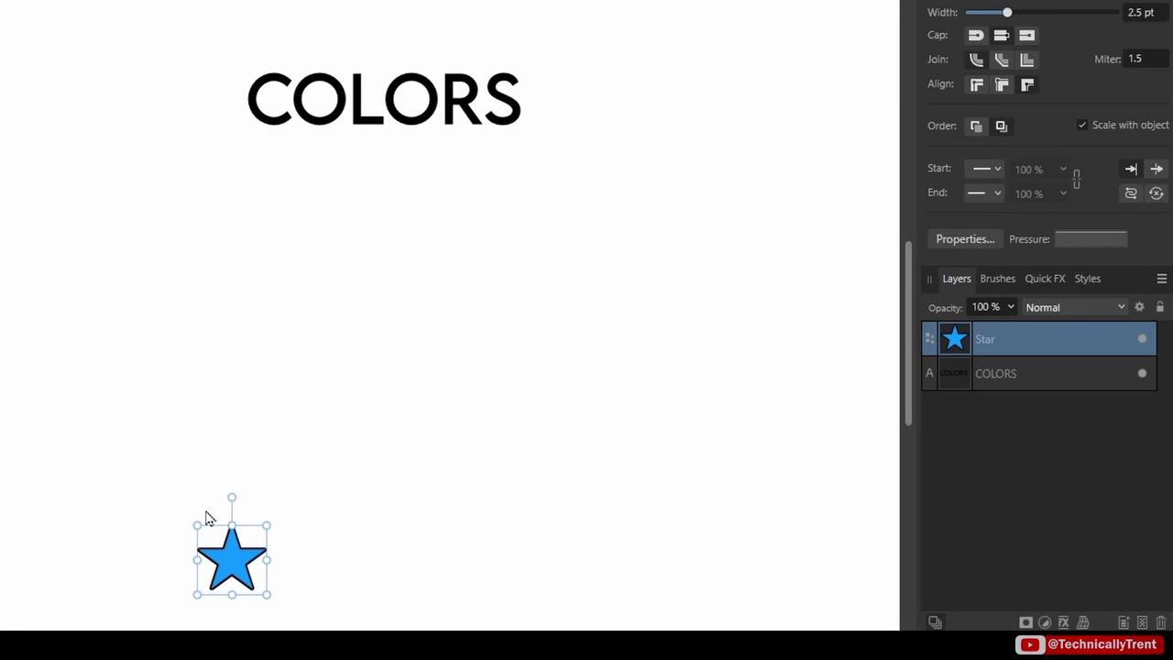
pyautogui.moveTo(234, 576); pyautogui.dragTo(414, 312)
pyautogui.hotkey('ctrl', 'z')
pyautogui.hotkey('ctrl', 'z')
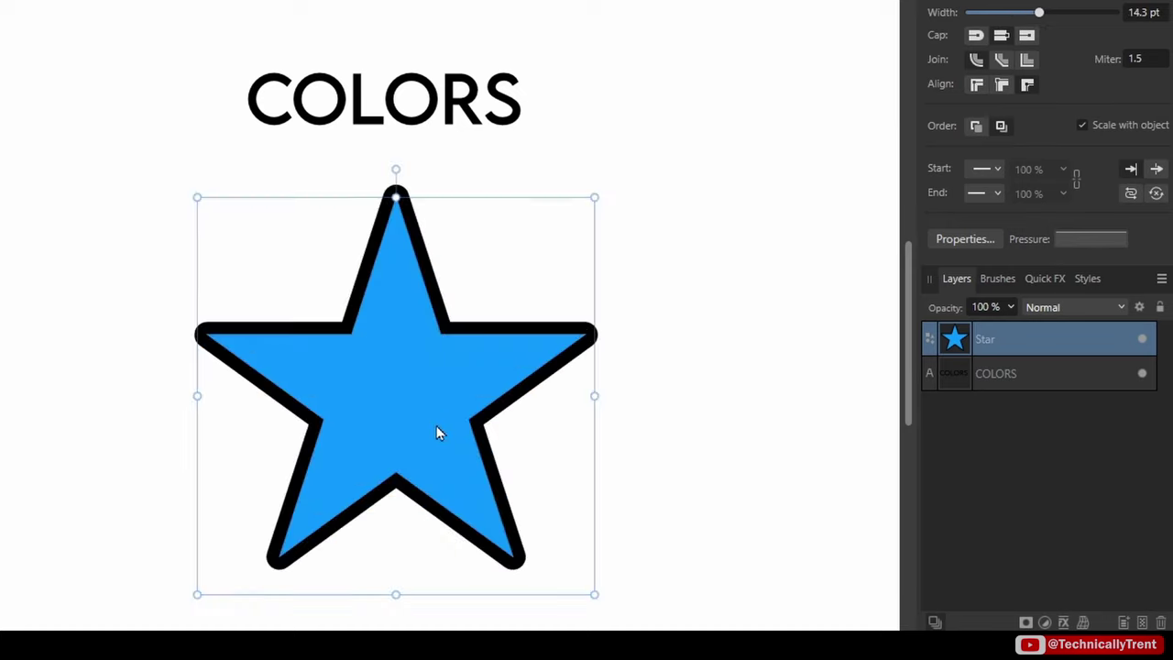
# Duplicate the star to one side and shrink the original below the COLORS title with Scale with object off.
pyautogui.moveTo(437, 432)
pyautogui.mouseDown()
pyautogui.moveTo(272, 398)
pyautogui.moveTo(715, 396)
pyautogui.mouseUp()
pyautogui.click(385, 311)
pyautogui.moveTo(427, 187); pyautogui.dragTo(272, 277)
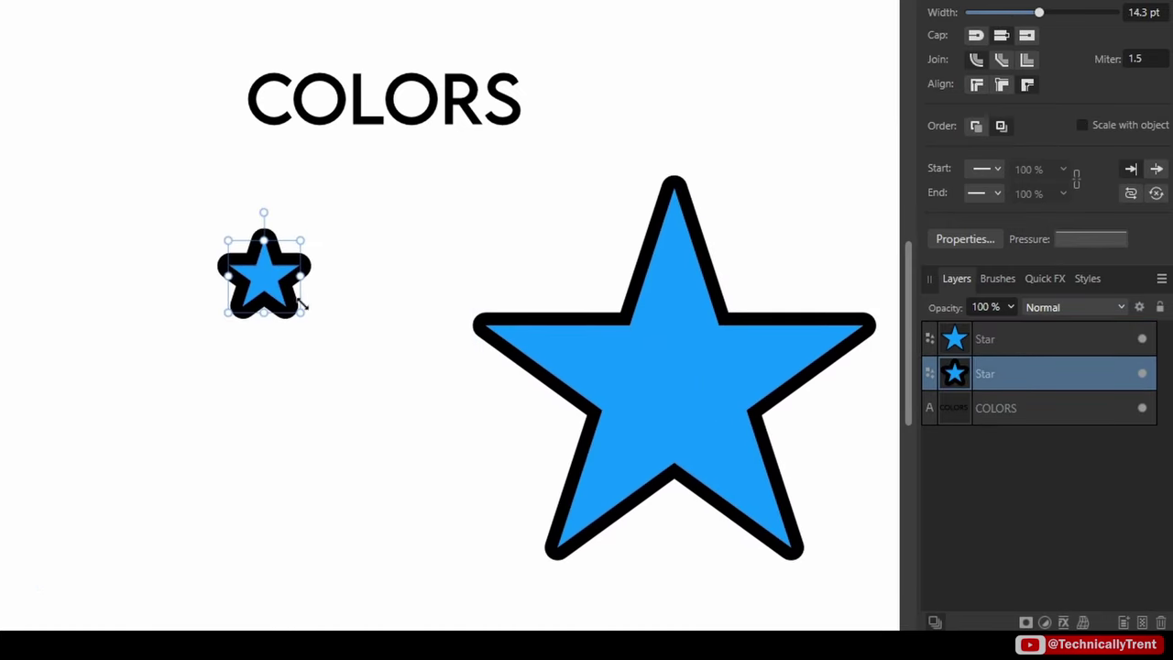
# Shrink the duplicate star with Scale with object on, and place it beside the small thick-outlined star.
pyautogui.moveTo(653, 347); pyautogui.dragTo(563, 319)
pyautogui.moveTo(782, 157)
pyautogui.mouseDown()
pyautogui.moveTo(709, 188)
pyautogui.moveTo(412, 412)
pyautogui.moveTo(417, 462)
pyautogui.mouseUp()
pyautogui.moveTo(432, 519); pyautogui.dragTo(426, 275)
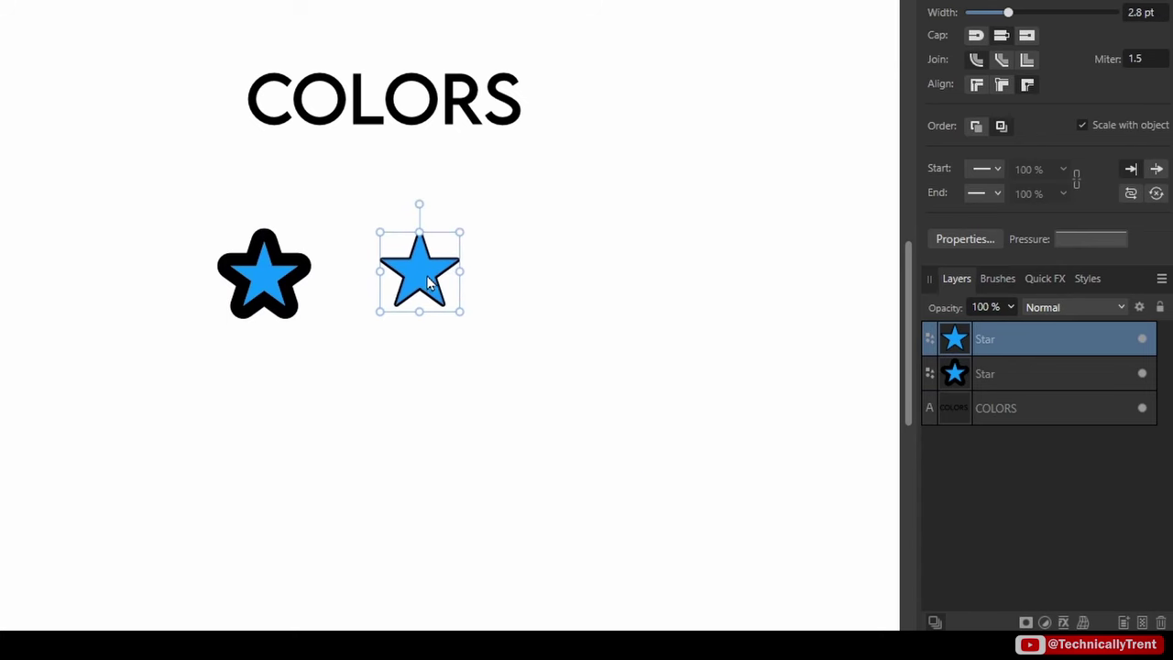
# Draw a rectangle about 4.27 by 3.74 in beside the two small stars and revert it to the default fill and stroke.
pyautogui.hotkey('ctrl', 'd')
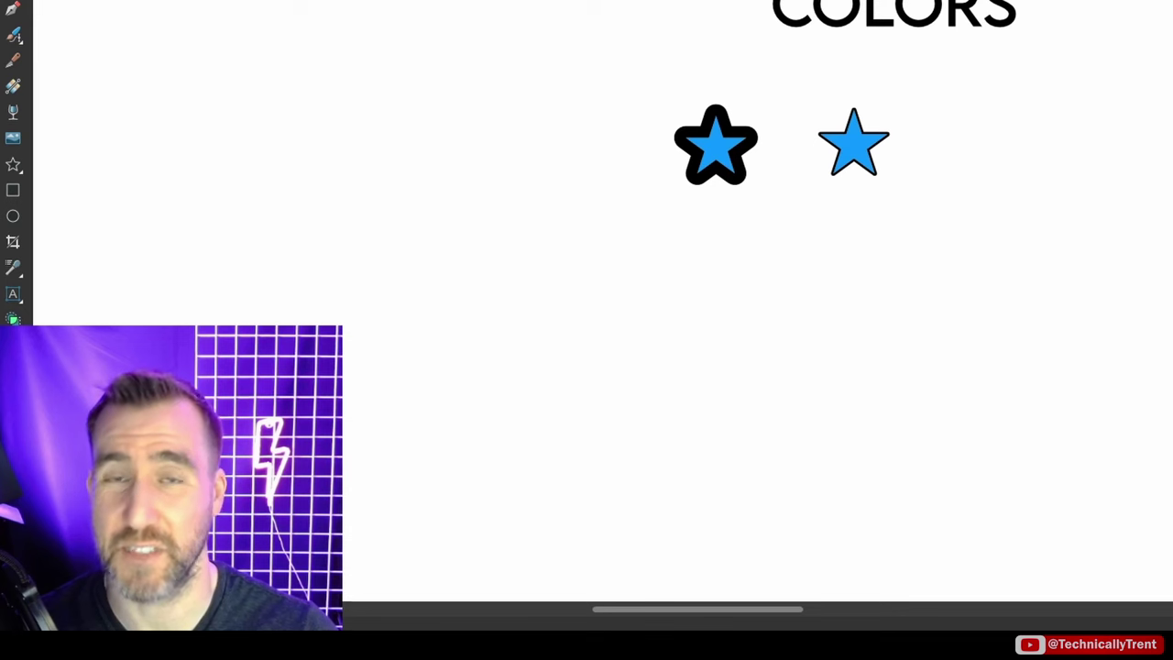
pyautogui.click(13, 190)
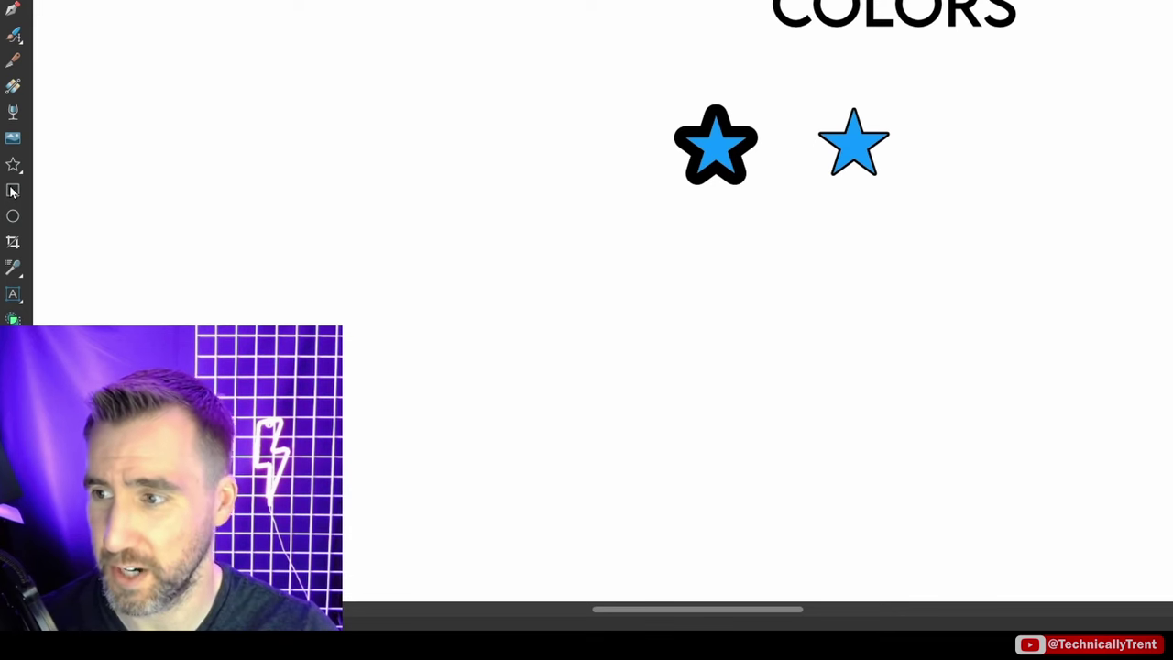
pyautogui.moveTo(932, 73); pyautogui.dragTo(1112, 240)
pyautogui.moveTo(819, 340); pyautogui.dragTo(882, 392)
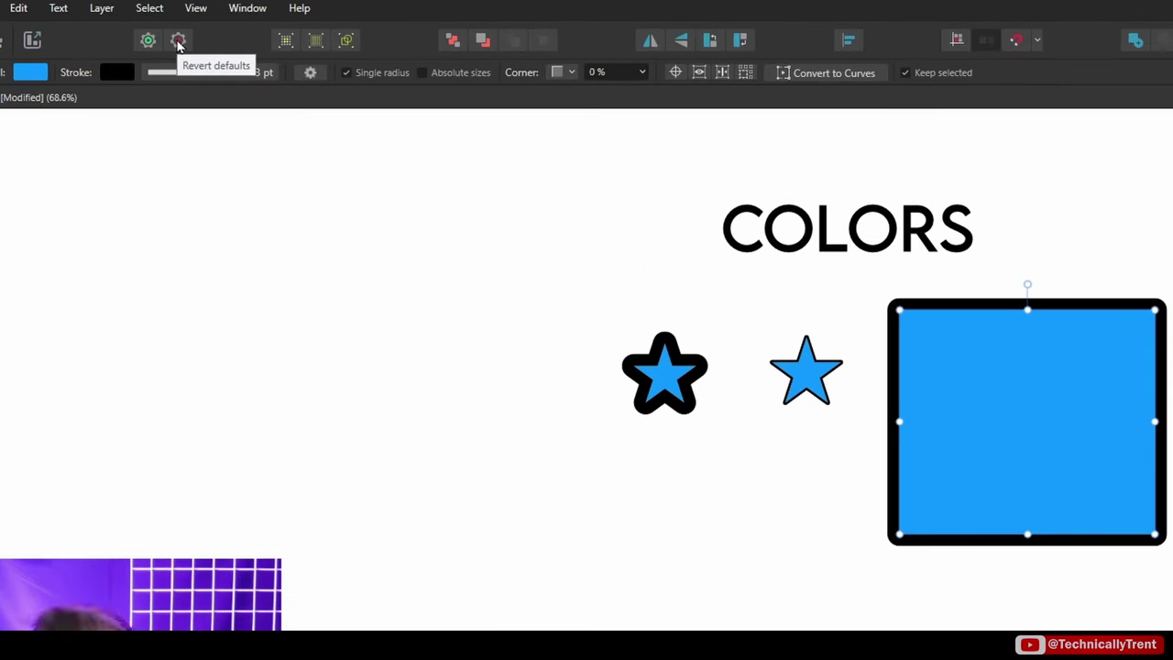
pyautogui.click(179, 44)
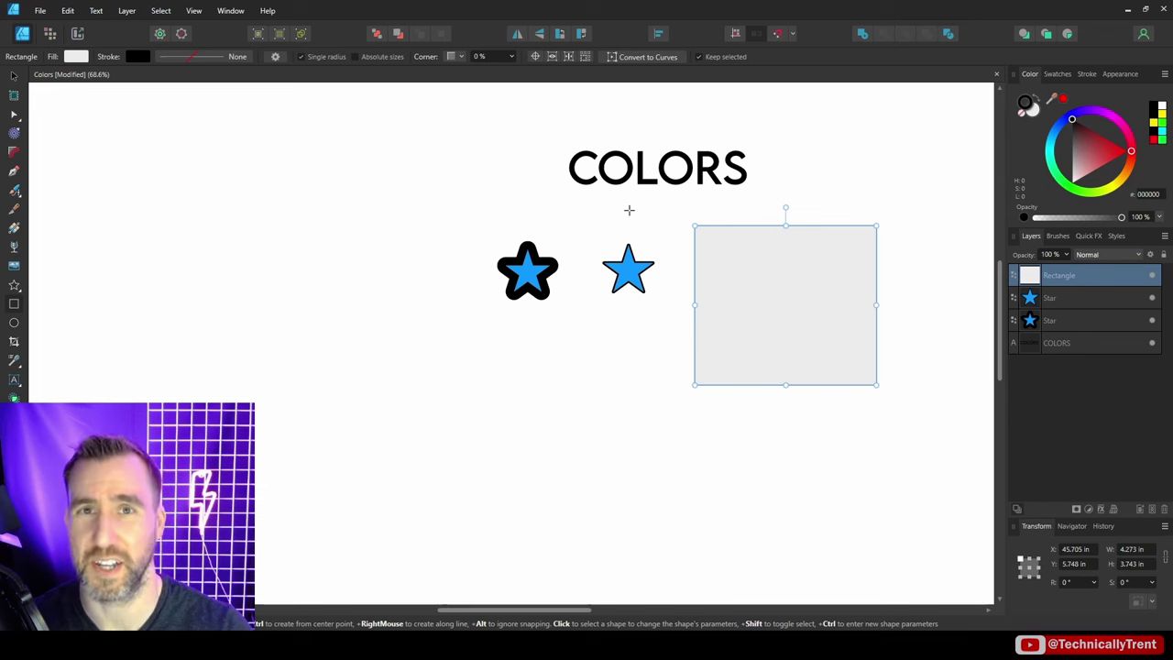
pyautogui.moveTo(323, 233); pyautogui.dragTo(473, 381)
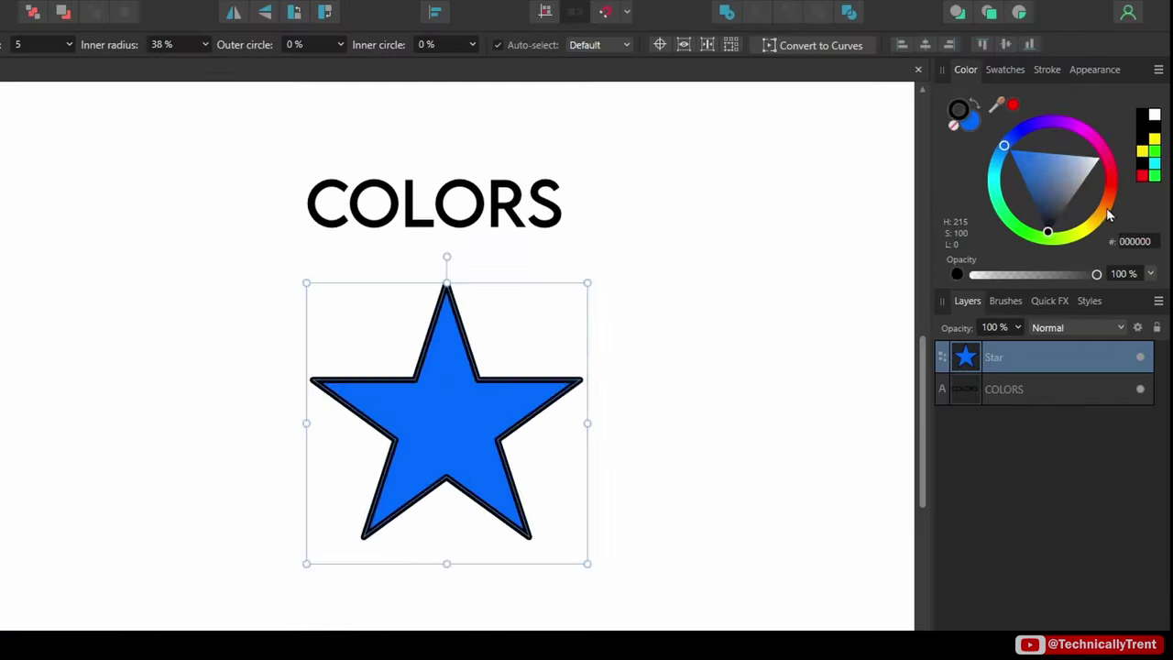
# Try a yellow stroke on the blue star, undo it, and change the star's fill to yellow.
pyautogui.moveTo(1087, 187); pyautogui.dragTo(1110, 182)
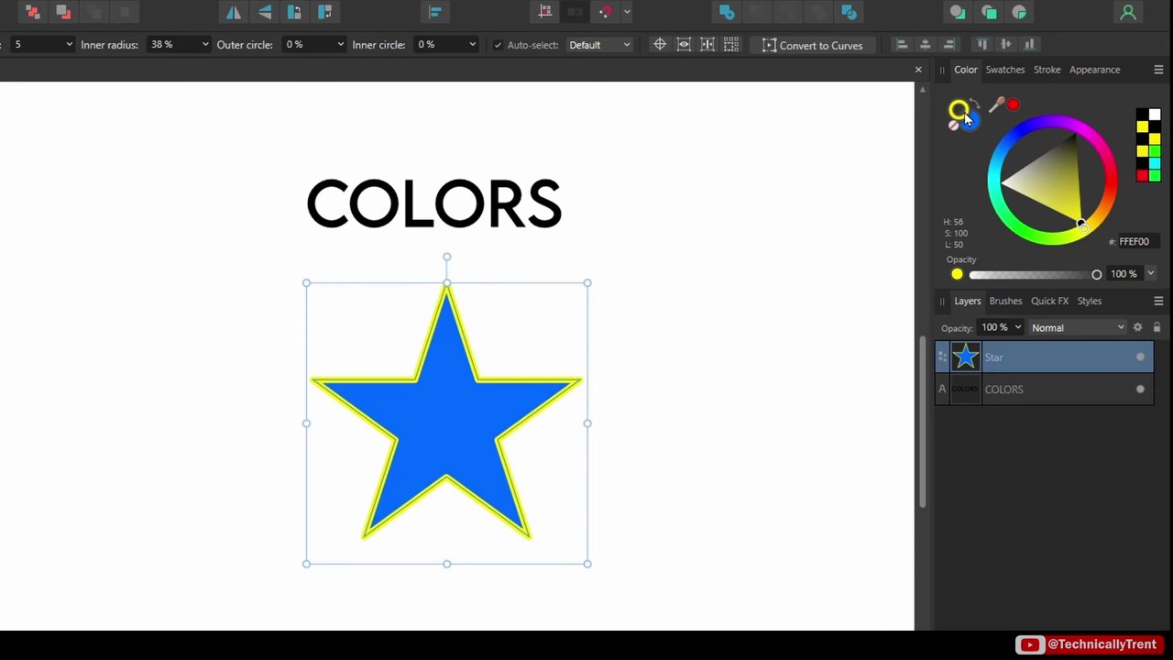
pyautogui.hotkey('ctrl', 'z')
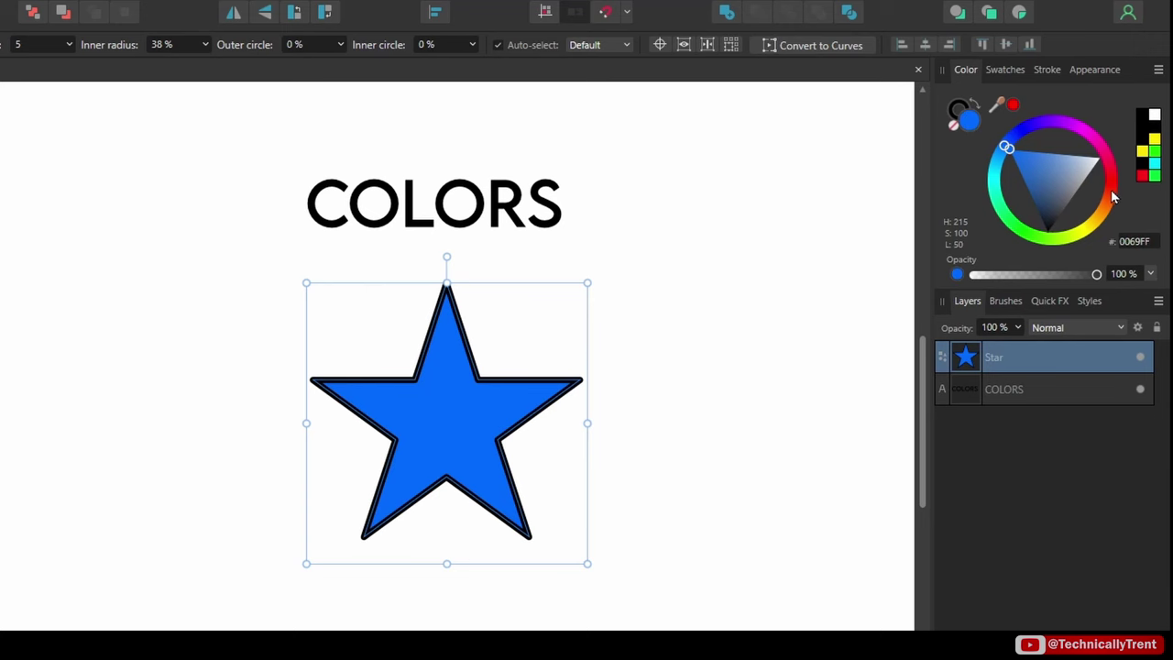
pyautogui.moveTo(1112, 195); pyautogui.dragTo(1088, 237)
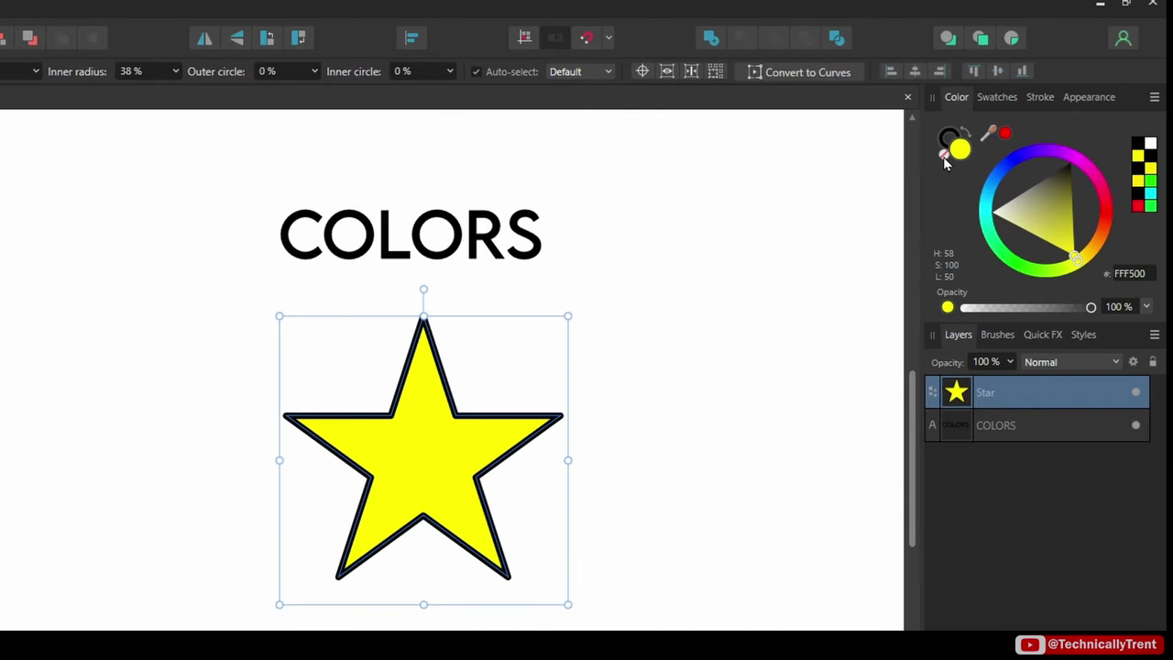
# Try removing the yellow star's fill, undo that, and try setting its stroke to none.
pyautogui.click(945, 156)
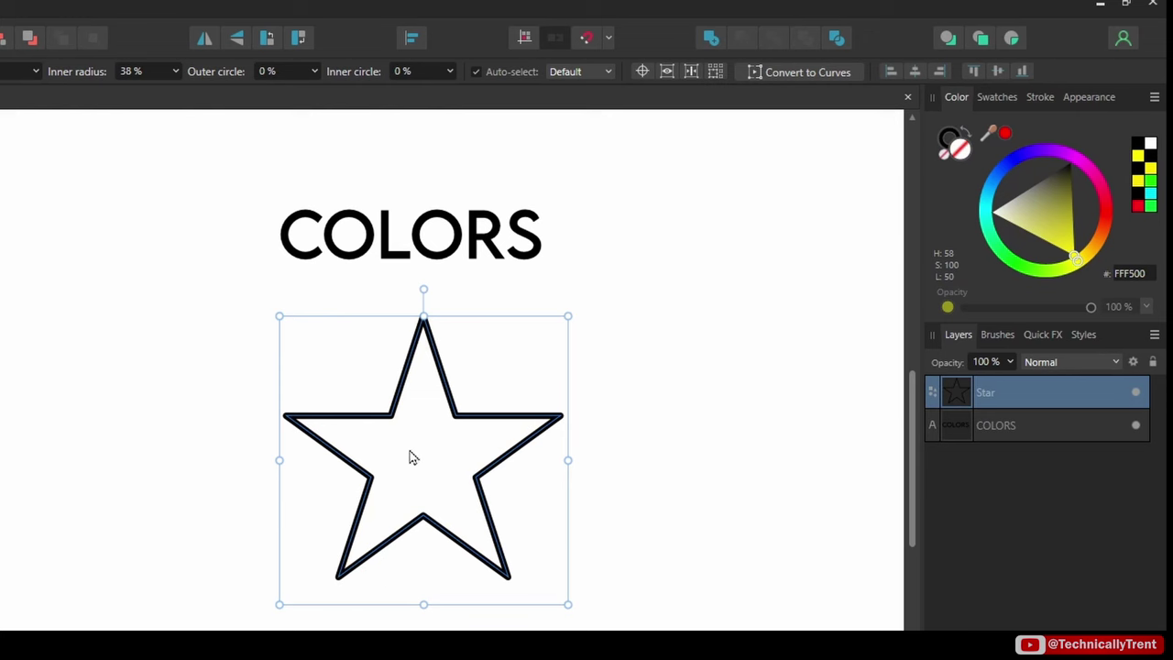
pyautogui.hotkey('ctrl', 'z')
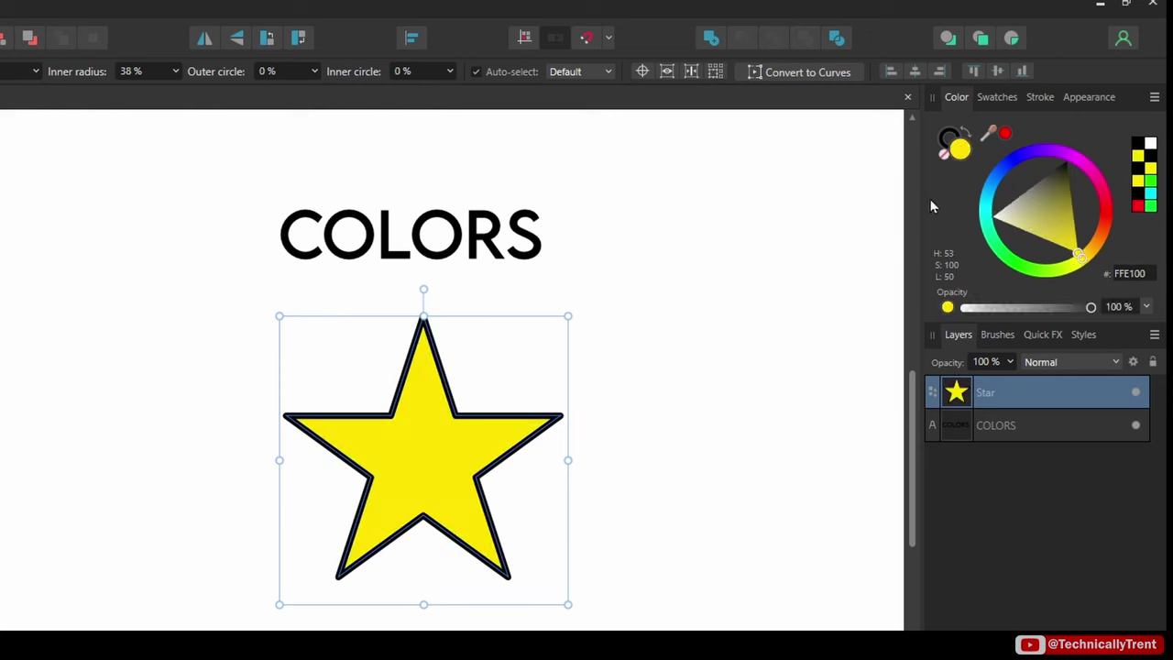
pyautogui.click(943, 142)
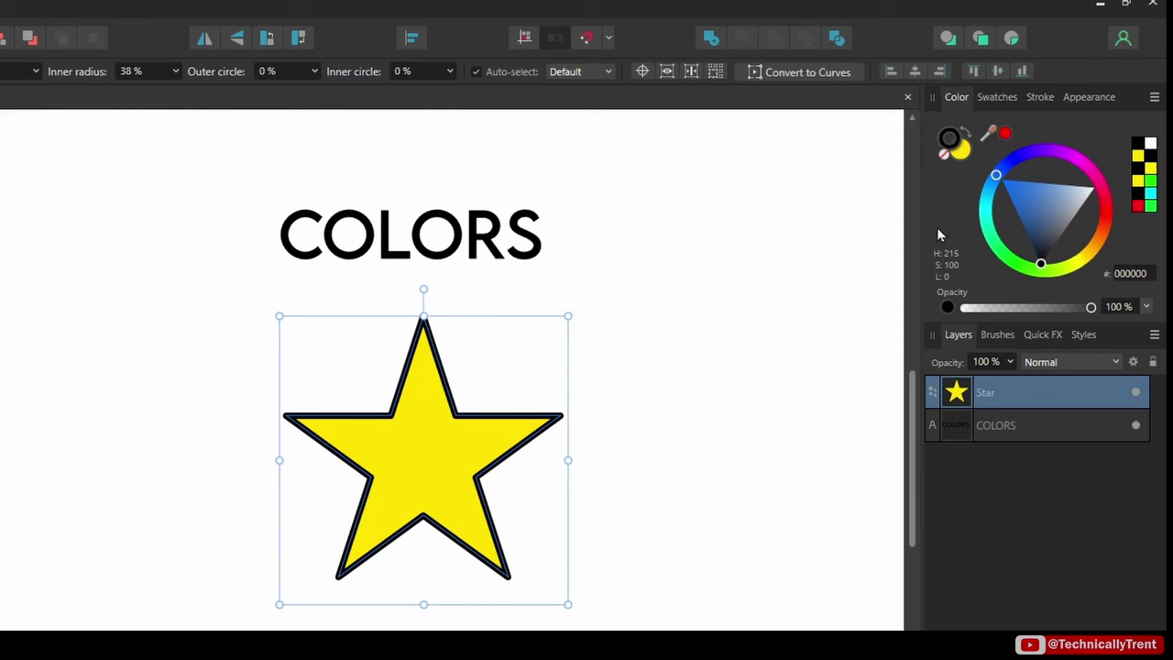
pyautogui.click(941, 157)
pyautogui.click(694, 382)
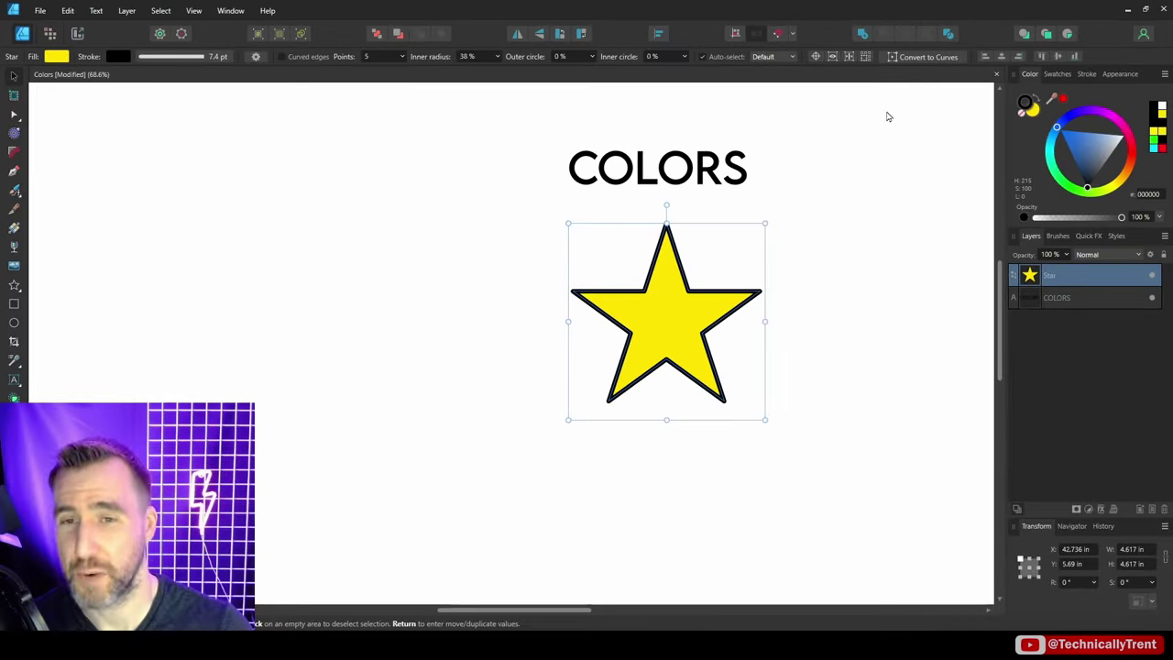
pyautogui.click(1086, 74)
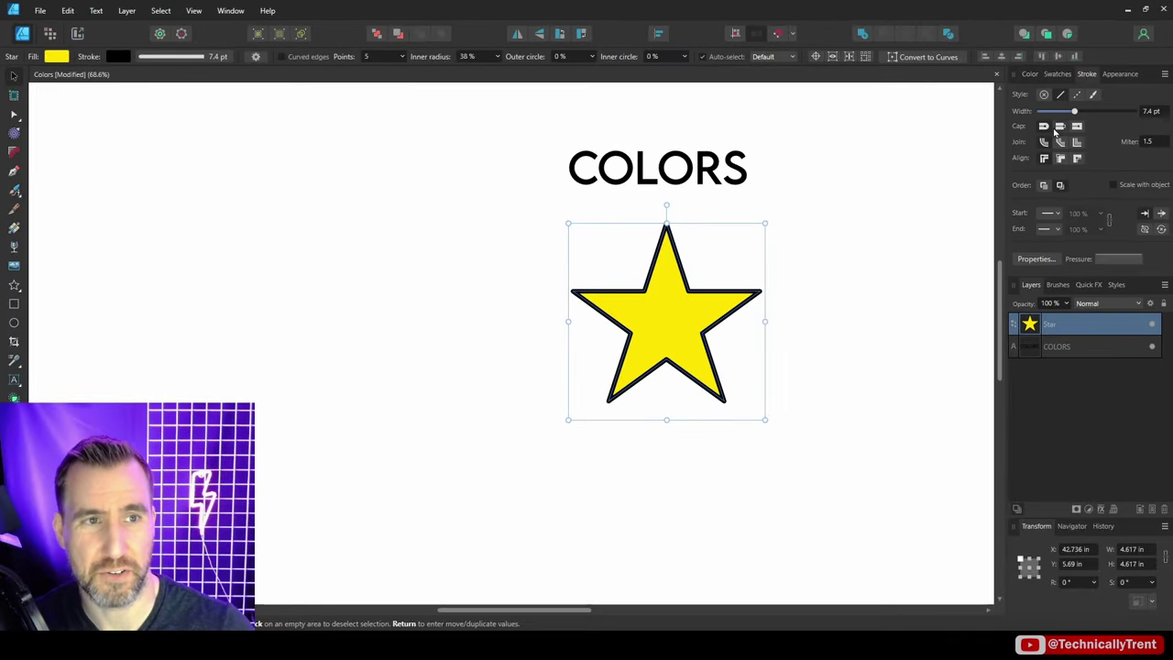
pyautogui.click(1043, 95)
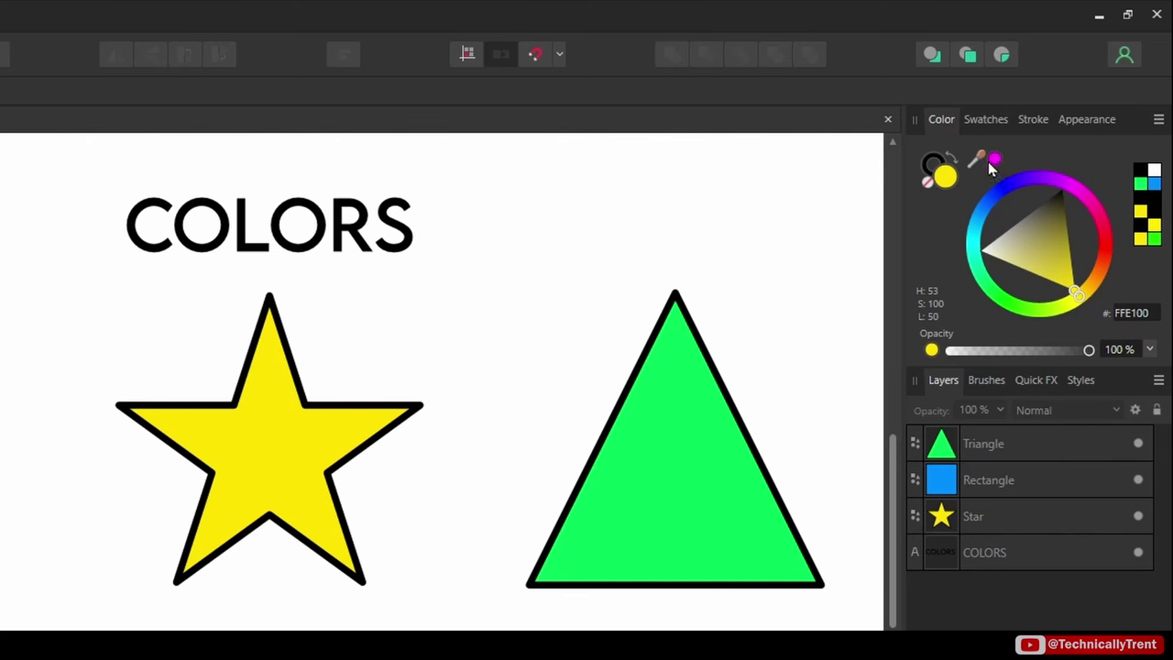
# Sample the triangle's green as the current fill, try it on a new circle about 2.34 in wide, and delete the circle.
pyautogui.moveTo(989, 168); pyautogui.dragTo(699, 447)
pyautogui.click(994, 160)
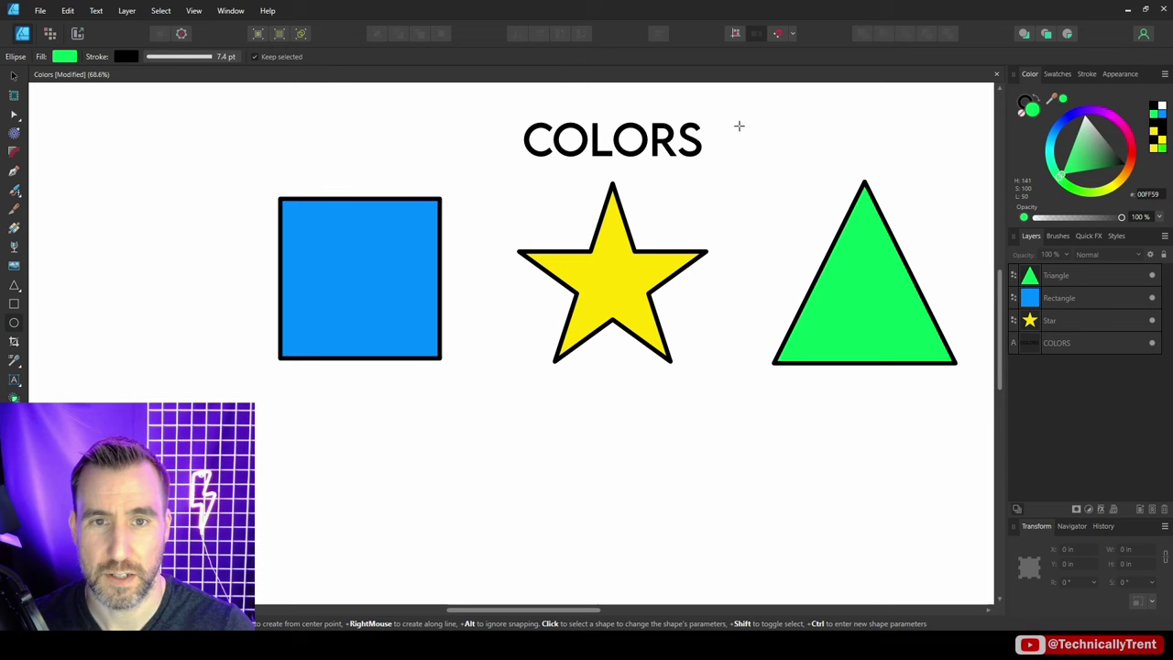
pyautogui.moveTo(738, 124); pyautogui.dragTo(864, 189)
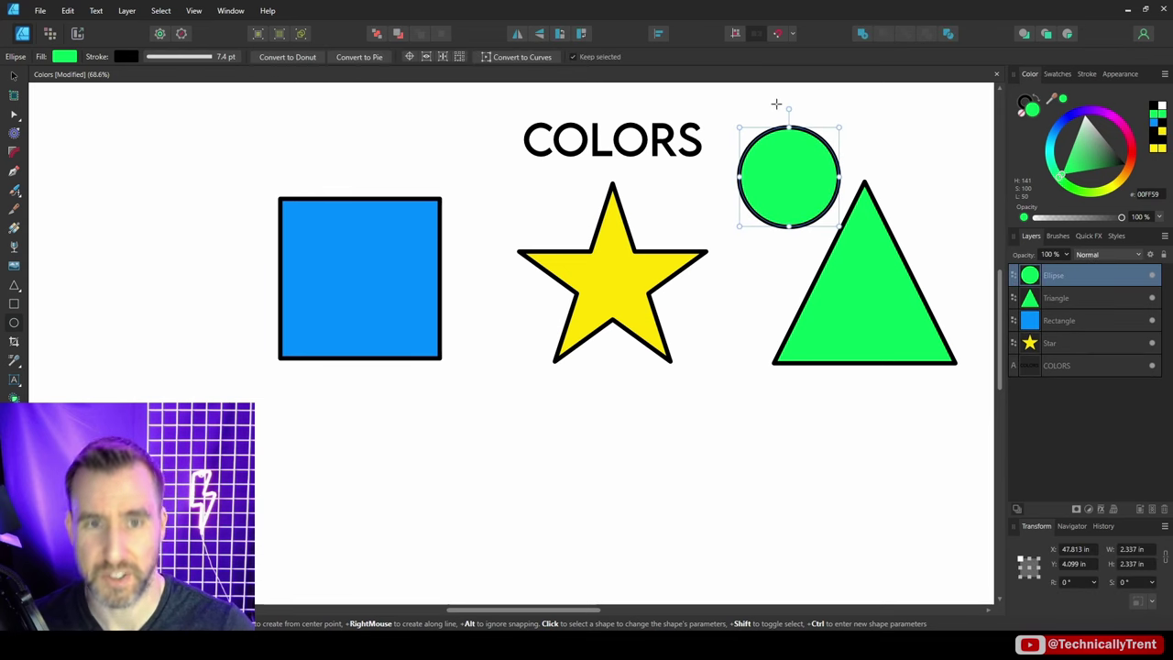
pyautogui.press('v')
pyautogui.press('Delete')
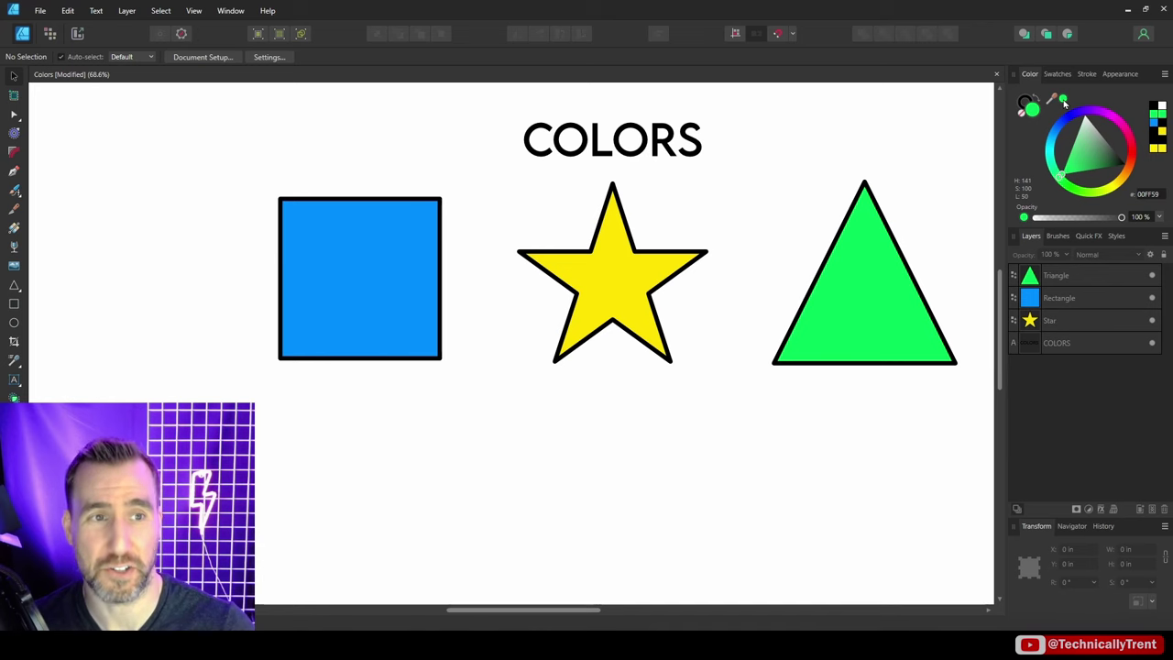
# Sample the red of the snapping magnet icon with the colour picker and apply it as the triangle's fill.
pyautogui.moveTo(1062, 99); pyautogui.dragTo(852, 44)
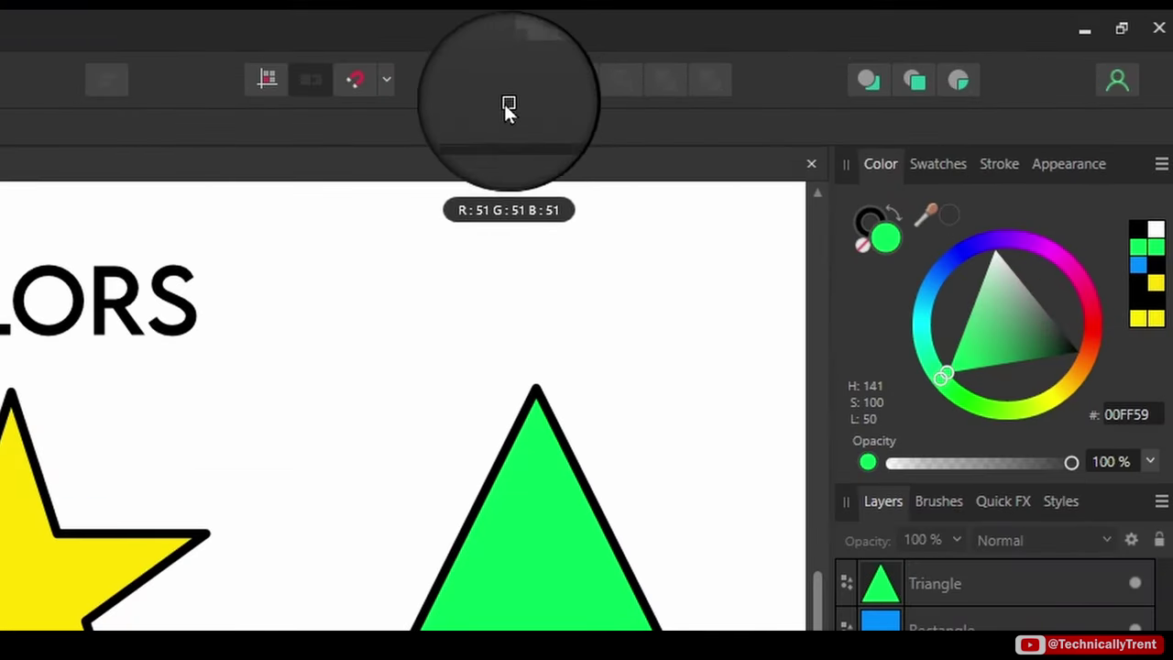
pyautogui.moveTo(504, 104); pyautogui.dragTo(358, 81)
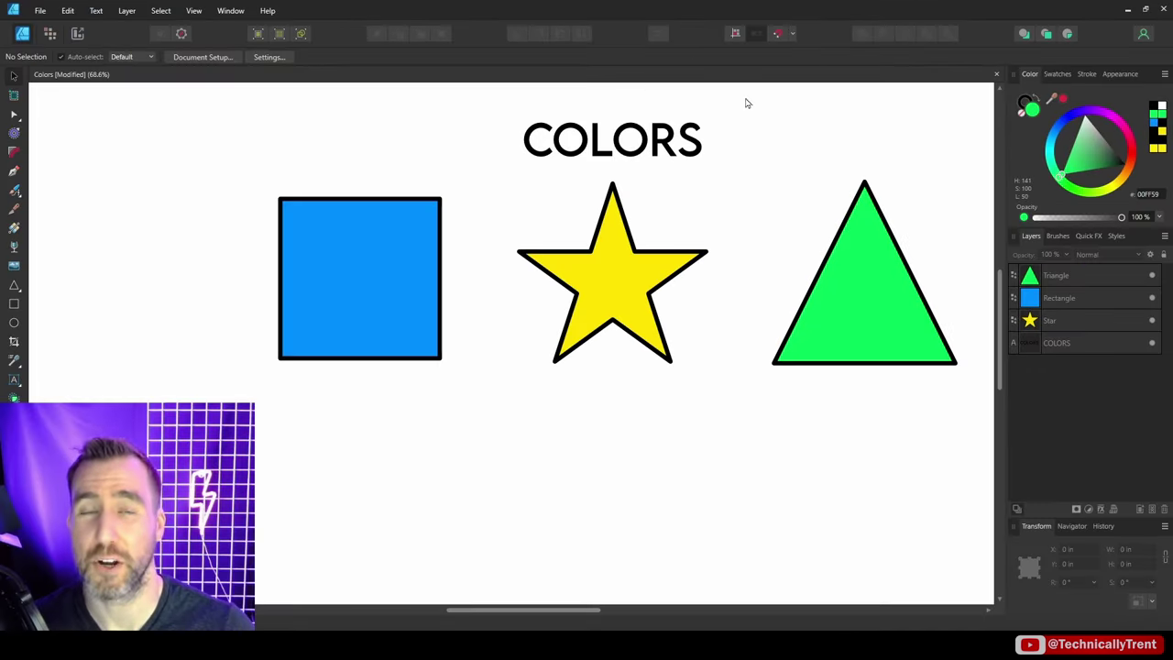
pyautogui.click(864, 234)
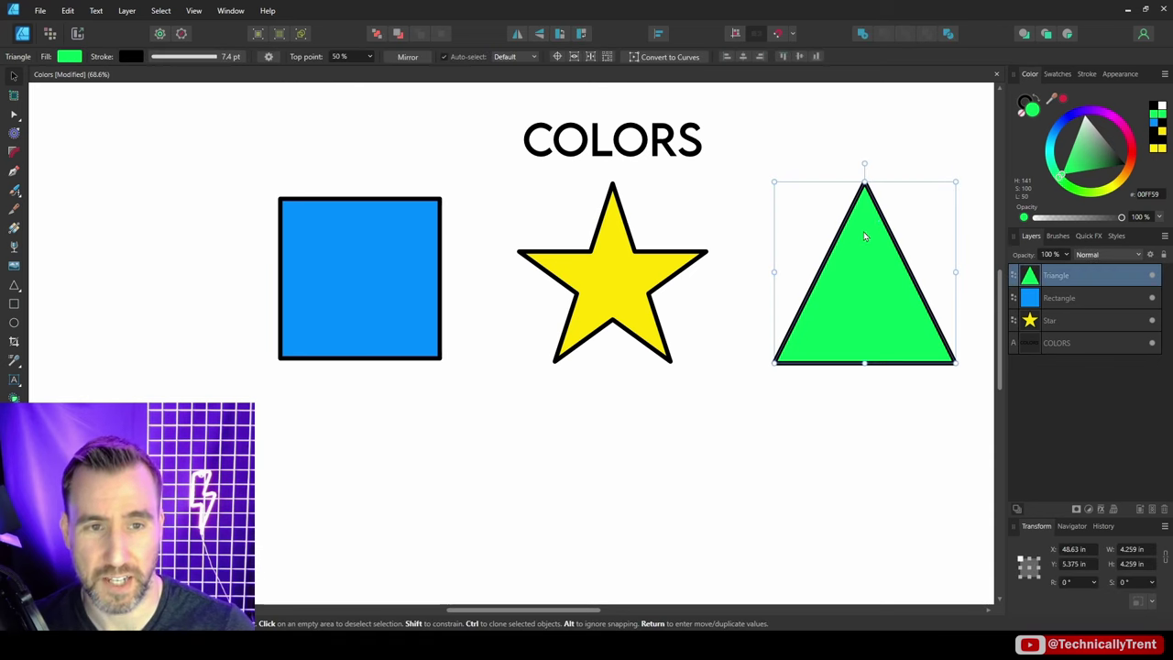
pyautogui.click(1063, 99)
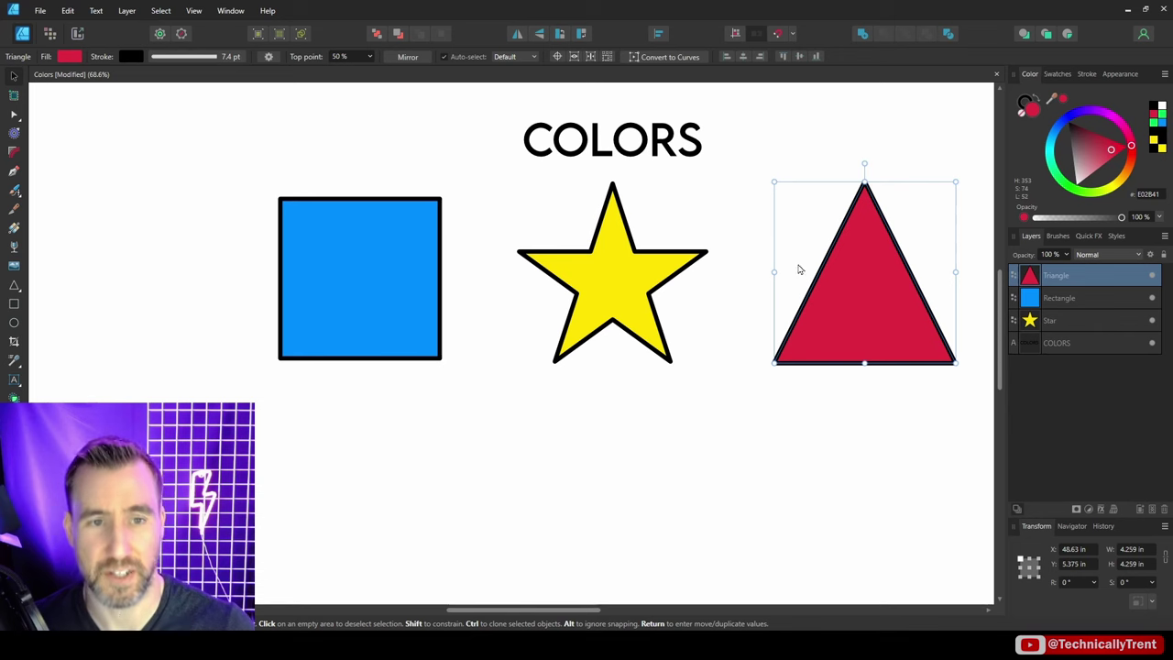
# Sample the star's yellow with the colour picker and apply it as the blue square's fill.
pyautogui.click(401, 240)
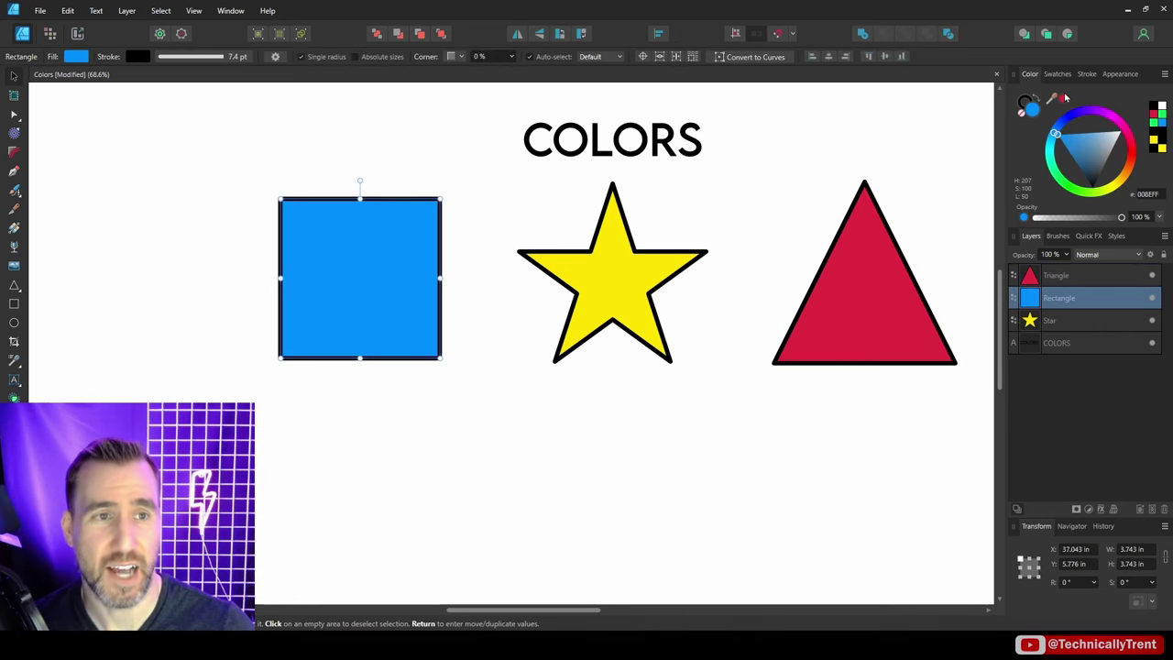
pyautogui.moveTo(1063, 101); pyautogui.dragTo(617, 276)
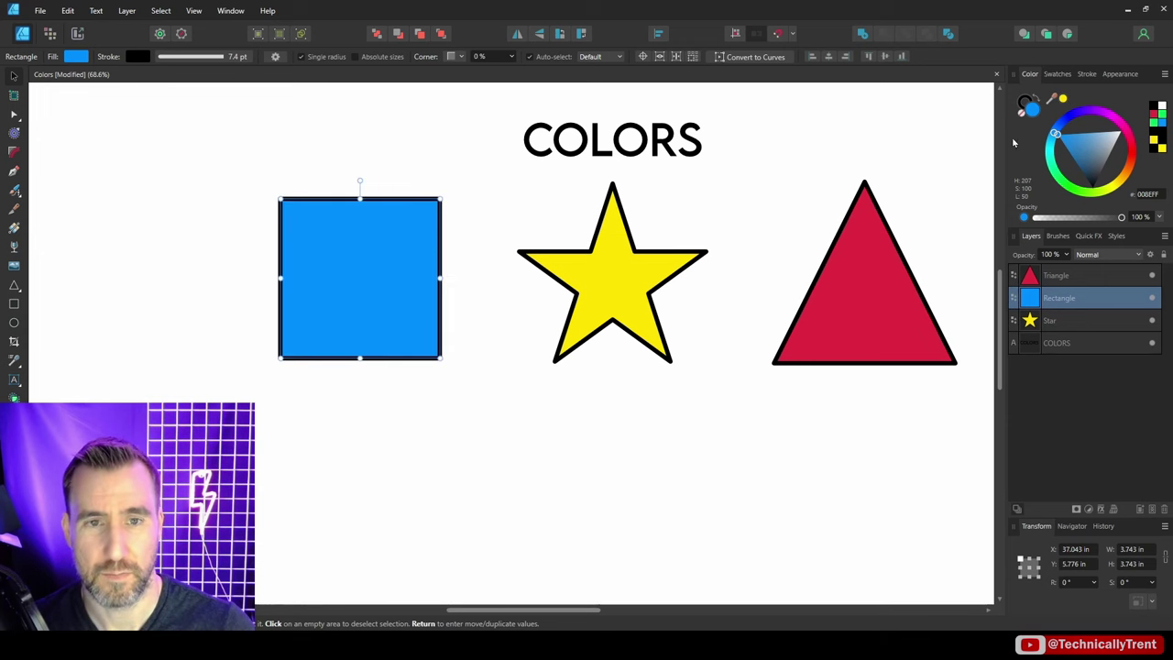
pyautogui.click(1063, 99)
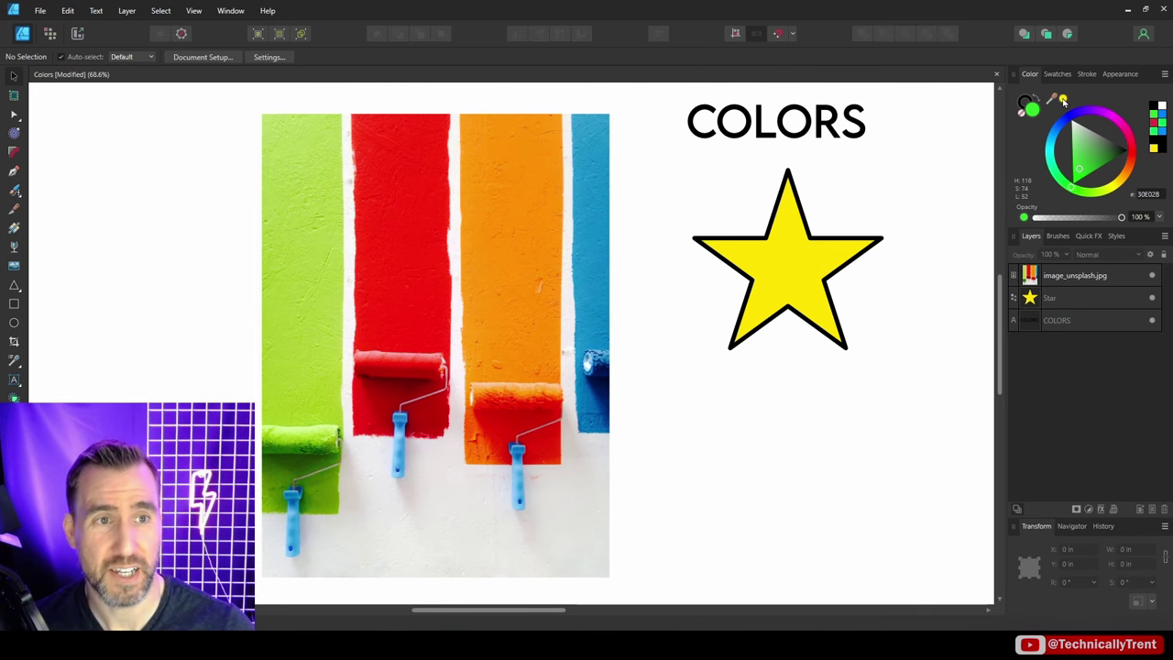
# Sample the orange paint stripe in the photo and fill the star with that colour.
pyautogui.moveTo(1063, 99); pyautogui.dragTo(520, 174)
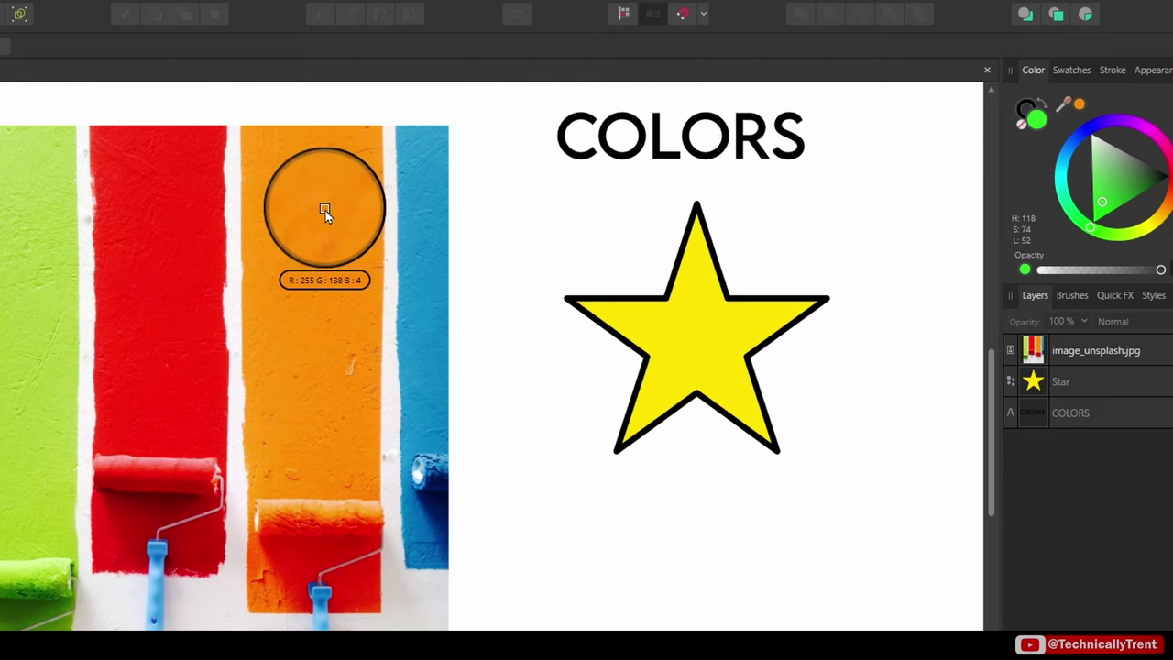
pyautogui.moveTo(324, 211)
pyautogui.mouseDown()
pyautogui.moveTo(320, 230)
pyautogui.moveTo(309, 205)
pyautogui.moveTo(309, 222)
pyautogui.moveTo(321, 202)
pyautogui.mouseUp()
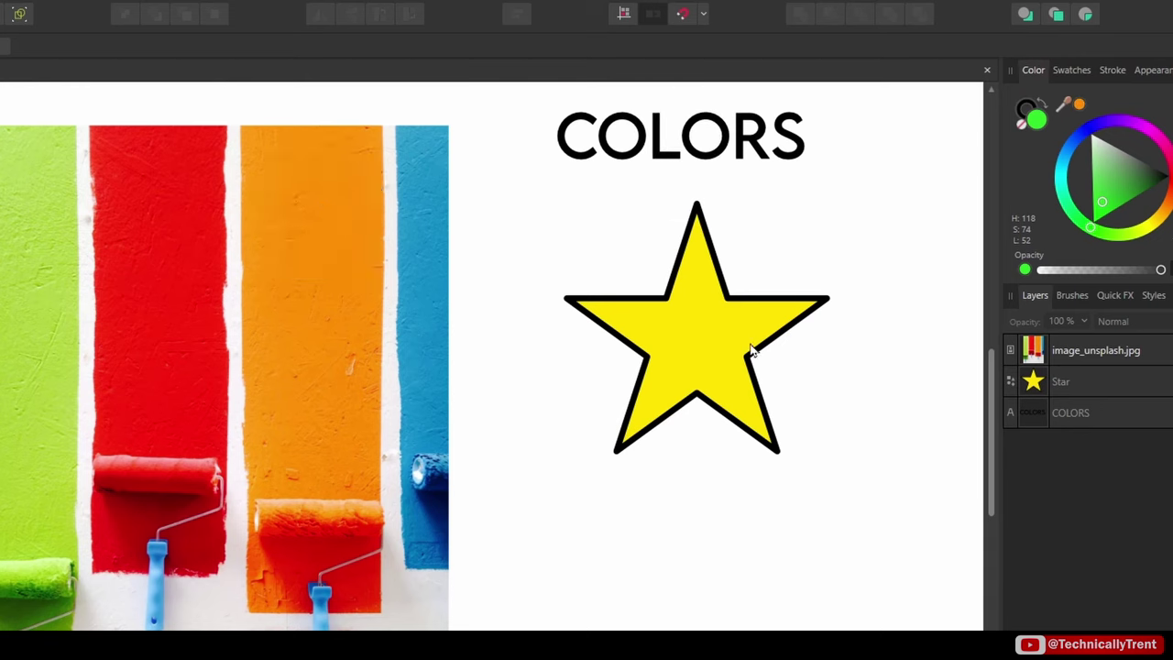
pyautogui.click(700, 291)
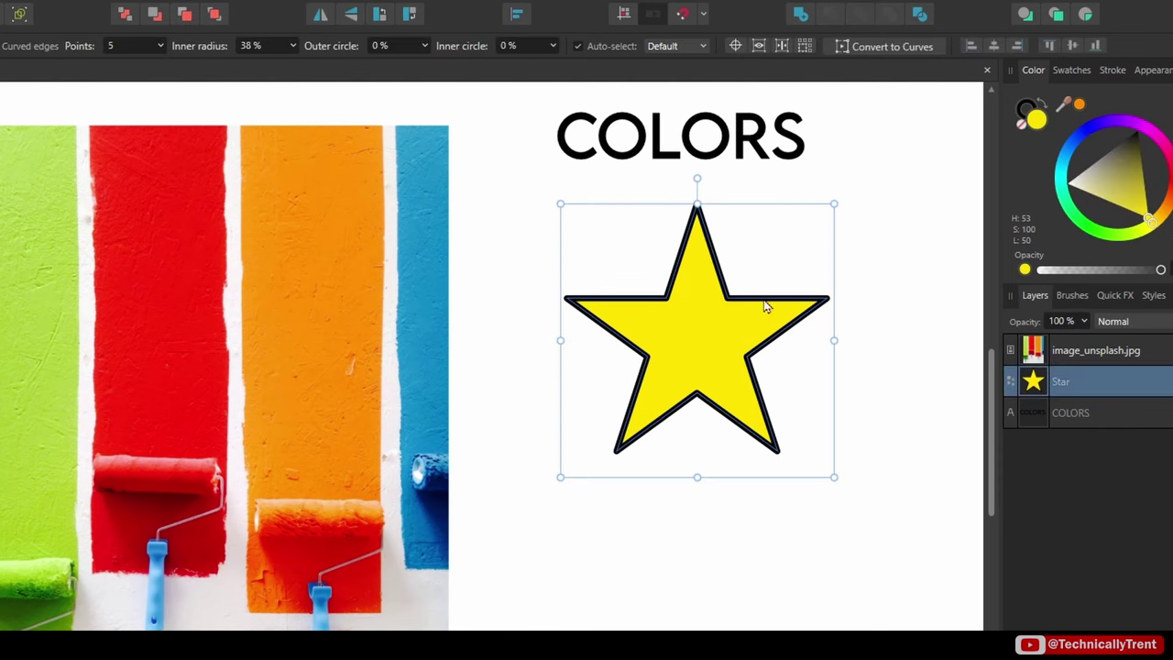
pyautogui.click(1080, 104)
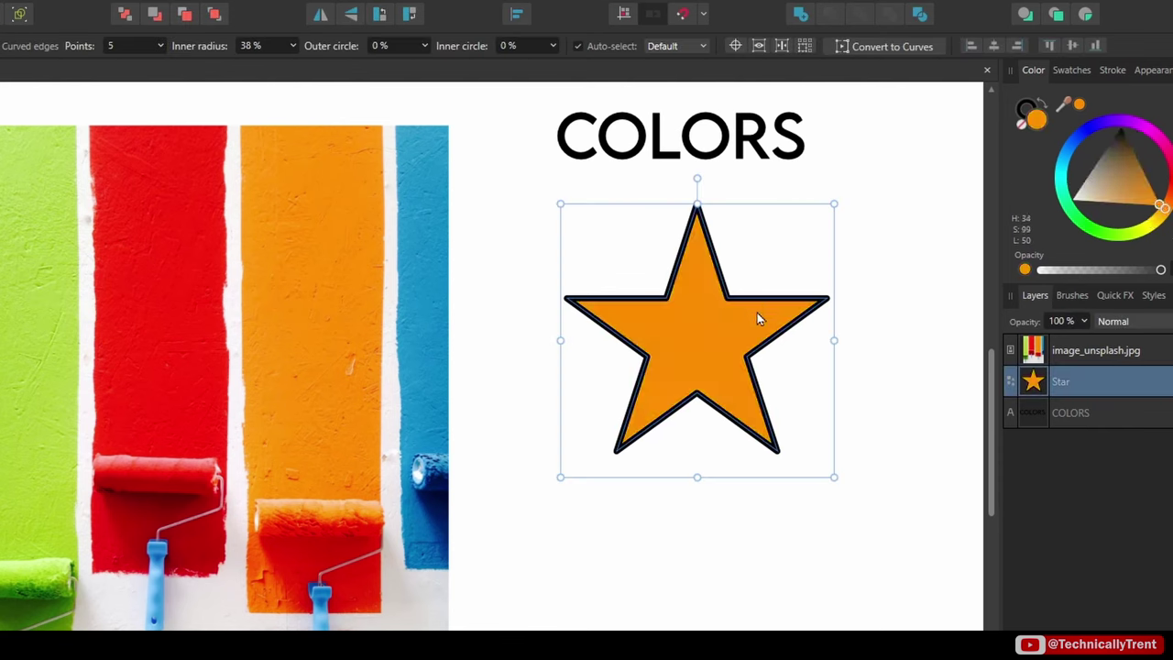
# Recolour the star with the photo's light green stripe colour, followed by its blue stripe colour.
pyautogui.moveTo(1065, 104); pyautogui.dragTo(5, 220)
pyautogui.click(1083, 104)
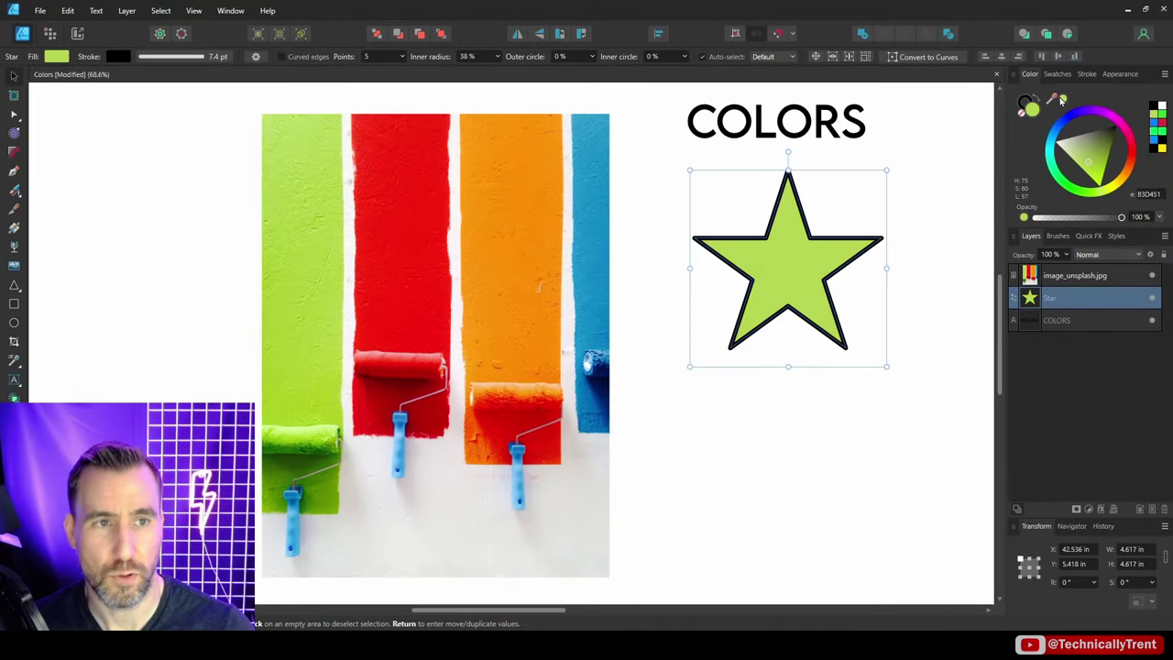
pyautogui.moveTo(1053, 99); pyautogui.dragTo(592, 198)
pyautogui.click(1067, 101)
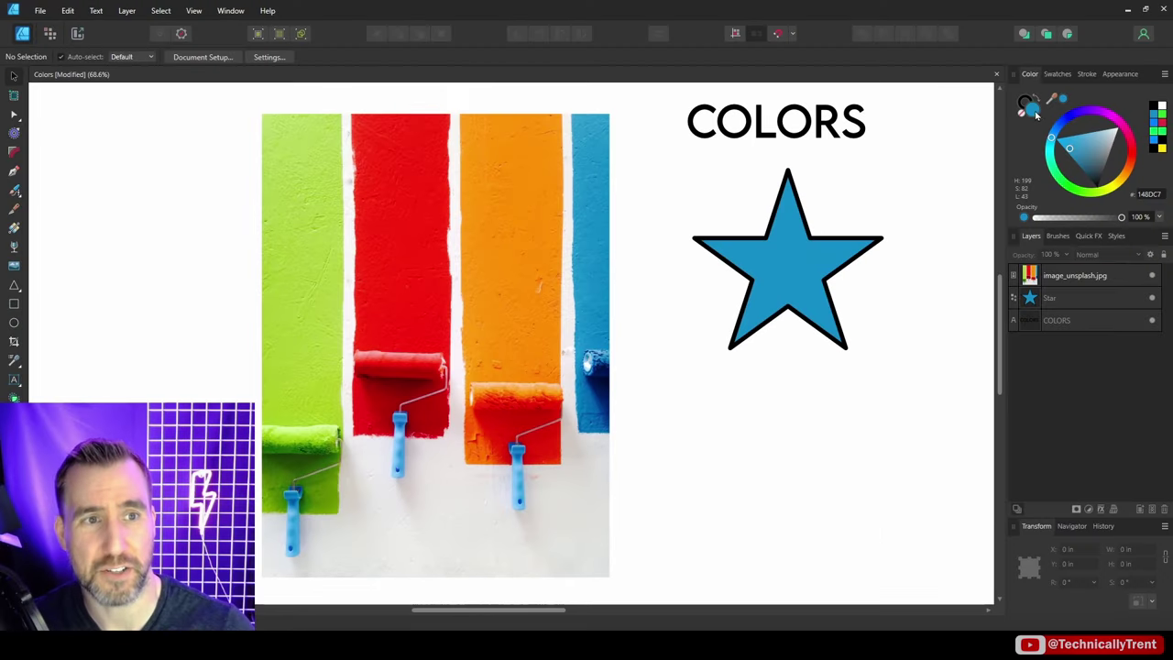
# Set the current fill in the Color Chooser to a colour sampled from the photo's paint stripes.
pyautogui.doubleClick(1035, 111)
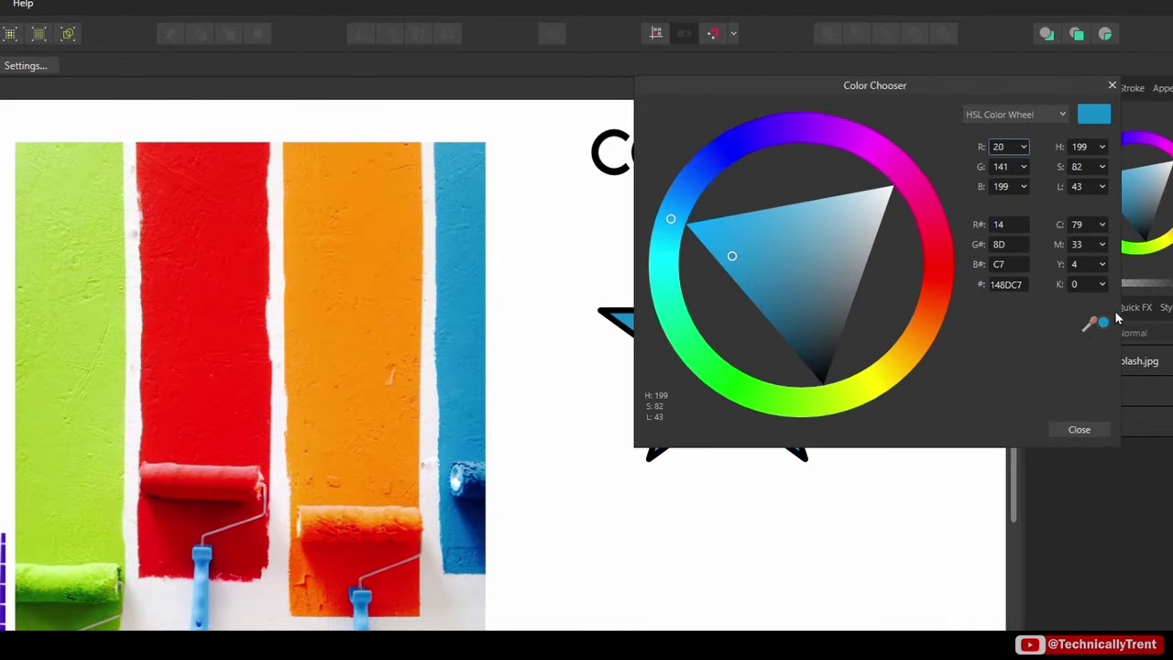
pyautogui.moveTo(1107, 325)
pyautogui.mouseDown()
pyautogui.moveTo(419, 262)
pyautogui.moveTo(126, 254)
pyautogui.moveTo(92, 267)
pyautogui.mouseUp()
pyautogui.click(1103, 324)
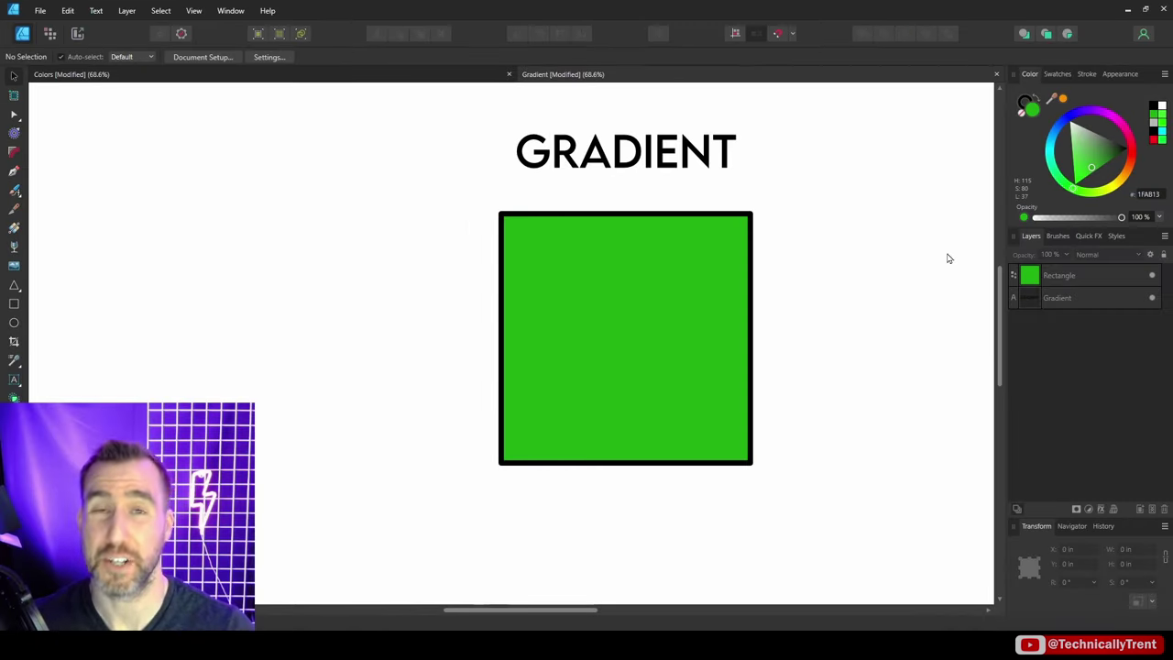
# Apply a linear gradient fill to the green square with the Gradient Tool, running diagonally from its upper-left to its lower-right area.
pyautogui.click(691, 223)
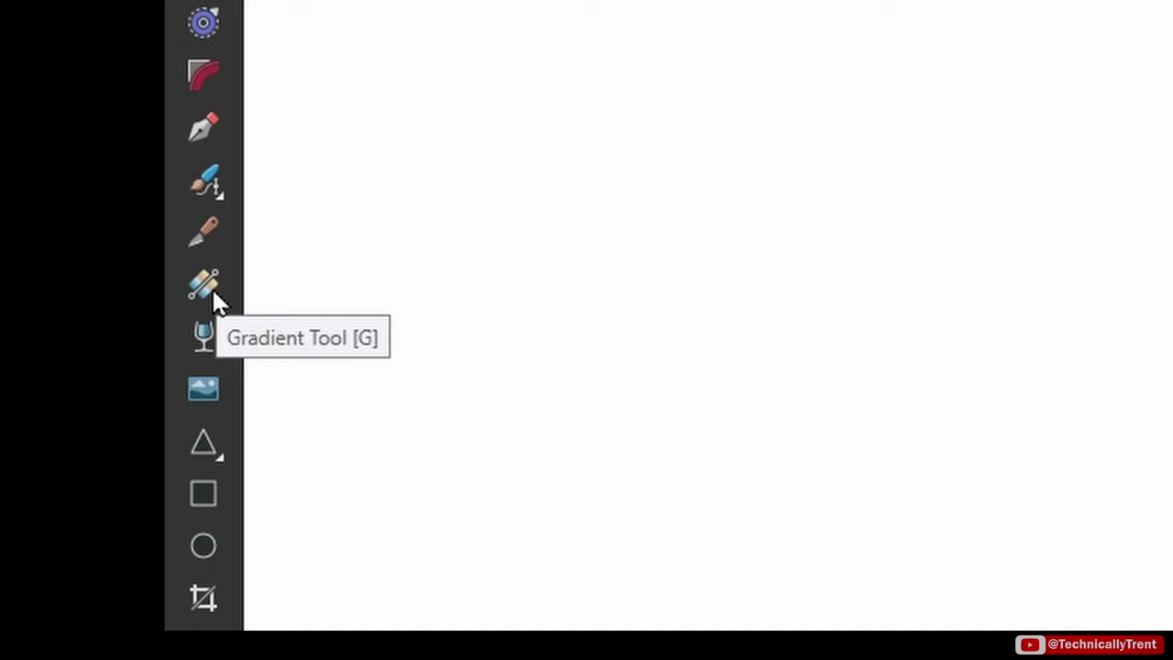
pyautogui.click(201, 283)
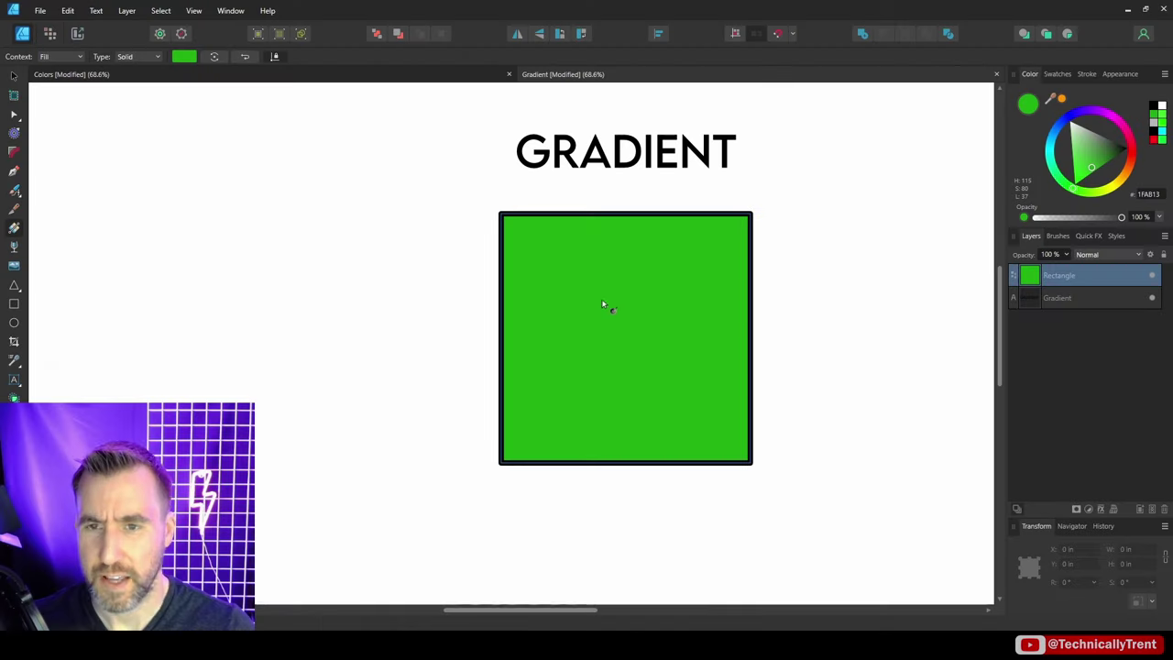
pyautogui.moveTo(551, 256); pyautogui.dragTo(729, 430)
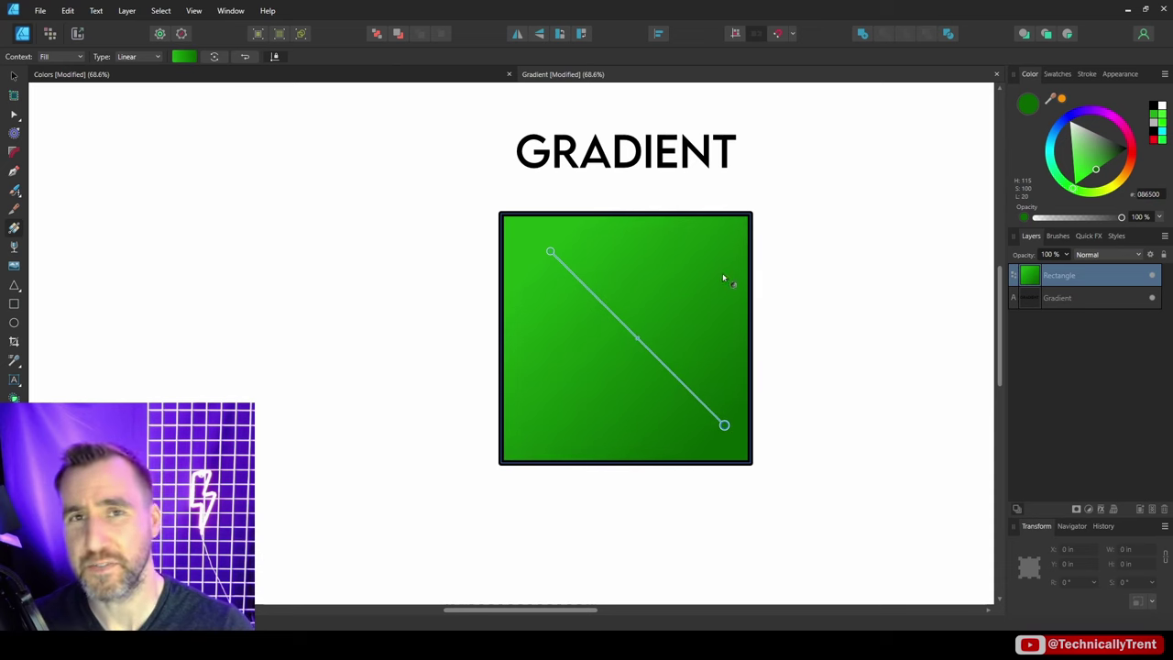
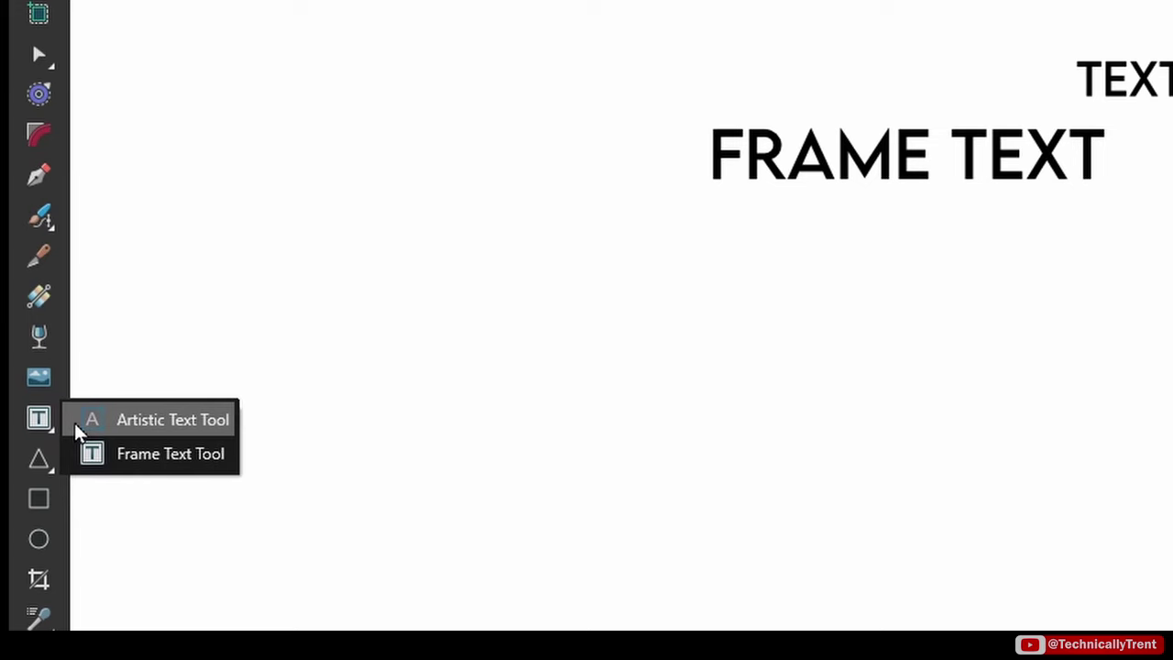
# Create a text frame about 2.93 × 2.22 in below the FRAME TEXT heading, containing "Test 1 2 3 Hello World".
pyautogui.click(92, 458)
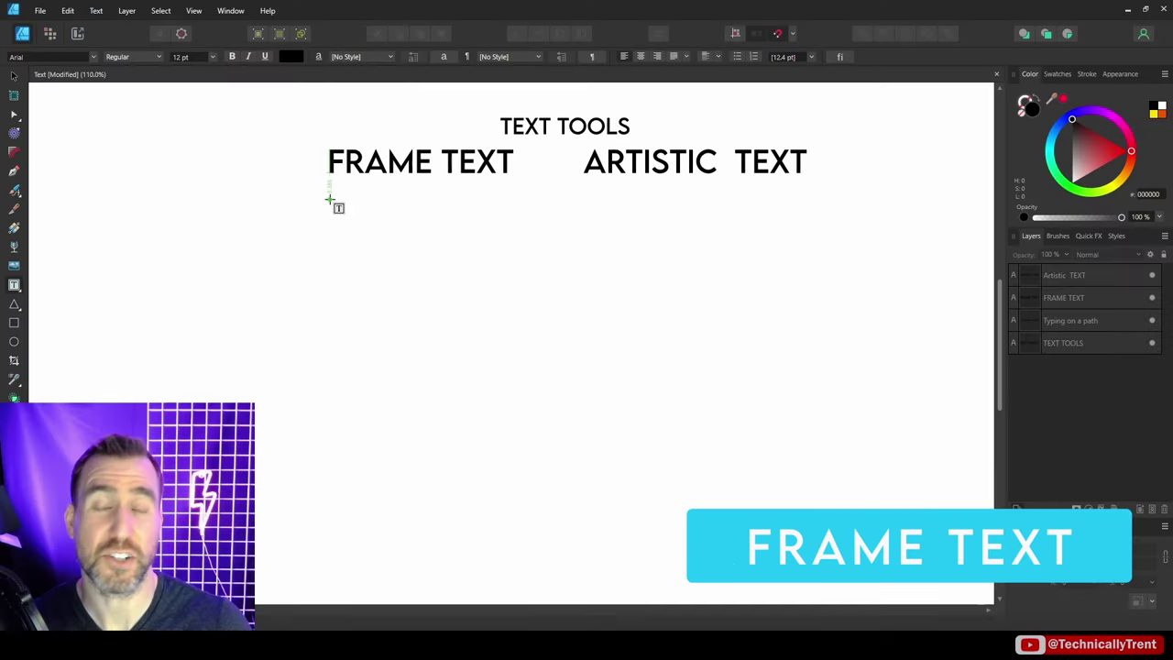
pyautogui.moveTo(331, 198); pyautogui.dragTo(530, 349)
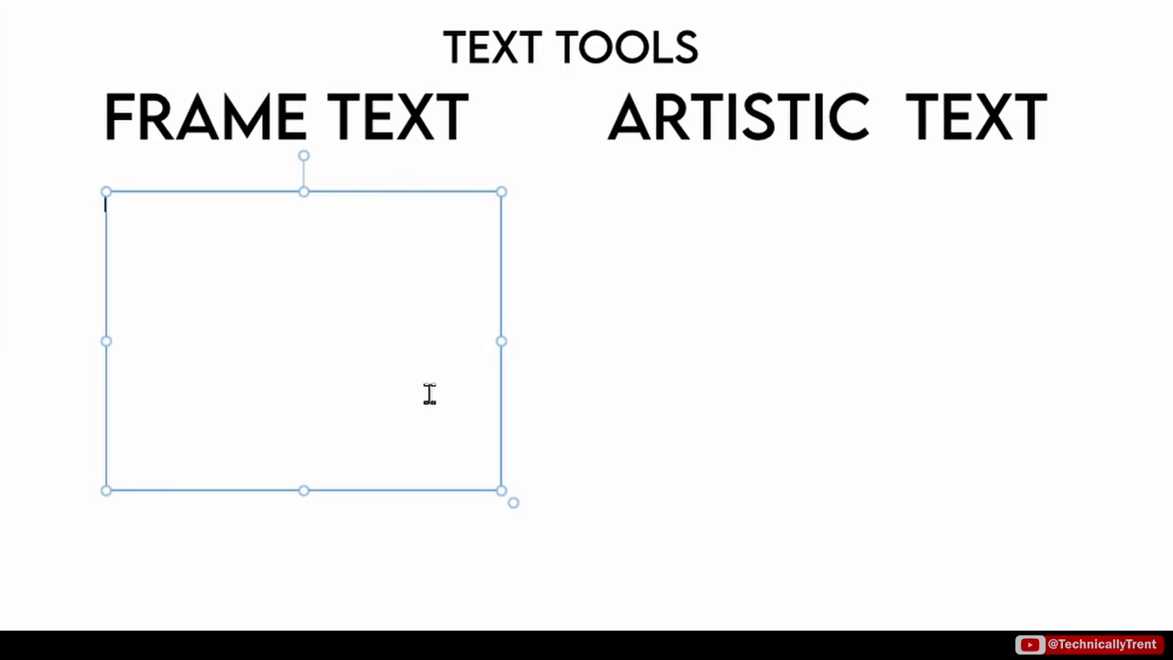
pyautogui.write('Test 1 2 3 Hello World')
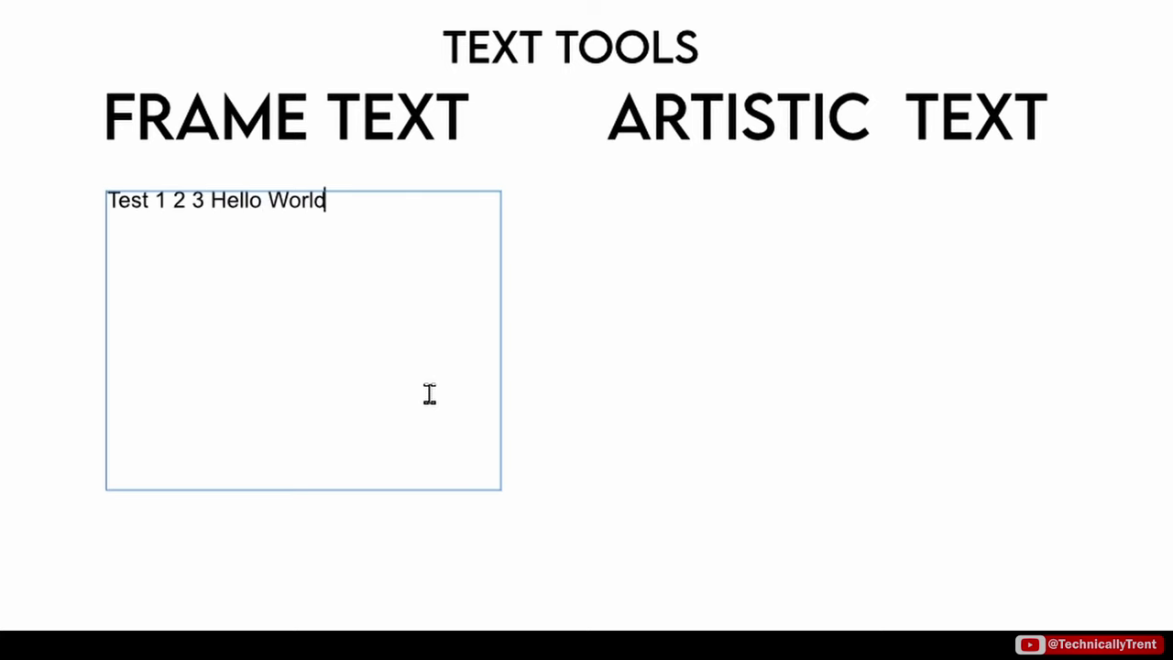
pyautogui.press('Escape')
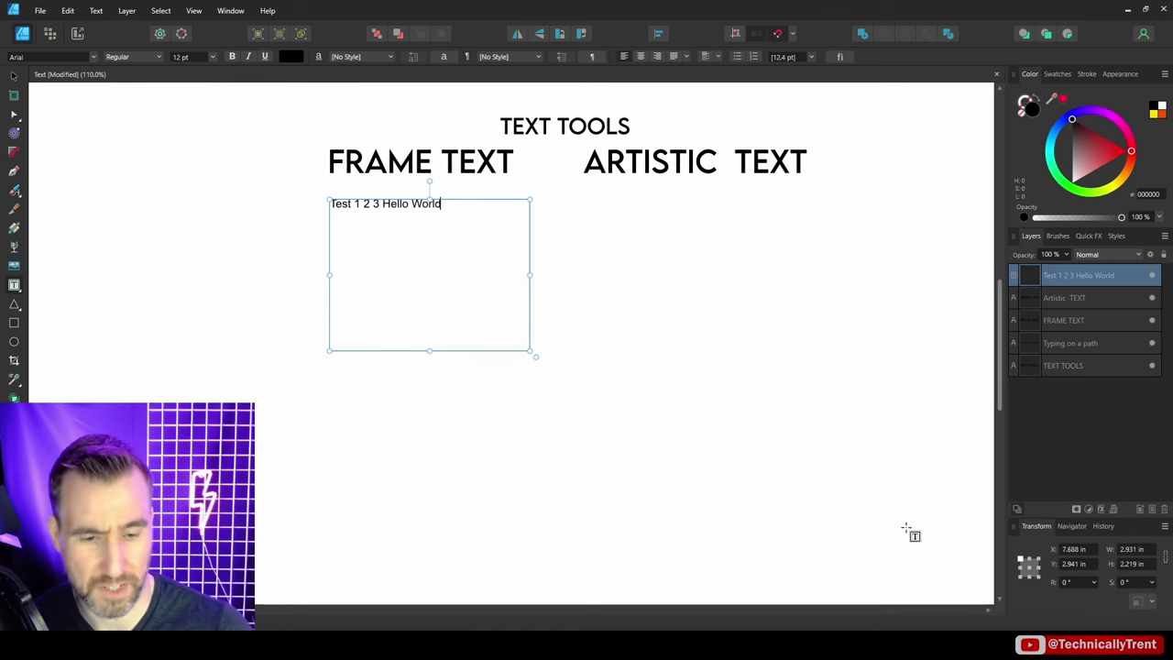
# Replace the frame's text with the first two paragraphs of Wikipedia's Sun article from the browser and enlarge the frame to about 3.19 × 5.04 in.
pyautogui.click(761, 586)
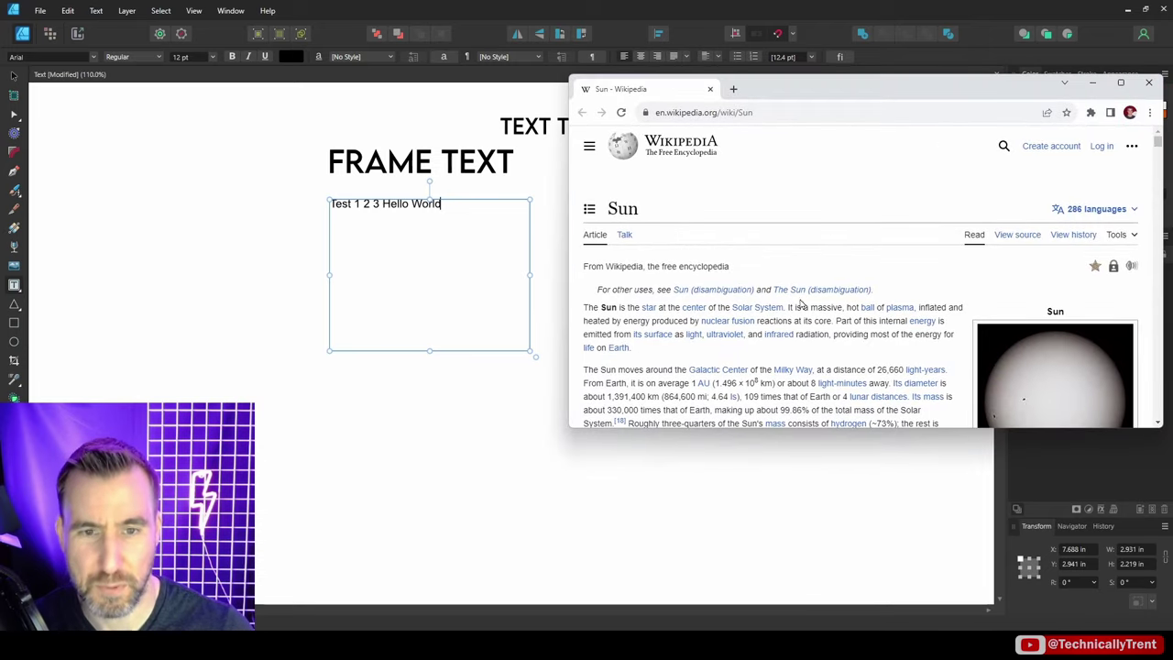
pyautogui.scroll(-2, 713, 211)
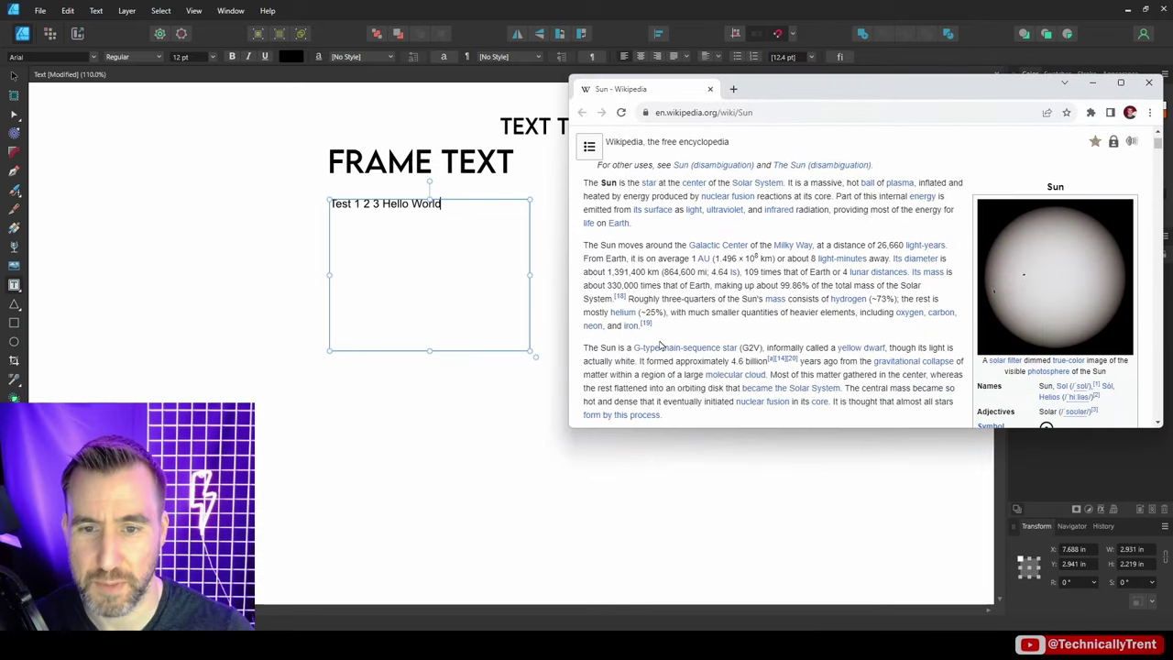
pyautogui.moveTo(670, 332); pyautogui.dragTo(583, 186)
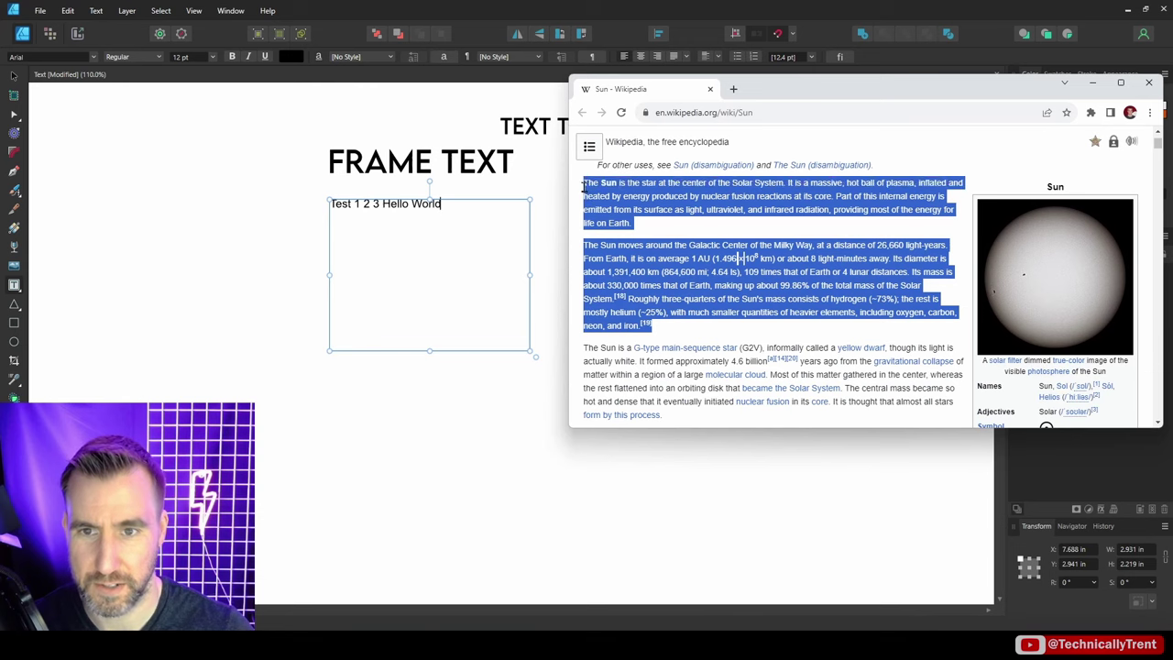
pyautogui.click(452, 210)
pyautogui.moveTo(446, 204); pyautogui.dragTo(357, 204)
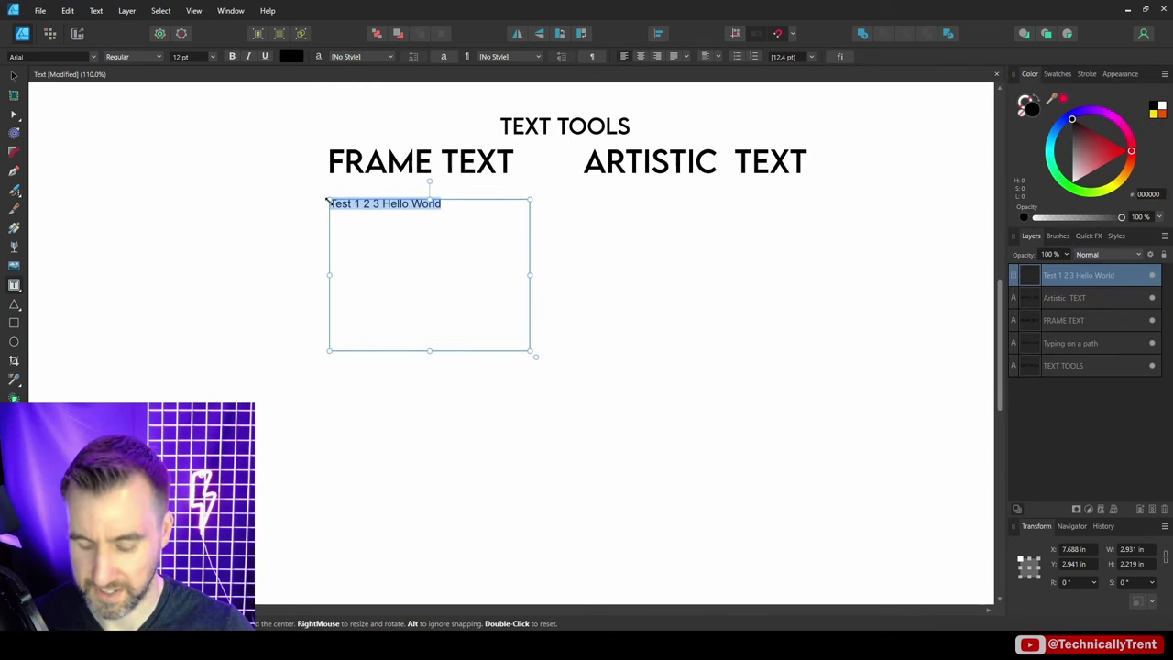
pyautogui.write("The Sun is the star at the center of the Solar System. It is a massive, hot ball of plasma, inflated and heated by energy produced by nuclear fusion reactions at its core. Part of this internal energy is emitted from its surface as light, ultraviolet, and infrared radiation, providing most of the energy for life on Earth.  The Sun moves around the Galactic Center of the Milky Way, at a distance of 26,660 light-years. From Earth, it is on average 1 AU (1.496×108 km) or about 8 light-minutes away. Its diameter is about 1,391,400 km (864,600 mi; 4.64 ls), 109 times that of Earth or 4 lunar distances. Its mass is about 330,000 times that of Earth, making up about 99.86% of the total mass of the Solar System.[18] Roughly three-quarters of the Sun's mass consists of hydrogen (~73%); the rest is mostly helium (~25%), with much smaller quantities of heavier elements, including oxygen, carbon, neon, and iron.[19]")
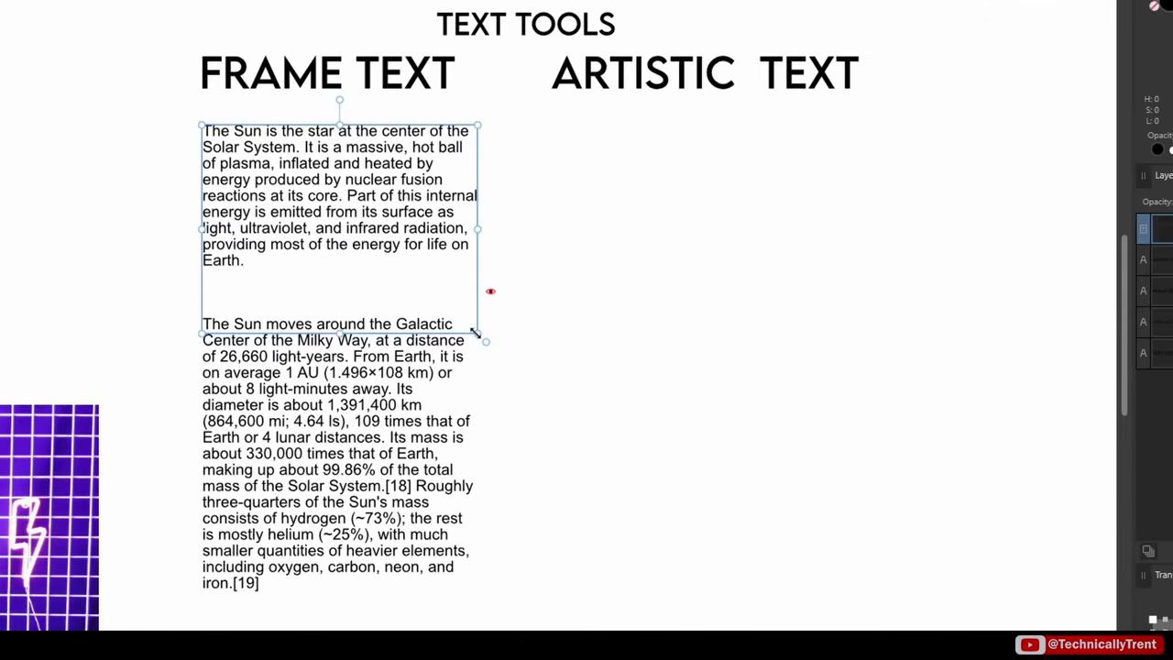
pyautogui.moveTo(475, 332); pyautogui.dragTo(502, 597)
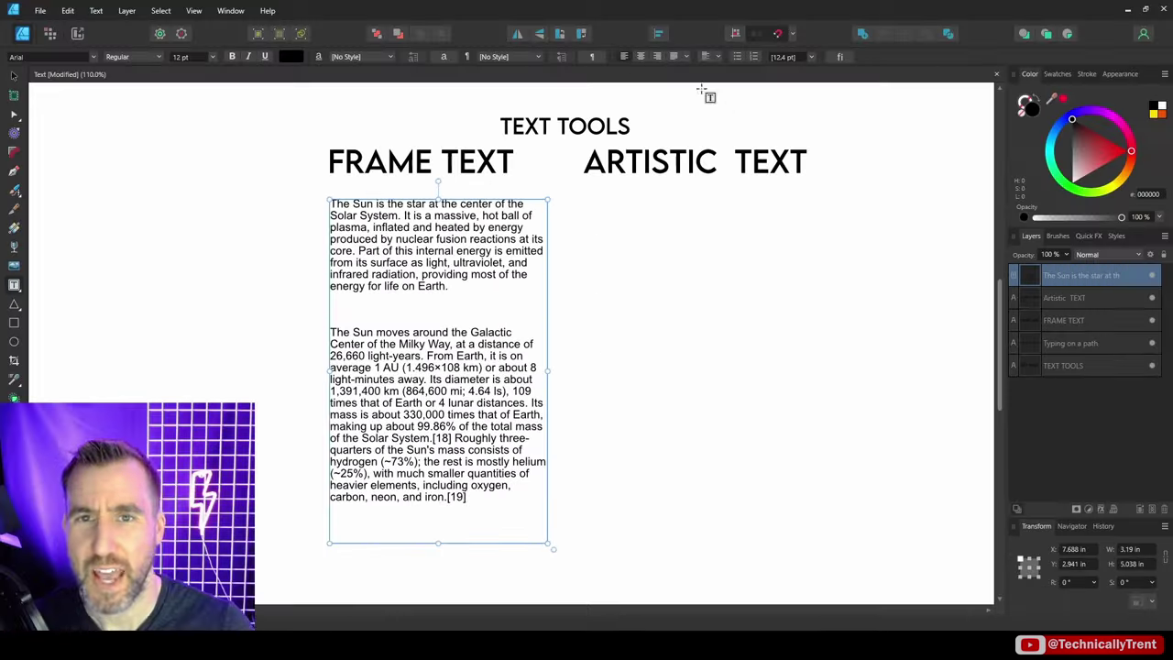
# Try centre alignment on the second paragraph and on the whole frame text, restoring left alignment each time.
pyautogui.click(643, 57)
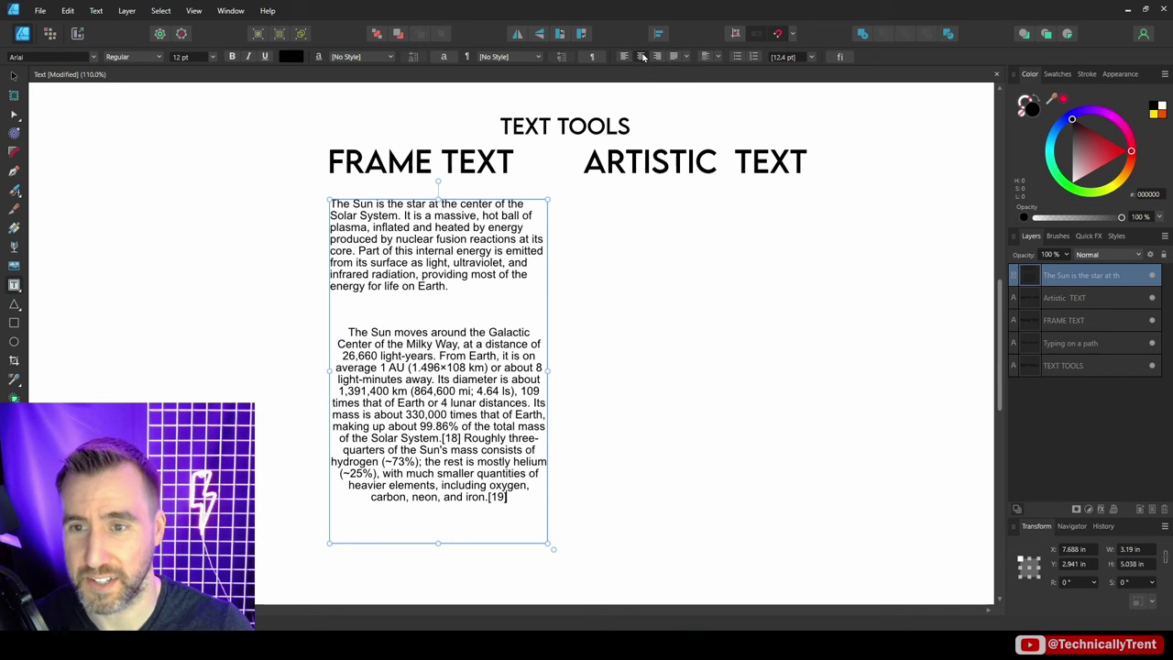
pyautogui.click(625, 57)
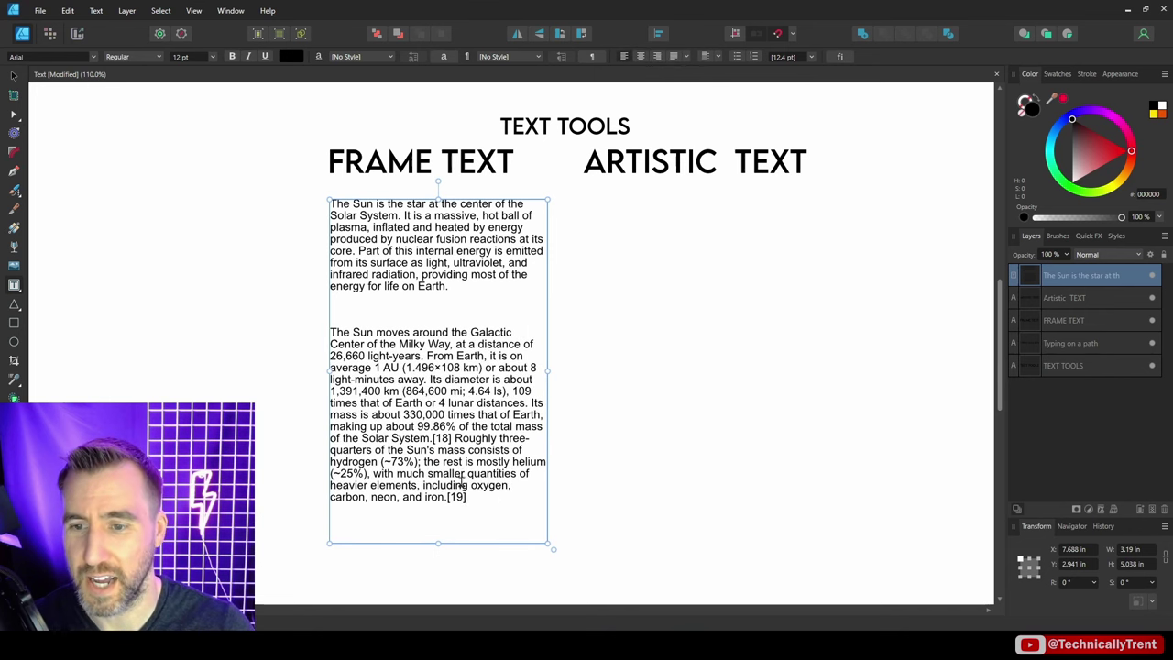
pyautogui.moveTo(484, 501); pyautogui.dragTo(328, 204)
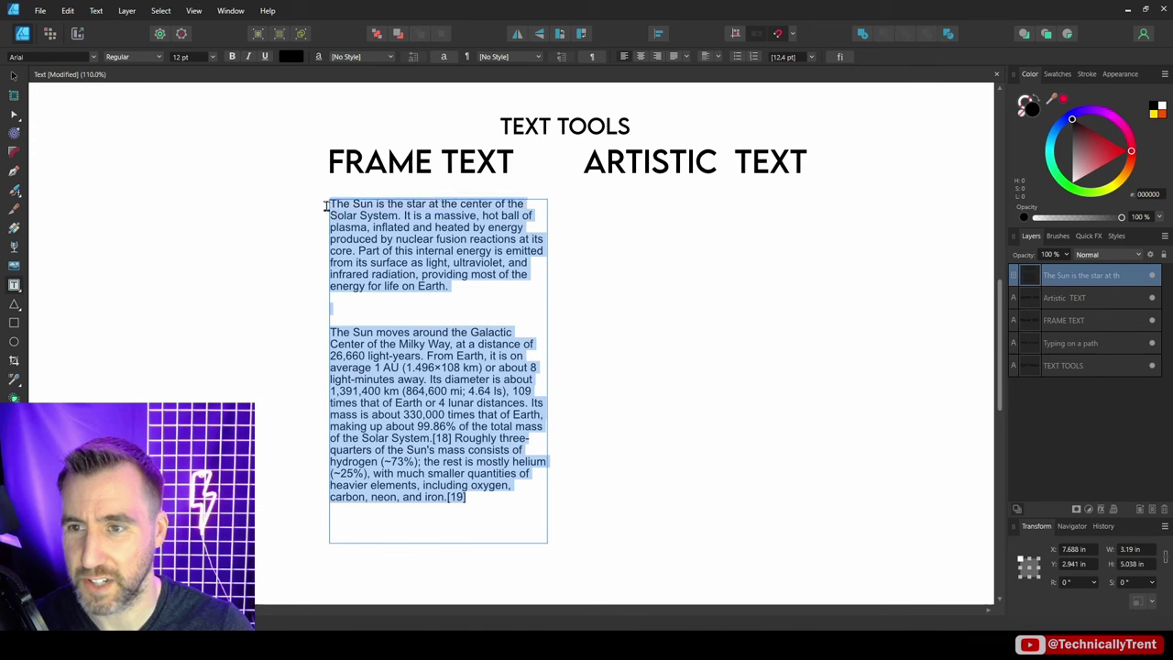
pyautogui.click(642, 57)
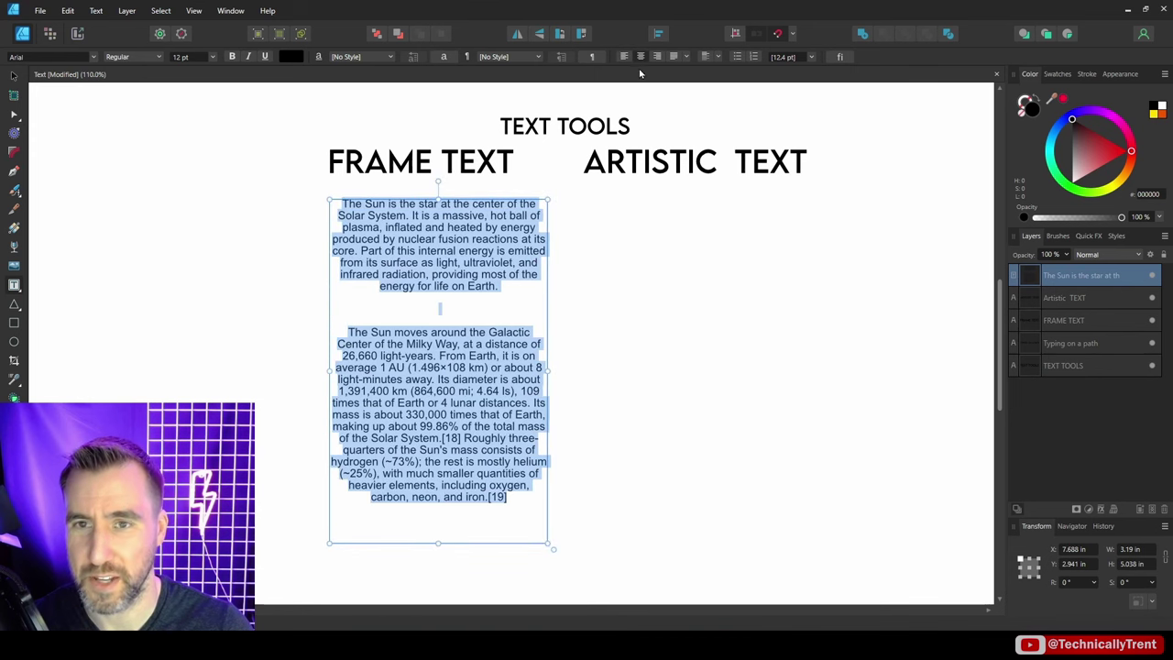
pyautogui.click(625, 57)
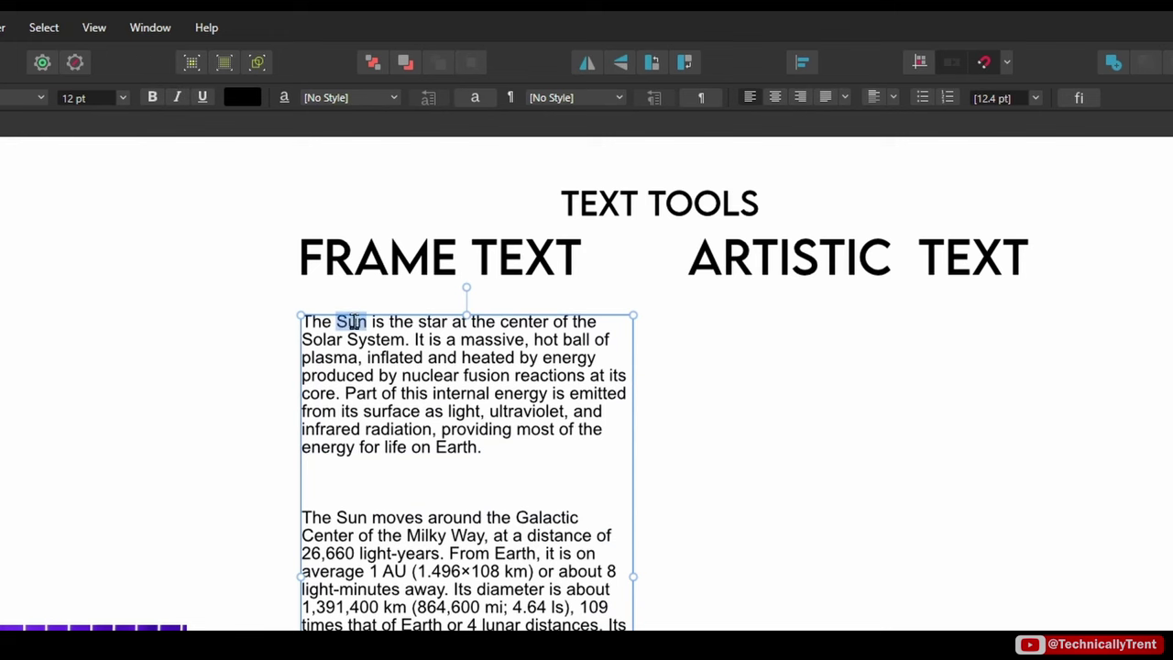
# Make the word "Sun" bold in the first line of the text frame and deselect the frame.
pyautogui.click(153, 98)
pyautogui.click(387, 375)
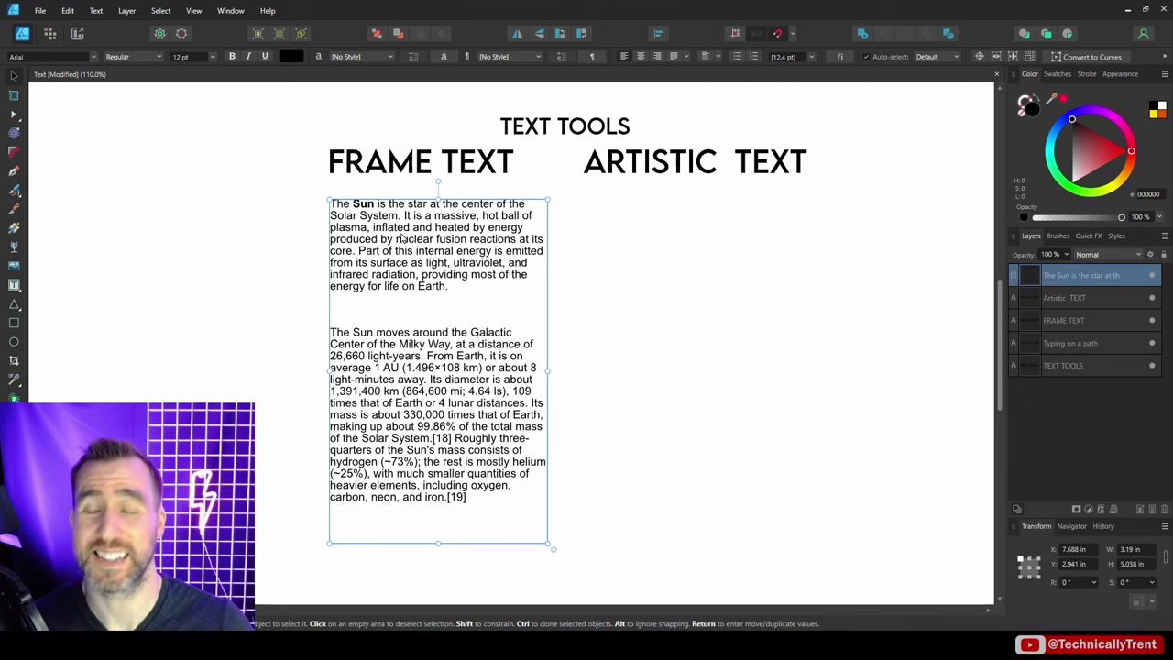
pyautogui.click(412, 188)
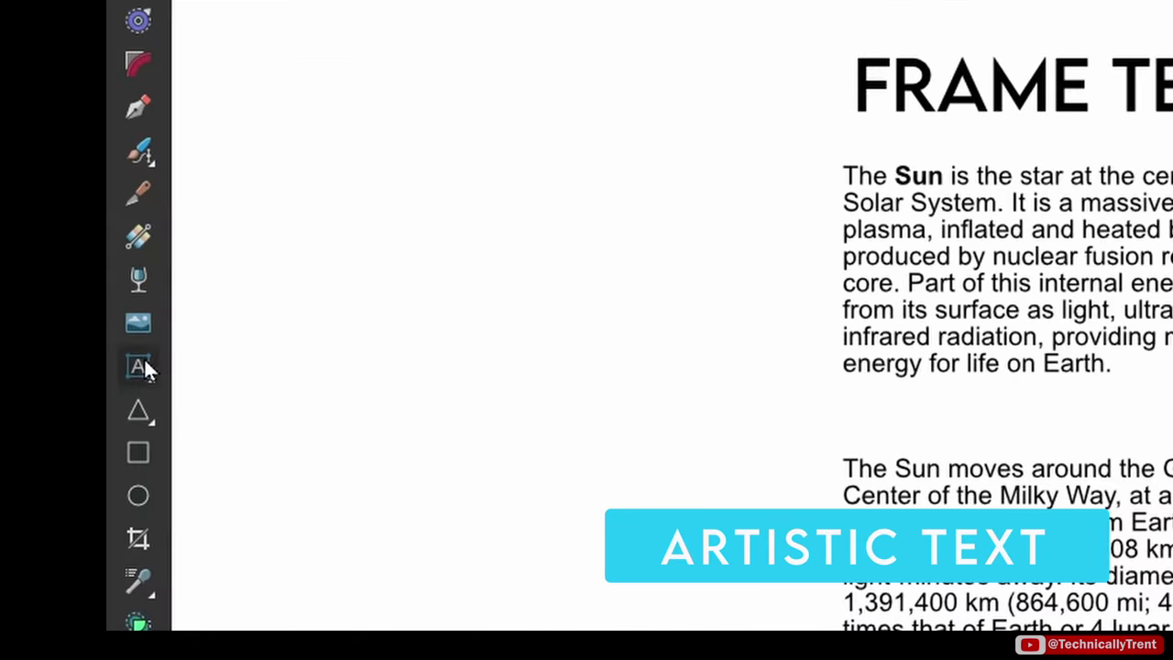
# Add artistic text reading "My Text" at about 90 pt below the ARTISTIC TEXT heading.
pyautogui.click(16, 284)
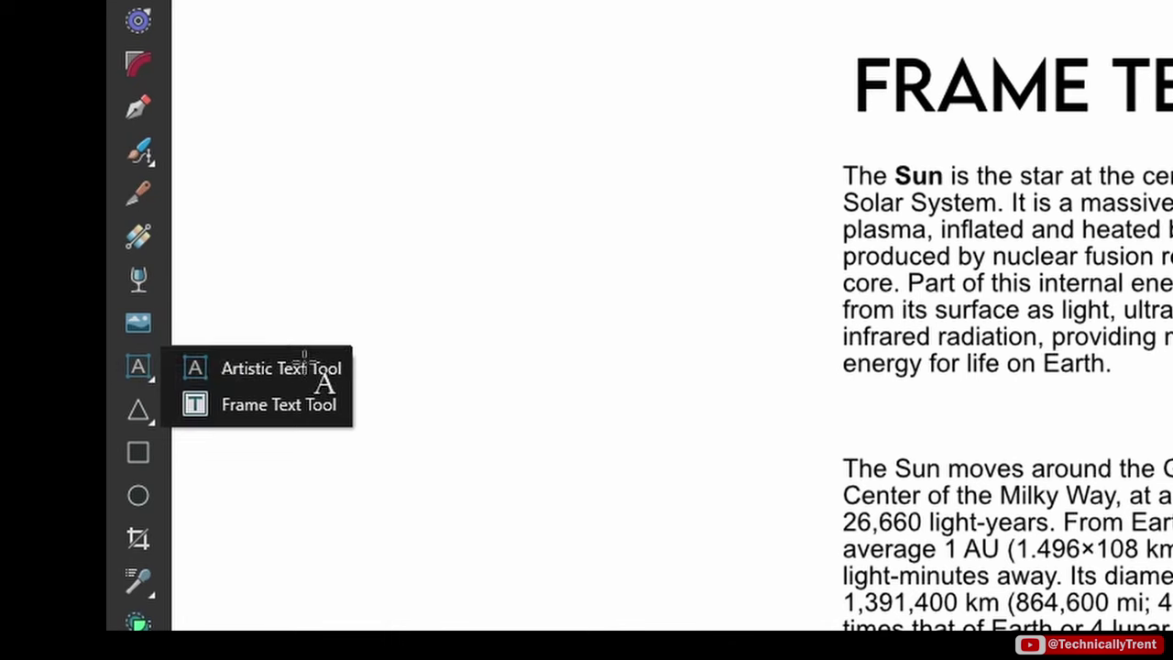
pyautogui.click(328, 375)
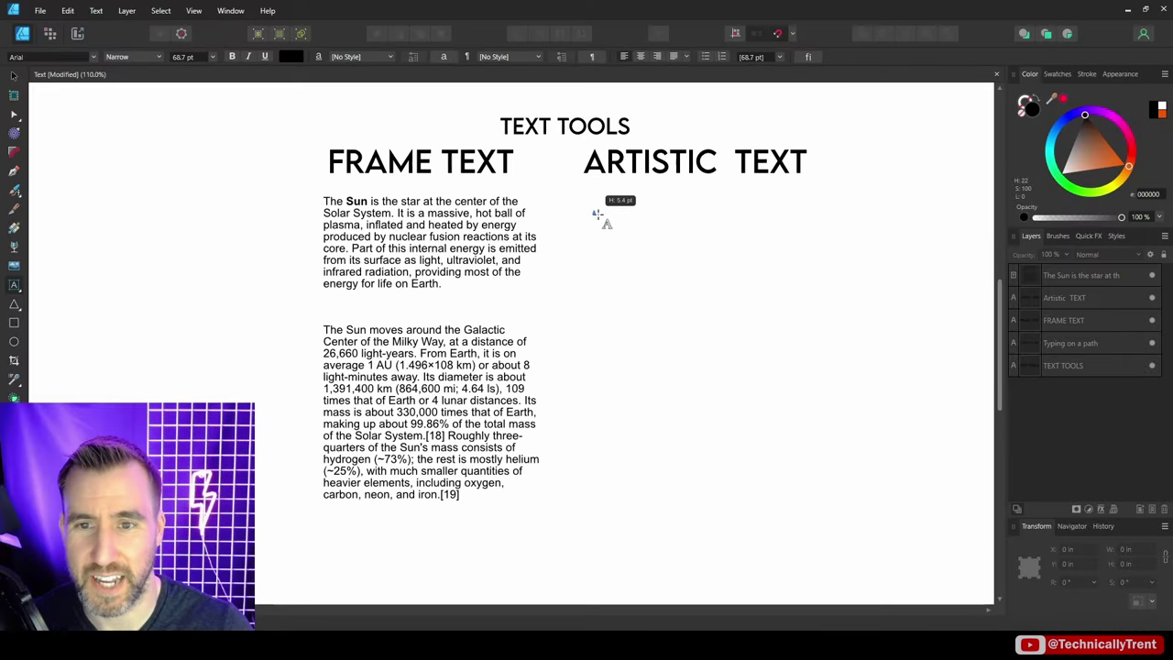
pyautogui.moveTo(598, 213); pyautogui.dragTo(702, 313)
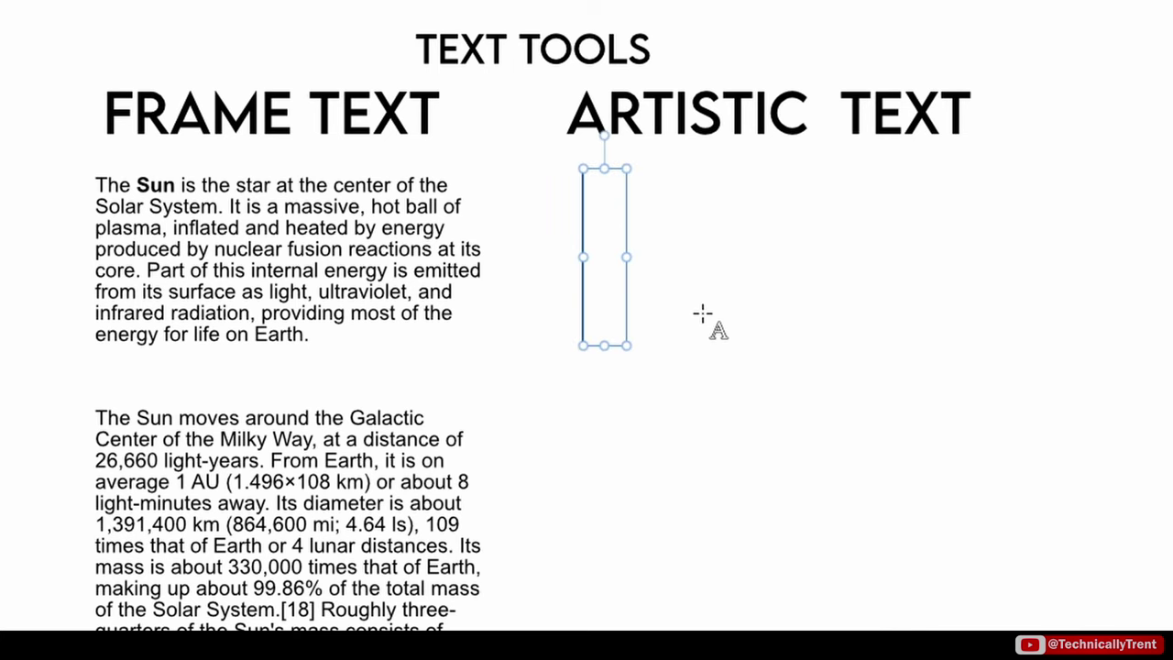
pyautogui.write('My Text')
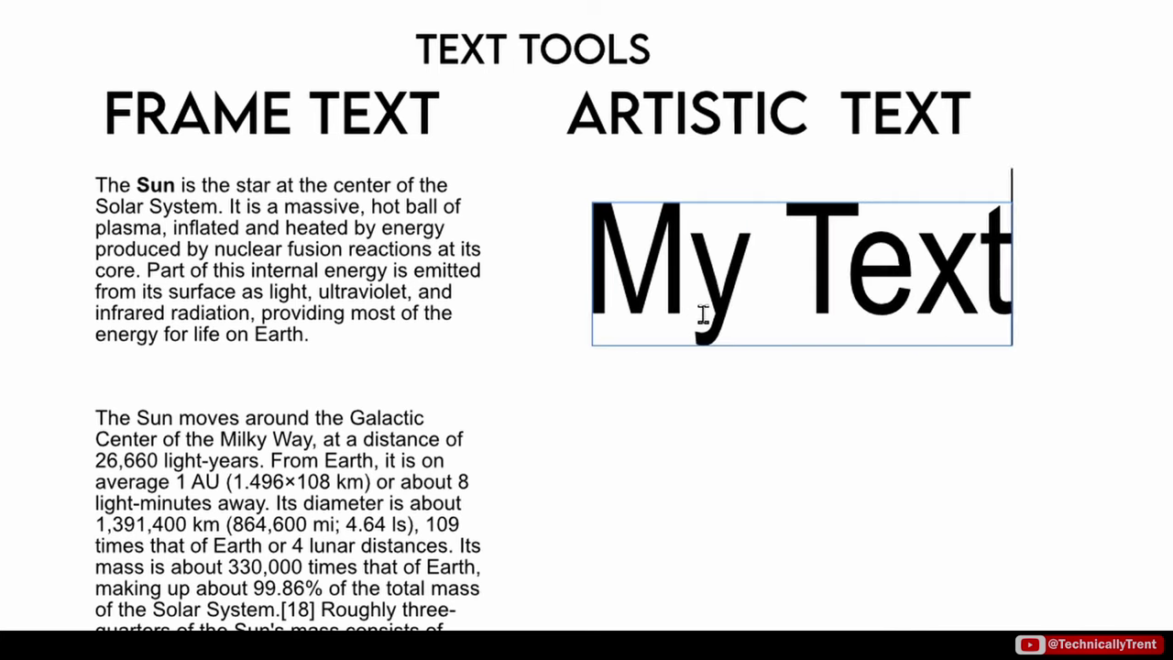
pyautogui.press('Escape')
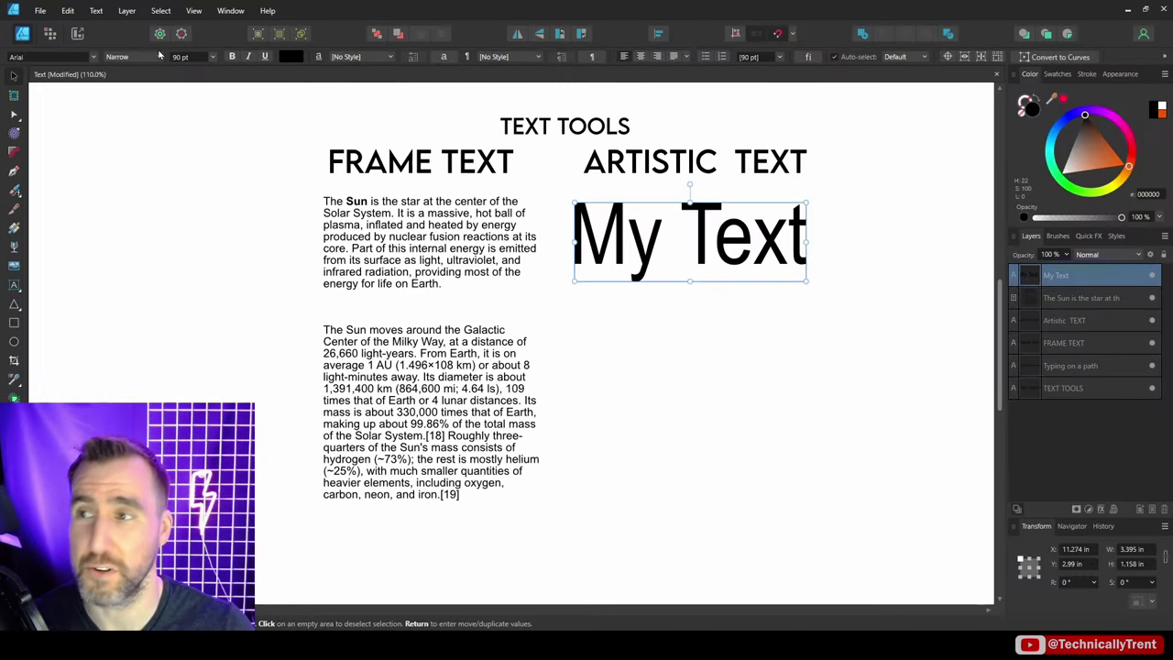
# Set the "My Text" font to Bangers and give the lettering an orange fill with a black outline.
pyautogui.click(80, 59)
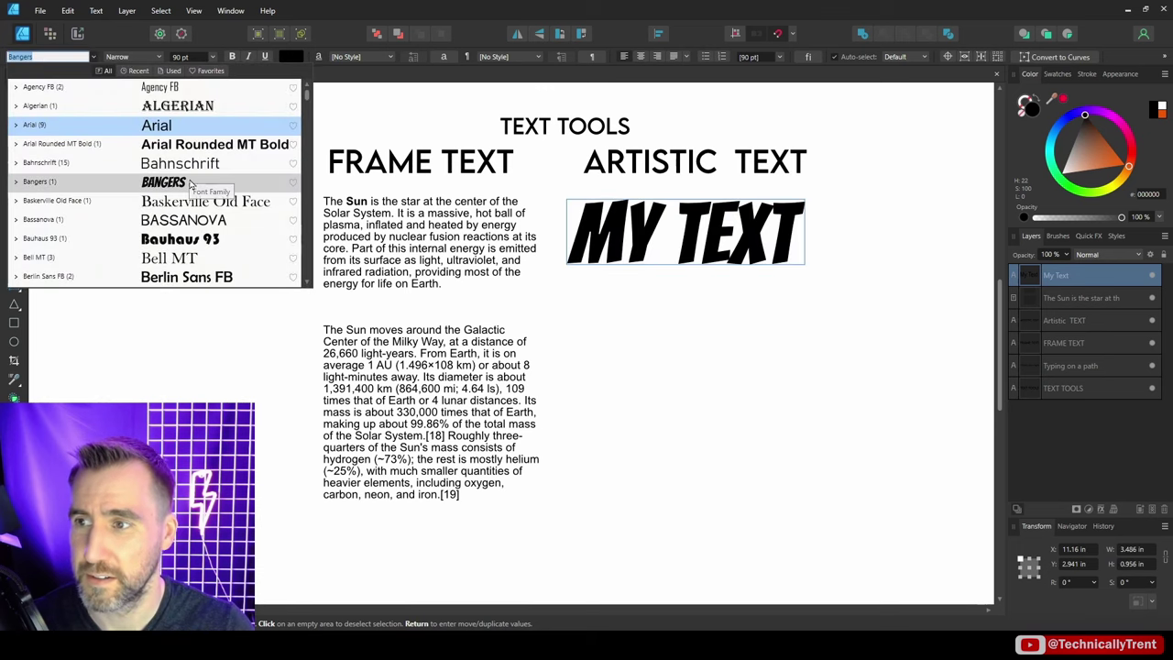
pyautogui.click(163, 182)
pyautogui.moveTo(1032, 240); pyautogui.dragTo(1098, 248)
pyautogui.press('x')
pyautogui.moveTo(1018, 230)
pyautogui.mouseDown()
pyautogui.moveTo(1034, 222)
pyautogui.moveTo(998, 167)
pyautogui.mouseUp()
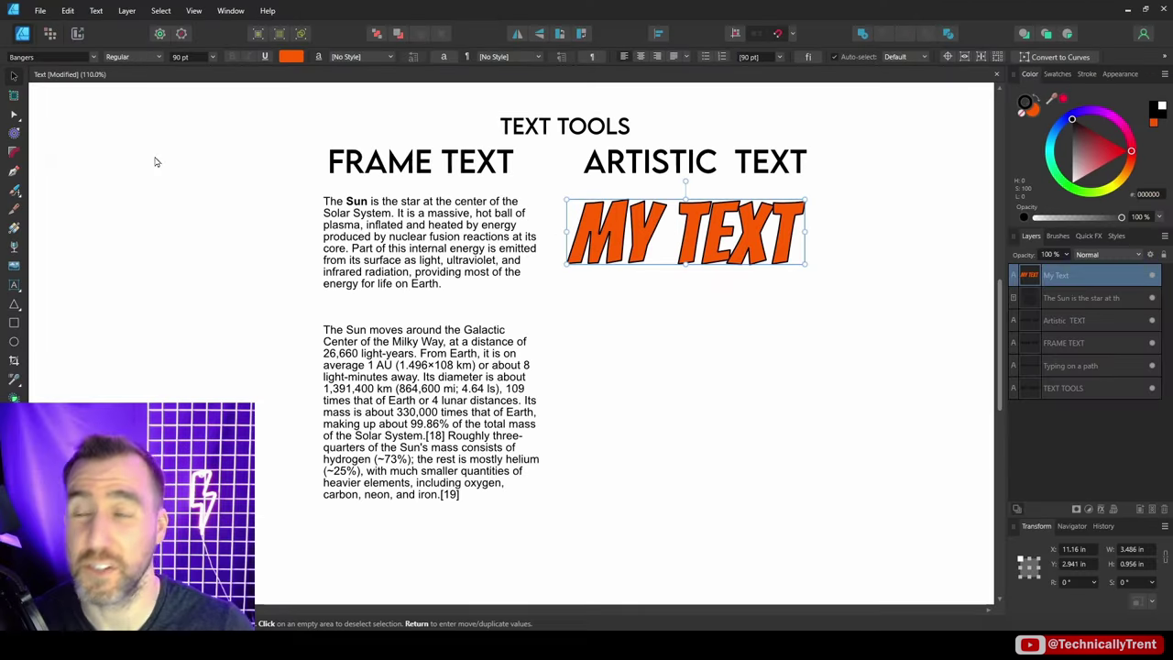
# Apply a vertical linear gradient fill to "My Text", running from orange at the top to yellow at the bottom.
pyautogui.click(22, 226)
pyautogui.moveTo(696, 203); pyautogui.dragTo(697, 266)
pyautogui.click(1111, 180)
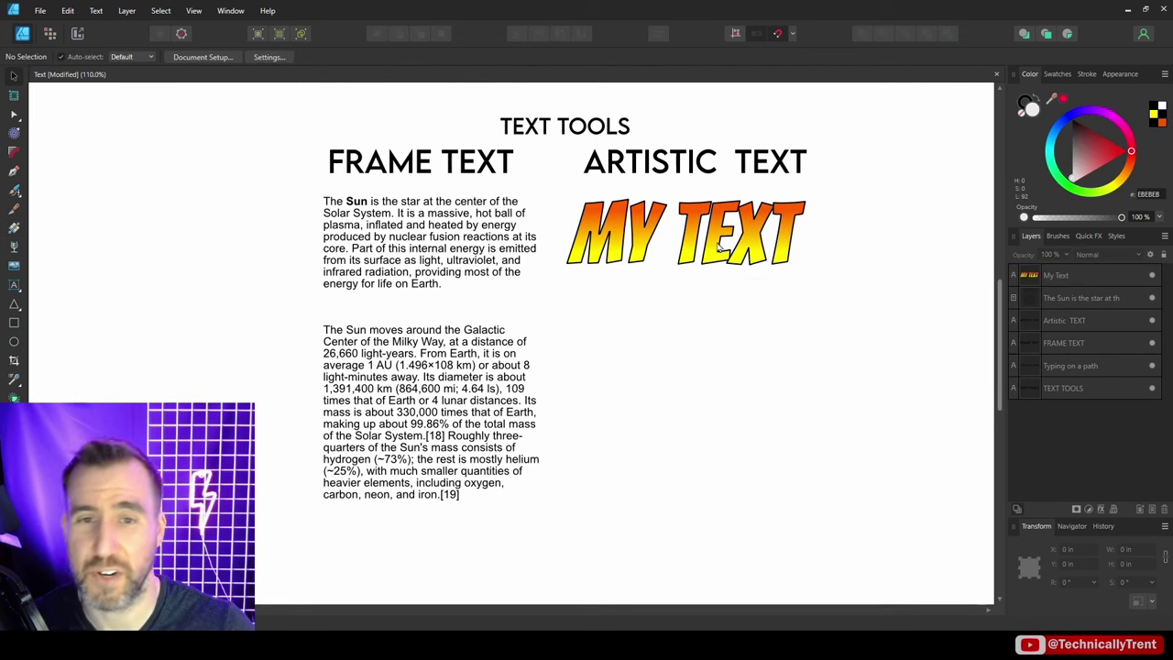
# Scale the gradient-filled text up to about 104.4 pt and change its wording to "Joe's Coffee".
pyautogui.press('v')
pyautogui.moveTo(808, 197); pyautogui.dragTo(843, 188)
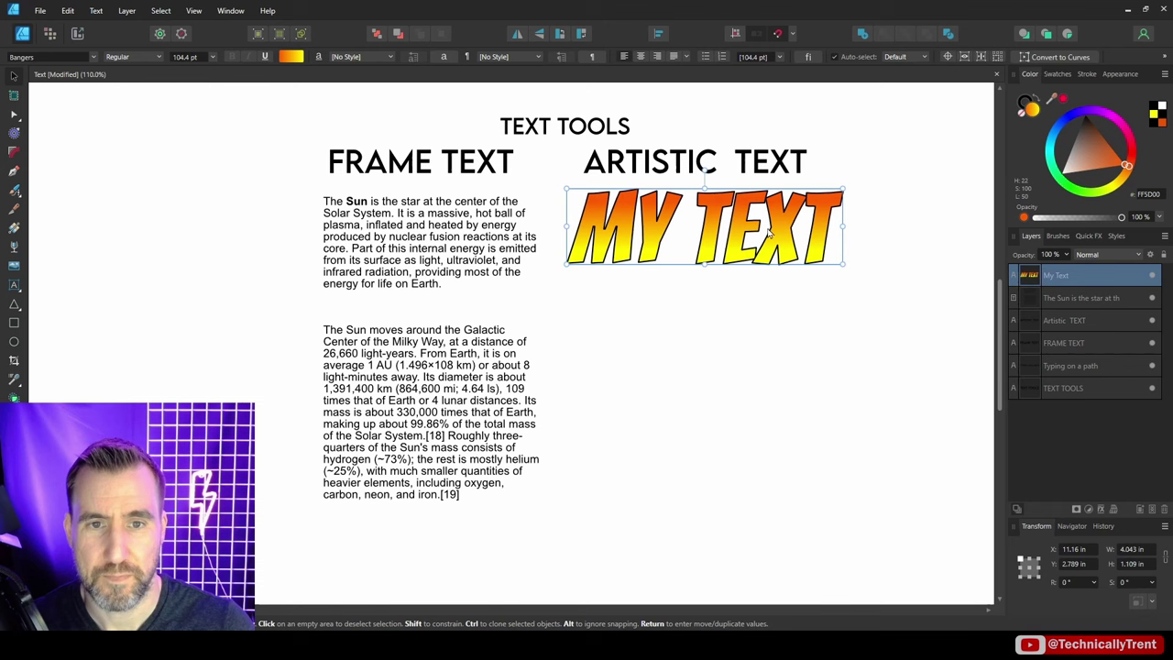
pyautogui.doubleClick(827, 225)
pyautogui.hotkey('ctrl', 'a')
pyautogui.press('BackSpace')
pyautogui.write("JOE'S COFFEE")
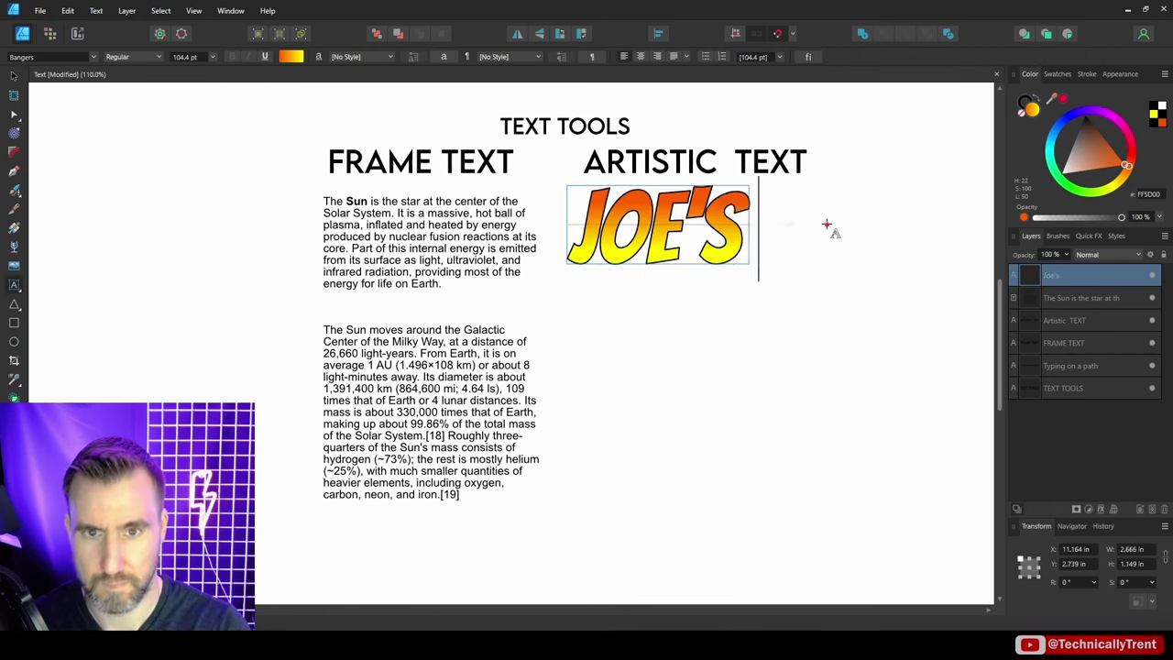
pyautogui.press('Escape')
pyautogui.press('Escape')
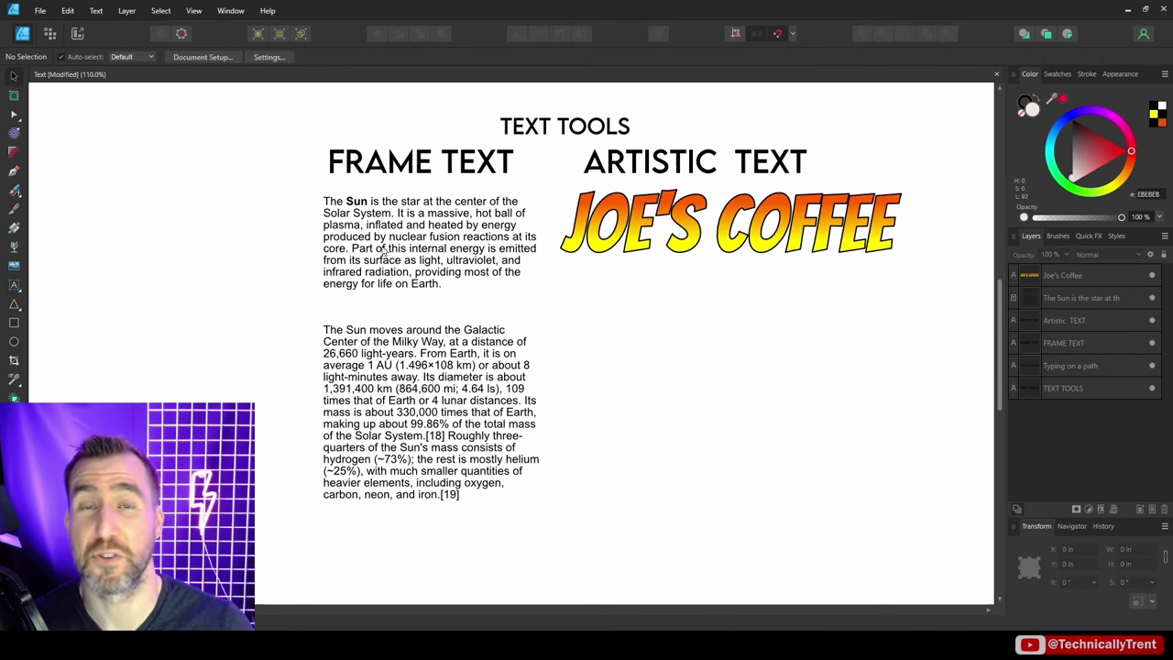
# Insert line breaks and the nonsense word "KSlkjksjkjfjdj" after the first paragraph in the text frame.
pyautogui.doubleClick(448, 272)
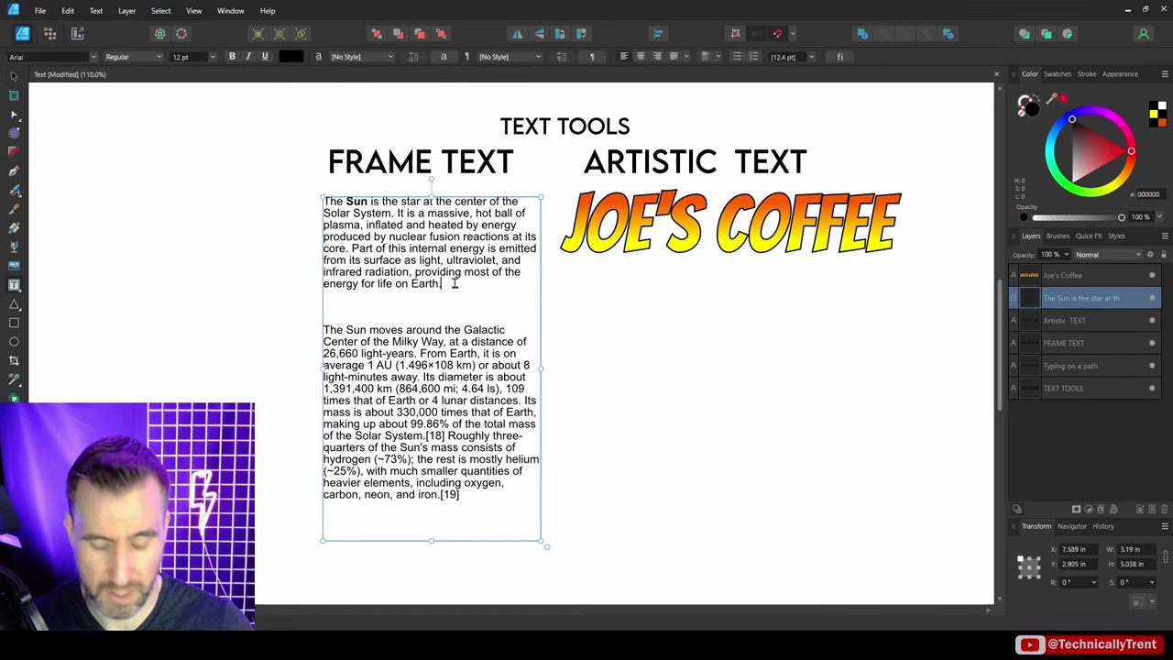
pyautogui.press('Return')
pyautogui.press('Return')
pyautogui.press('Return')
pyautogui.press('Return')
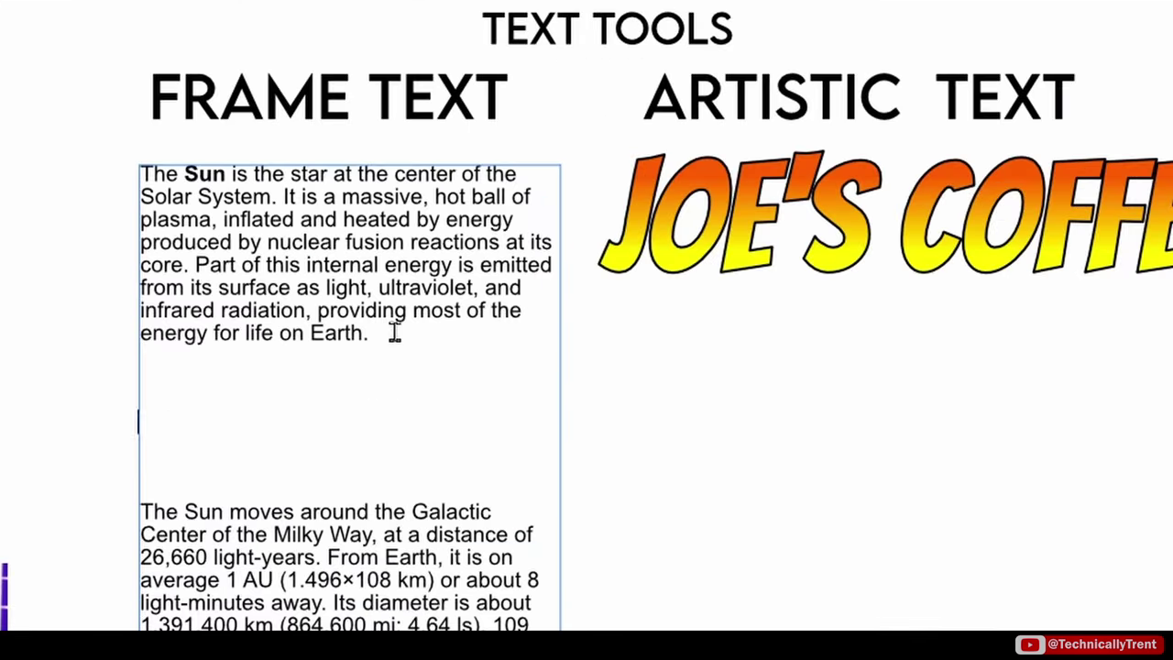
pyautogui.write('KSlkjksjkjfjdj')
pyautogui.press('Escape')
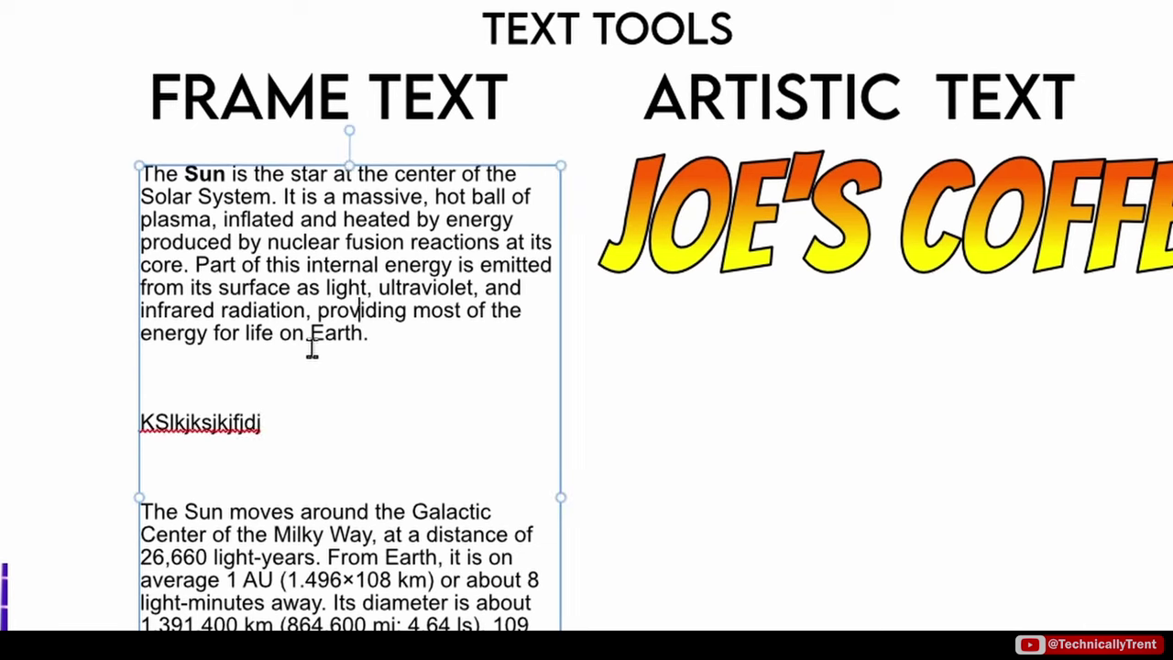
# Ignore the spelling of "KSlkjksjkjfjdj" in the text frame and clear the text selection.
pyautogui.rightClick(233, 424)
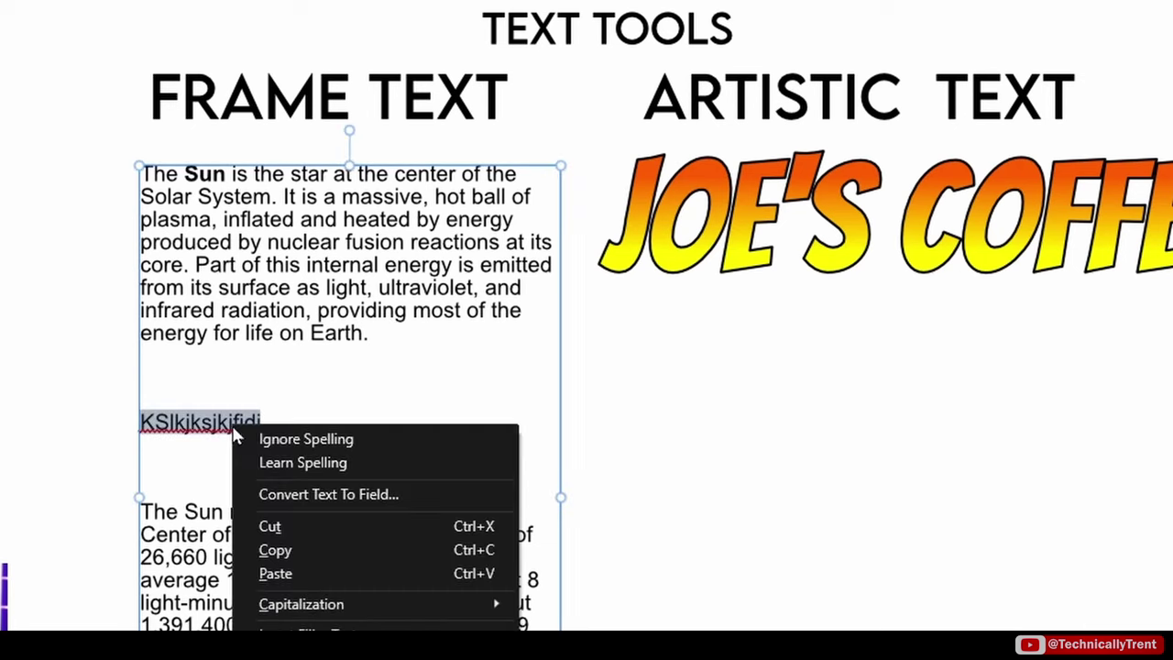
pyautogui.click(307, 440)
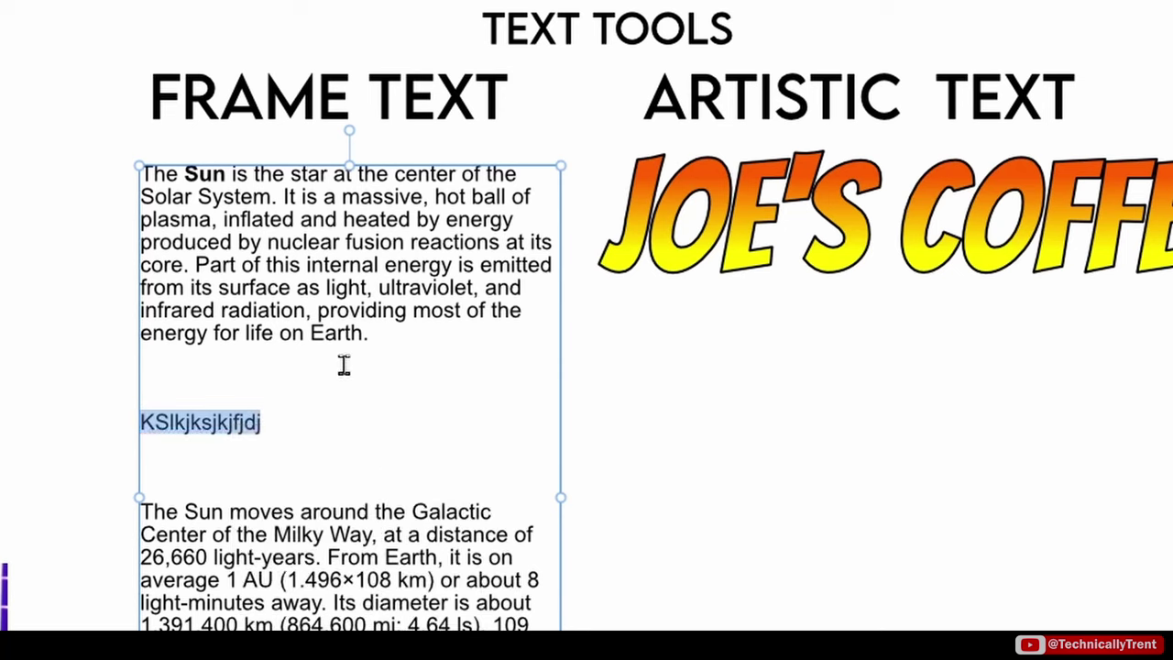
pyautogui.click(348, 334)
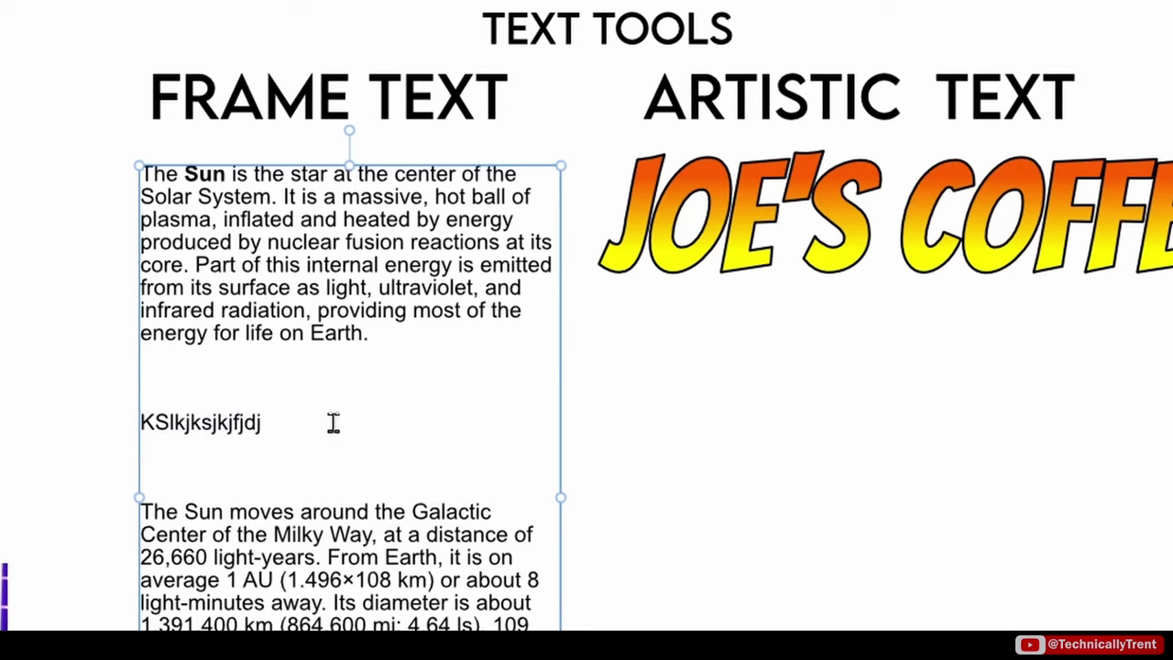
# Delete the nonsense word and some of the surplus blank lines between the two paragraphs in the text frame.
pyautogui.moveTo(331, 424); pyautogui.dragTo(141, 429)
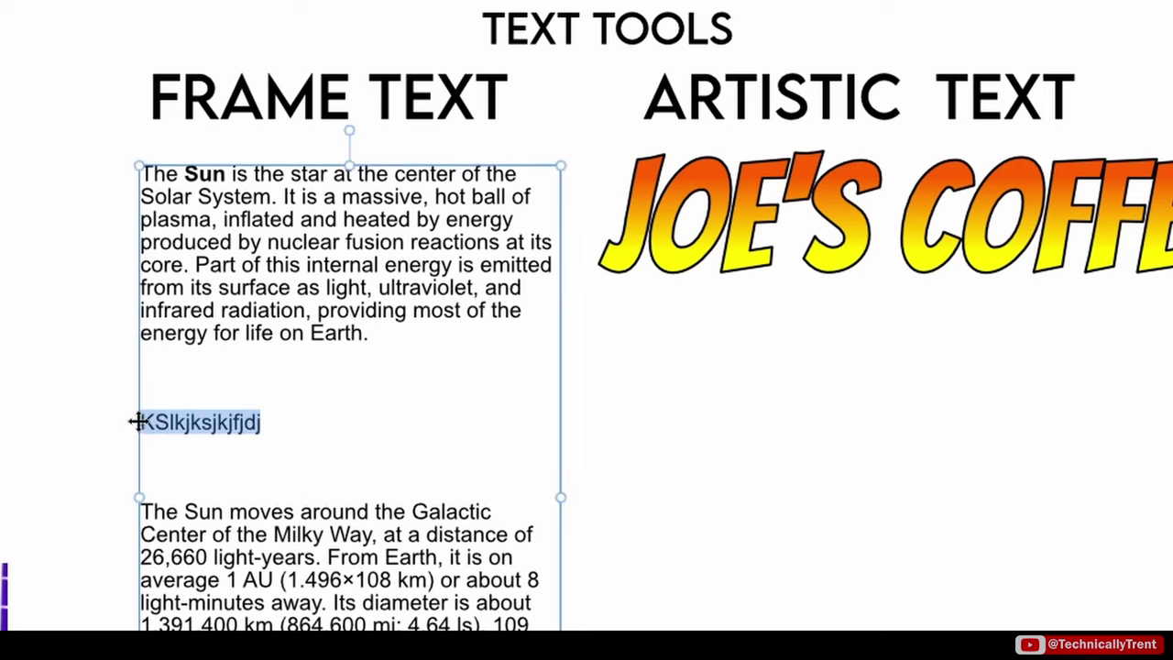
pyautogui.press('BackSpace')
pyautogui.press('BackSpace')
pyautogui.press('BackSpace')
pyautogui.press('BackSpace')
pyautogui.press('BackSpace')
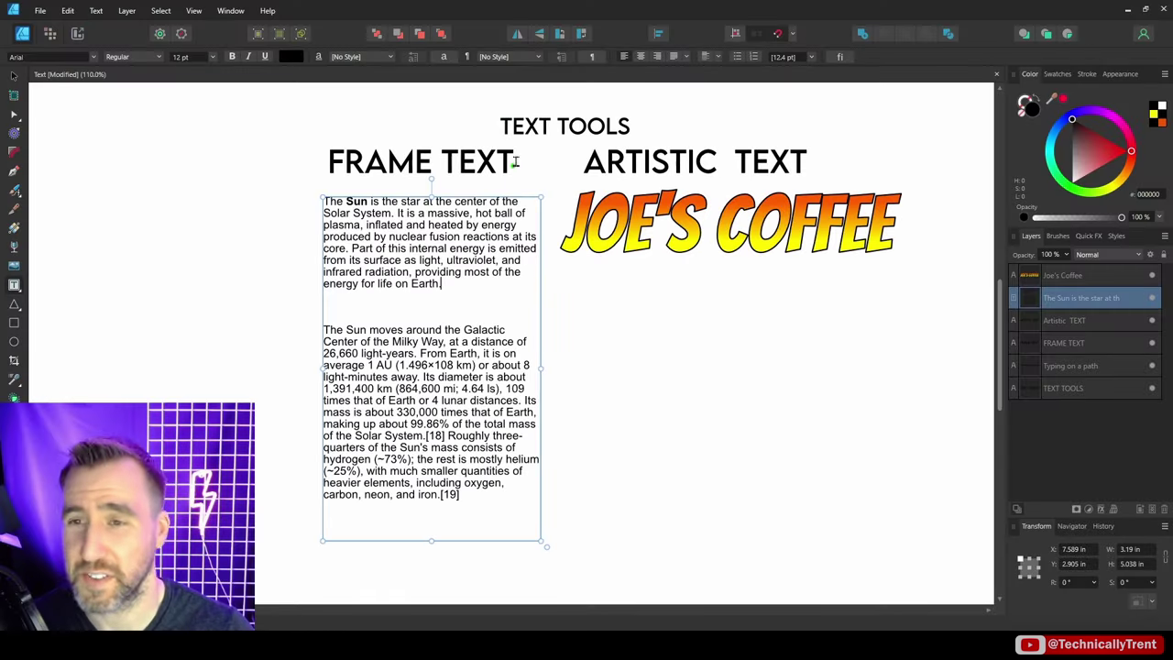
# Replace all the paragraphs in the text frame with filler text and resize the frame slightly narrower.
pyautogui.moveTo(526, 510); pyautogui.dragTo(314, 202)
pyautogui.press('BackSpace')
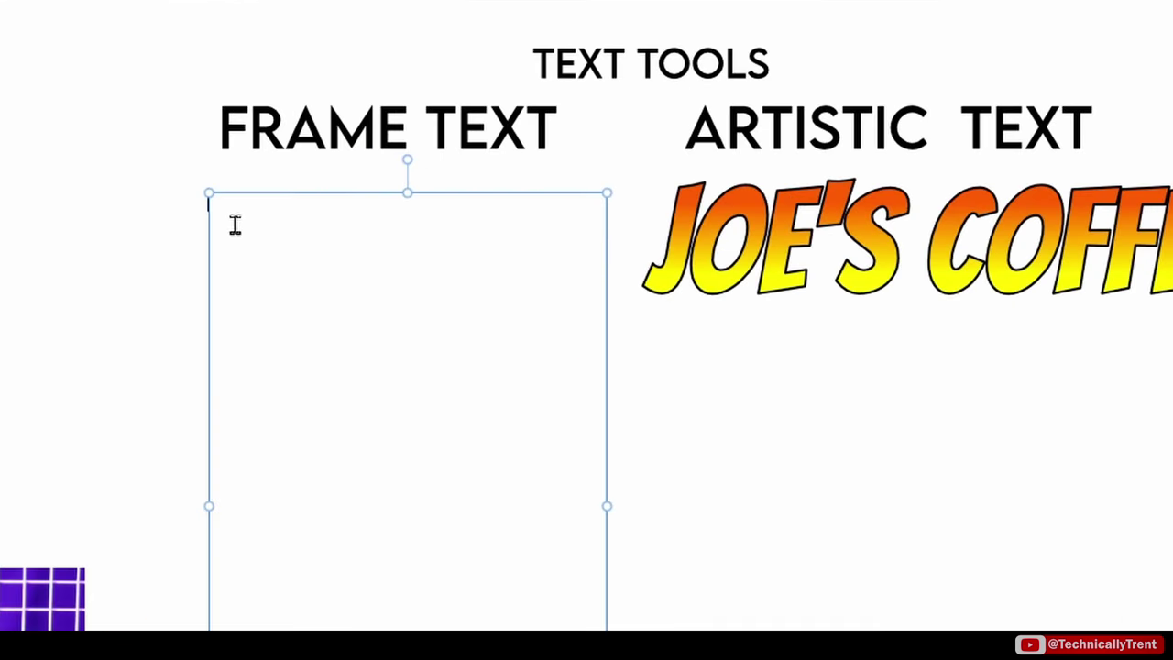
pyautogui.rightClick(337, 219)
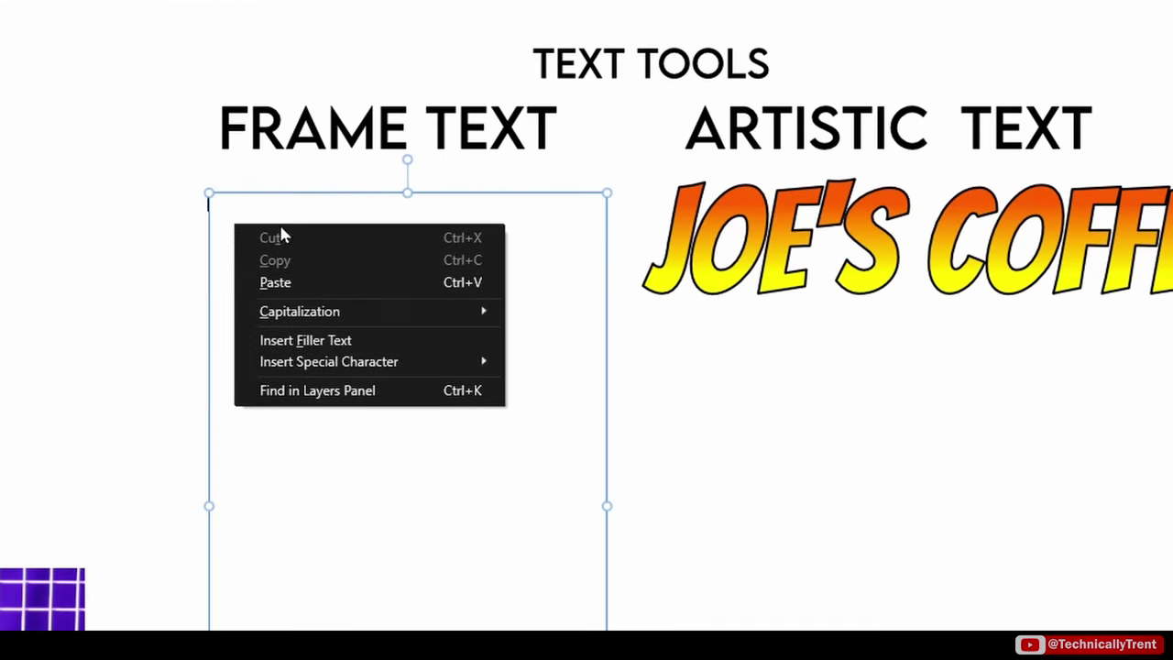
pyautogui.click(348, 341)
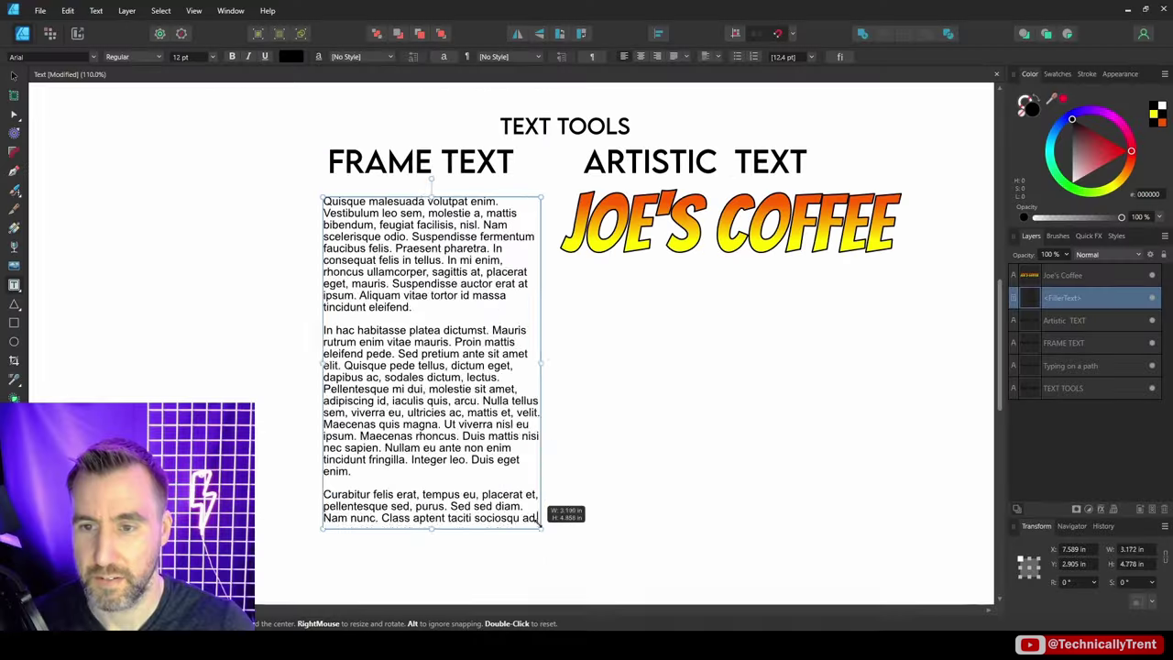
pyautogui.moveTo(541, 516); pyautogui.dragTo(524, 550)
# Dock the Character panel beside Layers and give the "Joe's Coffee" text 28‰ tracking and a 4 pt baseline shift.
pyautogui.click(771, 221)
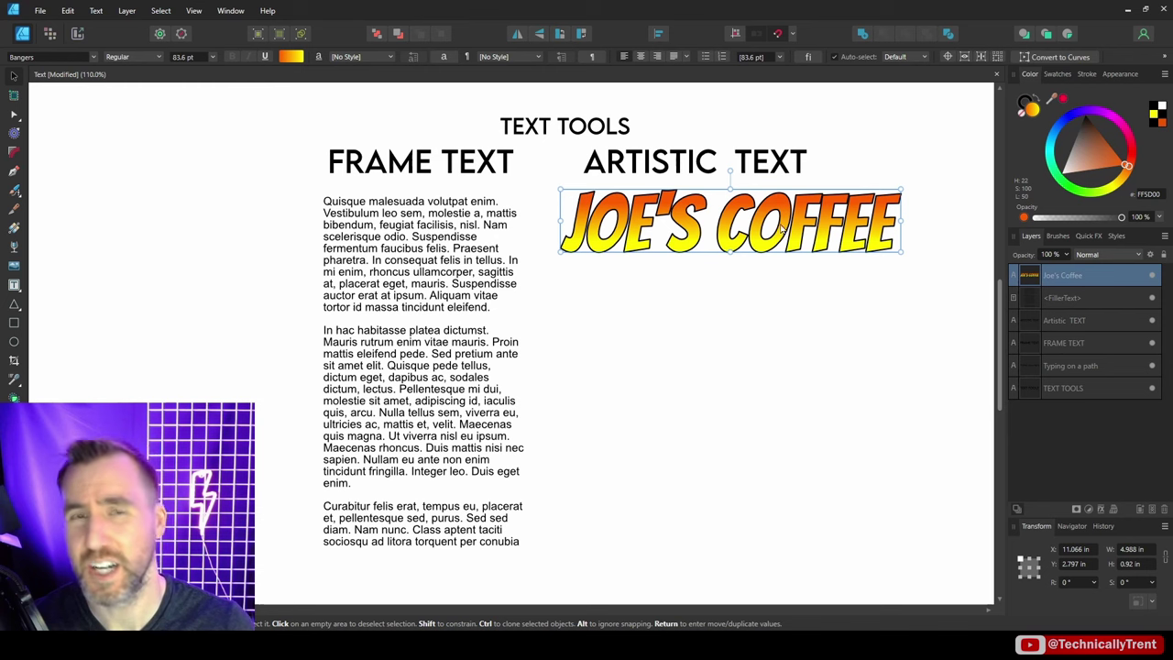
pyautogui.click(230, 10)
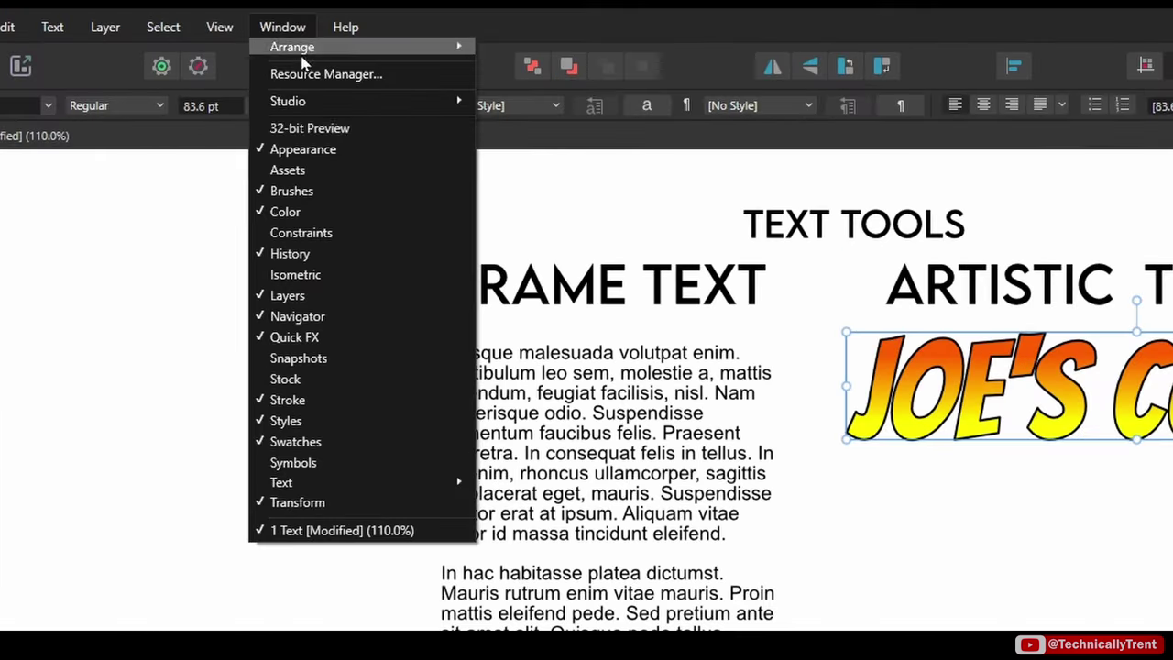
pyautogui.moveTo(443, 488)
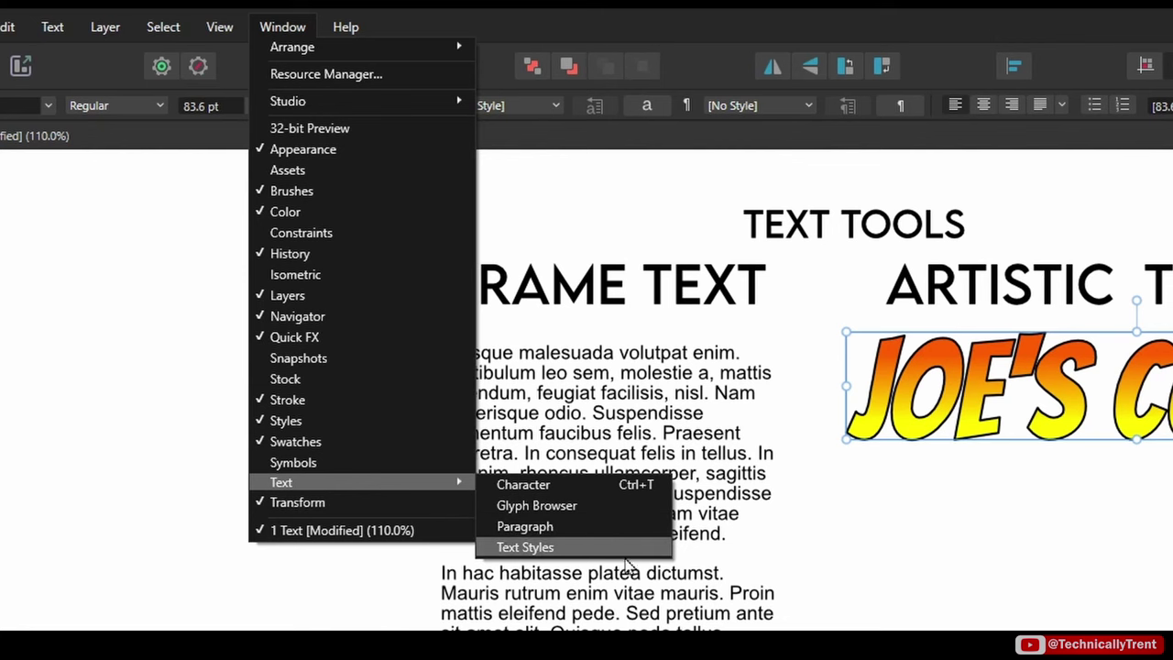
pyautogui.click(591, 485)
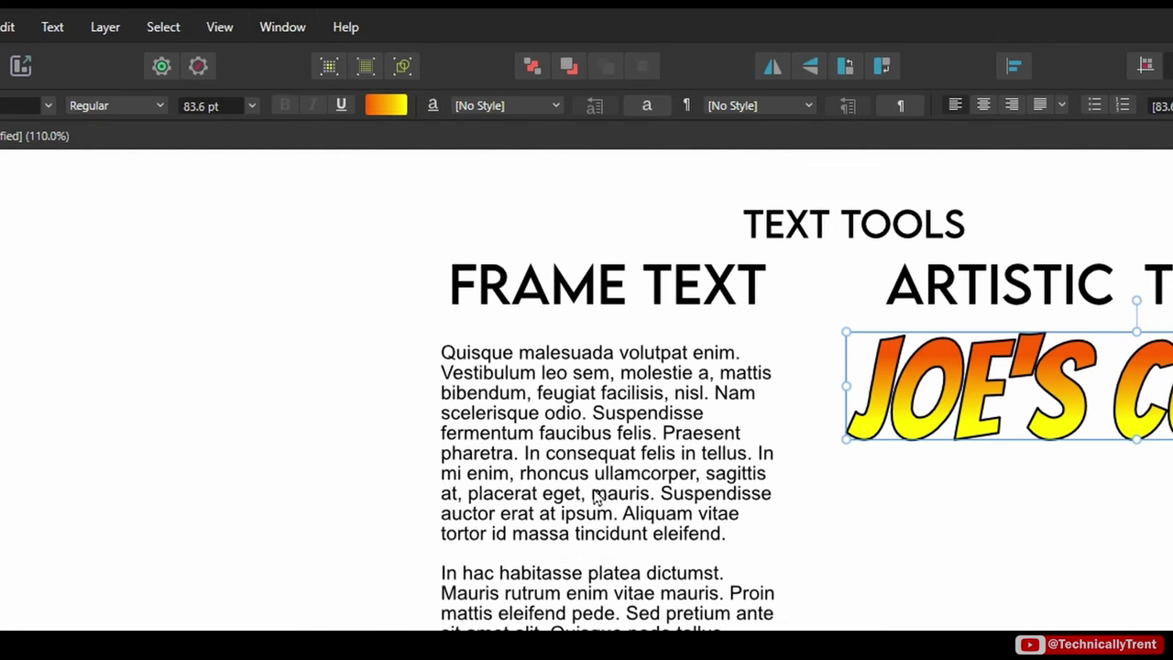
pyautogui.moveTo(843, 98); pyautogui.dragTo(1042, 231)
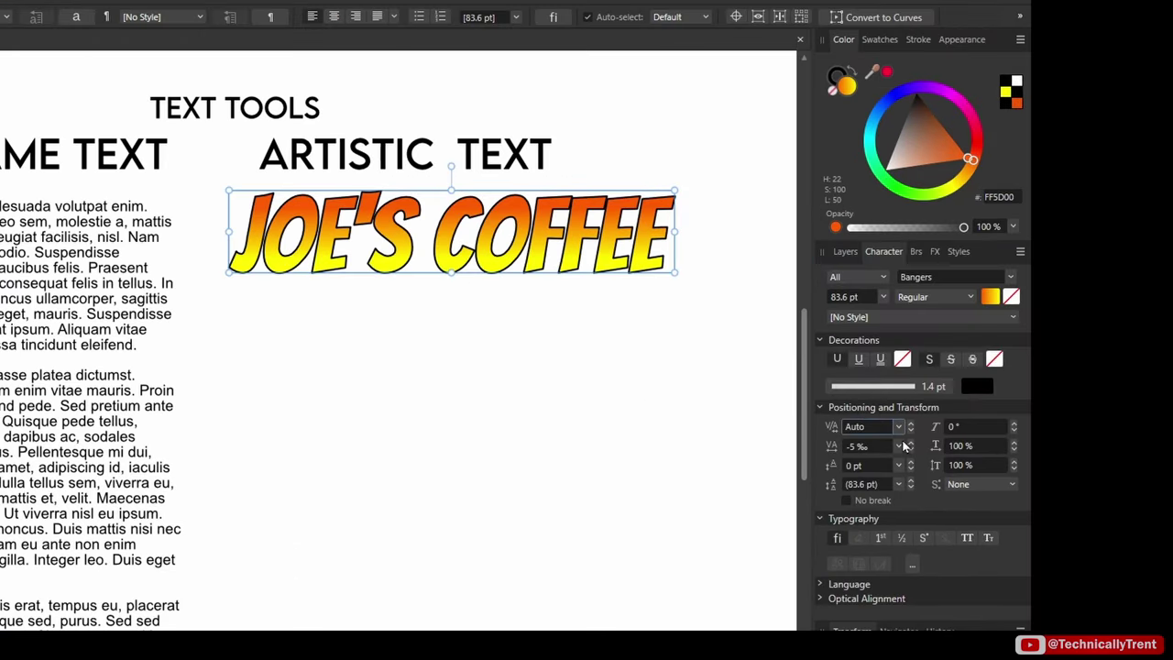
pyautogui.moveTo(831, 447); pyautogui.dragTo(838, 470)
# Try to insert a line break before "Coffee" in the "Joe's Coffee" text.
pyautogui.doubleClick(463, 233)
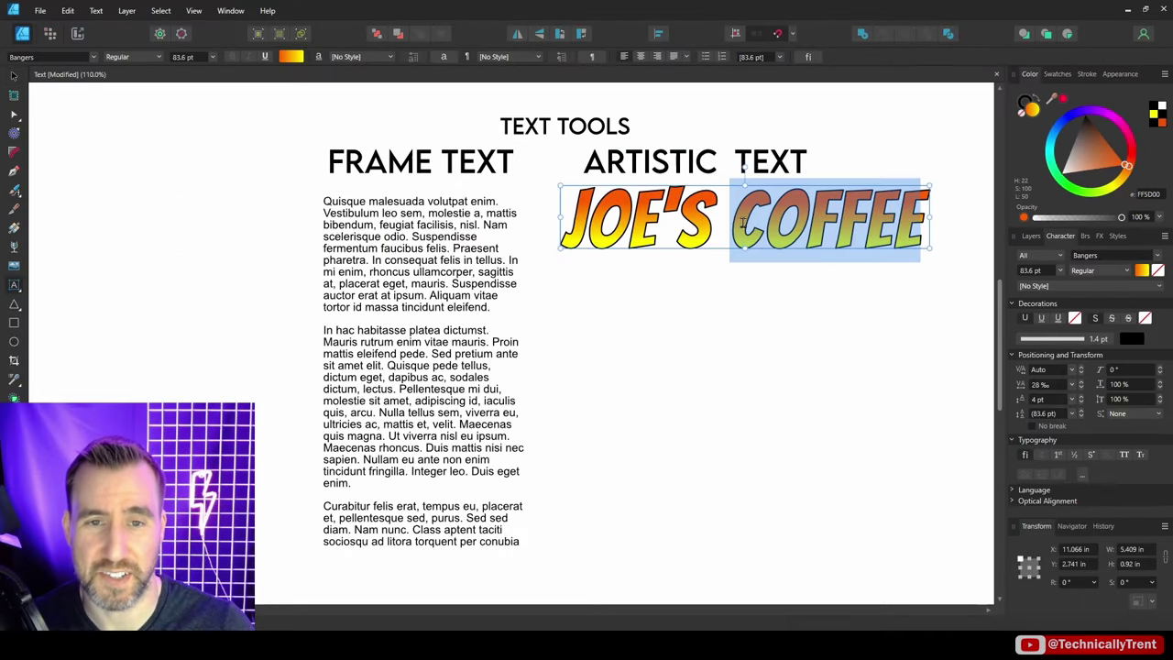
pyautogui.click(738, 222)
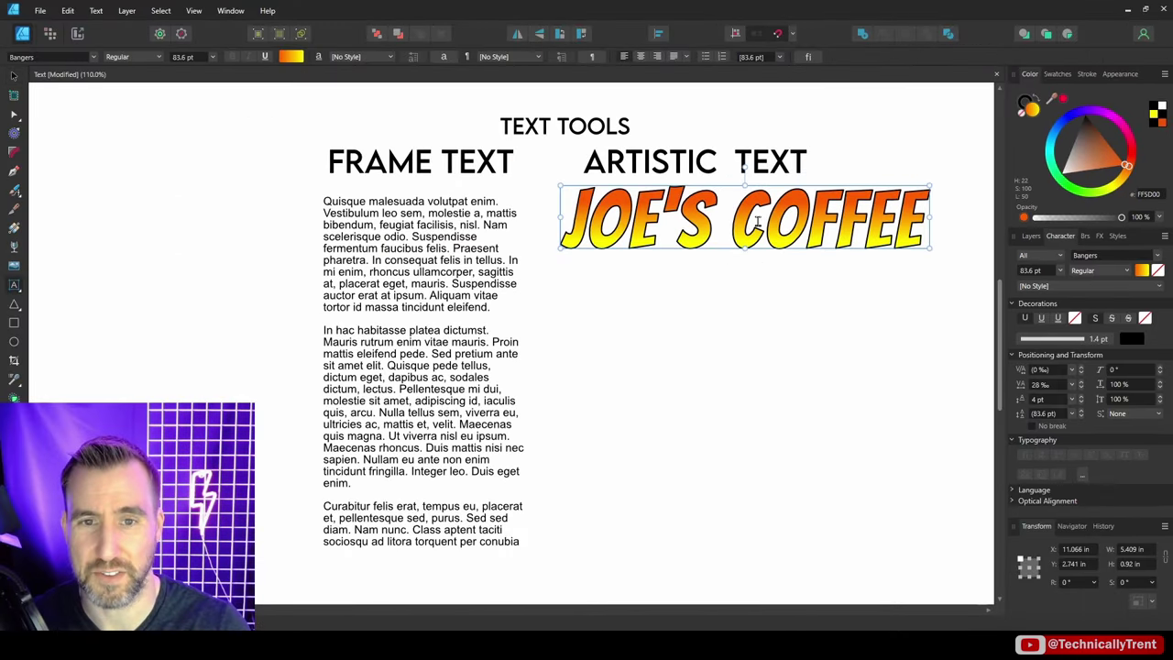
pyautogui.press('Return')
pyautogui.press('Escape')
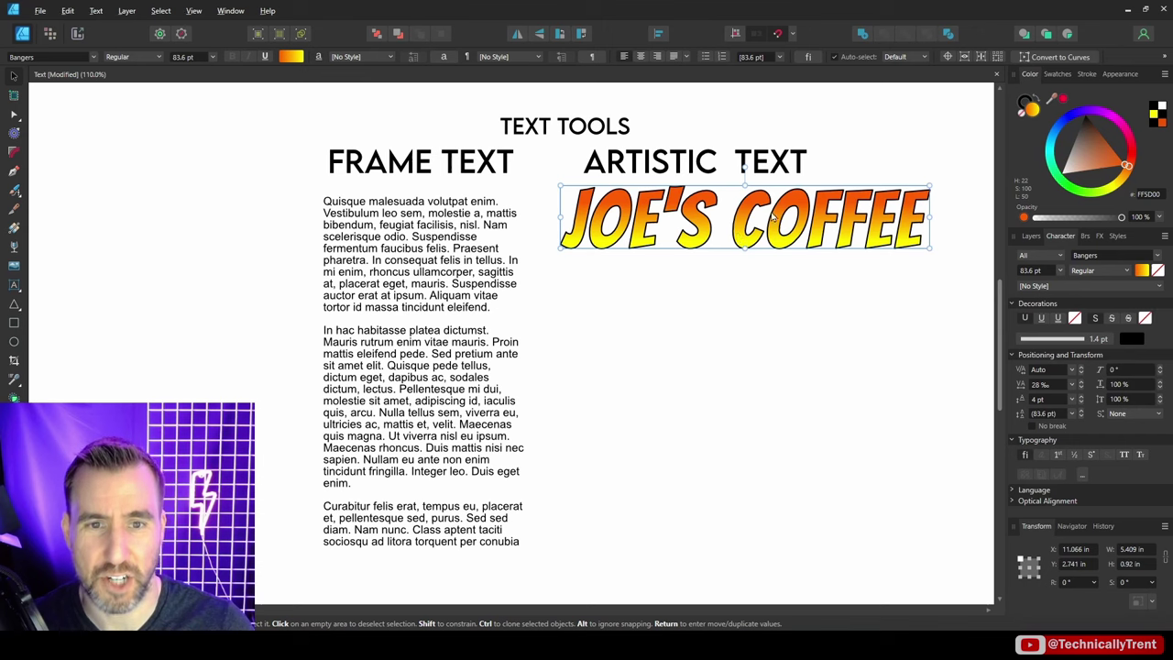
# Duplicate the "Joe's Coffee" text and nudge the copy straight down below the original.
pyautogui.hotkey('ctrl', 'j')
pyautogui.hotkey('shift', 'Down')
pyautogui.hotkey('shift', 'Down')
pyautogui.hotkey('shift', 'Down')
pyautogui.hotkey('shift', 'Down')
pyautogui.hotkey('shift', 'Down')
pyautogui.hotkey('shift', 'Down')
pyautogui.hotkey('shift', 'Down')
pyautogui.hotkey('shift', 'Down')
pyautogui.hotkey('shift', 'Down')
pyautogui.hotkey('shift', 'Down')
pyautogui.hotkey('shift', 'Down')
# Remove "Coffee" from the upper text and "Joe's" from the lower copy, leaving one word in each.
pyautogui.doubleClick(730, 220)
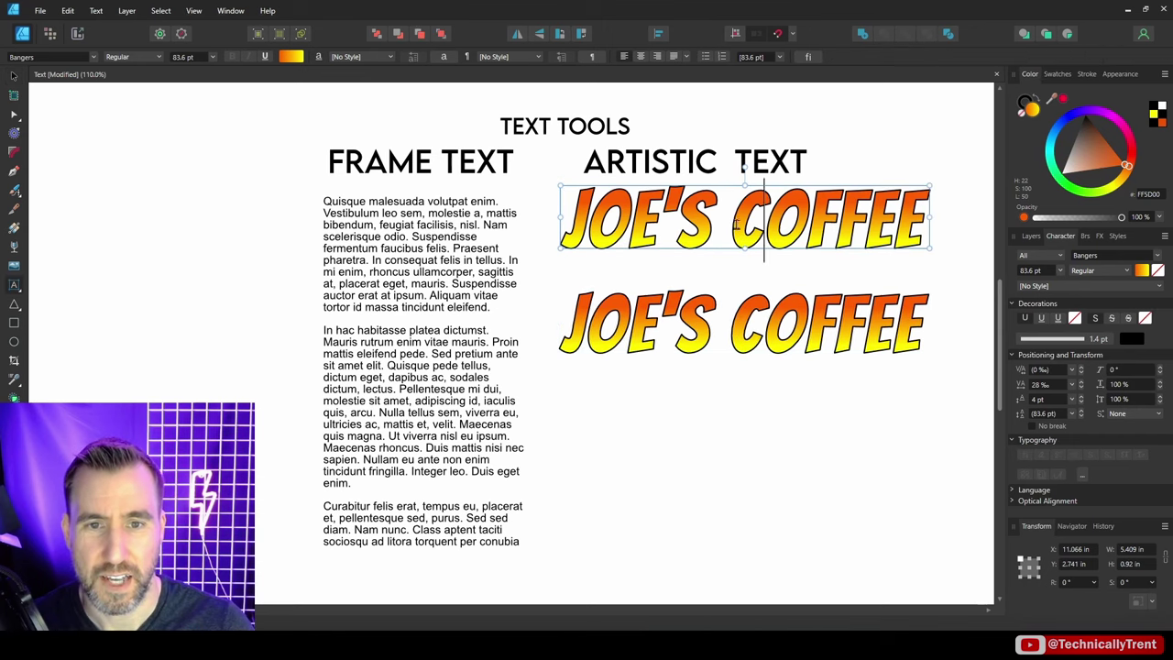
pyautogui.moveTo(731, 220); pyautogui.dragTo(921, 217)
pyautogui.press('BackSpace')
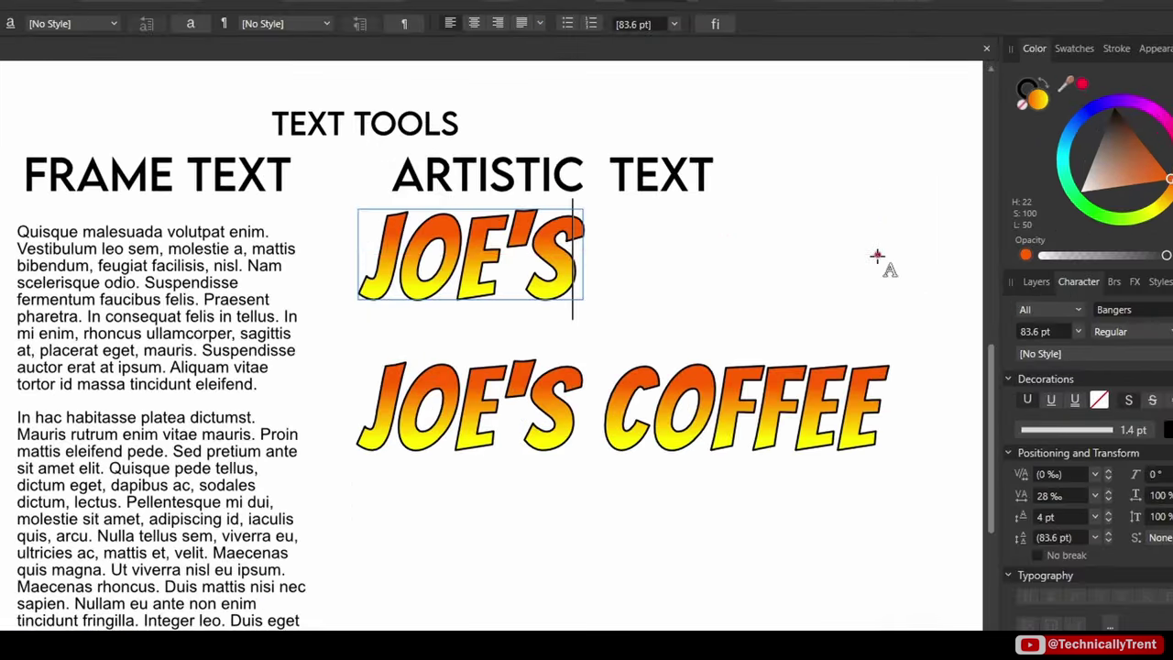
pyautogui.click(729, 321)
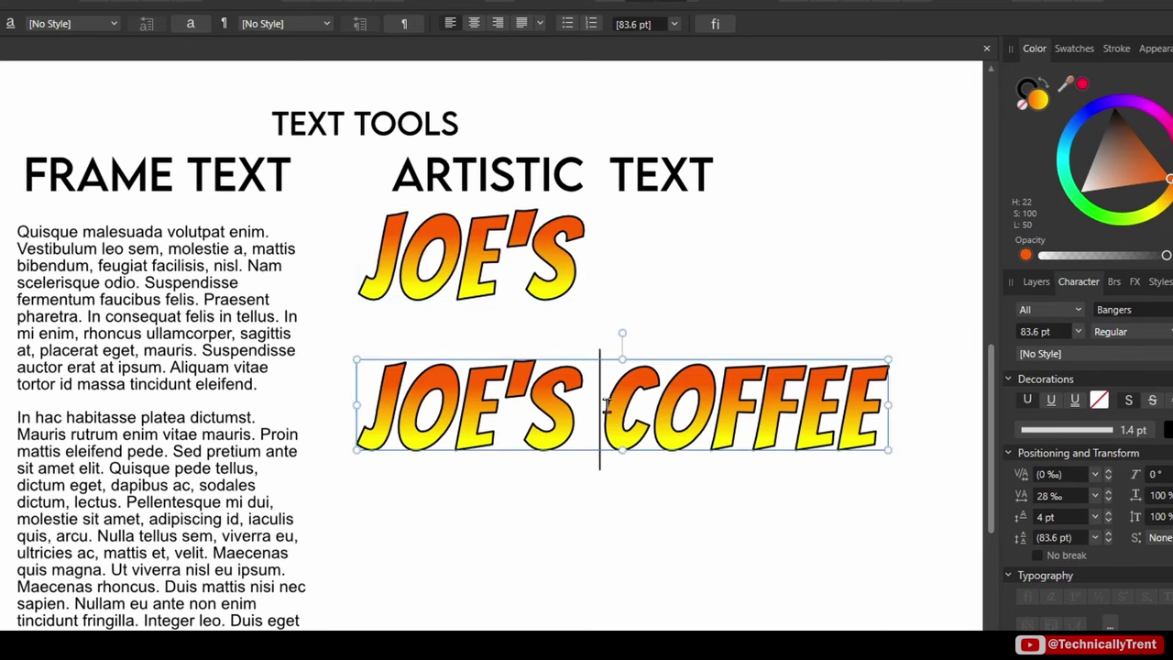
pyautogui.moveTo(603, 407); pyautogui.dragTo(328, 406)
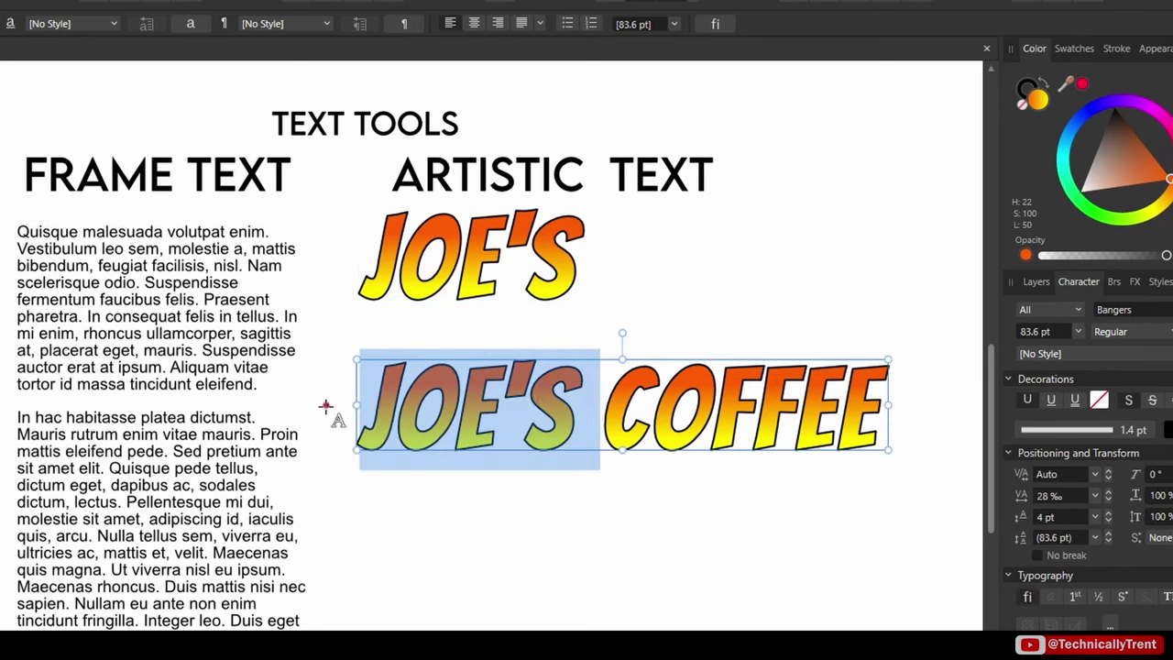
pyautogui.press('BackSpace')
pyautogui.press('Escape')
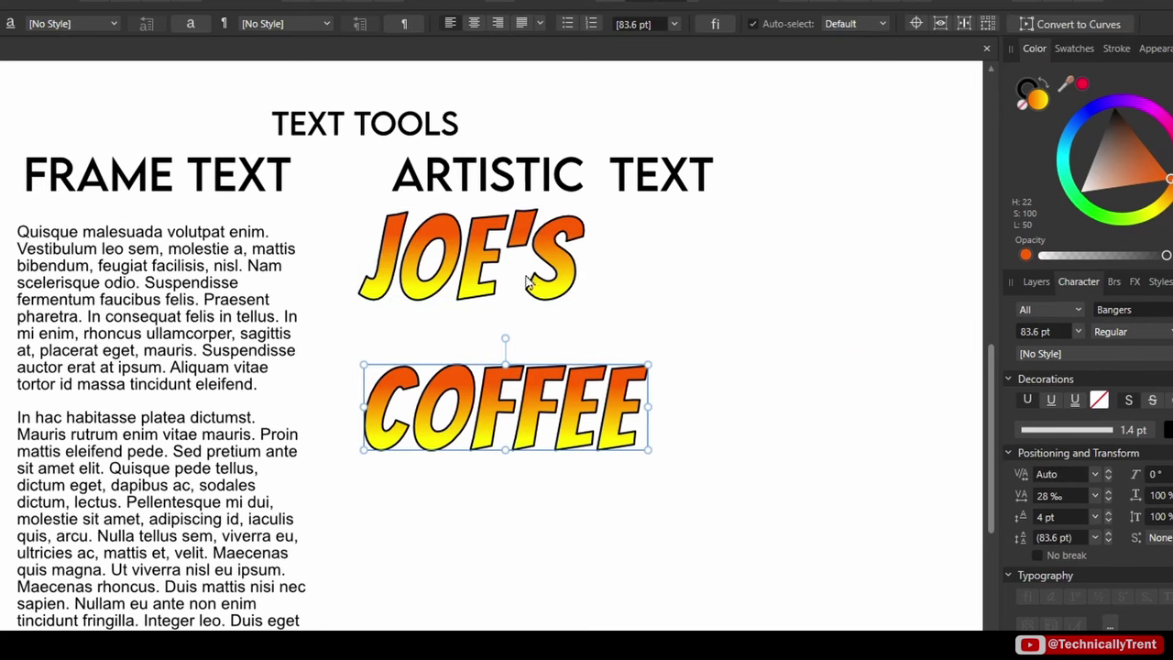
# Stack the two words closely, with "Joe's" roughly centred above "Coffee" under the "Artistic Text" heading.
pyautogui.moveTo(502, 266); pyautogui.dragTo(550, 266)
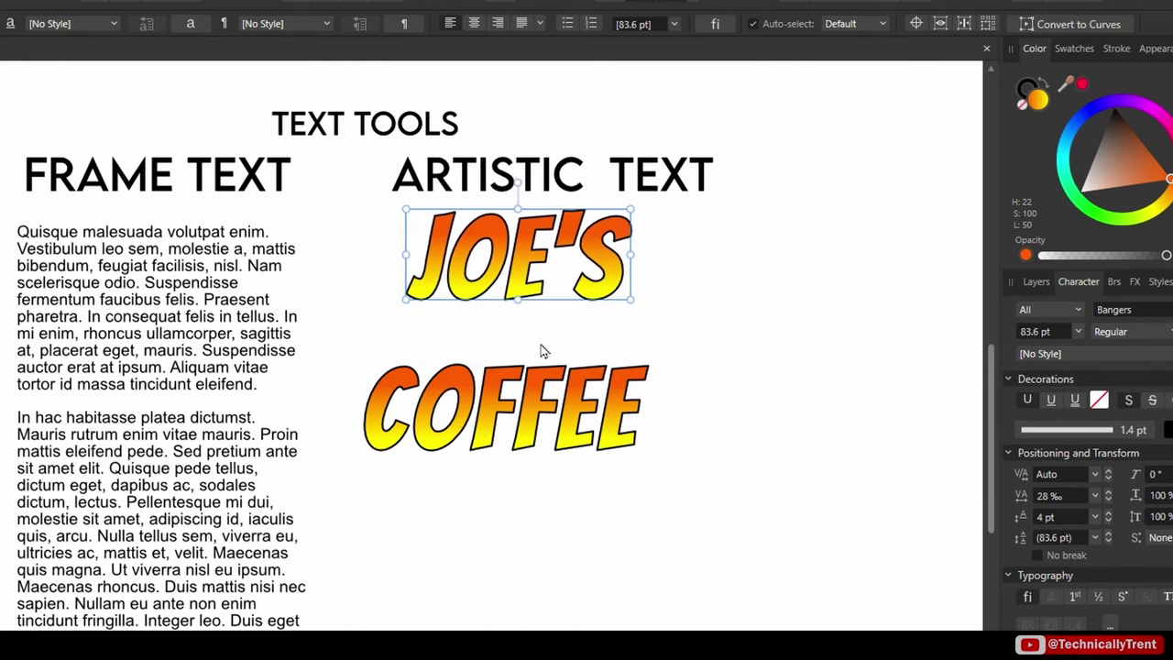
pyautogui.moveTo(550, 413); pyautogui.dragTo(556, 361)
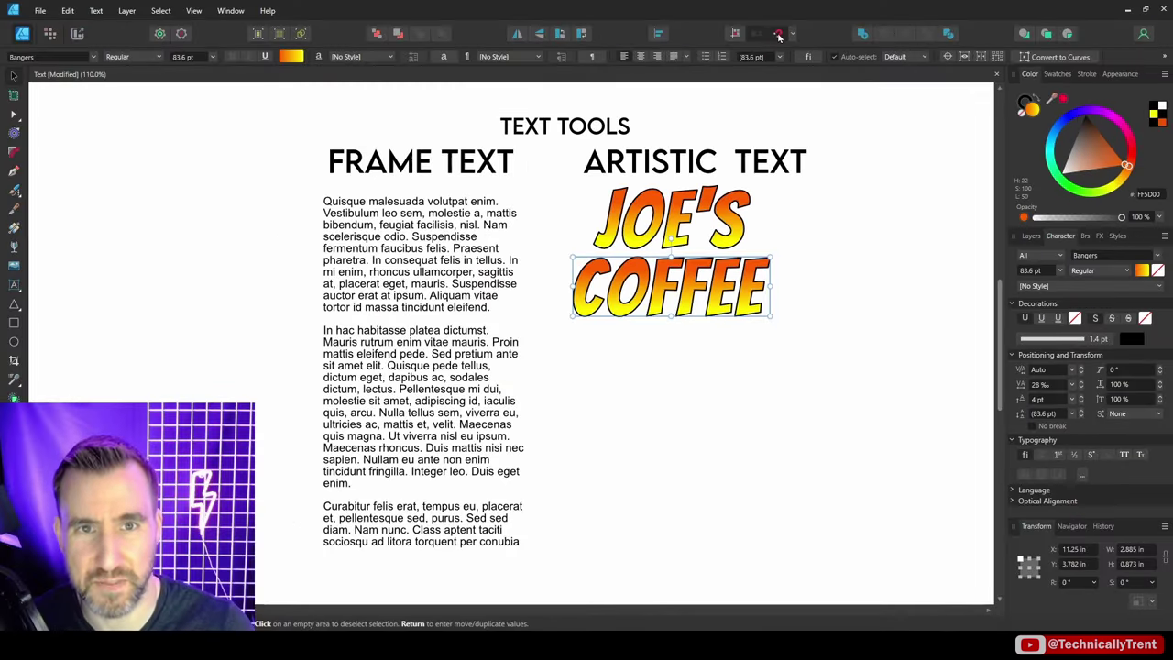
pyautogui.moveTo(678, 213); pyautogui.dragTo(682, 216)
pyautogui.moveTo(1104, 371); pyautogui.dragTo(1074, 401)
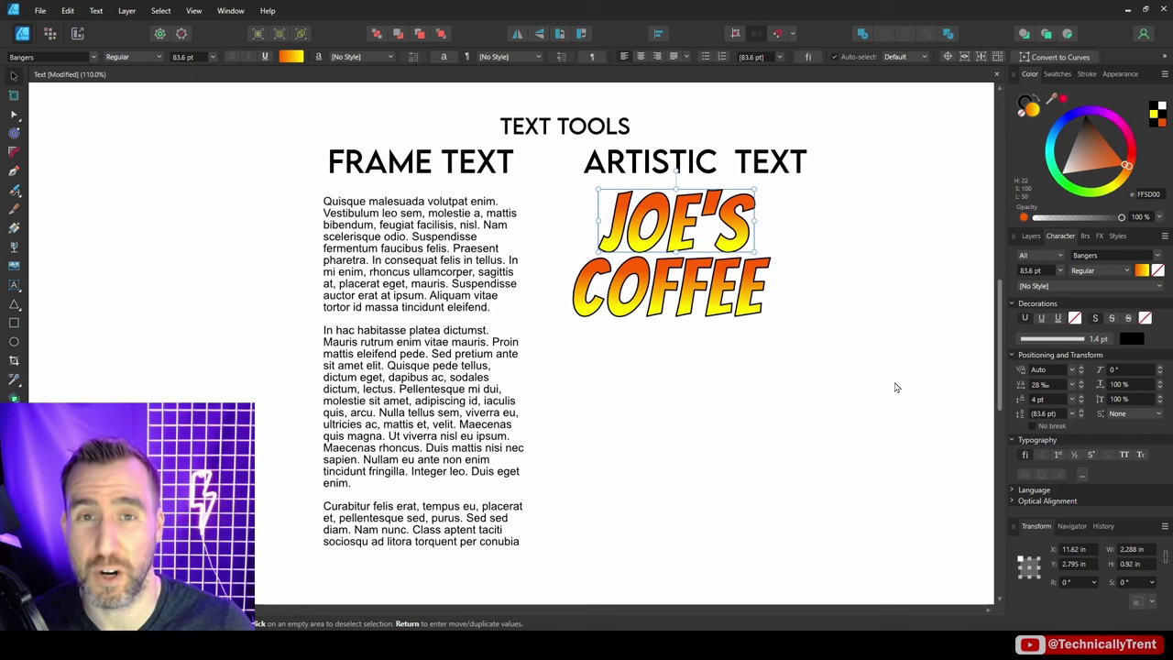
pyautogui.click(230, 10)
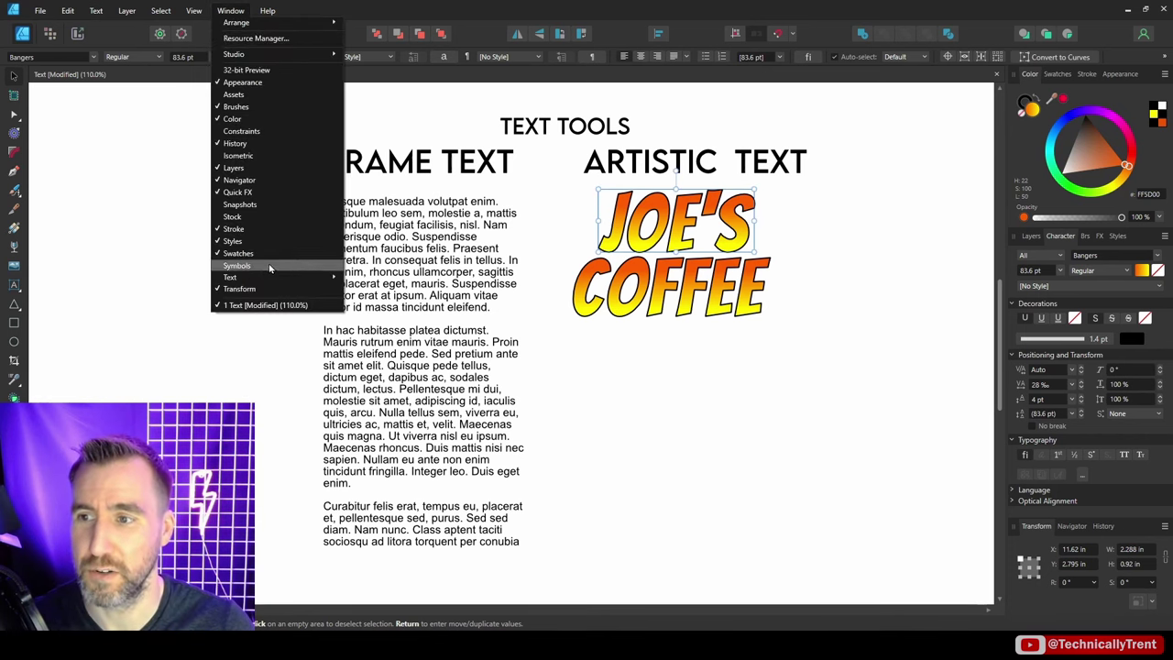
pyautogui.moveTo(272, 279)
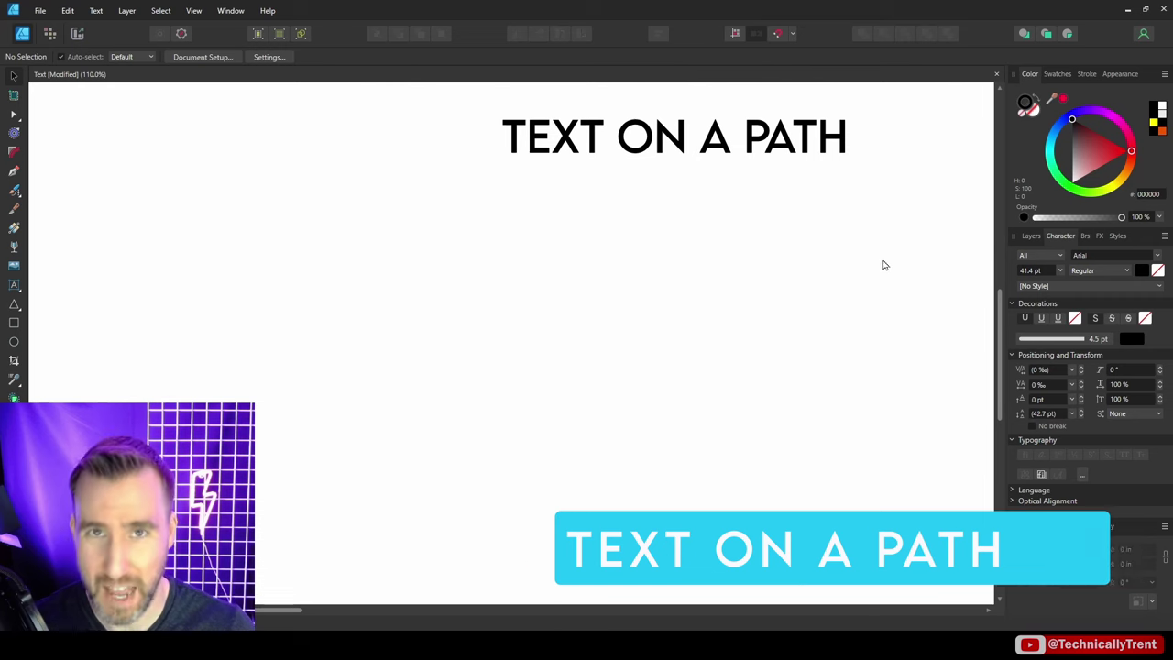
# Draw a circle about 4.37 in across below the "Text on a Path" heading and start path text on its outline.
pyautogui.click(13, 341)
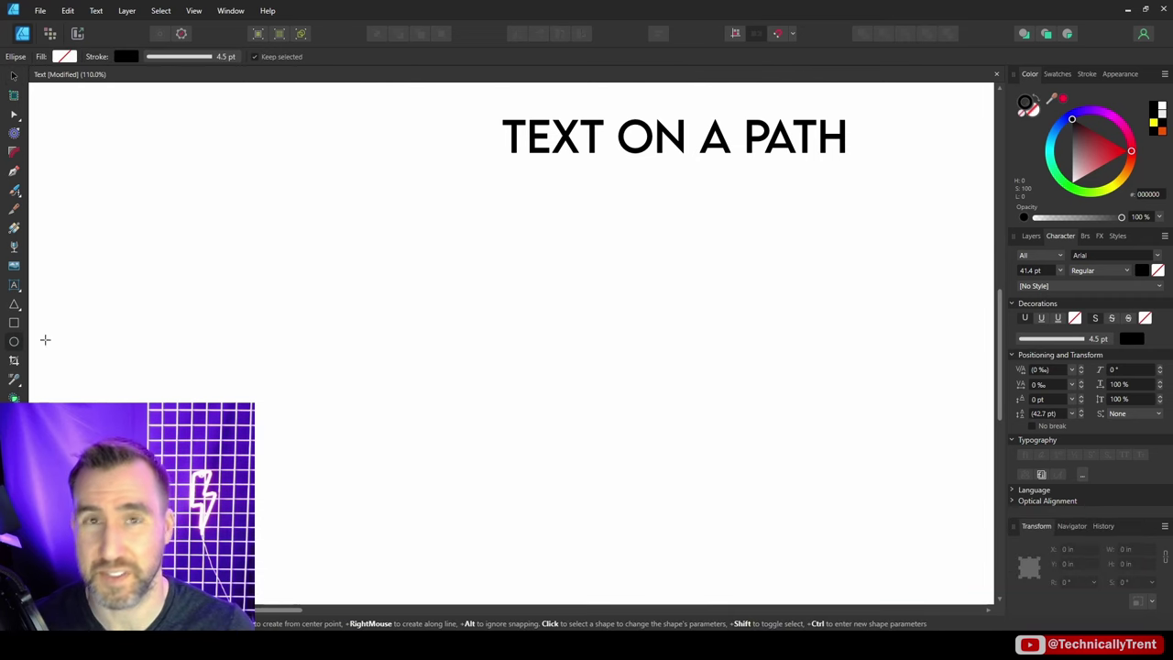
pyautogui.moveTo(592, 256); pyautogui.dragTo(827, 510)
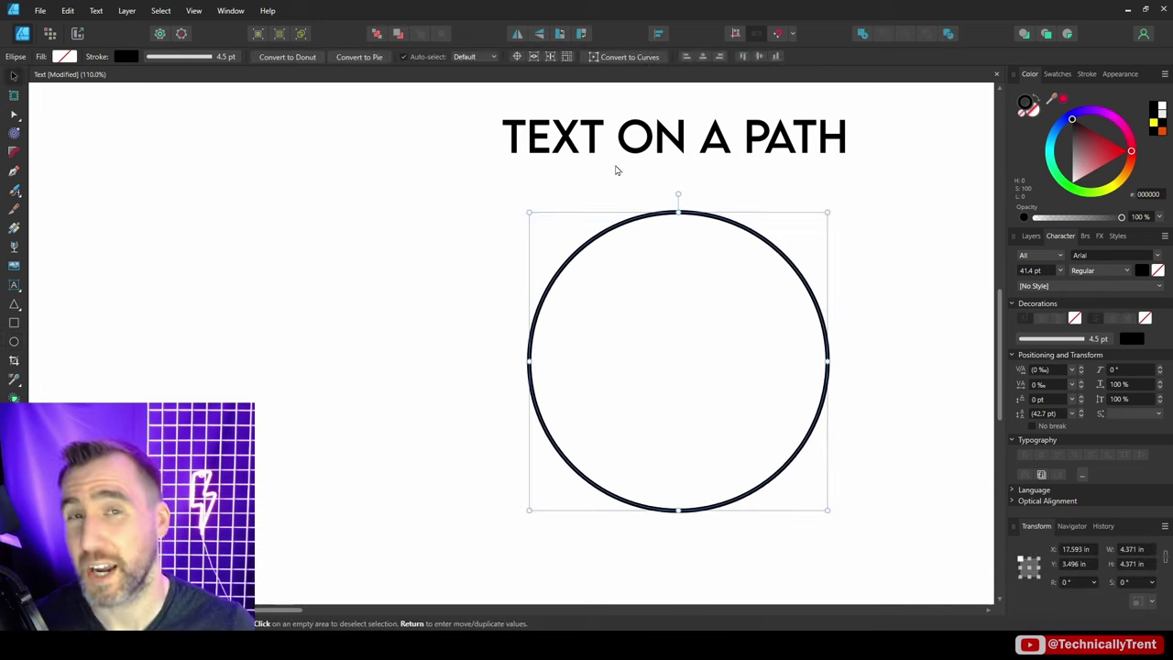
pyautogui.click(15, 286)
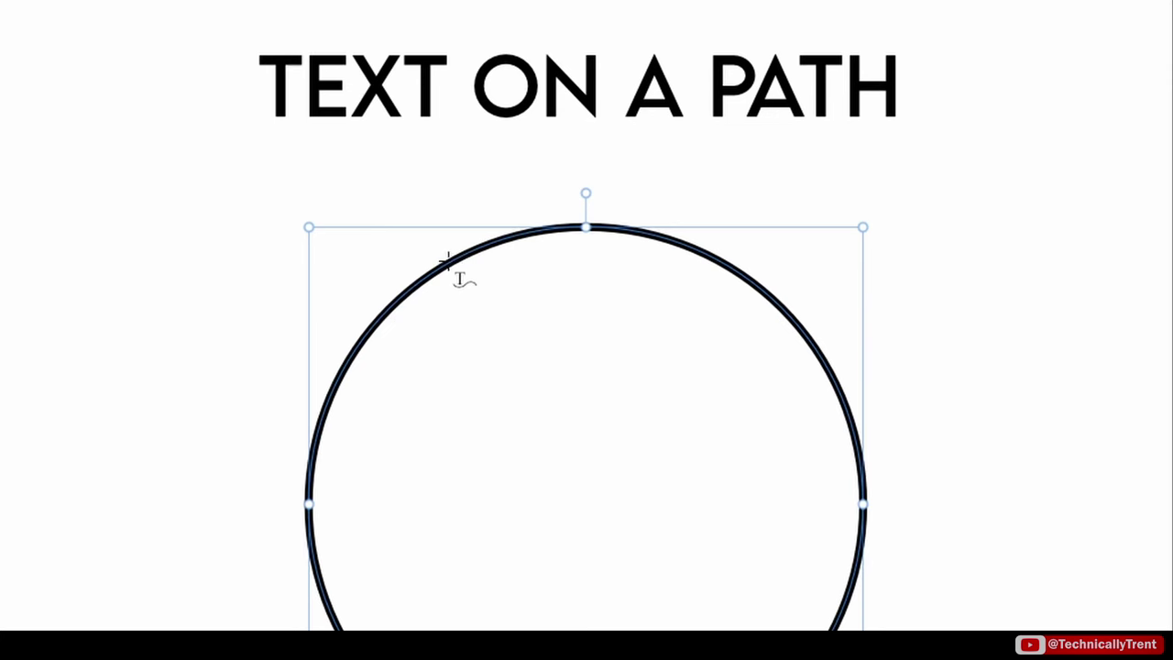
pyautogui.moveTo(448, 259); pyautogui.dragTo(518, 322)
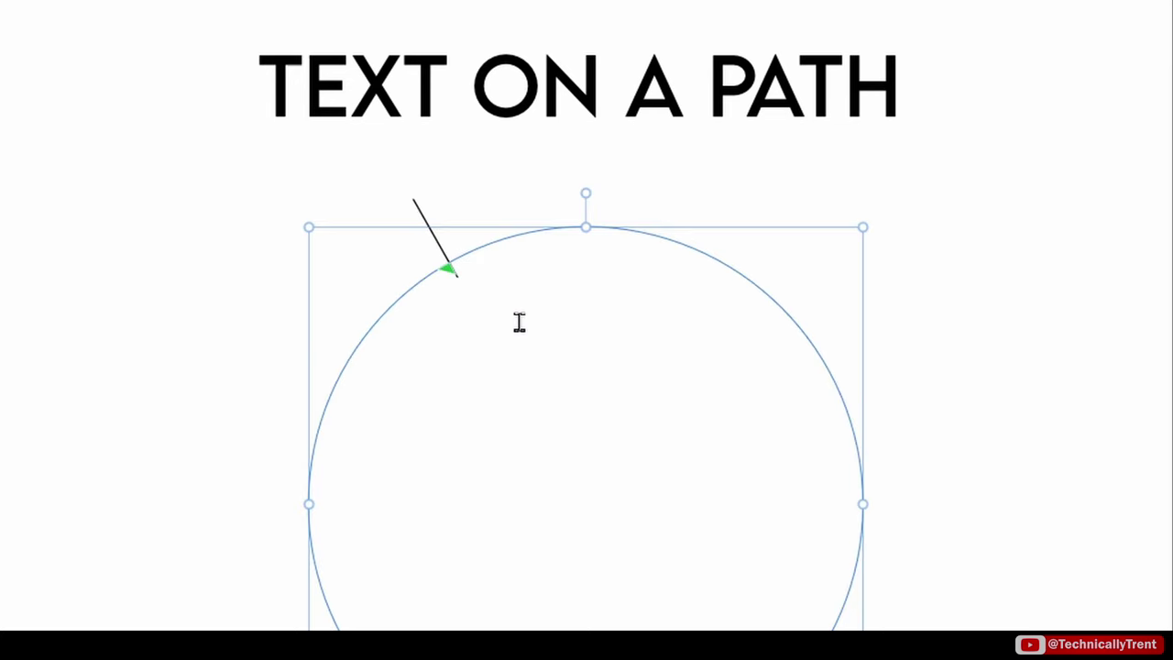
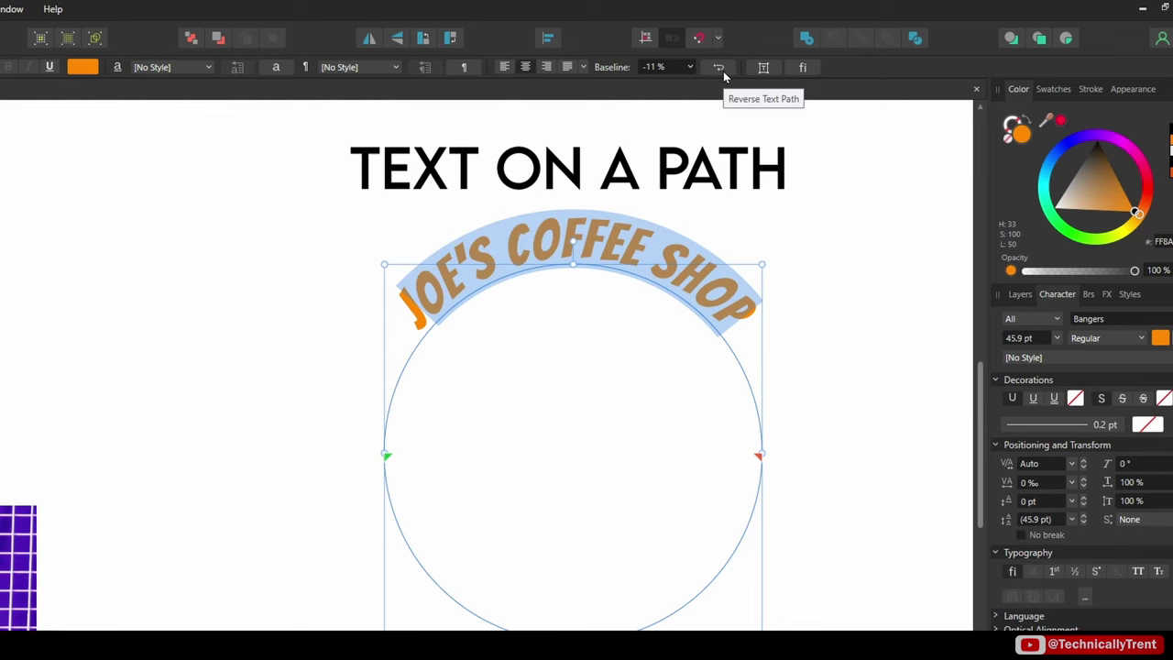
# Reverse the "Joe's Coffee Shop" path text and reposition its start and end points so it curves along the inside bottom of the circle.
pyautogui.click(721, 68)
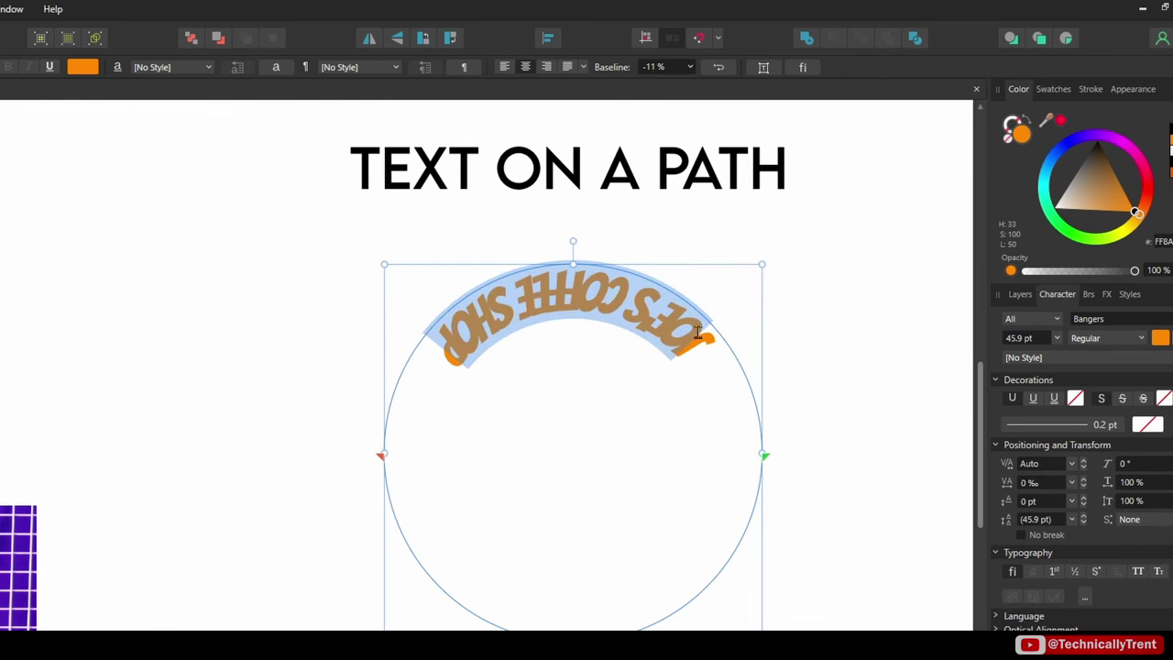
pyautogui.moveTo(766, 457); pyautogui.dragTo(543, 264)
pyautogui.moveTo(382, 457); pyautogui.dragTo(767, 419)
pyautogui.click(400, 398)
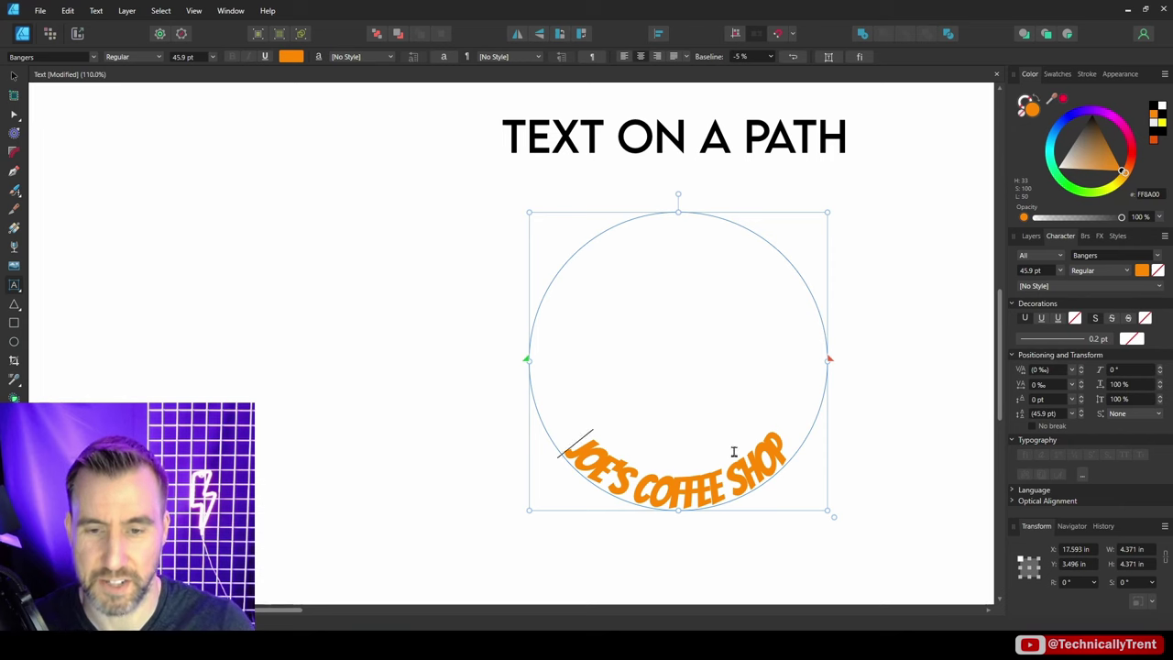
# Delete the circular "Joe's Coffee Shop" path text.
pyautogui.press('Escape')
pyautogui.press('Delete')
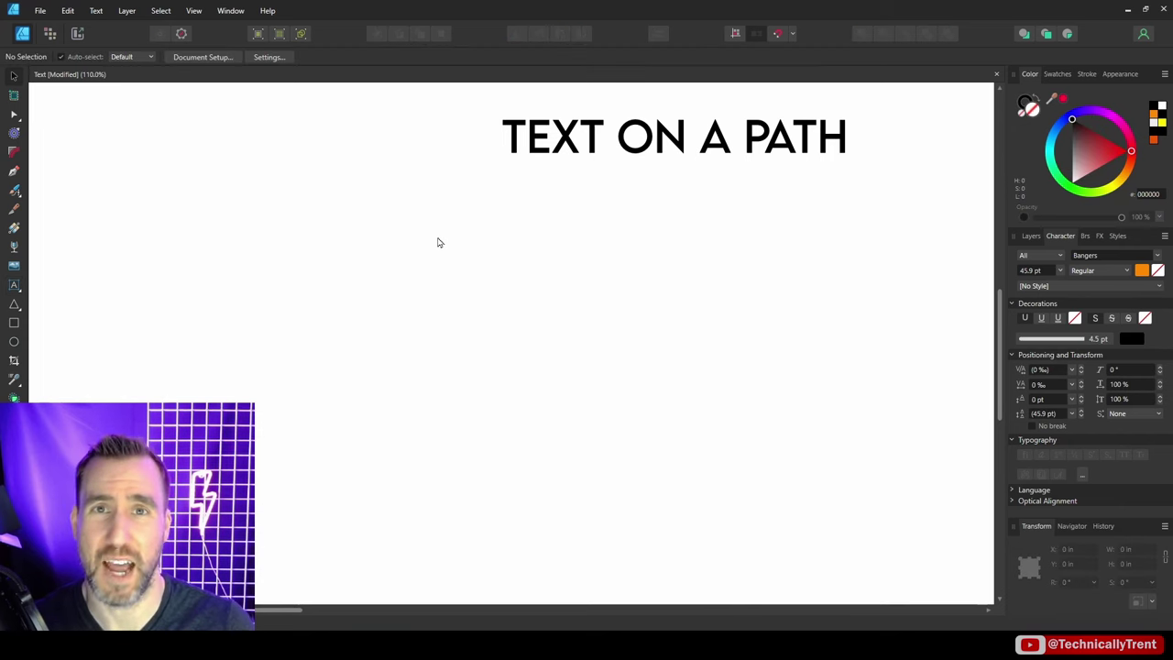
# Paint a black wavy brush stroke, 32.2 px wide, across the page below the "Text on a Path" heading.
pyautogui.click(16, 190)
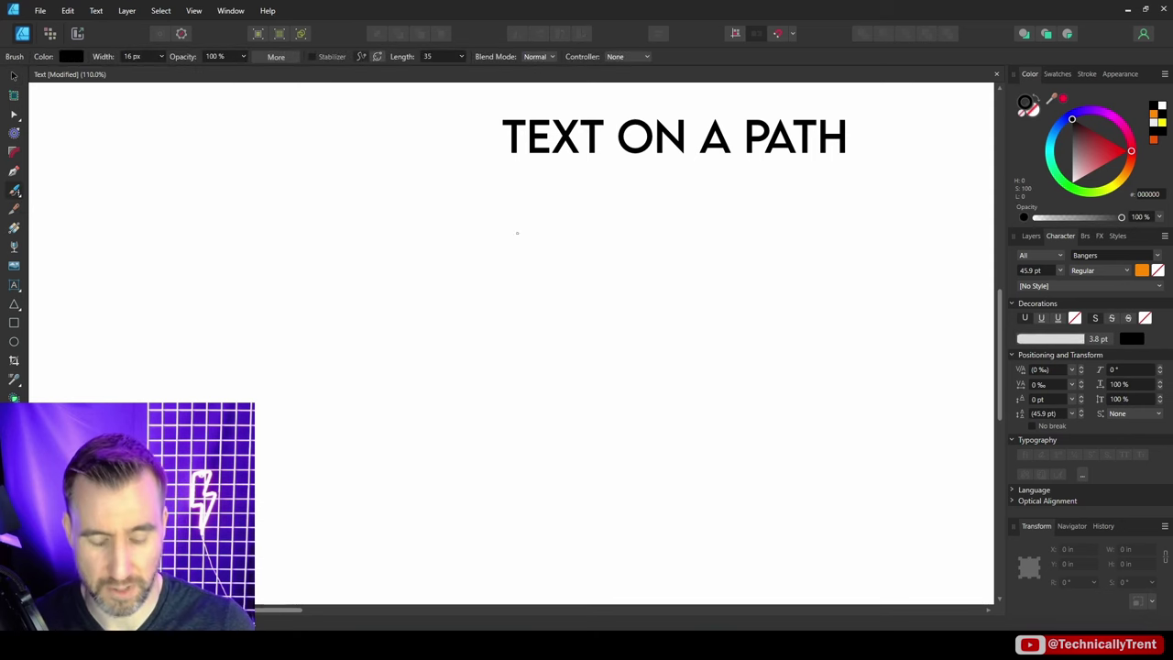
pyautogui.press(']')
pyautogui.press(']')
pyautogui.moveTo(366, 318)
pyautogui.mouseDown()
pyautogui.moveTo(425, 256)
pyautogui.moveTo(521, 266)
pyautogui.moveTo(613, 338)
pyautogui.moveTo(812, 238)
pyautogui.moveTo(877, 255)
pyautogui.mouseUp()
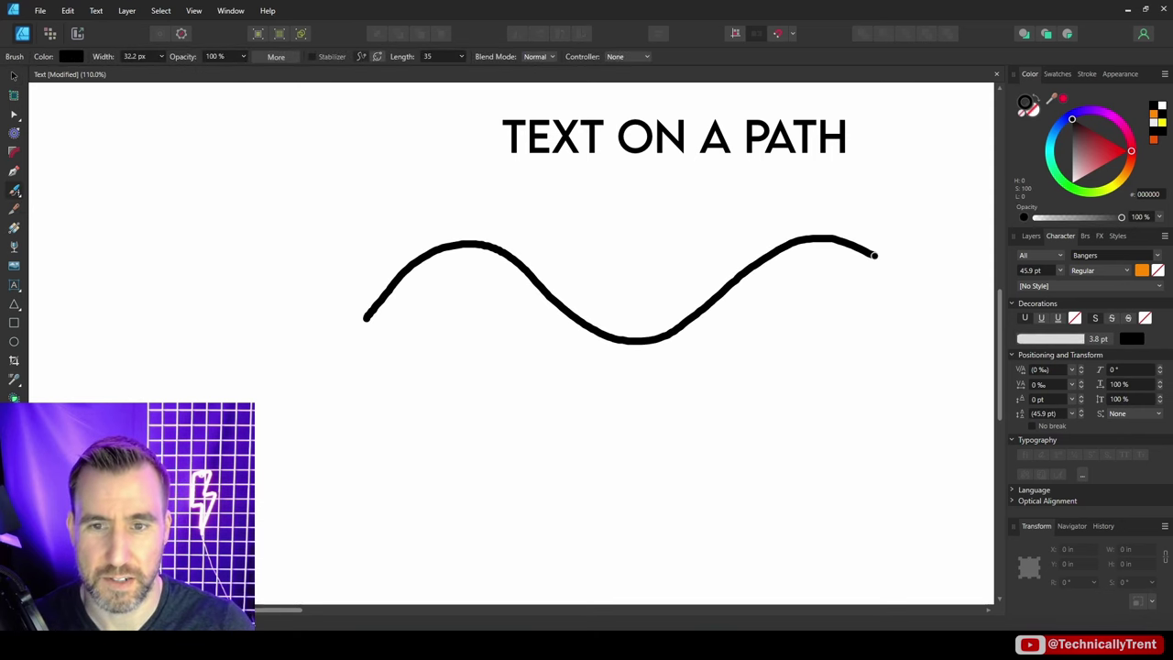
# Turn the wavy brush stroke into a text path and add the text "MY TEXT GOES HERE" along it.
pyautogui.click(13, 286)
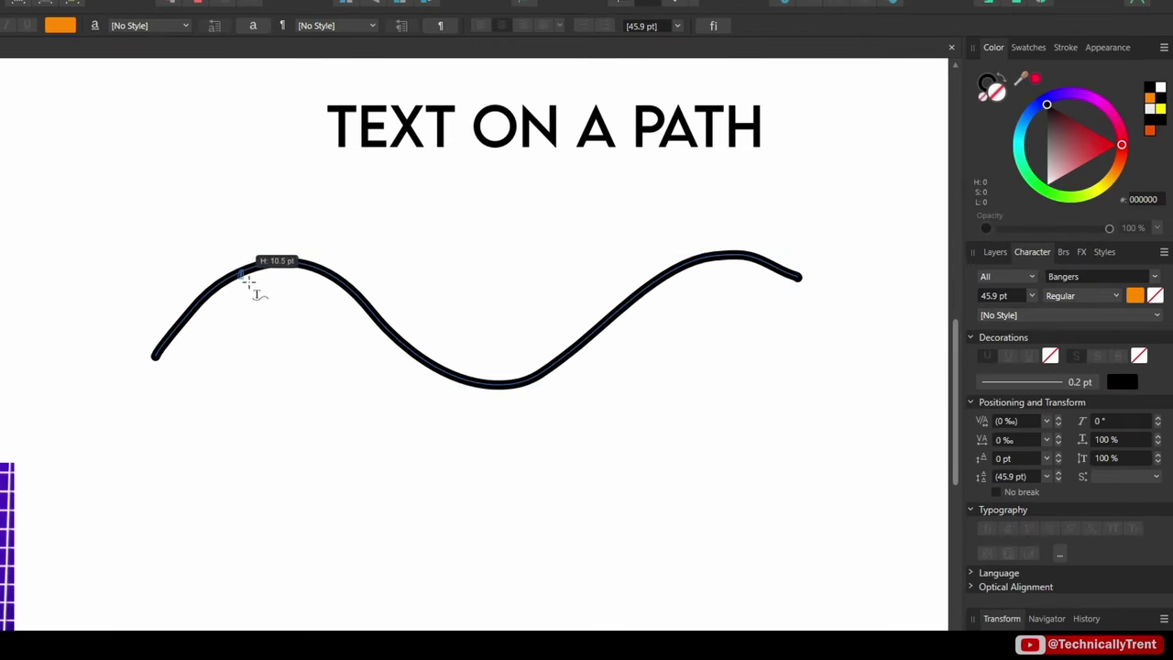
pyautogui.click(241, 275)
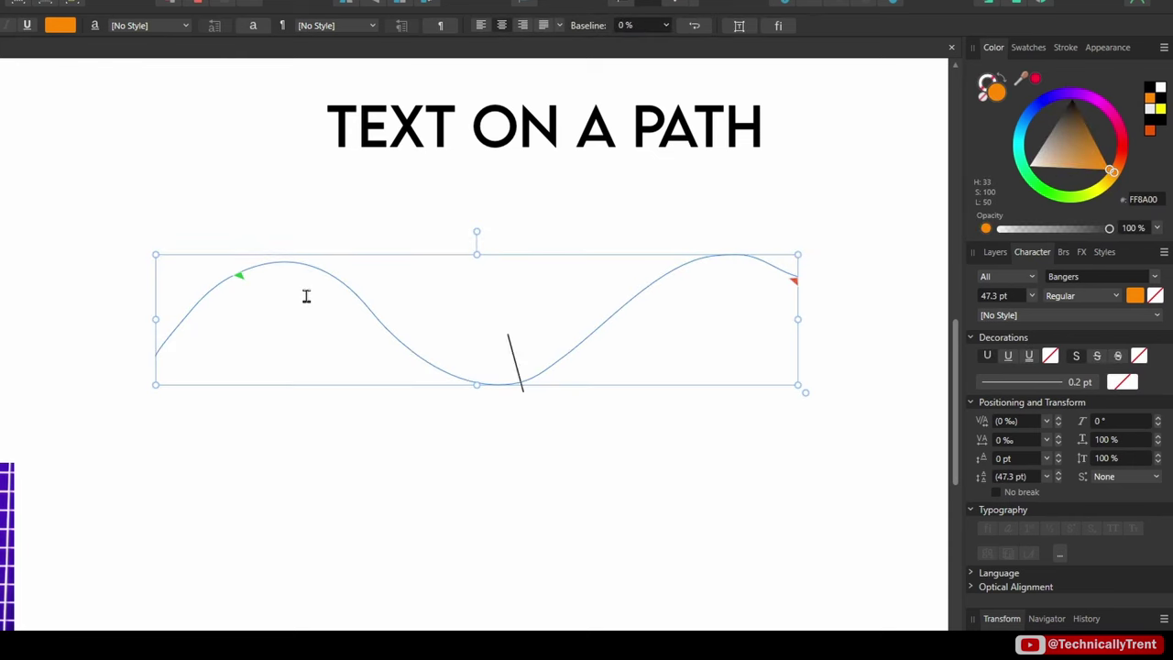
pyautogui.write('MY TEXT GOES HERE')
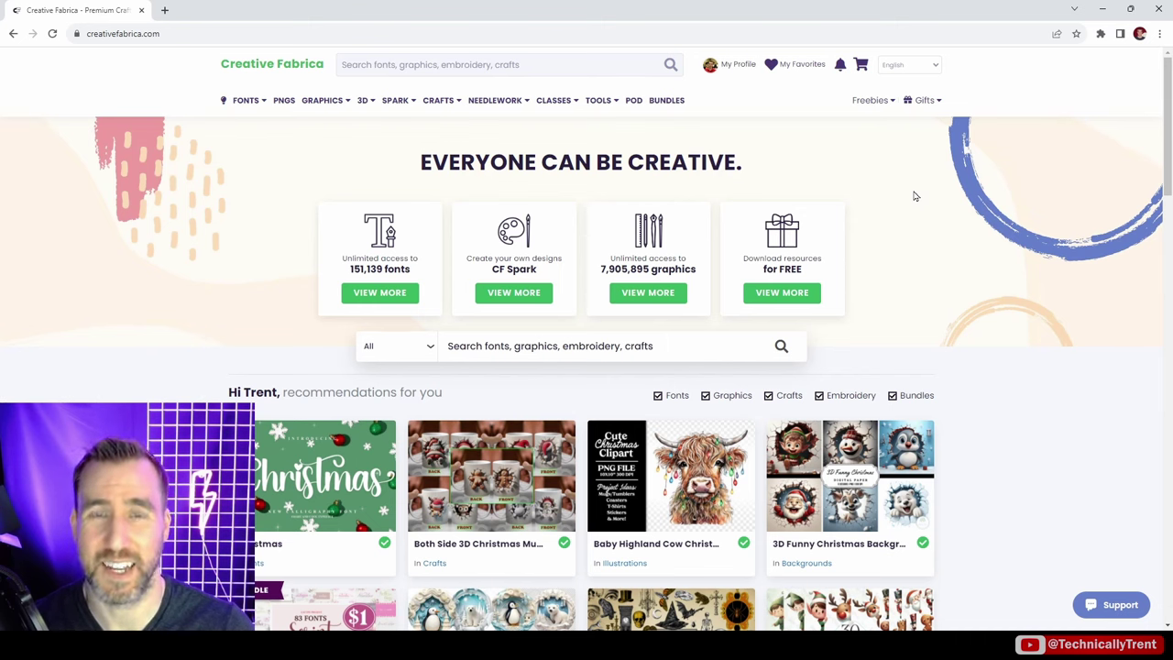
# In the browser, find the Candy Cane Comic font among Creative Fabrica's Christmas fonts and download its zip file to Downloads.
pyautogui.click(246, 101)
pyautogui.scroll(-3, 207, 172)
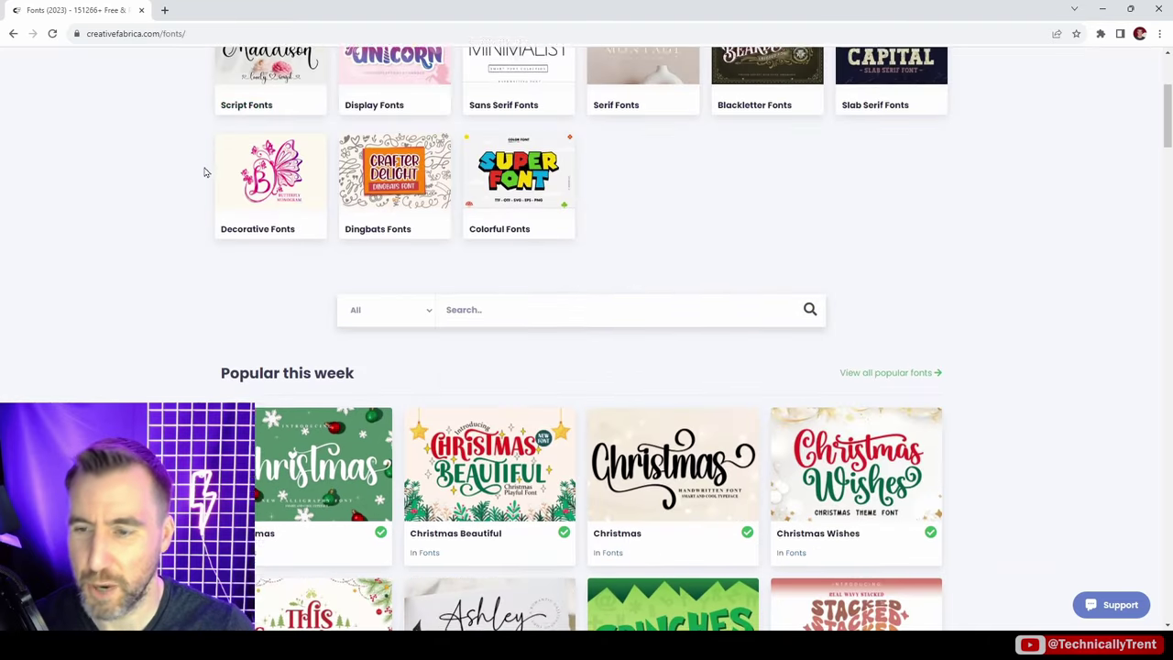
pyautogui.scroll(-1, 207, 173)
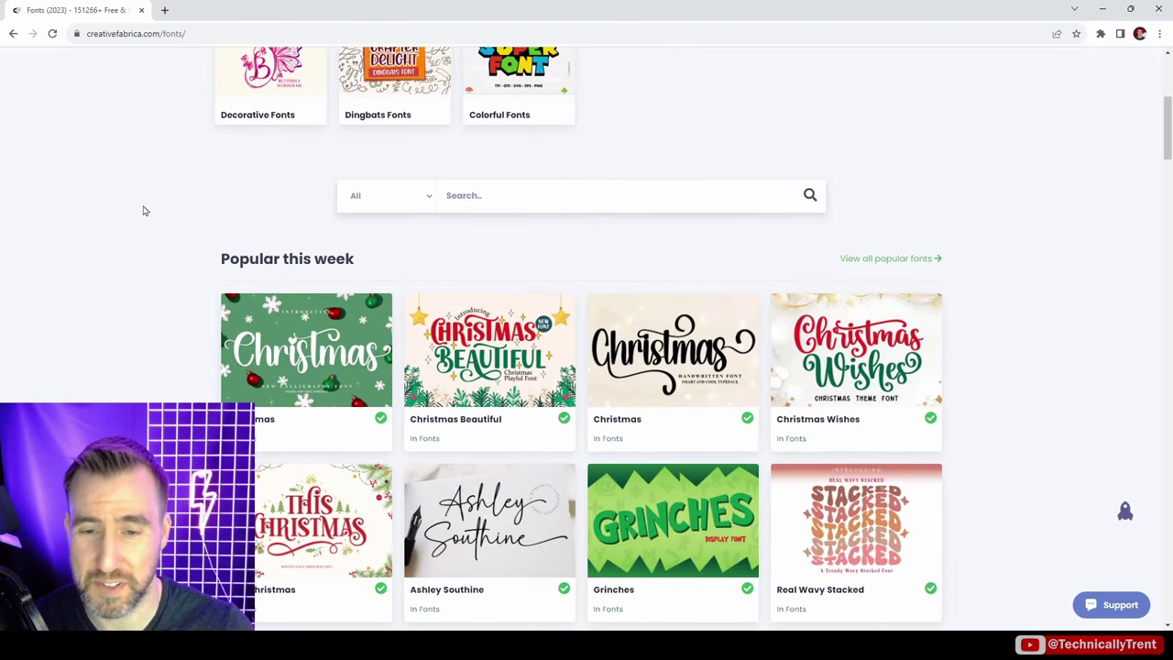
pyautogui.scroll(-2, 144, 213)
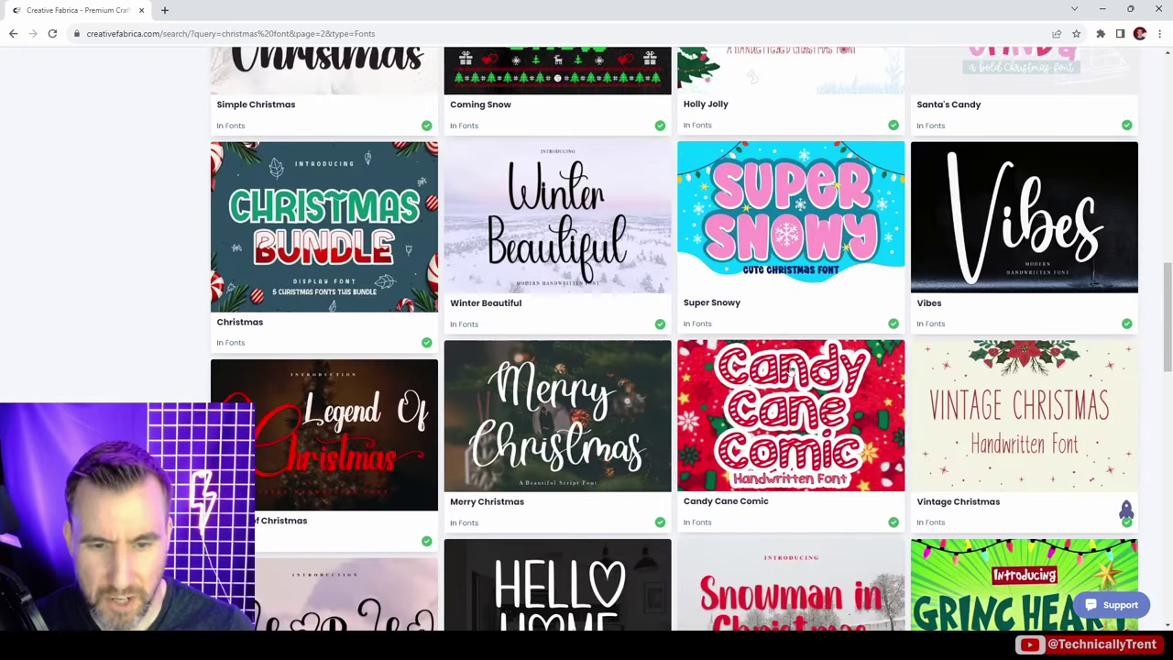
pyautogui.click(802, 422)
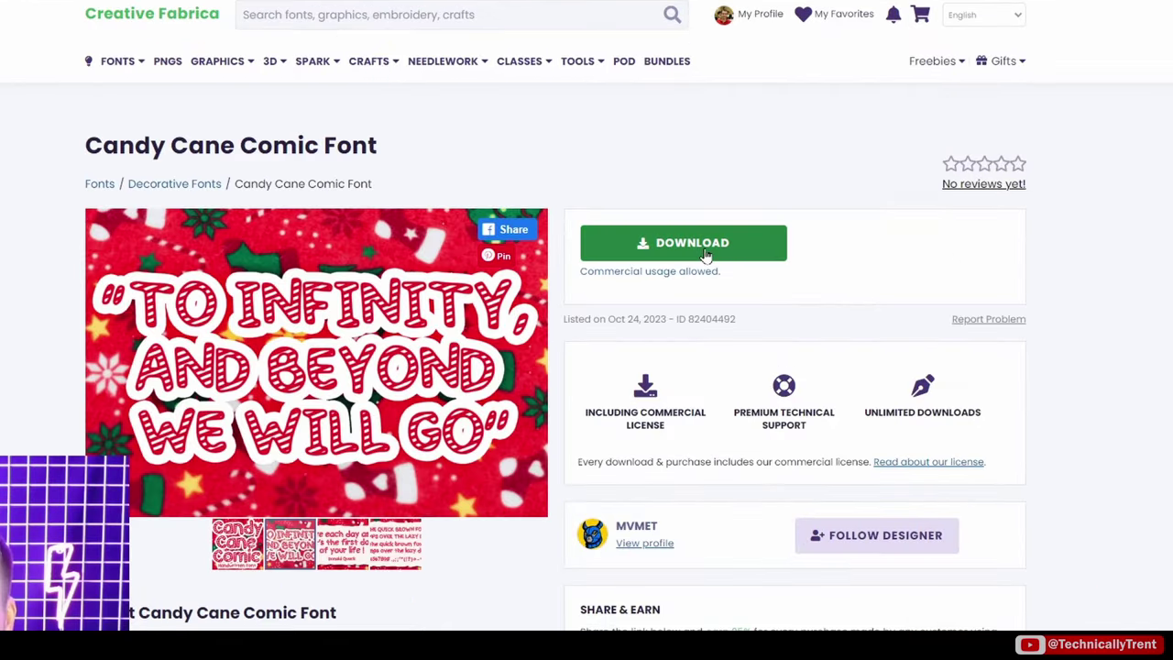
pyautogui.click(716, 254)
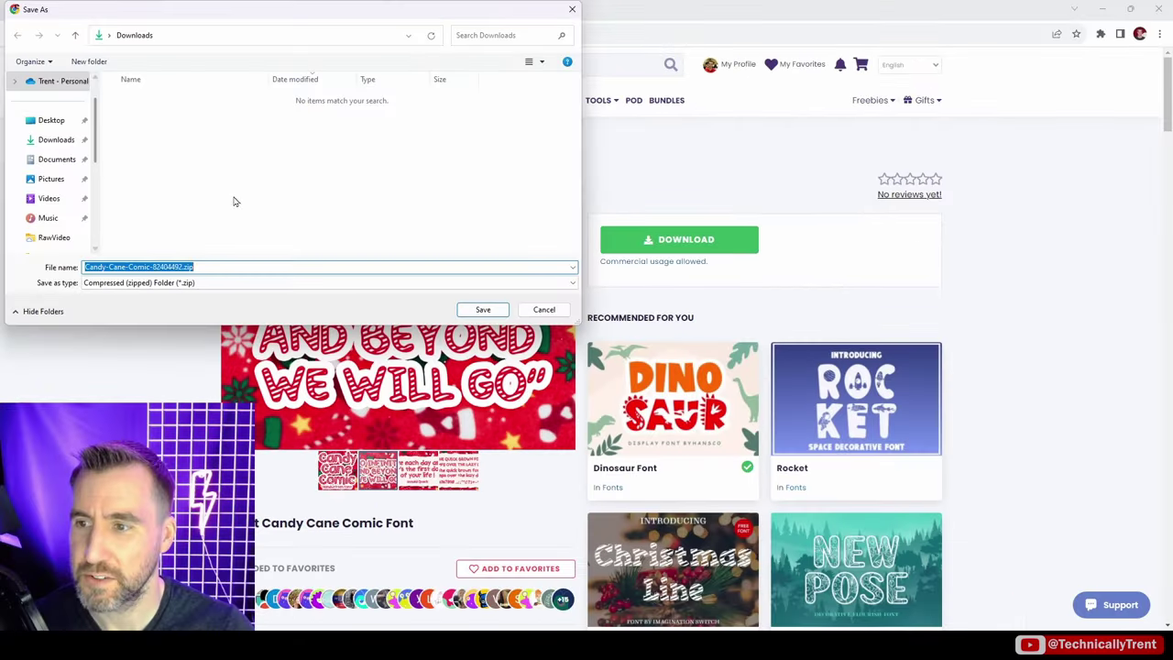
pyautogui.click(483, 309)
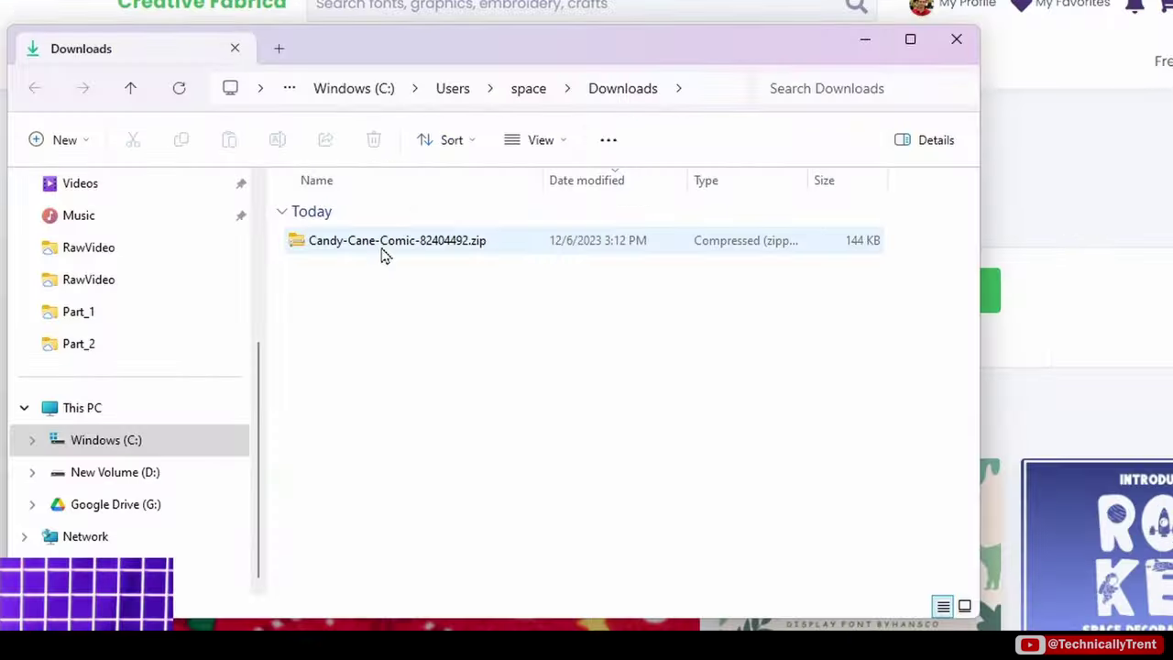
# Extract the downloaded Candy-Cane-Comic-82404492.zip into its own folder.
pyautogui.click(391, 216)
pyautogui.rightClick(383, 253)
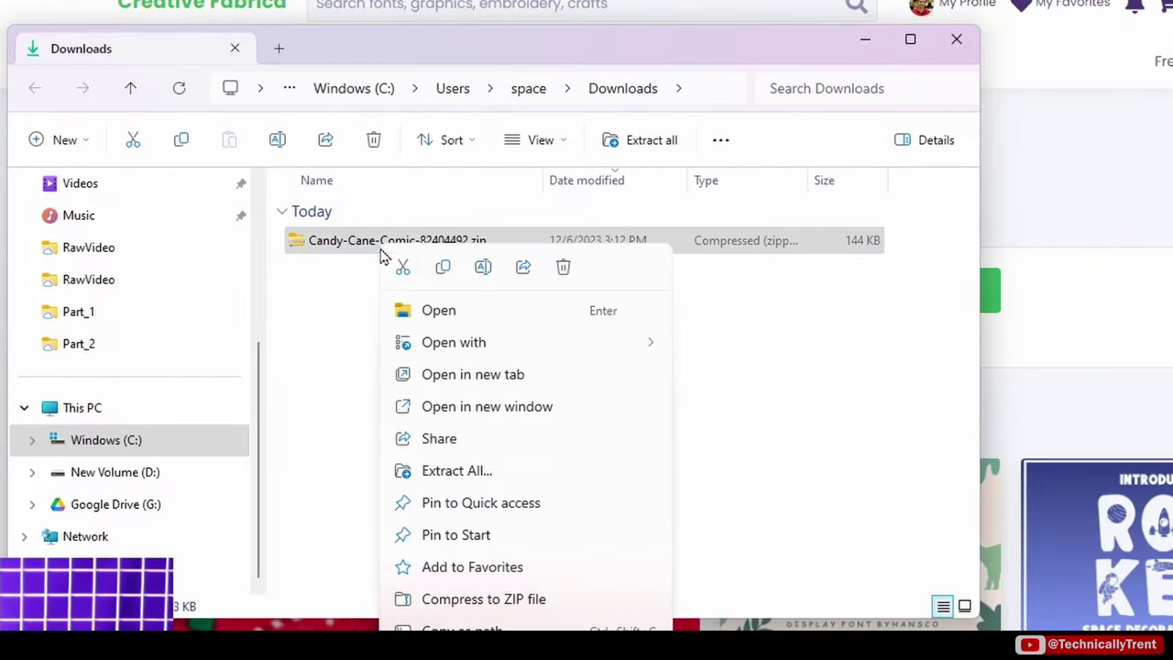
pyautogui.click(472, 471)
pyautogui.click(899, 617)
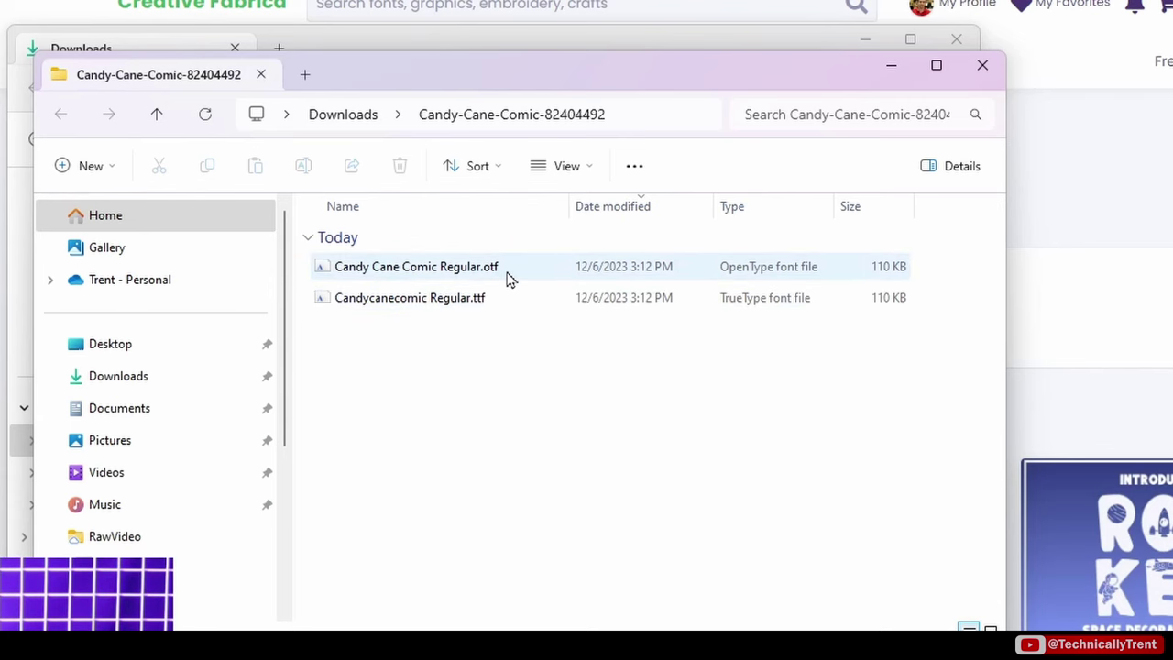
# Install the font from Candy Cane Comic Regular.otf and close the font preview.
pyautogui.doubleClick(449, 268)
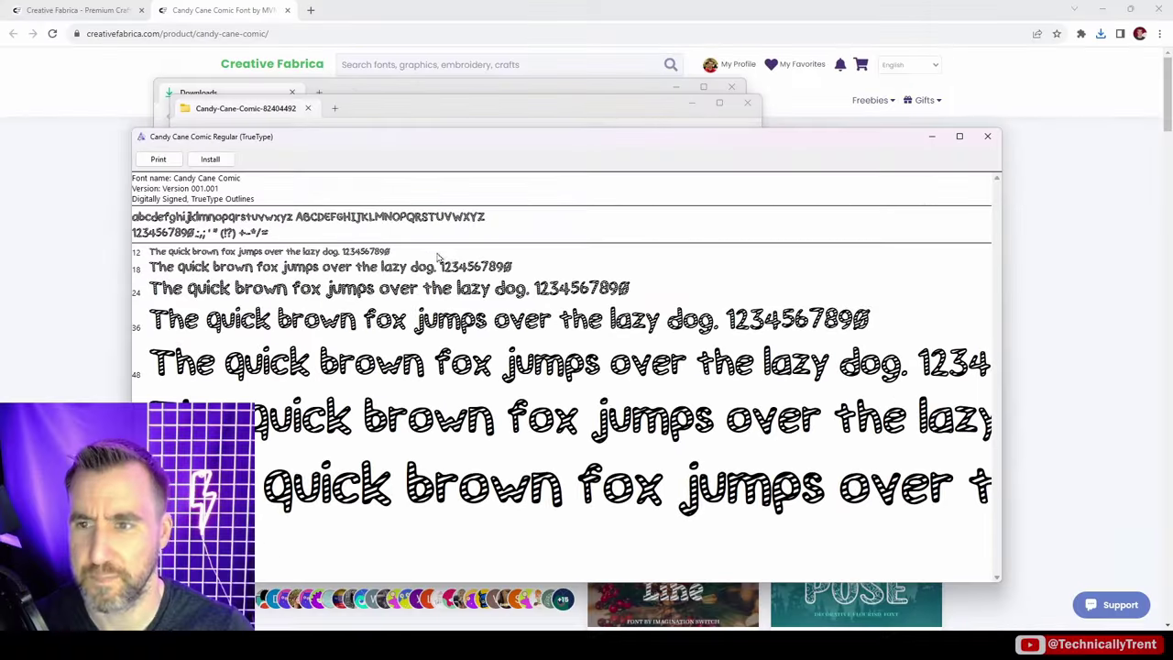
pyautogui.click(211, 160)
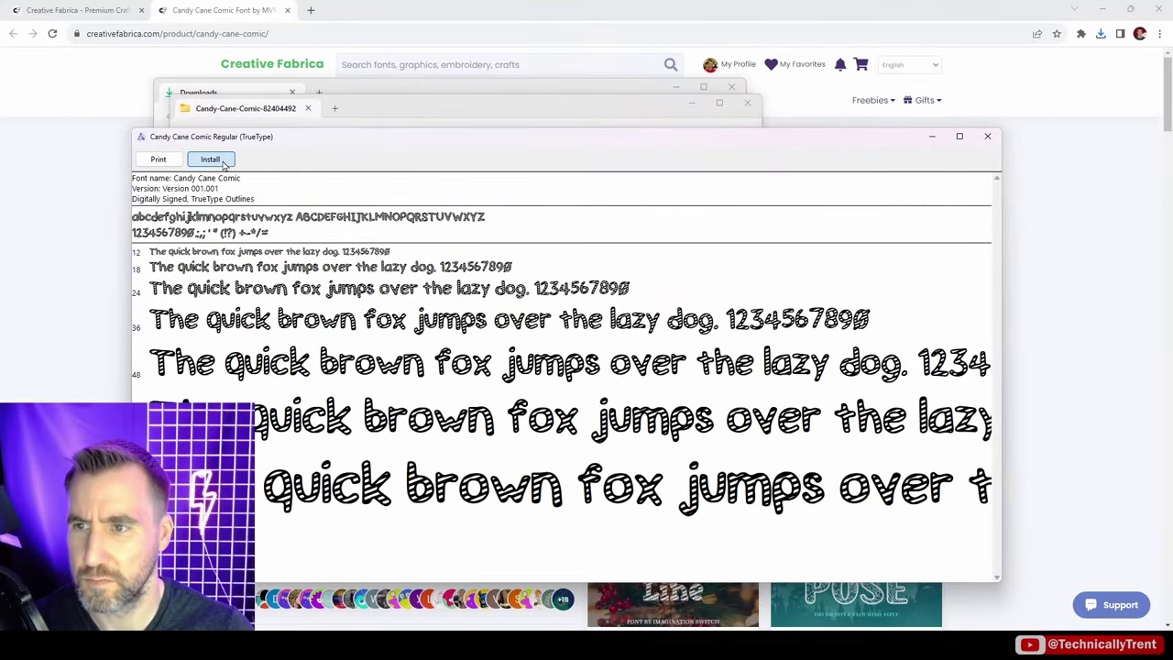
pyautogui.click(989, 137)
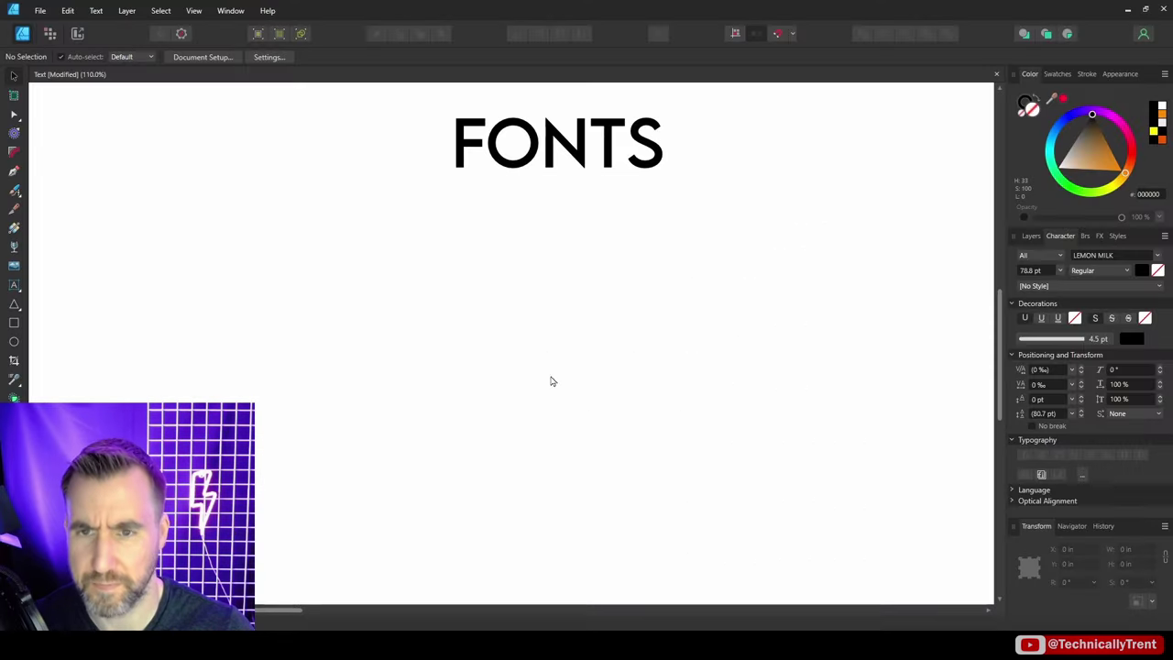
# Back in Affinity Designer, add the artistic text "Candy Cane" at about 55.7 pt below the "Fonts" heading.
pyautogui.click(14, 284)
pyautogui.moveTo(425, 207); pyautogui.dragTo(487, 280)
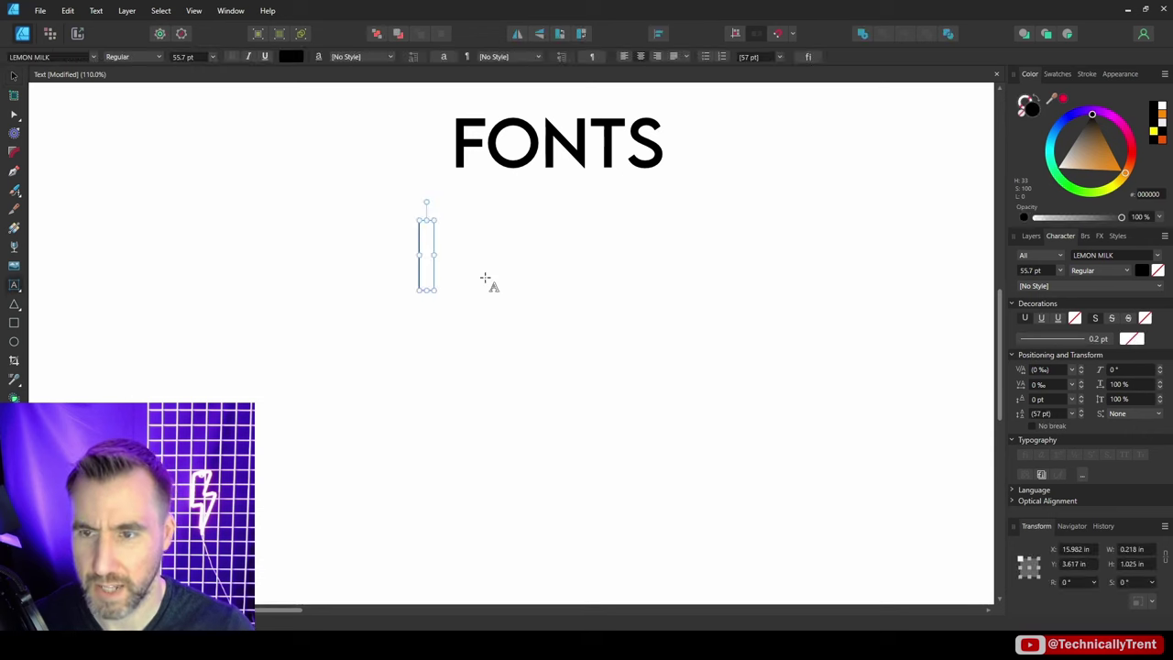
pyautogui.write('CANDY CANE')
pyautogui.press('Escape')
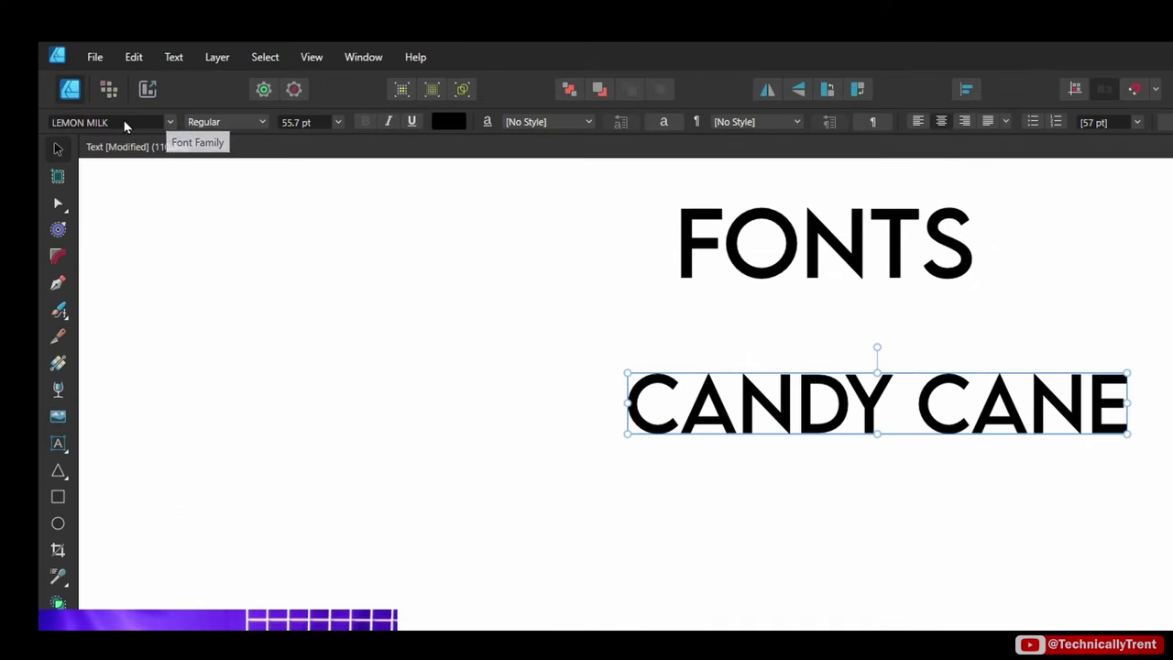
# Change the "Candy Cane" text's font to Candy Cane Comic and enlarge the text proportionally.
pyautogui.click(60, 56)
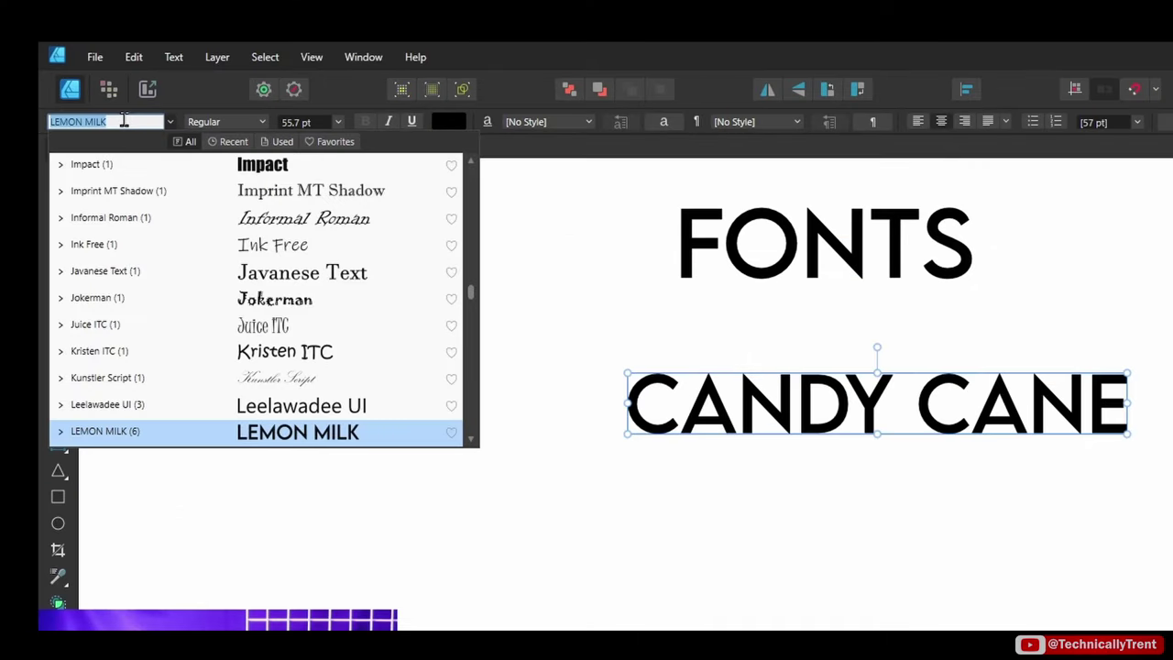
pyautogui.write('candy cane')
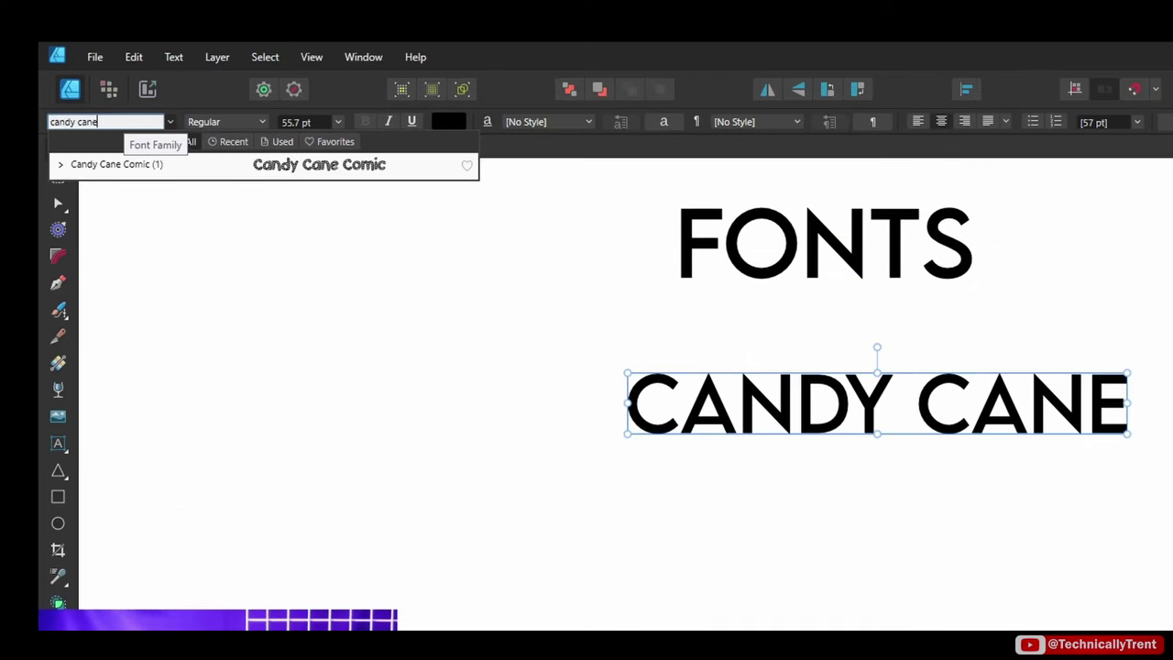
pyautogui.click(282, 165)
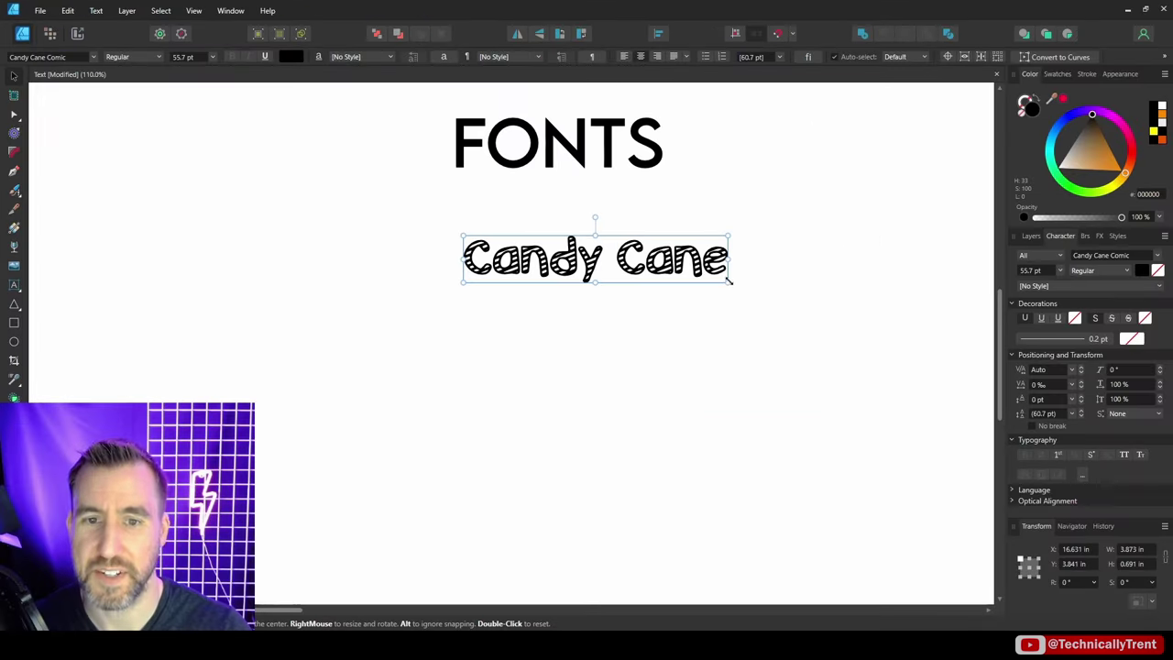
pyautogui.moveTo(728, 280); pyautogui.dragTo(907, 371)
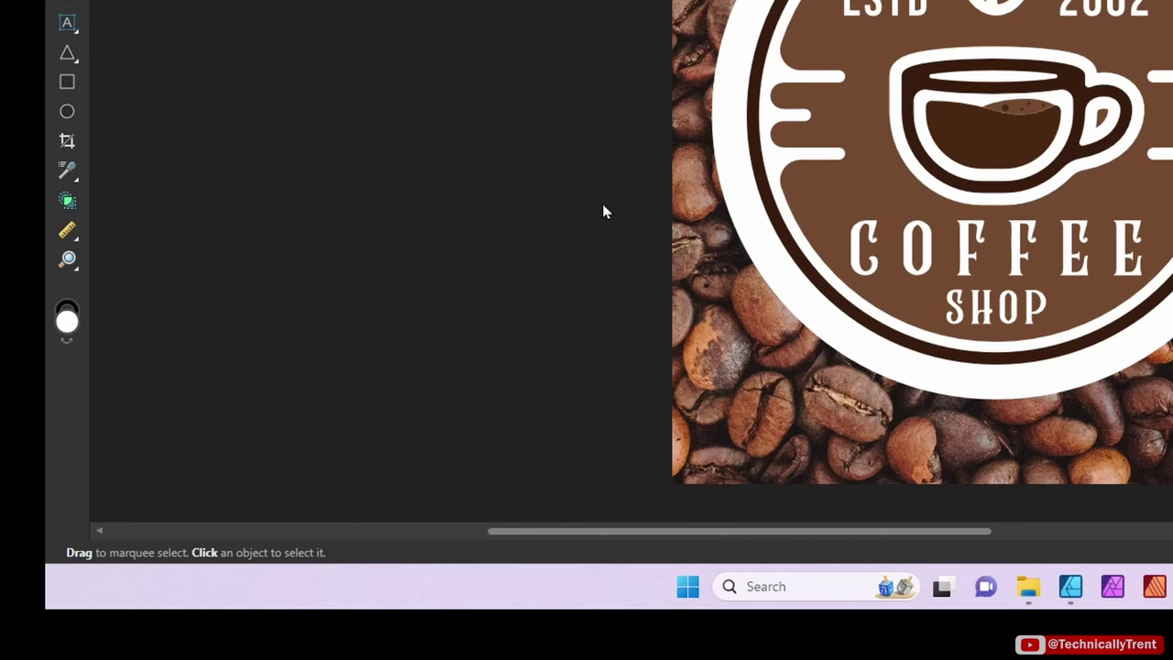
# Examine the hints and context options for the selected coffee logo group and for the Pen tool.
pyautogui.click(777, 47)
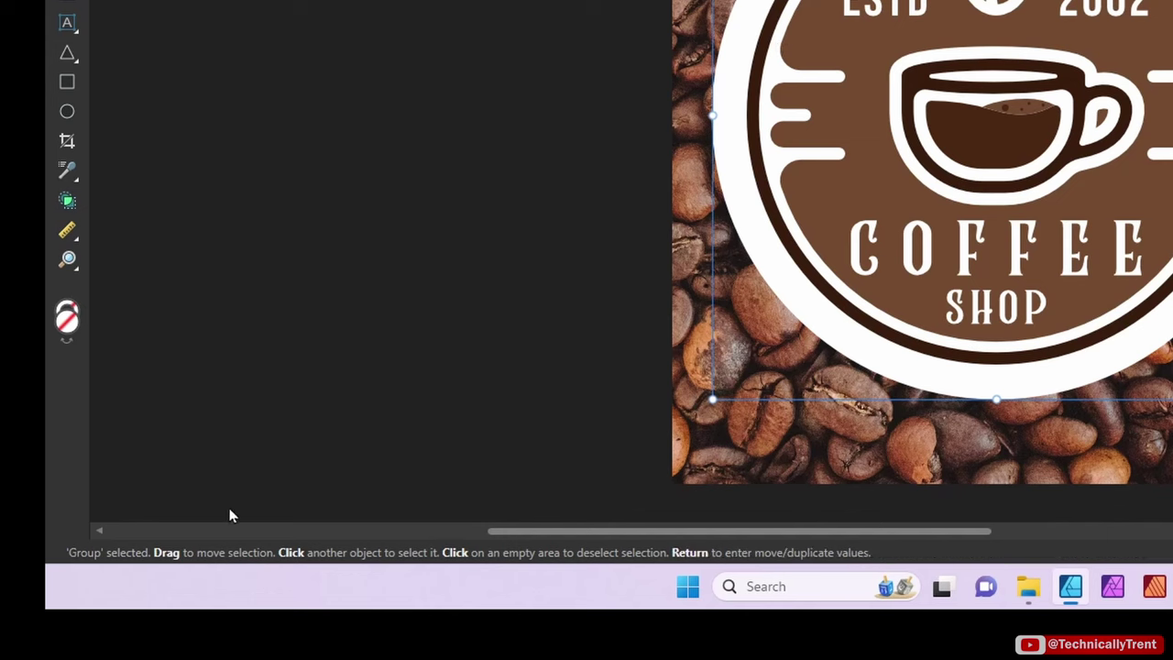
pyautogui.click(618, 318)
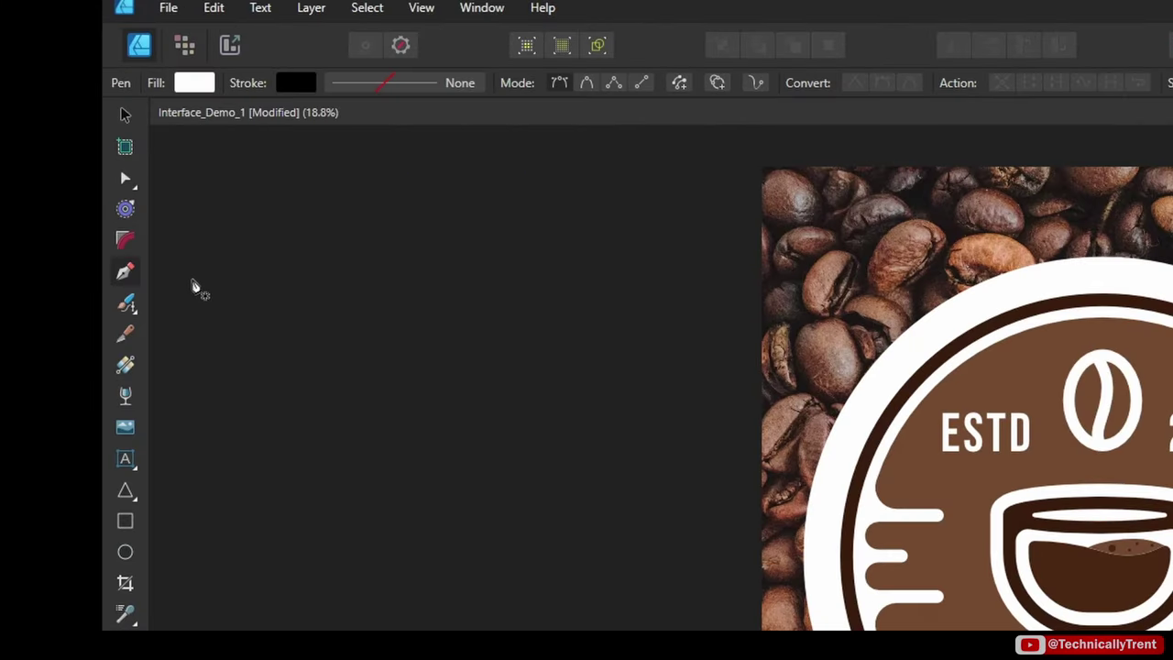
pyautogui.click(126, 274)
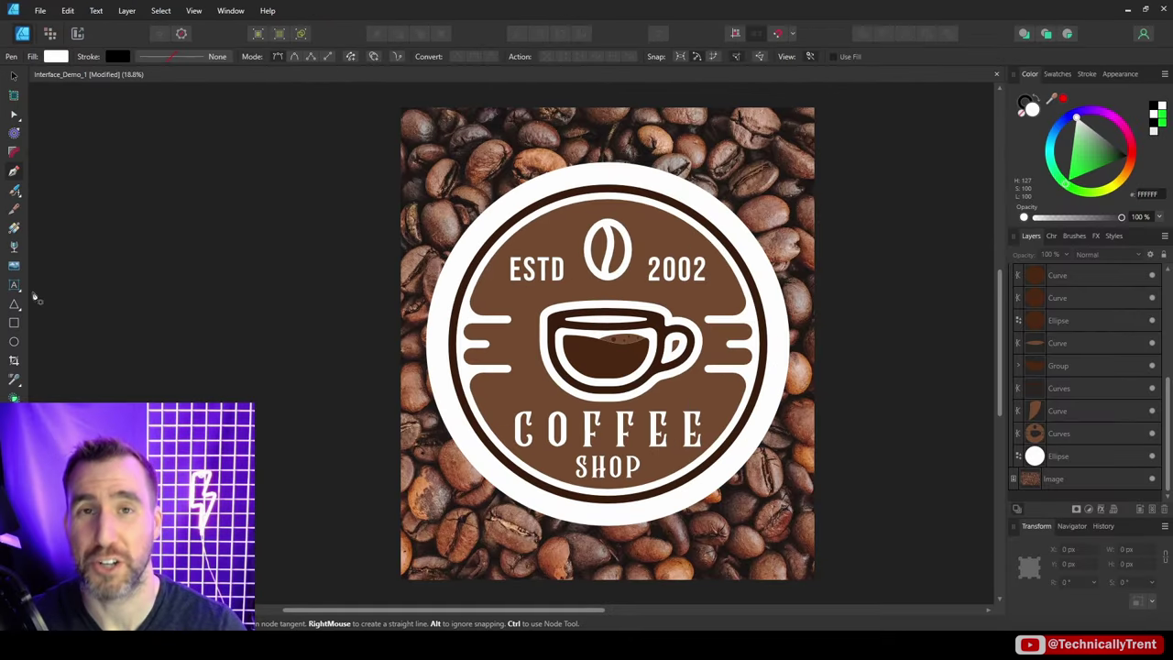
# Customize the tools so the Node tool follows the Move tool and the text tool sits directly below the Artboard tool.
pyautogui.click(194, 10)
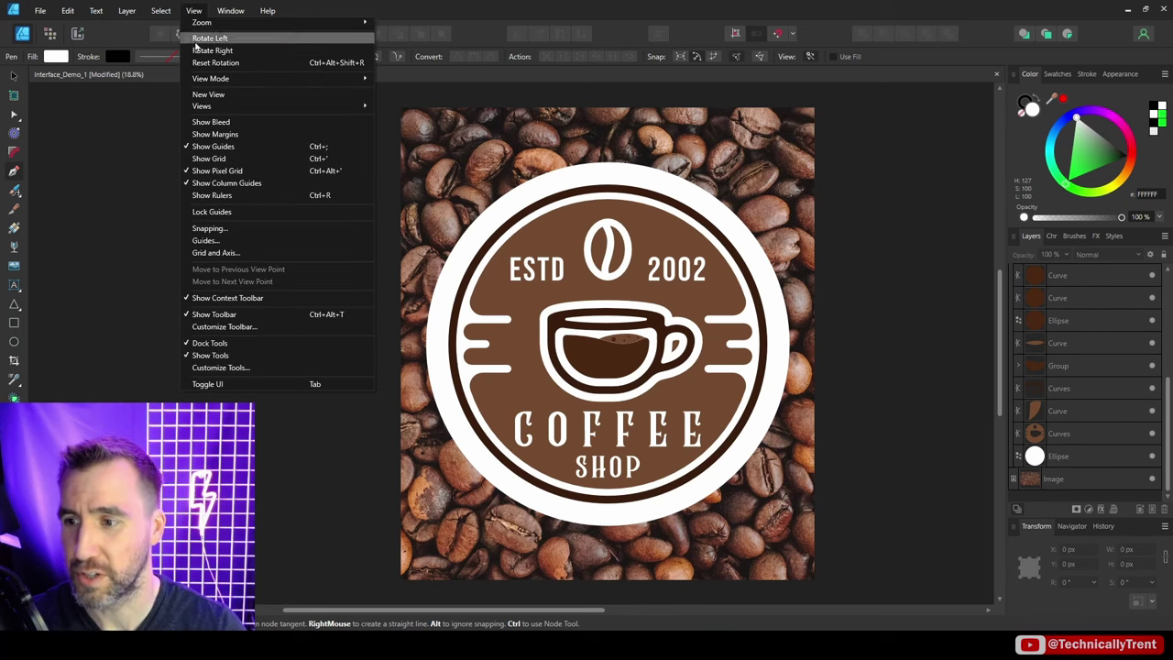
pyautogui.click(220, 367)
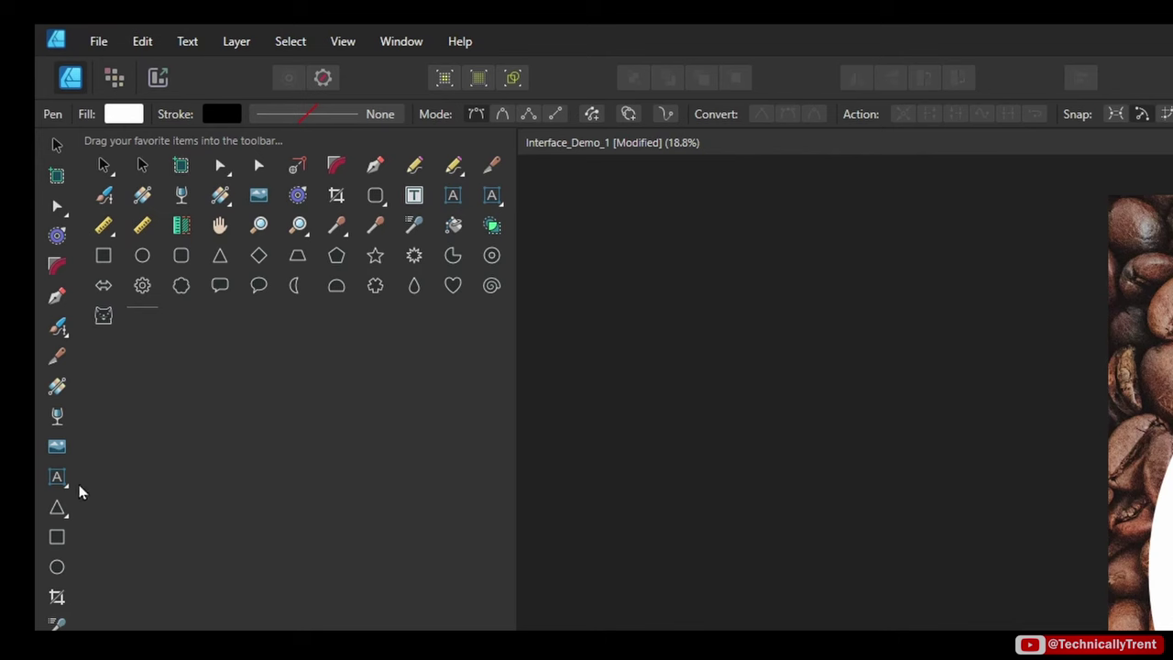
pyautogui.moveTo(57, 478); pyautogui.dragTo(55, 175)
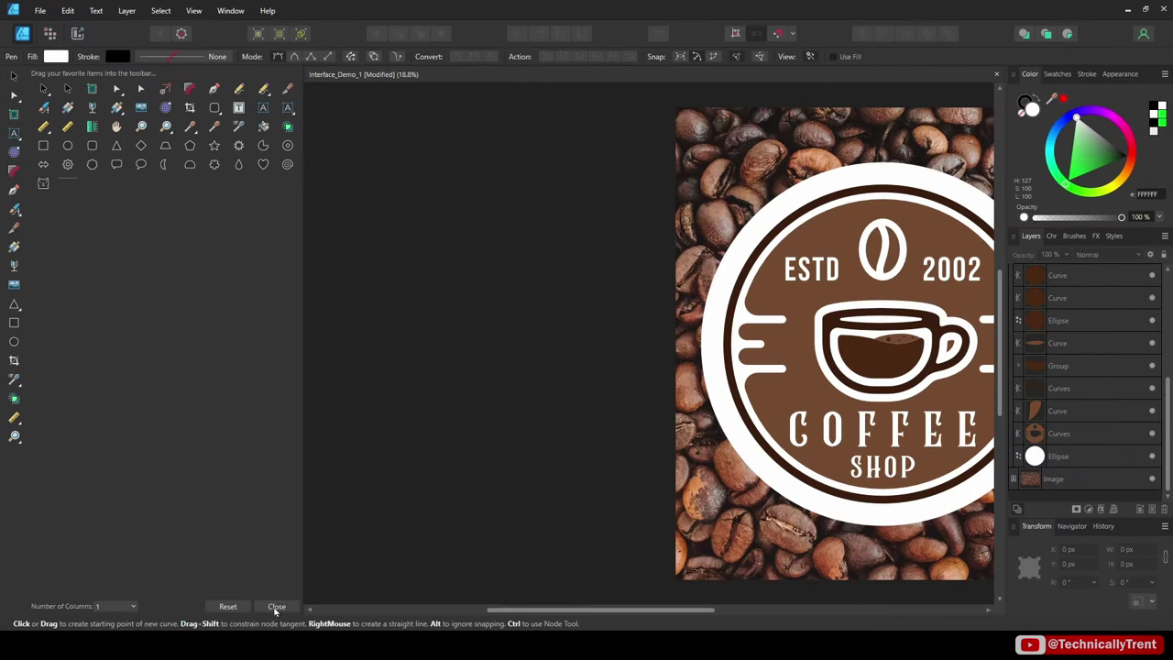
pyautogui.click(276, 606)
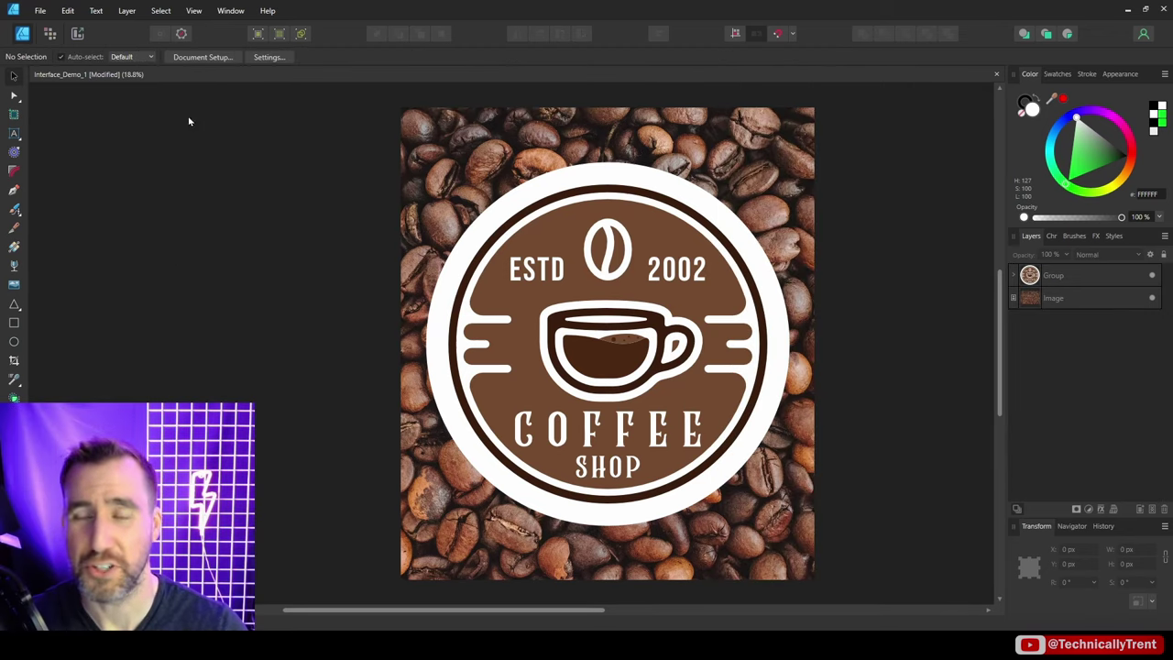
pyautogui.click(194, 11)
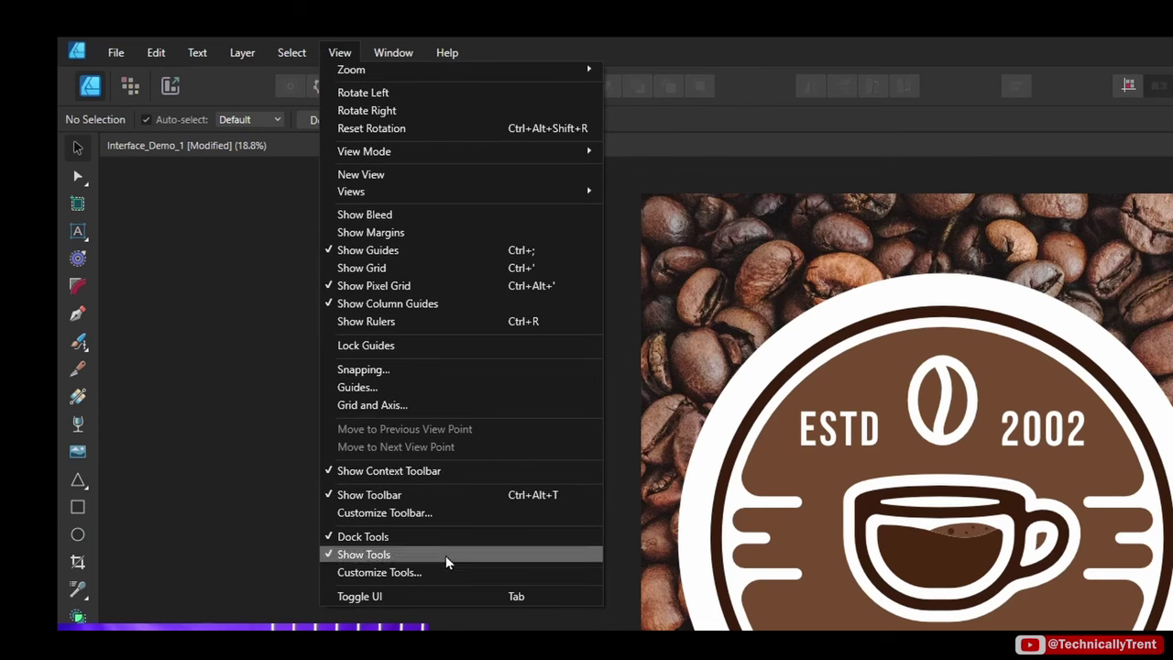
pyautogui.press('Escape')
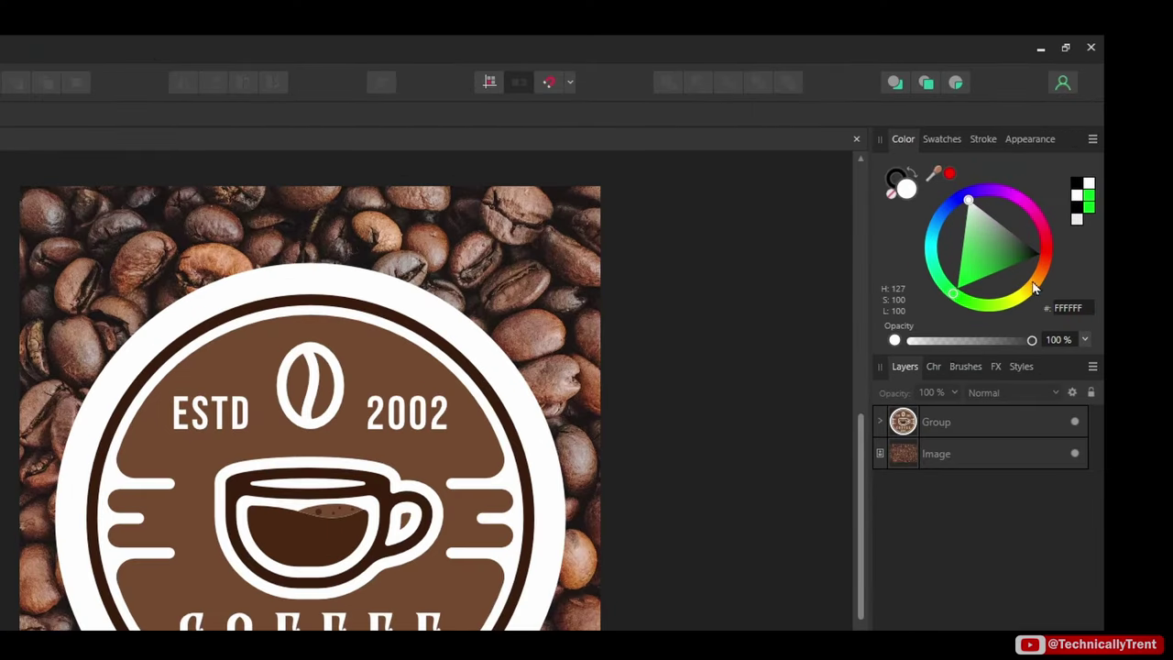
pyautogui.click(981, 140)
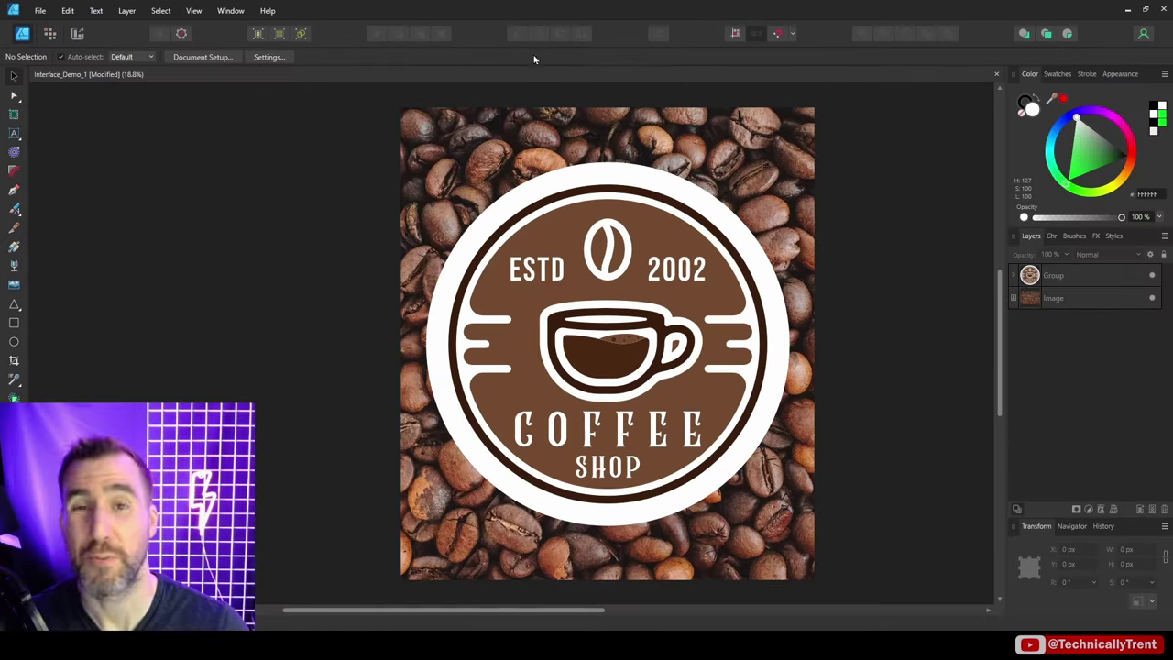
# Show the Stock panel, search Pexels for "mountains", and close the panel group again.
pyautogui.click(230, 10)
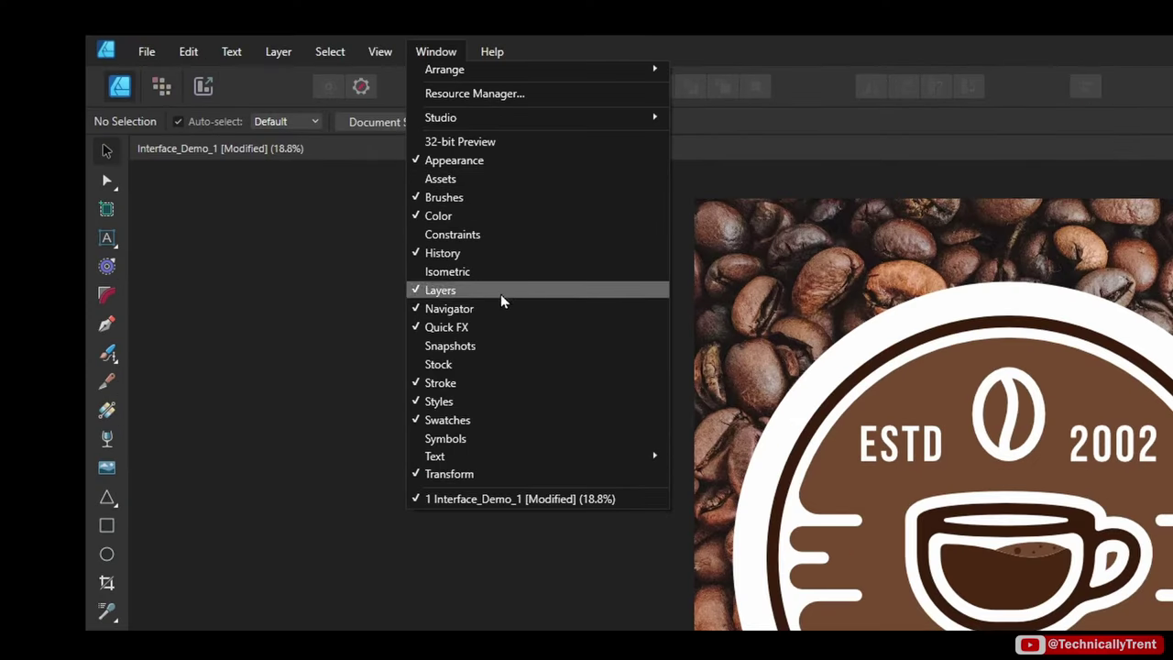
pyautogui.click(495, 364)
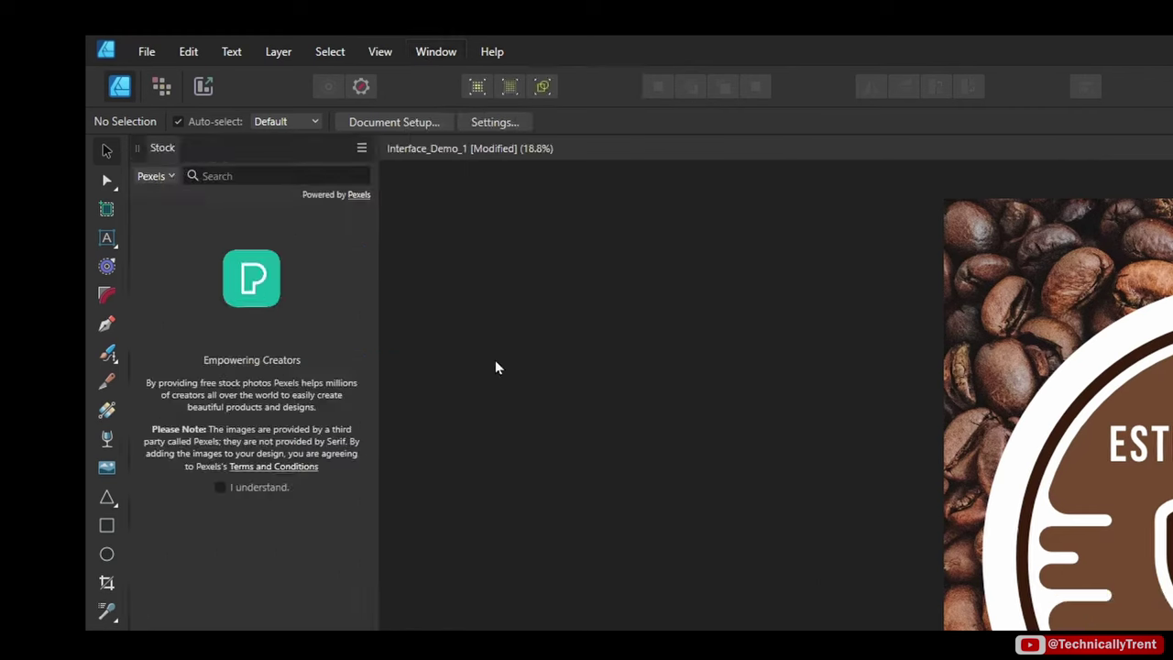
pyautogui.click(270, 175)
pyautogui.write('mountains')
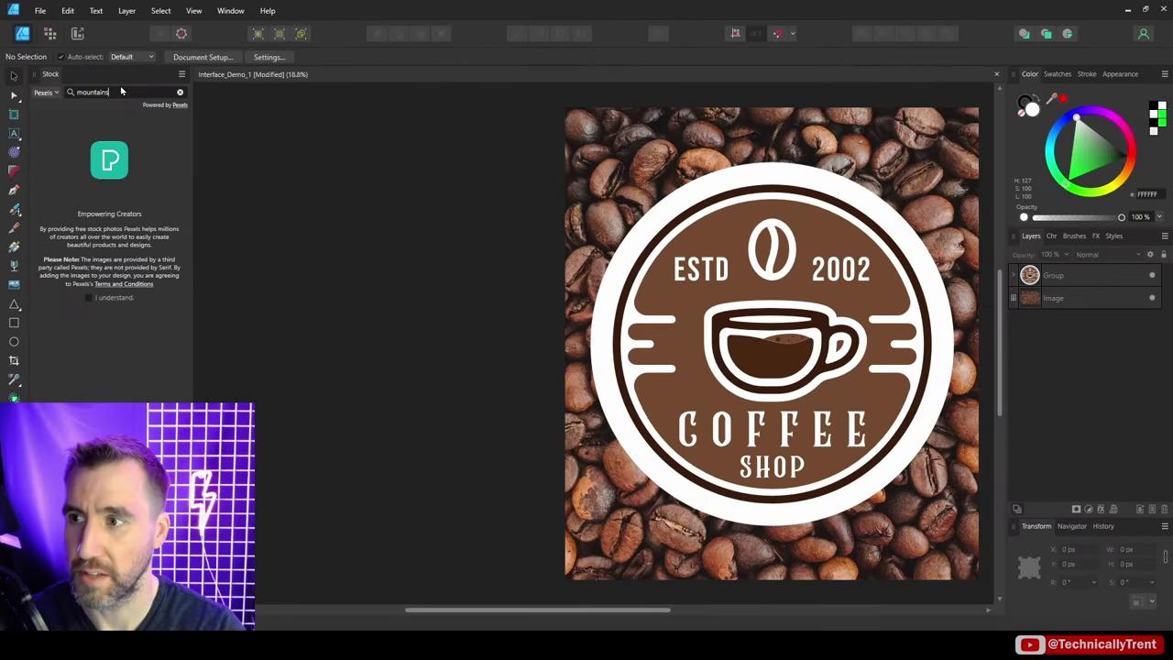
pyautogui.press('Return')
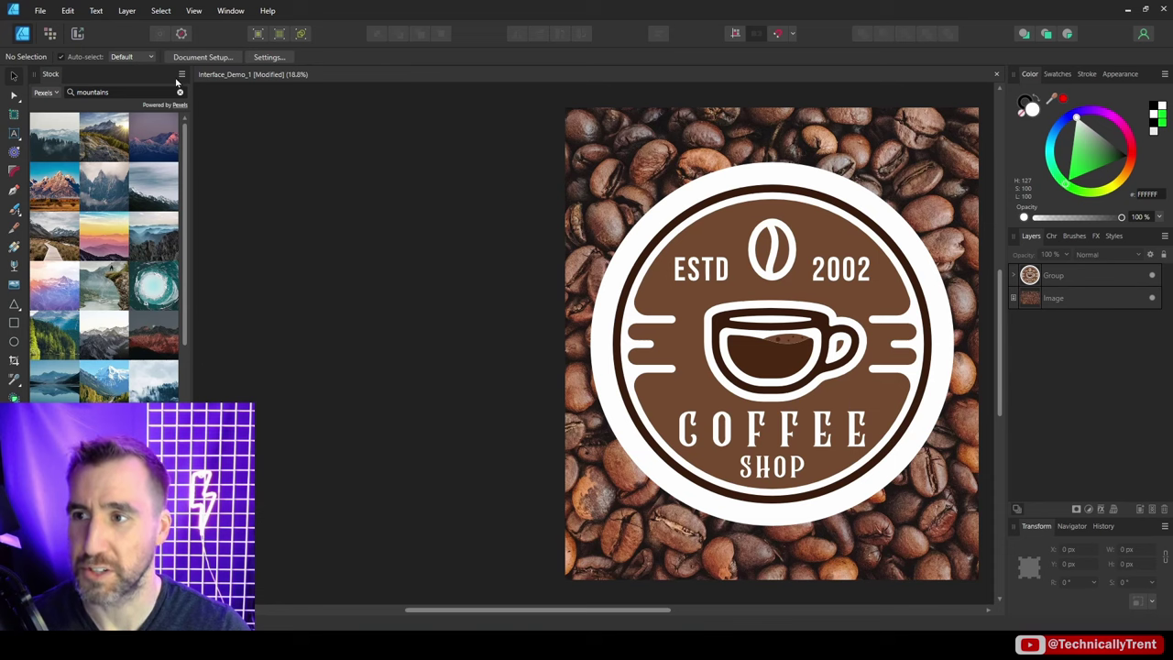
pyautogui.click(183, 76)
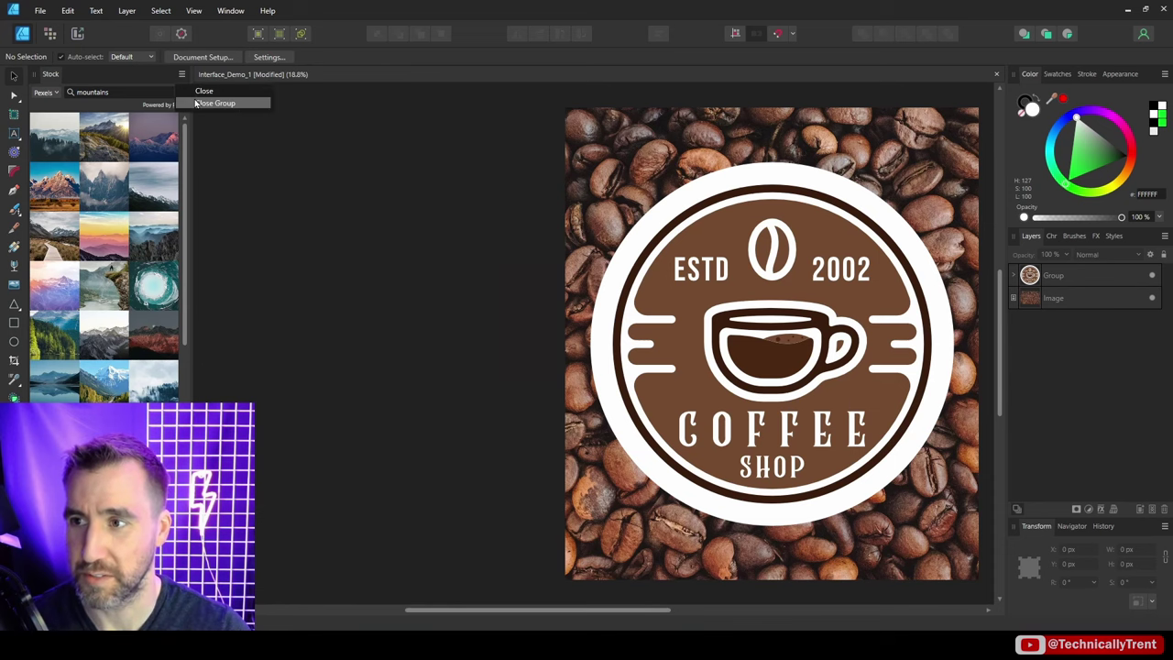
pyautogui.click(195, 103)
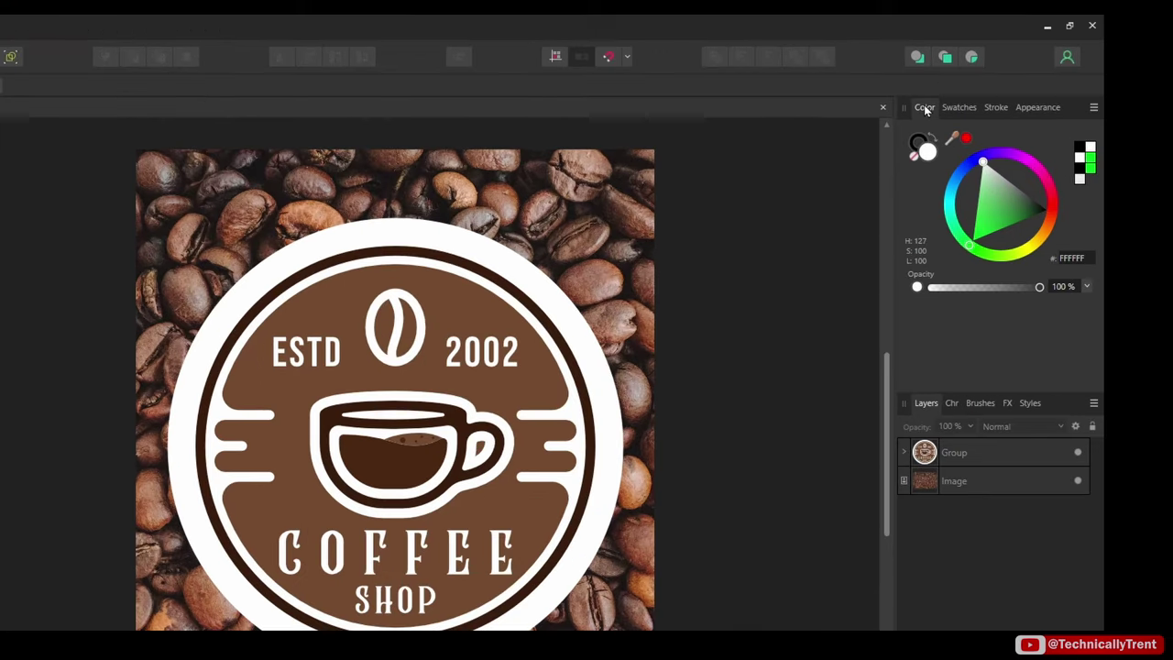
# Dock the Color panel in the Layers group, and return it to the first position in the Swatches group.
pyautogui.moveTo(924, 115); pyautogui.dragTo(973, 397)
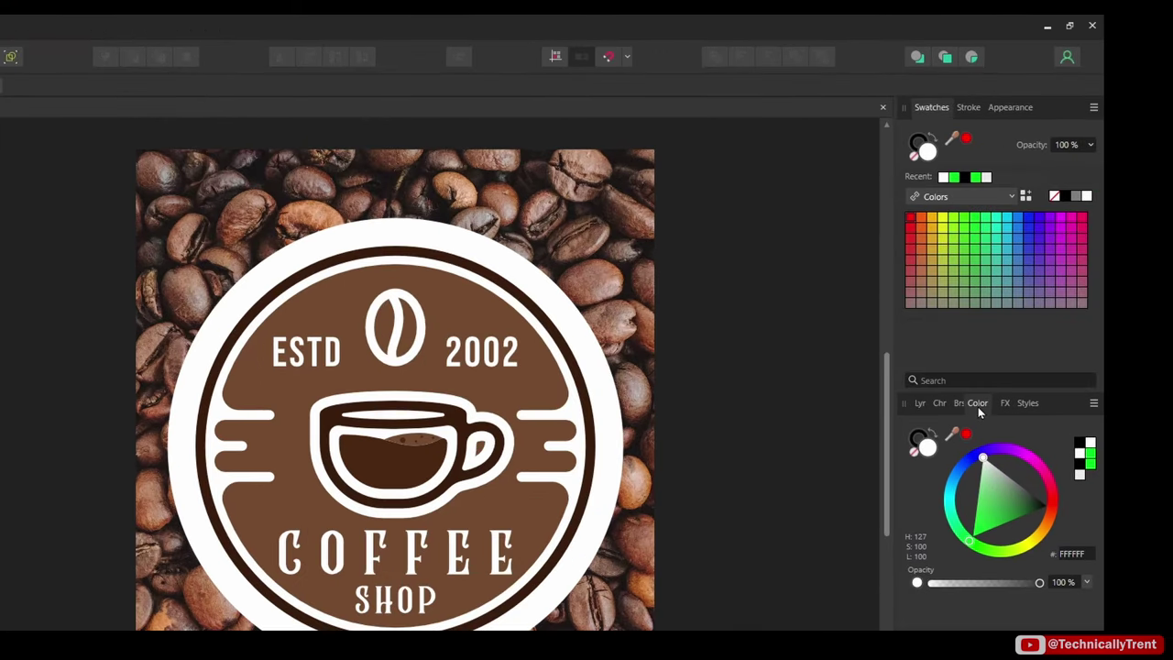
pyautogui.click(918, 406)
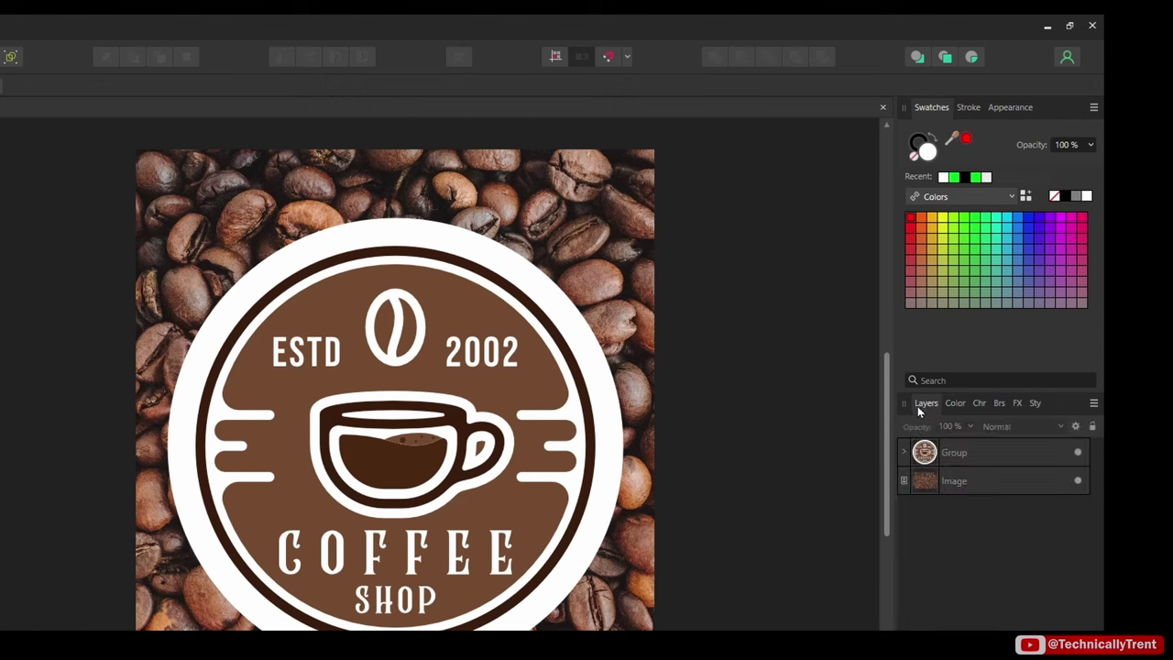
pyautogui.moveTo(946, 404); pyautogui.dragTo(927, 110)
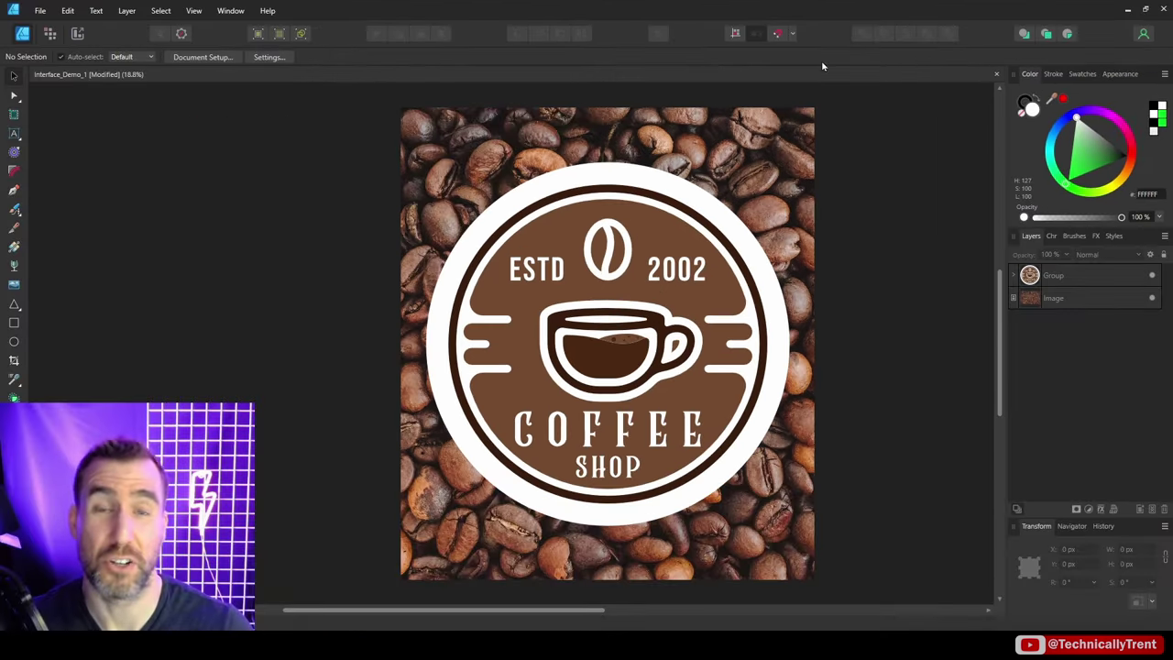
# Detach the Color, Navigator and Brushes panels from their groups and float them over the document area.
pyautogui.moveTo(1030, 73); pyautogui.dragTo(630, 154)
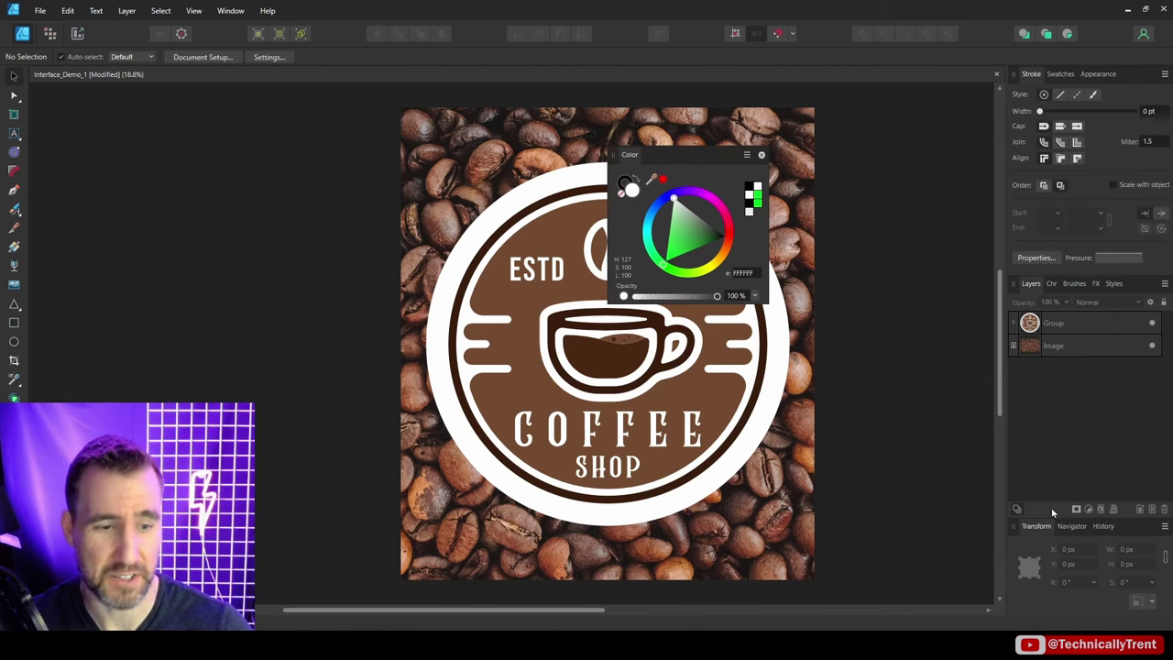
pyautogui.click(1071, 525)
pyautogui.moveTo(1071, 462); pyautogui.dragTo(596, 331)
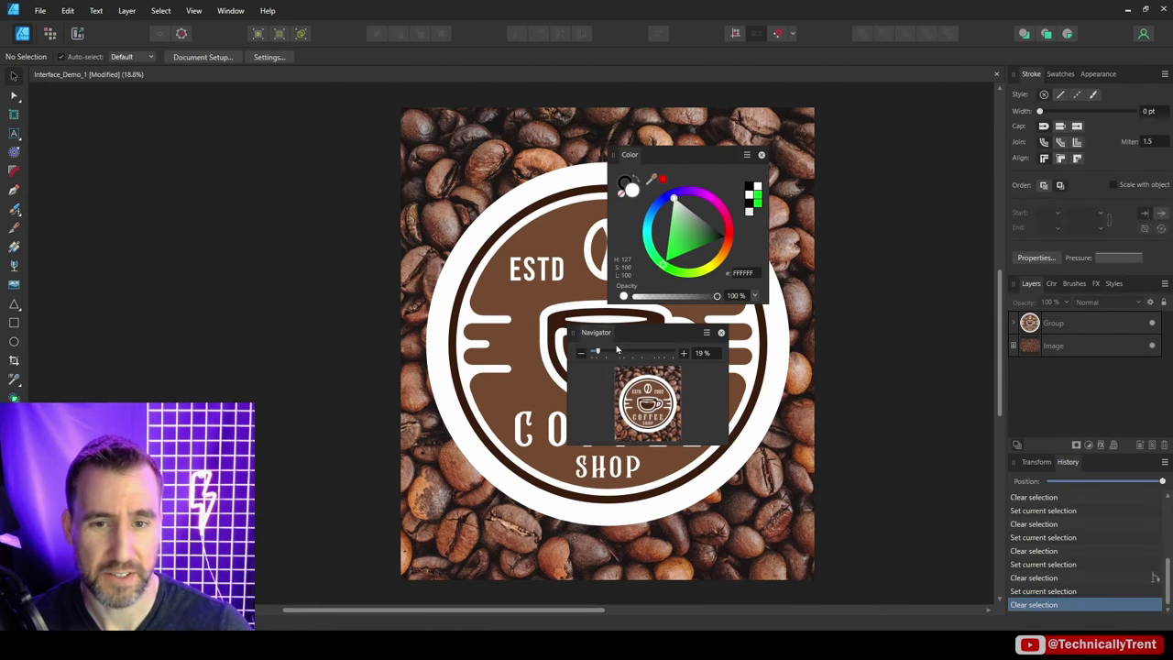
pyautogui.moveTo(1074, 283); pyautogui.dragTo(224, 193)
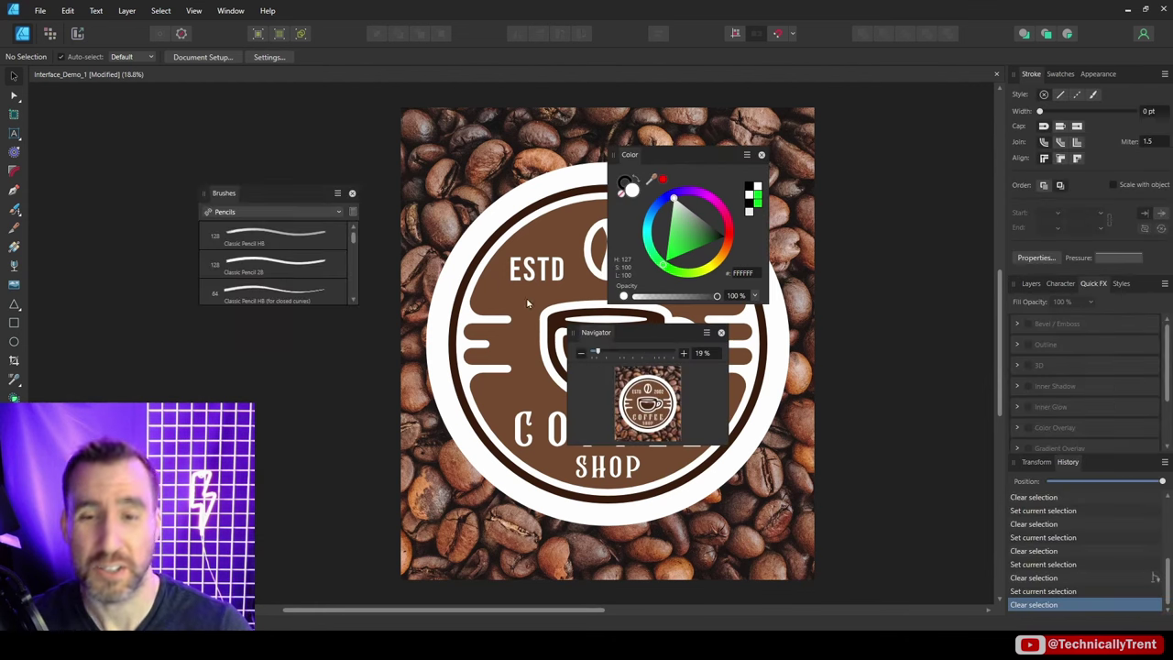
# Reset the studio to restore the default panel layout.
pyautogui.click(229, 10)
pyautogui.moveTo(312, 60)
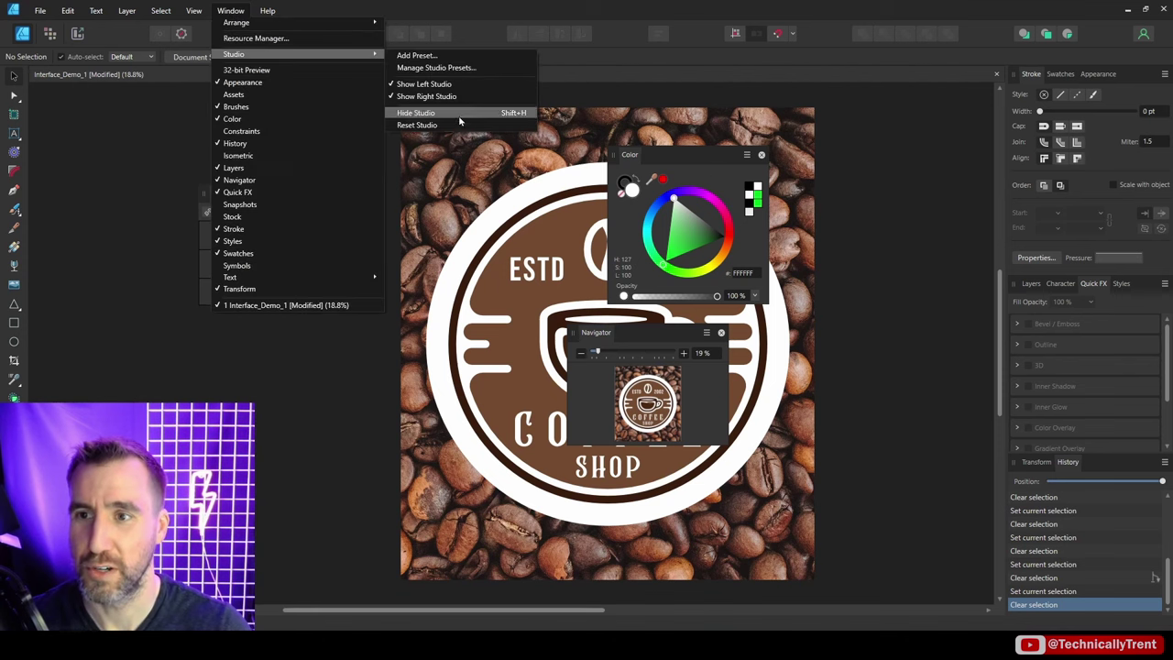
pyautogui.click(420, 125)
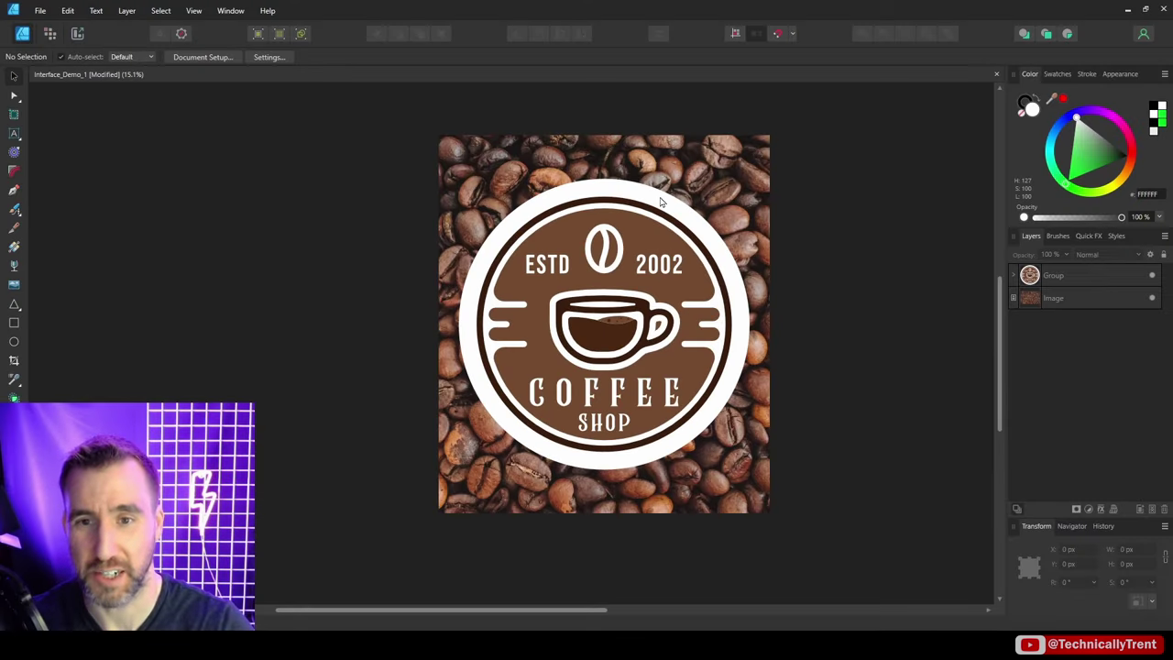
# Turn off Clip to Canvas to show the parts of the coffee bean image that extend beyond the page.
pyautogui.press('\\')
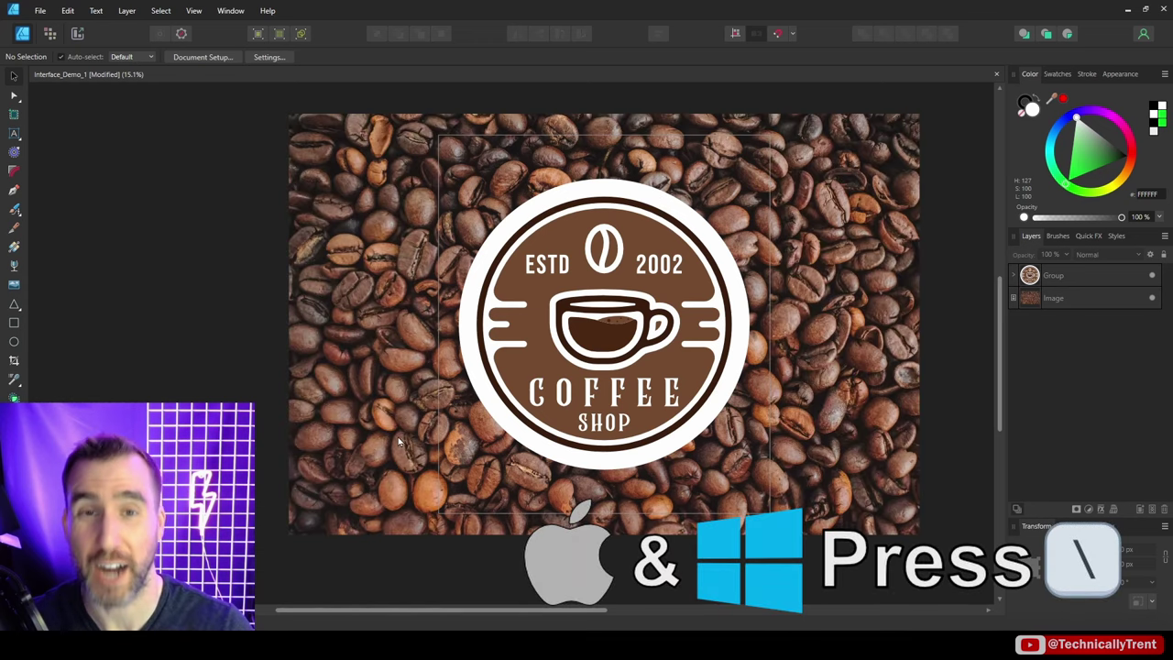
pyautogui.scroll(3, 414, 237)
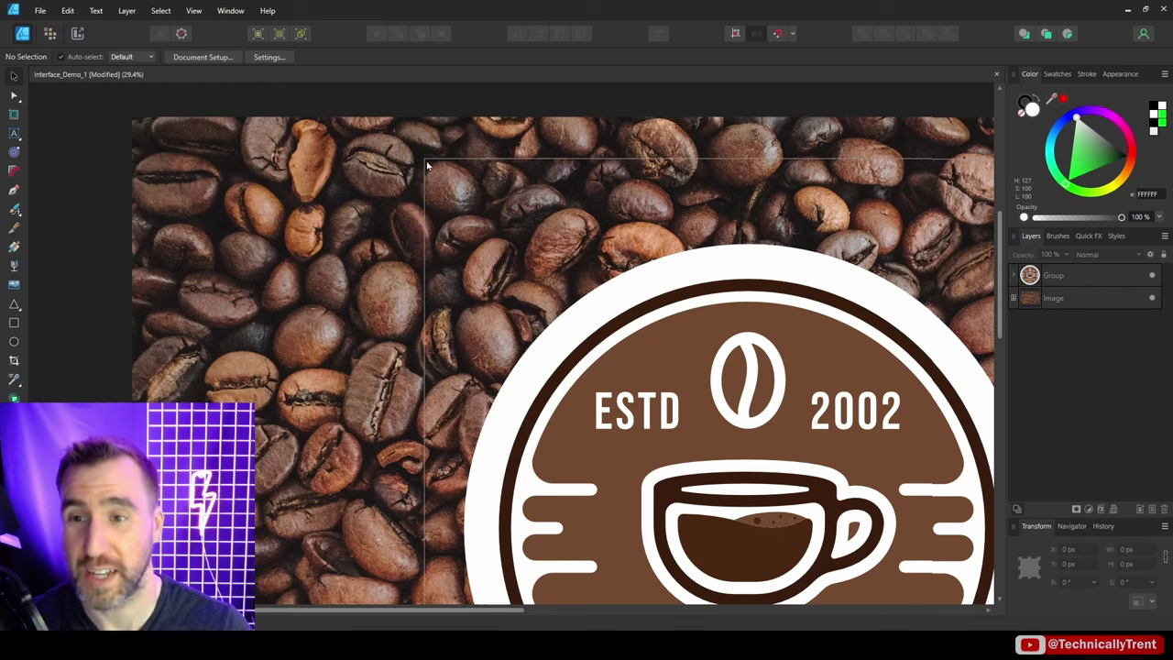
pyautogui.scroll(-4, 848, 237)
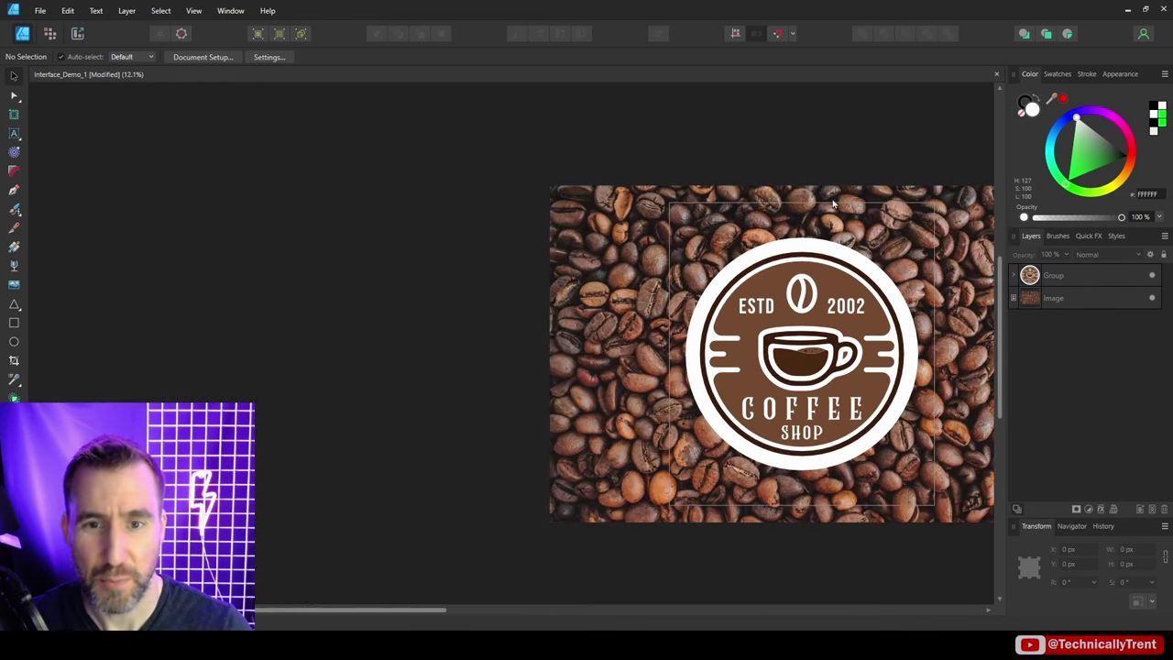
pyautogui.hscroll(5, 804, 144)
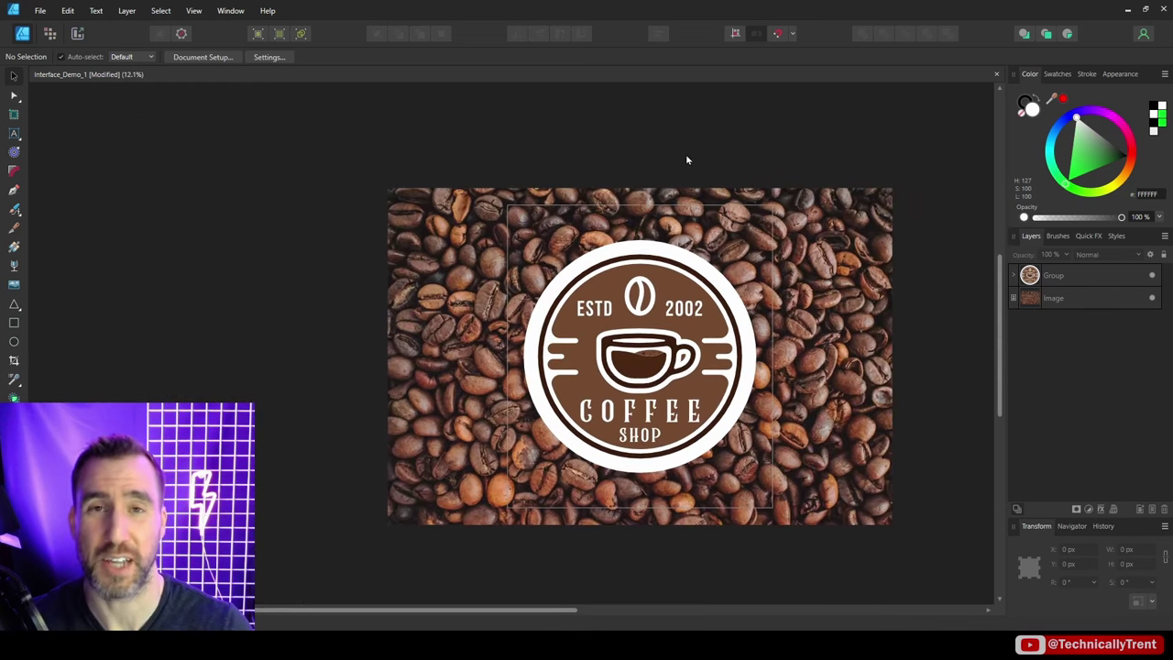
pyautogui.scroll(3, 515, 203)
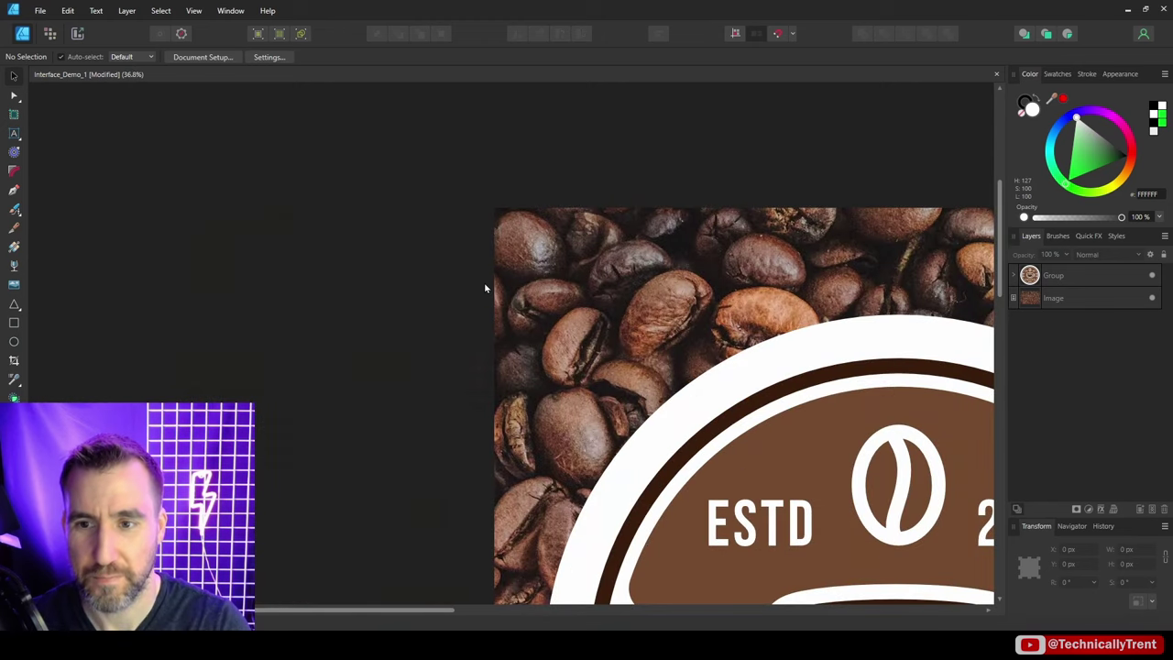
pyautogui.scroll(-4, 486, 289)
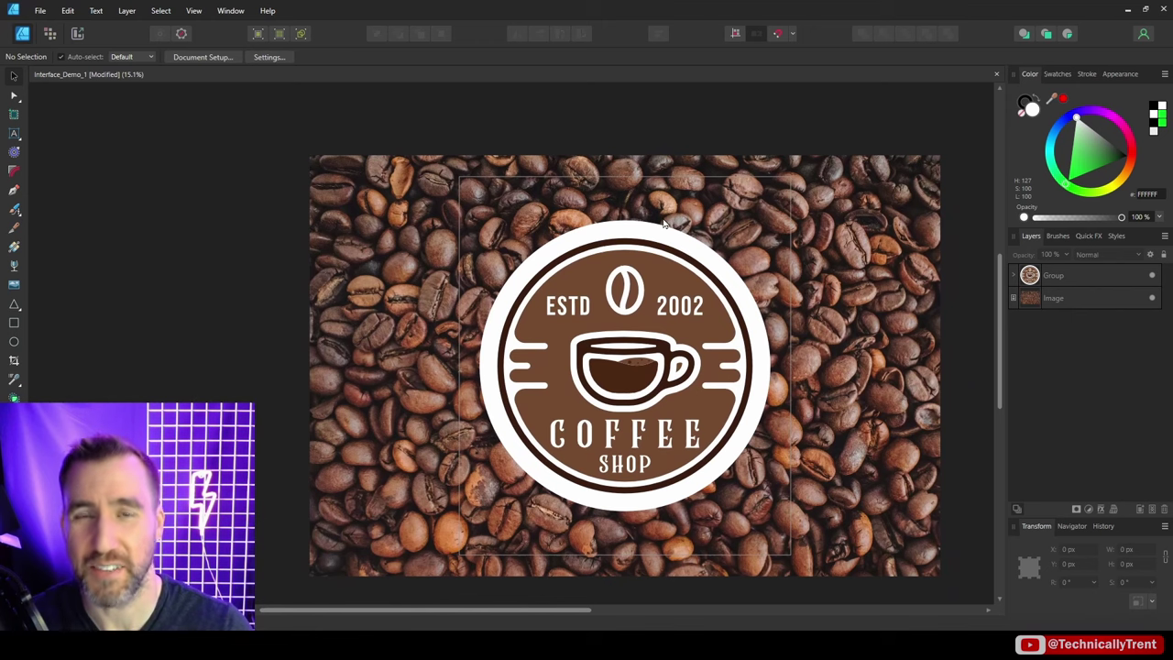
# Add the white artistic text "Joe's Coffee" at about 131.2 pt in the empty area beside the coffee image and set its font to Bangers.
pyautogui.press('t')
pyautogui.scroll(1, 596, 149)
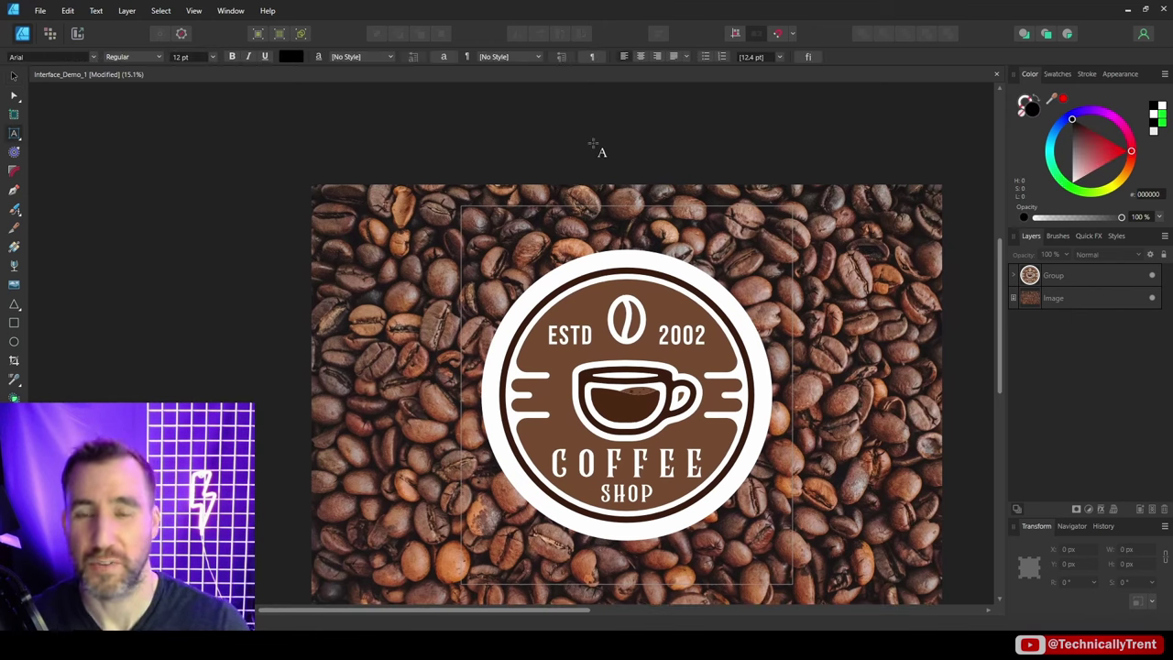
pyautogui.moveTo(514, 103); pyautogui.dragTo(566, 144)
pyautogui.write("Joe's Coffee")
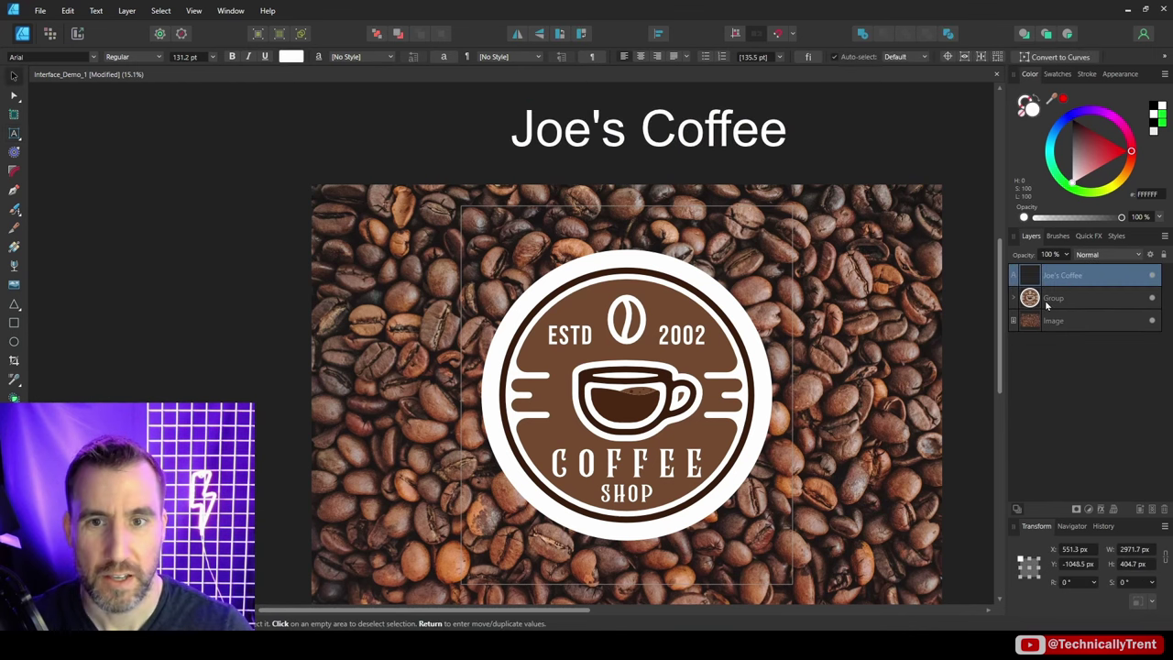
pyautogui.press('Escape')
pyautogui.moveTo(747, 138); pyautogui.dragTo(316, 169)
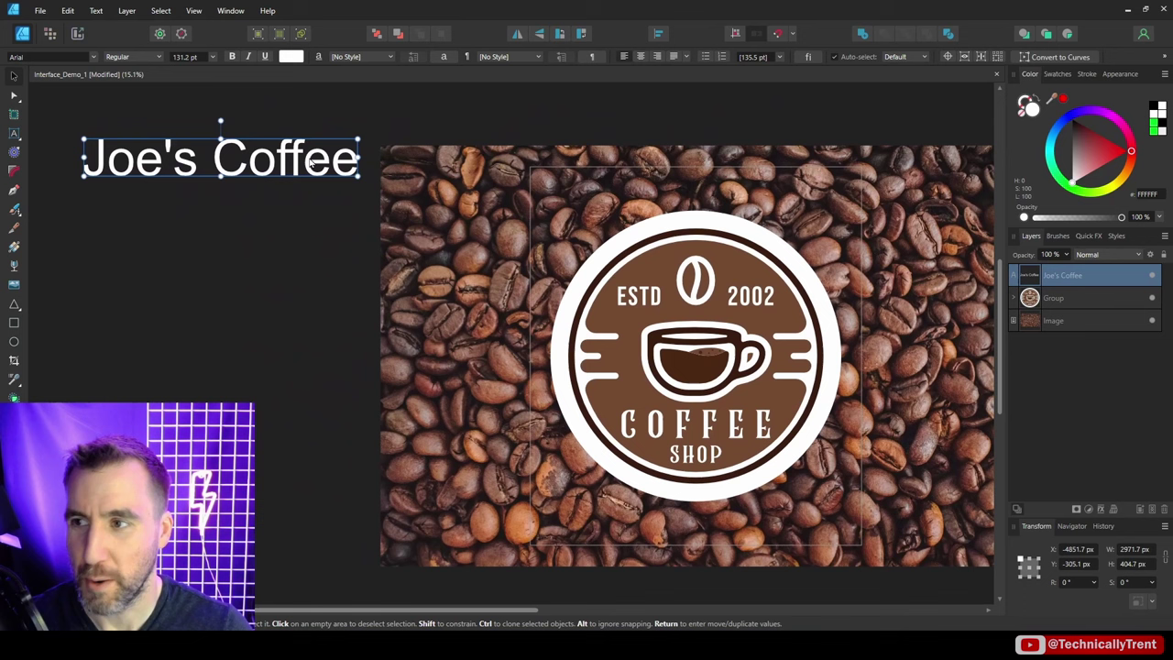
pyautogui.click(93, 57)
pyautogui.click(110, 181)
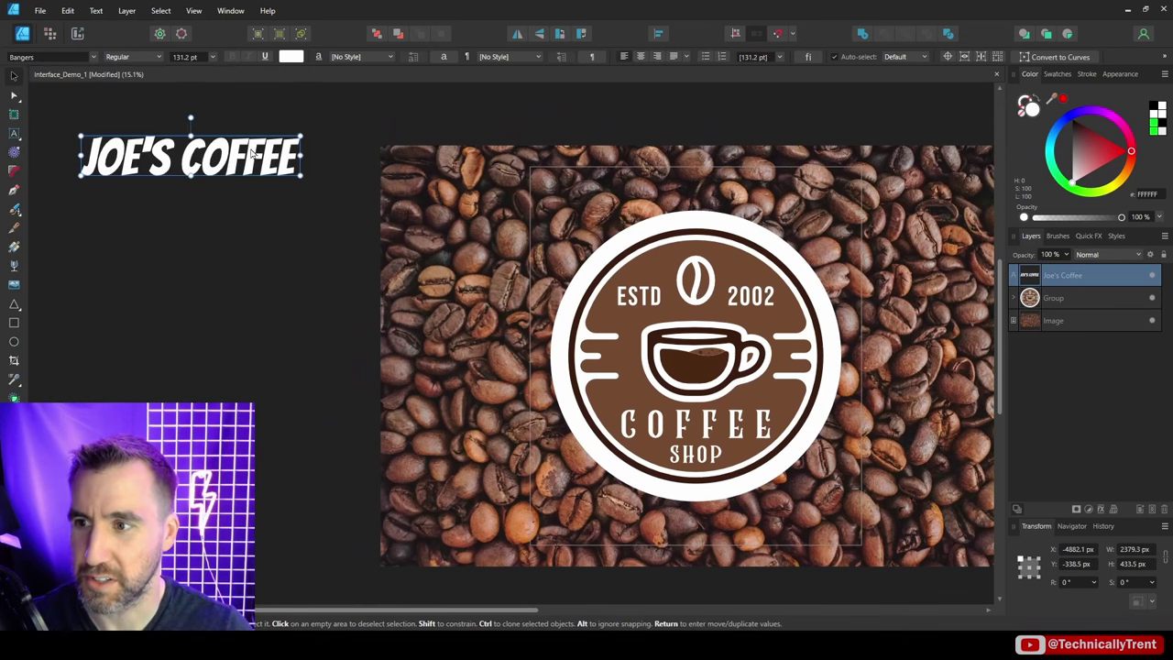
# Duplicate the "Joe's Coffee" text twice, placing a Bauhaus 93 version below the original and an Algerian version above it.
pyautogui.moveTo(260, 156); pyautogui.dragTo(259, 214)
pyautogui.click(92, 57)
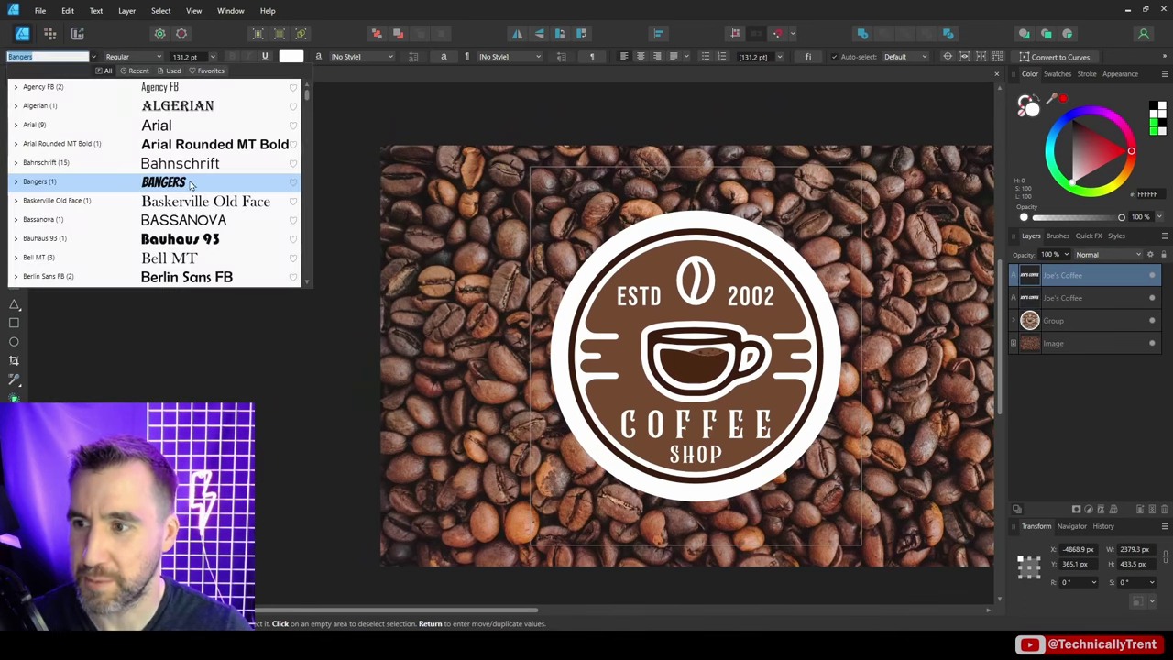
pyautogui.click(209, 238)
pyautogui.moveTo(230, 220); pyautogui.dragTo(229, 165)
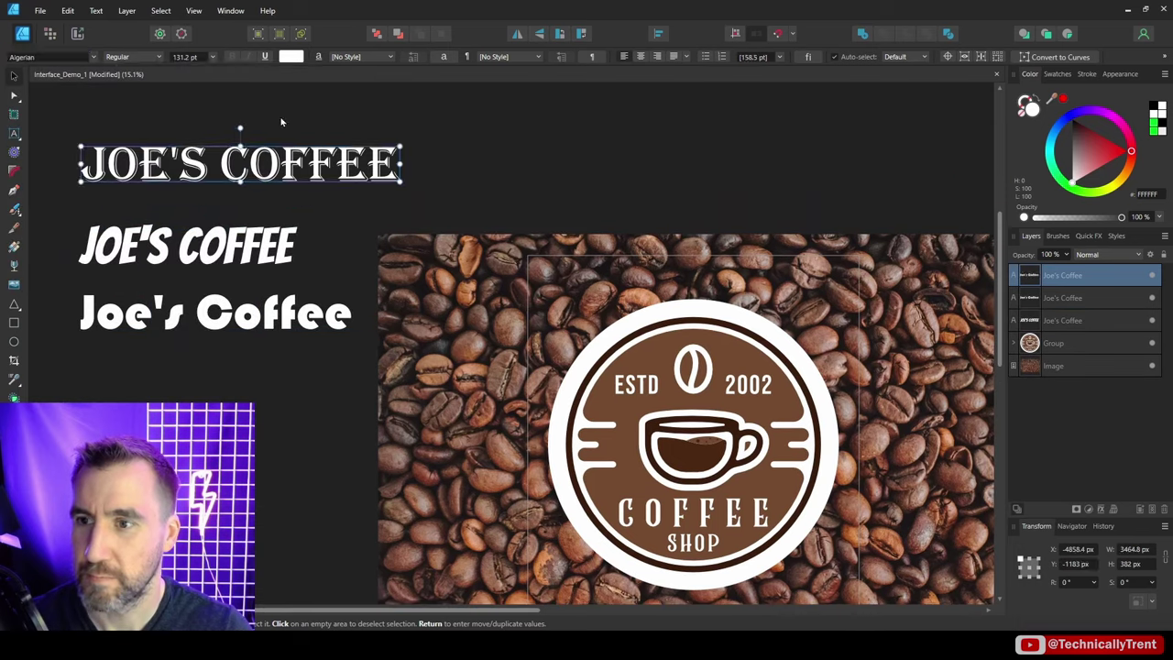
pyautogui.click(370, 197)
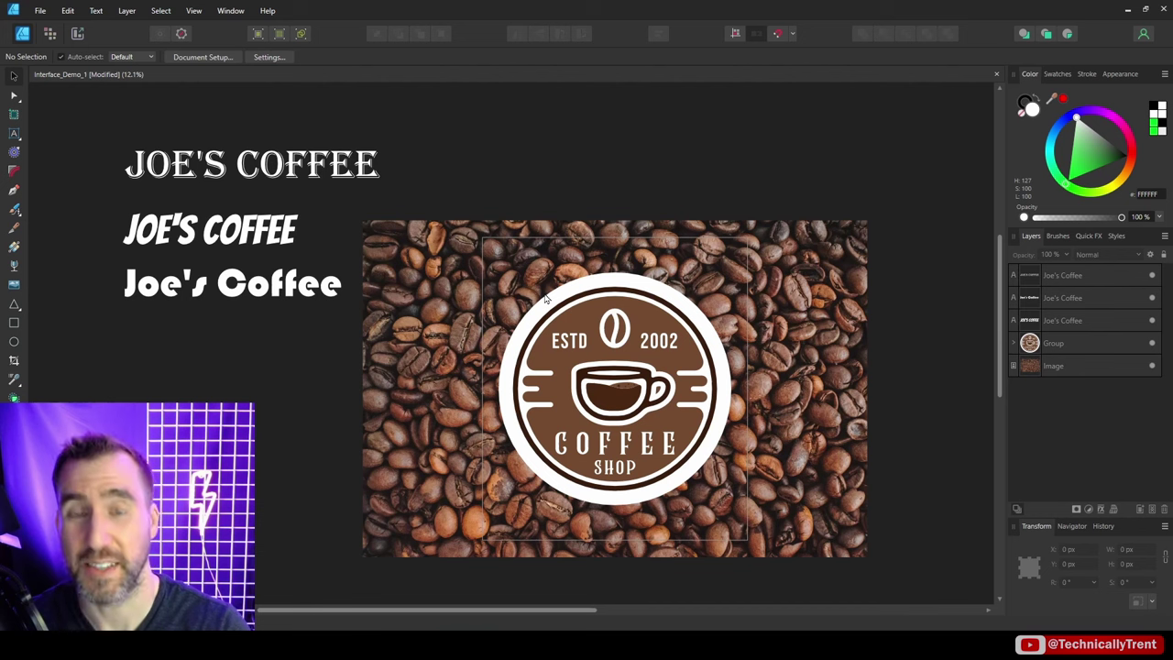
# Turn on Clip to Canvas to hide everything outside the page, and switch that view mode off again.
pyautogui.hotkey('ctrl', 'alt', 'shift', 'c')
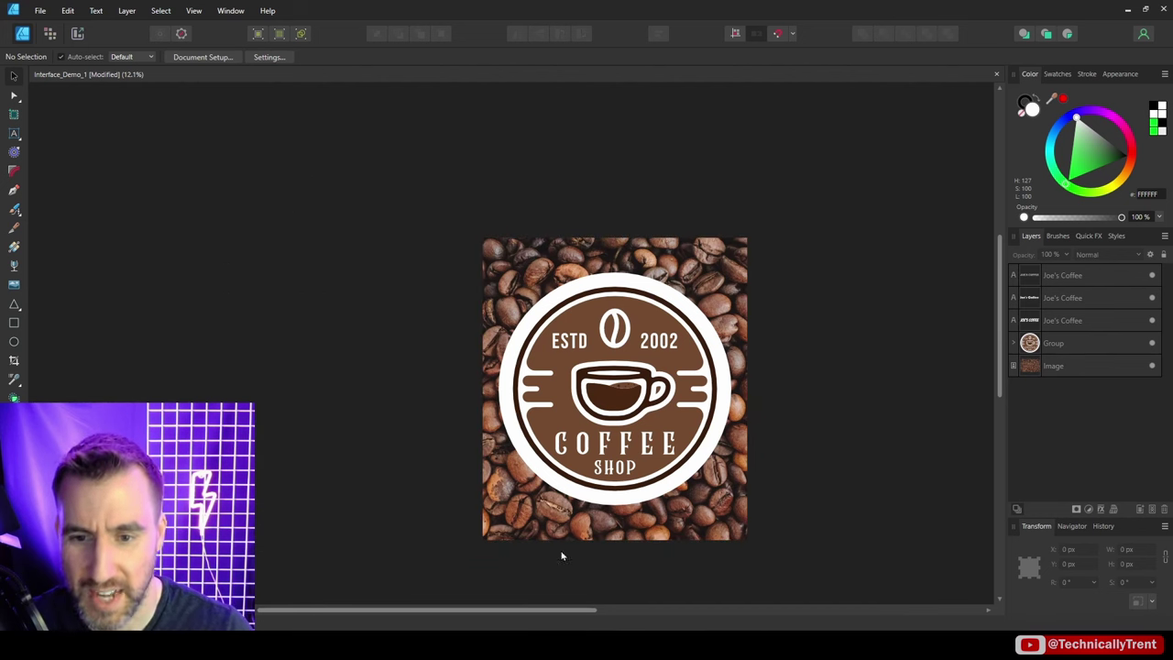
pyautogui.scroll(3, 678, 212)
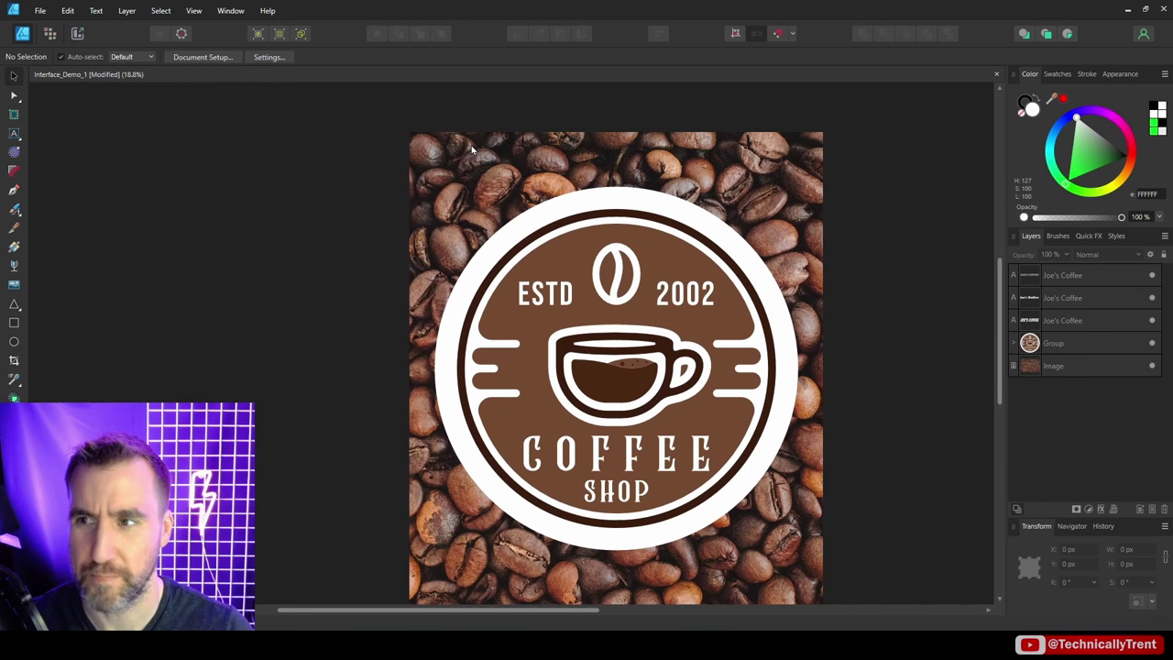
pyautogui.click(195, 10)
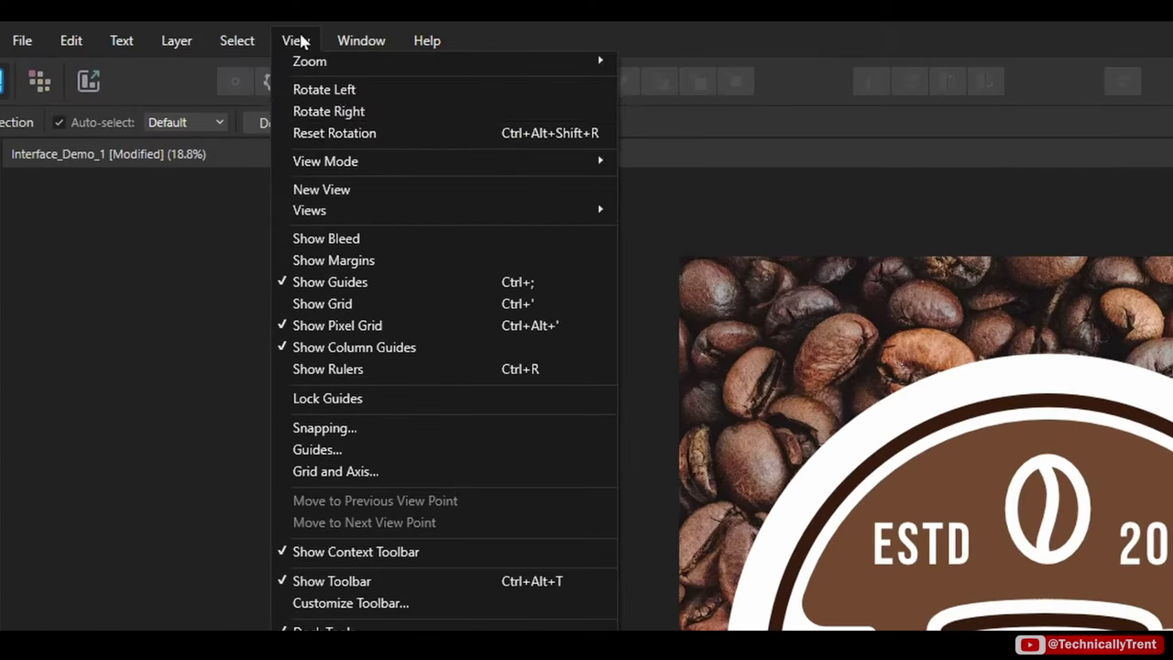
pyautogui.moveTo(333, 163)
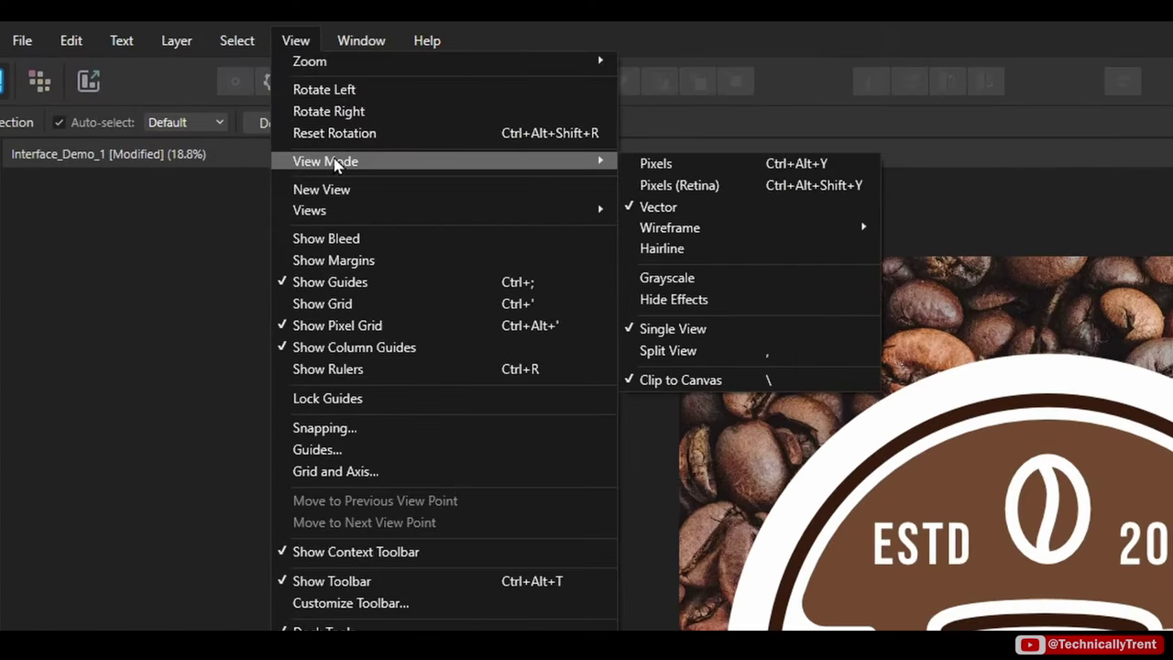
pyautogui.click(766, 379)
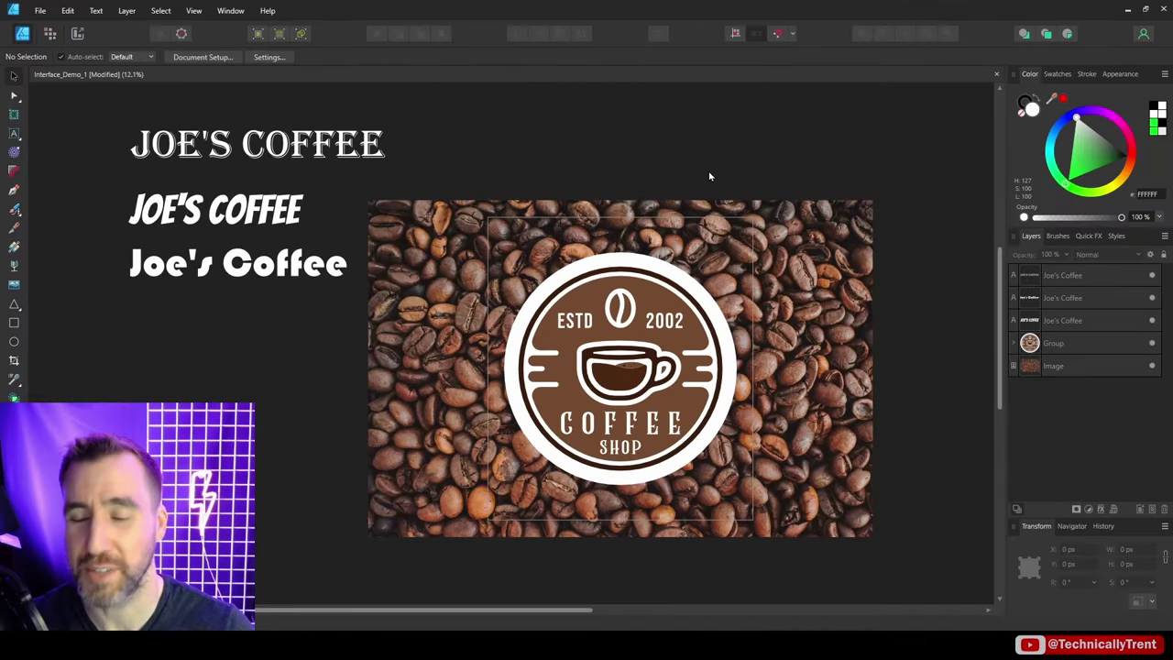
# Toggle the visibility of the interface, leaving the toolbars and panels hidden around the document.
pyautogui.press('Tab')
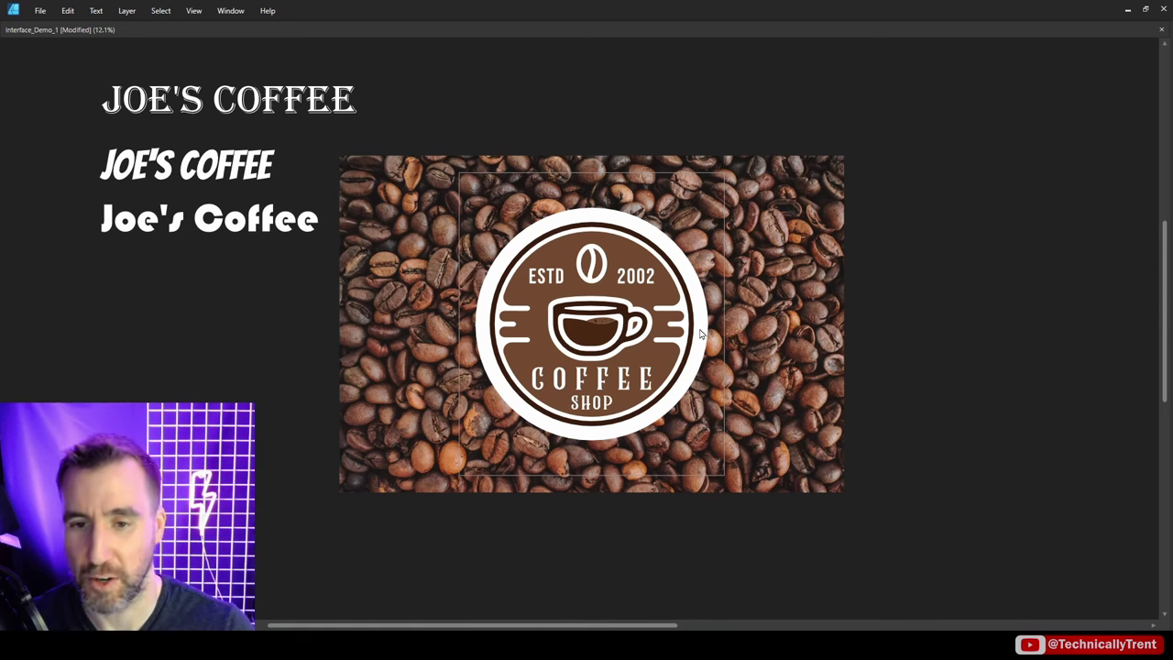
pyautogui.press('Tab')
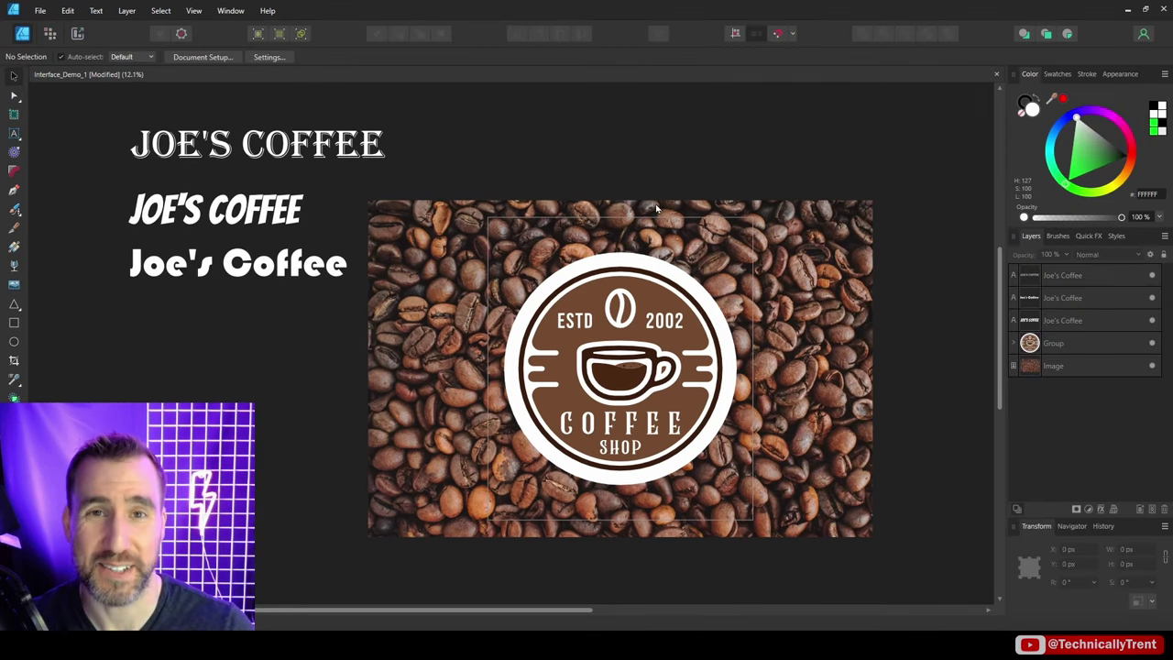
pyautogui.press('Tab')
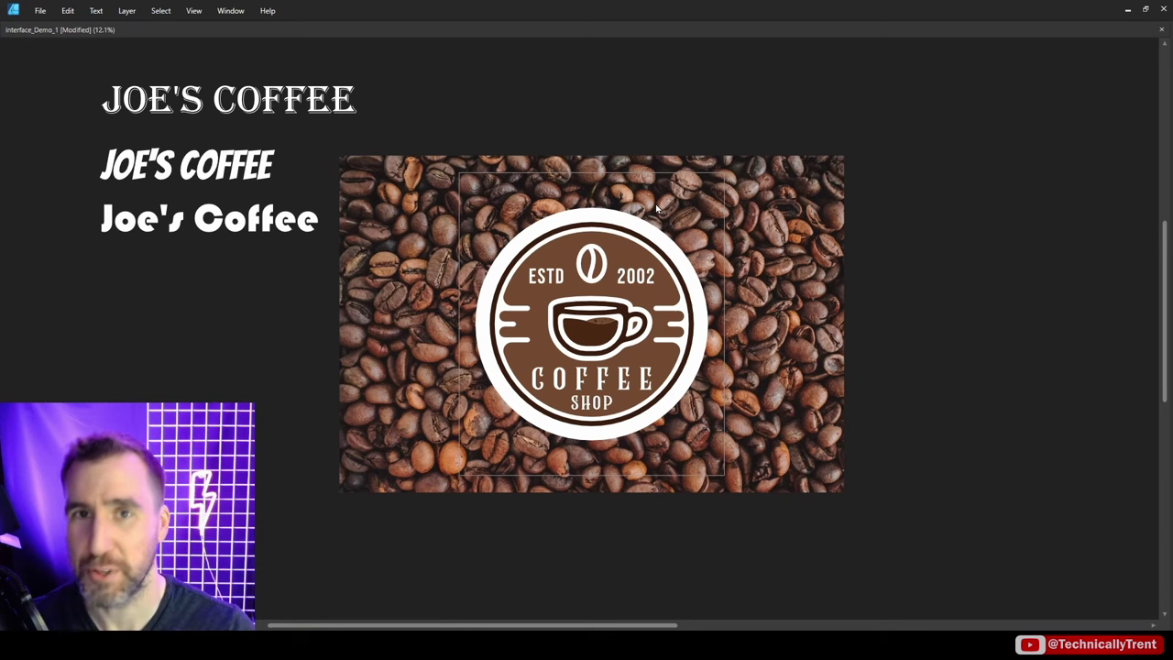
# Show the hidden interface again, and preview the design in the X-ray wireframe view mode before returning to the normal view.
pyautogui.press('Tab')
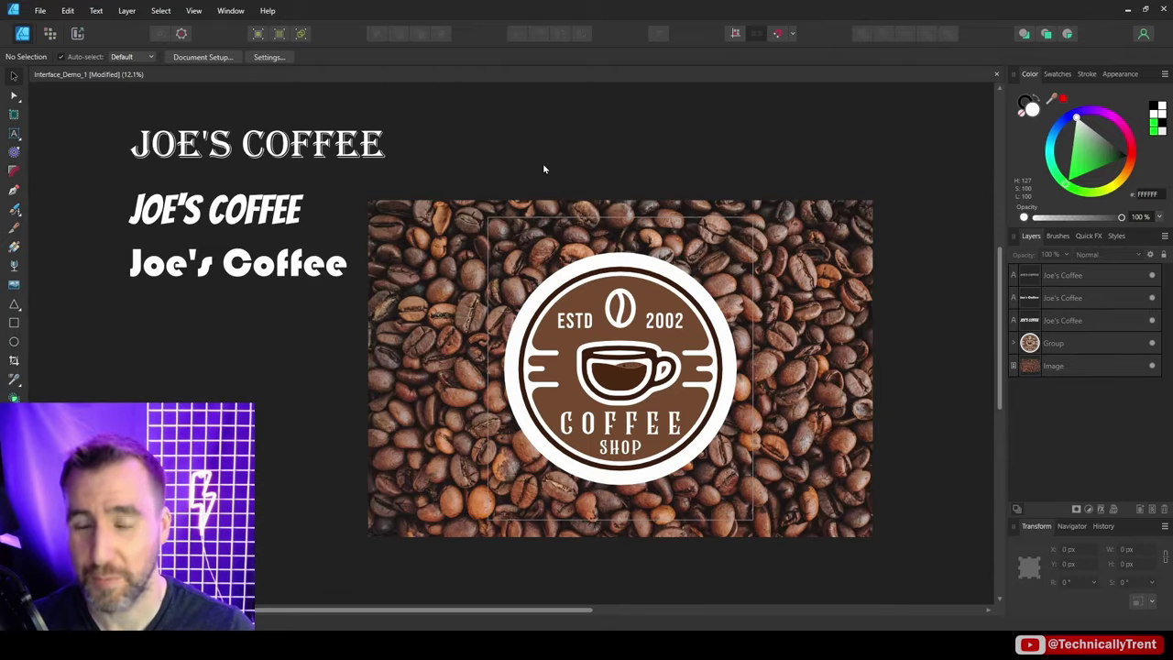
pyautogui.click(195, 11)
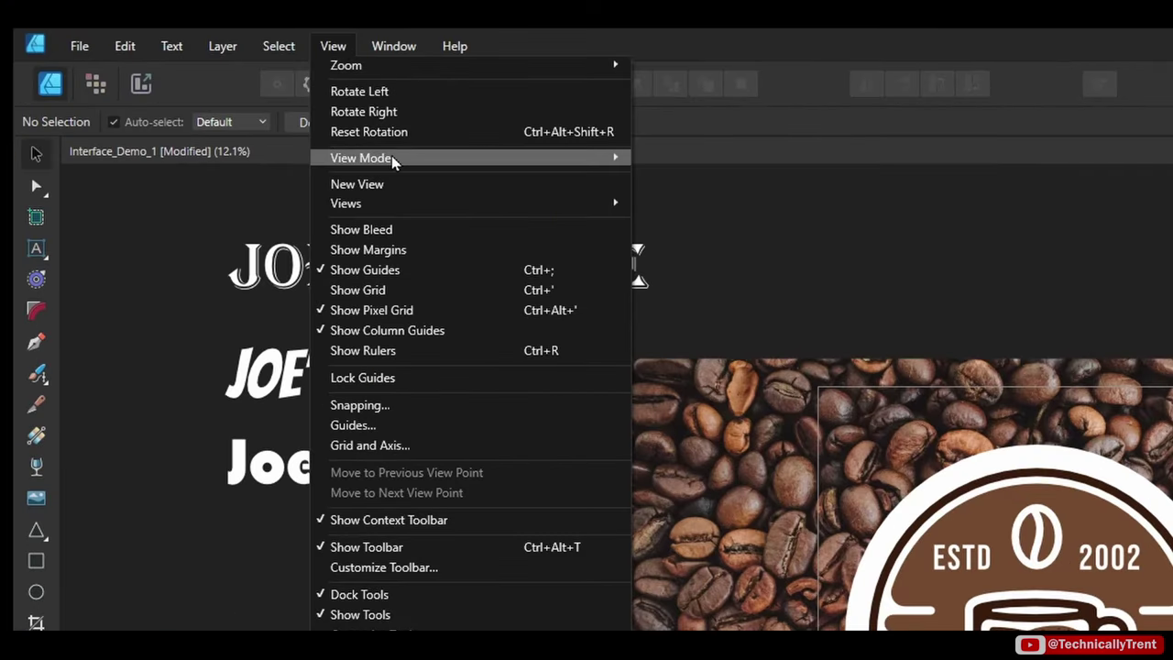
pyautogui.moveTo(396, 159)
pyautogui.moveTo(724, 217)
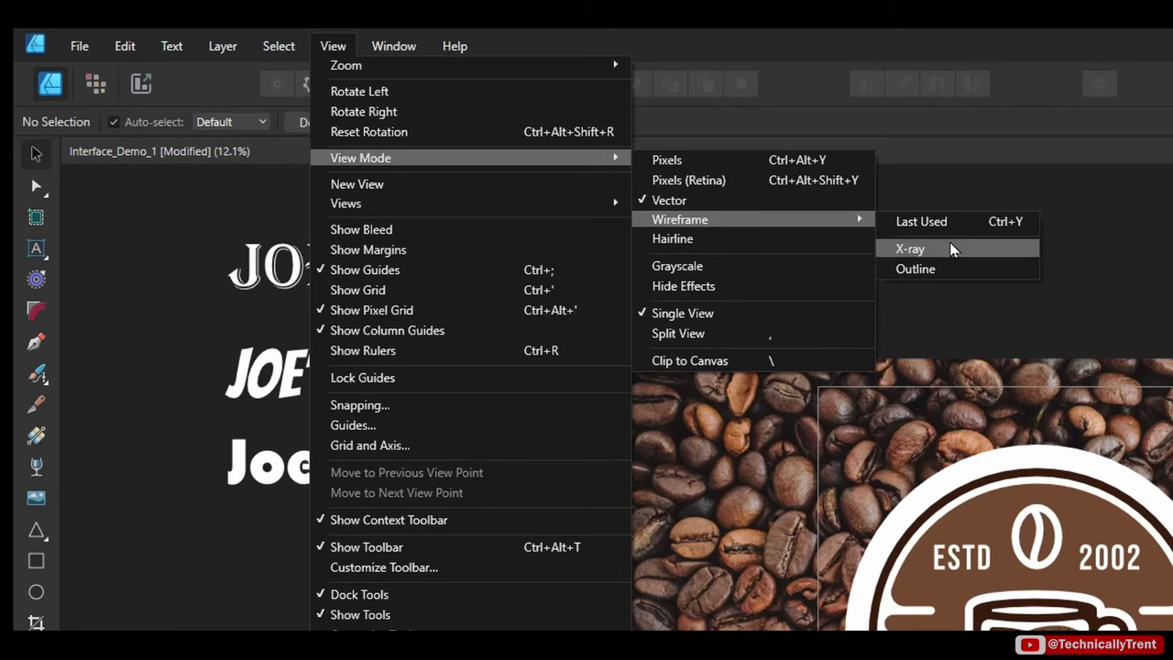
pyautogui.click(951, 250)
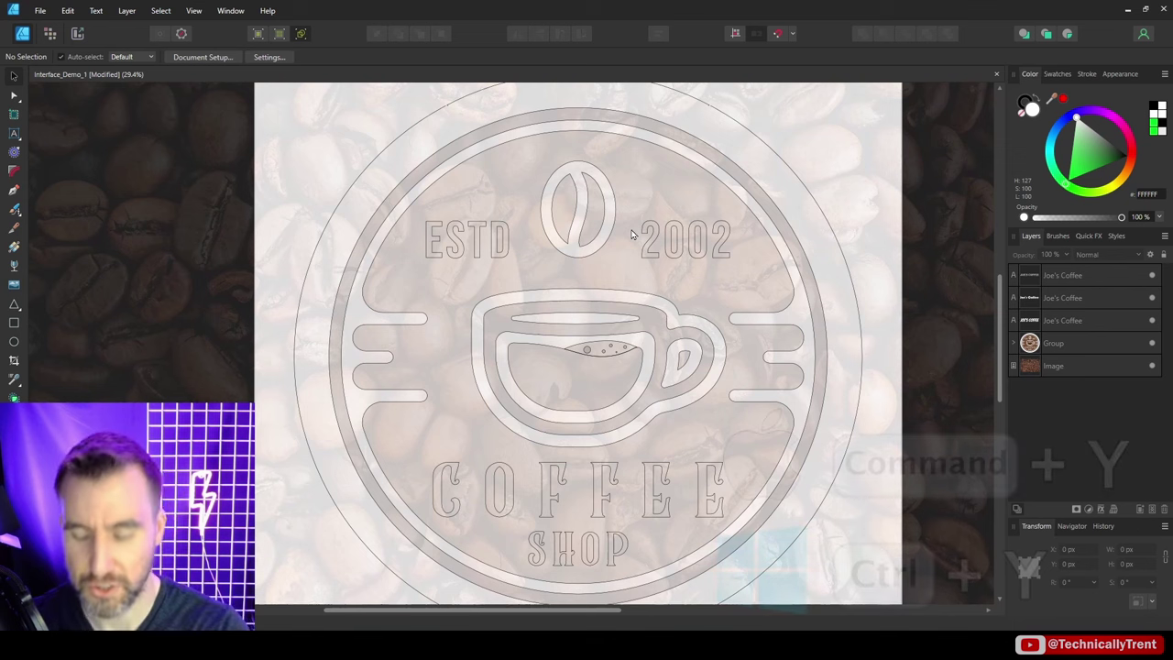
pyautogui.hotkey('ctrl', 'y')
pyautogui.hotkey('ctrl', 'y')
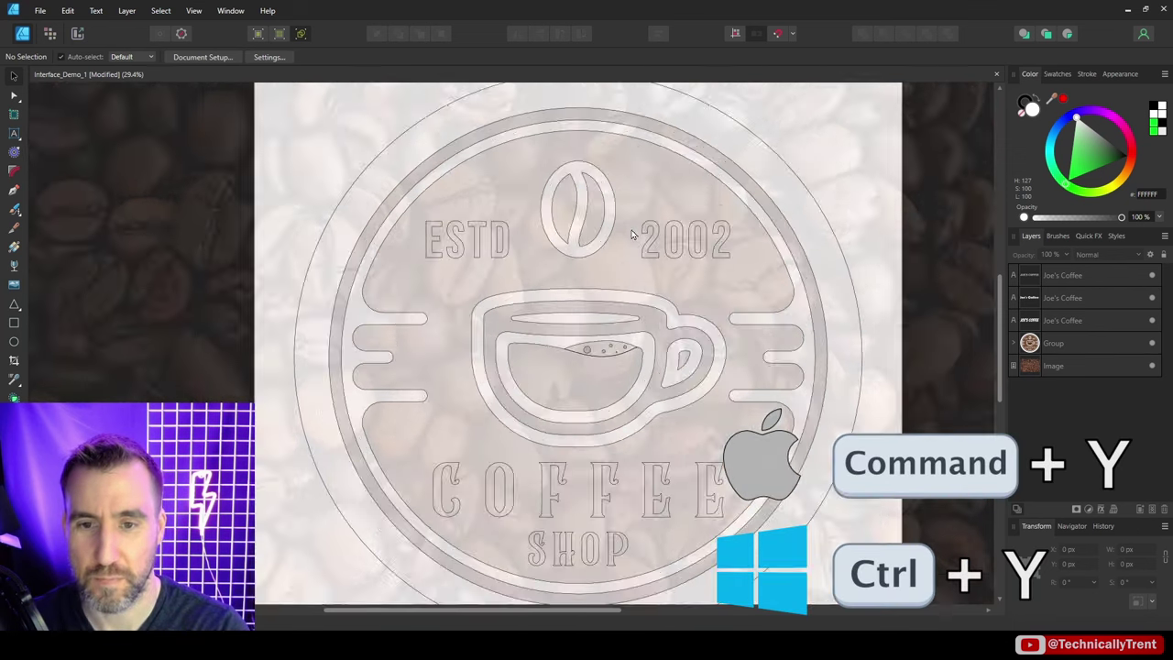
pyautogui.scroll(-2, 641, 187)
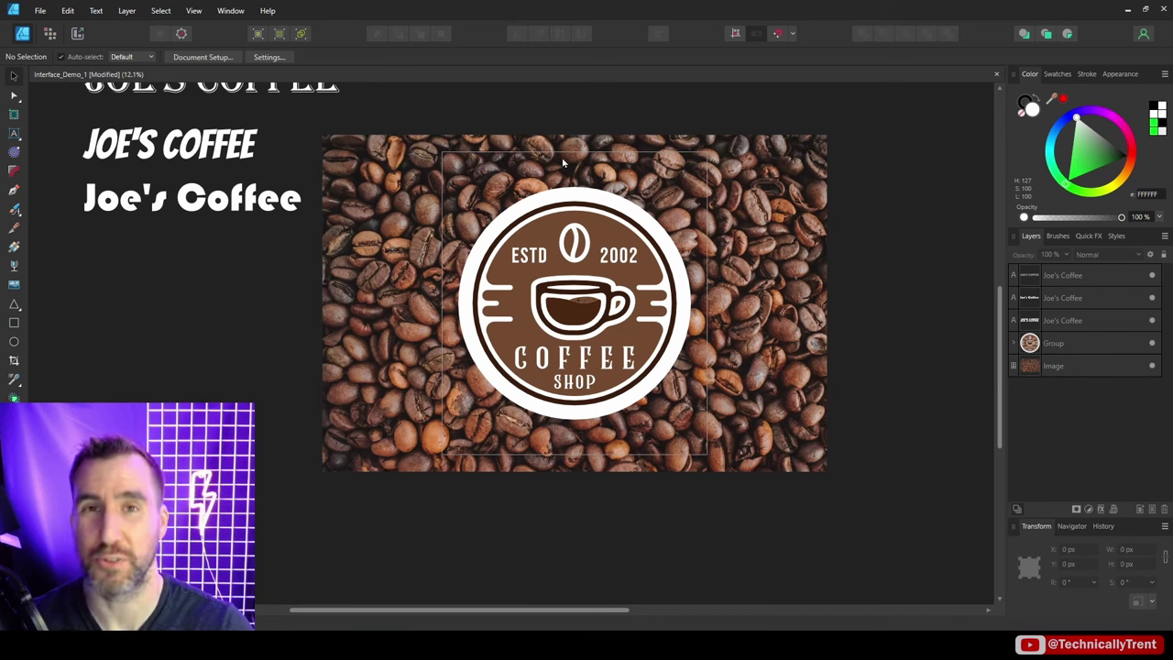
# Turn on Split View with the wireframe on one side, and move the divider across the logo to compare both renderings.
pyautogui.click(193, 11)
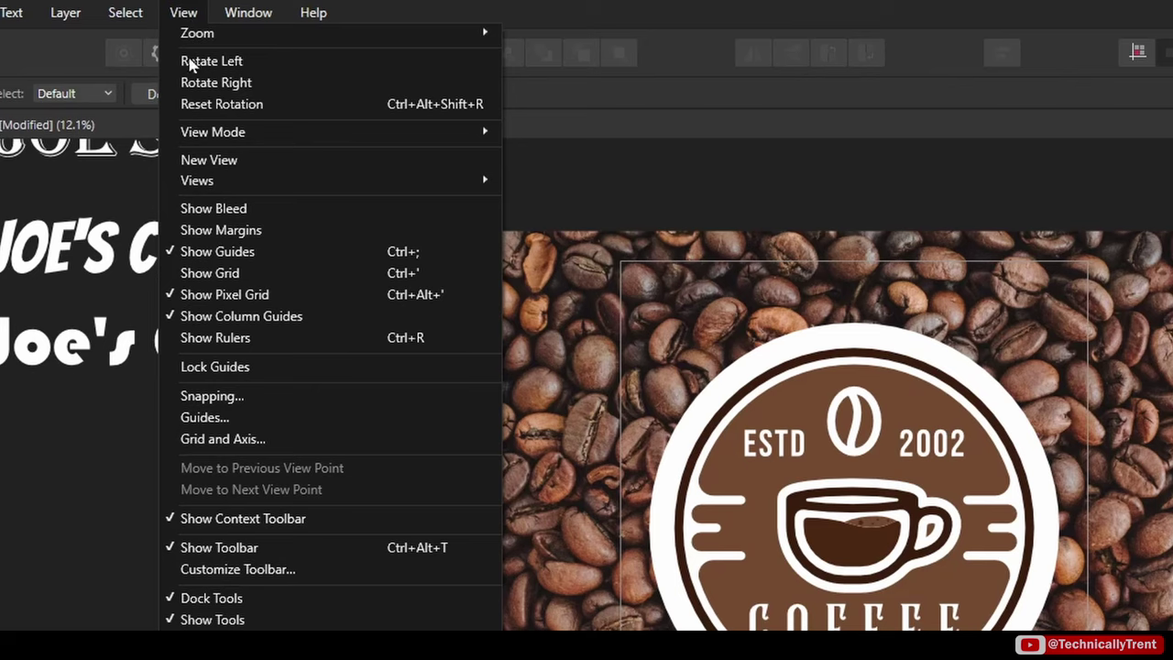
pyautogui.moveTo(263, 84)
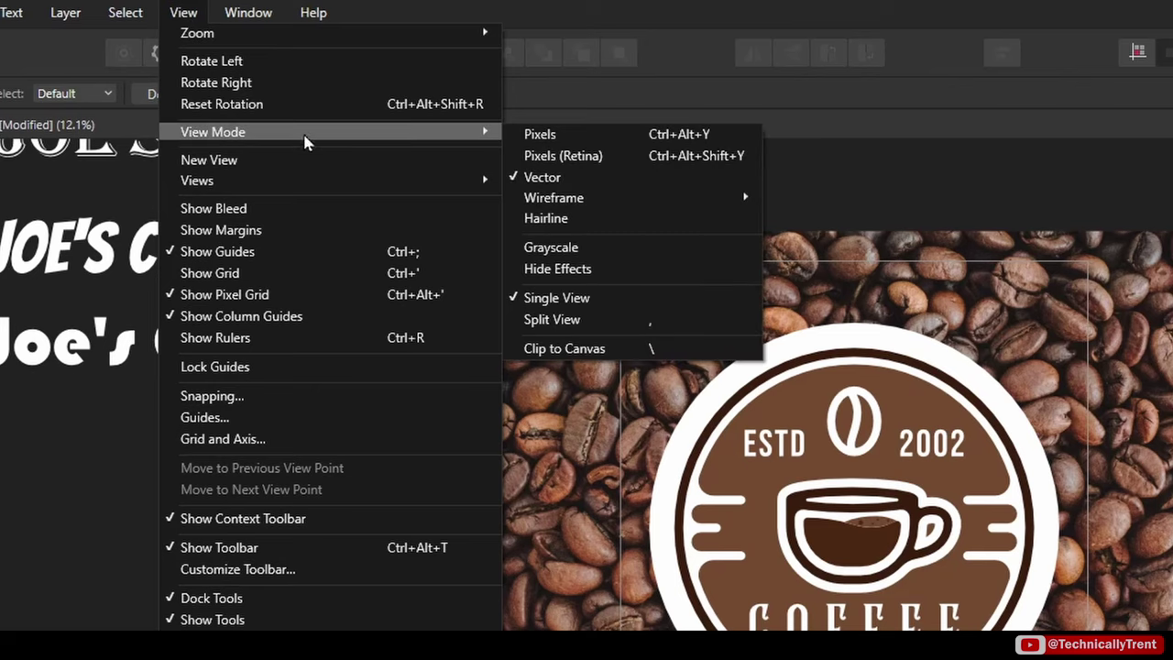
pyautogui.click(605, 319)
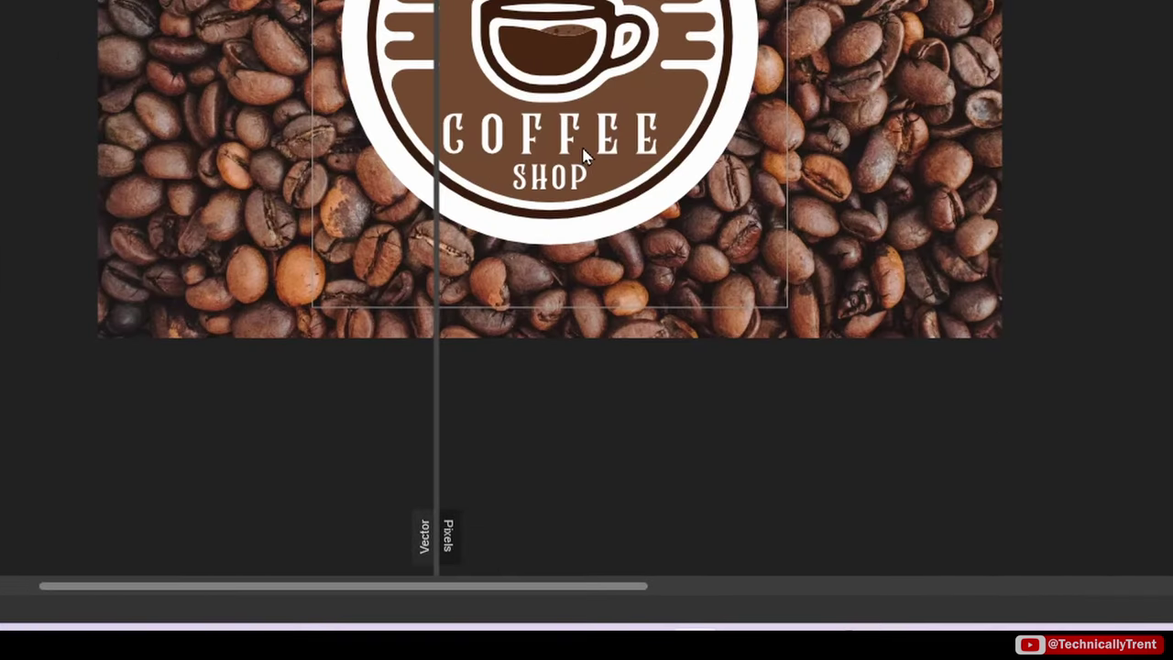
pyautogui.hotkey('ctrl', 'y')
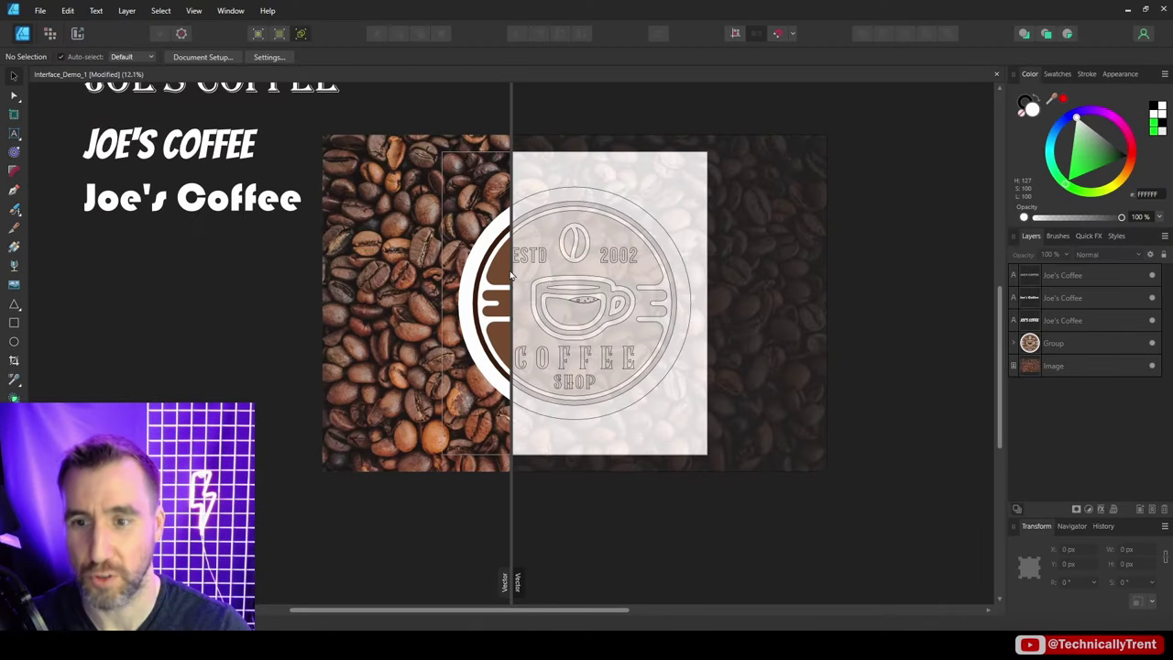
pyautogui.scroll(4, 511, 275)
pyautogui.moveTo(571, 313); pyautogui.dragTo(958, 275)
pyautogui.scroll(-1, 568, 286)
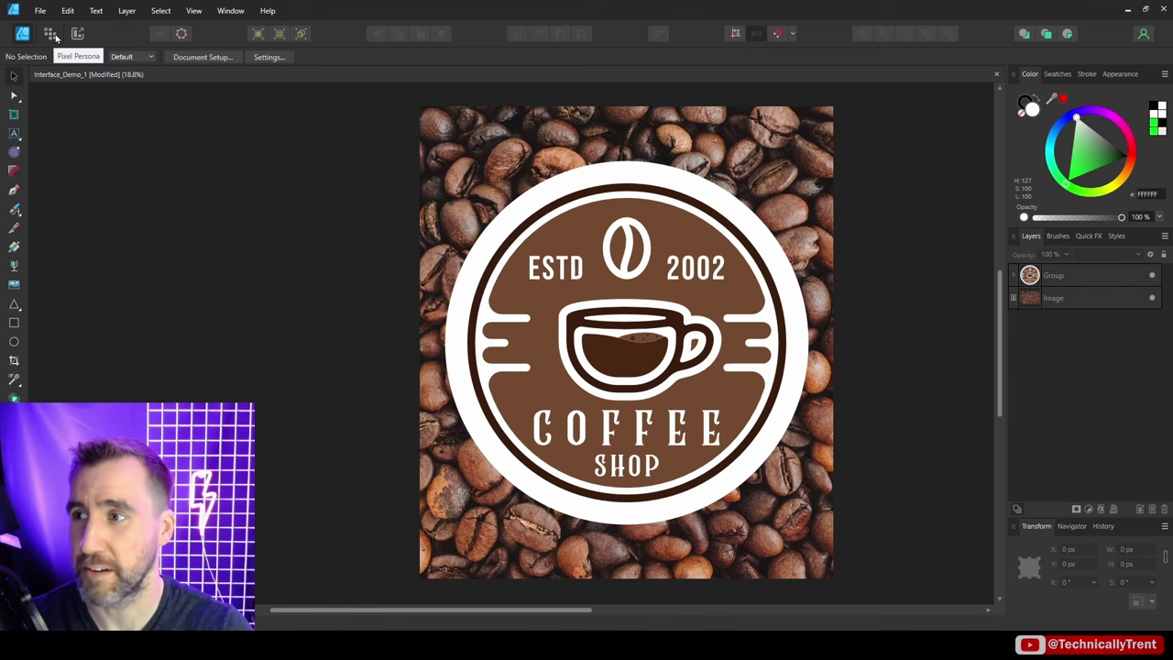
# Switch to the Pixel Persona and on to the Export Persona to view their tool sets.
pyautogui.click(51, 34)
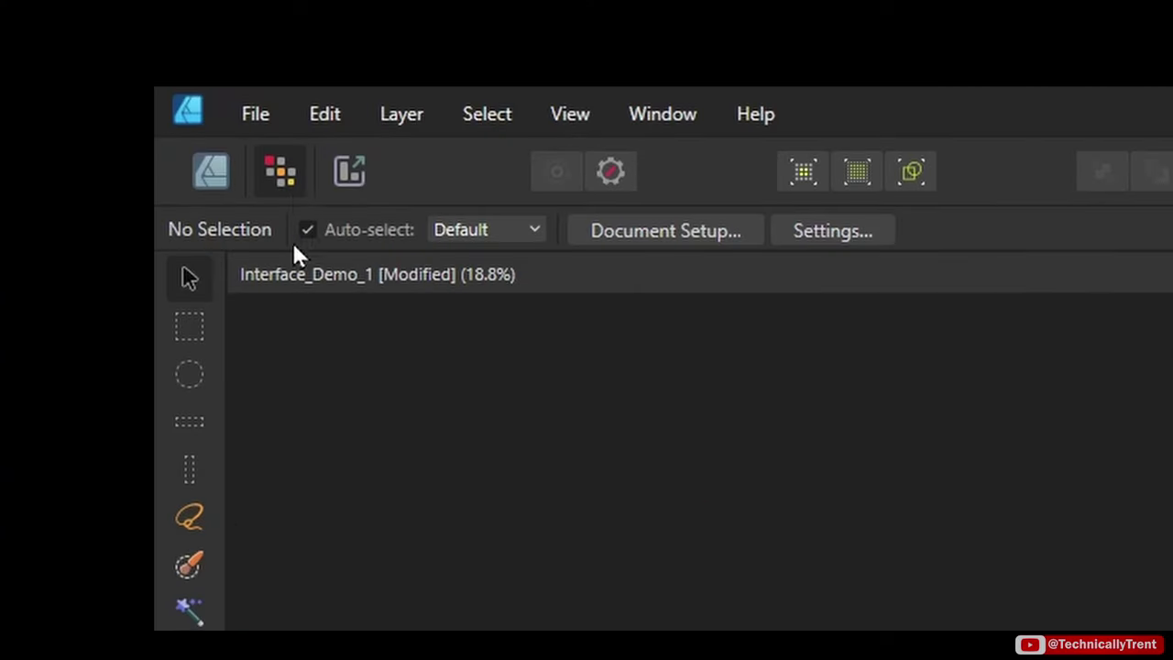
pyautogui.click(374, 181)
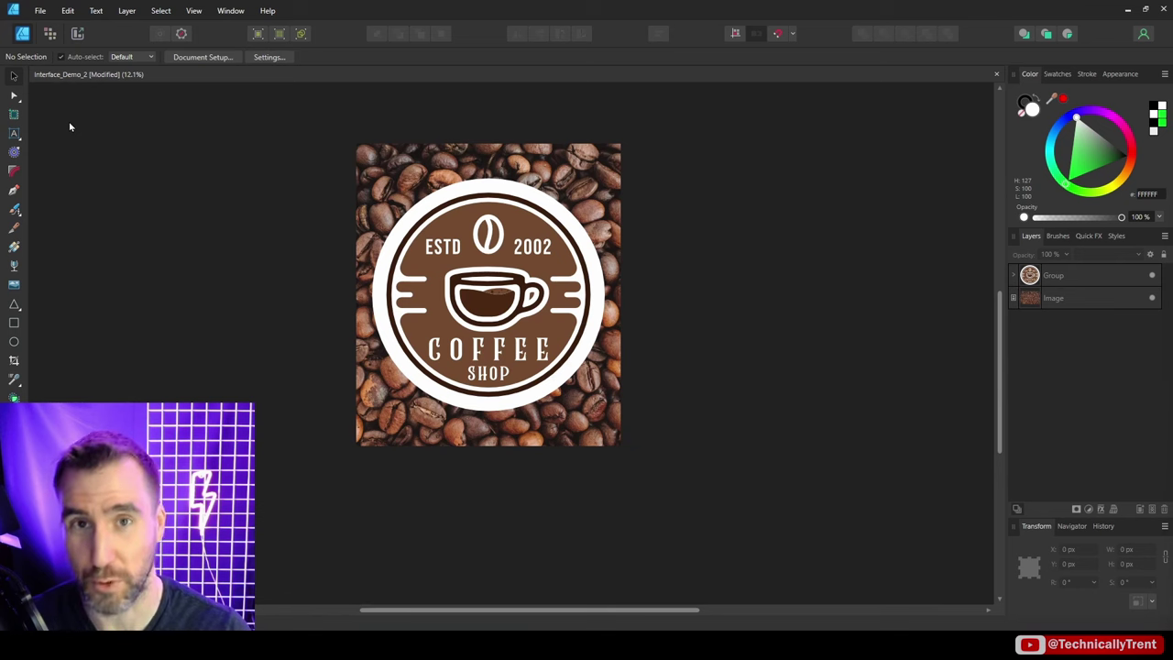
# Draw an artboard around the coffee logo with the Artboard tool and resize it to about 3381 by 3506 px.
pyautogui.click(14, 116)
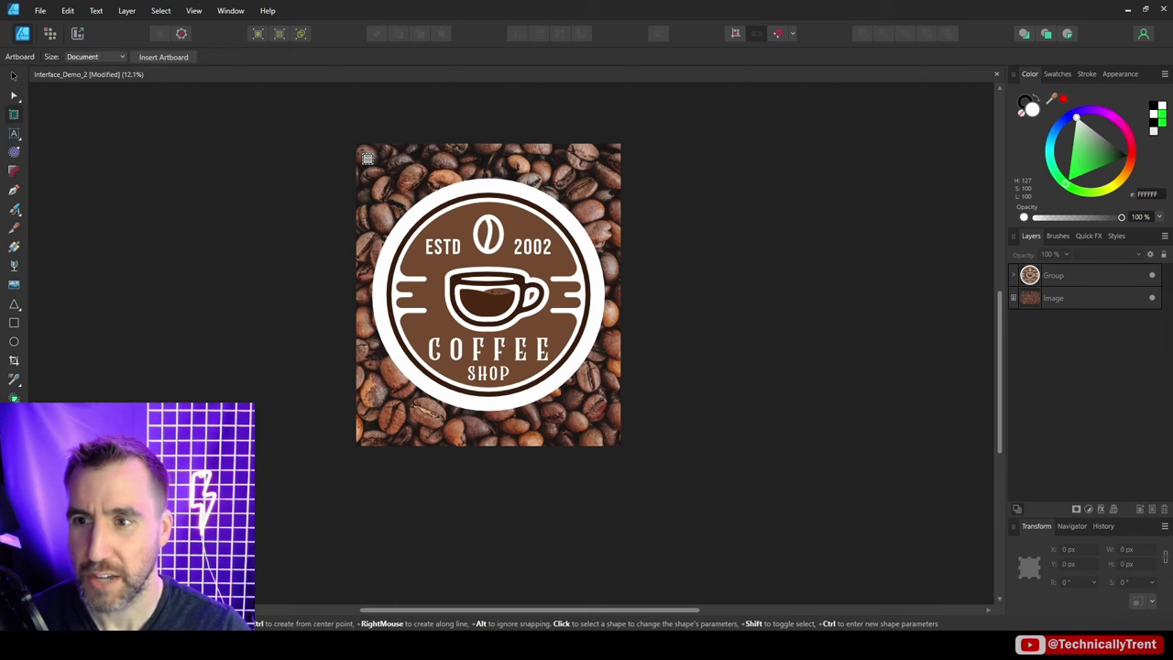
pyautogui.moveTo(367, 157); pyautogui.dragTo(635, 426)
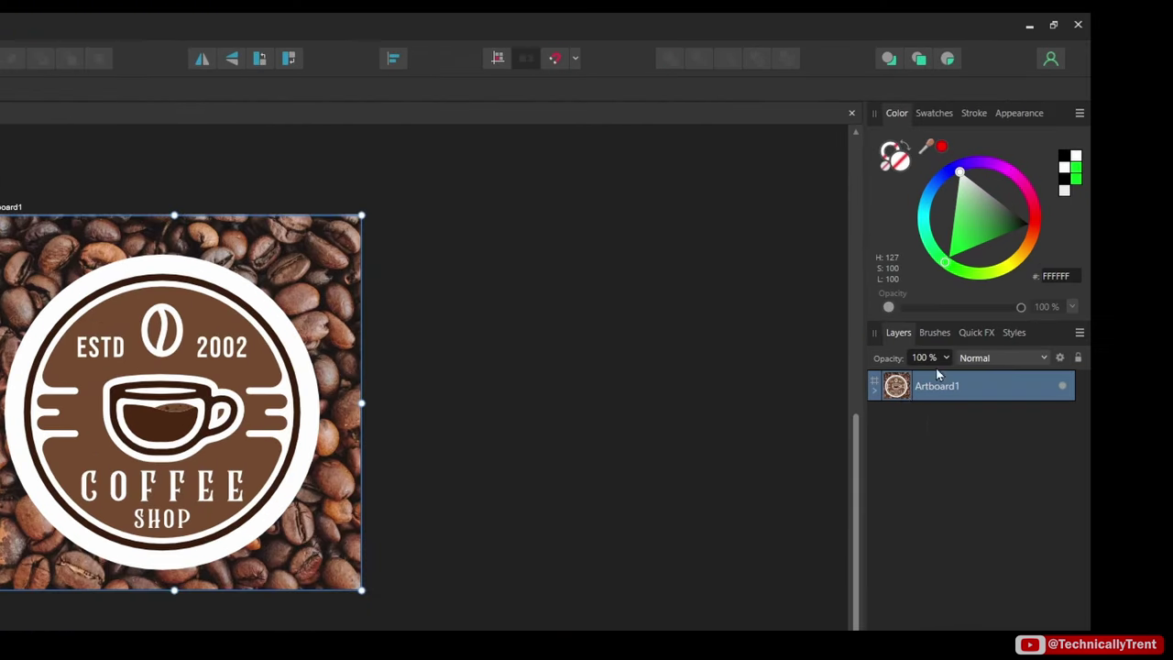
pyautogui.click(877, 391)
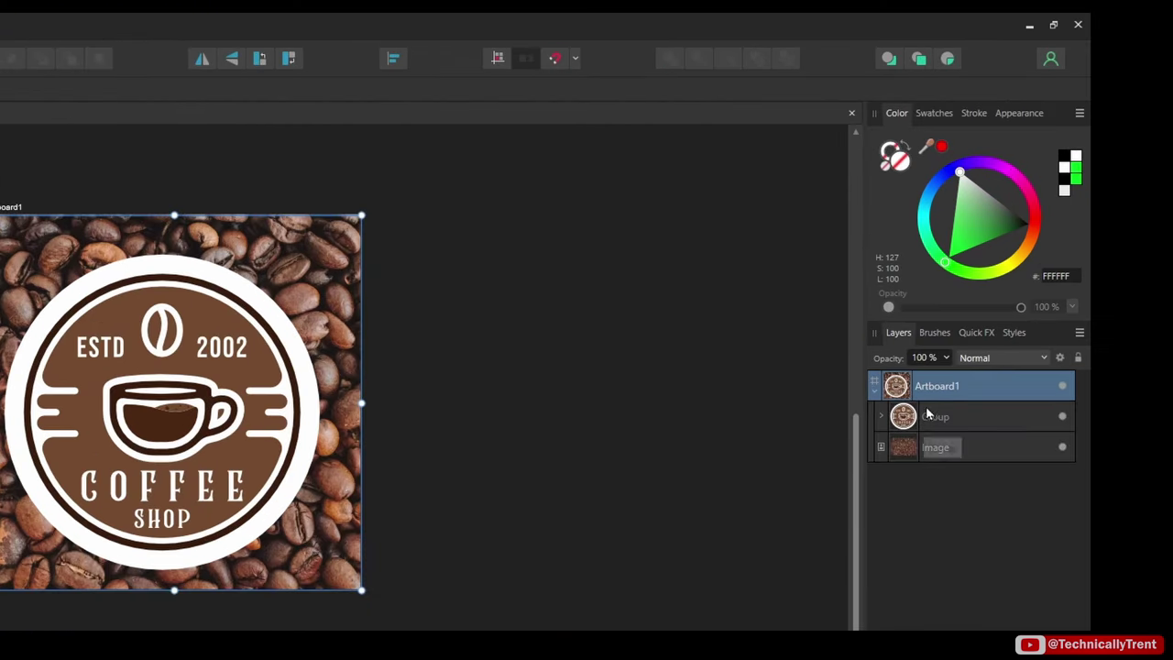
pyautogui.moveTo(361, 216); pyautogui.dragTo(332, 227)
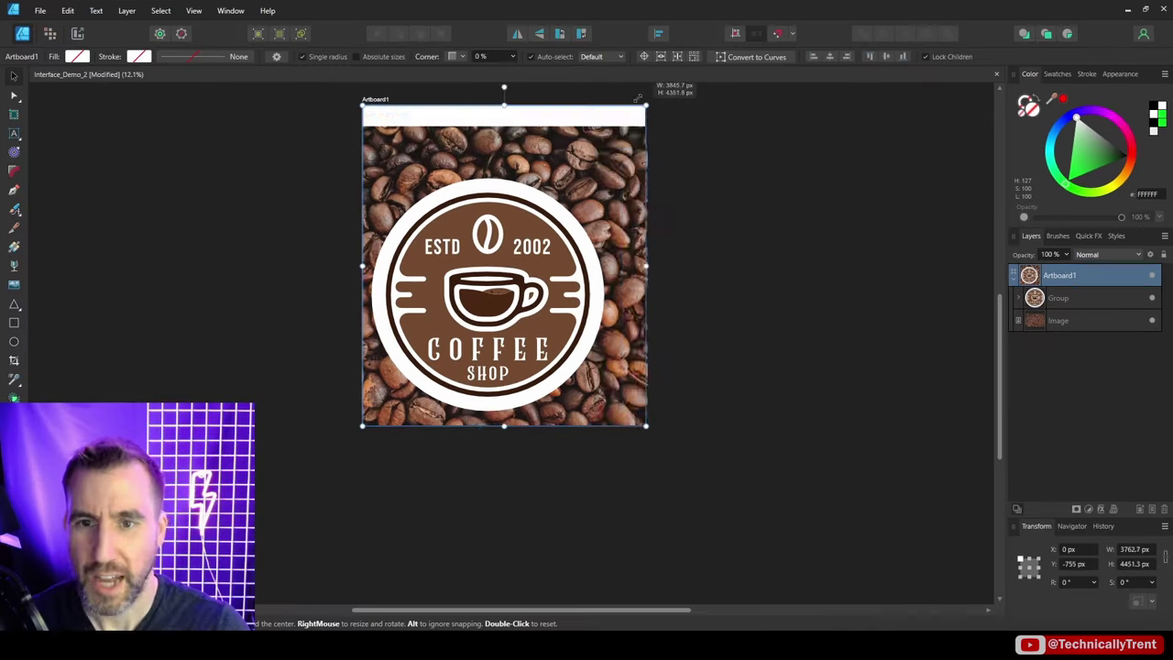
pyautogui.moveTo(605, 158); pyautogui.dragTo(615, 150)
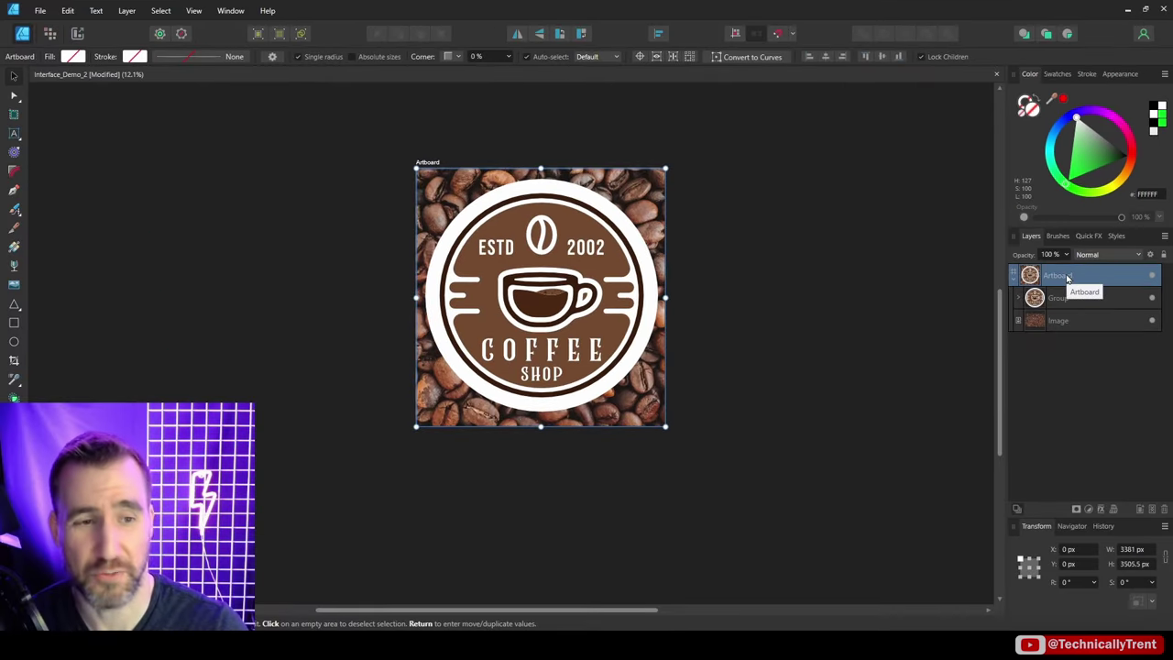
# Rename the artboard as "Logo 1" and place a duplicate beside the original at X about 3999 px.
pyautogui.doubleClick(1067, 277)
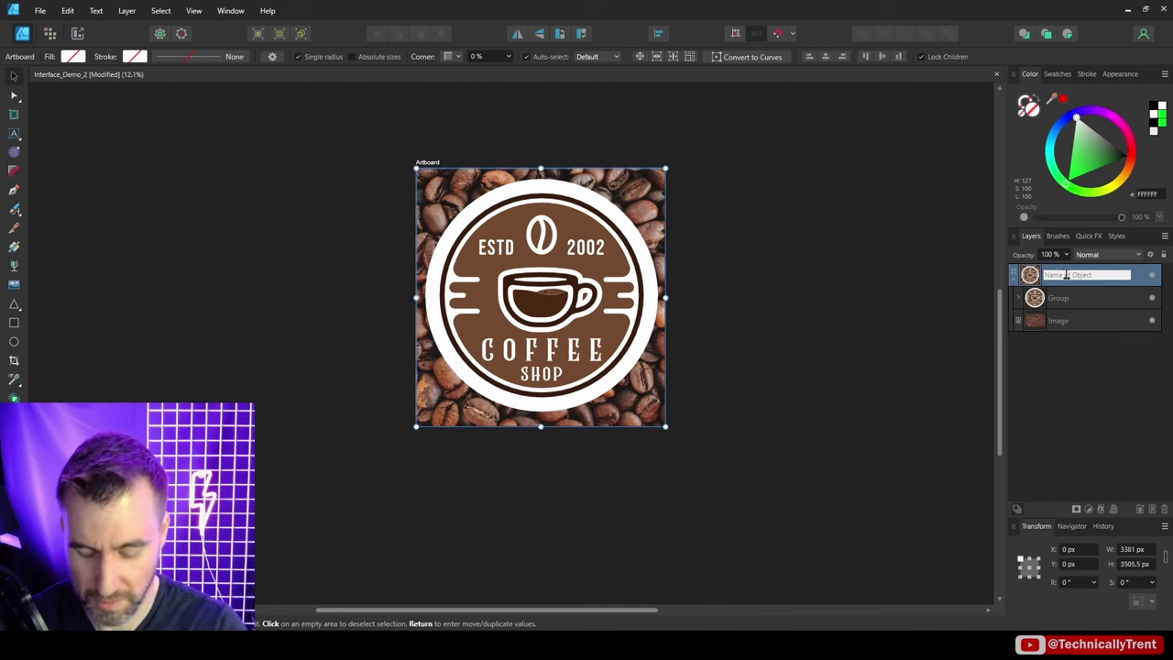
pyautogui.press('Return')
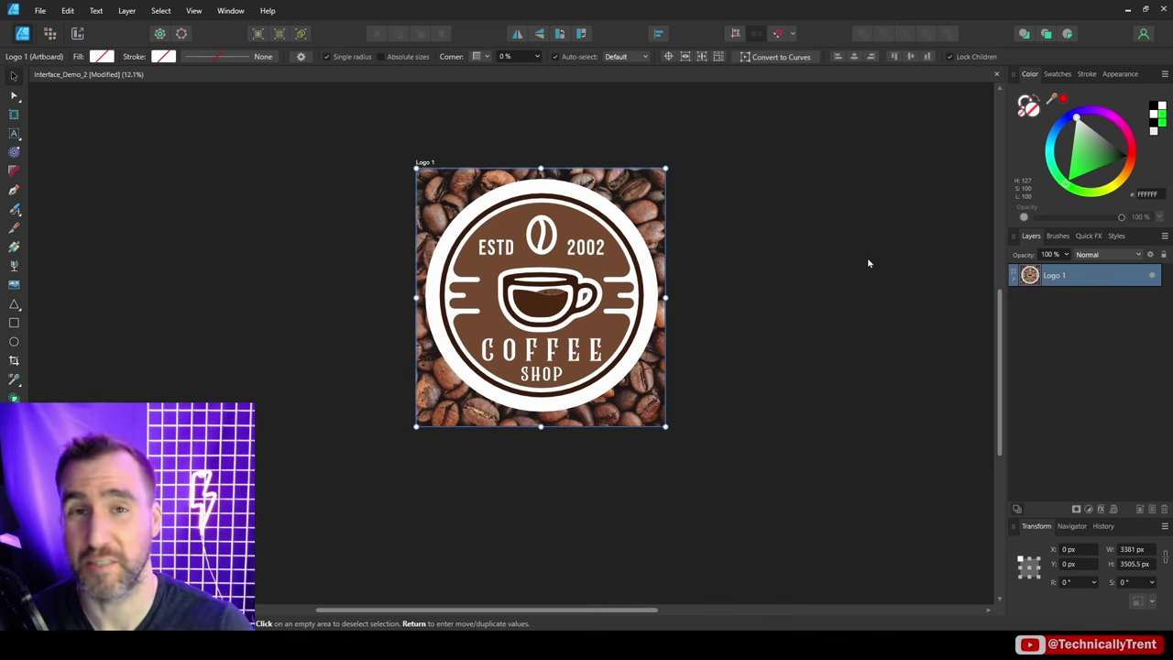
pyautogui.rightClick(1033, 278)
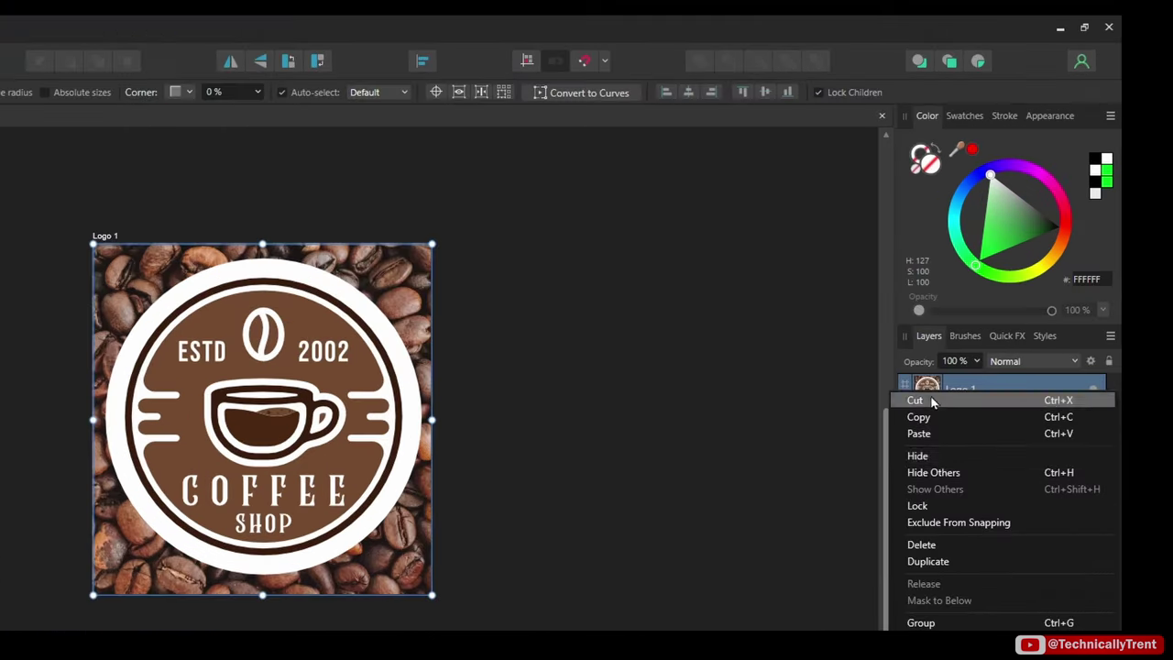
pyautogui.click(956, 562)
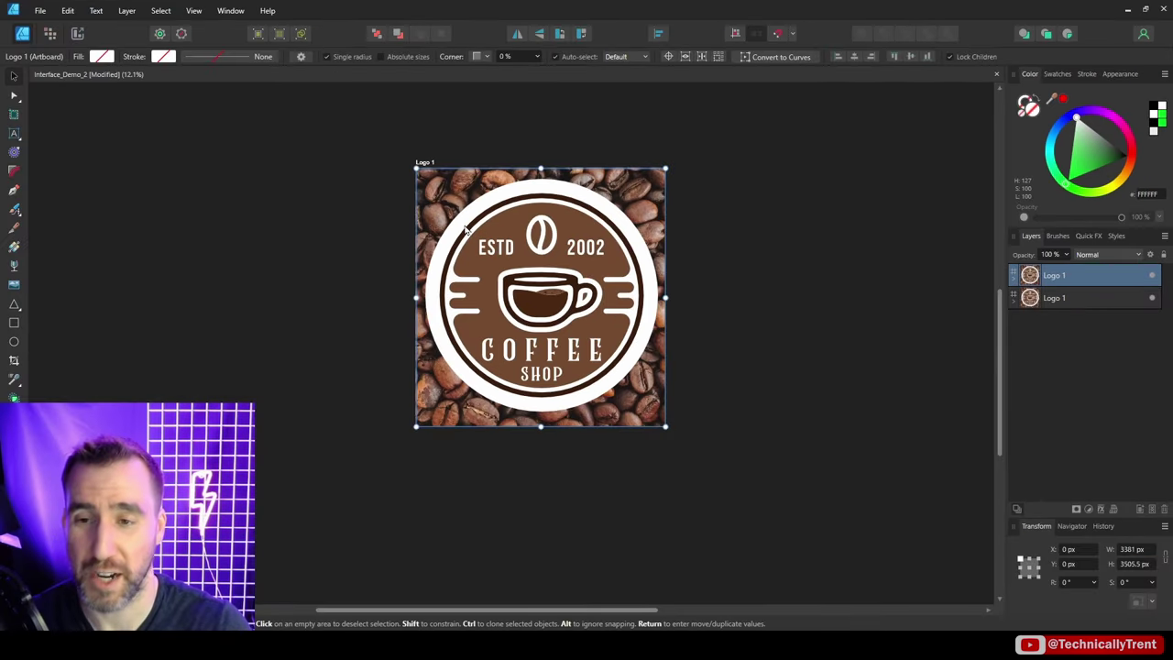
pyautogui.moveTo(468, 228); pyautogui.dragTo(781, 264)
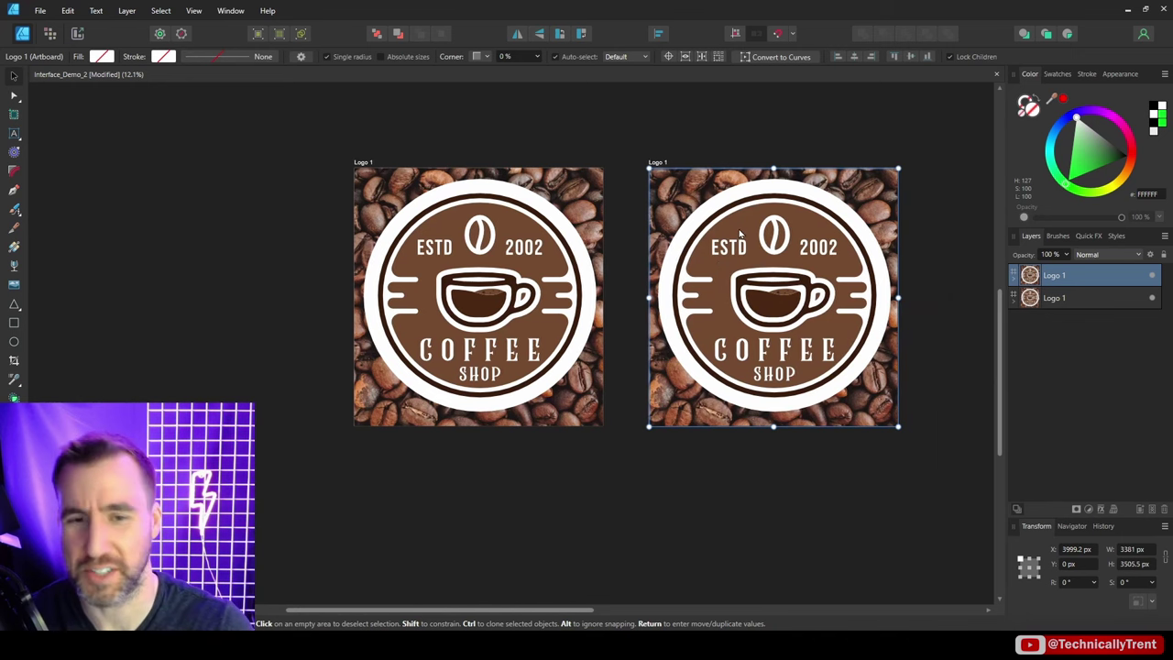
# Hide the coffee bean image in the duplicated artboard and rename that artboard as "Vector Design".
pyautogui.click(1012, 278)
pyautogui.click(1145, 321)
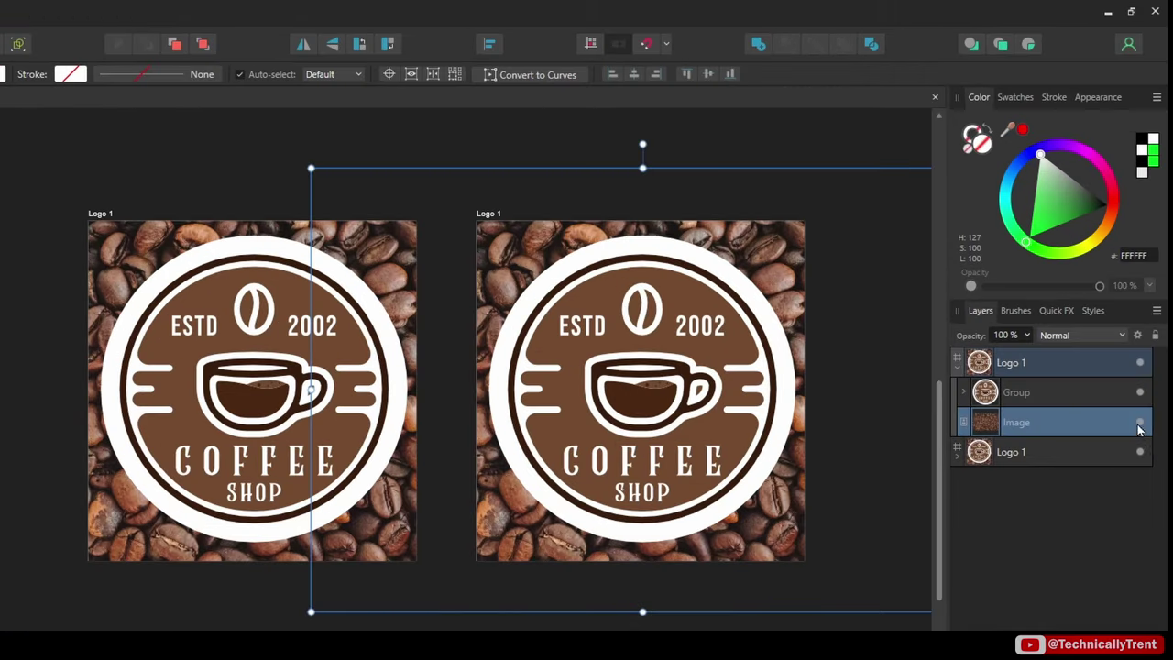
pyautogui.click(1141, 422)
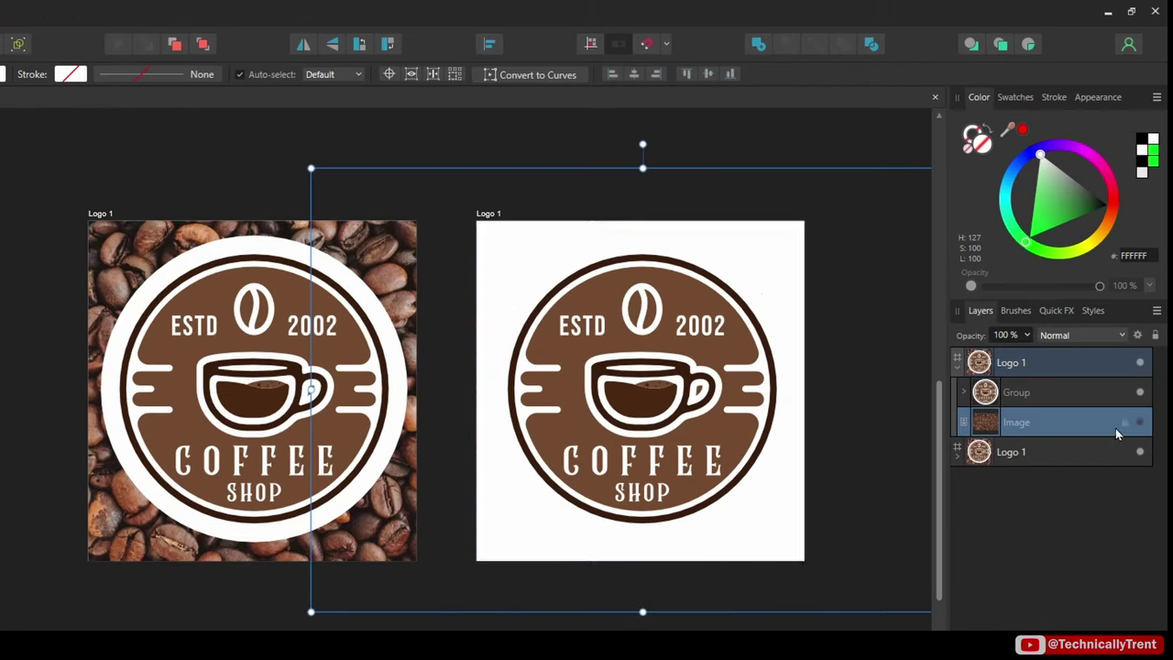
pyautogui.doubleClick(1019, 366)
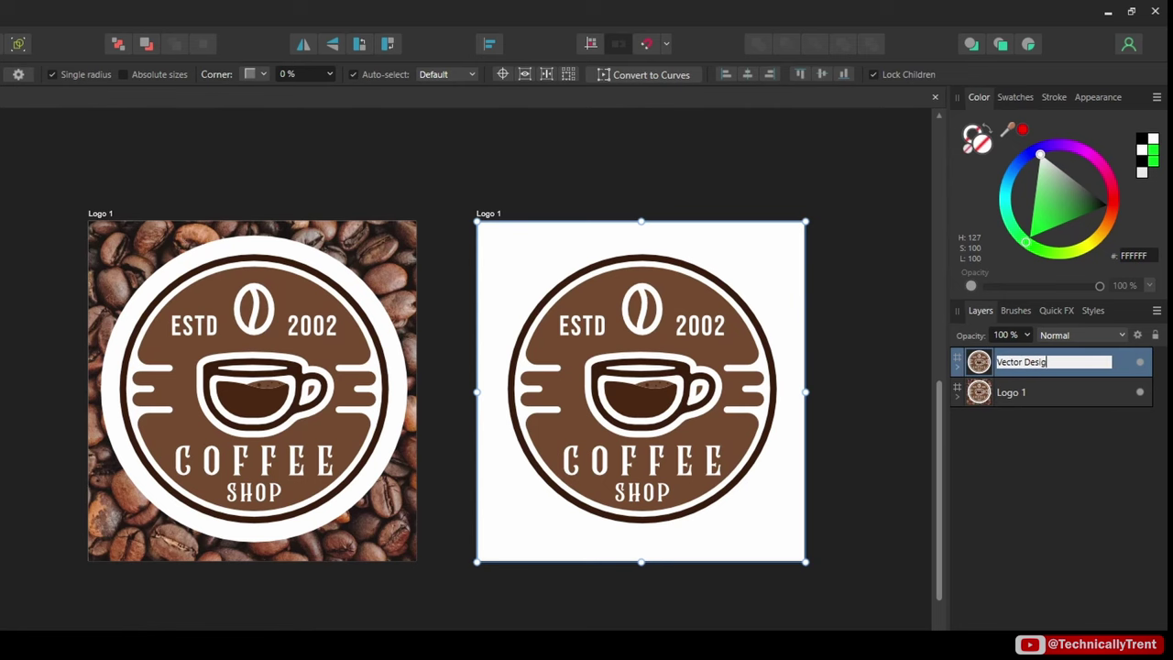
pyautogui.press('Return')
# Duplicate the Vector Design artboard and place the copy beside it at X about 7899 px, Y 0 px.
pyautogui.moveTo(931, 336); pyautogui.dragTo(666, 306)
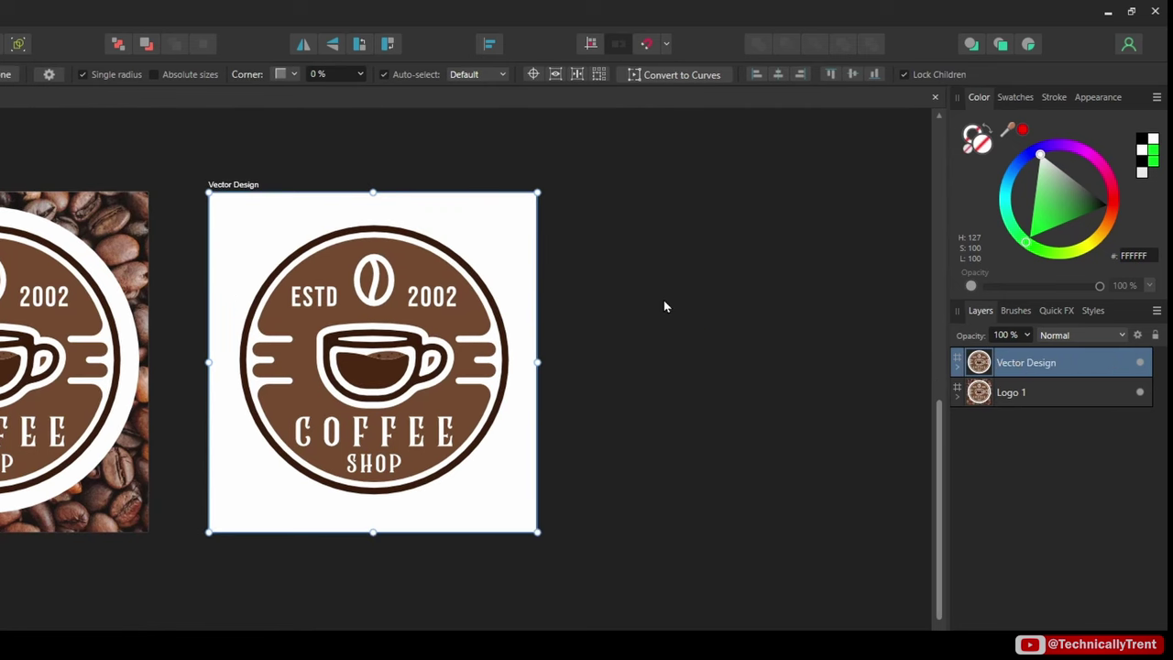
pyautogui.rightClick(982, 364)
pyautogui.click(979, 529)
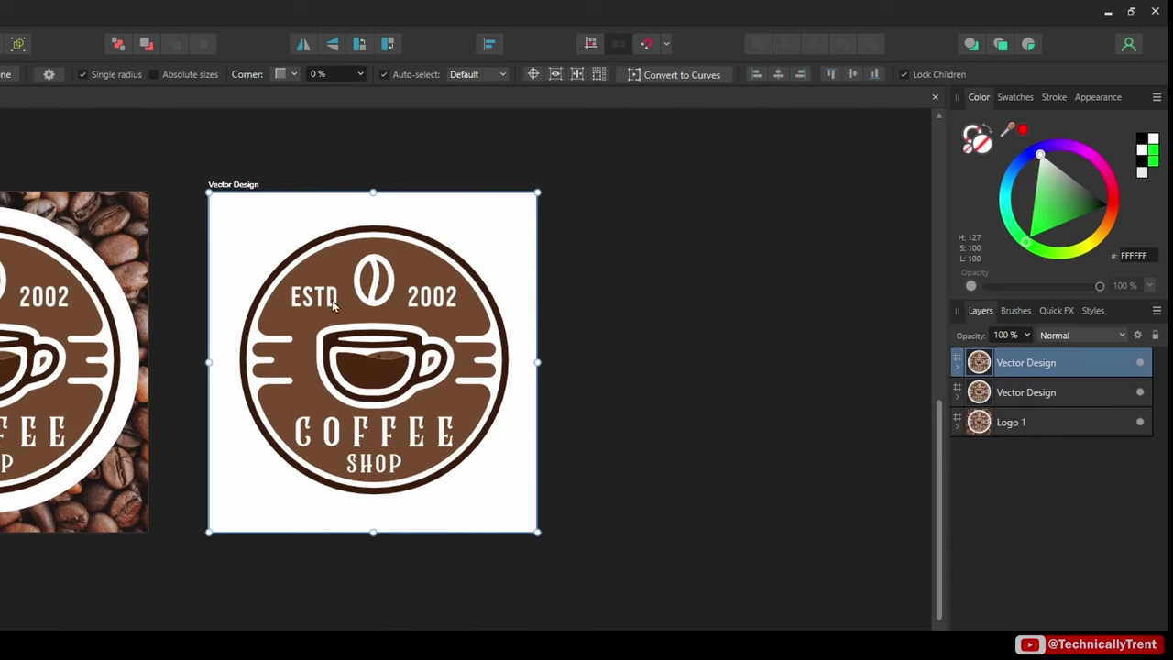
pyautogui.moveTo(353, 306); pyautogui.dragTo(729, 312)
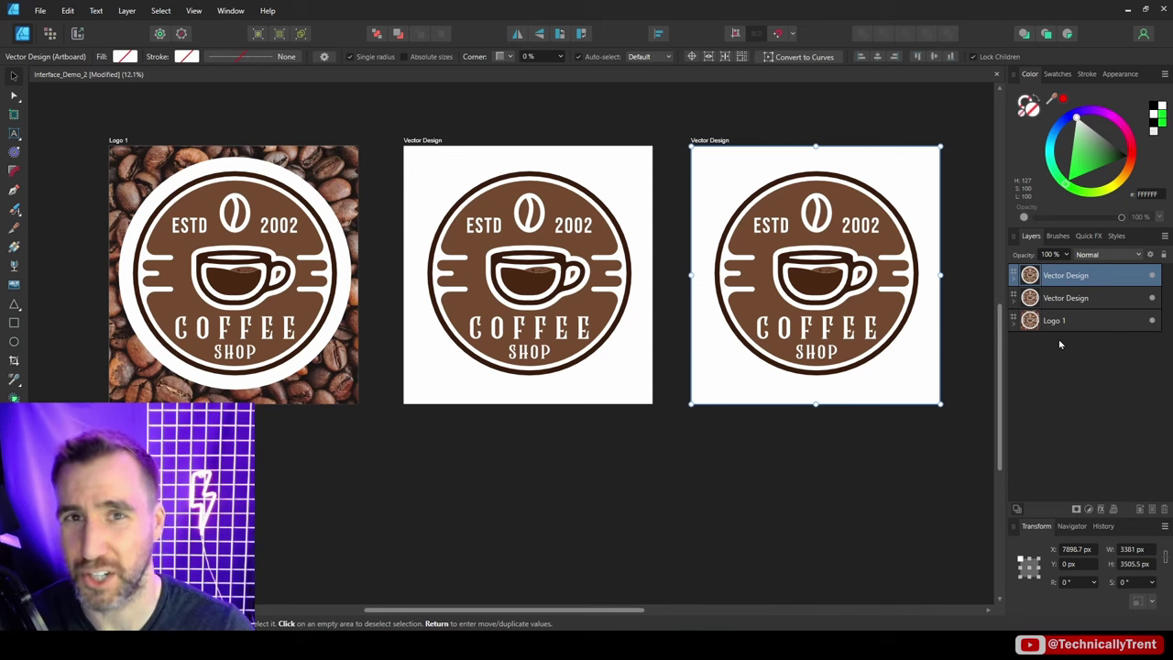
# Apply a Black and White adjustment to the newest Vector Design copy and rename that artboard as "Black and White".
pyautogui.moveTo(1034, 278); pyautogui.dragTo(1127, 392)
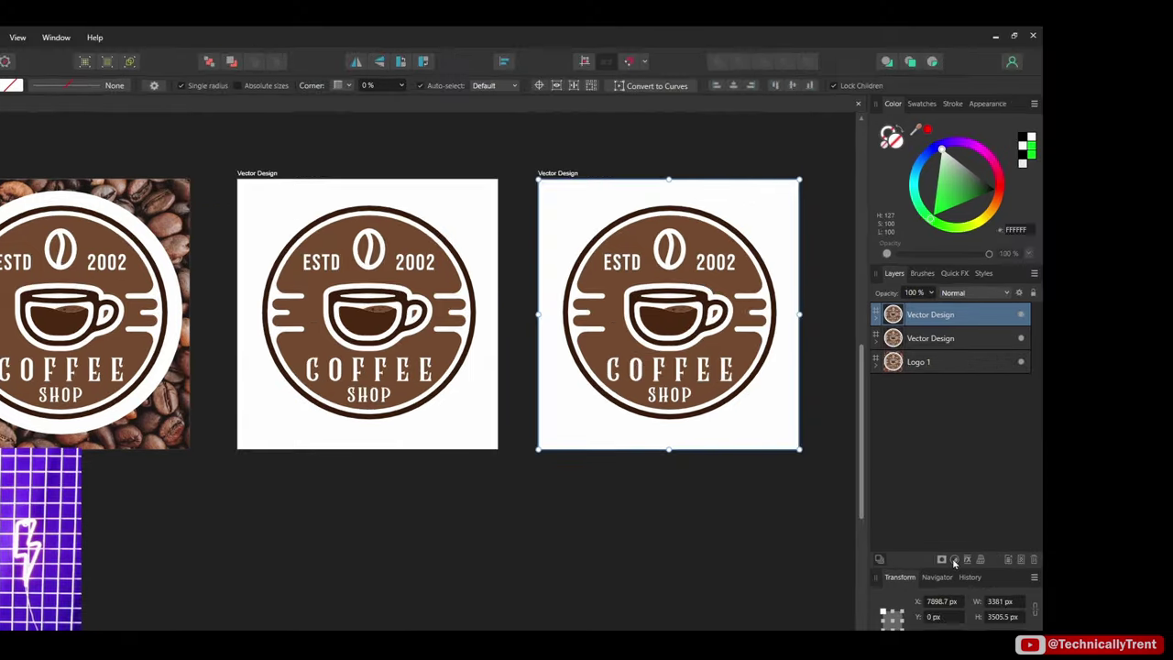
pyautogui.click(1089, 509)
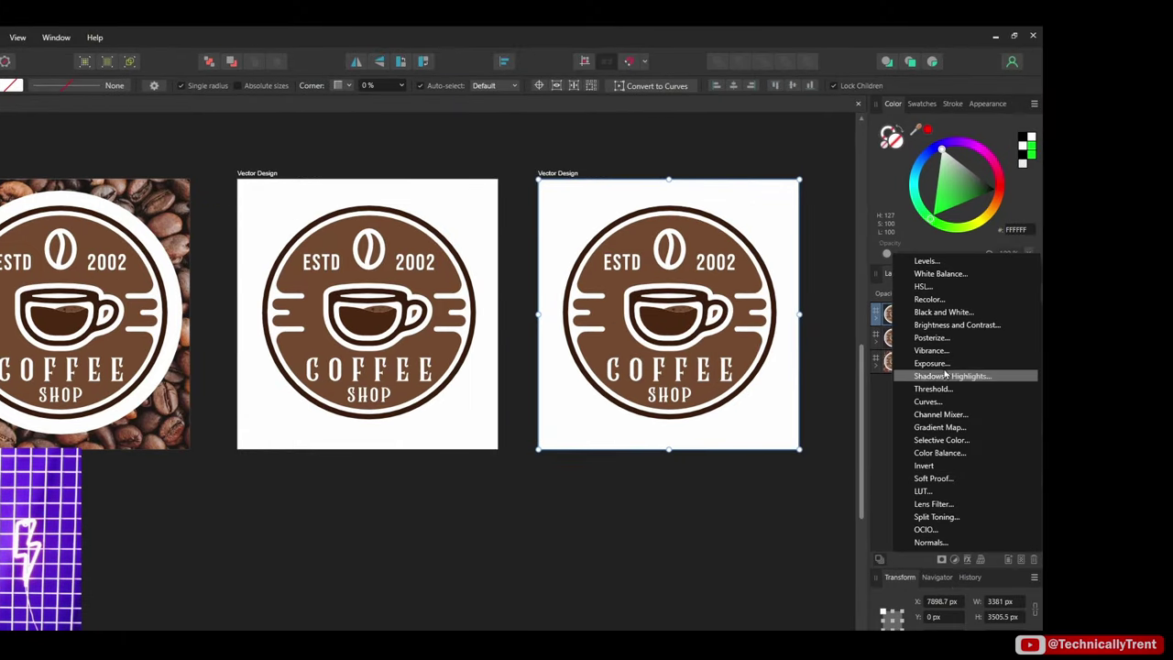
pyautogui.click(942, 312)
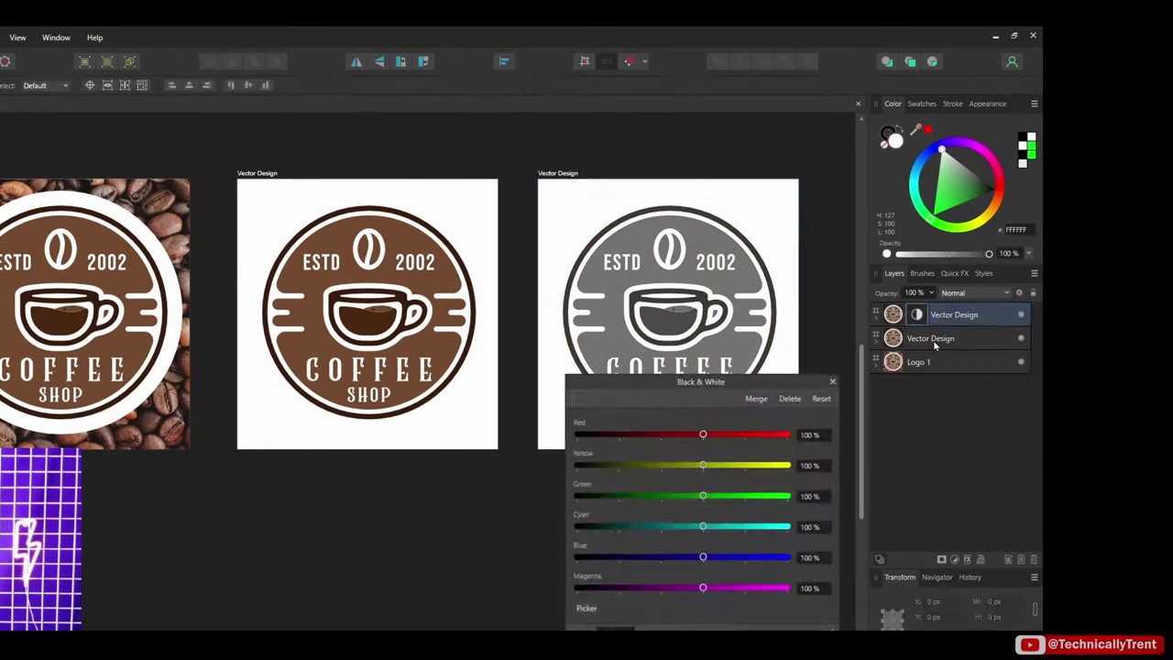
pyautogui.doubleClick(958, 314)
pyautogui.write('Black and White')
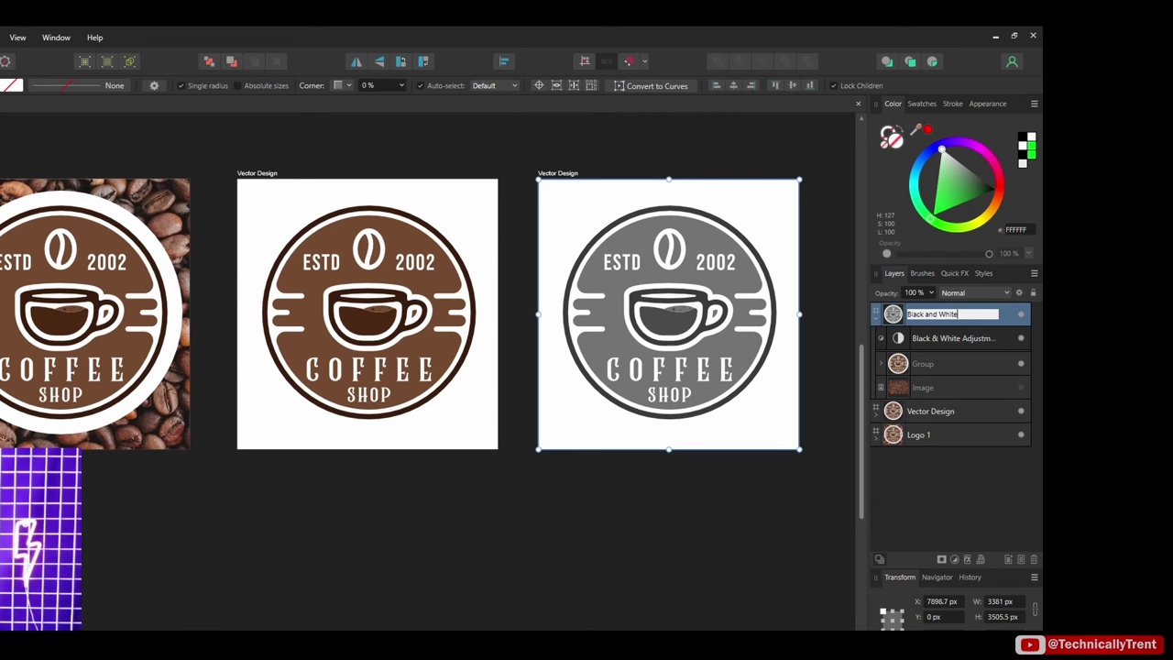
pyautogui.press('Return')
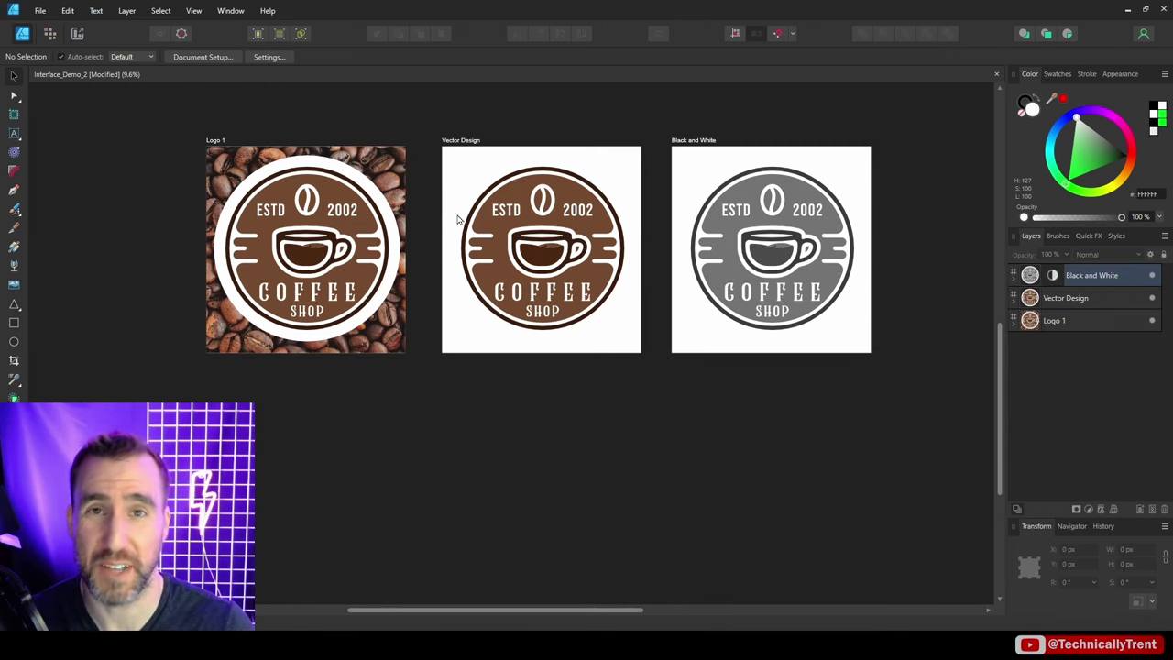
# Draw an artboard about 6316 × 2323 px below the Vector Design artboard and add the text "Coffee Shop" across it.
pyautogui.click(14, 113)
pyautogui.moveTo(445, 368); pyautogui.dragTo(818, 506)
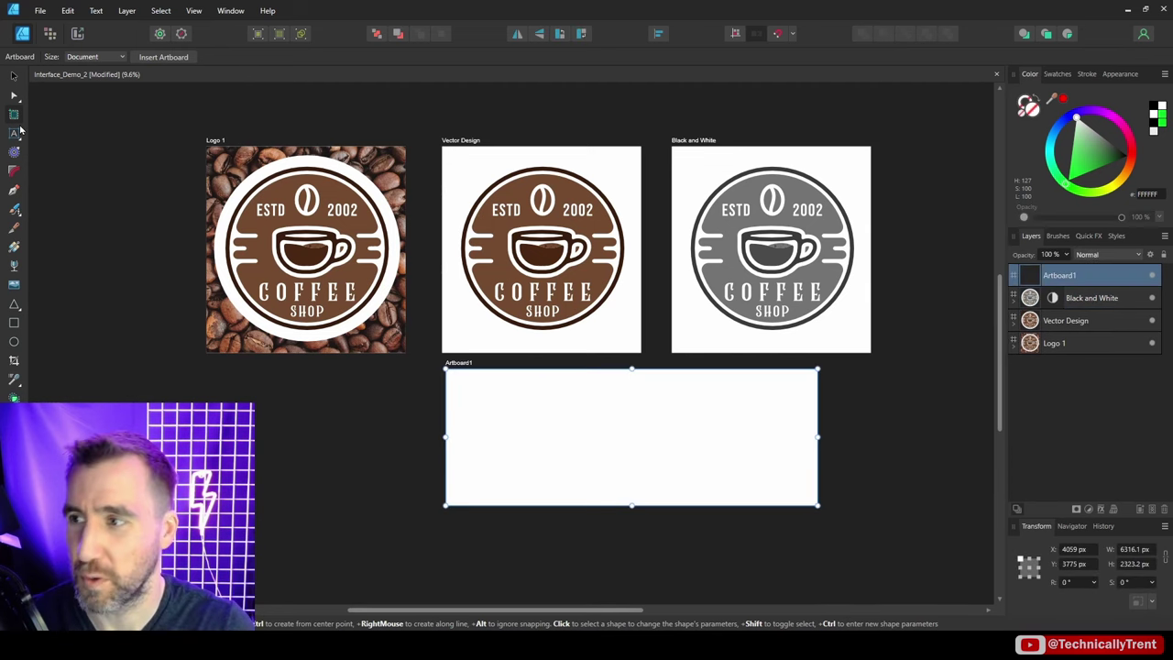
pyautogui.click(15, 133)
pyautogui.moveTo(504, 409); pyautogui.dragTo(559, 448)
pyautogui.write('Coffee Shop')
pyautogui.press('Escape')
pyautogui.moveTo(814, 449); pyautogui.dragTo(769, 449)
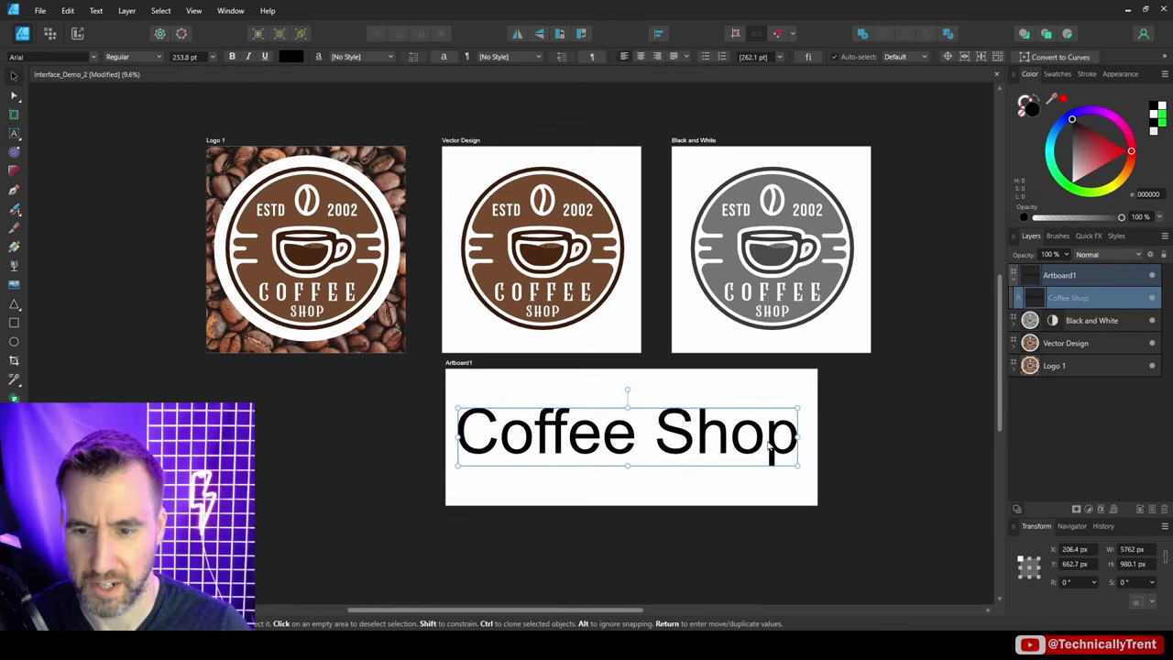
# Format the "Coffee Shop" text in Algerian with the brown sampled from the logo, and rename its artboard "Name".
pyautogui.click(93, 56)
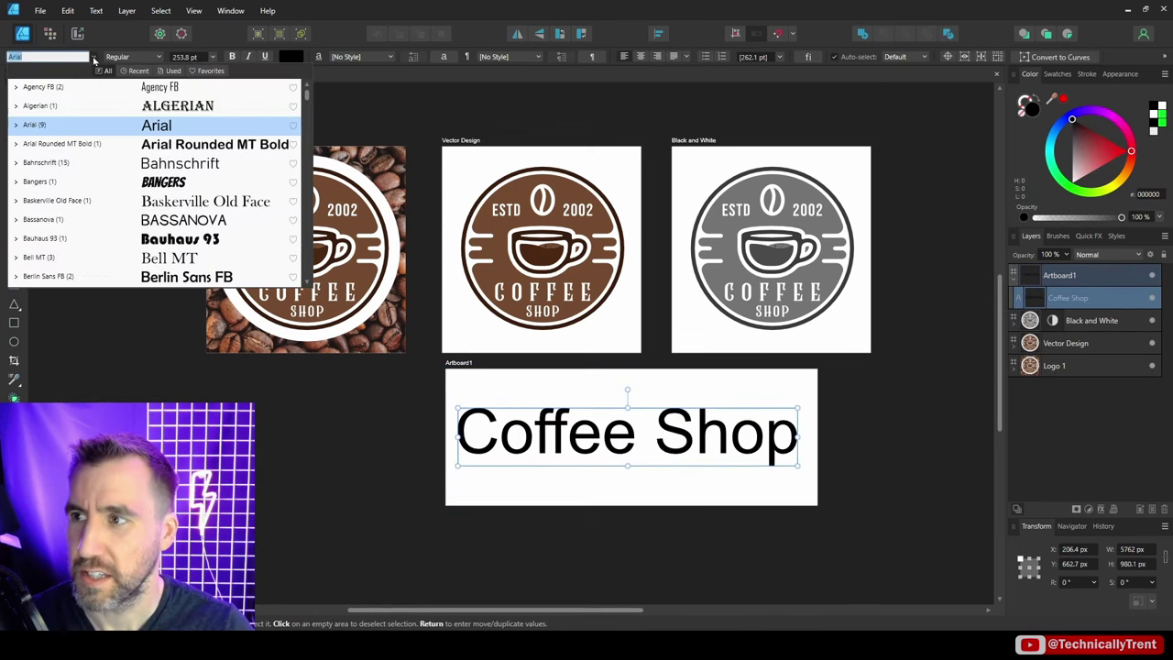
pyautogui.click(172, 114)
pyautogui.moveTo(840, 409); pyautogui.dragTo(799, 405)
pyautogui.moveTo(1052, 98); pyautogui.dragTo(587, 232)
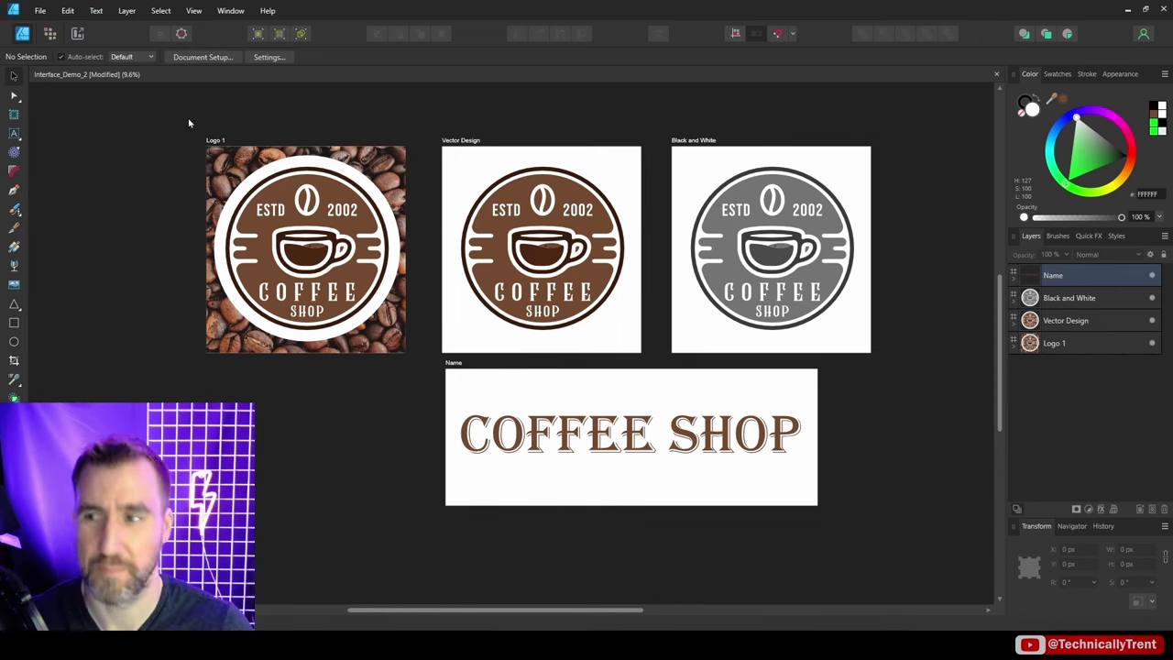
# Move the Black and White artboard slightly closer to the Vector Design artboard.
pyautogui.click(1063, 299)
pyautogui.moveTo(788, 237); pyautogui.dragTo(324, 463)
pyautogui.hotkey('ctrl', 'z')
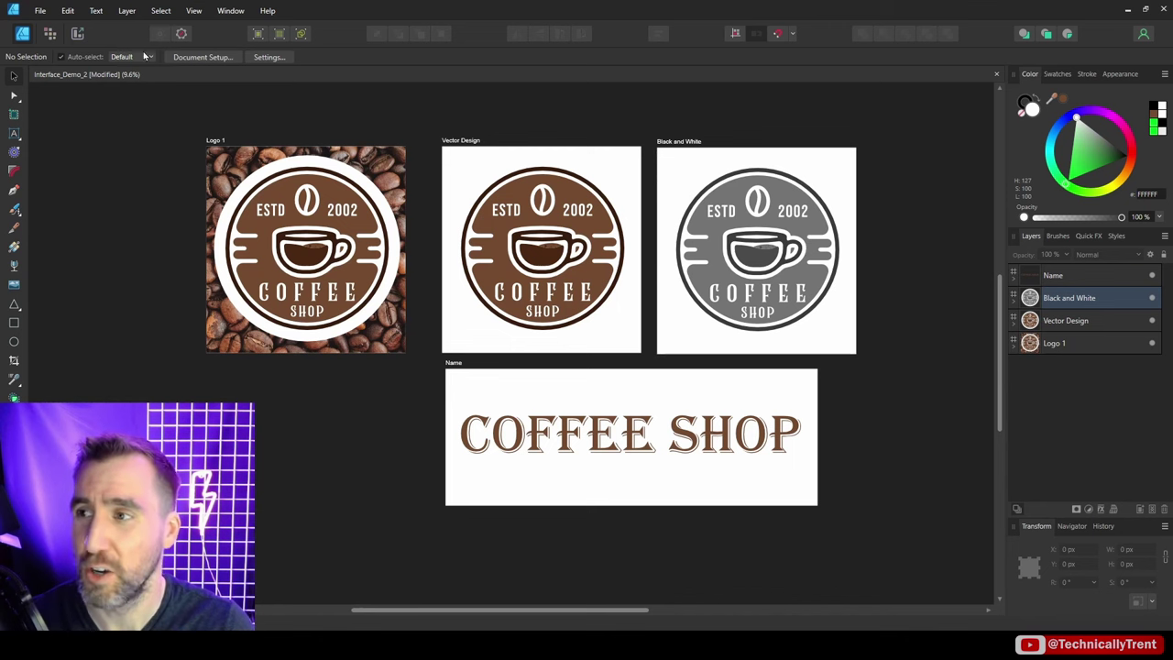
# Preview Logo 1 as the export area and export only the Vector Design artboard as a PNG.
pyautogui.click(40, 10)
pyautogui.press('Escape')
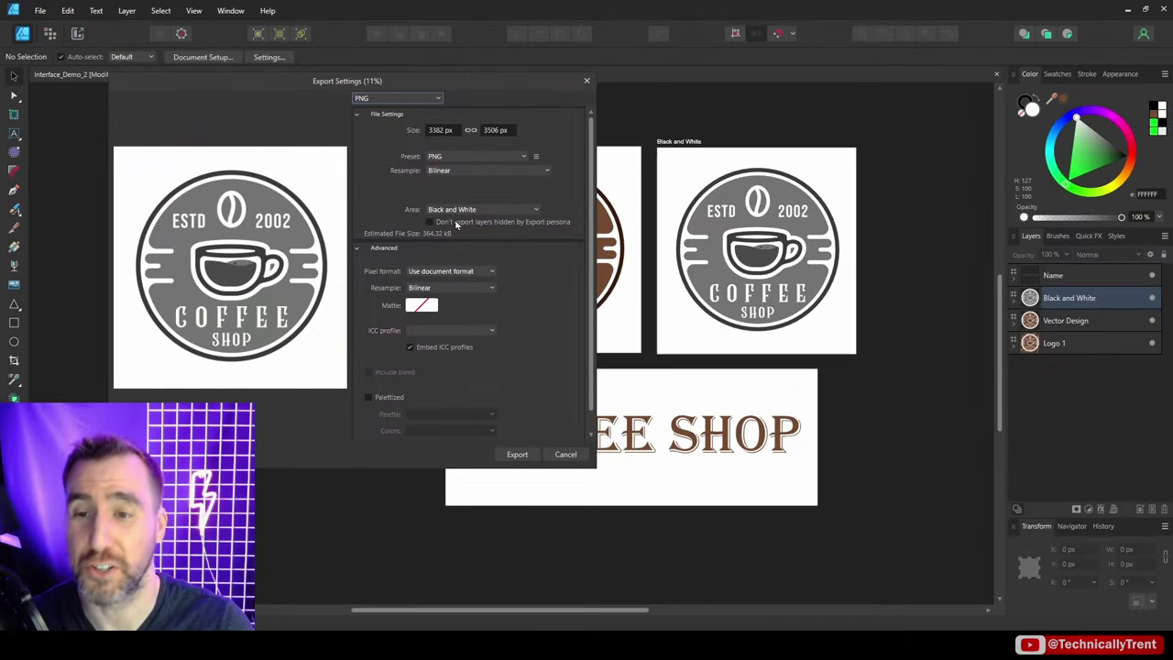
pyautogui.click(463, 210)
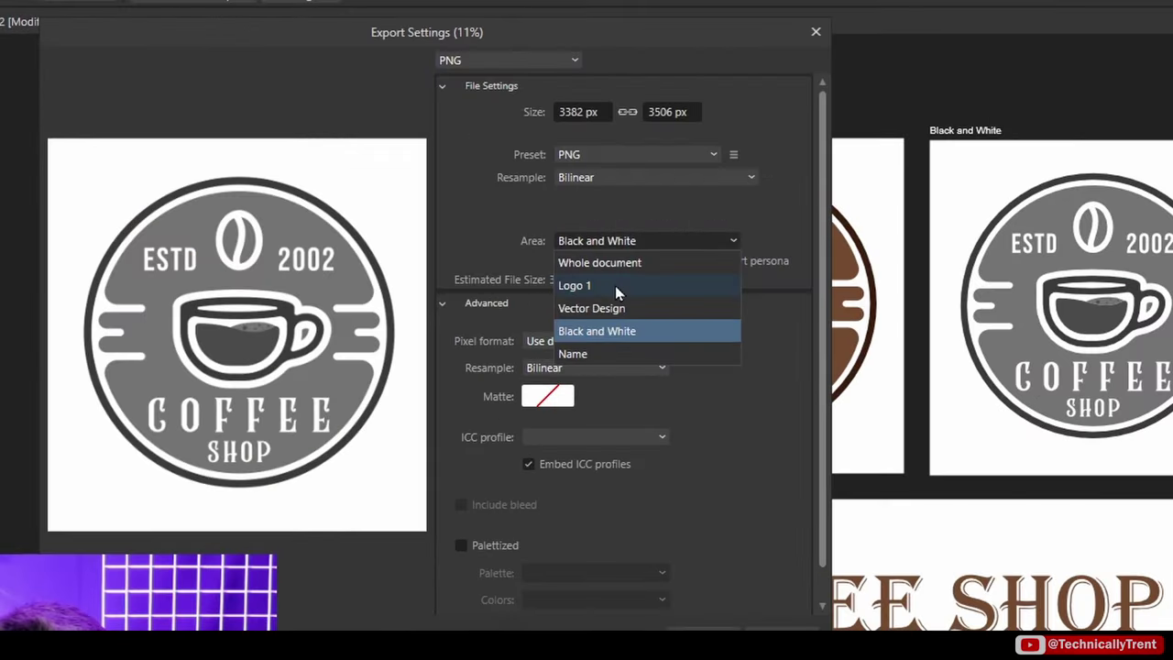
pyautogui.click(615, 285)
pyautogui.click(642, 240)
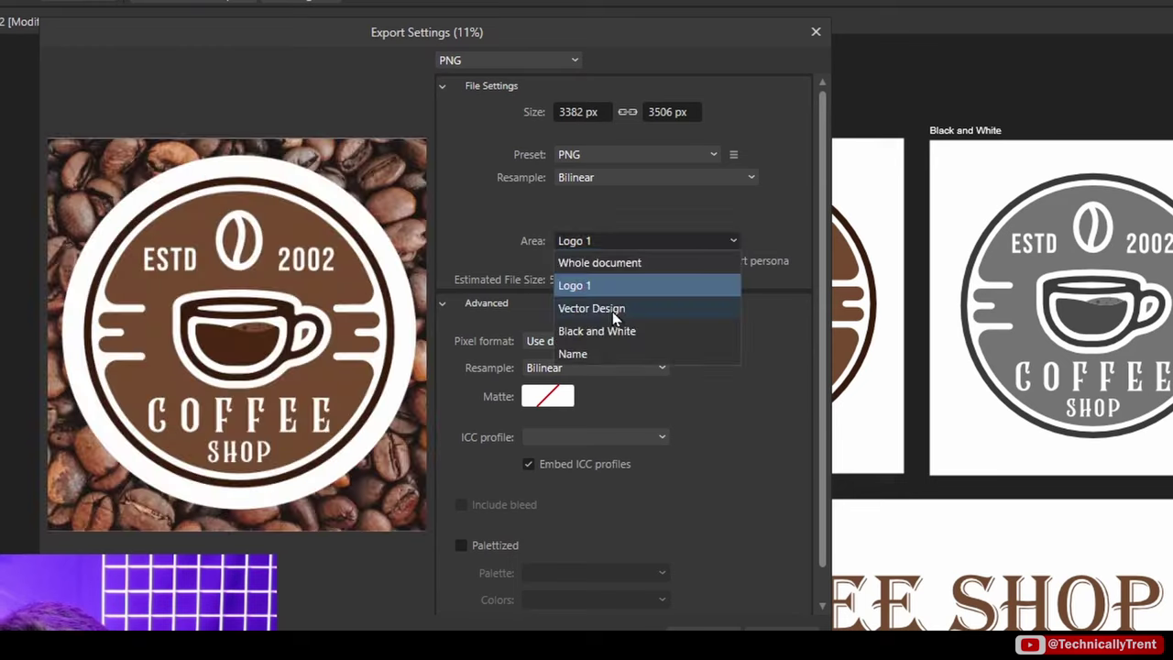
pyautogui.click(614, 309)
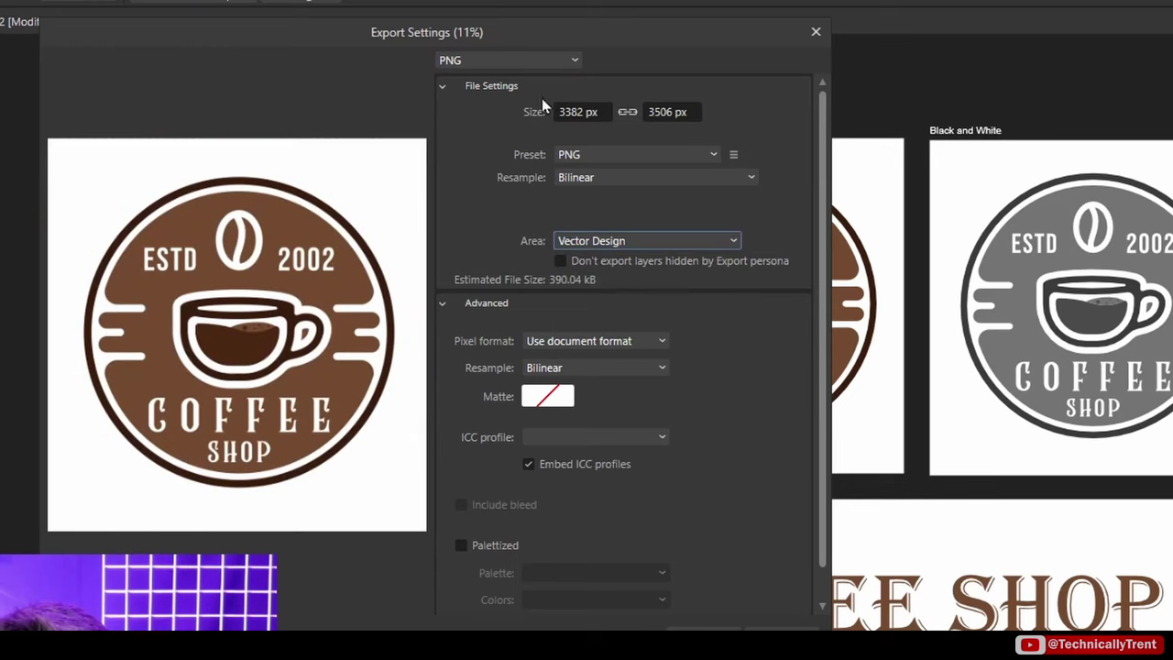
pyautogui.click(552, 57)
pyautogui.click(664, 109)
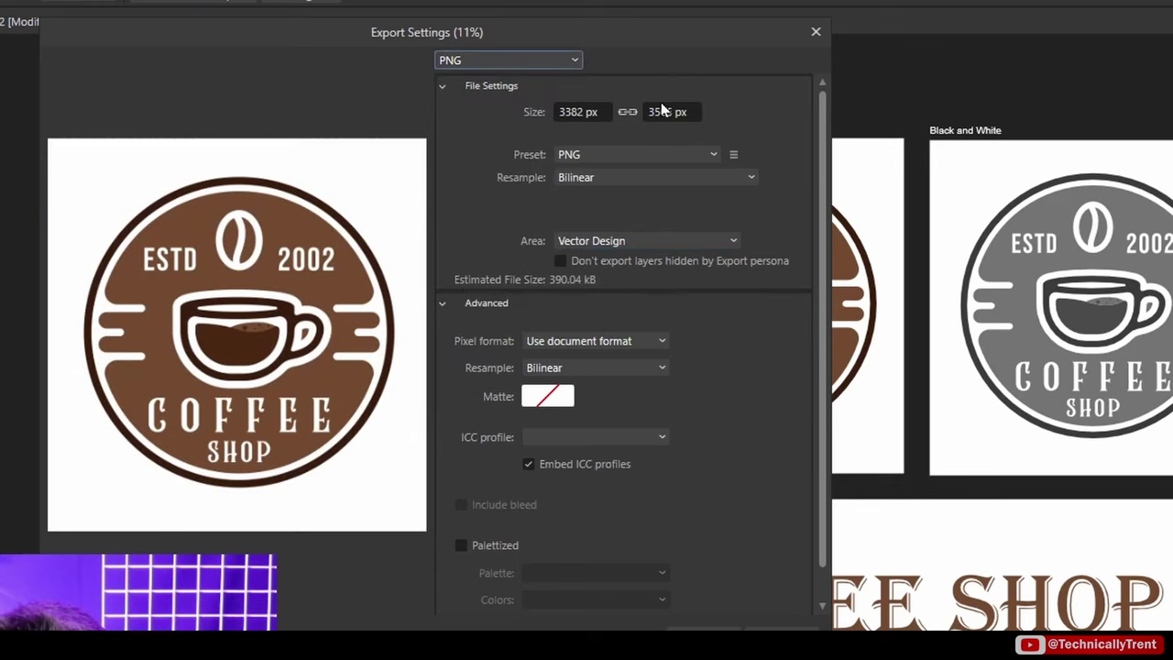
pyautogui.click(700, 632)
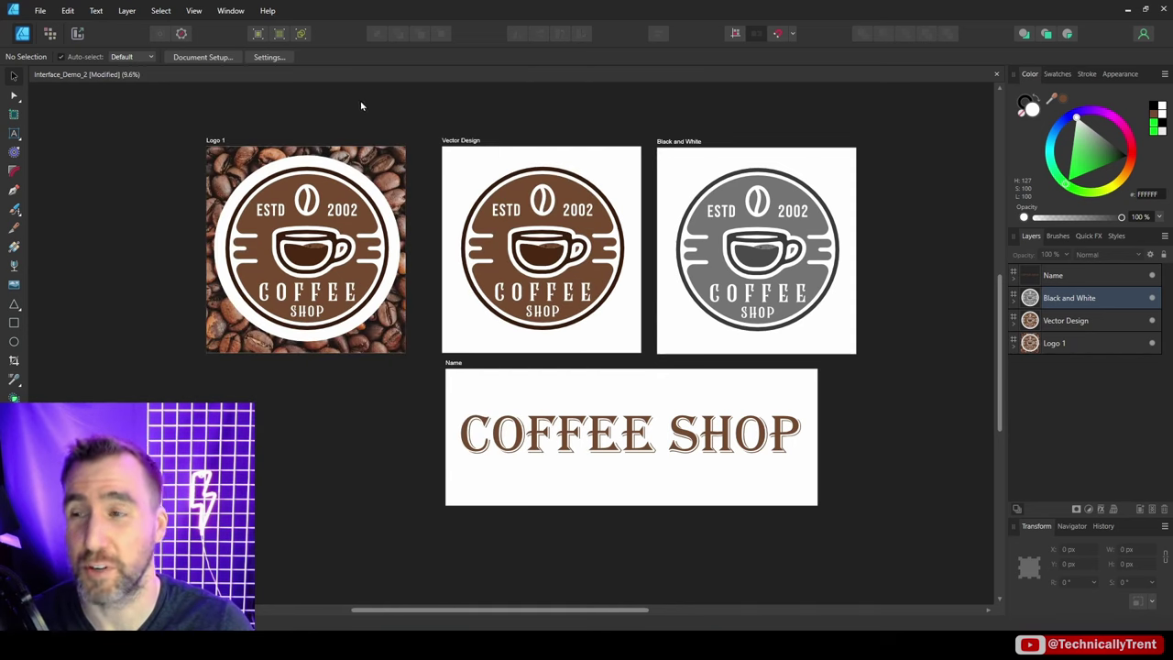
# View the artboards as export slices in the Export persona.
pyautogui.click(78, 35)
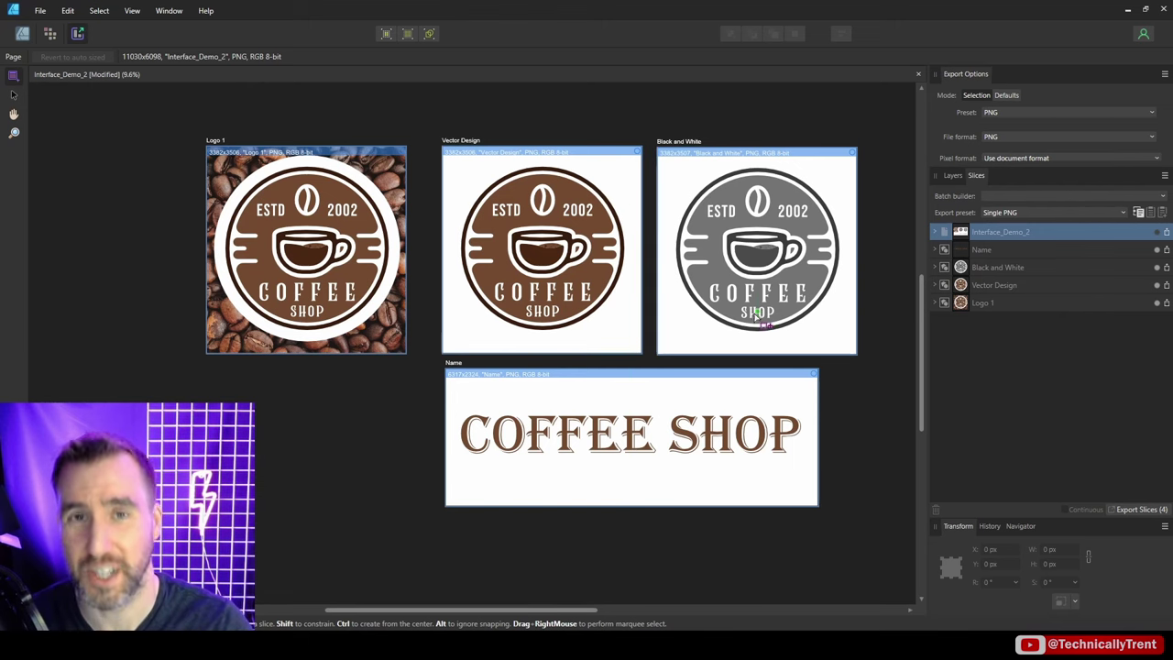
pyautogui.hotkey('ctrl', '1')
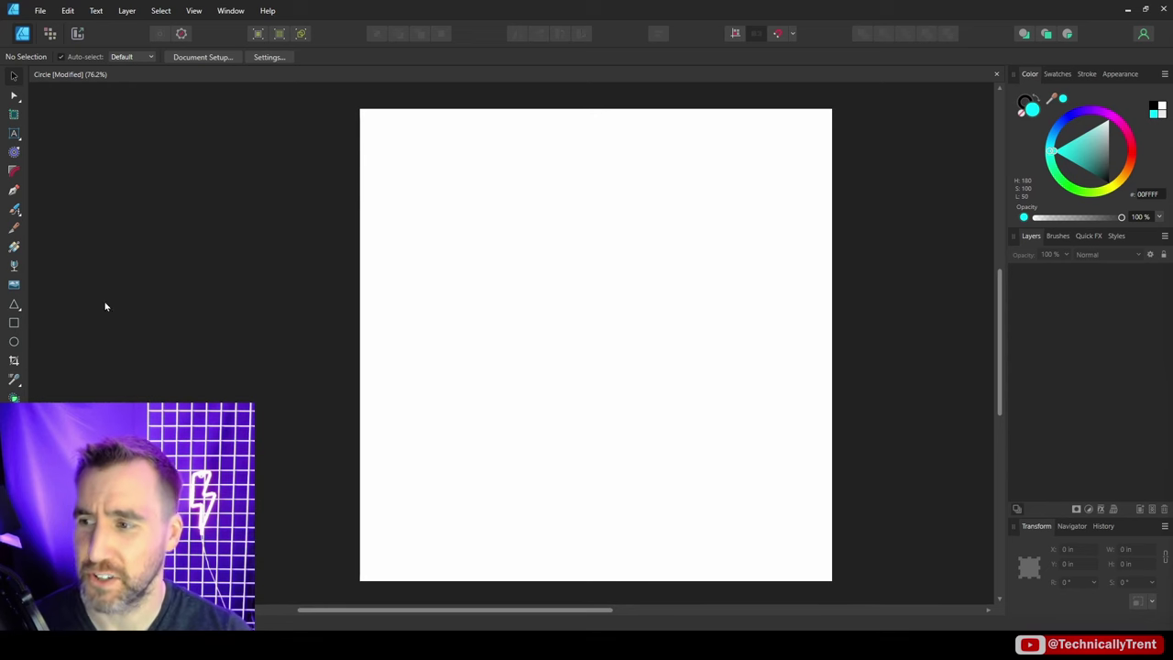
# Draw a cyan (00FFFF) circle about 1950 px in diameter near the middle of the blank Circle document and deselect it.
pyautogui.click(14, 340)
pyautogui.moveTo(491, 201); pyautogui.dragTo(778, 500)
pyautogui.press('v')
pyautogui.hotkey('ctrl', 'd')
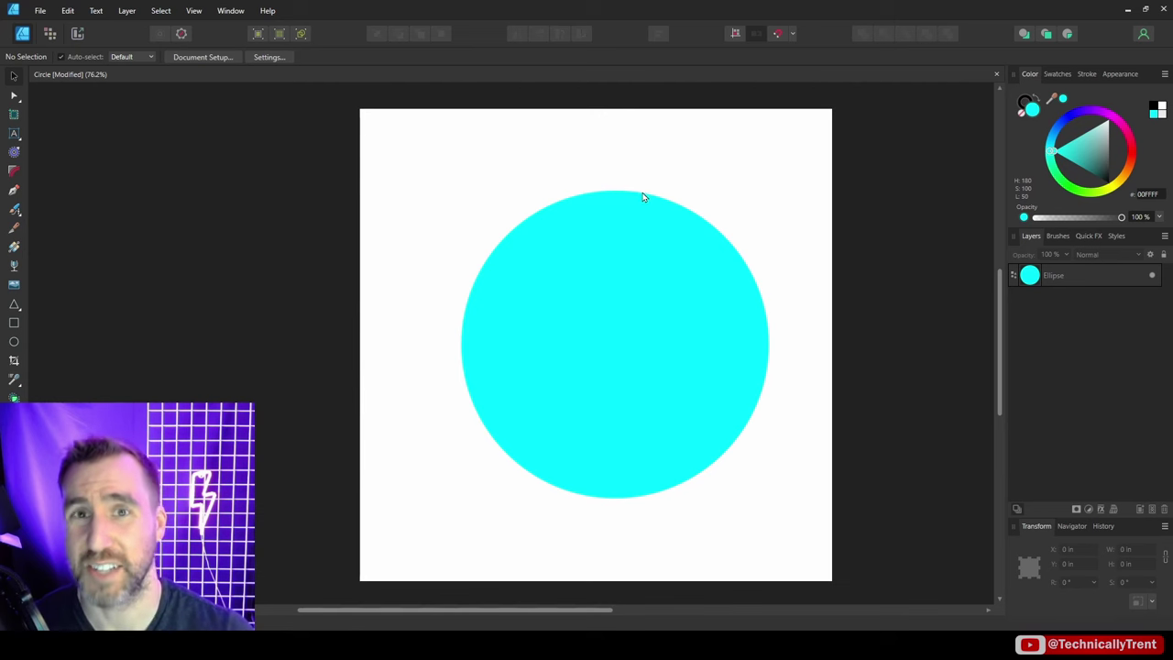
# Export the whole document as an SVG file named Circle.svg in the Working folder.
pyautogui.click(41, 11)
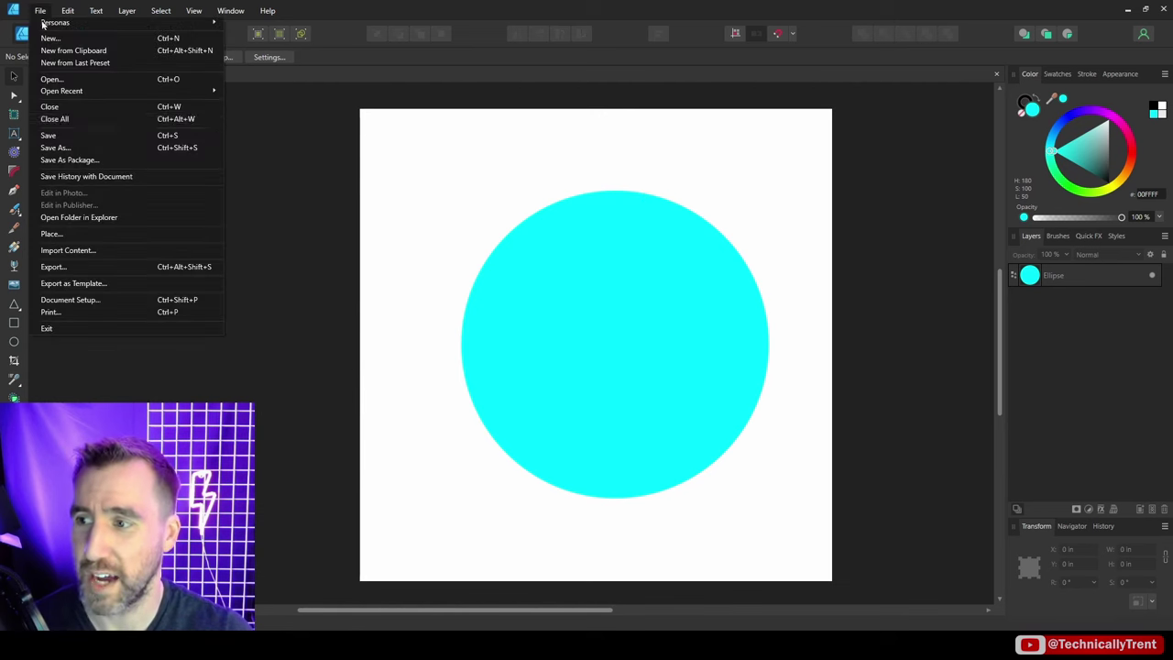
pyautogui.click(123, 268)
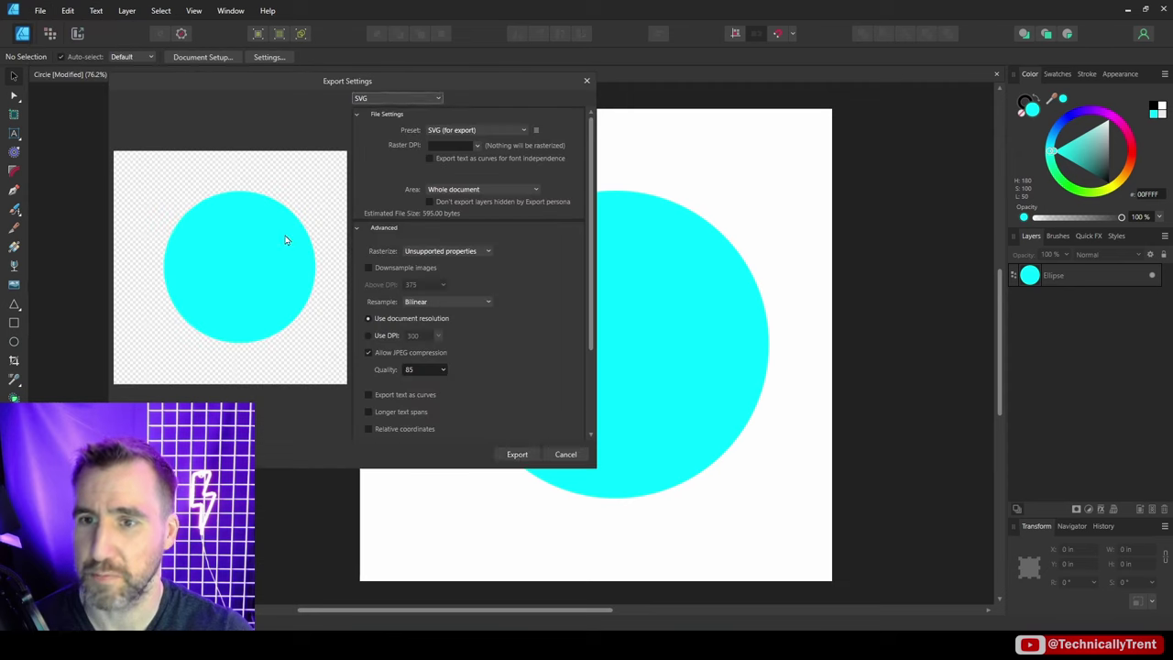
pyautogui.click(517, 453)
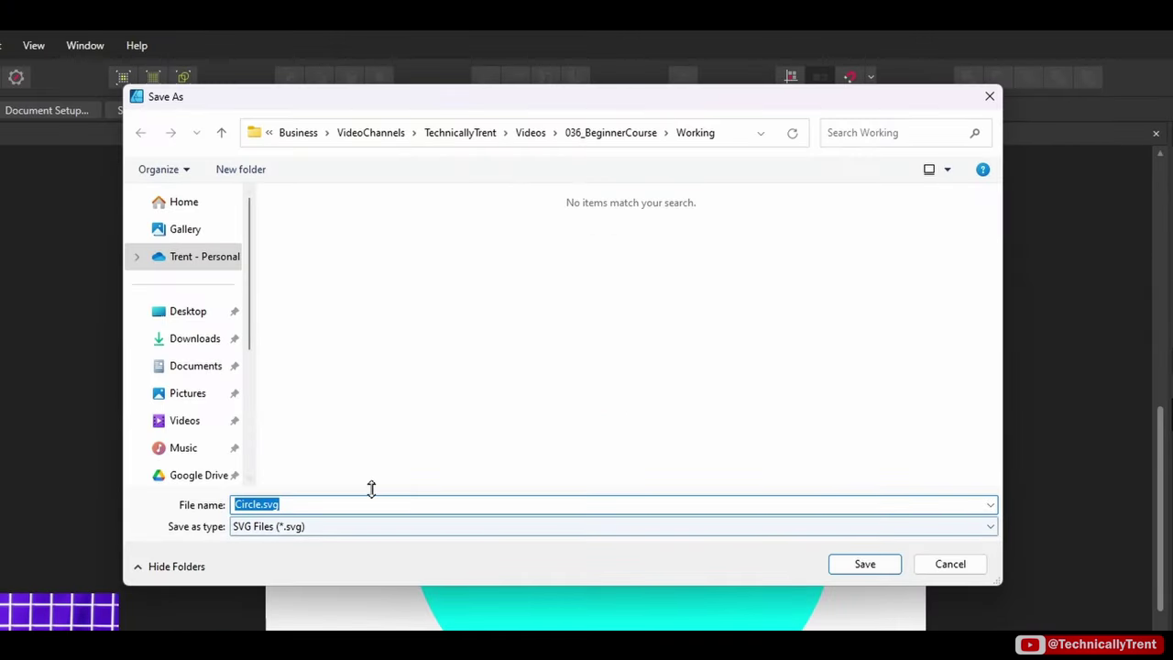
pyautogui.click(871, 563)
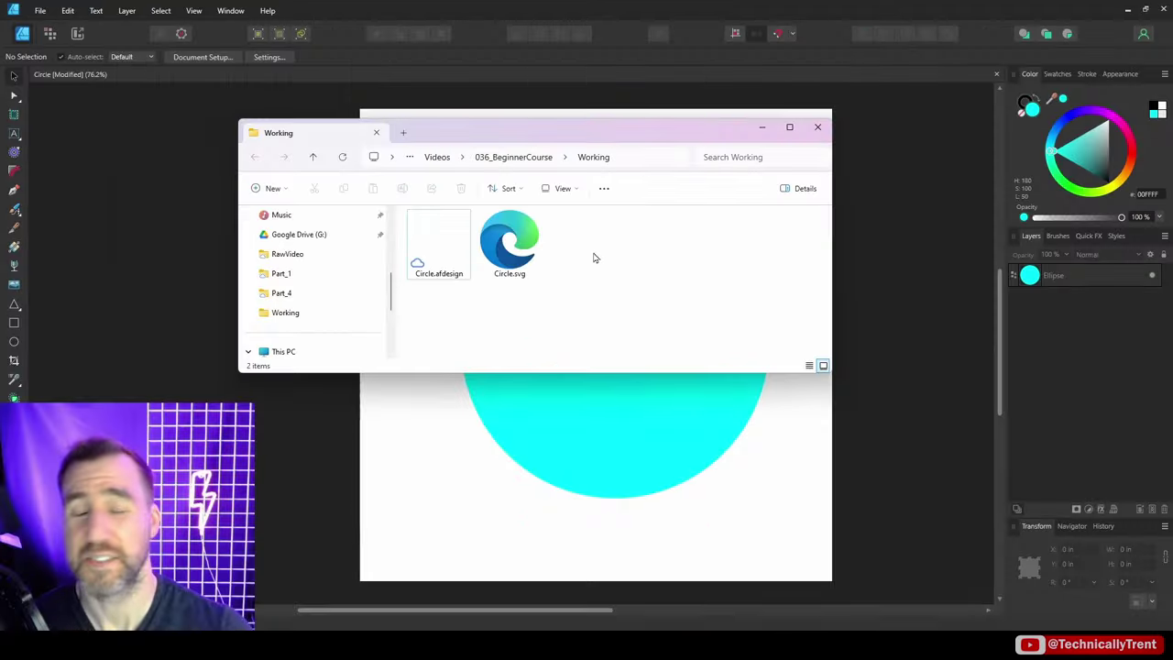
# Open the exported Circle.svg from the Working folder in Notepad.
pyautogui.click(526, 244)
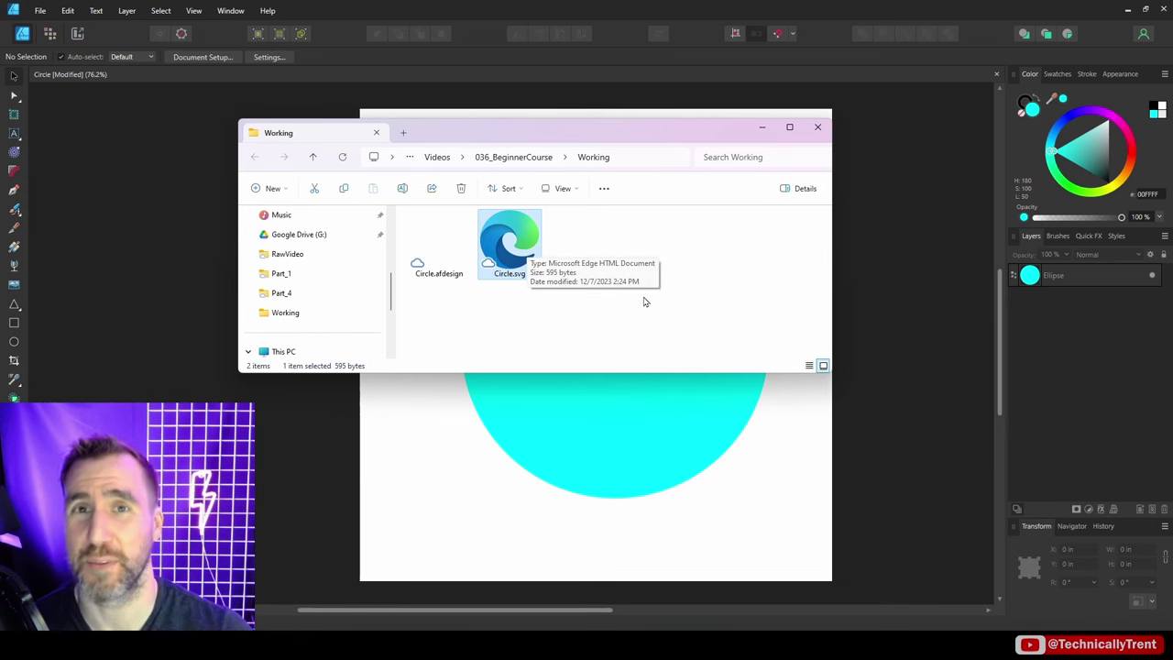
pyautogui.rightClick(517, 239)
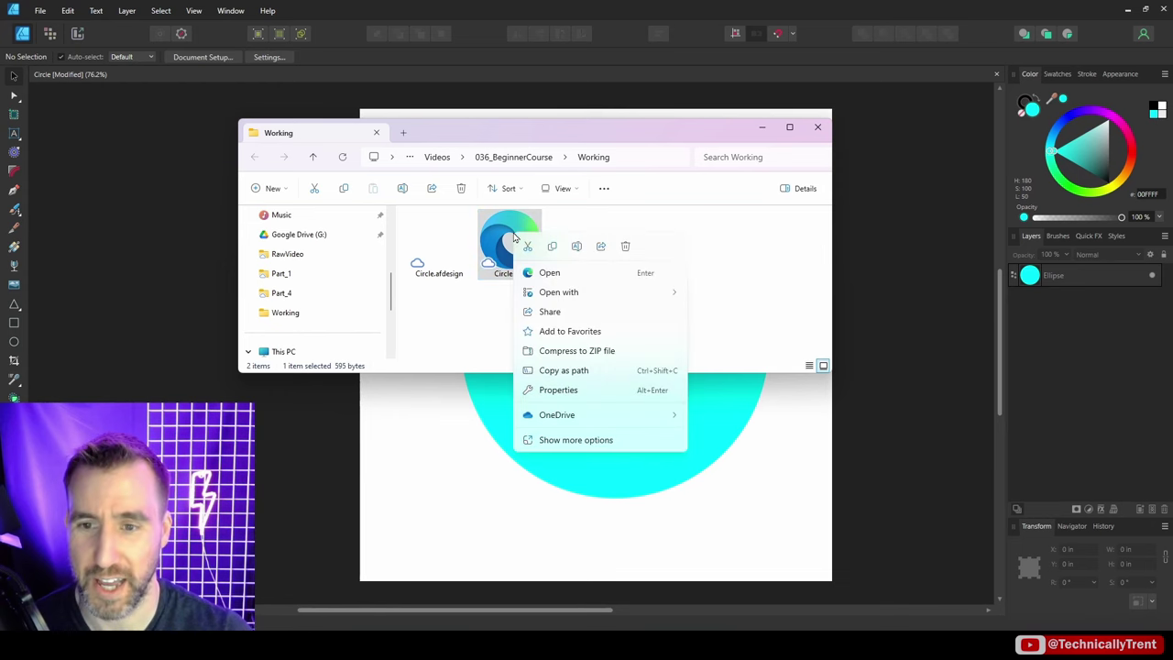
pyautogui.moveTo(587, 292)
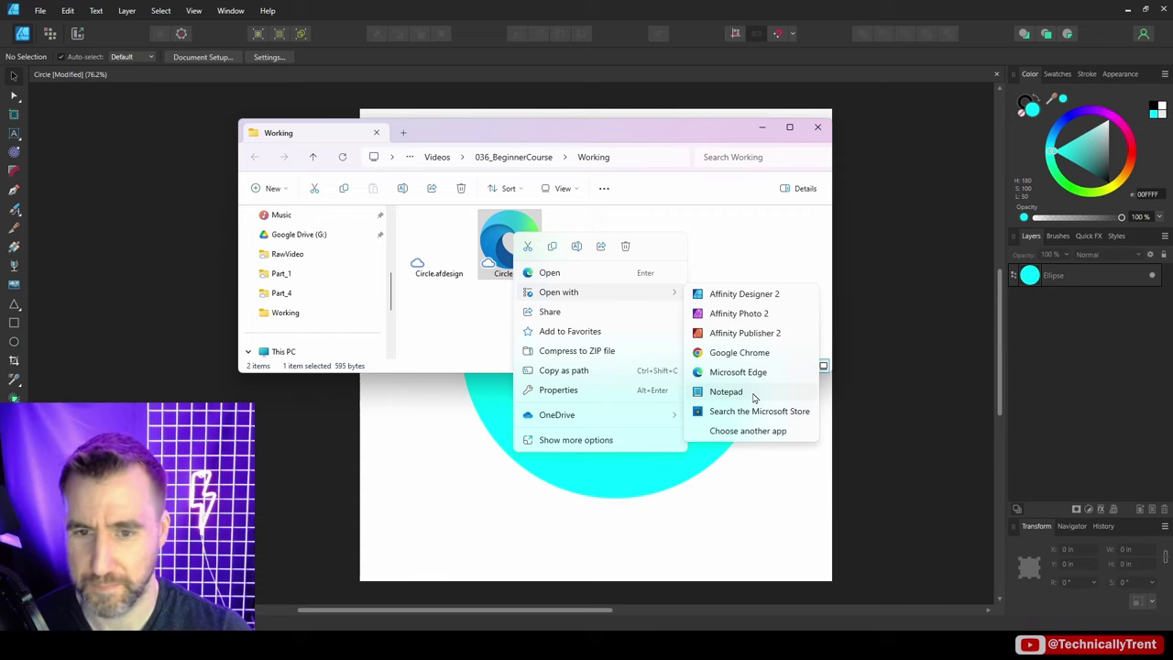
pyautogui.click(754, 396)
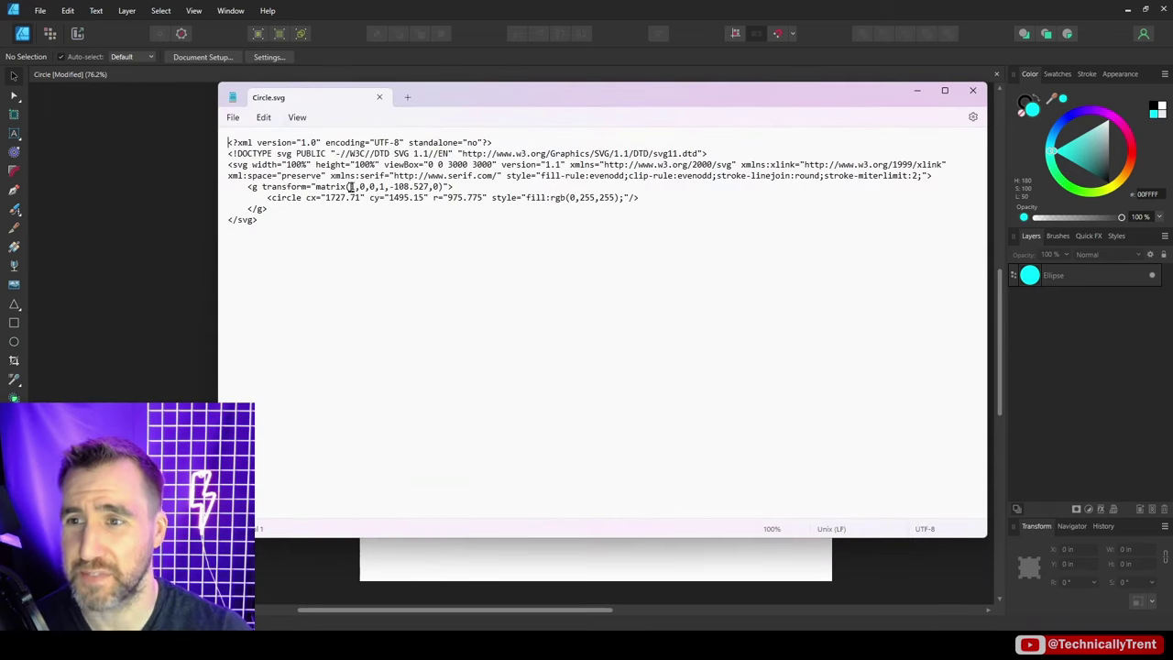
# Examine the SVG code in Circle.svg, including the circle element, its fill colour, centre coordinates and radius.
pyautogui.moveTo(262, 222); pyautogui.dragTo(303, 191)
pyautogui.click(318, 186)
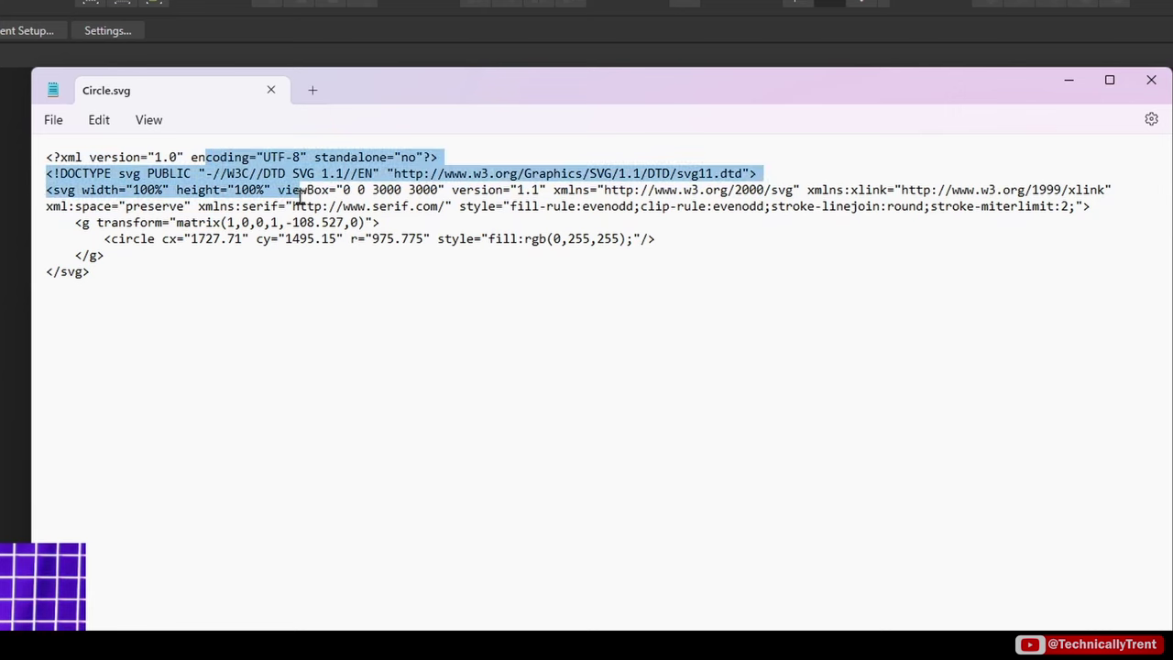
pyautogui.click(323, 317)
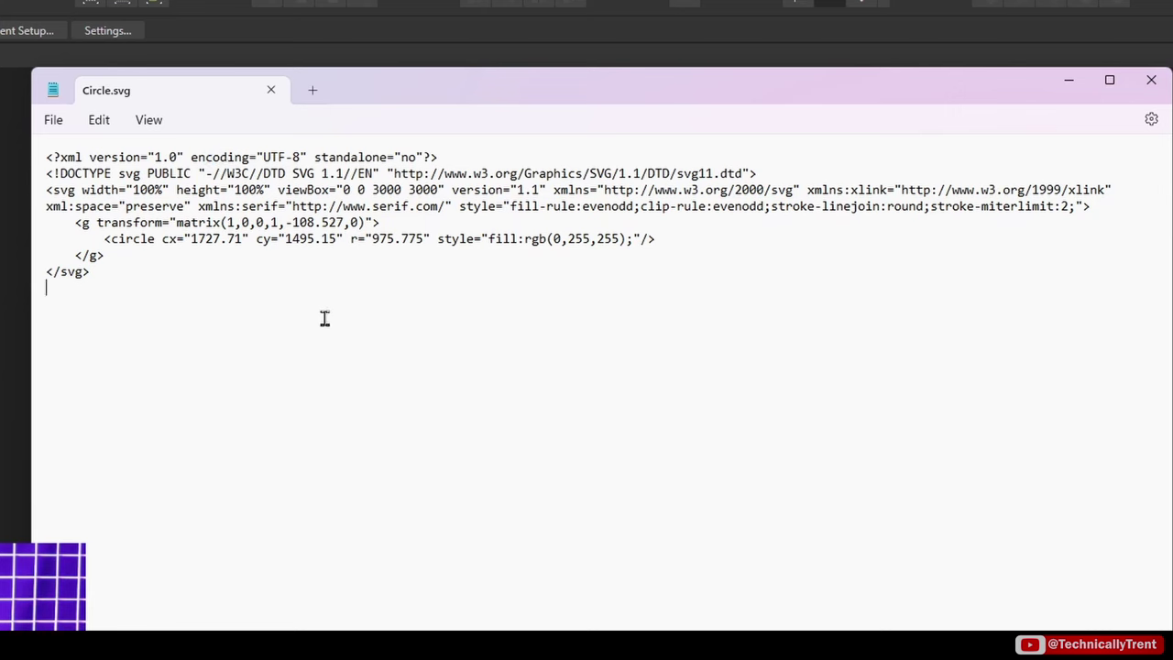
pyautogui.click(165, 269)
pyautogui.doubleClick(133, 239)
pyautogui.click(500, 286)
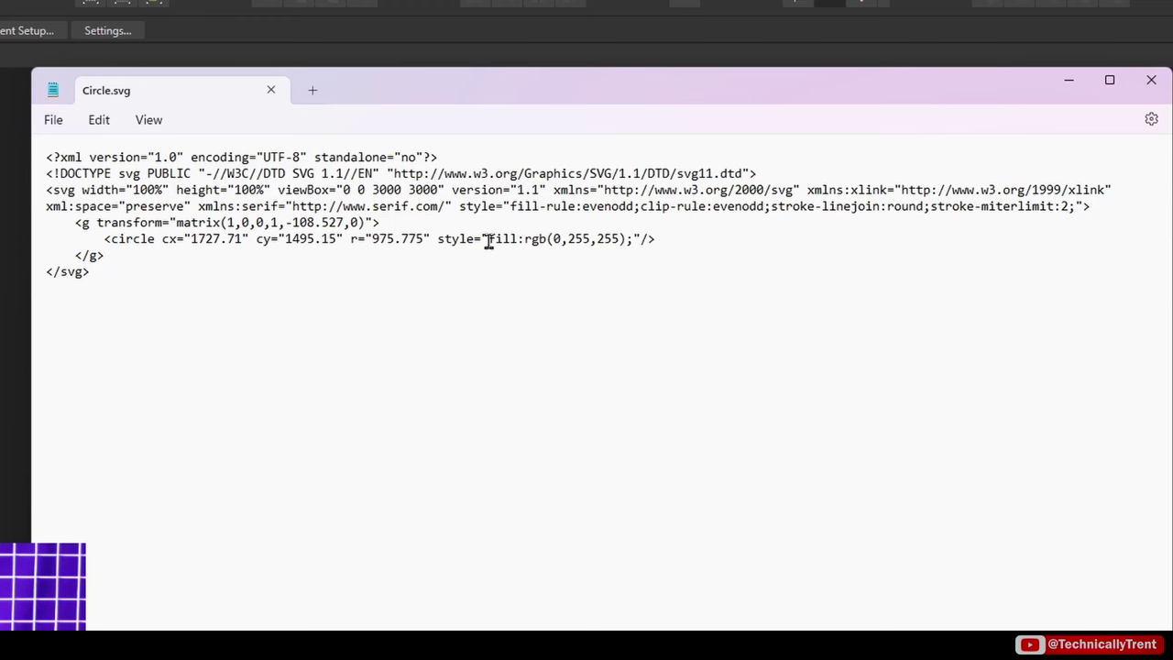
pyautogui.moveTo(488, 241); pyautogui.dragTo(631, 240)
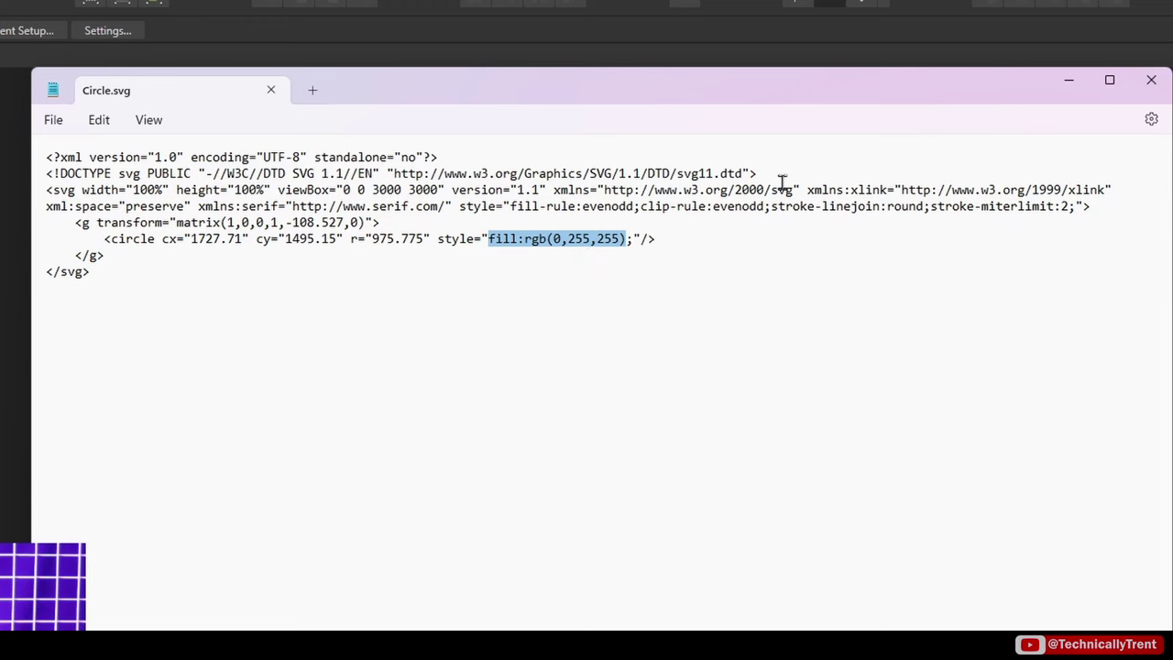
pyautogui.moveTo(162, 238); pyautogui.dragTo(427, 240)
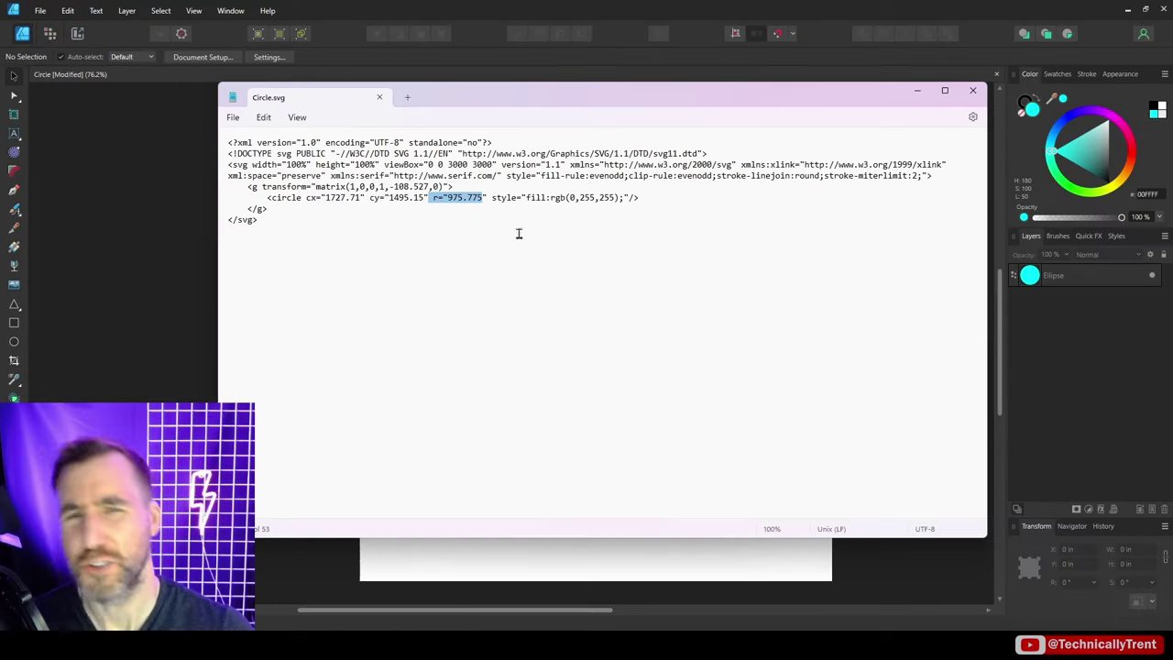
pyautogui.click(551, 347)
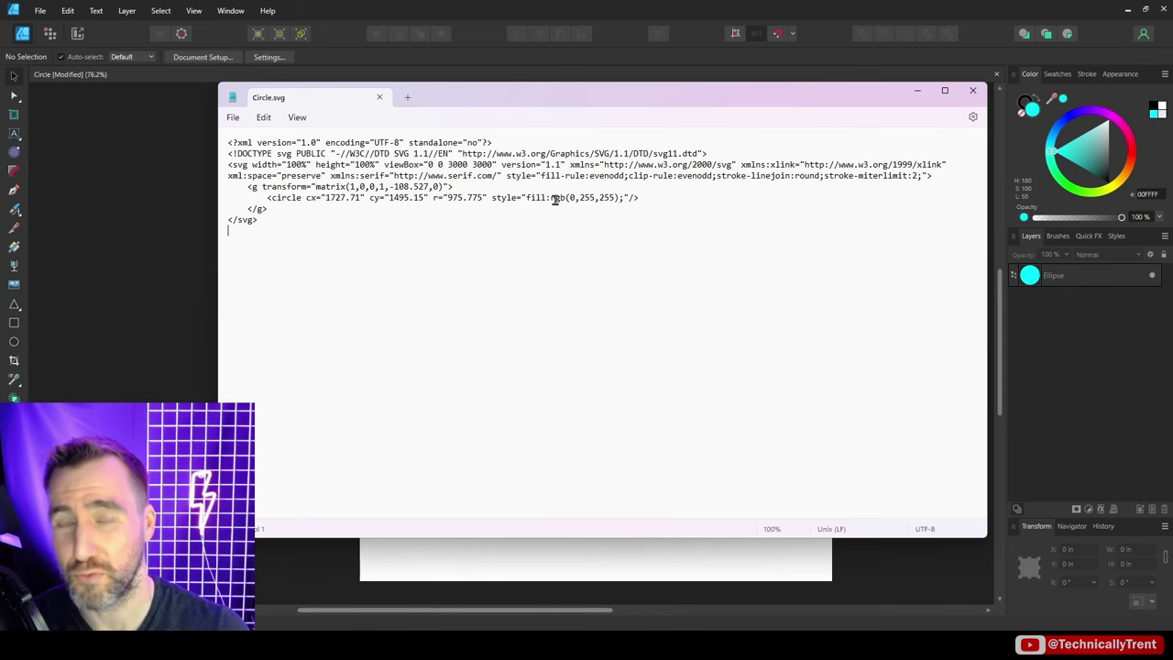
pyautogui.moveTo(431, 200); pyautogui.dragTo(480, 199)
pyautogui.click(494, 212)
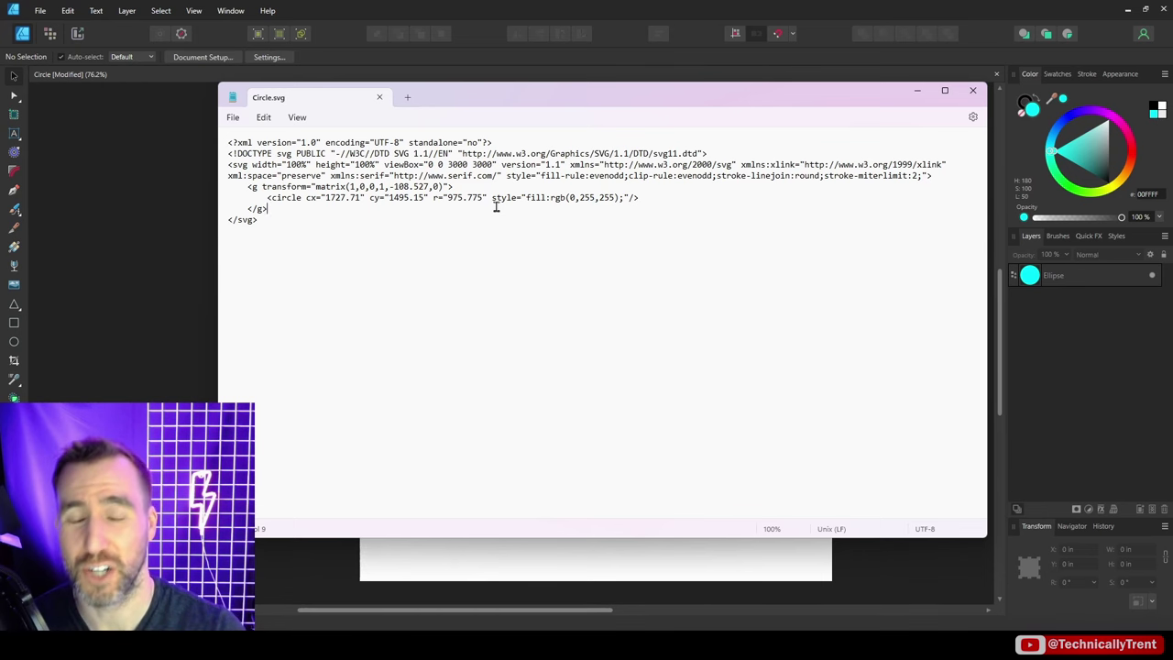
# Switch back to Affinity Designer and export the whole document at 3000 × 3000 px and best quality as Circle.jpg.
pyautogui.click(520, 62)
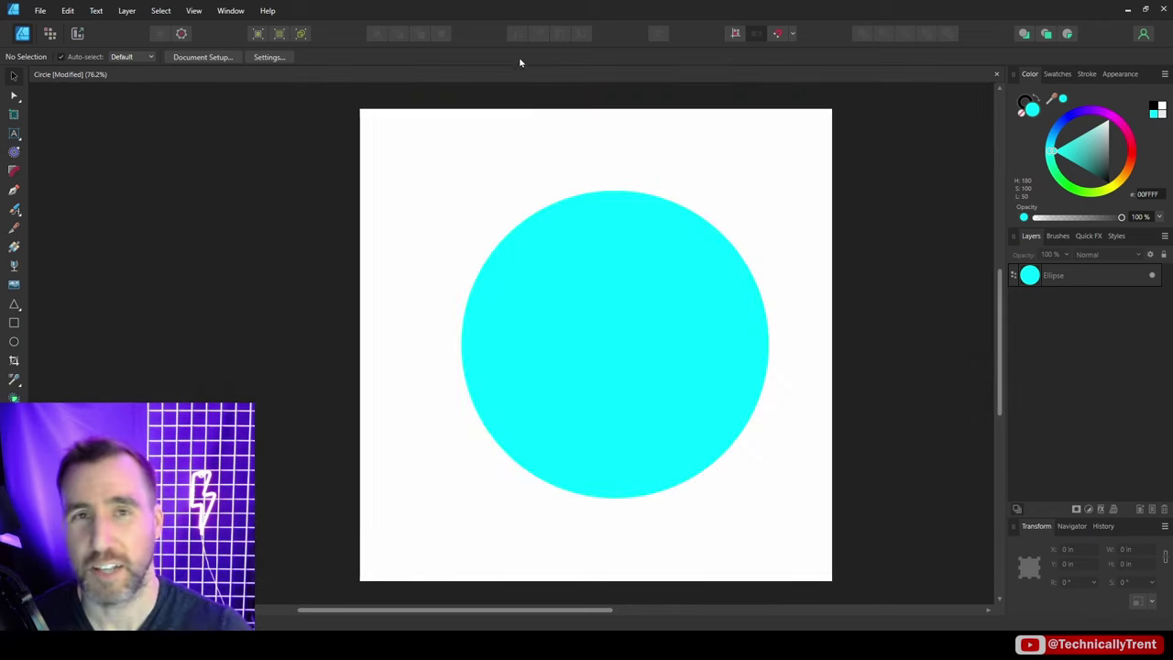
pyautogui.click(40, 10)
pyautogui.click(105, 263)
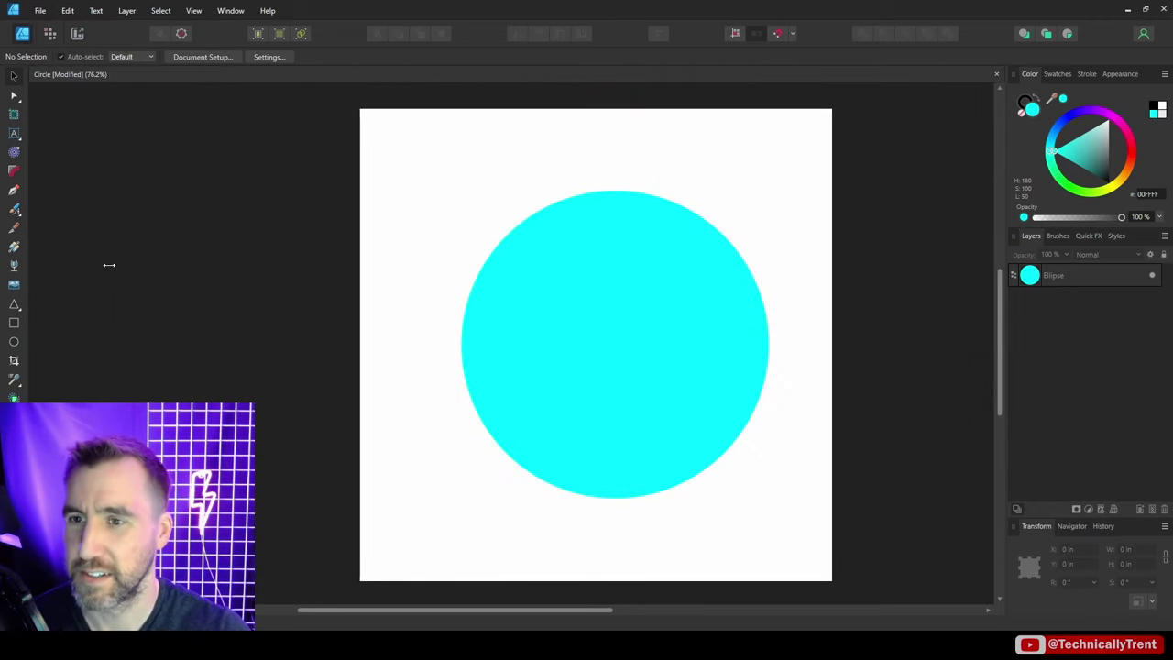
pyautogui.click(396, 98)
pyautogui.click(362, 126)
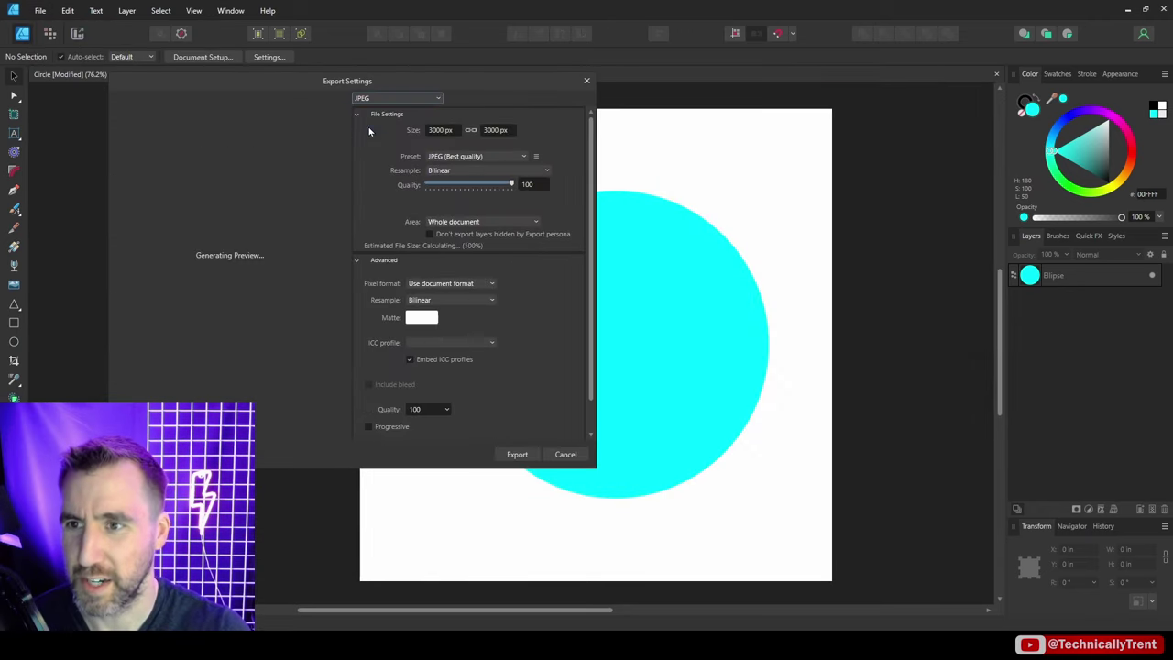
pyautogui.click(517, 454)
pyautogui.click(786, 382)
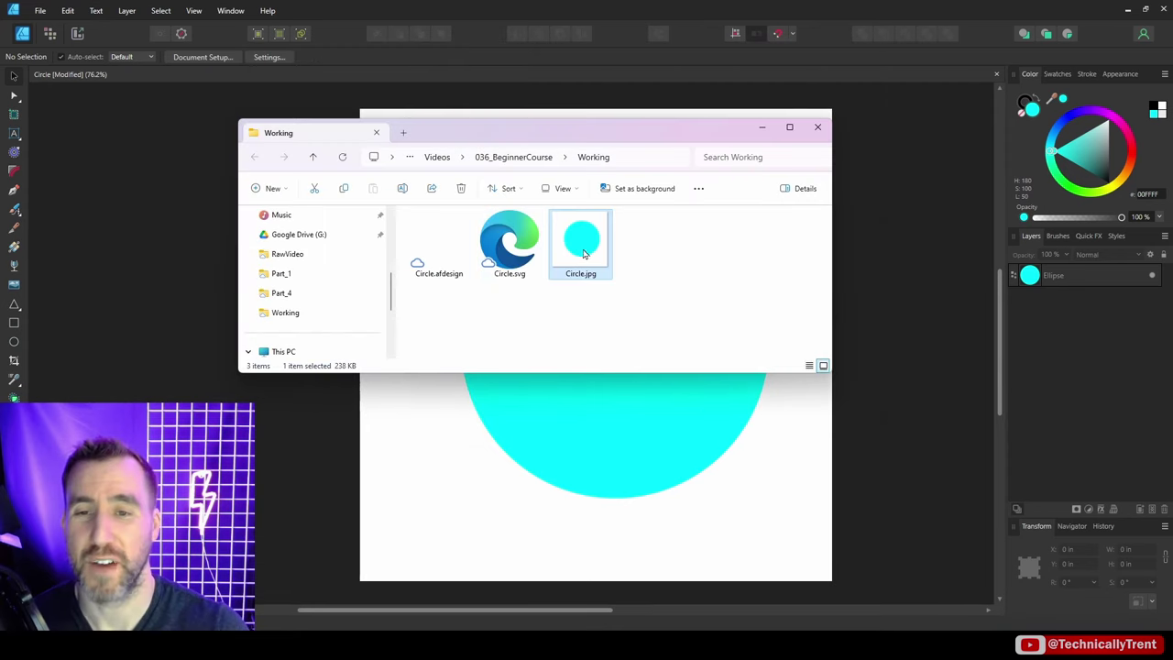
# Open the exported Circle.jpg from the Working folder in Notepad to view its contents as text.
pyautogui.rightClick(585, 251)
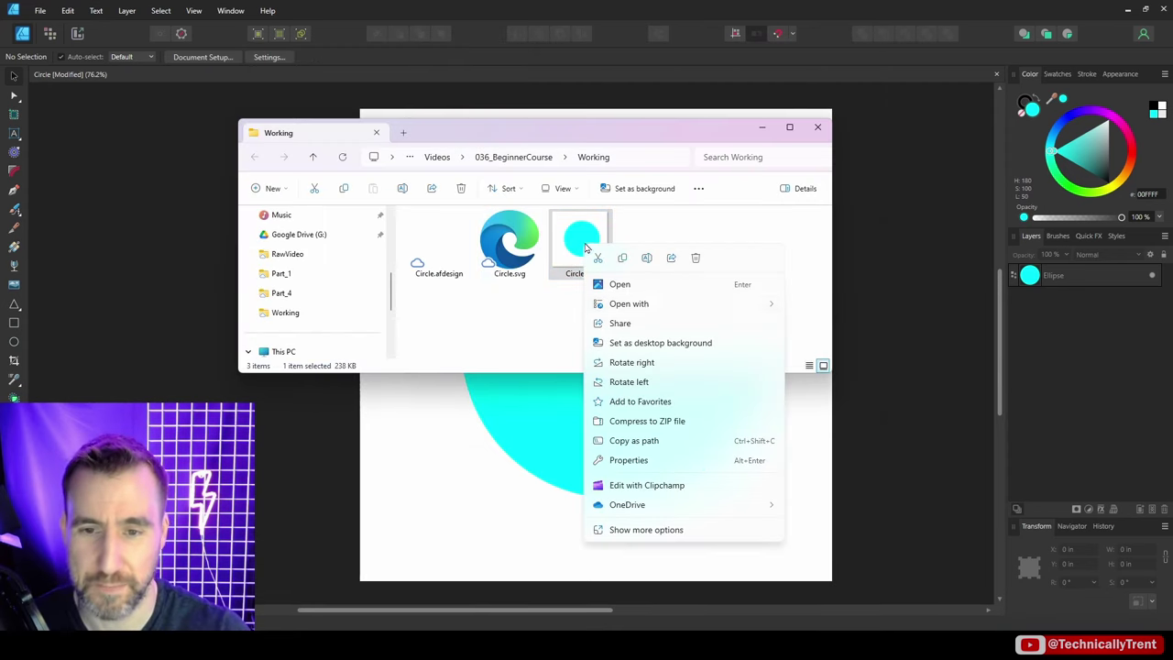
pyautogui.moveTo(673, 312)
pyautogui.click(848, 365)
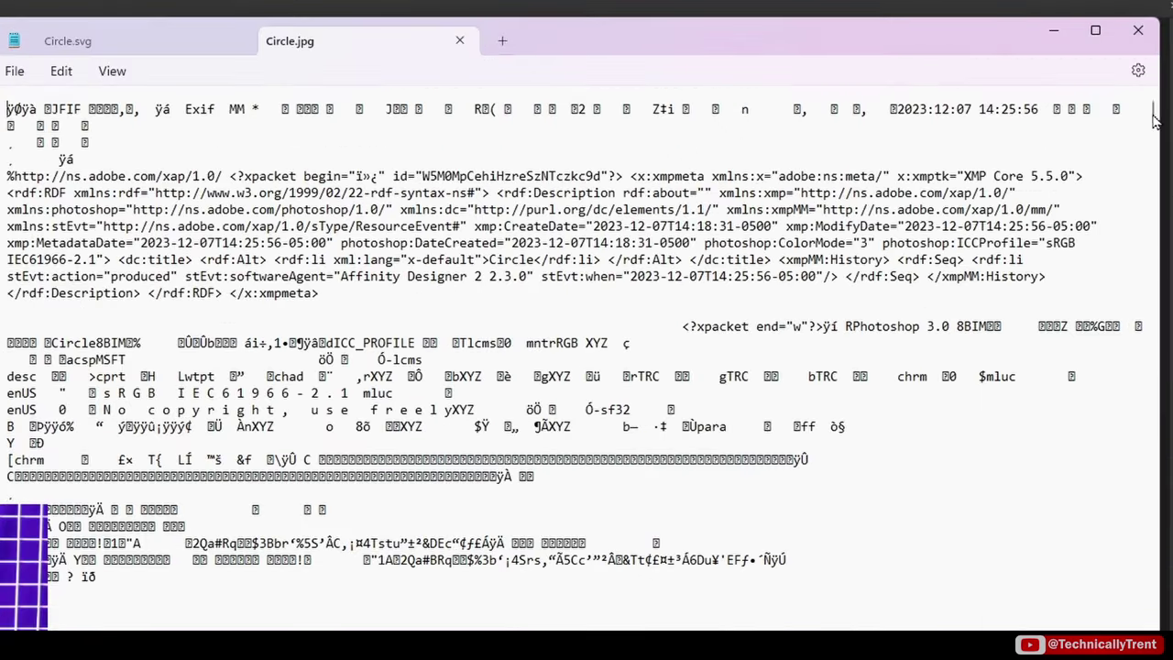
# Examine the long stretch of encoded pixel data that makes up Circle.jpg.
pyautogui.scroll(-15, 981, 161)
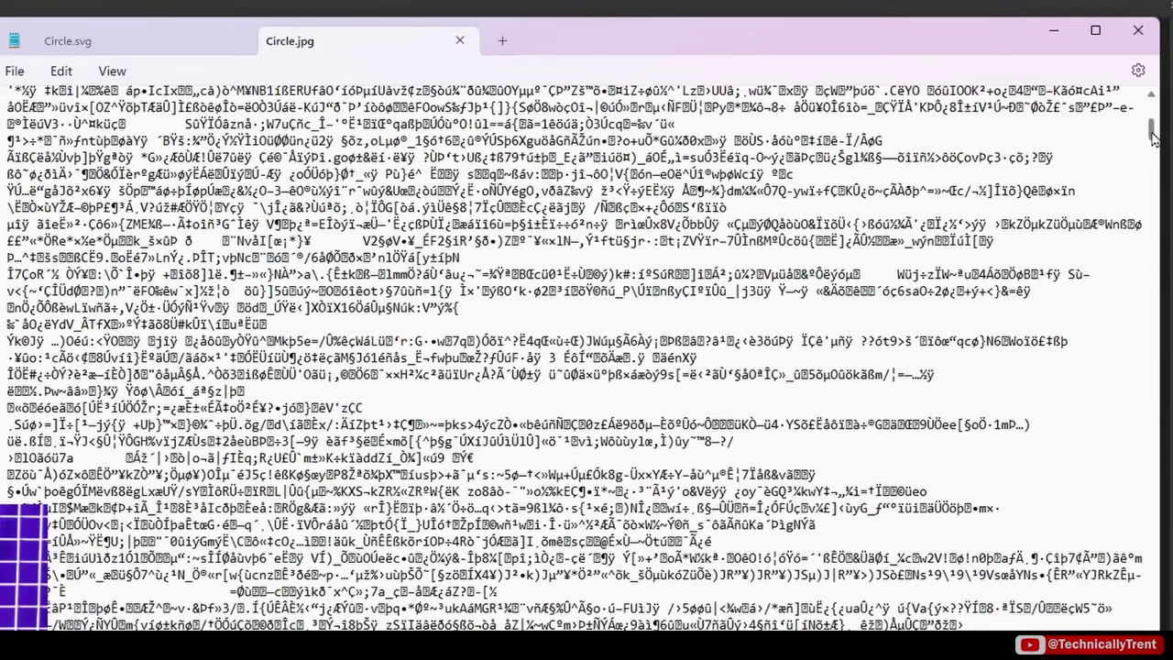
pyautogui.moveTo(1153, 138); pyautogui.dragTo(810, 316)
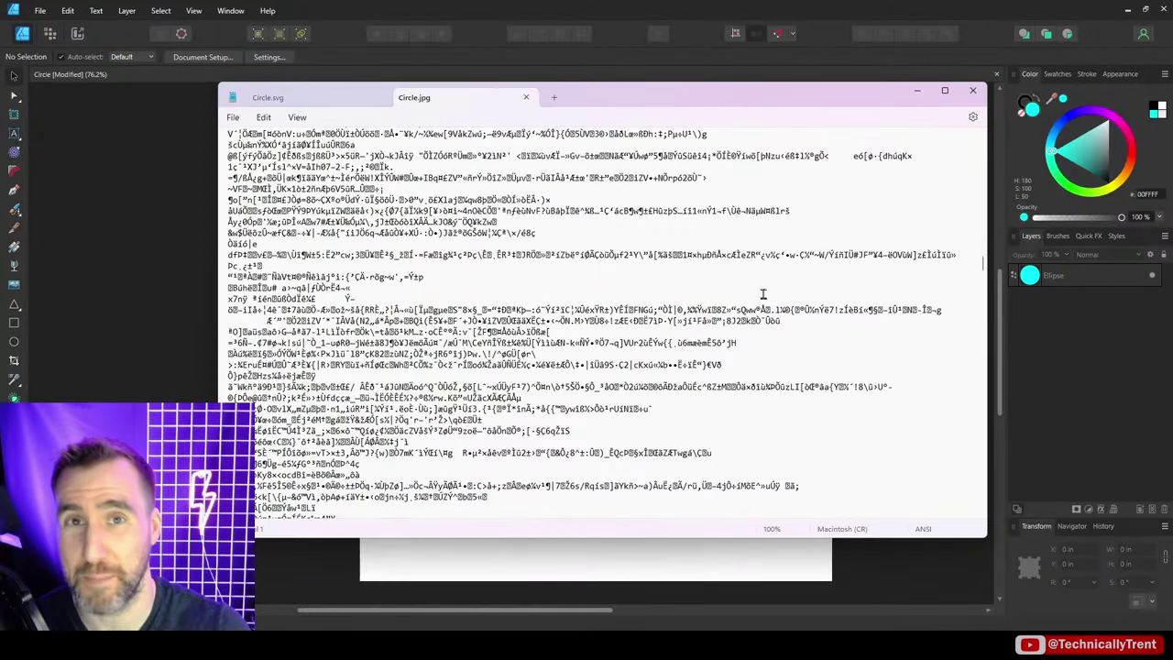
pyautogui.scroll(5, 735, 265)
pyautogui.click(676, 156)
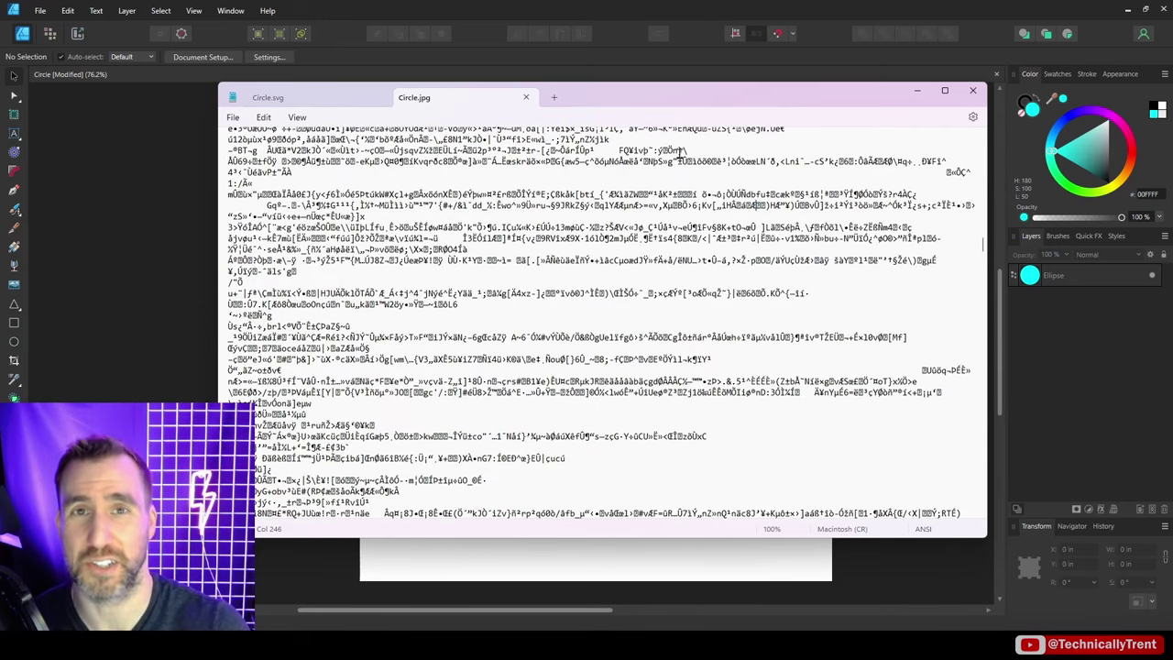
pyautogui.moveTo(479, 151); pyautogui.dragTo(970, 370)
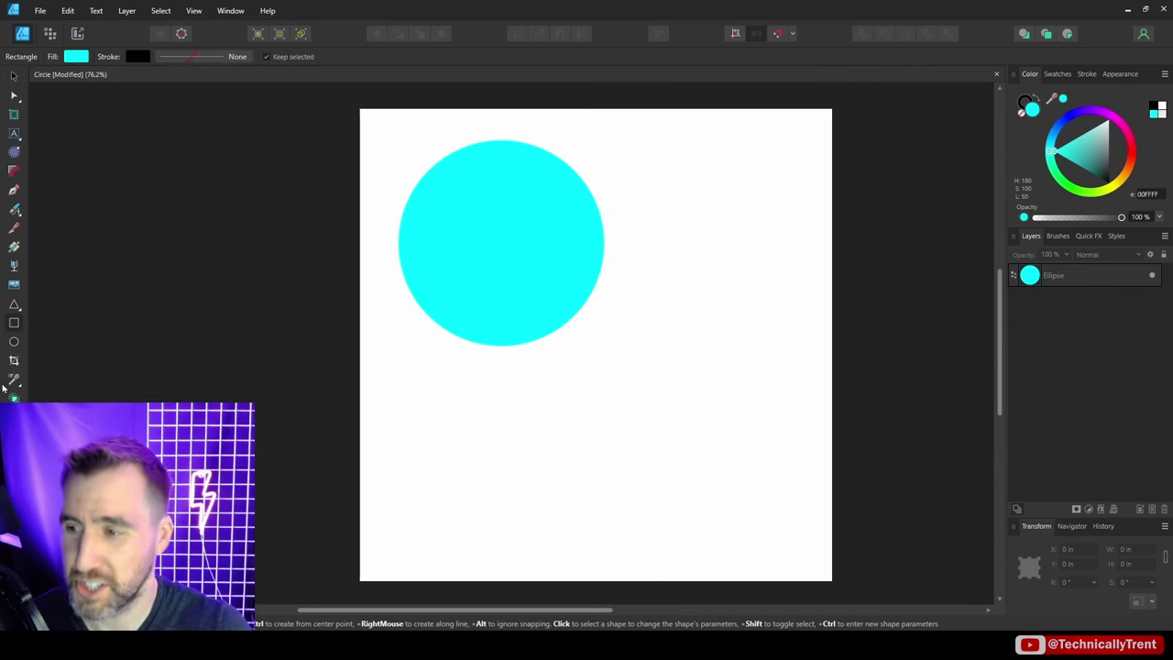
# Switch back to Affinity Designer and draw a square about 746 px wide beside the circle, filled red FF0022.
pyautogui.moveTo(656, 213); pyautogui.dragTo(773, 328)
pyautogui.moveTo(1122, 129); pyautogui.dragTo(1134, 149)
# Draw a closed seven-point, straight-sided shape below the circle with the Pen tool and fill it blue 0081FF.
pyautogui.click(13, 189)
pyautogui.moveTo(502, 408); pyautogui.dragTo(550, 388)
pyautogui.click(622, 428)
pyautogui.click(600, 483)
pyautogui.click(486, 481)
pyautogui.click(452, 436)
pyautogui.click(460, 374)
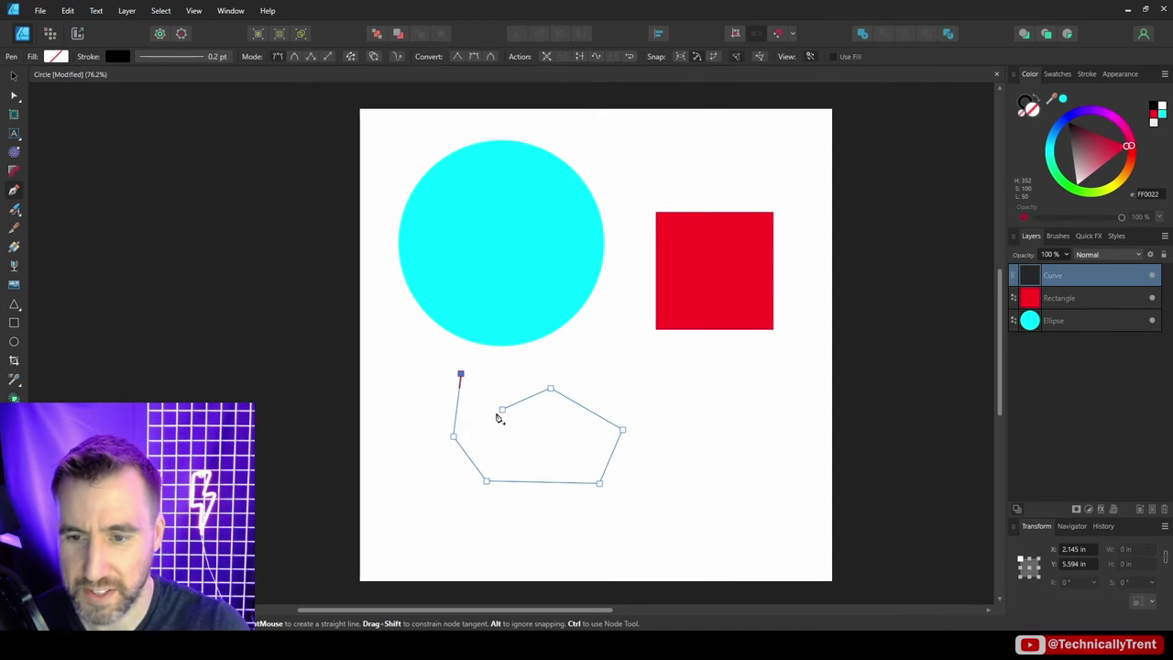
pyautogui.click(502, 410)
pyautogui.moveTo(1124, 133); pyautogui.dragTo(1055, 133)
# Export the document as an SVG file named Shapes.
pyautogui.click(40, 10)
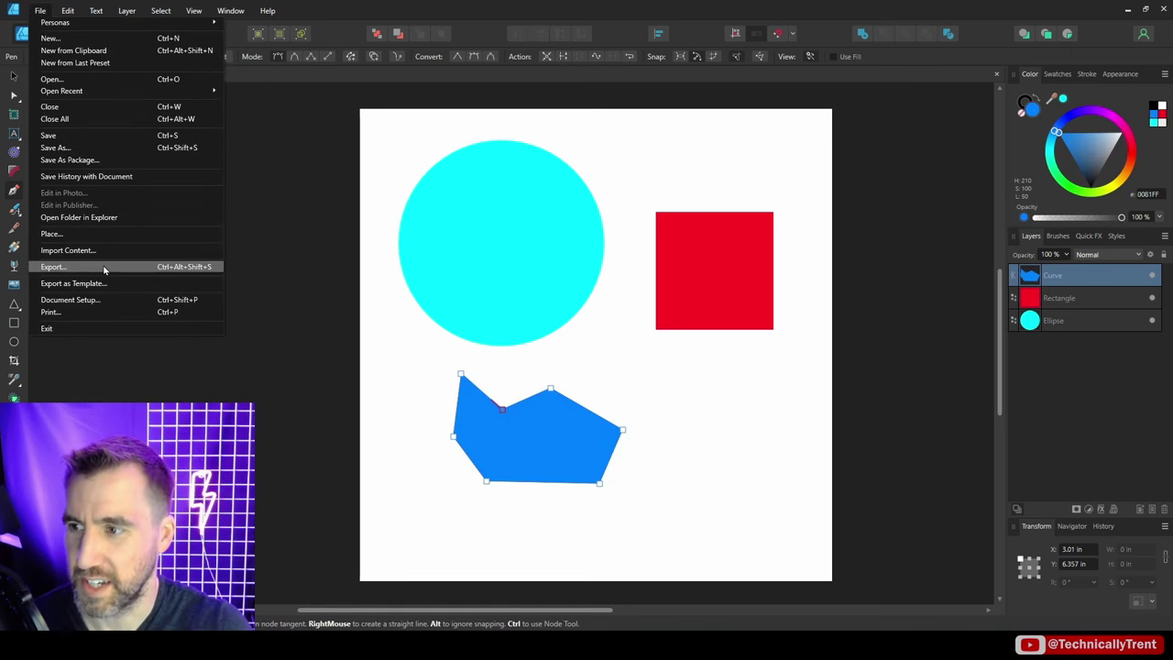
pyautogui.click(55, 264)
pyautogui.click(516, 454)
pyautogui.write('Shapes')
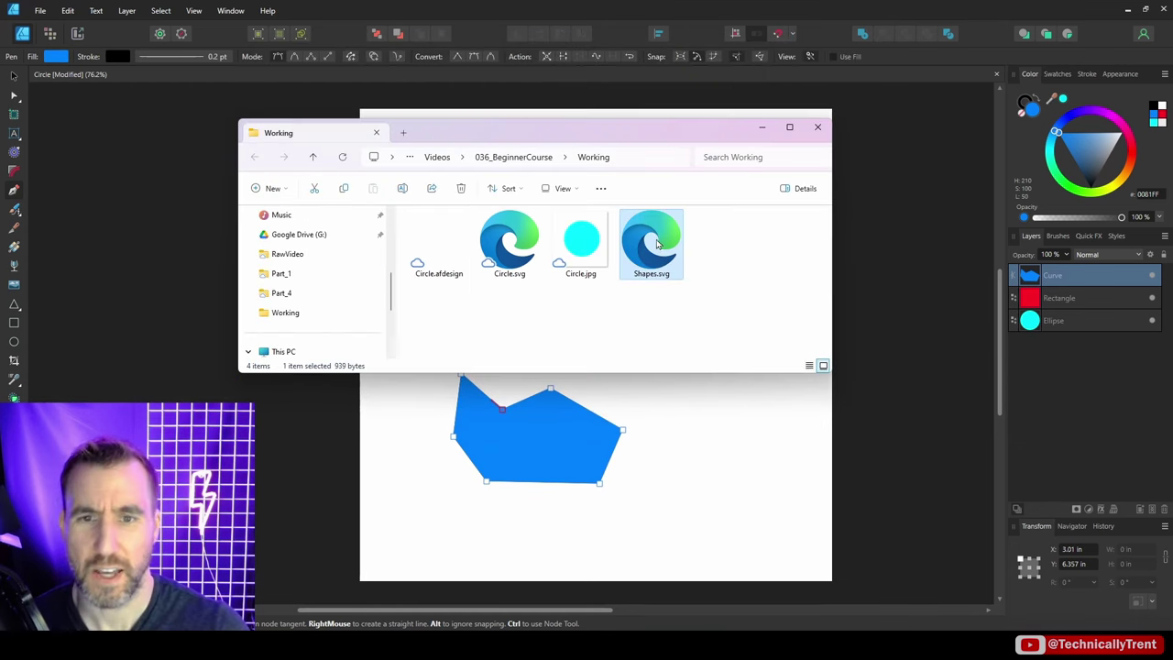
# Open the exported Shapes.svg from the Working folder in Notepad.
pyautogui.rightClick(656, 243)
pyautogui.moveTo(765, 302)
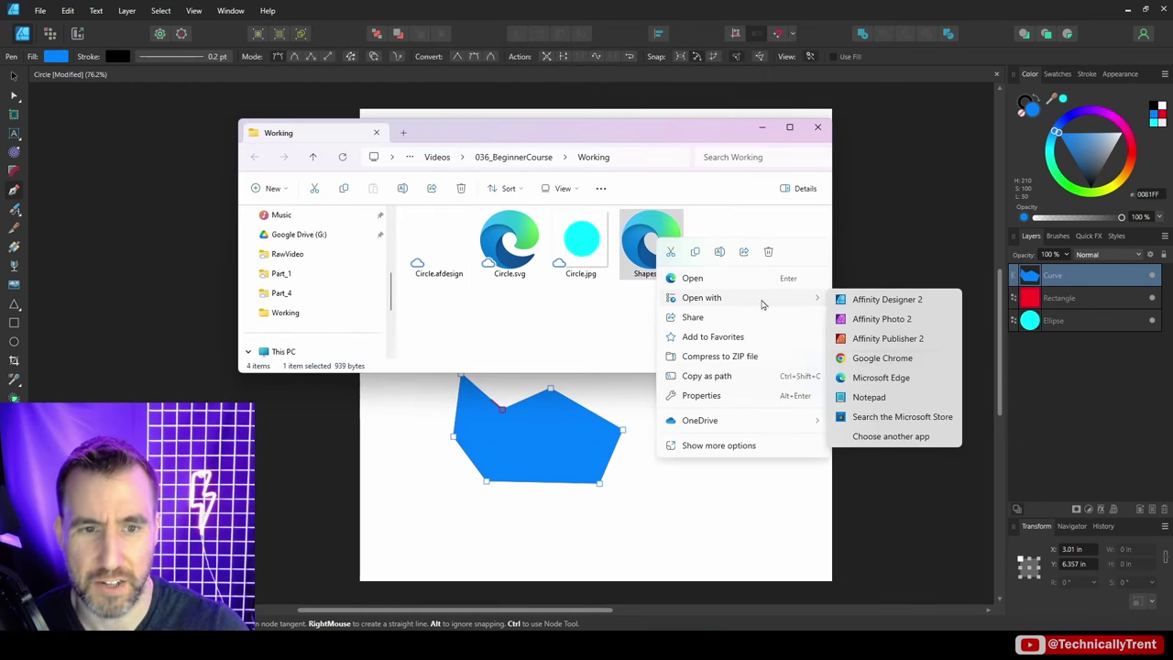
pyautogui.click(868, 397)
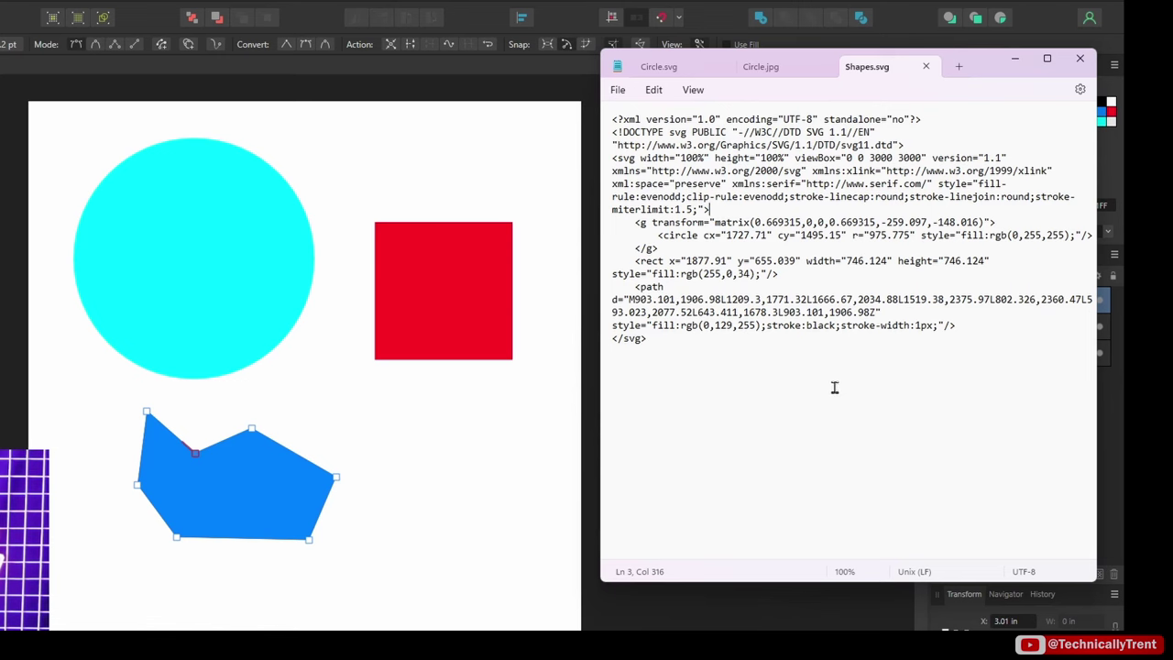
# Examine the circle, rect and path elements in Shapes.svg, including the path's fill colour and stroke.
pyautogui.moveTo(657, 236); pyautogui.dragTo(844, 238)
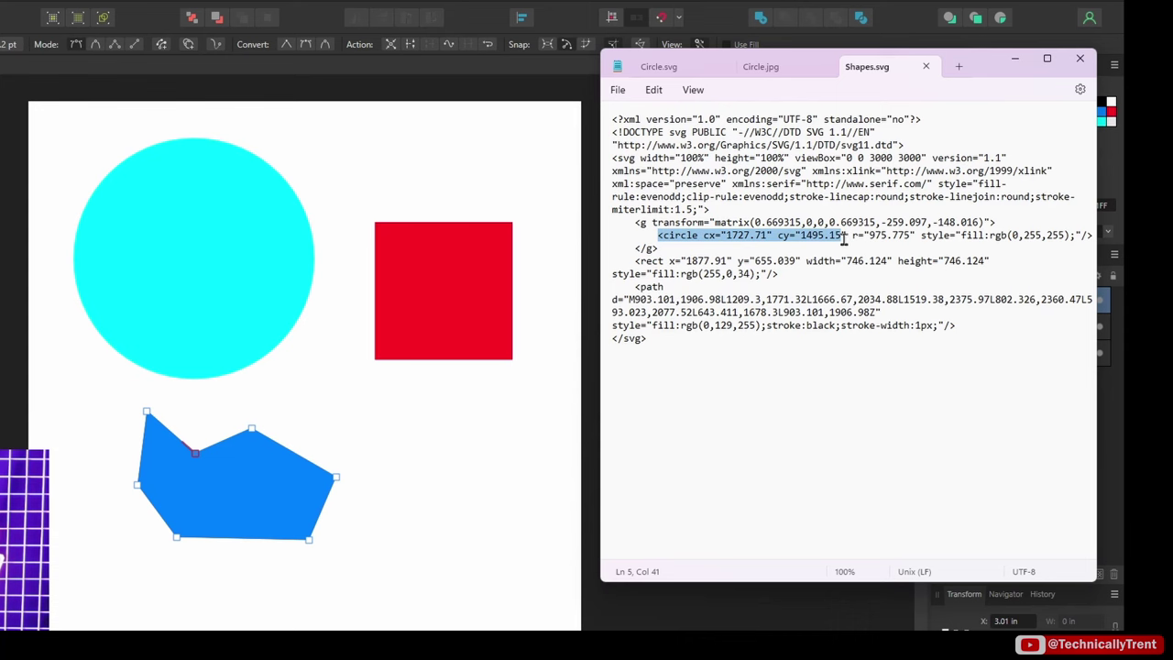
pyautogui.moveTo(635, 261); pyautogui.dragTo(778, 274)
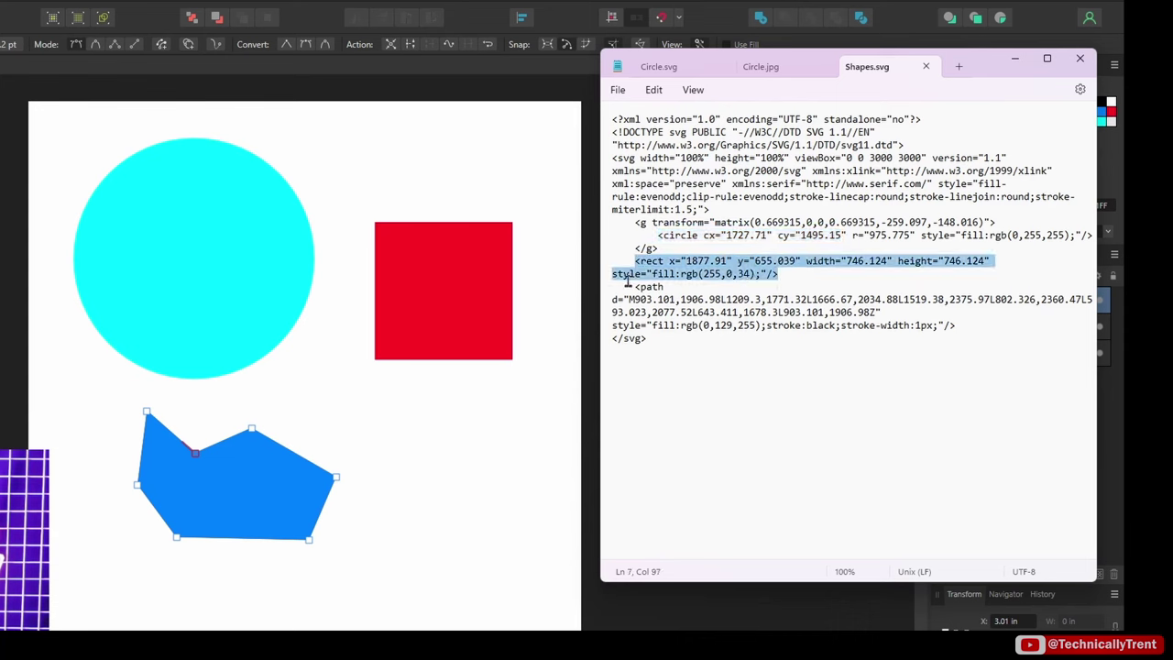
pyautogui.moveTo(635, 286); pyautogui.dragTo(958, 326)
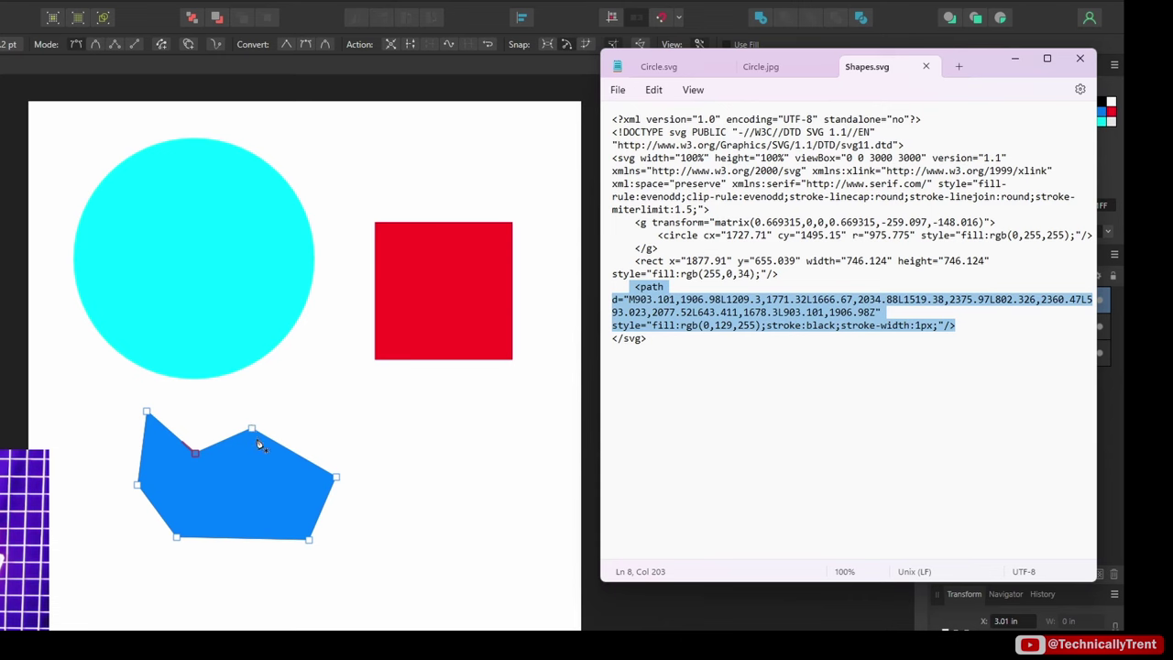
pyautogui.click(774, 339)
pyautogui.moveTo(768, 325); pyautogui.dragTo(931, 328)
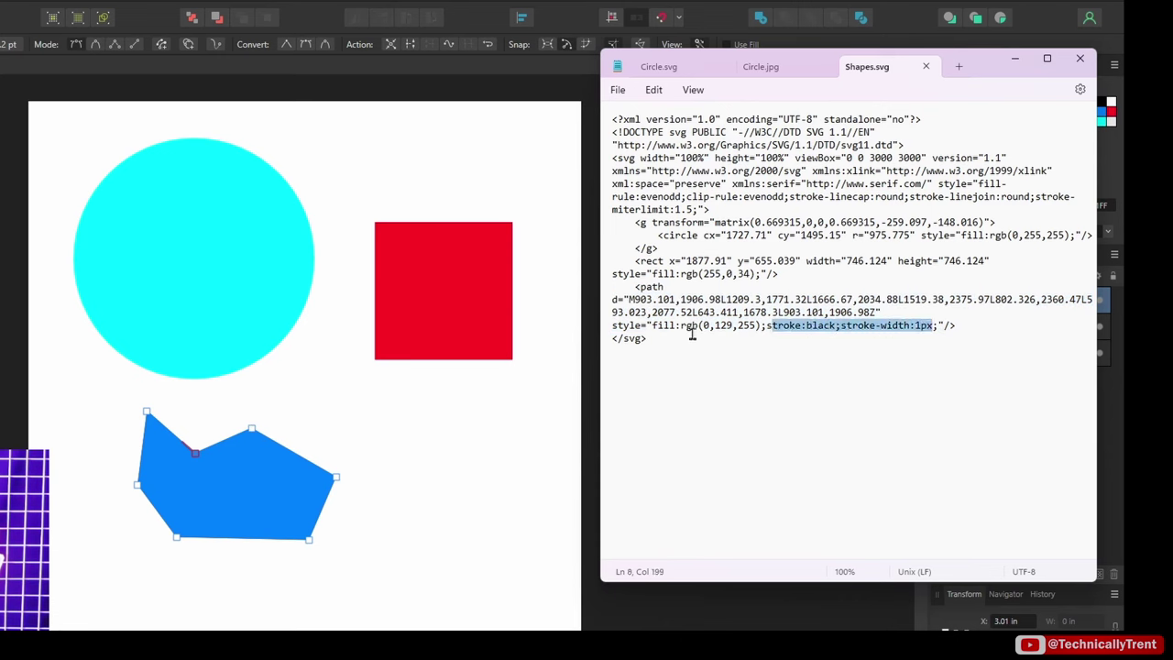
pyautogui.moveTo(680, 327); pyautogui.dragTo(761, 328)
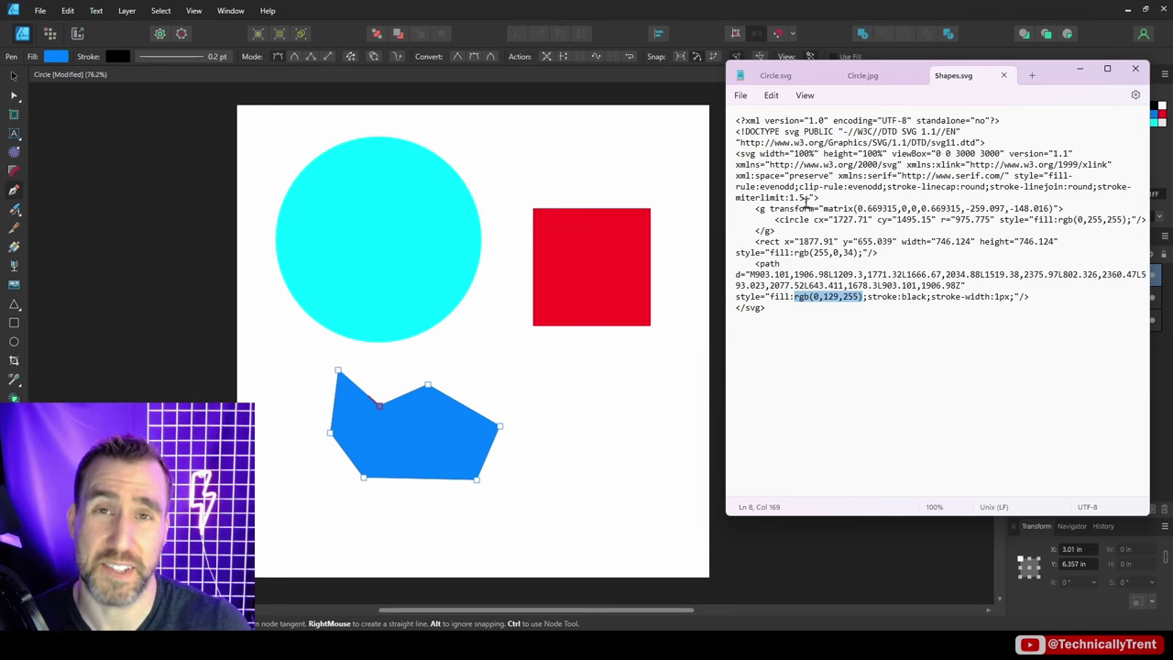
pyautogui.moveTo(796, 165); pyautogui.dragTo(856, 310)
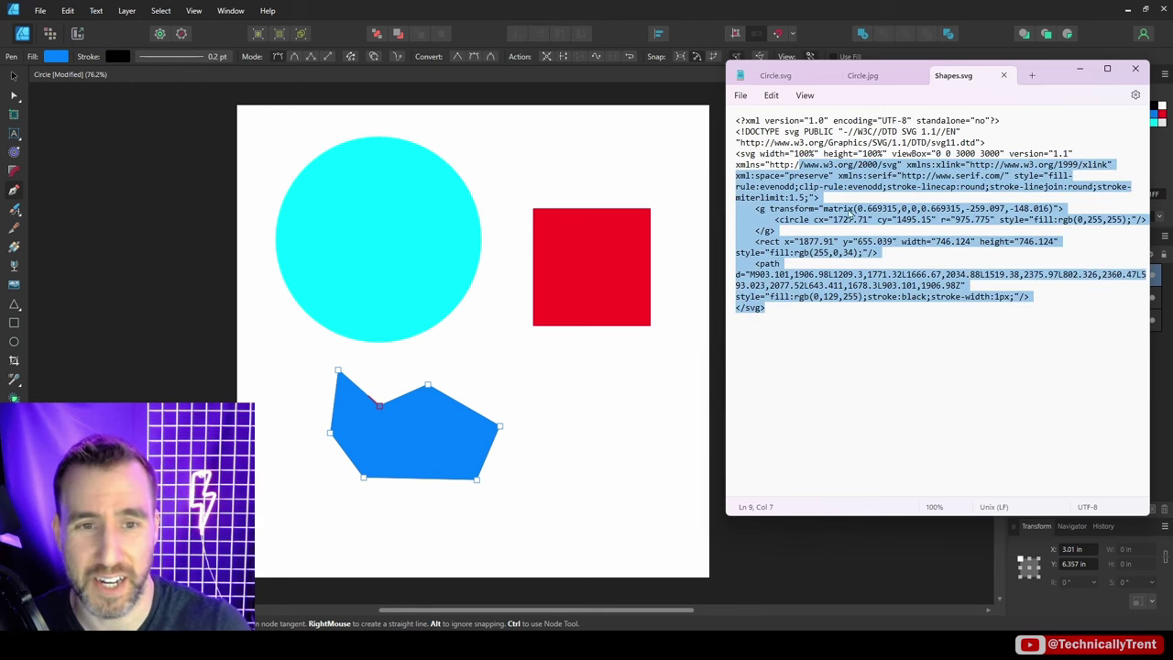
pyautogui.click(876, 242)
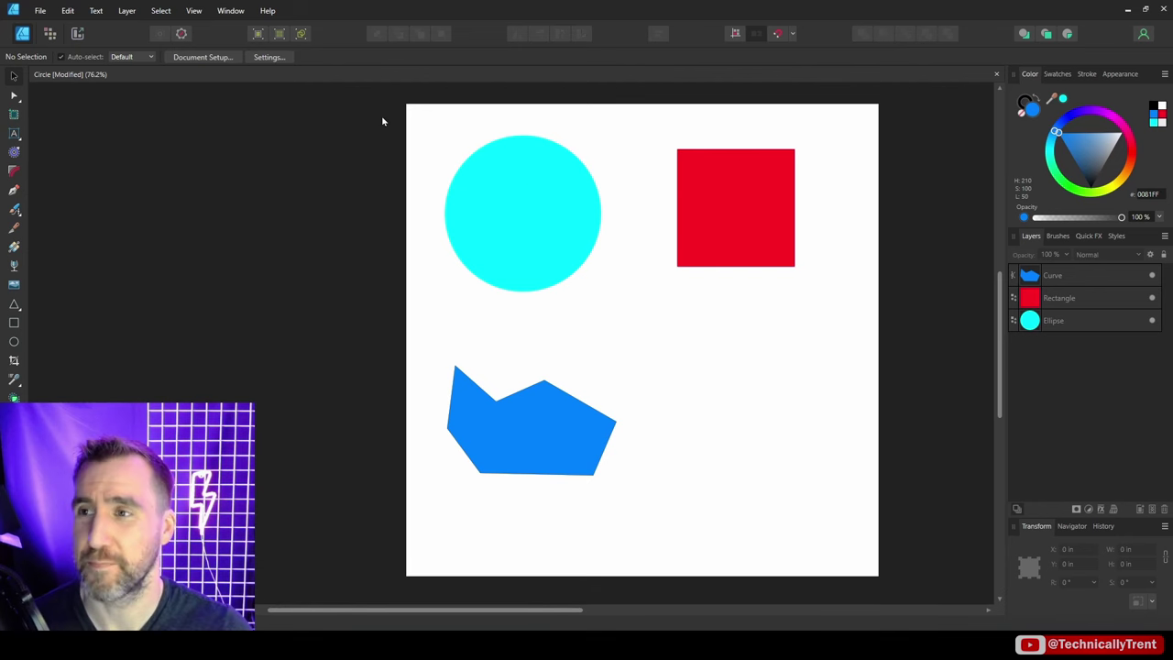
# In Affinity Designer, place a sunset mountain photo from the Pexels stock images on the page with the shapes.
pyautogui.click(230, 10)
pyautogui.click(257, 221)
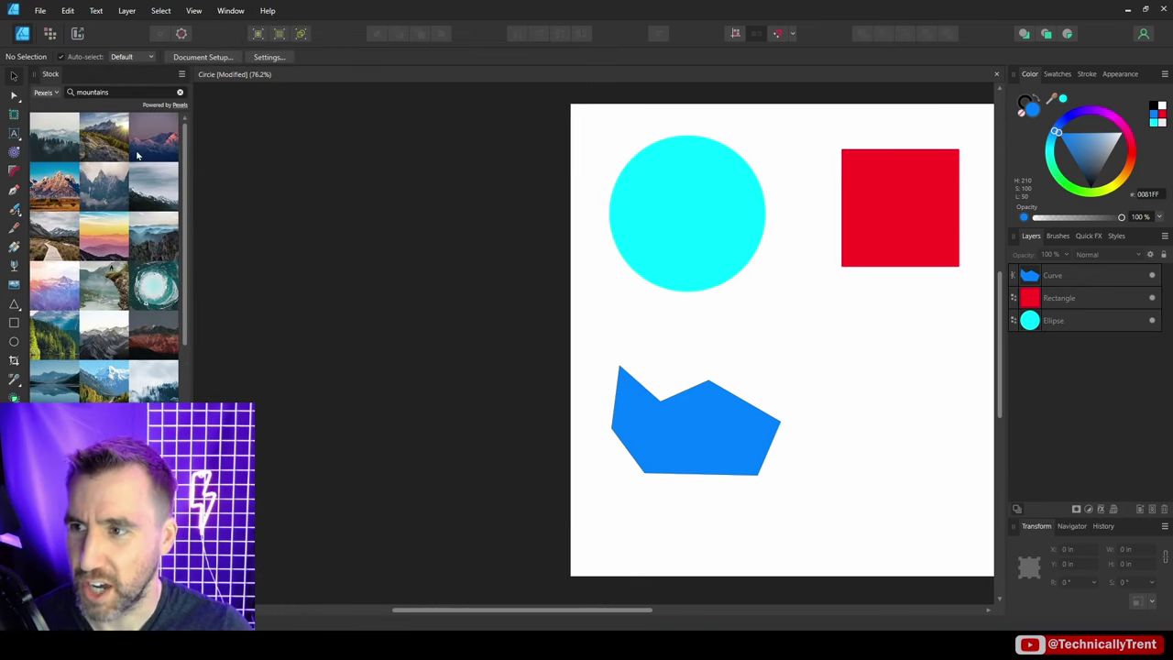
pyautogui.moveTo(155, 136); pyautogui.dragTo(882, 394)
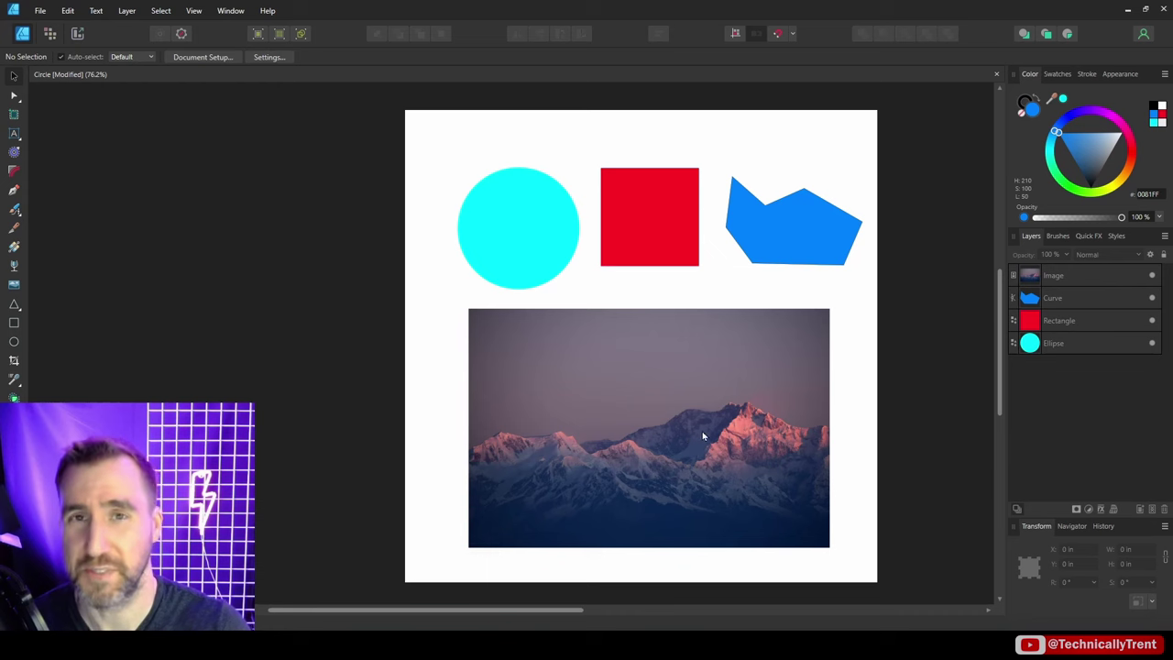
# Export the whole document as Shapes_Plus_Image.svg using the SVG (for export) preset, and open the file from the Working folder in Notepad.
pyautogui.click(40, 11)
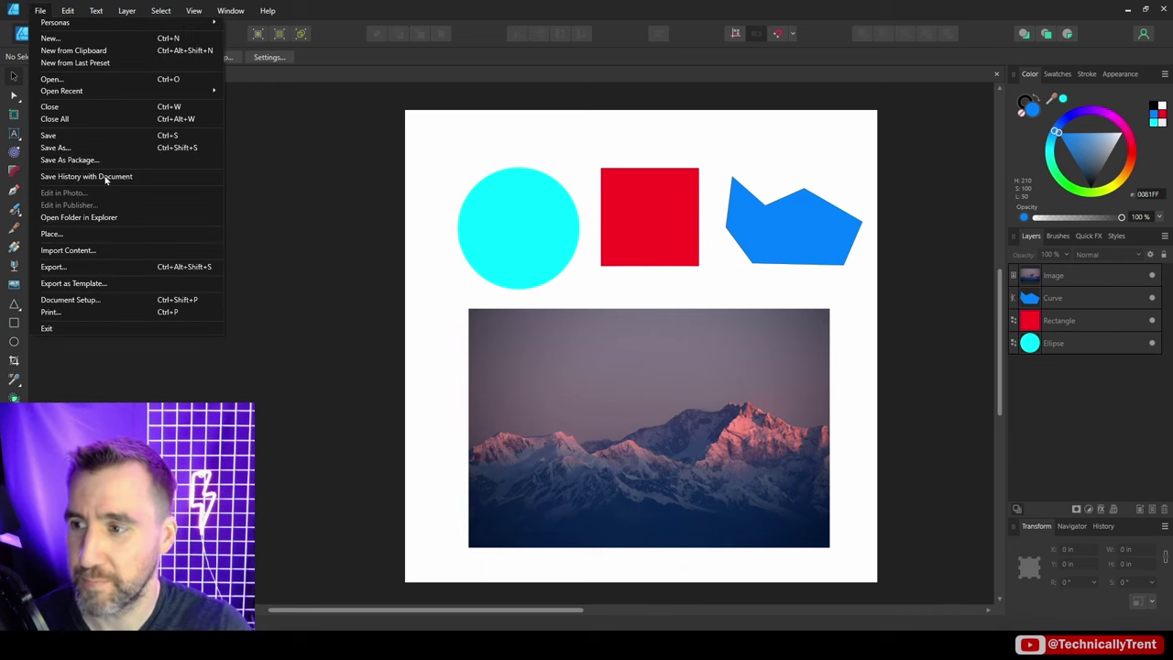
pyautogui.click(118, 266)
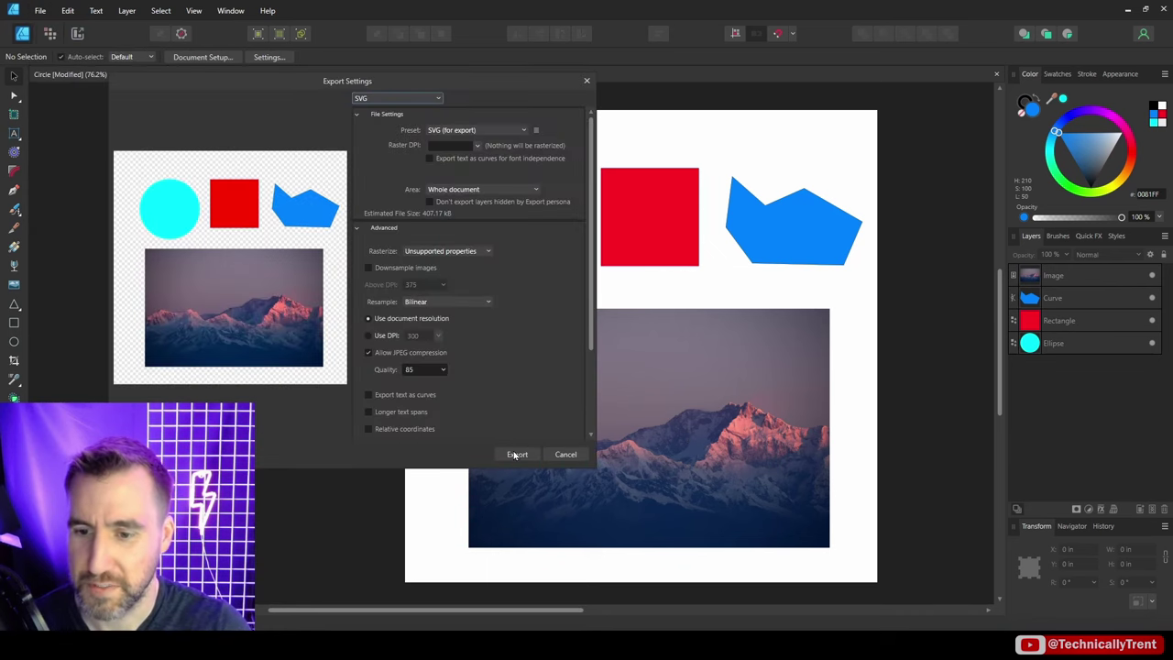
pyautogui.click(516, 455)
pyautogui.write('Shapes')
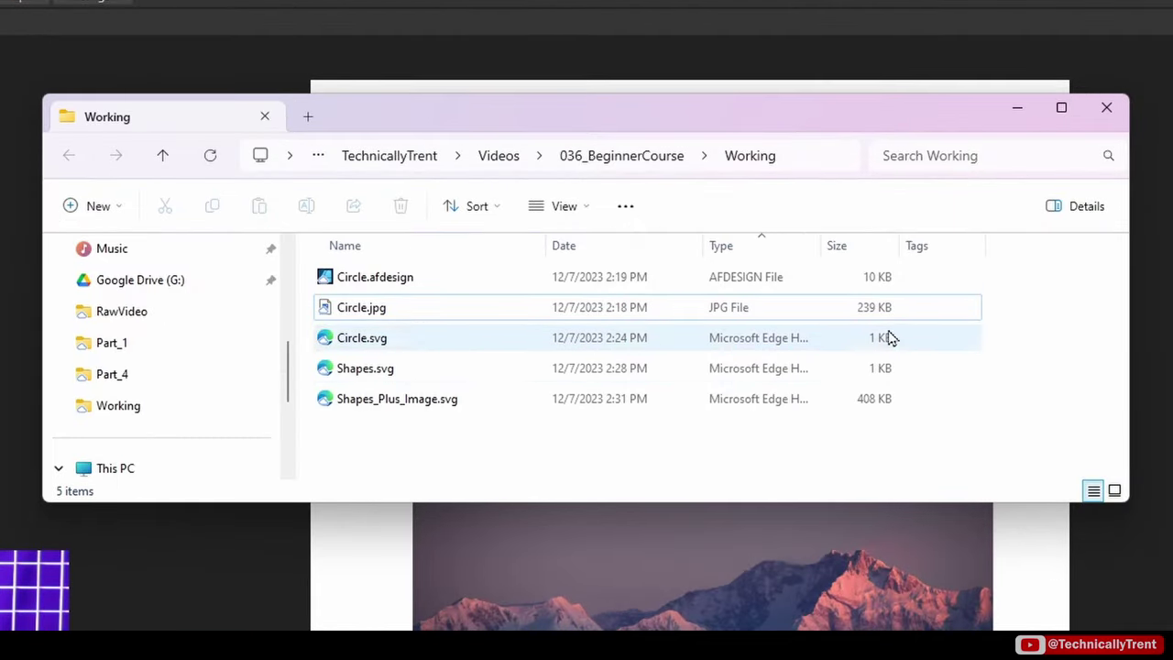
pyautogui.click(431, 404)
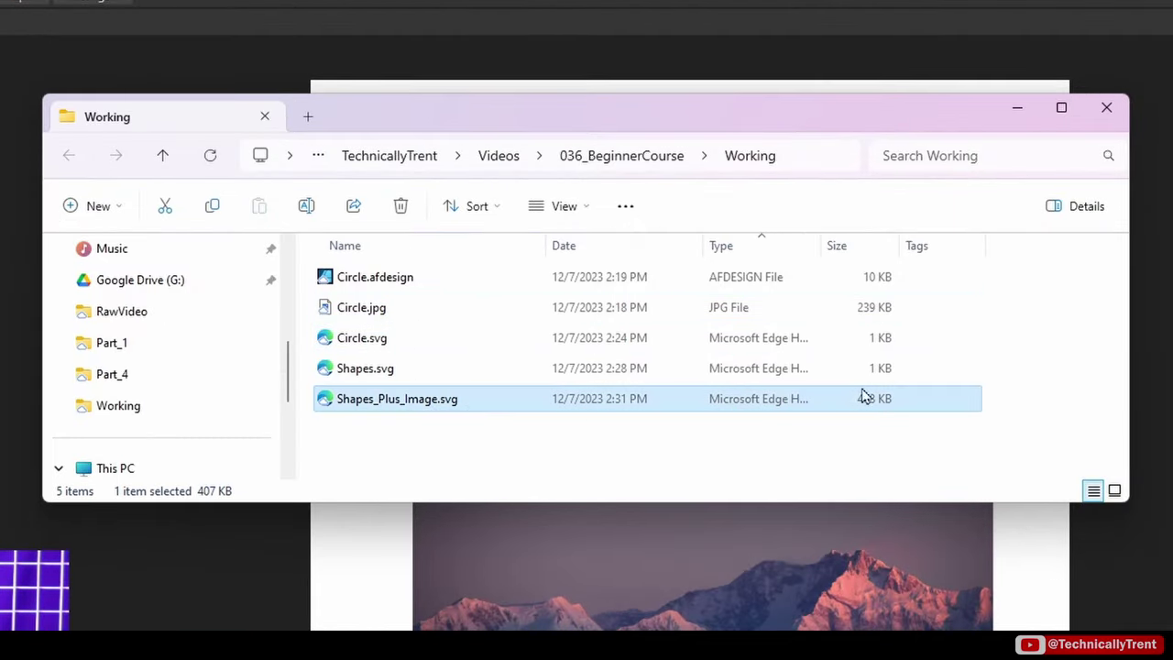
pyautogui.rightClick(385, 406)
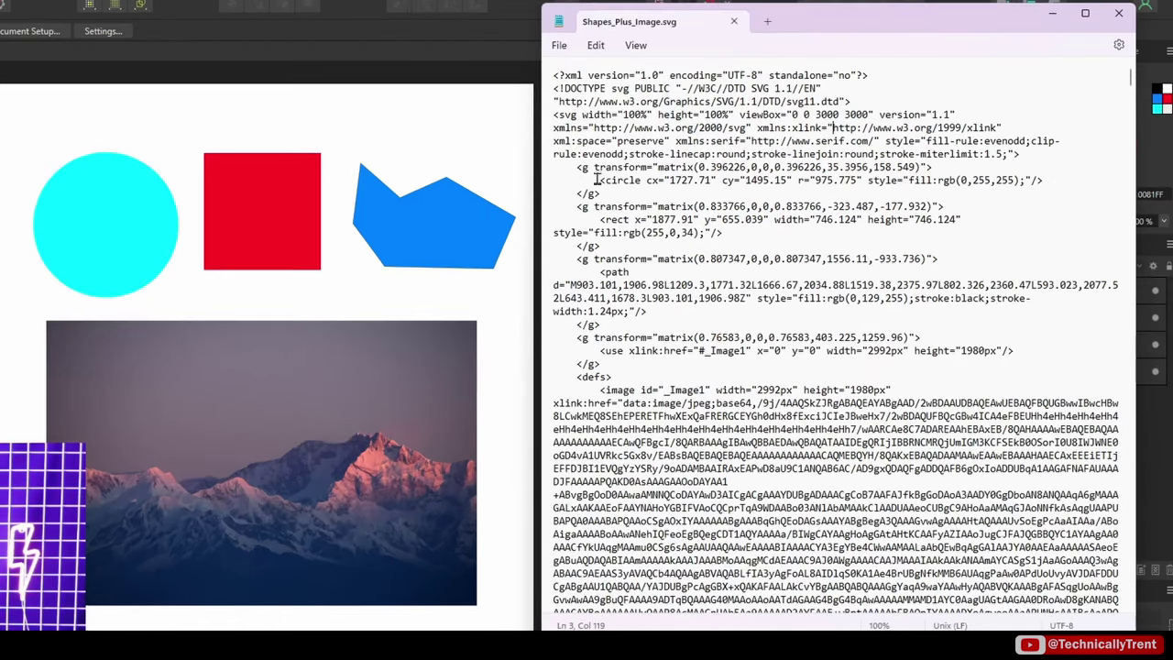
# Examine the circle, rect and path elements and the embedded image data in Shapes_Plus_Image.svg.
pyautogui.moveTo(596, 180); pyautogui.dragTo(704, 180)
pyautogui.moveTo(604, 220); pyautogui.dragTo(682, 220)
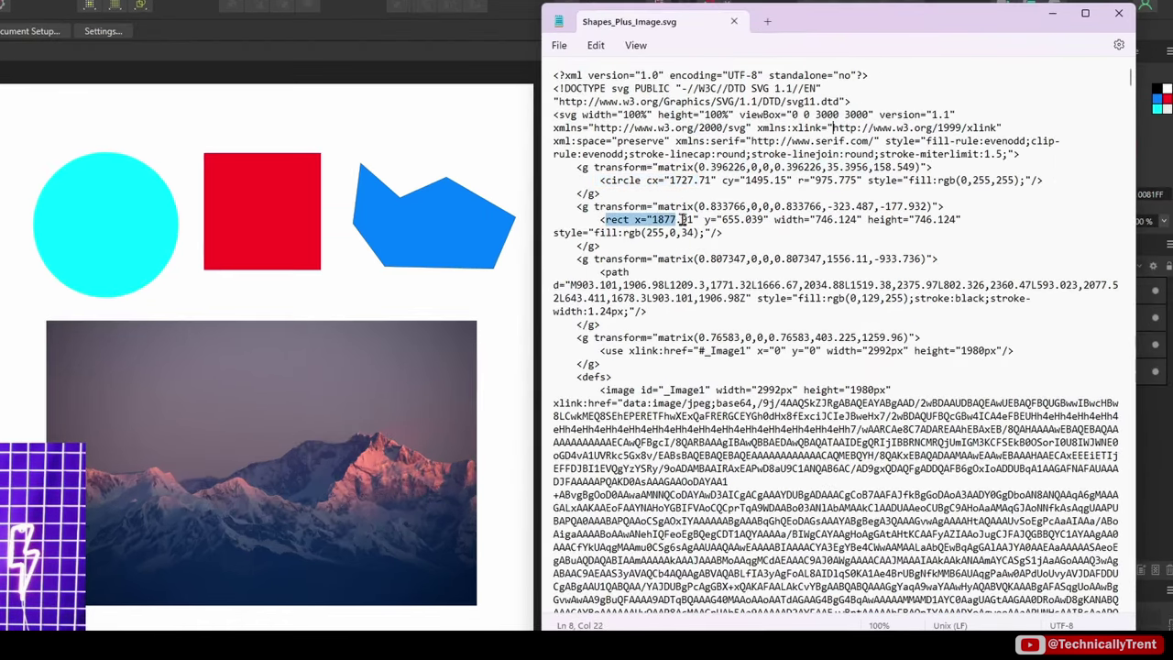
pyautogui.moveTo(591, 272); pyautogui.dragTo(665, 323)
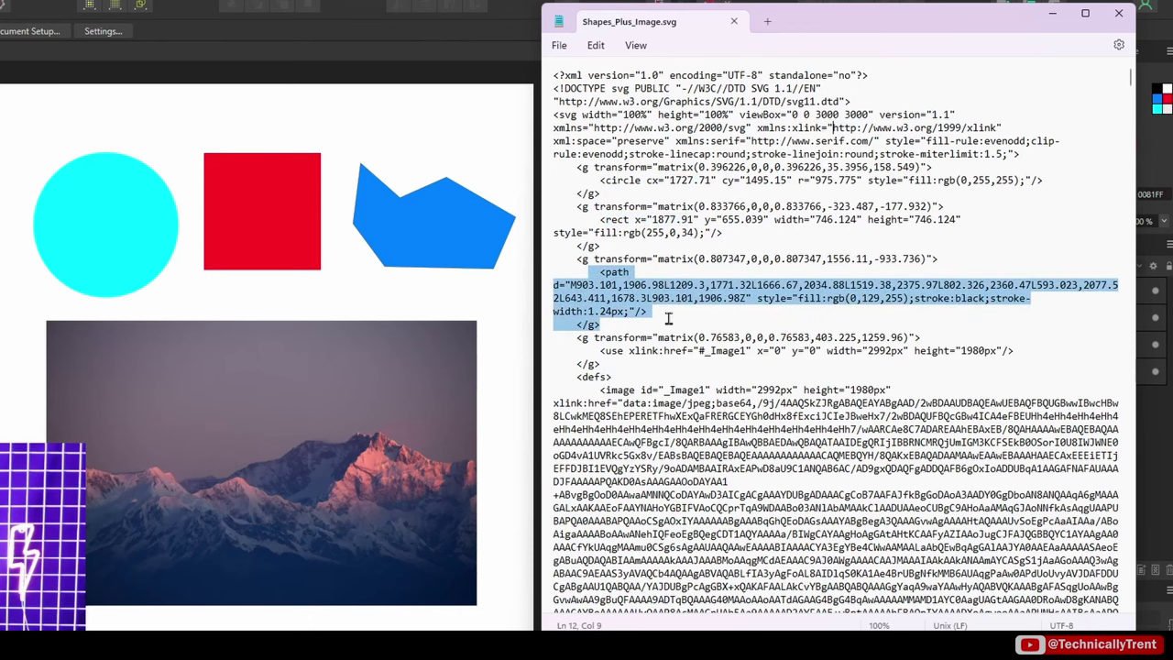
pyautogui.click(837, 259)
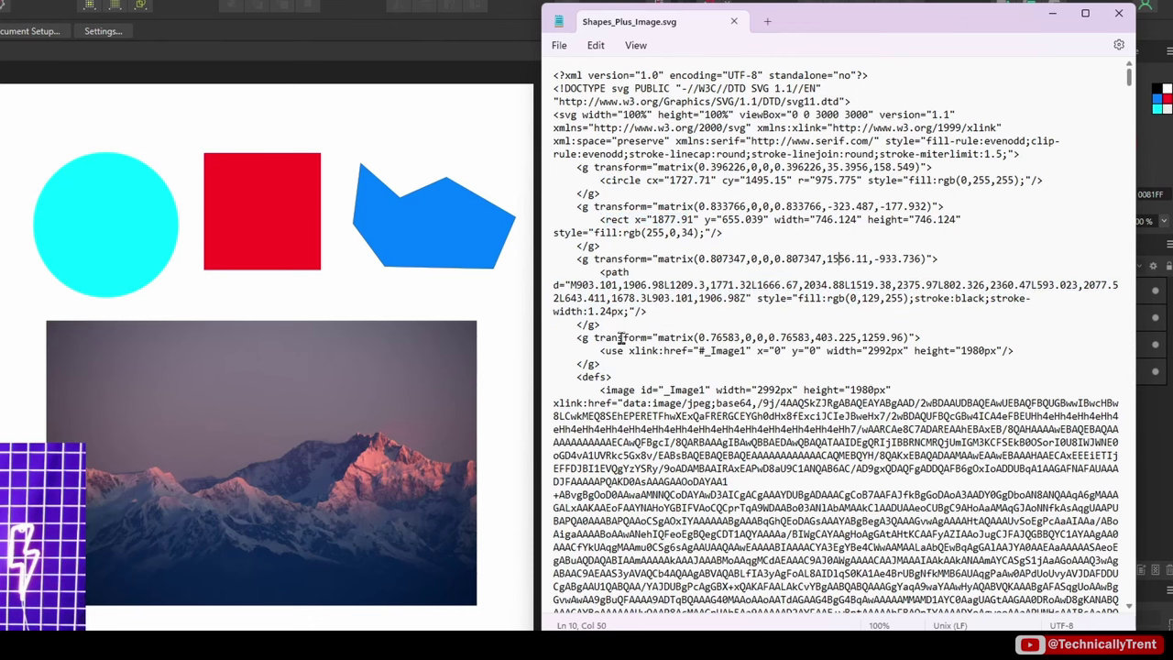
pyautogui.moveTo(600, 389); pyautogui.dragTo(920, 388)
pyautogui.moveTo(1129, 77); pyautogui.dragTo(1129, 85)
pyautogui.moveTo(674, 139); pyautogui.dragTo(829, 518)
pyautogui.scroll(-10, 1132, 88)
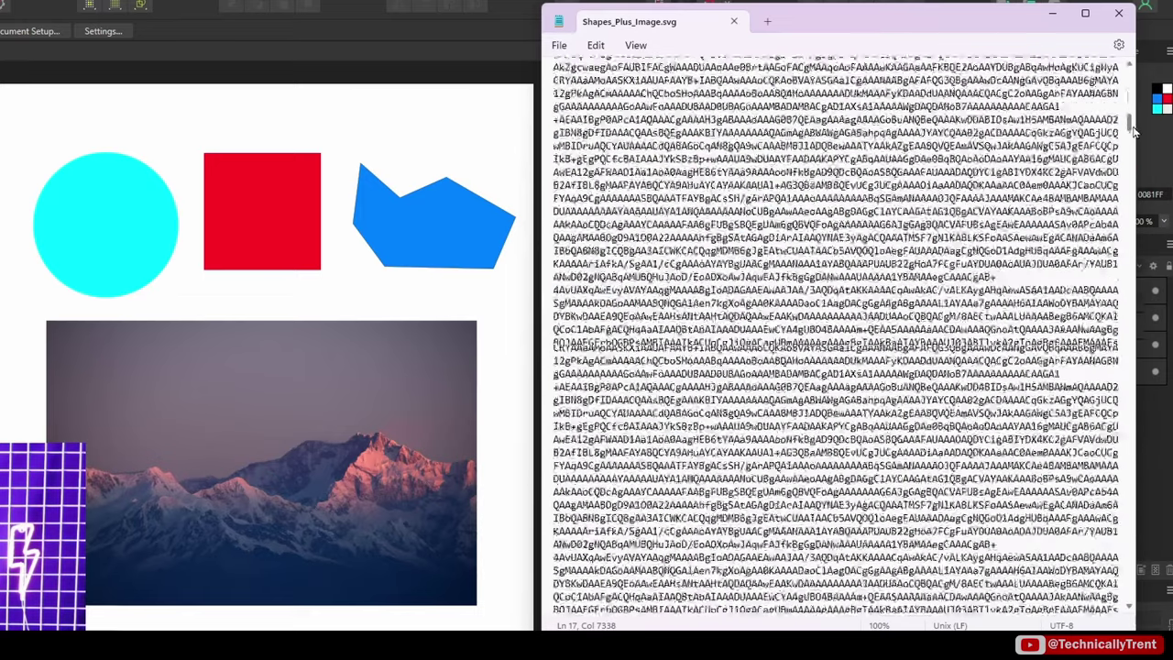
pyautogui.click(661, 518)
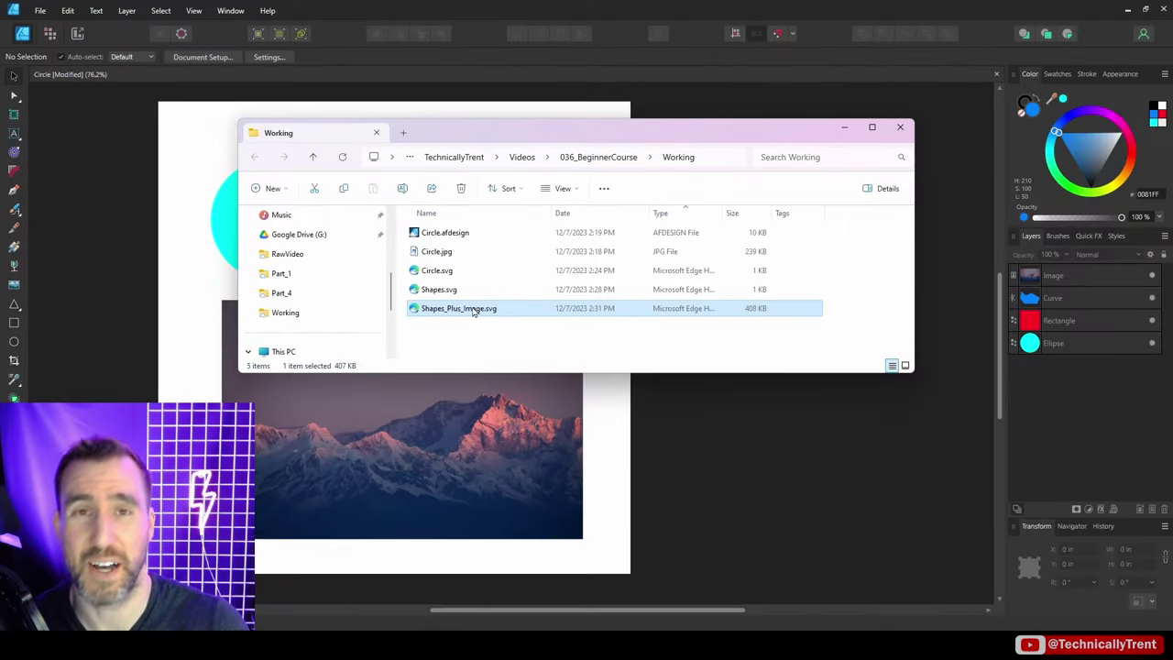
# Open Shapes_Plus_Image.svg in Microsoft Edge and inspect the edges of its vector shapes up close.
pyautogui.doubleClick(472, 309)
pyautogui.moveTo(440, 22); pyautogui.dragTo(665, 27)
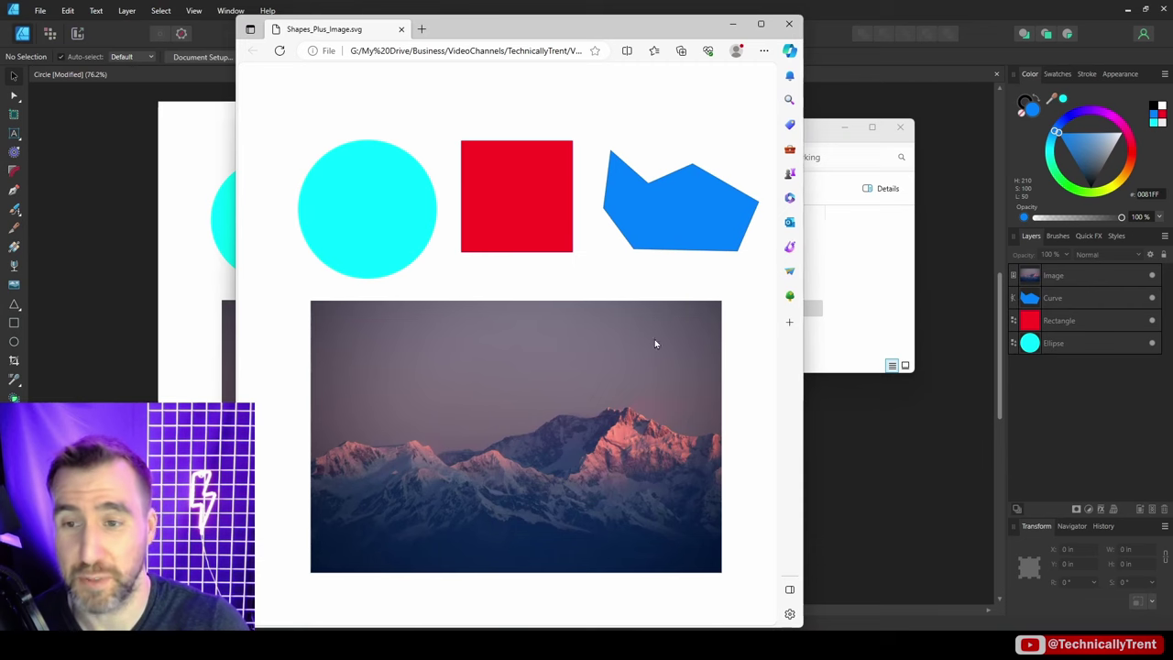
pyautogui.keyDown('ctrl'); pyautogui.scroll(4, 684, 131); pyautogui.keyUp('ctrl')
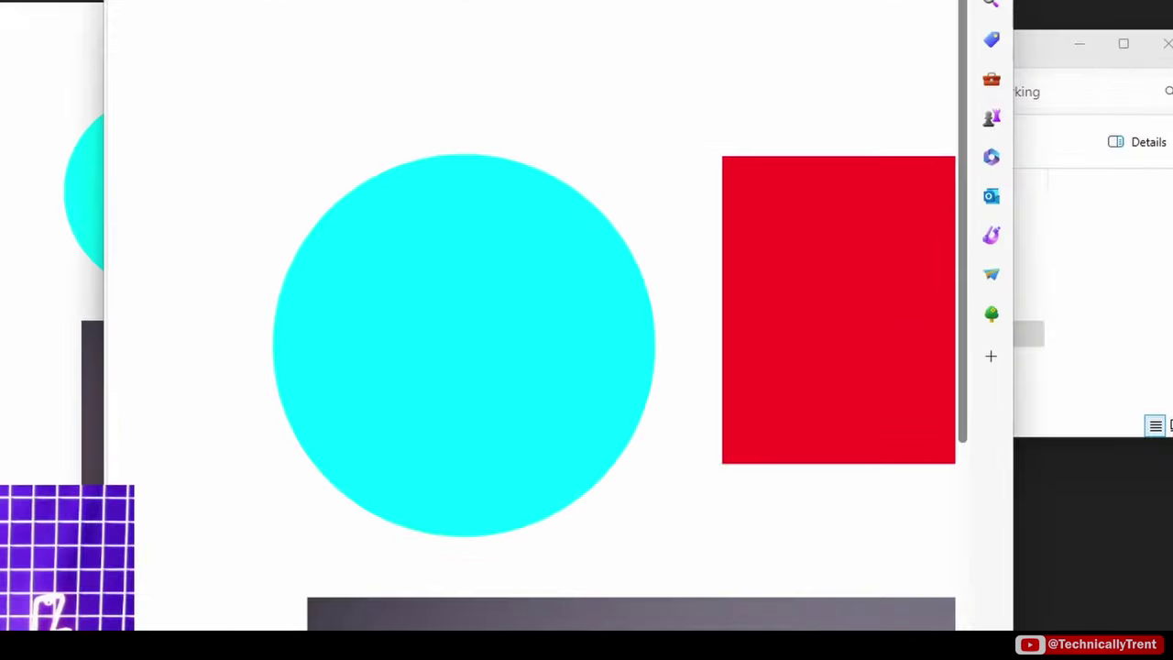
pyautogui.hscroll(5, 929, 332)
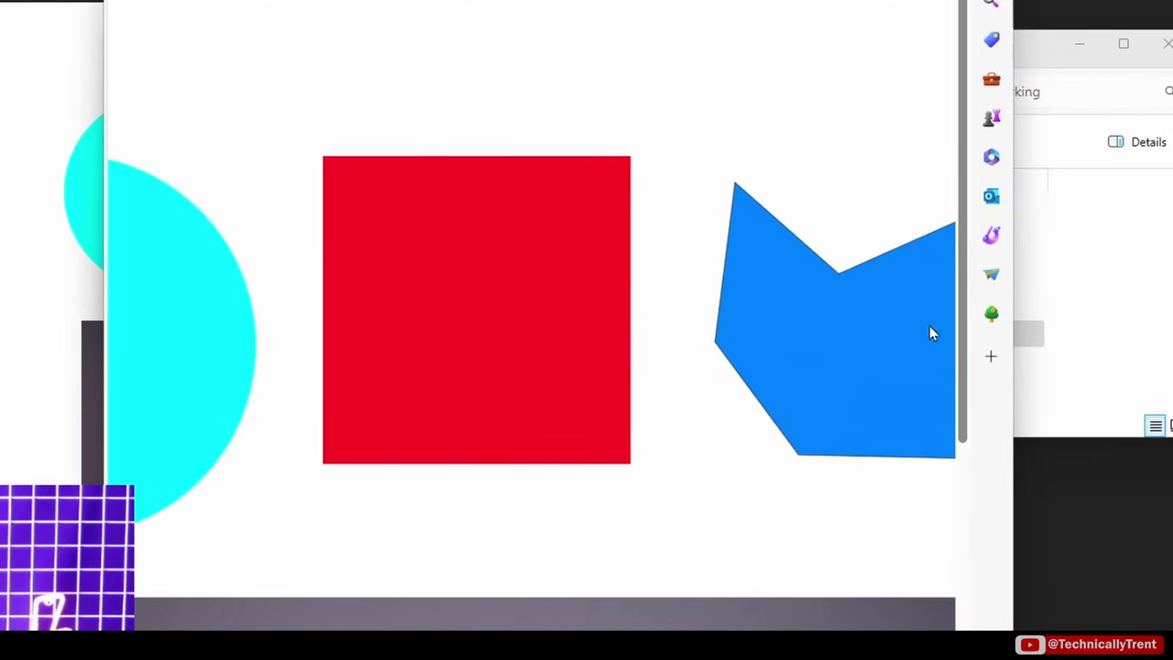
pyautogui.keyDown('ctrl'); pyautogui.scroll(2, 854, 240); pyautogui.keyUp('ctrl')
pyautogui.hscroll(5, 607, 412)
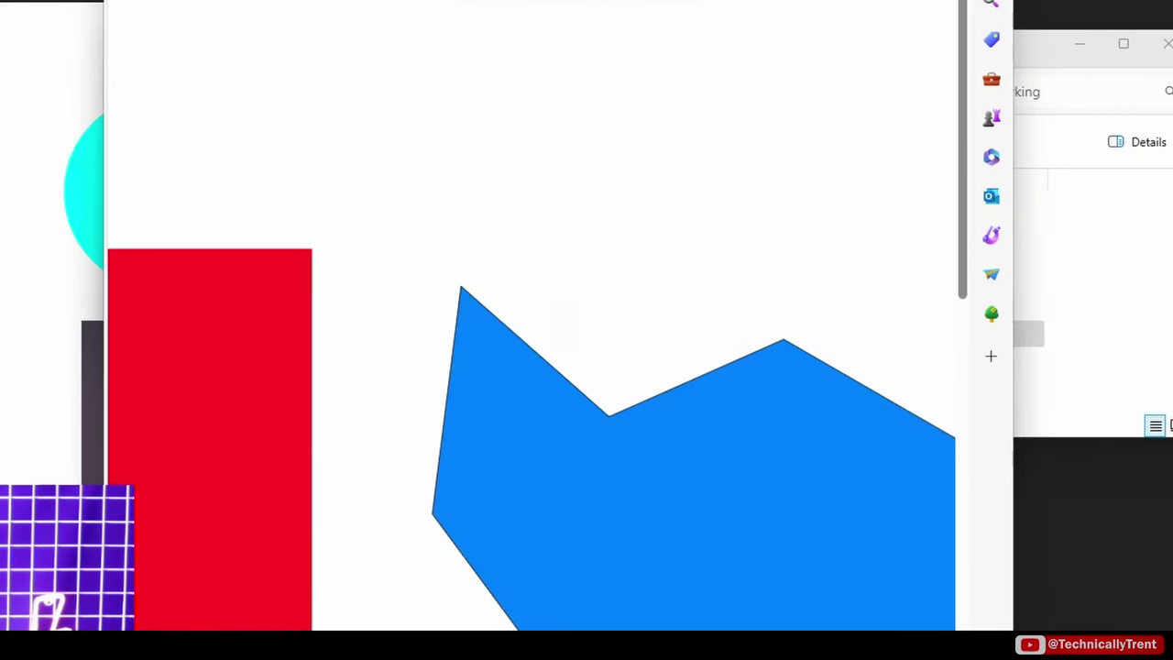
pyautogui.scroll(-5, 607, 411)
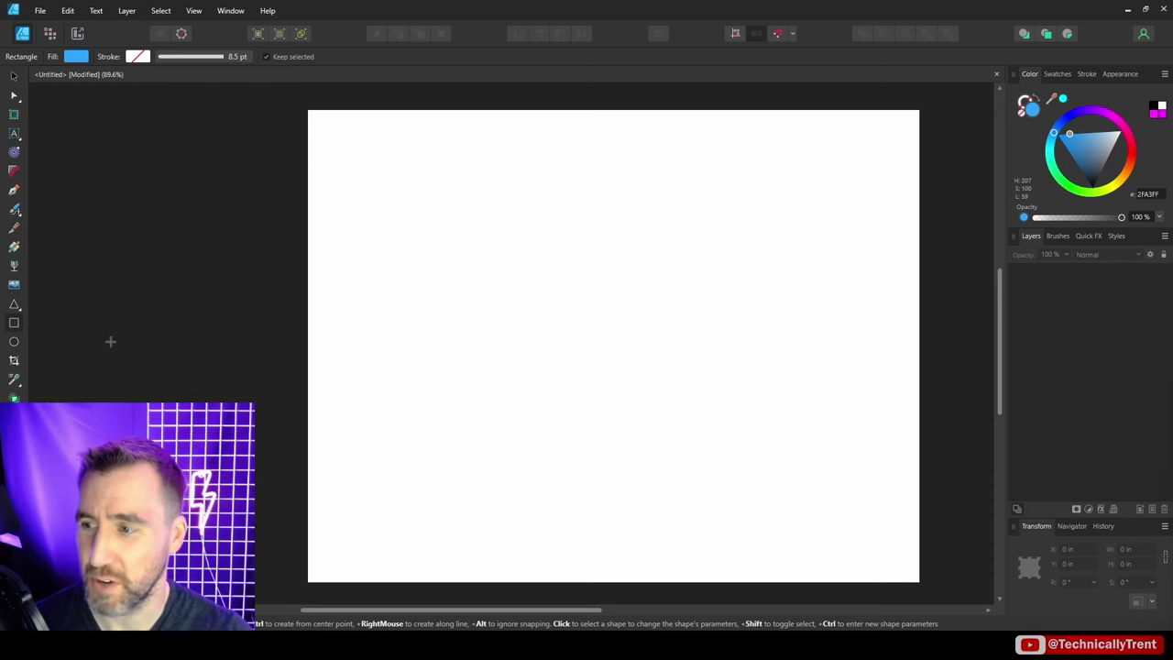
# In a blank Affinity Designer document, draw a blue square about 2.49 in wide and a magenta circle about 2.43 in wide beside it.
pyautogui.moveTo(366, 159); pyautogui.dragTo(505, 296)
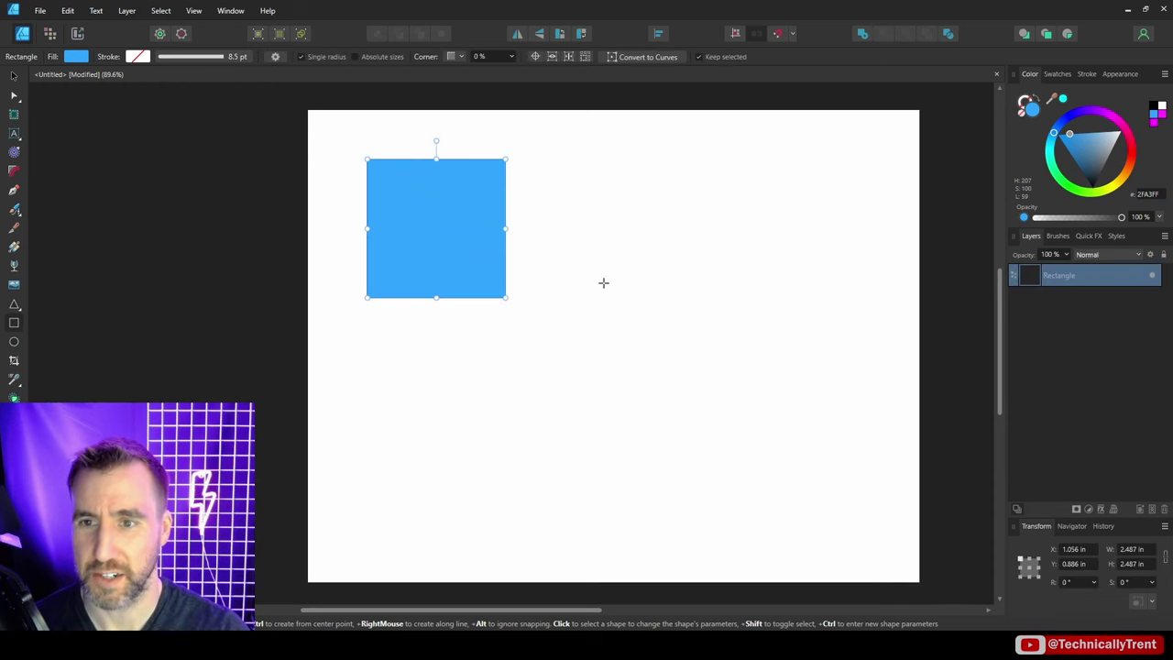
pyautogui.press('e')
pyautogui.moveTo(560, 174); pyautogui.dragTo(693, 306)
pyautogui.moveTo(1118, 128); pyautogui.dragTo(1102, 160)
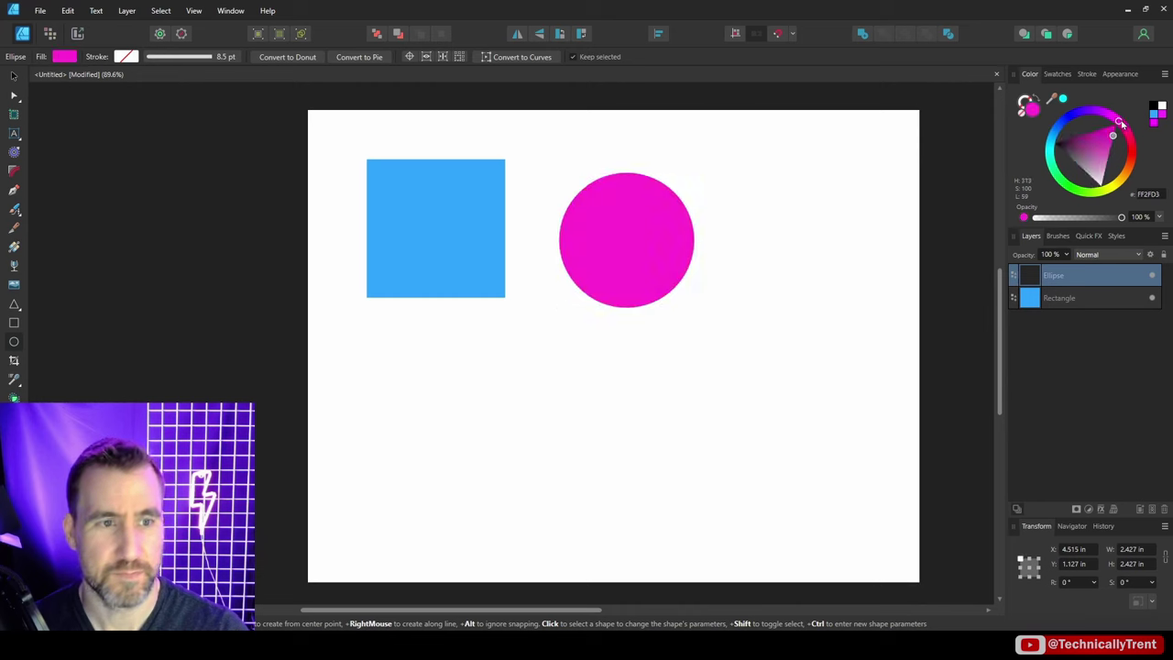
# Draw a green triangle about 2.54 in wide beside the magenta circle.
pyautogui.press('m')
pyautogui.click(1075, 191)
pyautogui.moveTo(869, 189); pyautogui.dragTo(706, 281)
pyautogui.press('v')
pyautogui.click(943, 411)
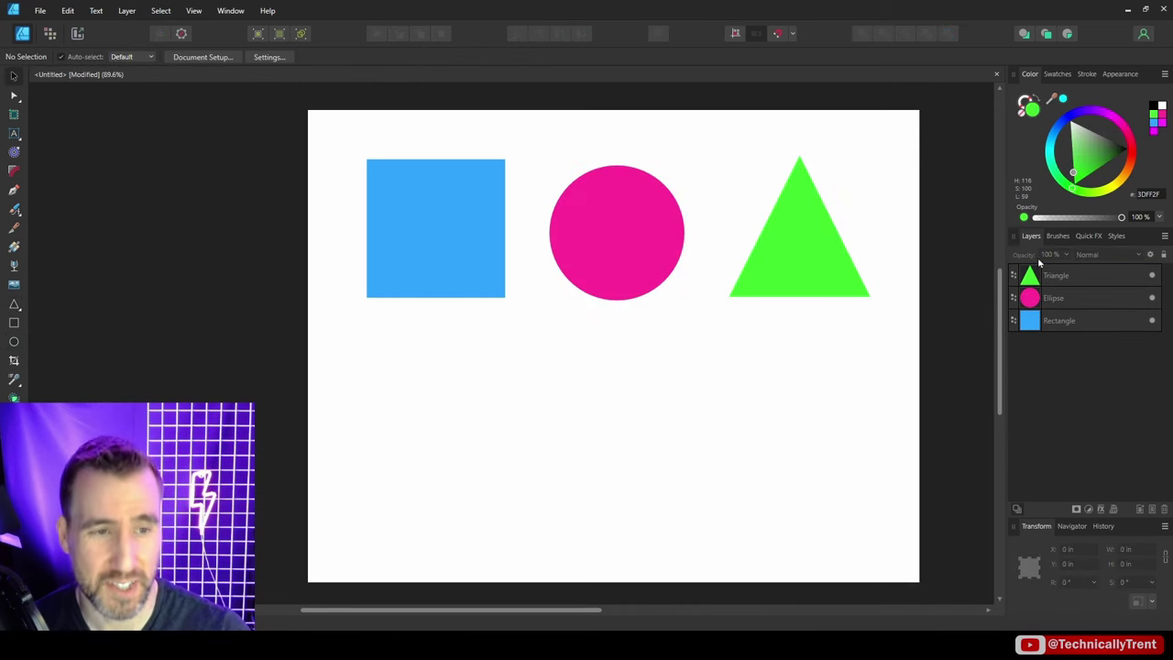
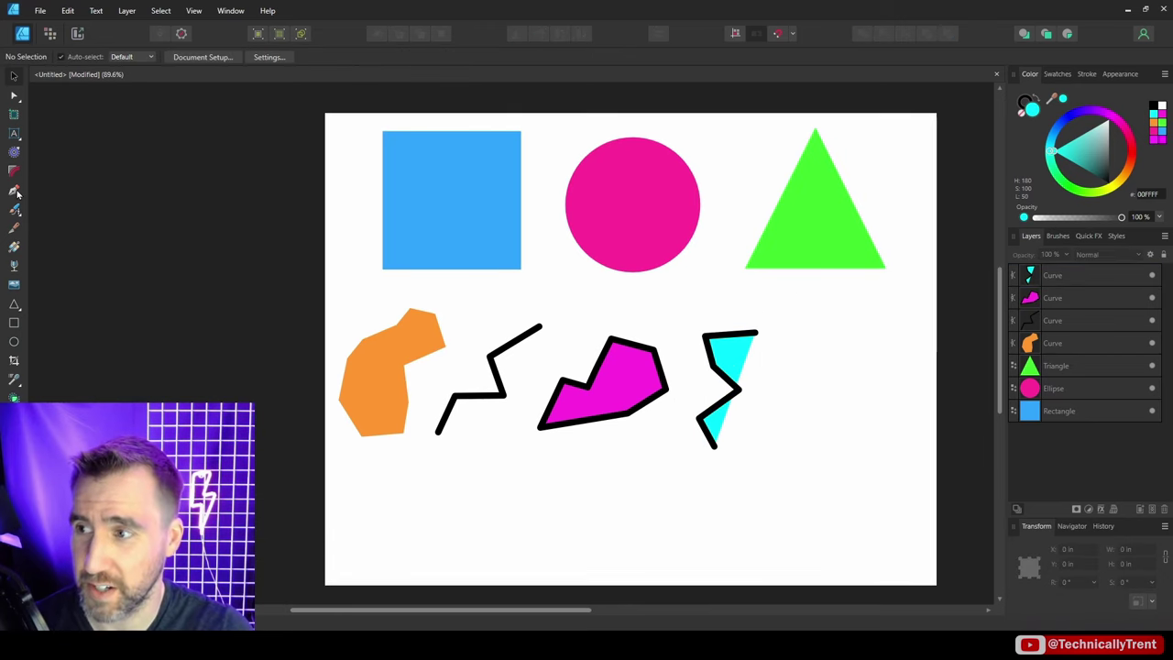
# Draw a closed seven-sided Pen tool shape beside the cyan curve, with an 8.2 pt black stroke and a blue 00B9FF fill.
pyautogui.click(16, 191)
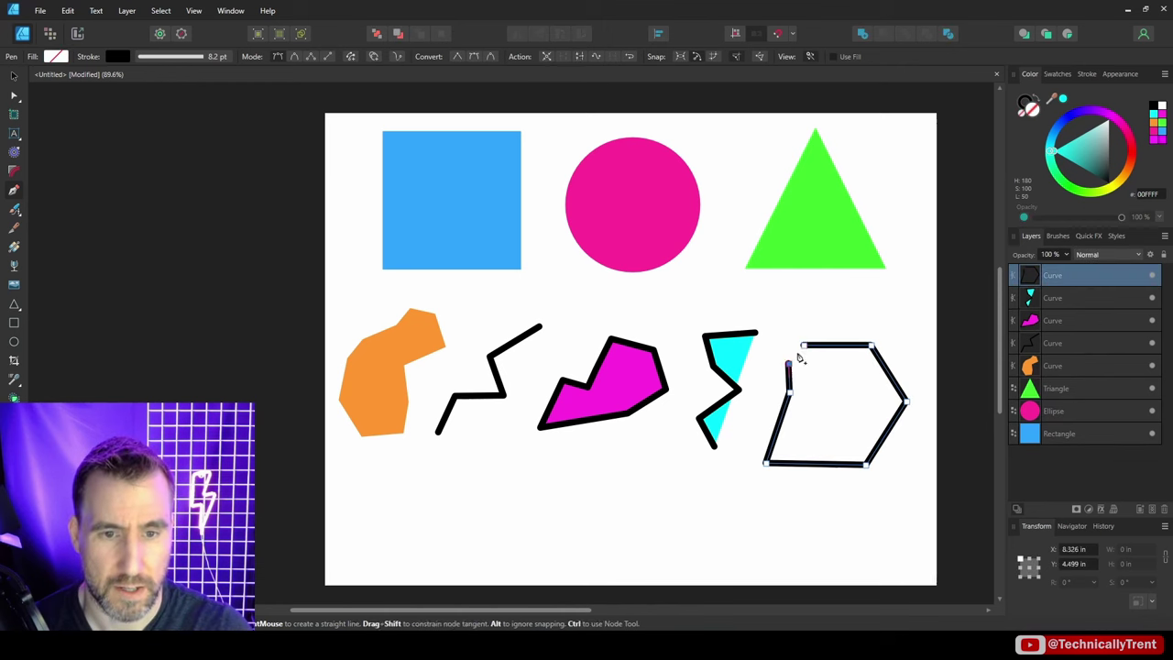
pyautogui.click(796, 341)
pyautogui.moveTo(1129, 152); pyautogui.dragTo(1054, 139)
pyautogui.press('v')
pyautogui.click(187, 256)
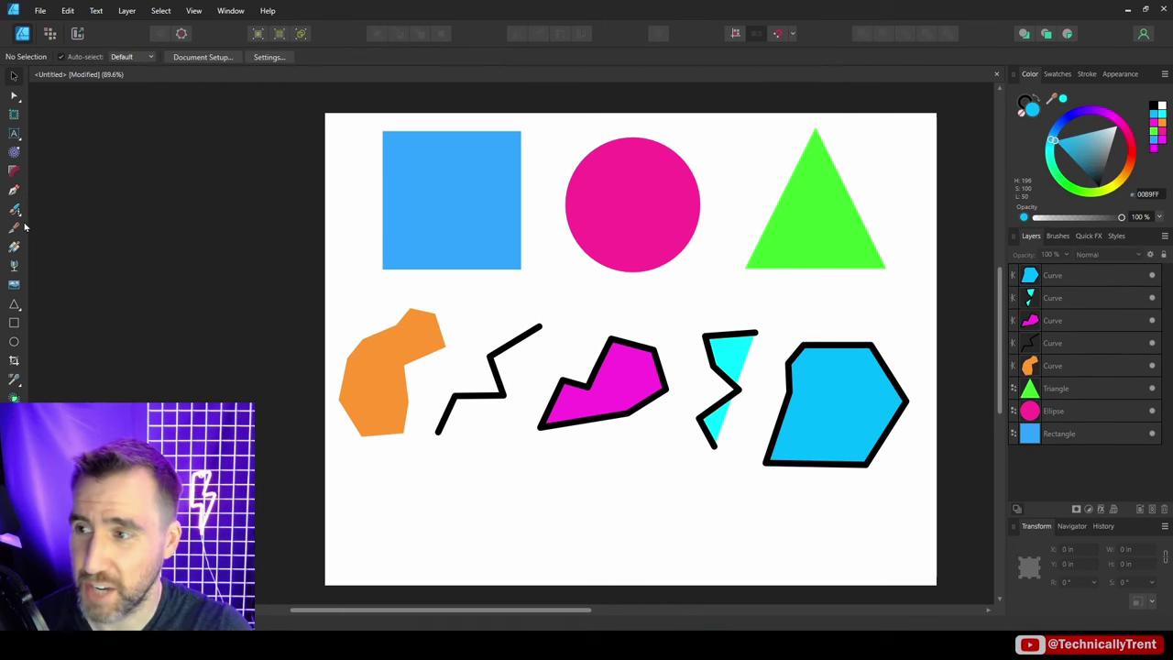
# Draw a small closed five-sided outline inside the blue seven-sided shape with the Pen tool.
pyautogui.press('p')
pyautogui.click(827, 381)
pyautogui.click(856, 379)
pyautogui.click(864, 413)
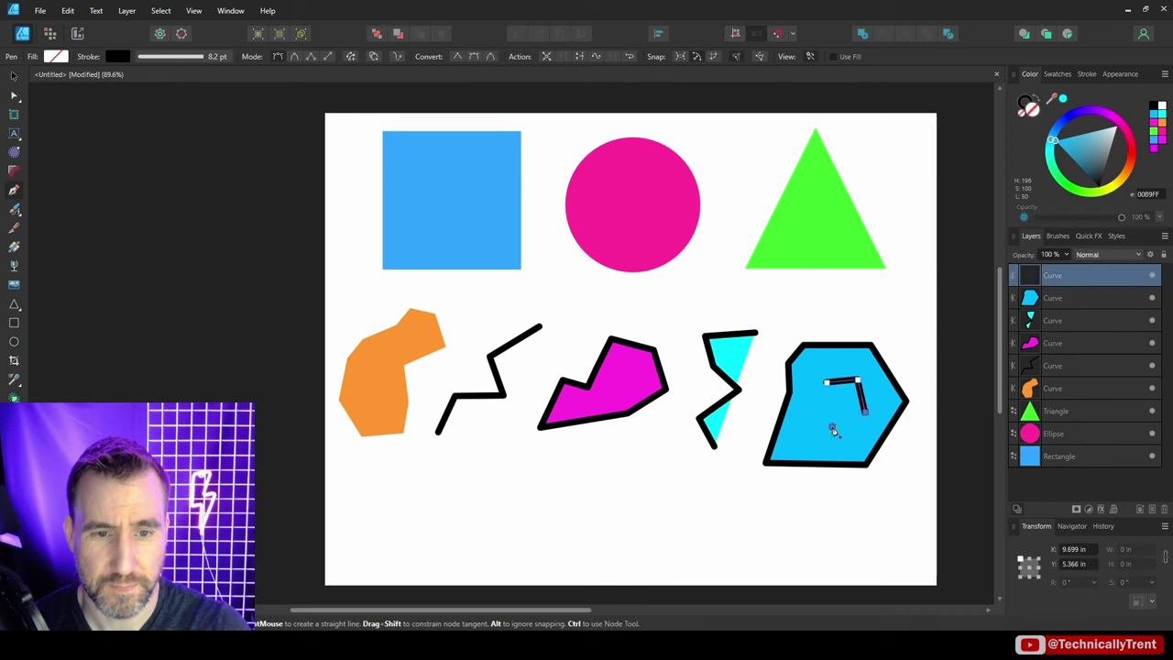
pyautogui.click(826, 381)
# Subtract the small five-sided outline from the blue shape to cut a hole in it.
pyautogui.press('v')
pyautogui.keyDown('shift'); pyautogui.click(882, 357); pyautogui.keyUp('shift')
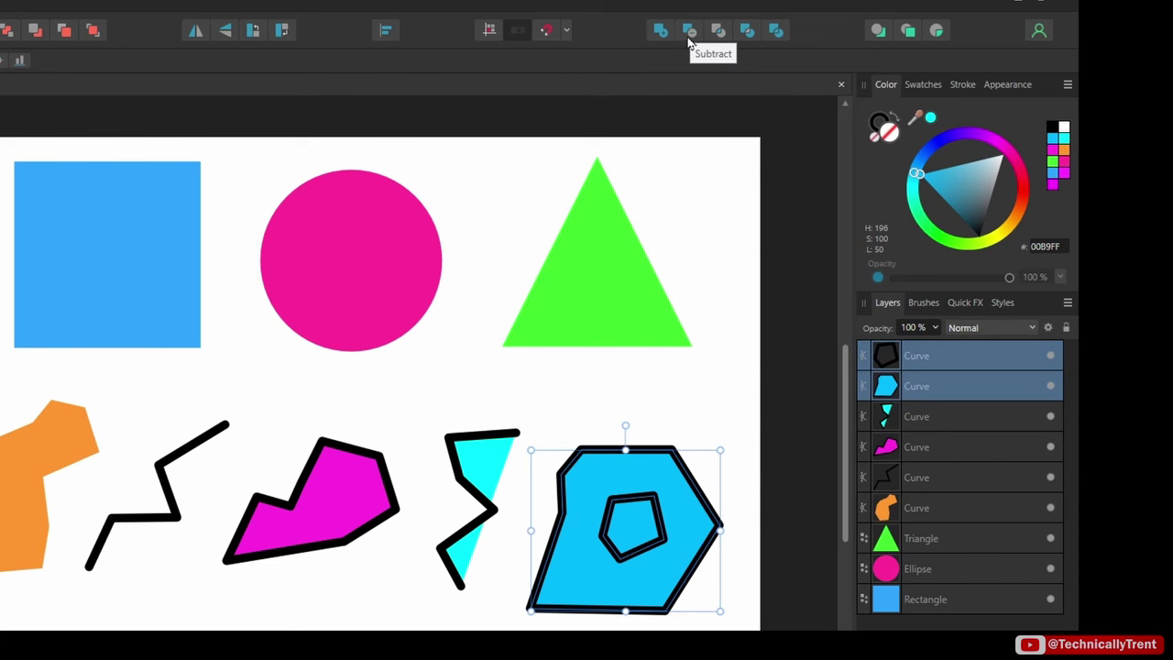
pyautogui.click(691, 34)
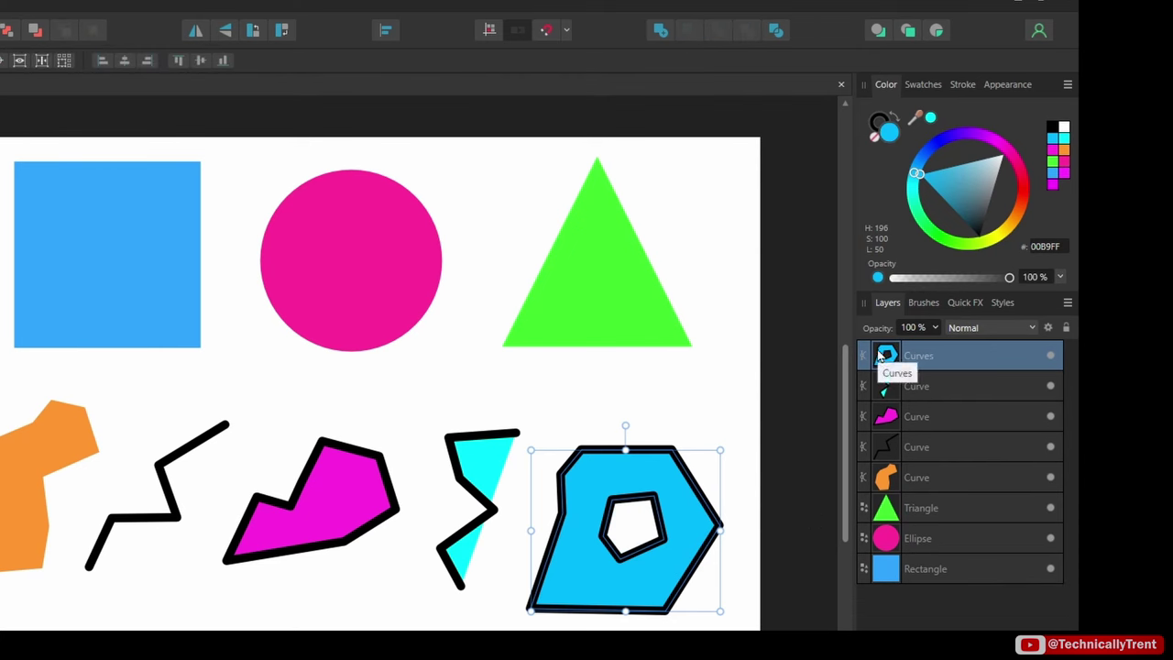
pyautogui.click(659, 628)
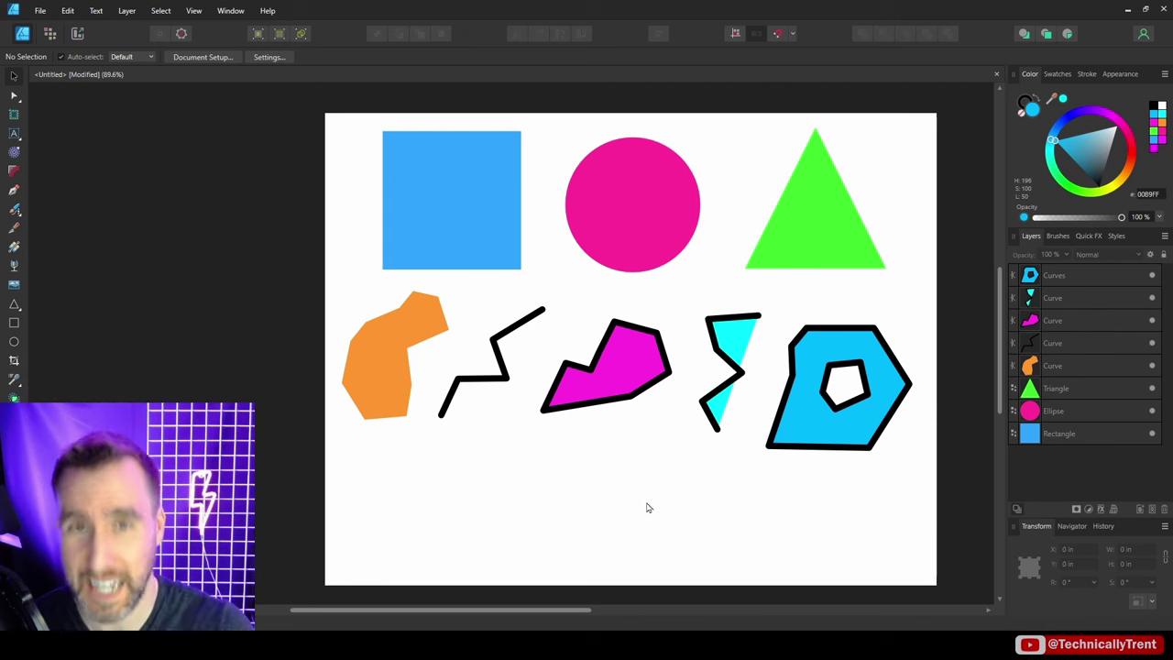
# Reshape the orange shape with the Node tool by moving the nodes on its inner edge.
pyautogui.click(394, 358)
pyautogui.click(587, 479)
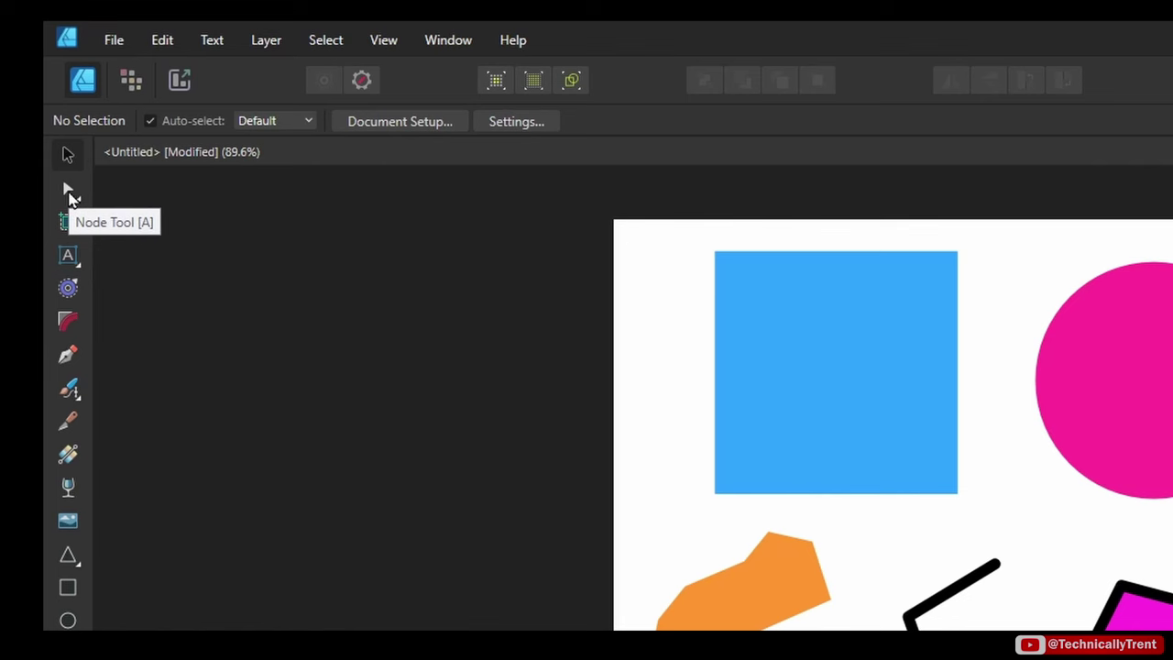
pyautogui.click(69, 195)
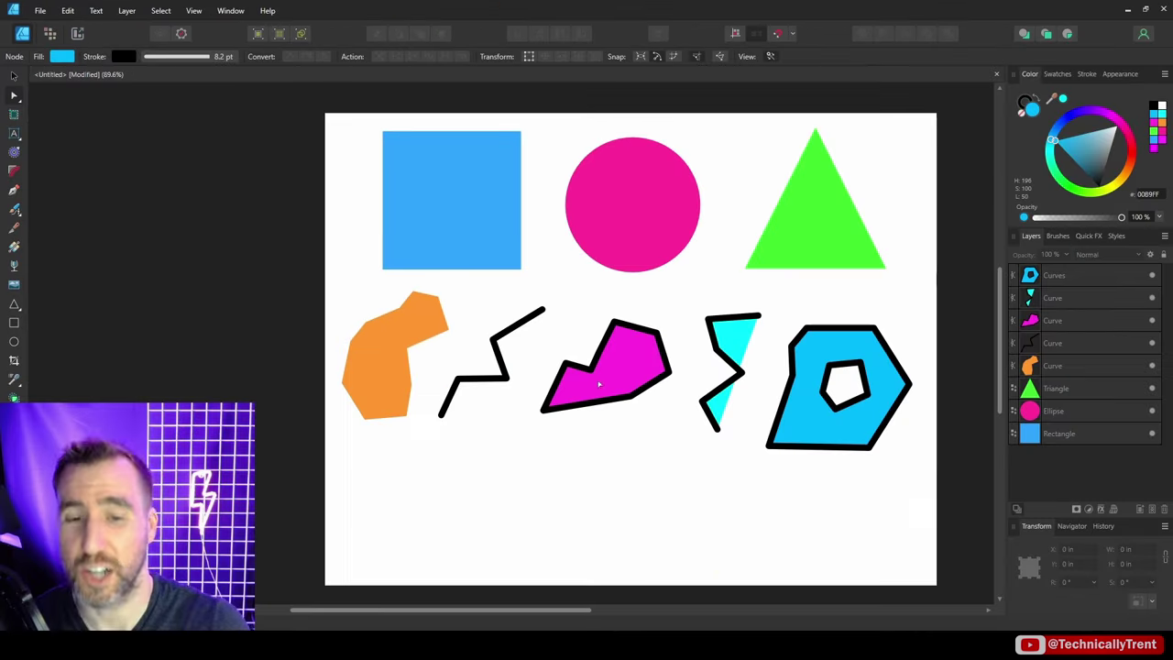
pyautogui.click(410, 352)
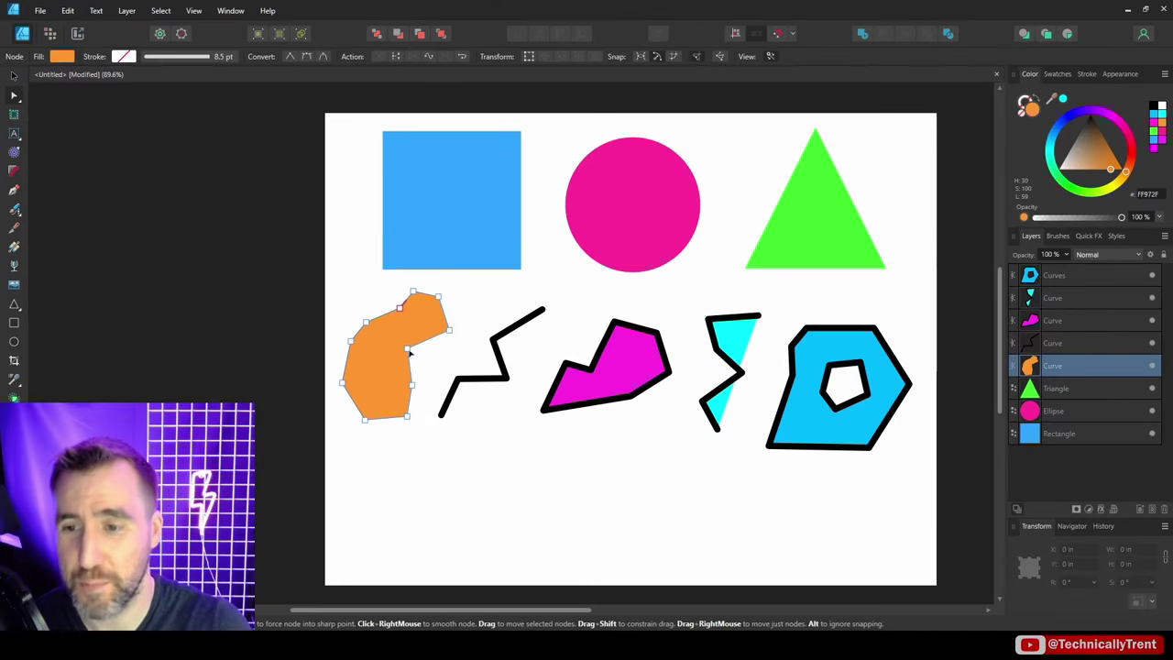
pyautogui.moveTo(409, 352); pyautogui.dragTo(442, 367)
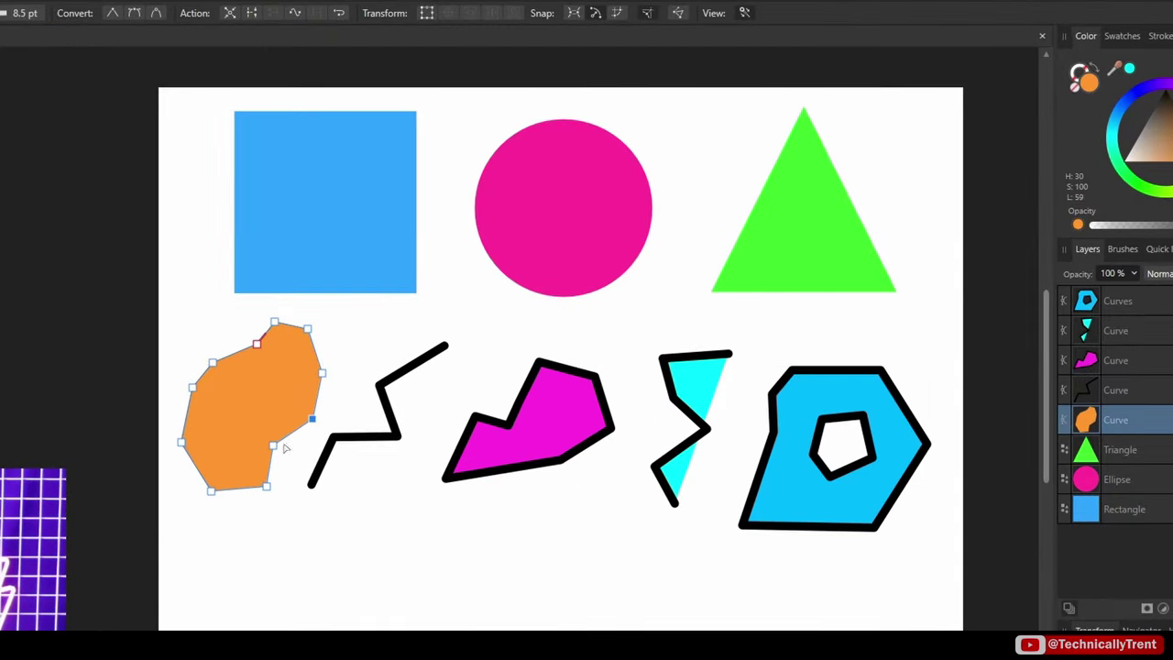
# Reshape the open black zigzag line by moving its upper end node and two of its bend nodes.
pyautogui.click(422, 365)
pyautogui.moveTo(380, 385); pyautogui.dragTo(439, 405)
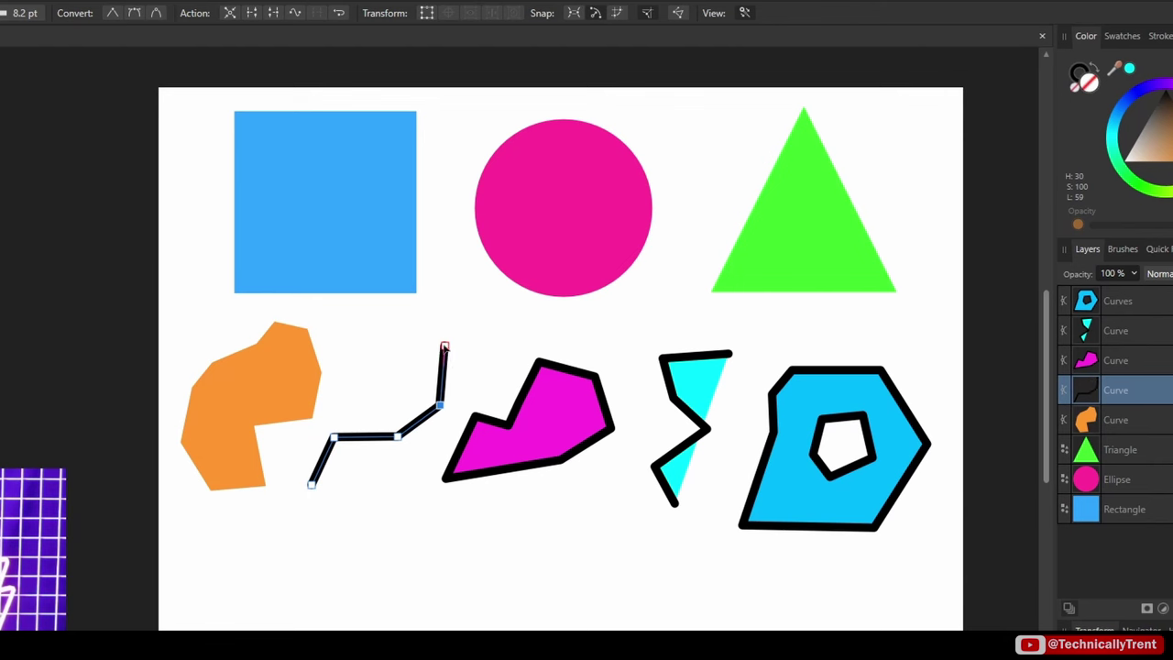
pyautogui.moveTo(444, 346); pyautogui.dragTo(400, 317)
pyautogui.moveTo(400, 437); pyautogui.dragTo(372, 405)
# Pull one outer node of the magenta shape inward and move the cyan curve's middle node to its opposite side.
pyautogui.moveTo(612, 426); pyautogui.dragTo(554, 415)
pyautogui.click(704, 438)
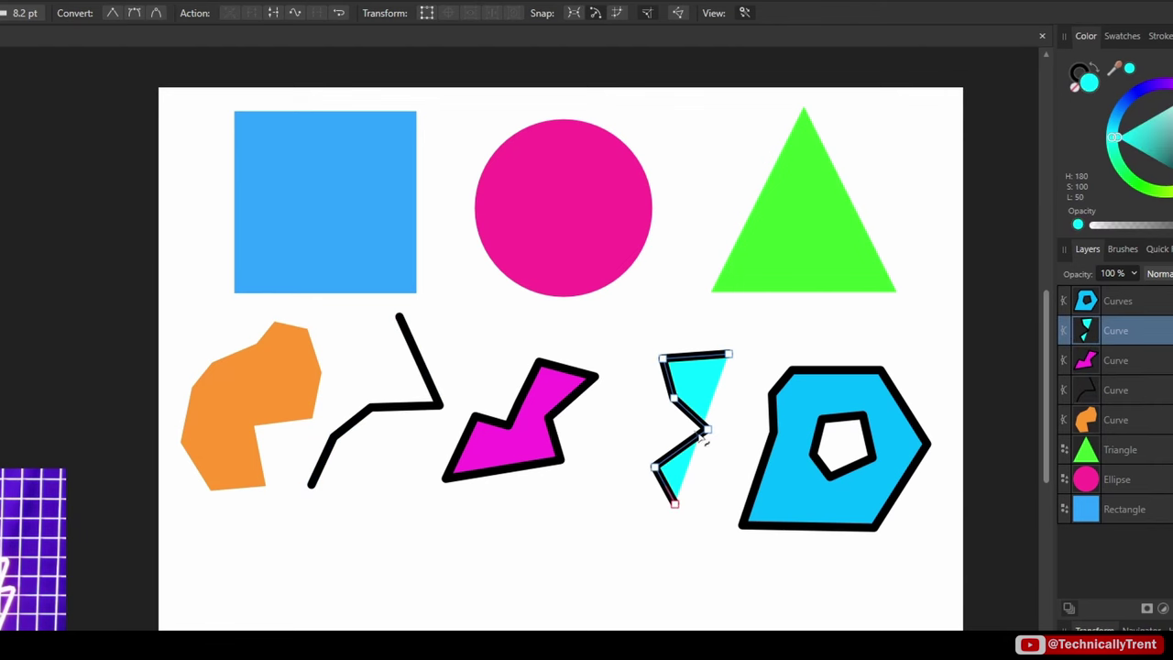
pyautogui.moveTo(711, 434); pyautogui.dragTo(614, 413)
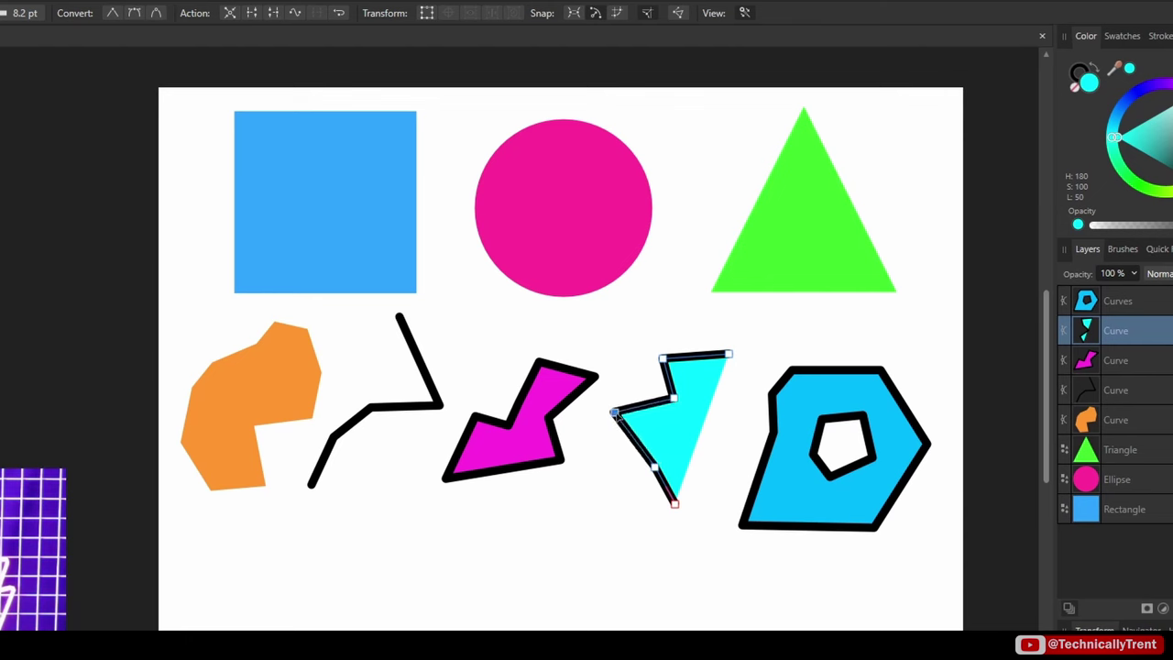
# Enlarge and distort the hole in the blue shape by moving its nodes outward.
pyautogui.click(803, 468)
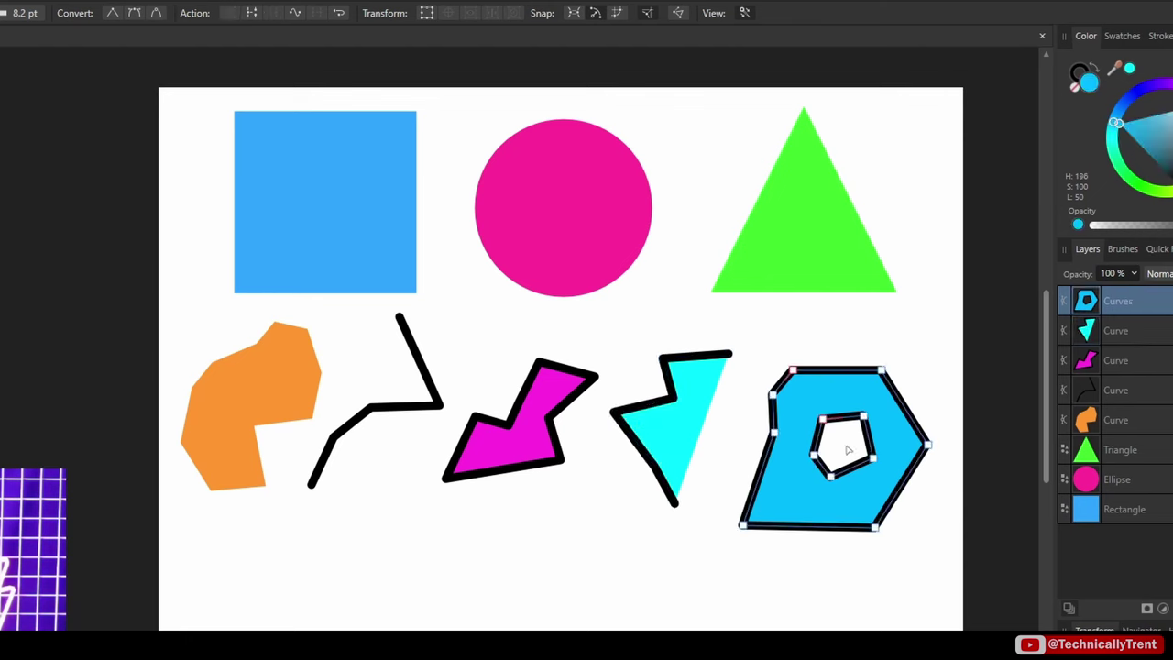
pyautogui.moveTo(826, 425); pyautogui.dragTo(833, 412)
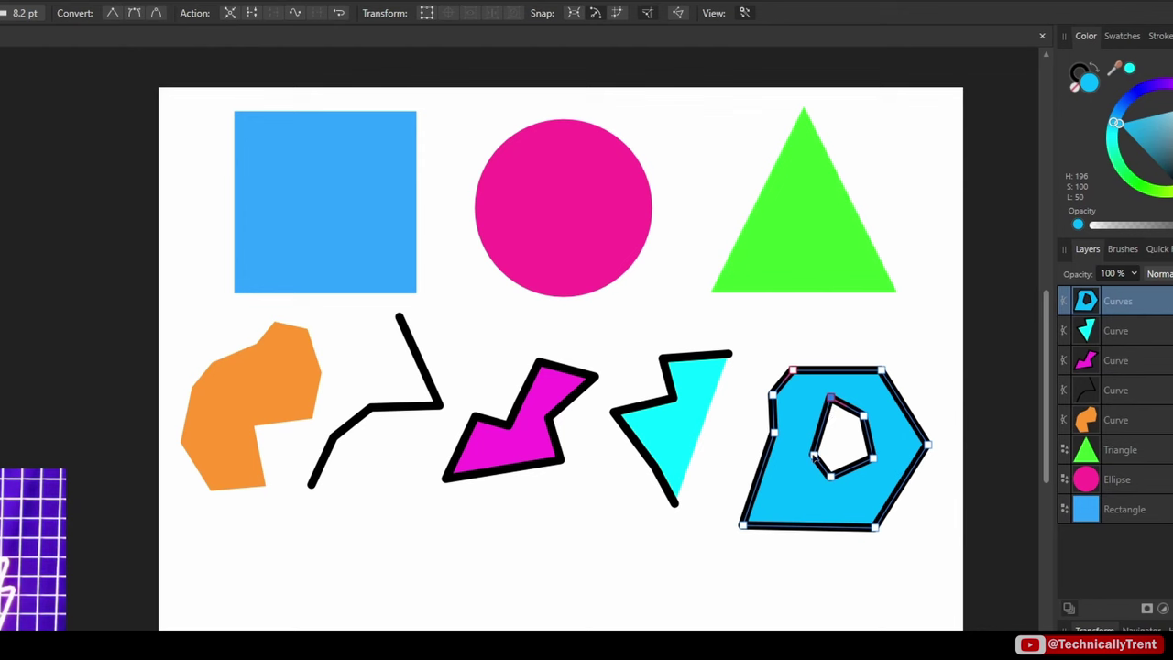
pyautogui.moveTo(815, 457); pyautogui.dragTo(790, 499)
pyautogui.moveTo(866, 422); pyautogui.dragTo(879, 458)
pyautogui.click(824, 332)
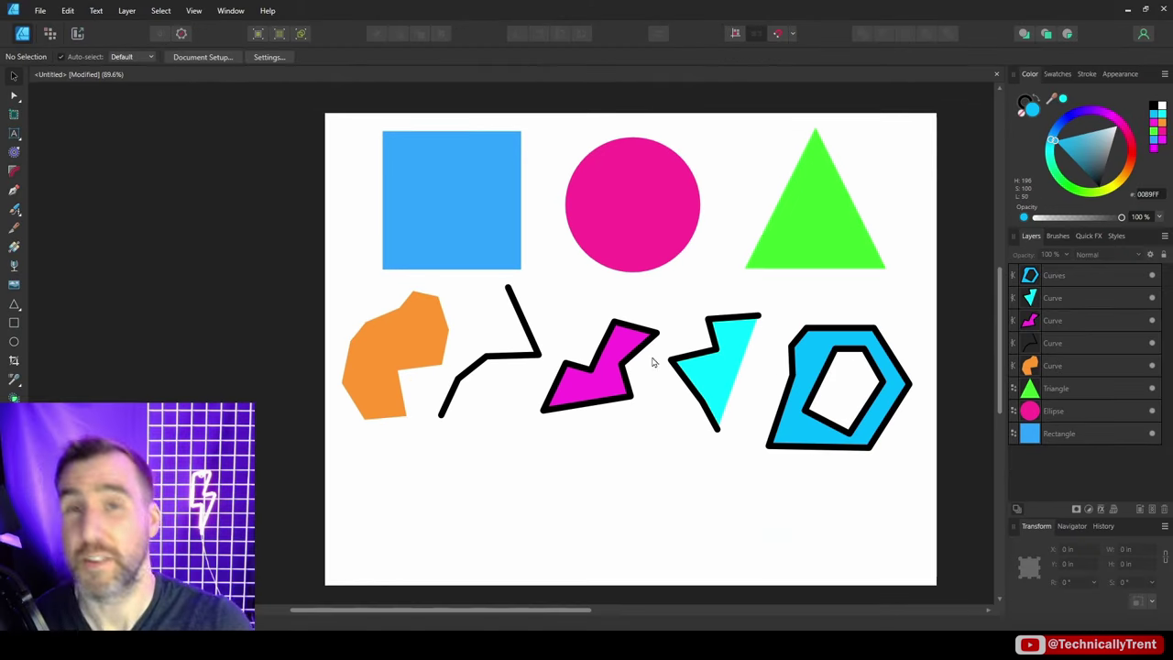
# Resize the blue square from its corner to about 2.47 in wide.
pyautogui.click(827, 203)
pyautogui.click(633, 197)
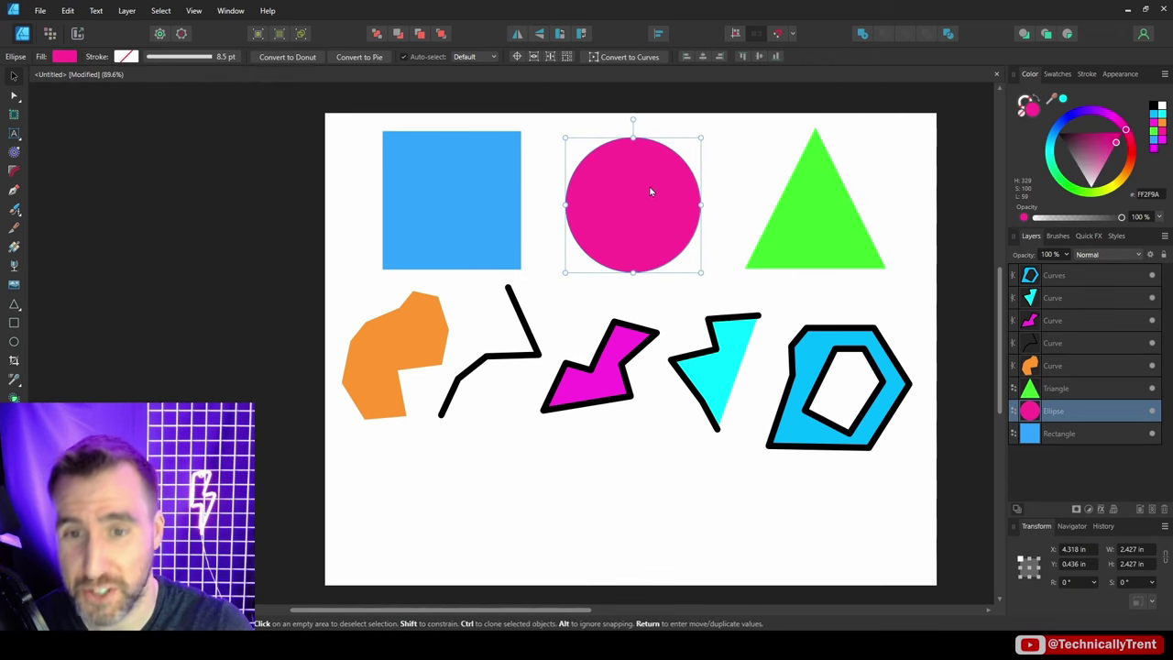
pyautogui.click(488, 164)
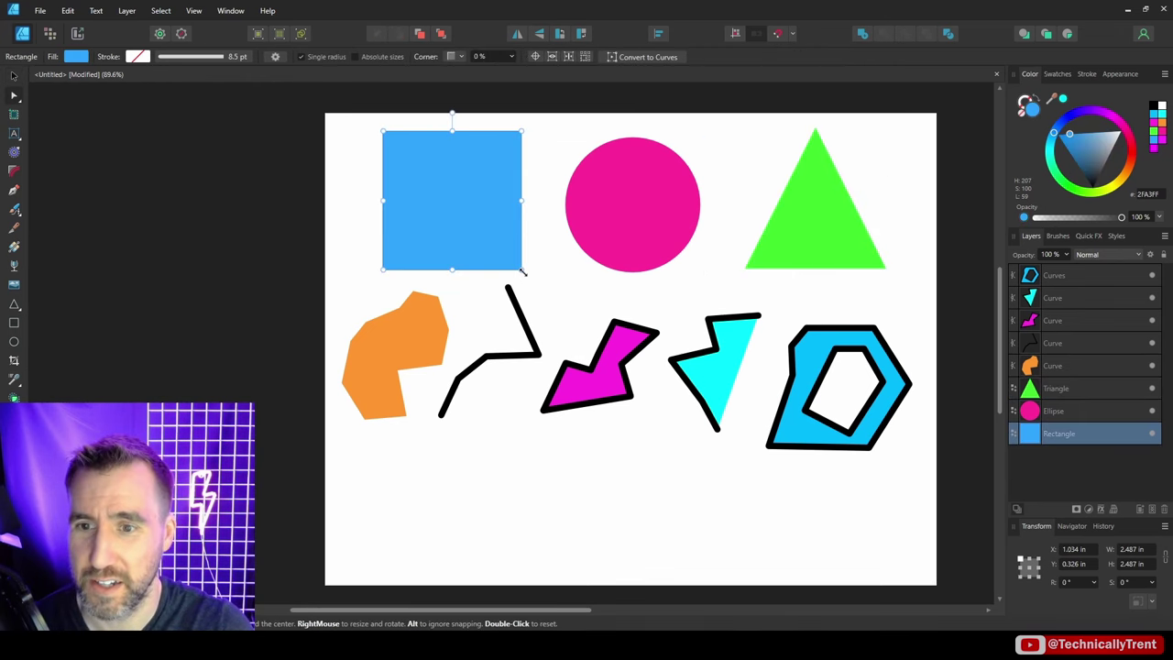
pyautogui.moveTo(523, 272)
pyautogui.mouseDown()
pyautogui.moveTo(509, 227)
pyautogui.moveTo(553, 228)
pyautogui.moveTo(535, 259)
pyautogui.mouseUp()
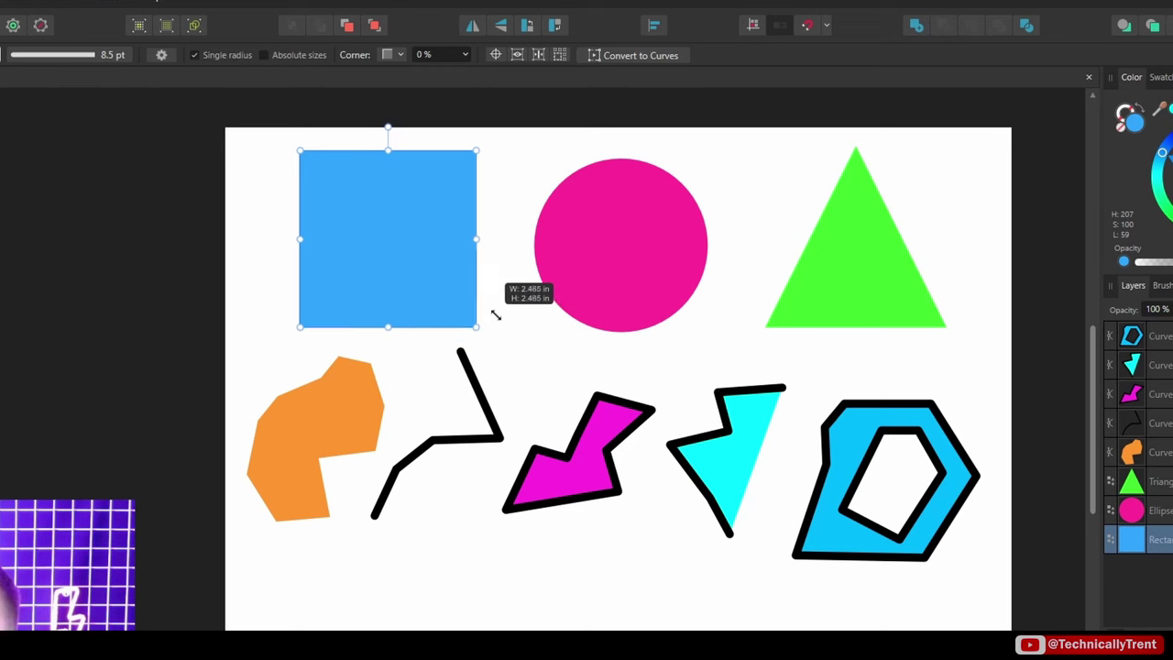
pyautogui.moveTo(496, 315); pyautogui.dragTo(496, 315)
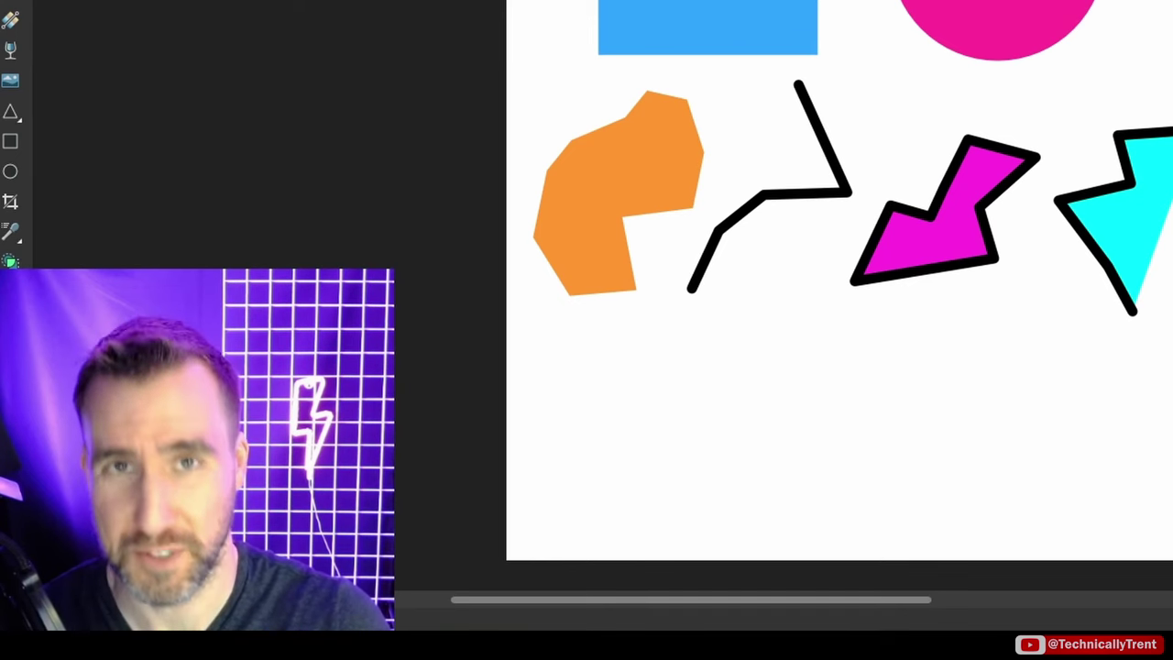
# Convert the green triangle to curves.
pyautogui.click(414, 154)
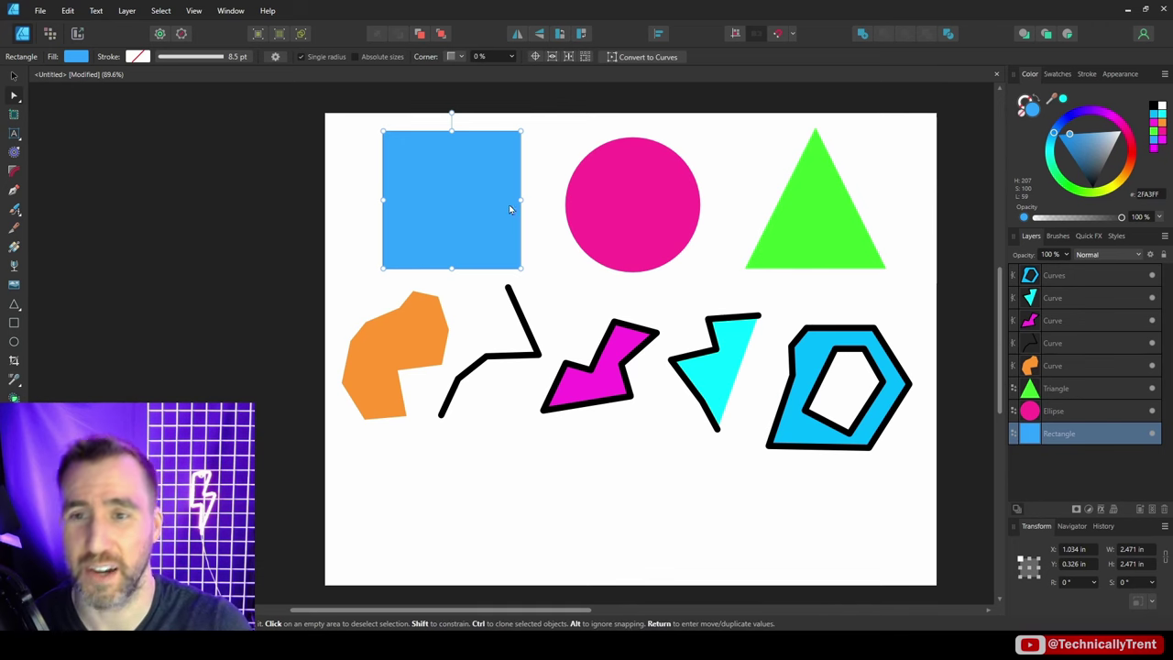
pyautogui.click(662, 224)
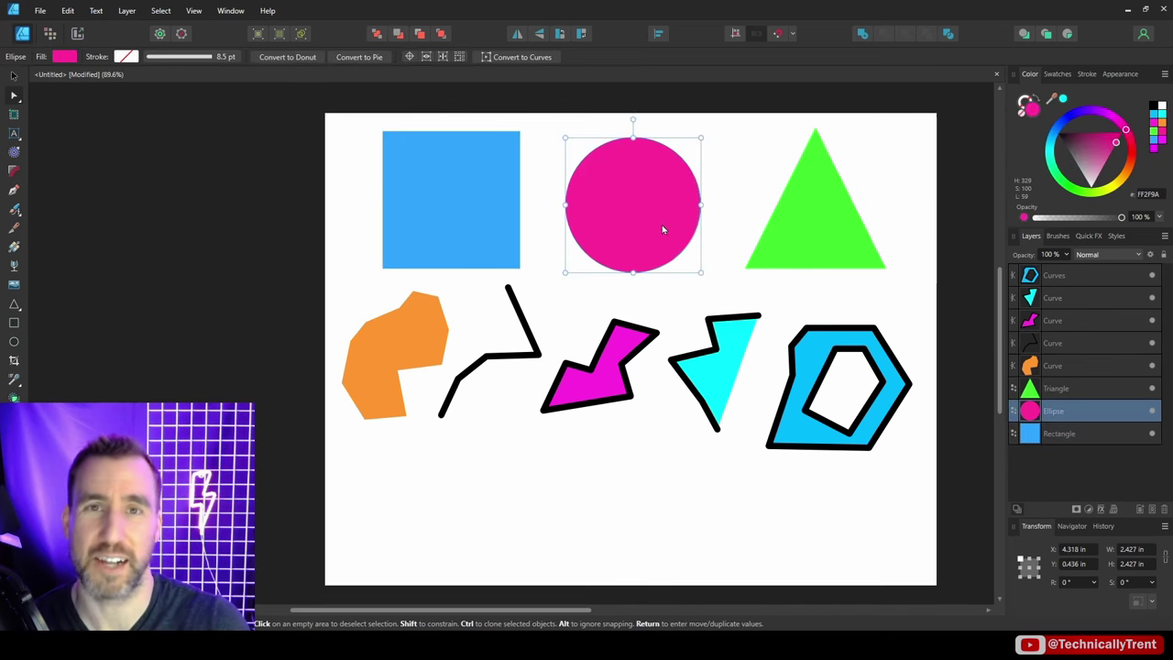
pyautogui.click(809, 210)
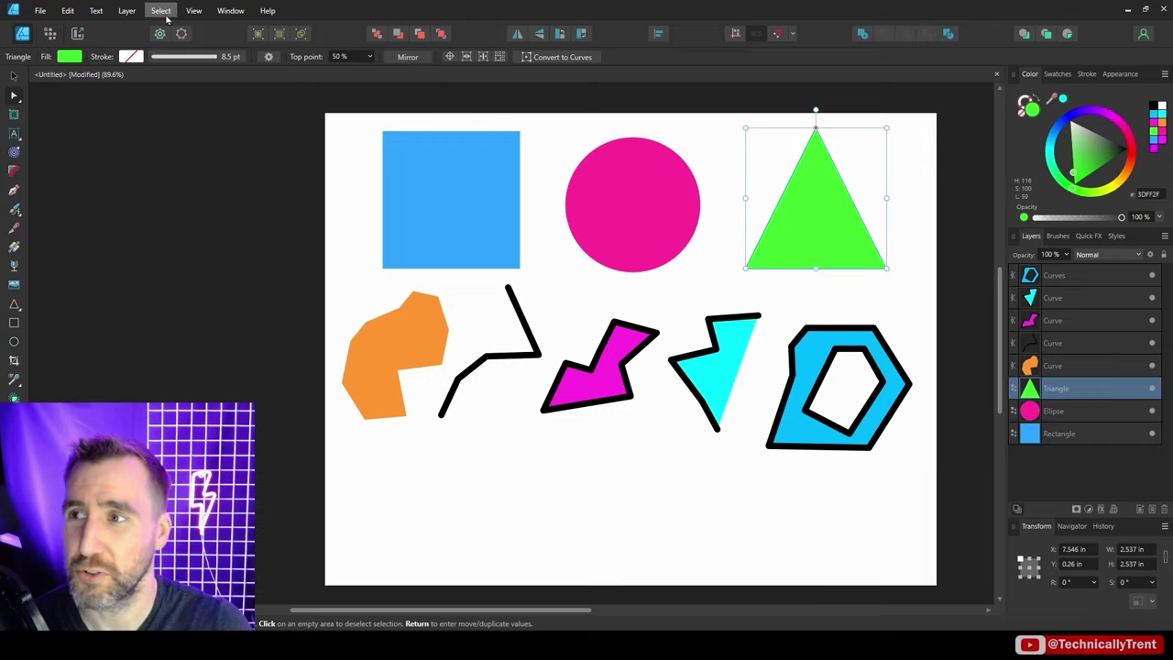
pyautogui.click(126, 10)
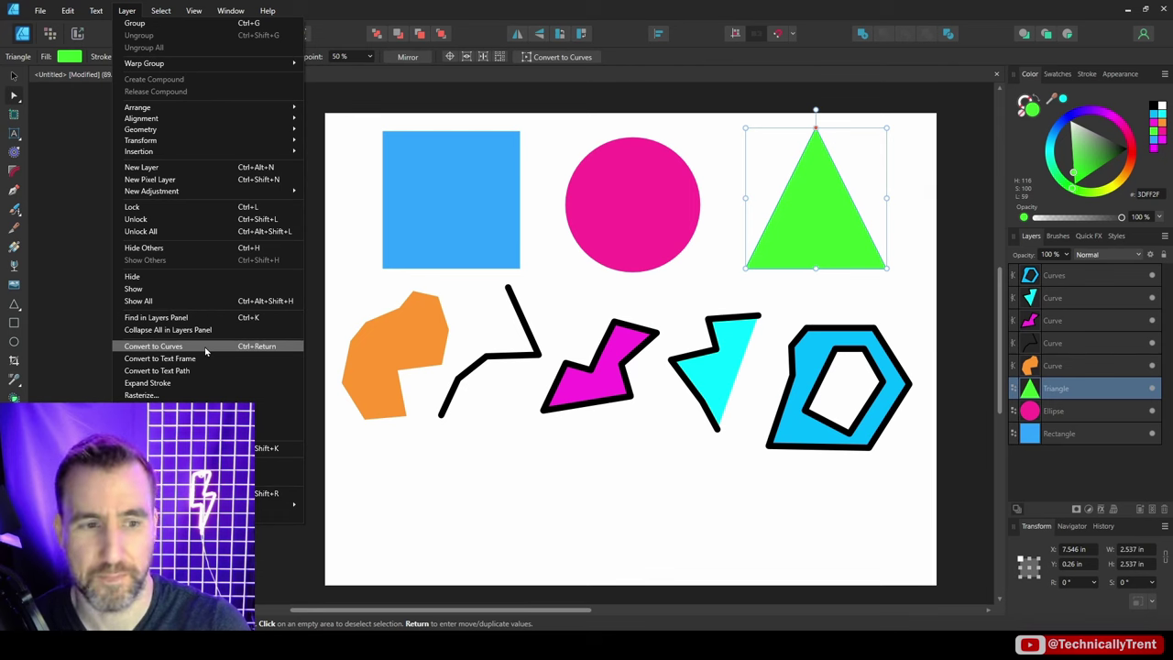
pyautogui.click(205, 348)
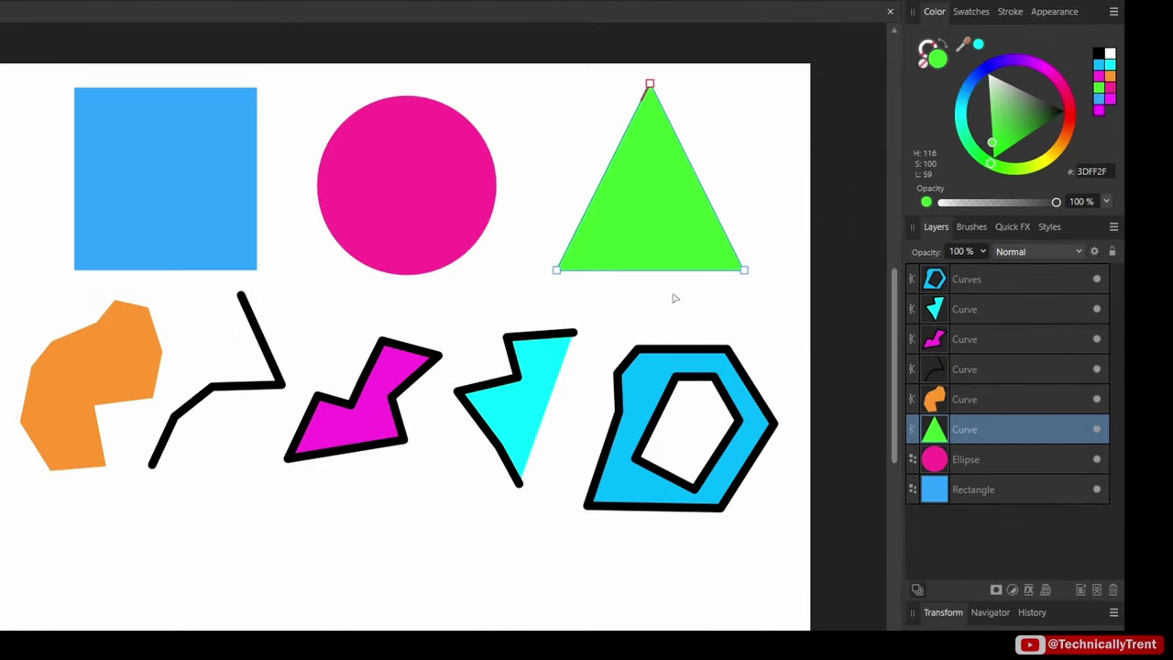
# Reshape the converted green triangle into an irregular one by moving its corner nodes.
pyautogui.click(683, 381)
pyautogui.click(538, 378)
pyautogui.click(411, 373)
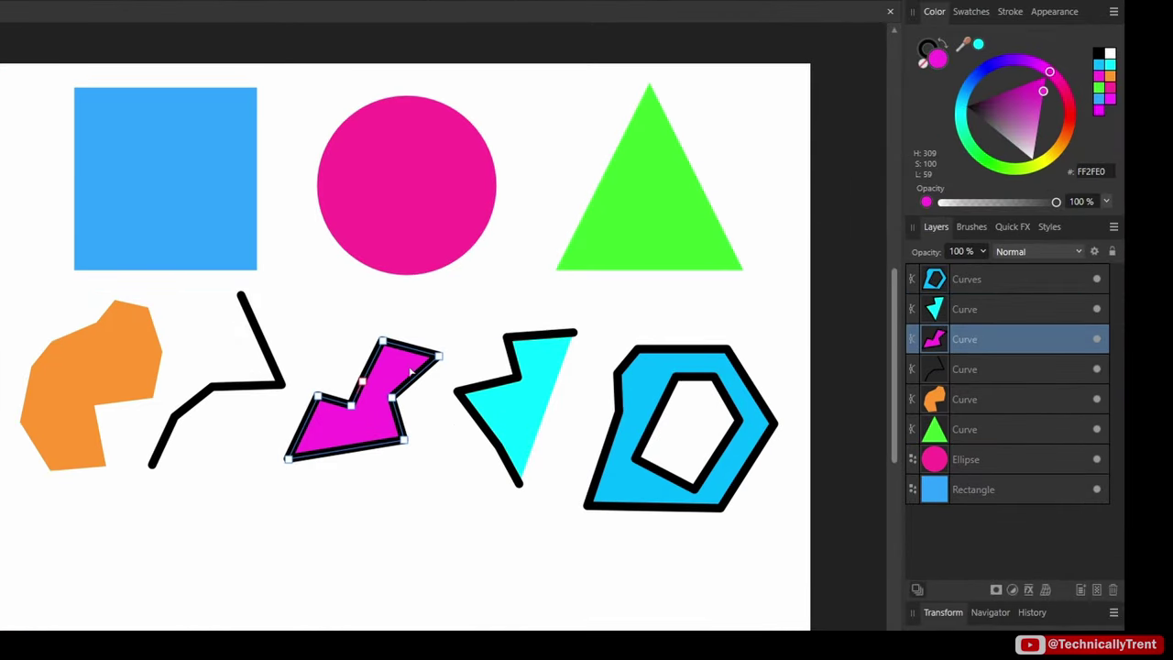
pyautogui.click(695, 243)
pyautogui.moveTo(557, 275); pyautogui.dragTo(609, 274)
pyautogui.moveTo(744, 270); pyautogui.dragTo(775, 272)
# Convert the magenta circle to curves.
pyautogui.click(380, 112)
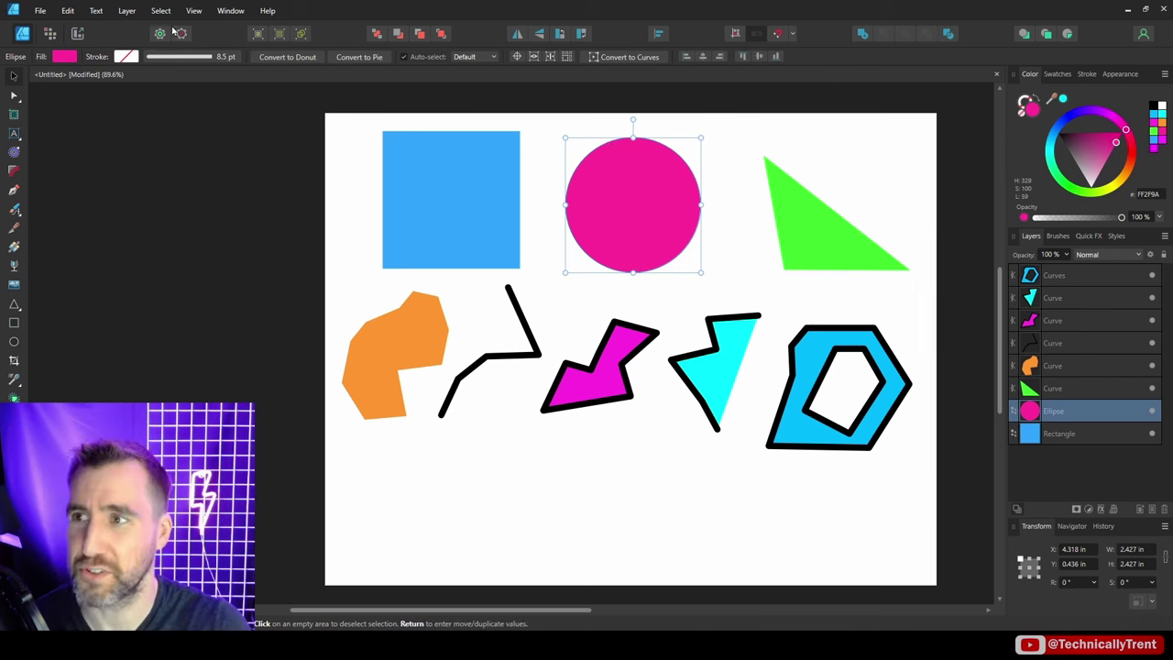
pyautogui.click(127, 10)
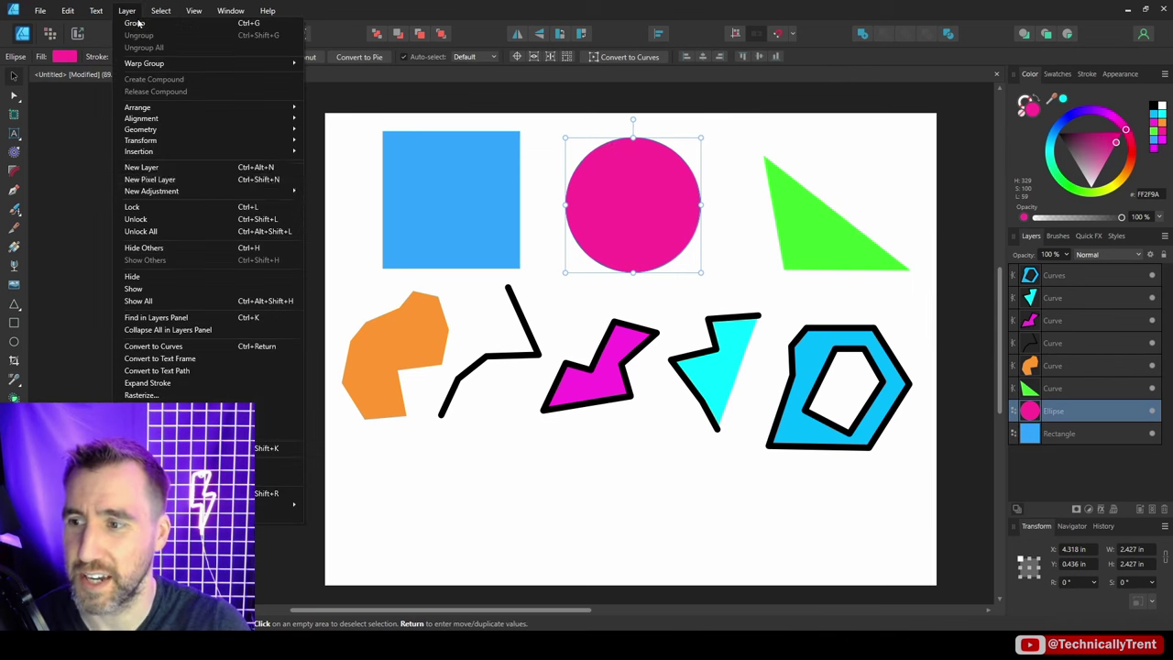
pyautogui.click(202, 346)
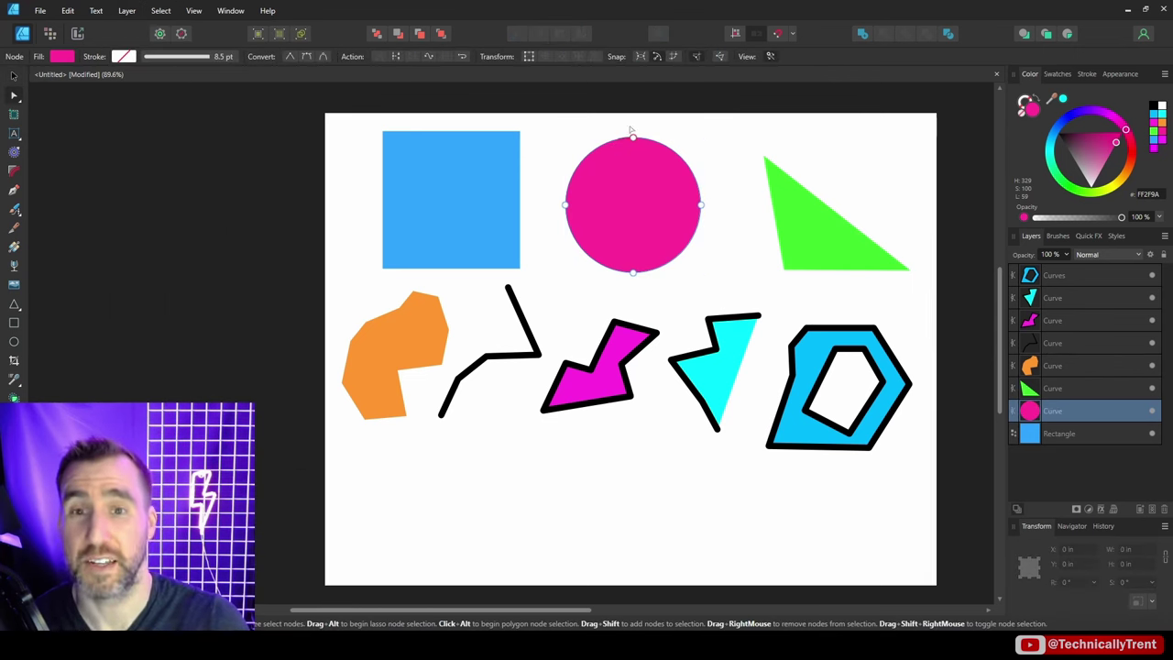
# Draw a five-pointed blue star about 3.36 in wide with a black outline in the cleared area above the row of curves.
pyautogui.press('m')
pyautogui.click(779, 265)
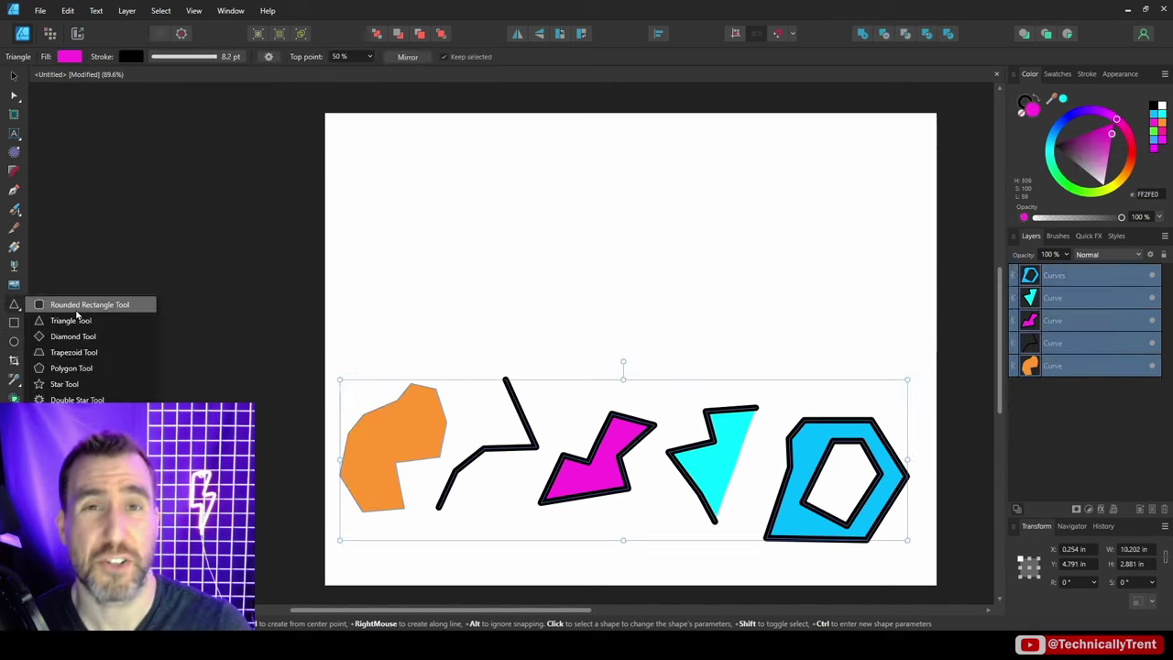
pyautogui.click(88, 385)
pyautogui.moveTo(468, 156); pyautogui.dragTo(695, 316)
pyautogui.press('v')
pyautogui.moveTo(561, 247); pyautogui.dragTo(501, 236)
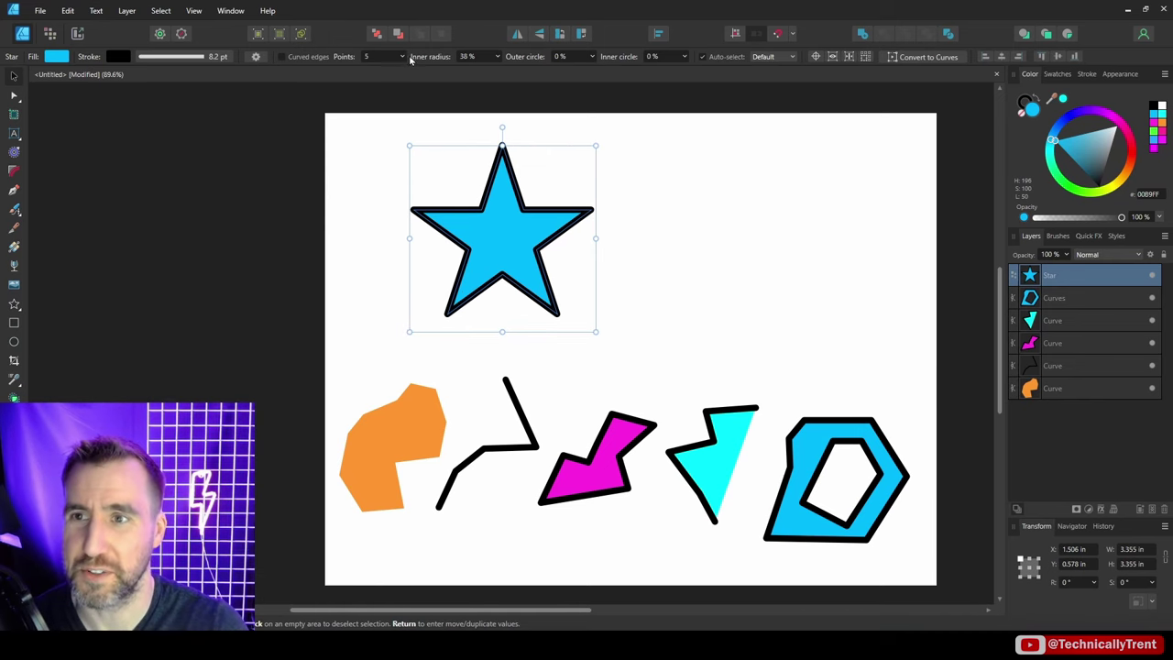
# Set the star to 10 points with an inner radius of 63%.
pyautogui.click(401, 56)
pyautogui.moveTo(401, 68); pyautogui.dragTo(414, 71)
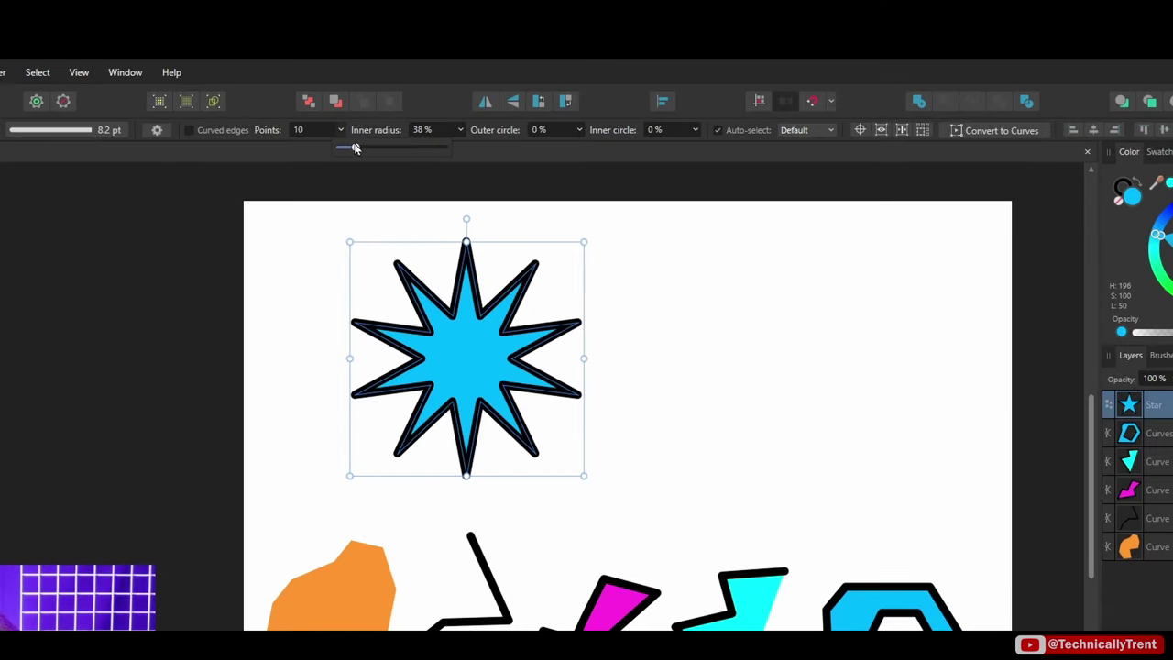
pyautogui.click(460, 131)
pyautogui.moveTo(461, 148); pyautogui.dragTo(491, 150)
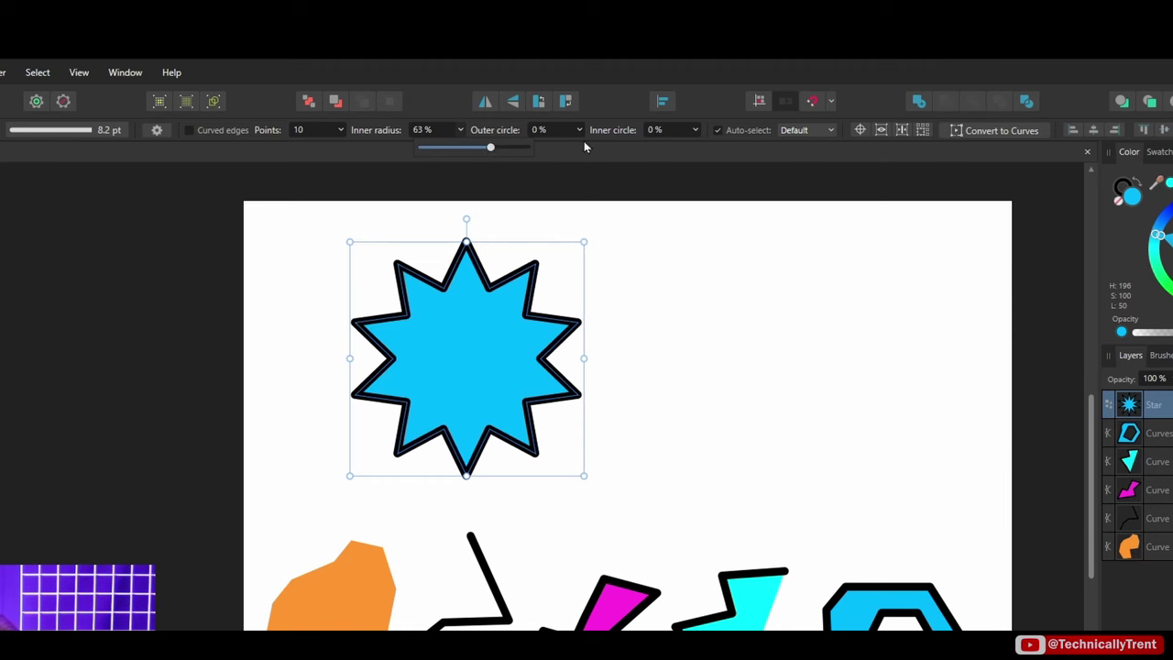
# Set the star's outer circle to 38% and place a duplicate of the star beside the original.
pyautogui.moveTo(584, 150); pyautogui.dragTo(626, 149)
pyautogui.moveTo(482, 330); pyautogui.dragTo(788, 332)
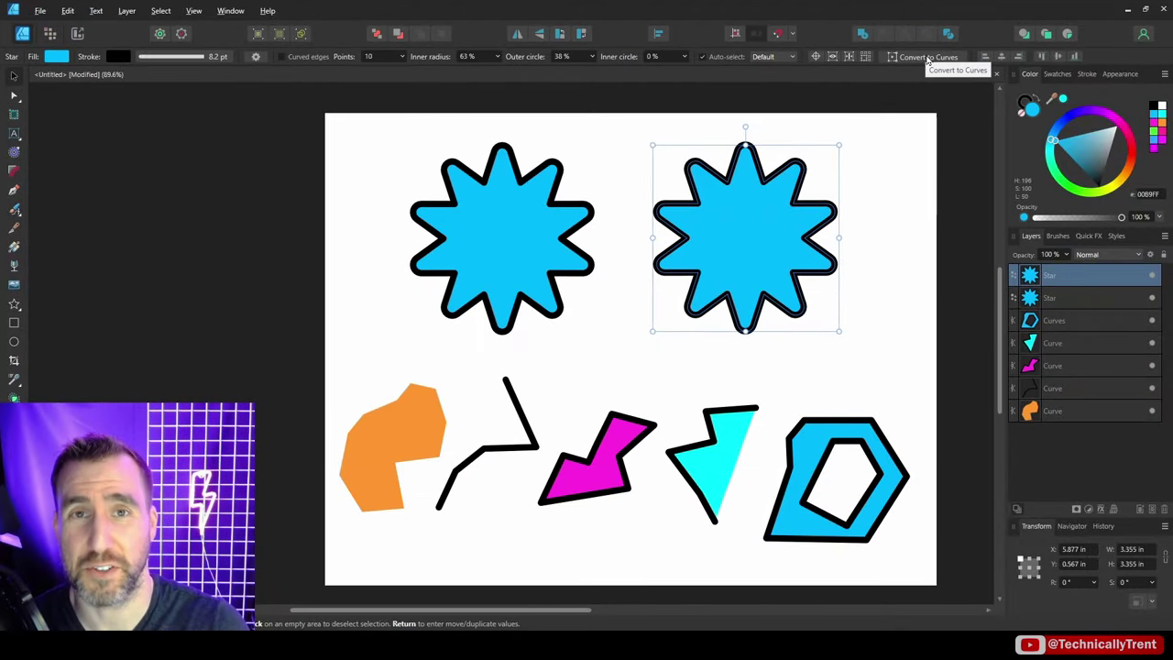
# Convert the duplicate star to curves and select each star in turn to compare their available options.
pyautogui.click(130, 11)
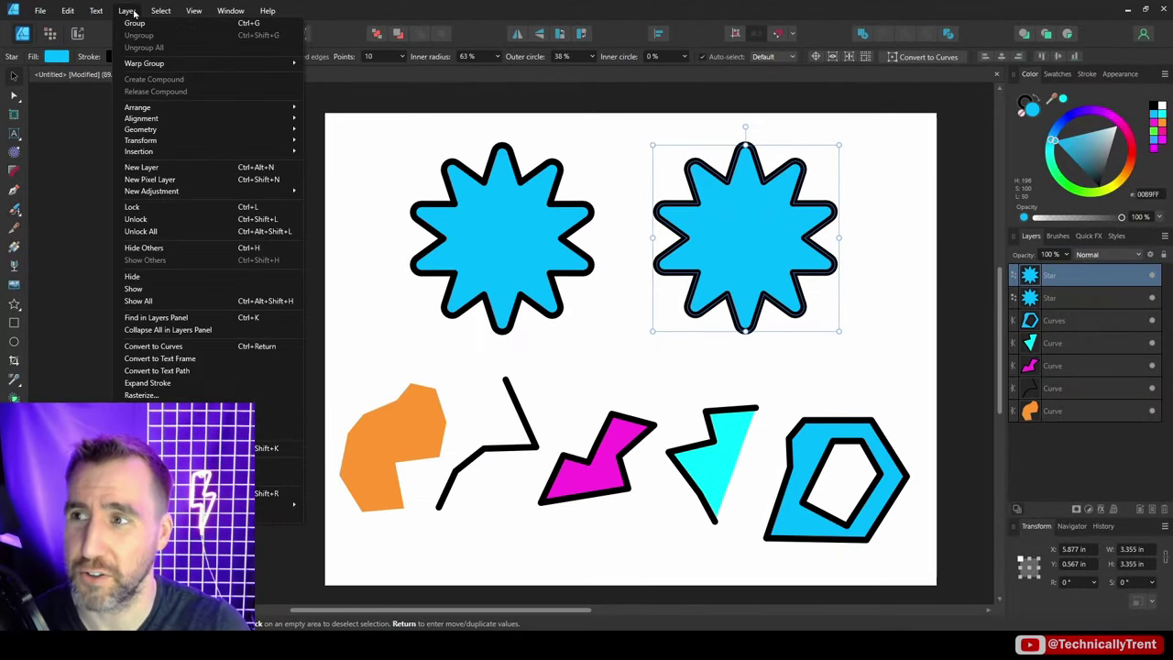
pyautogui.click(193, 346)
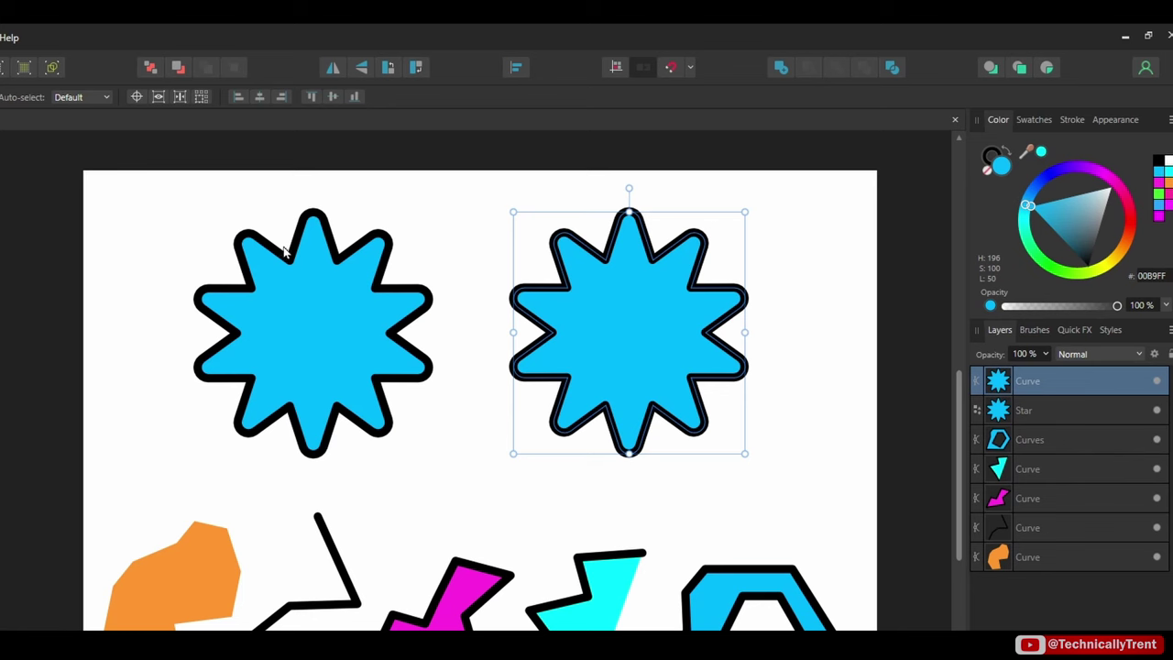
pyautogui.click(307, 265)
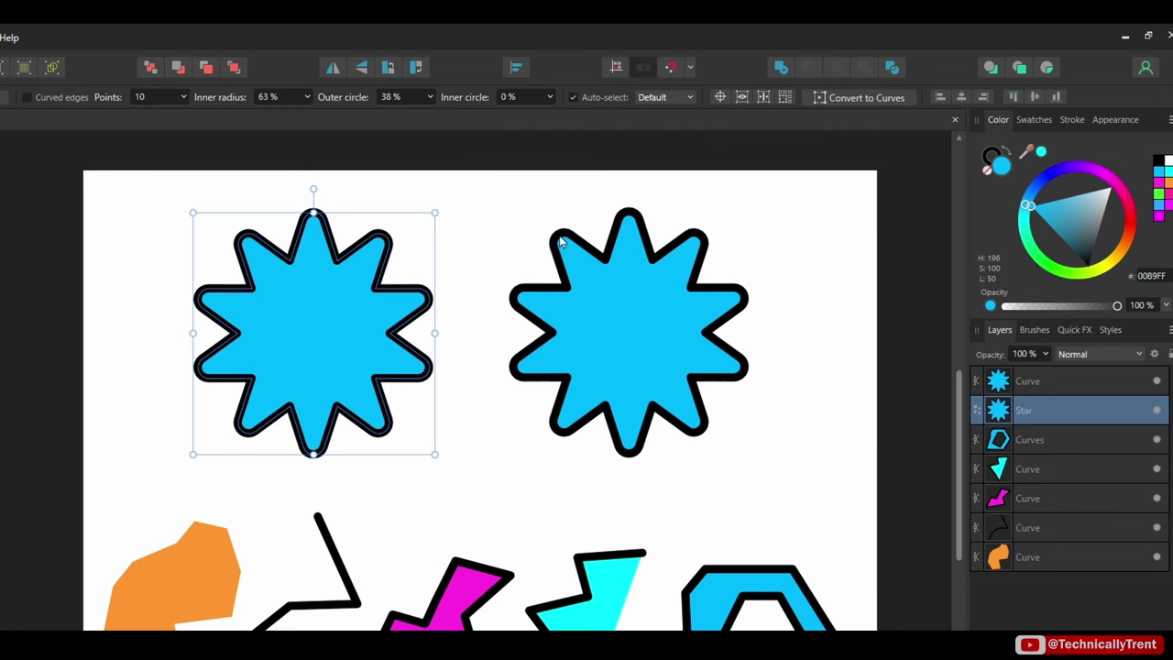
pyautogui.click(604, 271)
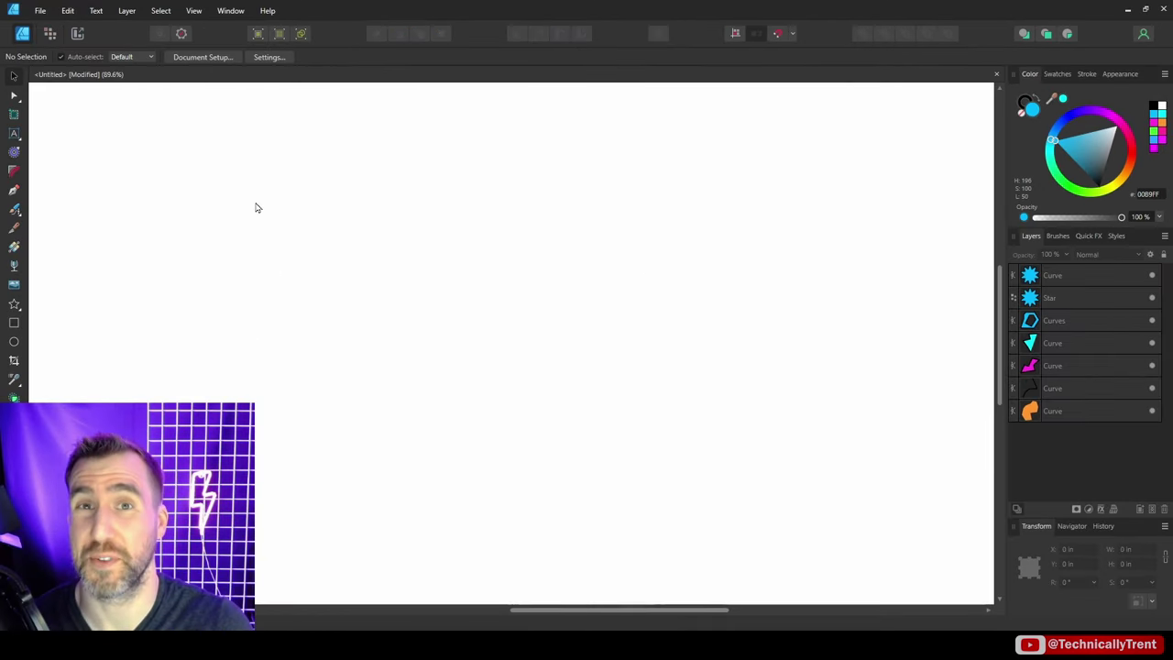
# Add the artistic text "Joe's Coffee" in the blank area and style it in dark red Bangers.
pyautogui.click(14, 134)
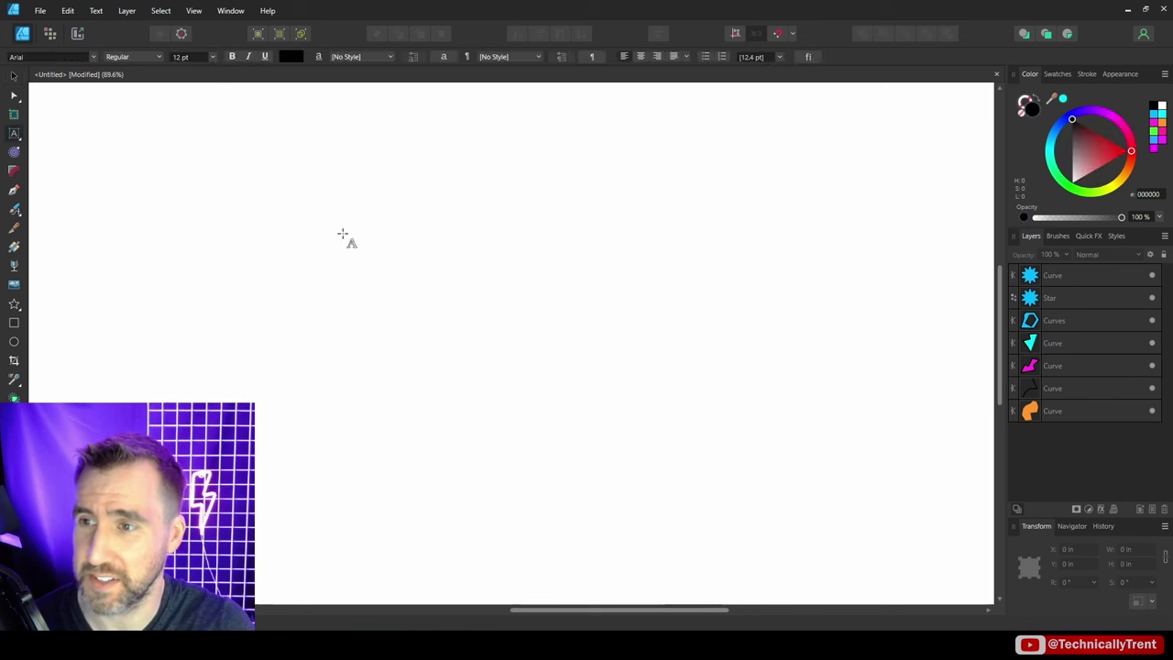
pyautogui.moveTo(343, 236); pyautogui.dragTo(434, 257)
pyautogui.write("Joe's Coffee")
pyautogui.press('Escape')
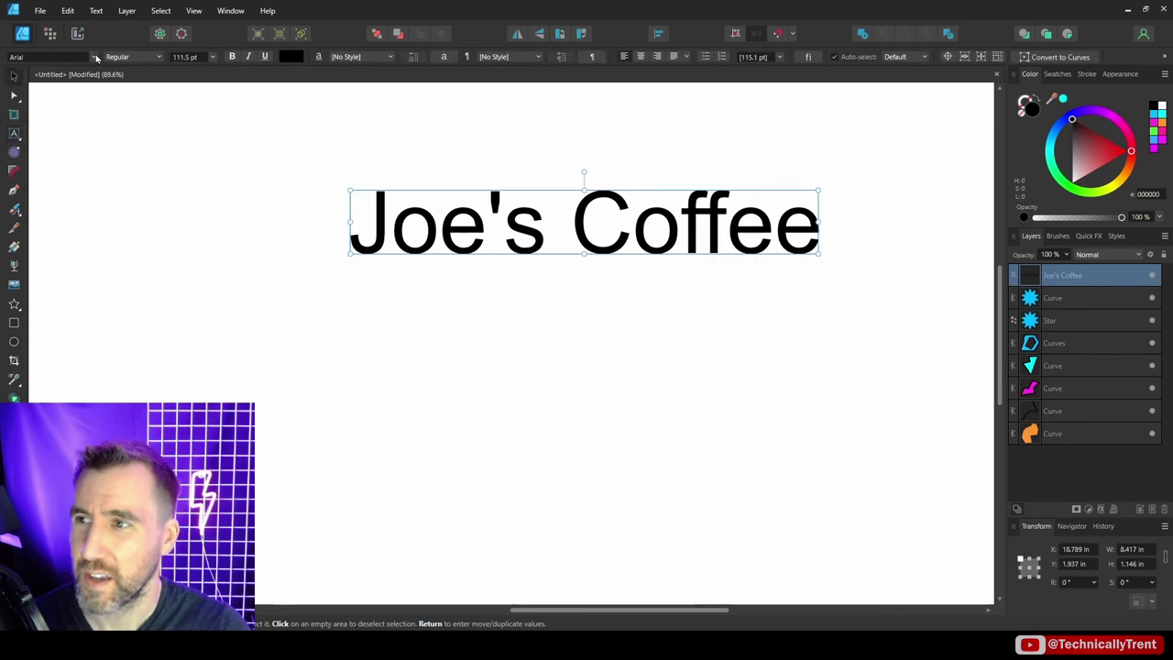
pyautogui.click(50, 57)
pyautogui.click(174, 182)
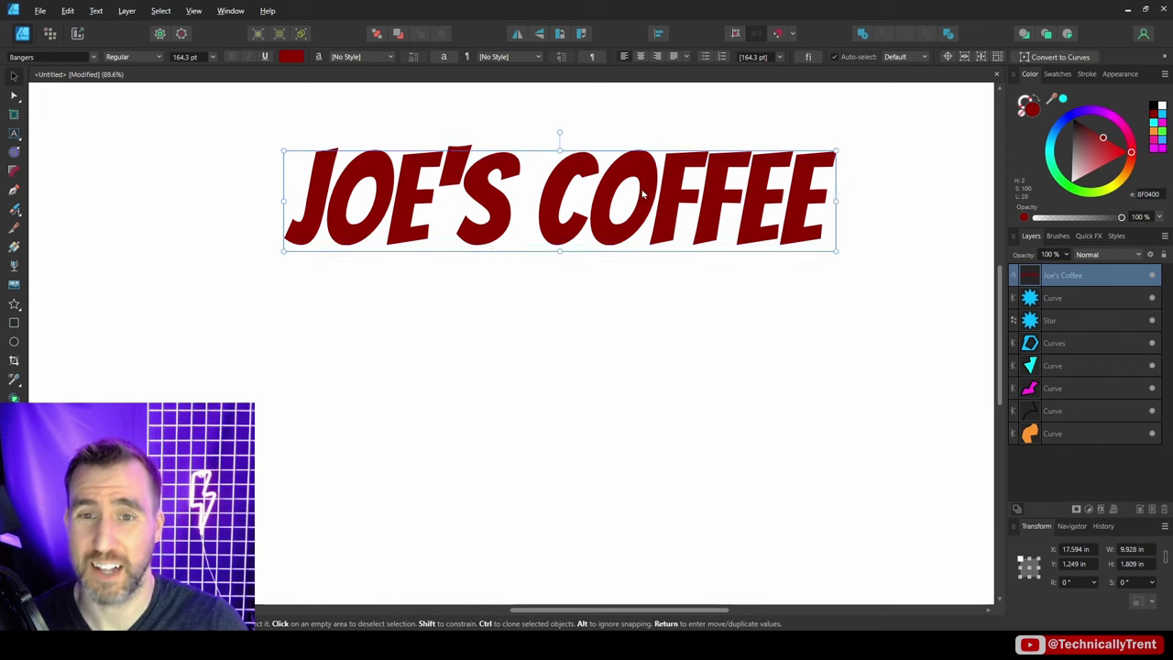
# Duplicate the "Joe's Coffee" text below the original and convert the copy to curves.
pyautogui.moveTo(641, 193); pyautogui.dragTo(627, 339)
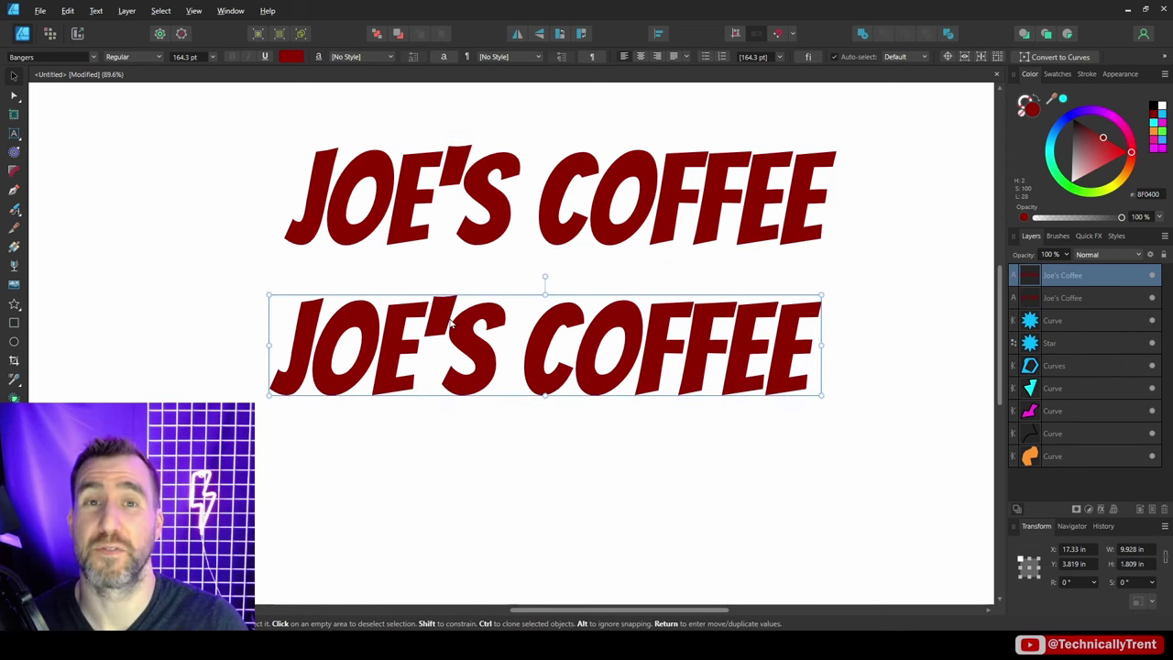
pyautogui.click(1068, 61)
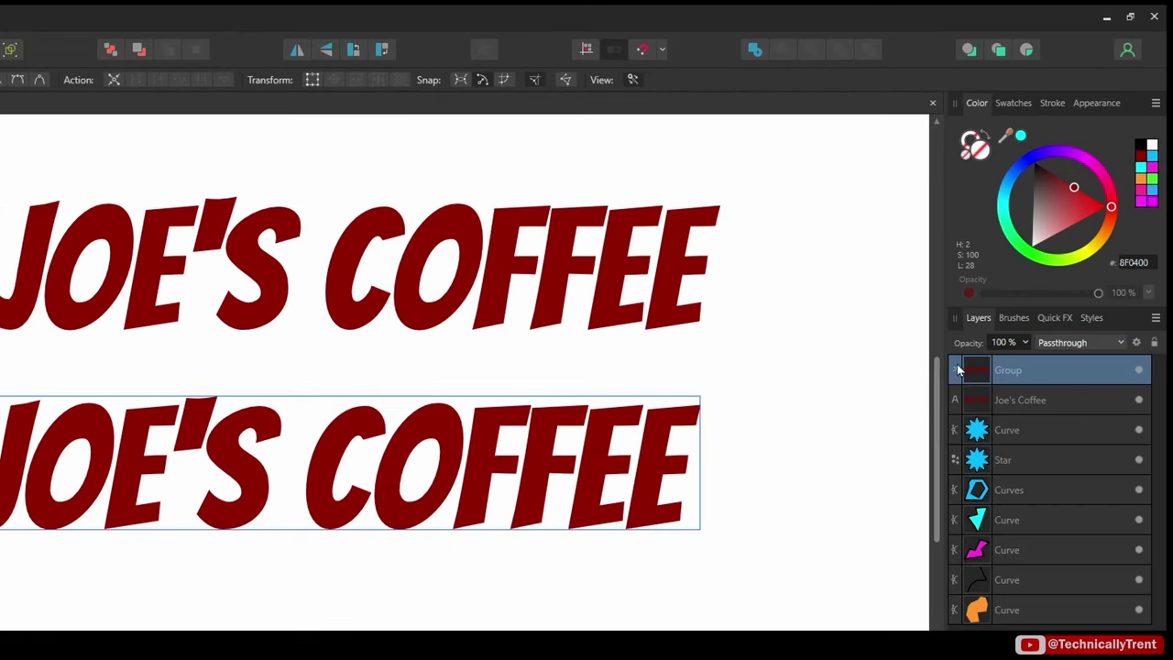
# Expand the group made from the converted text and select all its letter curves to examine them.
pyautogui.click(954, 371)
pyautogui.click(1012, 400)
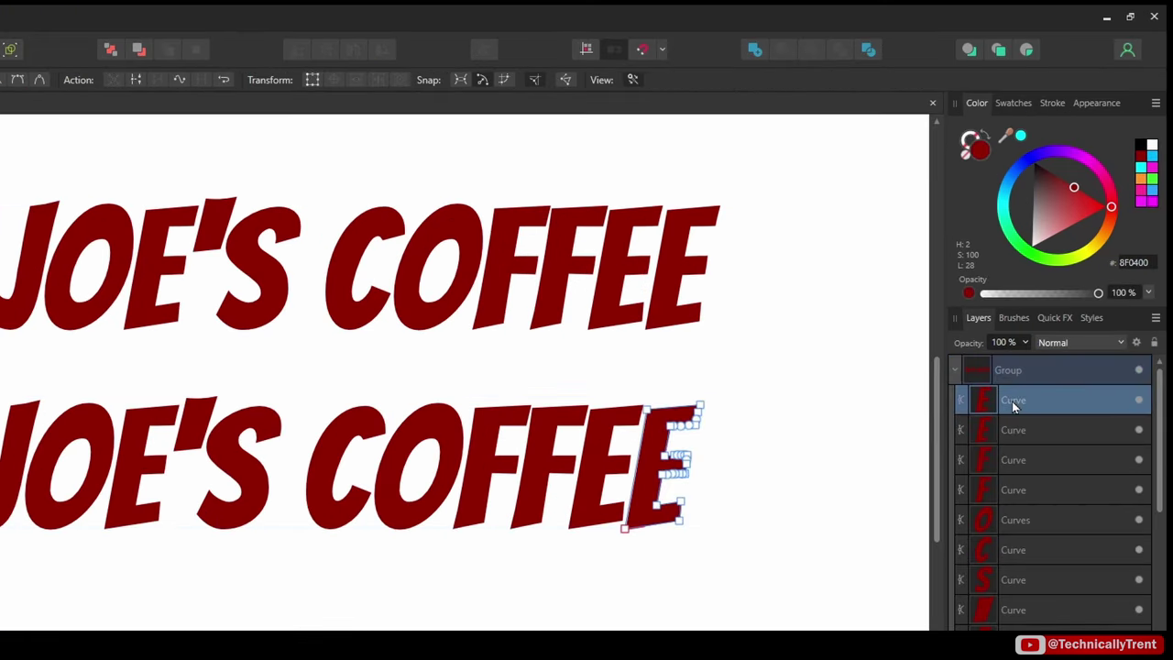
pyautogui.scroll(-5, 1024, 438)
pyautogui.scroll(3, 1025, 440)
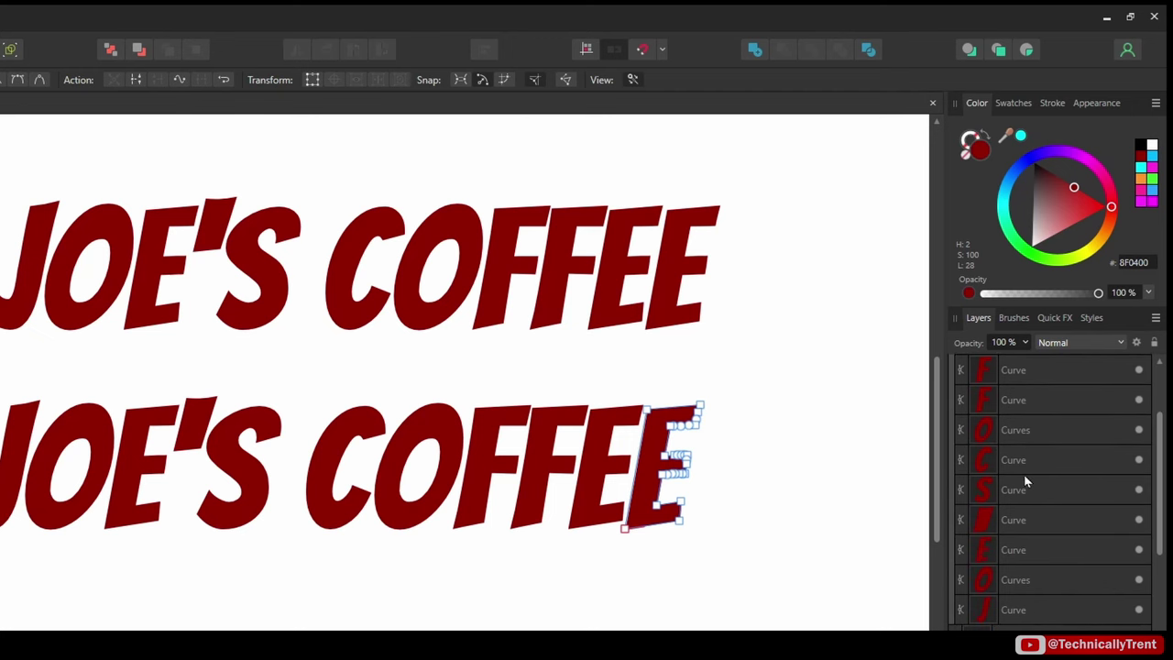
pyautogui.keyDown('shift'); pyautogui.click(1014, 605); pyautogui.keyUp('shift')
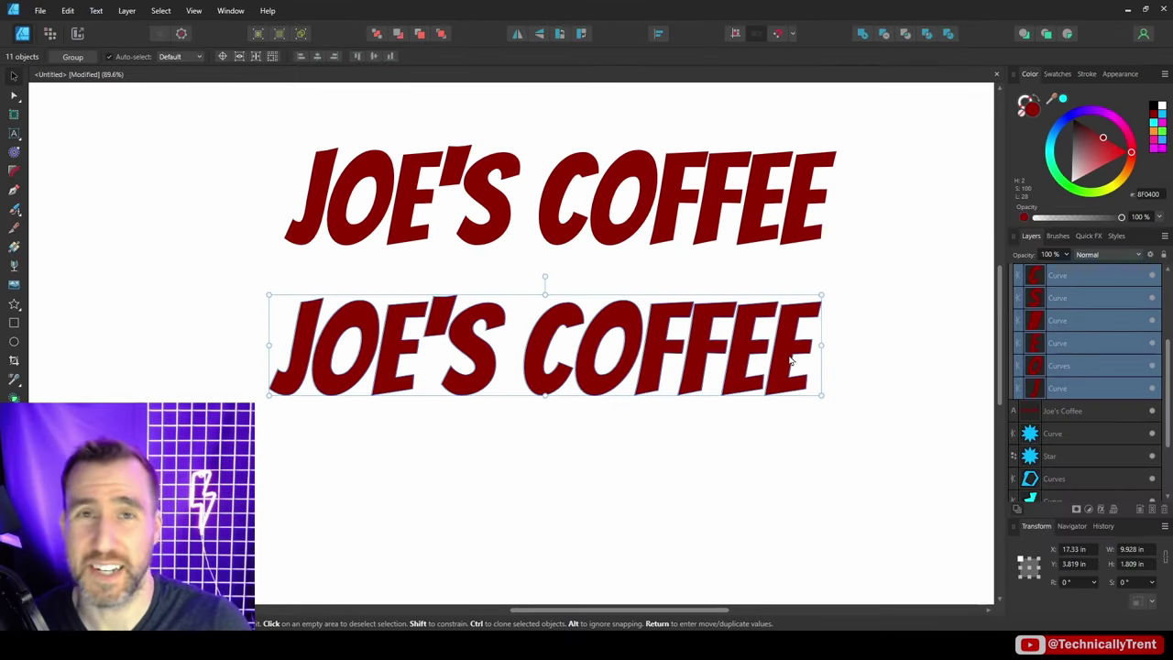
# Stretch the last two E's of the converted text taller by moving their top and bottom corner nodes outward.
pyautogui.press('a')
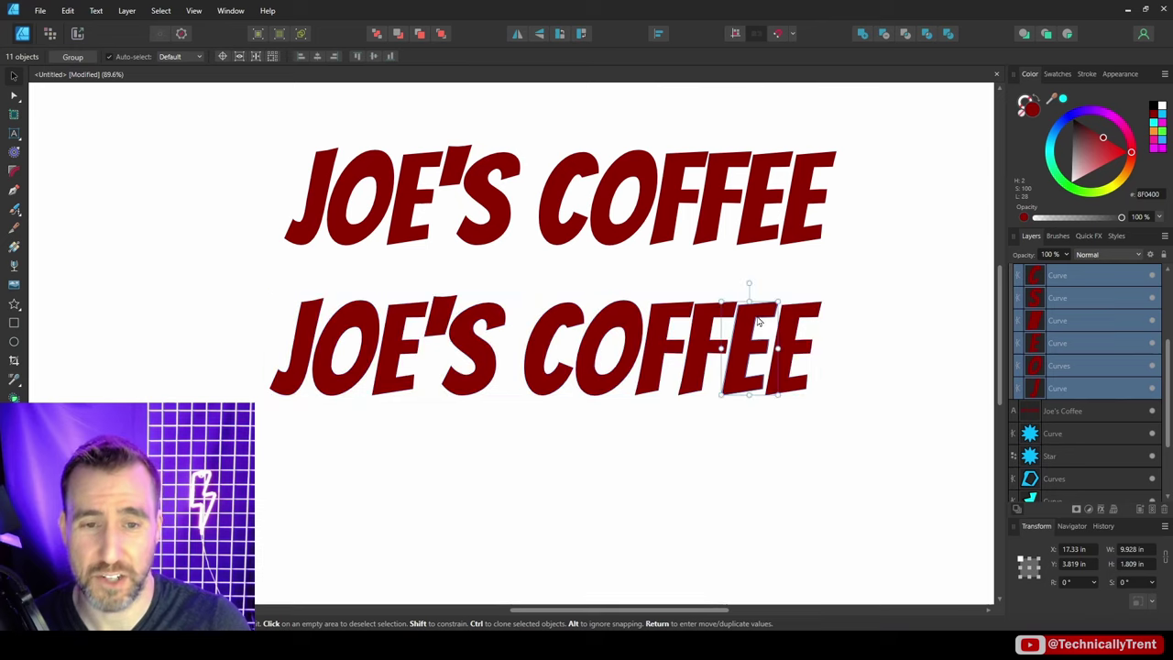
pyautogui.scroll(2, 763, 309)
pyautogui.click(763, 309)
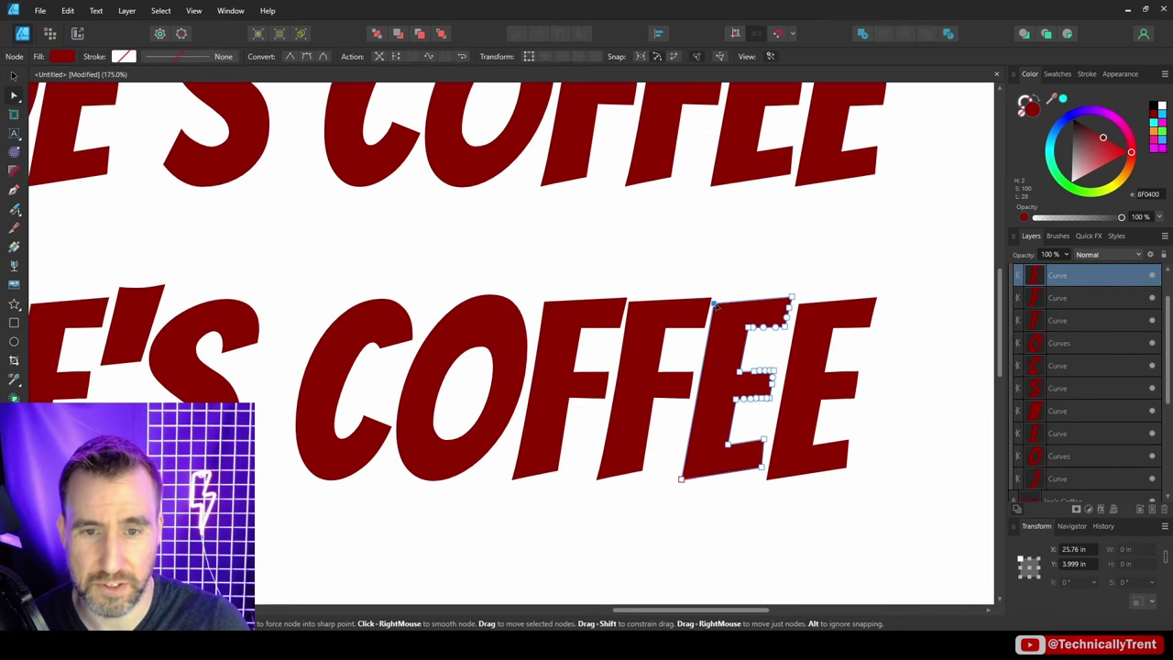
pyautogui.click(718, 271)
pyautogui.moveTo(793, 297); pyautogui.dragTo(793, 257)
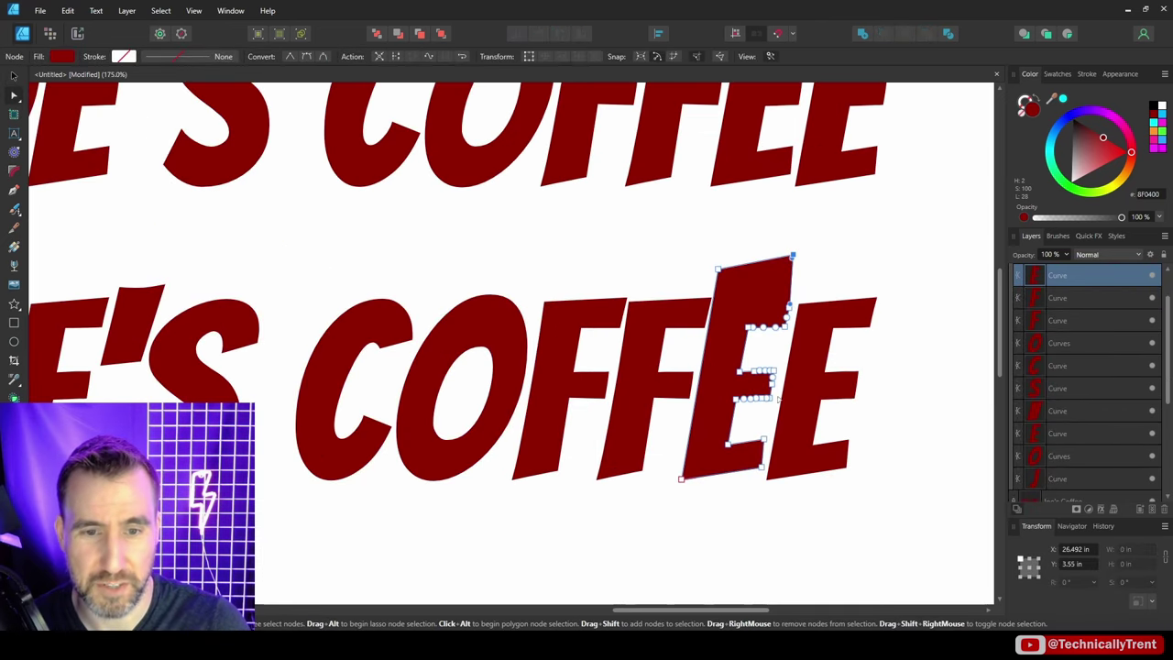
pyautogui.moveTo(691, 489); pyautogui.dragTo(785, 510)
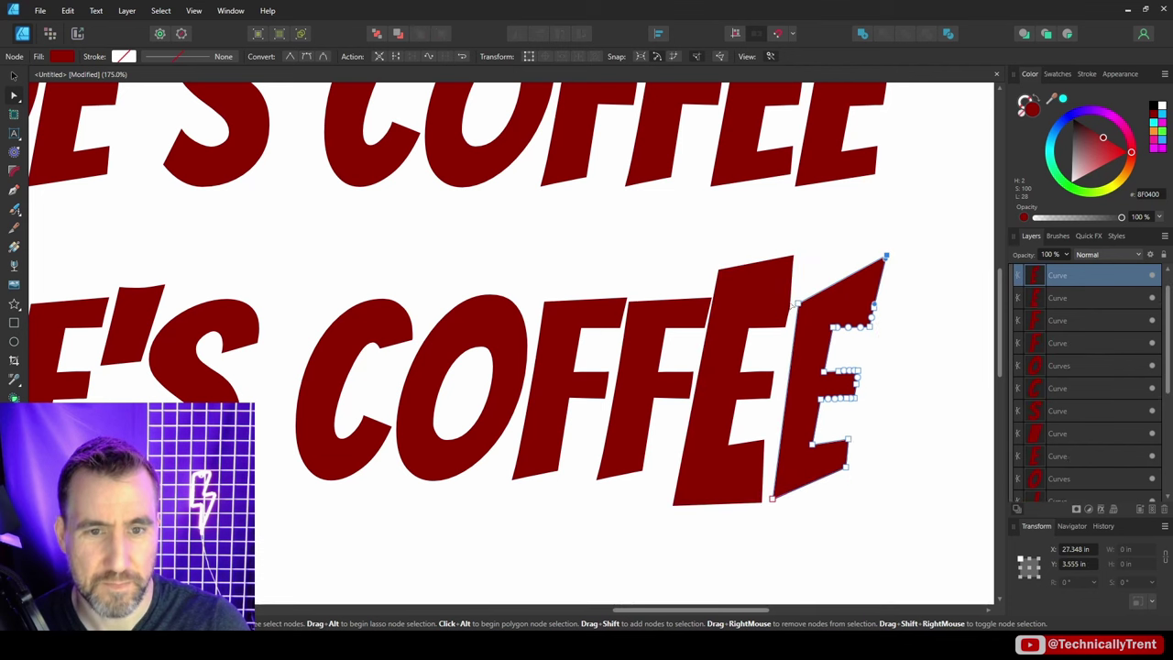
pyautogui.press('v')
pyautogui.scroll(-2, 489, 269)
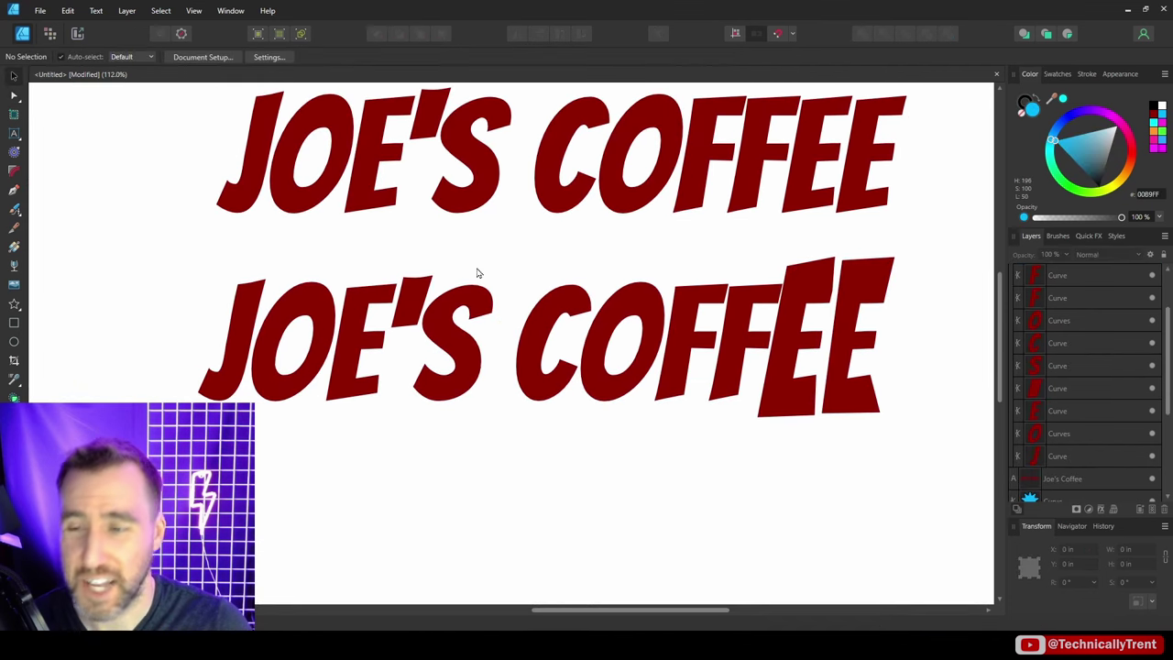
# Reshape the J of the converted text by moving its upper corner node up and outward.
pyautogui.click(246, 307)
pyautogui.press('a')
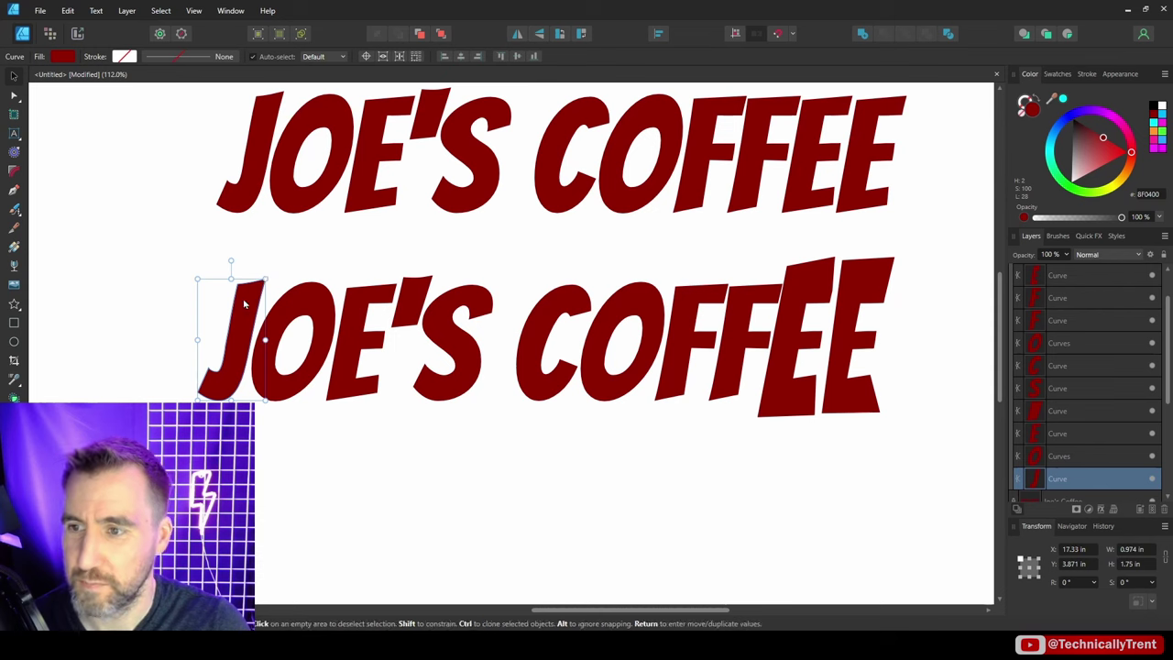
pyautogui.click(243, 275)
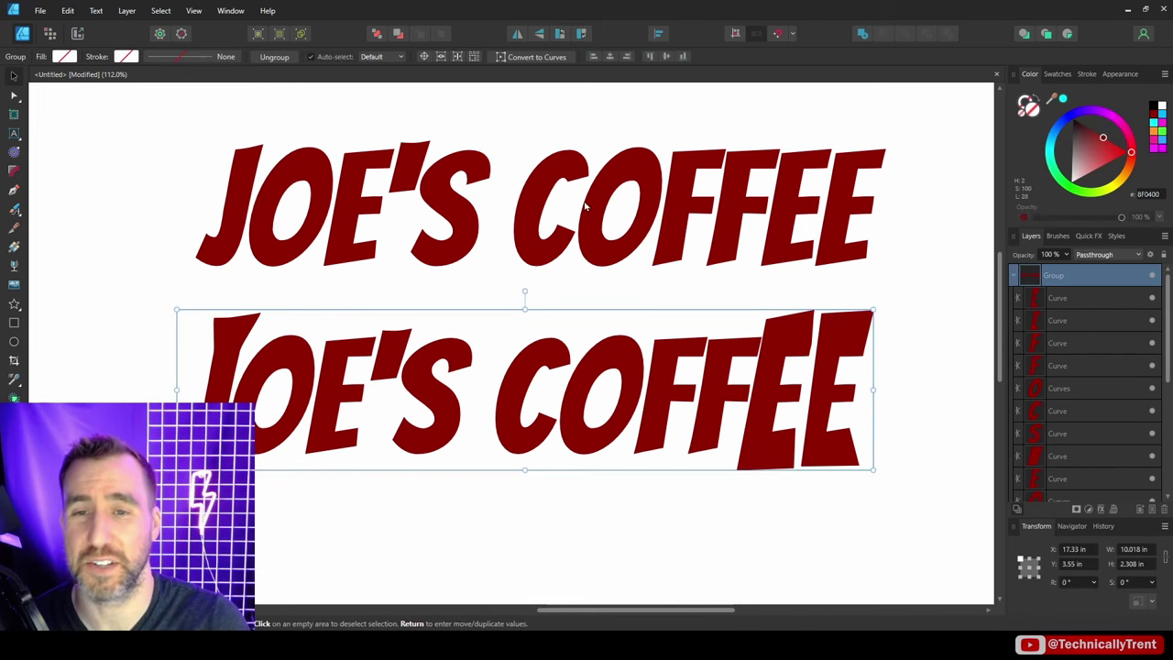
# Change the original text to "Joe's CAKES" and convert a duplicate placed below it to curves.
pyautogui.doubleClick(576, 197)
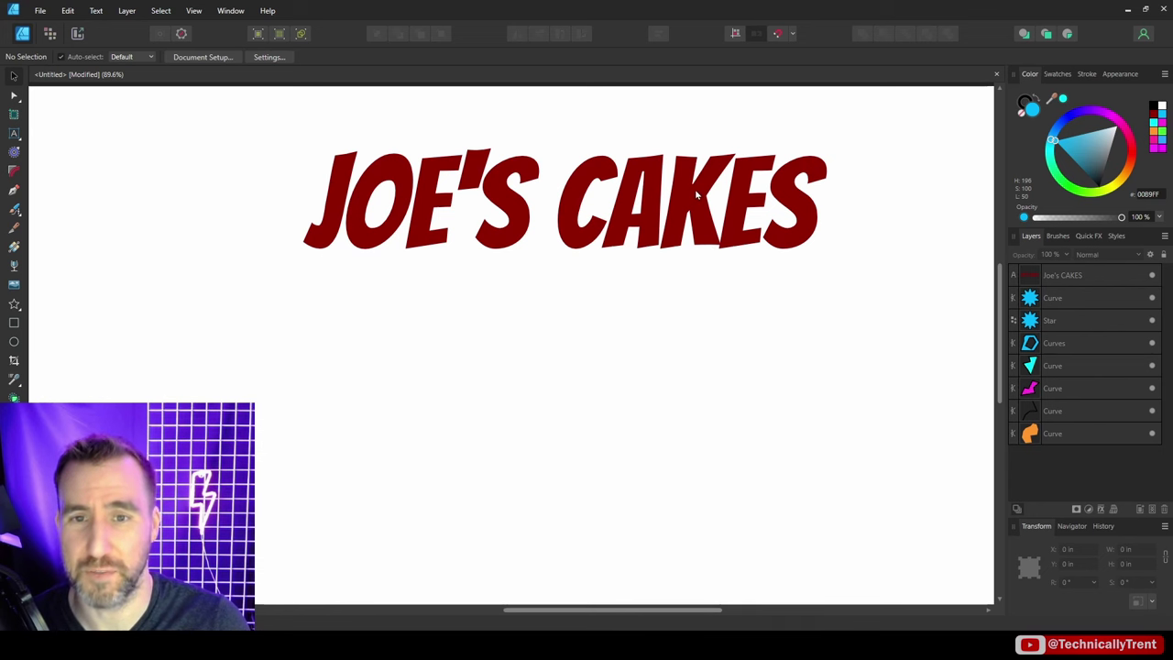
pyautogui.click(648, 186)
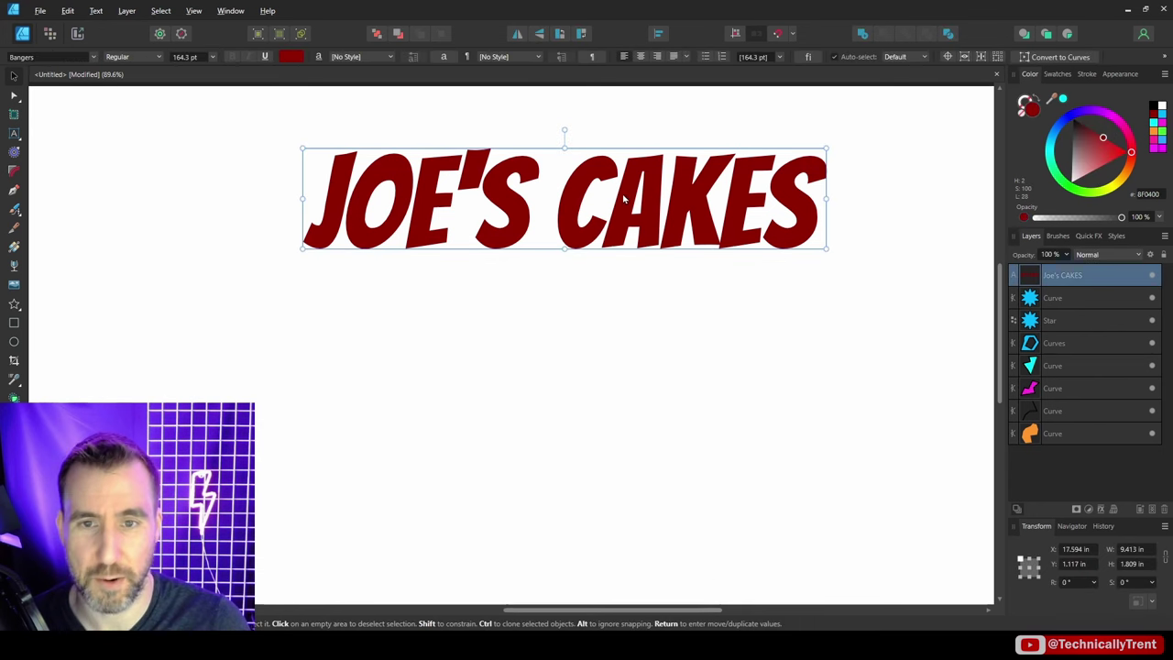
pyautogui.moveTo(626, 203); pyautogui.dragTo(616, 366)
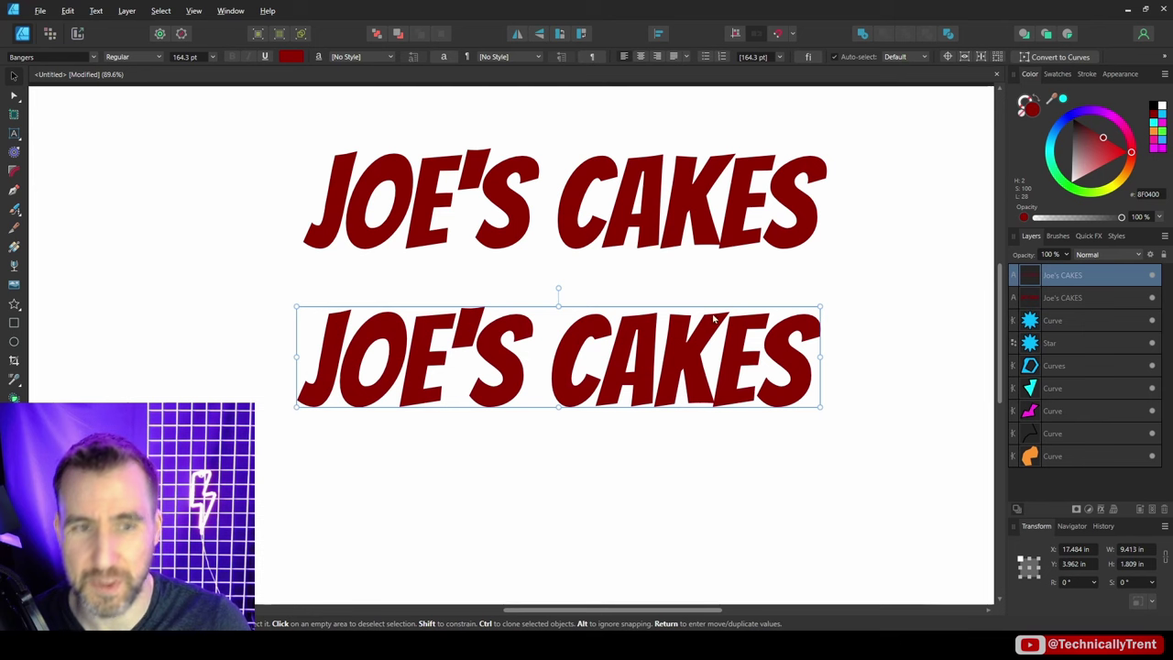
pyautogui.click(1061, 57)
pyautogui.click(182, 210)
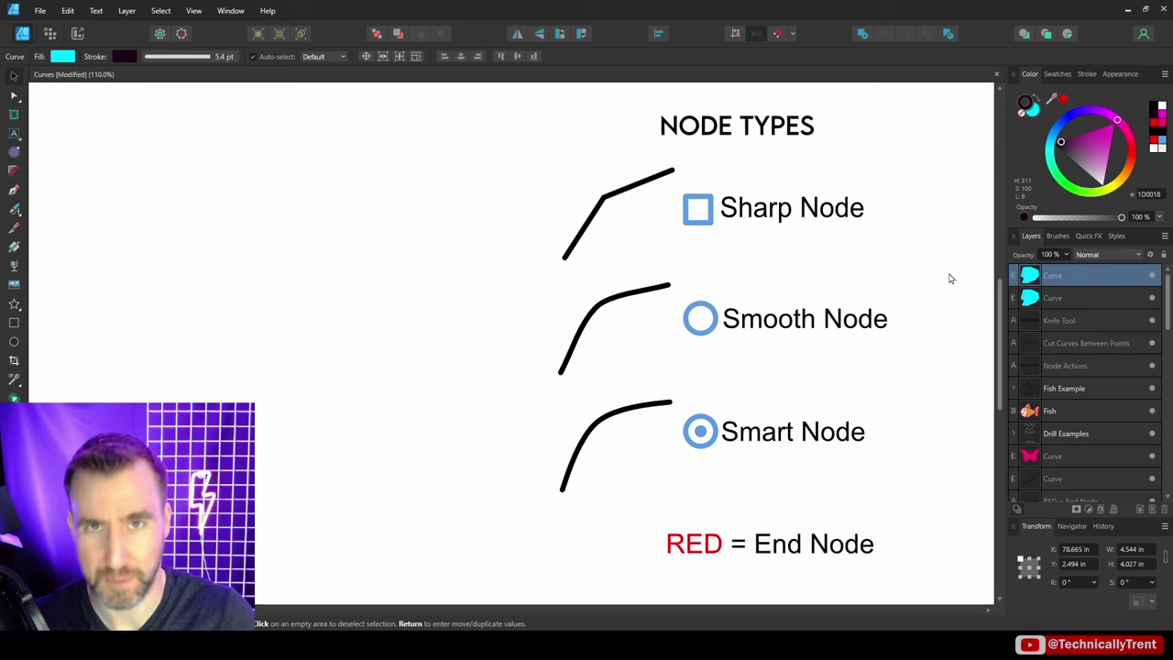
# Draw a closed, unfilled five-sided shape of straight segments with the Pen tool in the blank area beside the node types chart.
pyautogui.click(14, 190)
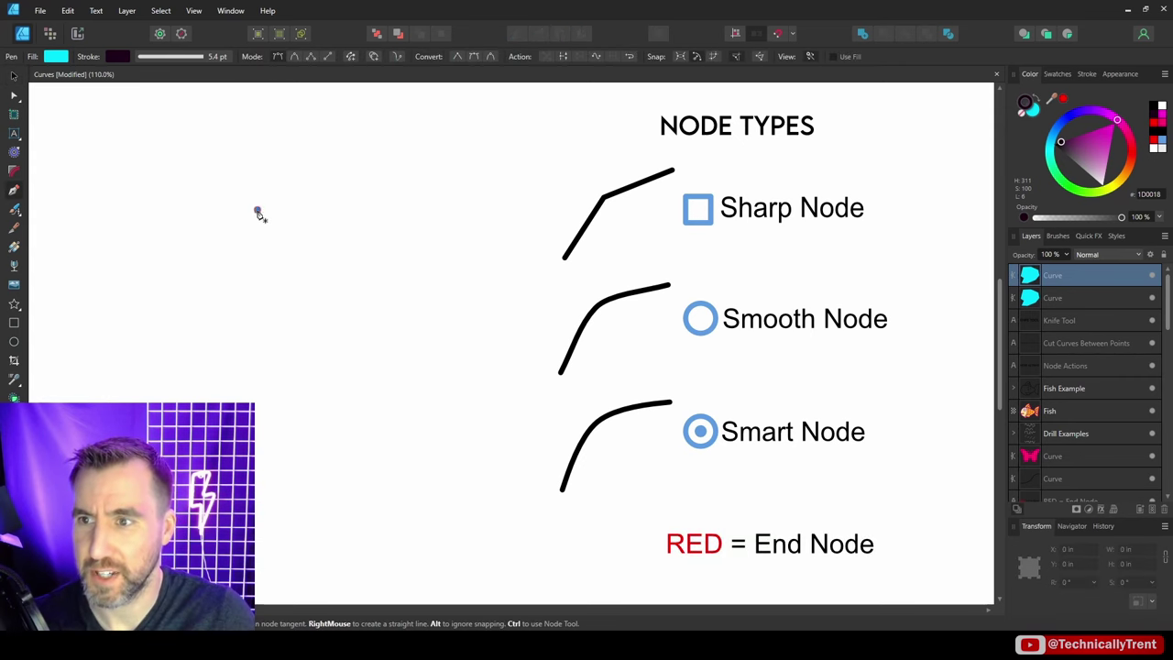
pyautogui.click(257, 211)
pyautogui.click(392, 128)
pyautogui.click(480, 216)
pyautogui.click(425, 330)
pyautogui.click(354, 301)
pyautogui.click(258, 211)
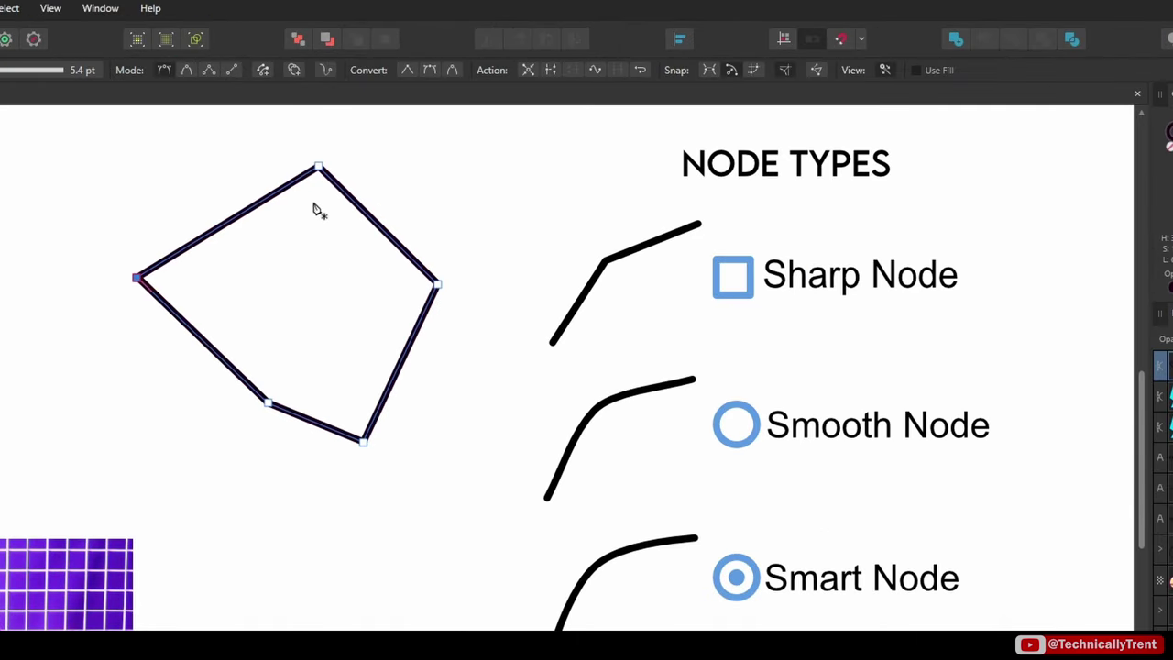
# Move the top node of the five-sided shape down into its interior and undo the move.
pyautogui.press('a')
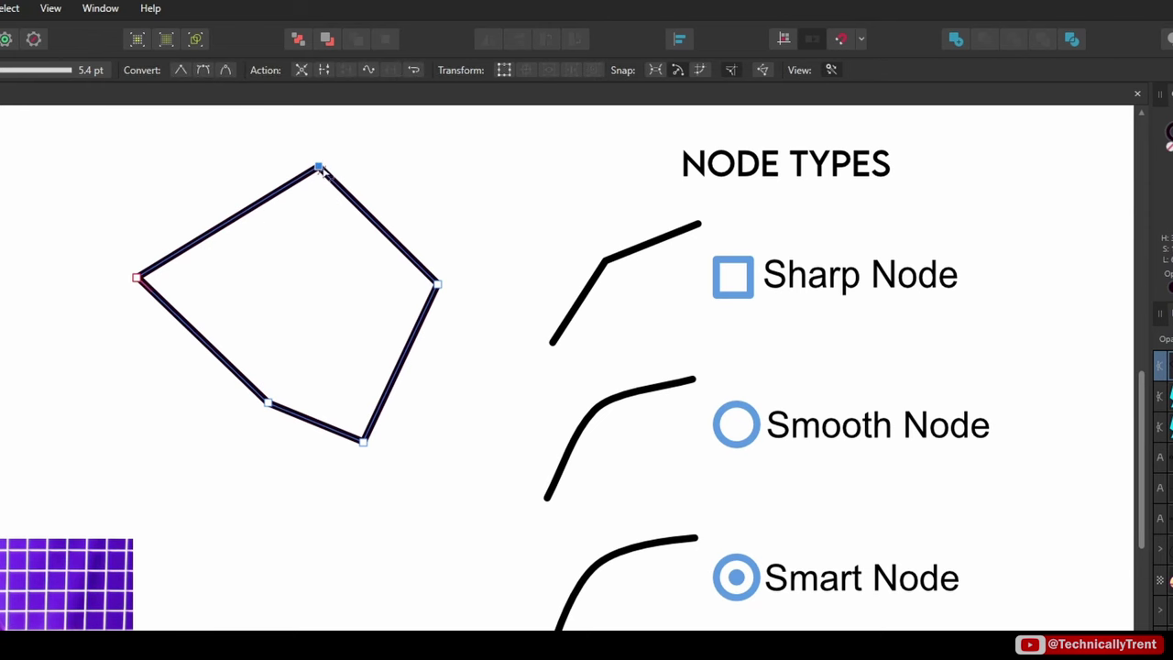
pyautogui.moveTo(321, 172); pyautogui.dragTo(324, 317)
pyautogui.hotkey('ctrl', 'z')
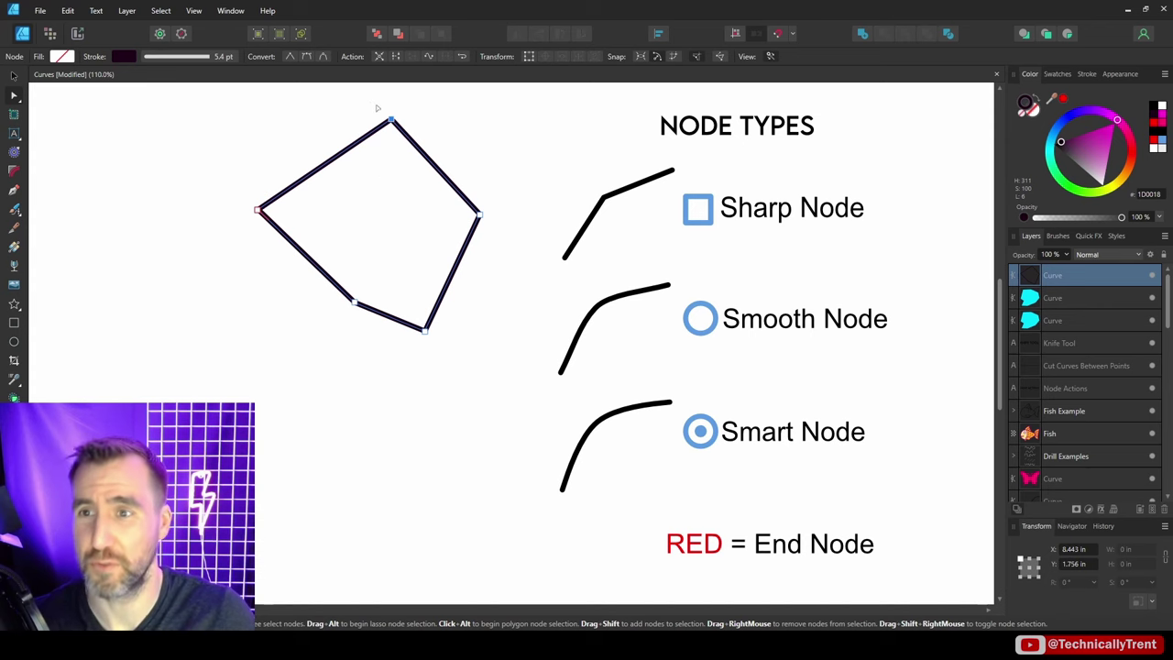
# Convert the shape's top node to smooth and lengthen its handles horizontally on both sides.
pyautogui.moveTo(375, 108); pyautogui.dragTo(405, 131)
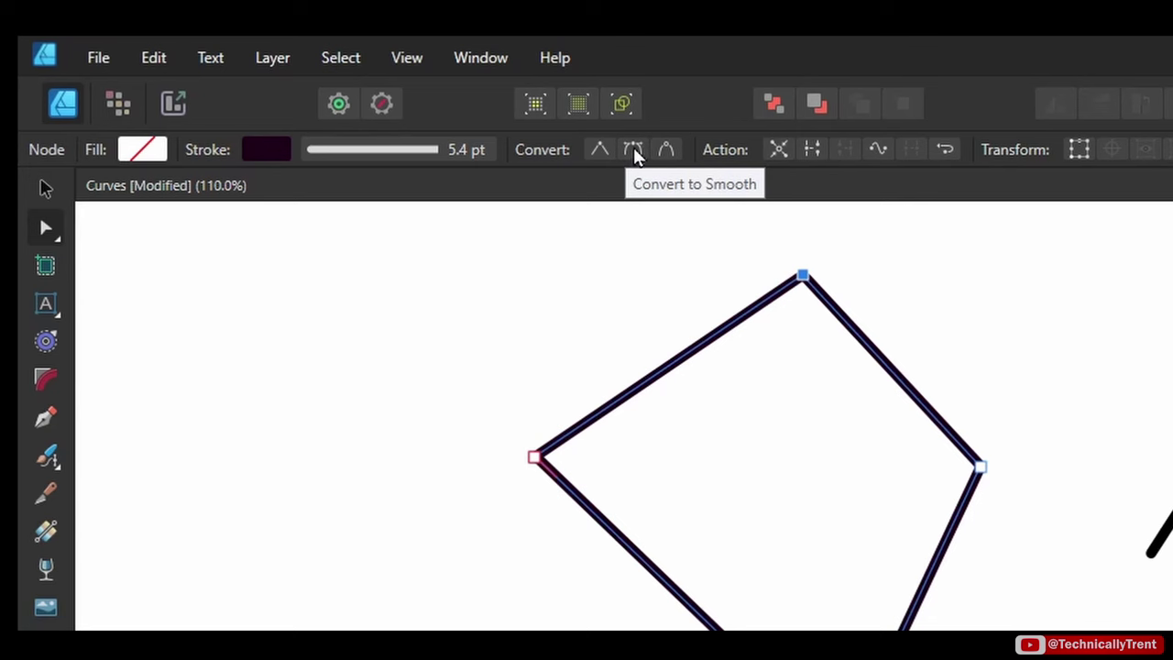
pyautogui.click(634, 151)
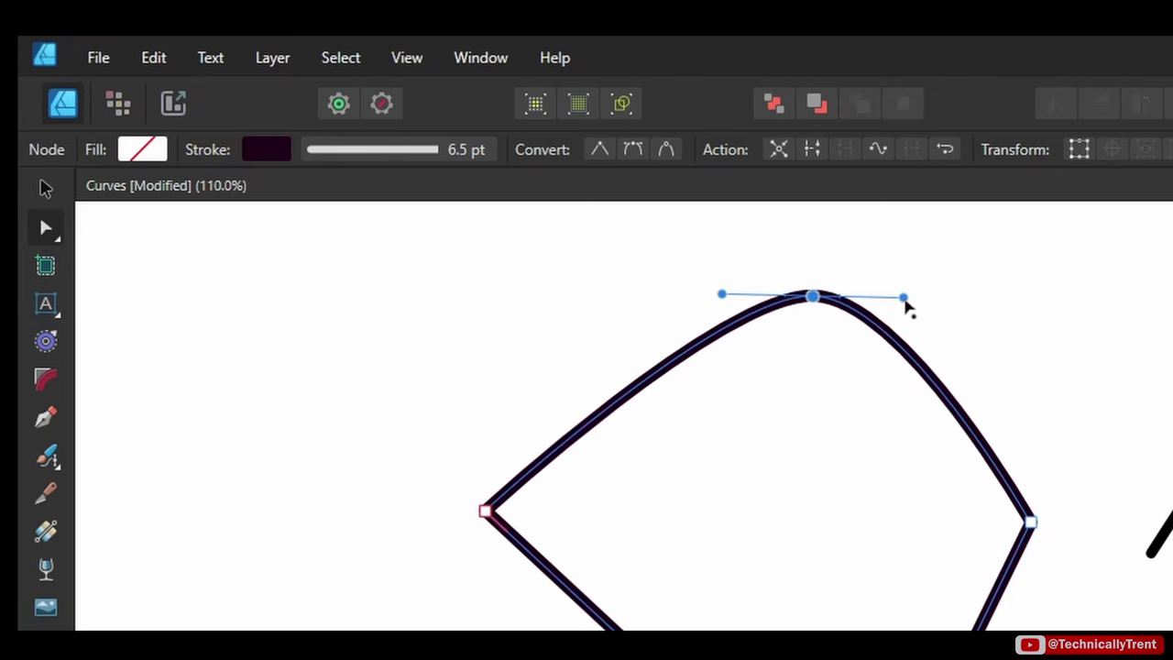
pyautogui.moveTo(905, 309); pyautogui.dragTo(1059, 305)
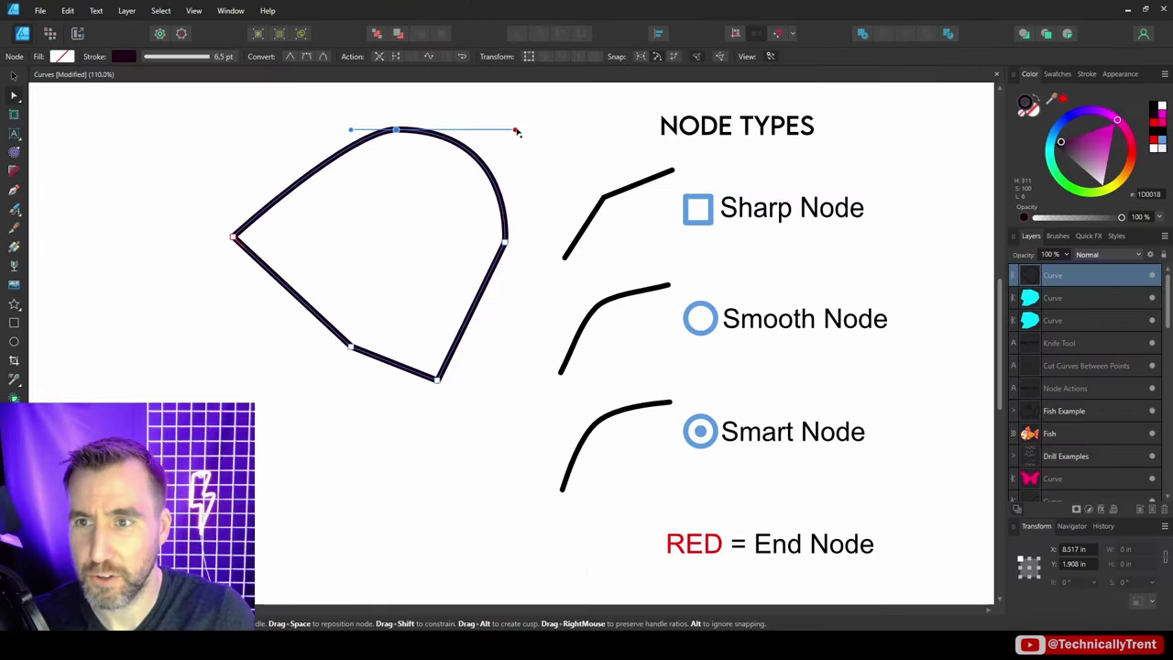
pyautogui.moveTo(516, 132); pyautogui.dragTo(188, 132)
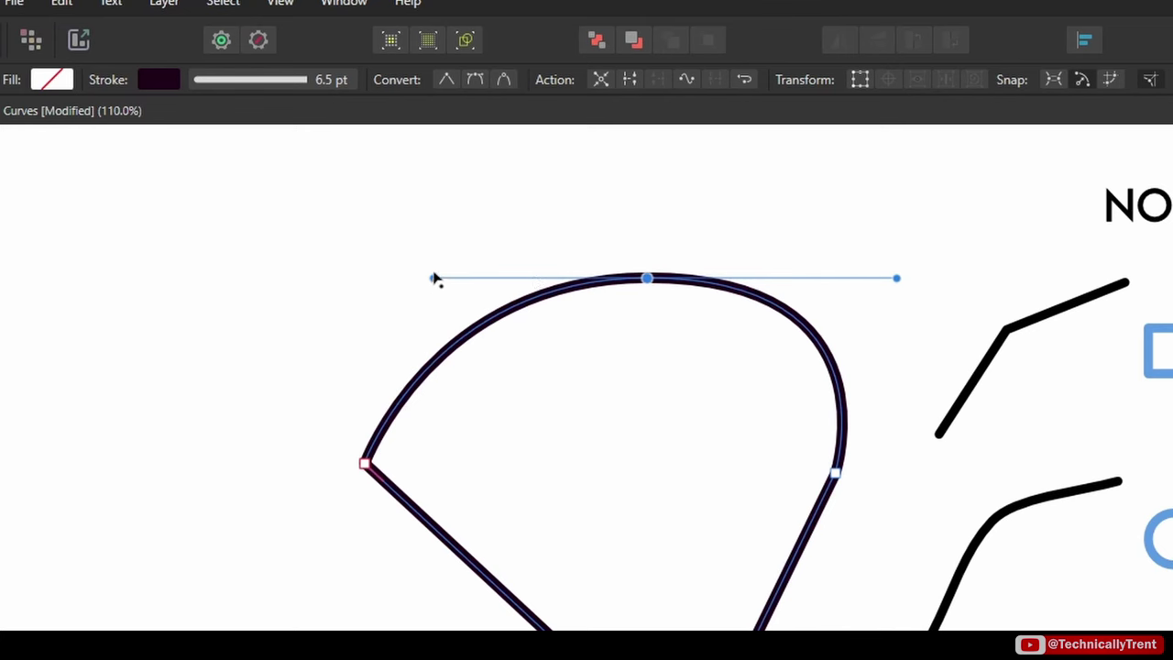
# Rotate and resize the smooth top node's handles to bend the adjoining curve segments.
pyautogui.moveTo(434, 278); pyautogui.dragTo(501, 178)
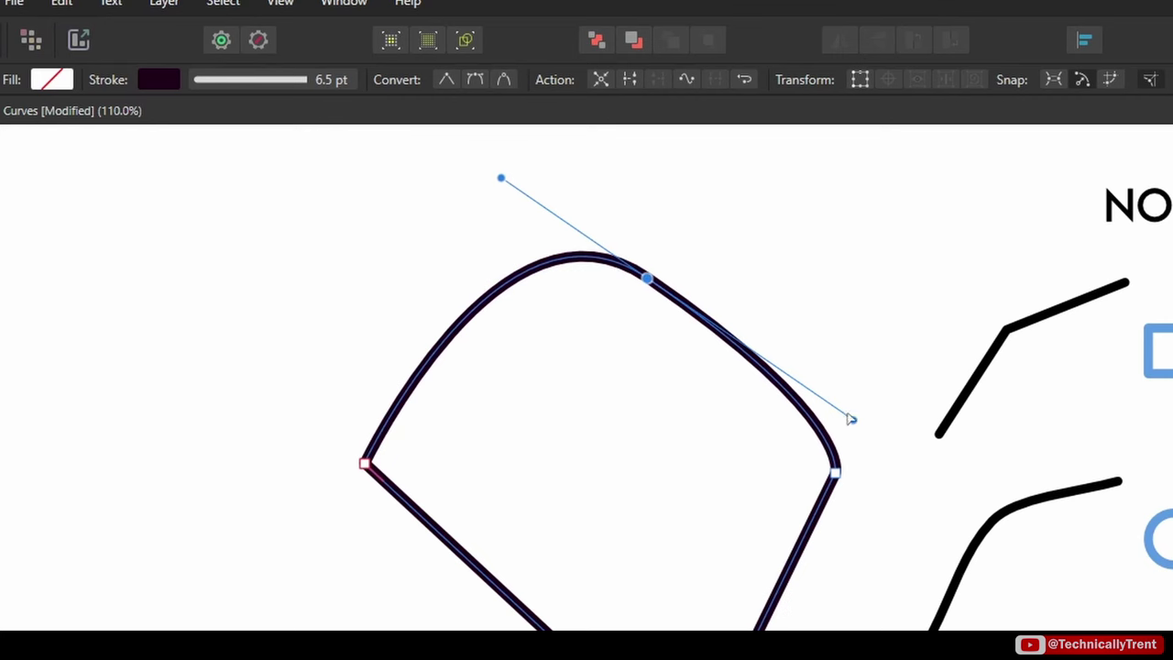
pyautogui.moveTo(852, 422); pyautogui.dragTo(698, 179)
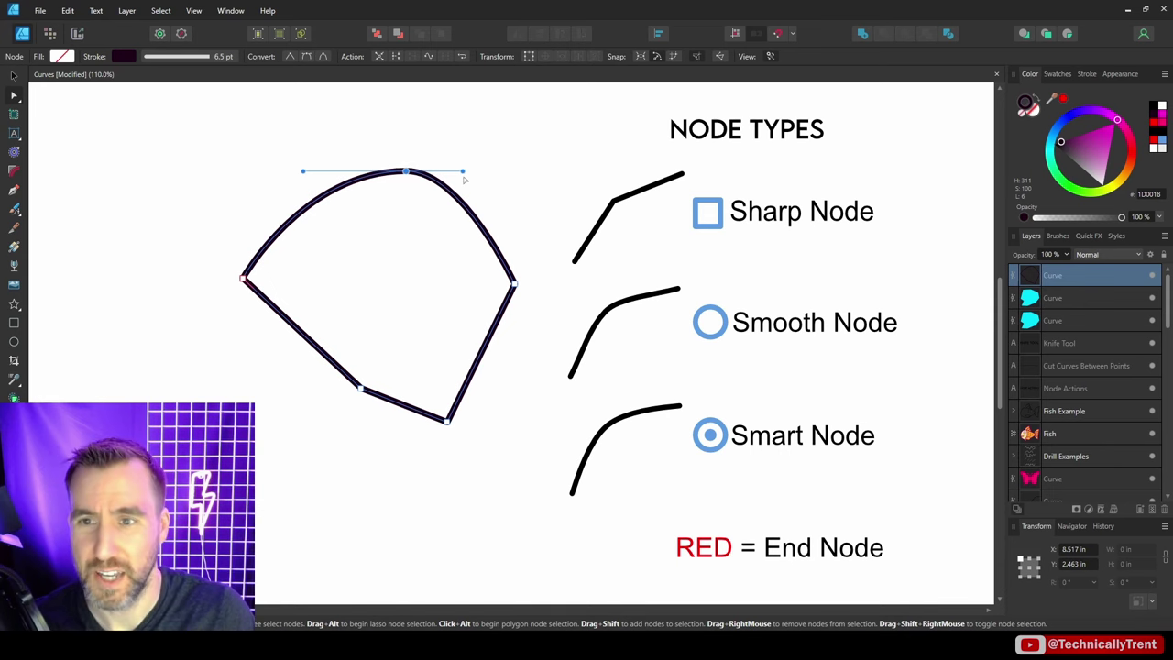
pyautogui.moveTo(462, 171); pyautogui.dragTo(440, 204)
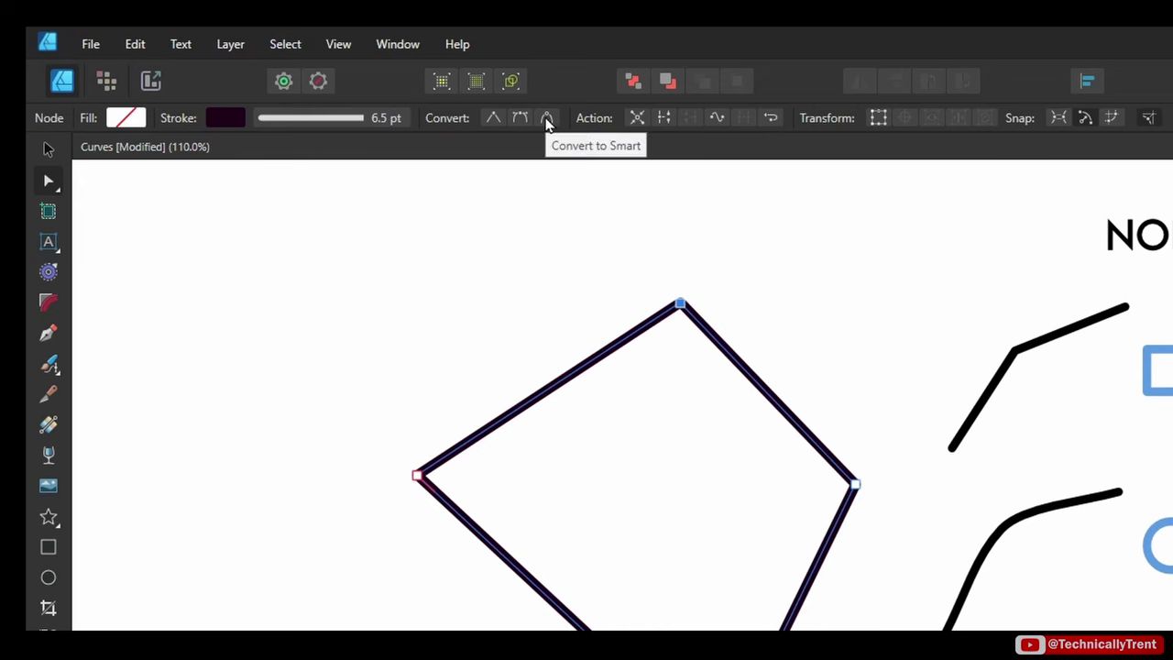
# Convert the five-sided shape's top node to smart and delete the shape.
pyautogui.click(548, 119)
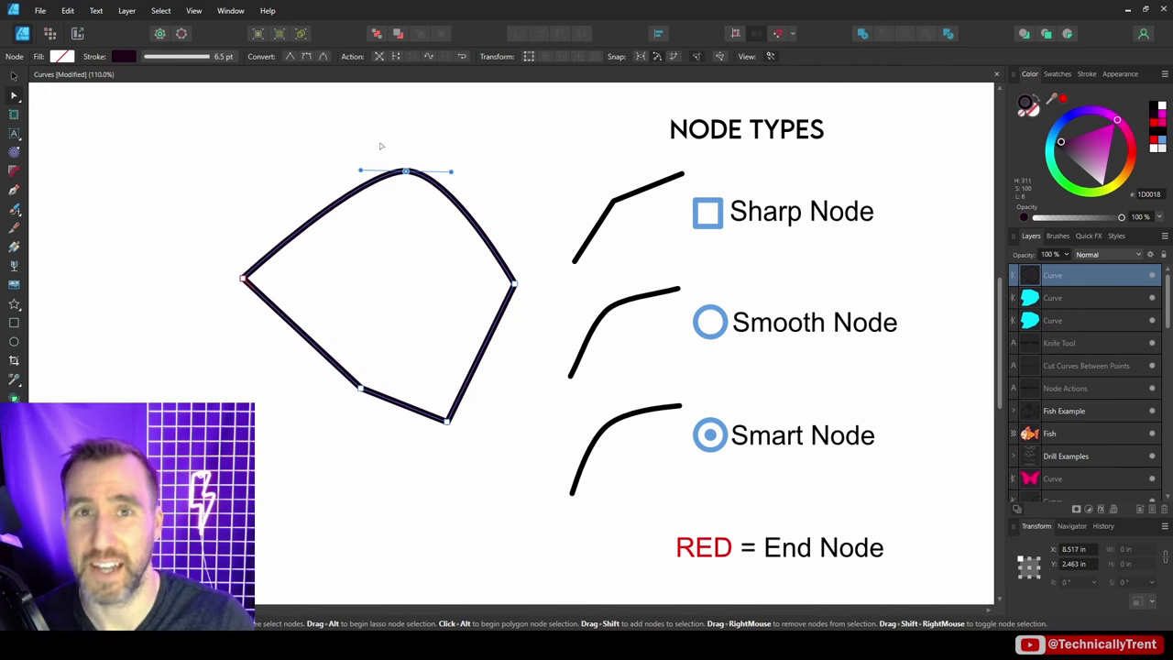
pyautogui.press('Delete')
# Draw an open zigzag of four straight segments with the Pen tool in the blank area beside the node types chart.
pyautogui.click(14, 190)
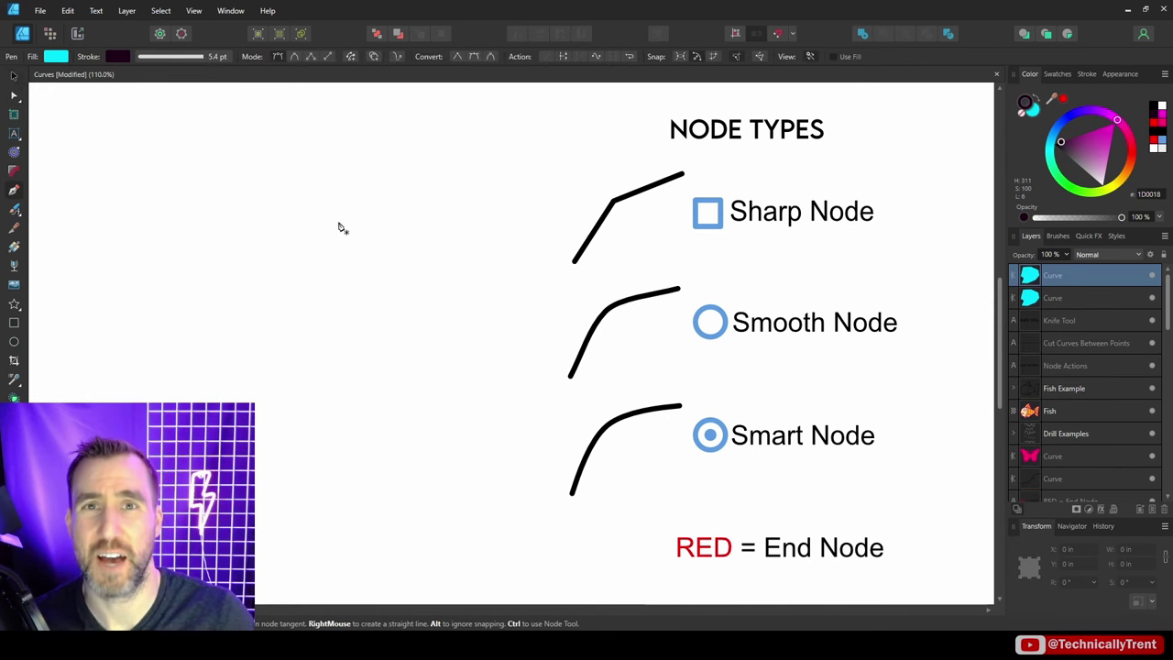
pyautogui.click(256, 191)
pyautogui.click(360, 155)
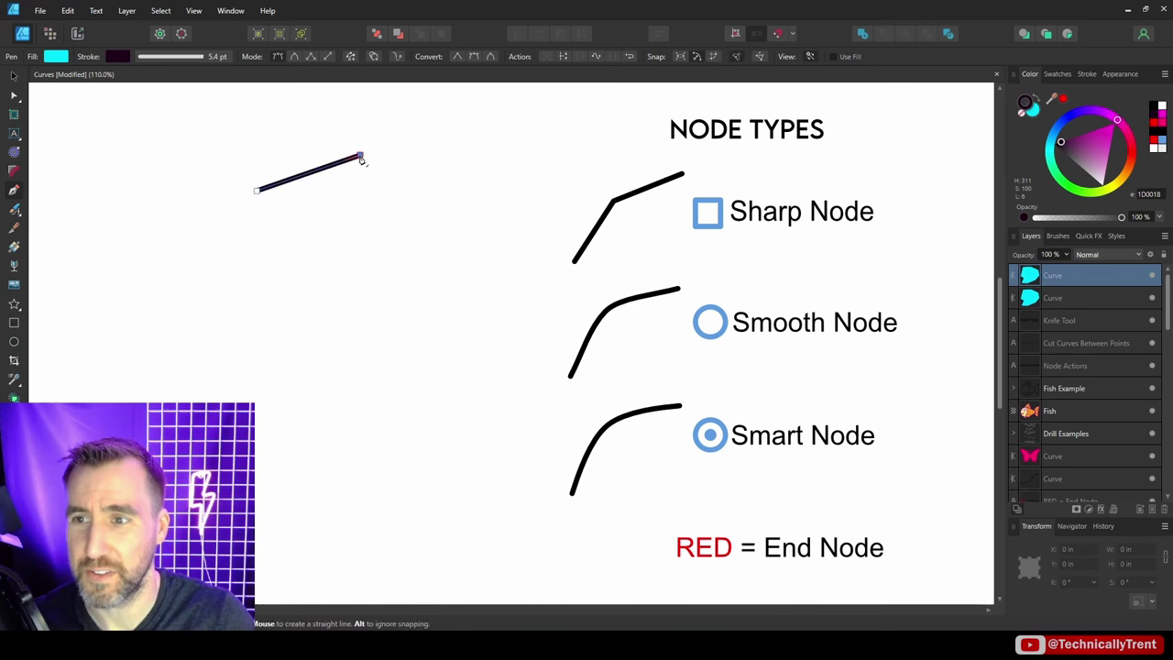
pyautogui.click(411, 223)
pyautogui.click(373, 271)
pyautogui.click(455, 343)
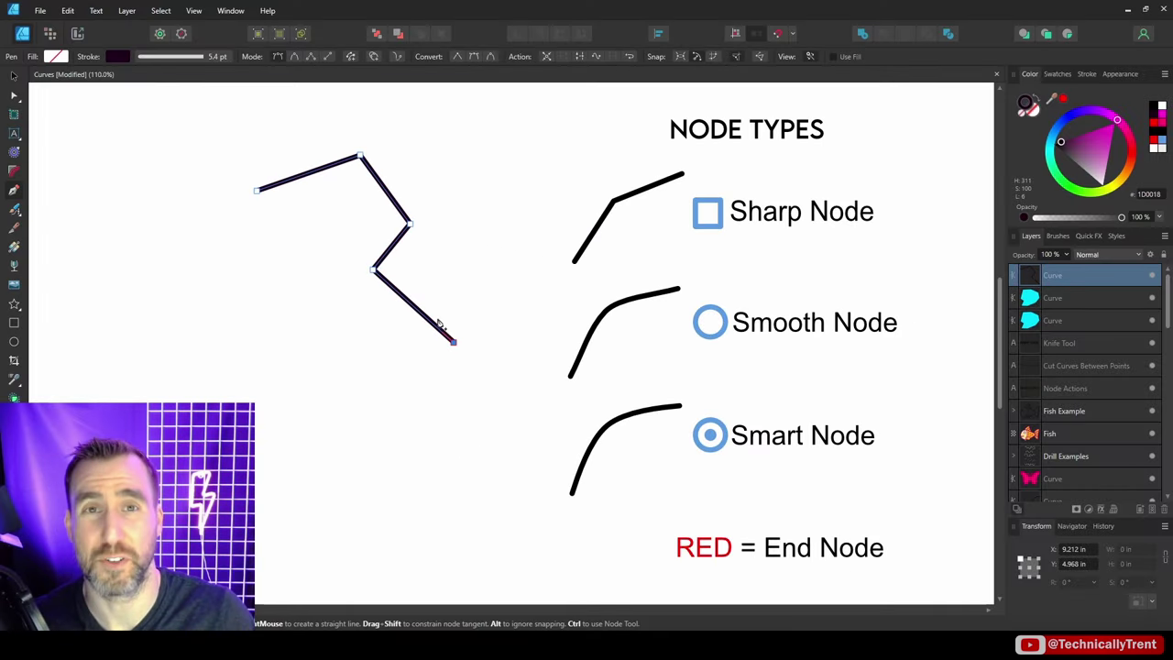
# Reverse the open zigzag curve's direction to switch its end node, and reverse it again.
pyautogui.press('a')
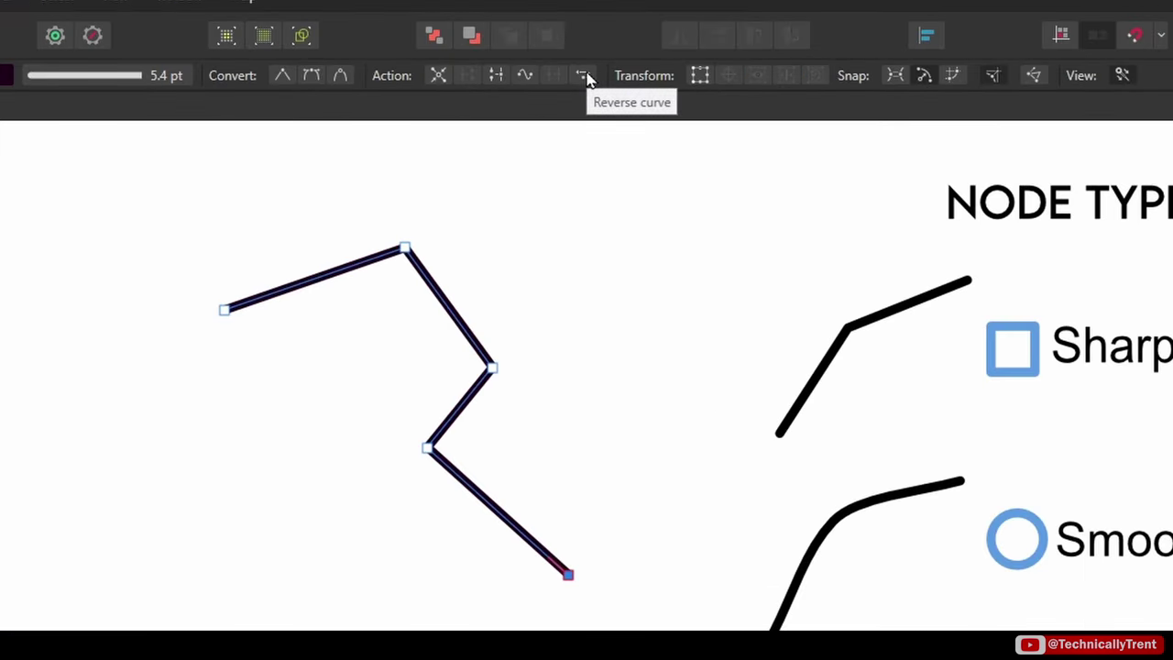
pyautogui.click(584, 77)
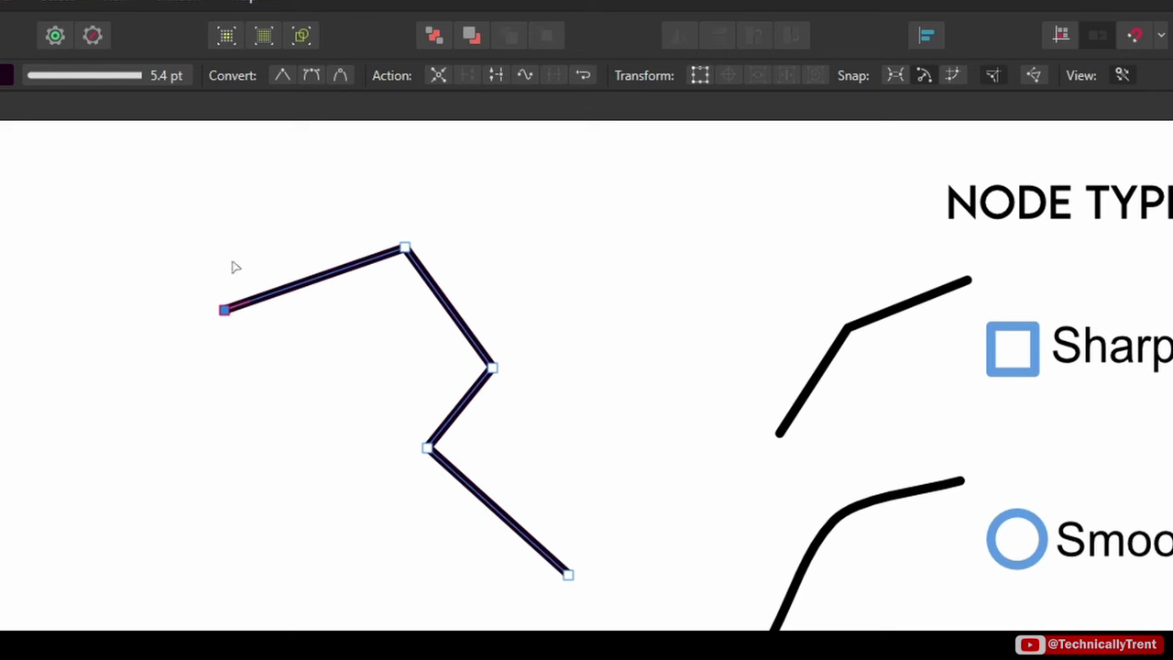
pyautogui.click(584, 79)
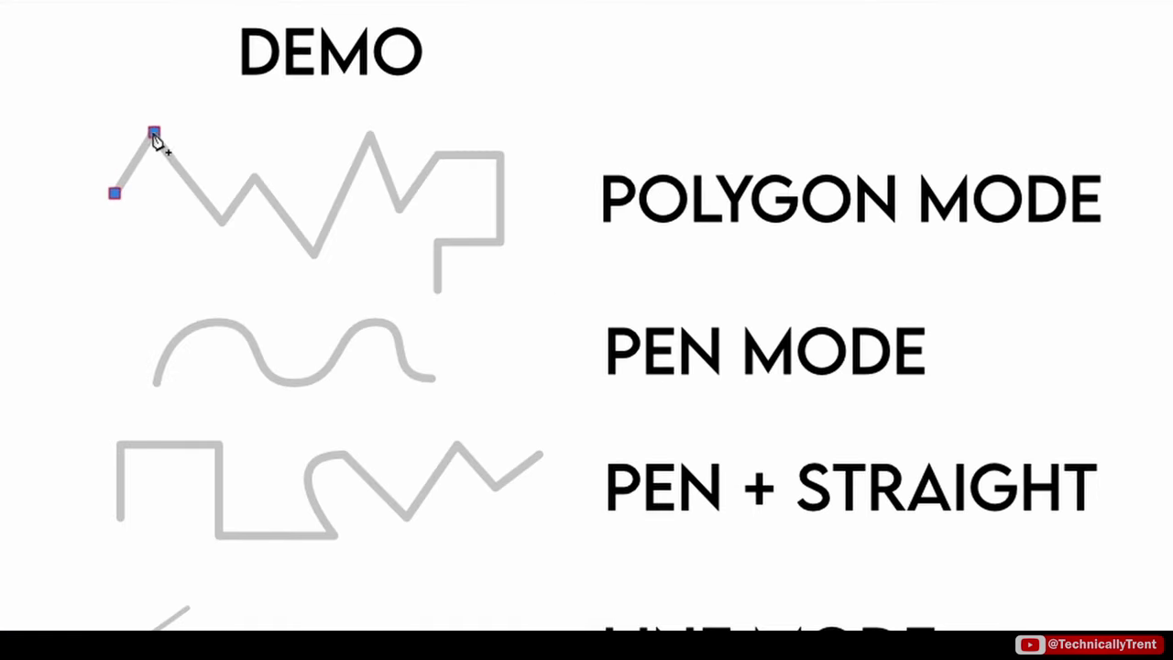
# Trace the grey sample beside POLYGON MODE with straight Pen segments, placing a node at each corner through to its lower end.
pyautogui.click(154, 133)
pyautogui.click(222, 220)
pyautogui.click(255, 177)
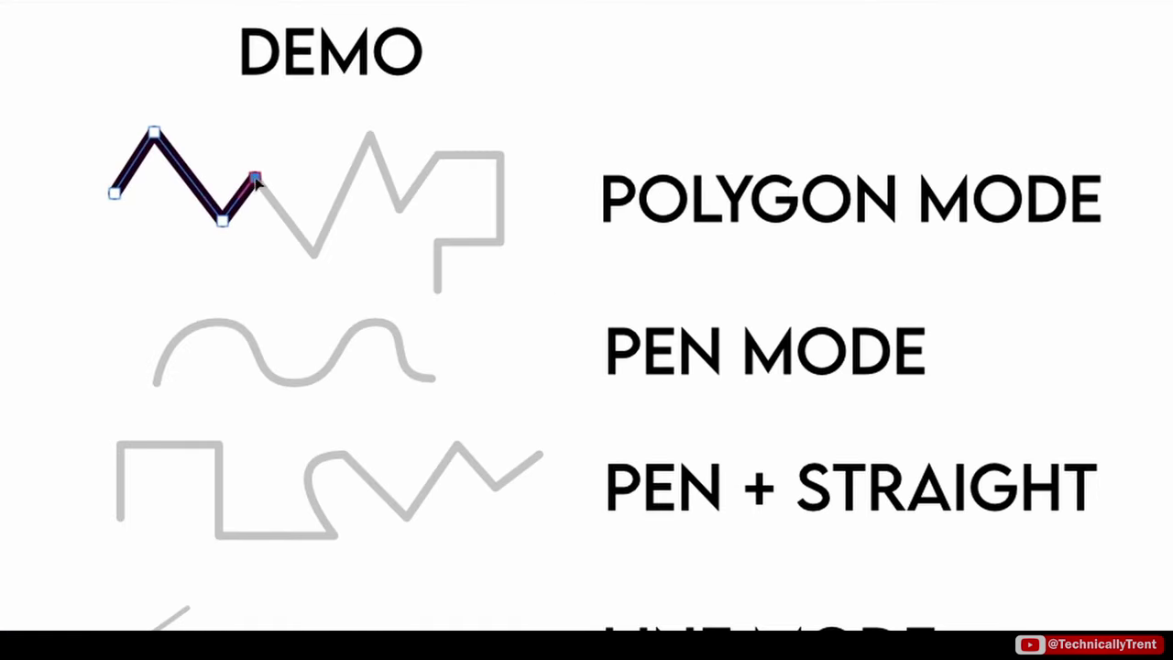
pyautogui.click(315, 253)
pyautogui.click(372, 131)
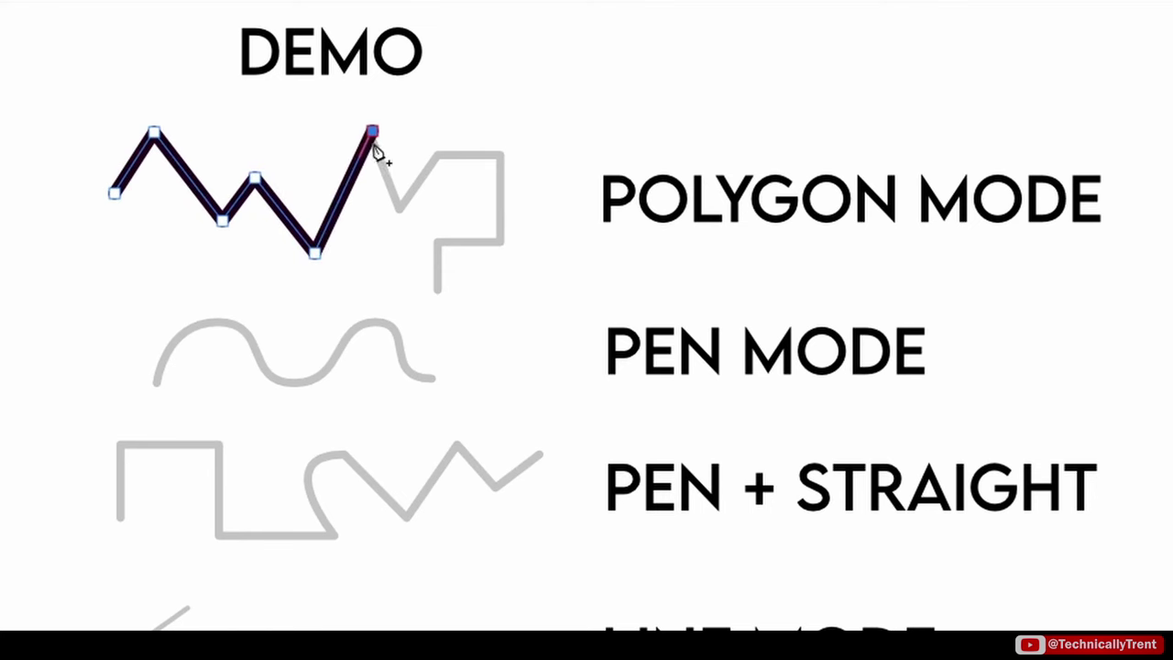
pyautogui.click(399, 205)
pyautogui.click(436, 154)
pyautogui.click(499, 156)
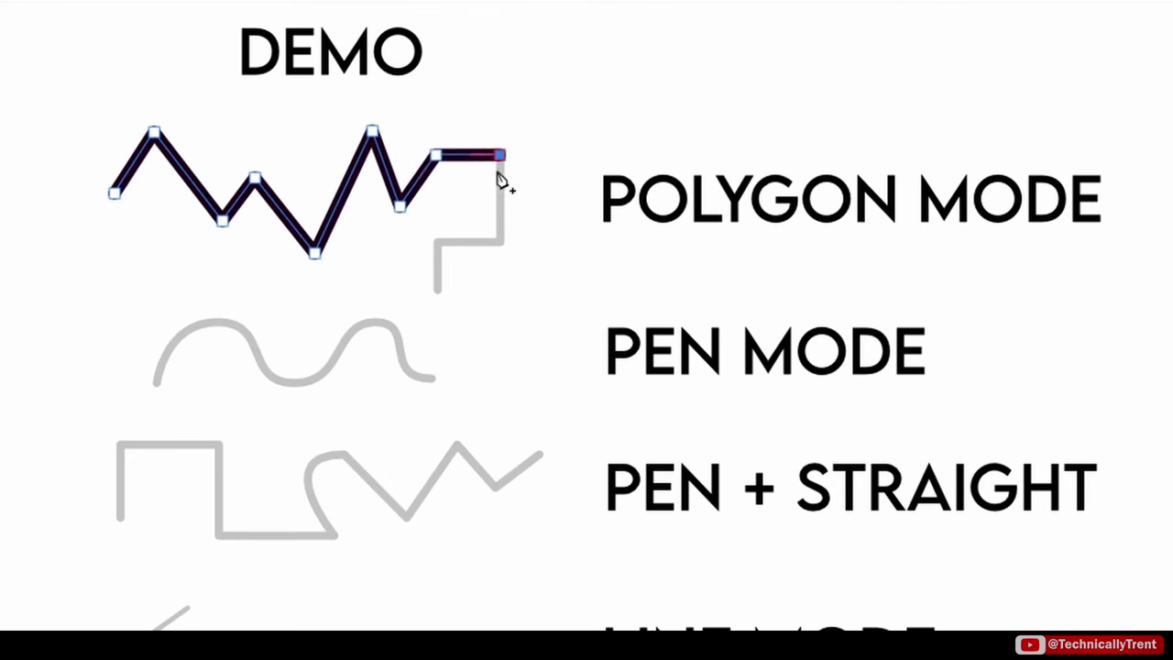
pyautogui.click(501, 244)
pyautogui.click(439, 244)
pyautogui.click(439, 290)
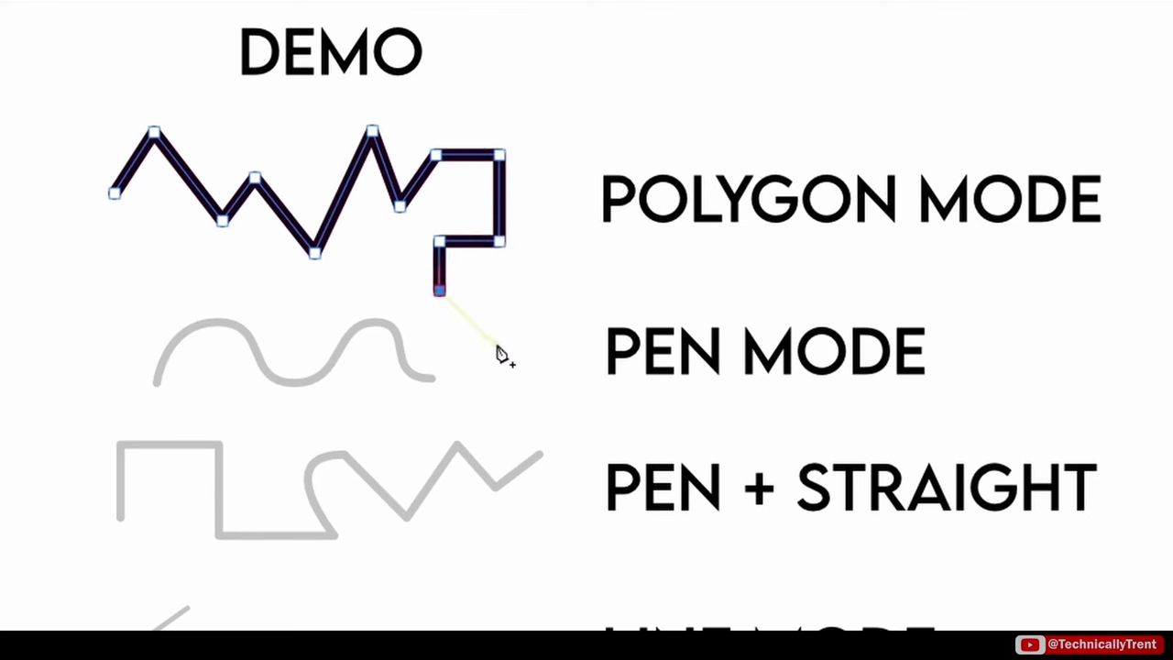
# Add an extra diagonal segment beyond the end of the polygon trace, undo it and deselect the curve.
pyautogui.click(547, 398)
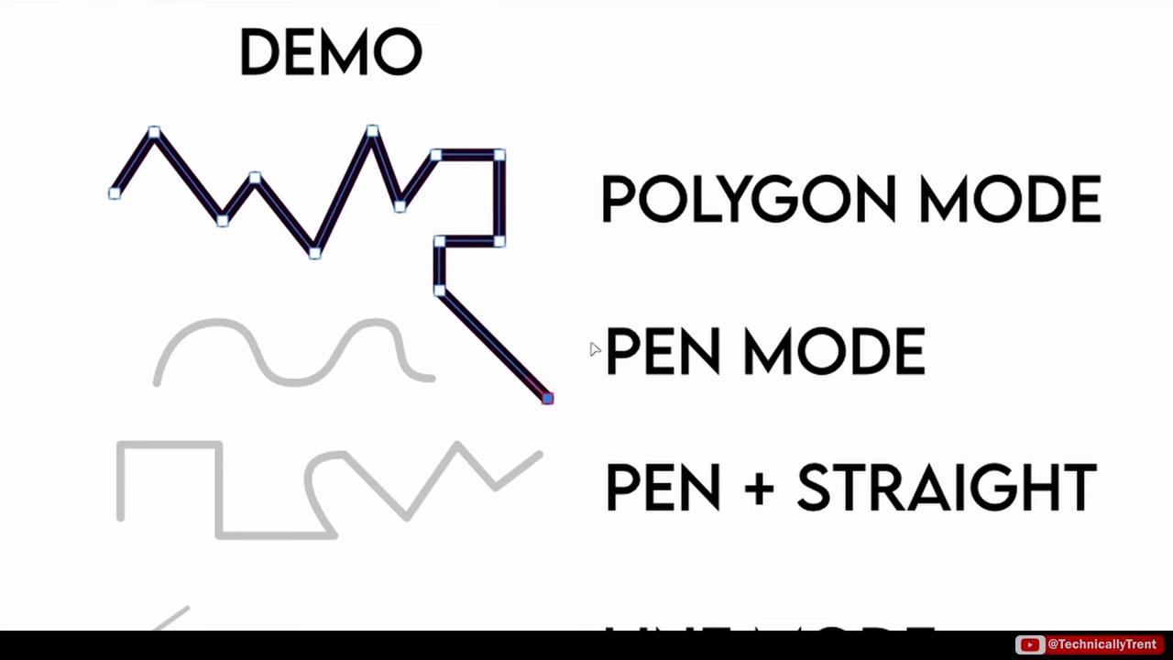
pyautogui.hotkey('ctrl', 'z')
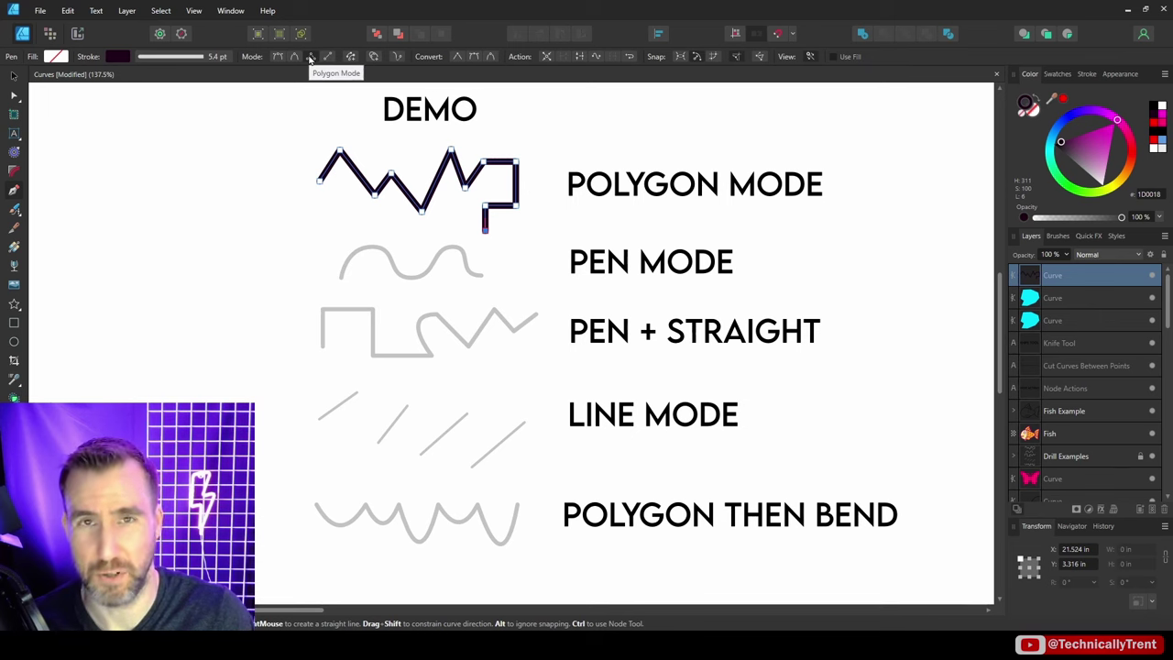
pyautogui.press('Escape')
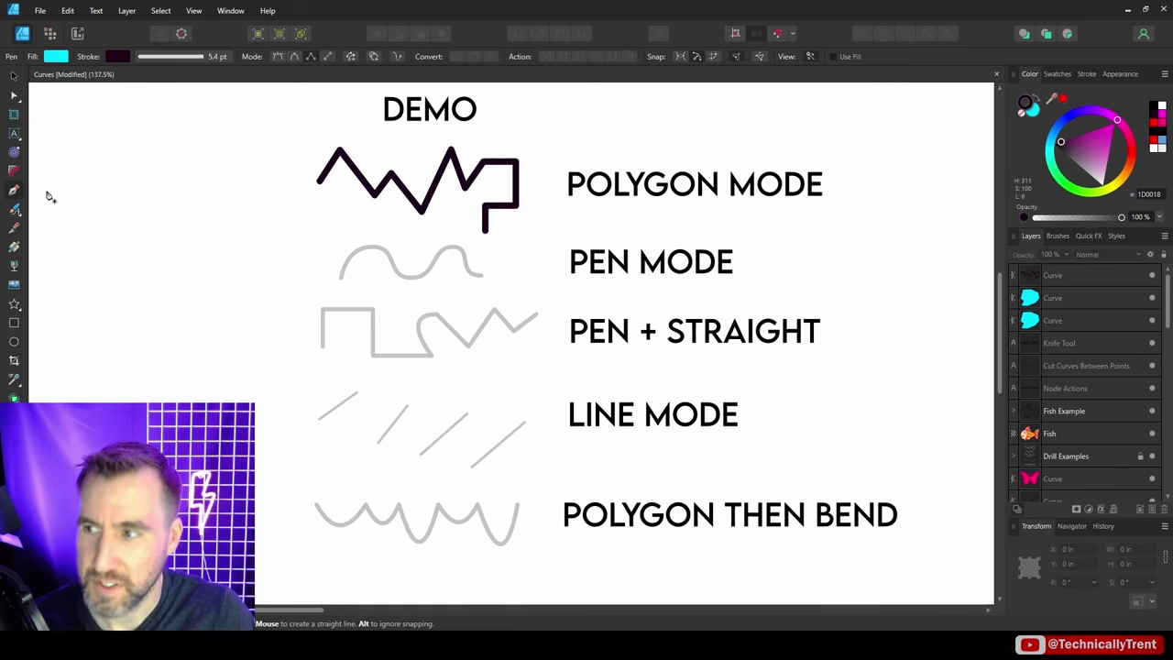
# Trace the grey wave beside PEN MODE in Pen Mode, pulling out horizontal handles at each crest, trough and the end.
pyautogui.click(279, 57)
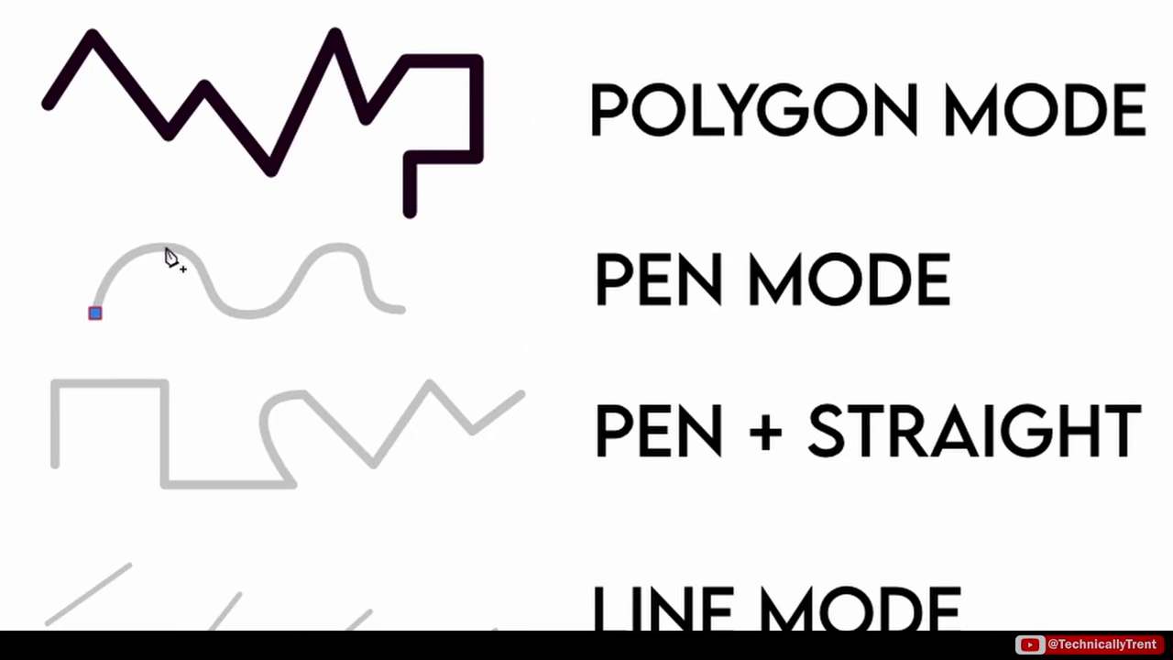
pyautogui.moveTo(167, 248); pyautogui.dragTo(237, 257)
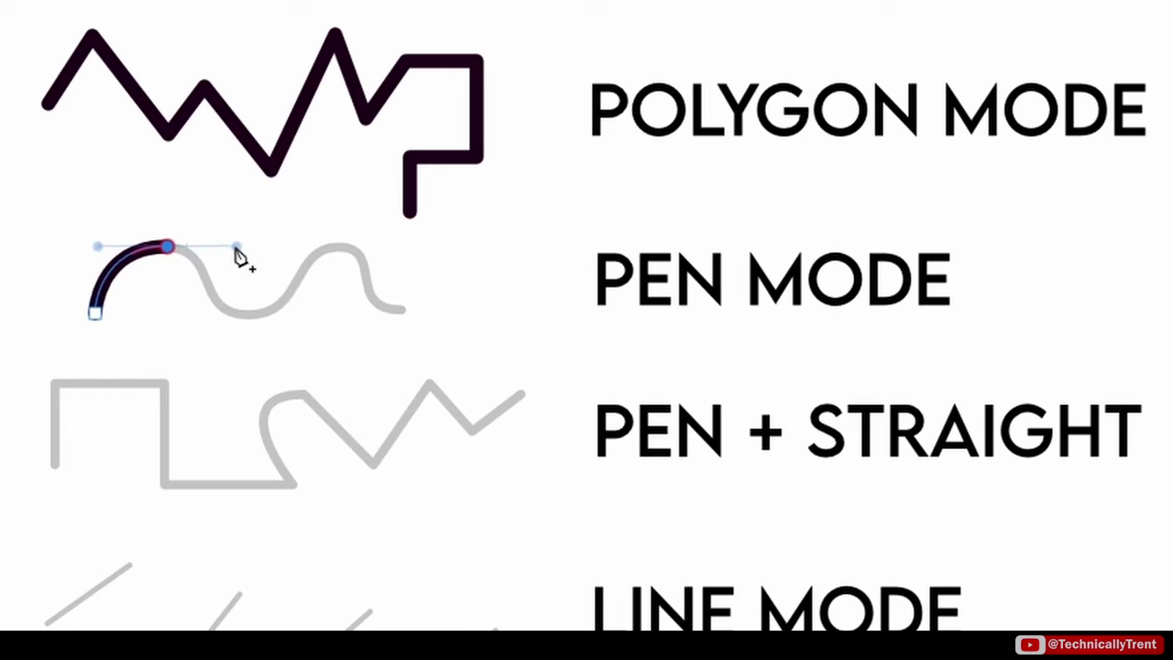
pyautogui.moveTo(249, 311); pyautogui.dragTo(327, 321)
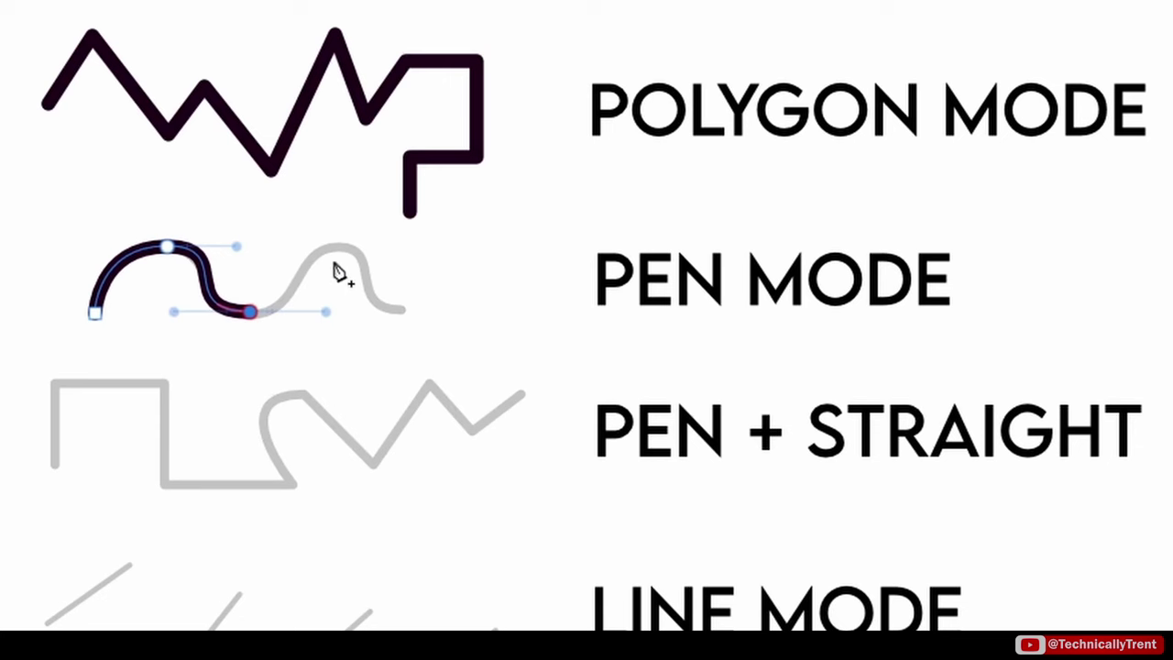
pyautogui.moveTo(341, 248); pyautogui.dragTo(401, 252)
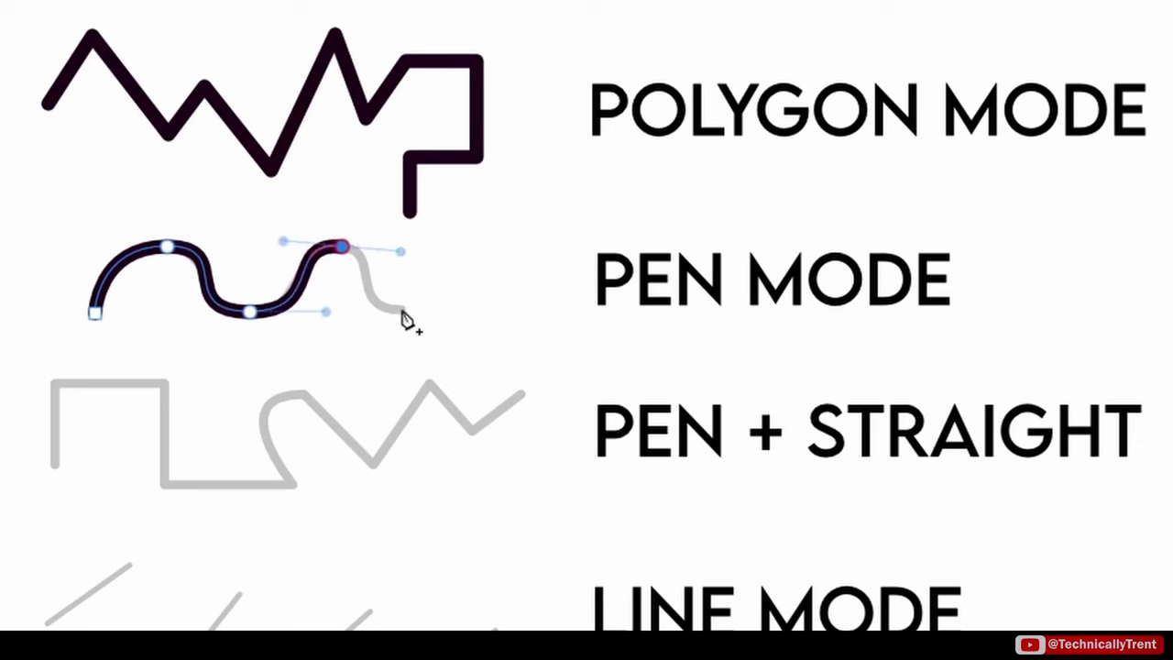
pyautogui.moveTo(404, 317); pyautogui.dragTo(453, 314)
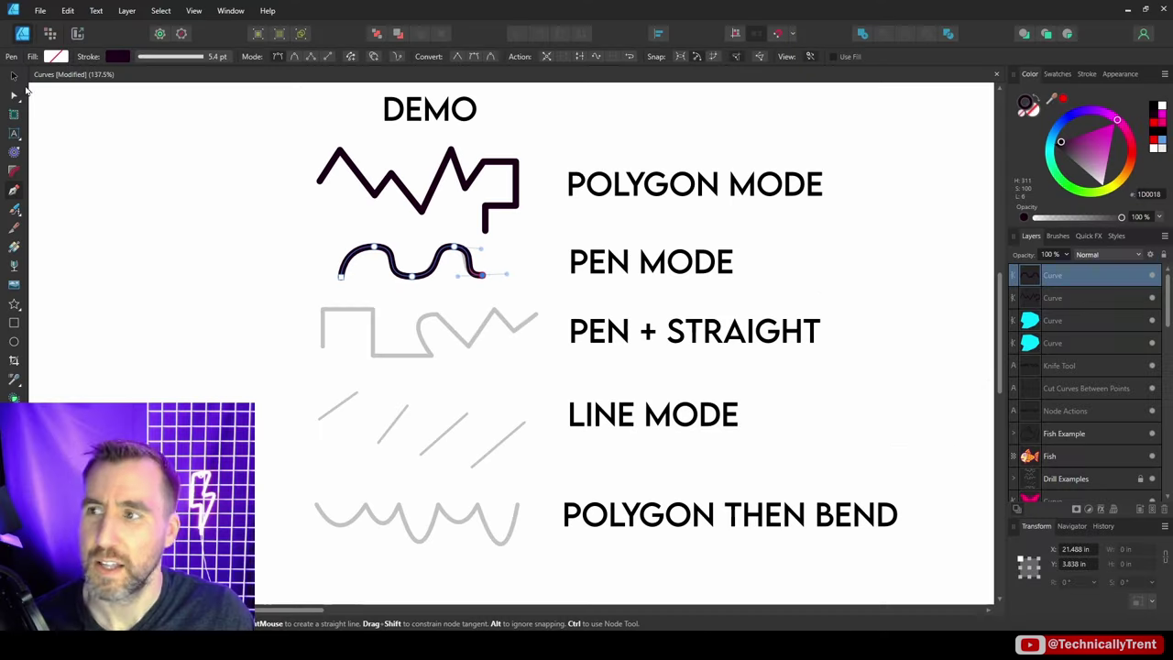
pyautogui.press('Escape')
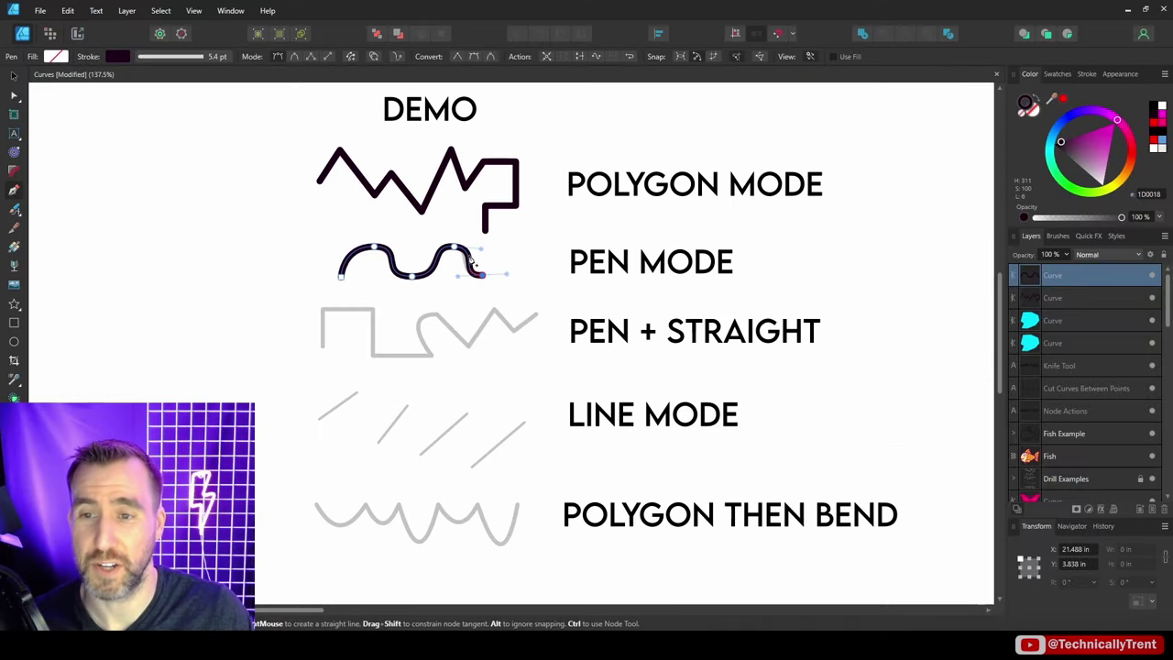
# Adjust the handles of the traced wave's second crest node with the Node tool, shortening one and rotating the other.
pyautogui.scroll(2, 454, 261)
pyautogui.scroll(2, 453, 260)
pyautogui.keyDown('ctrl'); pyautogui.click(413, 262); pyautogui.keyUp('ctrl')
pyautogui.moveTo(413, 262); pyautogui.dragTo(476, 262)
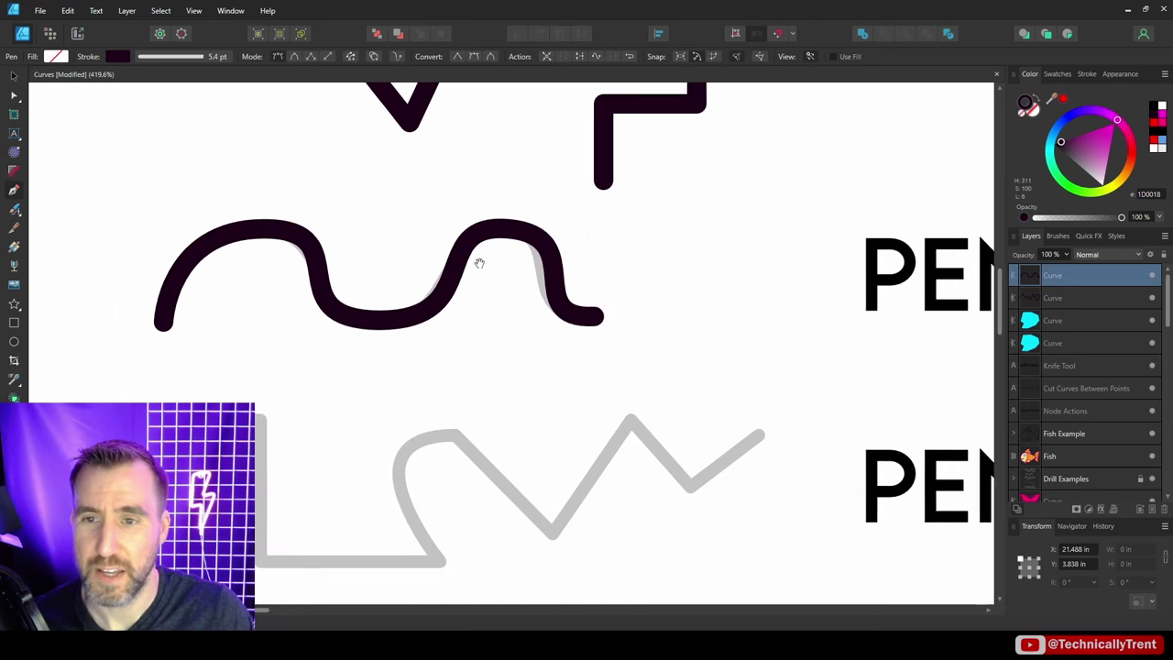
pyautogui.click(13, 95)
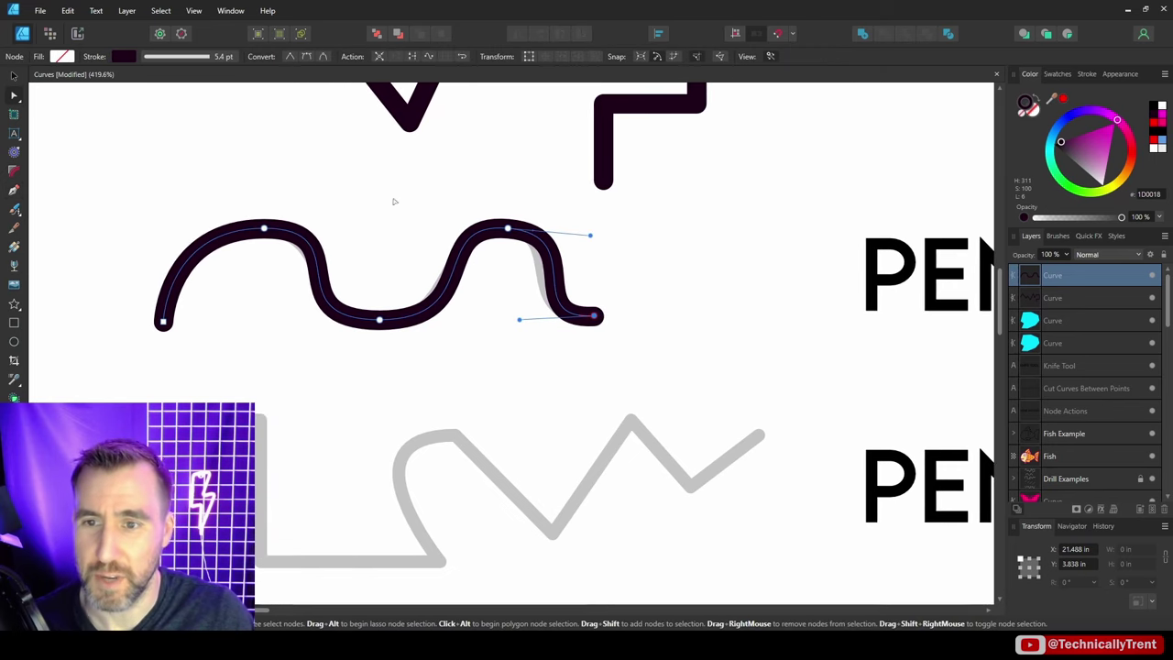
pyautogui.click(508, 229)
pyautogui.moveTo(589, 236); pyautogui.dragTo(567, 233)
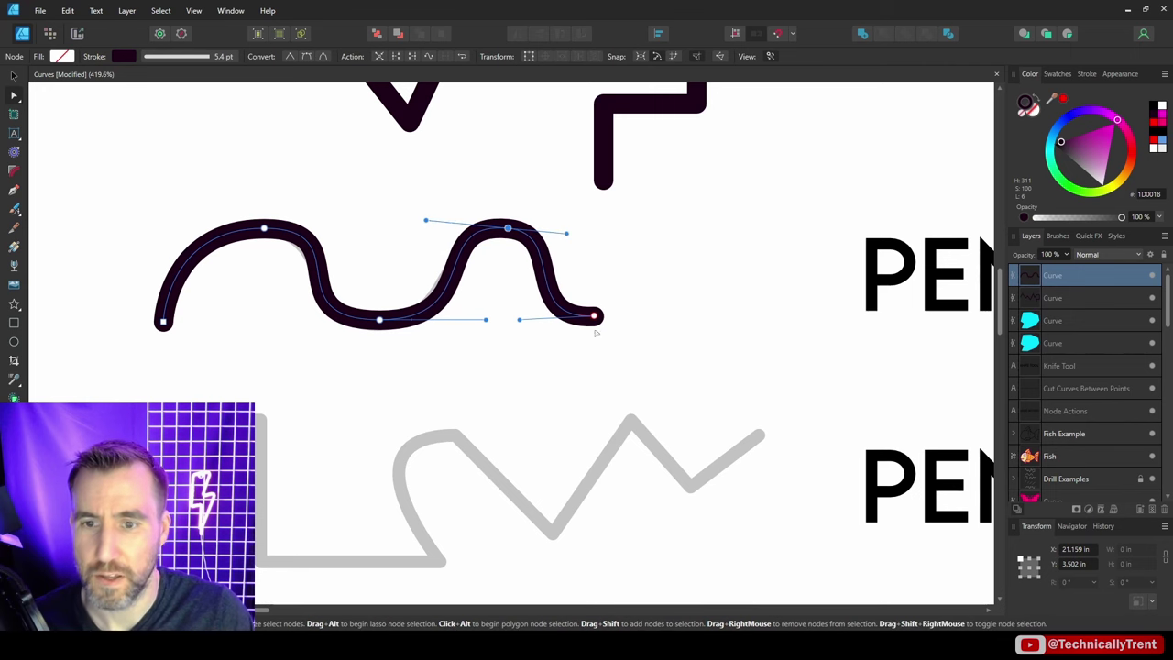
pyautogui.moveTo(425, 223); pyautogui.dragTo(397, 173)
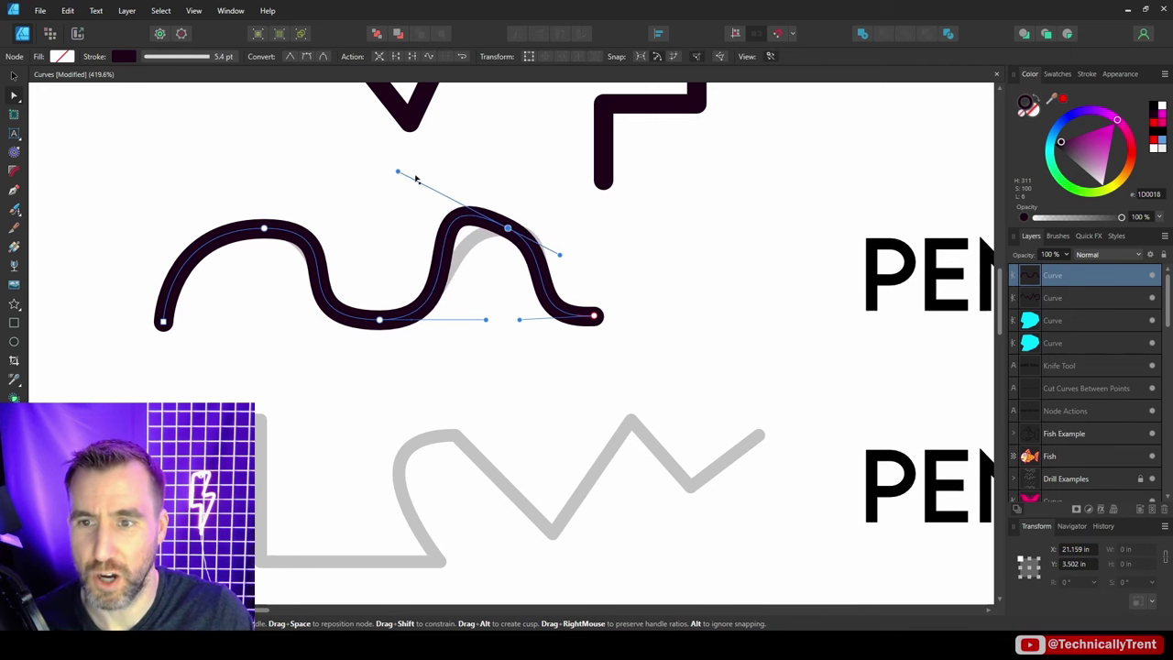
pyautogui.hotkey('ctrl', '0')
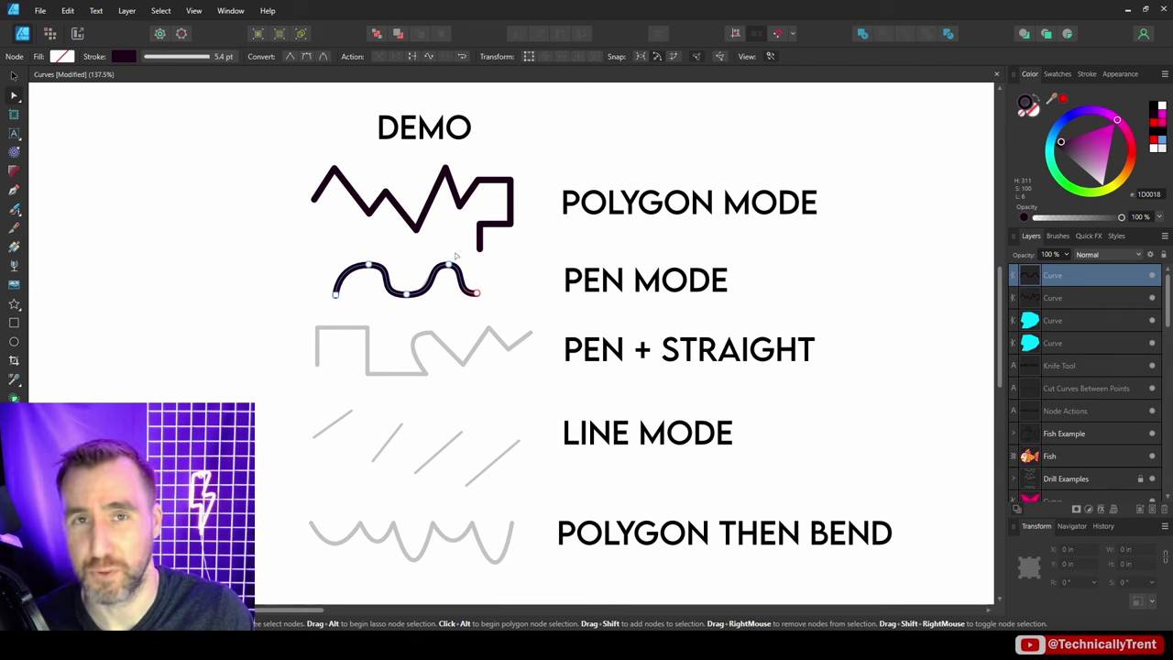
# Trace the first part of the PEN + STRAIGHT sample with four straight segments and a curve ending in a smooth node.
pyautogui.hotkey('ctrl', 'd')
pyautogui.press('p')
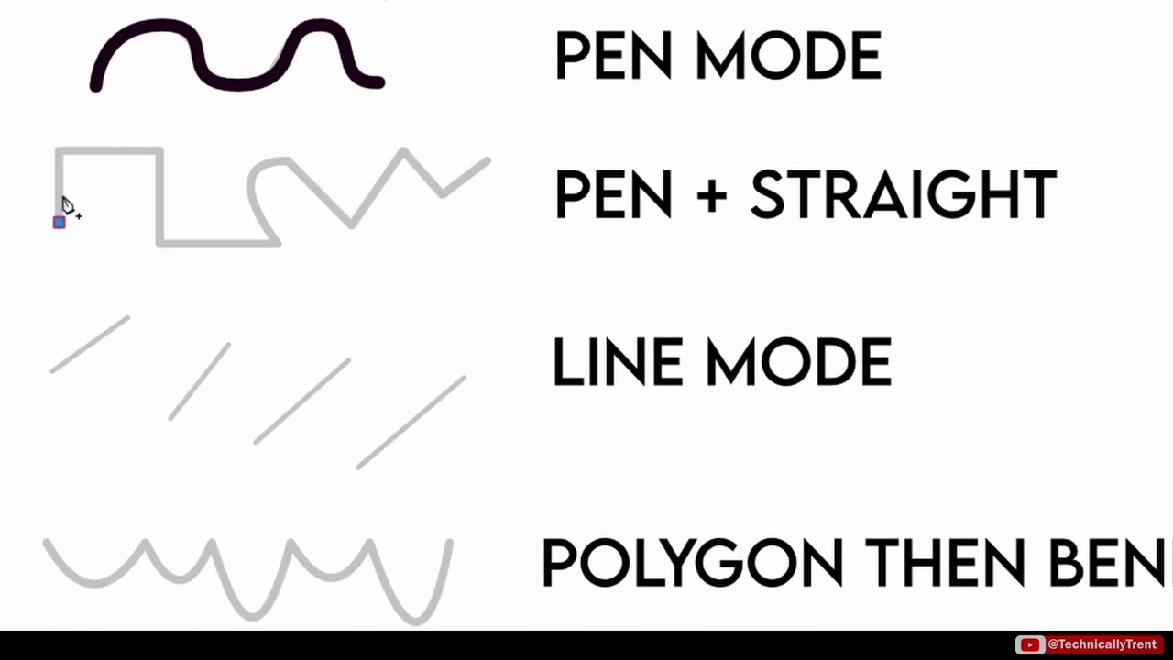
pyautogui.click(59, 149)
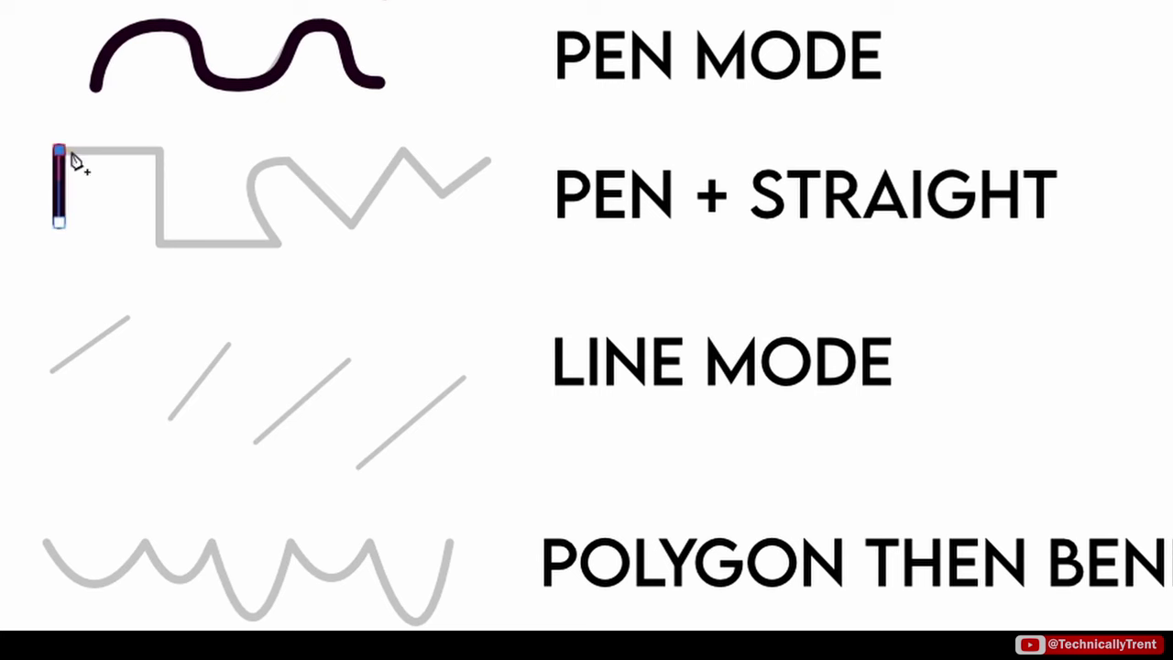
pyautogui.click(158, 150)
pyautogui.click(158, 242)
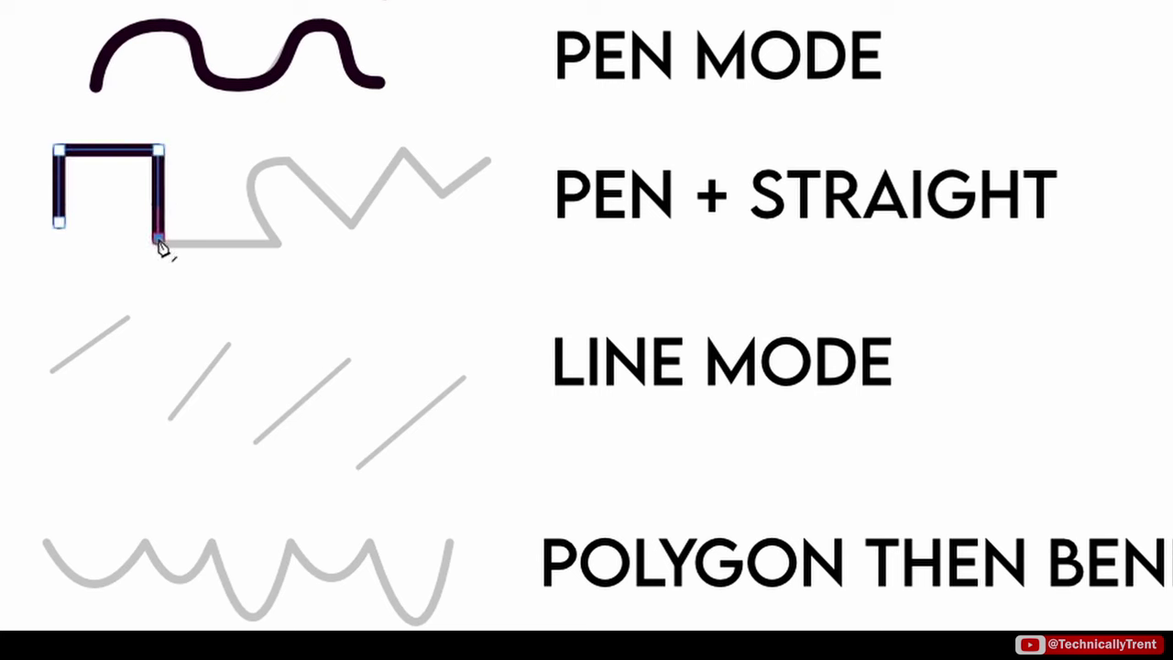
pyautogui.click(275, 242)
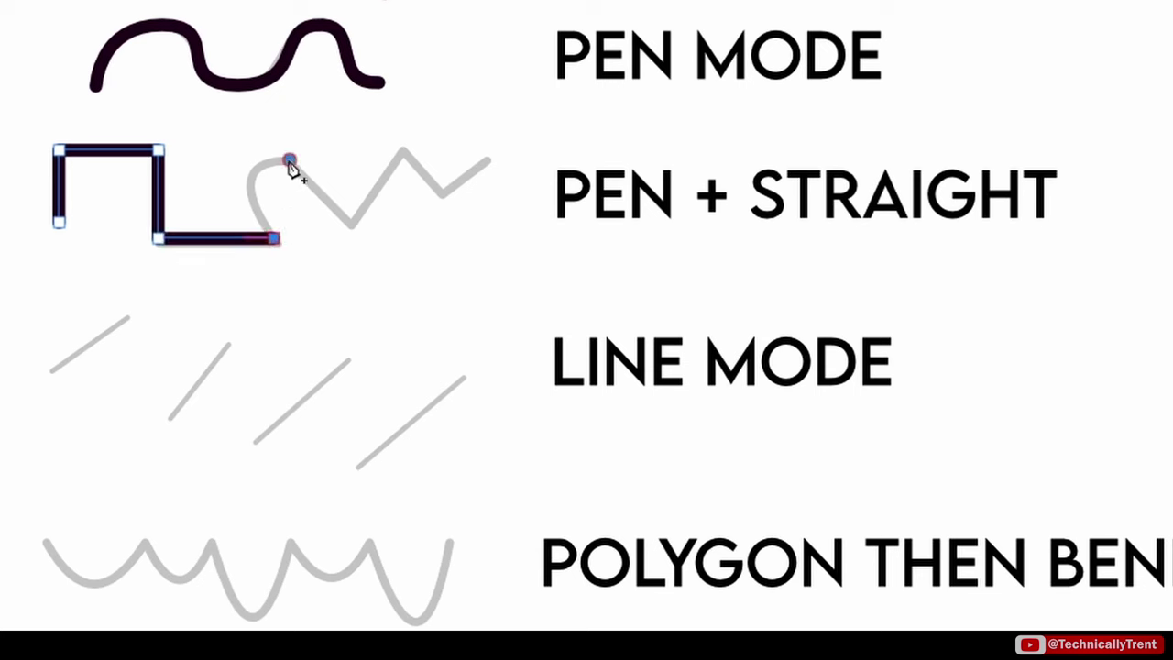
pyautogui.moveTo(289, 162); pyautogui.dragTo(361, 166)
# Try continuing from the smooth node with a curved segment to the next low corner, and undo it.
pyautogui.click(353, 218)
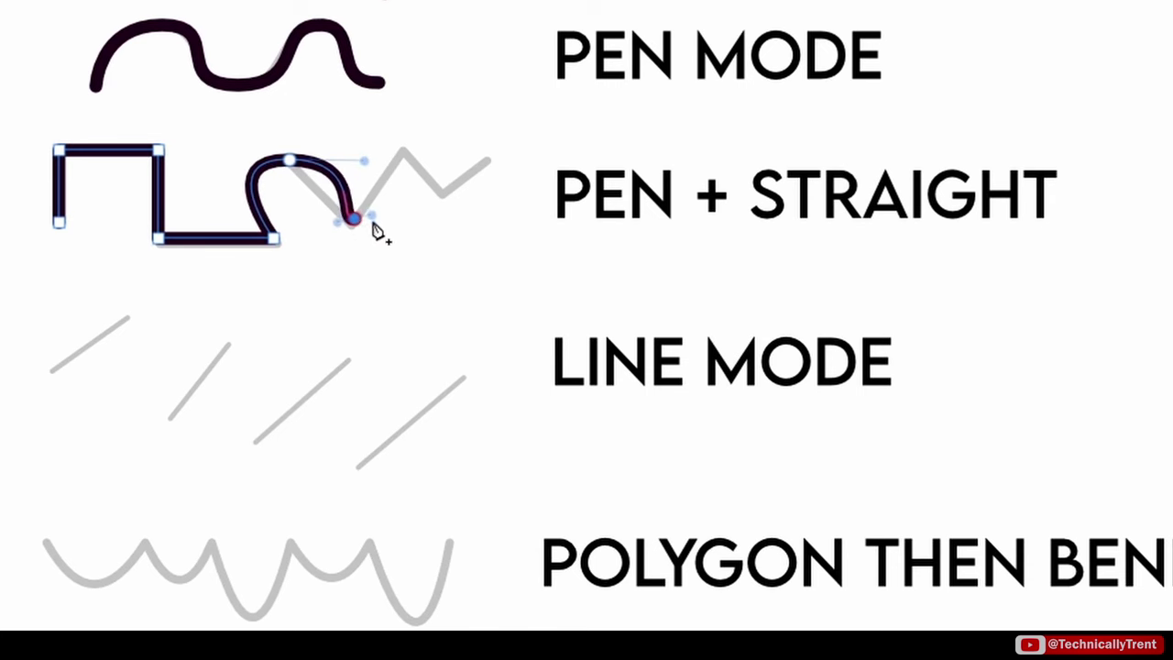
pyautogui.moveTo(374, 227); pyautogui.dragTo(410, 229)
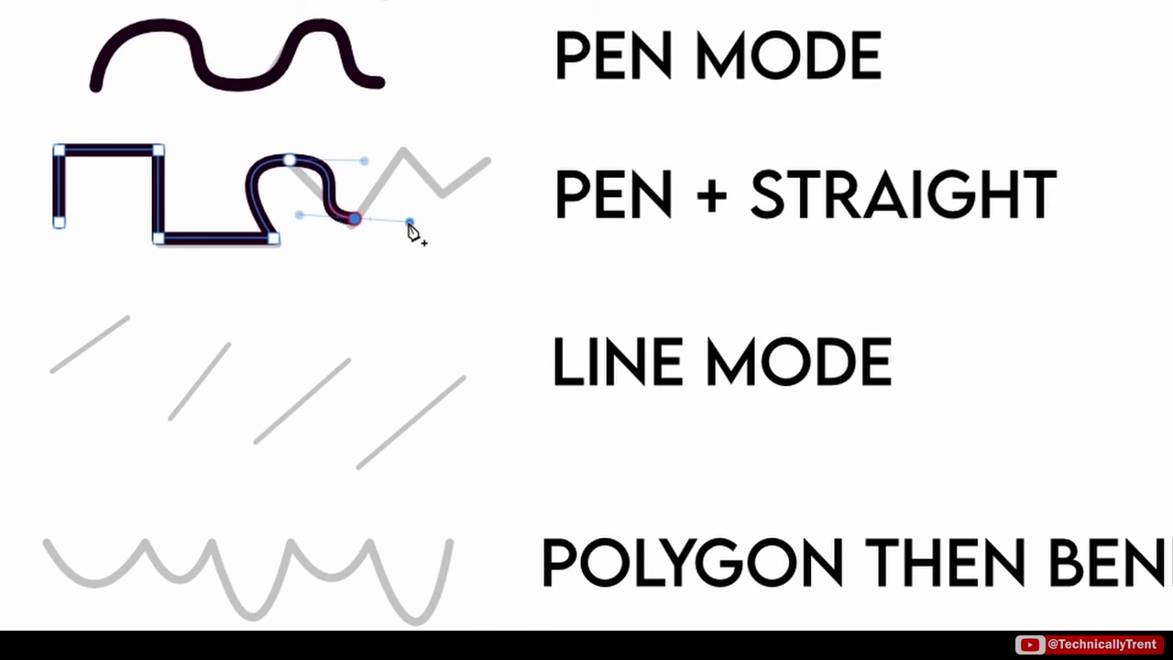
pyautogui.hotkey('ctrl', 'z')
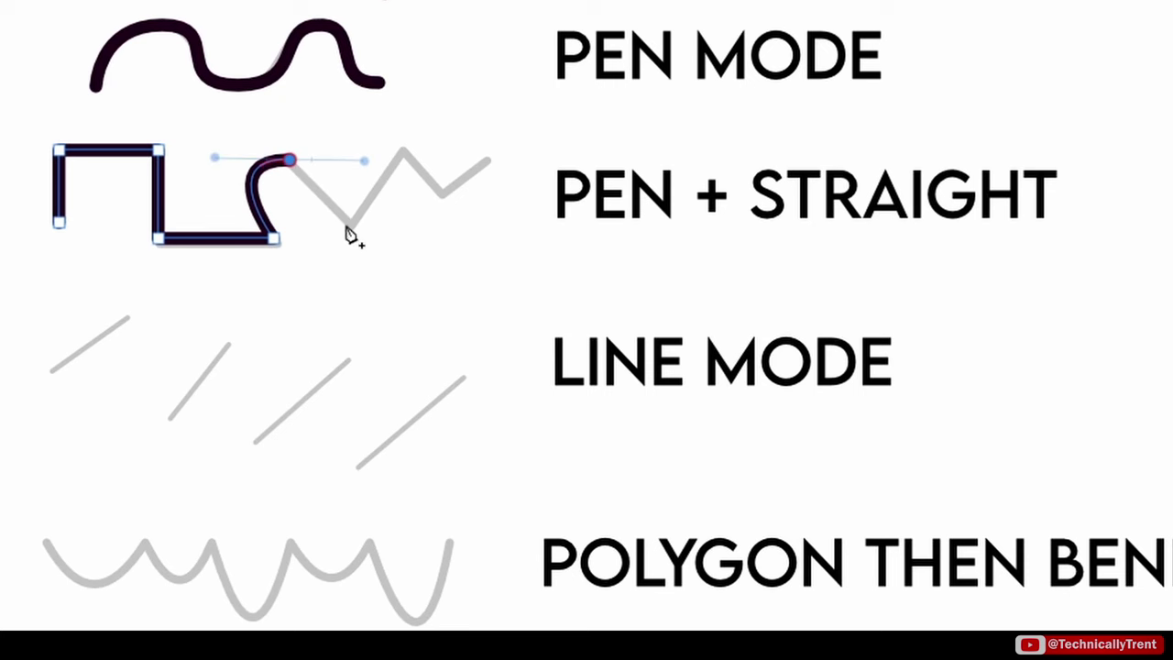
# Complete the PEN + STRAIGHT trace with straight zigzag segments from the smooth node to the sample's end.
pyautogui.rightClick(352, 236)
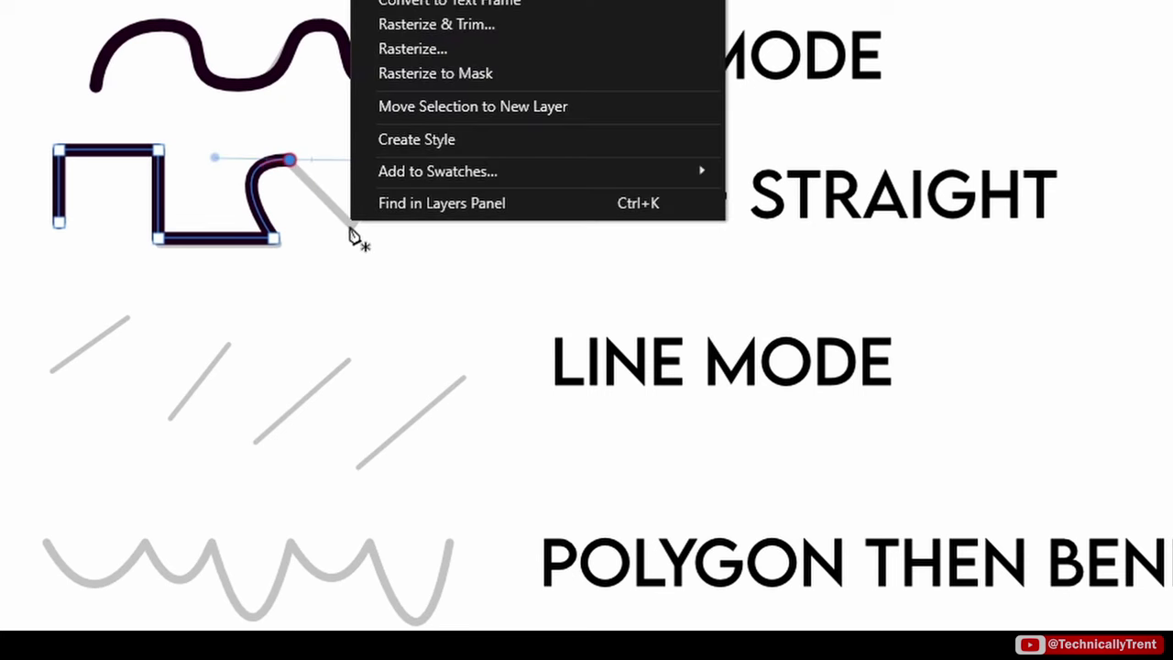
pyautogui.click(351, 226)
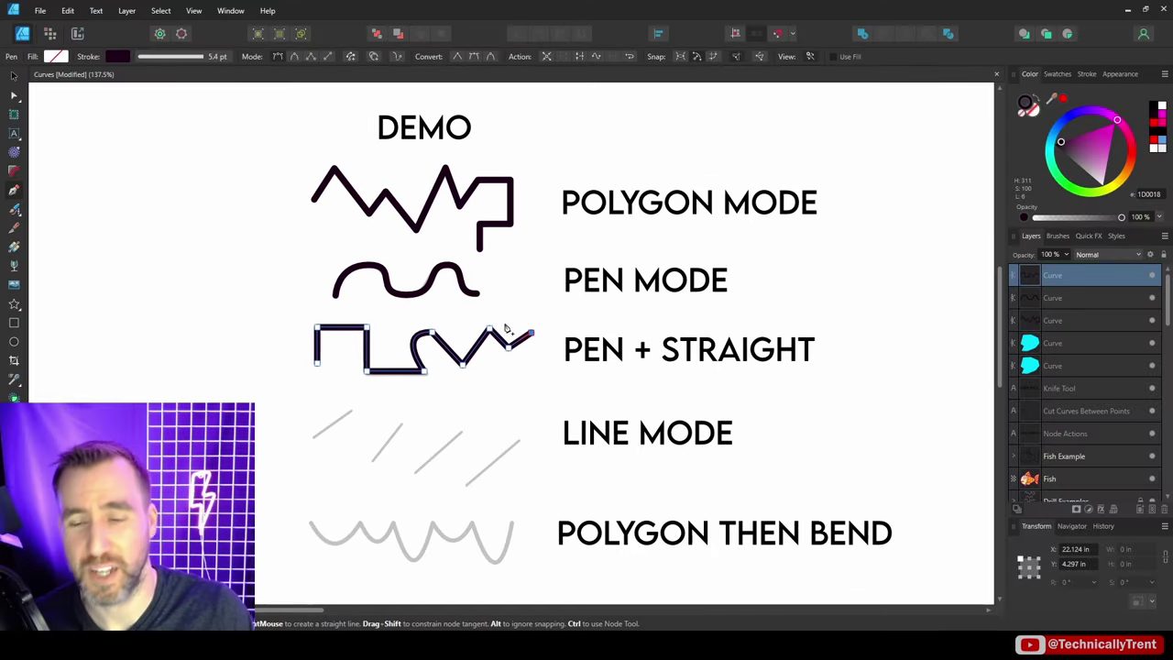
pyautogui.rightClick(417, 240)
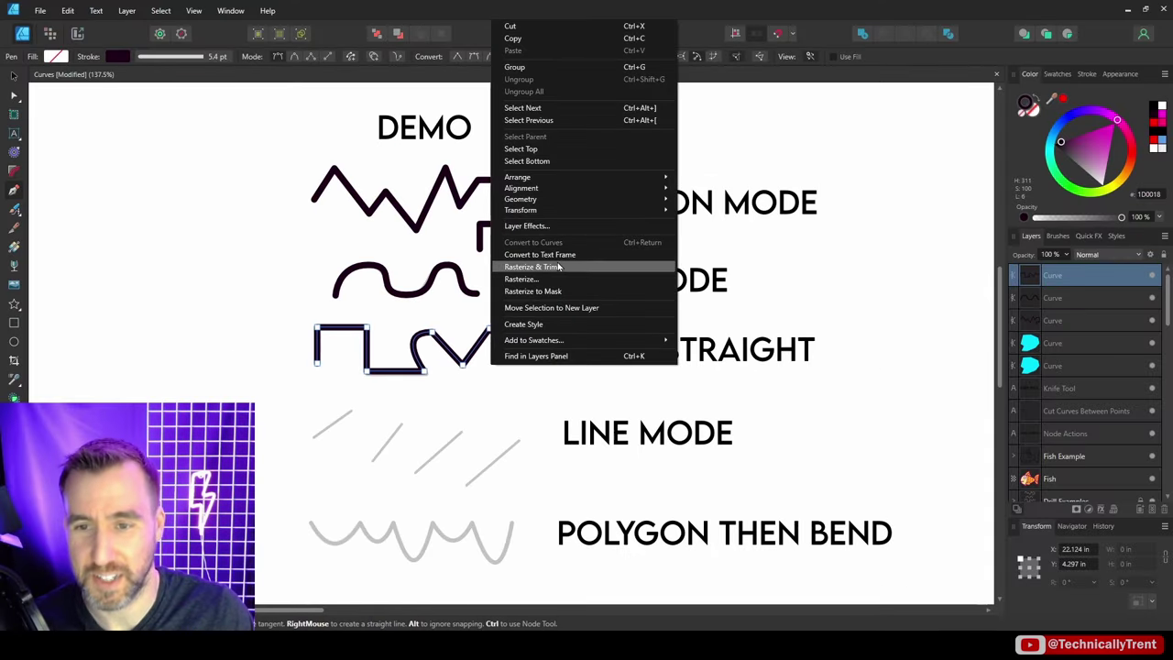
# Trace the diagonal LINE MODE samples as separate two-node straight lines with the Pen tool's line mode.
pyautogui.press('Escape')
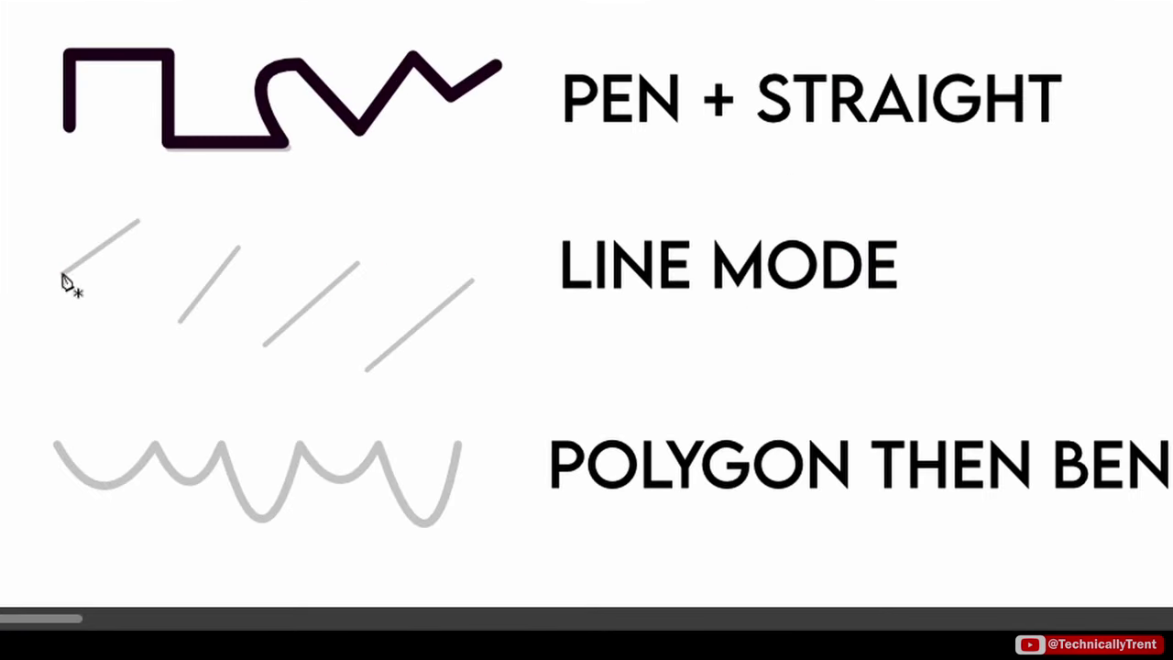
pyautogui.click(143, 220)
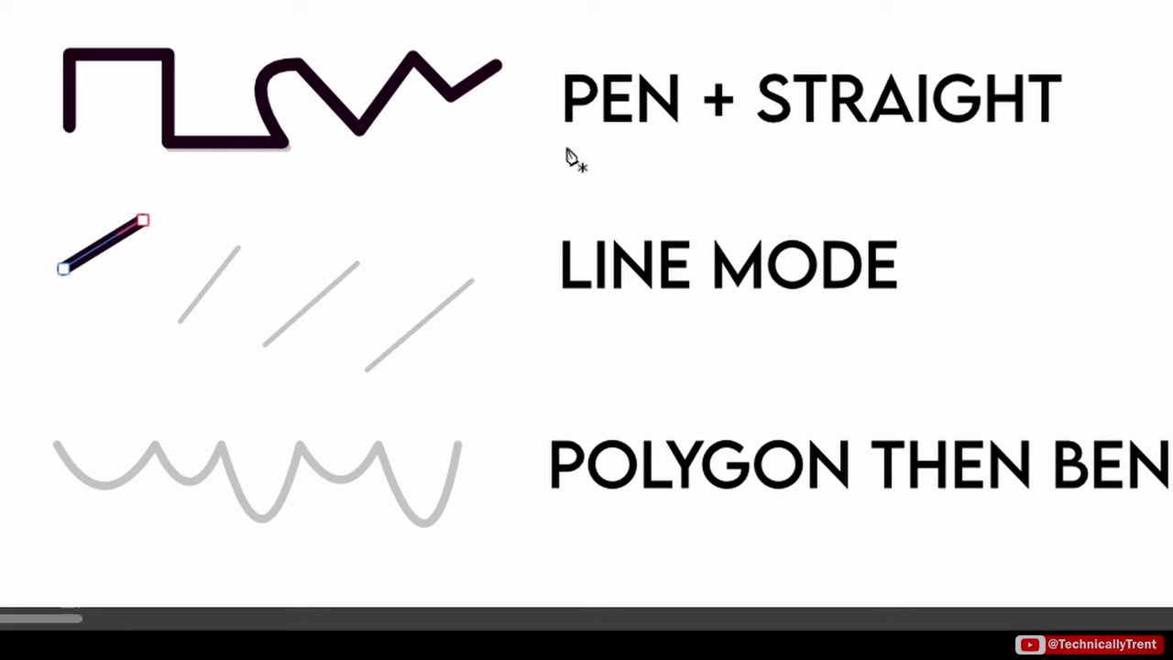
pyautogui.click(237, 249)
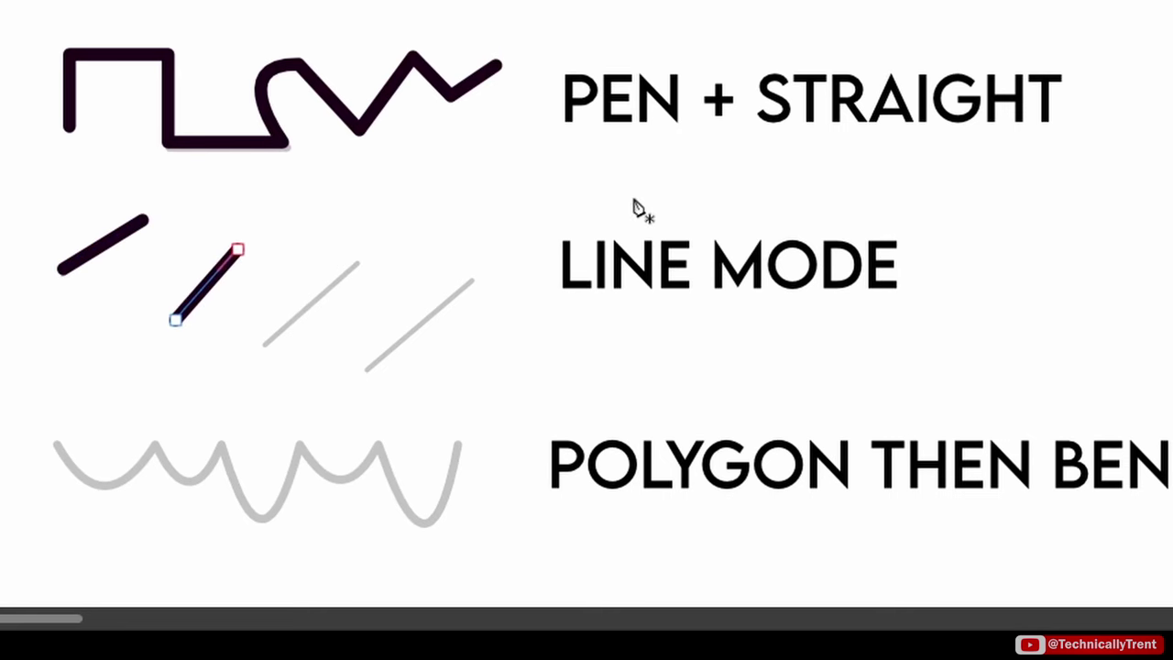
pyautogui.click(267, 342)
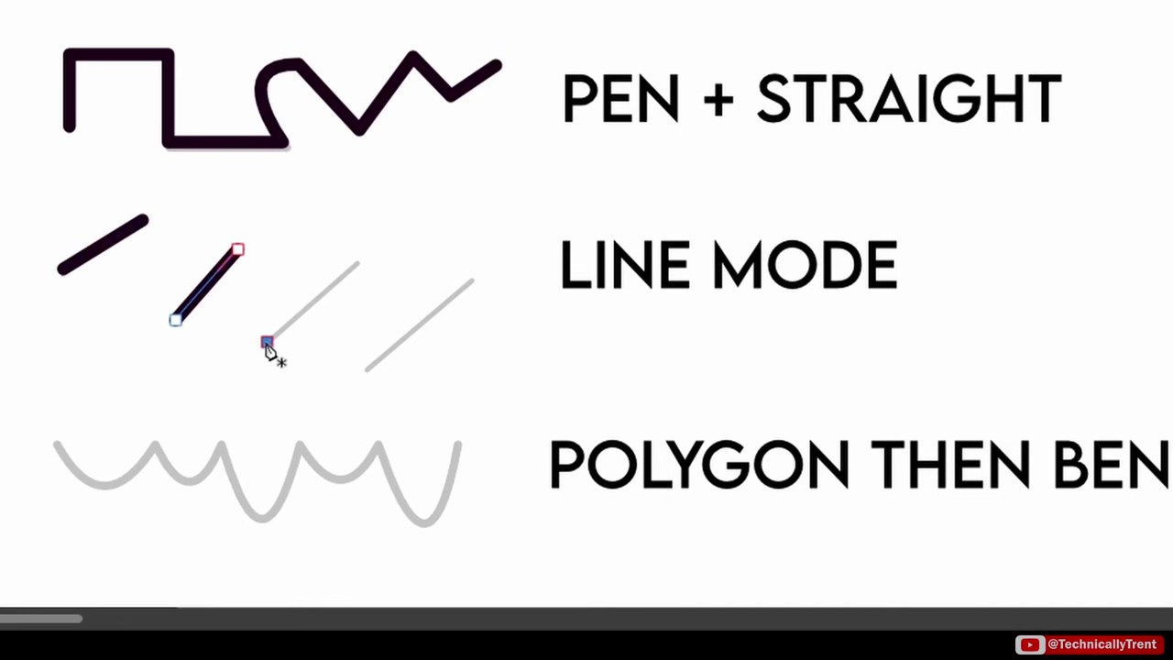
pyautogui.click(356, 259)
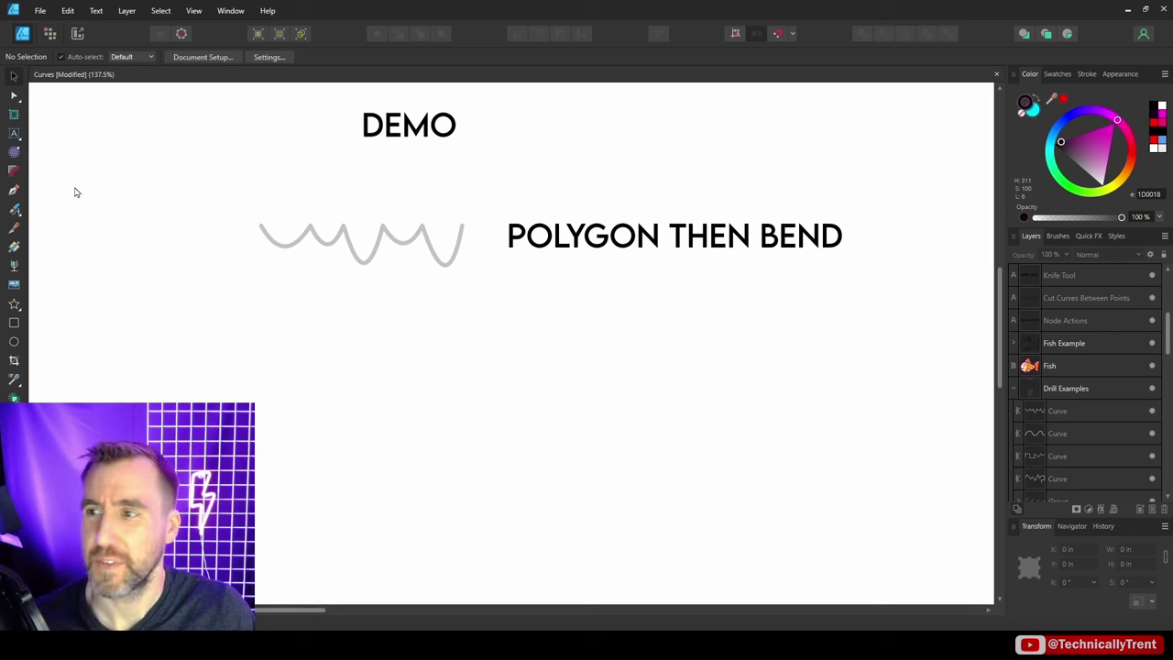
# Trace the POLYGON THEN BEND sample with five connected straight segments running from peak to peak in the Pen tool's polygon mode.
pyautogui.click(14, 189)
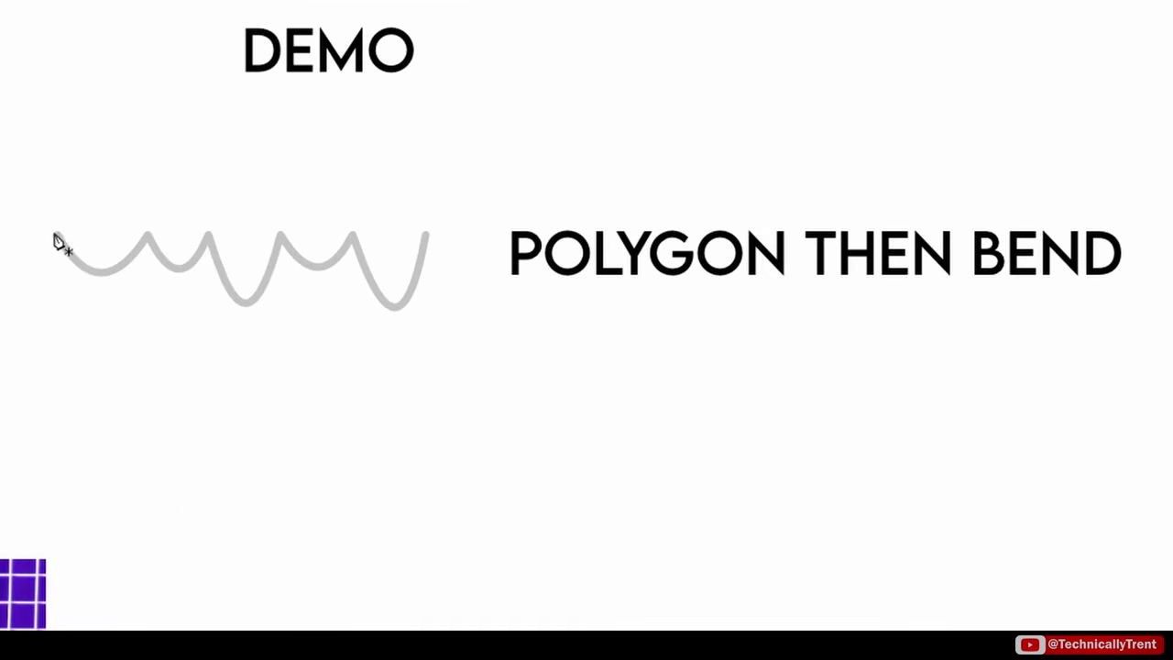
pyautogui.click(148, 237)
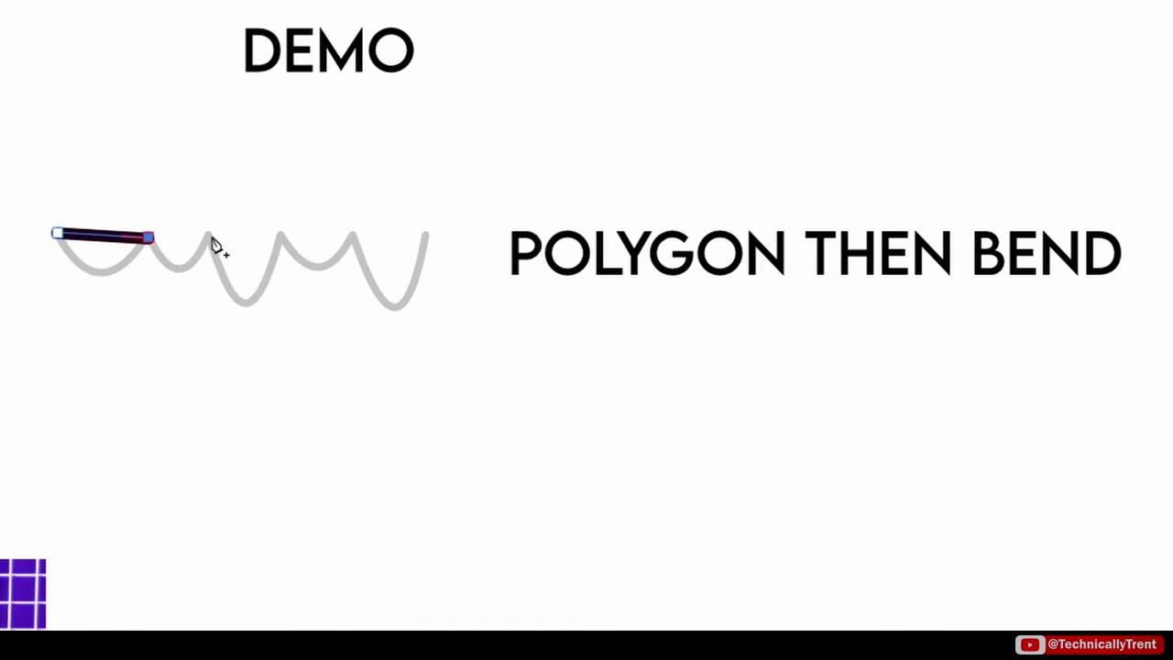
pyautogui.click(208, 236)
pyautogui.click(283, 235)
pyautogui.click(351, 236)
pyautogui.click(425, 238)
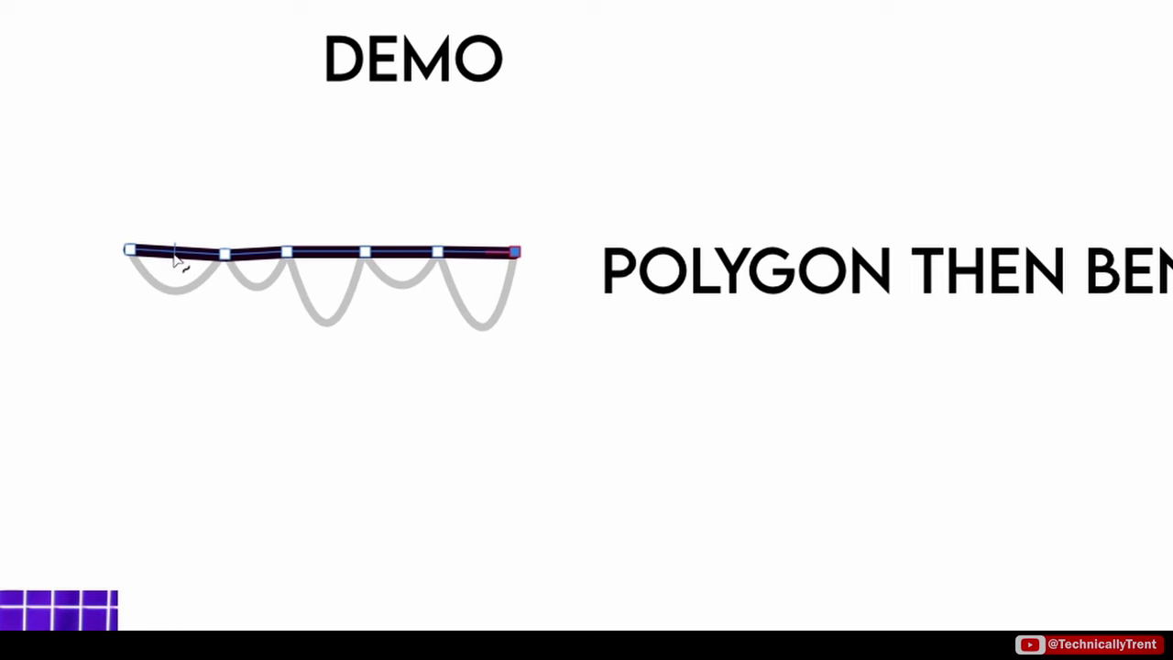
# Bend each of the five straight segments downward to match the sample's scallops.
pyautogui.moveTo(174, 256); pyautogui.dragTo(177, 292)
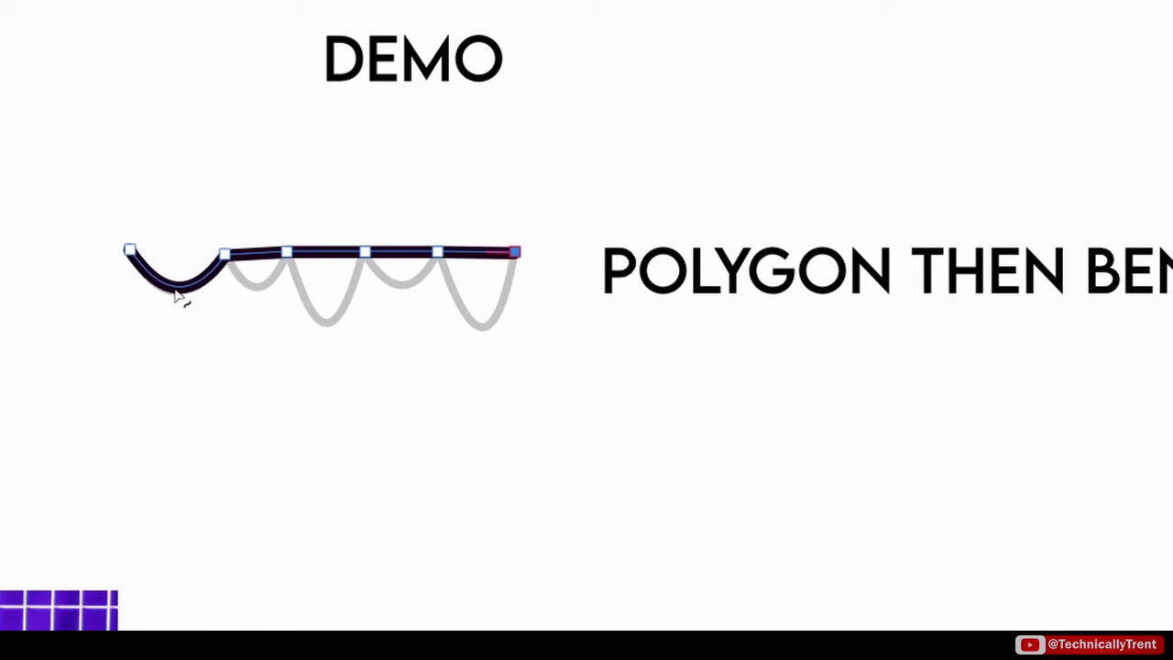
pyautogui.moveTo(260, 260); pyautogui.dragTo(257, 289)
pyautogui.moveTo(327, 263); pyautogui.dragTo(331, 323)
pyautogui.moveTo(409, 261); pyautogui.dragTo(406, 284)
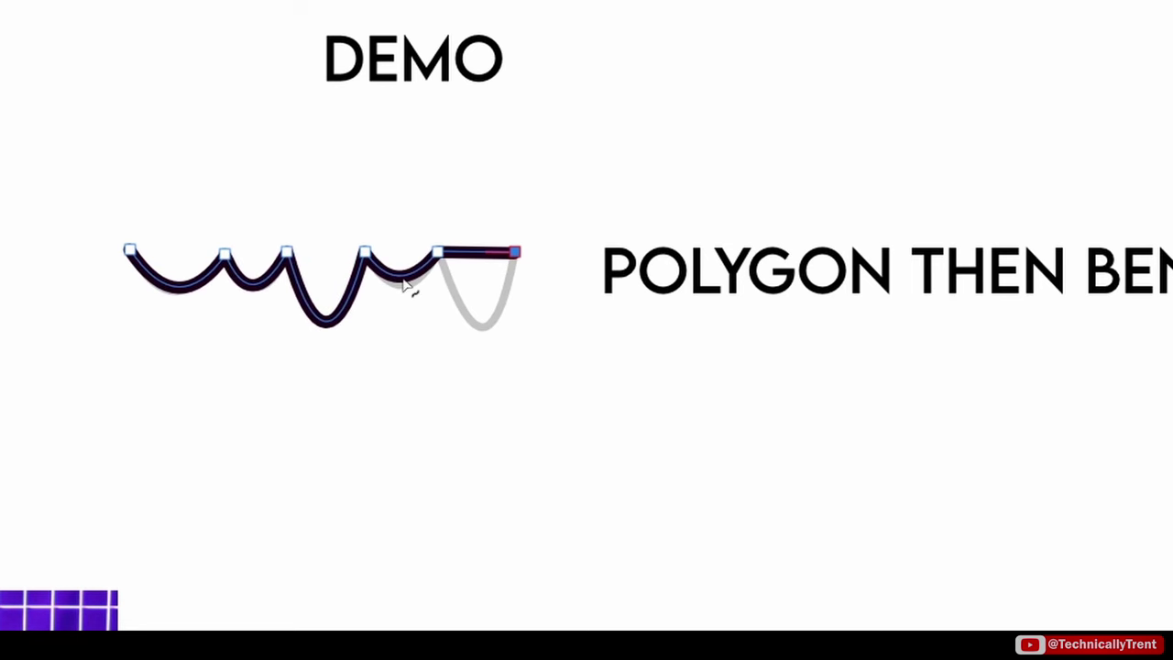
pyautogui.moveTo(486, 261); pyautogui.dragTo(485, 346)
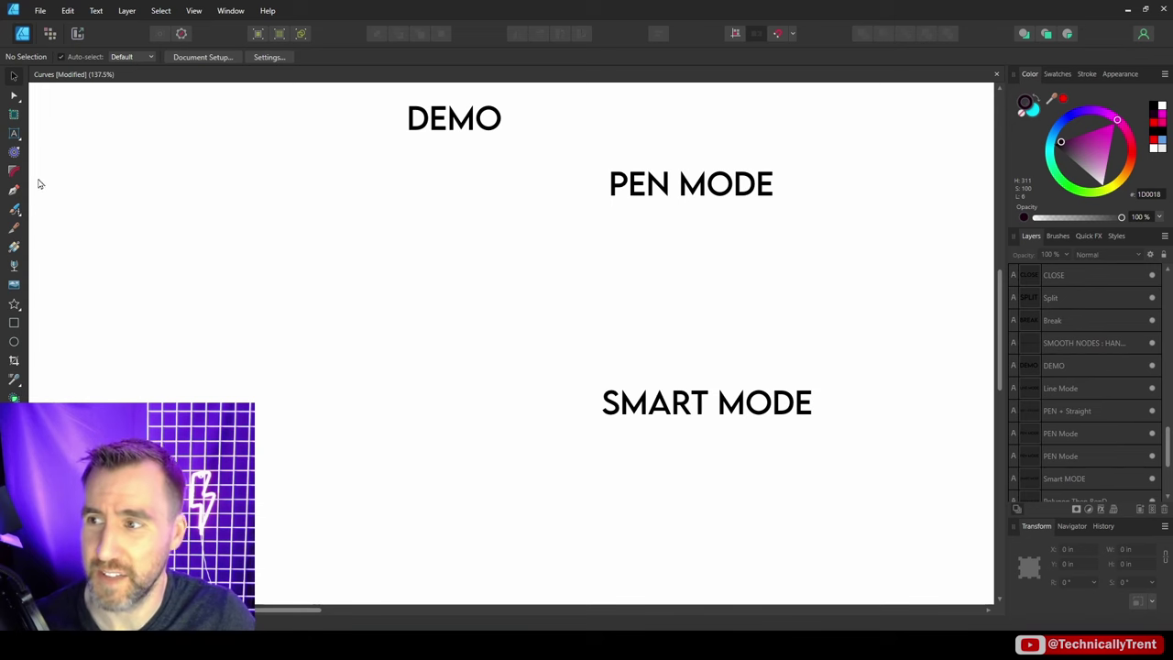
# Draw an open curve beside PEN MODE with two straight segments forming a peak, followed by smooth wave segments.
pyautogui.press('p')
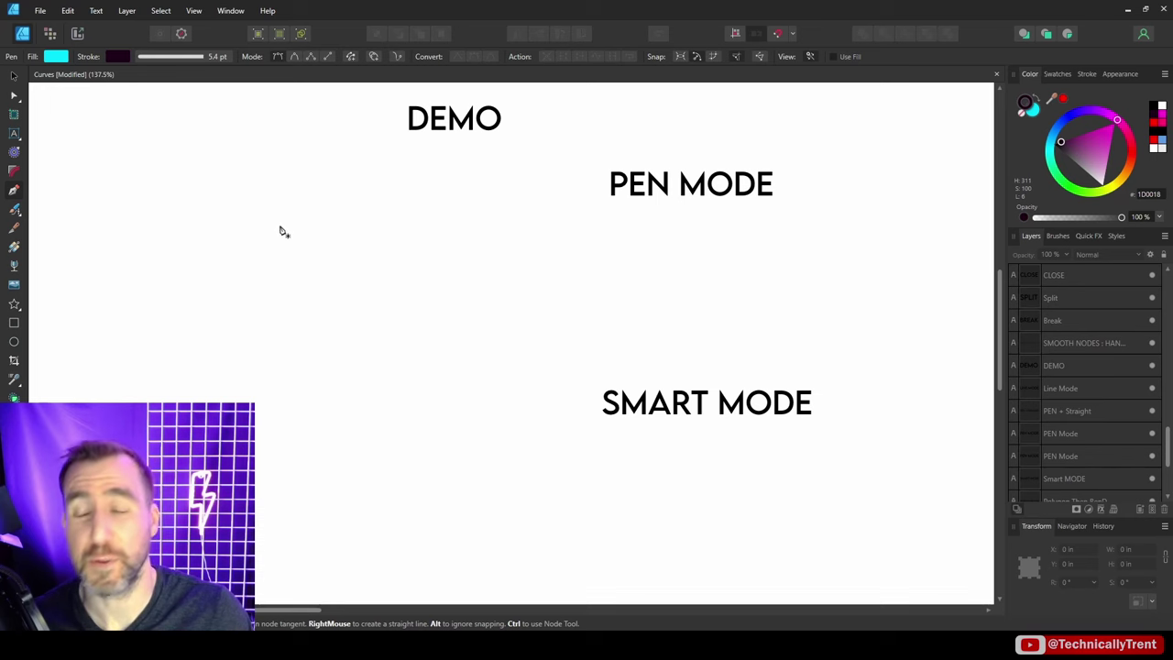
pyautogui.click(261, 257)
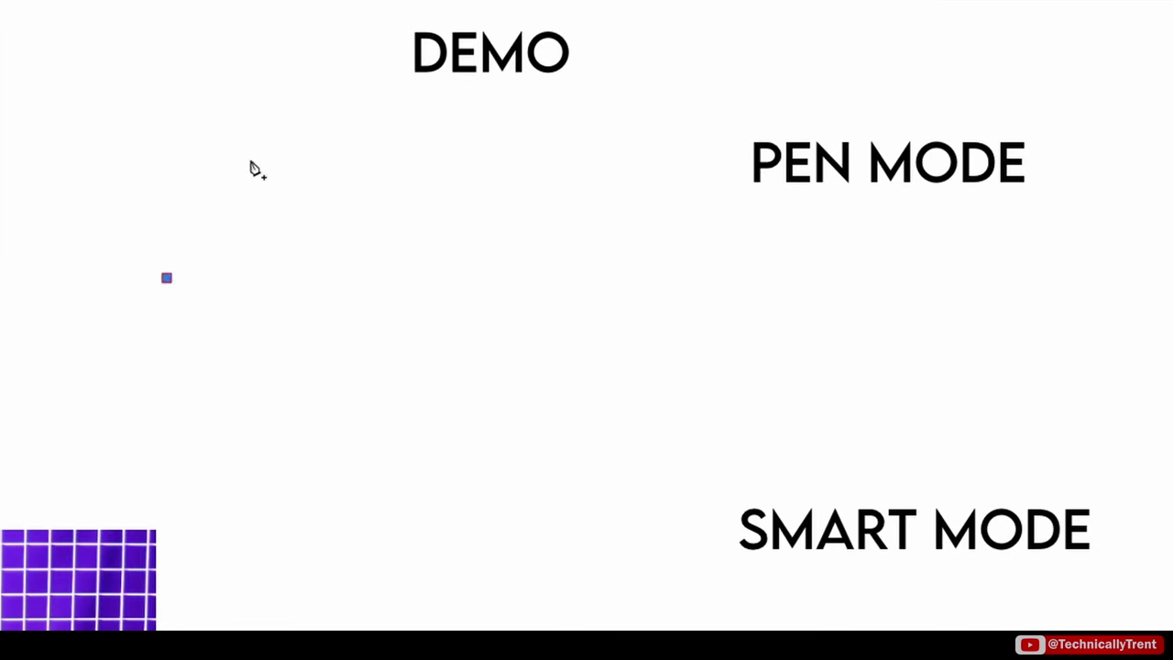
pyautogui.click(311, 178)
pyautogui.click(325, 256)
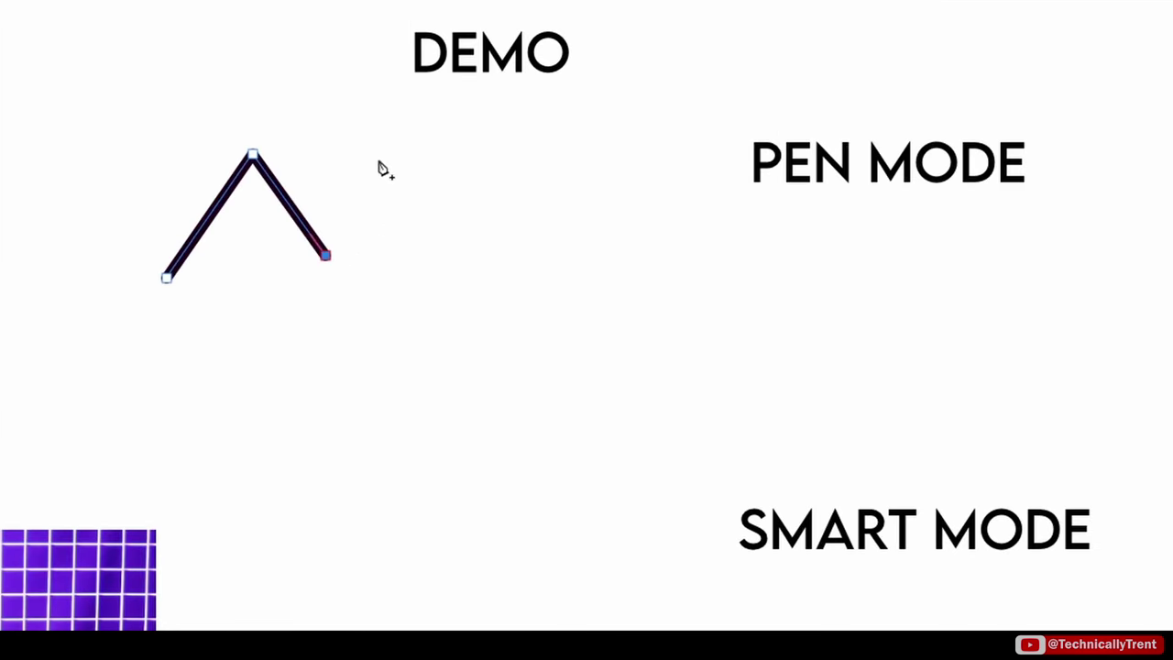
pyautogui.moveTo(378, 148); pyautogui.dragTo(435, 151)
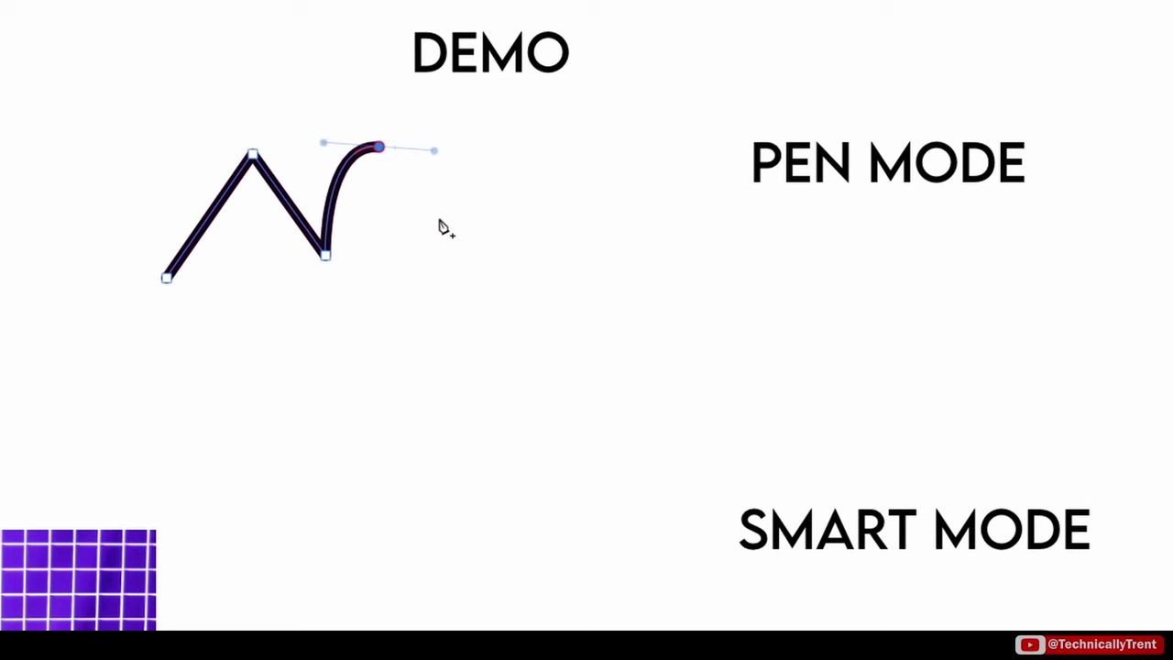
pyautogui.moveTo(437, 264); pyautogui.dragTo(488, 266)
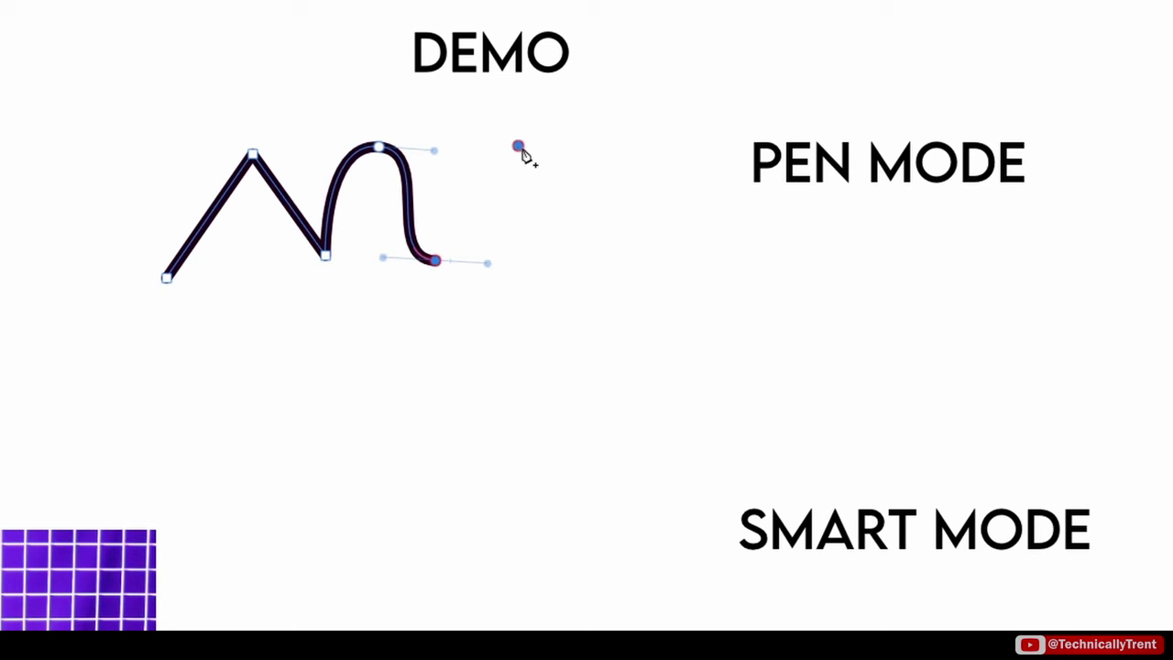
pyautogui.moveTo(519, 147); pyautogui.dragTo(571, 157)
pyautogui.click(562, 264)
pyautogui.press('Escape')
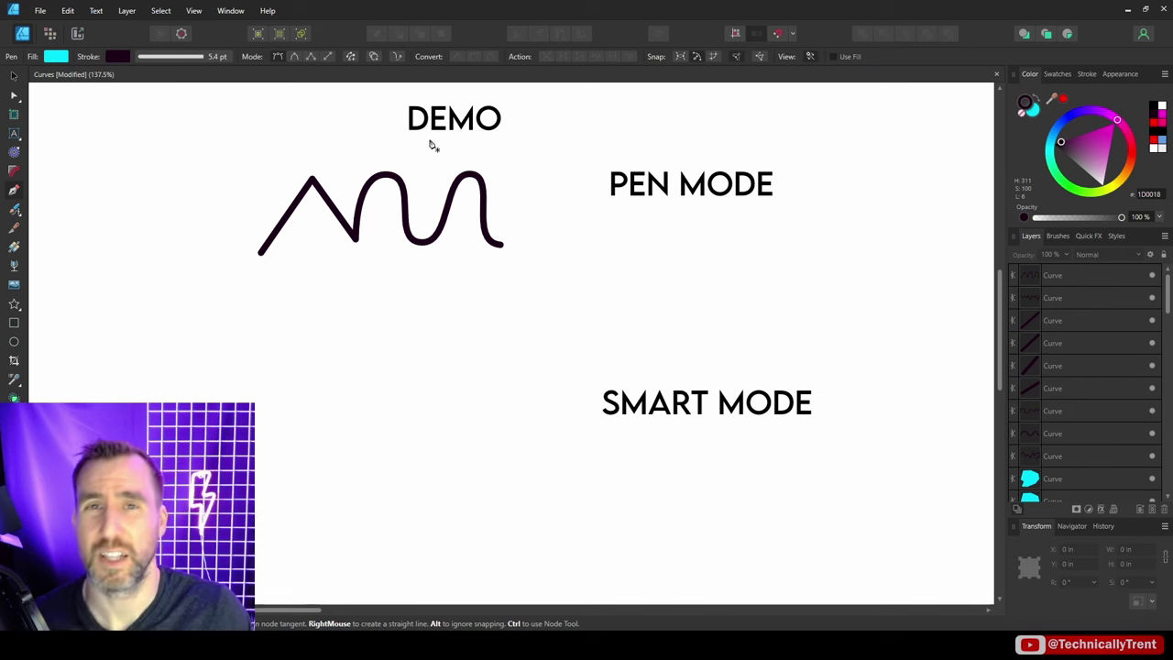
# Draw a nine-node wave with four crests beside SMART MODE using the Pen tool's smart mode, and slightly adjust the last crest's handle.
pyautogui.click(294, 57)
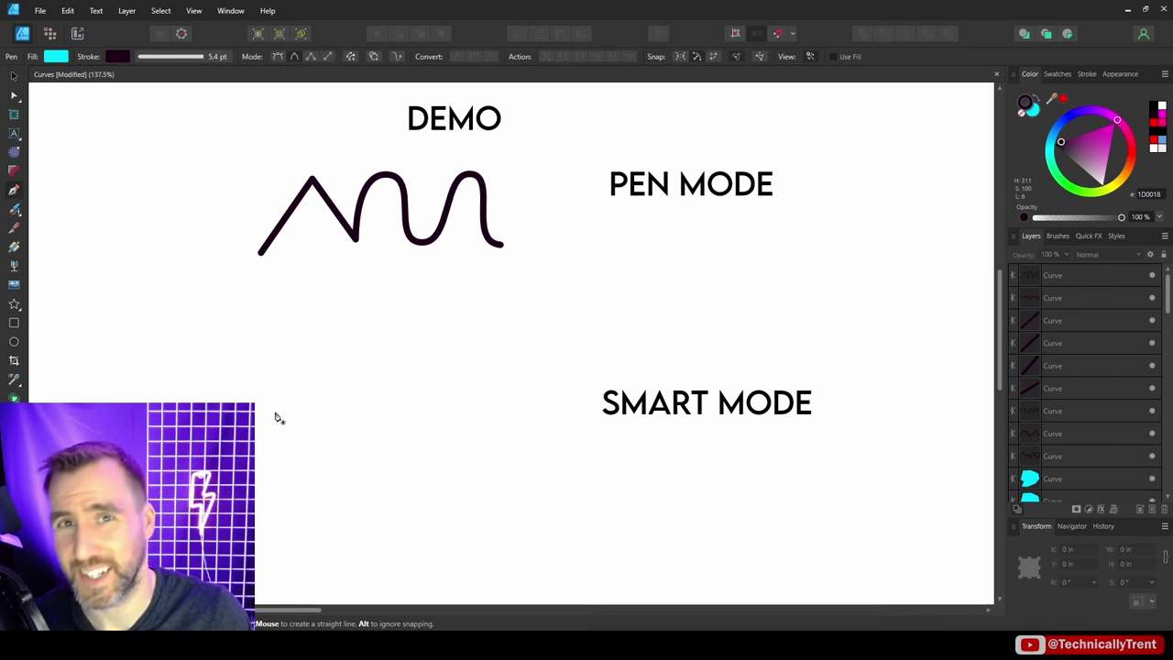
pyautogui.click(275, 413)
pyautogui.click(321, 353)
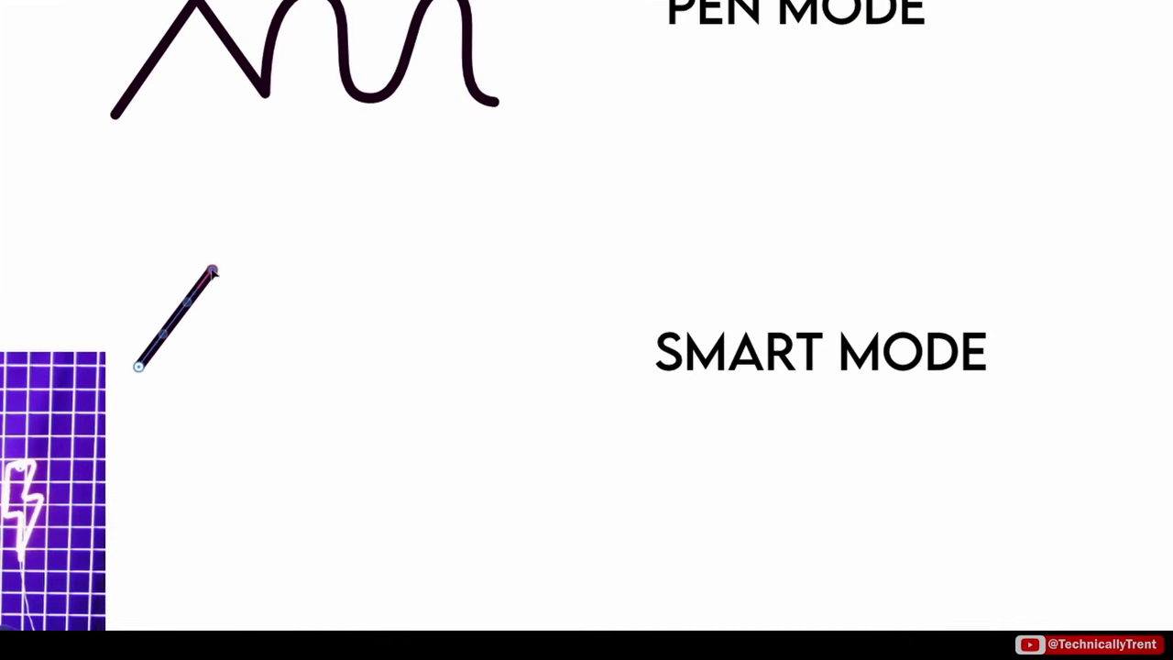
pyautogui.click(267, 371)
pyautogui.click(330, 271)
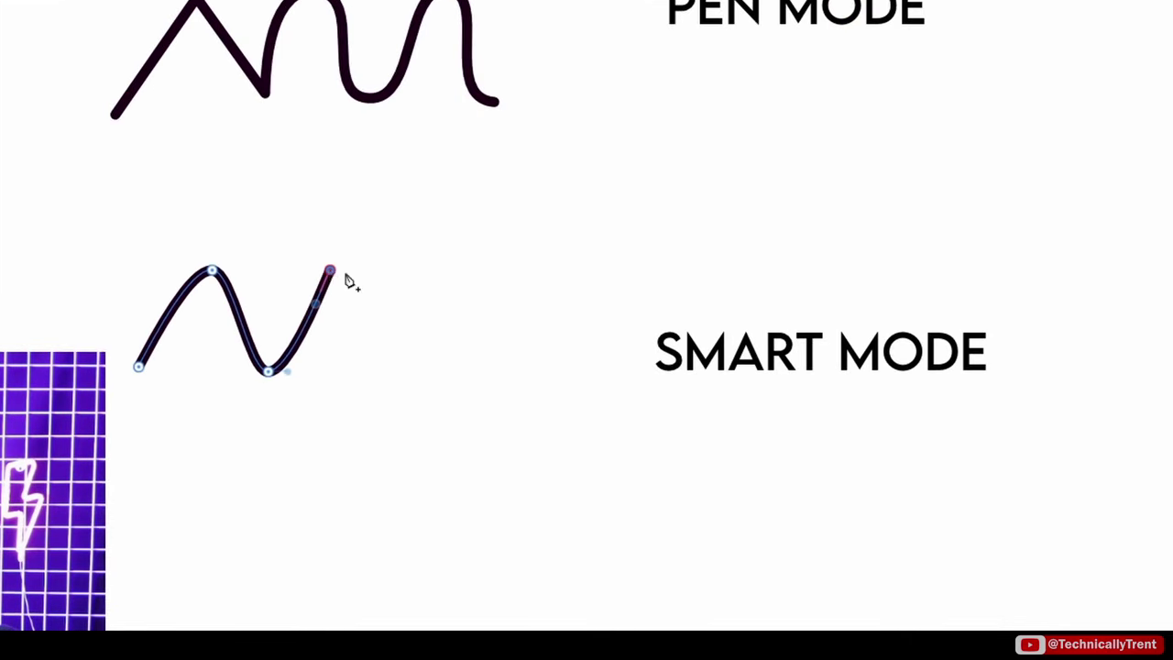
pyautogui.click(383, 373)
pyautogui.click(439, 270)
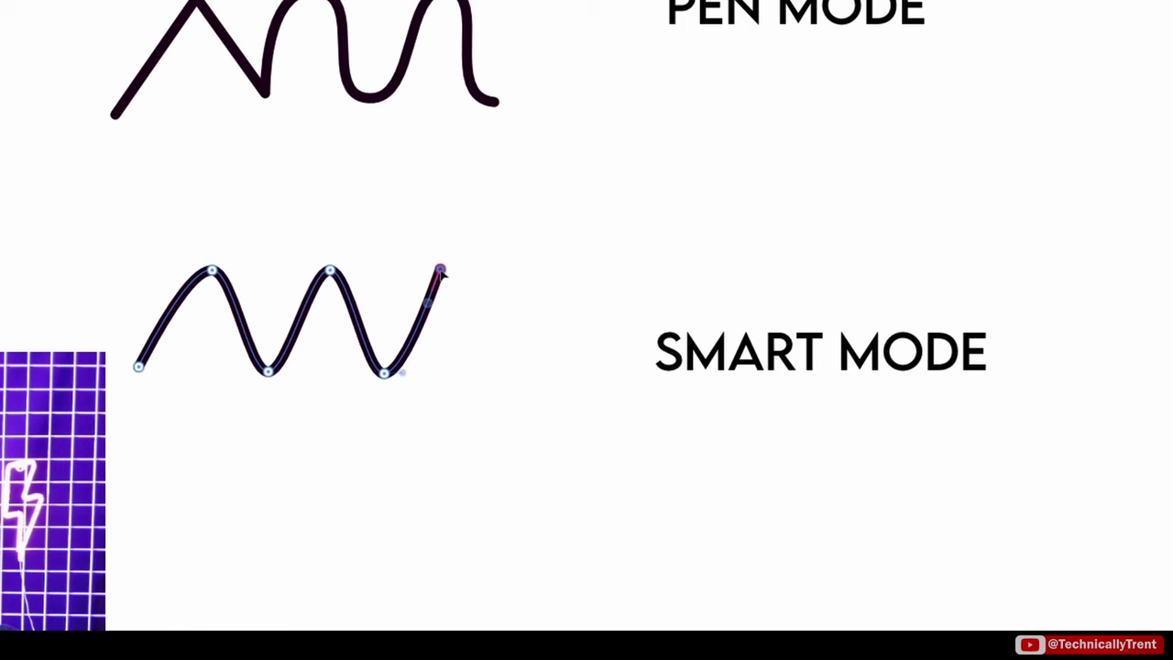
pyautogui.click(491, 386)
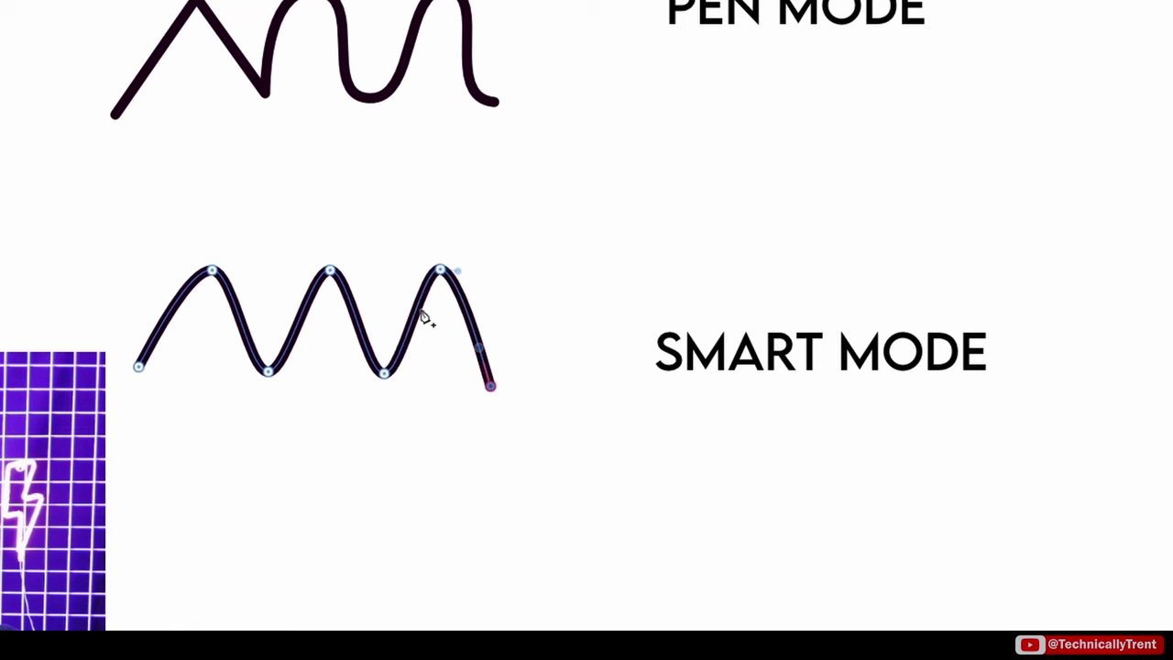
pyautogui.click(554, 265)
pyautogui.click(611, 383)
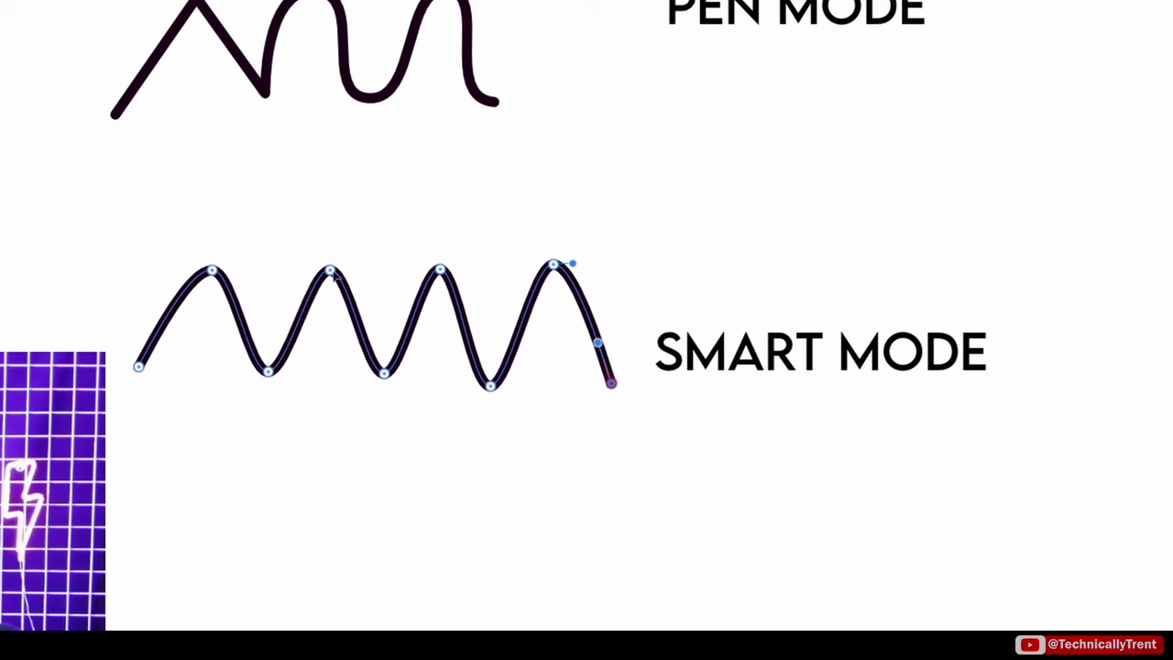
pyautogui.moveTo(585, 271)
pyautogui.mouseDown()
pyautogui.moveTo(631, 266)
pyautogui.moveTo(581, 267)
pyautogui.mouseUp()
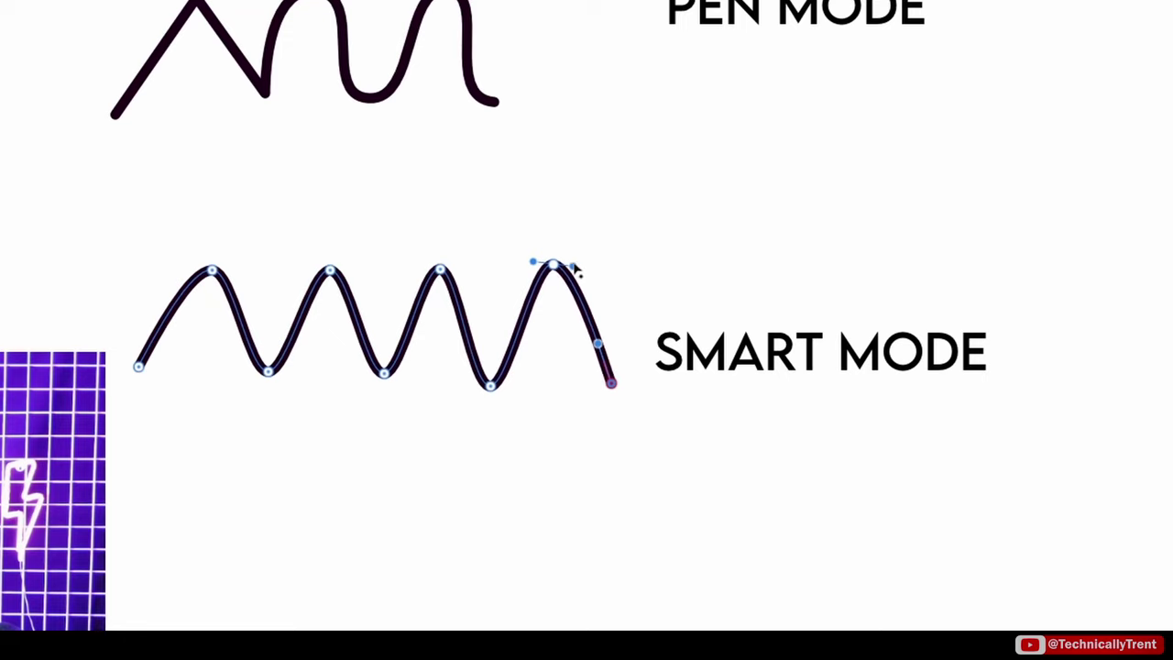
pyautogui.press('Escape')
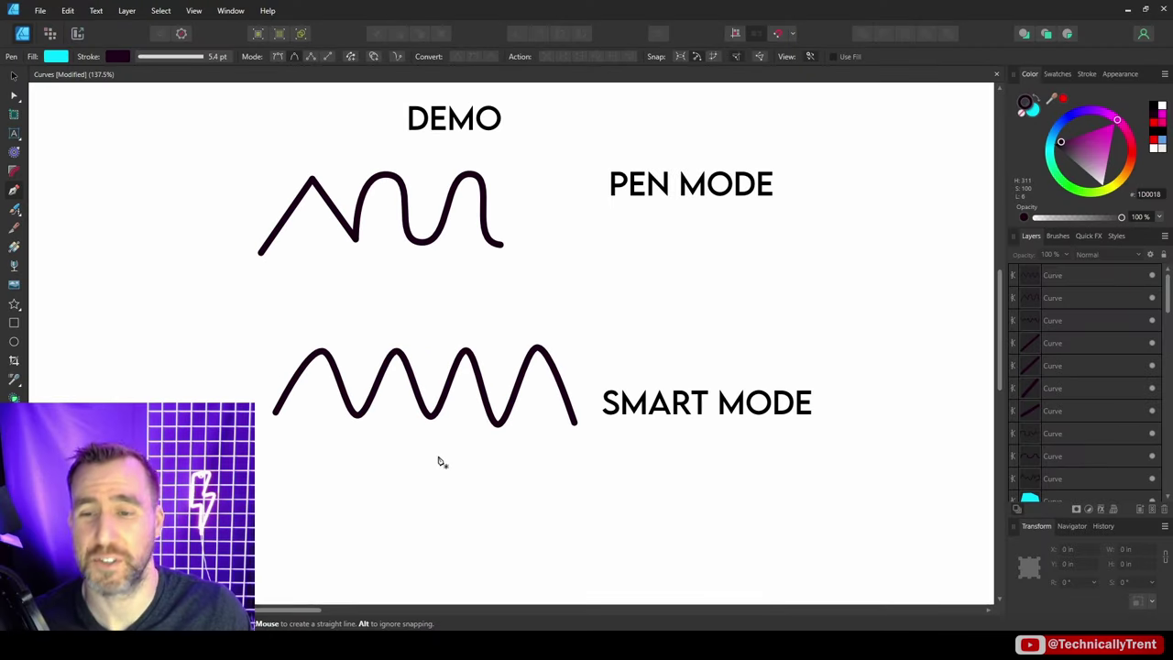
# Draw another smart-mode curve through four nodes below the wave.
pyautogui.click(403, 523)
pyautogui.click(445, 473)
pyautogui.click(535, 502)
pyautogui.click(550, 557)
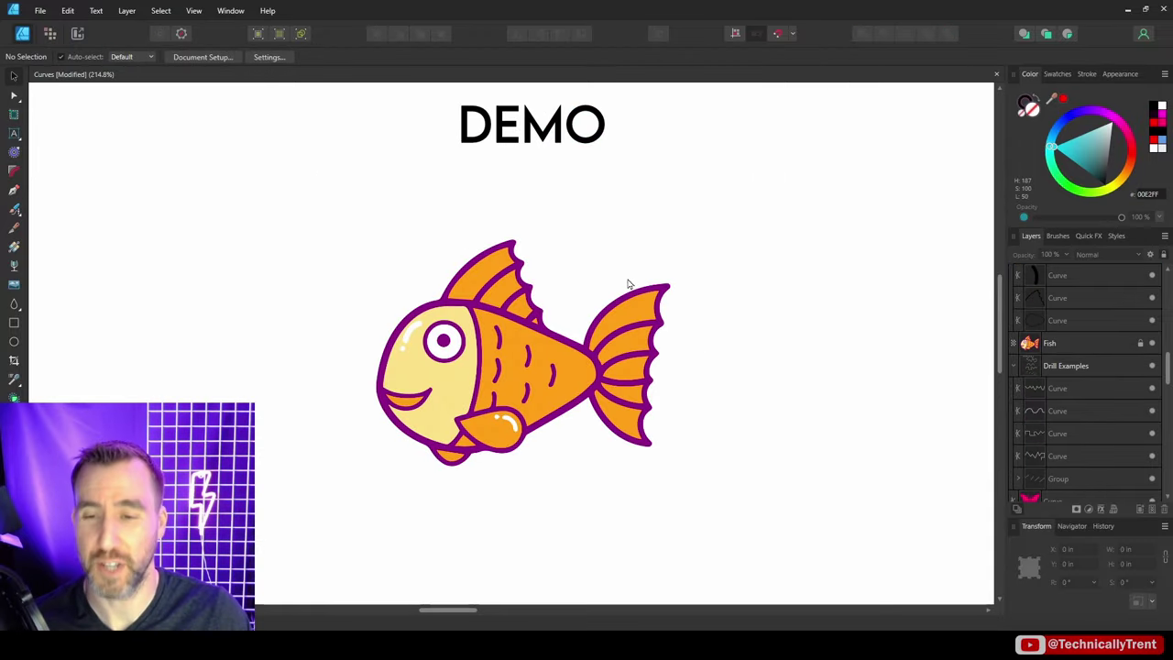
# Lower the Fish reference layer's opacity to 40%.
pyautogui.click(1031, 348)
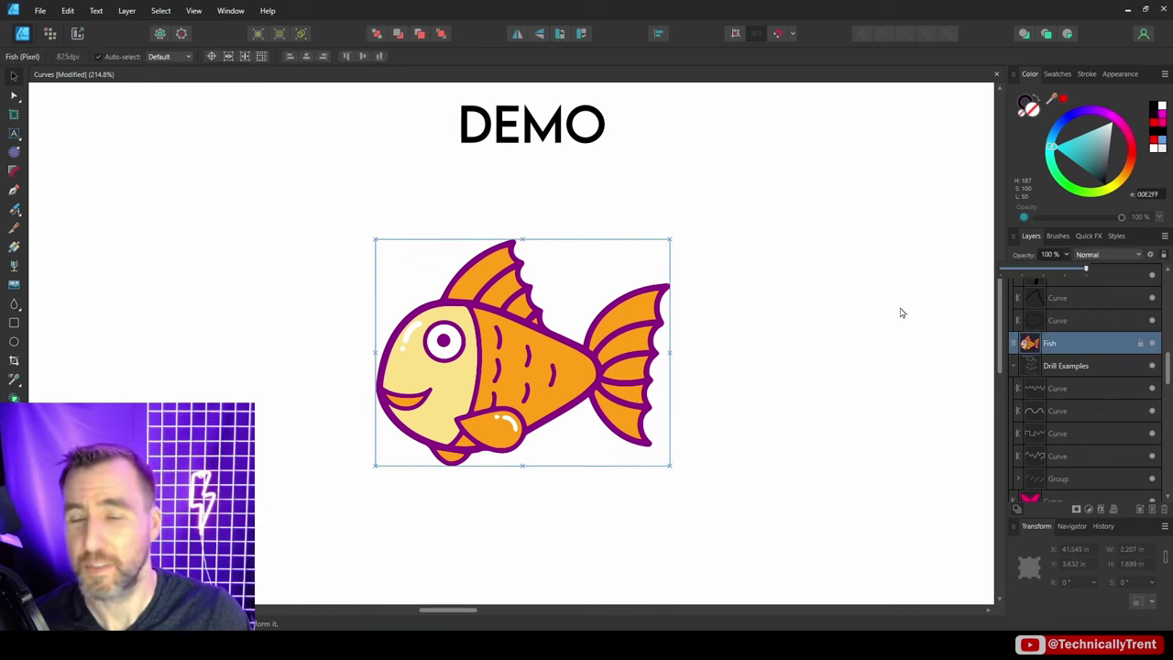
pyautogui.click(1065, 257)
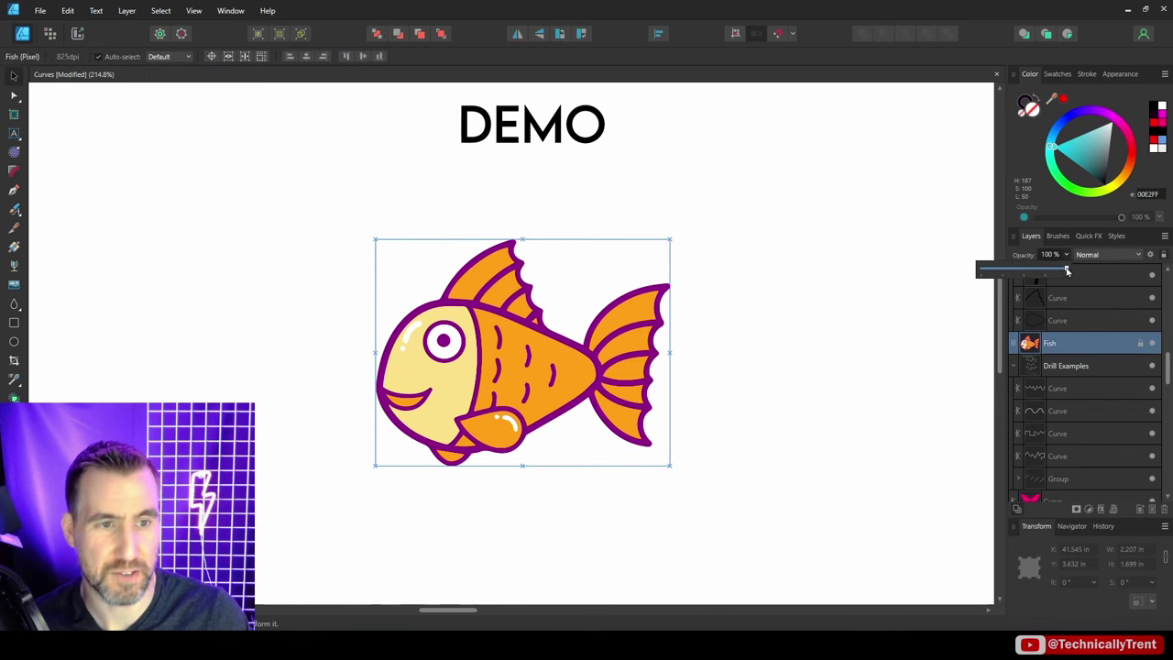
pyautogui.moveTo(1066, 268); pyautogui.dragTo(1039, 267)
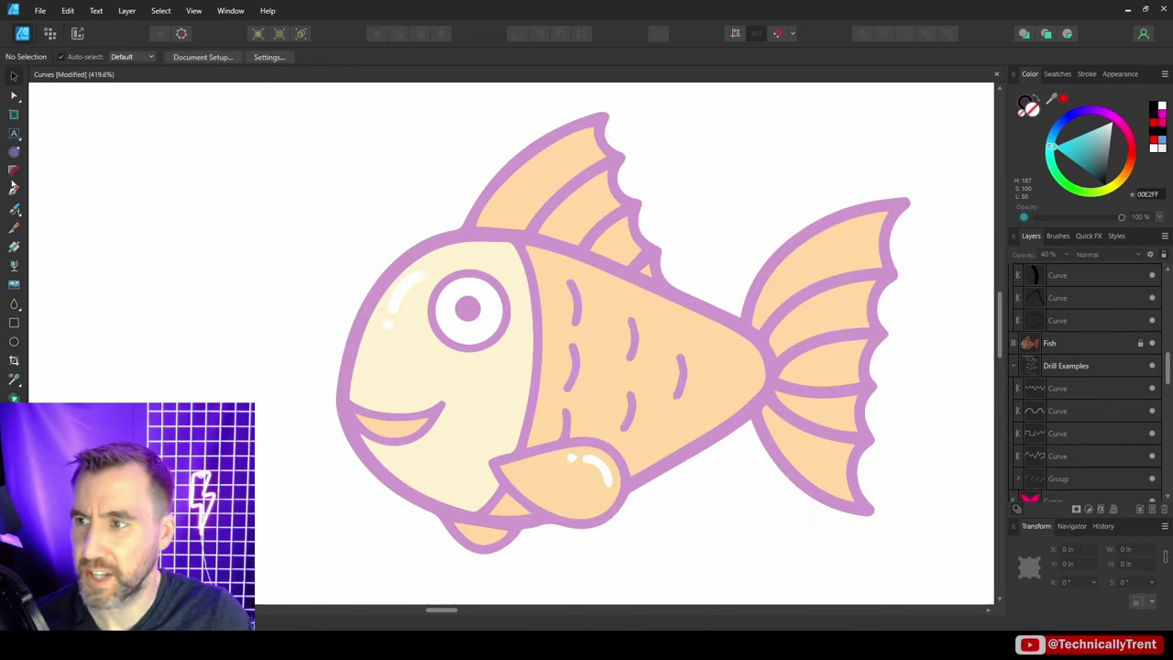
# Trace the fish's body as a closed outline in pen mode, with nodes at the mouth, back, tail base and belly.
pyautogui.click(14, 190)
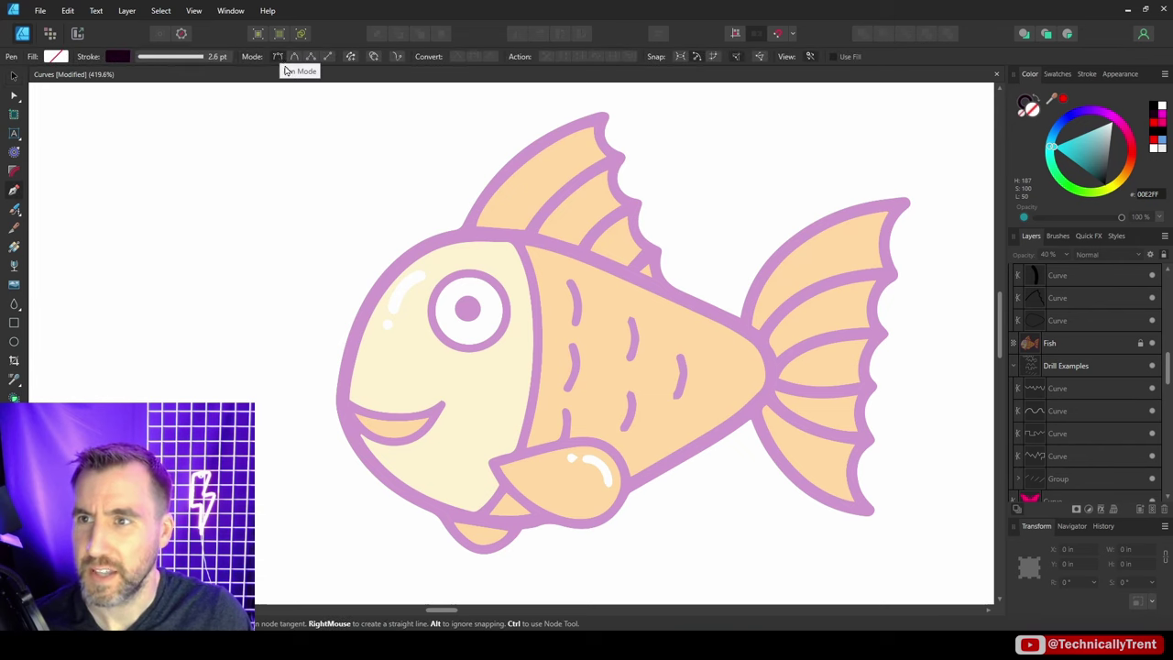
pyautogui.click(340, 404)
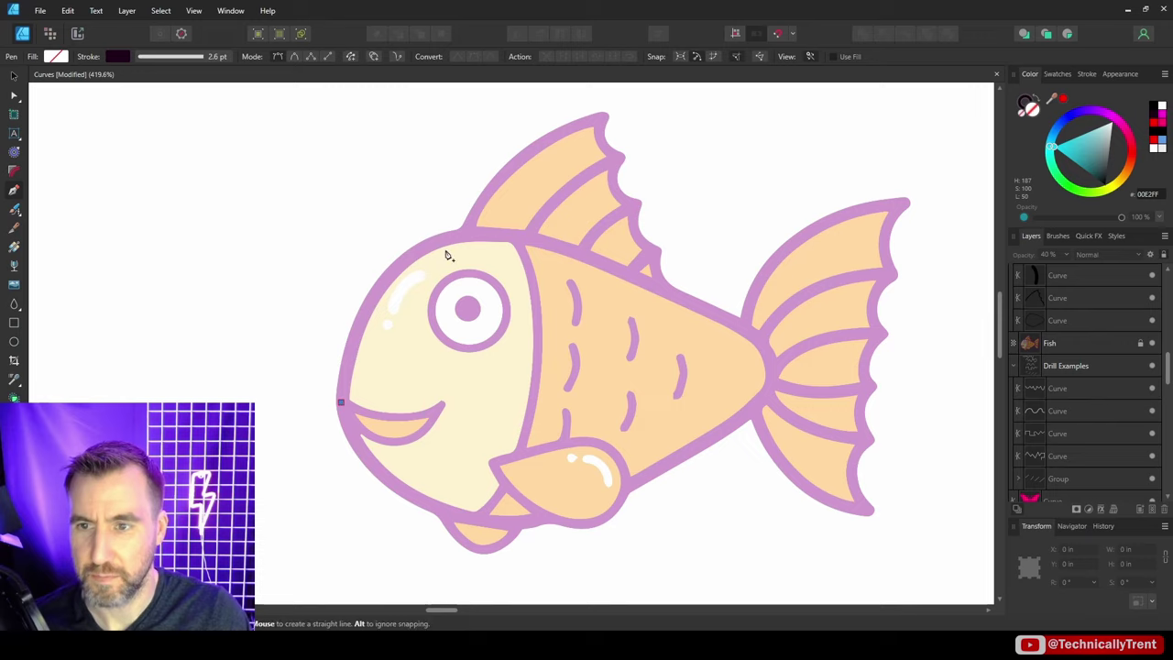
pyautogui.moveTo(468, 231); pyautogui.dragTo(586, 229)
pyautogui.click(770, 367)
pyautogui.moveTo(479, 529); pyautogui.dragTo(328, 514)
pyautogui.click(245, 348)
pyautogui.moveTo(244, 319); pyautogui.dragTo(236, 294)
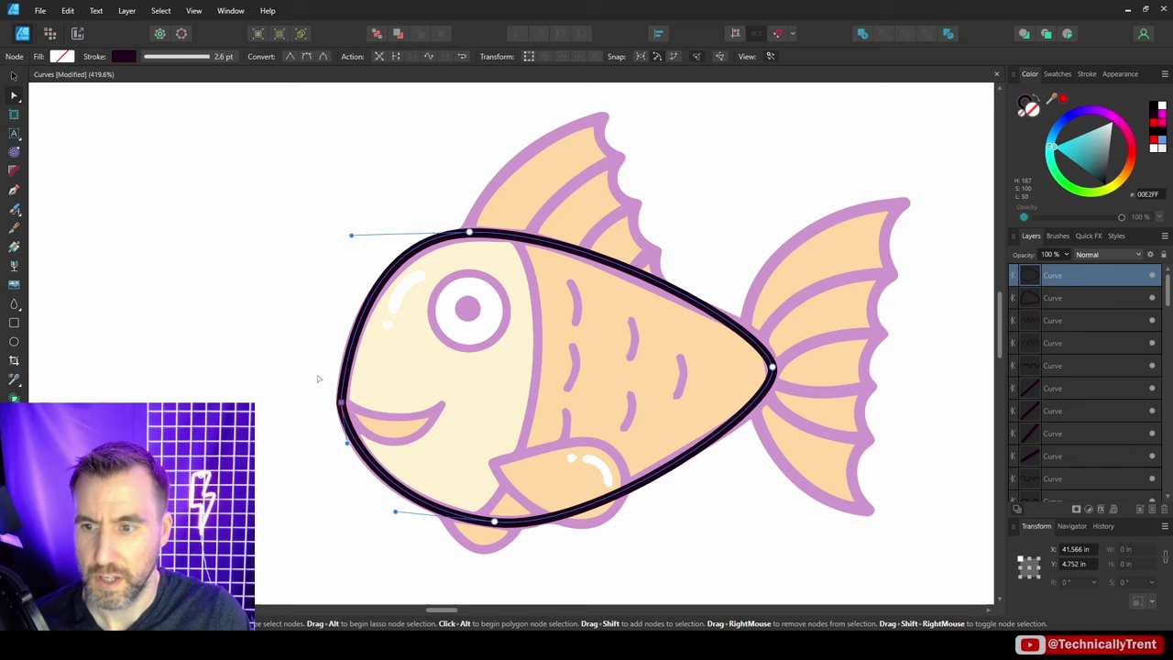
# Convert the outline's mouth node to smooth and shorten the back node's front handle to fit the head.
pyautogui.press('a')
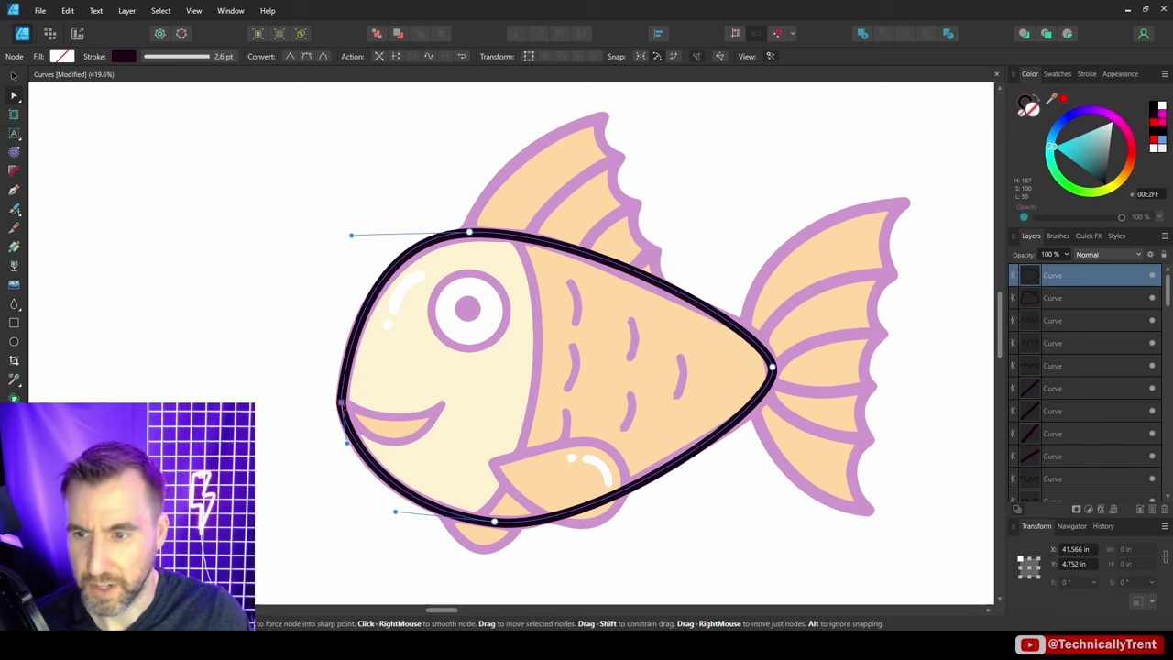
pyautogui.click(307, 58)
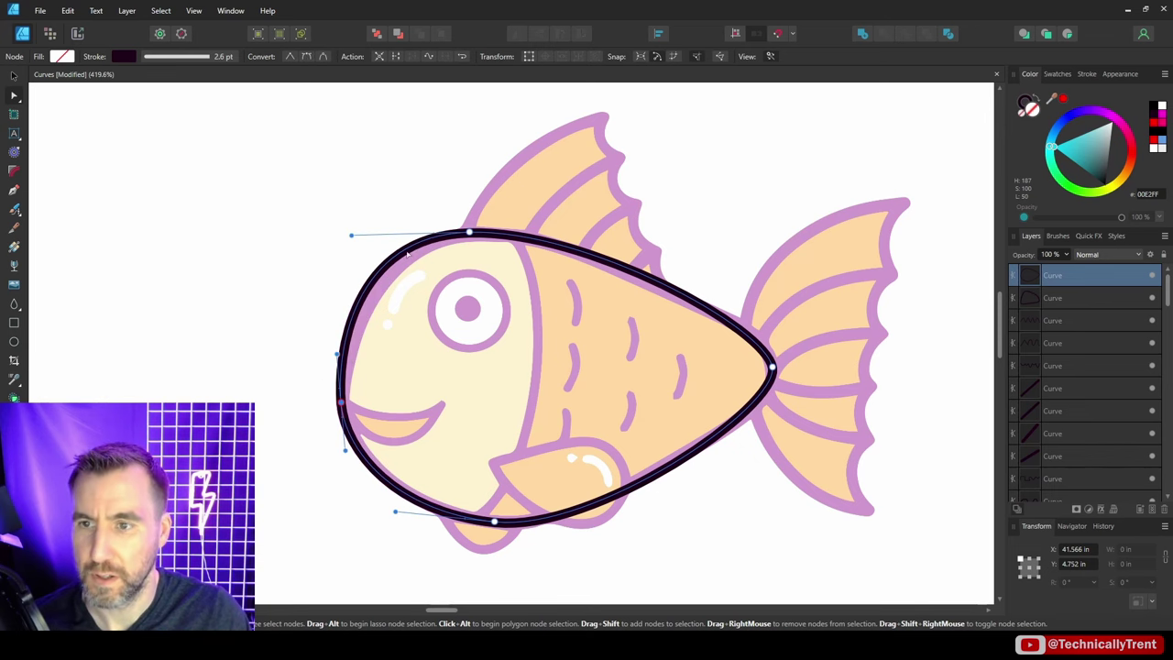
pyautogui.moveTo(351, 235); pyautogui.dragTo(389, 236)
pyautogui.click(470, 149)
pyautogui.press('p')
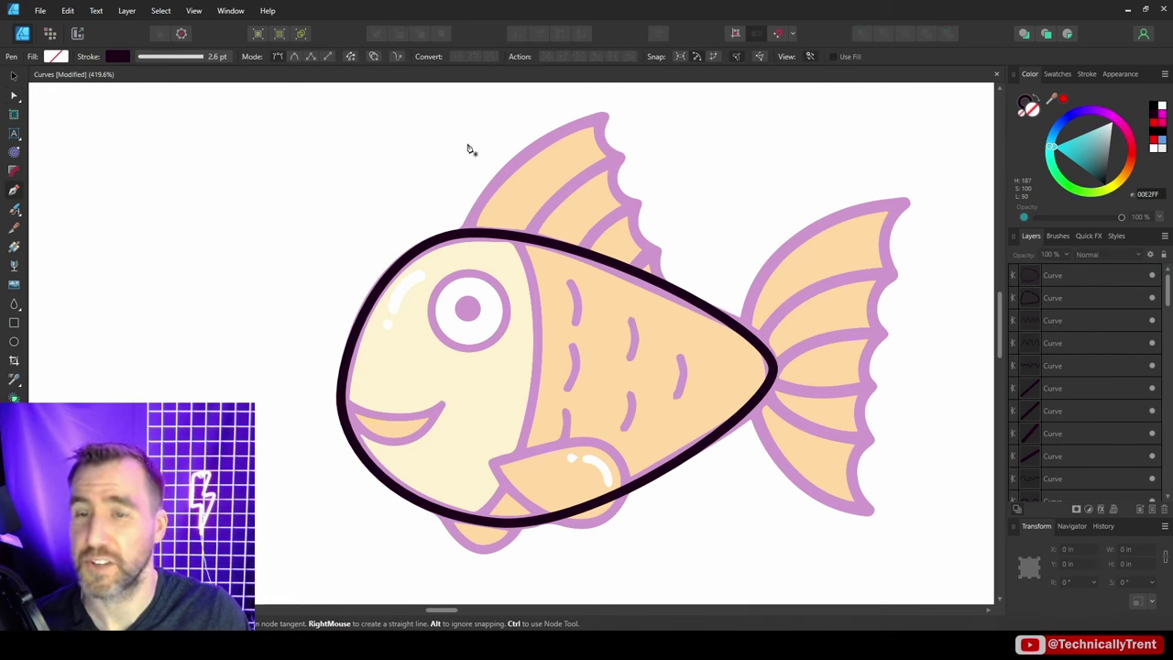
# Trace the dorsal fin in pen mode with a curved front edge and straight segments through the scallop tips to the body.
pyautogui.click(463, 231)
pyautogui.moveTo(602, 117); pyautogui.dragTo(672, 109)
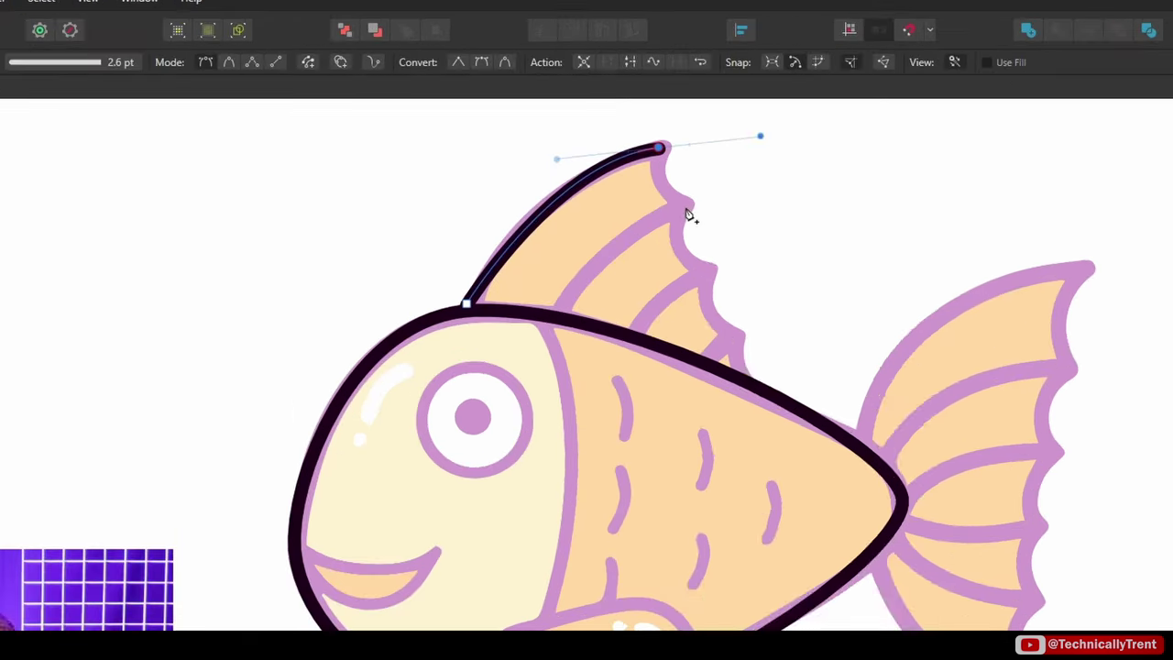
pyautogui.rightClick(615, 160)
pyautogui.click(614, 160)
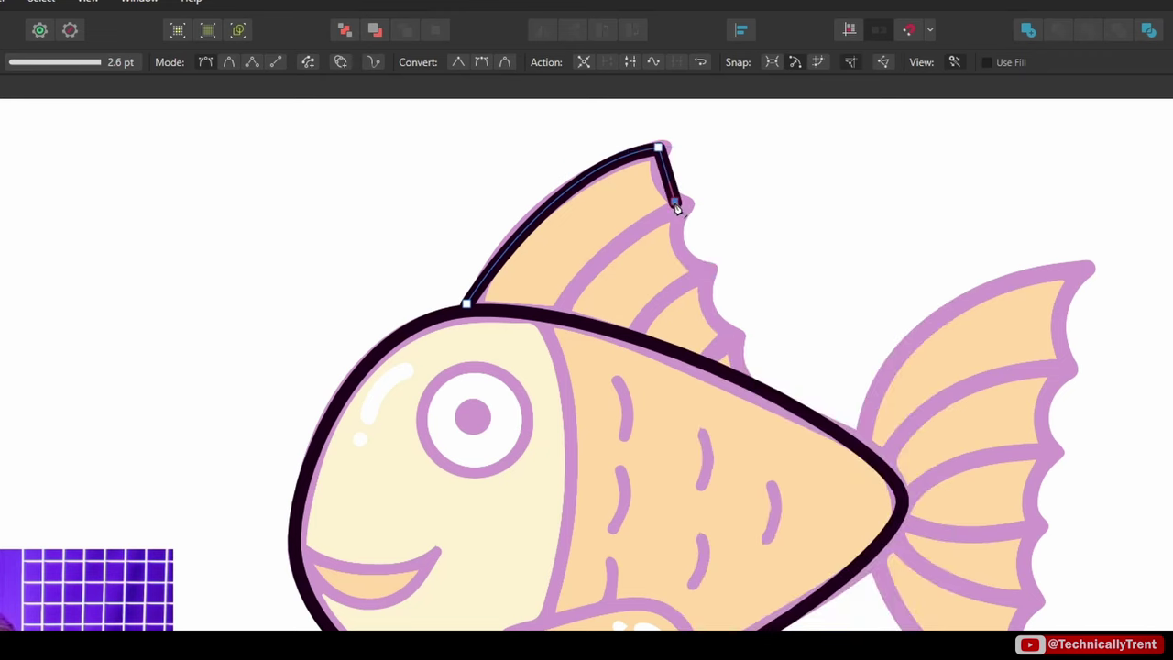
pyautogui.click(709, 275)
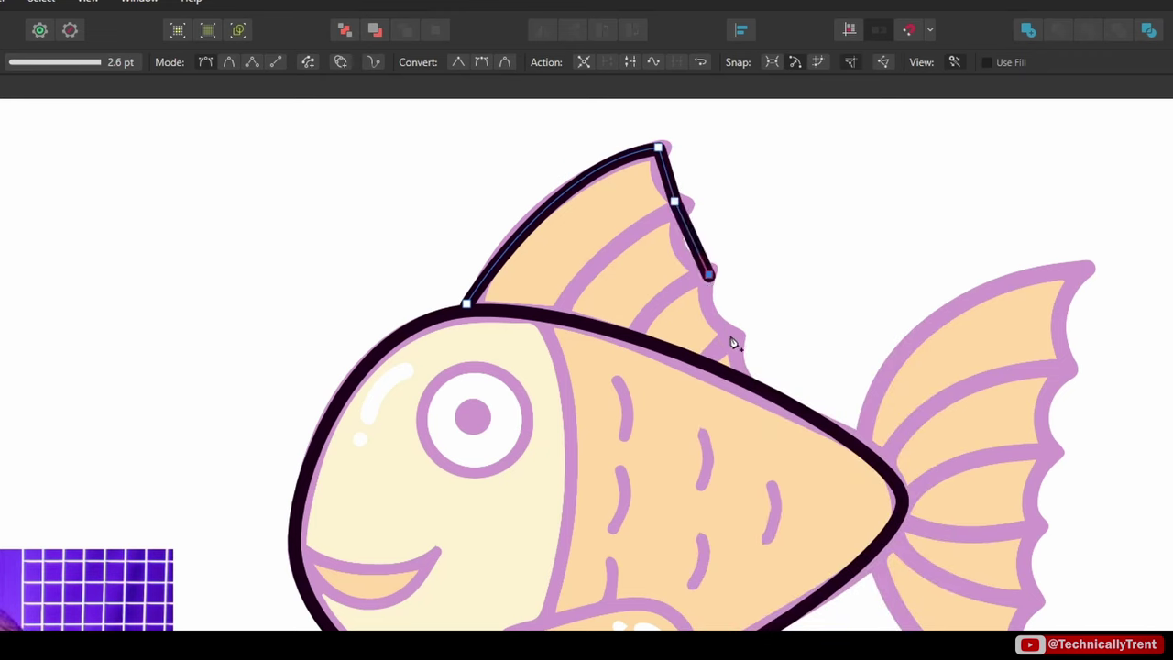
pyautogui.click(733, 337)
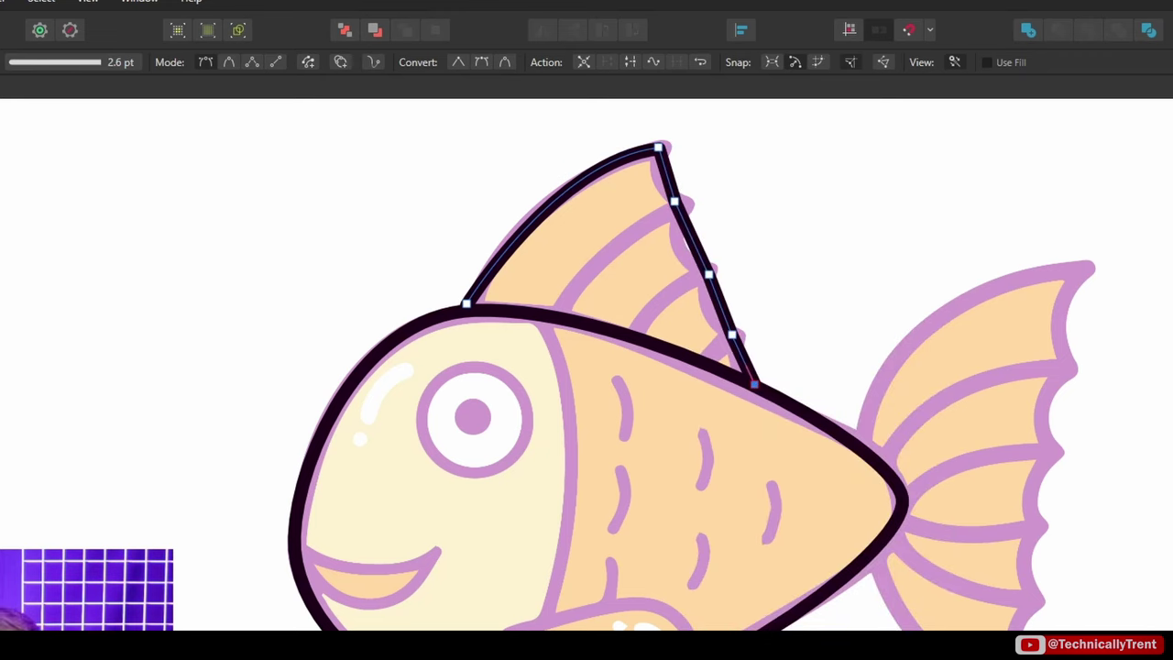
# Bend the dorsal fin's straight rear segments inward to match the scalloped edge, and deselect the curve.
pyautogui.press('a')
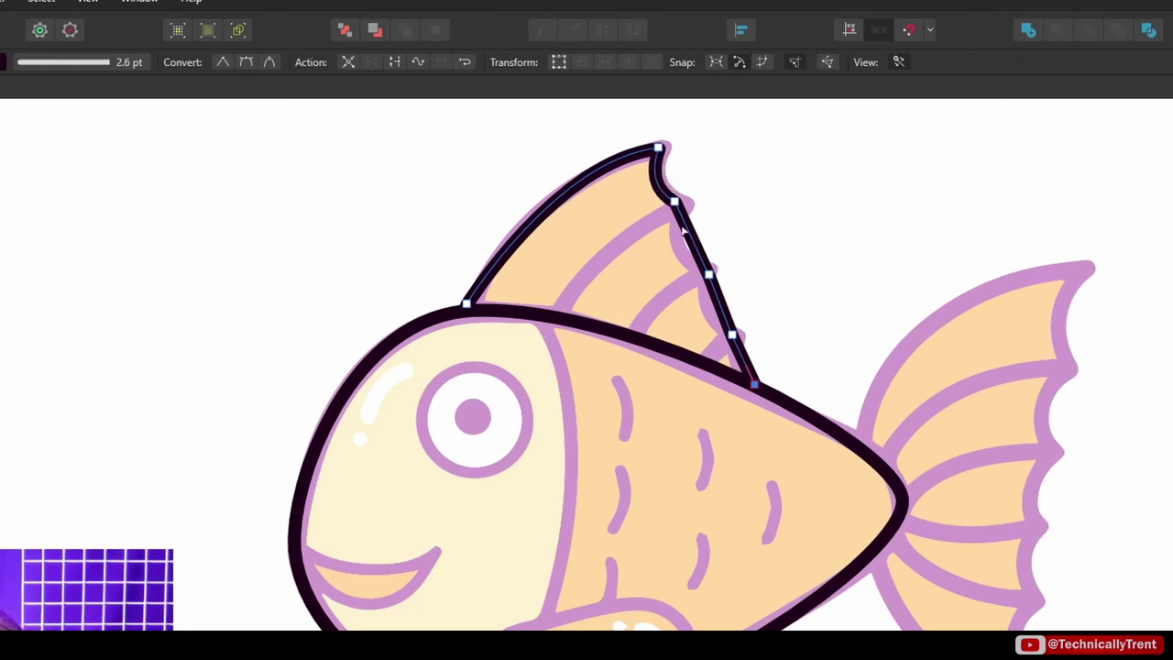
pyautogui.moveTo(683, 229); pyautogui.dragTo(682, 252)
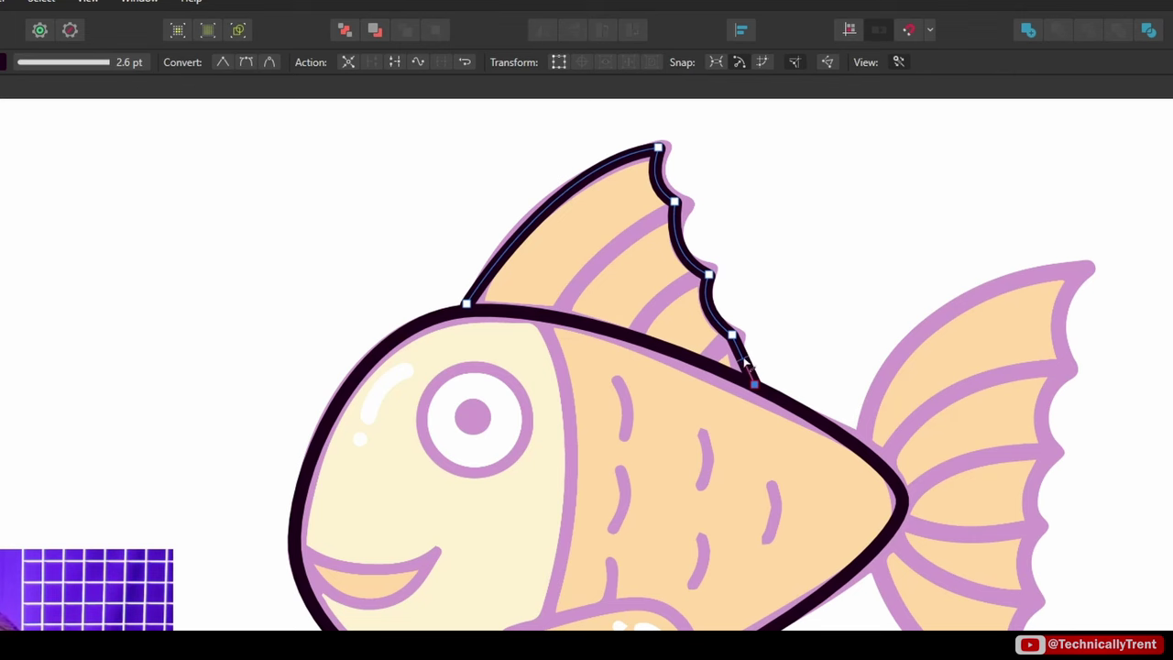
pyautogui.press('v')
pyautogui.click(977, 121)
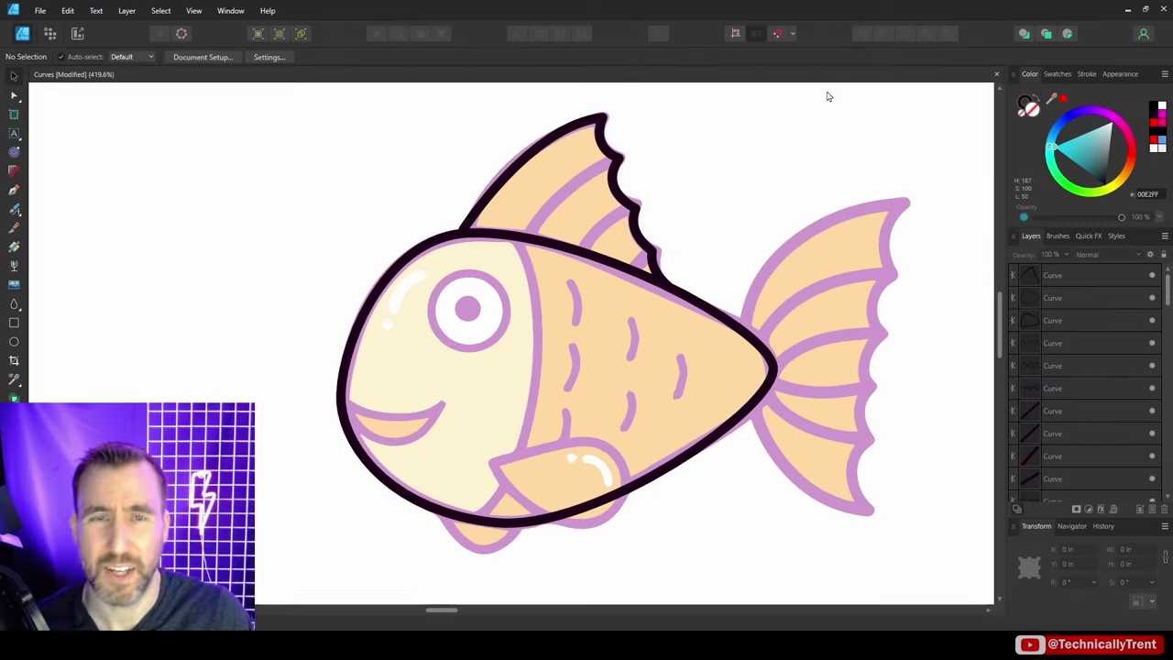
# Trace the tail fin in pen mode with a curved upper edge, segments through the scallop tips and a lower edge returning to the body.
pyautogui.press('p')
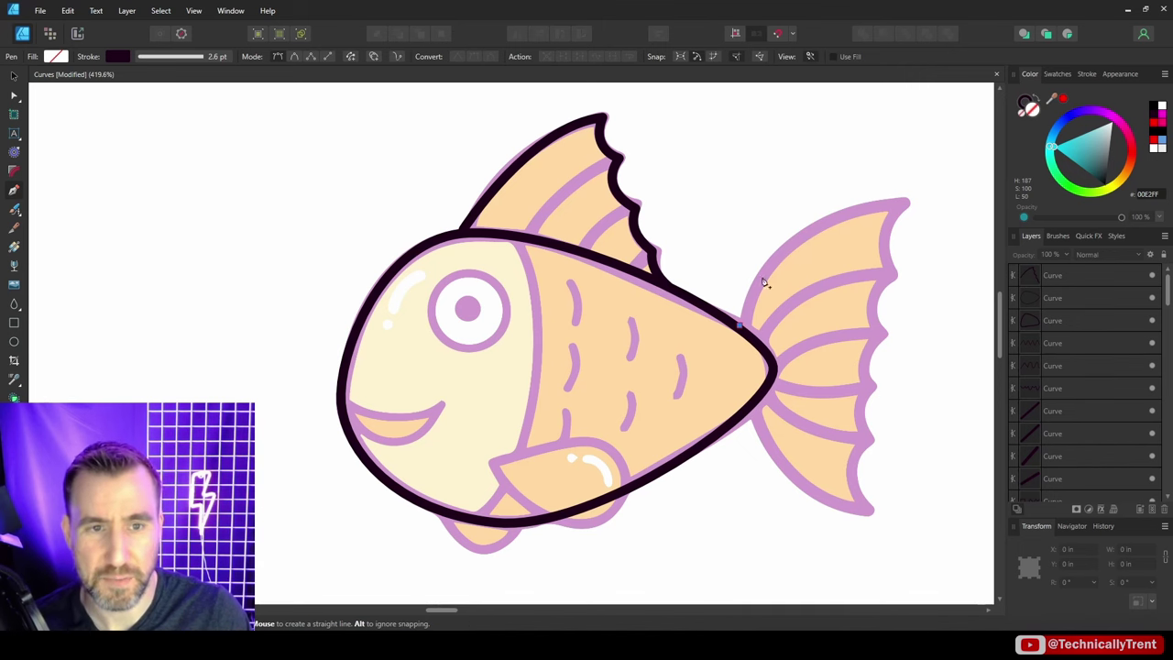
pyautogui.moveTo(908, 202); pyautogui.dragTo(1039, 200)
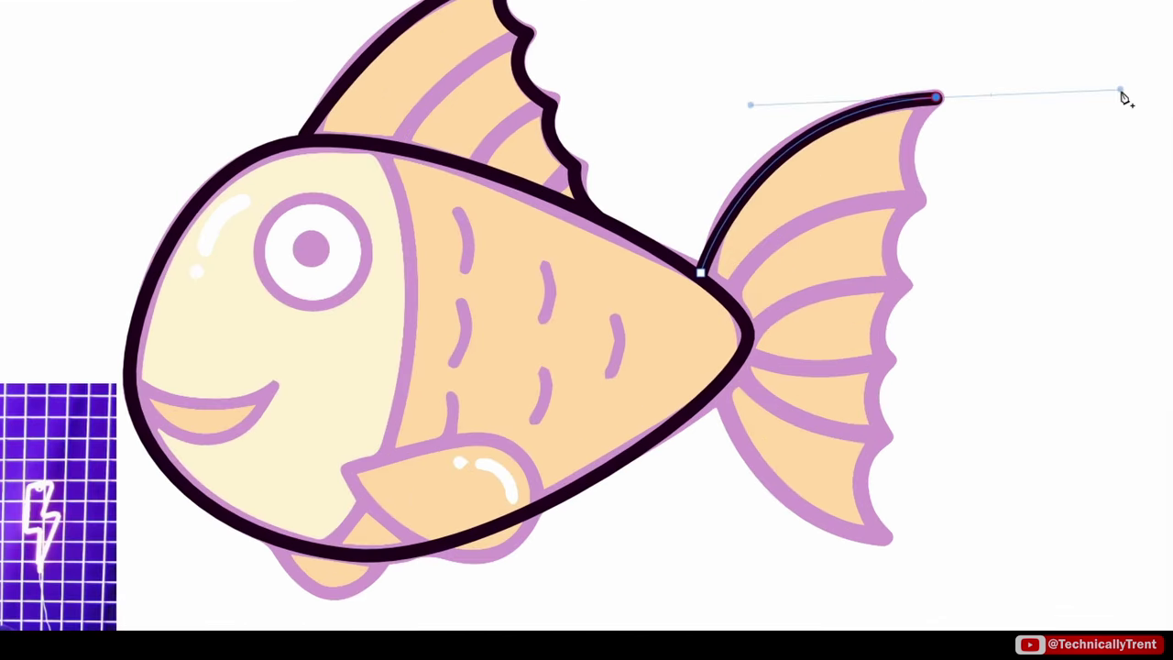
pyautogui.moveTo(1123, 96); pyautogui.dragTo(937, 97)
pyautogui.rightClick(908, 196)
pyautogui.click(908, 196)
pyautogui.click(905, 197)
pyautogui.click(894, 282)
pyautogui.click(879, 360)
pyautogui.click(875, 433)
pyautogui.click(875, 539)
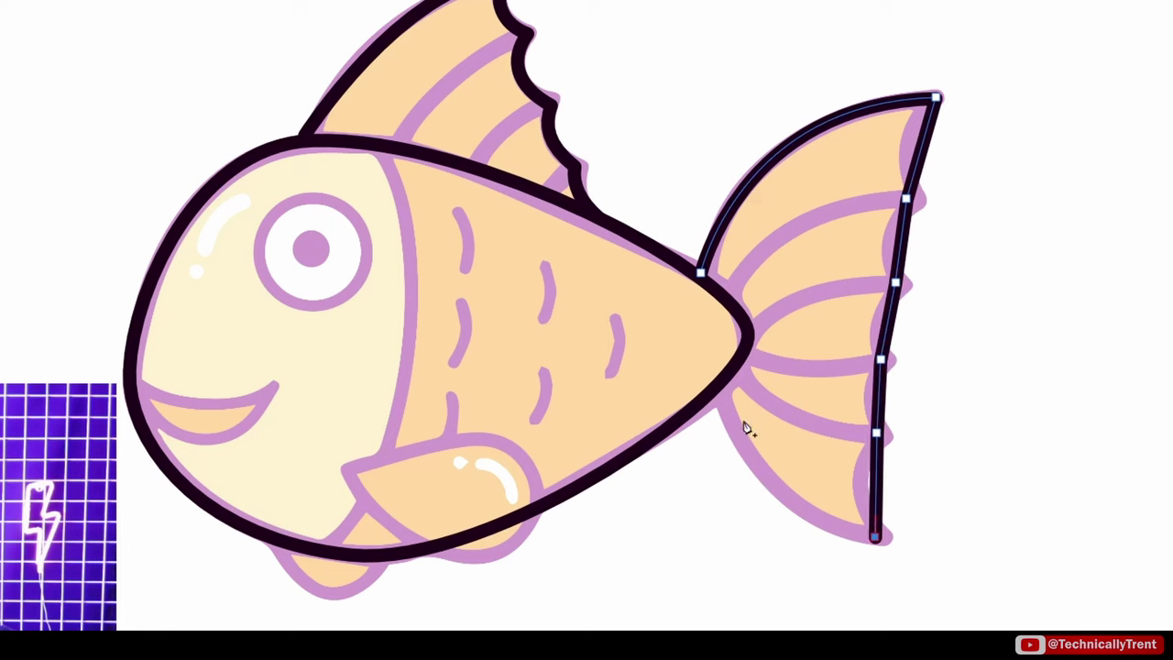
pyautogui.moveTo(715, 387); pyautogui.dragTo(702, 270)
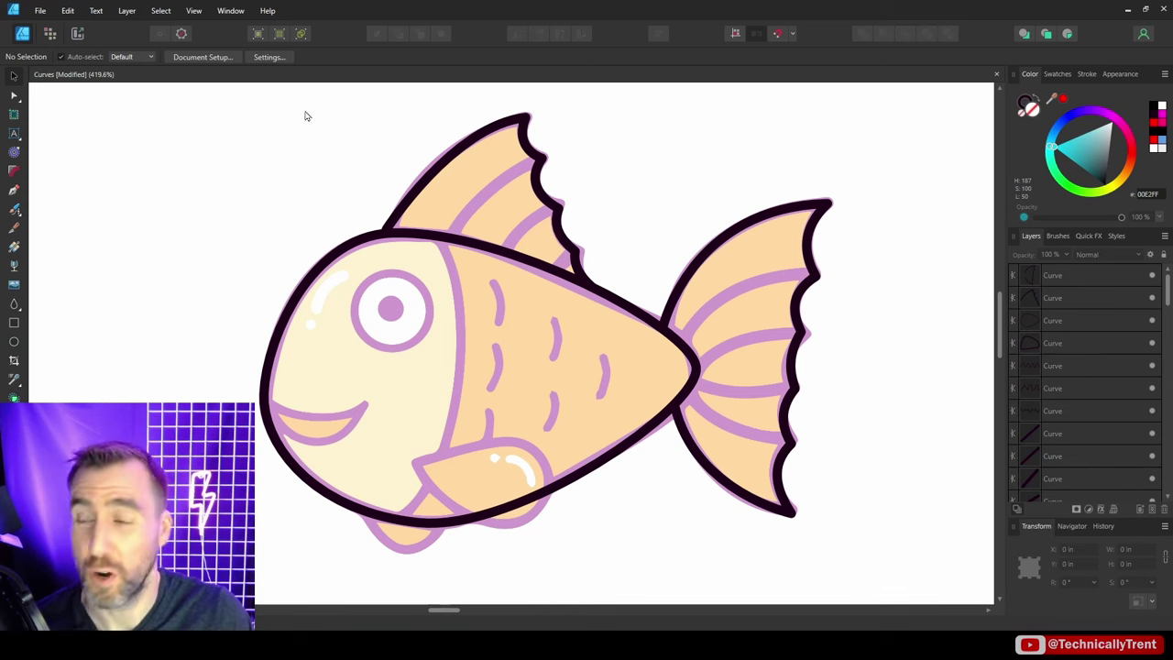
# Draw the gill line from the back to the belly with the Pen tool and adjust its handles to follow the reference curve.
pyautogui.click(14, 190)
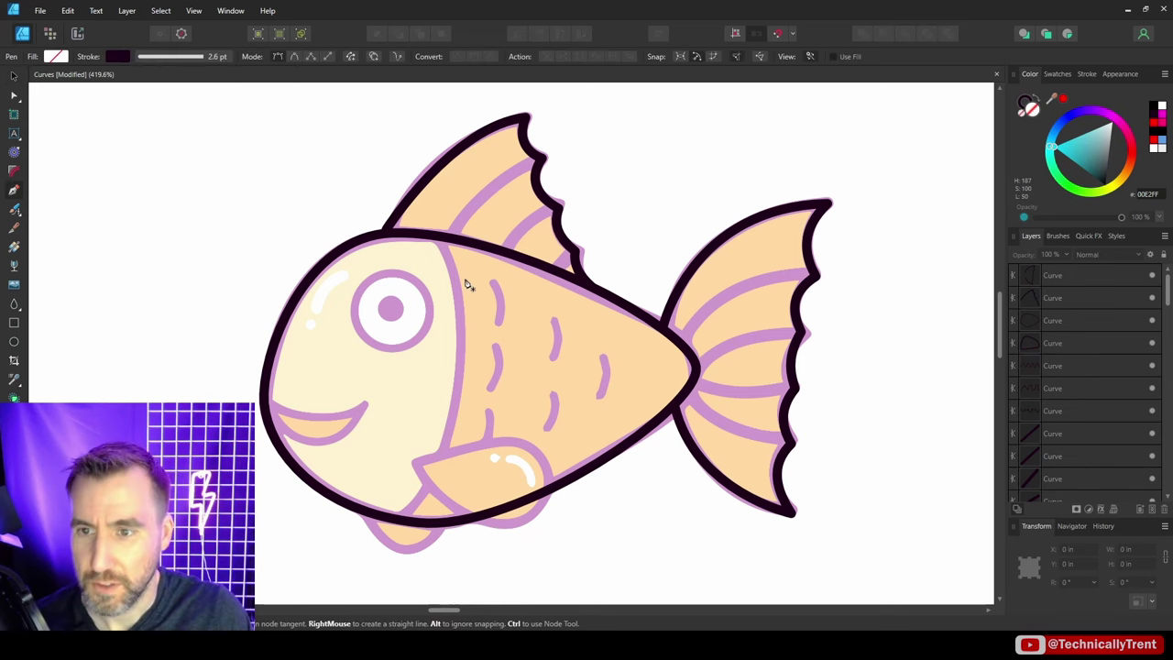
pyautogui.click(438, 236)
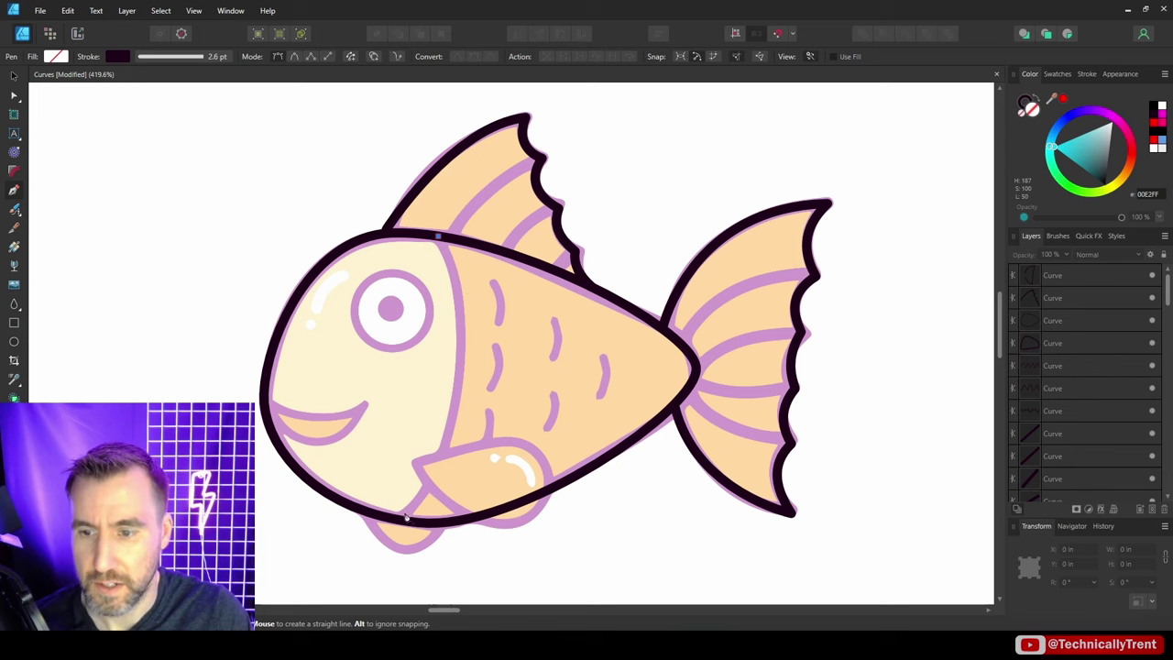
pyautogui.moveTo(403, 513); pyautogui.dragTo(322, 567)
pyautogui.press('a')
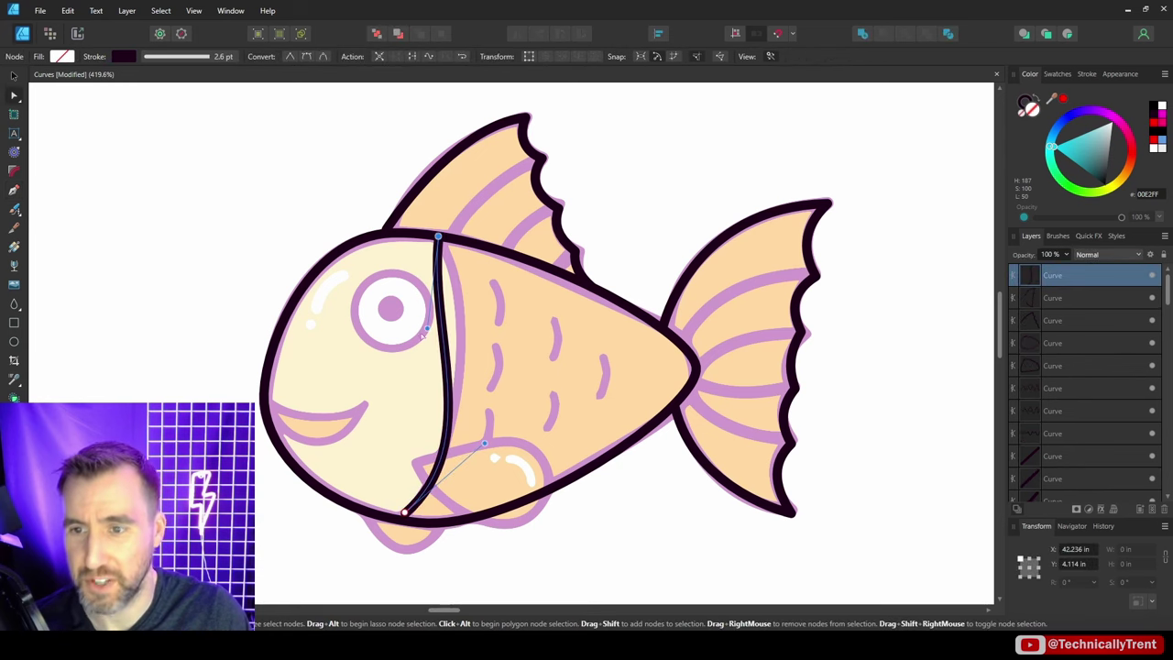
pyautogui.moveTo(426, 333); pyautogui.dragTo(460, 268)
pyautogui.hotkey('ctrl', 'd')
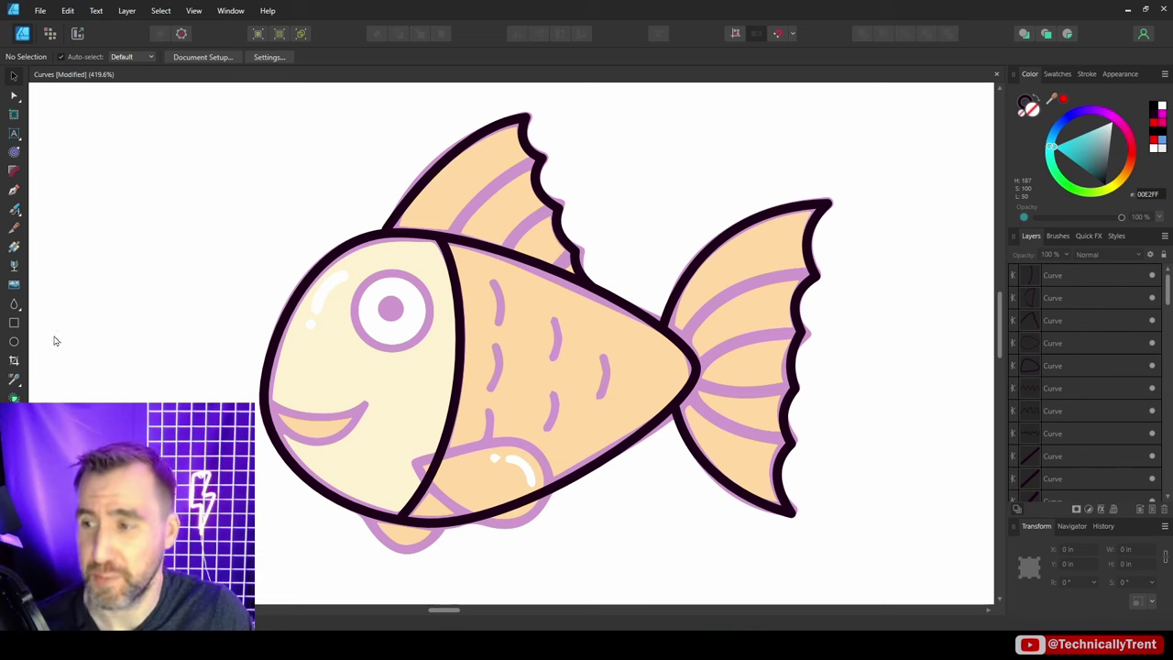
# Draw a Tear shape, rotate it so its point faces the head, and fit it over the side fin.
pyautogui.click(13, 305)
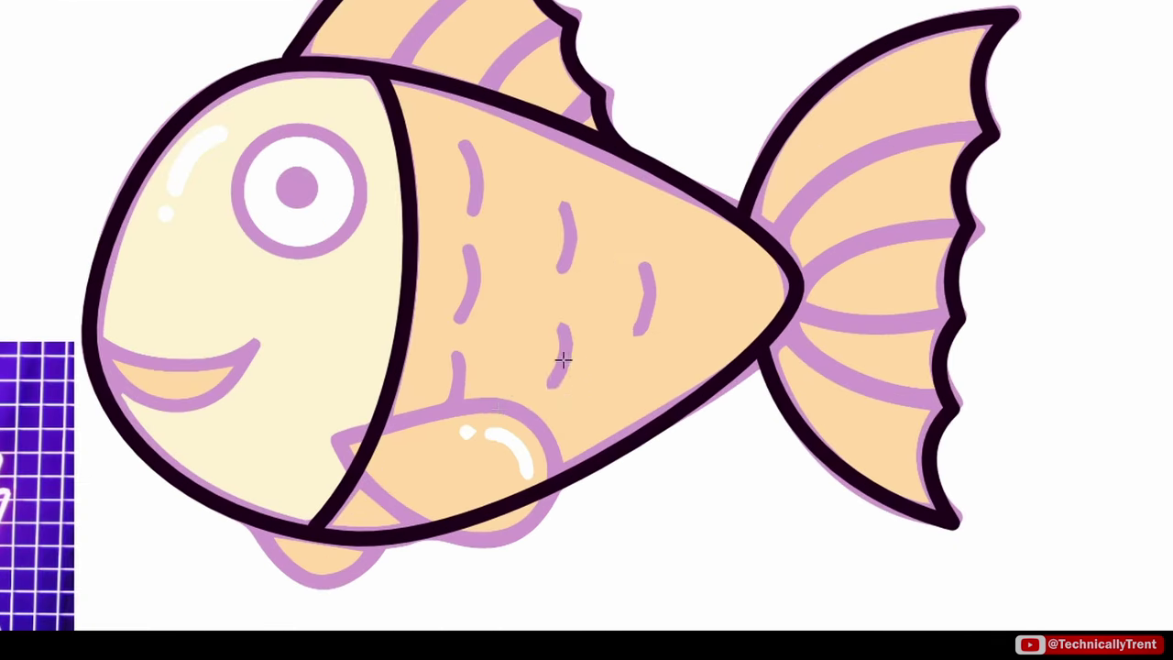
pyautogui.moveTo(552, 413); pyautogui.dragTo(490, 555)
pyautogui.moveTo(460, 592); pyautogui.dragTo(437, 605)
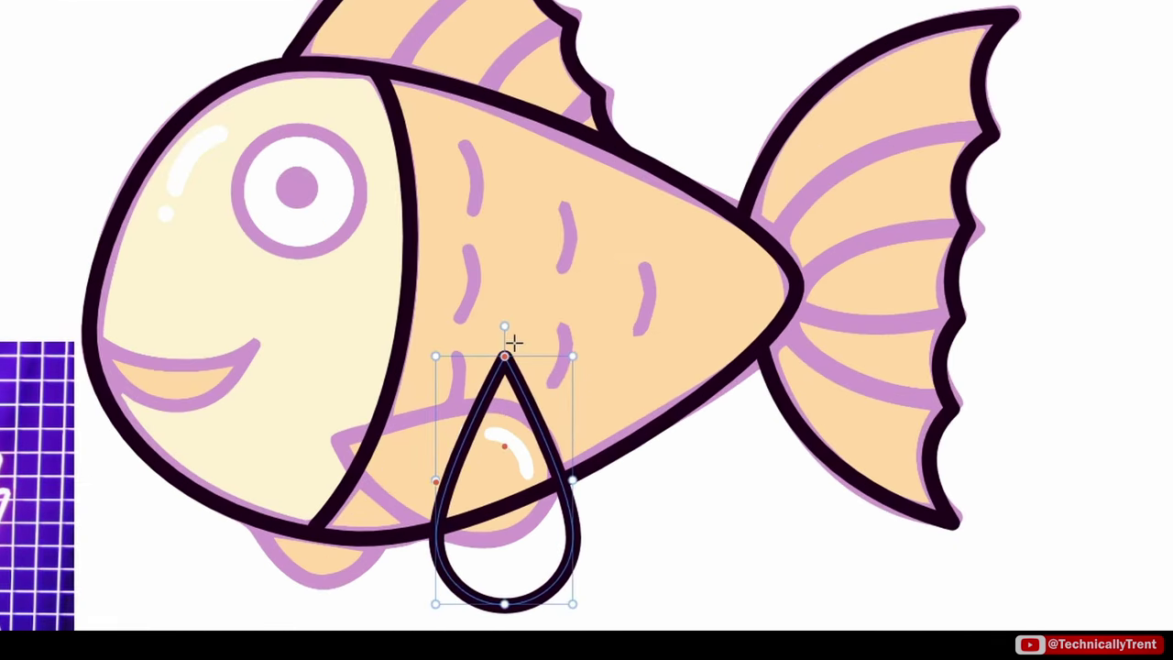
pyautogui.moveTo(504, 328); pyautogui.dragTo(383, 440)
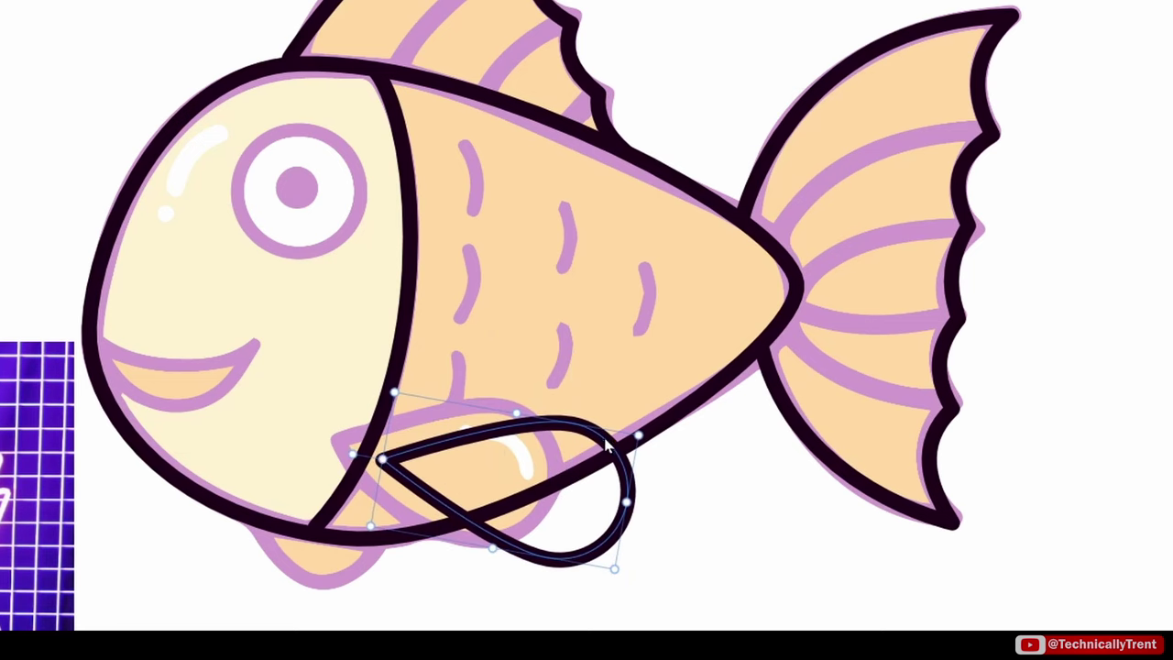
pyautogui.moveTo(638, 435); pyautogui.dragTo(561, 414)
# Draw a circle the size of the eye's outer ring and align it over the eye.
pyautogui.click(309, 228)
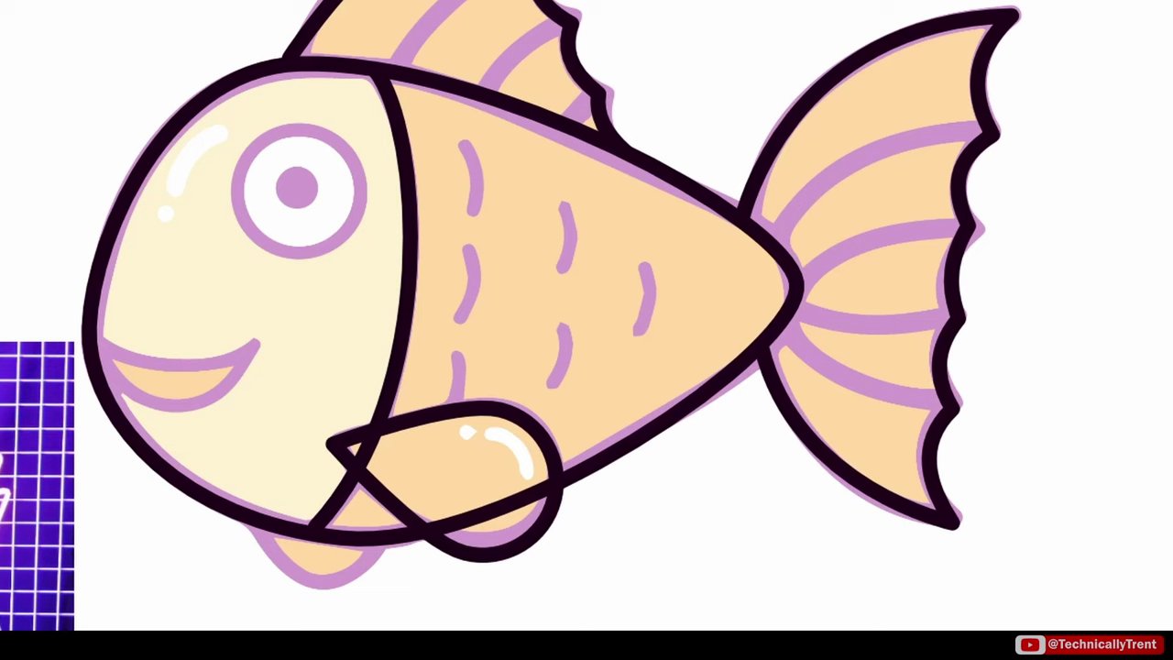
pyautogui.moveTo(295, 181); pyautogui.dragTo(412, 298)
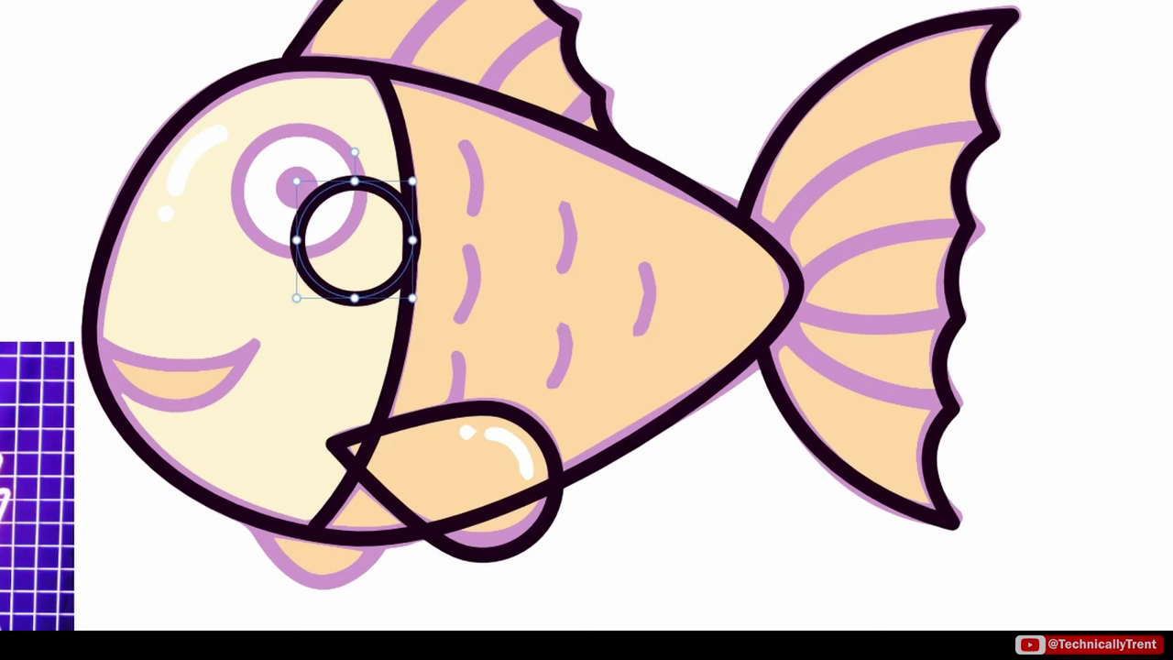
pyautogui.moveTo(353, 179); pyautogui.dragTo(296, 121)
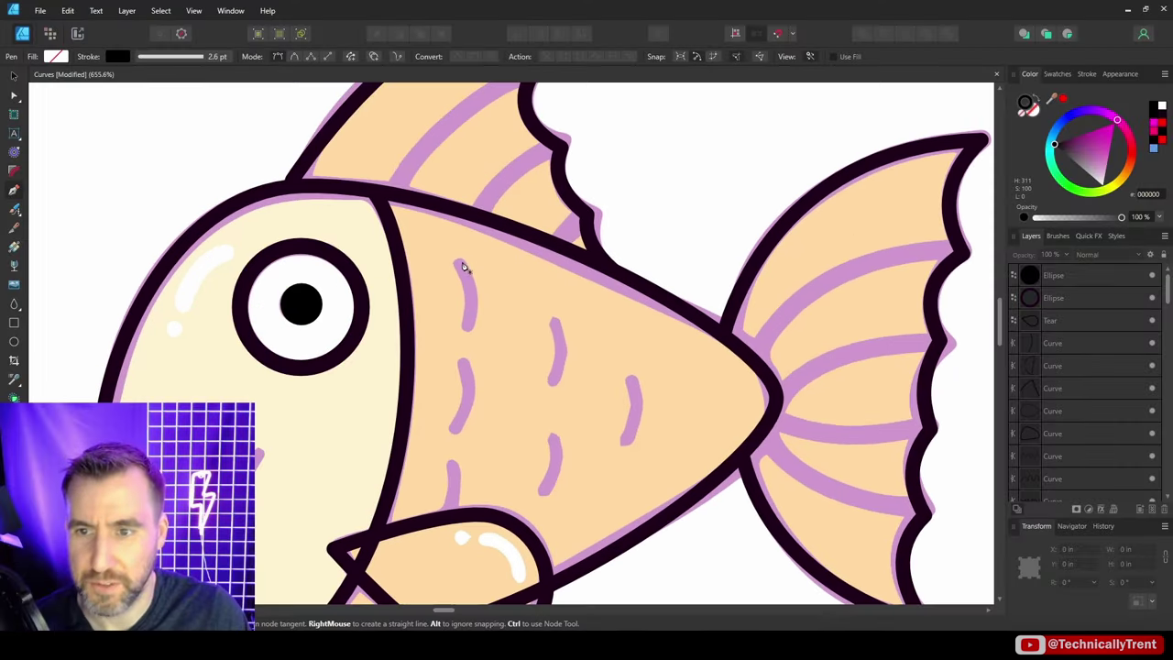
# Trace the first scale mark with the Pen tool and position duplicates of it over the other five scale marks.
pyautogui.click(461, 261)
pyautogui.moveTo(466, 328); pyautogui.dragTo(450, 360)
pyautogui.press('v')
pyautogui.hotkey('ctrl', 'j')
pyautogui.moveTo(468, 261); pyautogui.dragTo(640, 374)
pyautogui.hotkey('ctrl', 'j')
pyautogui.hotkey('ctrl', 'j')
pyautogui.moveTo(640, 365); pyautogui.dragTo(550, 462)
pyautogui.hotkey('ctrl', 'j')
pyautogui.hotkey('ctrl', 'j')
pyautogui.moveTo(549, 462); pyautogui.dragTo(454, 476)
pyautogui.hotkey('ctrl', 'd')
# Trace the dorsal fin's three inner ribs as separate pen curves from the body to the scallop tips.
pyautogui.scroll(-2, 588, 403)
pyautogui.press('p')
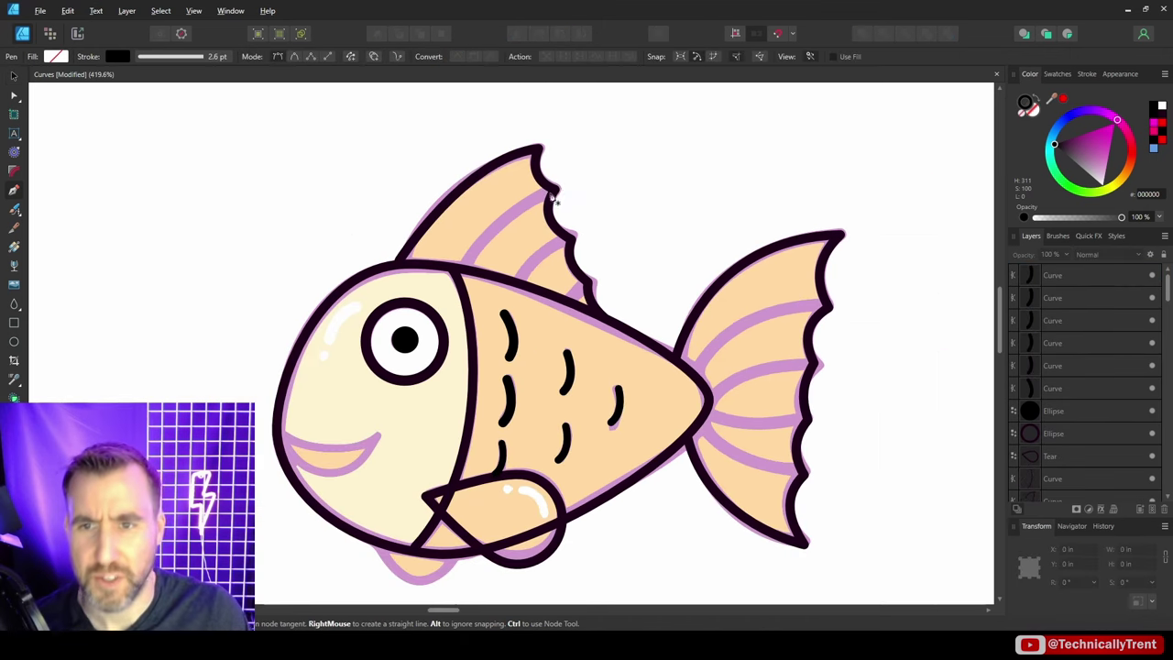
pyautogui.click(466, 266)
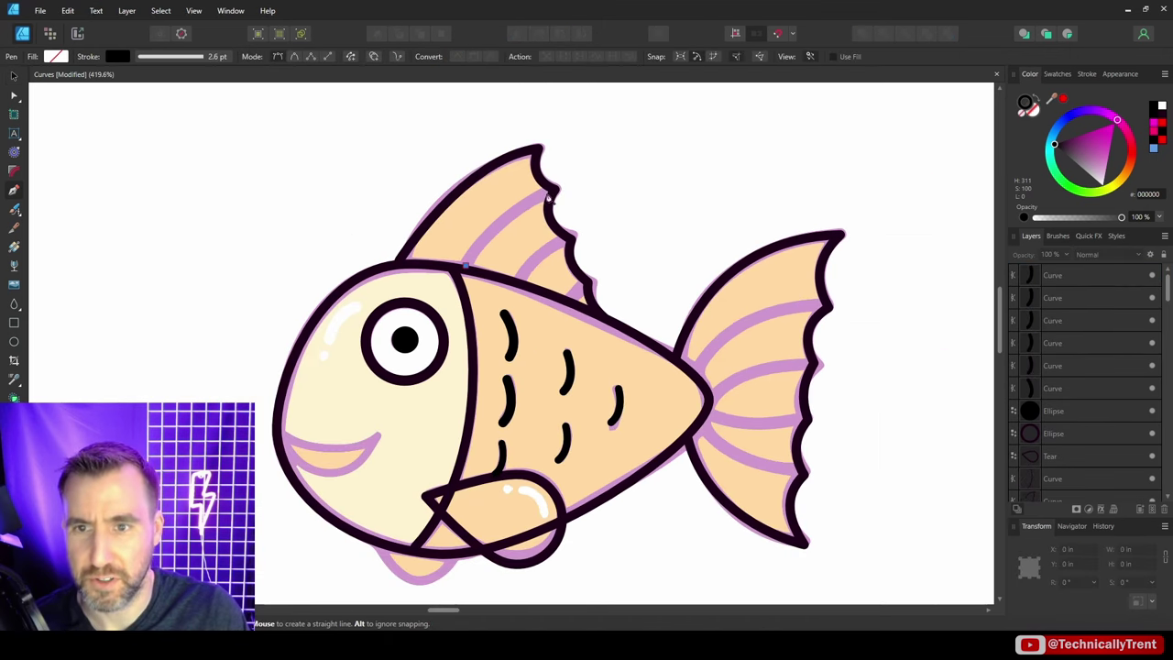
pyautogui.click(550, 196)
pyautogui.click(516, 280)
pyautogui.click(570, 240)
pyautogui.click(567, 299)
pyautogui.click(591, 282)
# Trace the tail fin's inner ribs as pen curves running from the tail base to the scallop tips.
pyautogui.click(688, 372)
pyautogui.click(825, 304)
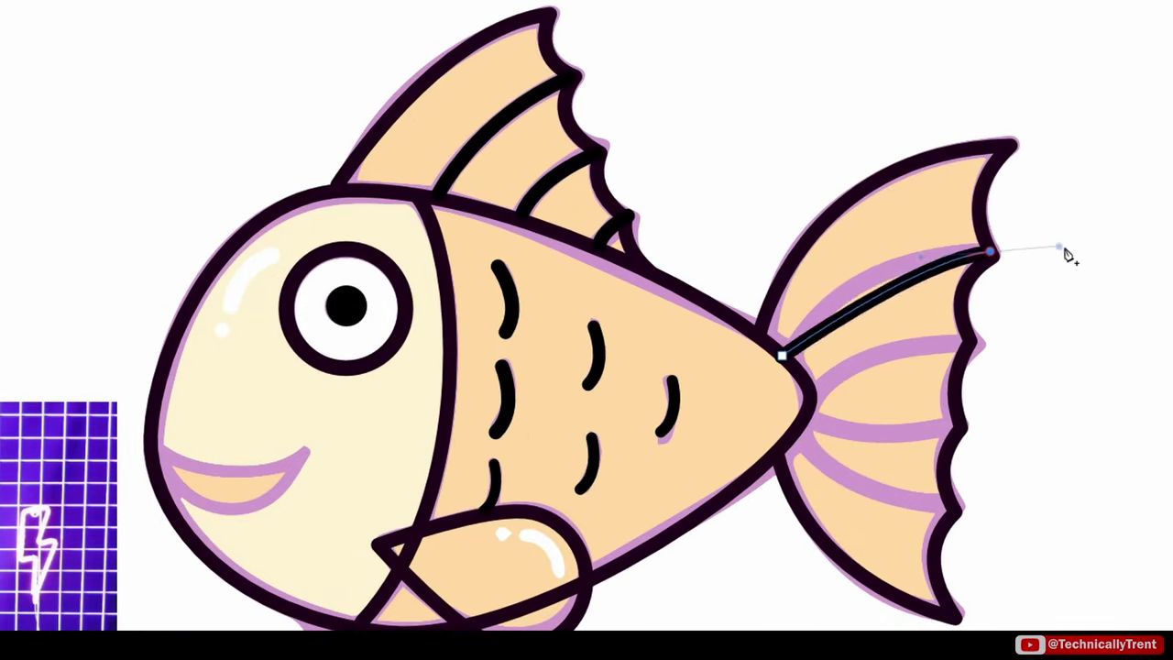
pyautogui.click(802, 390)
pyautogui.click(969, 340)
pyautogui.click(801, 401)
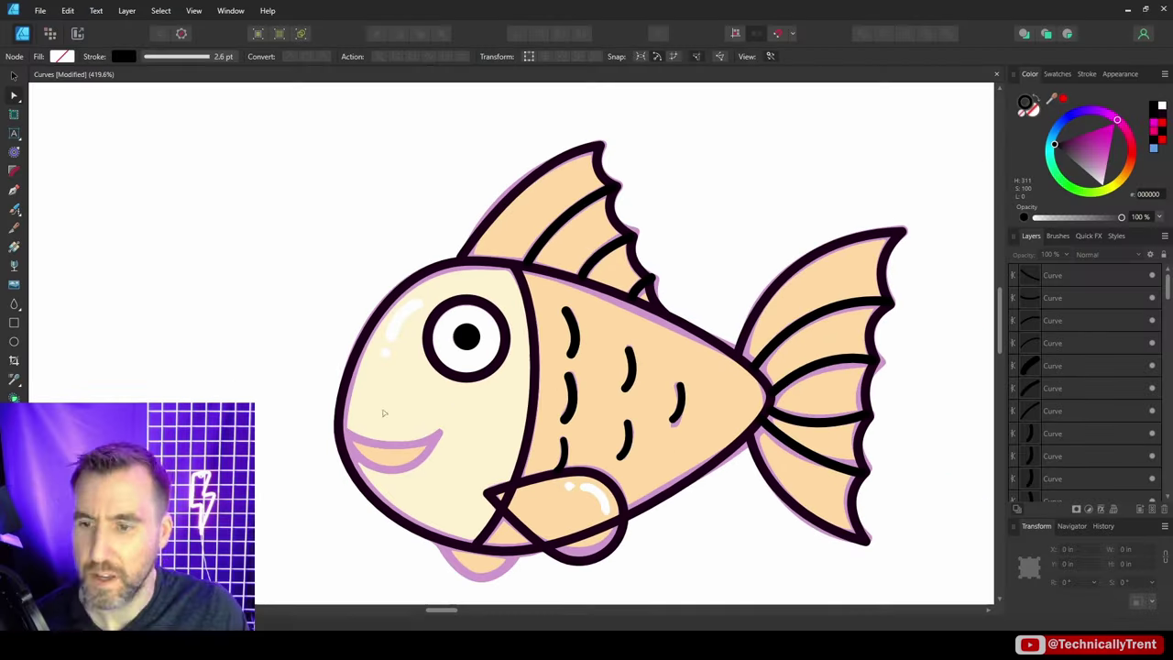
# Draw a Crescent shape for the mouth, rotate it into a smile and fit it over the reference mouth.
pyautogui.click(16, 322)
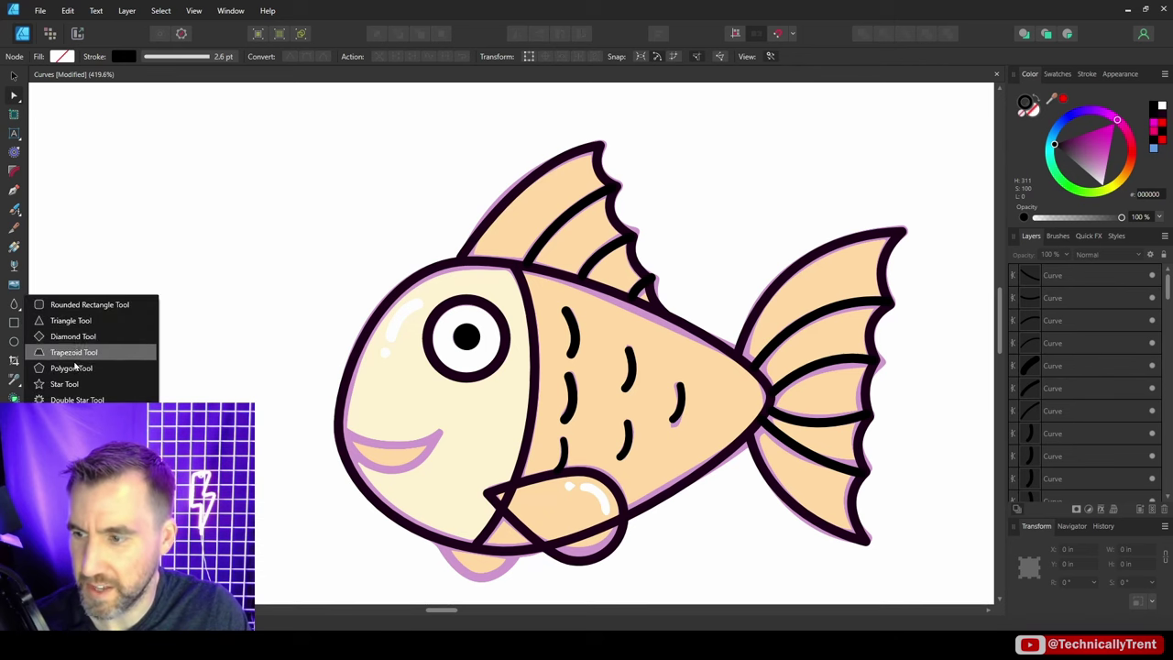
pyautogui.click(78, 495)
pyautogui.moveTo(365, 414); pyautogui.dragTo(442, 516)
pyautogui.moveTo(445, 411); pyautogui.dragTo(349, 424)
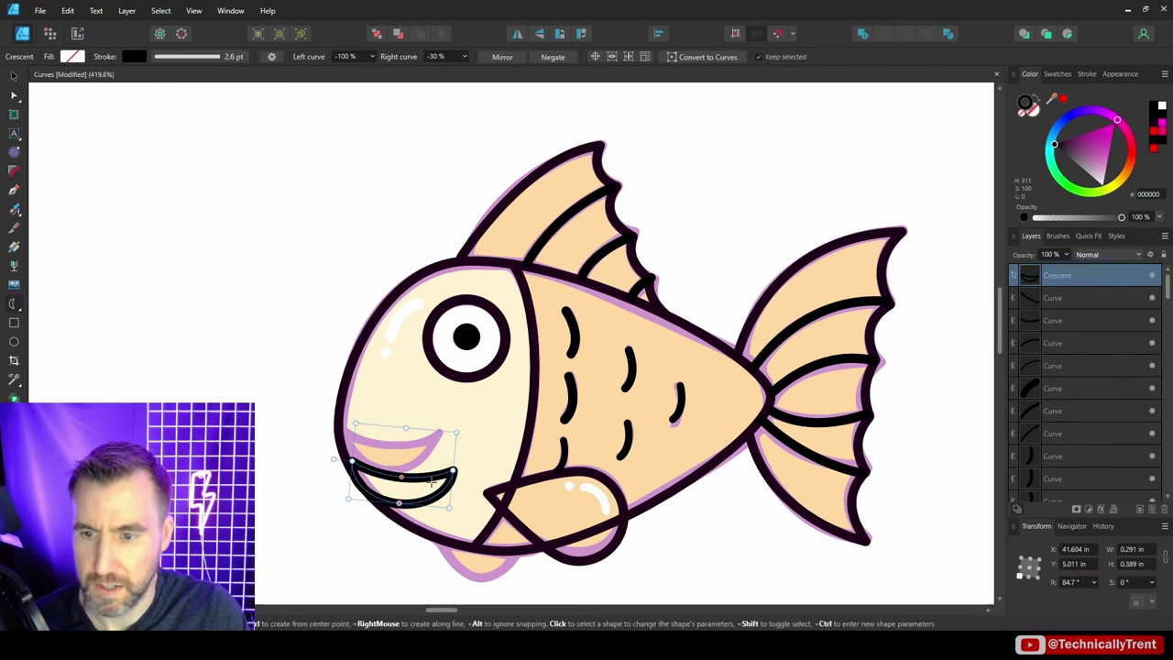
pyautogui.moveTo(394, 491); pyautogui.dragTo(394, 454)
pyautogui.hotkey('ctrl', 'd')
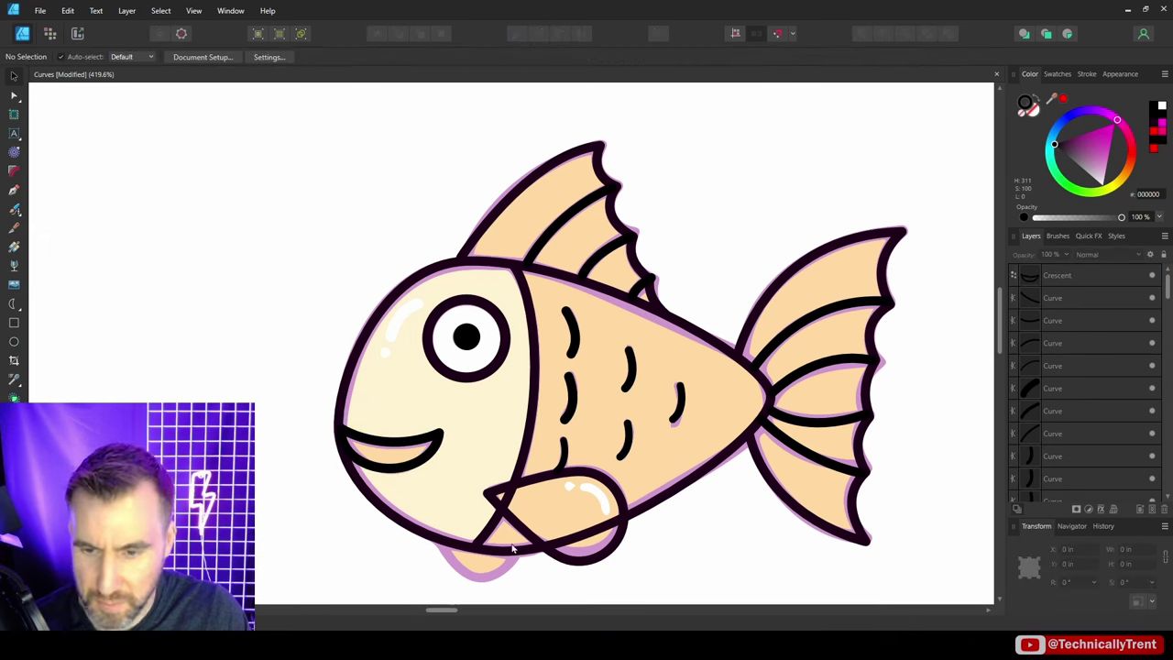
# Trace the small fin beneath the belly with a Pen tool curve.
pyautogui.click(13, 190)
pyautogui.moveTo(445, 541)
pyautogui.mouseDown()
pyautogui.moveTo(498, 571)
pyautogui.moveTo(524, 558)
pyautogui.mouseUp()
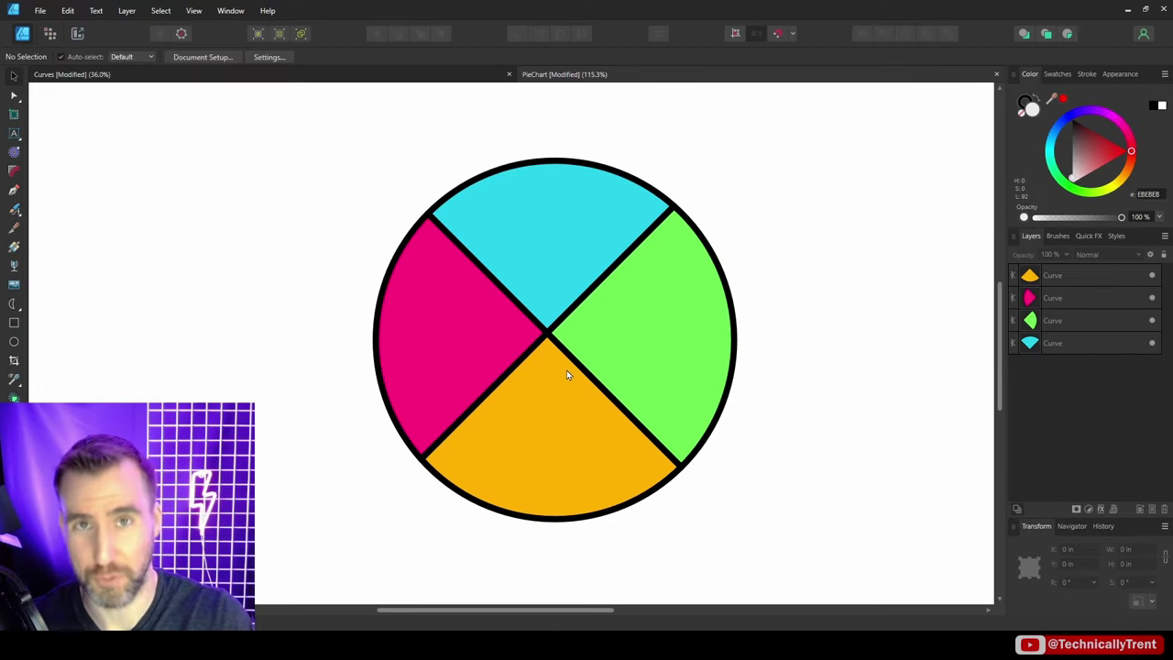
# Move the green slice's inner corner node outward from the pie chart's center with the Node tool.
pyautogui.click(14, 95)
pyautogui.click(55, 95)
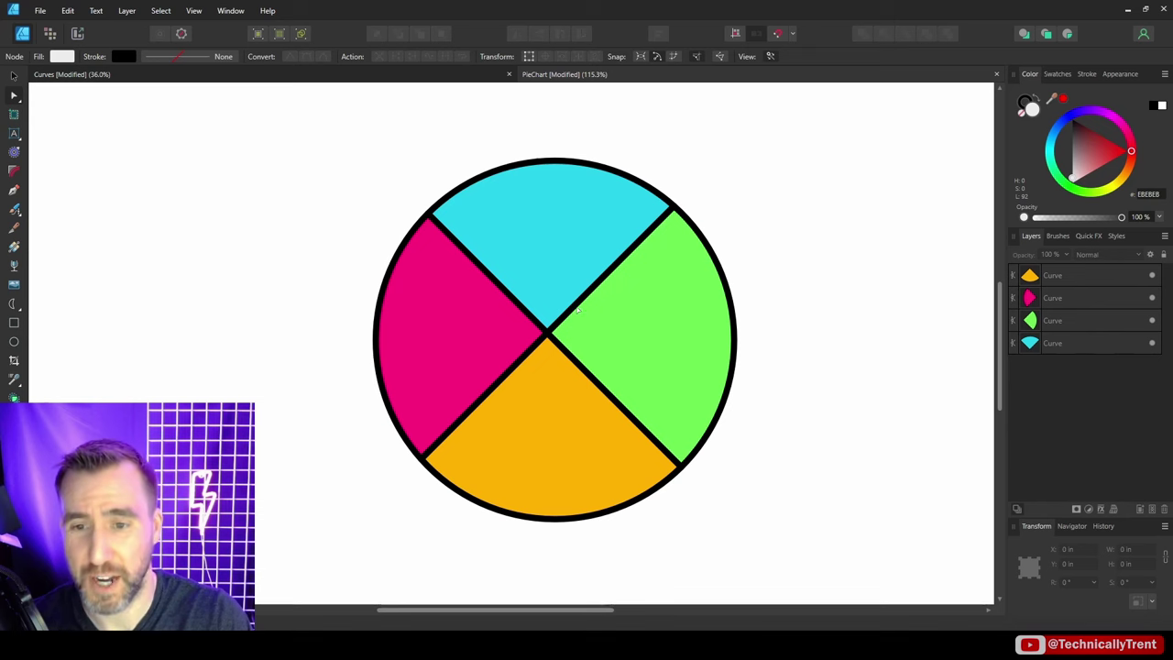
pyautogui.click(550, 339)
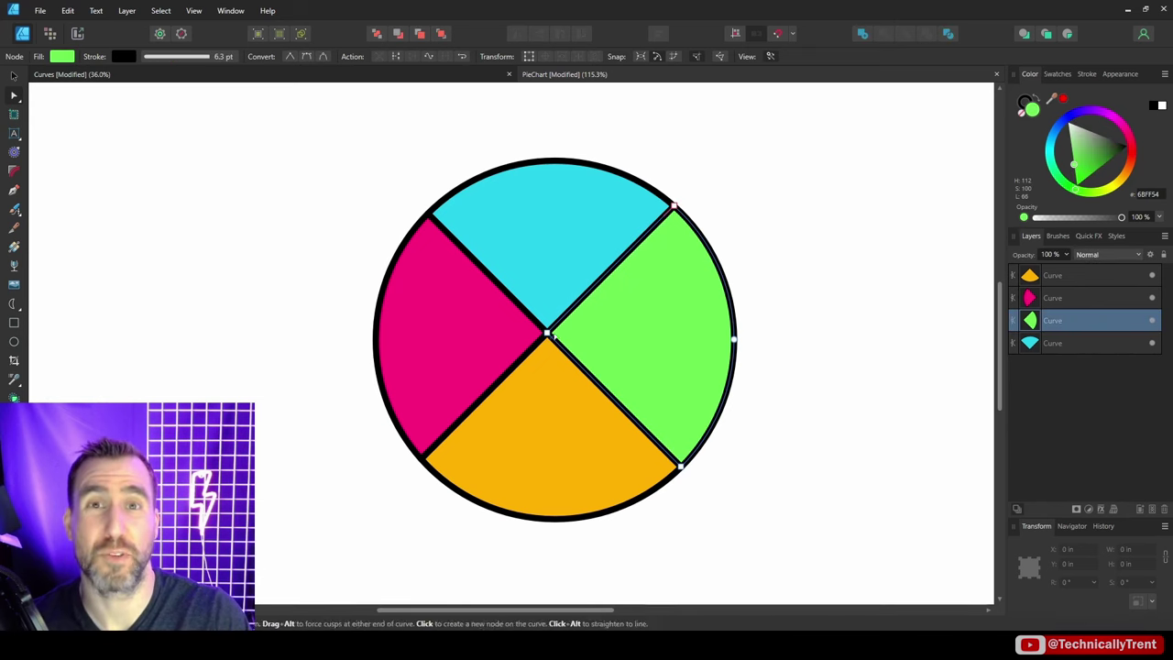
pyautogui.scroll(3, 561, 340)
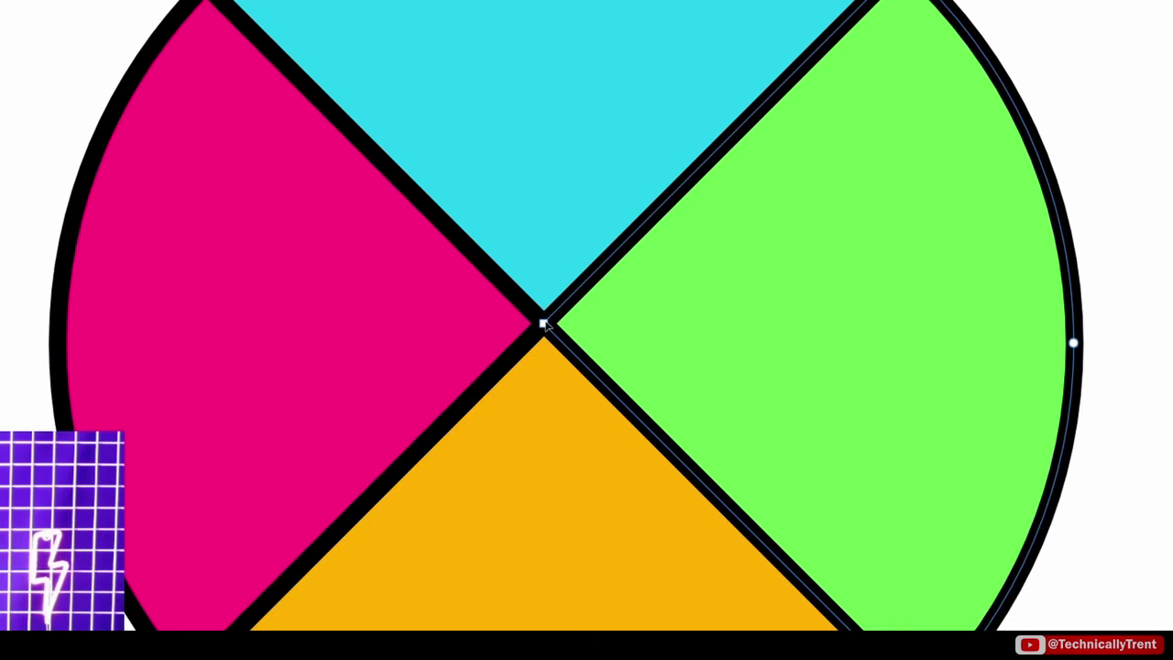
pyautogui.moveTo(543, 324); pyautogui.dragTo(623, 327)
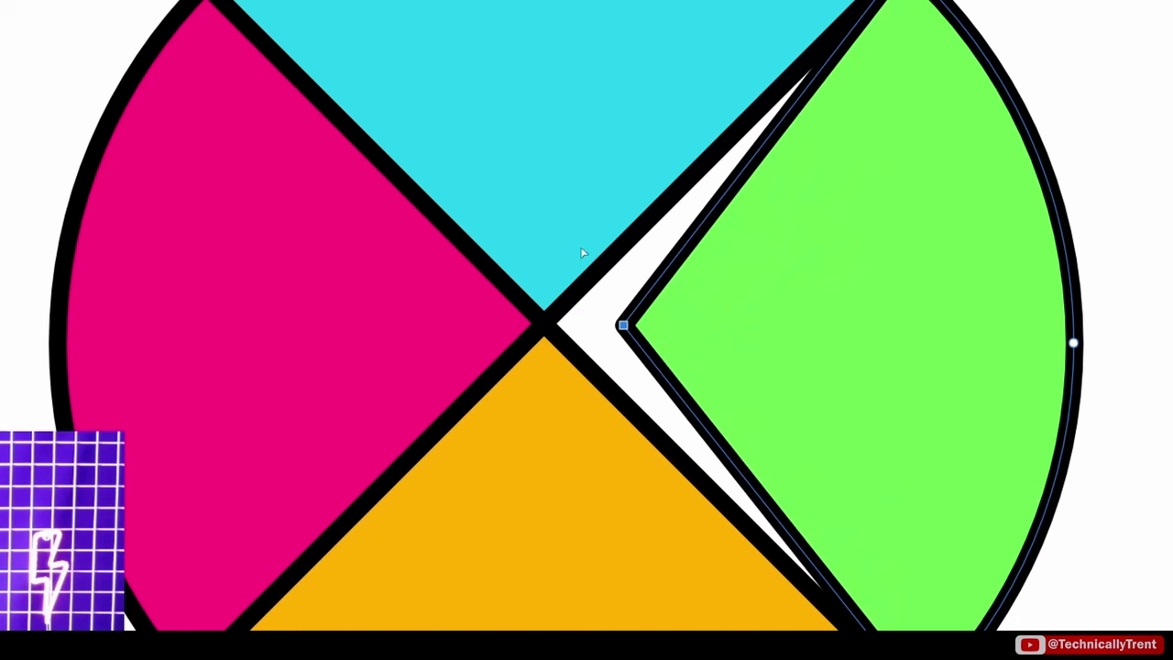
# Pull the inner corner nodes of the orange, magenta and cyan slices away from the pie chart's center.
pyautogui.click(544, 327)
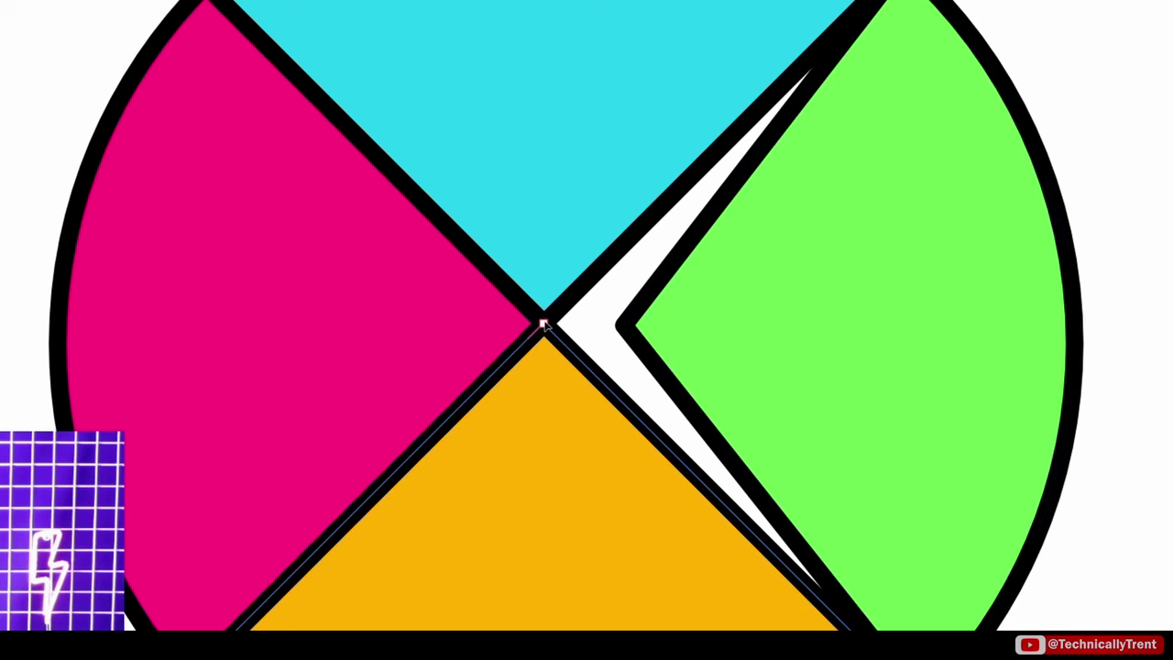
pyautogui.moveTo(544, 326); pyautogui.dragTo(549, 279)
pyautogui.click(542, 323)
pyautogui.click(543, 324)
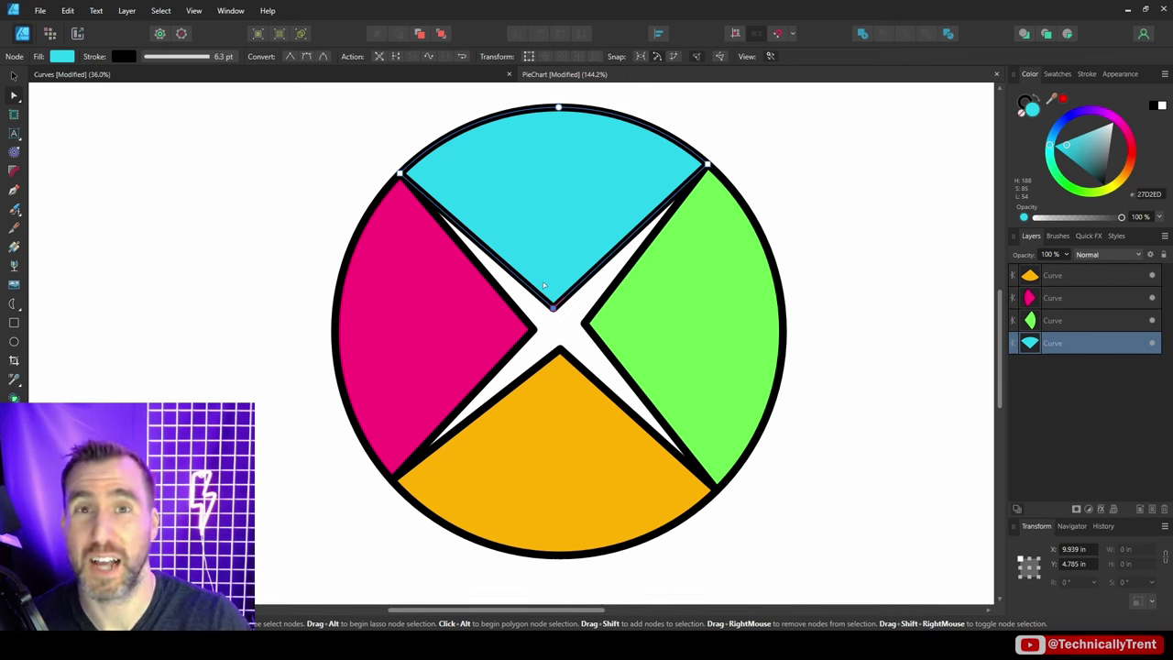
# Pull the green slice's upper outer corner node away from the cyan slice with the Node tool.
pyautogui.click(692, 140)
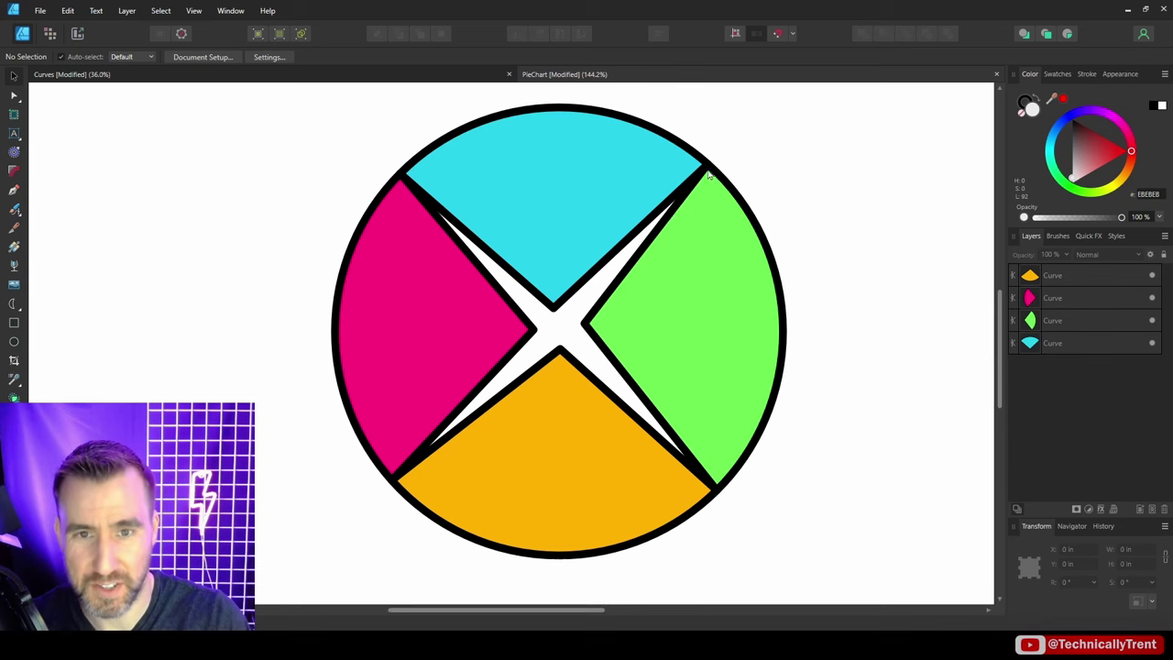
pyautogui.moveTo(725, 146); pyautogui.dragTo(670, 188)
pyautogui.scroll(4, 670, 189)
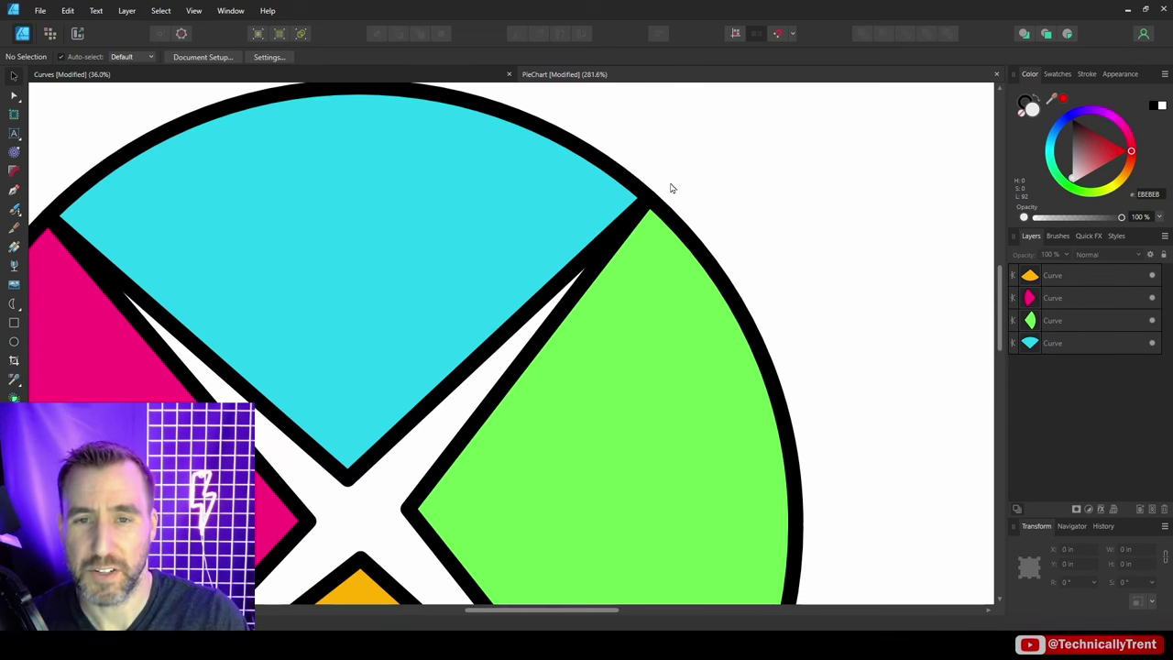
pyautogui.click(14, 95)
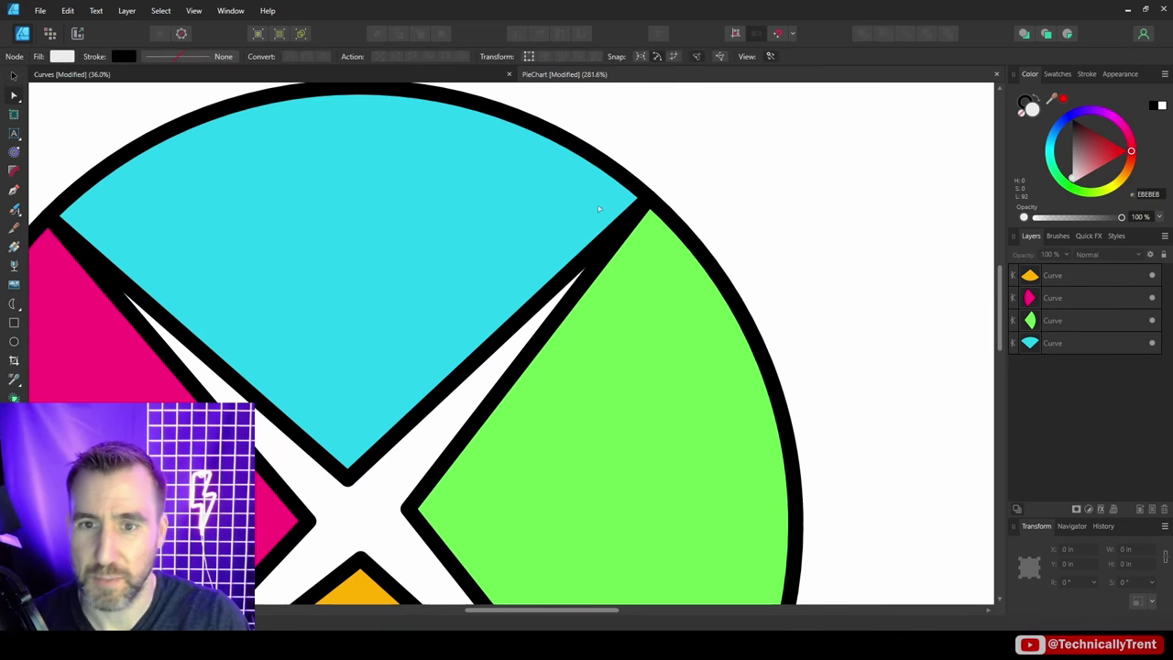
pyautogui.click(651, 213)
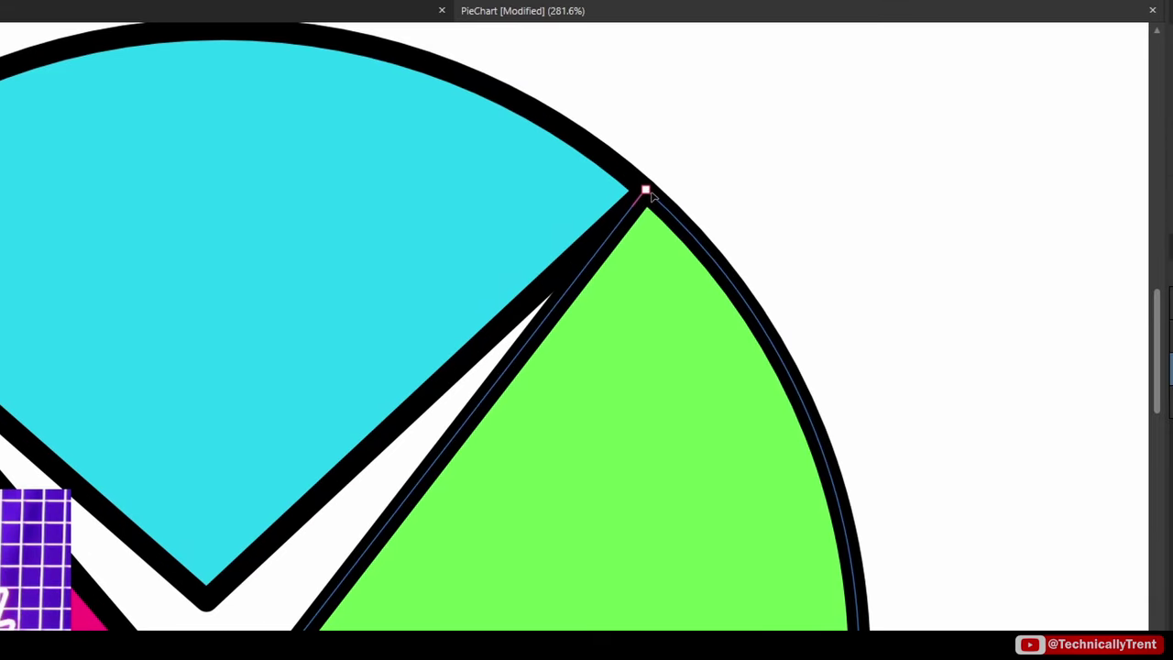
pyautogui.moveTo(645, 190); pyautogui.dragTo(689, 220)
pyautogui.click(645, 191)
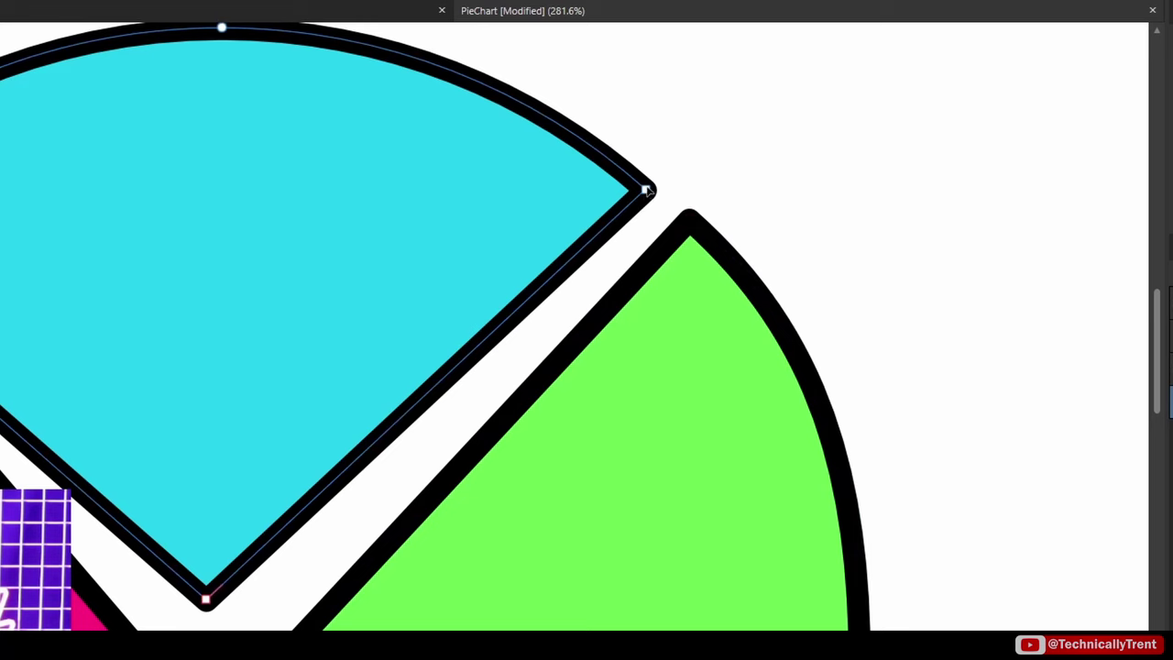
pyautogui.click(646, 191)
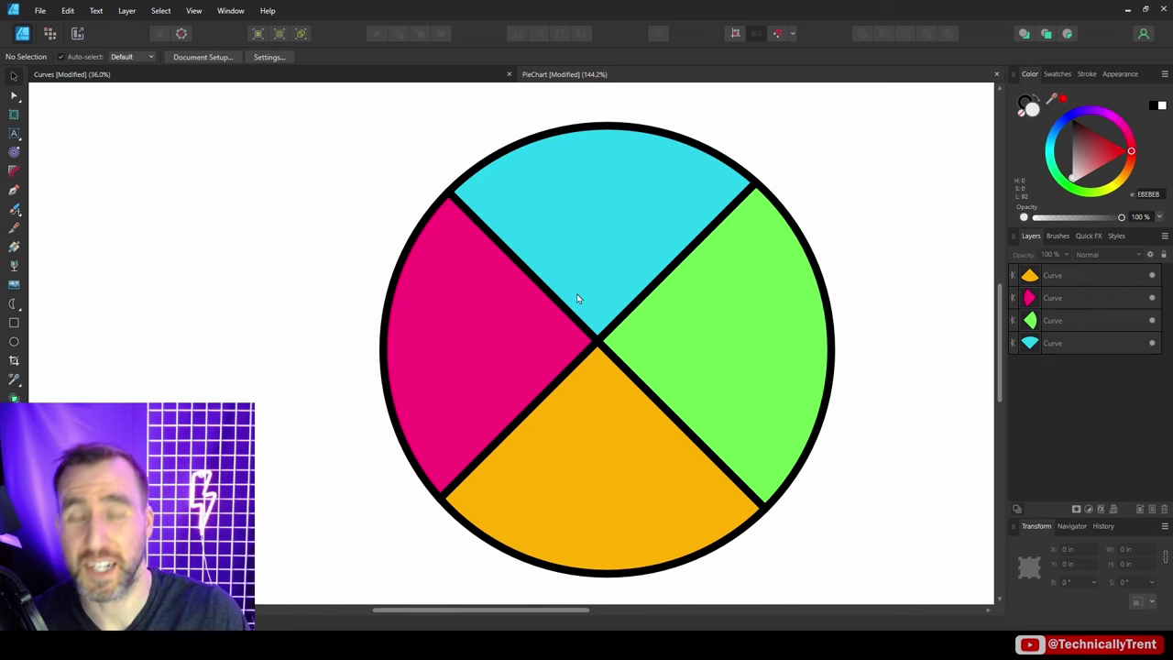
# Move the whole cyan, green, orange and magenta slices outward from the pie chart's center to leave gaps between them.
pyautogui.click(592, 267)
pyautogui.moveTo(592, 267); pyautogui.dragTo(605, 245)
pyautogui.moveTo(694, 367); pyautogui.dragTo(714, 371)
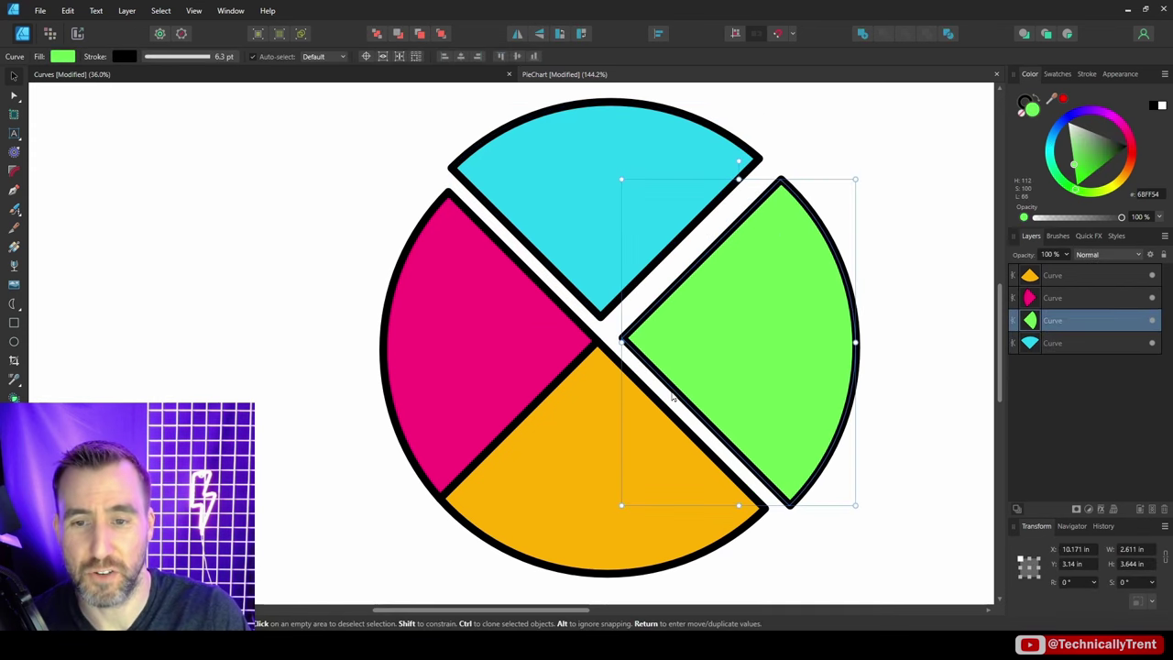
pyautogui.moveTo(605, 417); pyautogui.dragTo(610, 432)
pyautogui.moveTo(514, 339); pyautogui.dragTo(492, 337)
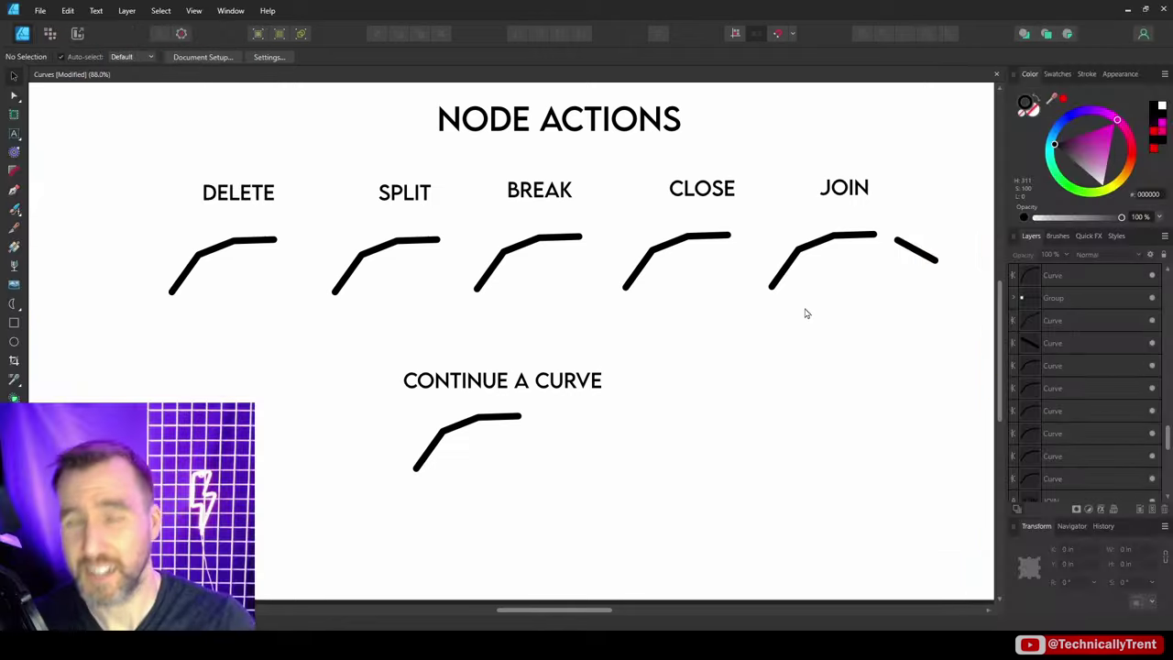
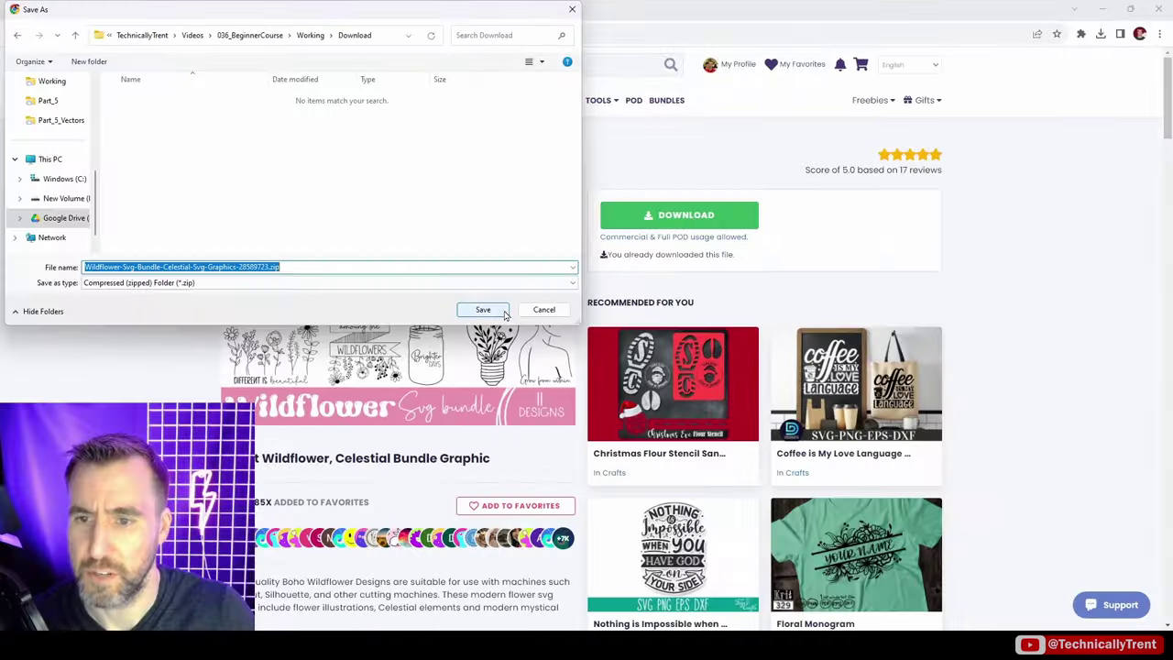
# Save the Wildflower, Celestial Bundle zip in the Download folder and extract it there.
pyautogui.click(480, 309)
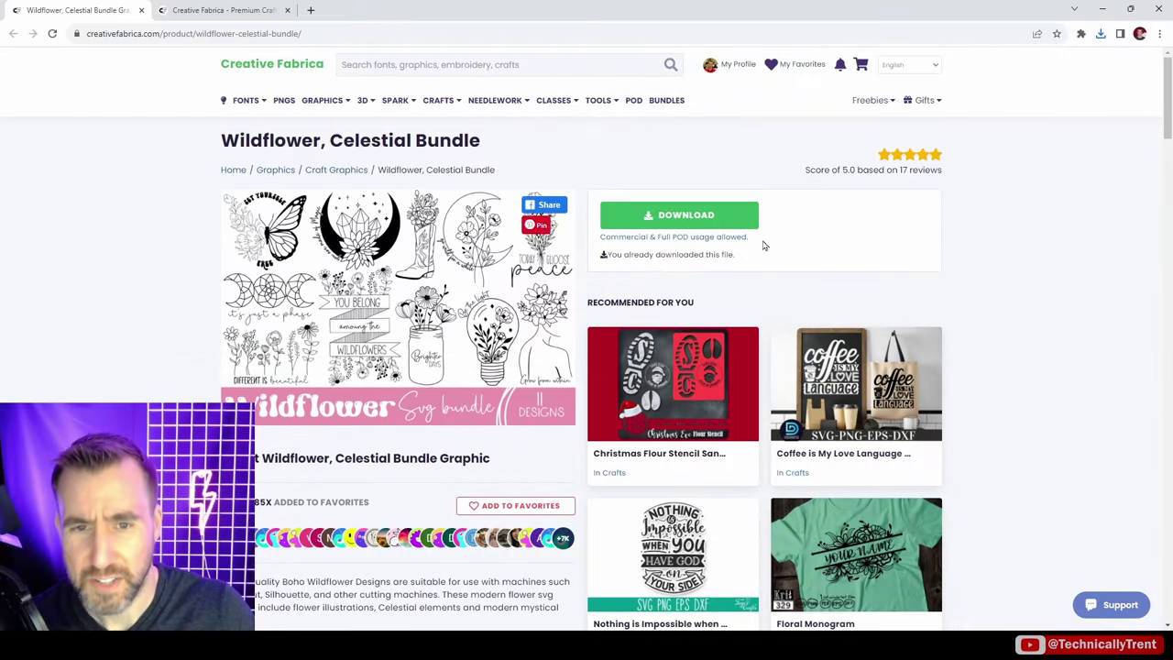
pyautogui.moveTo(763, 245); pyautogui.dragTo(673, 238)
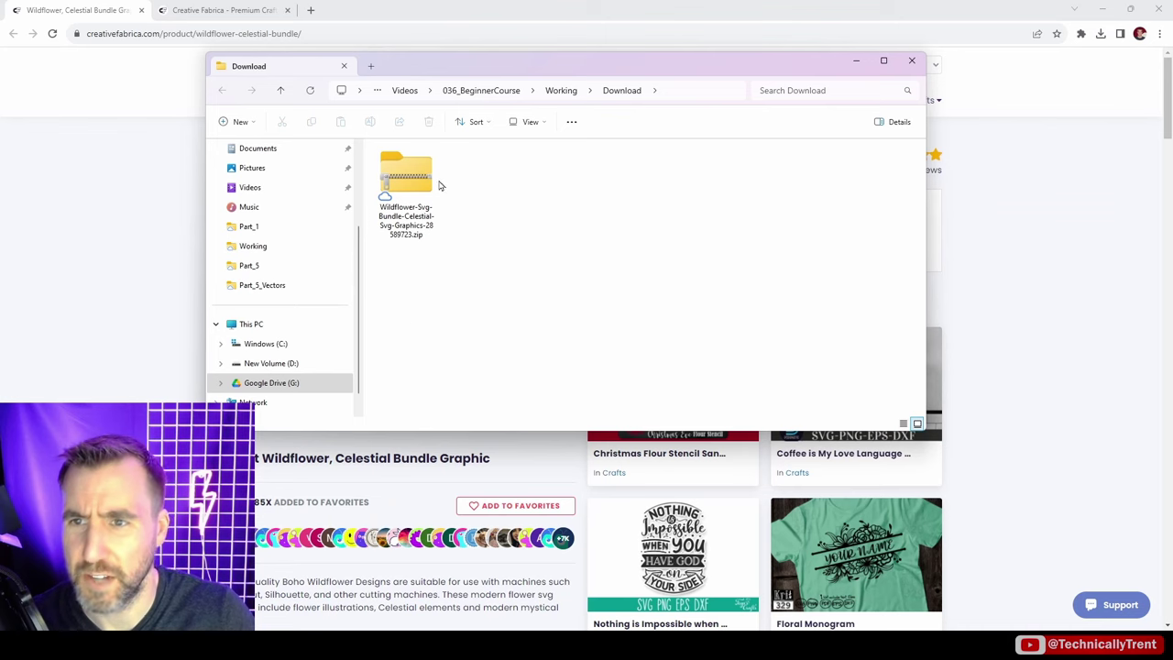
pyautogui.click(436, 181)
pyautogui.rightClick(435, 180)
pyautogui.click(465, 308)
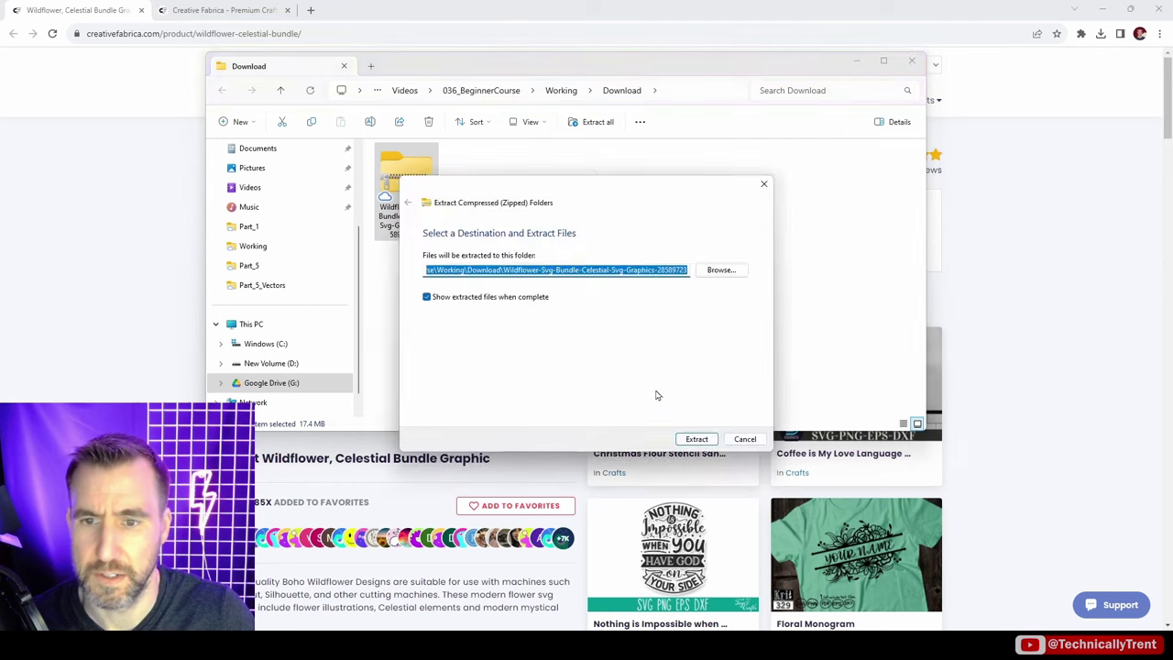
pyautogui.click(693, 439)
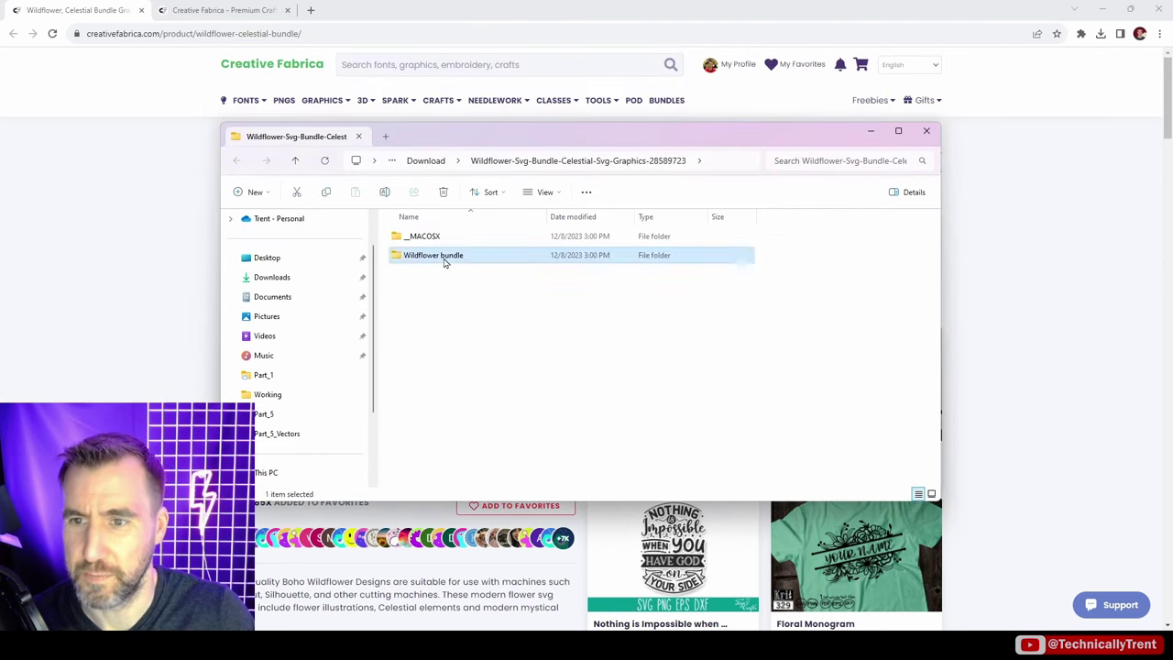
# Open the extracted Wildflower bundle folder and sort its files by type.
pyautogui.doubleClick(444, 260)
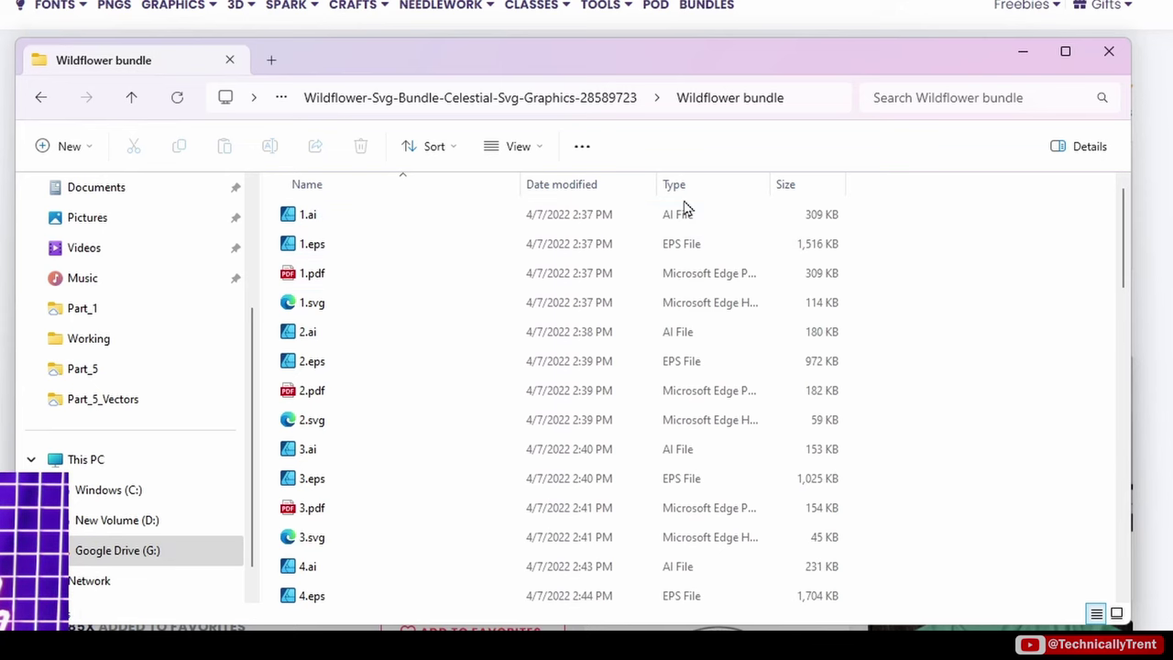
pyautogui.press('super+shift+Up')
pyautogui.click(682, 91)
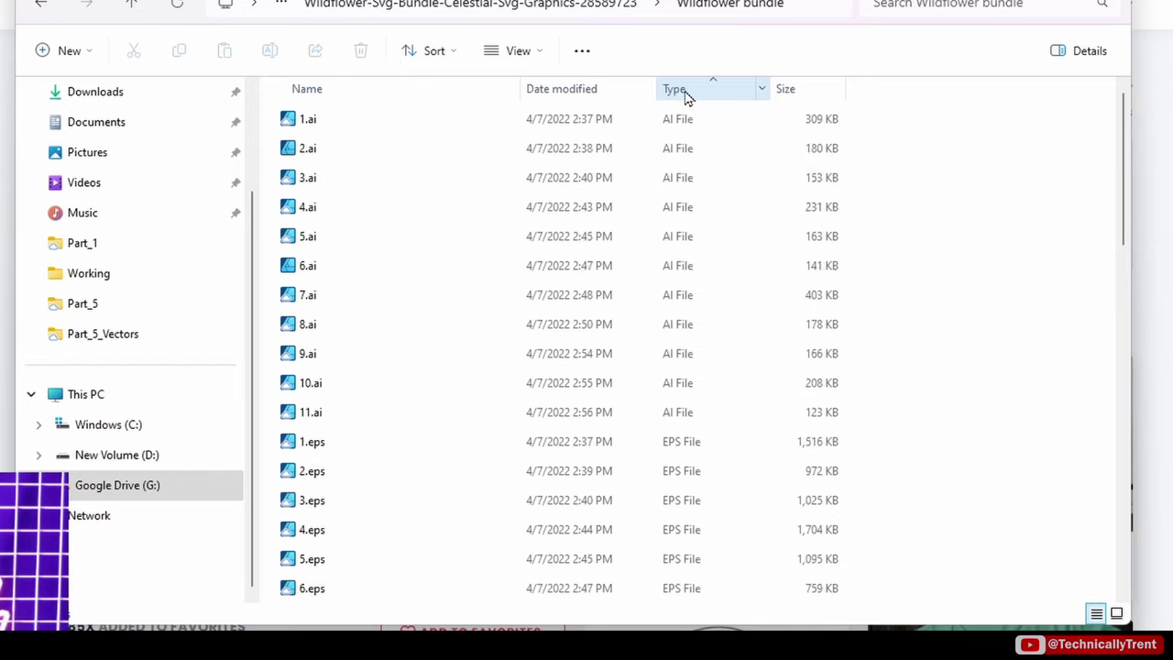
pyautogui.scroll(-6, 366, 485)
# Preview 6.svg in the browser, close it, and open 7.svg with Affinity Designer 2.
pyautogui.doubleClick(431, 342)
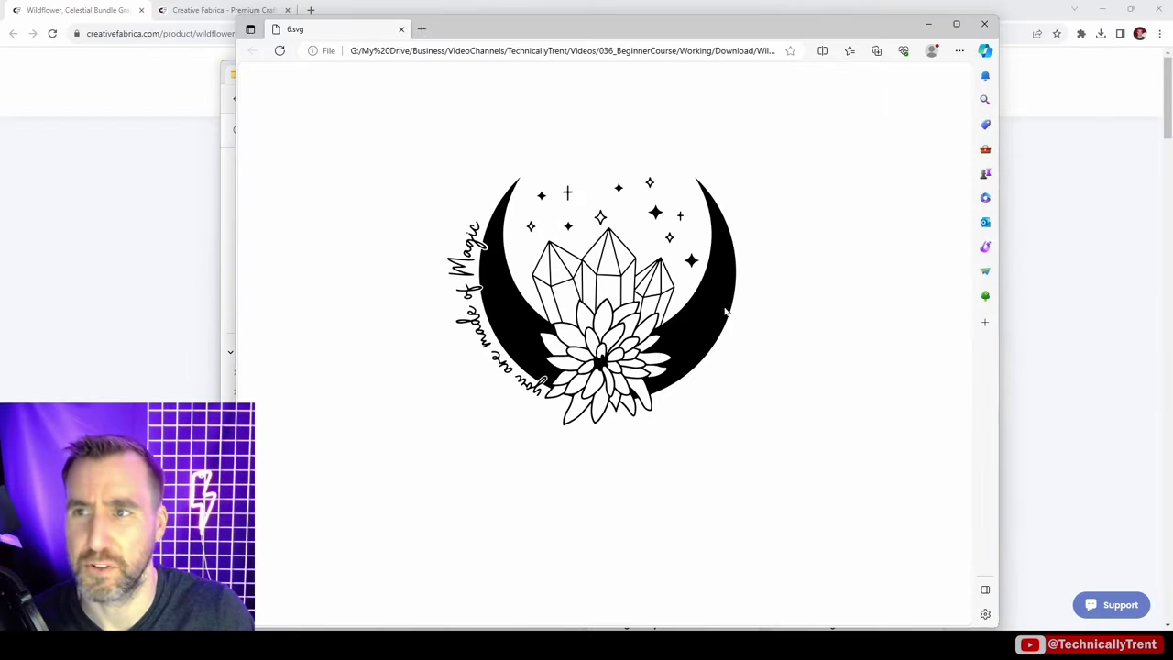
pyautogui.click(985, 22)
pyautogui.rightClick(408, 362)
pyautogui.moveTo(555, 427)
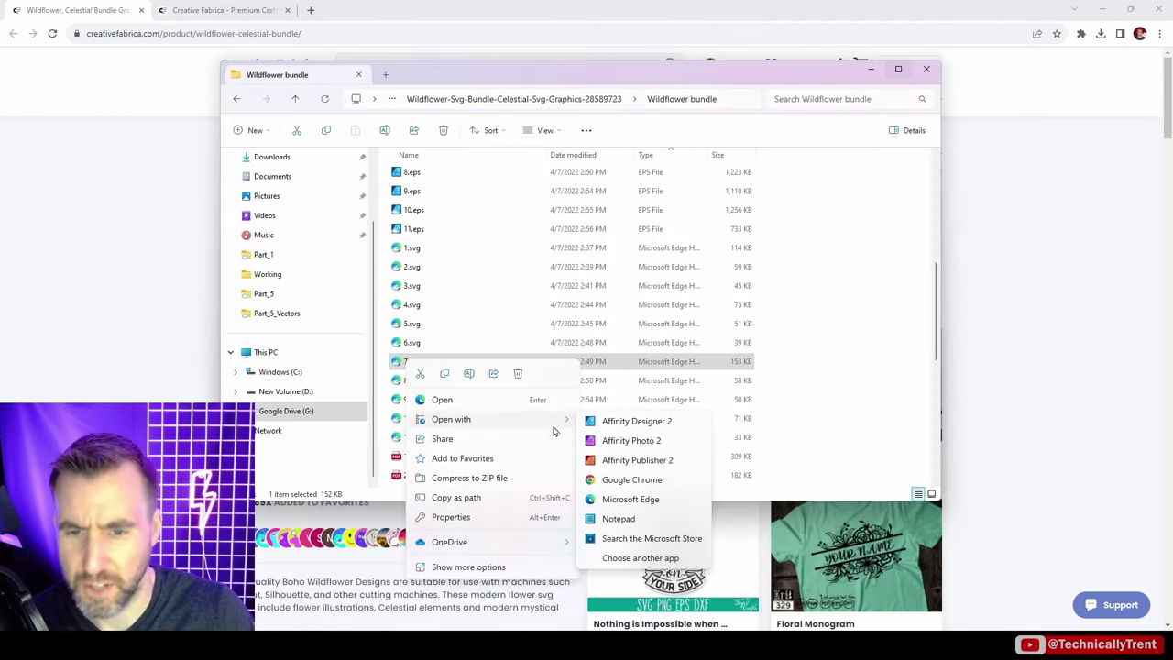
pyautogui.click(634, 421)
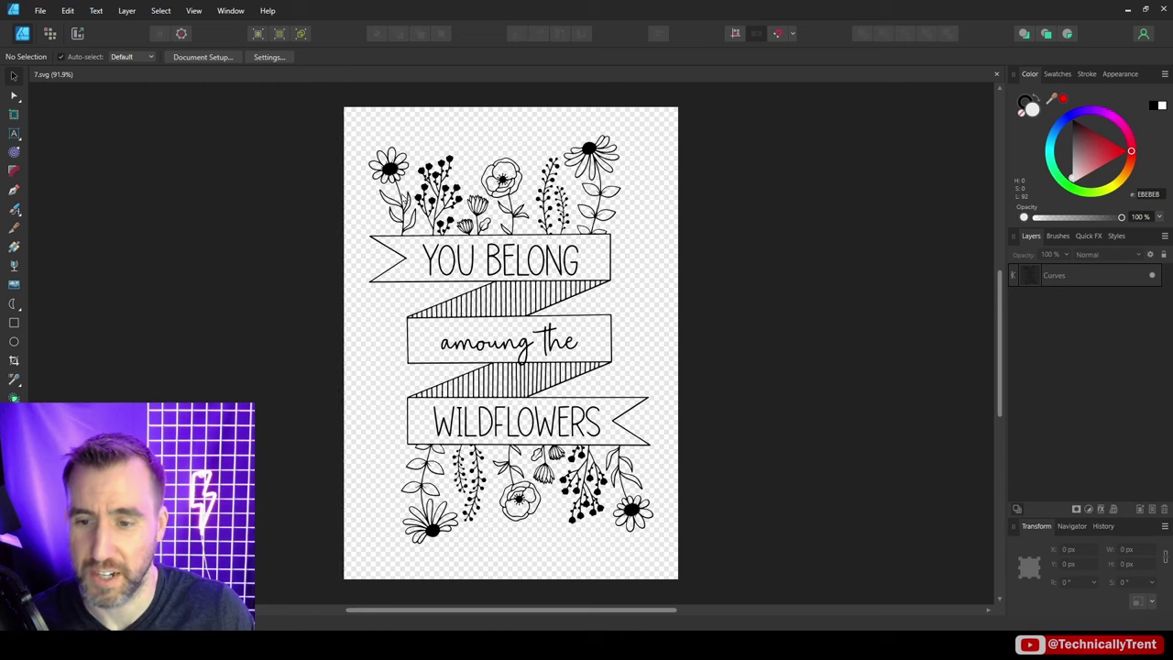
# Create a new blank document and paste a copy of the 7.svg curves into it.
pyautogui.hotkey('ctrl', 'n')
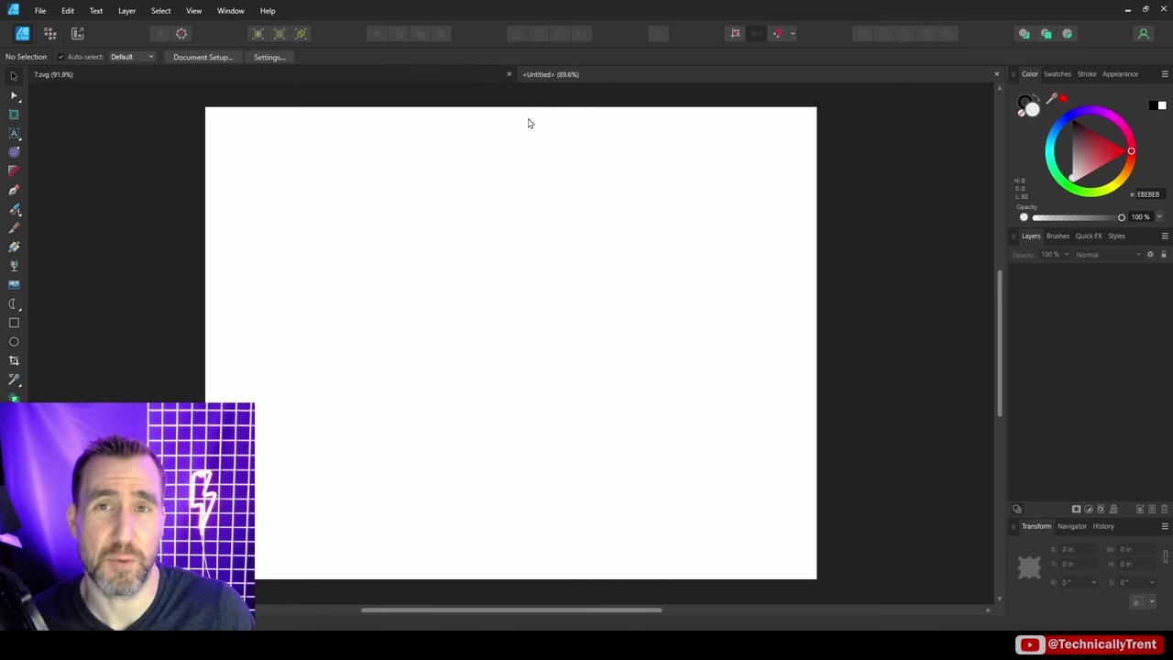
pyautogui.click(461, 76)
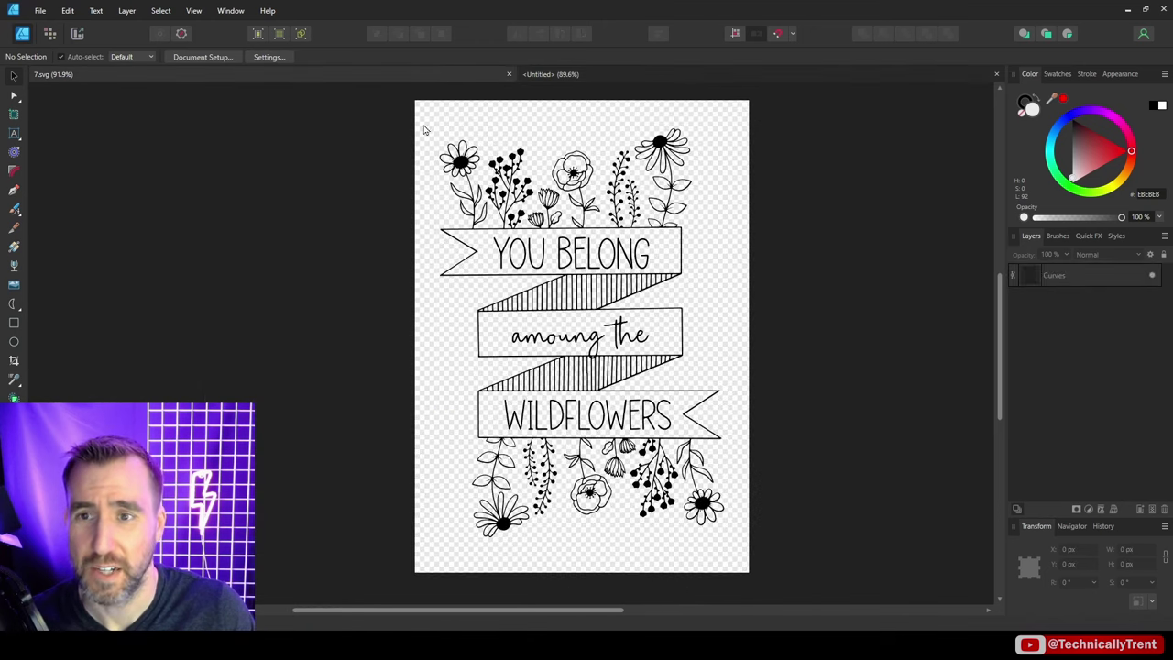
pyautogui.moveTo(351, 100); pyautogui.dragTo(836, 567)
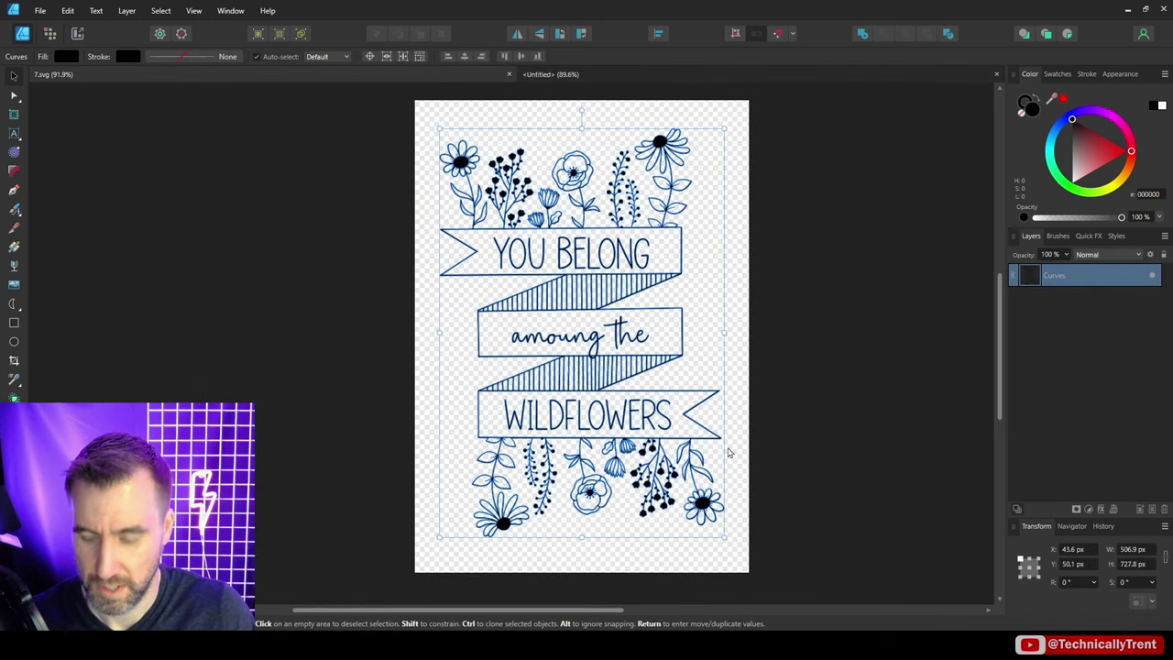
pyautogui.click(651, 75)
pyautogui.hotkey('ctrl', 'v')
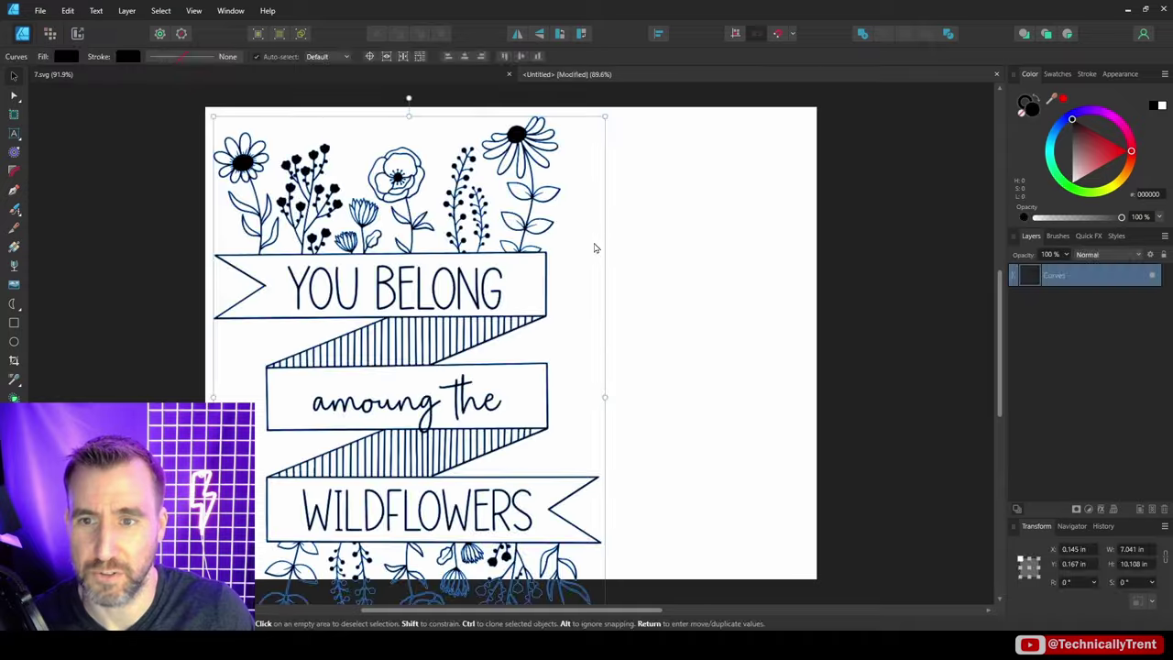
# Scale down the pasted wildflower artwork, position it fully within the page, and deselect it.
pyautogui.press('Tab')
pyautogui.moveTo(620, 97); pyautogui.dragTo(495, 265)
pyautogui.moveTo(479, 361); pyautogui.dragTo(589, 241)
pyautogui.press('Tab')
pyautogui.click(681, 243)
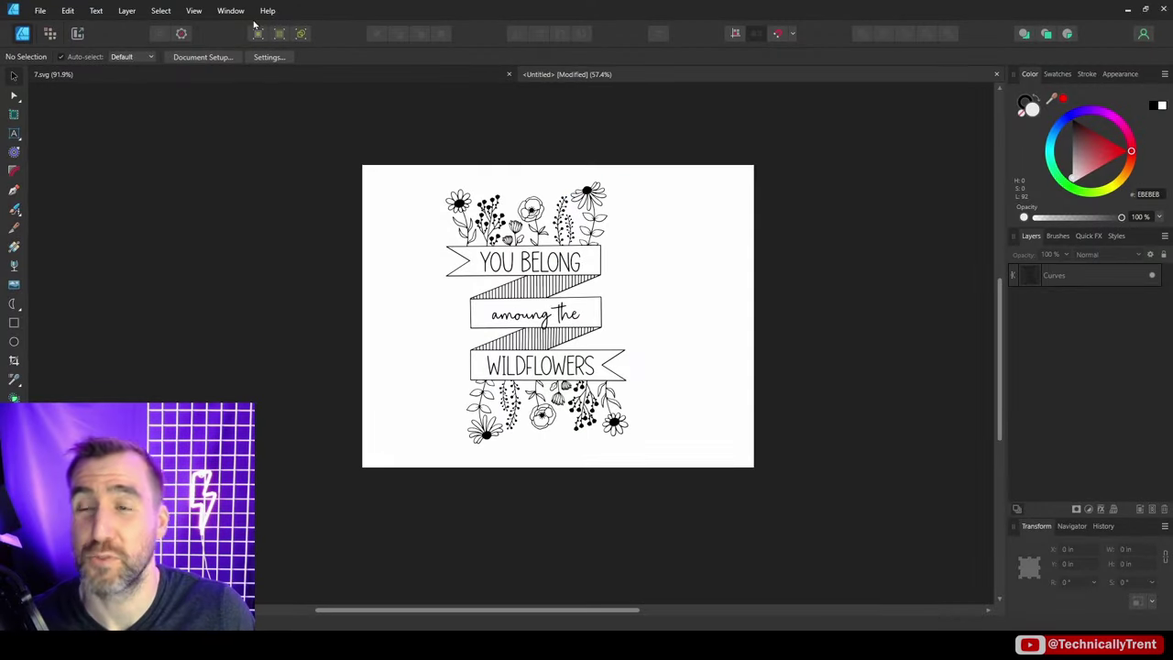
# Place 7.svg from the Wildflower bundle folder beside the pasted artwork, scaled to about 4.5 by 6.4 in.
pyautogui.click(41, 11)
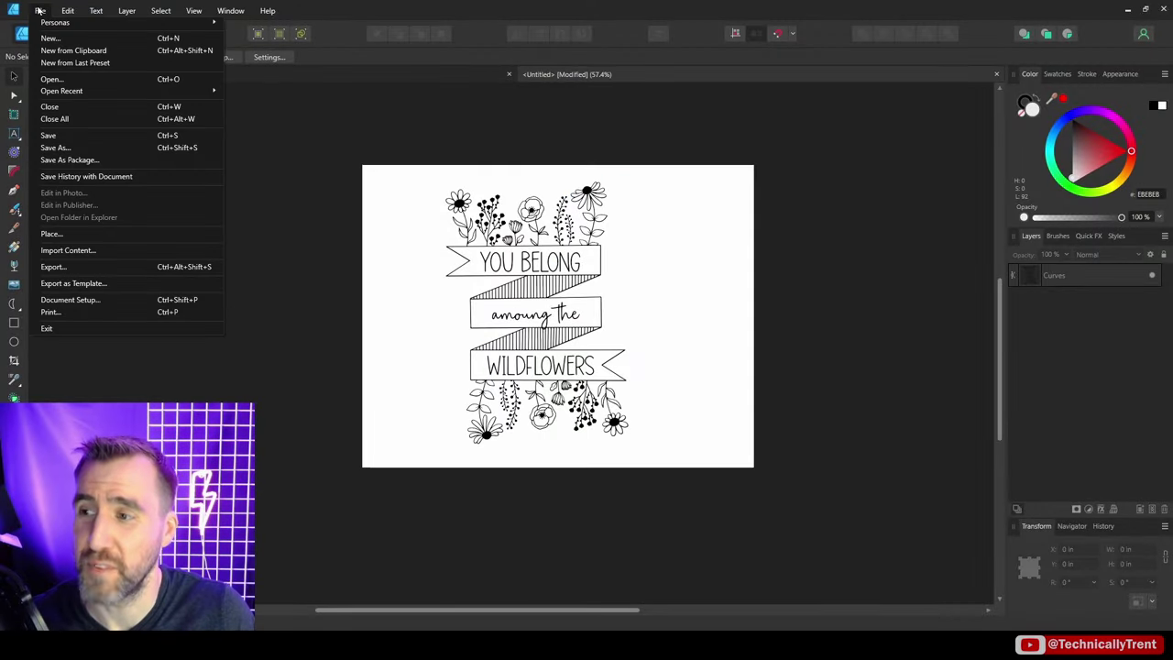
pyautogui.click(110, 233)
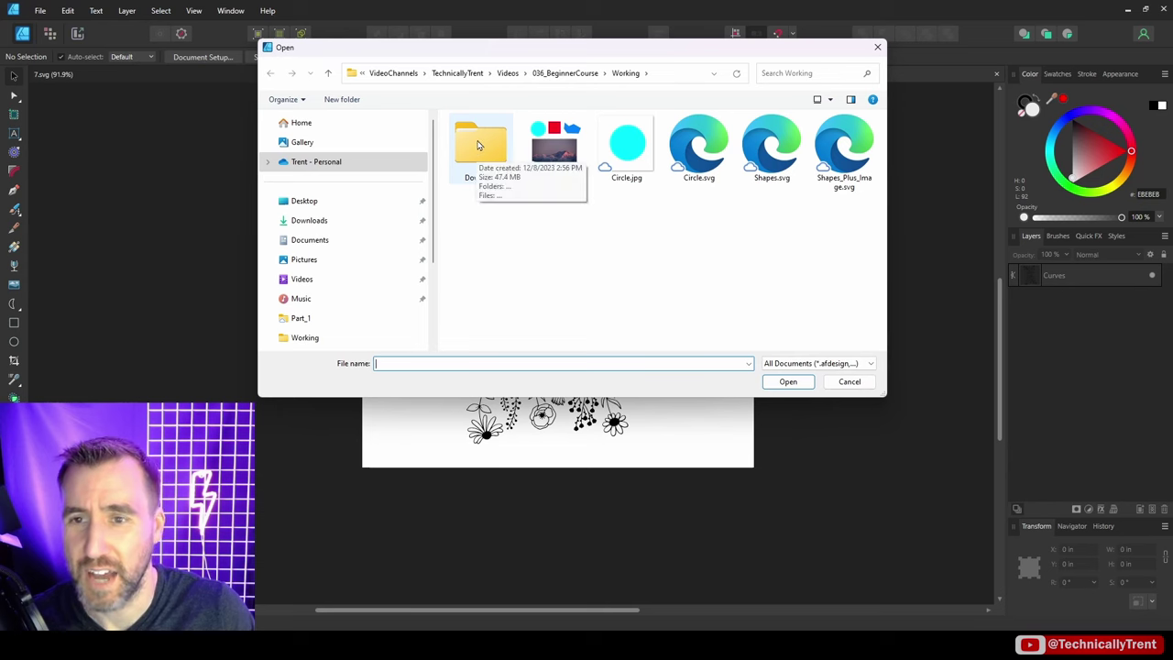
pyautogui.doubleClick(478, 144)
pyautogui.doubleClick(516, 138)
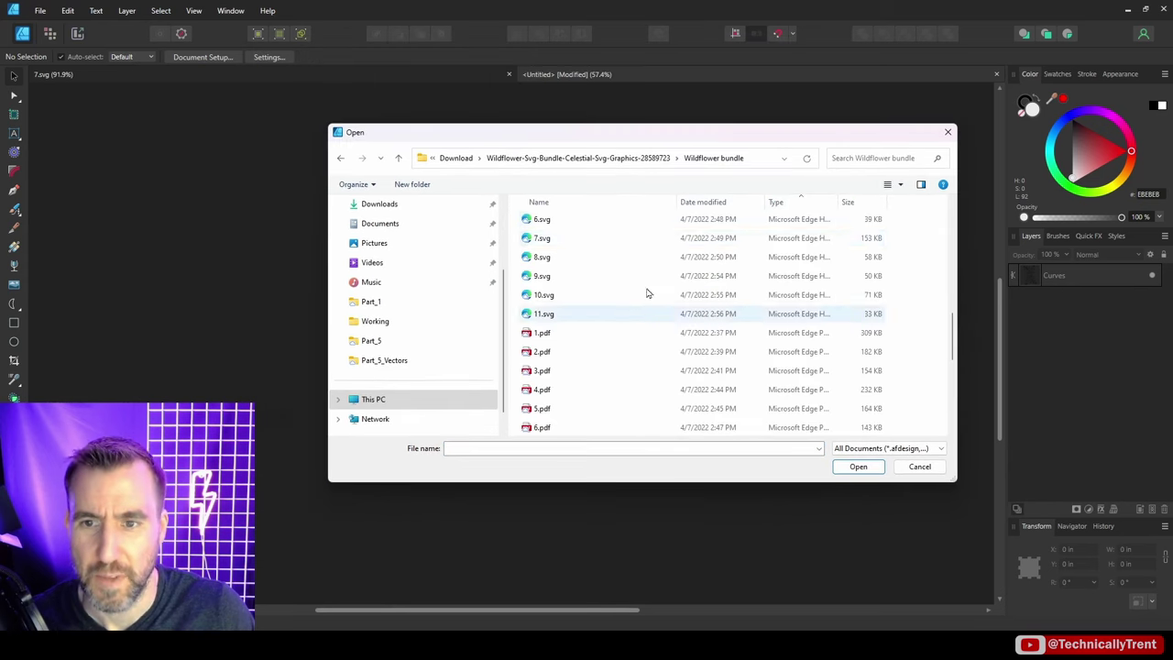
pyautogui.click(577, 240)
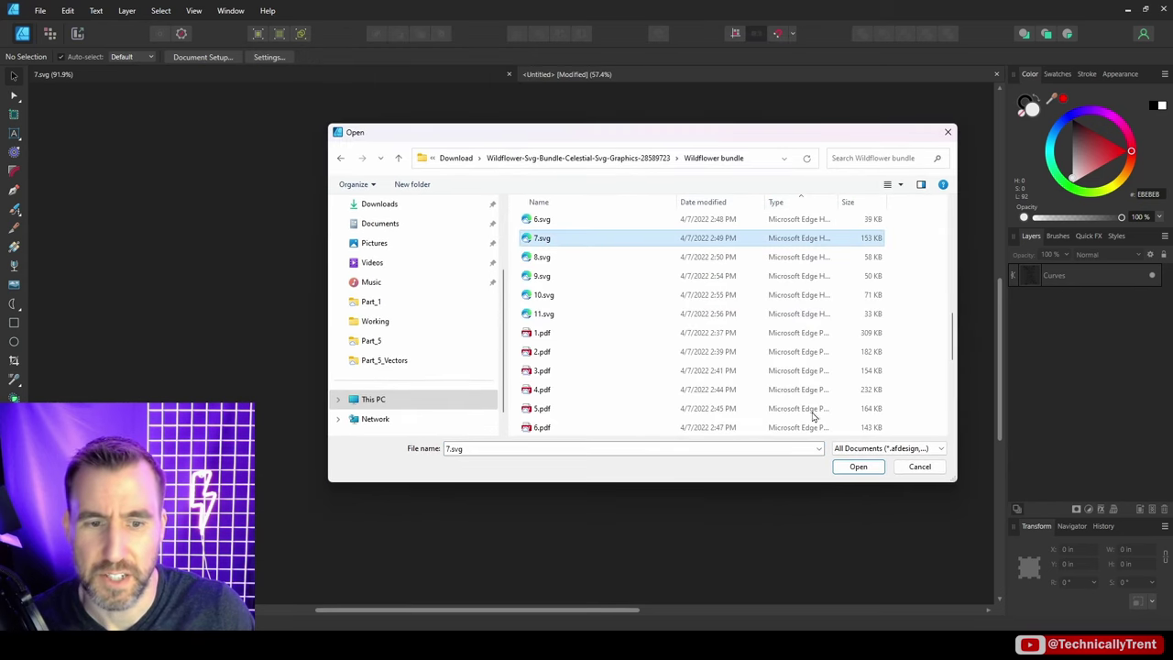
pyautogui.click(858, 467)
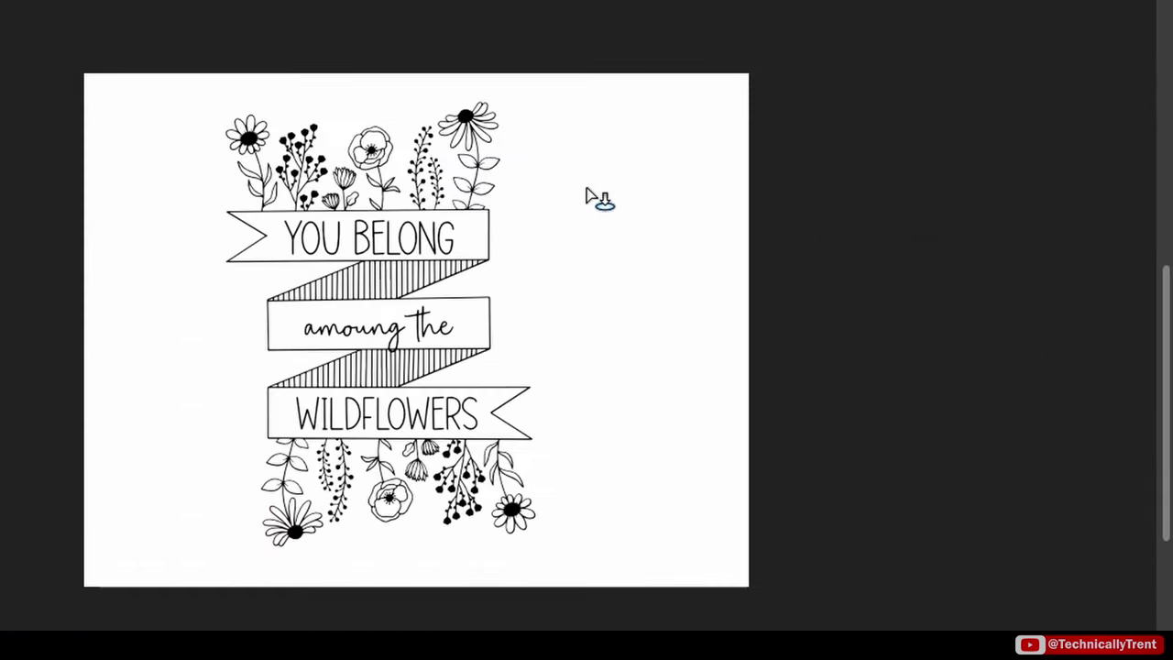
pyautogui.moveTo(586, 194); pyautogui.dragTo(869, 615)
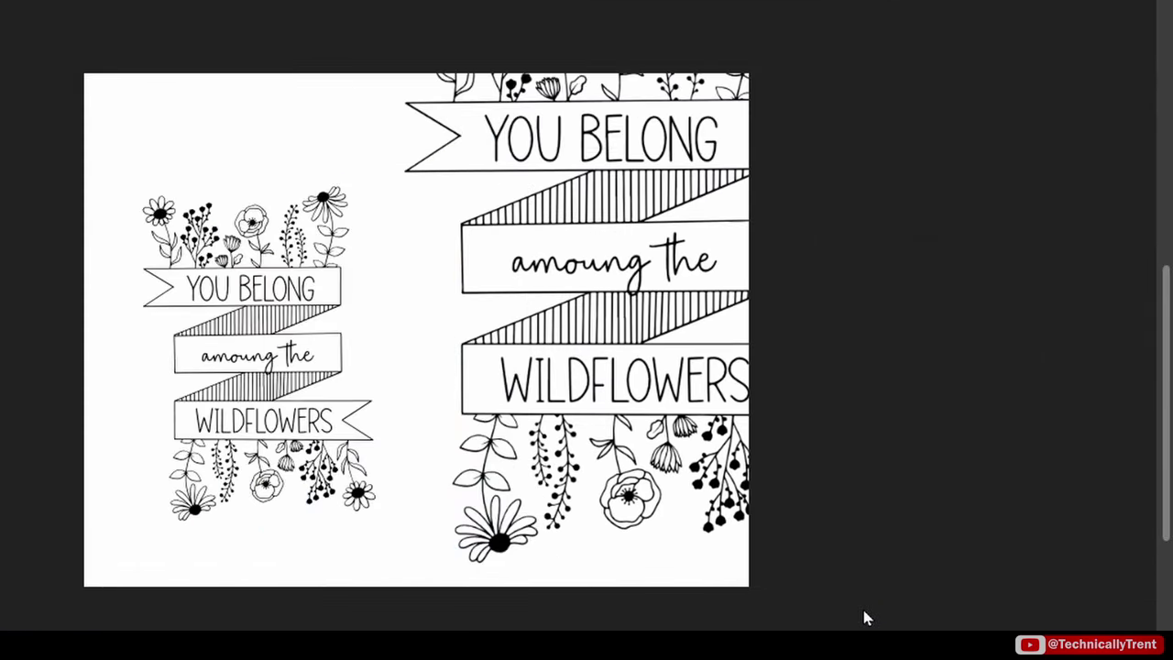
pyautogui.moveTo(865, 617); pyautogui.dragTo(654, 283)
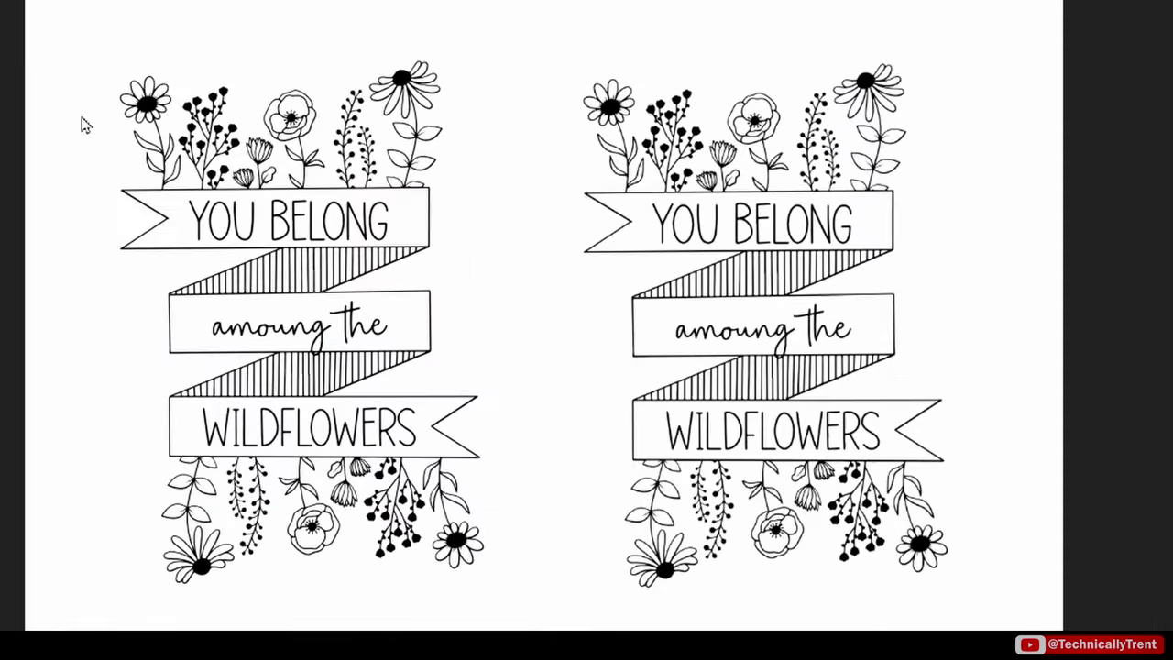
# Open the placed 7.svg as an embedded document in its own tab, and return to the untitled document.
pyautogui.click(735, 229)
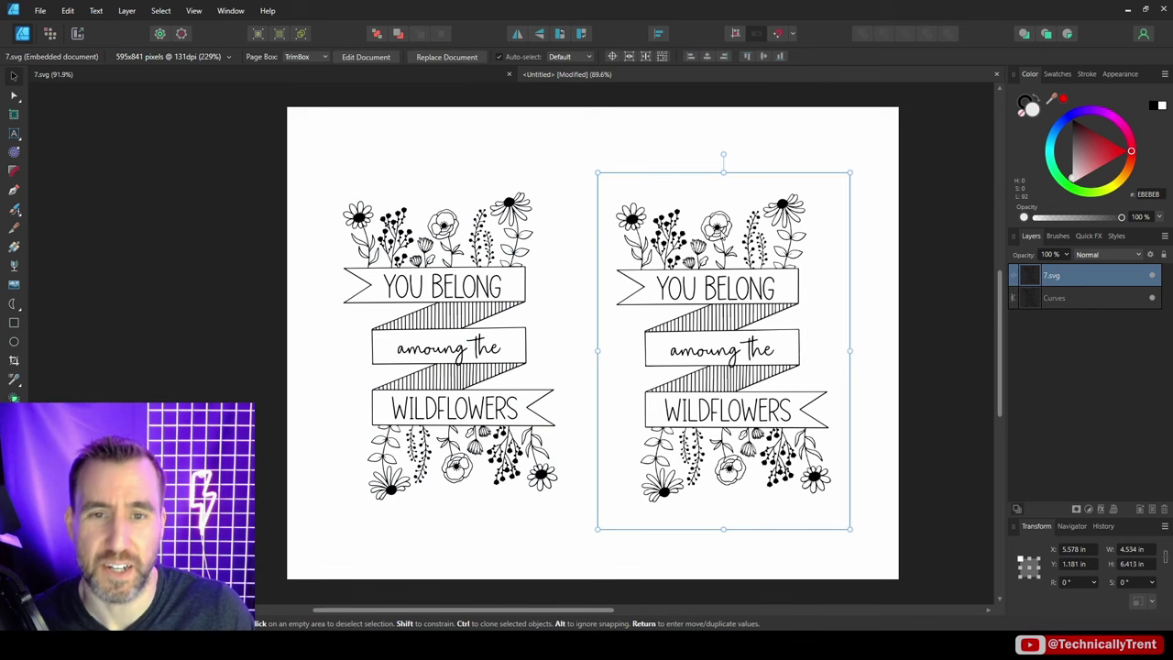
pyautogui.doubleClick(717, 251)
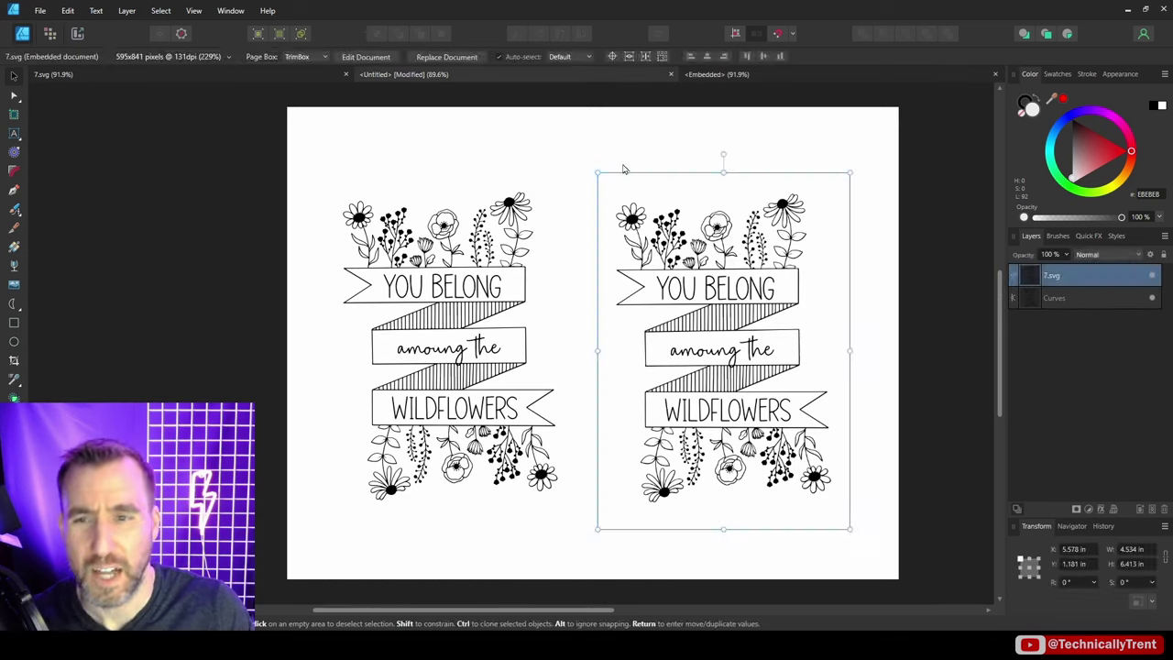
pyautogui.click(574, 161)
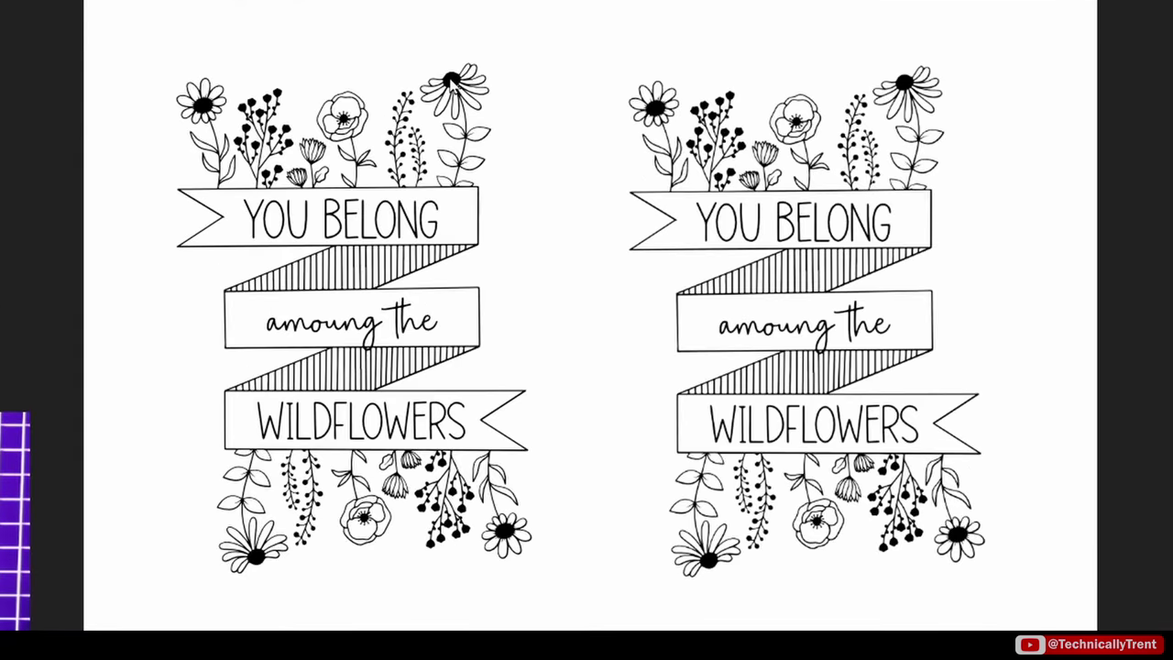
# Show the nodes of the pasted wildflower curves with the Node tool and examine them.
pyautogui.click(451, 81)
pyautogui.press('a')
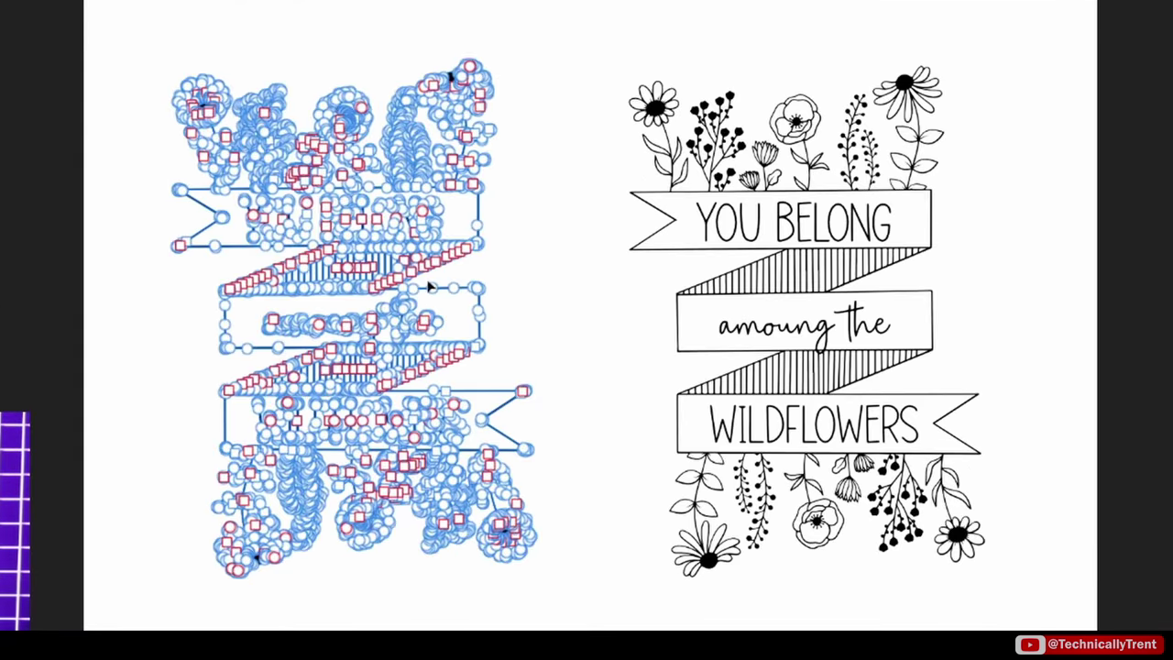
pyautogui.scroll(5, 461, 121)
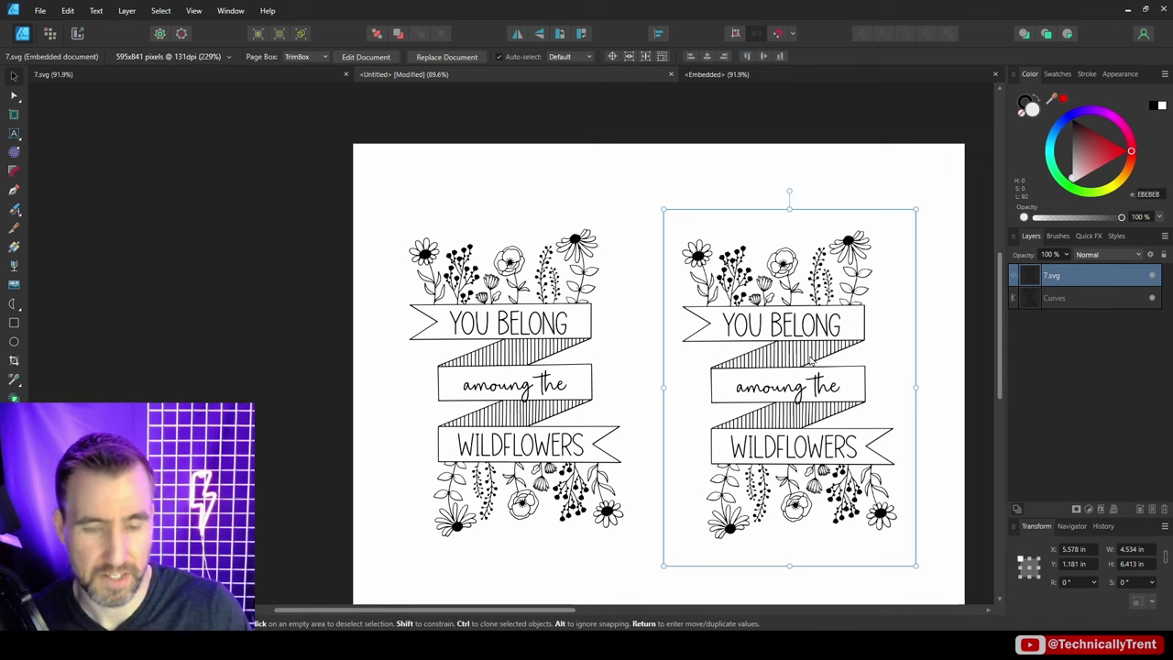
# Delete the placed 7.svg and examine the nodes of the remaining wildflower curves around the YOU BELONG banner.
pyautogui.press('Delete')
pyautogui.moveTo(623, 230); pyautogui.dragTo(671, 165)
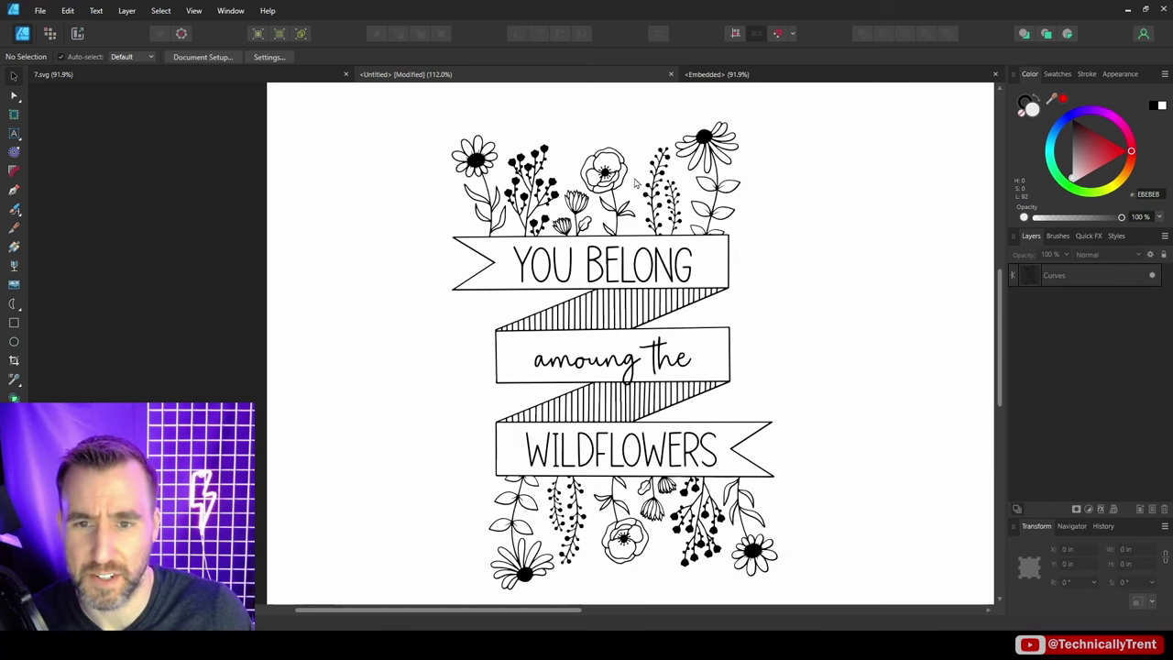
pyautogui.click(660, 173)
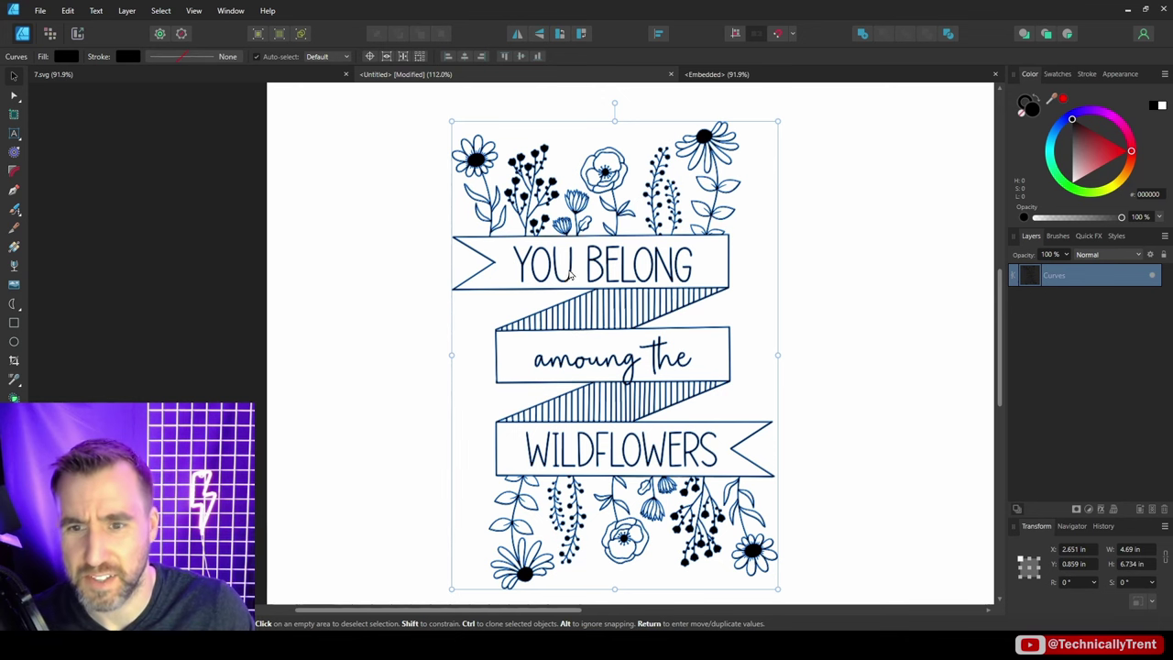
pyautogui.click(13, 95)
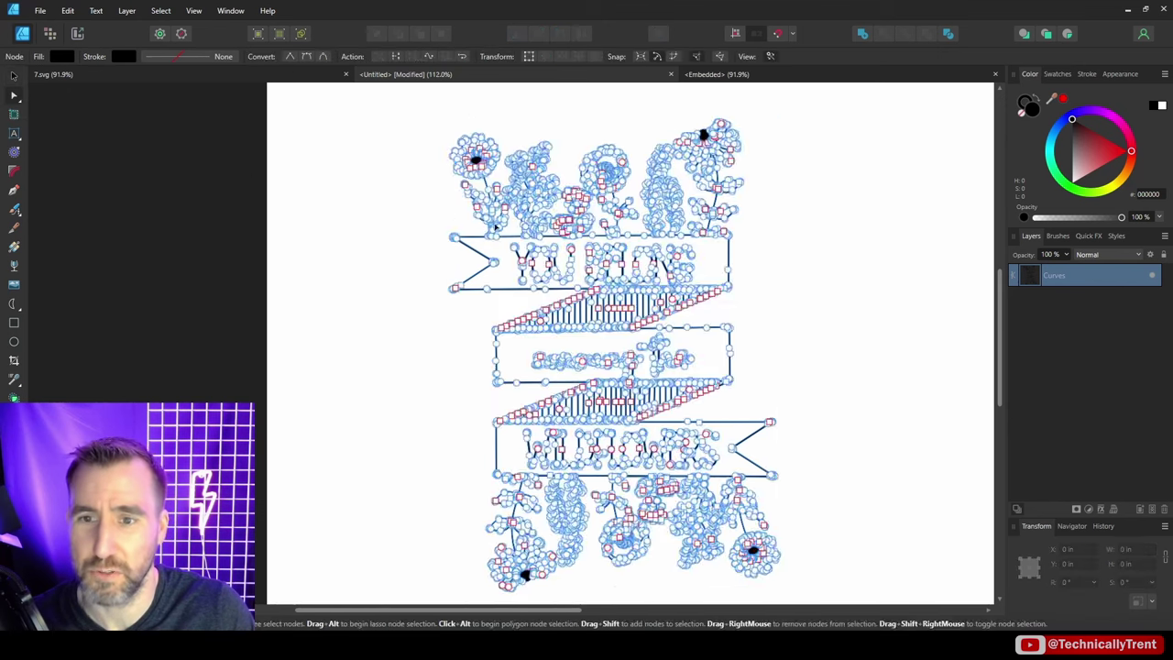
pyautogui.scroll(5, 577, 264)
pyautogui.scroll(2, 578, 264)
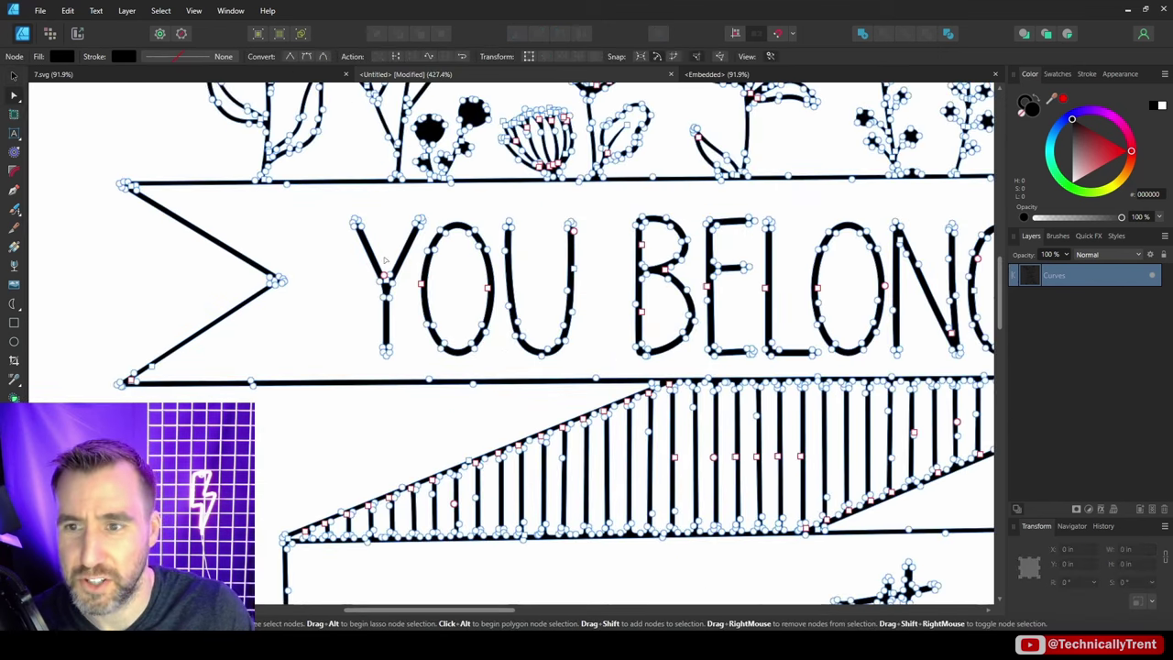
pyautogui.scroll(-5, 728, 296)
pyautogui.hotkey('ctrl', 'd')
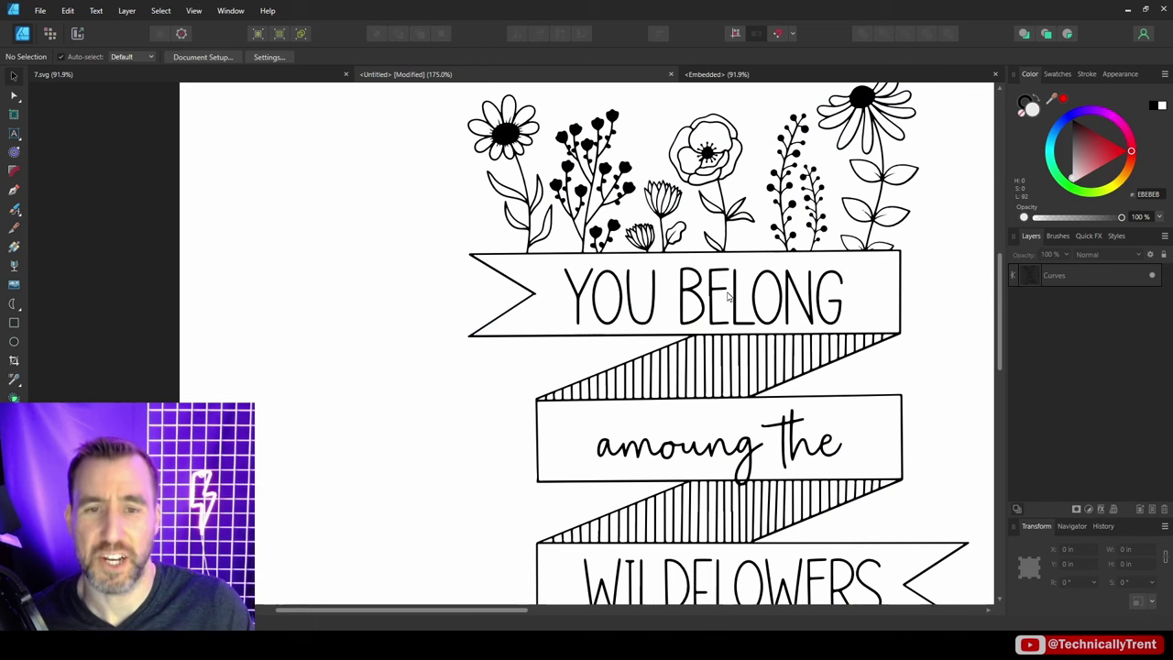
# Select all nodes of the YOU BELONG lettering in the upper banner and delete them.
pyautogui.hotkey('ctrl', 'a')
pyautogui.click(12, 95)
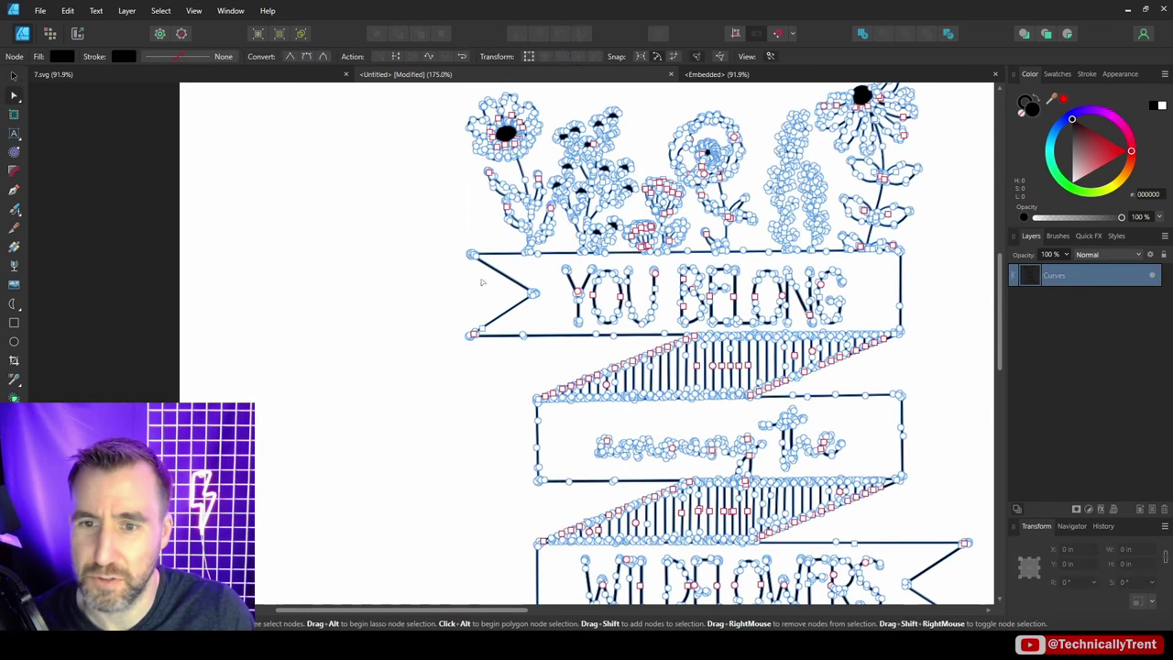
pyautogui.moveTo(550, 263); pyautogui.dragTo(844, 328)
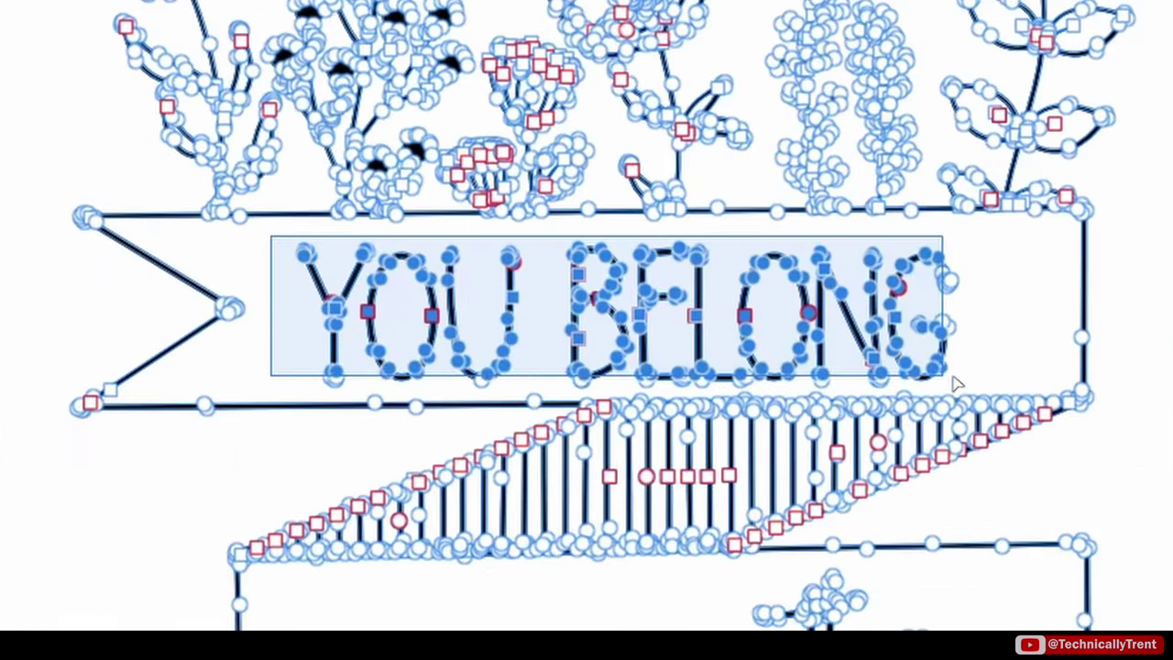
pyautogui.moveTo(956, 385); pyautogui.dragTo(993, 369)
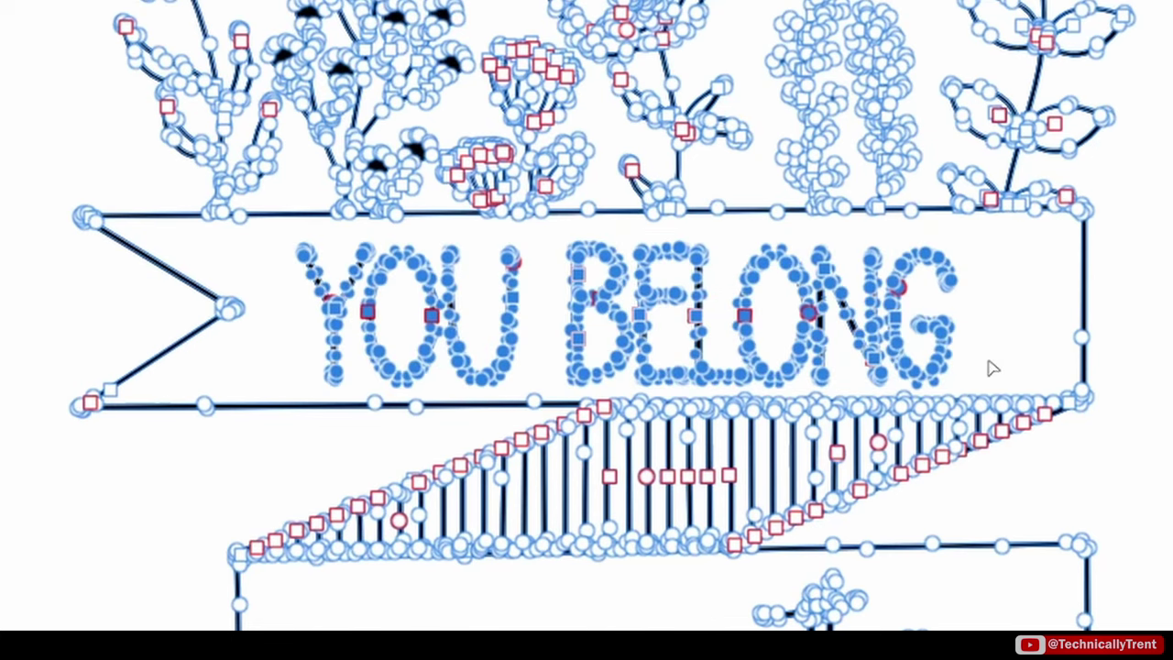
pyautogui.press('Delete')
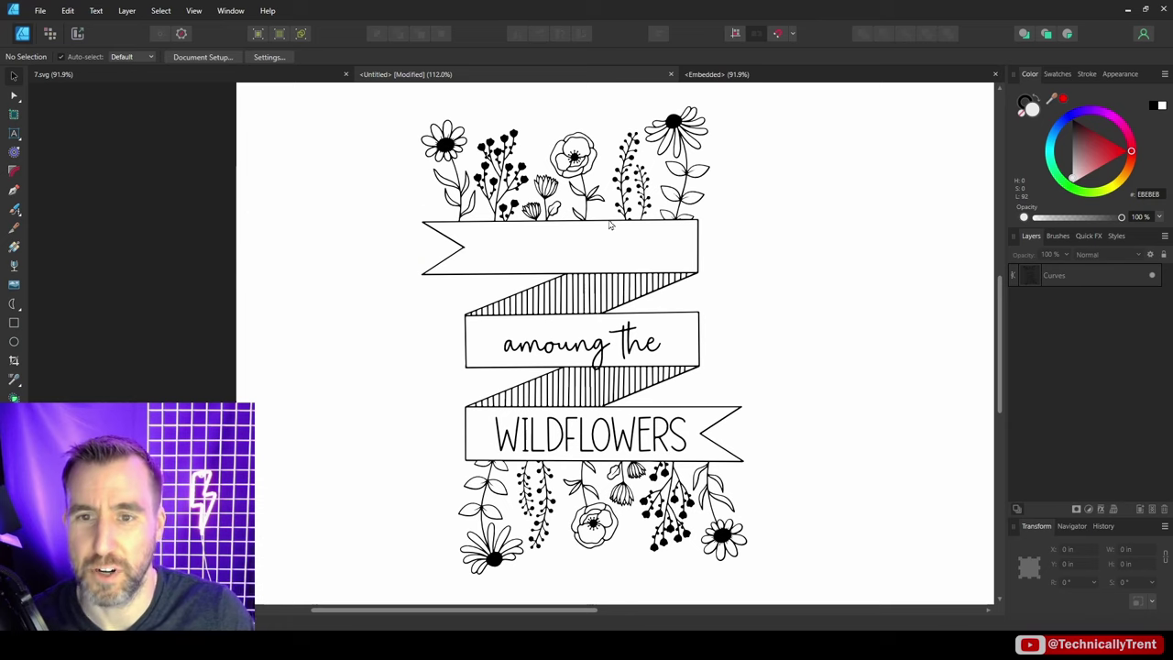
# Add the artistic text "You Belong" inside the empty upper banner.
pyautogui.press('t')
pyautogui.moveTo(467, 224); pyautogui.dragTo(510, 273)
pyautogui.write('You Belong')
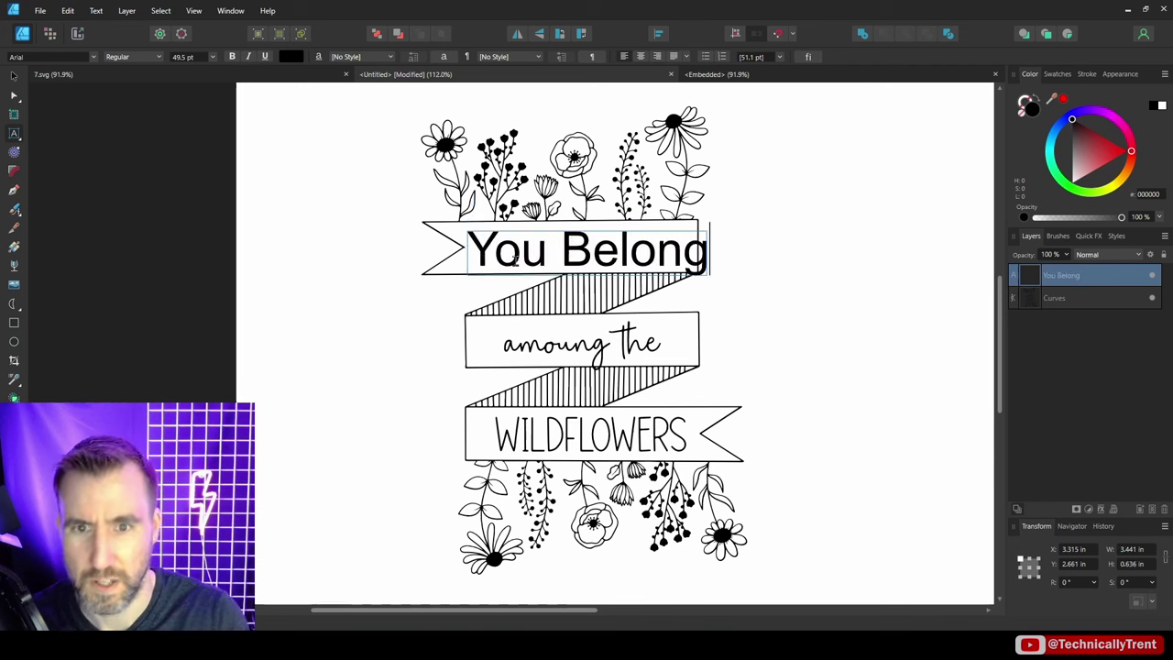
pyautogui.press('Escape')
pyautogui.click(12, 77)
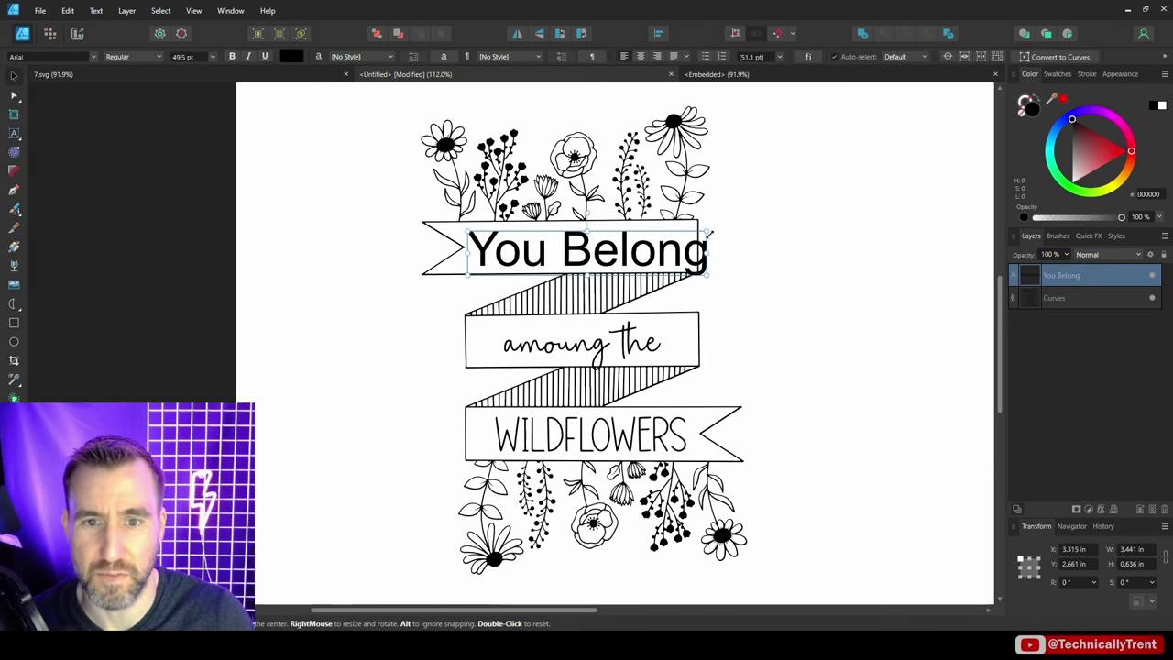
# Set the "You Belong" text in Bradley Hand ITC and scale it to about 3.0 by 0.6 in to fit the banner.
pyautogui.moveTo(702, 248); pyautogui.dragTo(644, 245)
pyautogui.click(50, 57)
pyautogui.scroll(-5, 212, 163)
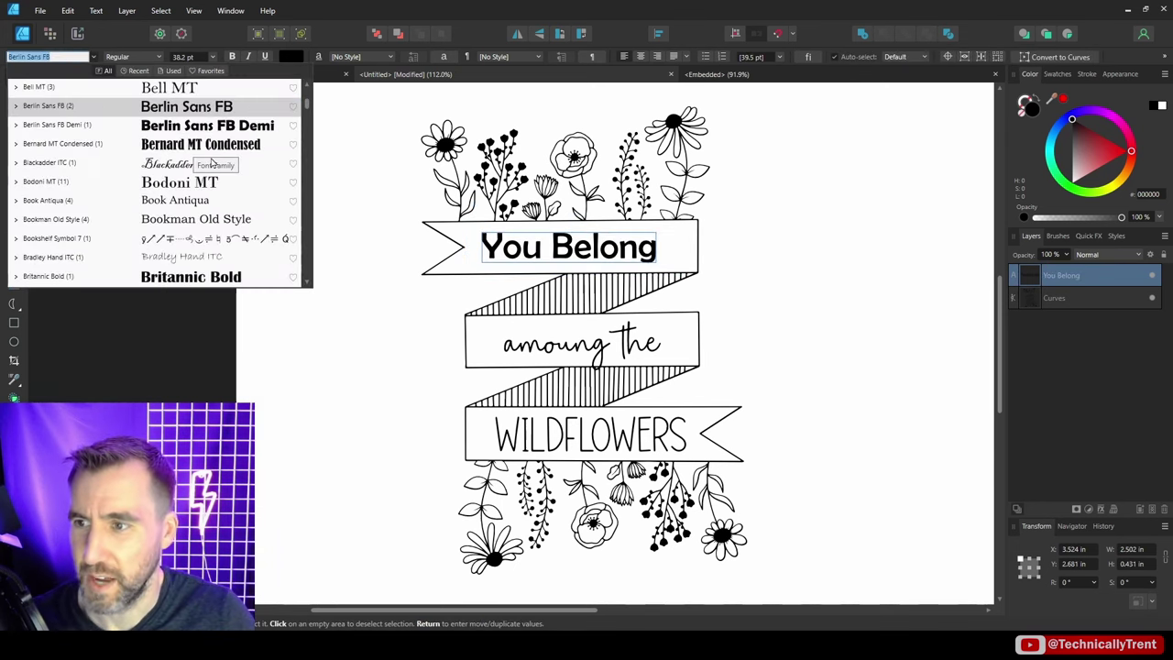
pyautogui.click(212, 257)
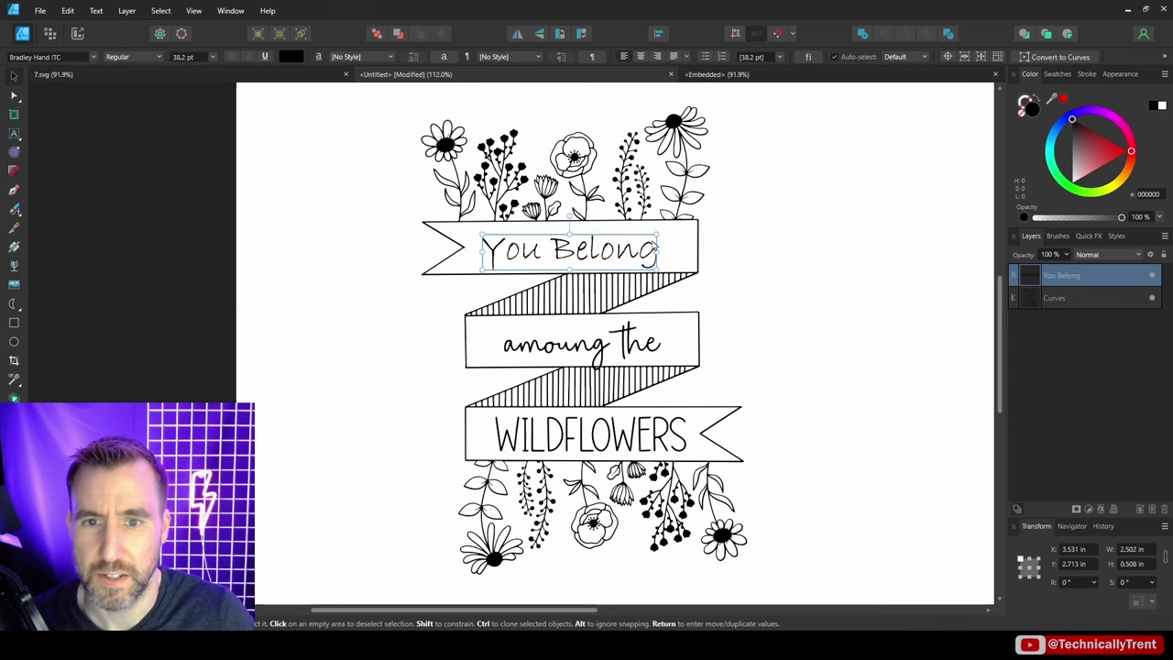
pyautogui.moveTo(657, 232); pyautogui.dragTo(682, 220)
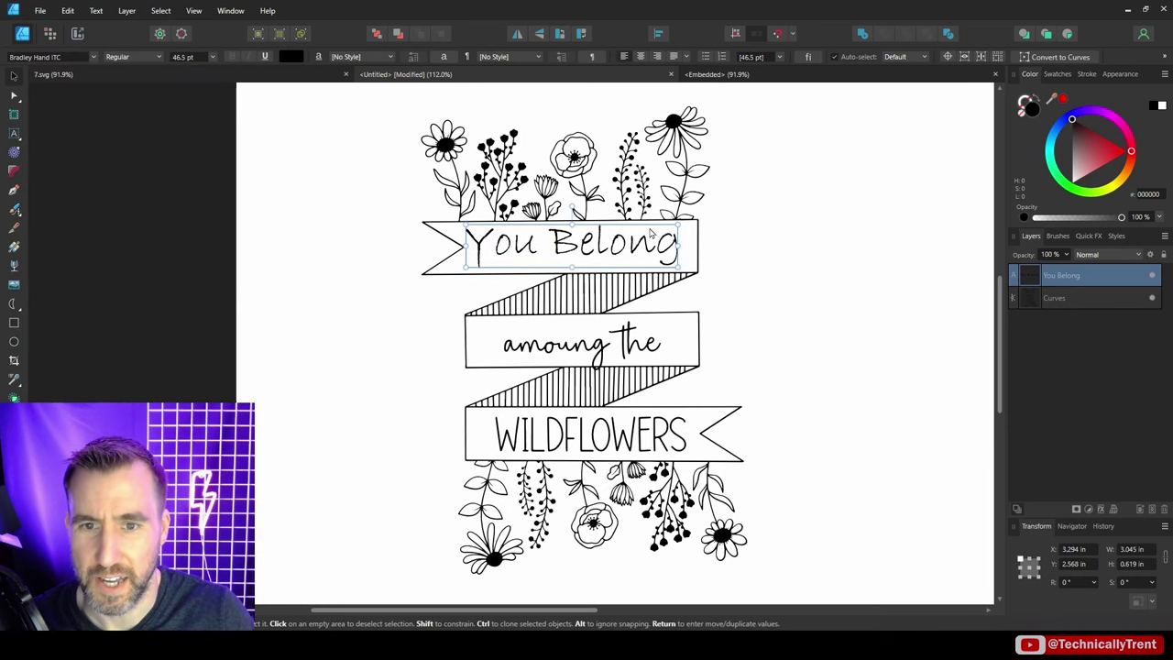
pyautogui.hotkey('ctrl', 'd')
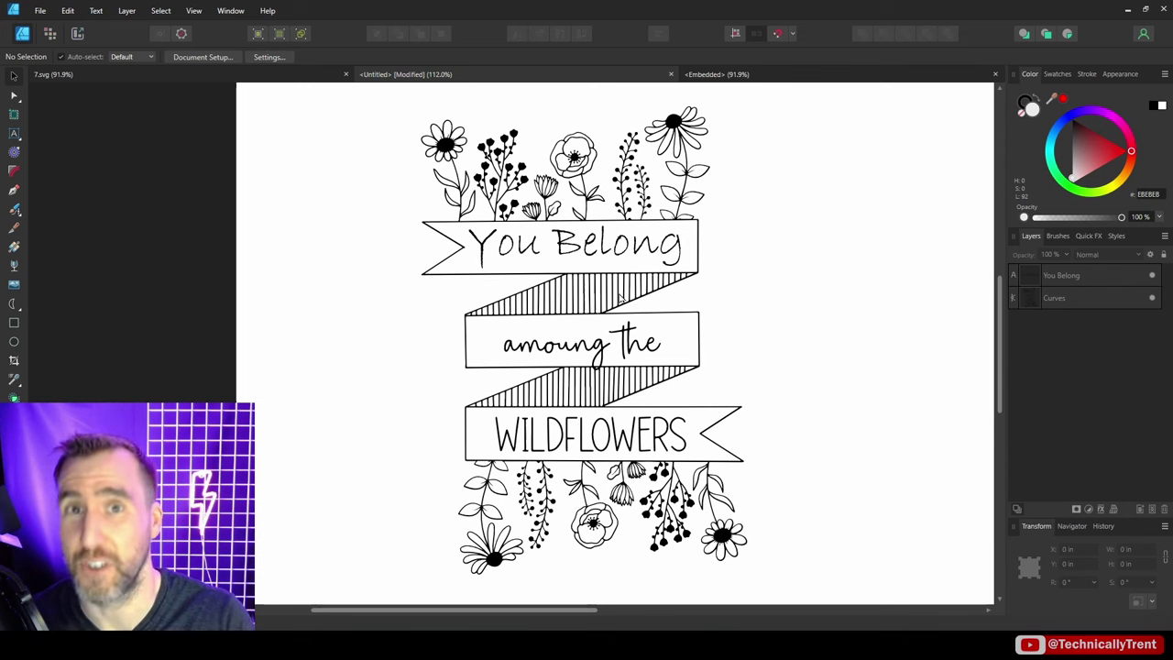
# Give the wildflower curves a red (FF0000) stroke and inspect the outline around the petals and leaves.
pyautogui.click(620, 299)
pyautogui.scroll(1, 704, 144)
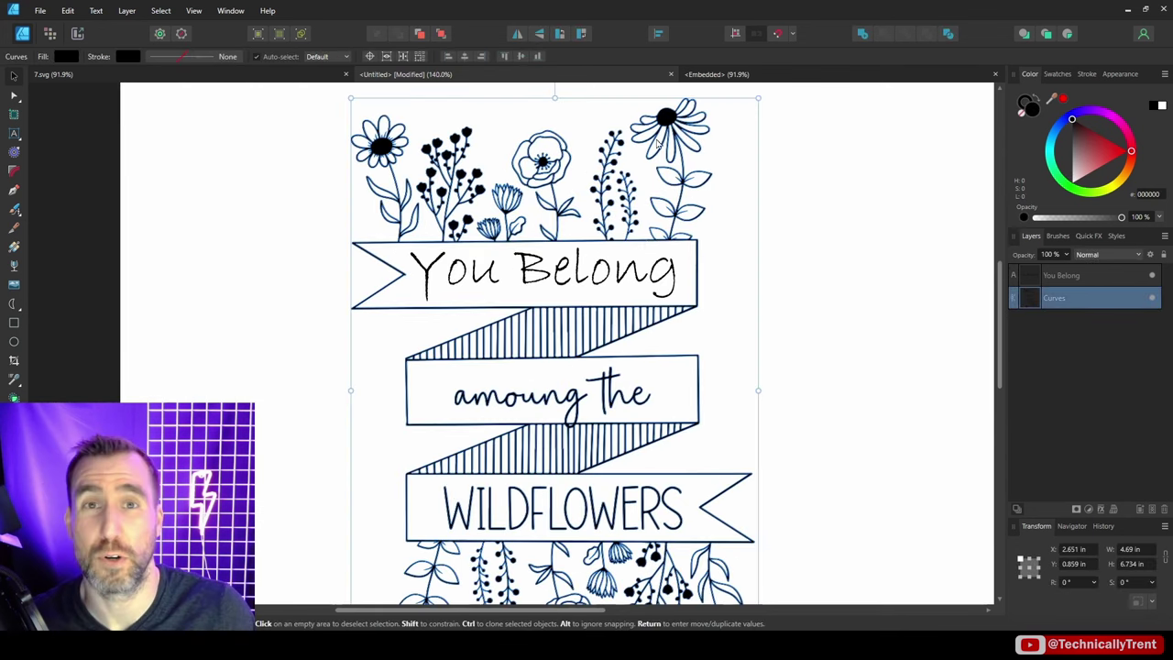
pyautogui.click(1027, 104)
pyautogui.scroll(4, 678, 134)
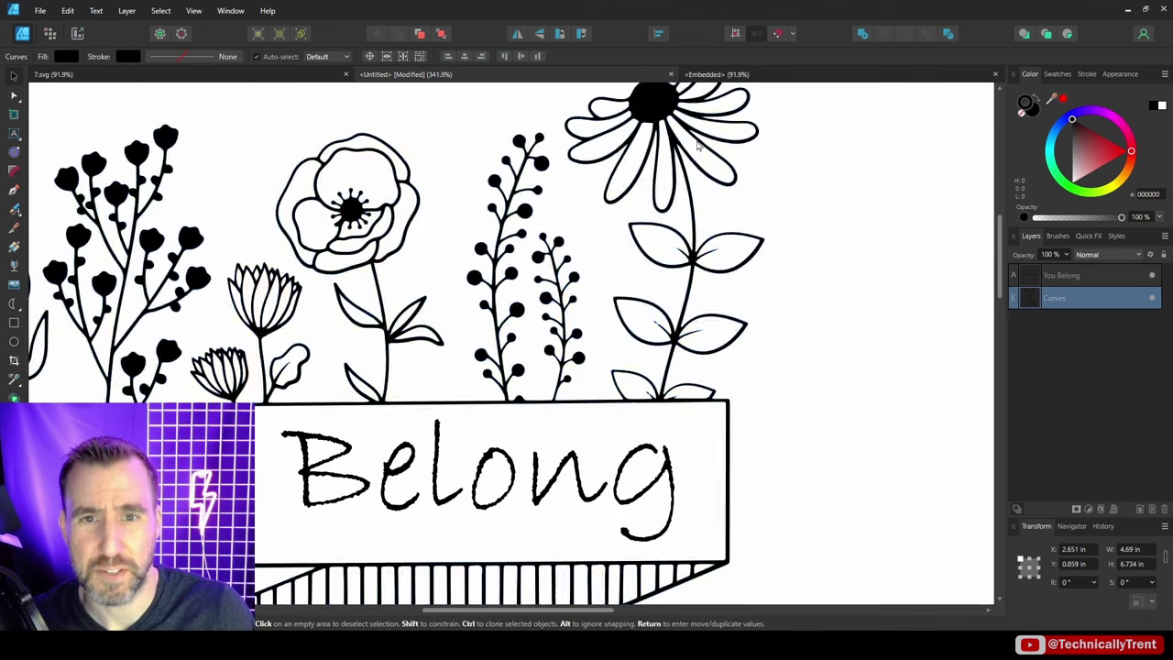
pyautogui.click(1111, 146)
pyautogui.moveTo(1111, 146); pyautogui.dragTo(1129, 150)
pyautogui.scroll(4, 720, 179)
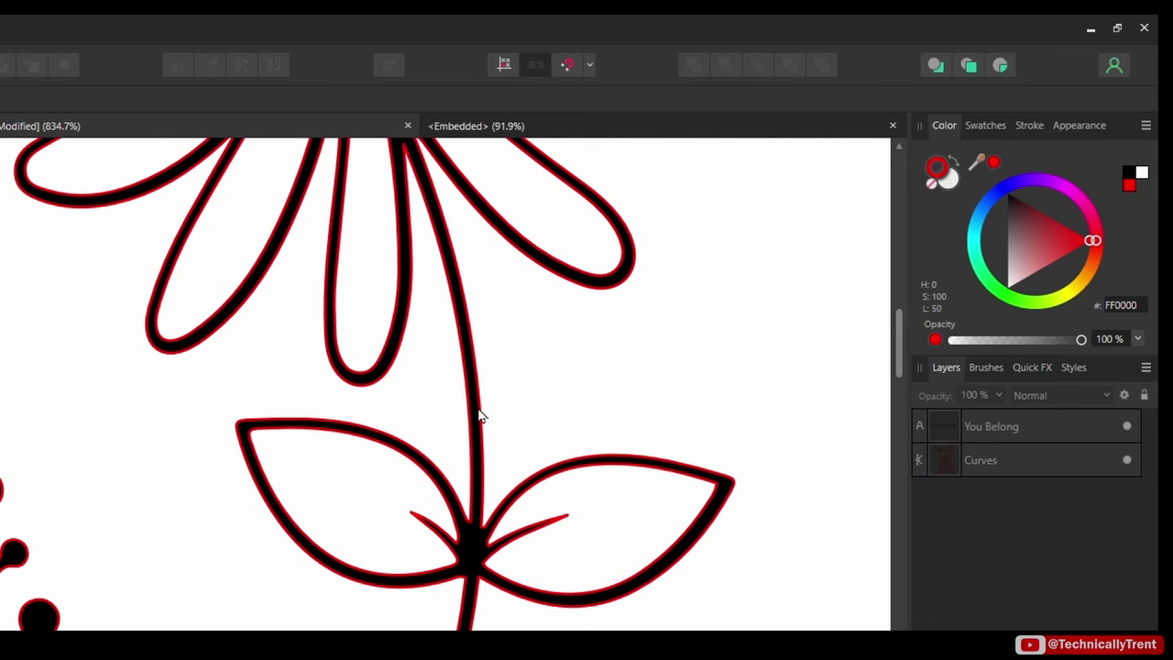
pyautogui.scroll(-2, 292, 420)
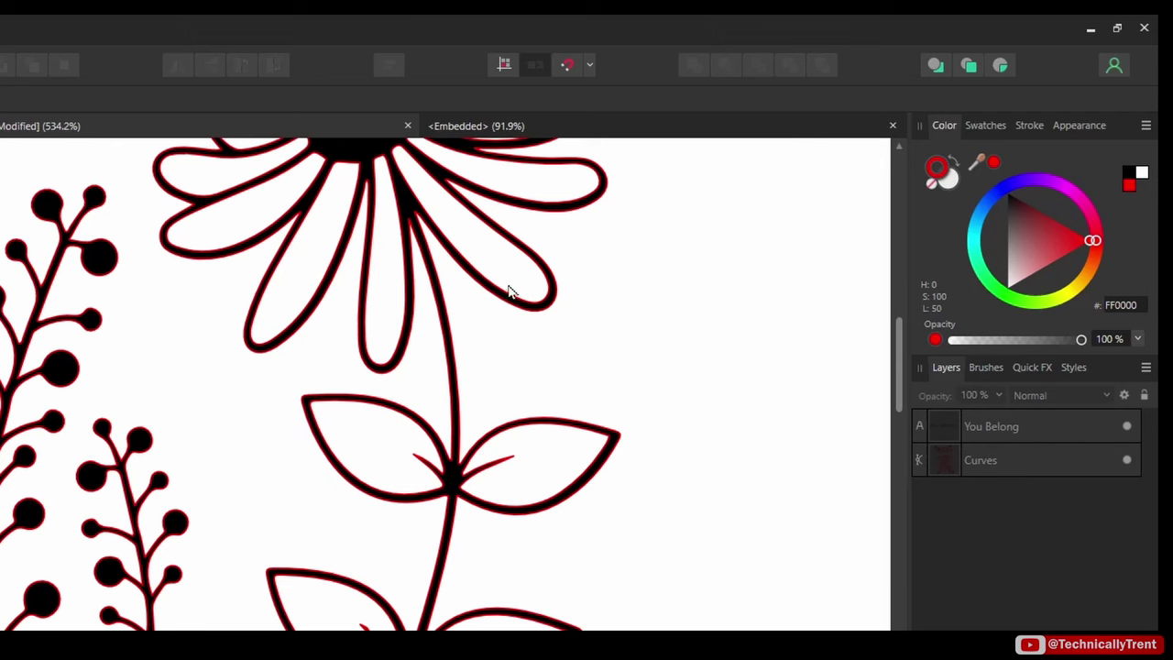
# Set the wildflower curves' stroke to black and choose black (000000) as their fill in the Color Chooser.
pyautogui.click(502, 295)
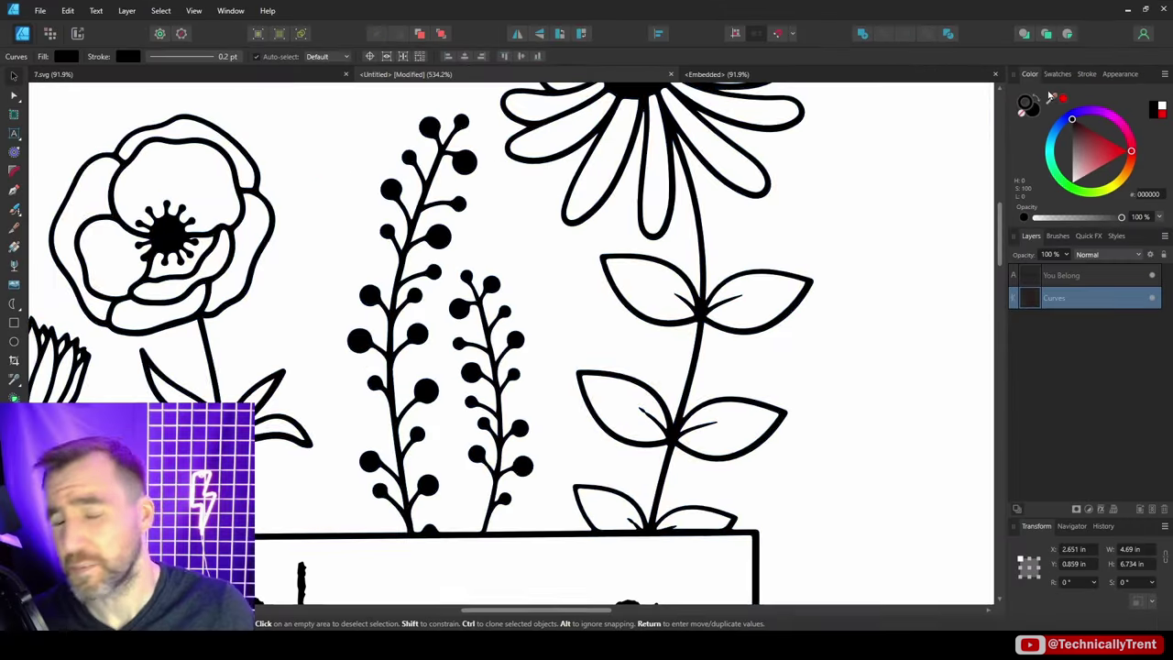
pyautogui.click(1011, 196)
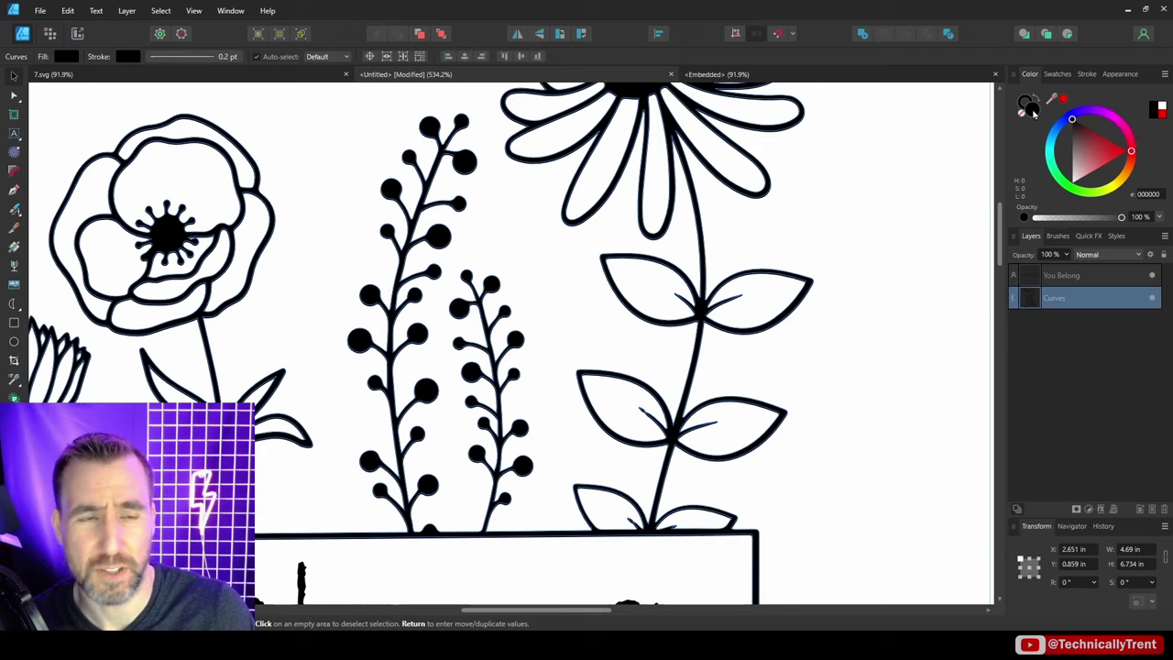
pyautogui.doubleClick(1035, 111)
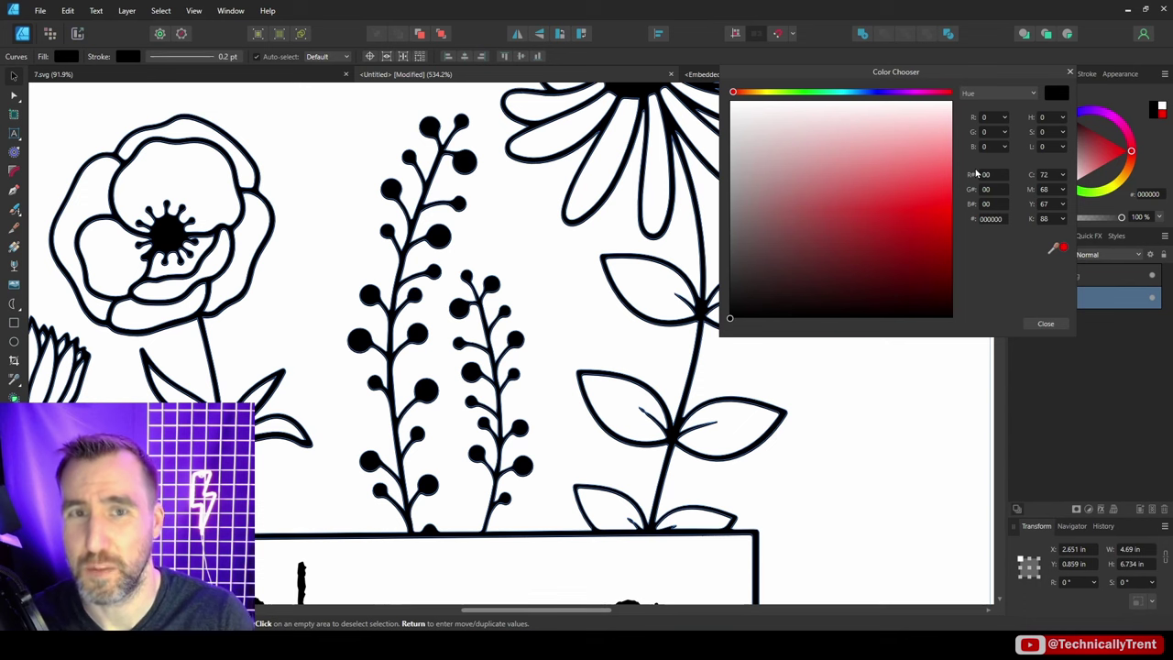
pyautogui.moveTo(815, 314); pyautogui.dragTo(729, 308)
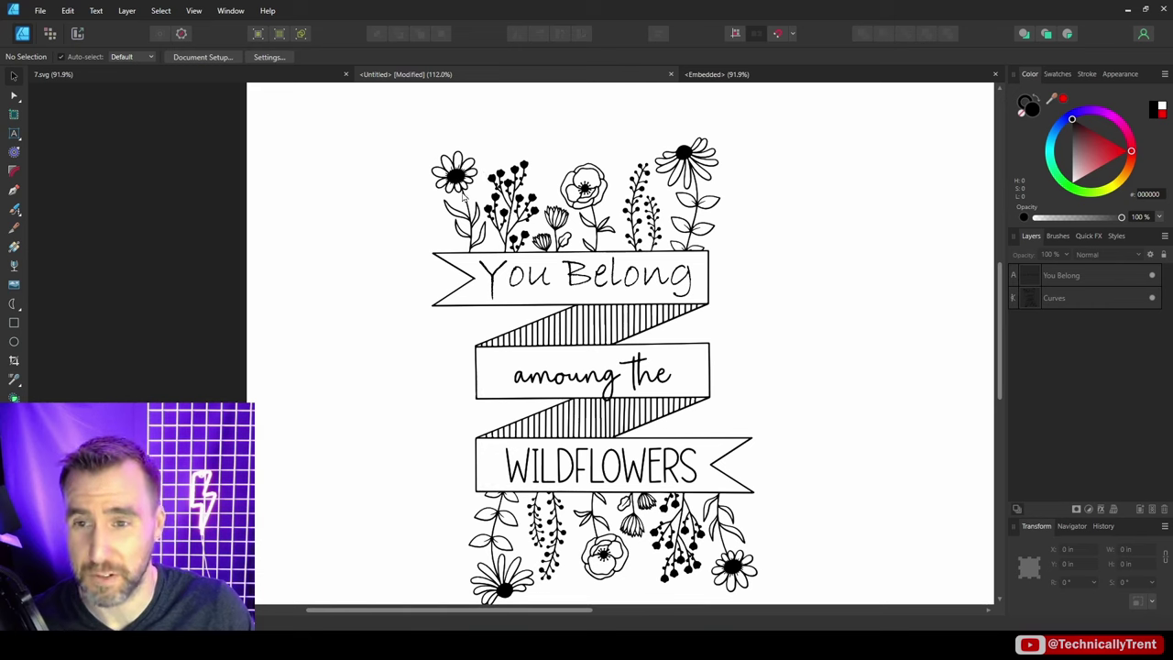
# Cut through the stem of the upper-left daisy just above the banner with the Knife tool.
pyautogui.press('k')
pyautogui.hscroll(1, 499, 191)
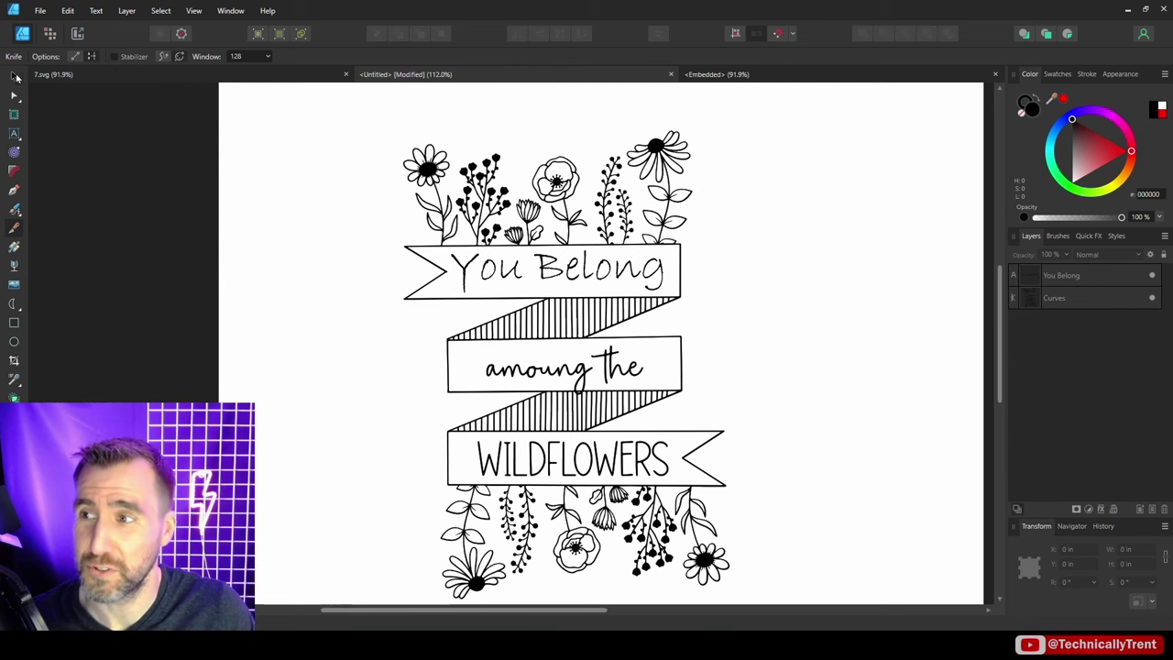
pyautogui.press('v')
pyautogui.click(440, 169)
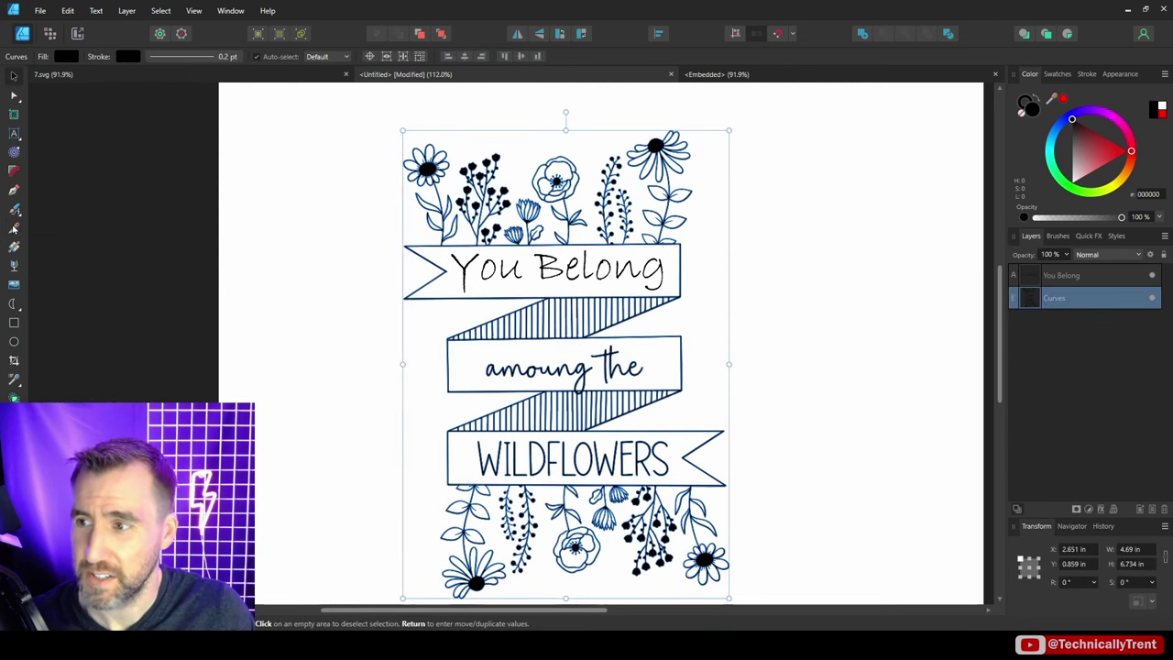
pyautogui.click(14, 228)
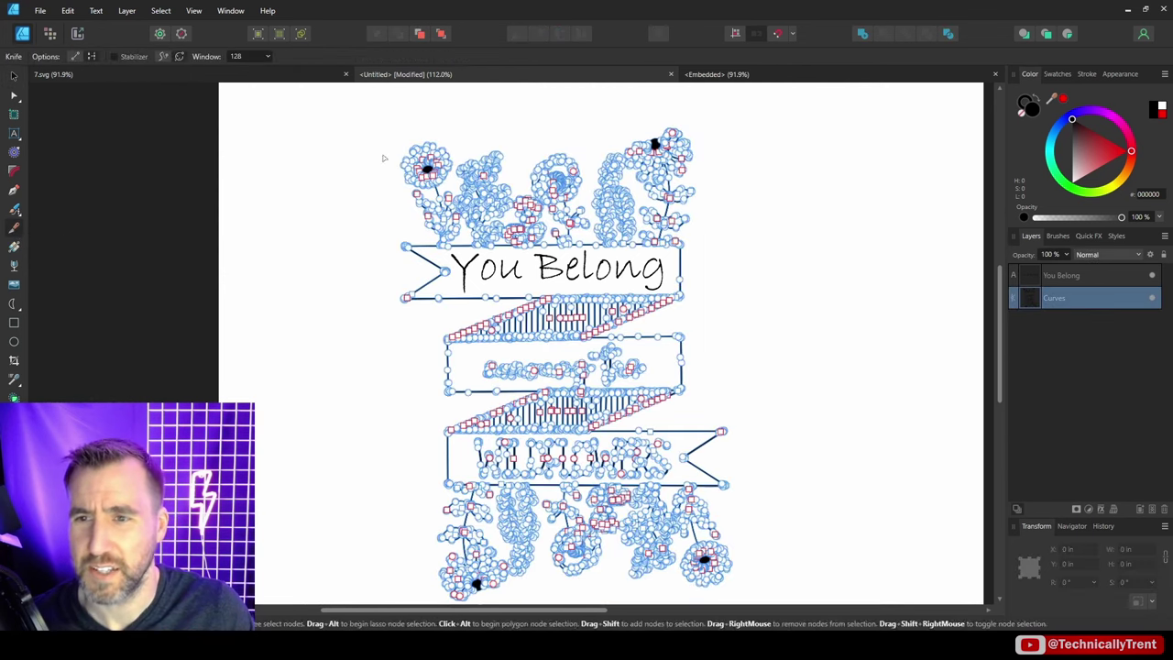
pyautogui.scroll(5, 449, 230)
pyautogui.scroll(2, 488, 291)
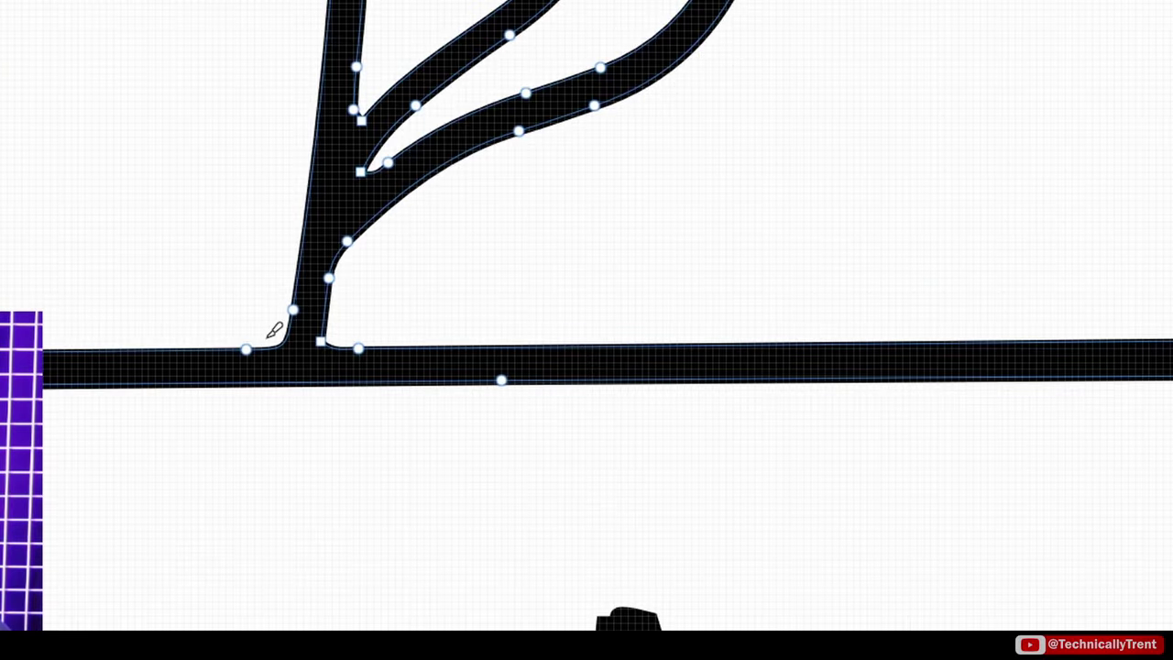
pyautogui.moveTo(275, 330); pyautogui.dragTo(387, 320)
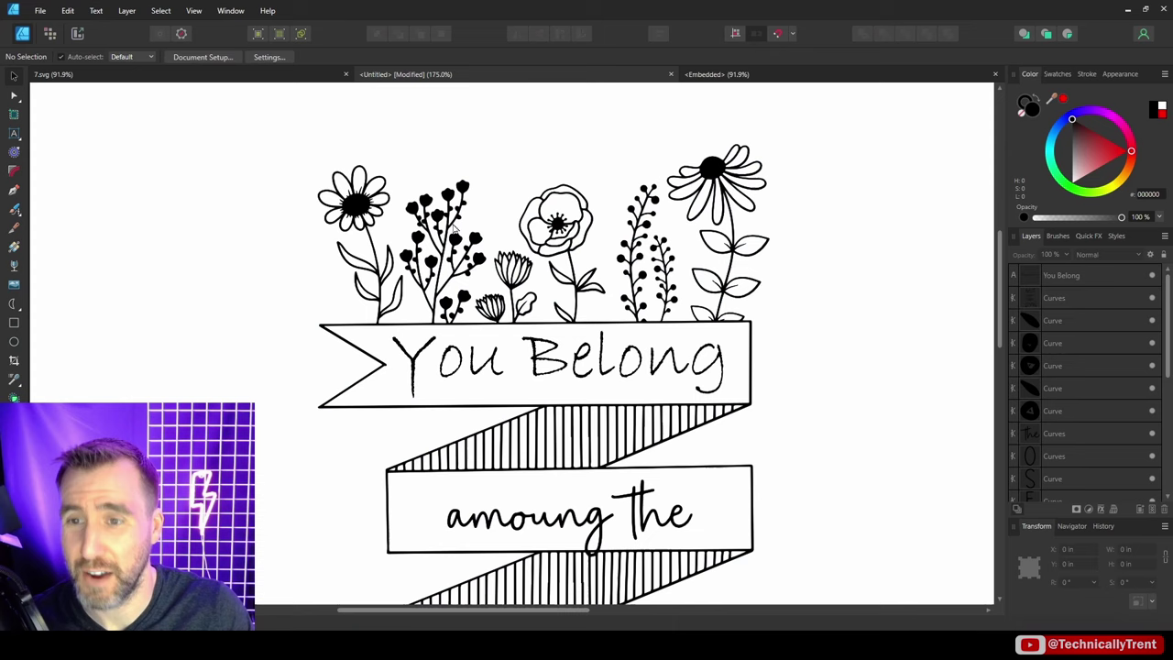
# Shift the cut-off daisy and the other separated curves up and to the left of the main banner curves.
pyautogui.click(452, 227)
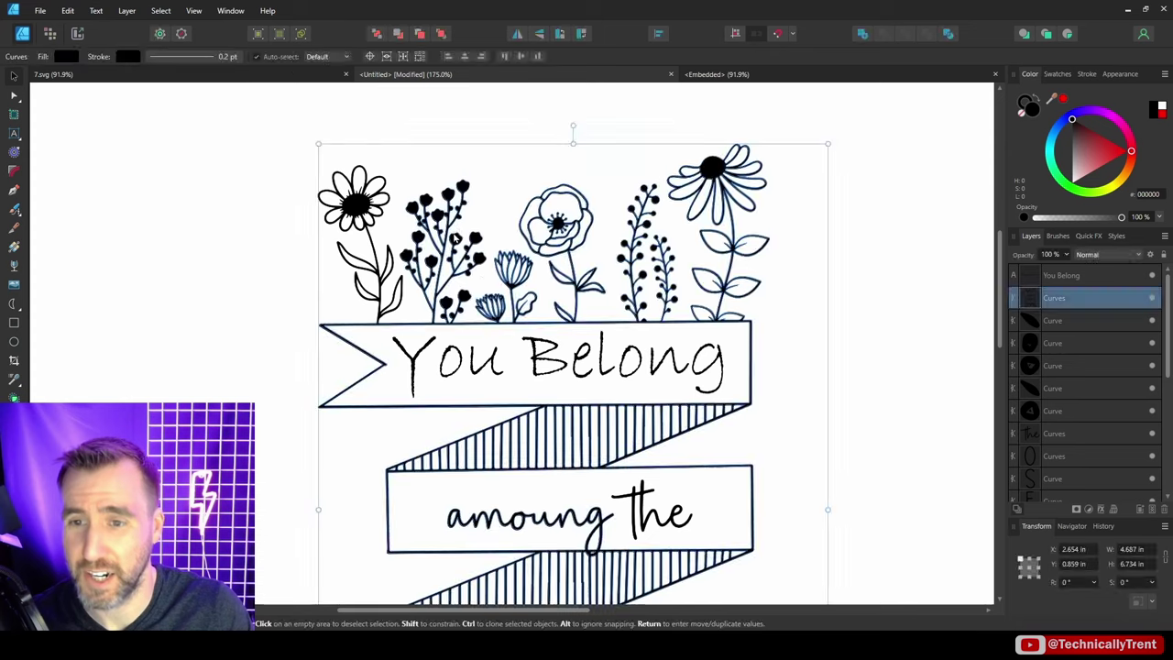
pyautogui.hotkey('ctrl', 'a')
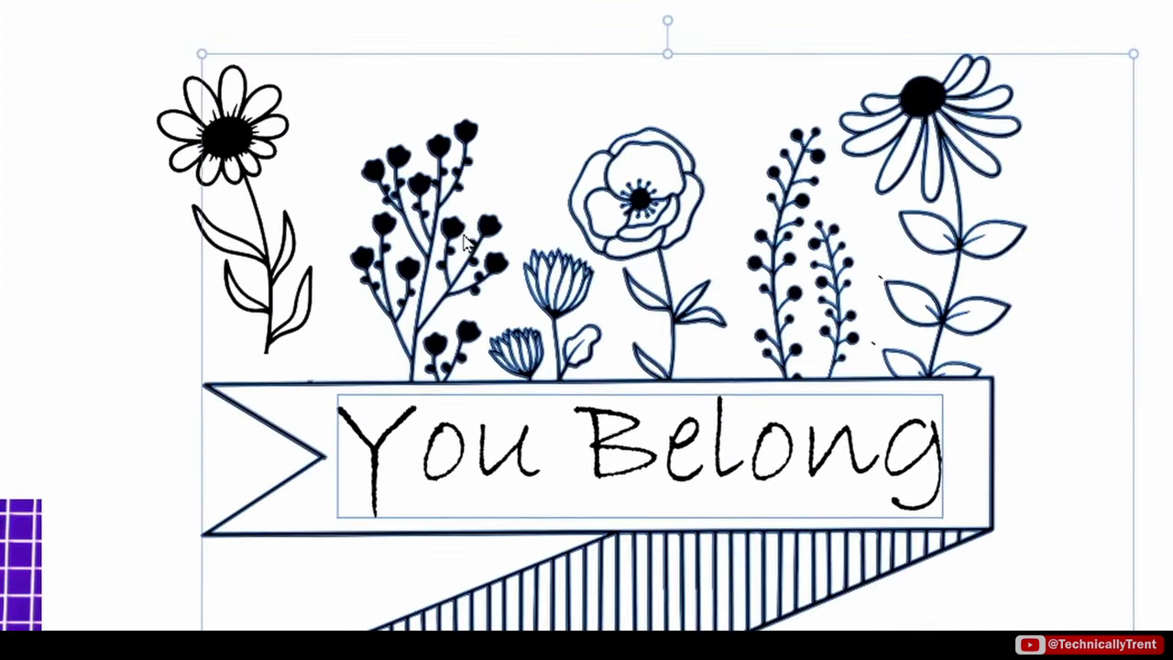
pyautogui.click(16, 311)
pyautogui.click(233, 234)
pyautogui.click(301, 183)
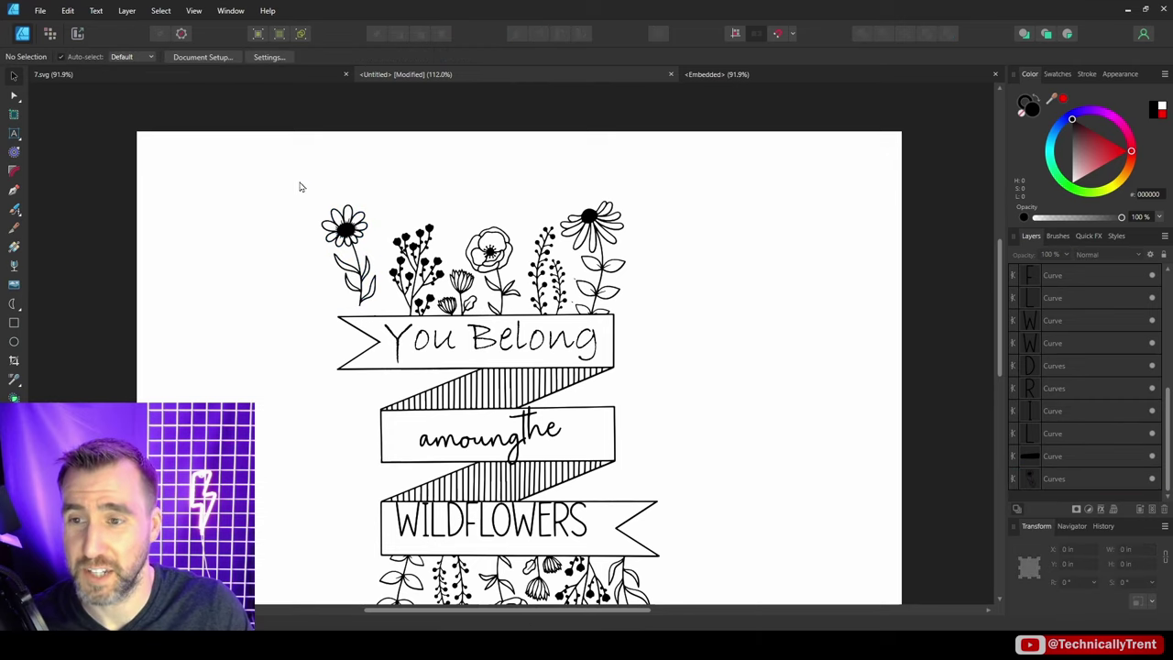
# Move the cut-off daisy slightly up and delete the small stem fragment beneath it.
pyautogui.moveTo(302, 184); pyautogui.dragTo(385, 309)
pyautogui.moveTo(346, 249); pyautogui.dragTo(346, 235)
pyautogui.scroll(5, 348, 231)
pyautogui.scroll(1, 348, 231)
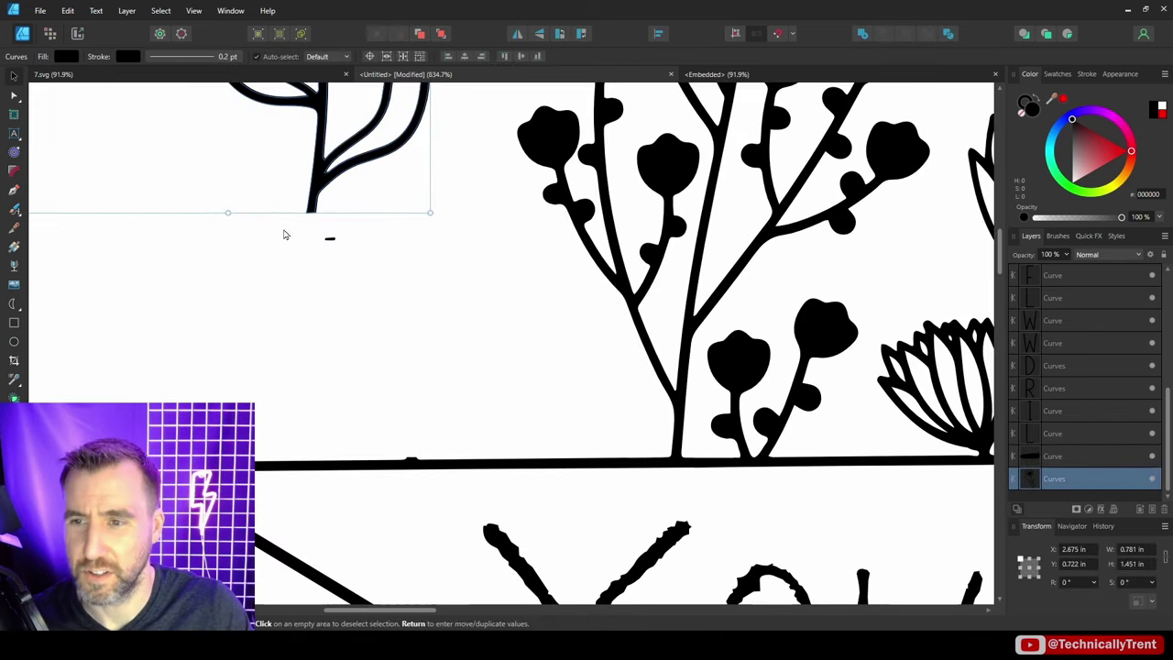
pyautogui.click(328, 235)
pyautogui.click(315, 205)
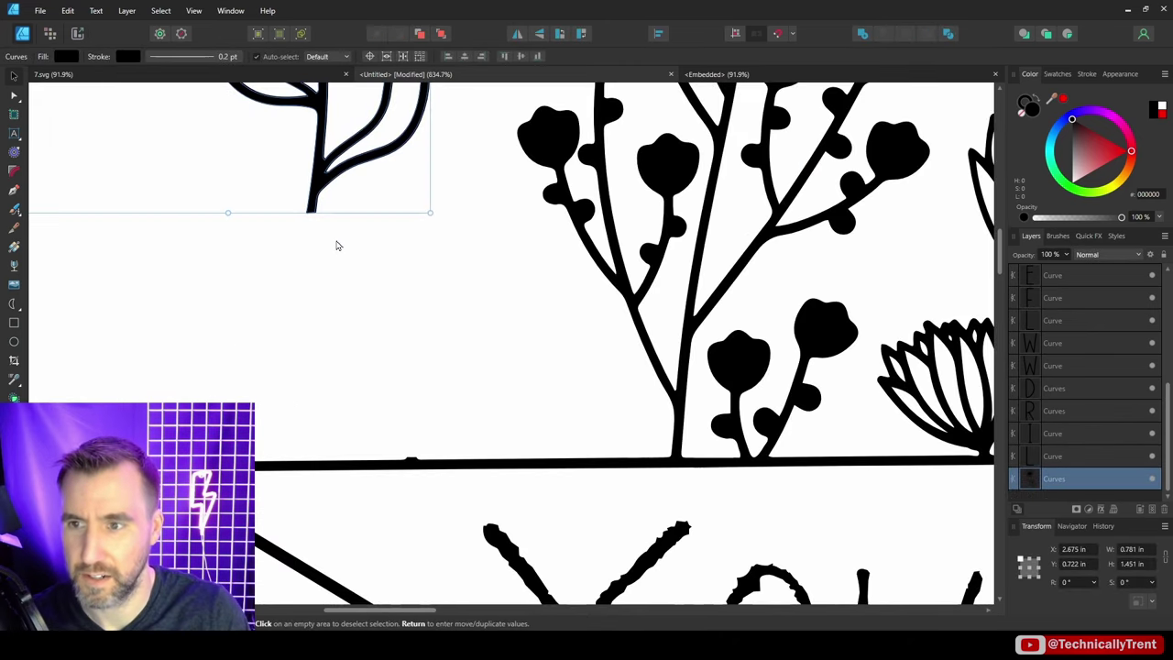
# Reposition the detached daisy on the page and deselect it.
pyautogui.hotkey('ctrl', '0')
pyautogui.moveTo(497, 275)
pyautogui.mouseDown()
pyautogui.moveTo(412, 256)
pyautogui.moveTo(531, 256)
pyautogui.mouseUp()
pyautogui.moveTo(565, 209)
pyautogui.mouseDown()
pyautogui.moveTo(523, 294)
pyautogui.moveTo(544, 284)
pyautogui.mouseUp()
pyautogui.click(594, 286)
# Delete the nodes of the leftover stem stub on the banner's upper edge and deselect the curve.
pyautogui.scroll(10, 593, 287)
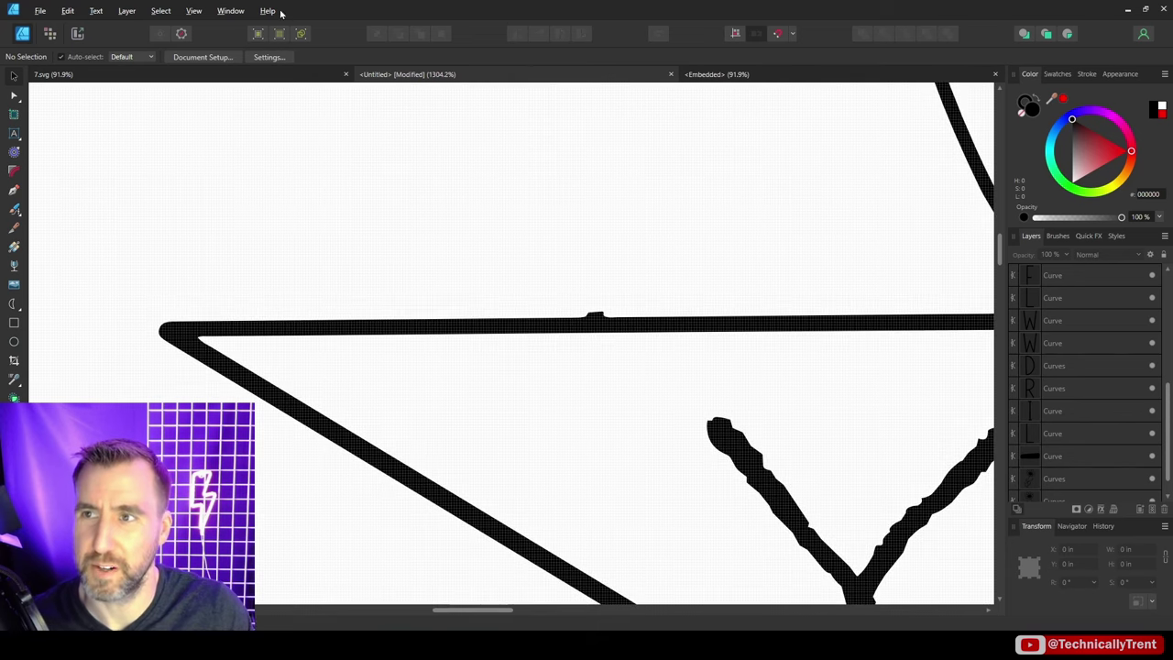
pyautogui.scroll(3, 568, 299)
pyautogui.click(568, 325)
pyautogui.click(14, 95)
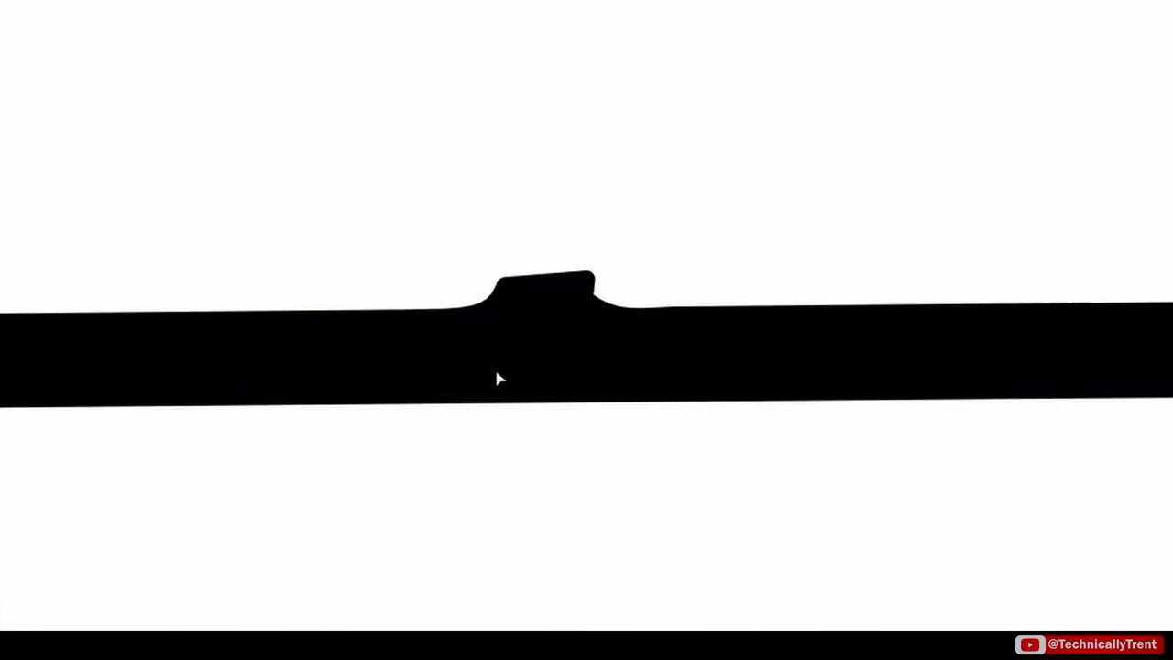
pyautogui.moveTo(514, 257); pyautogui.dragTo(523, 278)
pyautogui.press('Delete')
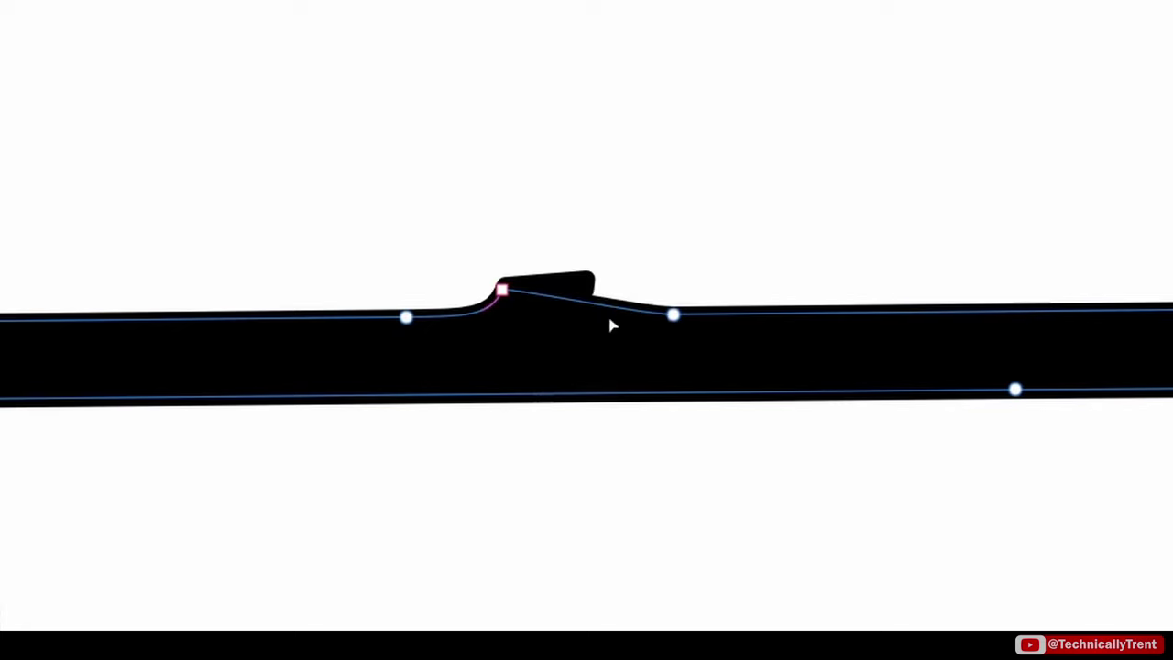
pyautogui.press('Delete')
pyautogui.press('Escape')
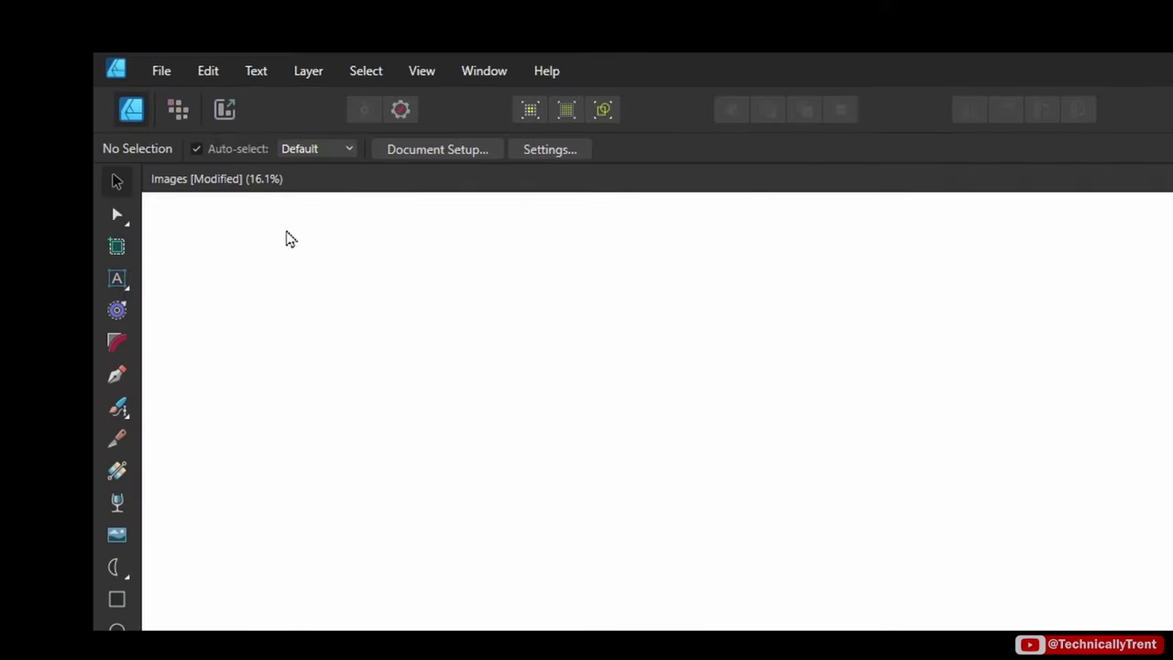
# Place Ice_Cream_1.png on the page at its original size and move it slightly down and to the right.
pyautogui.click(161, 70)
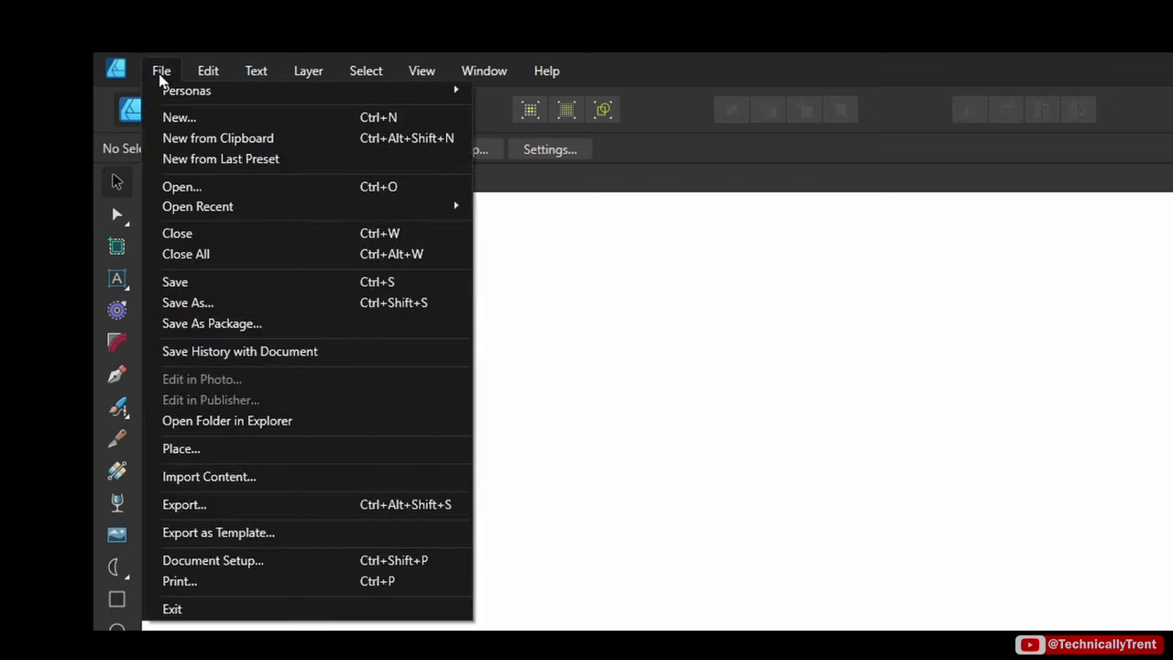
pyautogui.click(255, 449)
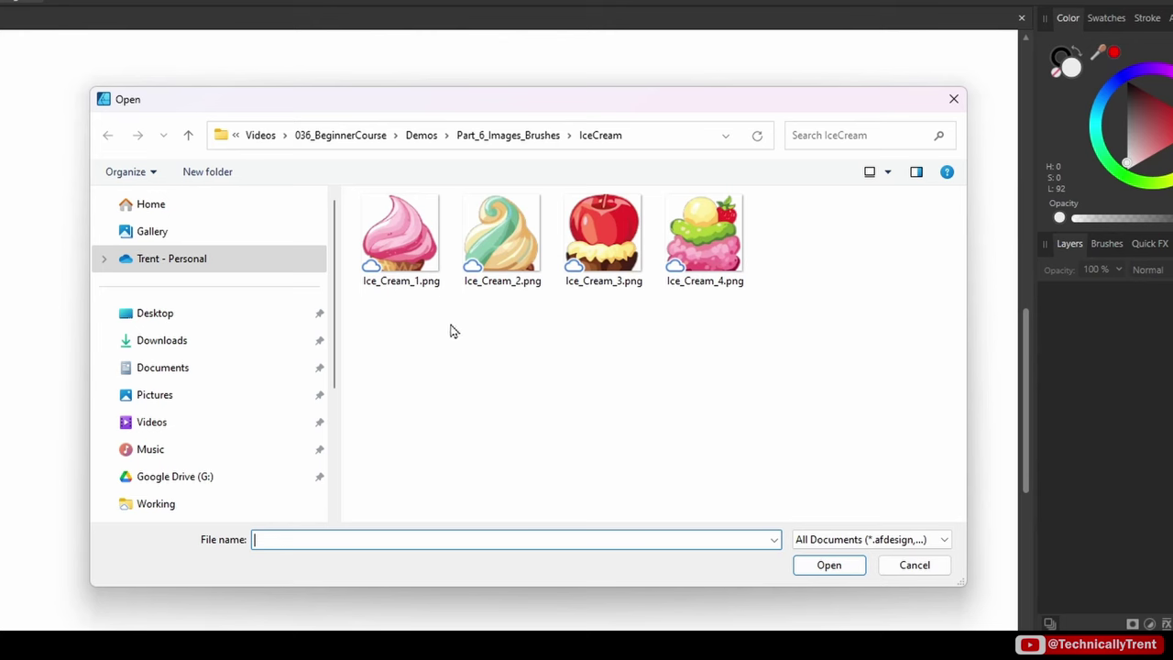
pyautogui.click(409, 240)
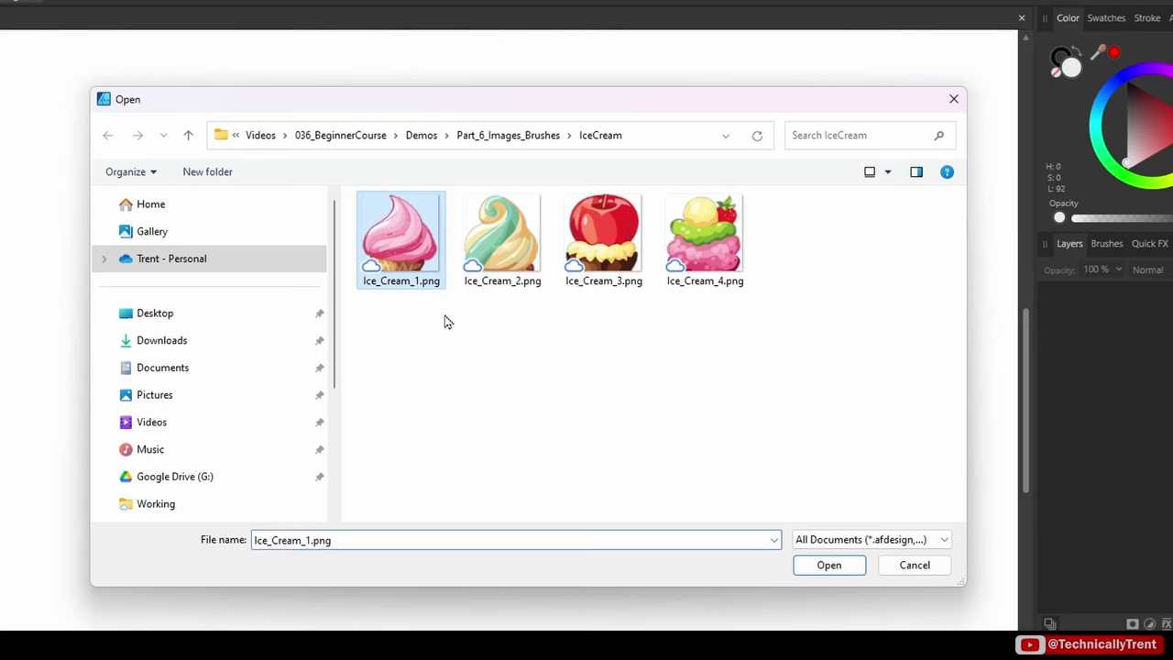
pyautogui.click(837, 568)
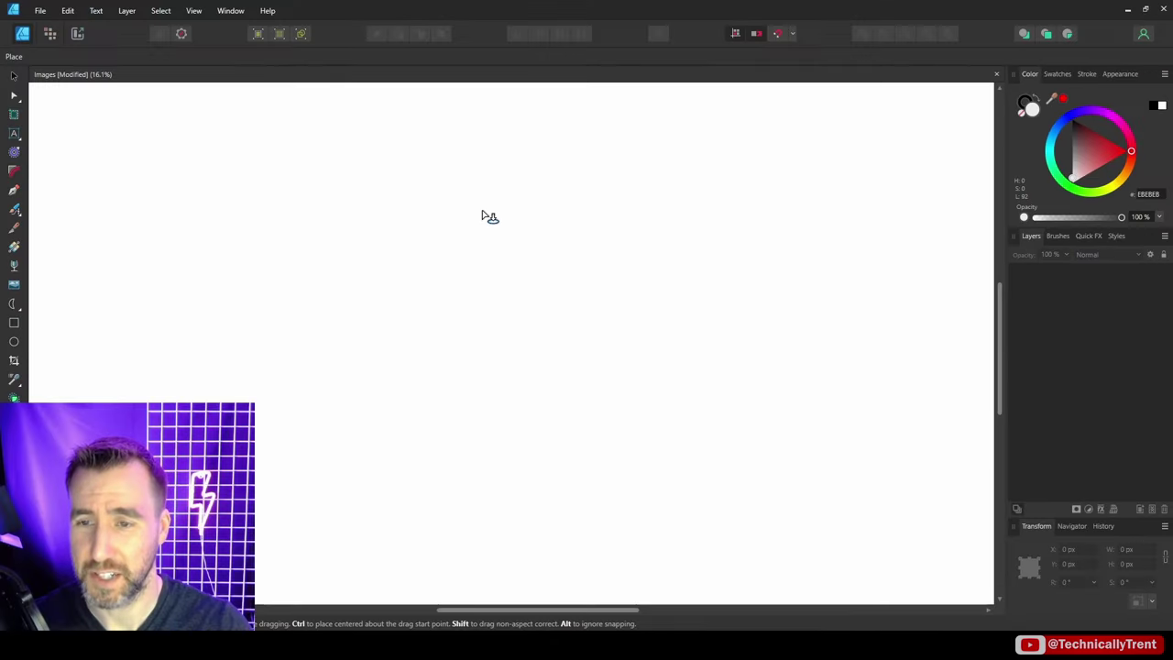
pyautogui.click(490, 217)
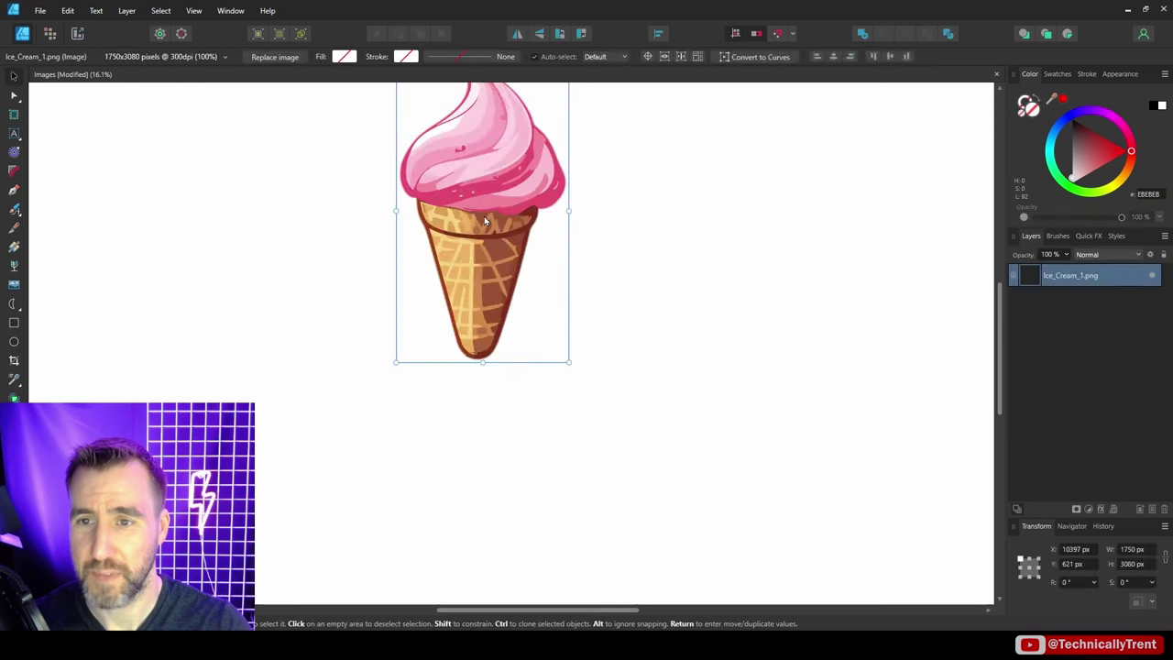
pyautogui.moveTo(484, 216); pyautogui.dragTo(543, 289)
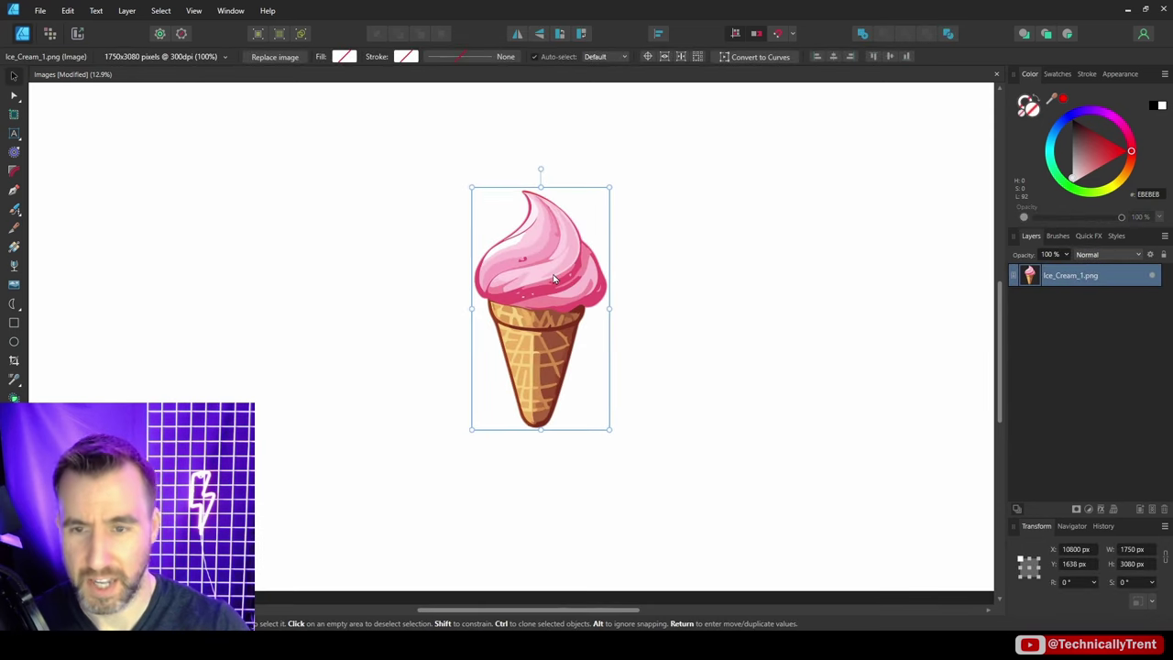
# Delete the placed ice cream and place Ice_Cream_1.png again at a custom size of about 1892 × 3330 px.
pyautogui.press('Delete')
pyautogui.click(38, 12)
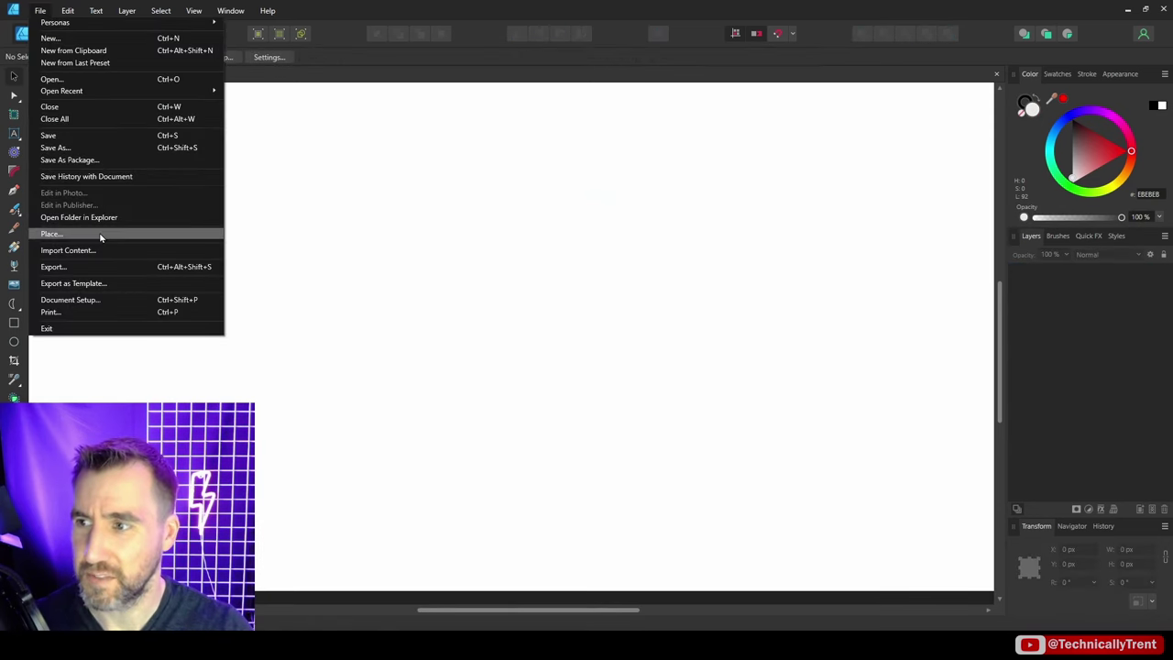
pyautogui.click(50, 234)
pyautogui.click(550, 231)
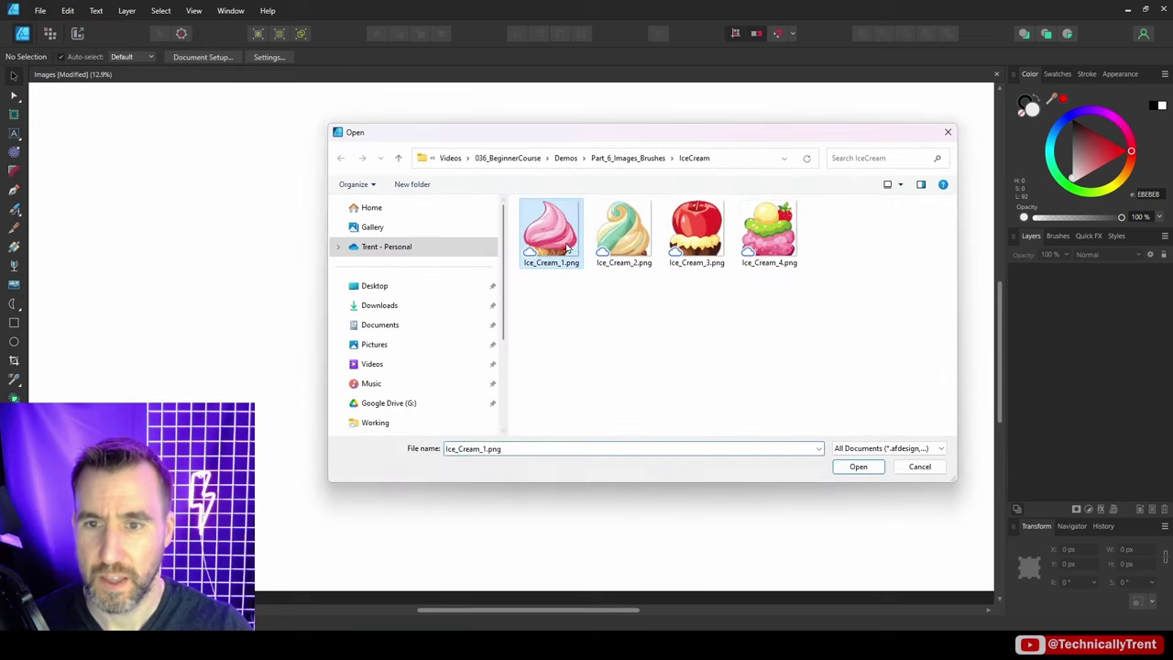
pyautogui.click(859, 467)
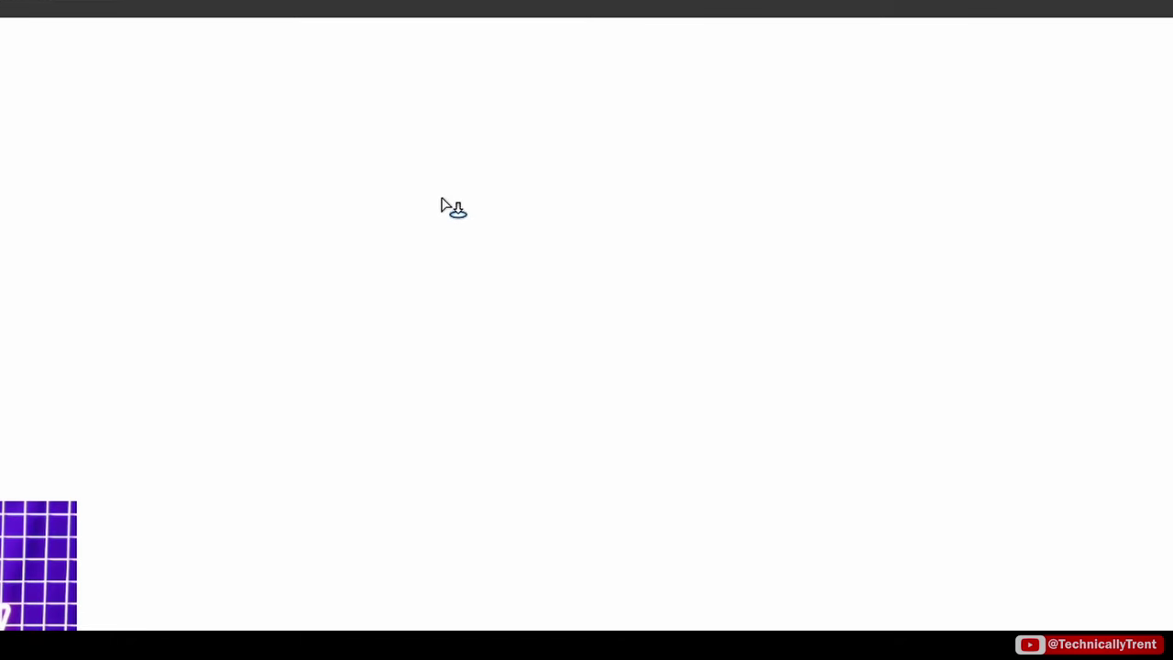
pyautogui.moveTo(439, 195); pyautogui.dragTo(870, 483)
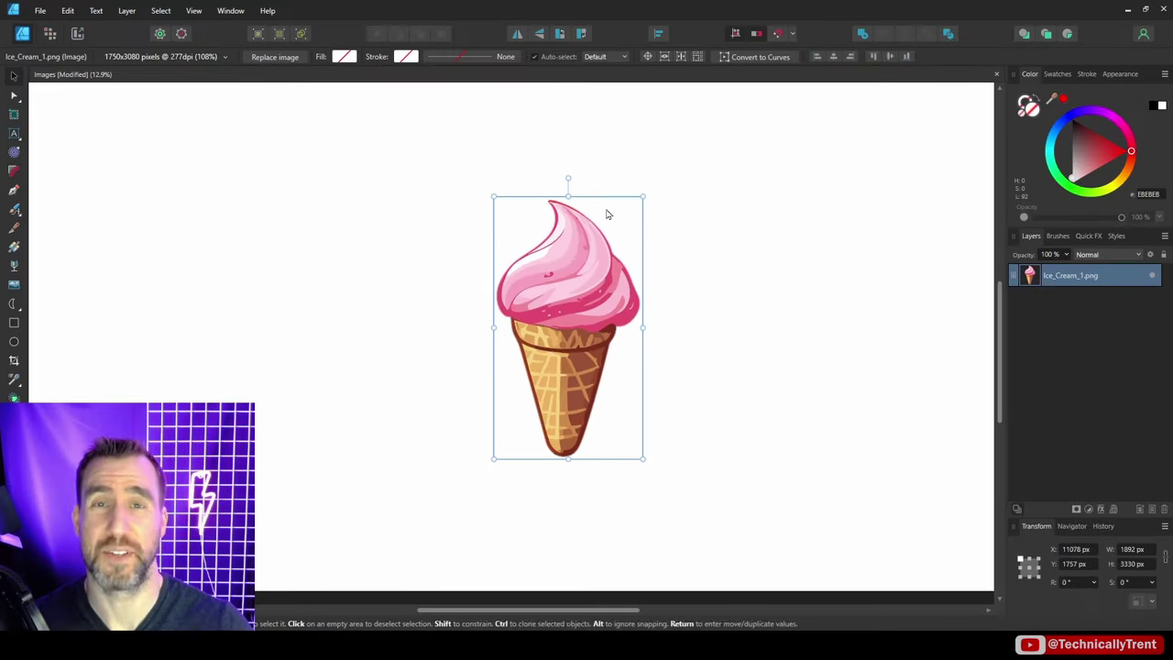
# Try scaling the ice cream to about 1622 × 2855 px and rotating it about 10.4° clockwise, and delete the image.
pyautogui.moveTo(645, 194); pyautogui.dragTo(579, 217)
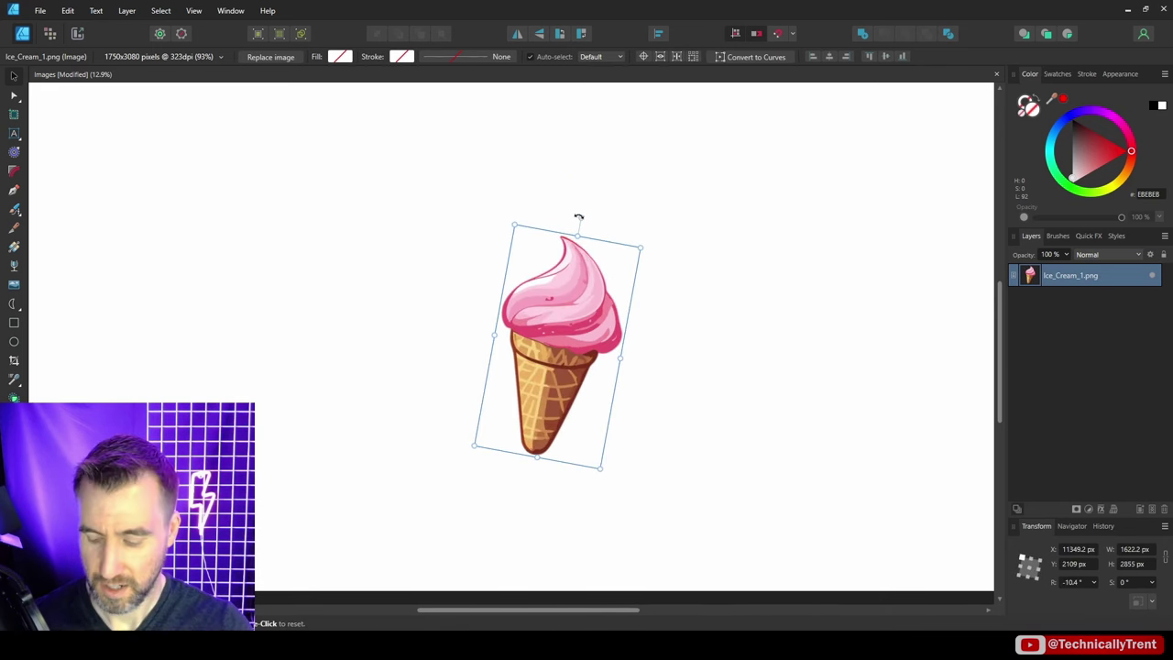
pyautogui.hotkey('ctrl', 'z')
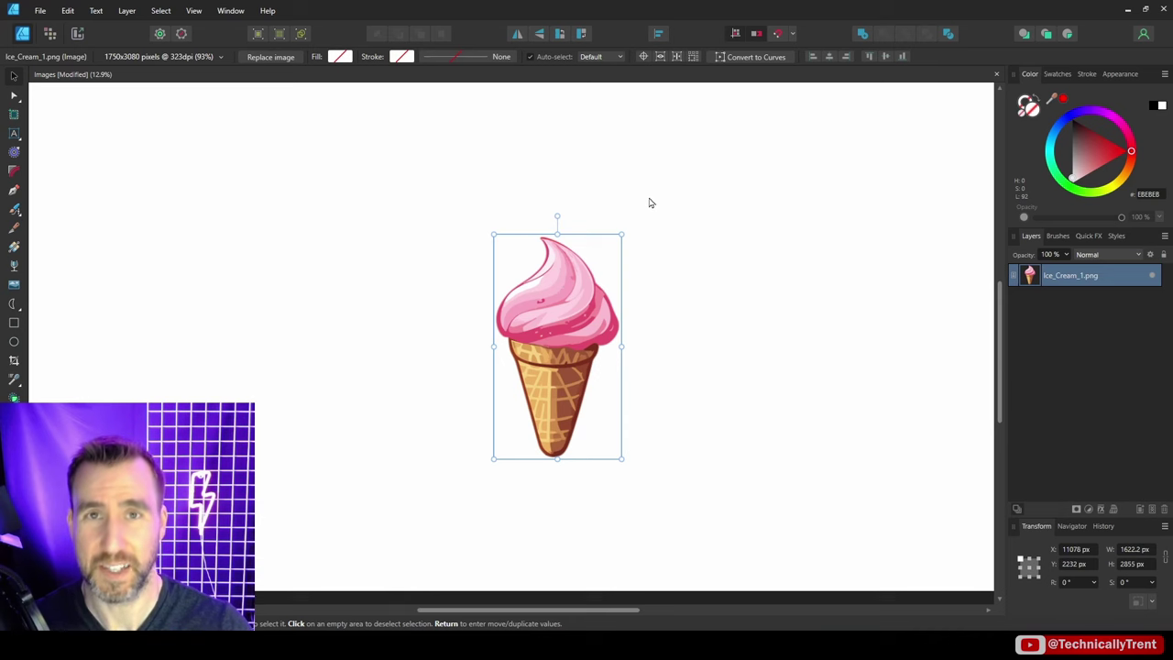
pyautogui.press('Delete')
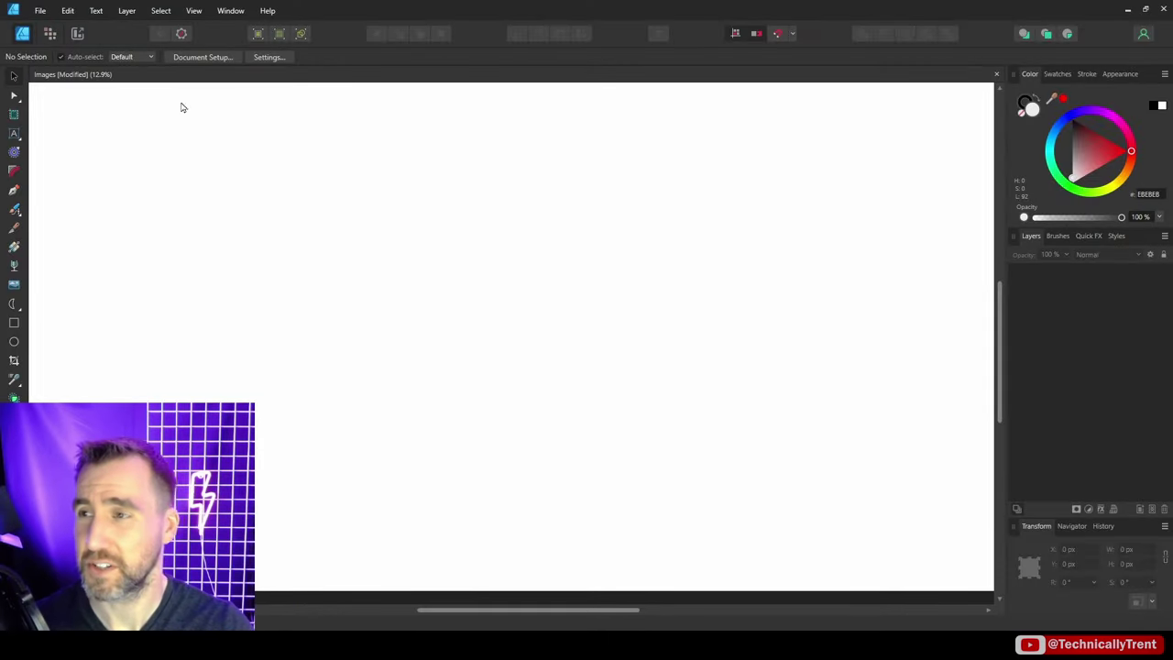
# Load Ice_Cream_1.png through Ice_Cream_4.png for placing together and place the pink Ice_Cream_1.png in the upper middle of the page.
pyautogui.click(40, 10)
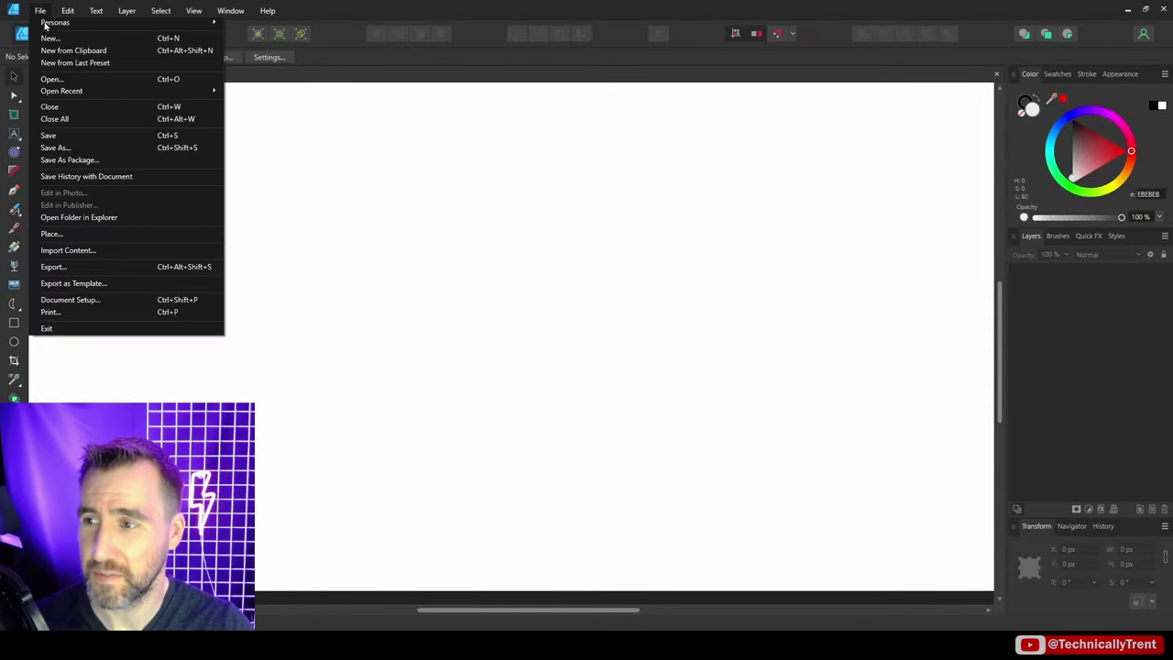
pyautogui.click(103, 235)
pyautogui.click(550, 234)
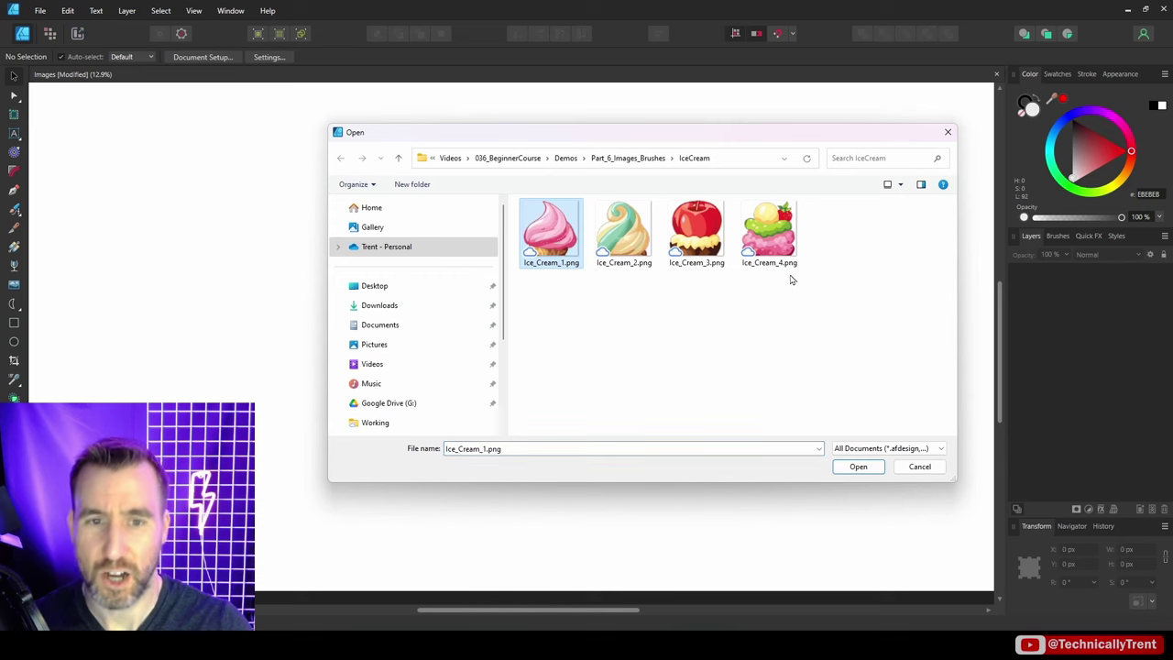
pyautogui.keyDown('shift'); pyautogui.click(773, 231); pyautogui.keyUp('shift')
pyautogui.click(861, 468)
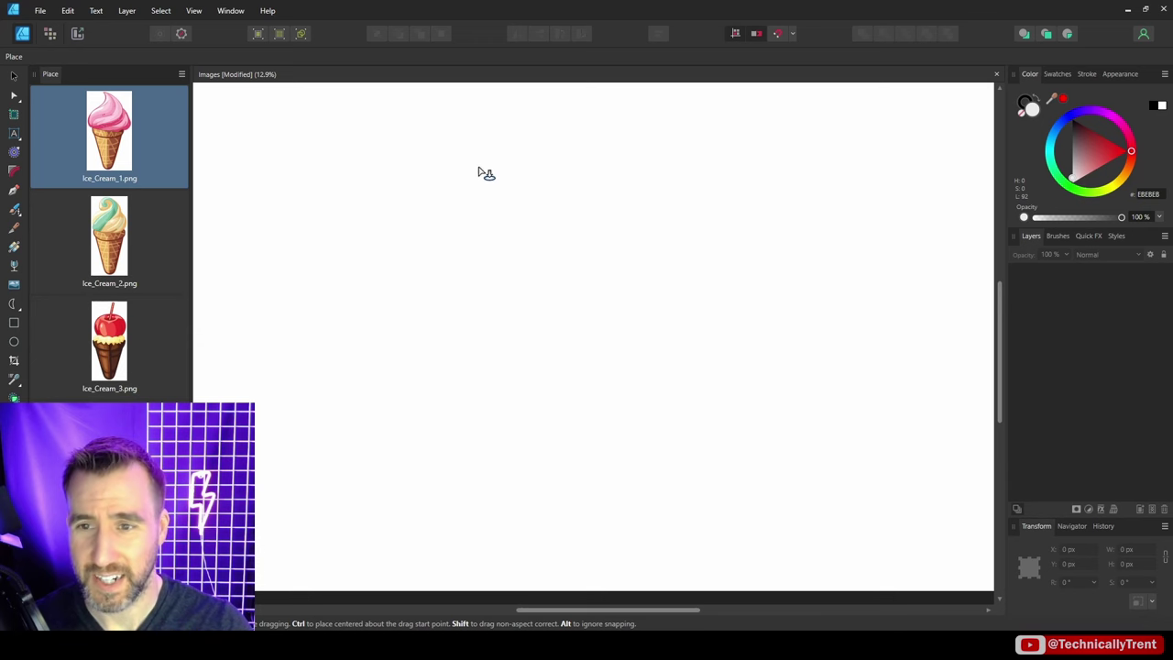
pyautogui.moveTo(478, 172); pyautogui.dragTo(583, 327)
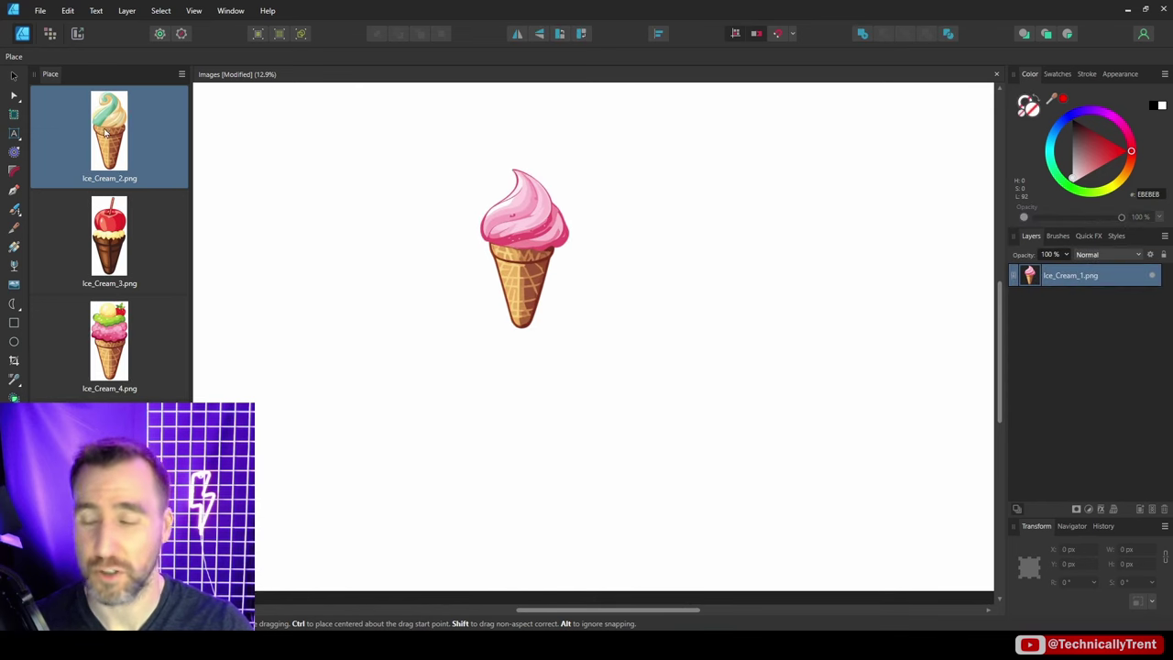
# Place Ice_Cream_4.png right of the pink cone, Ice_Cream_3.png at original size to its left, and Ice_Cream_2.png below and between the others.
pyautogui.click(114, 351)
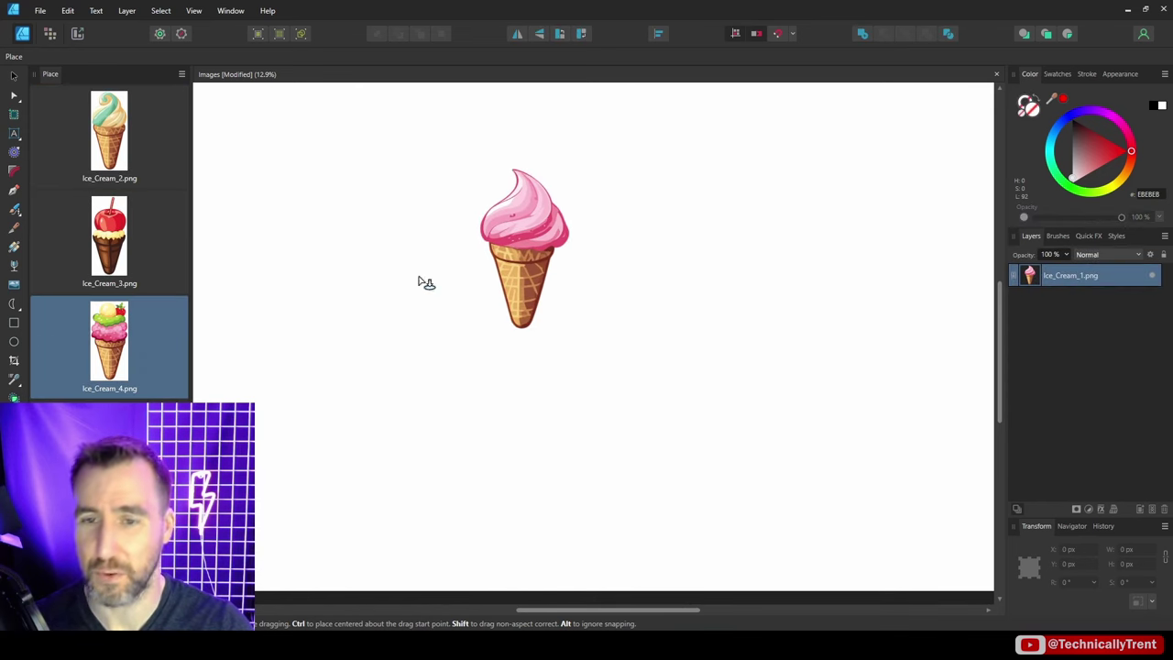
pyautogui.moveTo(694, 163); pyautogui.dragTo(802, 298)
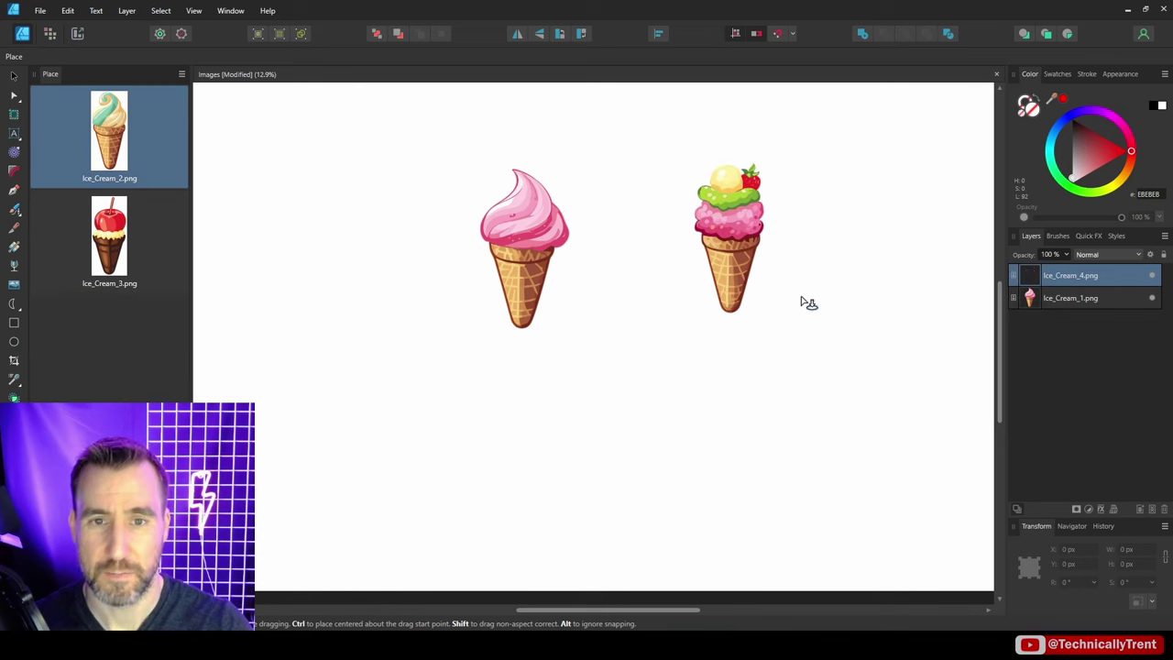
pyautogui.click(110, 237)
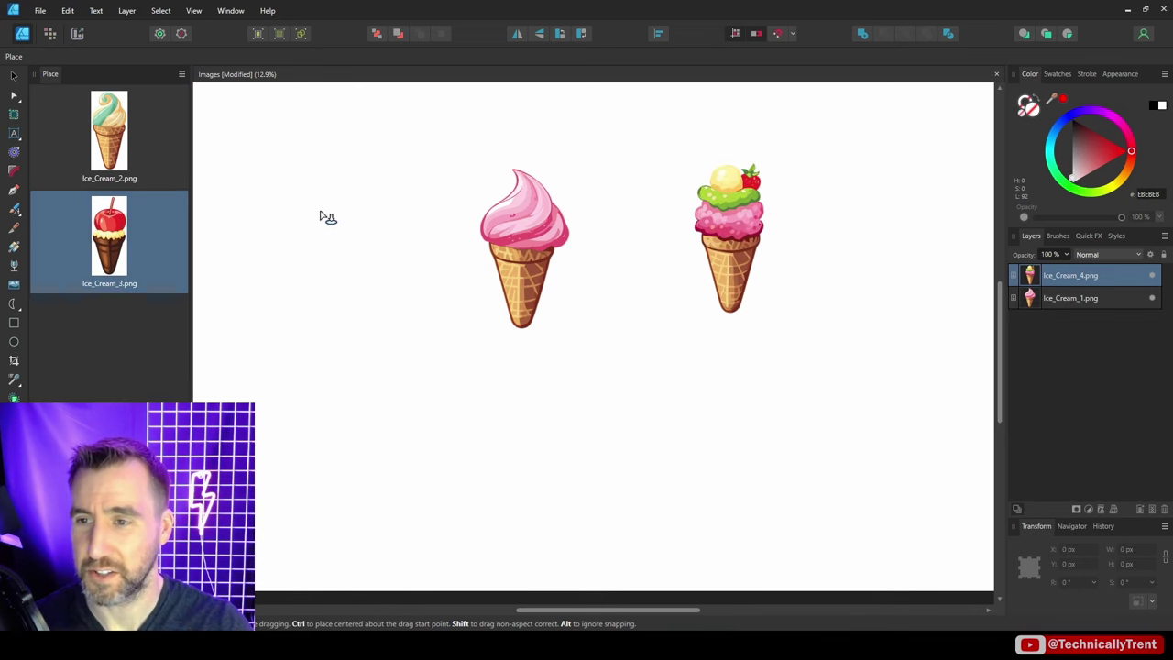
pyautogui.click(322, 215)
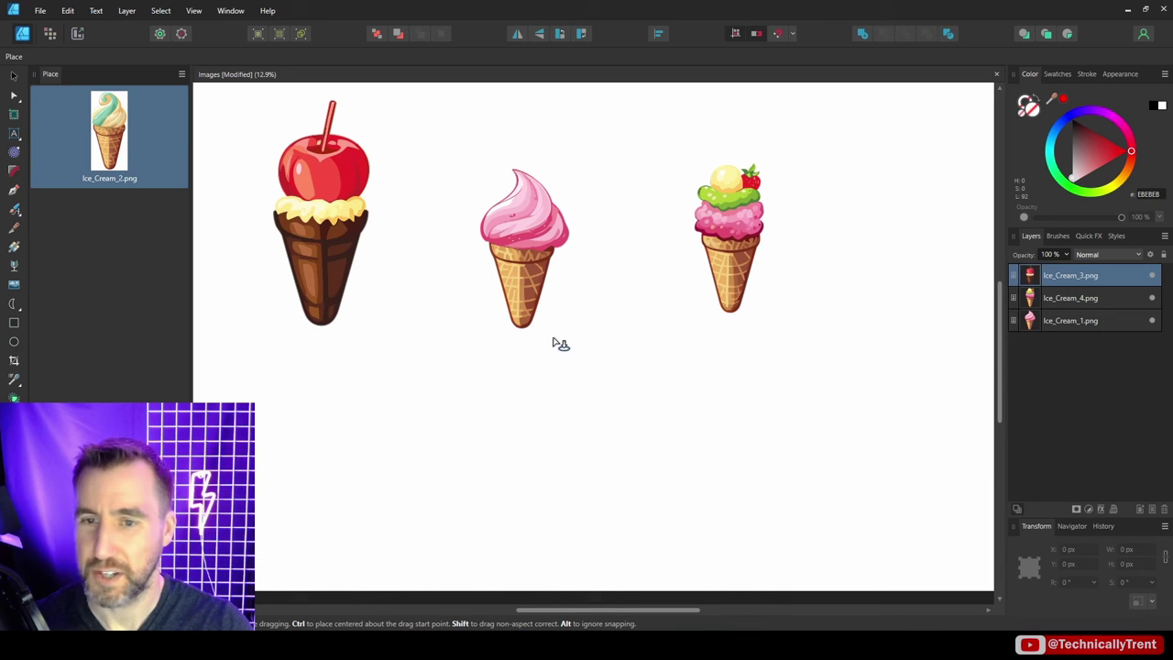
pyautogui.moveTo(617, 322); pyautogui.dragTo(745, 486)
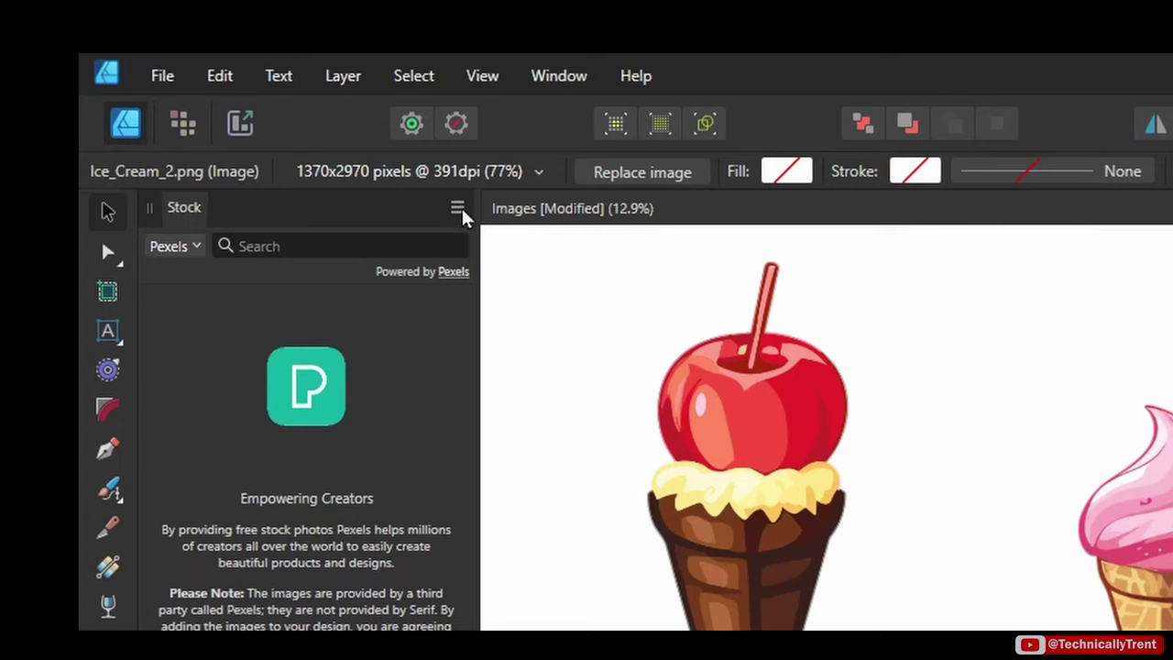
# Close the Stock panel and select the chocolate cone image Ice_Cream_3.png.
pyautogui.click(183, 75)
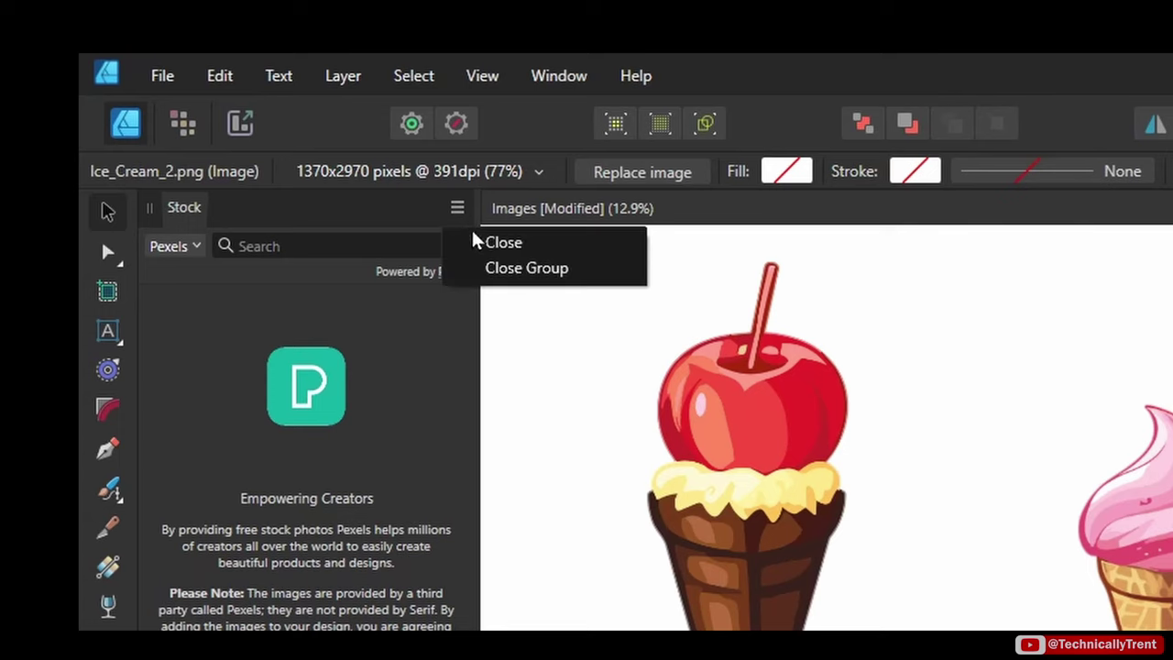
pyautogui.click(503, 243)
pyautogui.click(1071, 298)
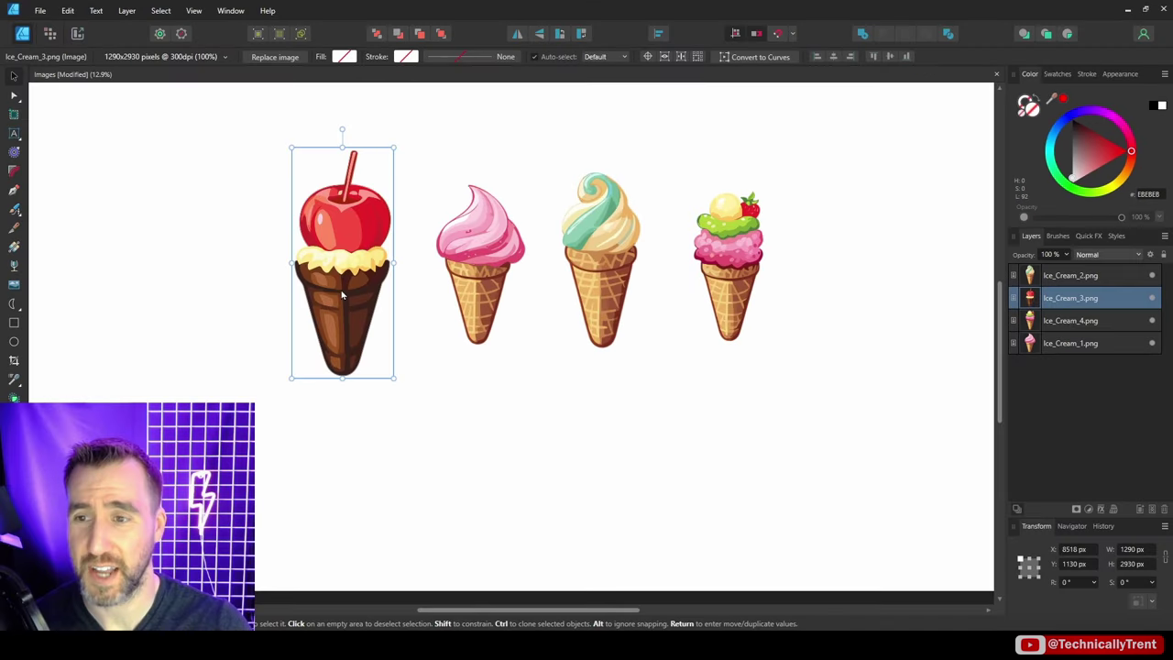
# Overlap the cherry and mint-swirl cones with the pink cone, and move the Ice_Cream_2.png layer to the bottom of the stack.
pyautogui.moveTo(344, 295); pyautogui.dragTo(449, 308)
pyautogui.moveTo(632, 263); pyautogui.dragTo(490, 366)
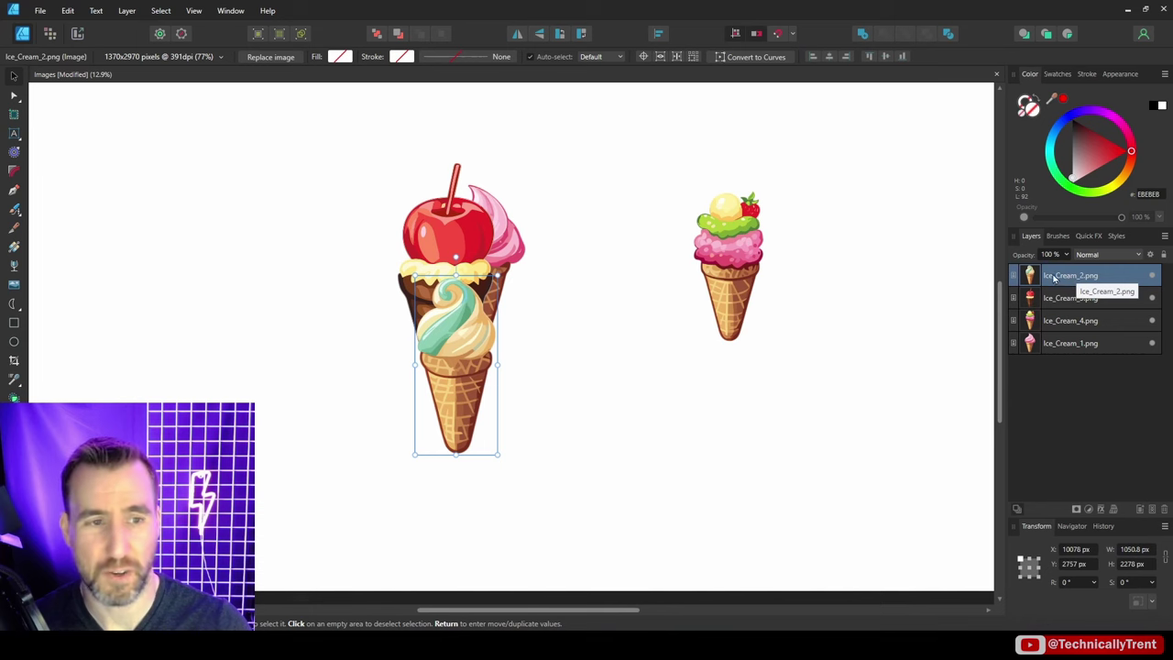
pyautogui.moveTo(1054, 279); pyautogui.dragTo(1029, 359)
pyautogui.moveTo(490, 348); pyautogui.dragTo(614, 330)
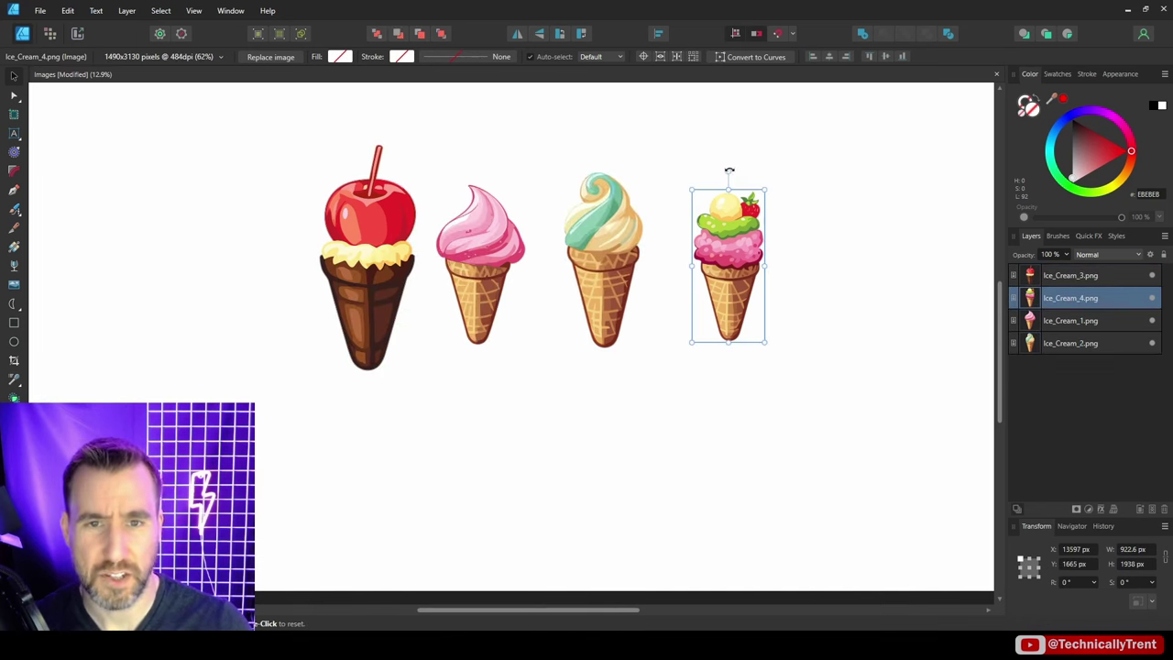
# Try the rotation handle on the strawberry-topped cone and reposition the mint-swirl cone on the far side of the cherry cone.
pyautogui.moveTo(729, 170)
pyautogui.mouseDown()
pyautogui.moveTo(778, 199)
pyautogui.moveTo(733, 186)
pyautogui.moveTo(743, 180)
pyautogui.moveTo(738, 215)
pyautogui.moveTo(754, 158)
pyautogui.moveTo(730, 160)
pyautogui.mouseUp()
pyautogui.click(641, 265)
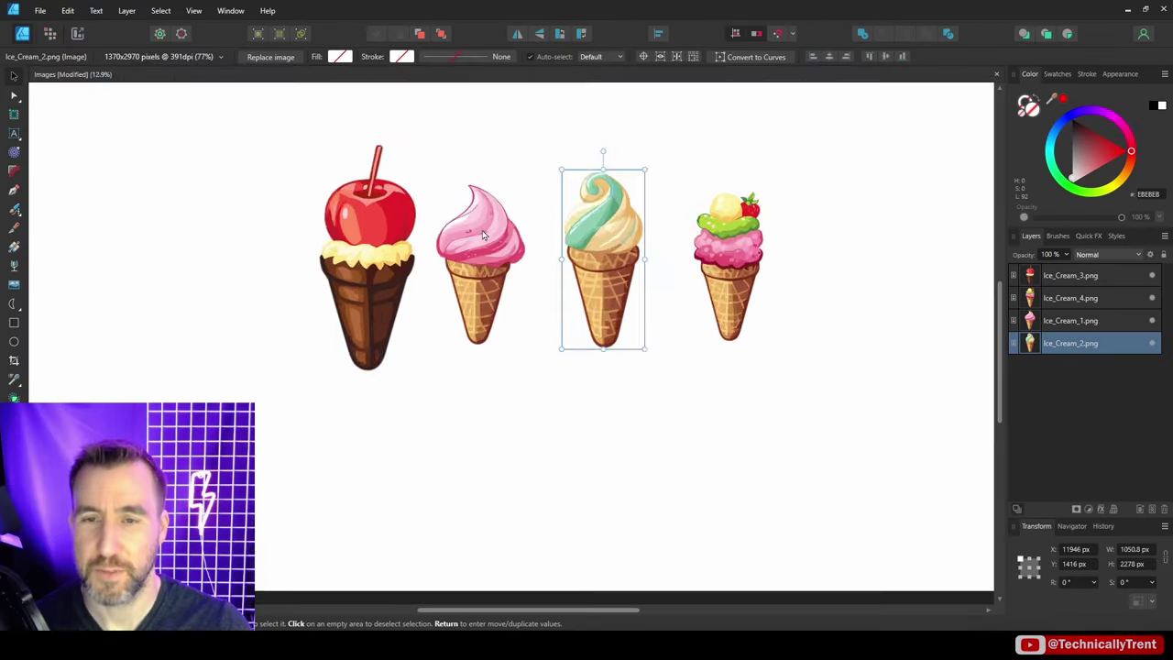
pyautogui.scroll(-2, 865, 331)
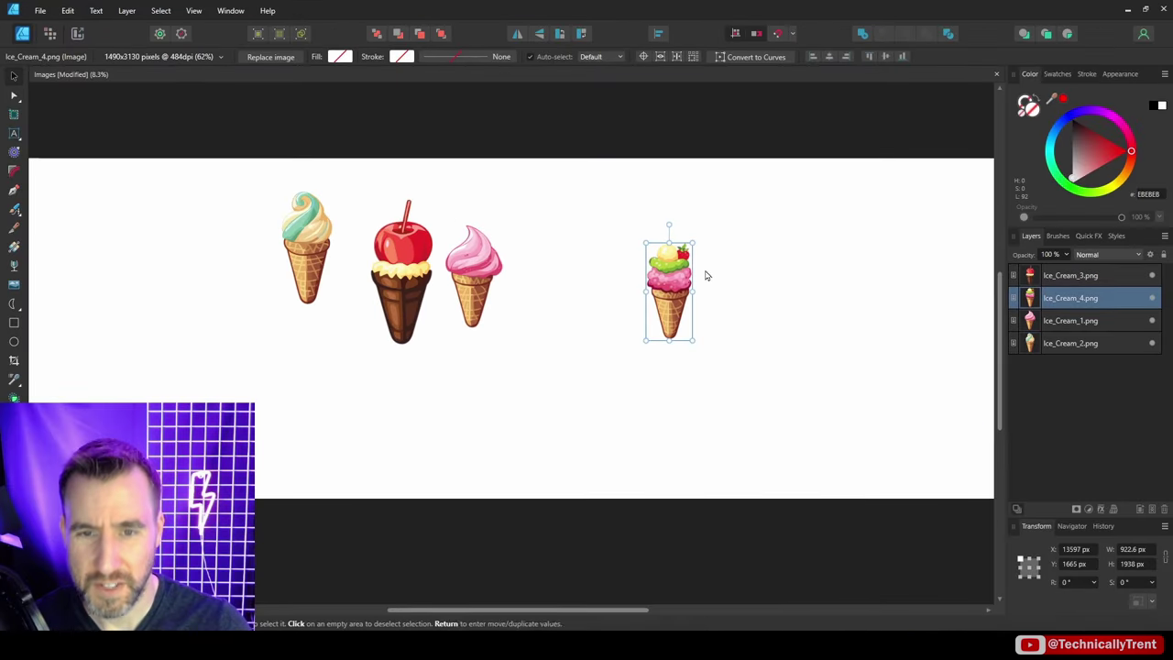
# Resize the strawberry-topped cone image, enlarging it to about 3542 × 7440 px and scaling it back down.
pyautogui.moveTo(705, 269); pyautogui.dragTo(856, 516)
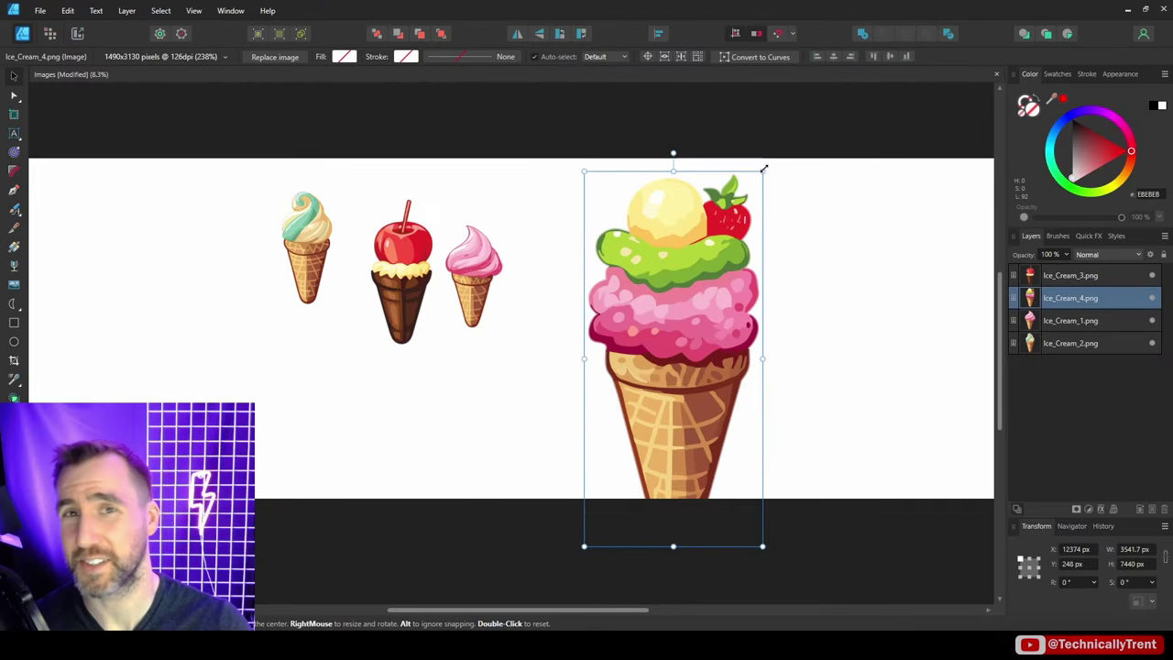
pyautogui.moveTo(764, 169); pyautogui.dragTo(738, 194)
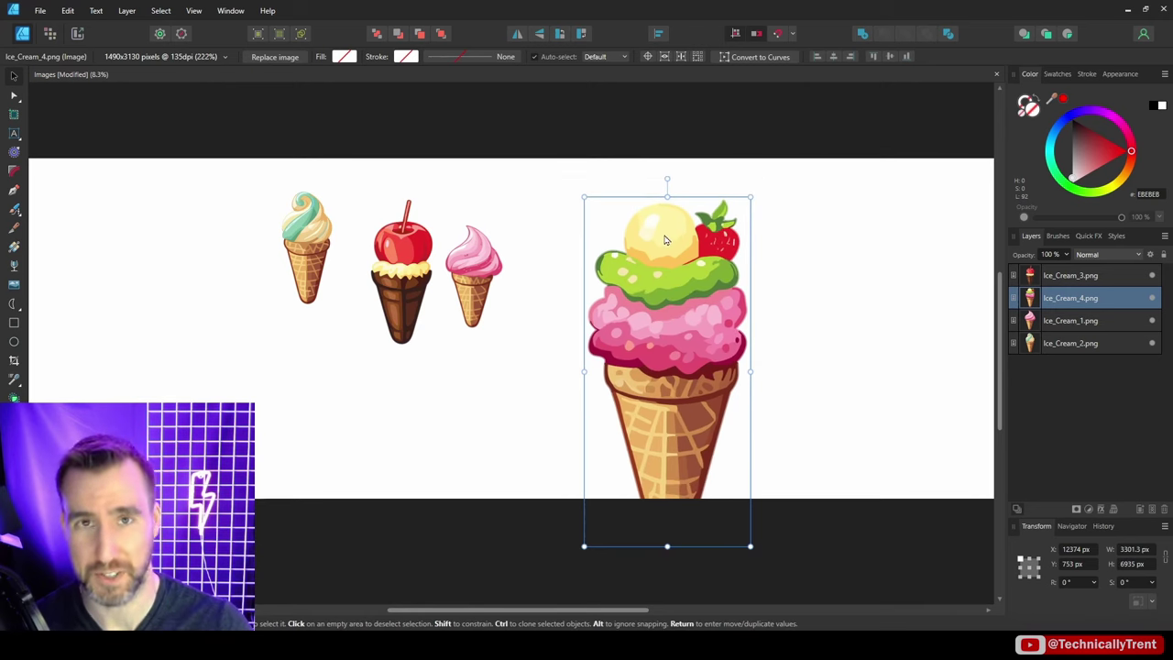
pyautogui.moveTo(750, 546); pyautogui.dragTo(710, 436)
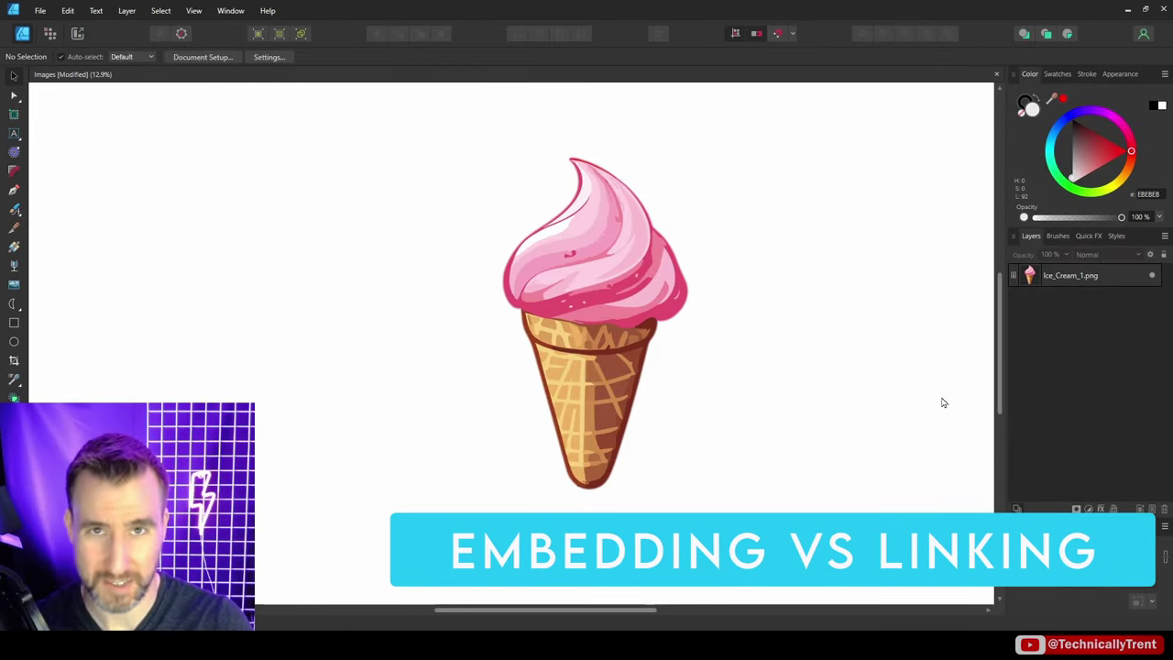
# In the Resource Manager, adjust the column widths to show the full Placement value, and make the embedded Ice_Cream_1.png linked.
pyautogui.click(231, 10)
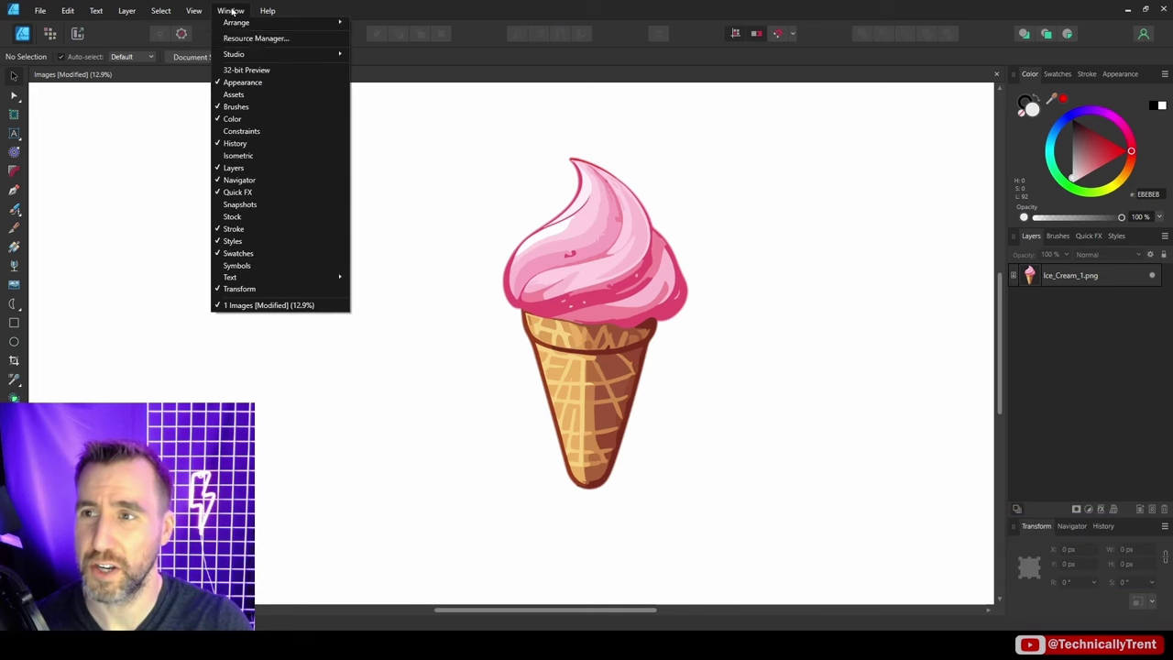
pyautogui.click(257, 39)
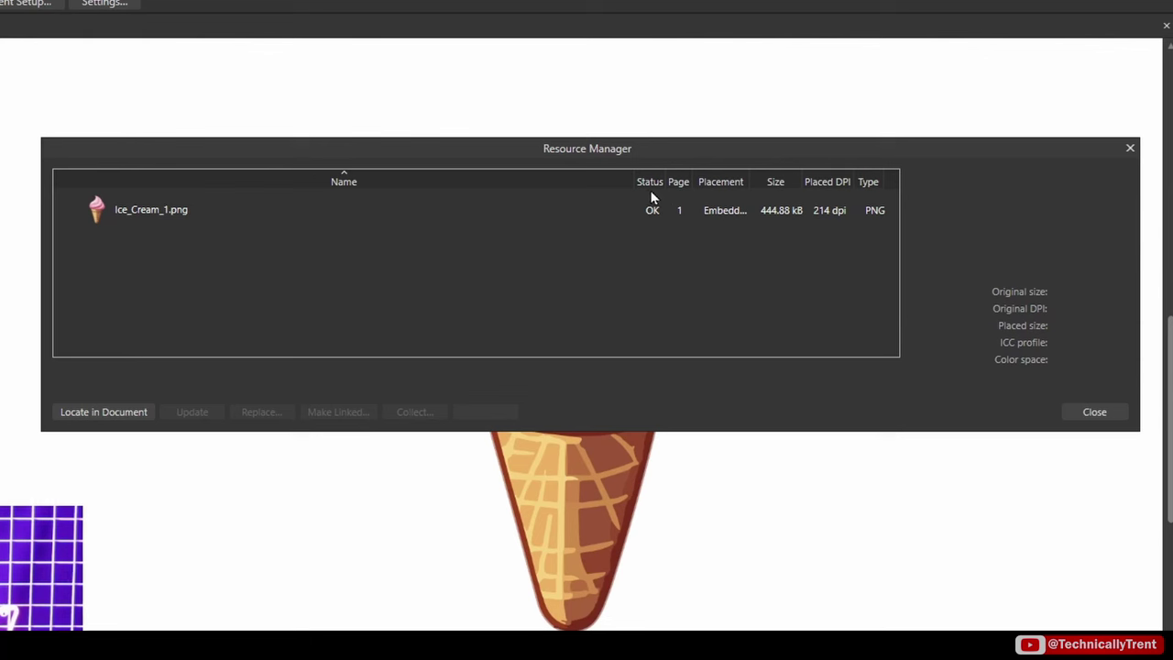
pyautogui.moveTo(632, 182); pyautogui.dragTo(422, 182)
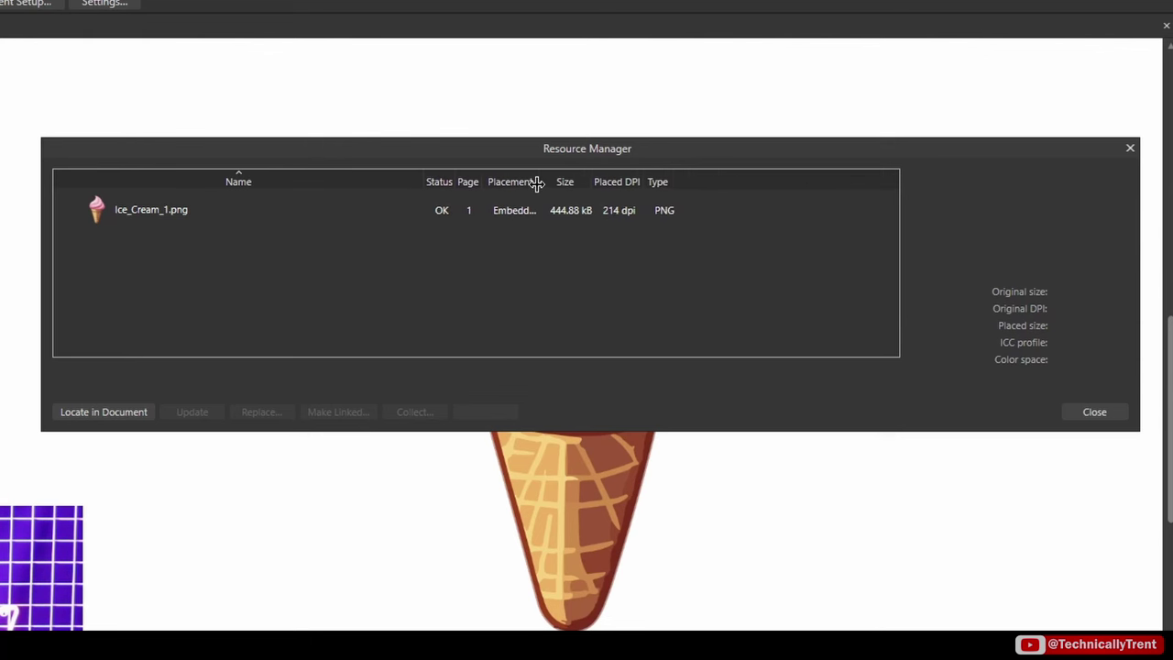
pyautogui.moveTo(537, 182); pyautogui.dragTo(581, 183)
pyautogui.moveTo(423, 181); pyautogui.dragTo(330, 181)
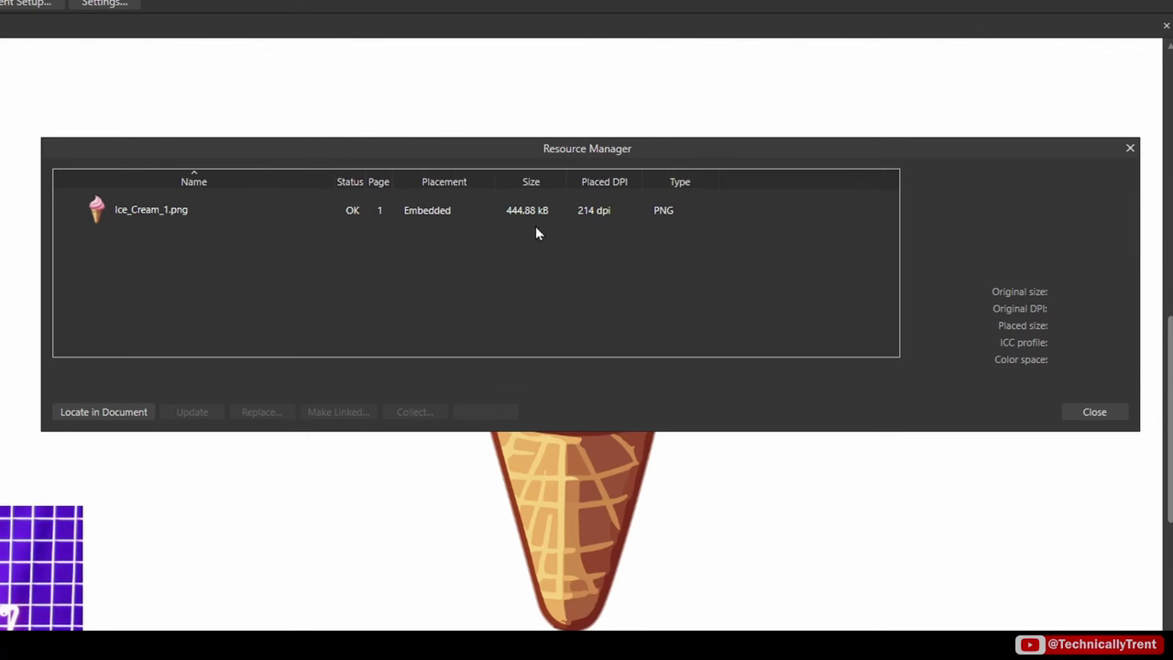
pyautogui.click(427, 209)
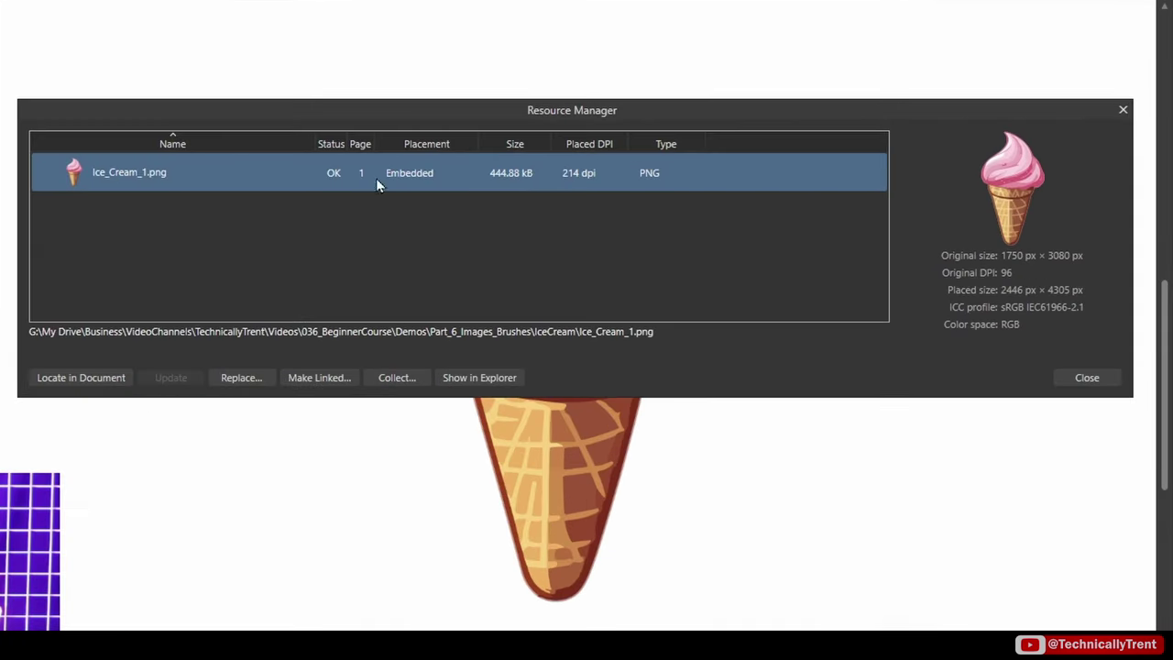
pyautogui.click(309, 380)
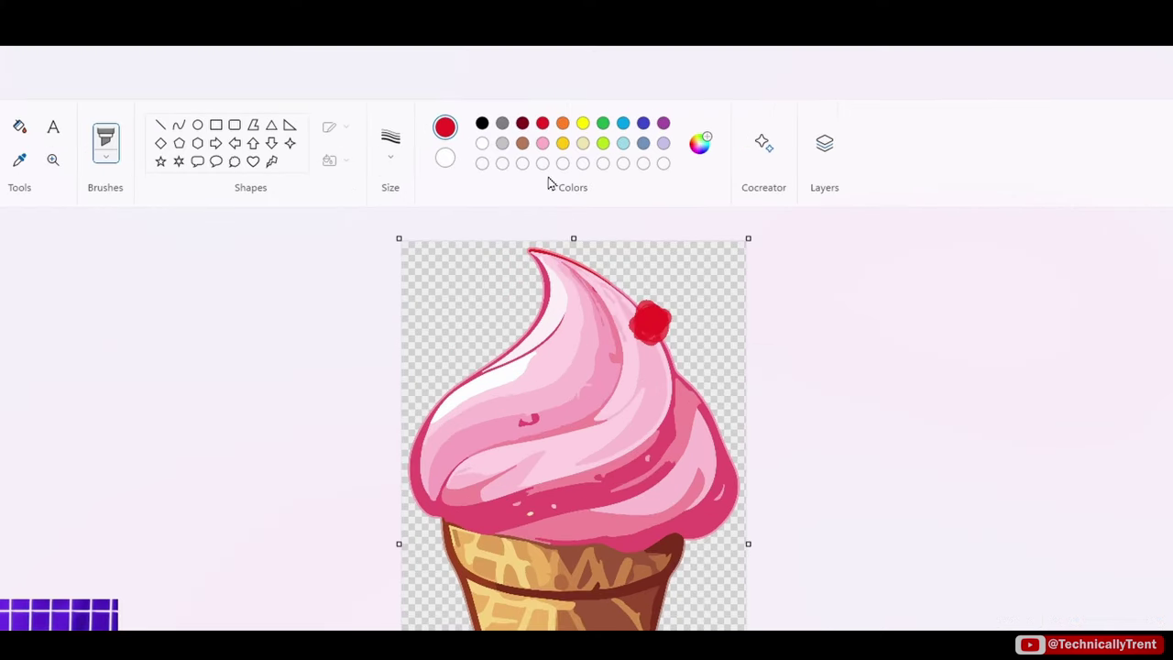
# In Paint, add a brown stem, white highlight and dark red shading to the cherry, and save Ice_Cream_1.png.
pyautogui.click(523, 143)
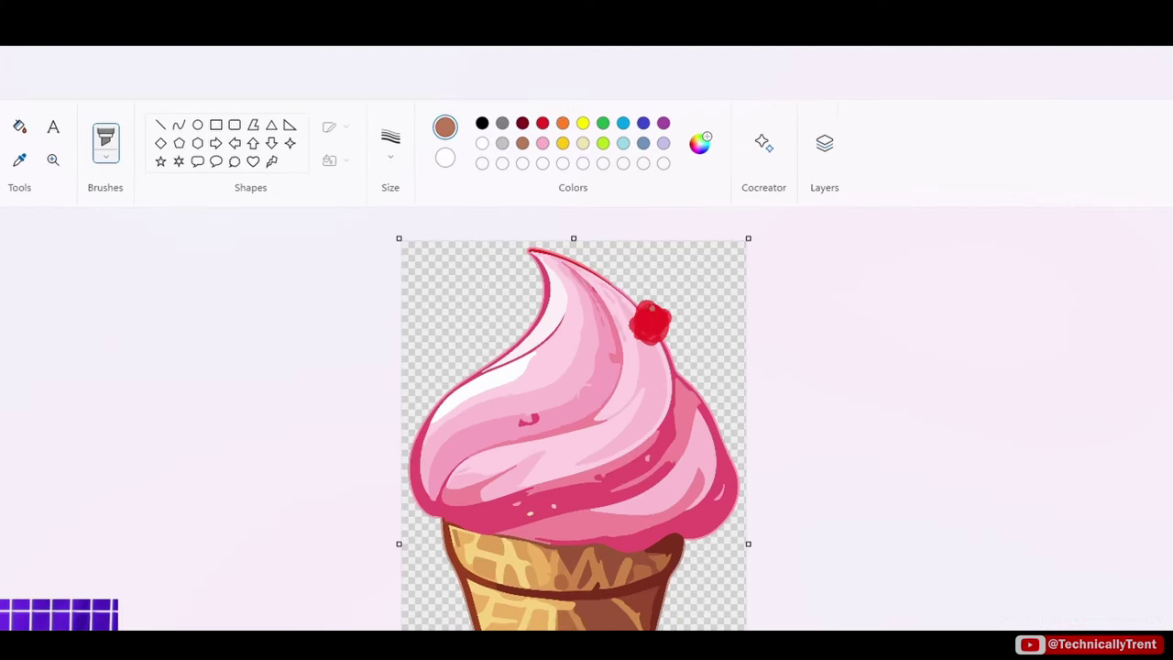
pyautogui.click(482, 142)
pyautogui.click(652, 320)
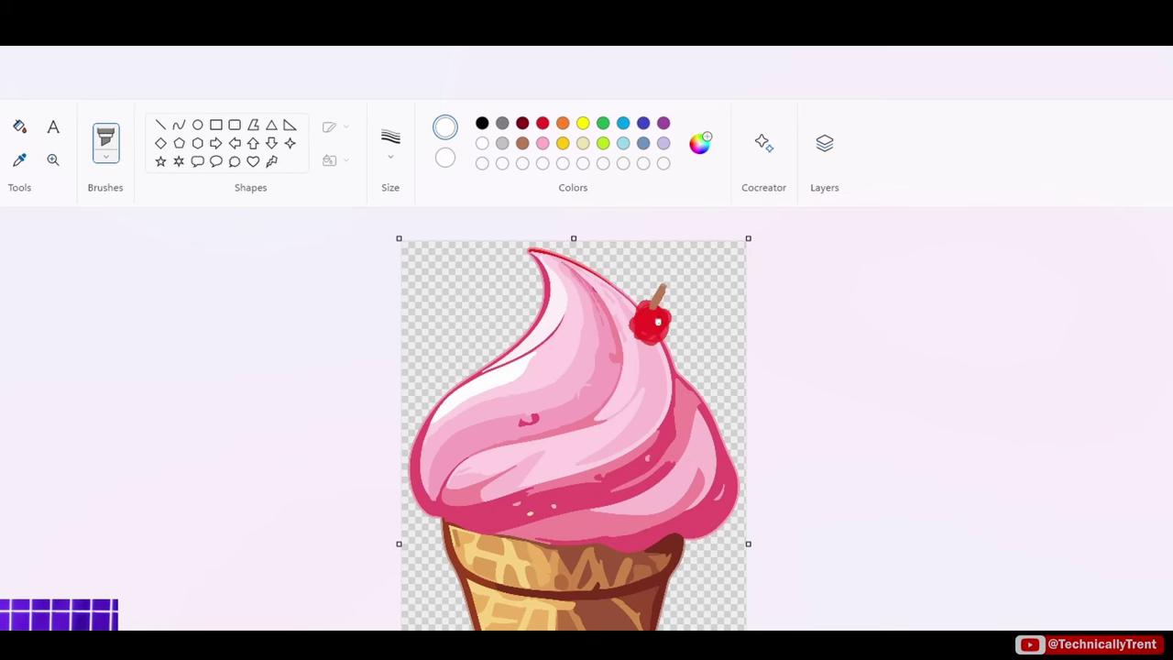
pyautogui.click(522, 123)
pyautogui.moveTo(634, 308)
pyautogui.mouseDown()
pyautogui.moveTo(631, 339)
pyautogui.moveTo(667, 332)
pyautogui.moveTo(661, 284)
pyautogui.mouseUp()
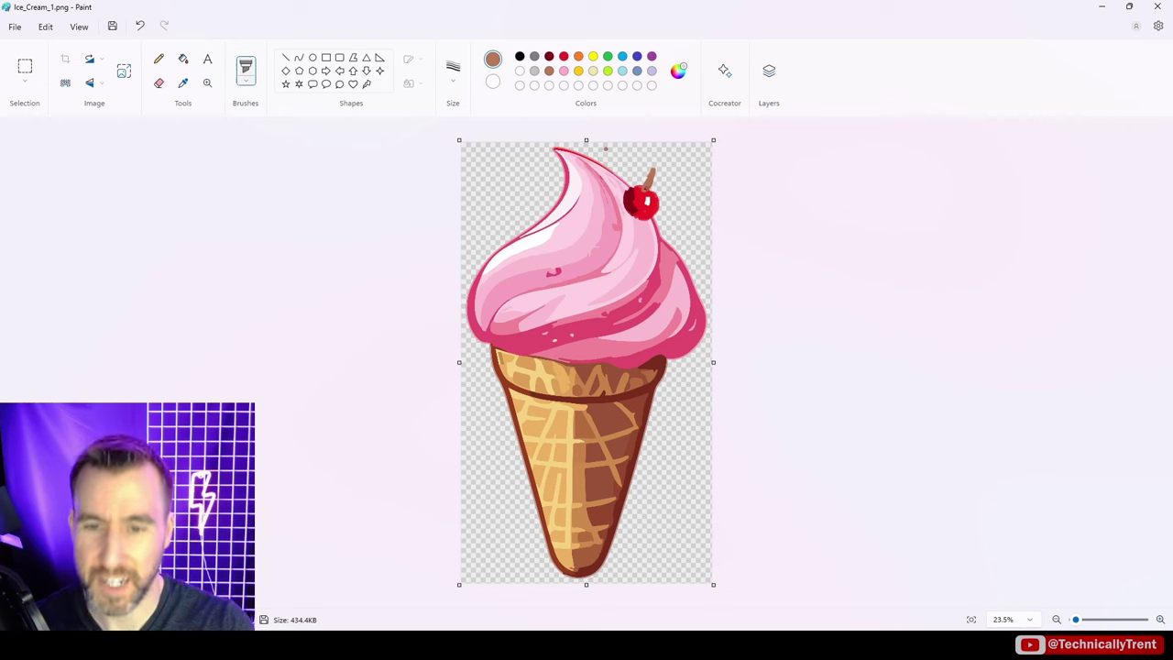
pyautogui.click(14, 26)
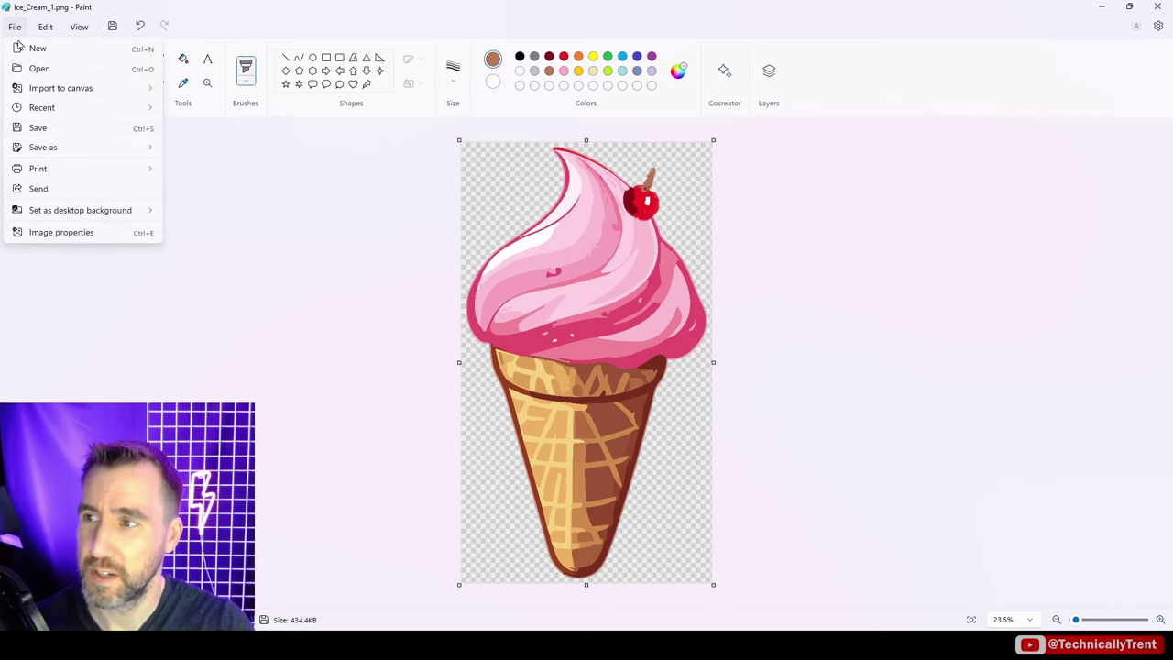
pyautogui.click(63, 124)
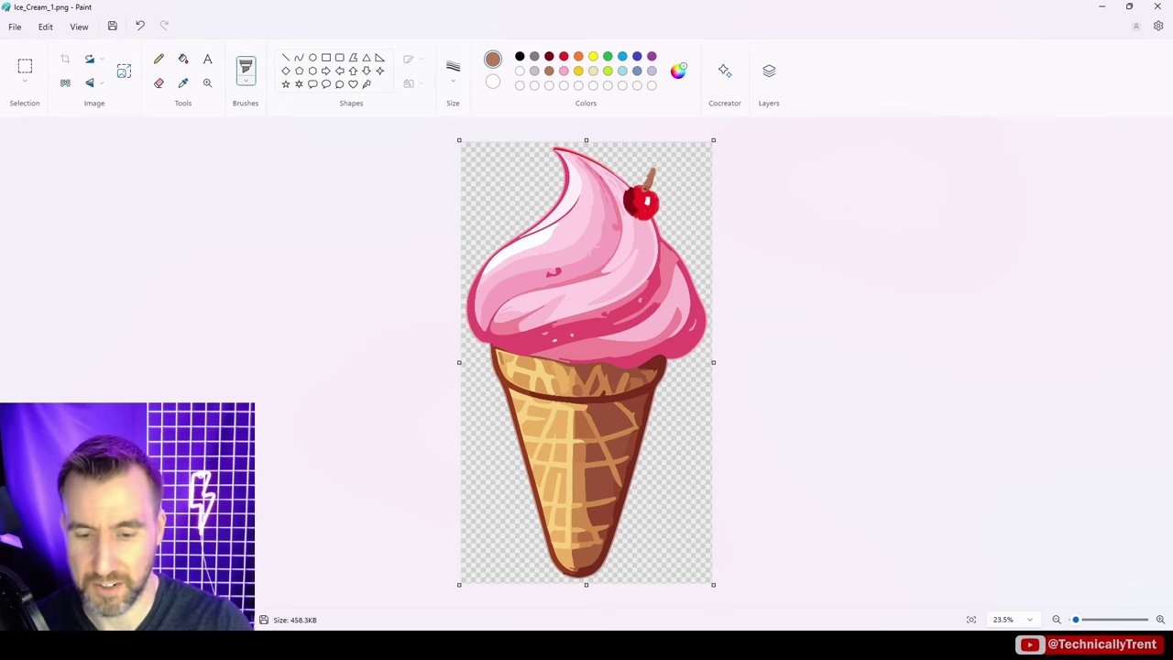
# Switch back to Affinity Designer and update the modified linked Ice_Cream_1.png through the Resource Manager.
pyautogui.hotkey('alt', 'Tab')
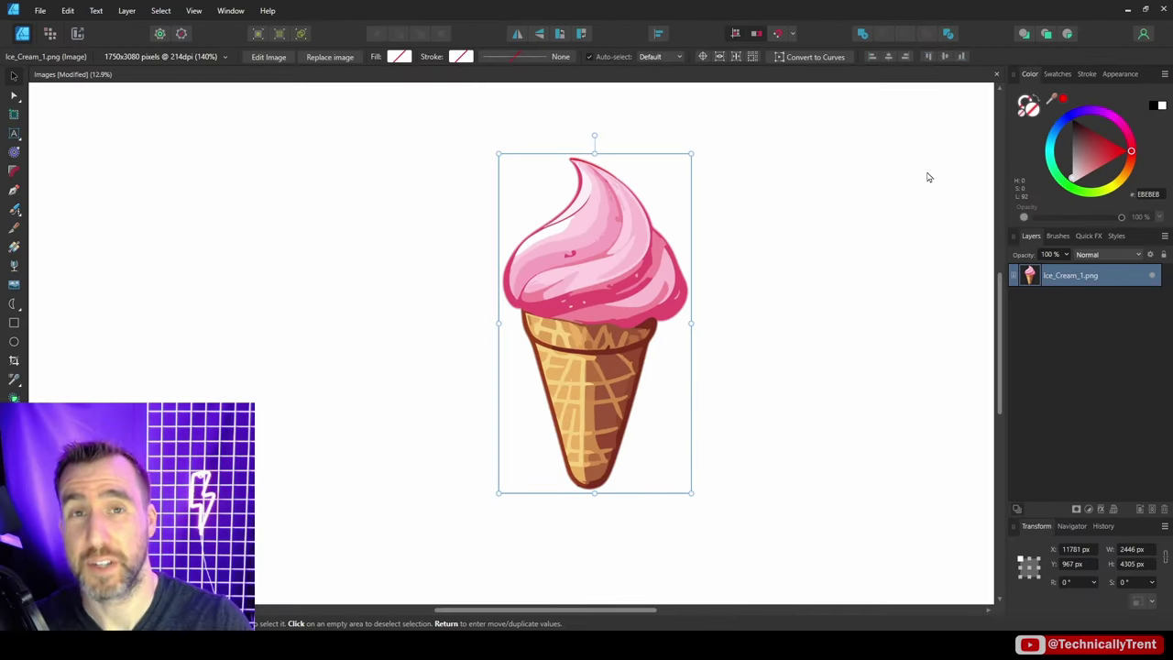
pyautogui.click(230, 10)
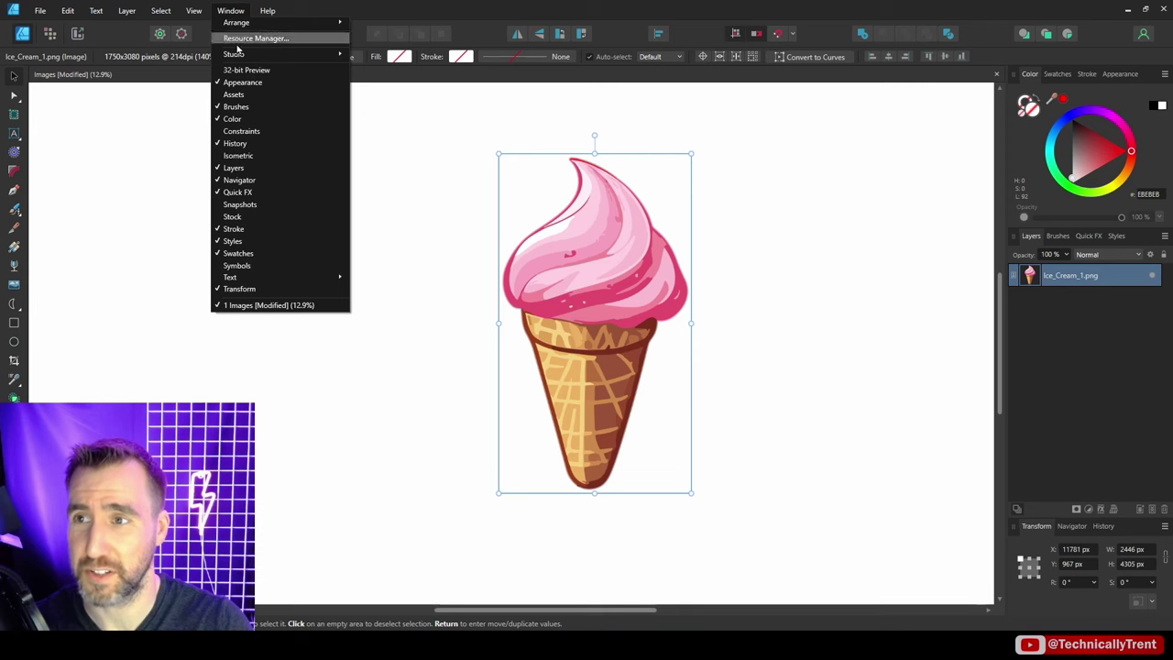
pyautogui.click(252, 38)
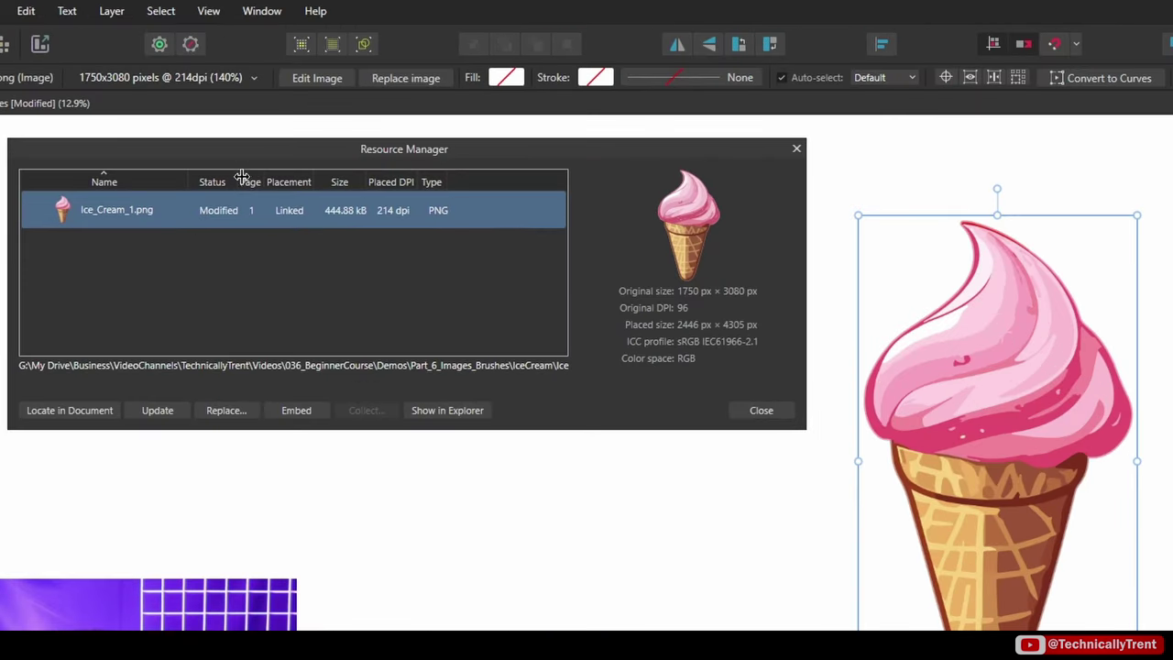
pyautogui.click(158, 410)
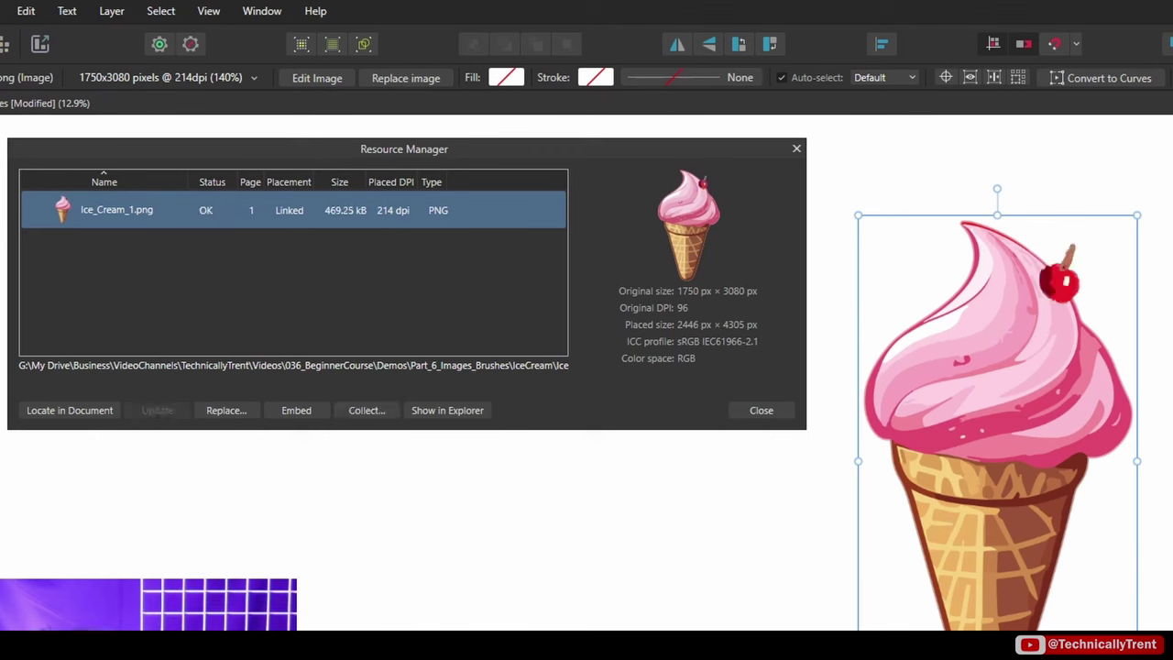
pyautogui.click(762, 411)
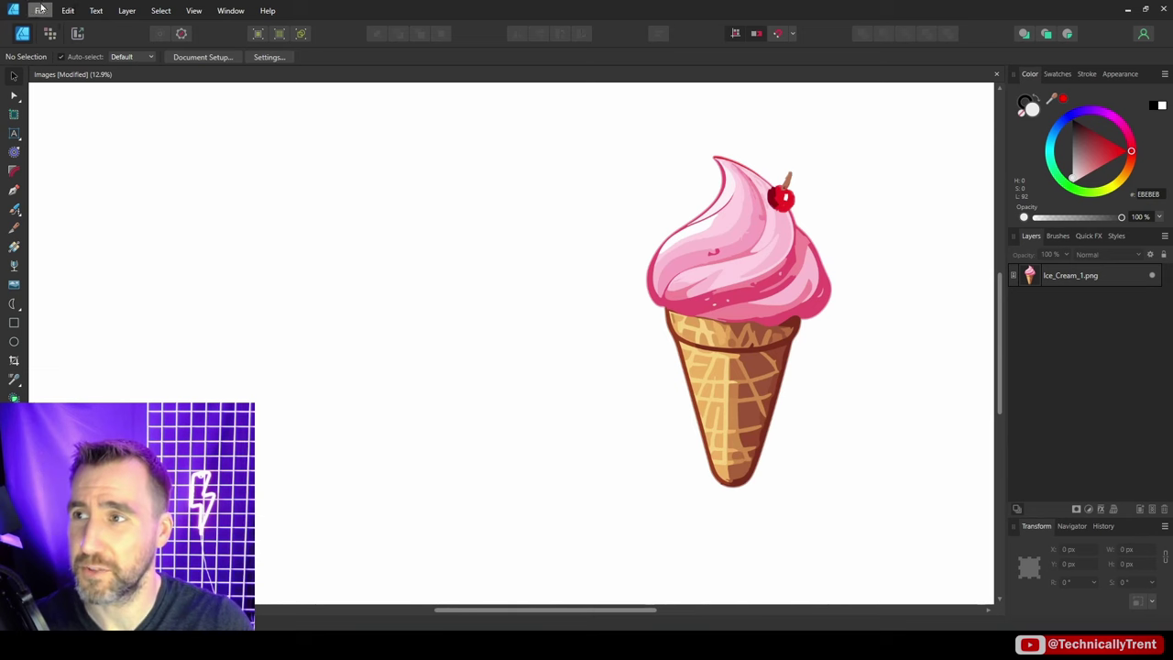
# Examine the General settings for the option that automatically updates linked resources when modified externally.
pyautogui.click(68, 10)
pyautogui.click(110, 205)
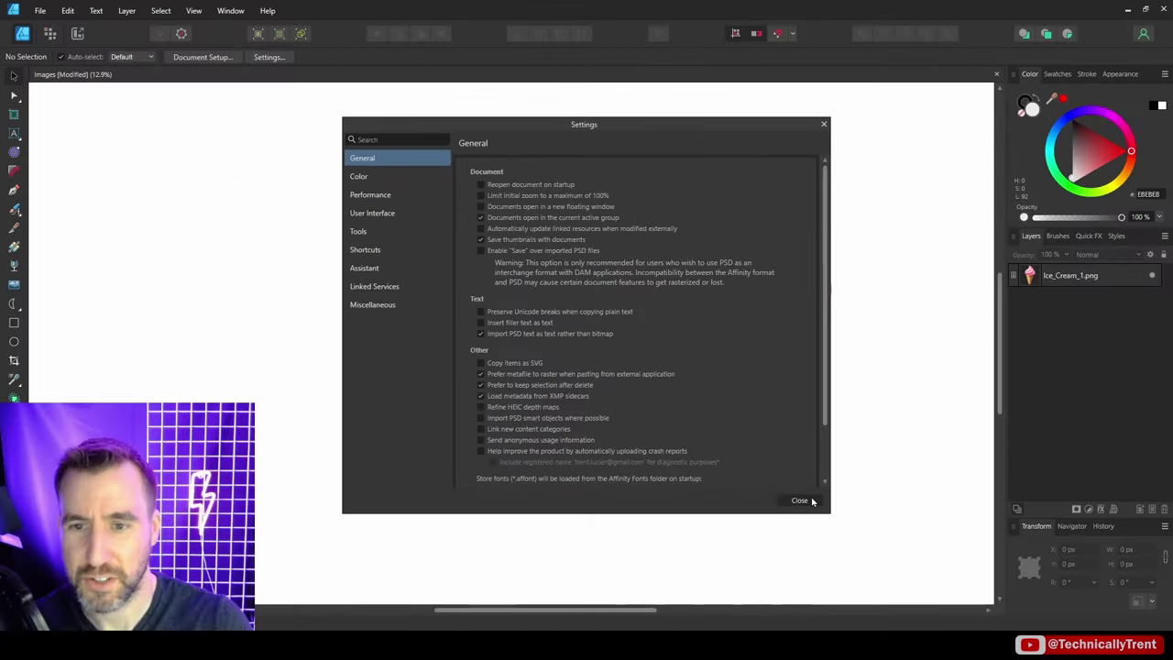
pyautogui.click(810, 498)
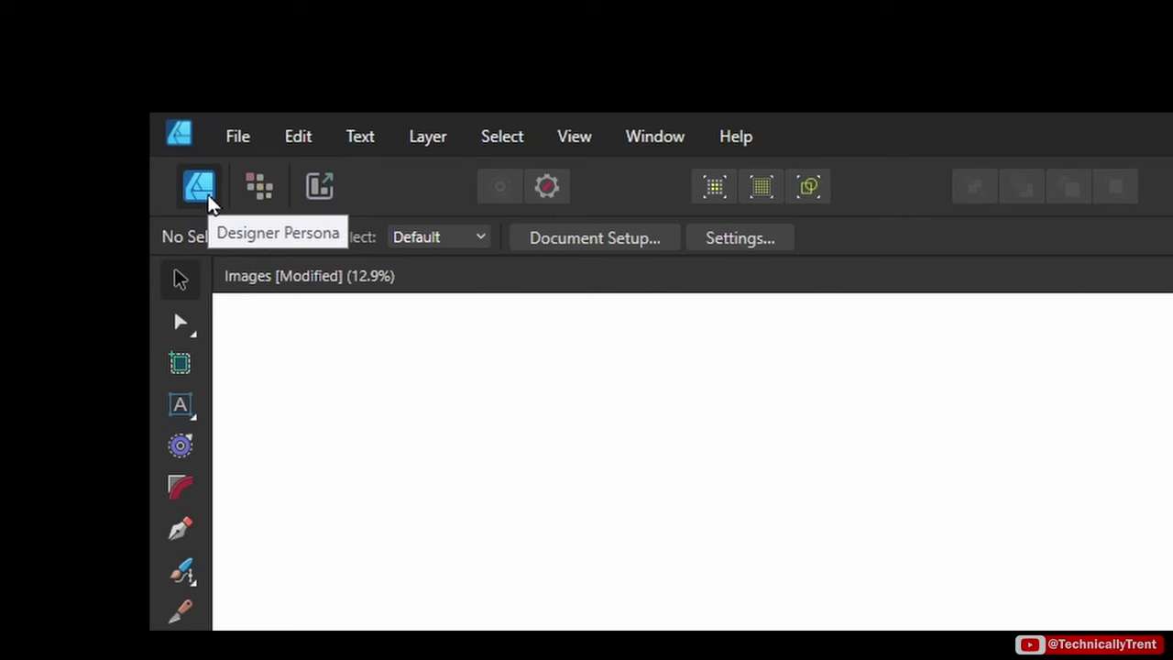
# In the Pixel Persona, scale the ice cream image to about 2368 × 4168 px and try adjusting its layer opacity.
pyautogui.click(258, 188)
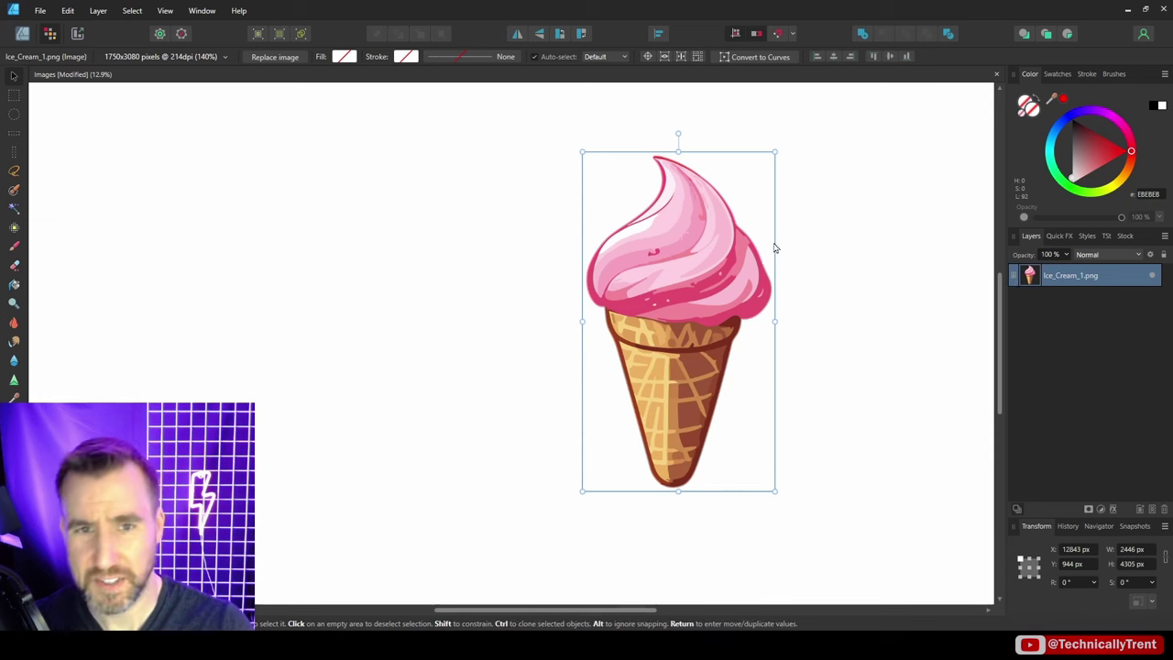
pyautogui.moveTo(775, 152); pyautogui.dragTo(723, 243)
pyautogui.moveTo(643, 241); pyautogui.dragTo(770, 163)
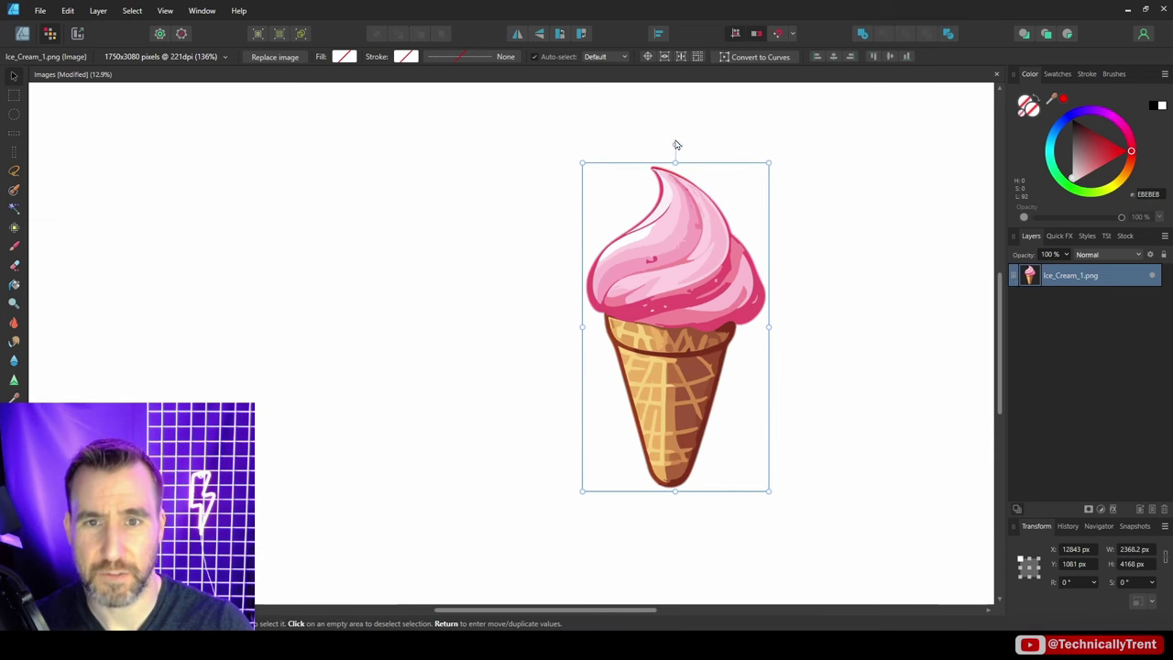
pyautogui.click(1066, 254)
pyautogui.moveTo(1066, 269)
pyautogui.mouseDown()
pyautogui.moveTo(1011, 272)
pyautogui.moveTo(1082, 285)
pyautogui.mouseUp()
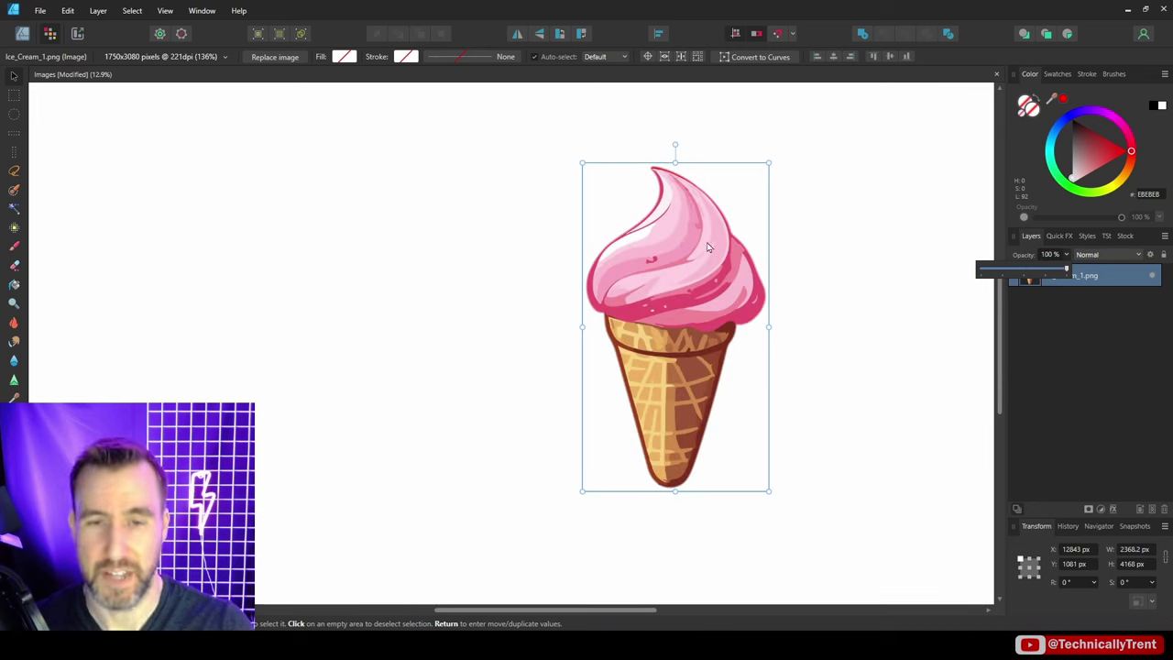
# Set up the Paint Brush with a Basic brush, blue colour 0037FF and a width of about 404 px.
pyautogui.click(15, 247)
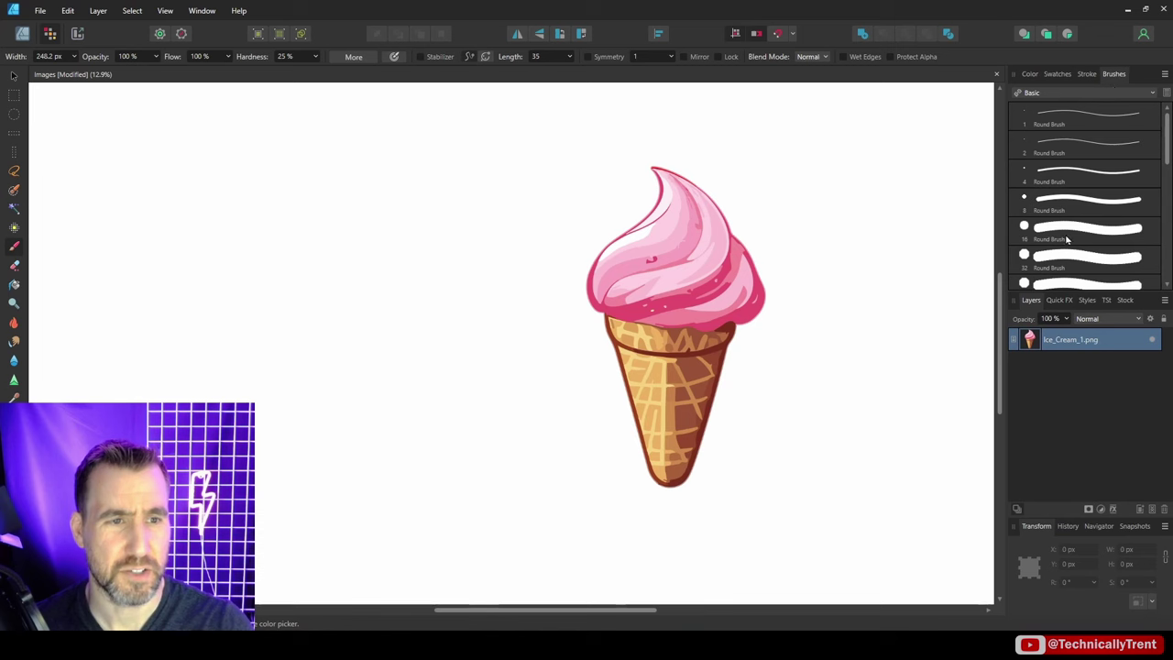
pyautogui.click(1073, 116)
pyautogui.moveTo(1074, 116); pyautogui.dragTo(1063, 122)
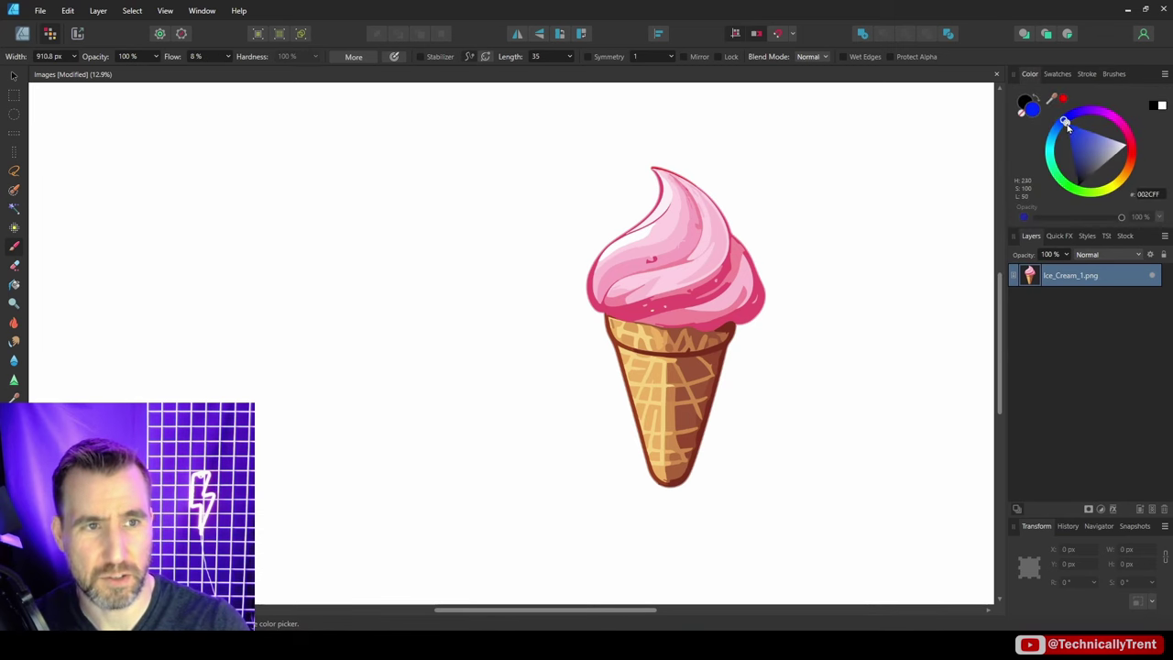
pyautogui.press('[')
pyautogui.press('[')
pyautogui.press('[')
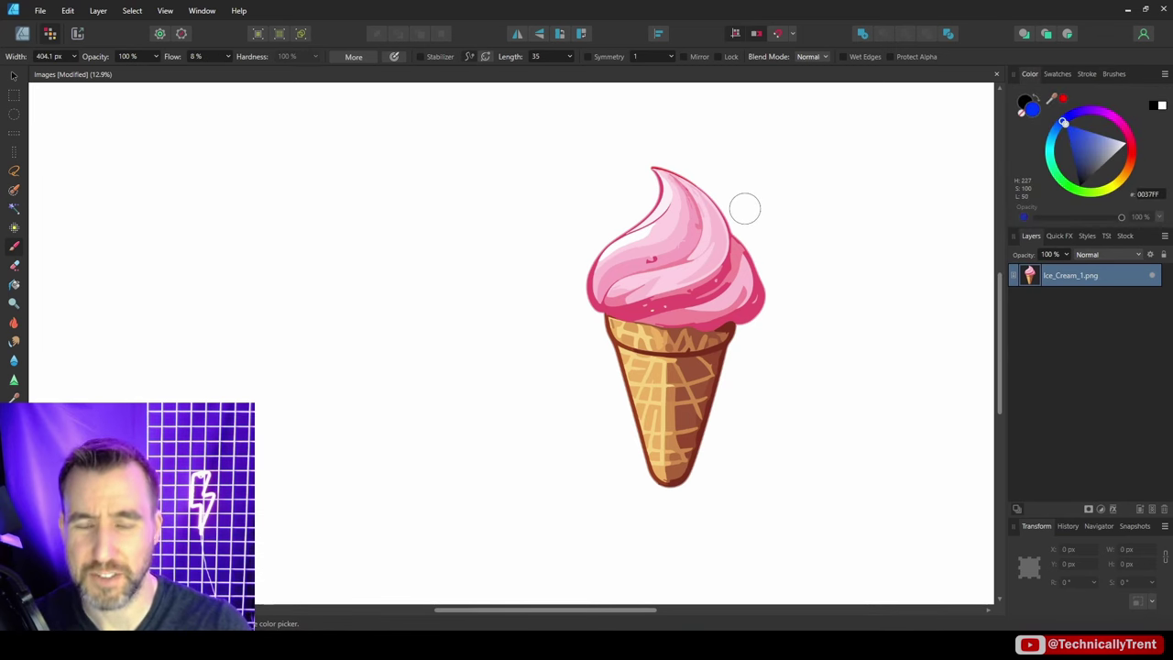
# Paint broad blue strokes directly over one side of the pink ice cream image, and undo them.
pyautogui.moveTo(743, 204)
pyautogui.mouseDown()
pyautogui.moveTo(682, 280)
pyautogui.moveTo(752, 216)
pyautogui.moveTo(697, 366)
pyautogui.mouseUp()
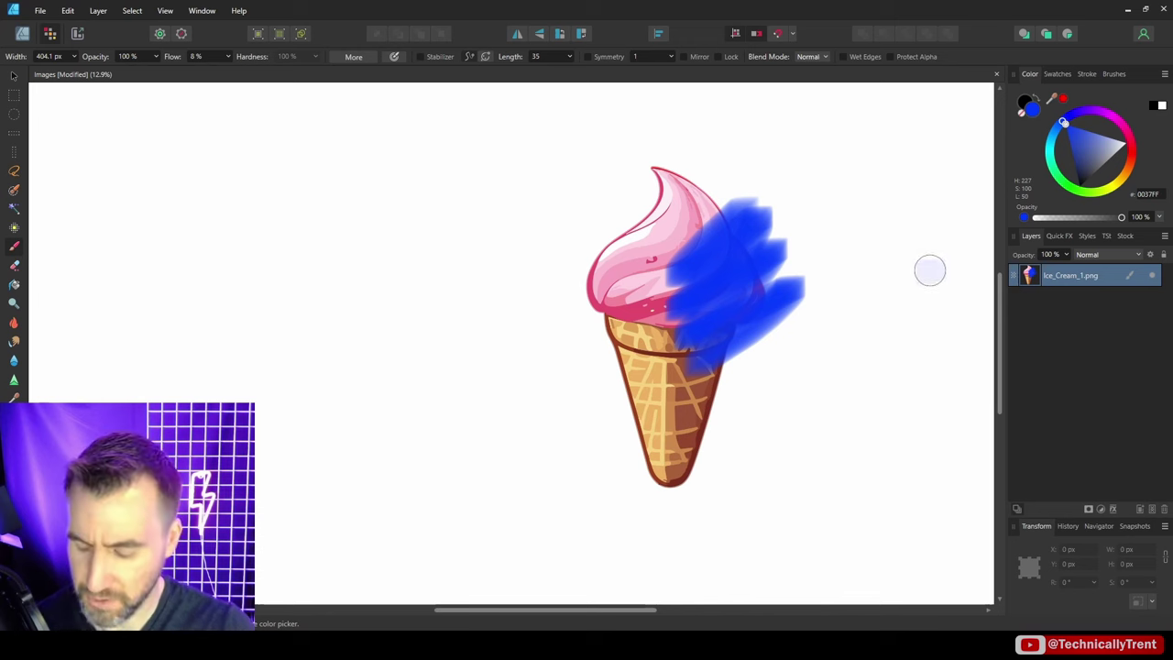
pyautogui.hotkey('ctrl', 'z')
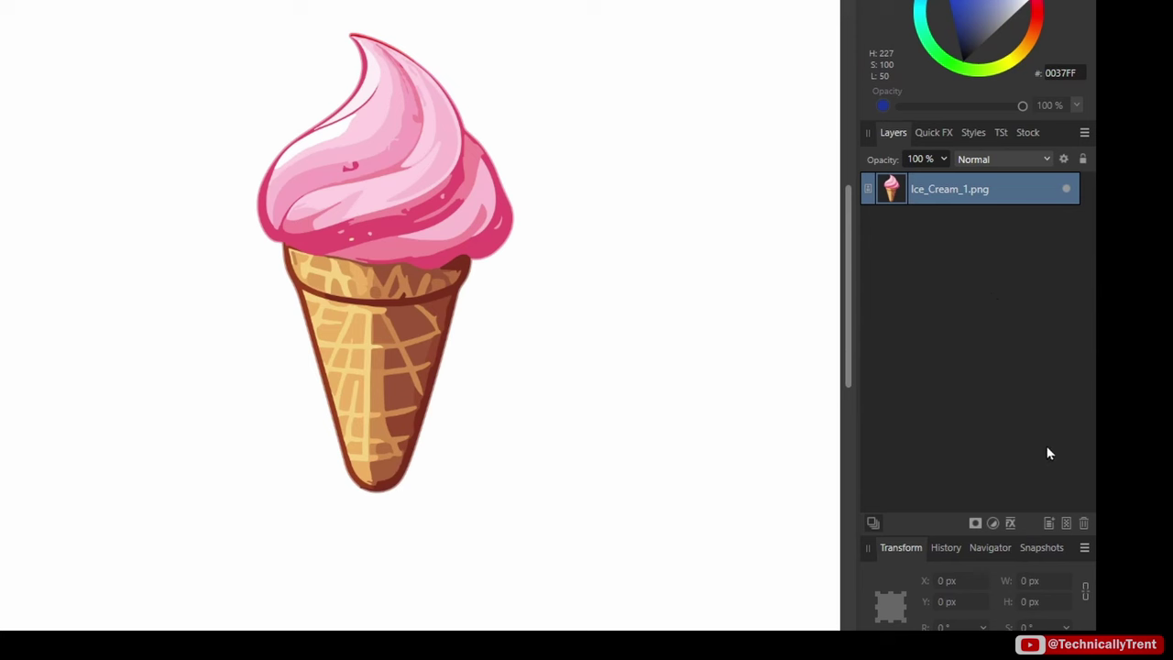
# Add a pixel layer above Ice_Cream_1.png and paint a red cherry on the edge of the pink swirl.
pyautogui.click(1066, 523)
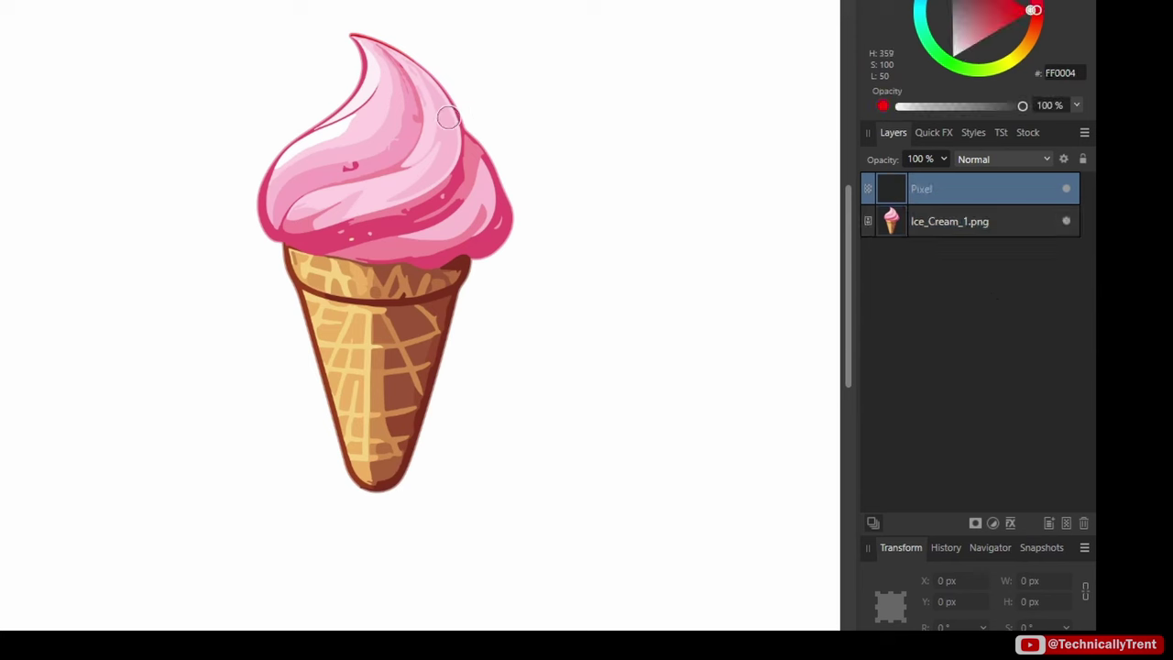
pyautogui.moveTo(448, 117); pyautogui.dragTo(455, 100)
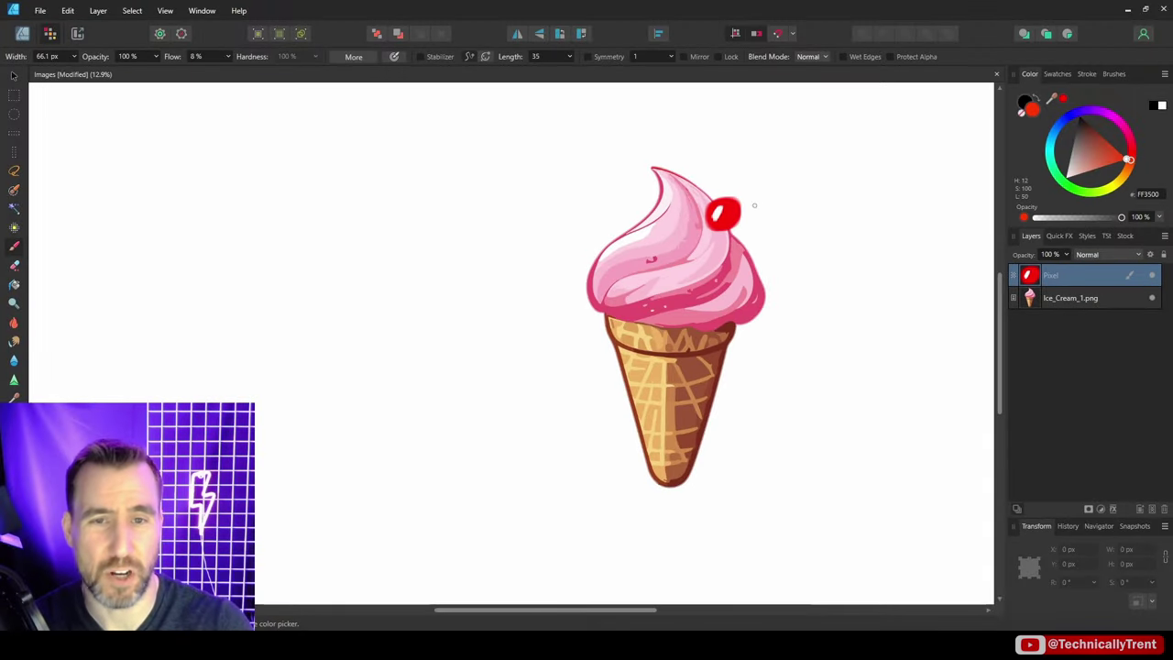
# Paint a dark red stem in 751800 on the cherry and toggle the Pixel layer's visibility off and on.
pyautogui.moveTo(730, 202); pyautogui.dragTo(735, 189)
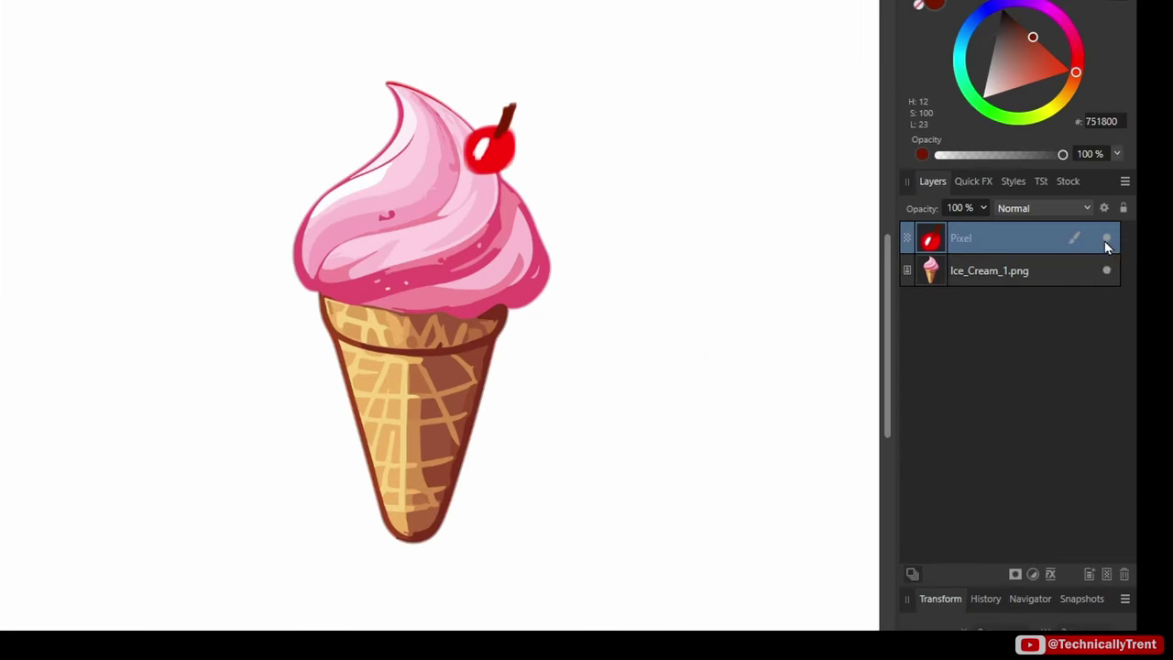
pyautogui.click(1108, 238)
pyautogui.click(1108, 238)
# Examine the Rasterize command available for the Ice_Cream_1.png layer.
pyautogui.click(971, 270)
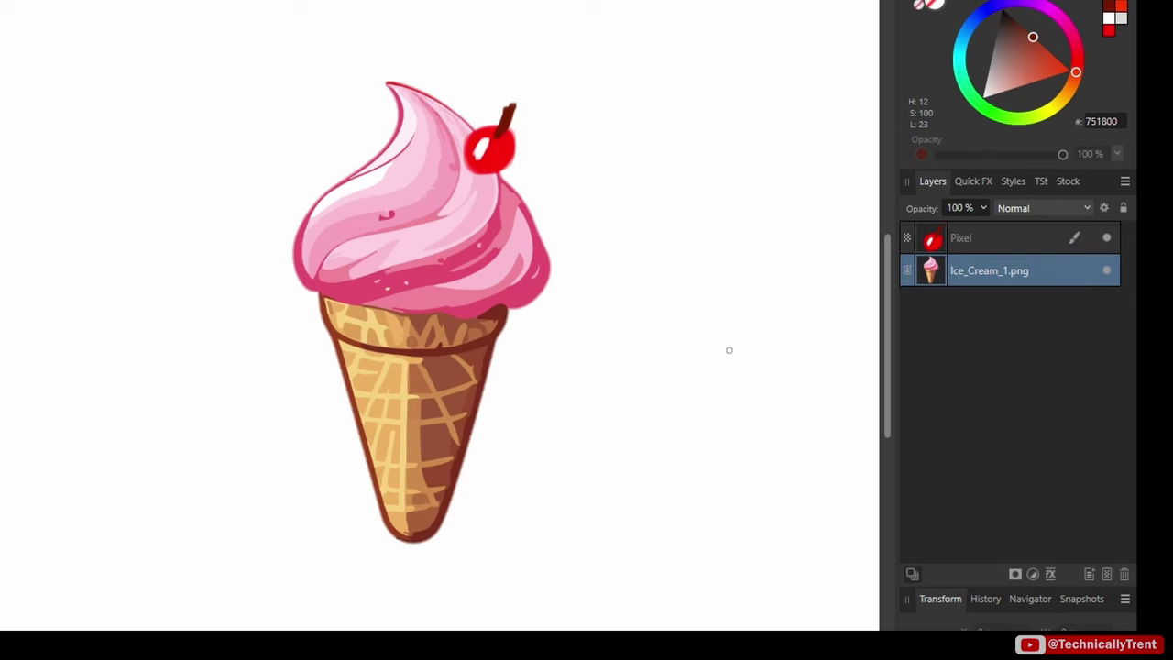
pyautogui.rightClick(927, 273)
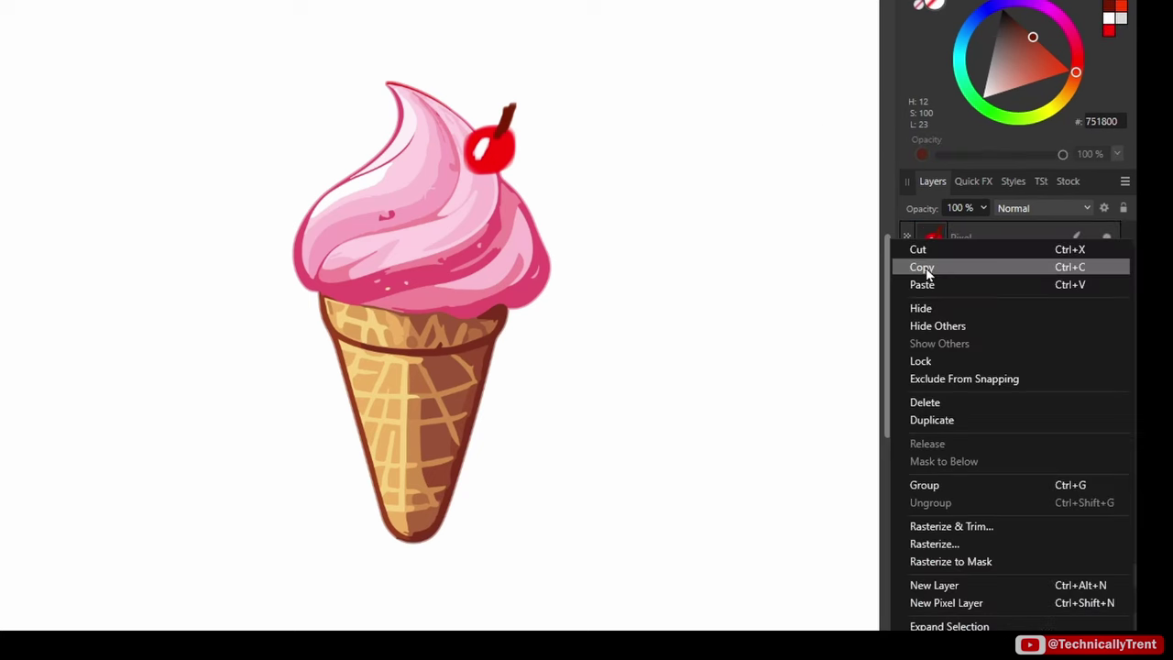
pyautogui.click(970, 544)
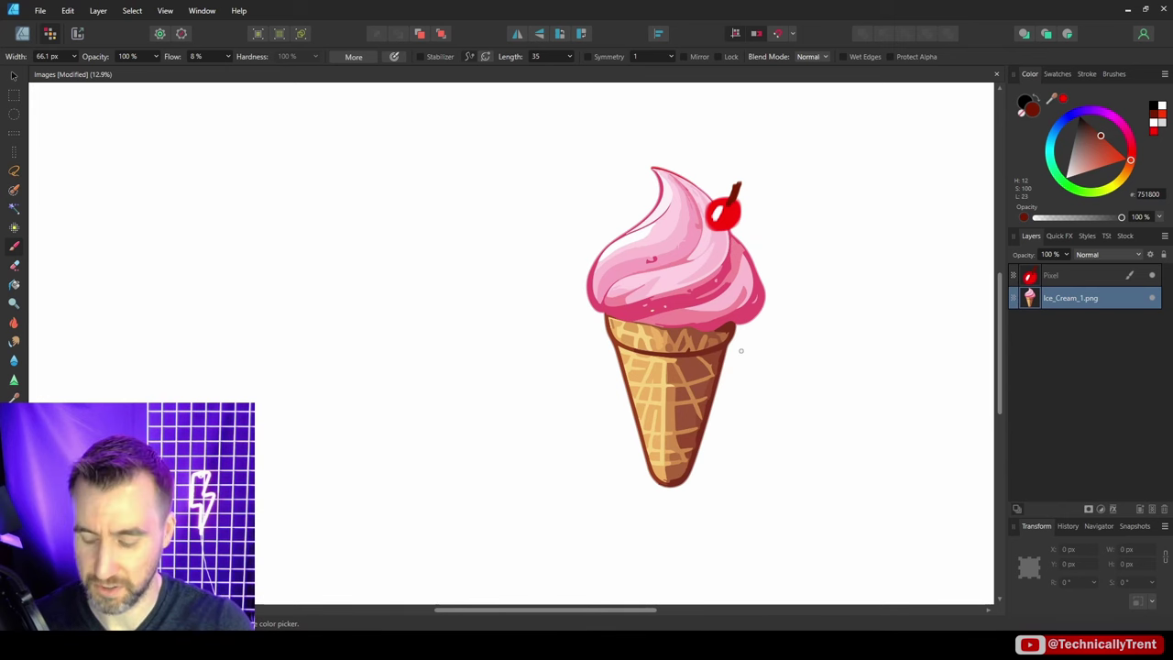
# Scale the ice cream image freely, leaving it about 2727 px wide, and revisit the Rasterize command for its layer.
pyautogui.press('v')
pyautogui.moveTo(770, 164); pyautogui.dragTo(812, 220)
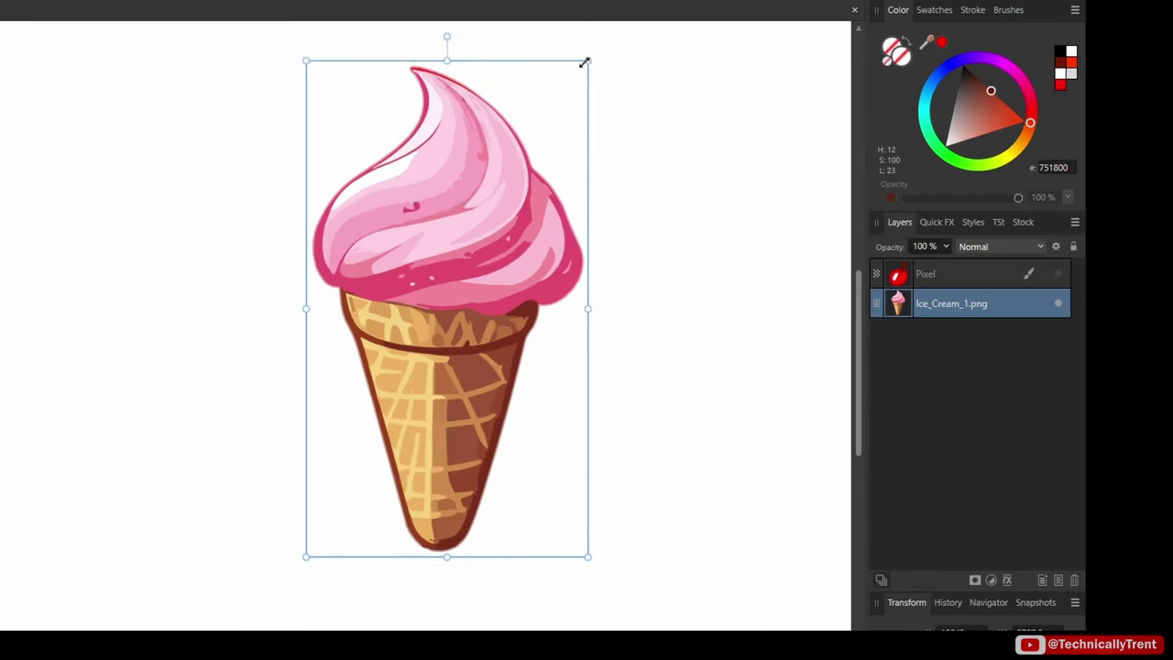
pyautogui.moveTo(795, 114); pyautogui.dragTo(587, 479)
pyautogui.moveTo(320, 537); pyautogui.dragTo(732, 154)
pyautogui.rightClick(910, 308)
pyautogui.click(931, 557)
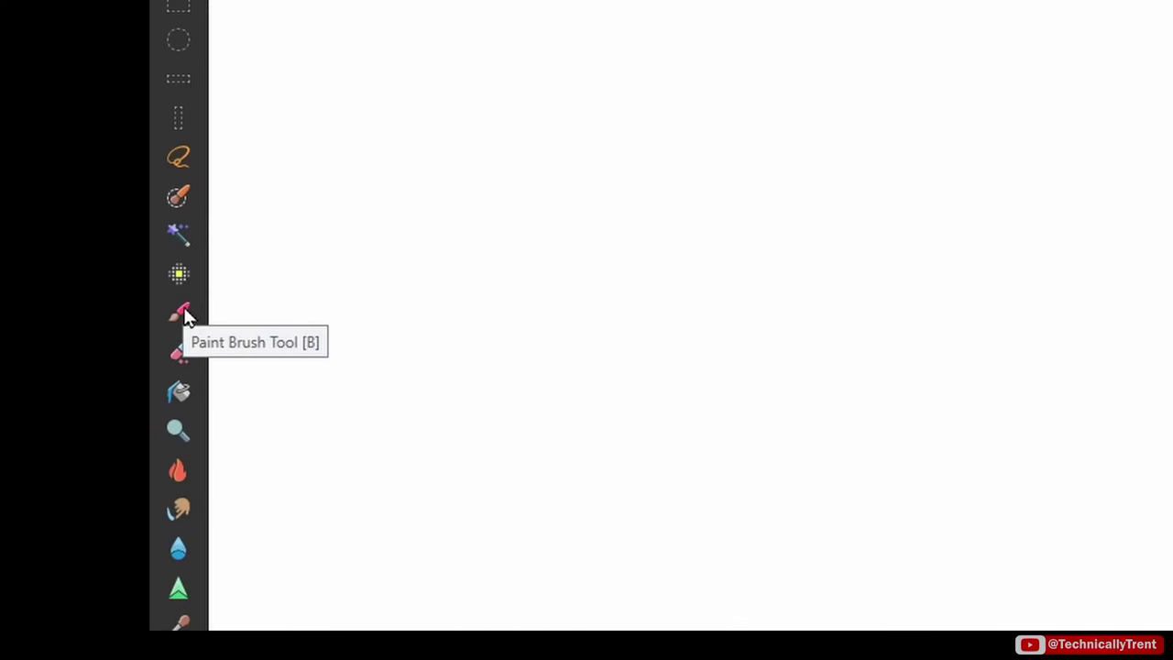
# Set up the Paint Brush with a Basic Round Brush in magenta E822A7, with the Pixel layer selected.
pyautogui.click(180, 313)
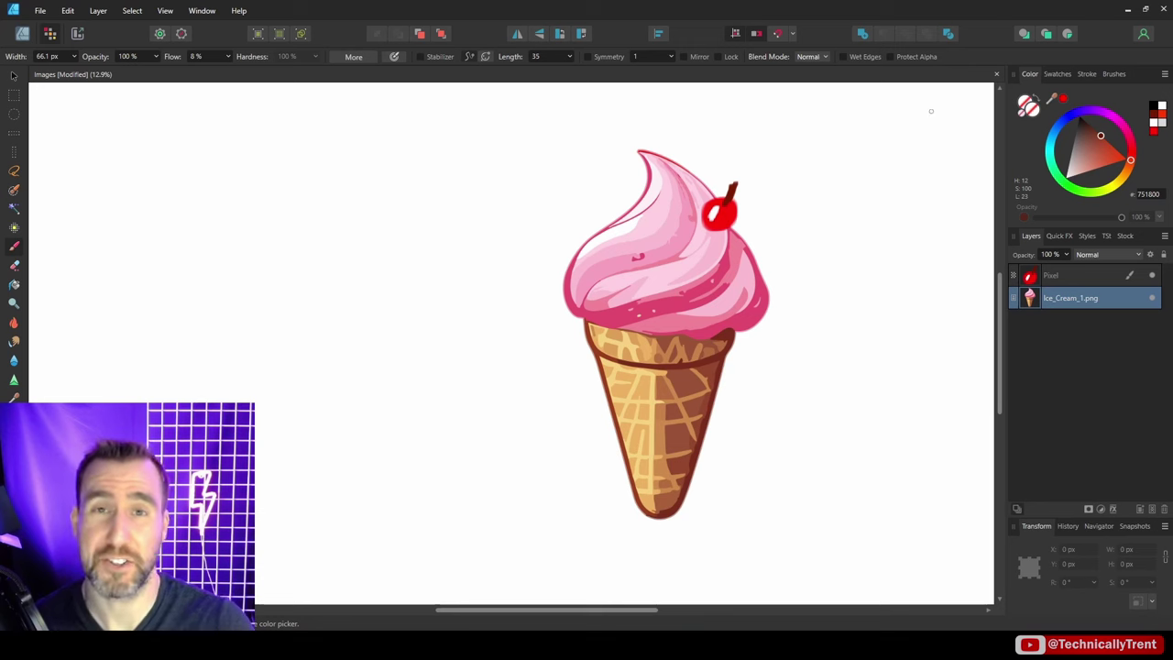
pyautogui.click(1114, 75)
pyautogui.click(1054, 93)
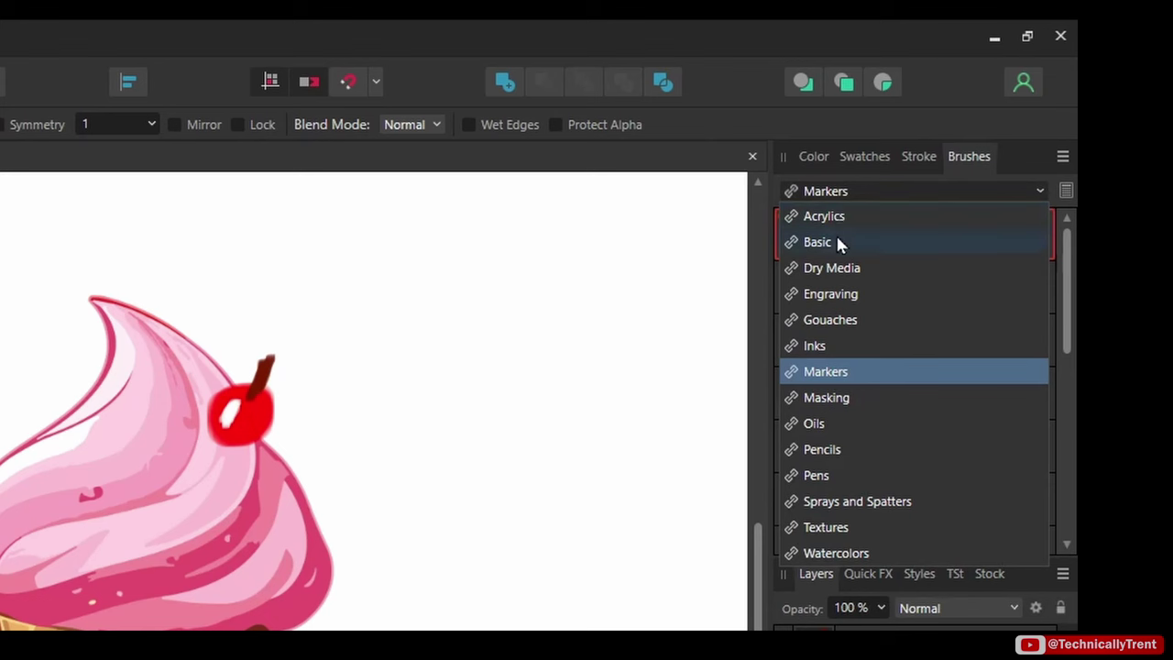
pyautogui.click(834, 242)
pyautogui.click(876, 500)
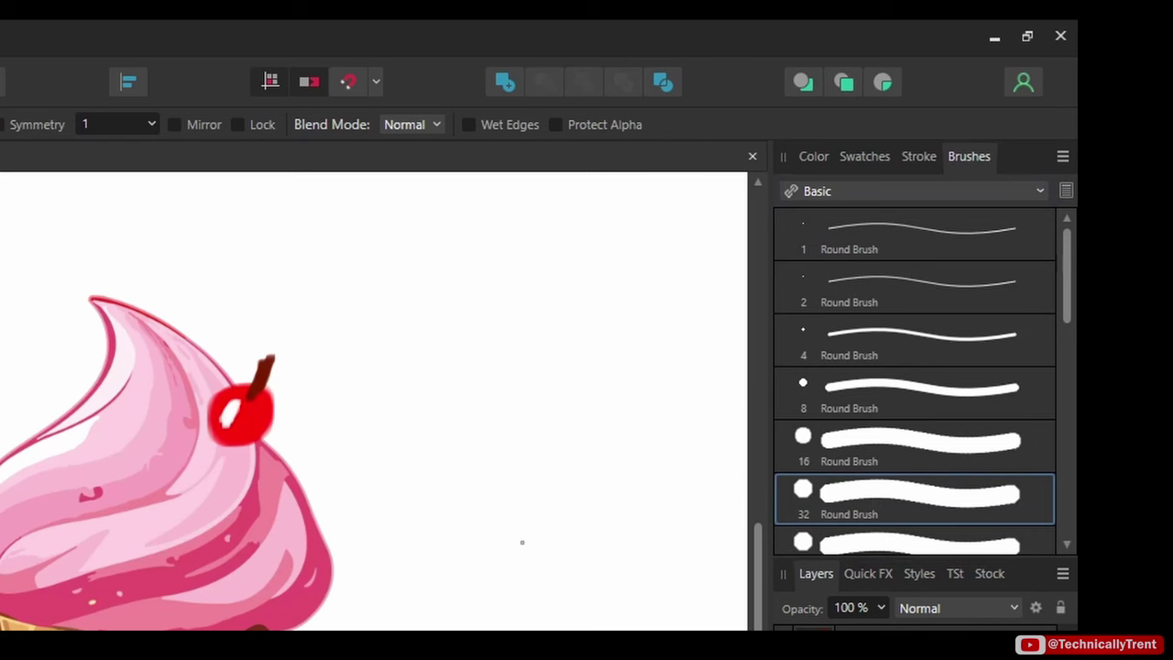
pyautogui.click(819, 157)
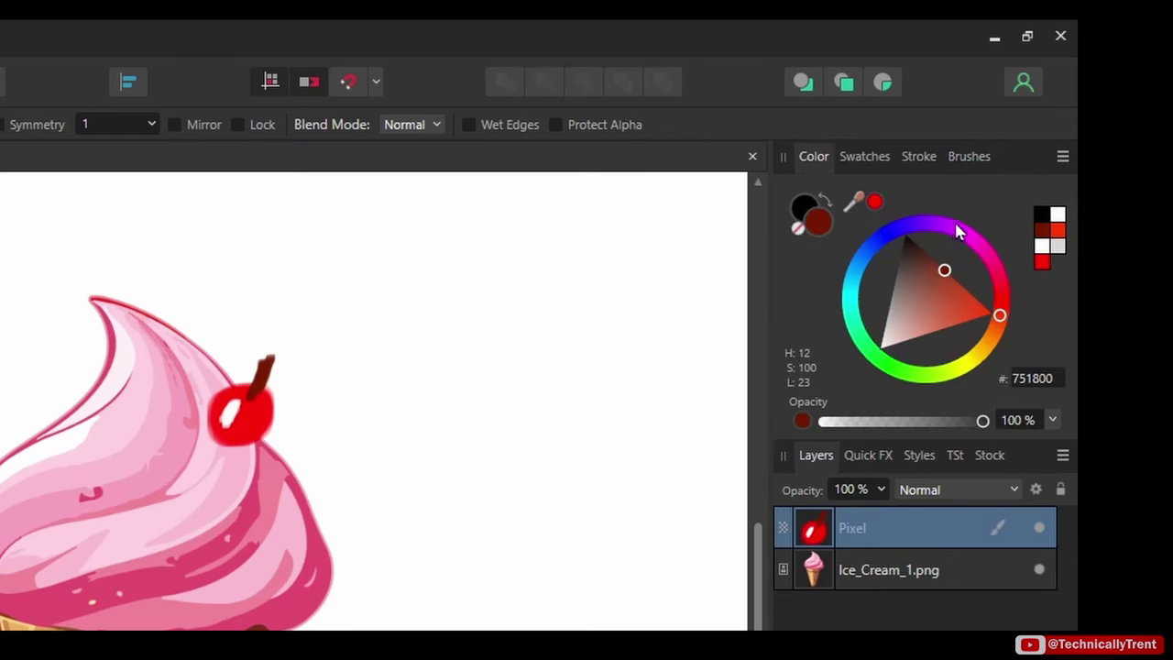
pyautogui.moveTo(958, 232); pyautogui.dragTo(974, 235)
pyautogui.click(959, 270)
pyautogui.click(359, 501)
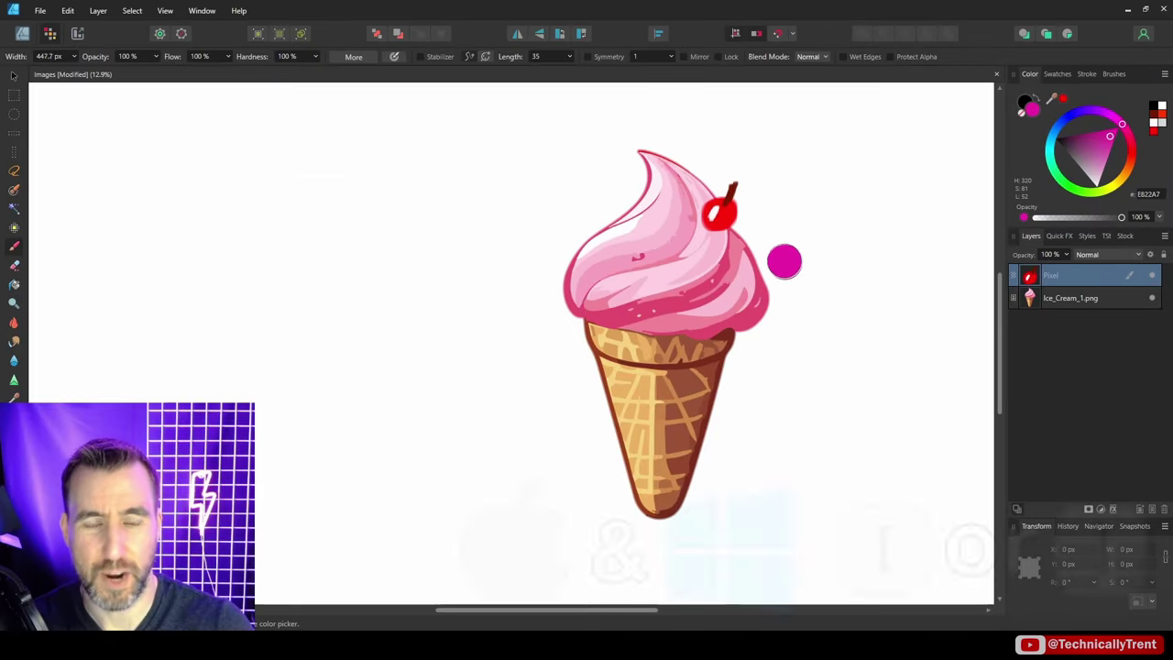
# Decrease and increase the brush width several times, ending at about 134.5 px for painting sprinkles.
pyautogui.press('[')
pyautogui.press('[')
pyautogui.press('[')
pyautogui.press('[')
pyautogui.press('[')
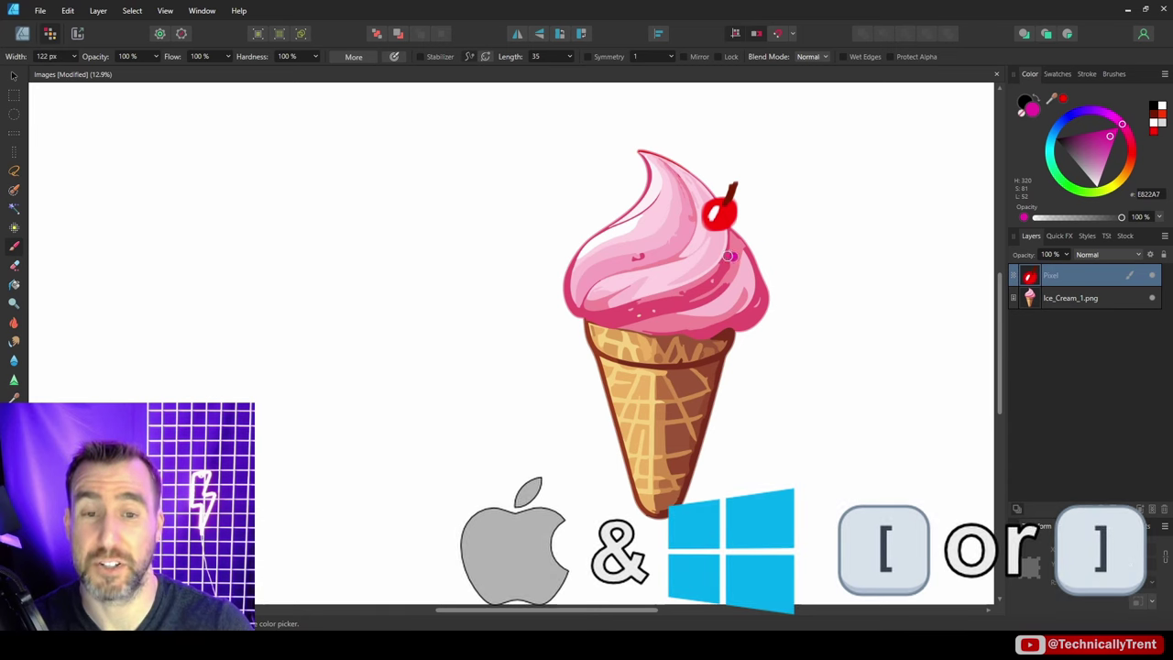
pyautogui.press(']')
pyautogui.press(']')
pyautogui.press(']')
pyautogui.press(']')
pyautogui.click(655, 237)
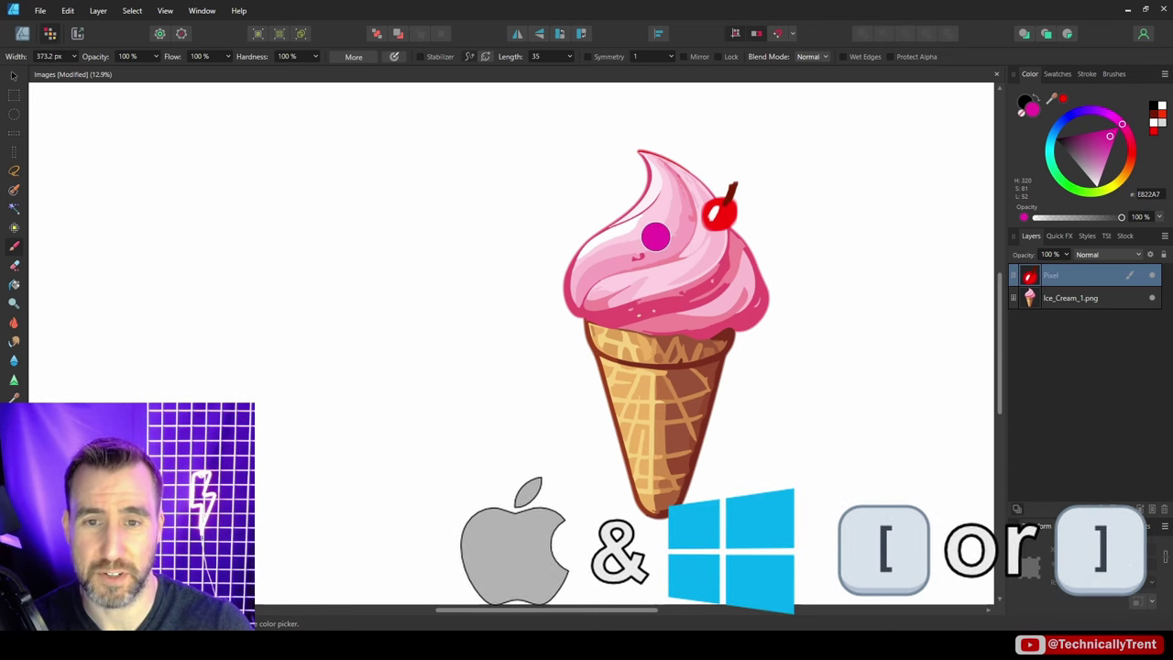
pyautogui.press('[')
pyautogui.press('[')
pyautogui.press('[')
pyautogui.press('[')
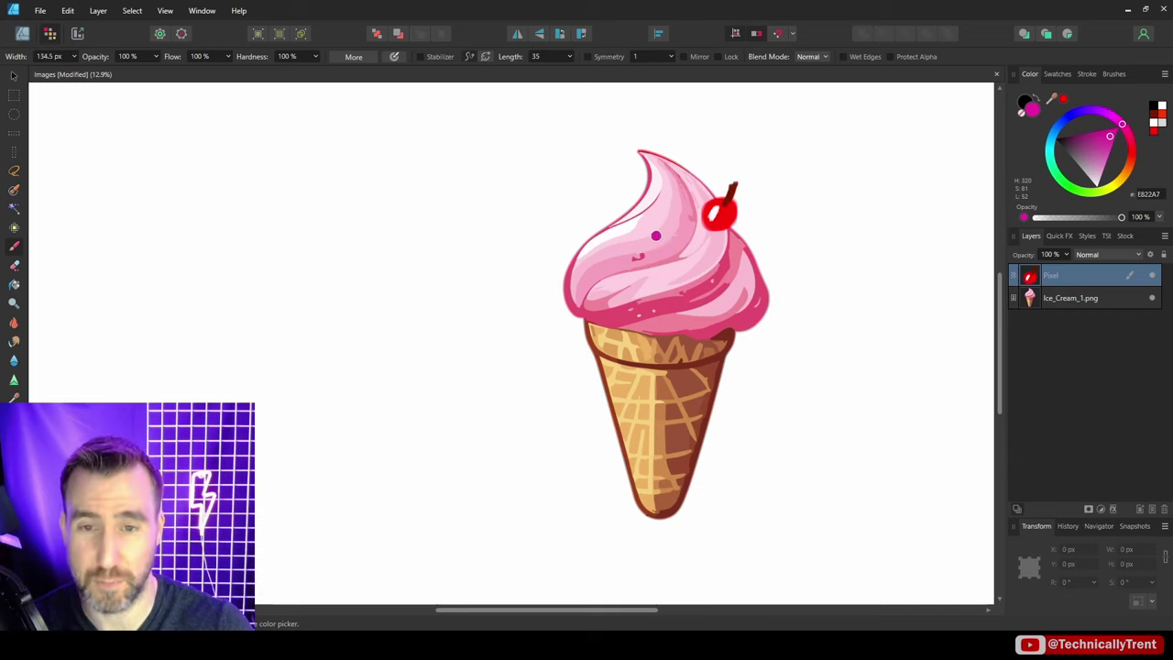
# Paint short sprinkles across the pink swirl in magenta E822A7, purple 6F22E8 and light blue 22A9E8.
pyautogui.moveTo(663, 225); pyautogui.dragTo(656, 239)
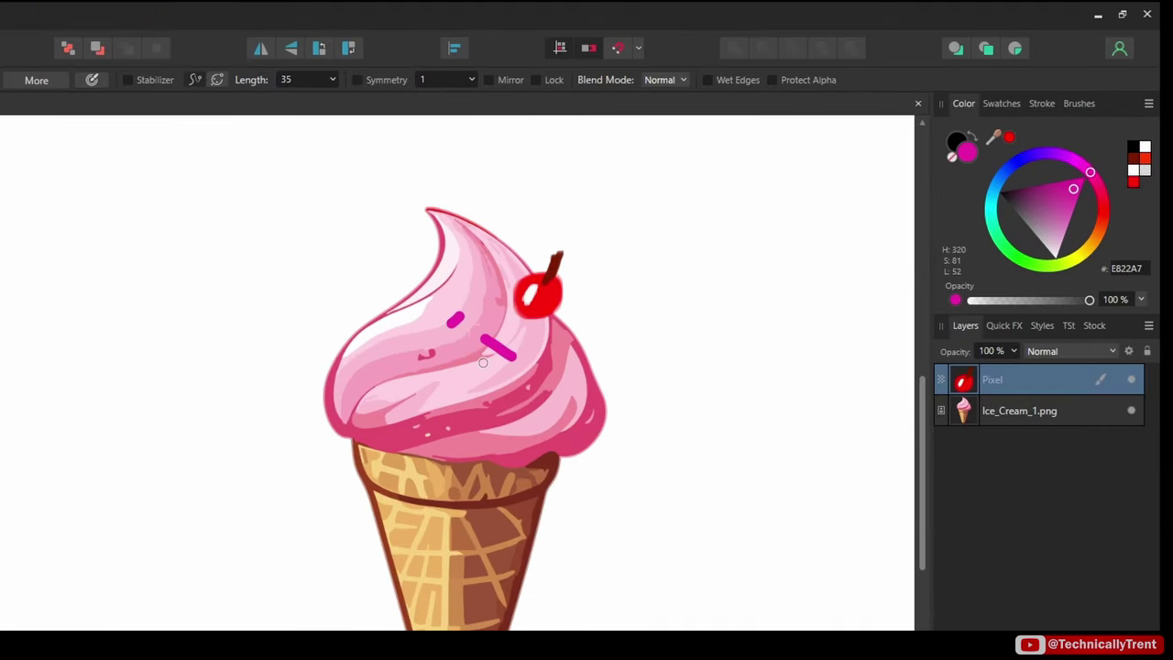
pyautogui.moveTo(462, 382); pyautogui.dragTo(457, 390)
pyautogui.click(1041, 156)
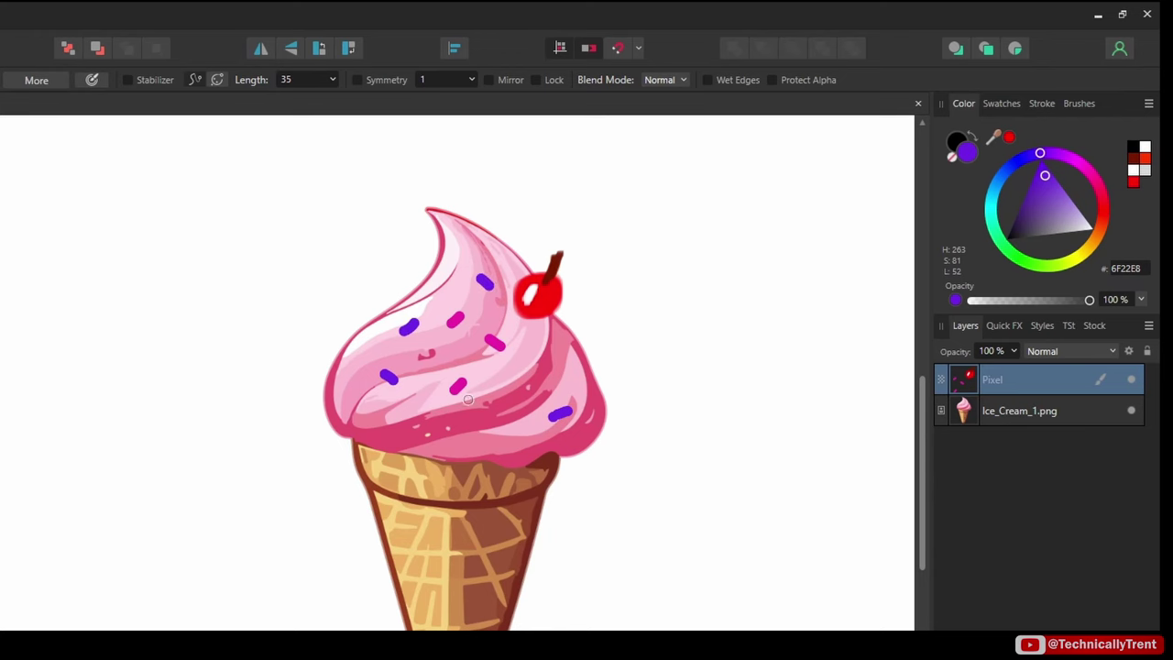
pyautogui.click(993, 191)
pyautogui.moveTo(487, 249); pyautogui.dragTo(499, 258)
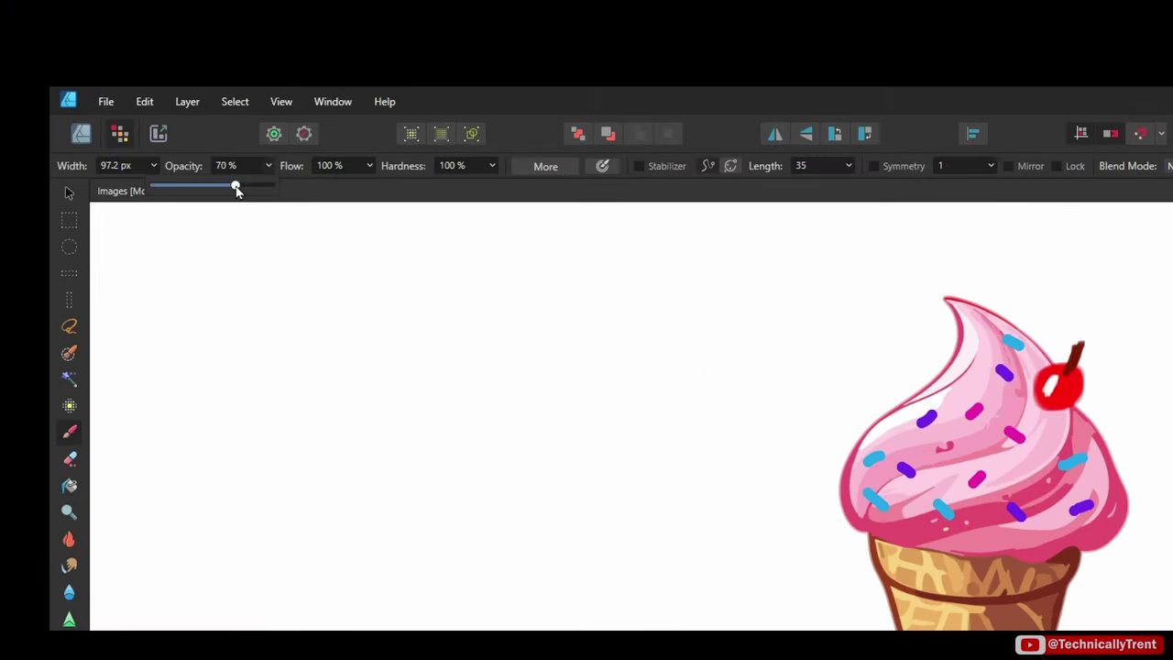
# Paint two broad blue test strokes beside the ice cream, one at 59% brush opacity and one at full opacity.
pyautogui.moveTo(221, 185); pyautogui.dragTo(212, 187)
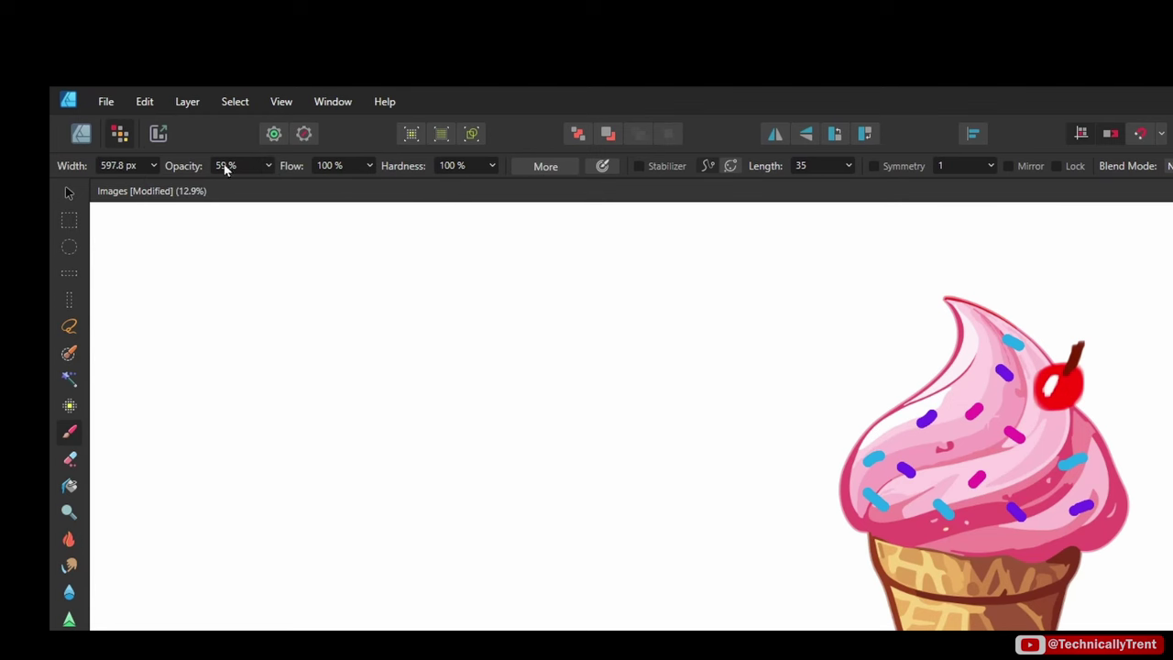
pyautogui.moveTo(574, 354)
pyautogui.mouseDown()
pyautogui.moveTo(673, 288)
pyautogui.moveTo(687, 311)
pyautogui.moveTo(618, 322)
pyautogui.mouseUp()
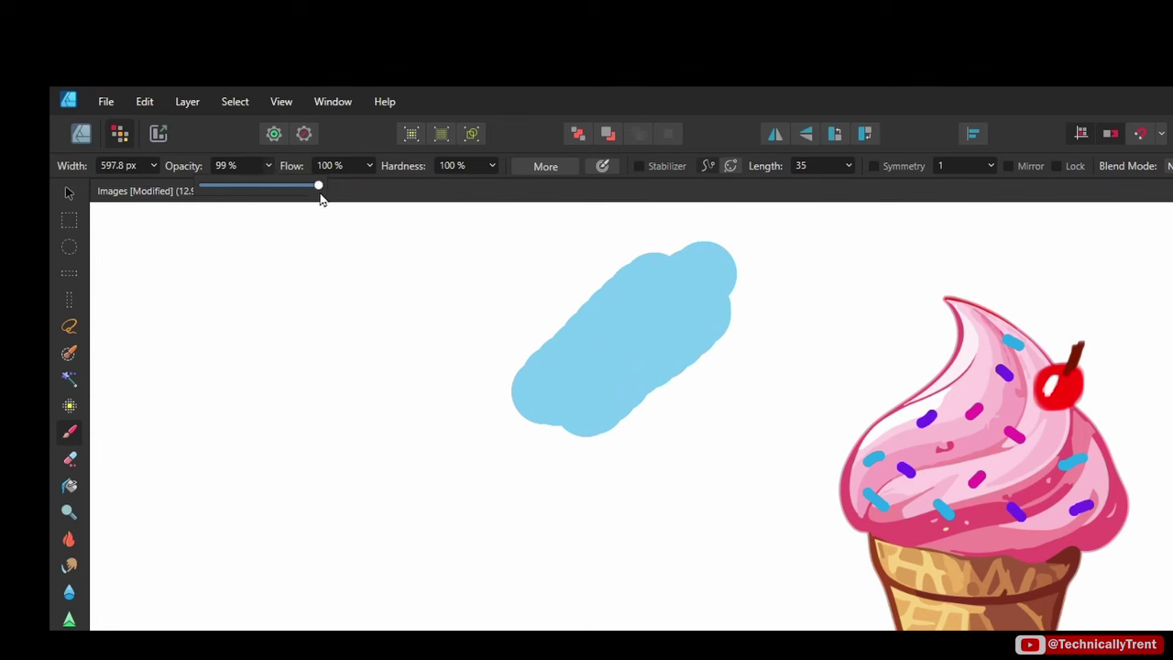
pyautogui.moveTo(487, 293)
pyautogui.mouseDown()
pyautogui.moveTo(448, 317)
pyautogui.moveTo(525, 255)
pyautogui.moveTo(419, 366)
pyautogui.moveTo(416, 344)
pyautogui.moveTo(472, 278)
pyautogui.mouseUp()
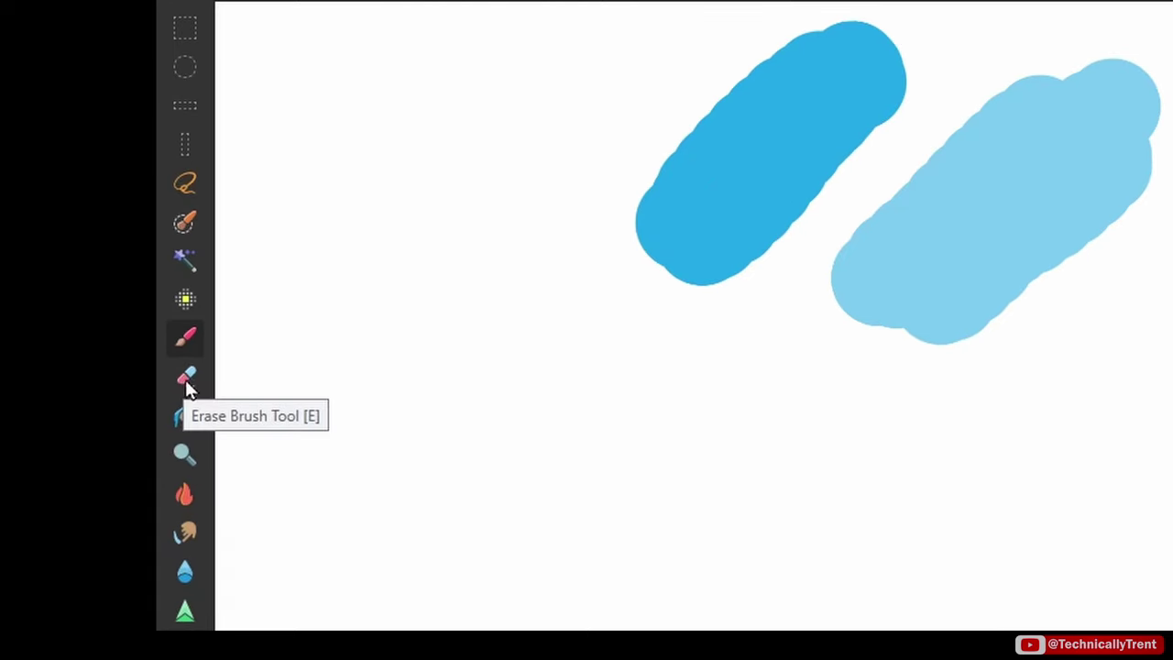
# Remove both blue test strokes beside the ice cream with the Erase Brush.
pyautogui.click(186, 382)
pyautogui.moveTo(787, 218)
pyautogui.mouseDown()
pyautogui.moveTo(779, 193)
pyautogui.moveTo(834, 141)
pyautogui.moveTo(825, 106)
pyautogui.mouseUp()
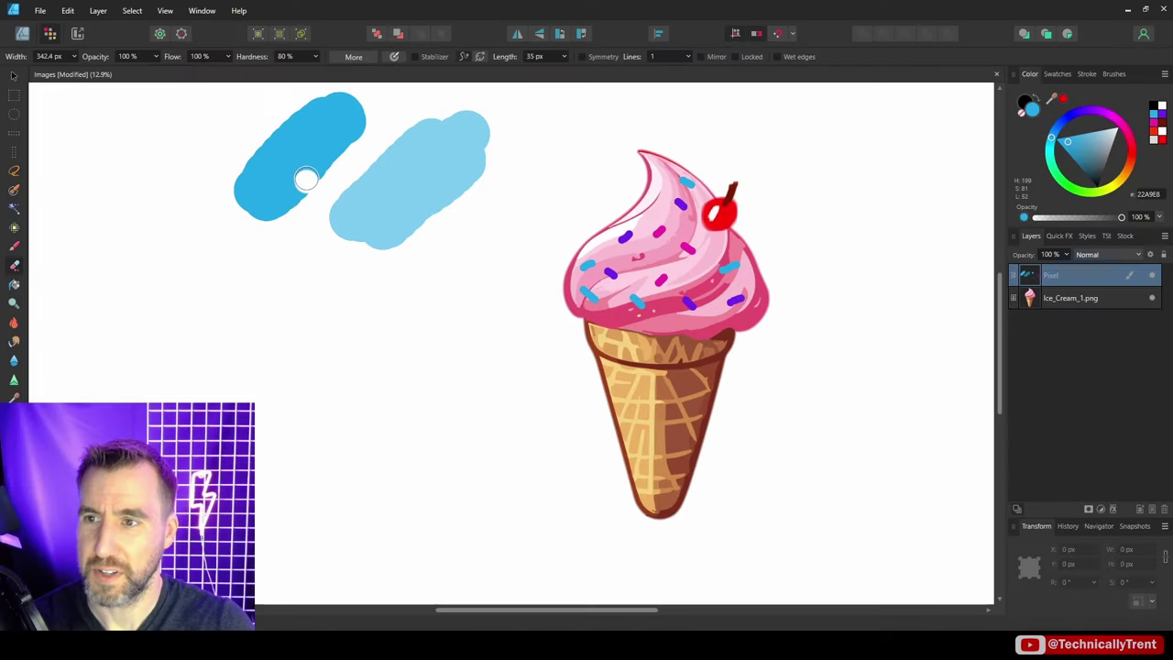
pyautogui.moveTo(325, 132)
pyautogui.mouseDown()
pyautogui.moveTo(275, 129)
pyautogui.moveTo(284, 208)
pyautogui.moveTo(463, 112)
pyautogui.moveTo(293, 246)
pyautogui.mouseUp()
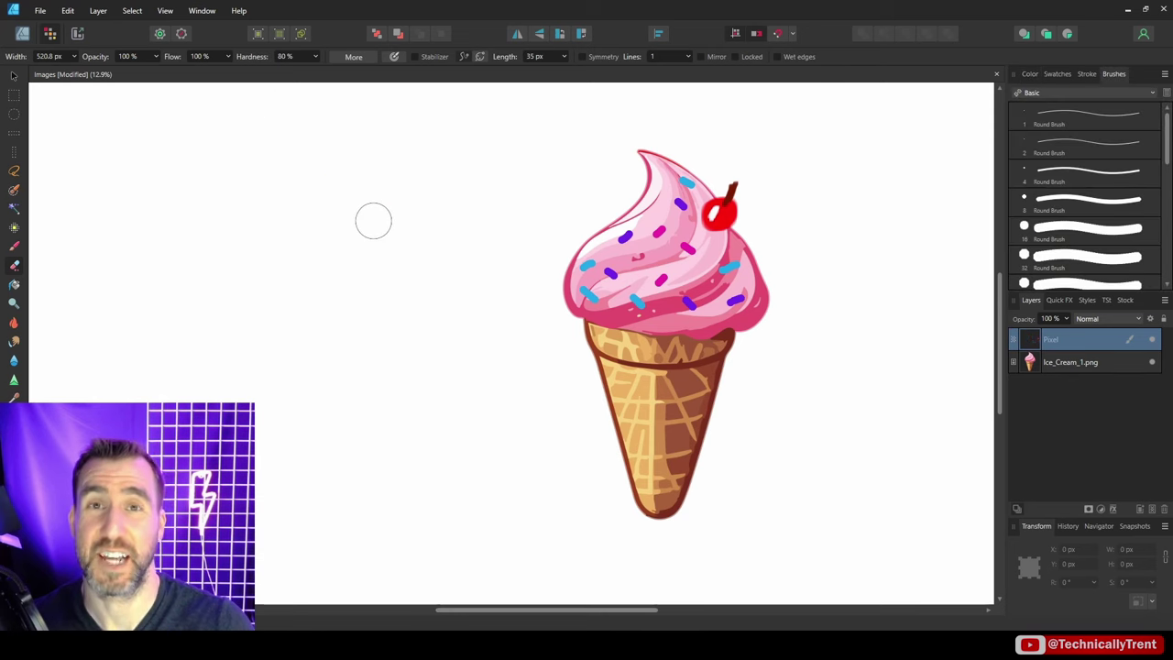
# Paint a large blue patch beside the ice cream and erase texture into it using the Airbrush 04 brush from Sprays and Spatters.
pyautogui.press('b')
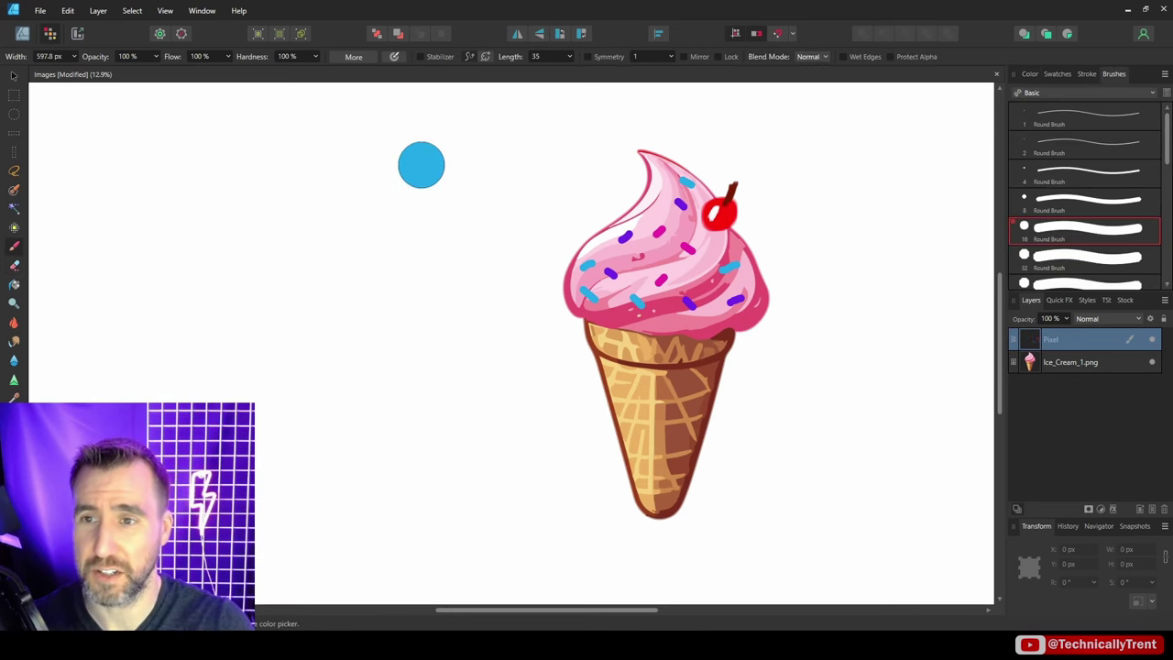
pyautogui.moveTo(421, 165)
pyautogui.mouseDown()
pyautogui.moveTo(393, 197)
pyautogui.moveTo(391, 217)
pyautogui.moveTo(407, 225)
pyautogui.moveTo(389, 245)
pyautogui.moveTo(429, 283)
pyautogui.moveTo(486, 258)
pyautogui.moveTo(548, 184)
pyautogui.moveTo(562, 139)
pyautogui.moveTo(465, 98)
pyautogui.moveTo(426, 123)
pyautogui.moveTo(354, 202)
pyautogui.moveTo(383, 256)
pyautogui.mouseUp()
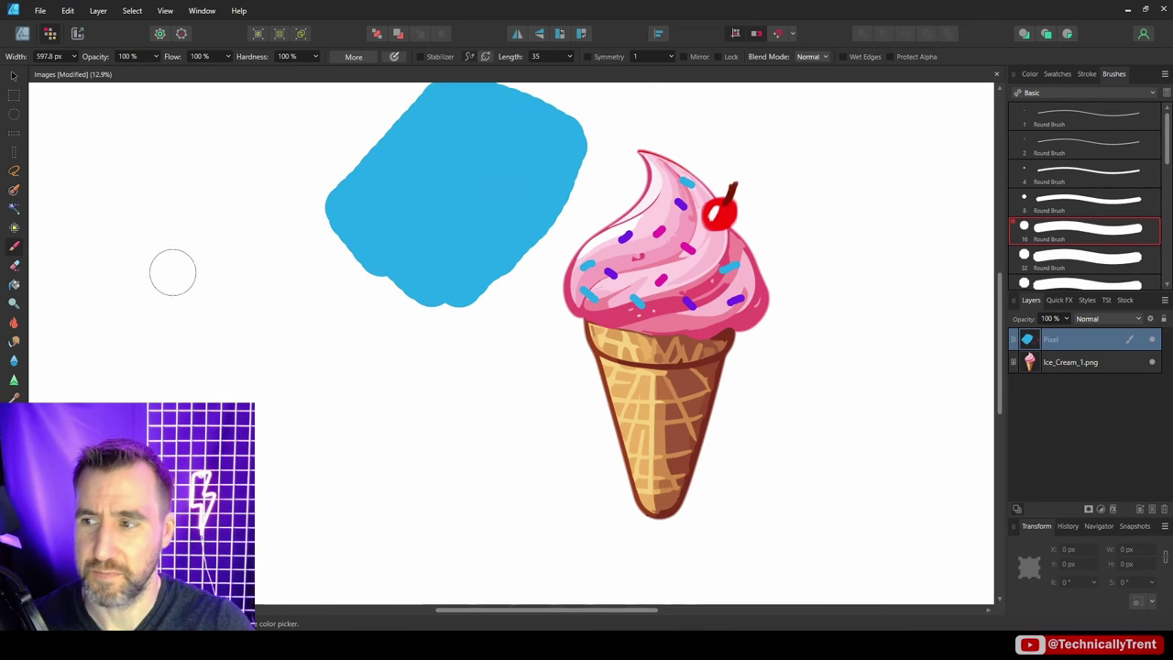
pyautogui.click(14, 267)
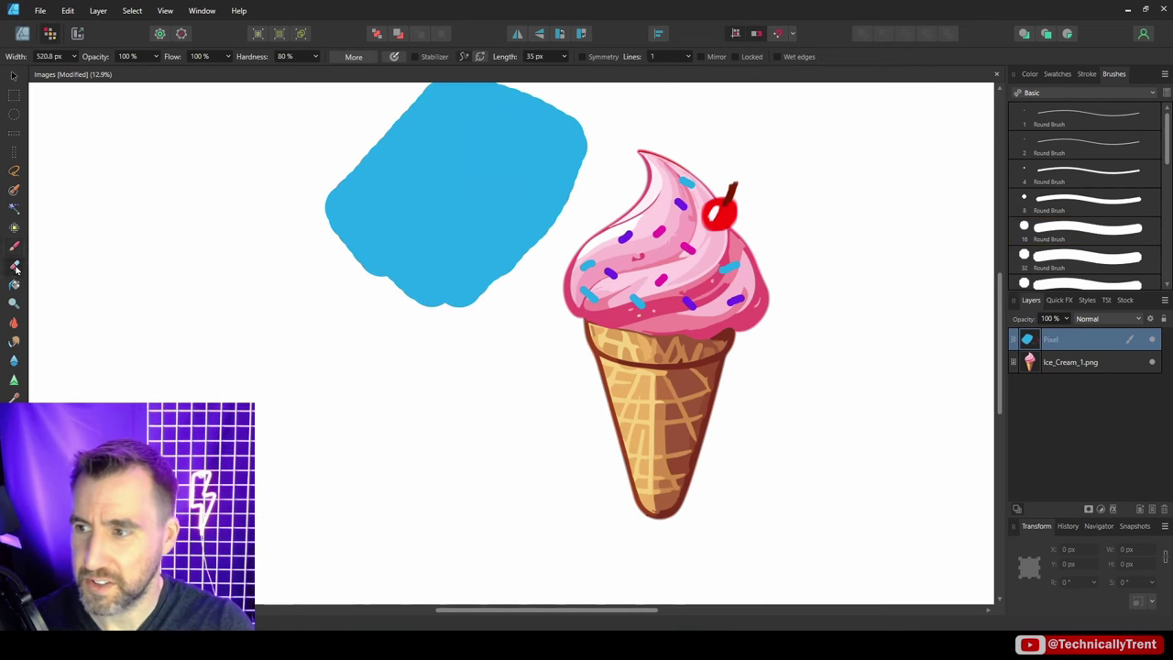
pyautogui.click(1058, 92)
pyautogui.click(1036, 190)
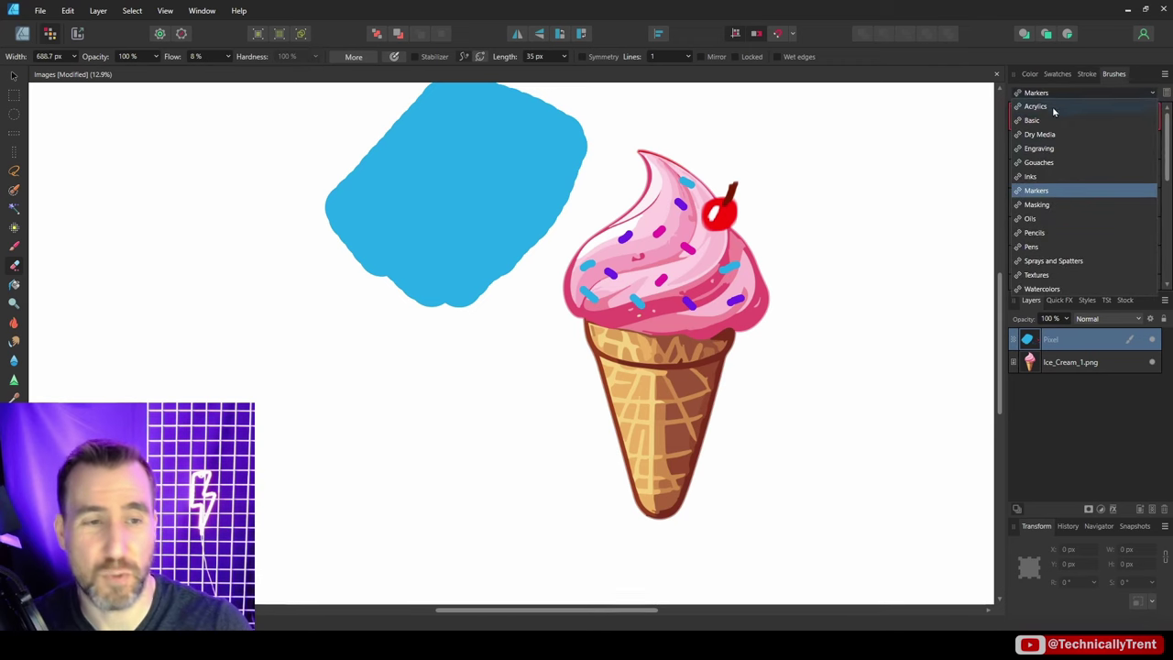
pyautogui.click(1050, 262)
pyautogui.click(1074, 205)
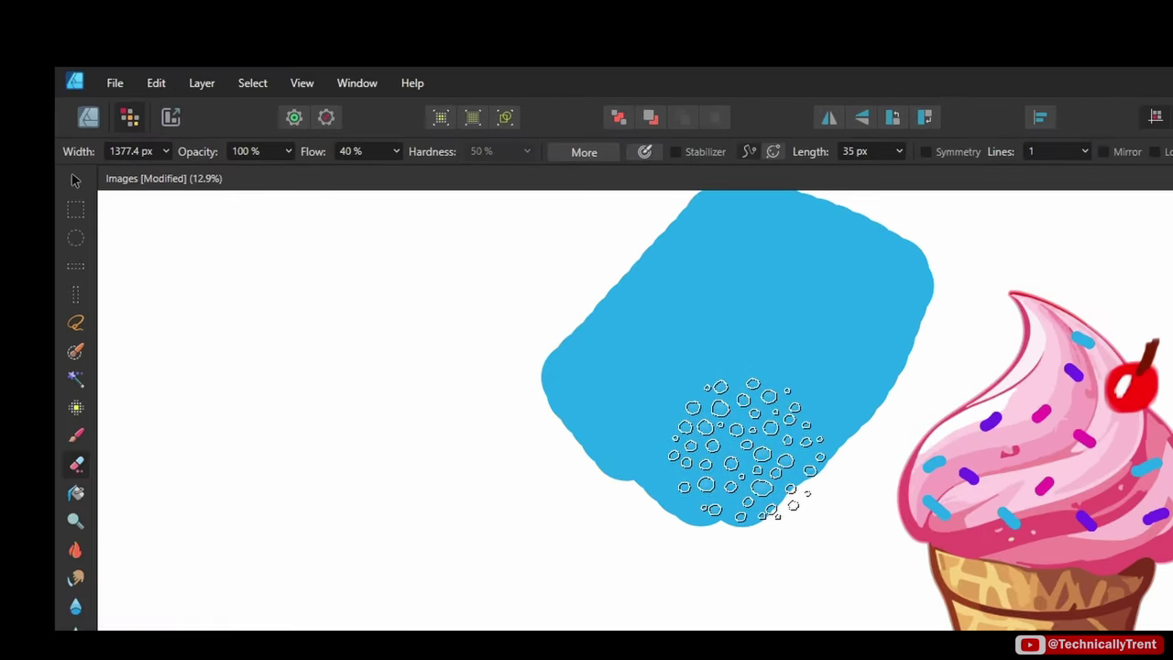
pyautogui.moveTo(746, 450)
pyautogui.mouseDown()
pyautogui.moveTo(838, 376)
pyautogui.moveTo(830, 356)
pyautogui.moveTo(788, 403)
pyautogui.mouseUp()
pyautogui.click(396, 151)
pyautogui.moveTo(678, 430)
pyautogui.mouseDown()
pyautogui.moveTo(706, 406)
pyautogui.moveTo(746, 275)
pyautogui.moveTo(825, 393)
pyautogui.mouseUp()
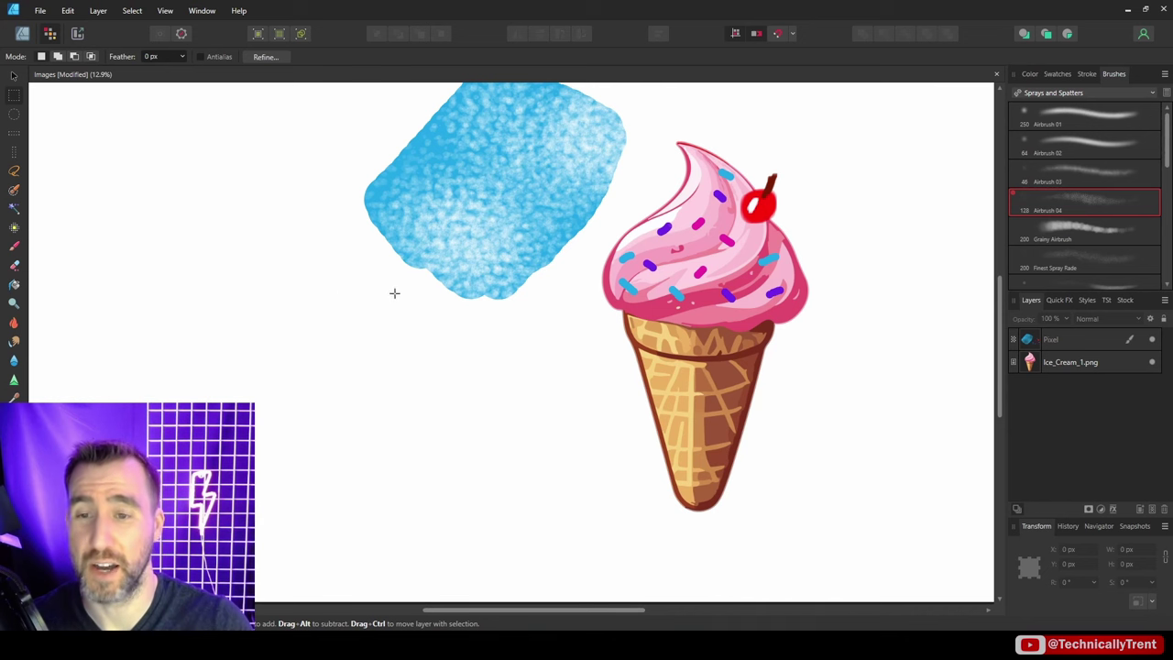
# Marquee-select a rectangular part of the textured blue patch, duplicate it and move the copy over the ice cream.
pyautogui.moveTo(327, 294); pyautogui.dragTo(595, 122)
pyautogui.hotkey('ctrl', 'j')
pyautogui.press('v')
pyautogui.moveTo(519, 192); pyautogui.dragTo(739, 262)
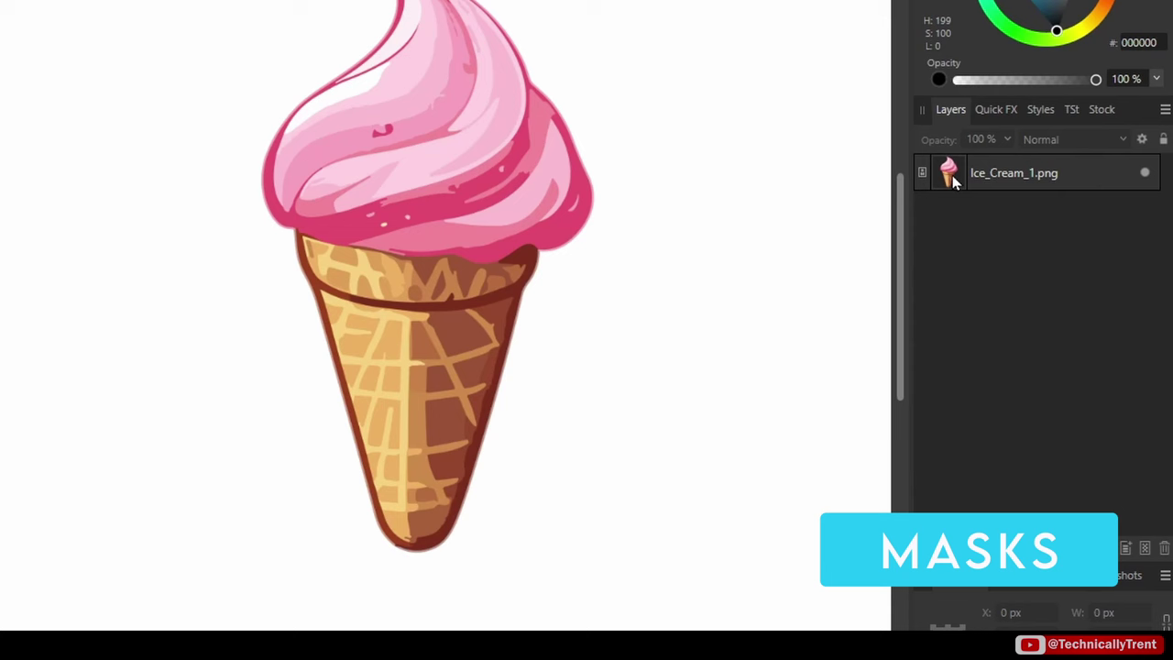
# Add a mask to the Ice_Cream_1.png layer, paint black on it to hide the pink swirl, and undo the last stroke.
pyautogui.click(955, 178)
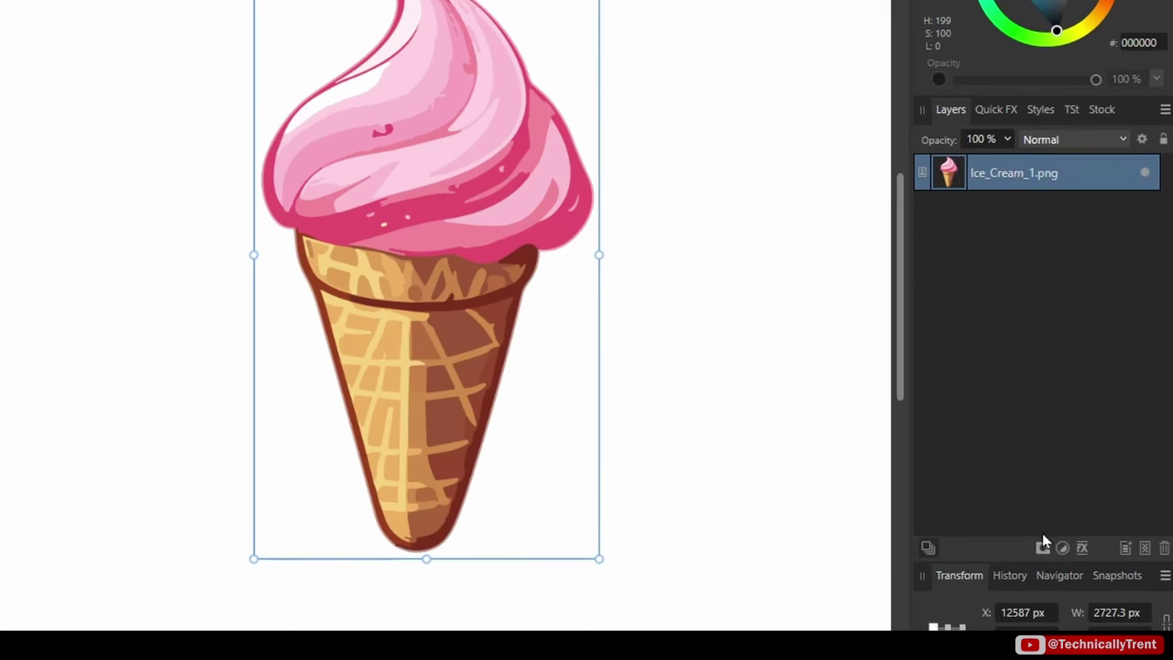
pyautogui.click(1042, 550)
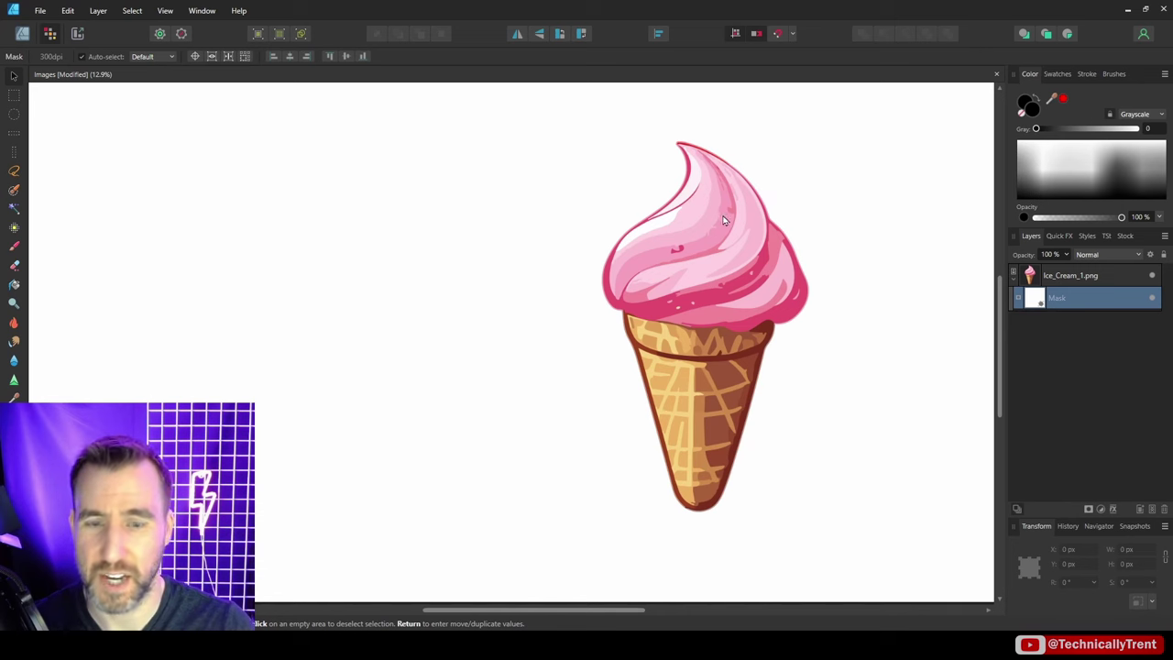
pyautogui.click(14, 247)
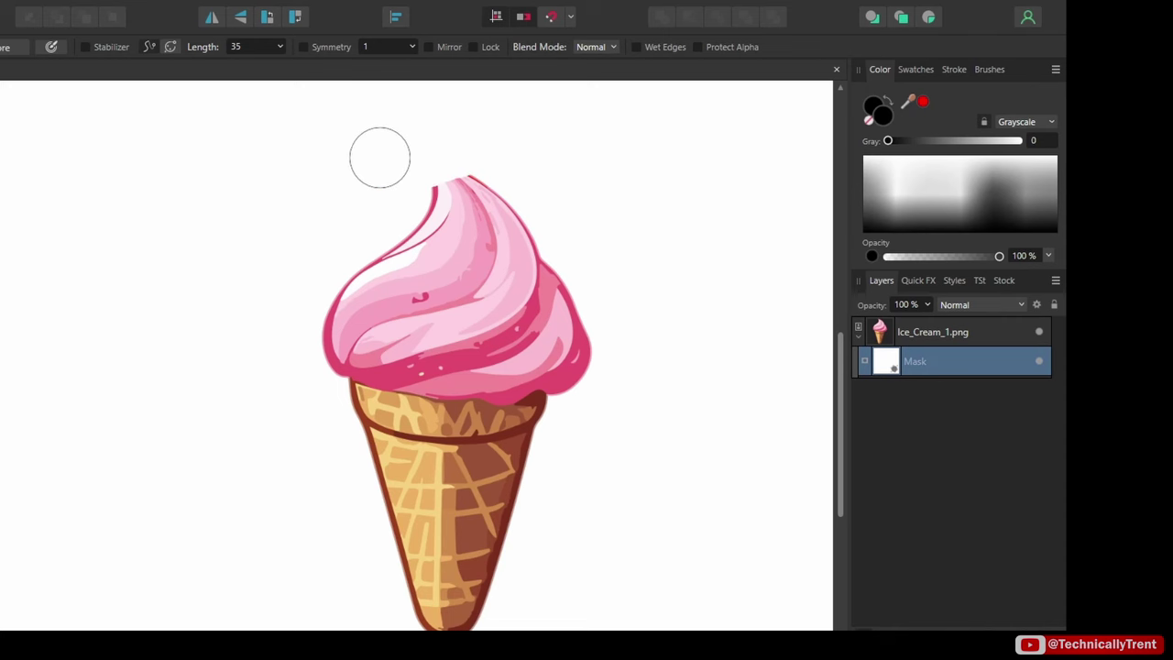
pyautogui.moveTo(379, 157)
pyautogui.mouseDown()
pyautogui.moveTo(507, 182)
pyautogui.moveTo(534, 176)
pyautogui.moveTo(394, 202)
pyautogui.moveTo(456, 223)
pyautogui.moveTo(566, 218)
pyautogui.moveTo(437, 260)
pyautogui.moveTo(352, 241)
pyautogui.moveTo(537, 277)
pyautogui.moveTo(609, 253)
pyautogui.moveTo(495, 287)
pyautogui.moveTo(386, 282)
pyautogui.moveTo(340, 265)
pyautogui.moveTo(479, 314)
pyautogui.moveTo(627, 301)
pyautogui.moveTo(442, 328)
pyautogui.moveTo(325, 308)
pyautogui.moveTo(338, 324)
pyautogui.moveTo(440, 360)
pyautogui.moveTo(546, 371)
pyautogui.moveTo(626, 352)
pyautogui.moveTo(514, 371)
pyautogui.moveTo(337, 353)
pyautogui.moveTo(533, 368)
pyautogui.moveTo(333, 367)
pyautogui.moveTo(457, 299)
pyautogui.moveTo(587, 364)
pyautogui.mouseUp()
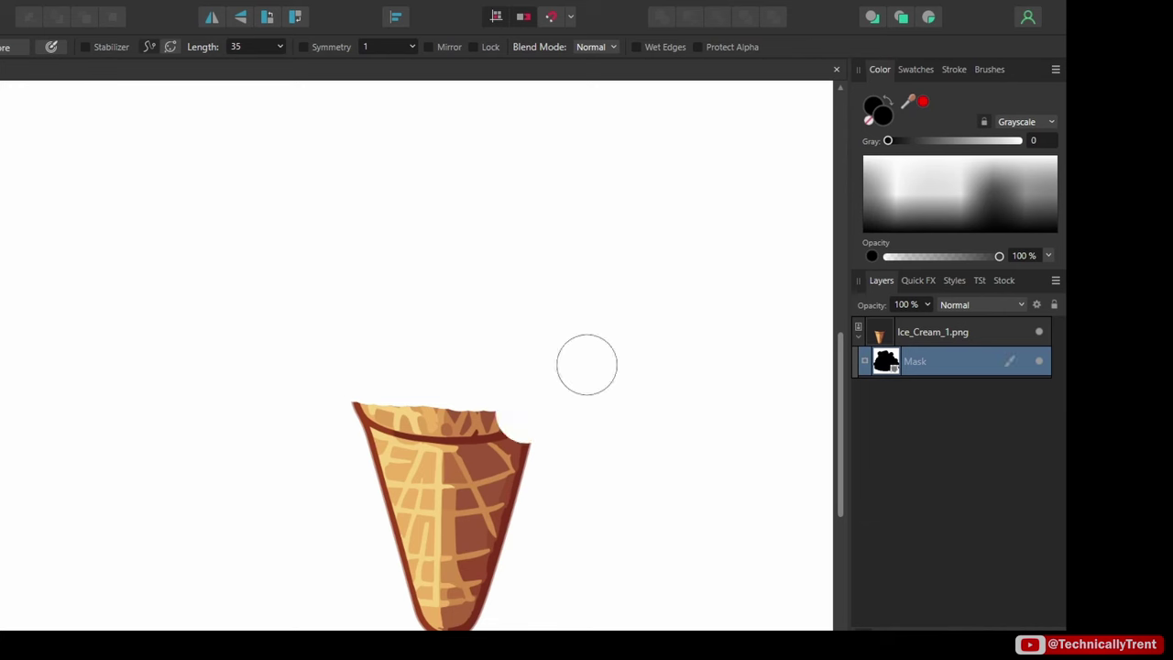
pyautogui.hotkey('ctrl', 'z')
# Paint white on the mask with a smaller brush to restore the cone's upper rim.
pyautogui.click(919, 205)
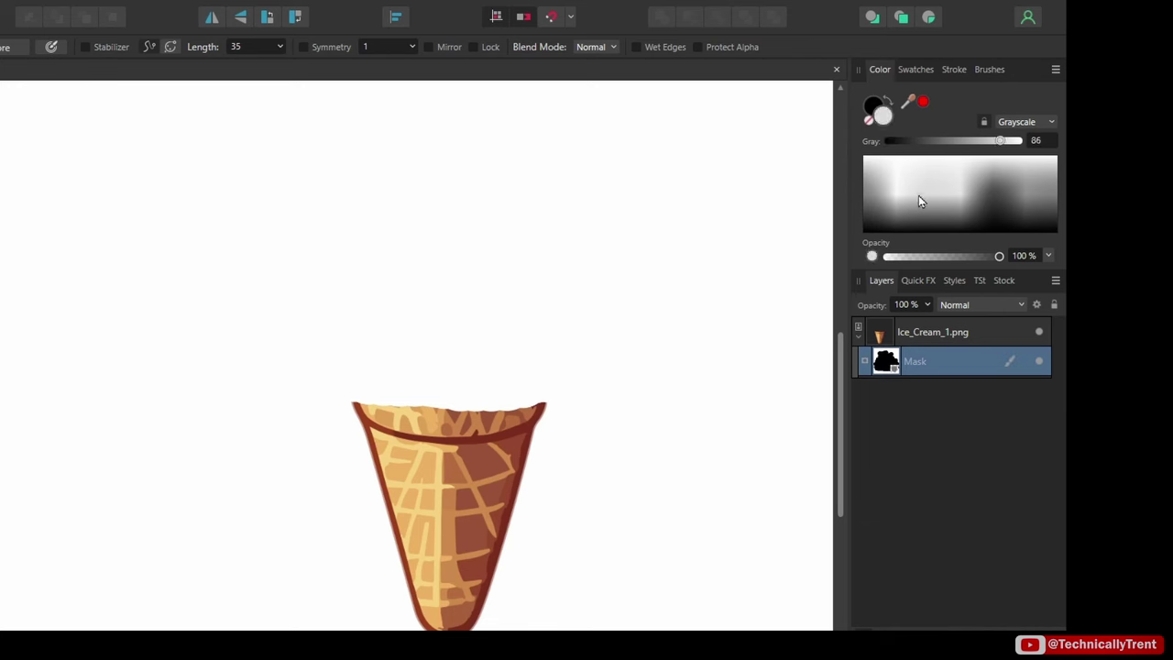
pyautogui.scroll(3, 467, 421)
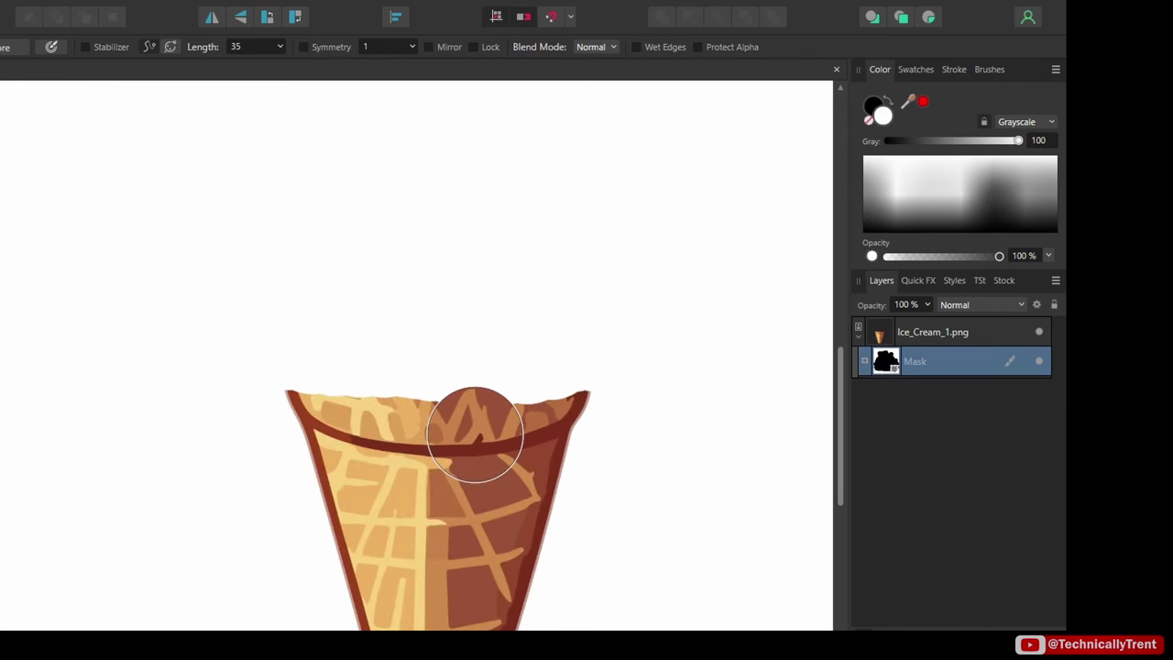
pyautogui.press('[')
pyautogui.press('[')
pyautogui.press('[')
pyautogui.press('[')
pyautogui.press('[')
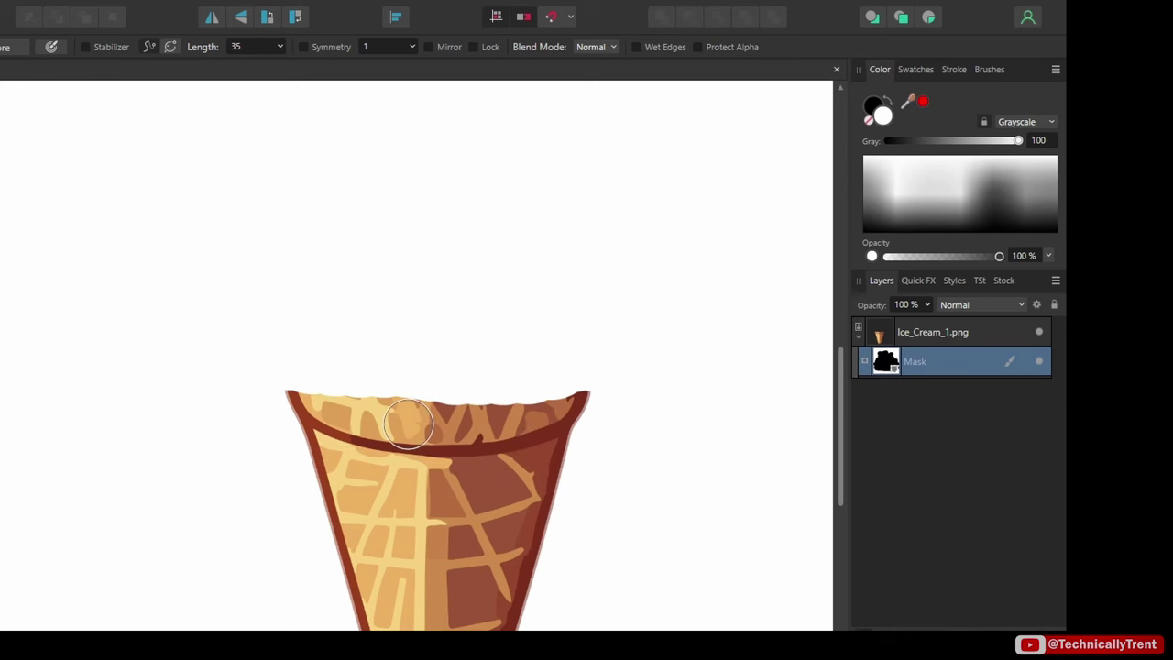
pyautogui.moveTo(407, 422)
pyautogui.mouseDown()
pyautogui.moveTo(280, 394)
pyautogui.moveTo(291, 376)
pyautogui.moveTo(338, 392)
pyautogui.moveTo(497, 397)
pyautogui.moveTo(605, 380)
pyautogui.moveTo(534, 361)
pyautogui.moveTo(503, 372)
pyautogui.moveTo(348, 355)
pyautogui.moveTo(388, 369)
pyautogui.mouseUp()
# Swap the painting colour to black and choose a soft 96 px round brush from the Basic brushes.
pyautogui.press('x')
pyautogui.click(1114, 74)
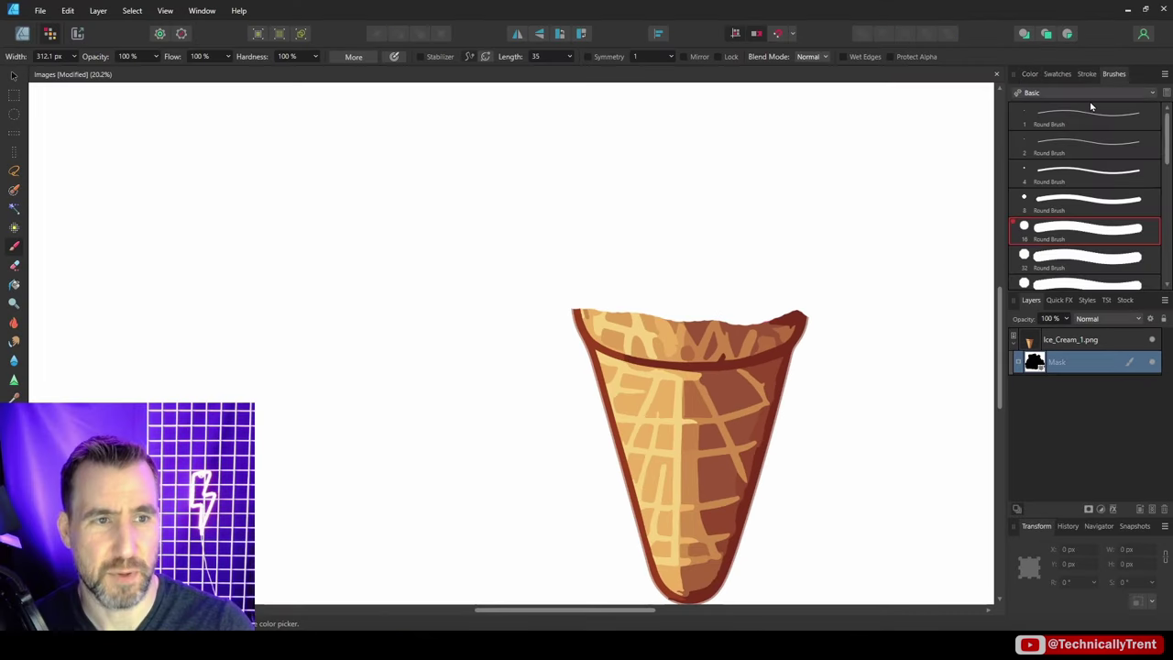
pyautogui.scroll(-2, 1060, 207)
pyautogui.click(1052, 281)
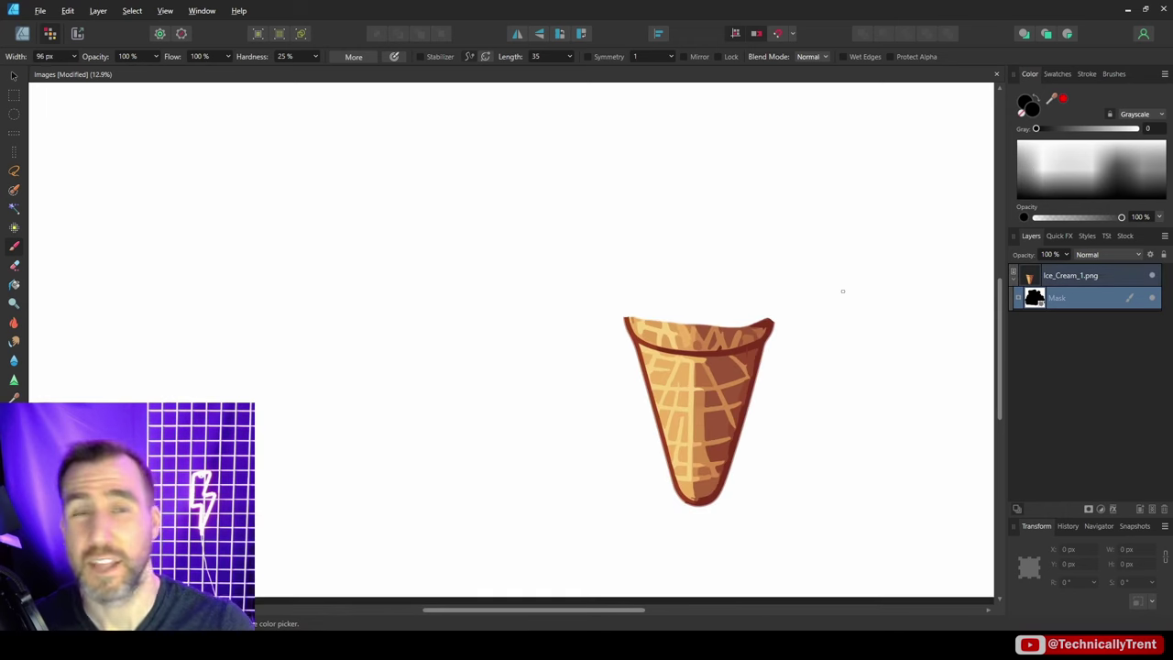
# View the ice cream's mask by itself, return to the normal view and toggle the mask's visibility.
pyautogui.keyDown('alt'); pyautogui.click(1034, 298); pyautogui.keyUp('alt')
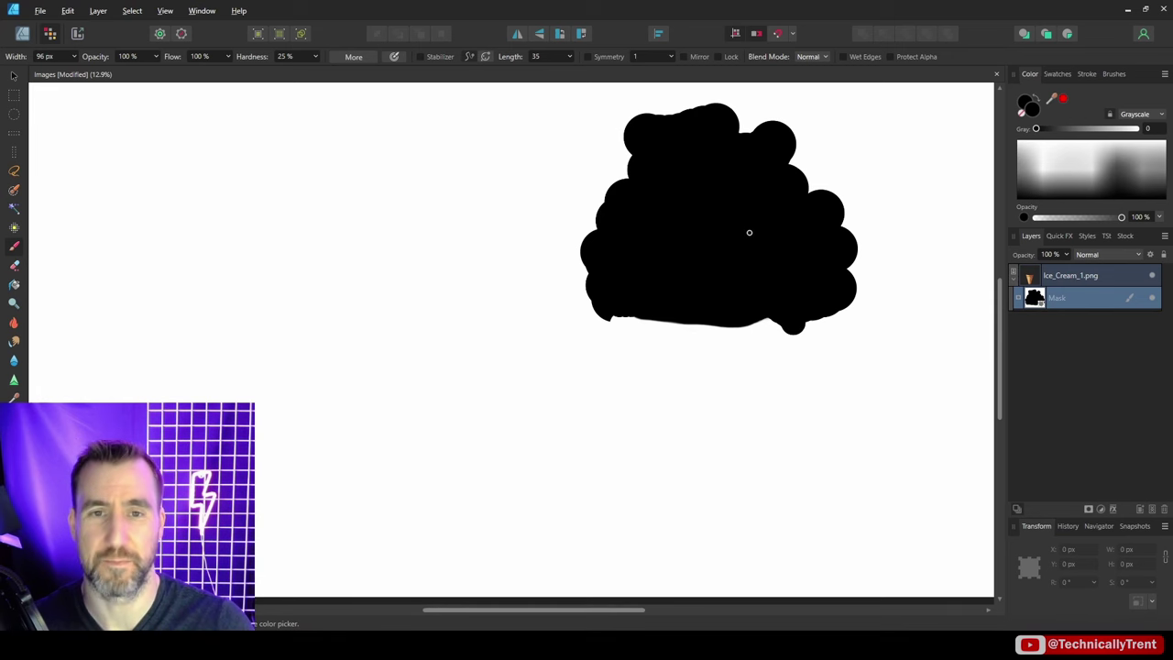
pyautogui.keyDown('alt'); pyautogui.click(1035, 301); pyautogui.keyUp('alt')
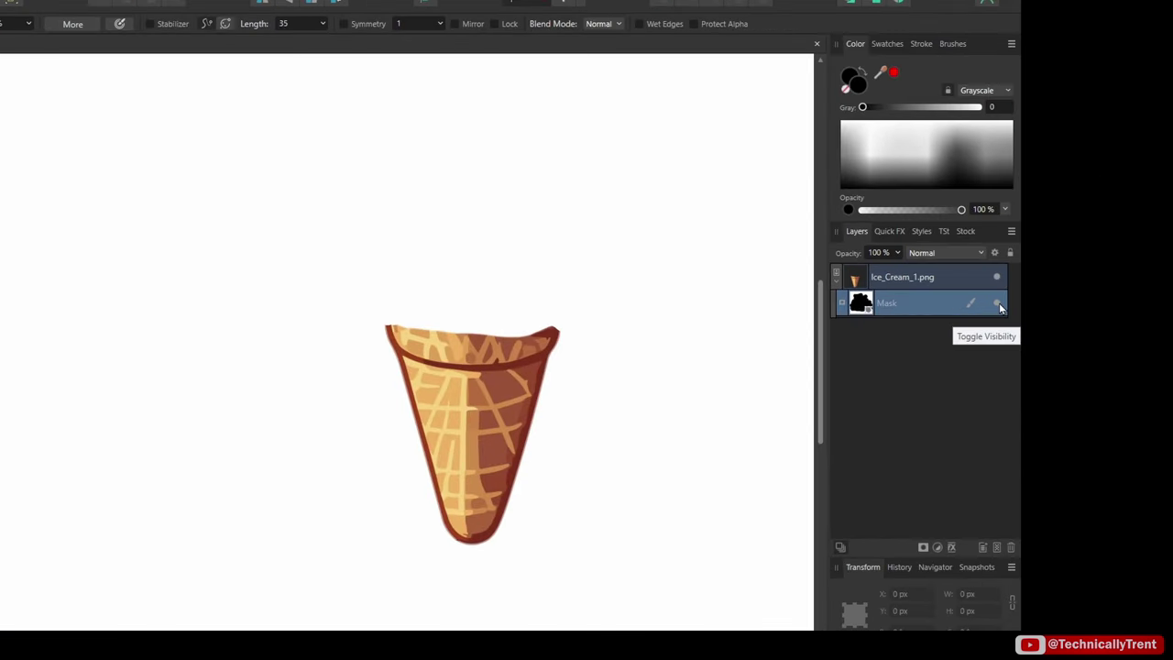
pyautogui.click(998, 304)
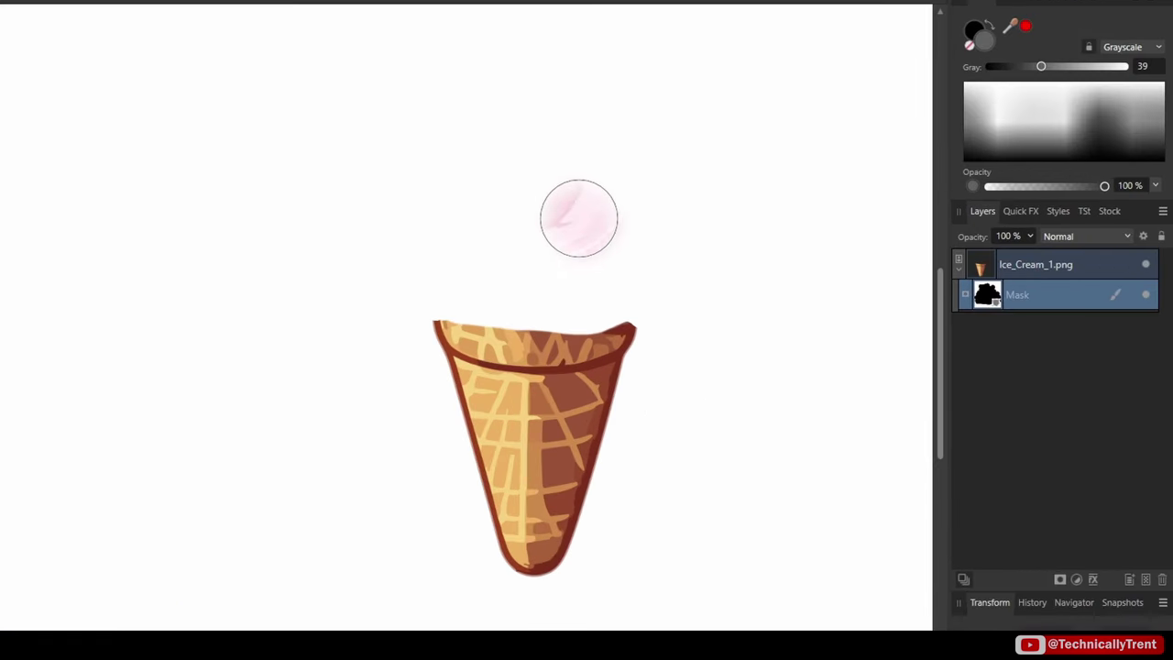
# Paint the mask over the swirl area with a gray of 39 to partly reveal the pink ice cream, and view the mask alone.
pyautogui.moveTo(729, 240); pyautogui.dragTo(731, 252)
pyautogui.moveTo(578, 235)
pyautogui.mouseDown()
pyautogui.moveTo(640, 261)
pyautogui.moveTo(647, 275)
pyautogui.moveTo(622, 281)
pyautogui.moveTo(610, 235)
pyautogui.moveTo(538, 199)
pyautogui.moveTo(444, 253)
pyautogui.moveTo(627, 266)
pyautogui.moveTo(525, 264)
pyautogui.moveTo(554, 117)
pyautogui.moveTo(653, 250)
pyautogui.moveTo(654, 282)
pyautogui.moveTo(605, 277)
pyautogui.mouseUp()
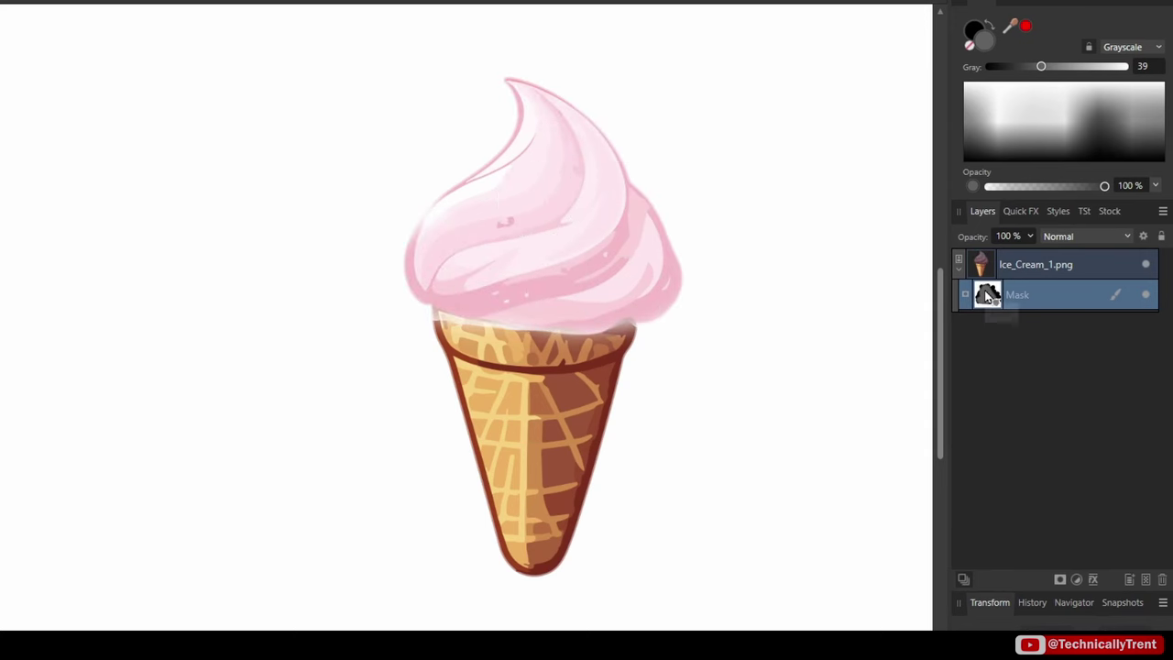
pyautogui.keyDown('alt'); pyautogui.click(989, 296); pyautogui.keyUp('alt')
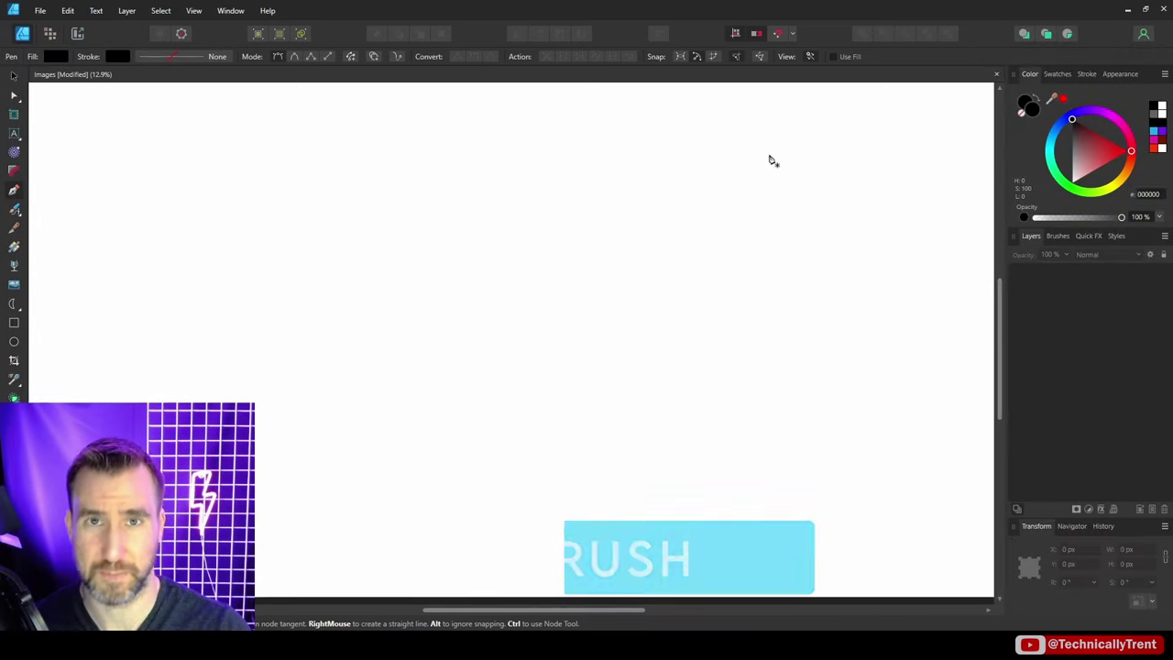
# Draw a four-point zigzag path on the empty canvas with the Pen tool.
pyautogui.click(155, 187)
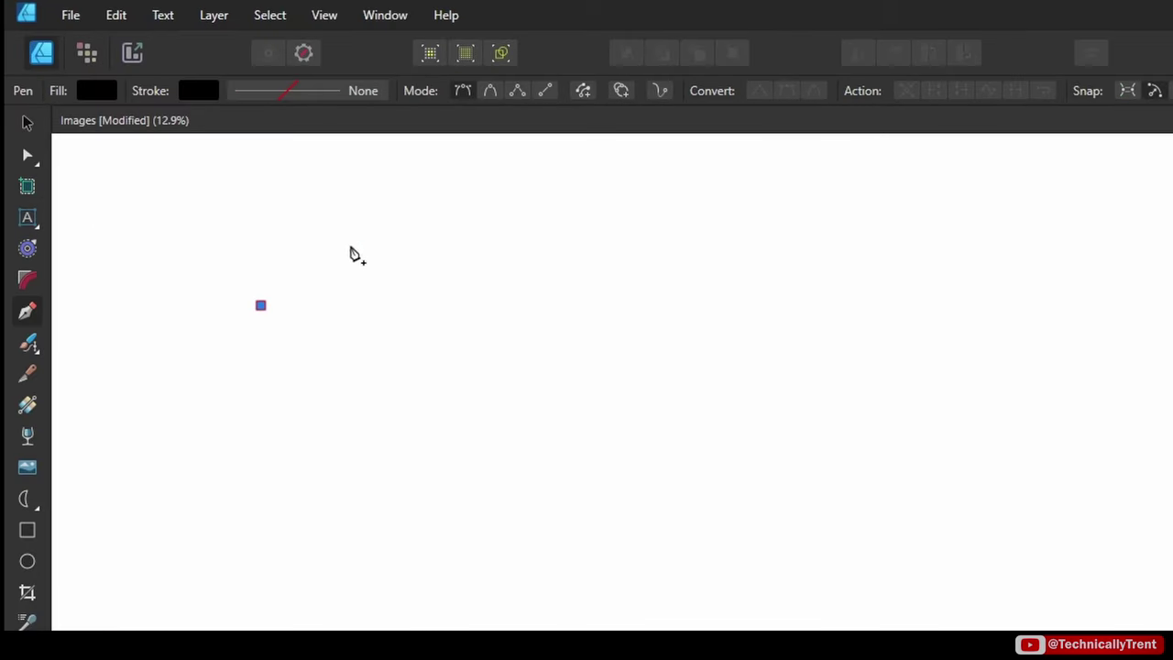
pyautogui.click(212, 149)
pyautogui.click(309, 202)
pyautogui.click(387, 157)
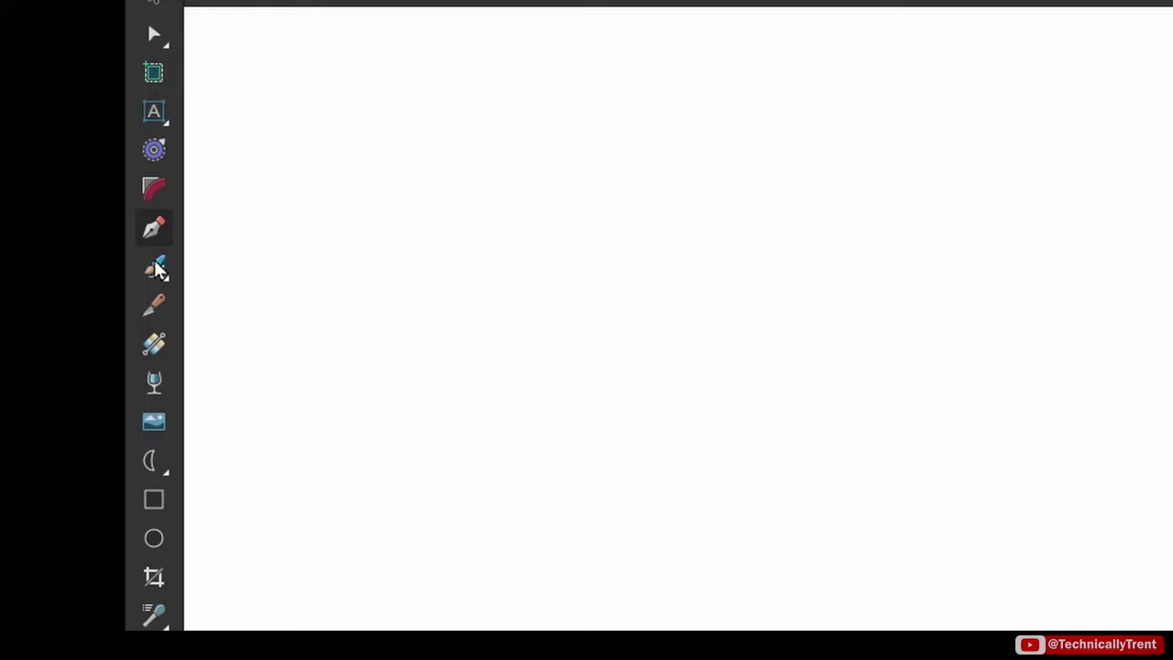
# Paint a wavy black stroke with the Vector Brush tool, and a second one below it using Dense Oil Impasto 04 from Oils.
pyautogui.click(156, 267)
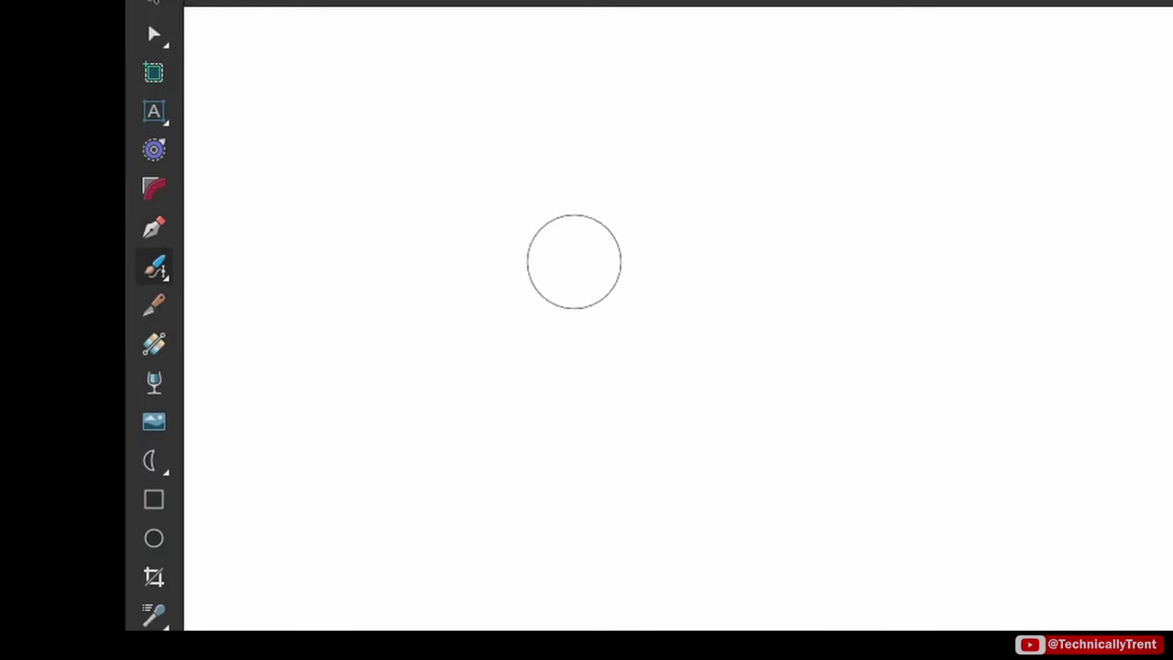
pyautogui.moveTo(516, 309)
pyautogui.mouseDown()
pyautogui.moveTo(840, 198)
pyautogui.moveTo(1121, 388)
pyautogui.moveTo(1172, 367)
pyautogui.mouseUp()
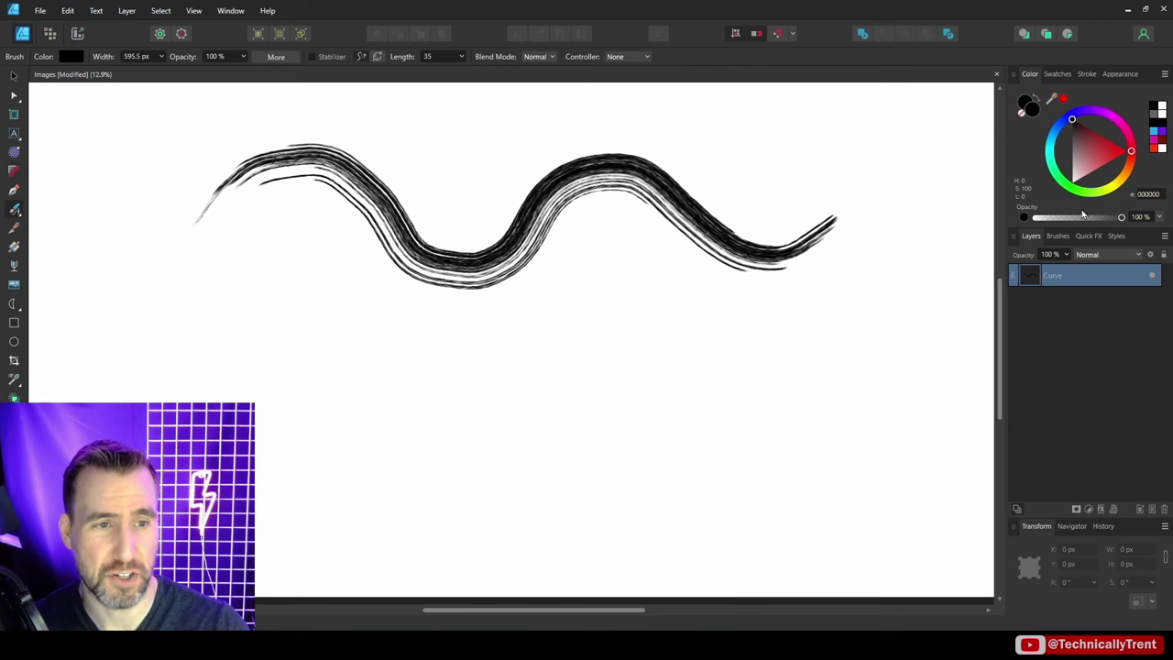
pyautogui.click(1058, 236)
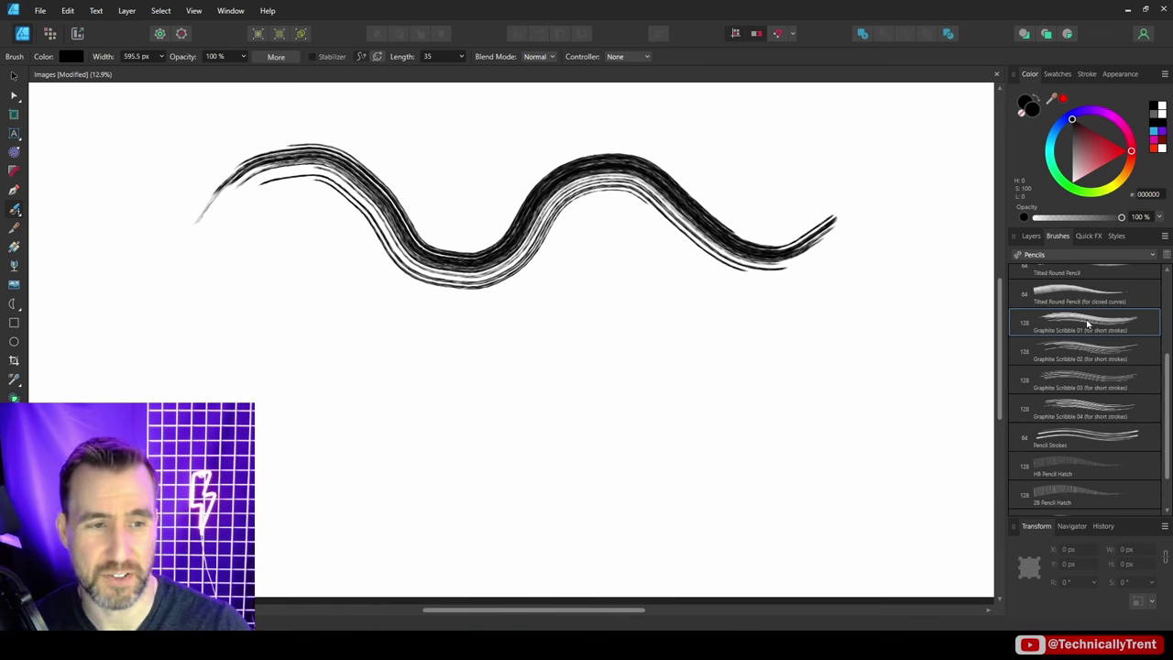
pyautogui.click(1082, 254)
pyautogui.click(1053, 368)
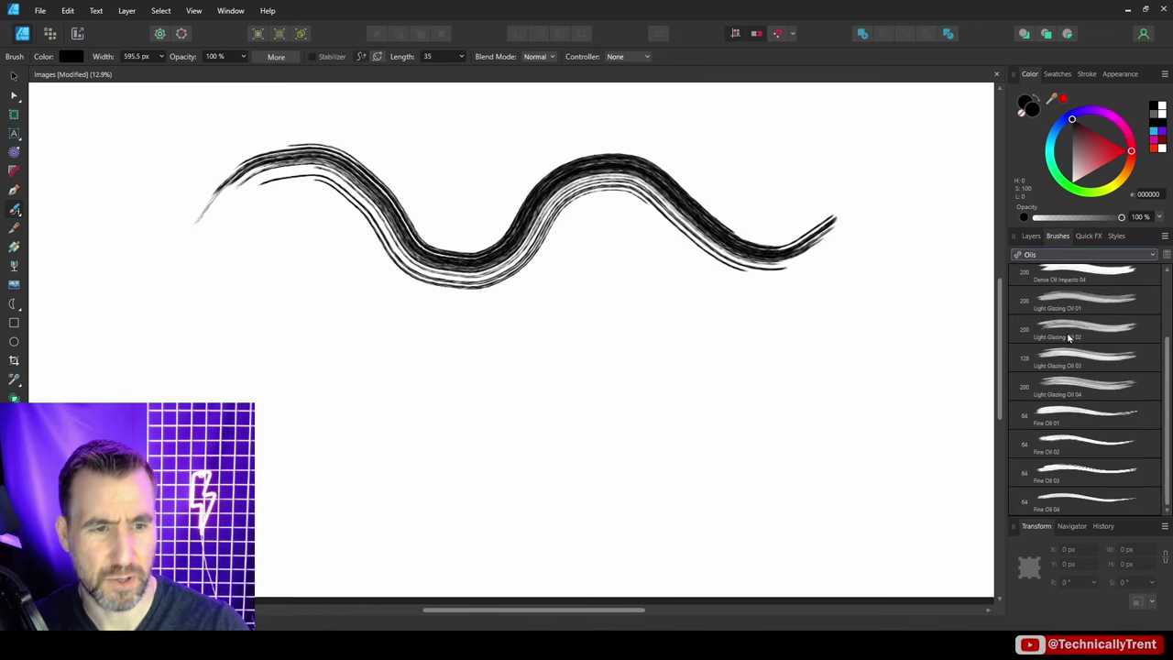
pyautogui.click(1076, 280)
pyautogui.moveTo(407, 363)
pyautogui.mouseDown()
pyautogui.moveTo(434, 351)
pyautogui.moveTo(799, 356)
pyautogui.mouseUp()
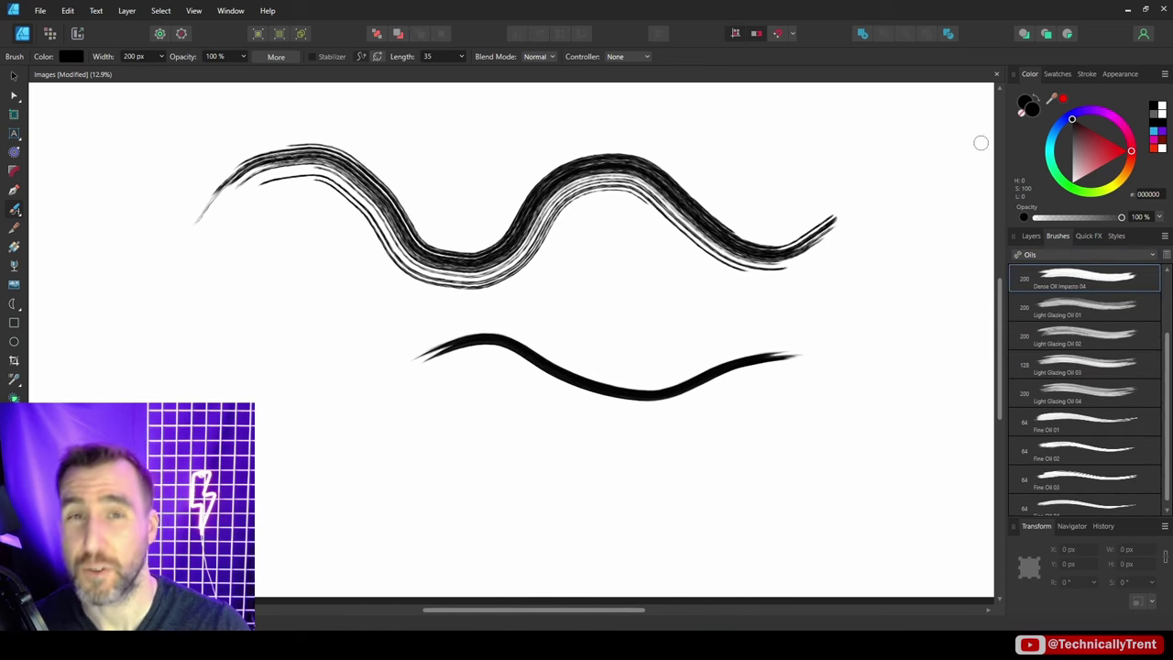
# Paint a blue (0028FF) and an orange (FF7200) wavy stroke below the black one with the same oil brush.
pyautogui.moveTo(1085, 115); pyautogui.dragTo(1065, 121)
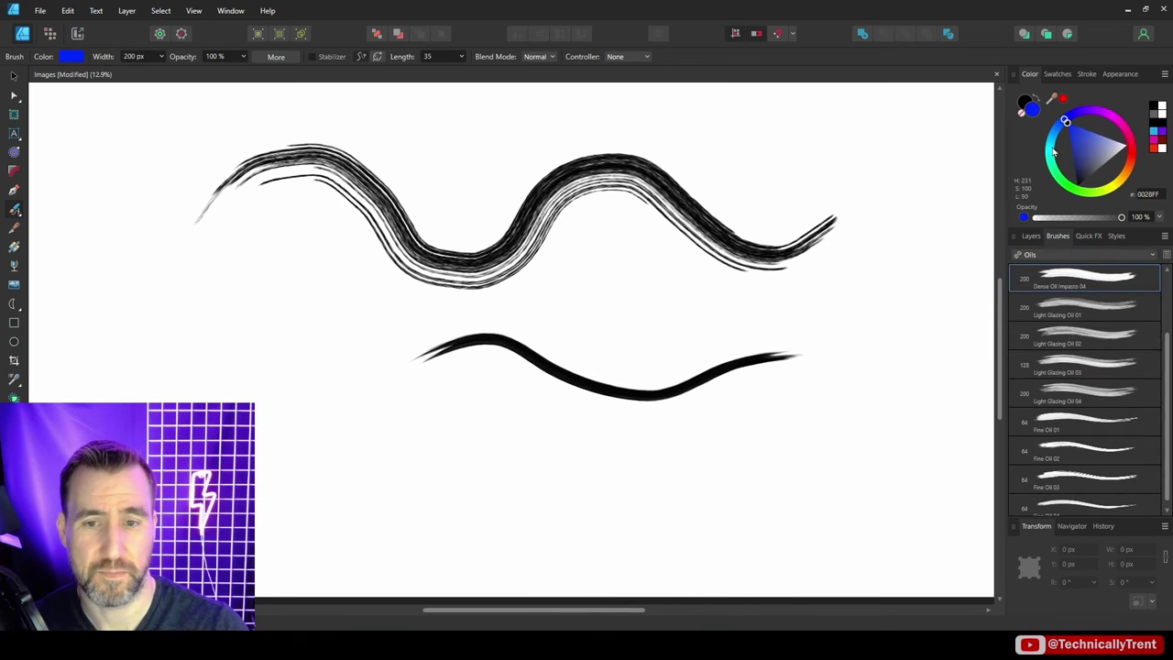
pyautogui.moveTo(423, 417)
pyautogui.mouseDown()
pyautogui.moveTo(612, 450)
pyautogui.moveTo(798, 403)
pyautogui.mouseUp()
pyautogui.moveTo(1065, 121); pyautogui.dragTo(1124, 168)
pyautogui.moveTo(449, 485); pyautogui.dragTo(785, 466)
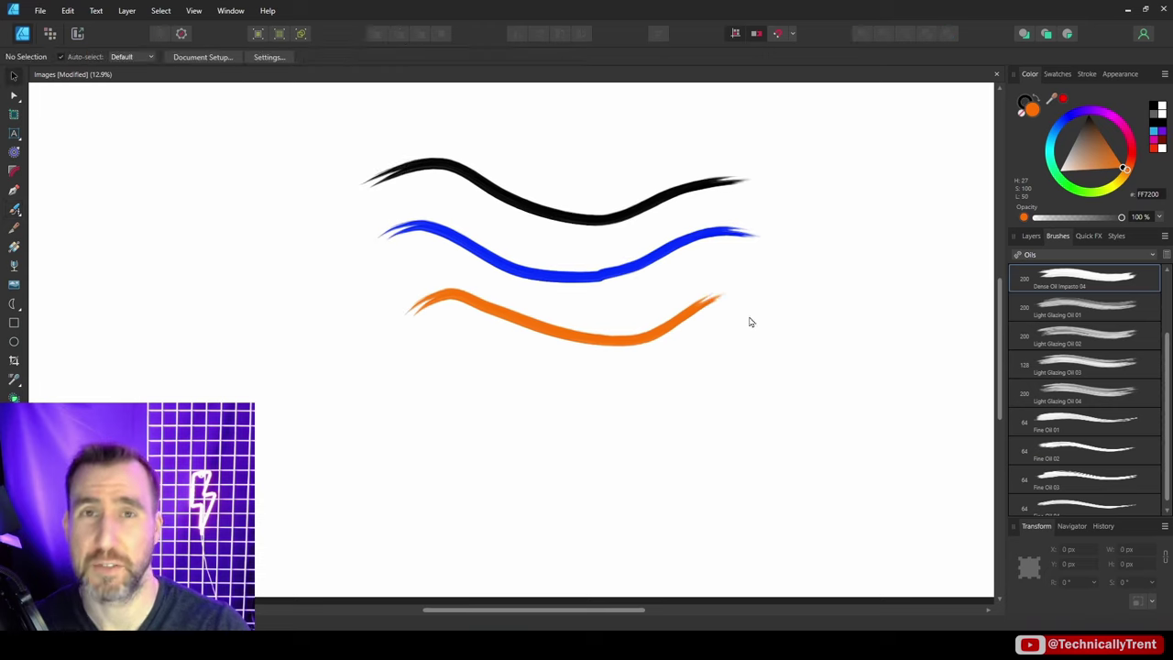
# Reshape the black brush stroke by moving the node near its right end slightly upward with the Node tool.
pyautogui.click(616, 226)
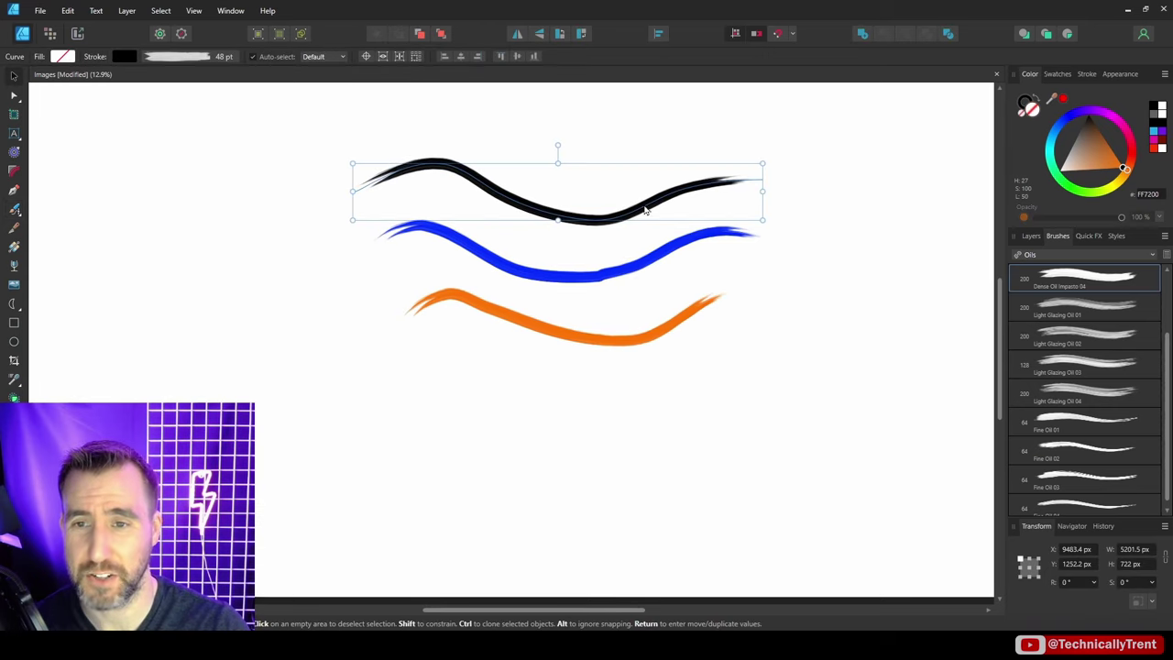
pyautogui.click(15, 97)
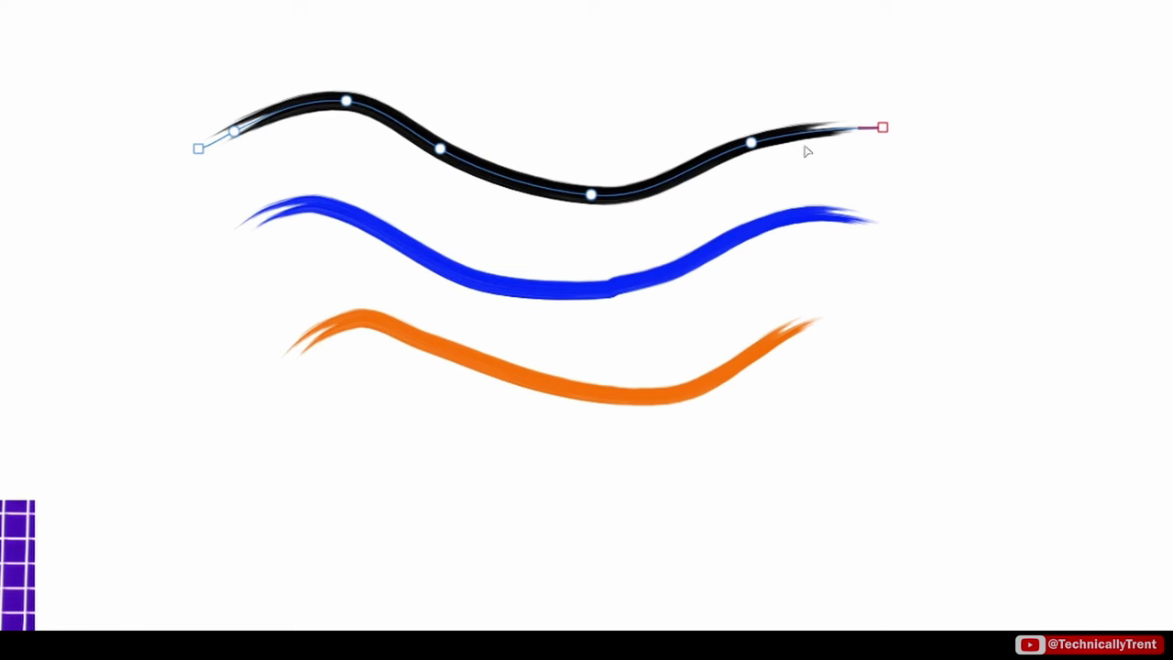
pyautogui.moveTo(750, 143); pyautogui.dragTo(825, 110)
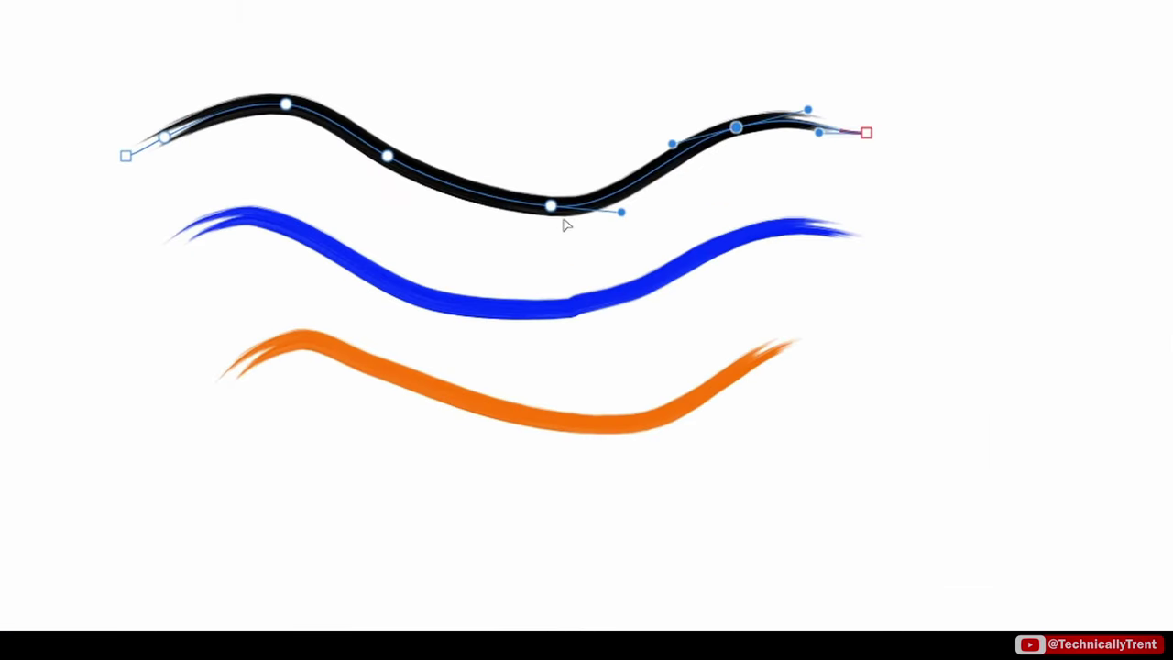
pyautogui.press('v')
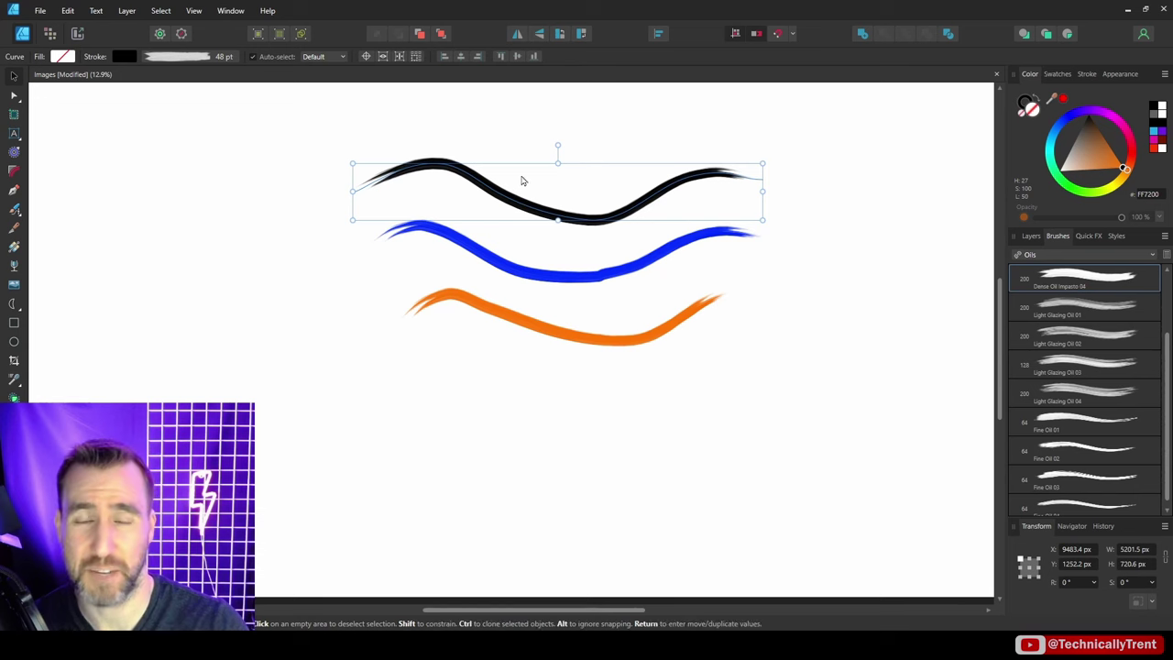
# Try the solid and dashed line styles on the black curve, and restore its textured brush style at a 77.4 pt width.
pyautogui.click(1086, 73)
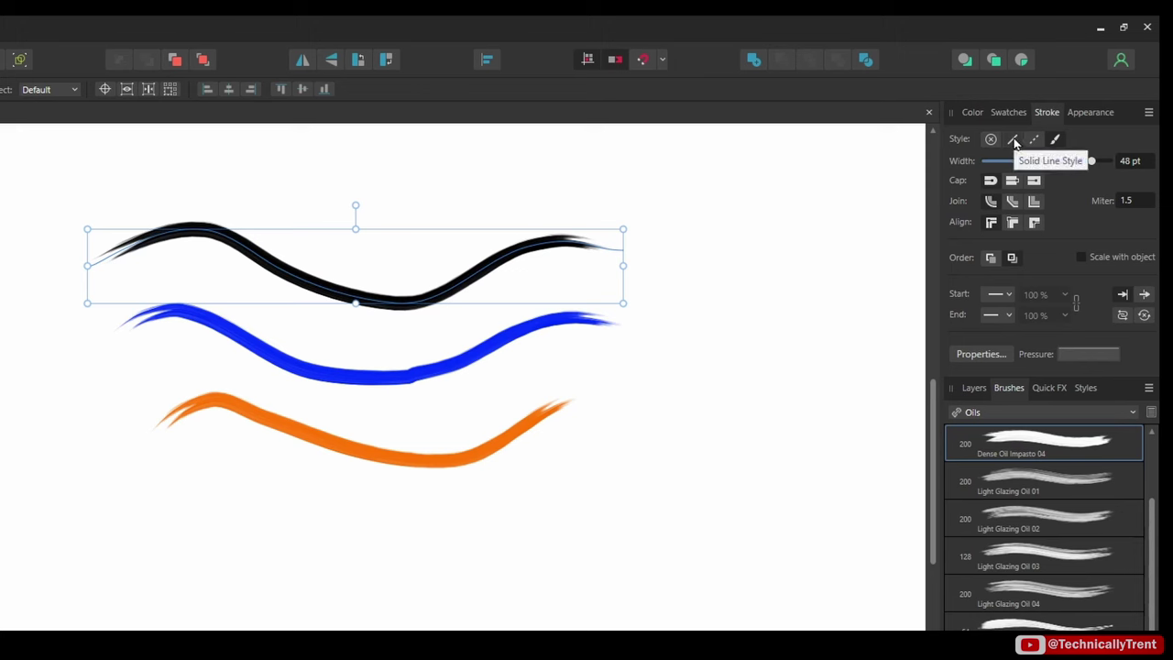
pyautogui.click(1013, 140)
pyautogui.click(1035, 142)
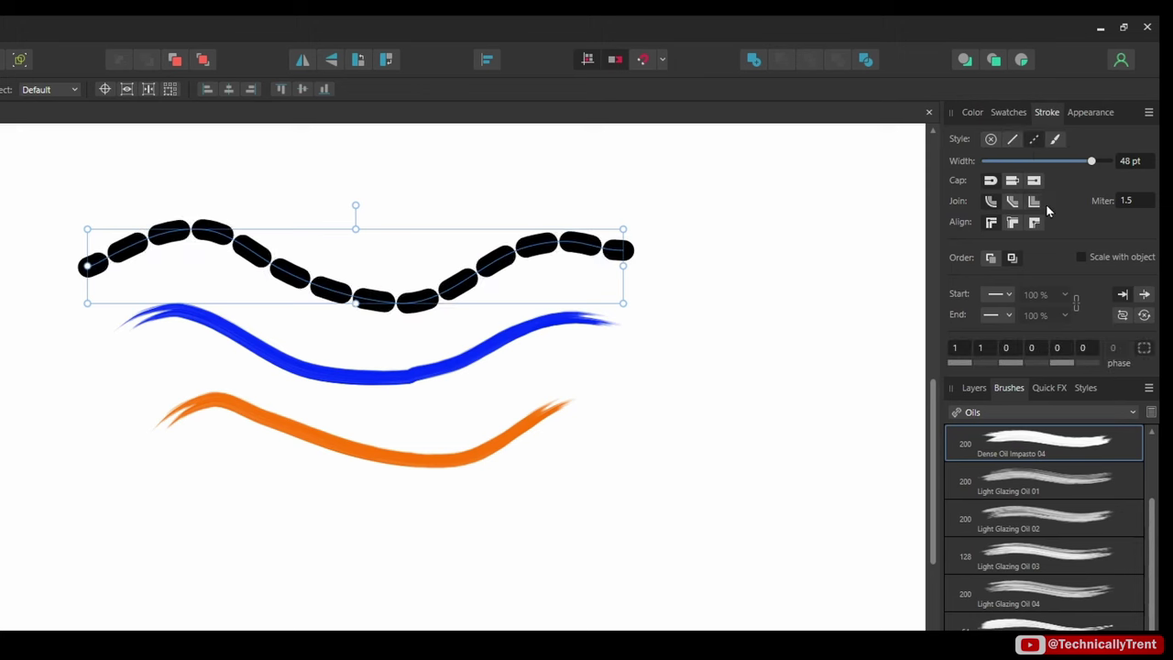
pyautogui.moveTo(1078, 162)
pyautogui.mouseDown()
pyautogui.moveTo(1053, 164)
pyautogui.moveTo(1074, 165)
pyautogui.mouseUp()
pyautogui.click(1054, 140)
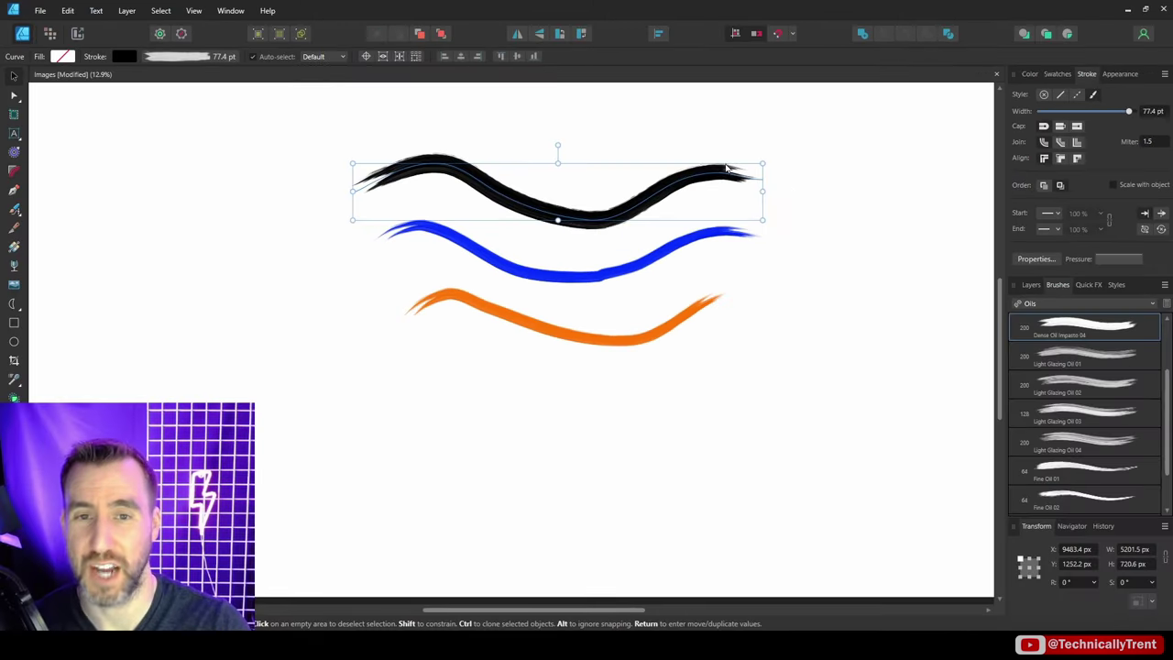
# Apply the Clean Engraving 07 brush from Engraving to the black curve and set its width to 100 pt.
pyautogui.click(1063, 304)
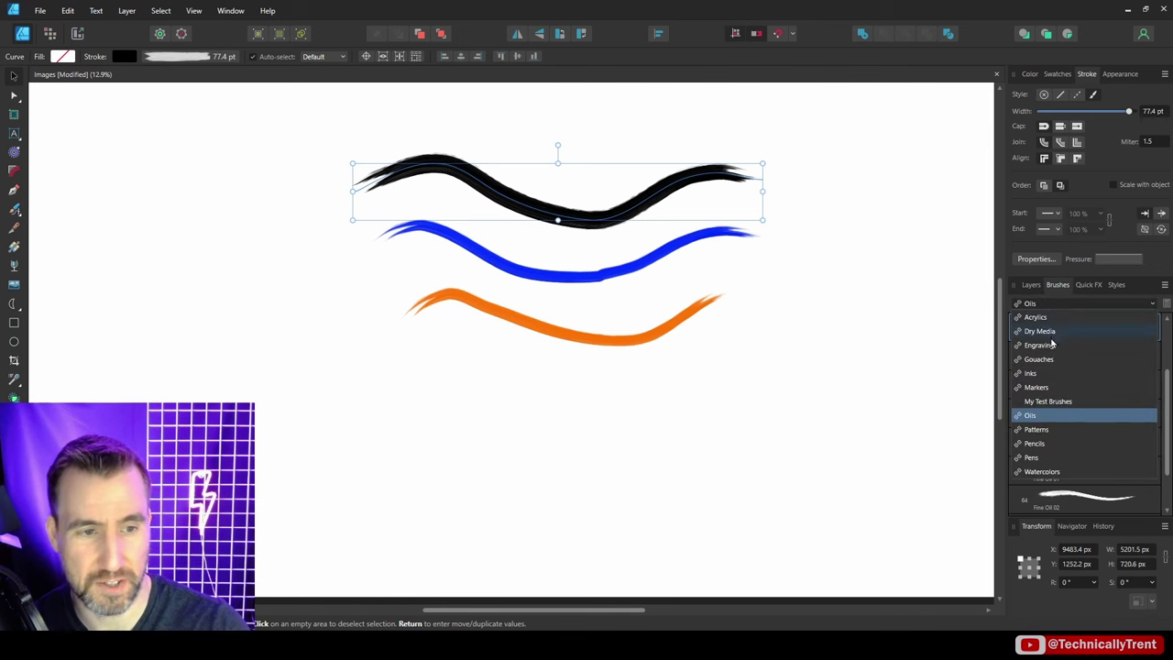
pyautogui.click(1040, 344)
pyautogui.click(1079, 409)
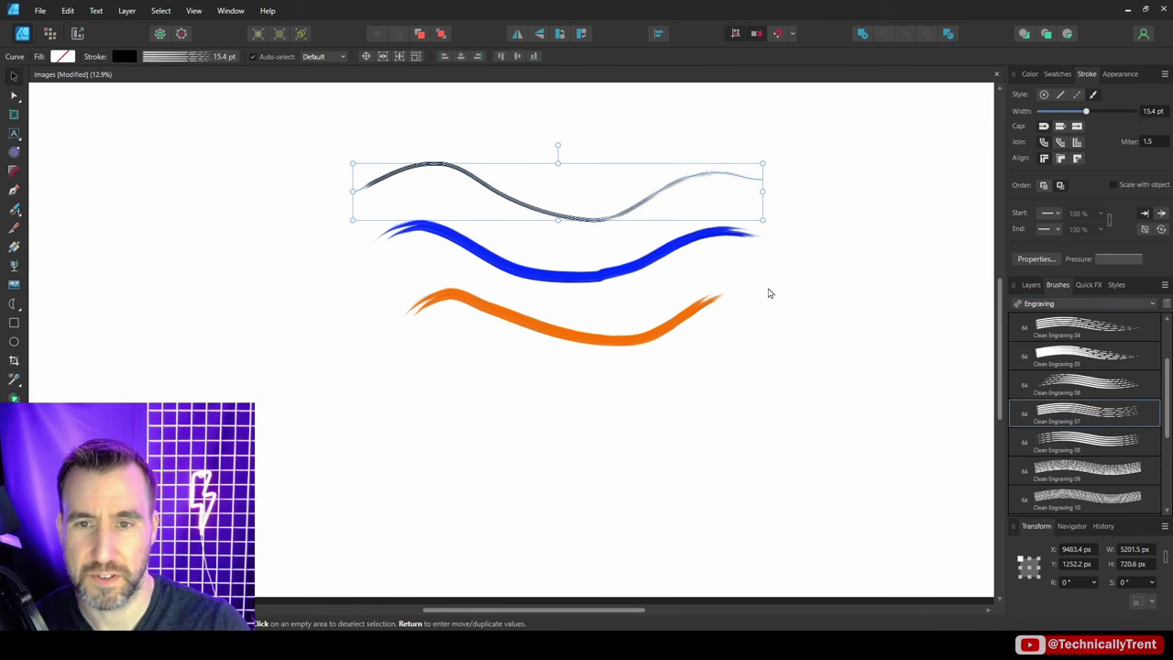
pyautogui.moveTo(1128, 111)
pyautogui.mouseDown()
pyautogui.moveTo(1115, 113)
pyautogui.moveTo(1138, 113)
pyautogui.mouseUp()
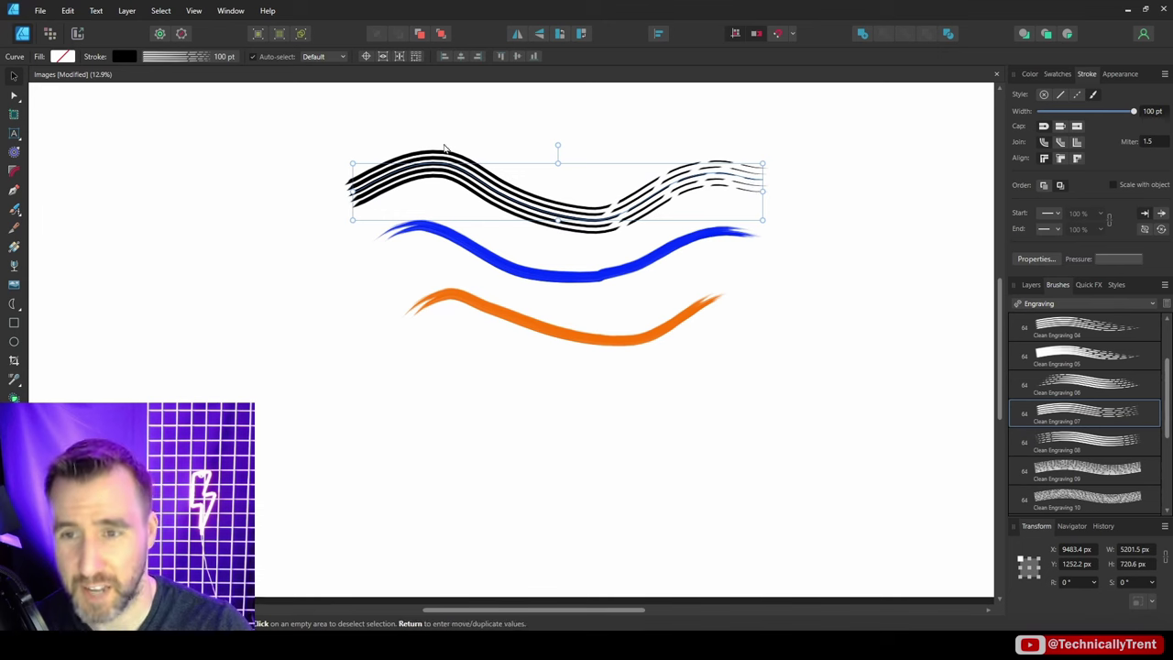
# Apply the Classic Pencil 2B (for closed curves) brush from Pencils to the black curve at a 100 pt width.
pyautogui.click(1040, 303)
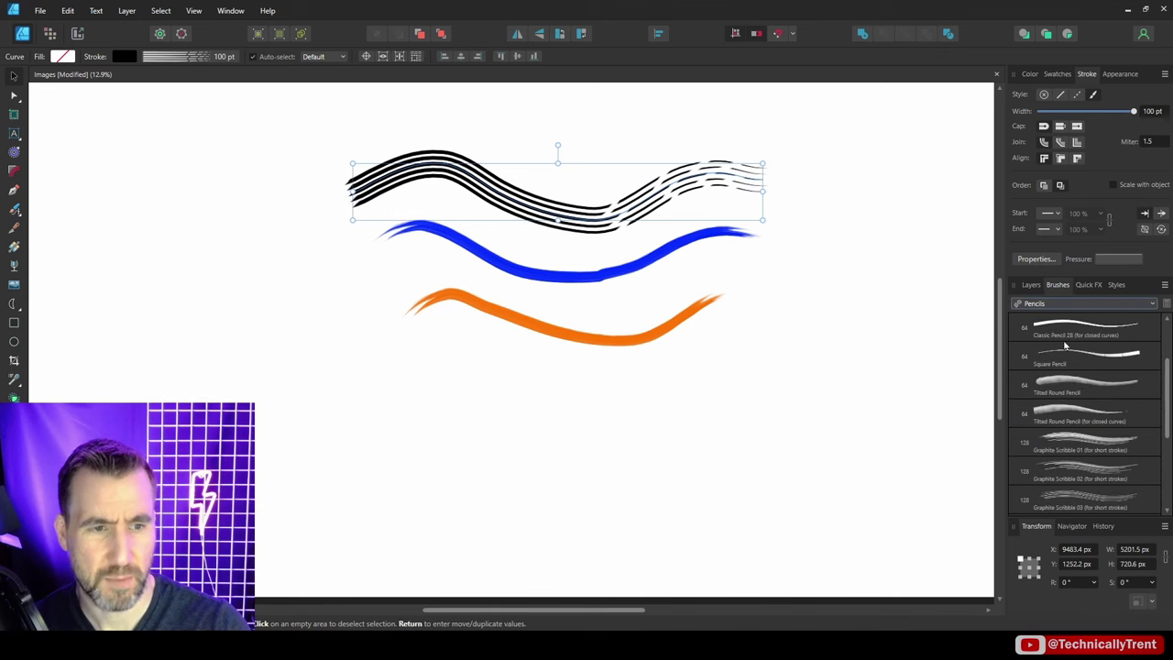
pyautogui.click(1054, 346)
pyautogui.click(1086, 328)
pyautogui.moveTo(1088, 114); pyautogui.dragTo(1143, 122)
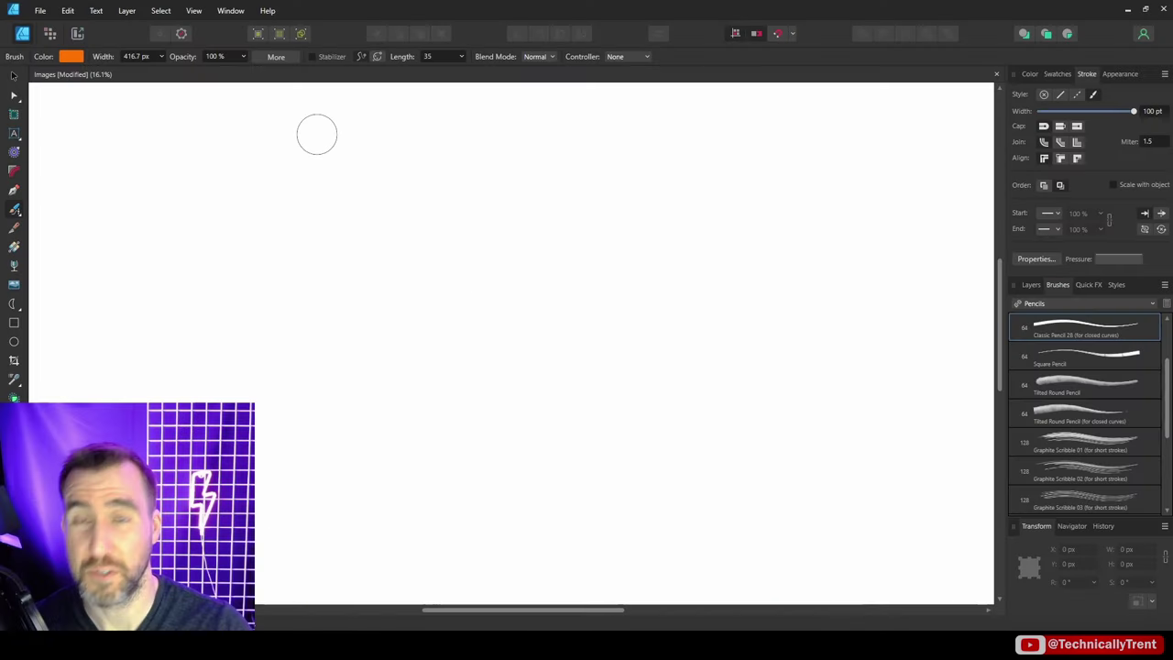
# Paint a horizontal, a vertical and a diagonal orange stroke with the Vector Brush tool.
pyautogui.moveTo(263, 166); pyautogui.dragTo(705, 166)
pyautogui.moveTo(775, 113); pyautogui.dragTo(775, 492)
pyautogui.moveTo(746, 210); pyautogui.dragTo(482, 471)
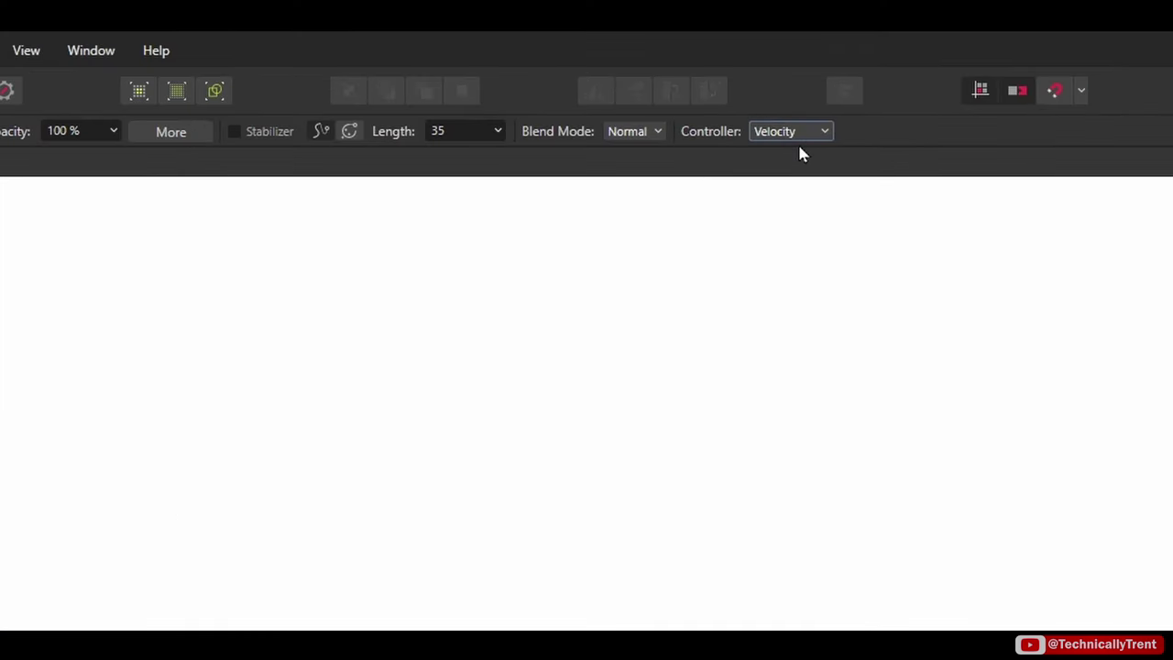
# Set the brush controller to Velocity, and paint a horizontal stroke and a diagonal magenta (FF00BA) stroke to test it.
pyautogui.click(793, 134)
pyautogui.click(788, 230)
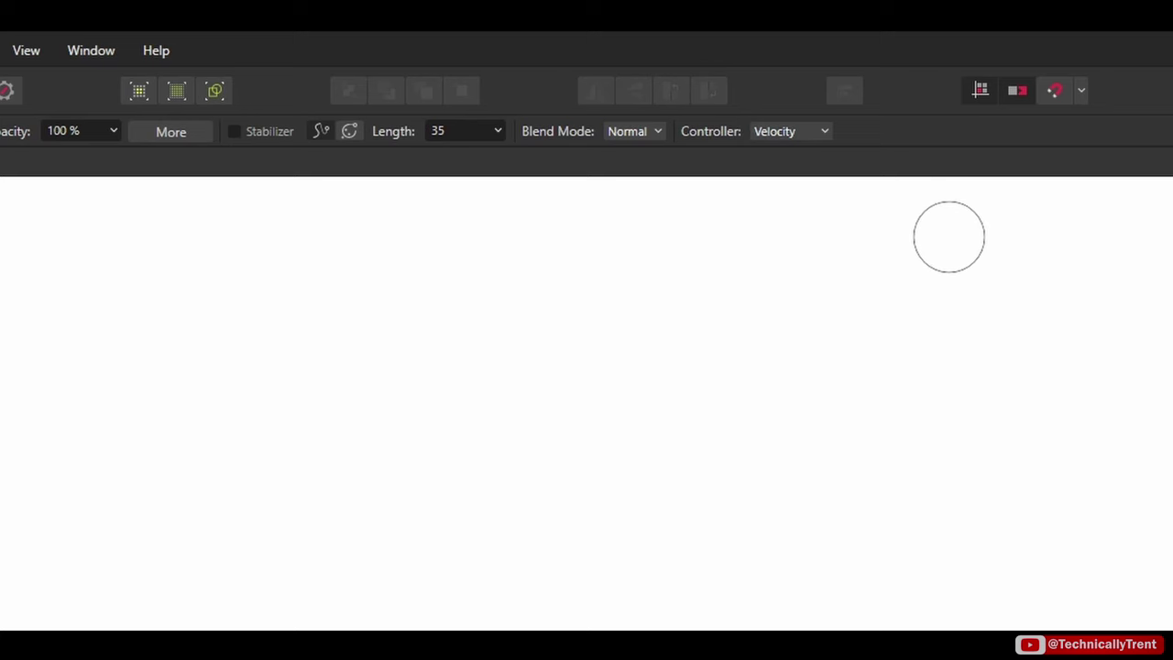
pyautogui.moveTo(169, 320); pyautogui.dragTo(978, 313)
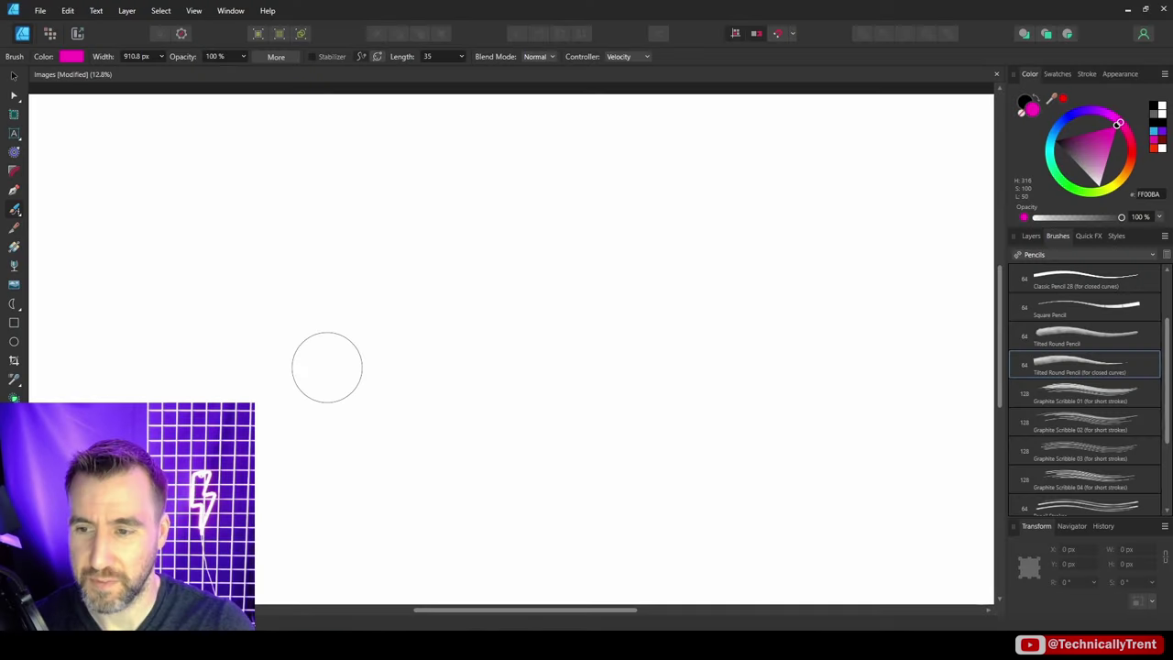
pyautogui.moveTo(275, 400); pyautogui.dragTo(785, 138)
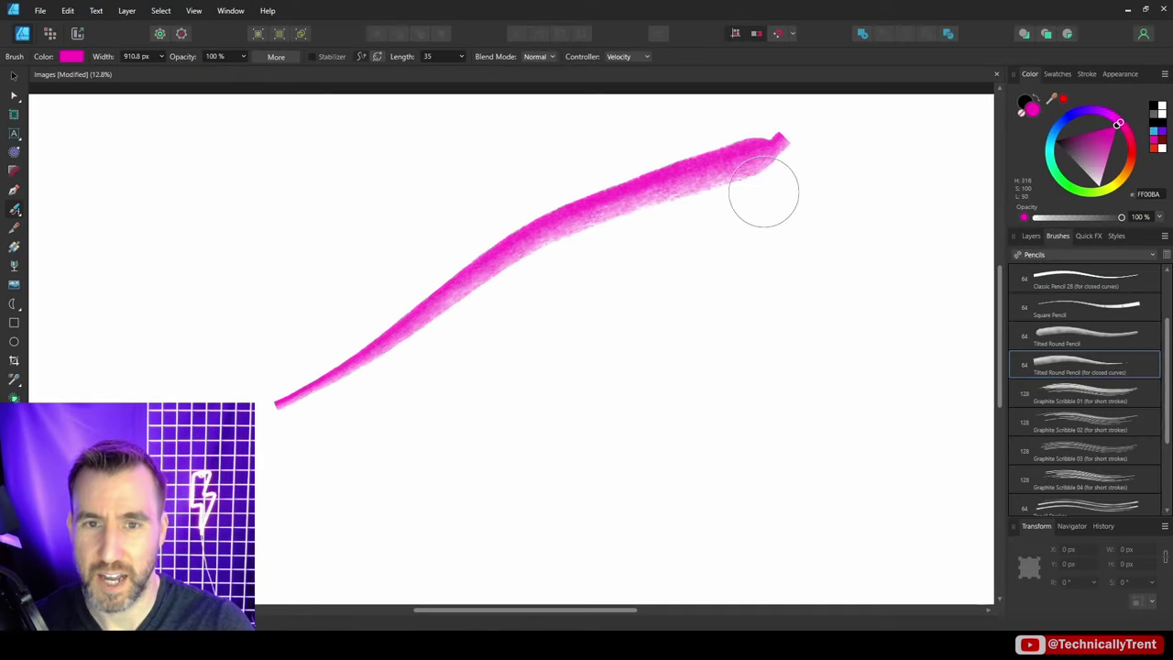
# Try moving a middle node of the diagonal magenta stroke with the Node tool, and undo the move.
pyautogui.scroll(3, 641, 205)
pyautogui.scroll(3, 641, 206)
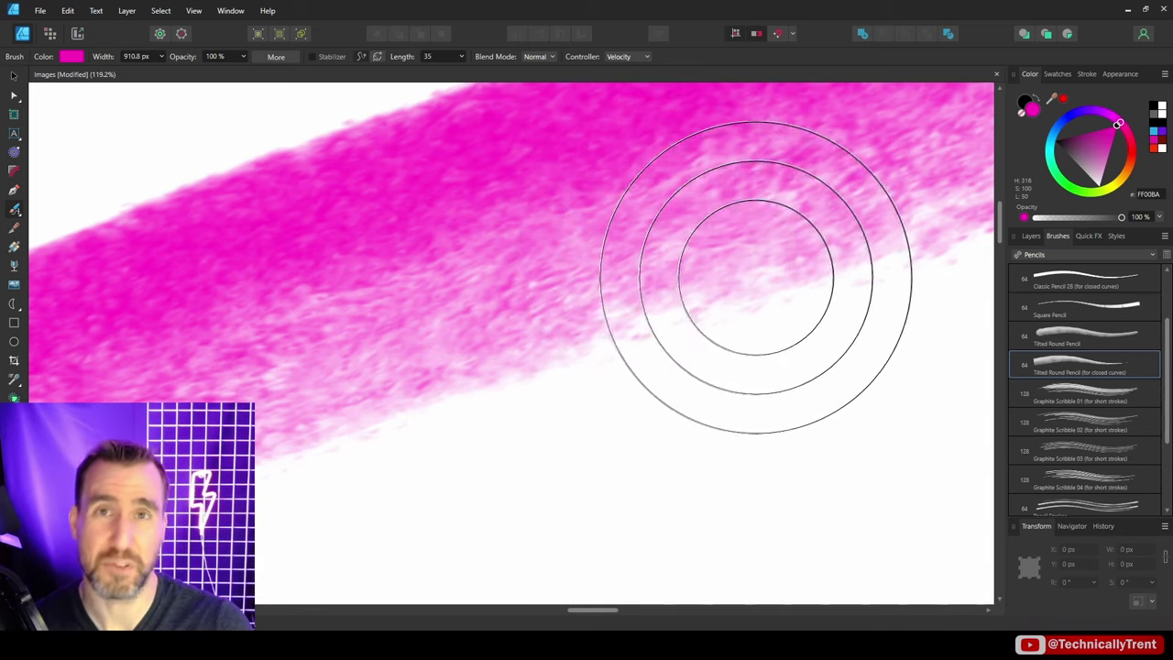
pyautogui.hotkey('ctrl', '0')
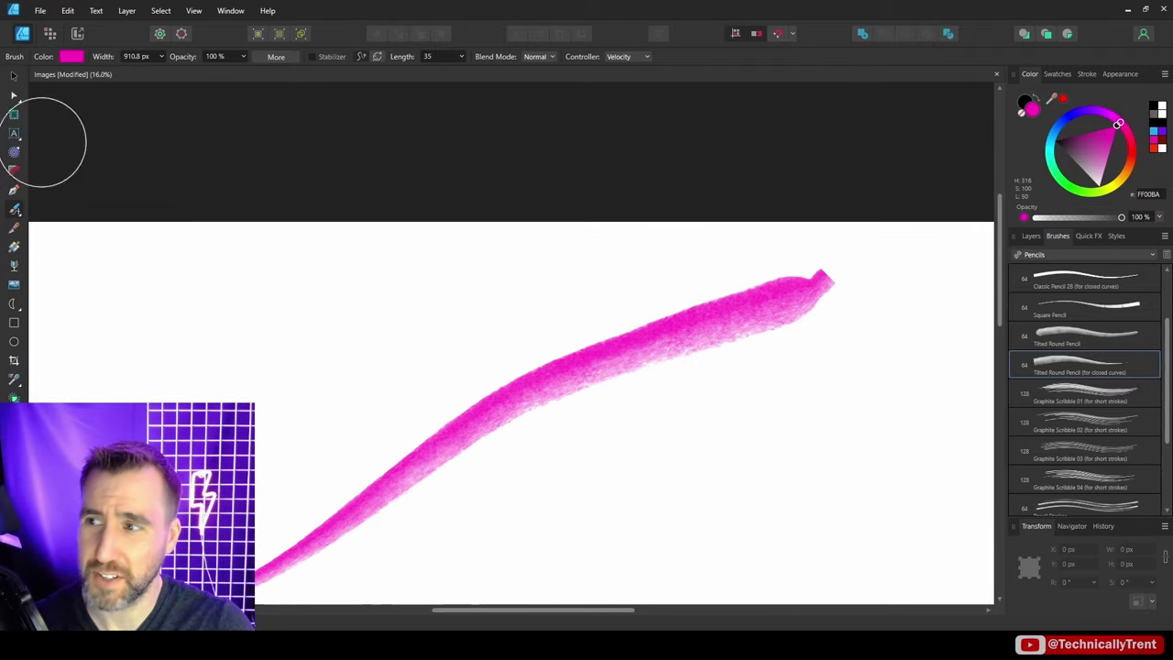
pyautogui.press('a')
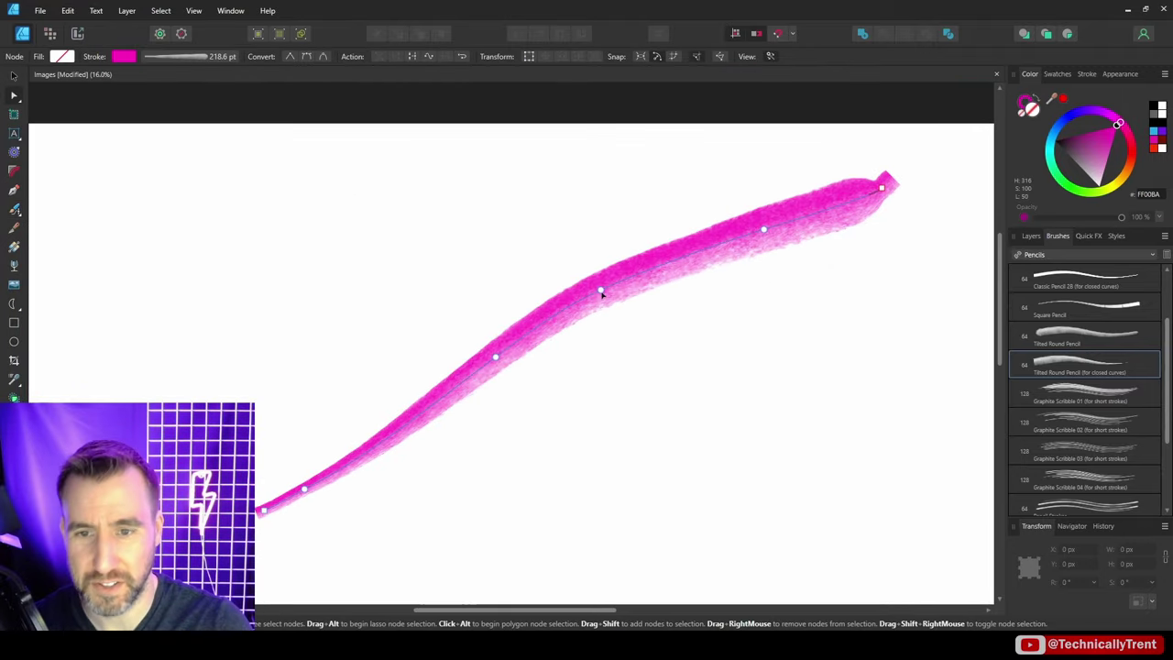
pyautogui.moveTo(601, 293)
pyautogui.mouseDown()
pyautogui.moveTo(655, 388)
pyautogui.moveTo(637, 310)
pyautogui.mouseUp()
pyautogui.hotkey('ctrl', 'z')
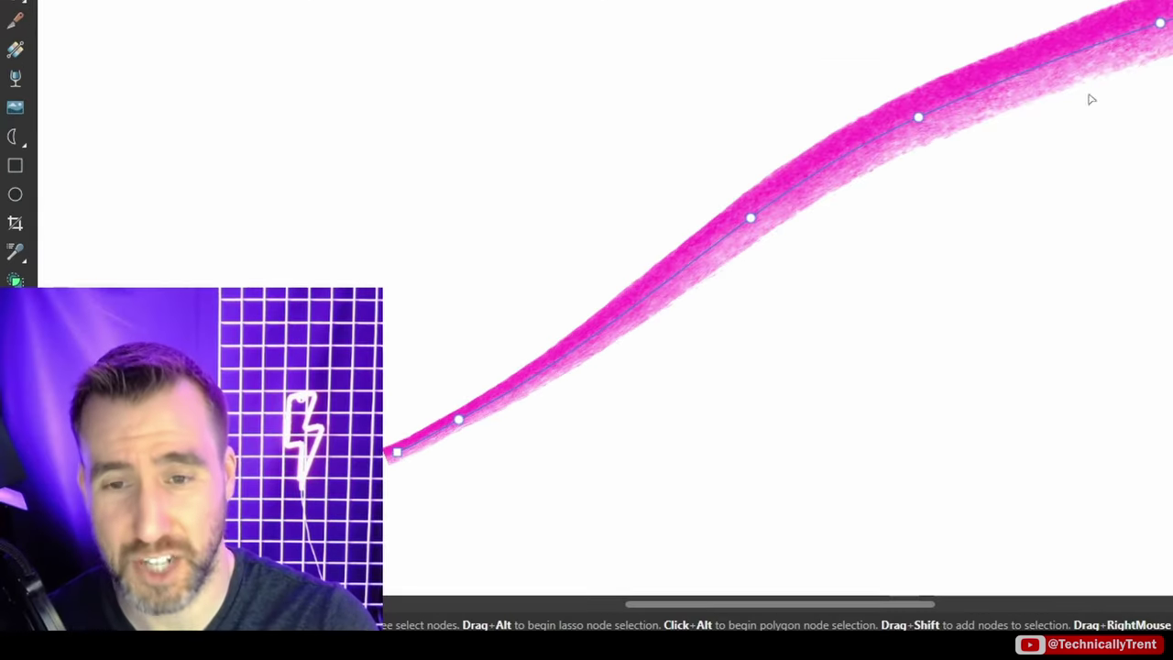
# Examine the pencil texture of the magenta stroke up close, and remove the stroke from the canvas.
pyautogui.scroll(3, 1095, 82)
pyautogui.scroll(2, 1004, 58)
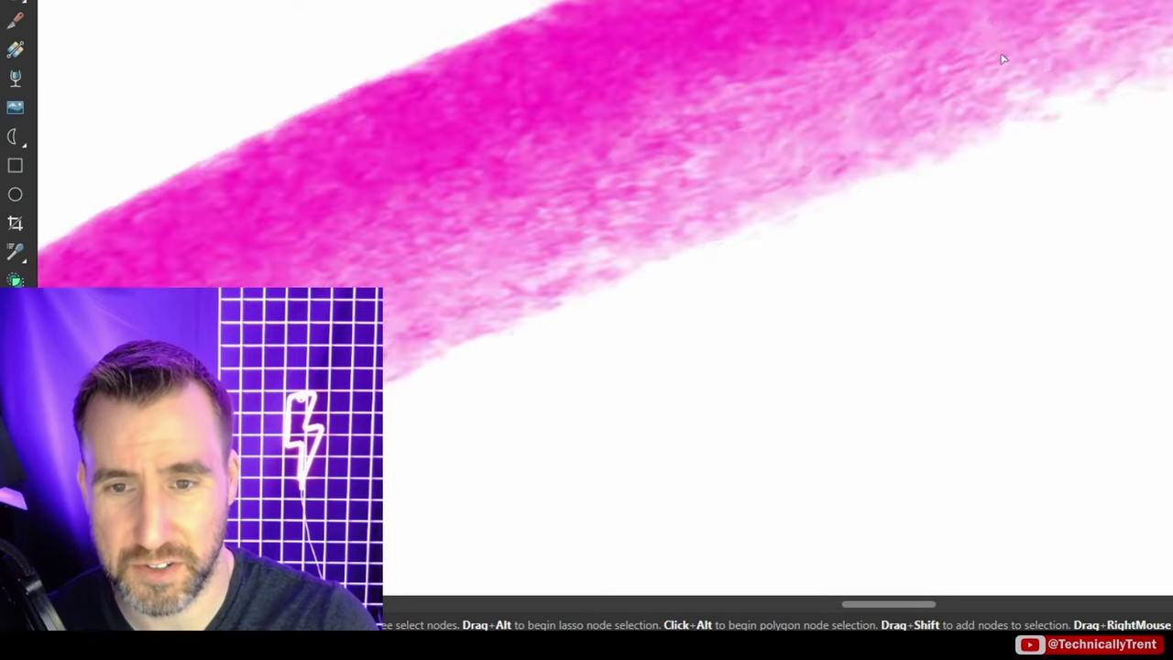
pyautogui.scroll(2, 1003, 59)
pyautogui.scroll(-5, 1003, 58)
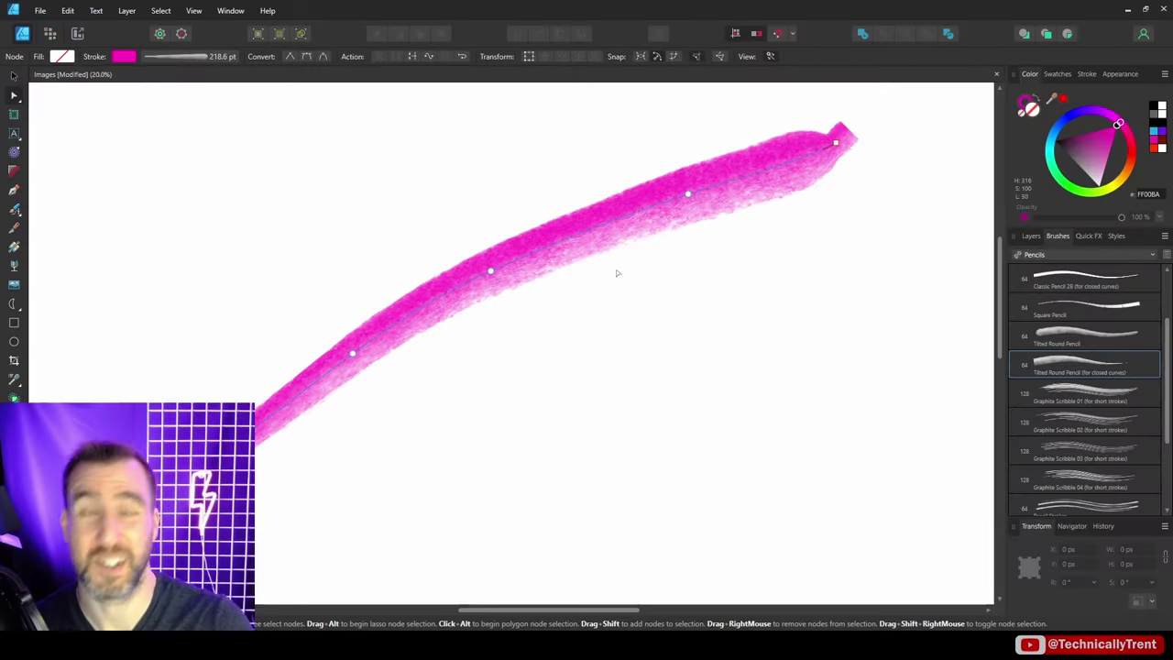
pyautogui.click(620, 312)
pyautogui.hotkey('ctrl', 'z')
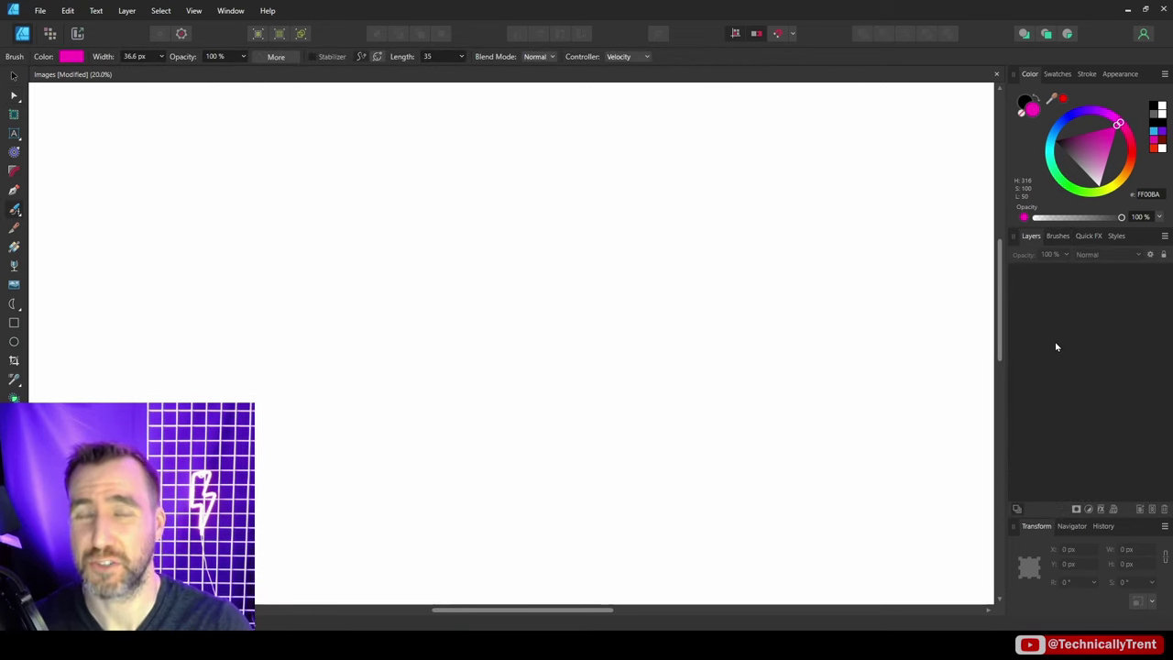
# Add a new solid brush to the My Test Brushes category.
pyautogui.click(1057, 235)
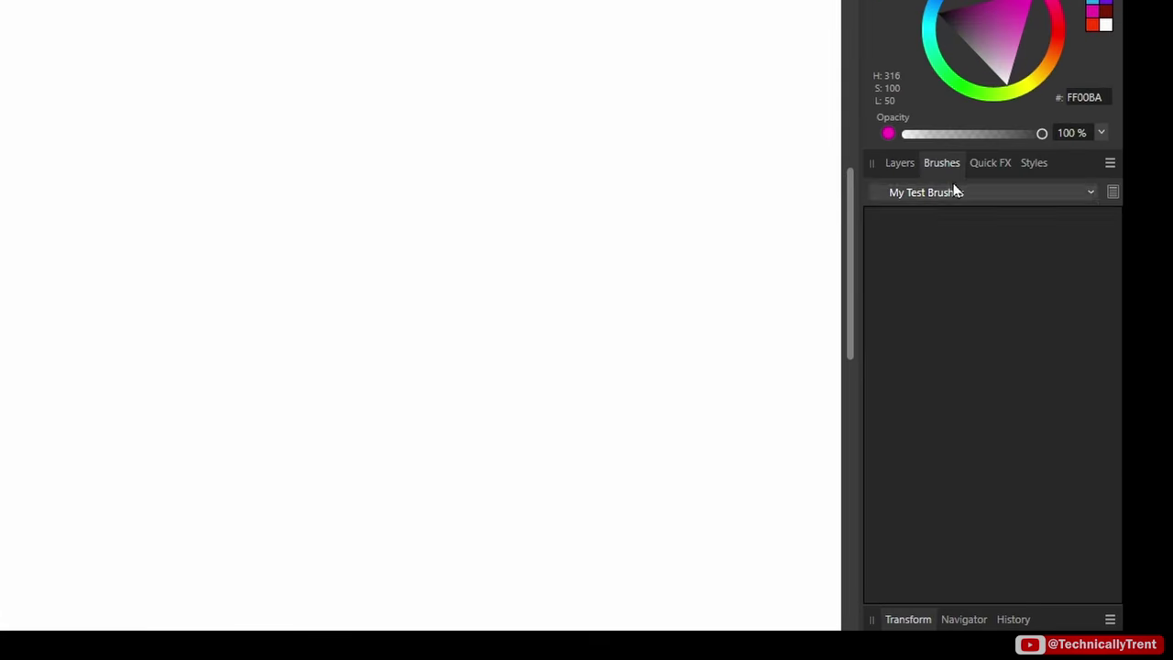
pyautogui.click(956, 193)
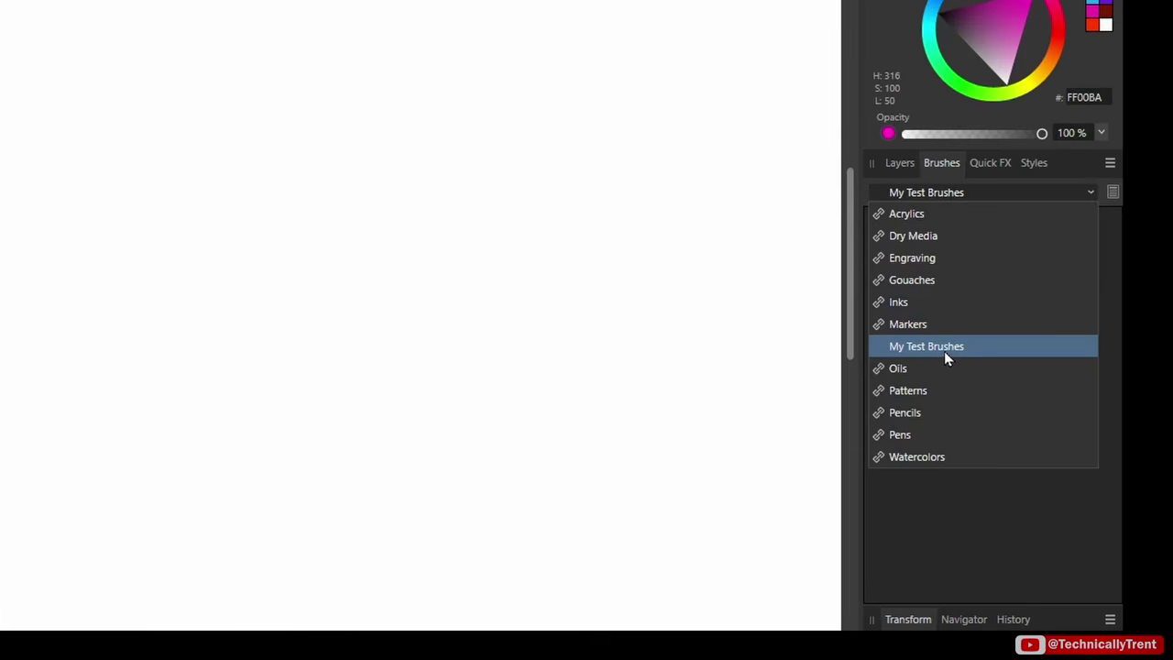
pyautogui.click(1110, 165)
pyautogui.click(1111, 165)
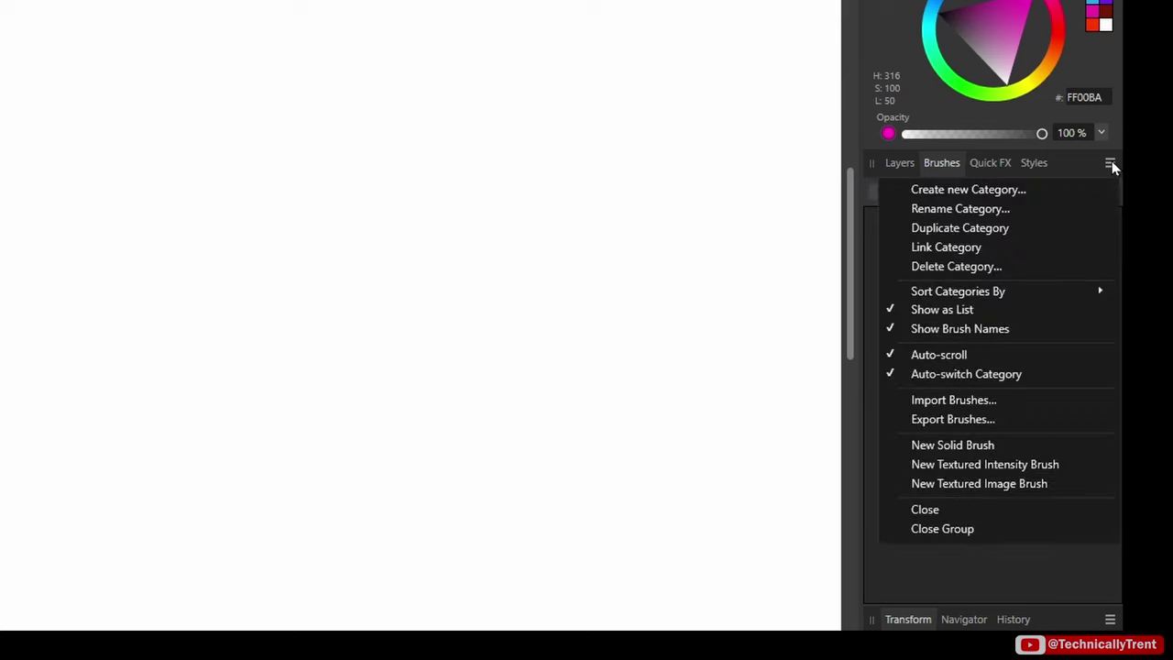
pyautogui.click(1015, 189)
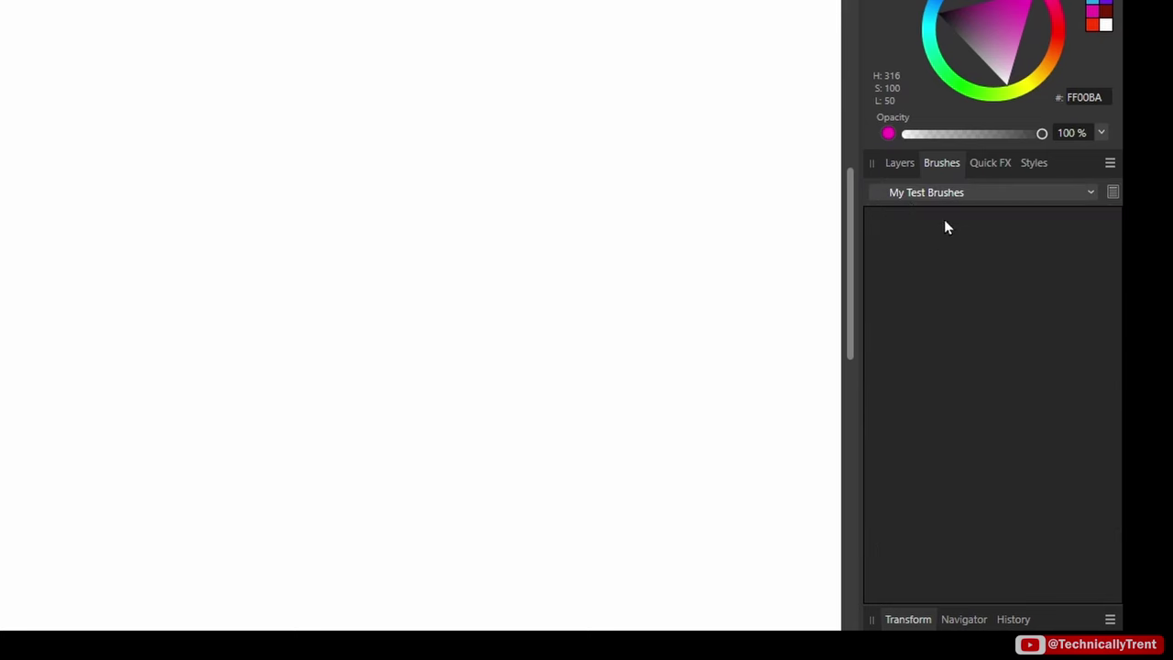
pyautogui.click(1111, 164)
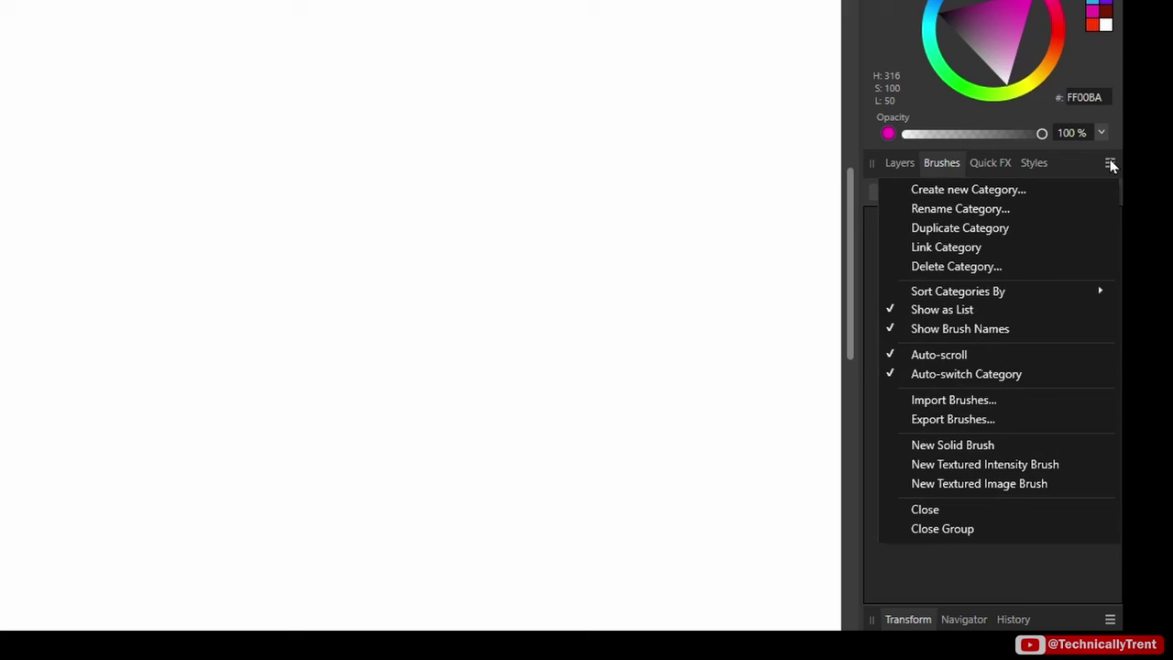
pyautogui.click(990, 446)
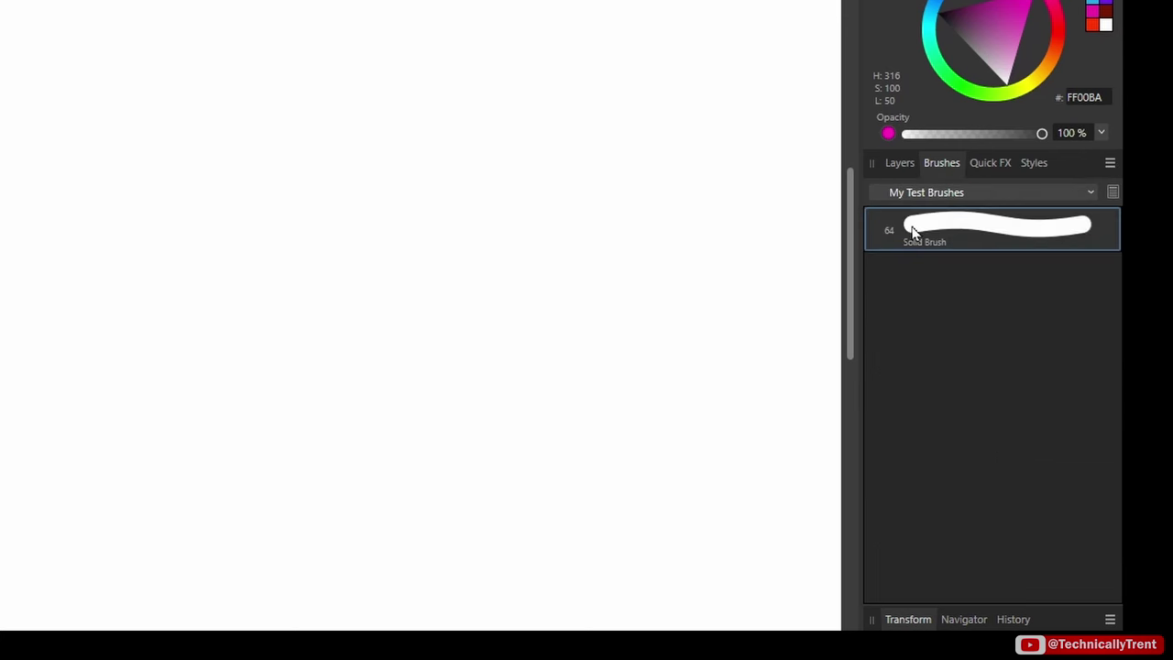
# Set the solid brush's width to 36.6 px, size variance to 62 % and opacity variance to 27 %, keeping the Pressure controller.
pyautogui.doubleClick(973, 231)
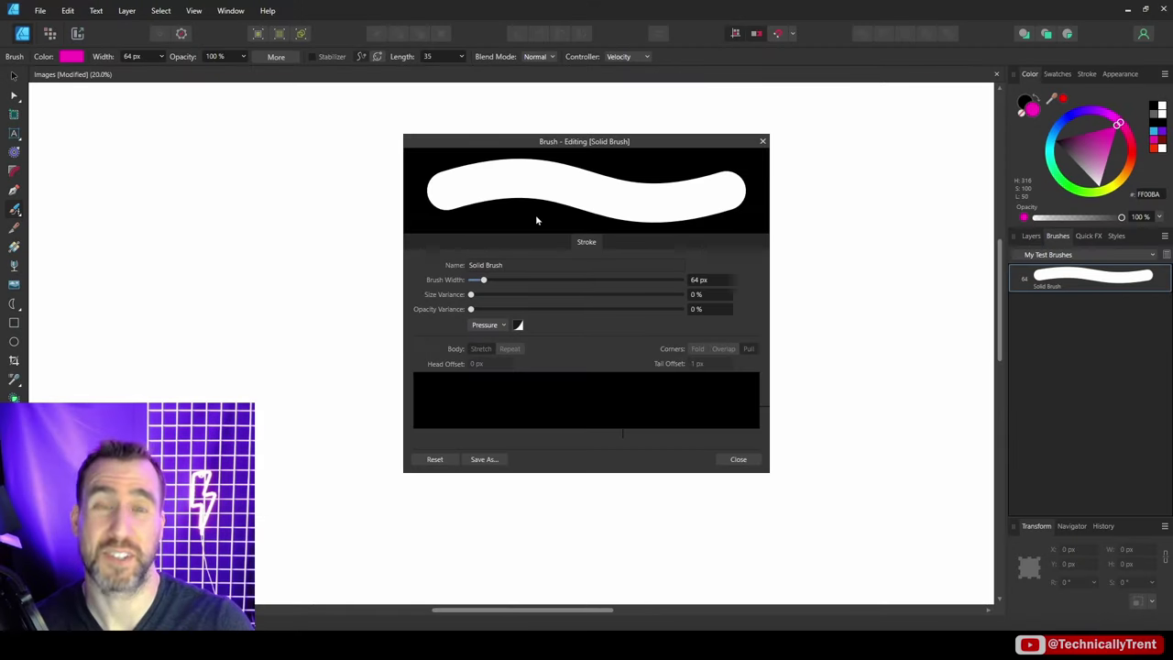
pyautogui.moveTo(484, 279)
pyautogui.mouseDown()
pyautogui.moveTo(543, 294)
pyautogui.moveTo(655, 295)
pyautogui.moveTo(585, 294)
pyautogui.moveTo(628, 285)
pyautogui.moveTo(617, 285)
pyautogui.mouseUp()
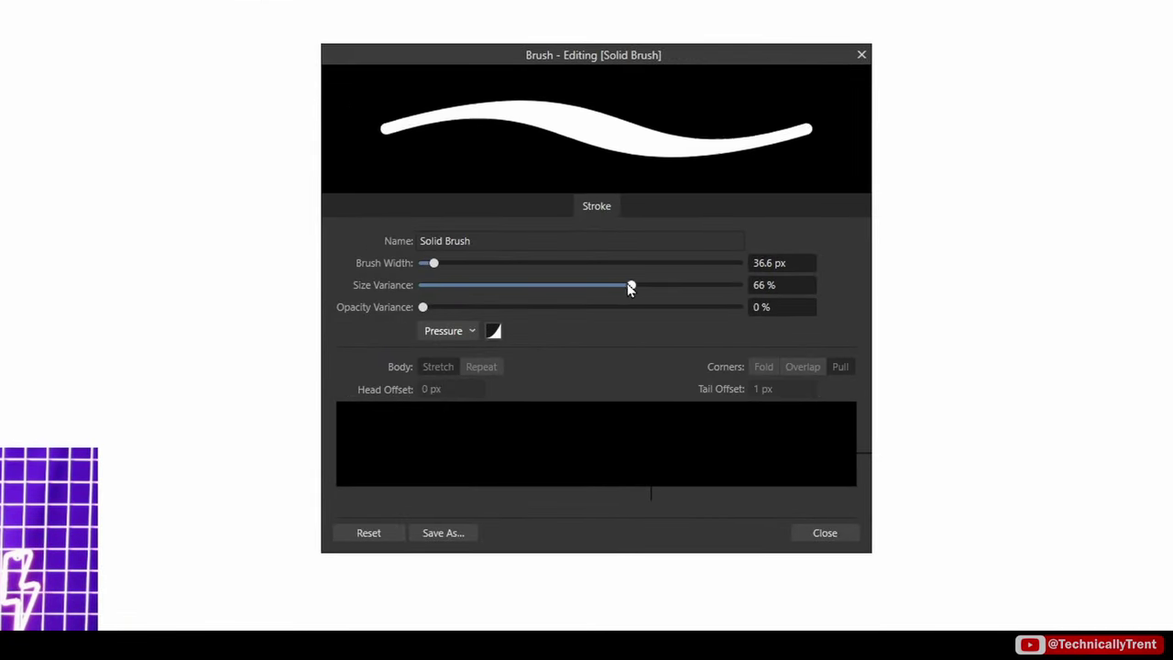
pyautogui.moveTo(423, 307)
pyautogui.mouseDown()
pyautogui.moveTo(544, 308)
pyautogui.moveTo(508, 307)
pyautogui.mouseUp()
pyautogui.click(471, 331)
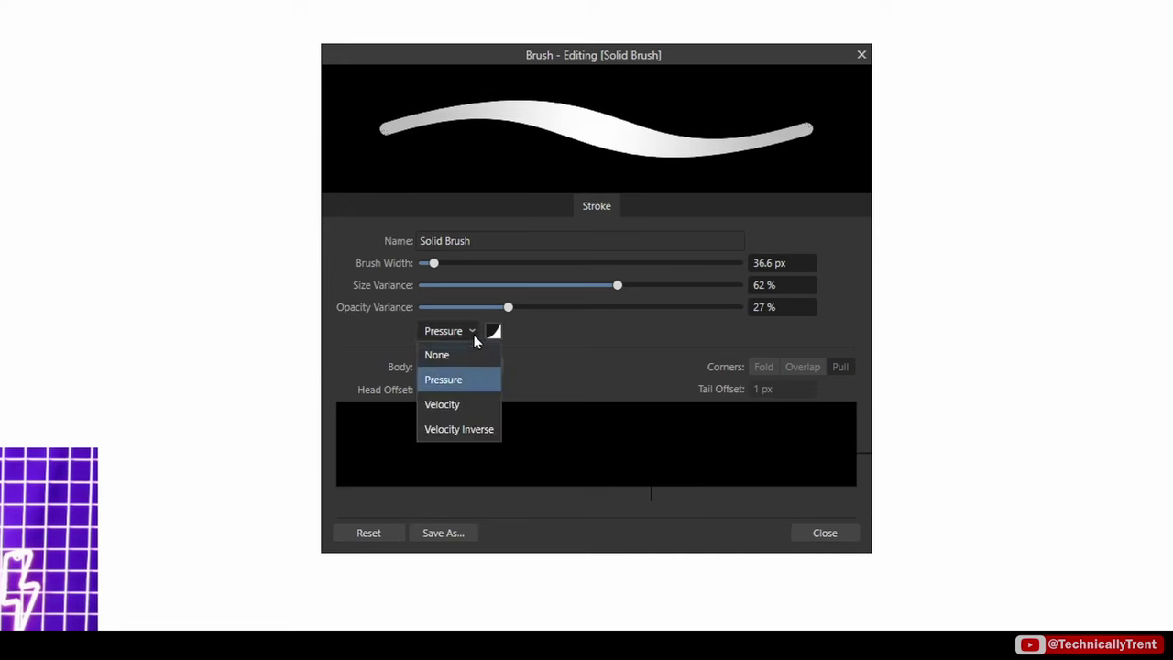
pyautogui.click(581, 337)
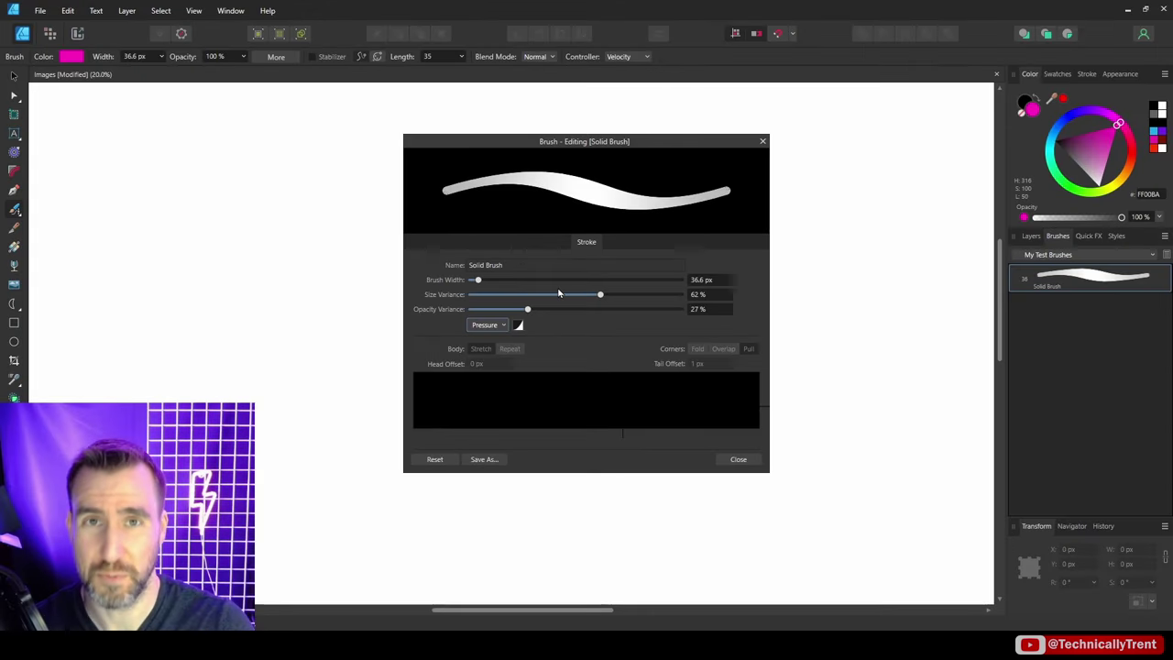
pyautogui.click(739, 460)
# Enlarge the solid brush to about 520.6 px and paint a test stroke across the canvas.
pyautogui.press(']')
pyautogui.press(']')
pyautogui.press(']')
pyautogui.press(']')
pyautogui.press(']')
pyautogui.press(']')
pyautogui.press(']')
pyautogui.press(']')
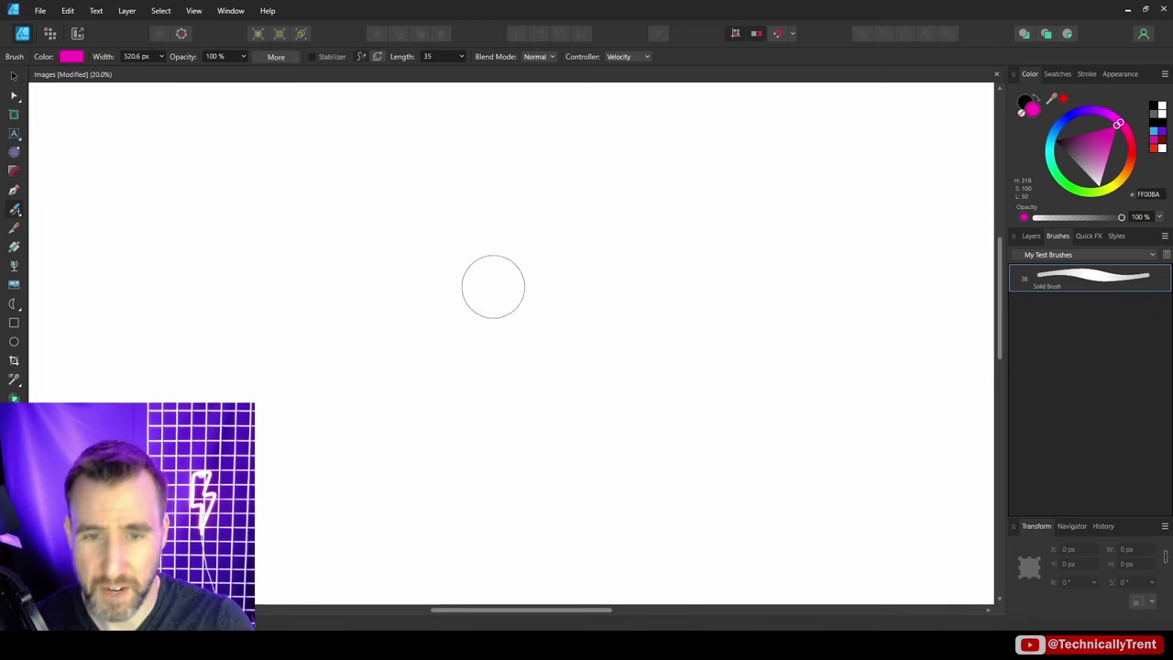
pyautogui.click(301, 218)
pyautogui.moveTo(441, 217); pyautogui.dragTo(662, 203)
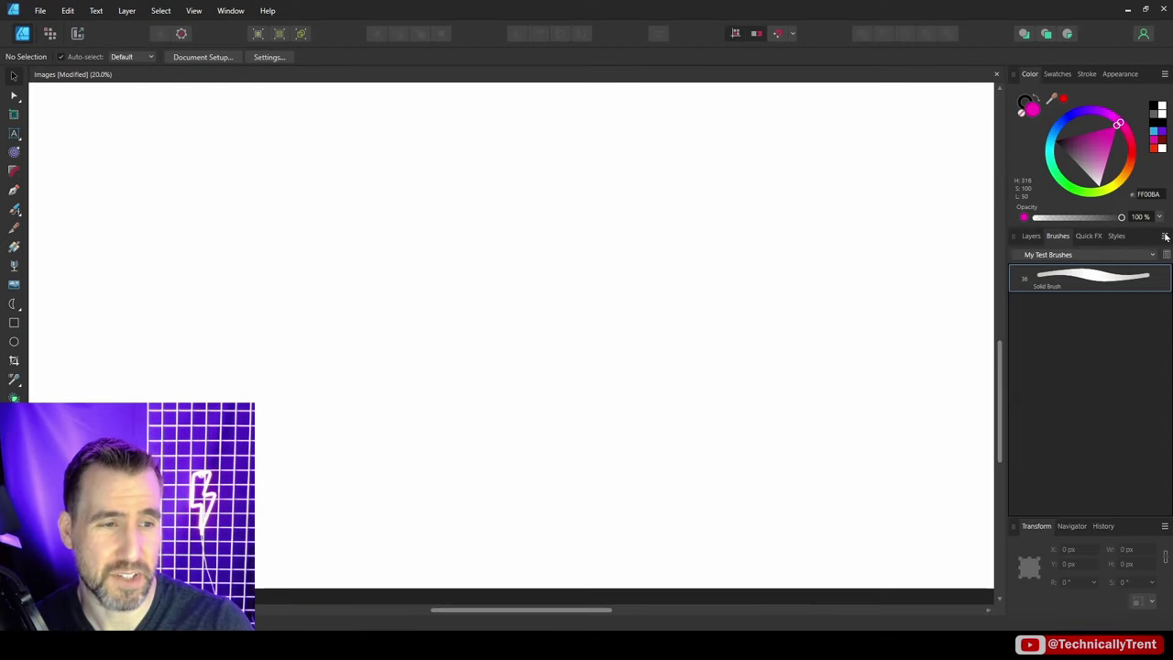
# Create a new textured image brush in My Test Brushes from the Brush_01.png file.
pyautogui.click(1163, 238)
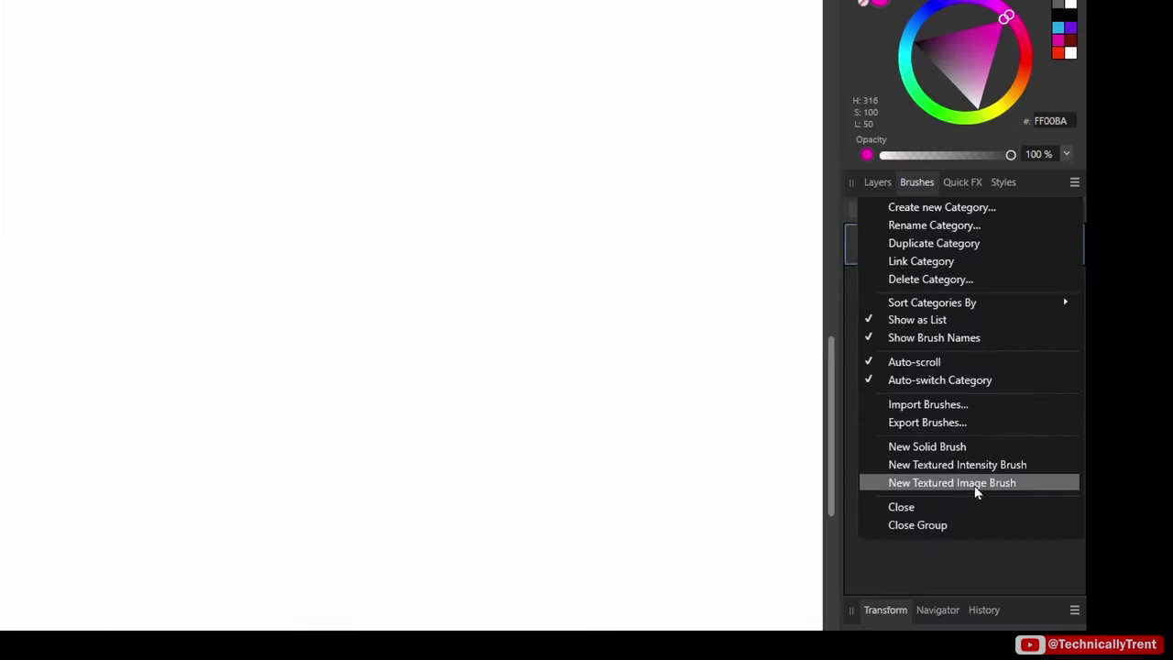
pyautogui.click(959, 490)
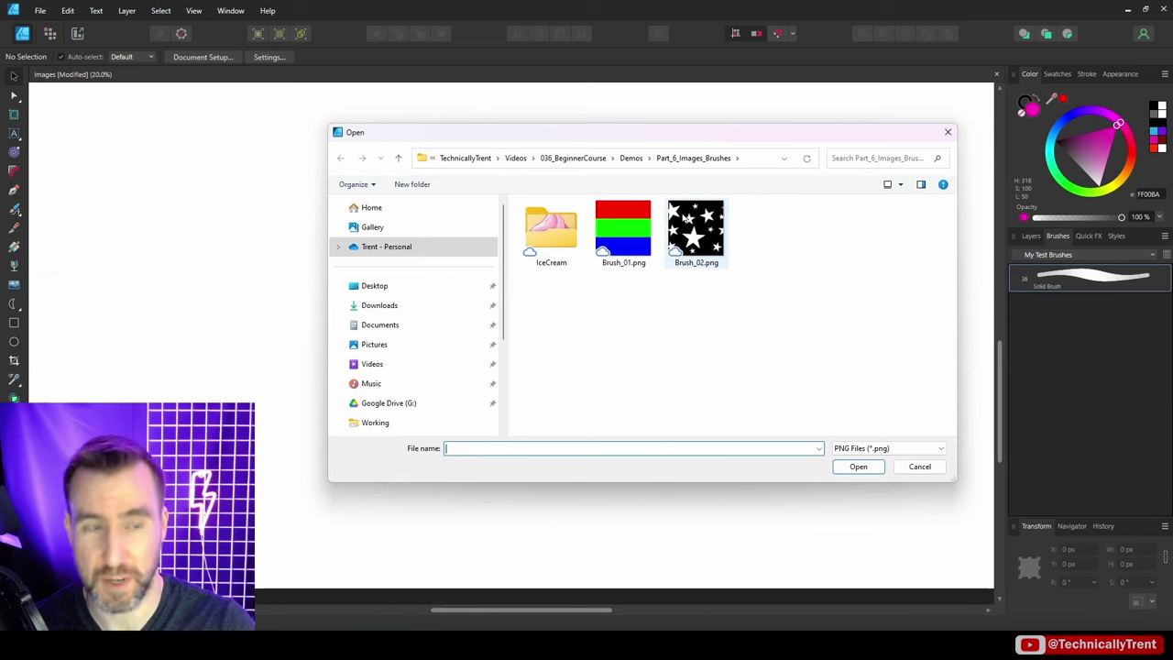
pyautogui.click(602, 213)
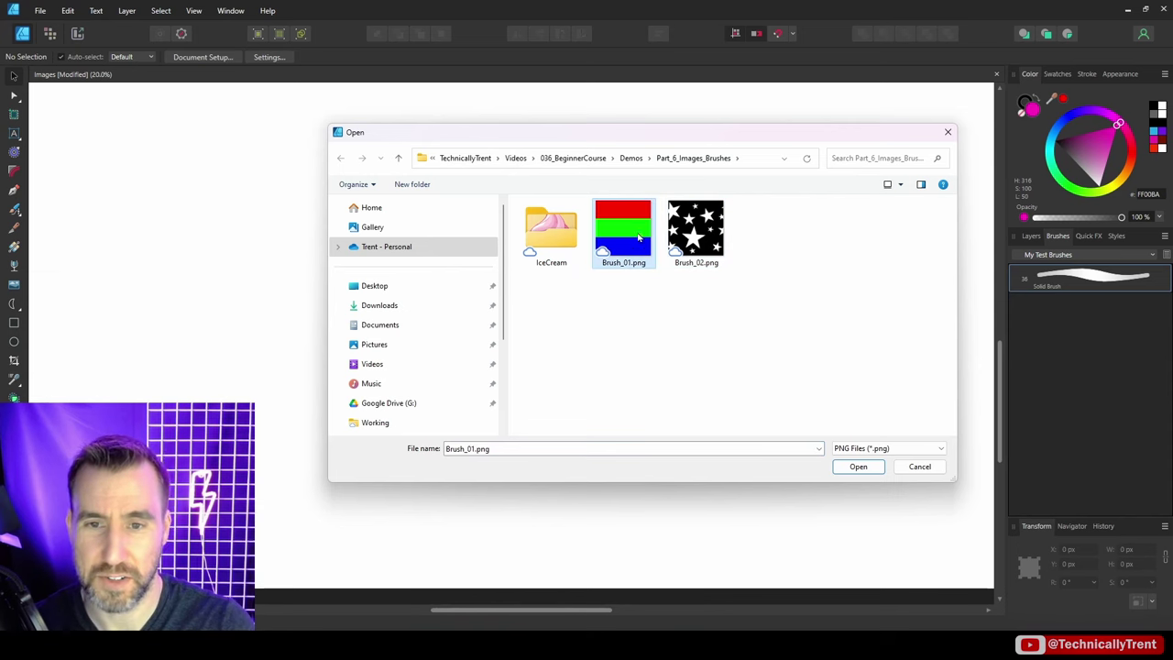
pyautogui.click(857, 468)
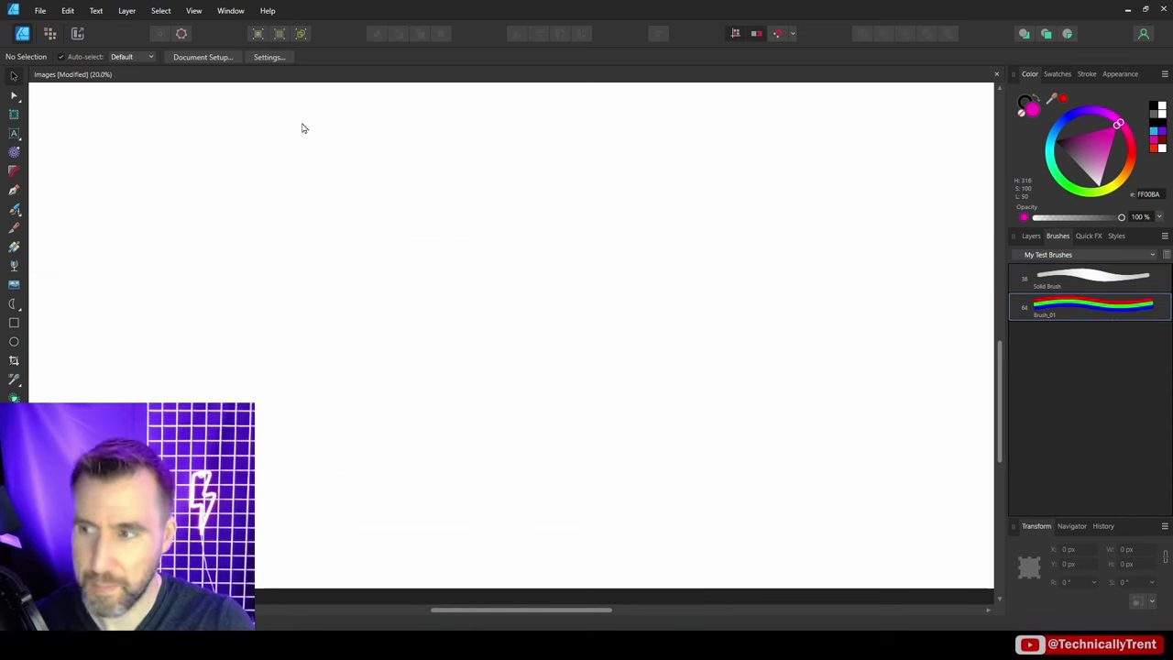
# Test Brush_01 in magenta, undo that stroke, and repaint a wavy stroke with the brush color set to none at a 598.9 px width.
pyautogui.click(16, 211)
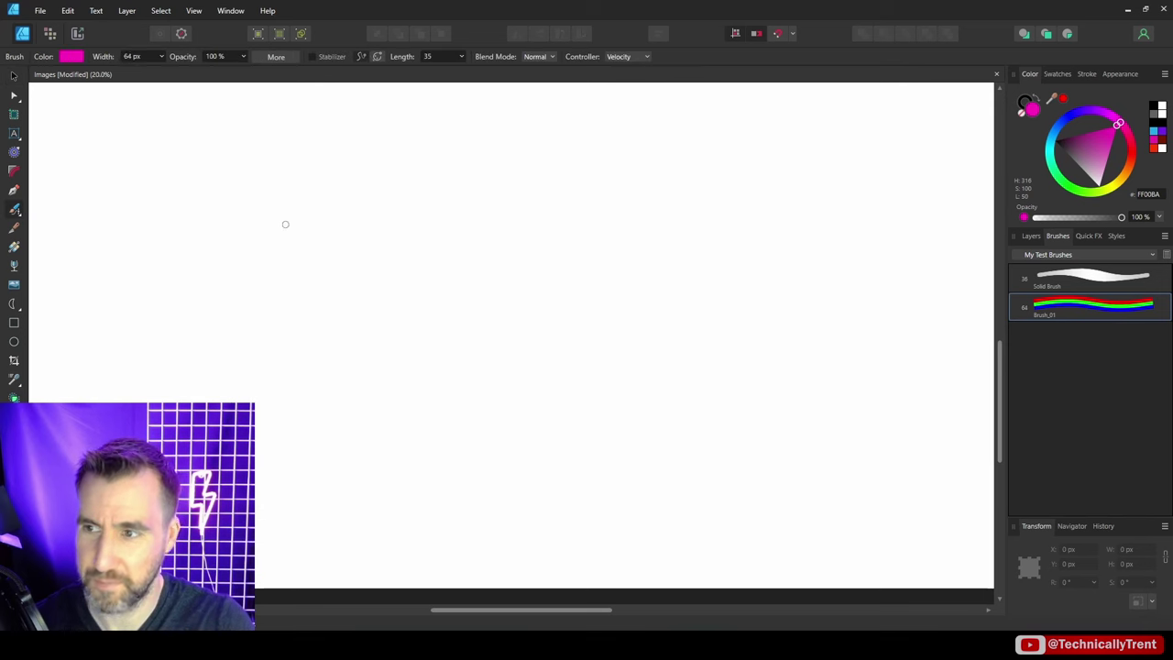
pyautogui.moveTo(316, 267)
pyautogui.mouseDown()
pyautogui.moveTo(458, 214)
pyautogui.moveTo(723, 243)
pyautogui.moveTo(775, 237)
pyautogui.mouseUp()
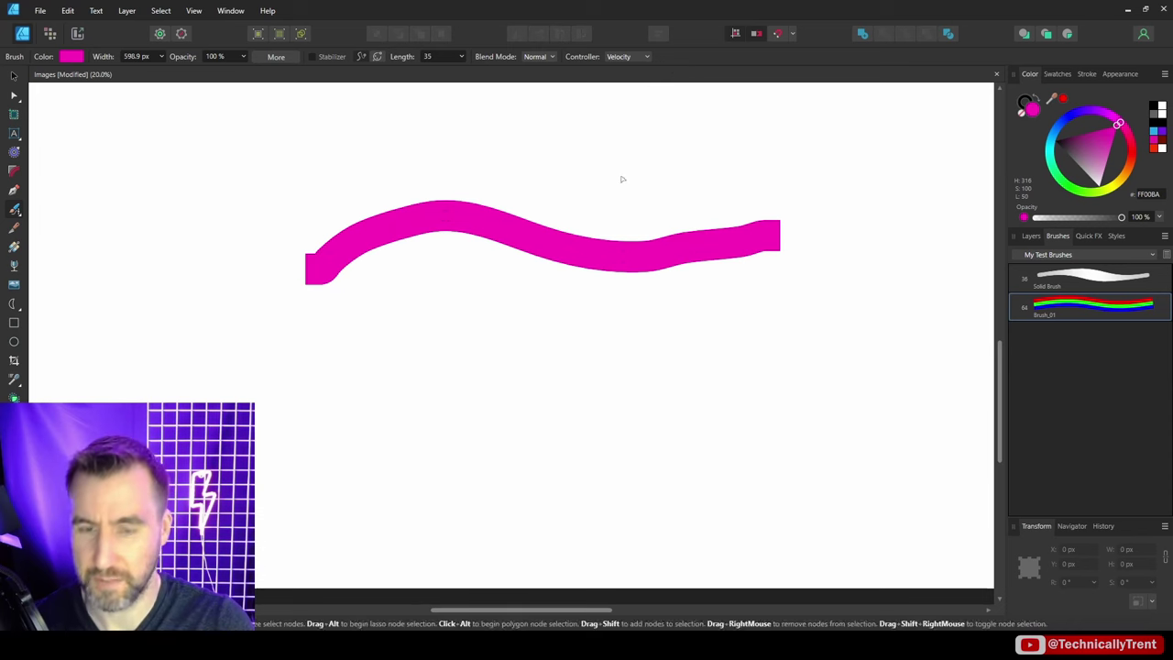
pyautogui.hotkey('ctrl', 'z')
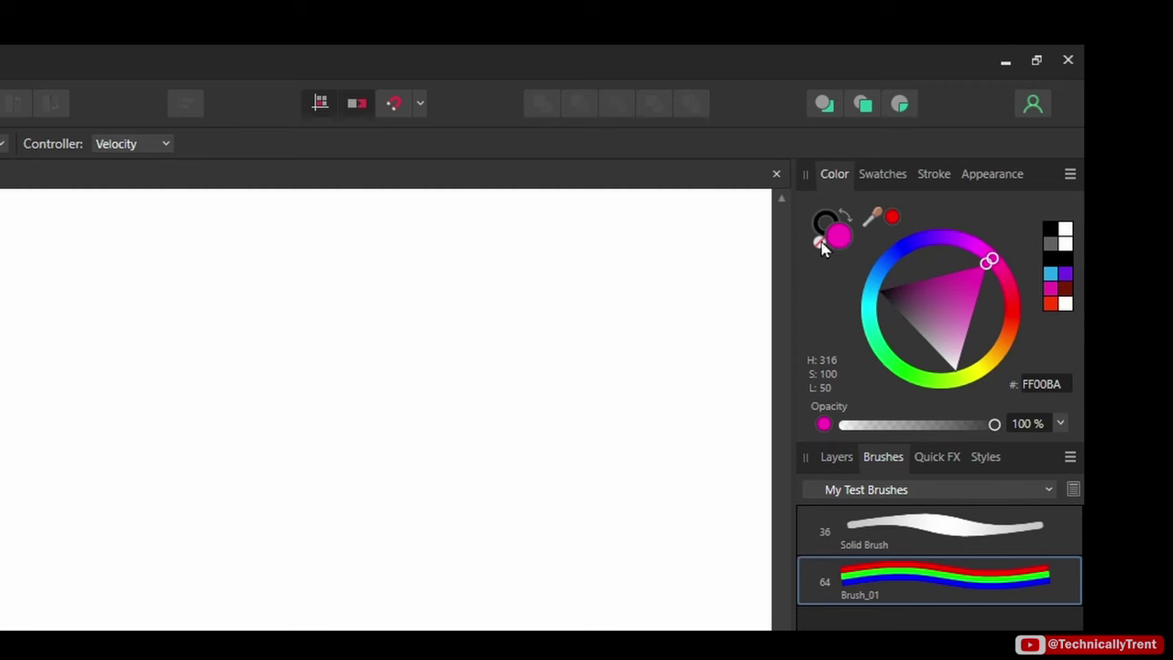
pyautogui.click(820, 242)
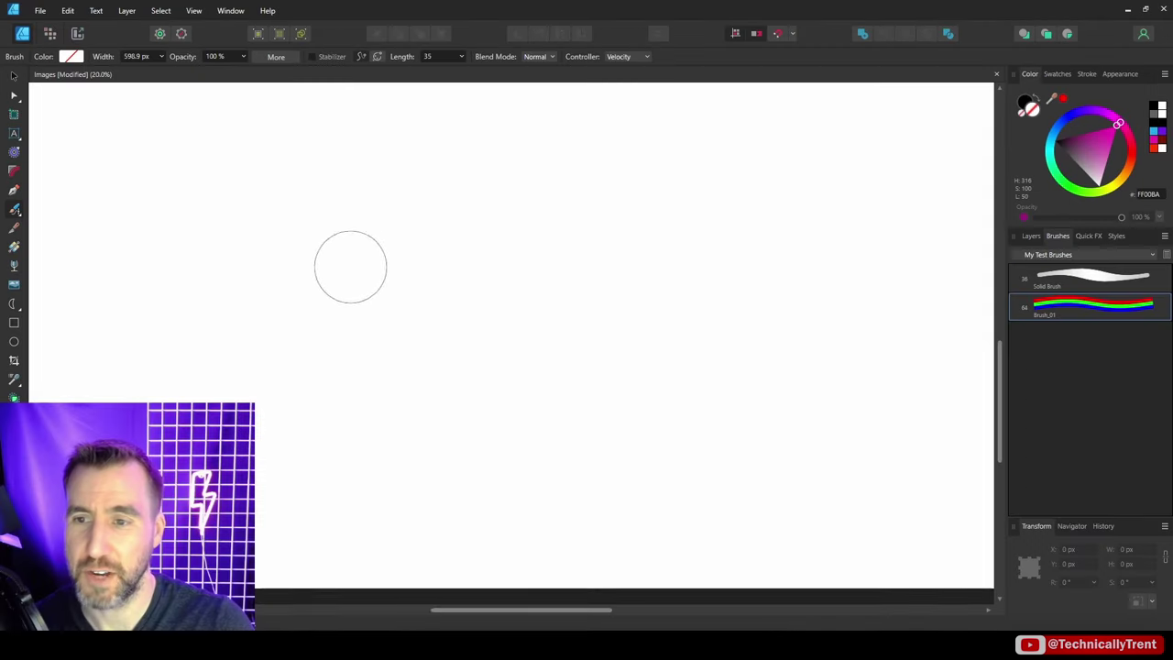
pyautogui.moveTo(264, 289)
pyautogui.mouseDown()
pyautogui.moveTo(316, 236)
pyautogui.moveTo(426, 211)
pyautogui.moveTo(637, 306)
pyautogui.moveTo(790, 294)
pyautogui.mouseUp()
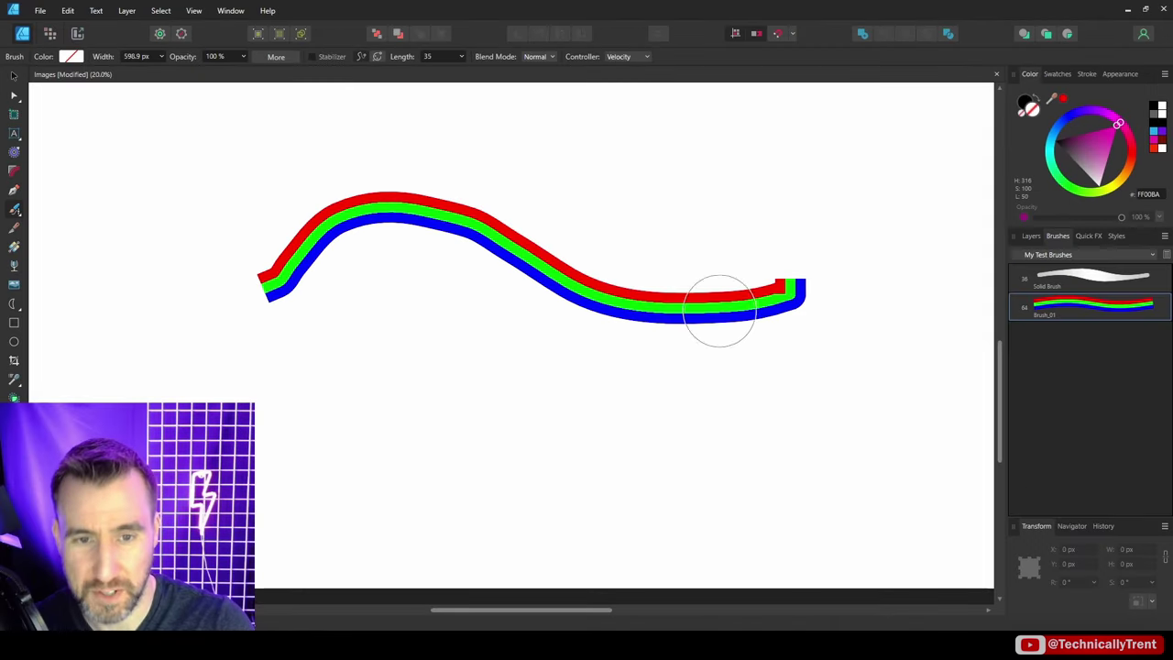
# Edit Brush_01 to a width of 60.3 px and increase its size variance.
pyautogui.click(1075, 306)
pyautogui.doubleClick(1074, 306)
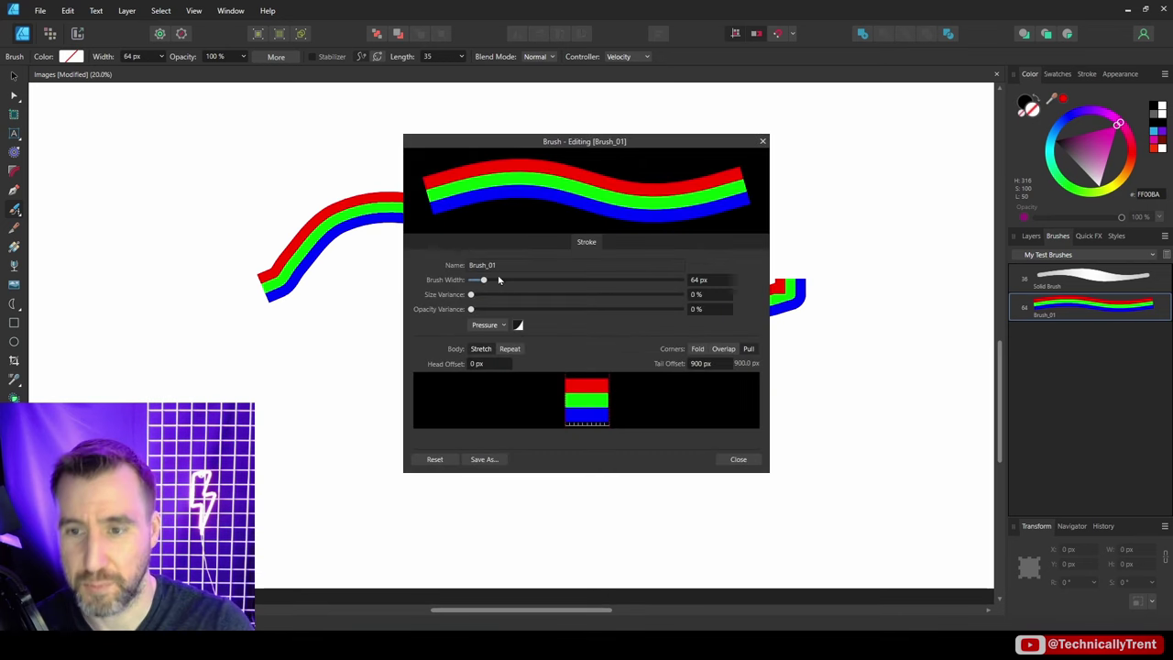
pyautogui.moveTo(485, 280); pyautogui.dragTo(481, 280)
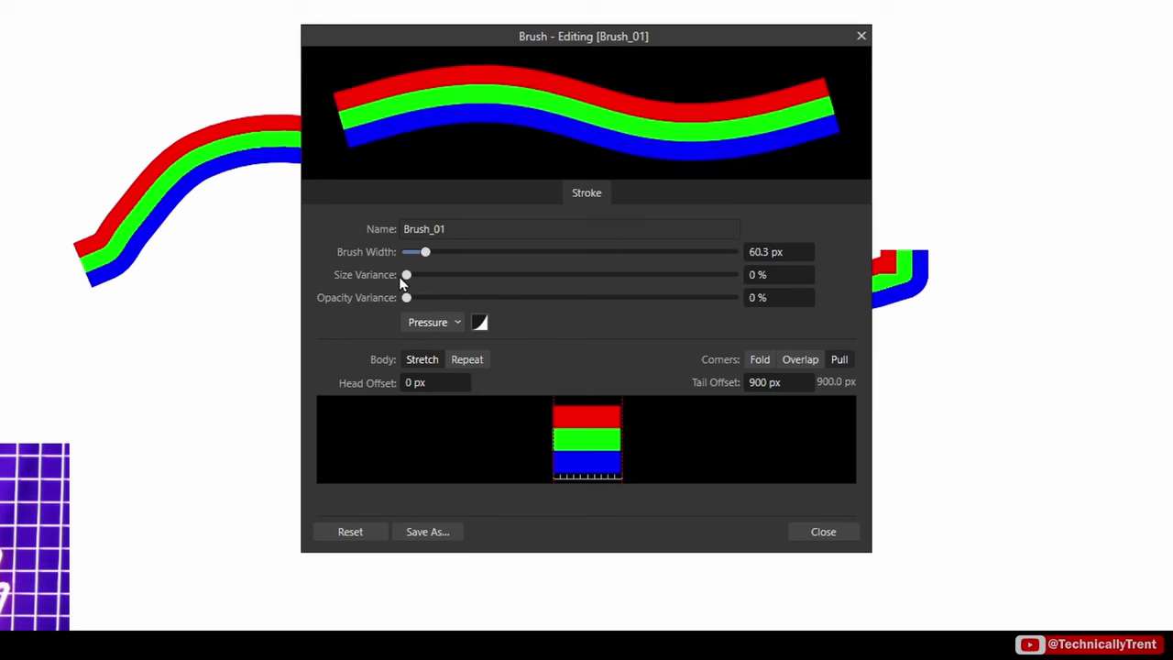
pyautogui.moveTo(408, 276); pyautogui.dragTo(629, 276)
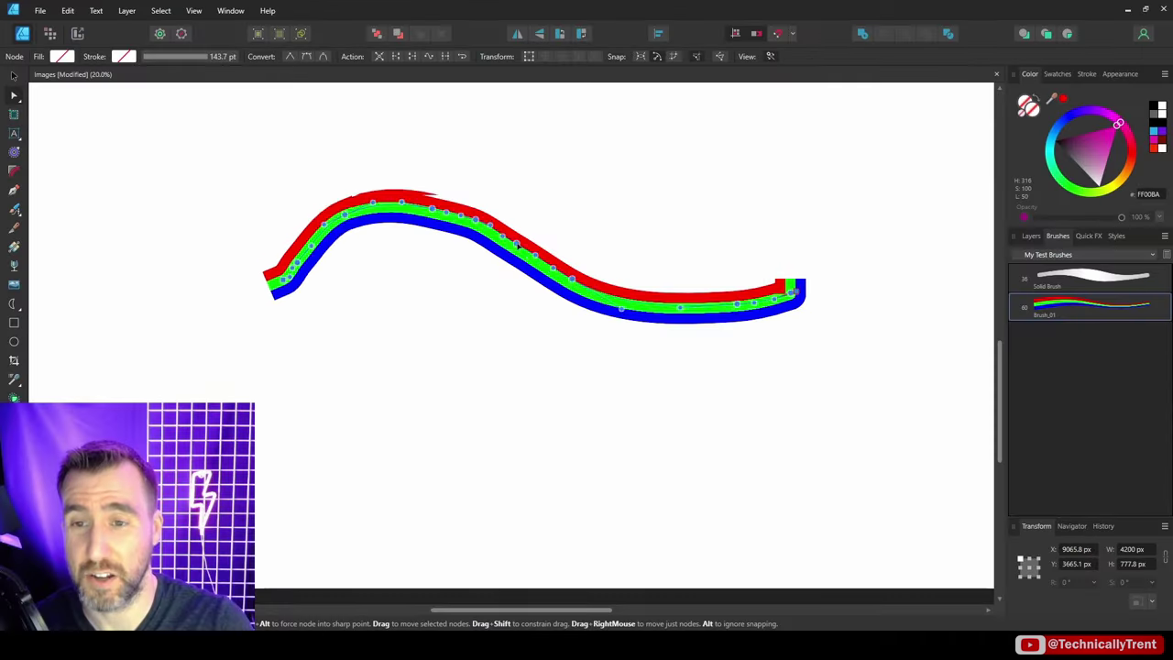
# Reshape the red, green and blue stroke into a zigzag with tight bends by moving its nodes and adjusting the handle near its end.
pyautogui.moveTo(513, 220)
pyautogui.mouseDown()
pyautogui.moveTo(545, 235)
pyautogui.moveTo(587, 192)
pyautogui.moveTo(594, 158)
pyautogui.mouseUp()
pyautogui.moveTo(517, 207); pyautogui.dragTo(462, 317)
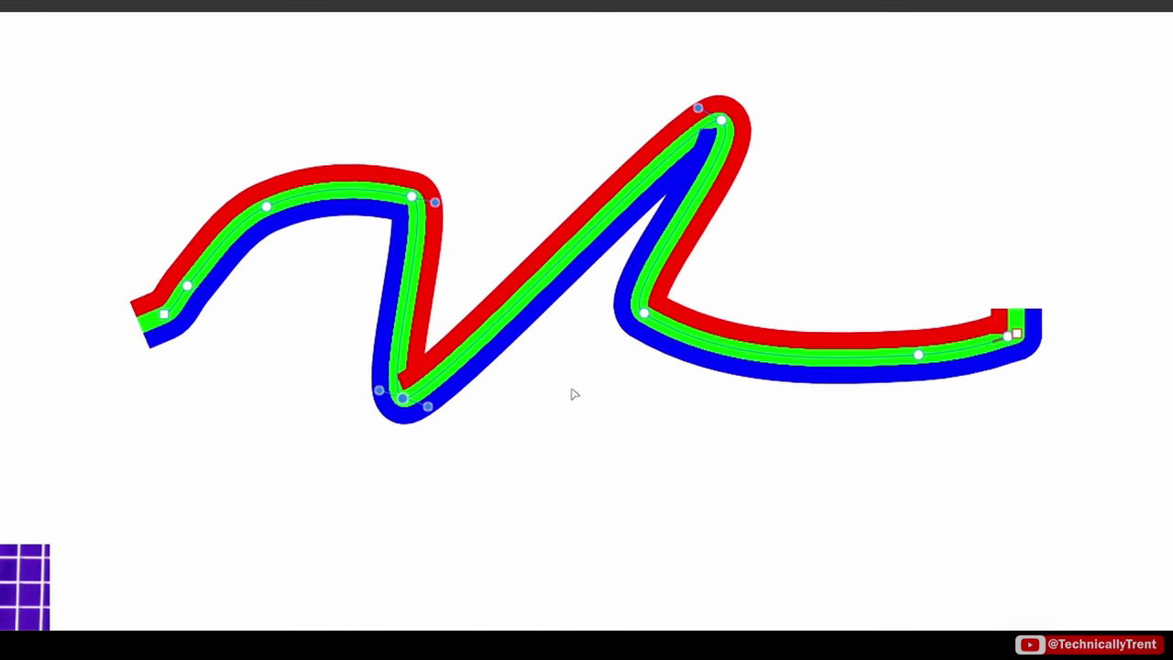
pyautogui.moveTo(611, 267)
pyautogui.mouseDown()
pyautogui.moveTo(728, 266)
pyautogui.moveTo(688, 339)
pyautogui.mouseUp()
pyautogui.moveTo(919, 354); pyautogui.dragTo(936, 266)
pyautogui.moveTo(1018, 334); pyautogui.dragTo(1011, 391)
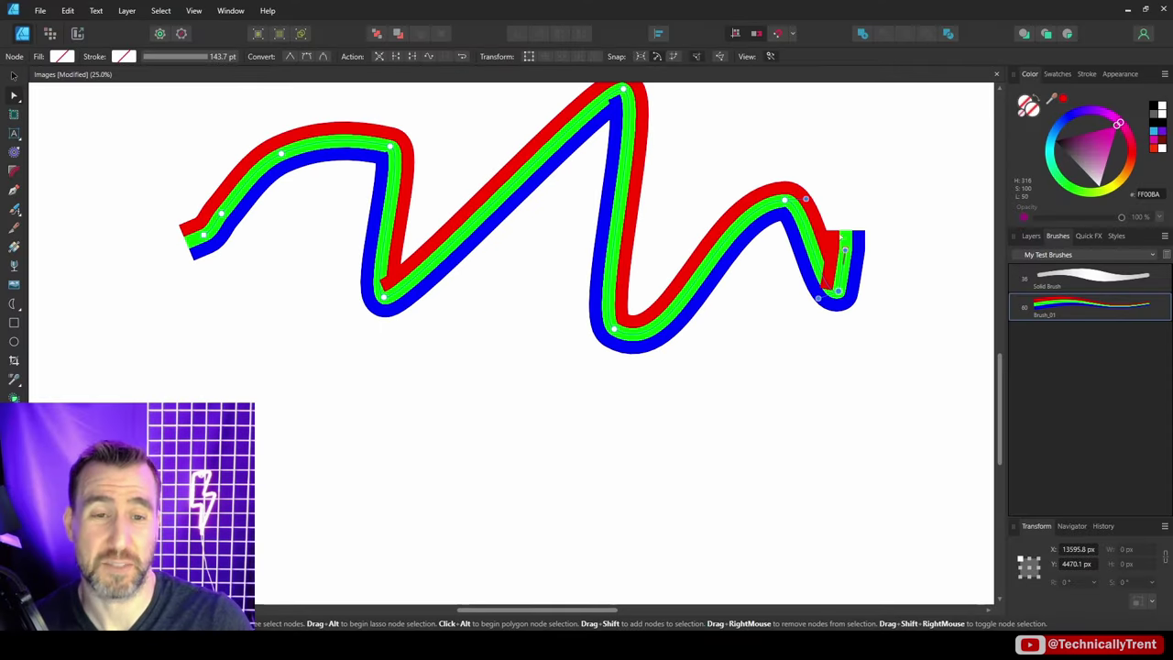
pyautogui.scroll(4, 852, 269)
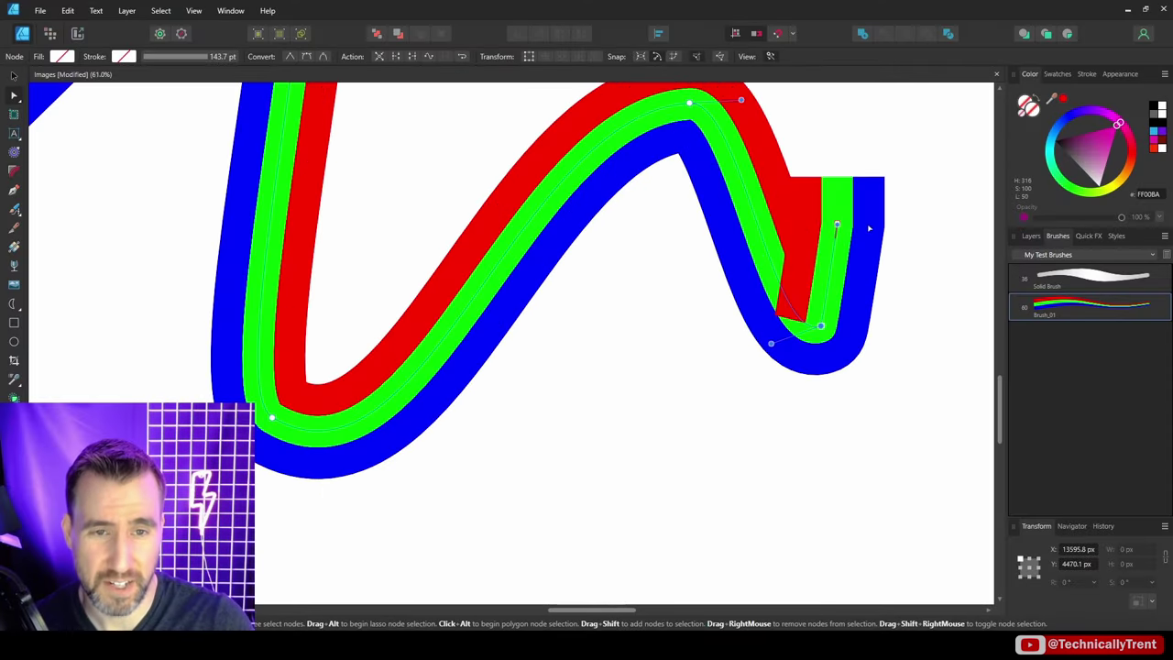
pyautogui.moveTo(771, 344); pyautogui.dragTo(893, 228)
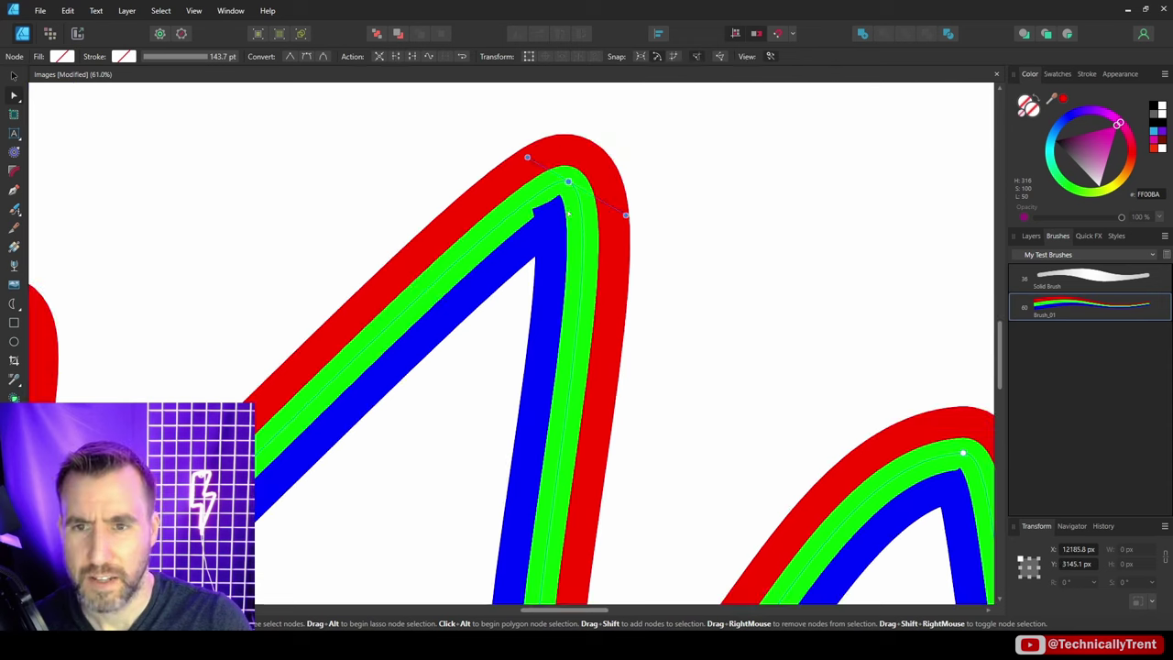
# Widen the sharp bend at the striped stroke's tallest peak by extending the peak node's handle.
pyautogui.moveTo(527, 157)
pyautogui.mouseDown()
pyautogui.moveTo(922, 222)
pyautogui.moveTo(929, 193)
pyautogui.mouseUp()
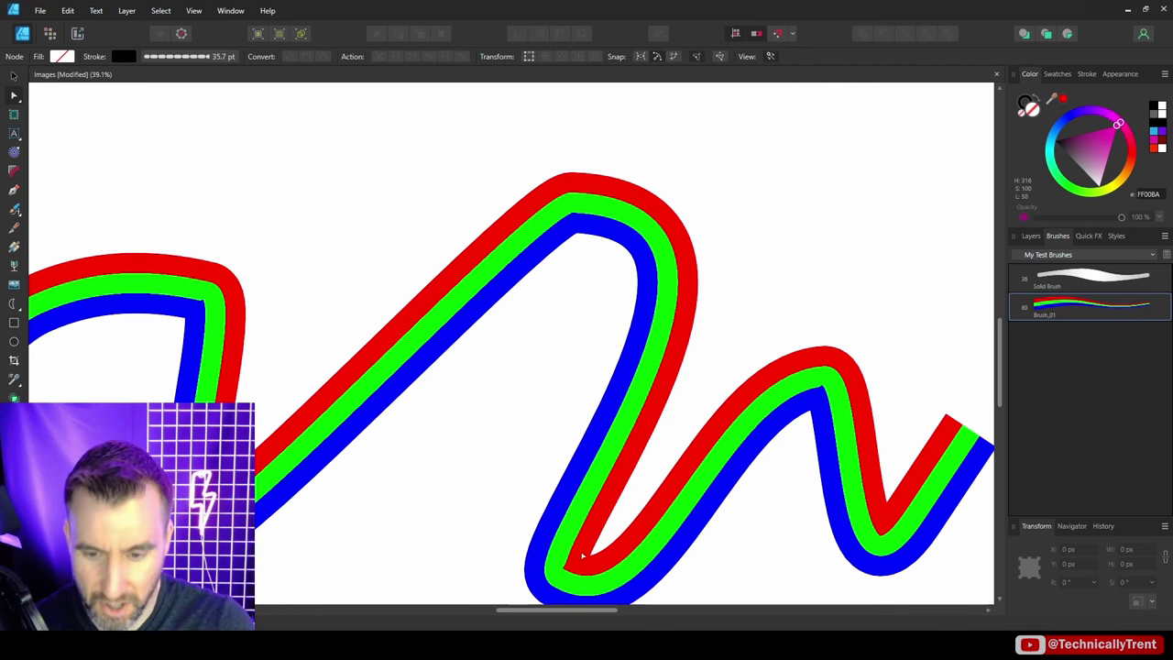
pyautogui.scroll(-3, 582, 554)
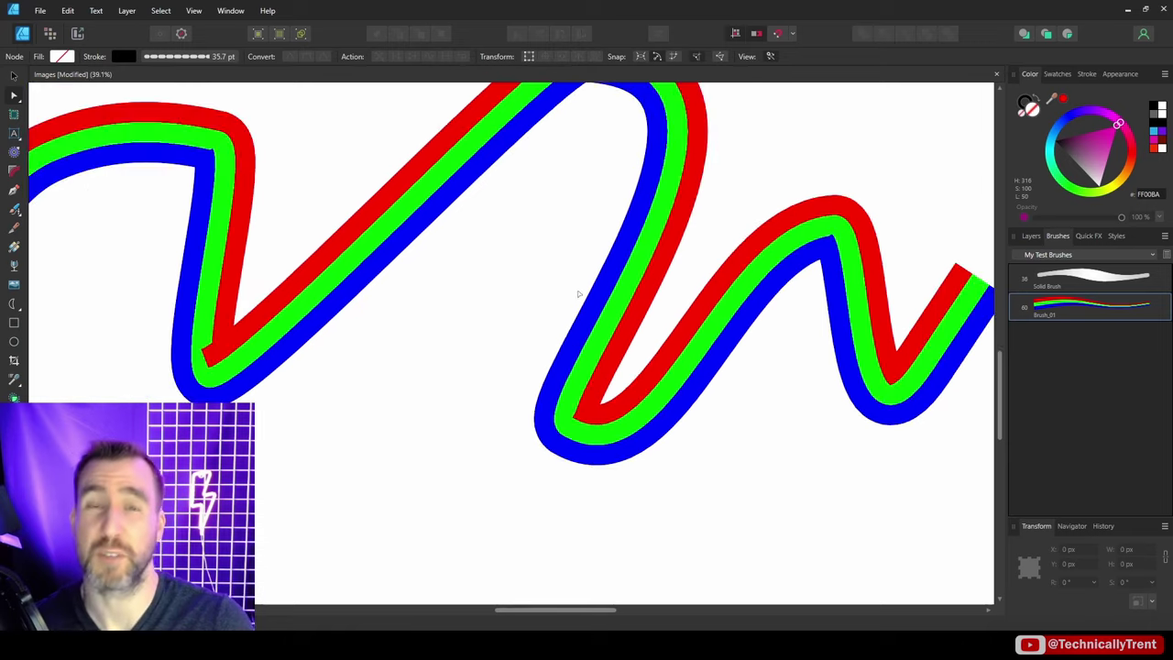
pyautogui.moveTo(578, 293)
pyautogui.mouseDown()
pyautogui.moveTo(563, 280)
pyautogui.moveTo(558, 383)
pyautogui.mouseUp()
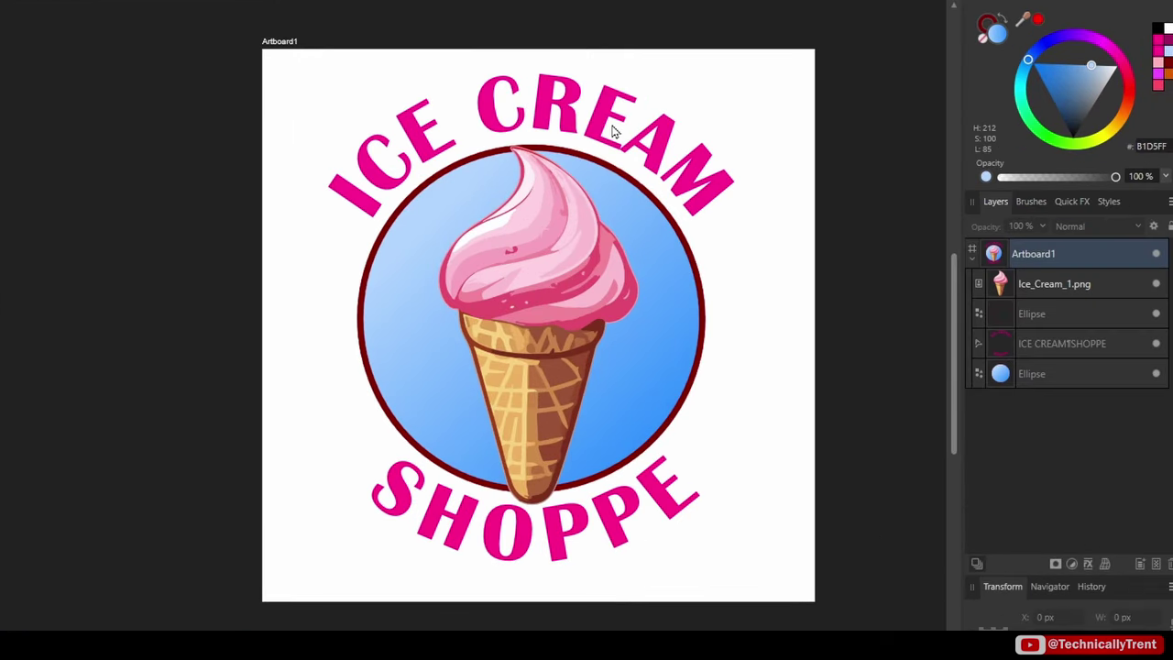
# Select the logo's circular text and the ice cream image in turn, and clear the selection.
pyautogui.click(613, 132)
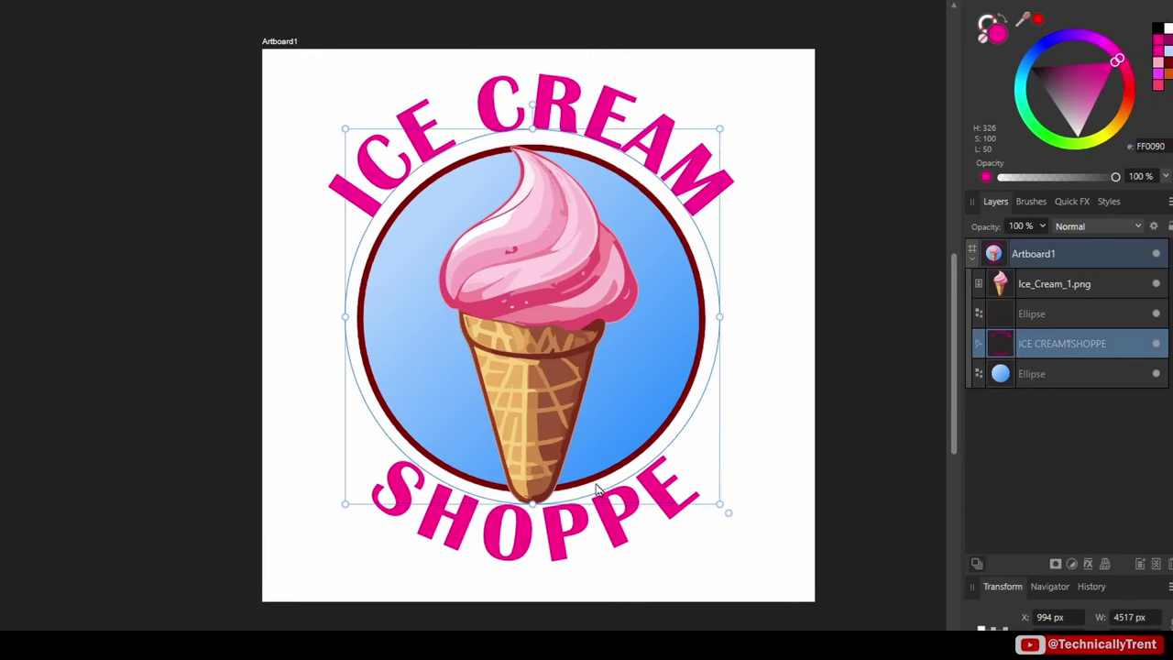
pyautogui.click(583, 236)
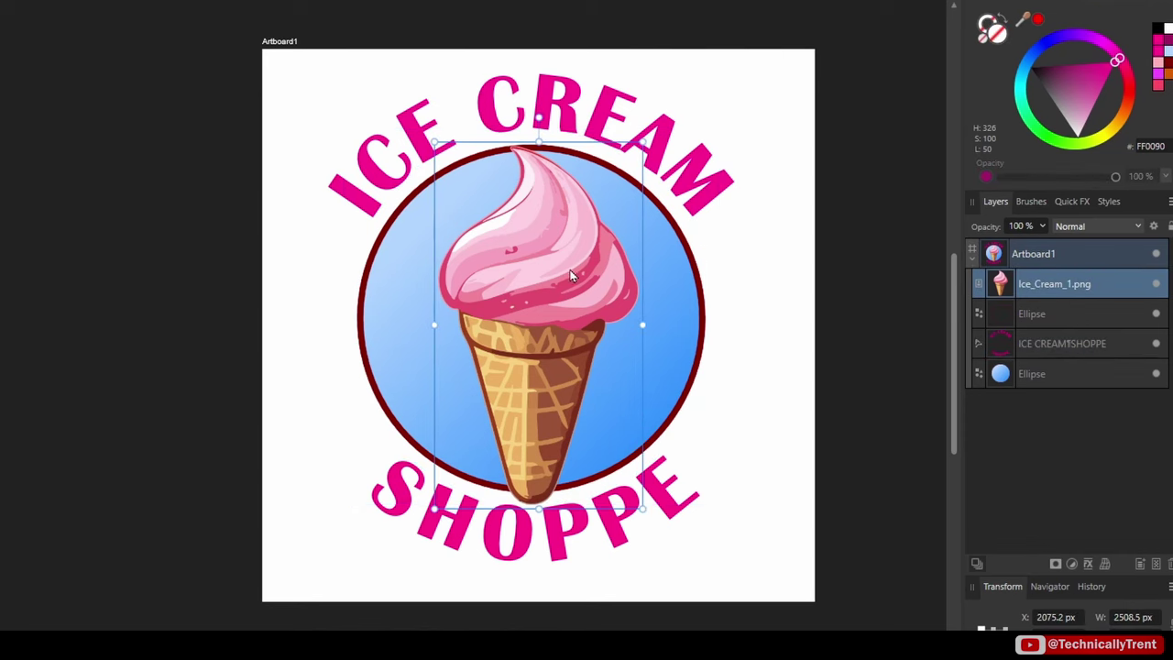
pyautogui.hotkey('ctrl', 'd')
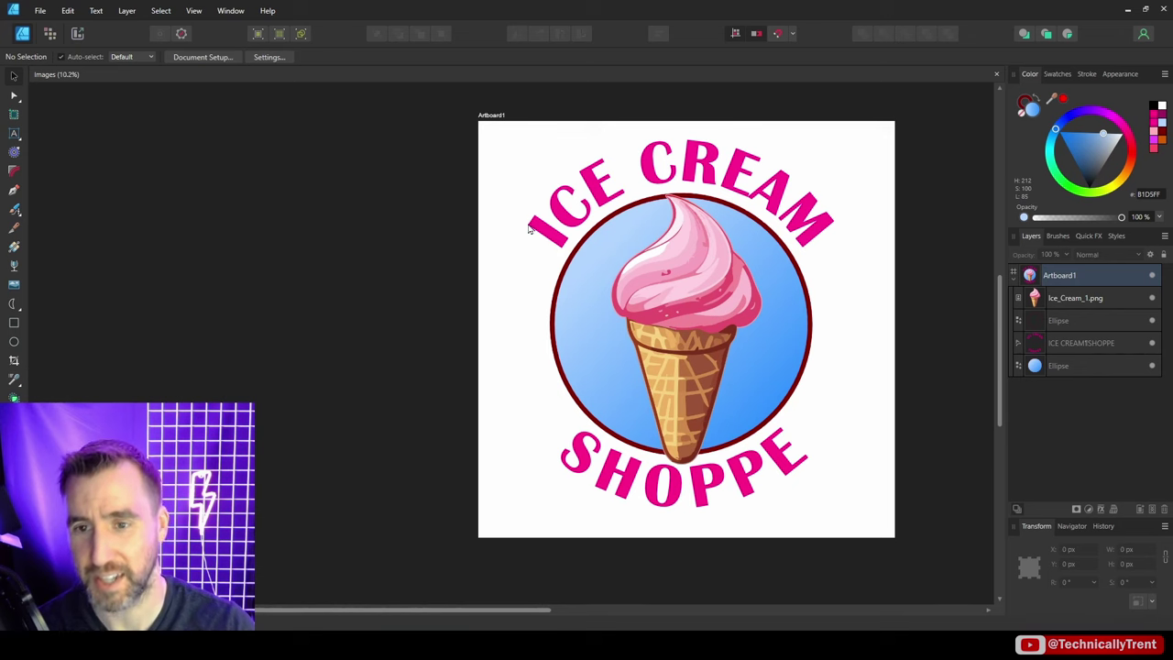
# Preview the ice cream logo in the export settings with the PNG format, without exporting it.
pyautogui.click(40, 10)
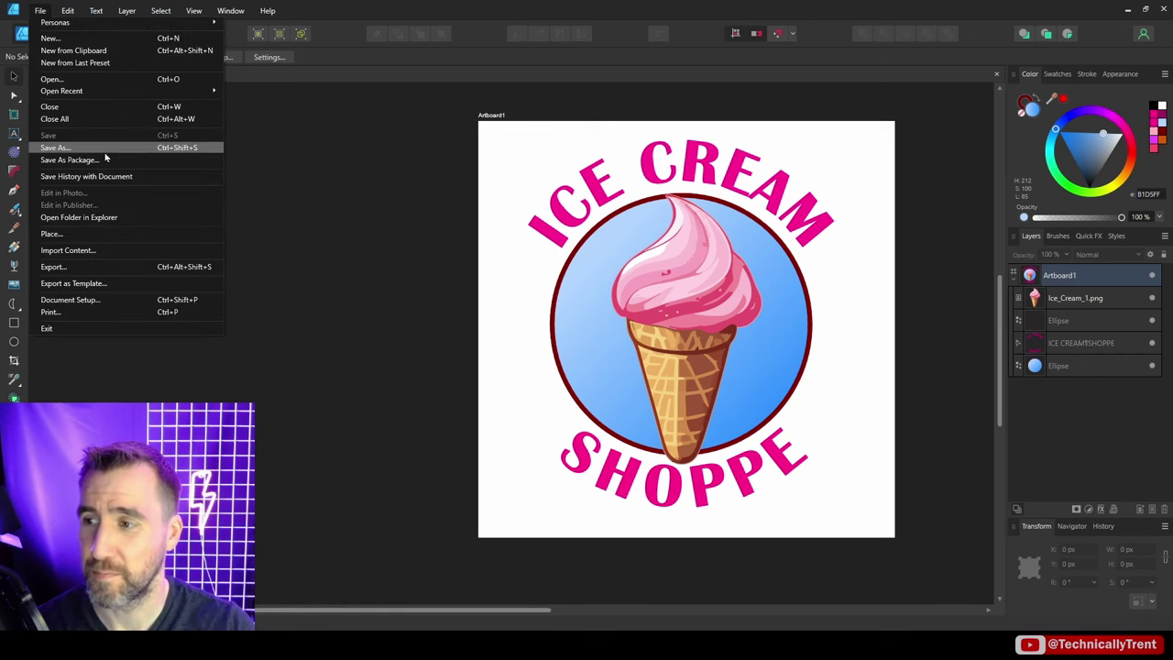
pyautogui.click(112, 265)
pyautogui.click(392, 98)
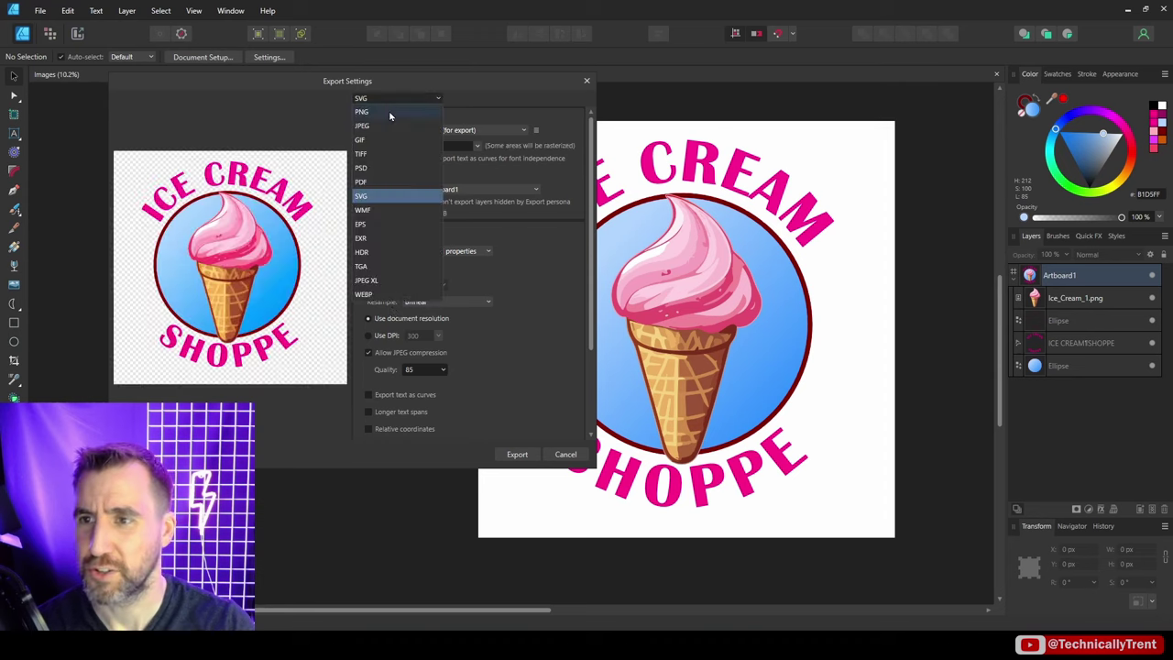
pyautogui.click(390, 112)
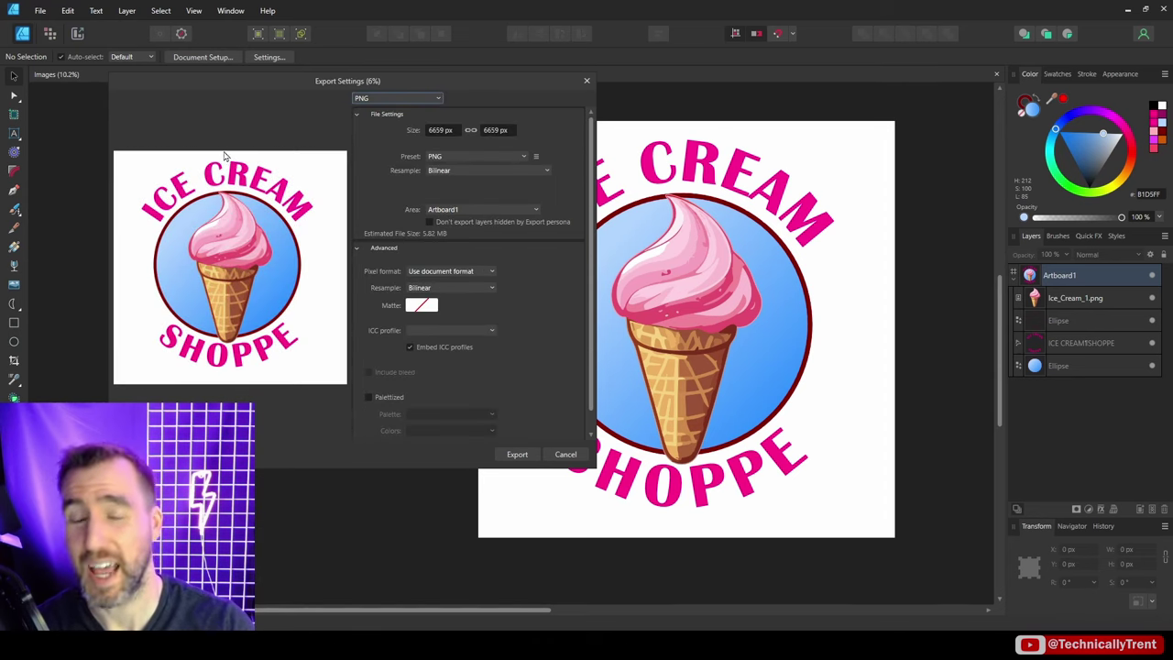
pyautogui.click(568, 456)
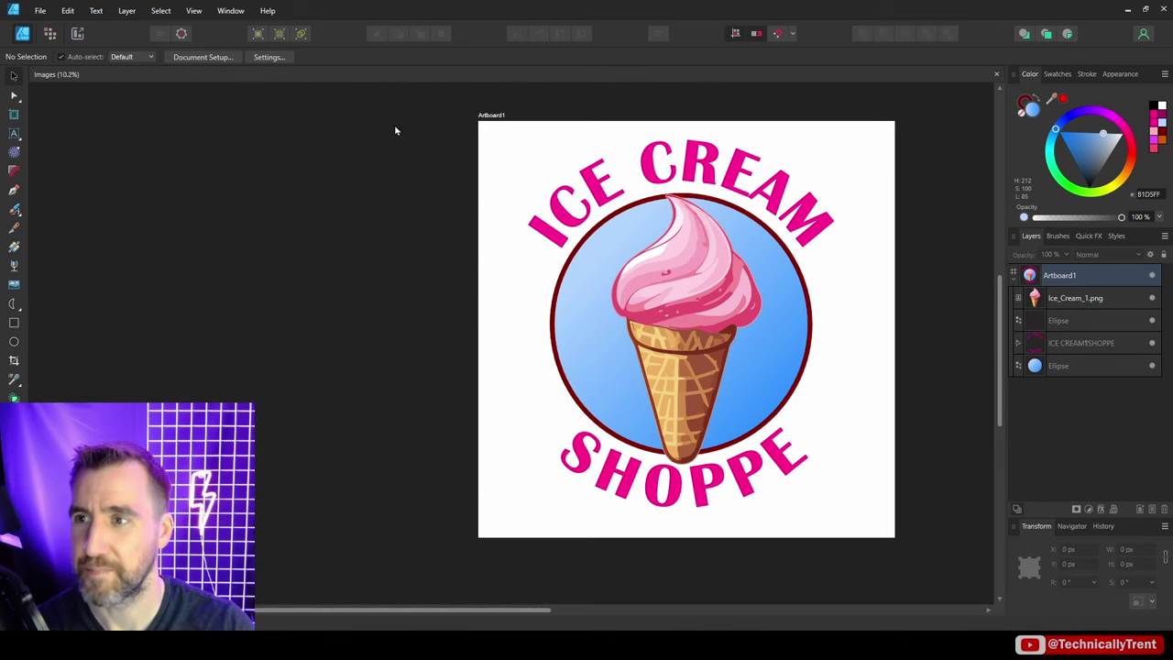
# Enable Transparent Background in the document's color setup.
pyautogui.click(193, 57)
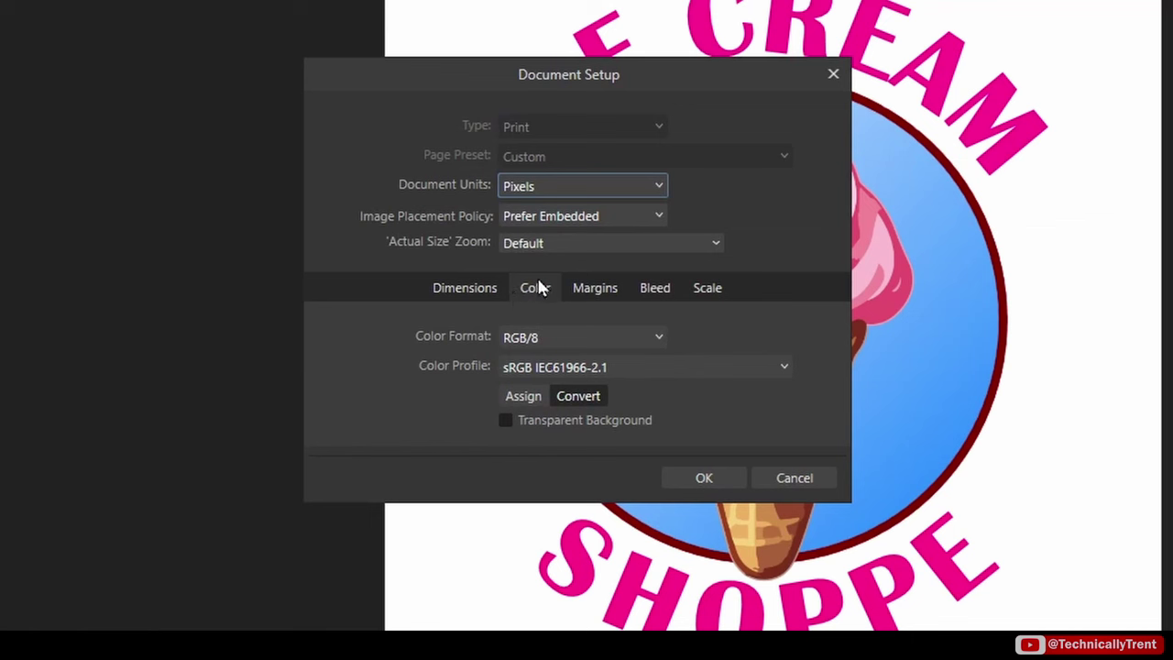
pyautogui.click(505, 422)
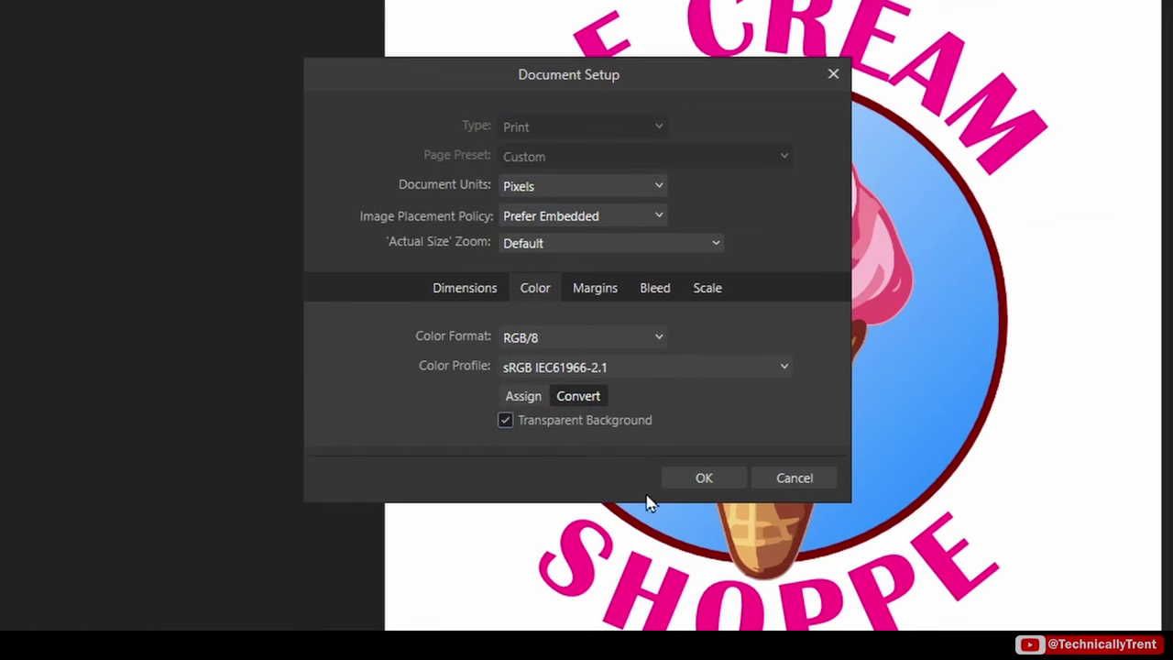
pyautogui.click(711, 485)
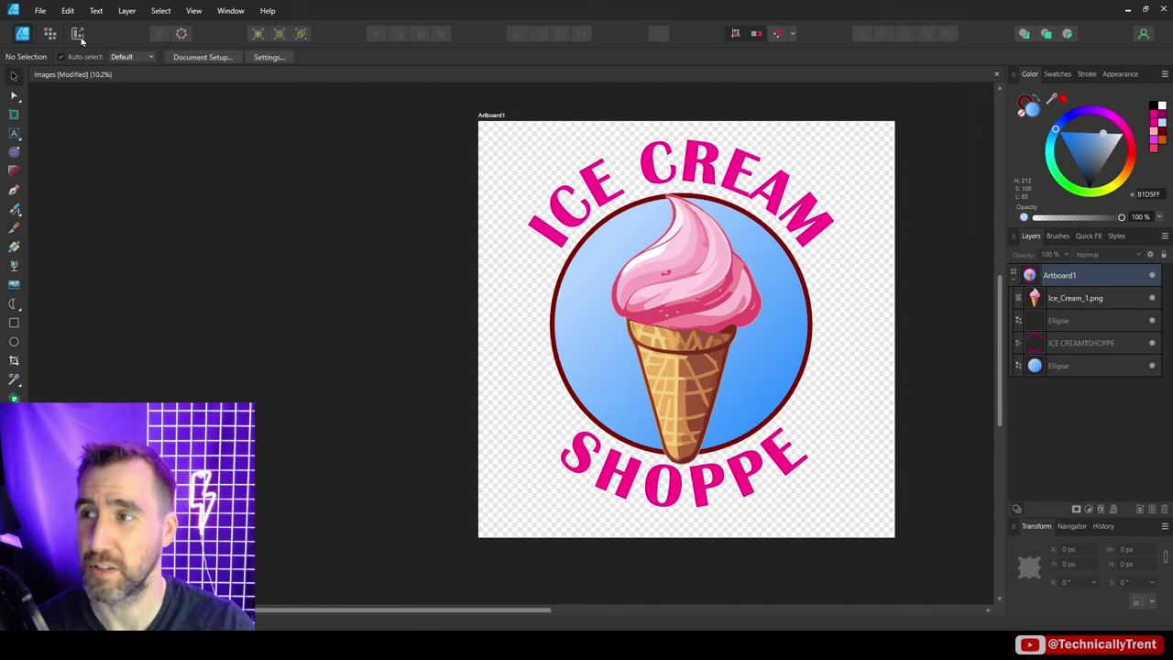
# Export Artboard1 as a PNG file named IceCream_Logo into the IceCream folder.
pyautogui.click(40, 11)
pyautogui.click(76, 266)
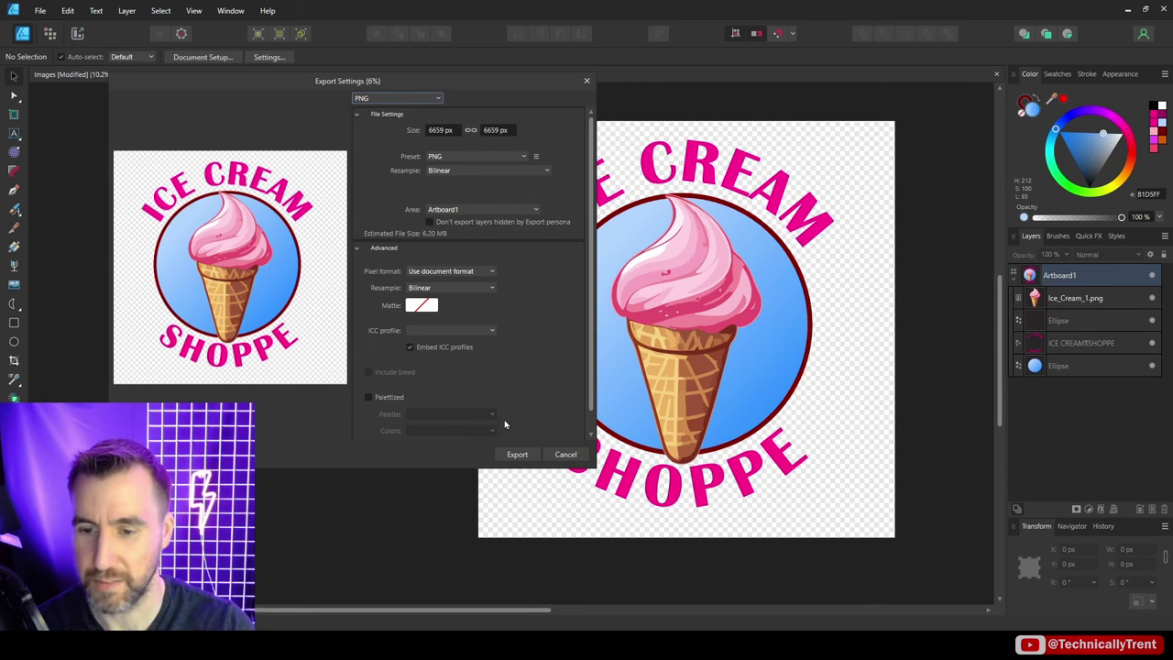
pyautogui.click(517, 453)
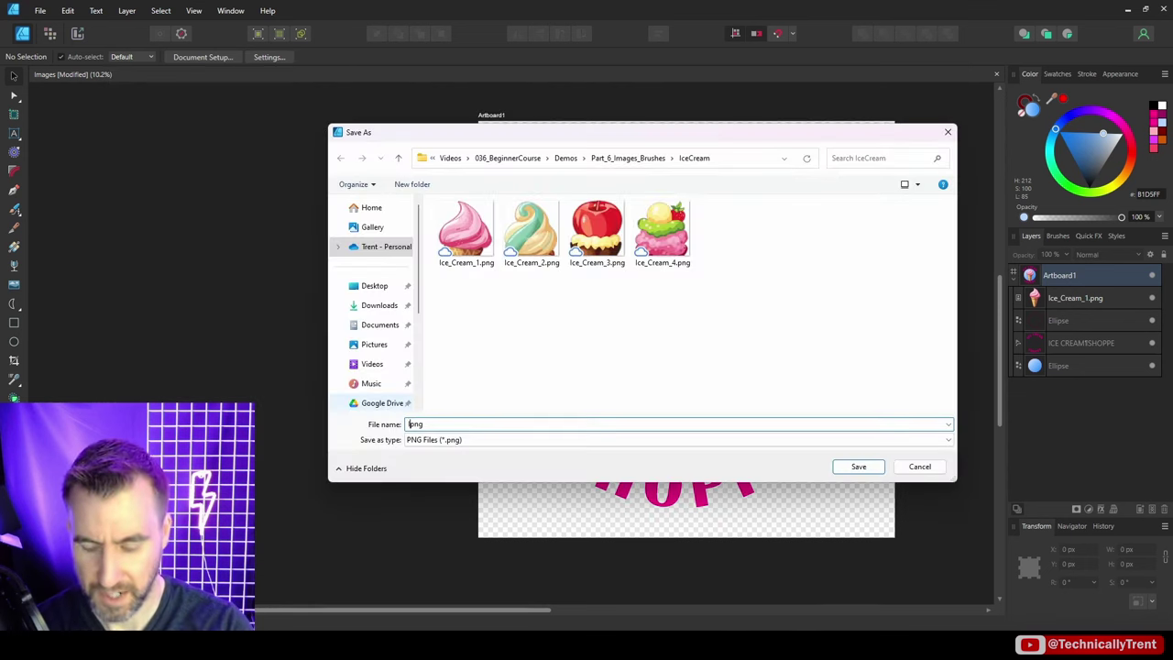
pyautogui.write('IceCream')
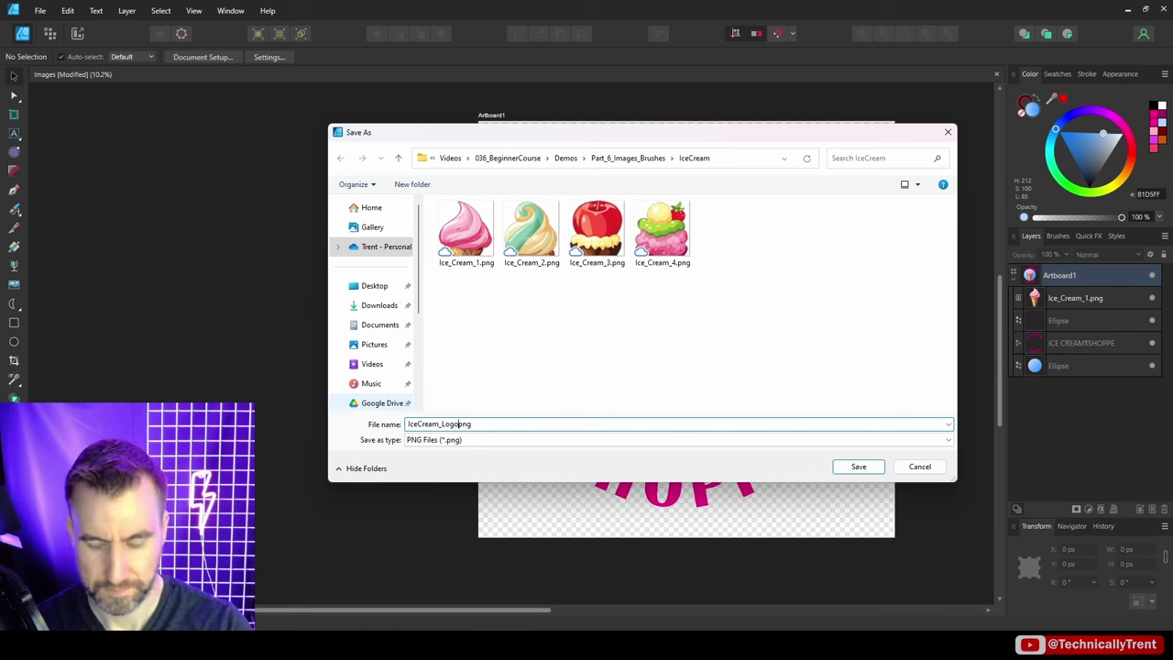
pyautogui.write('_Logo')
pyautogui.press('Return')
# Switch to File Explorer and open IceCream_Logo.png to examine its background, closing the viewer when done.
pyautogui.hotkey('alt', 'Tab')
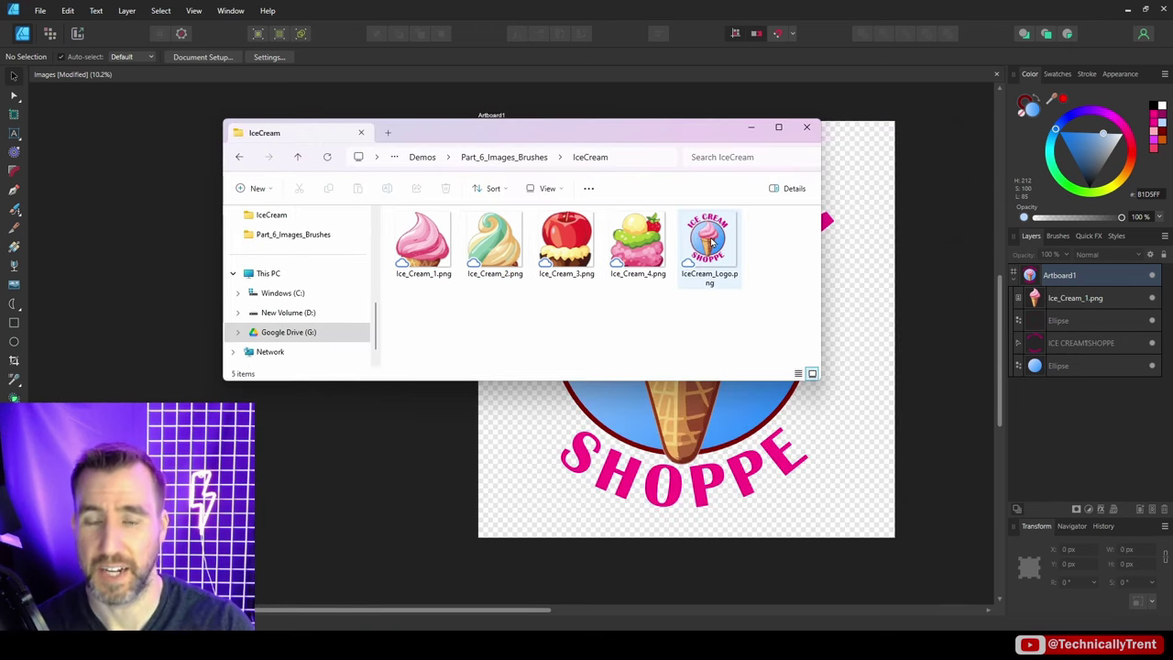
pyautogui.moveTo(711, 241); pyautogui.dragTo(719, 246)
pyautogui.doubleClick(718, 247)
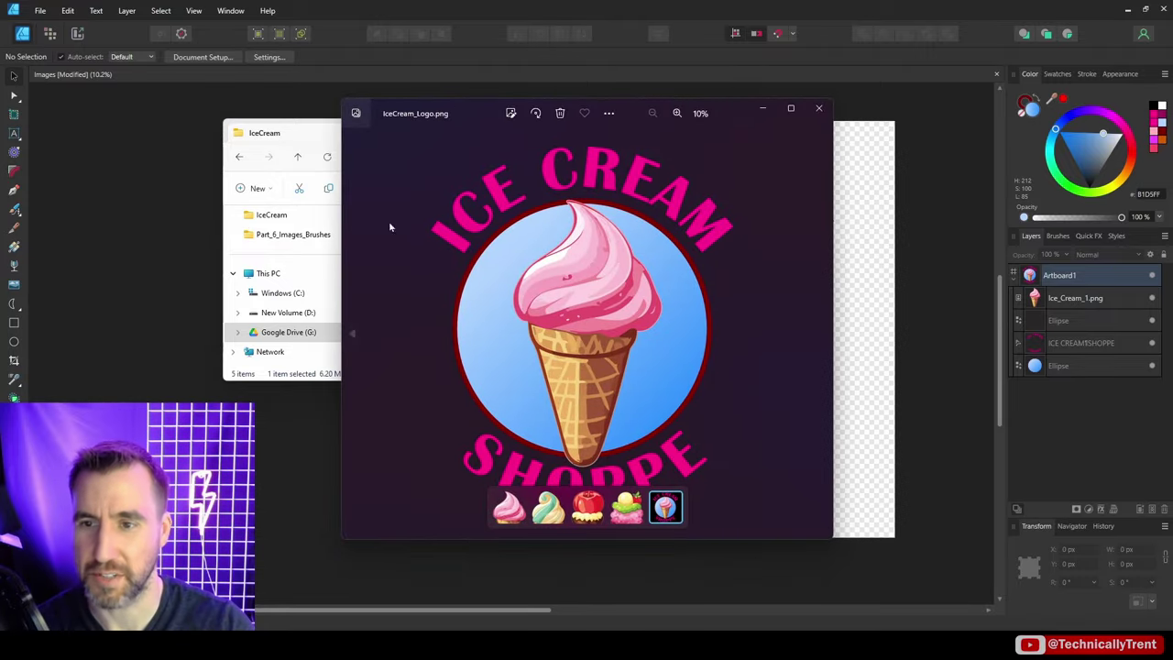
pyautogui.click(841, 135)
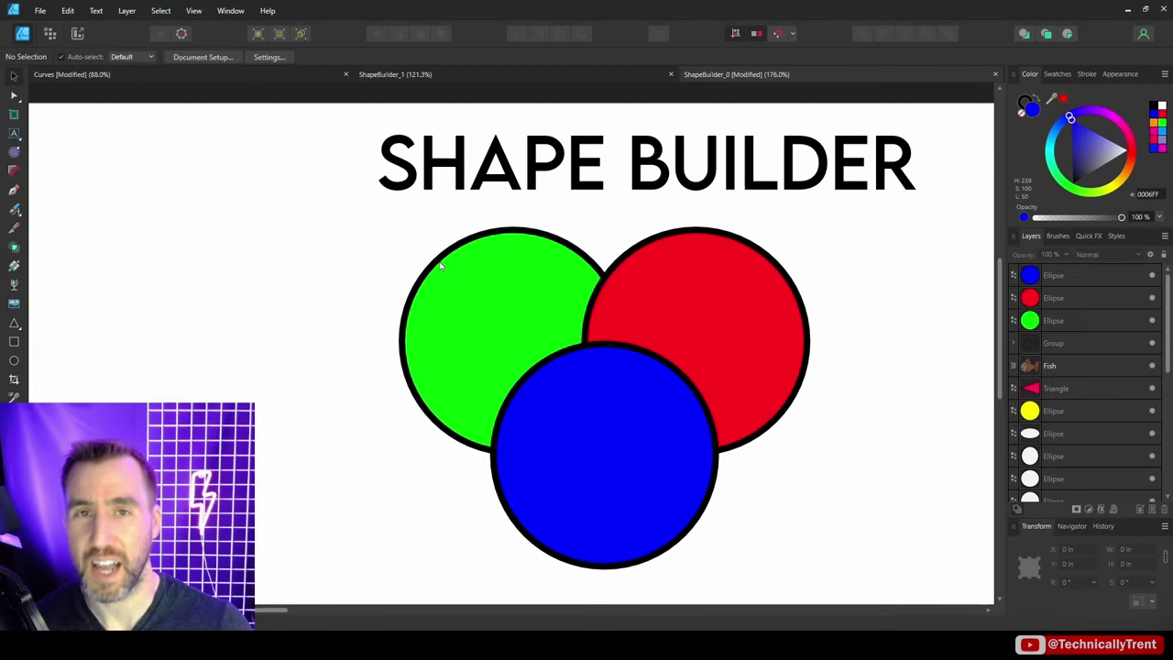
# Select the green, red and blue overlapping circles together and activate the Shape Builder tool on them.
pyautogui.click(568, 301)
pyautogui.moveTo(568, 300)
pyautogui.mouseDown()
pyautogui.moveTo(391, 303)
pyautogui.moveTo(563, 303)
pyautogui.mouseUp()
pyautogui.click(867, 357)
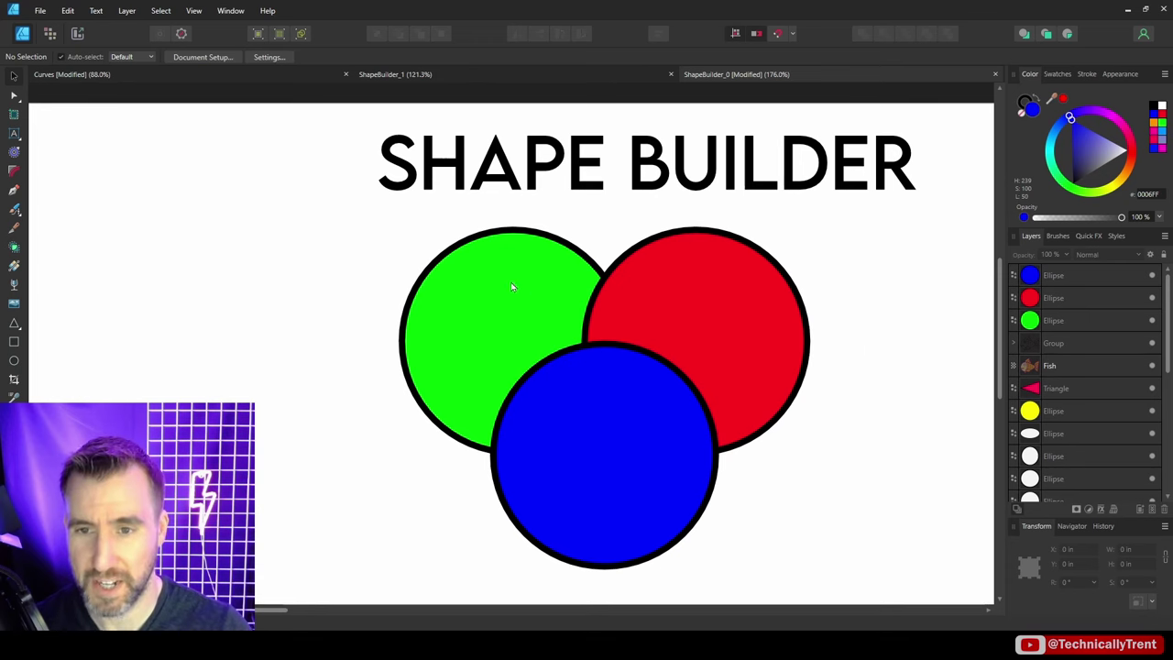
pyautogui.click(513, 253)
pyautogui.keyDown('shift'); pyautogui.click(736, 313); pyautogui.keyUp('shift')
pyautogui.keyDown('shift'); pyautogui.click(641, 498); pyautogui.keyUp('shift')
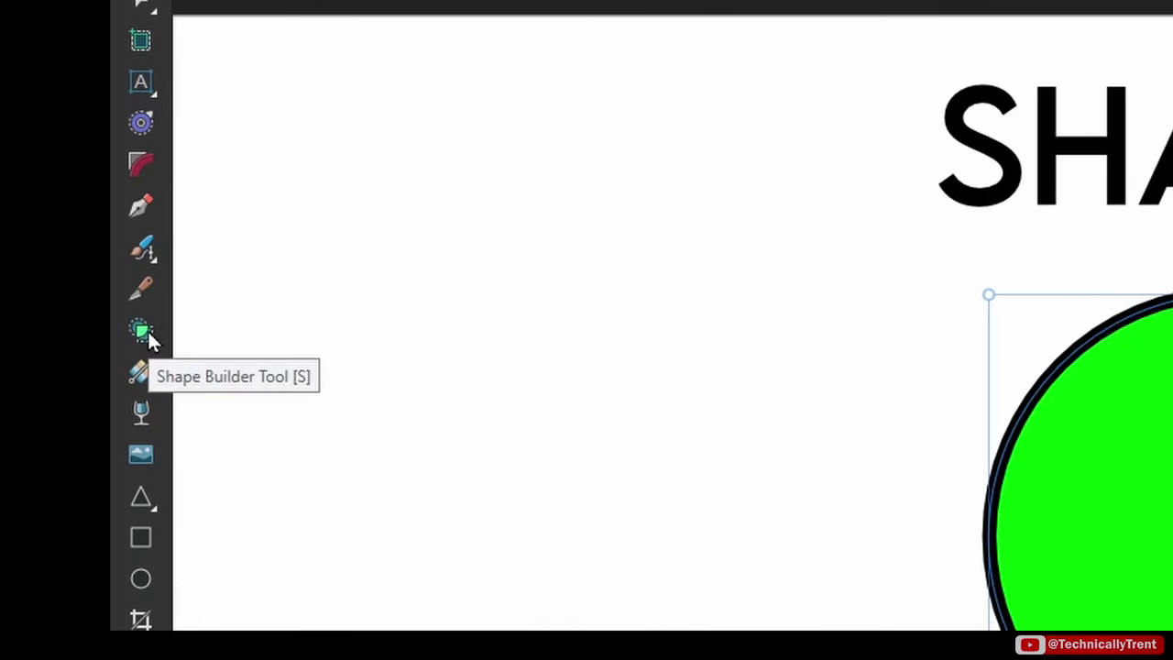
pyautogui.click(141, 331)
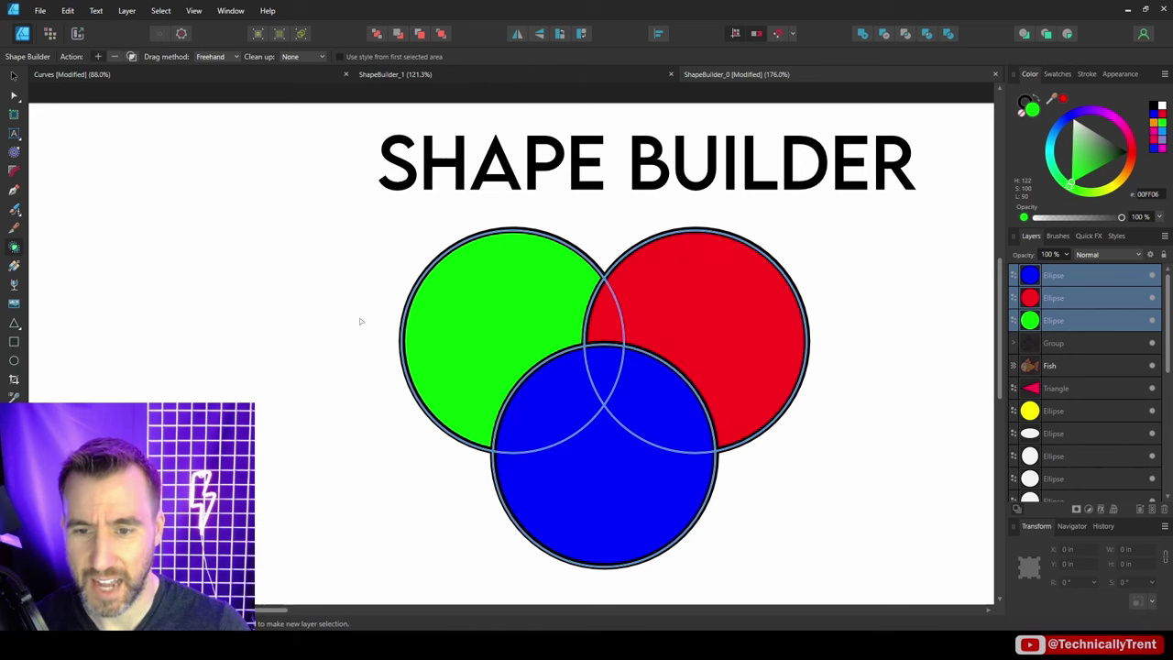
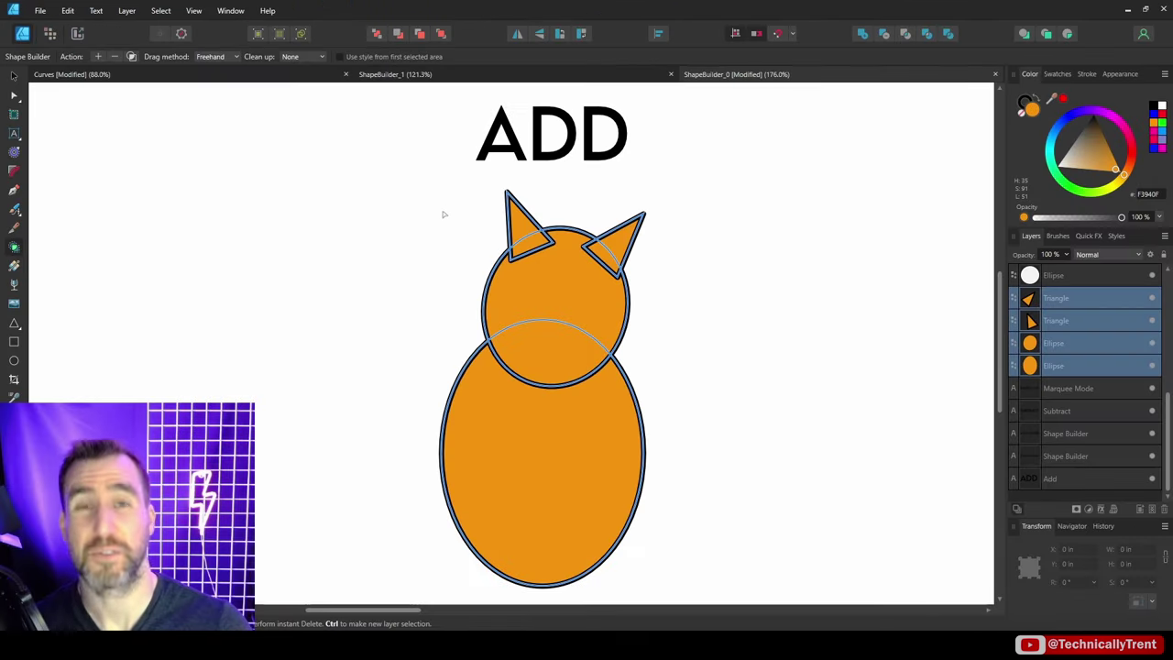
# Merge the cat's ears, head and body into one shape with Shape Builder's Add action and fill it with orange FF7F00.
pyautogui.moveTo(520, 218)
pyautogui.mouseDown()
pyautogui.moveTo(536, 248)
pyautogui.moveTo(609, 257)
pyautogui.moveTo(557, 341)
pyautogui.moveTo(569, 417)
pyautogui.mouseUp()
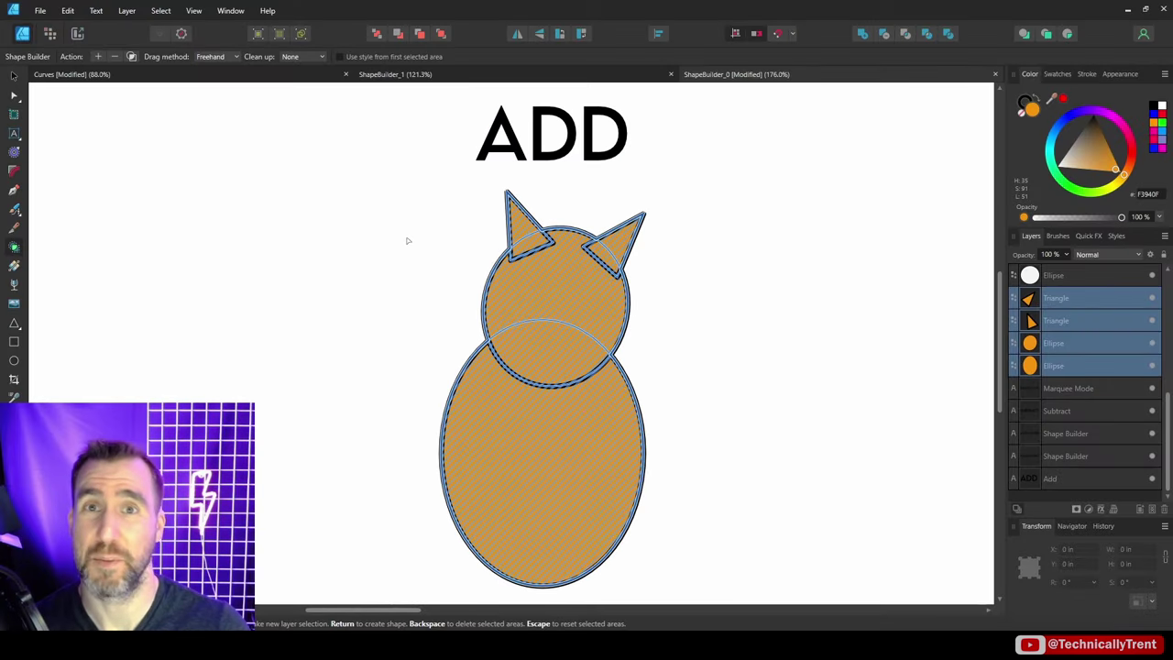
pyautogui.click(97, 58)
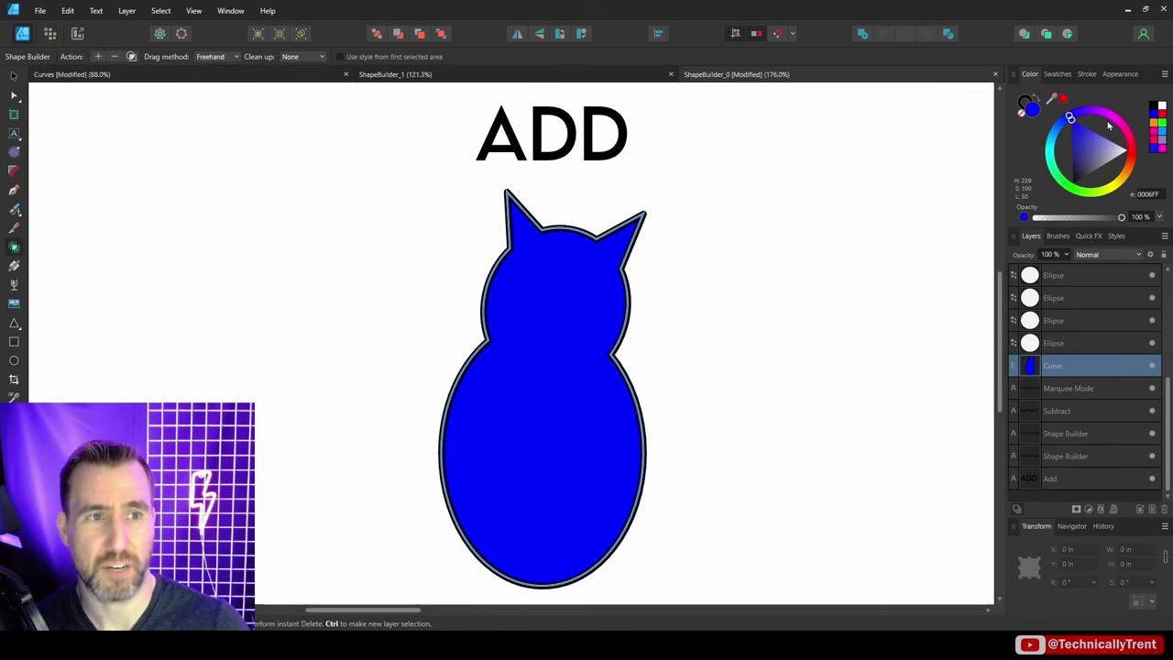
pyautogui.moveTo(1109, 124); pyautogui.dragTo(1123, 172)
pyautogui.press('v')
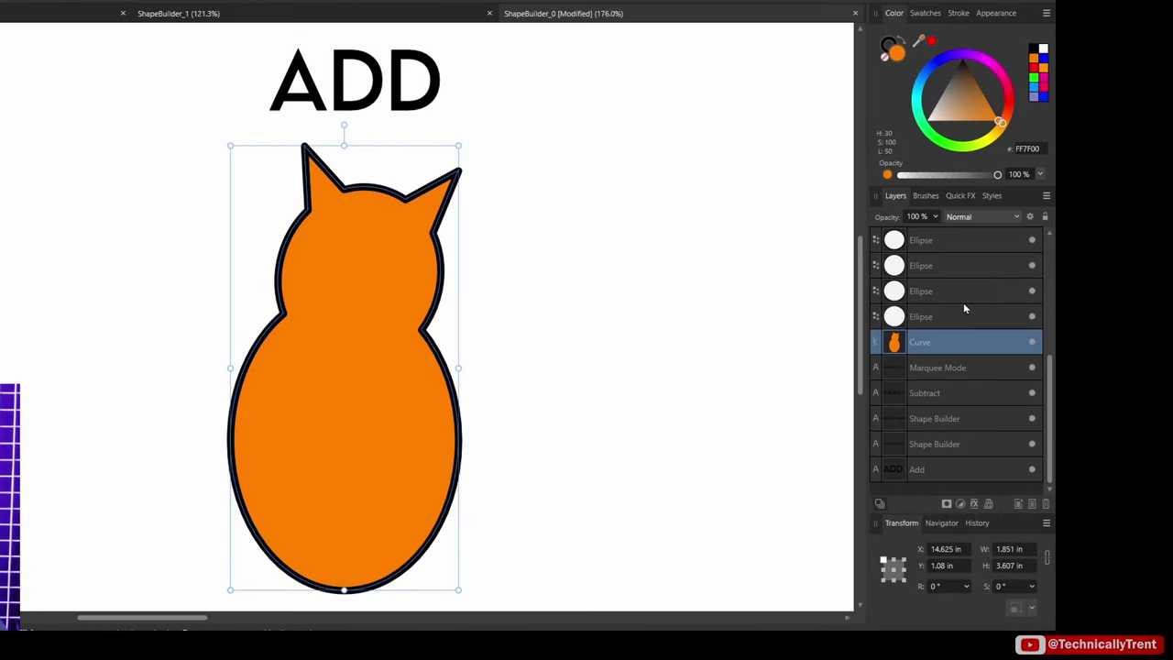
# Apply a linear gradient fill from the cat's head down to its lower body, and shift its end color to red.
pyautogui.click(957, 13)
pyautogui.click(506, 253)
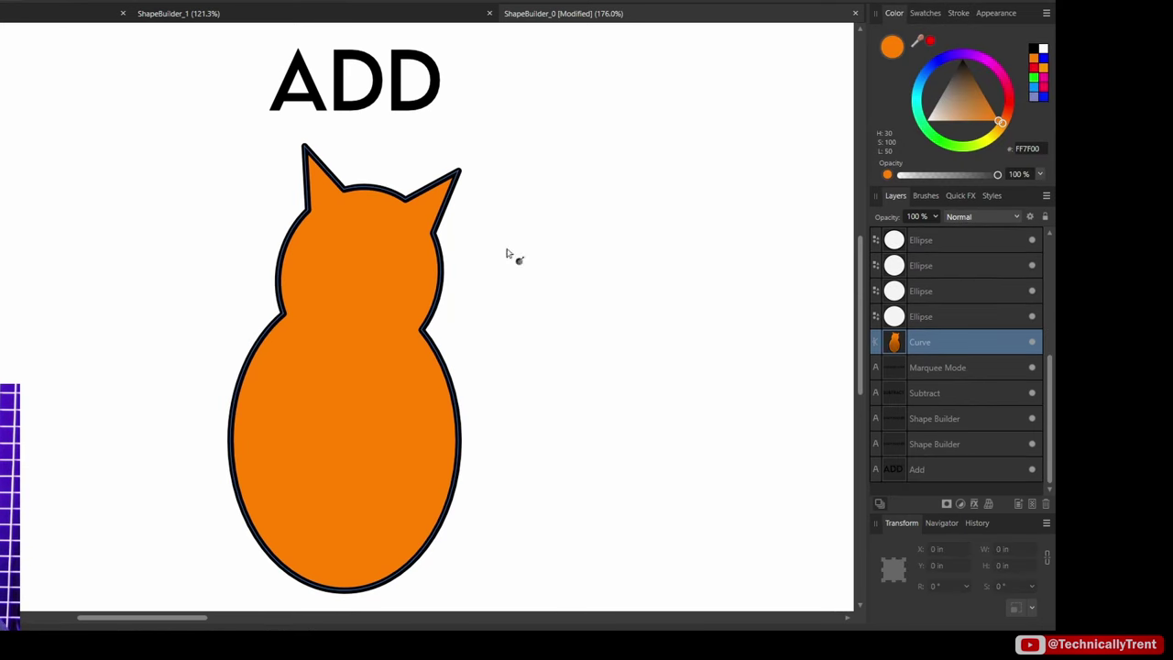
pyautogui.moveTo(367, 249); pyautogui.dragTo(345, 512)
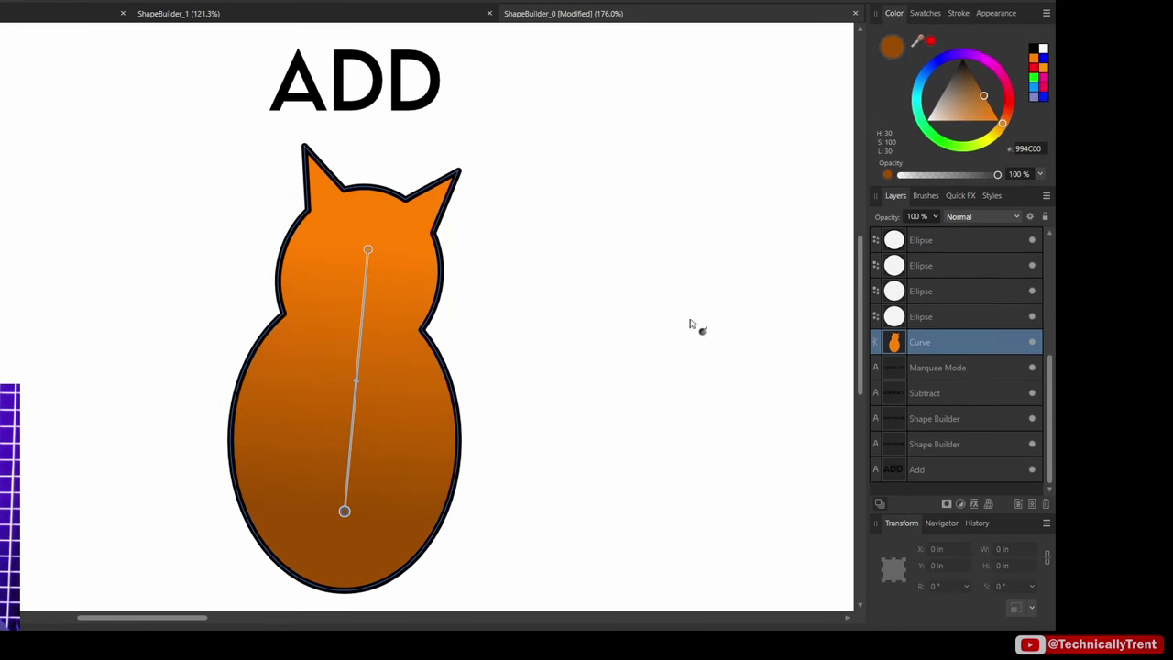
pyautogui.moveTo(1005, 122); pyautogui.dragTo(1003, 78)
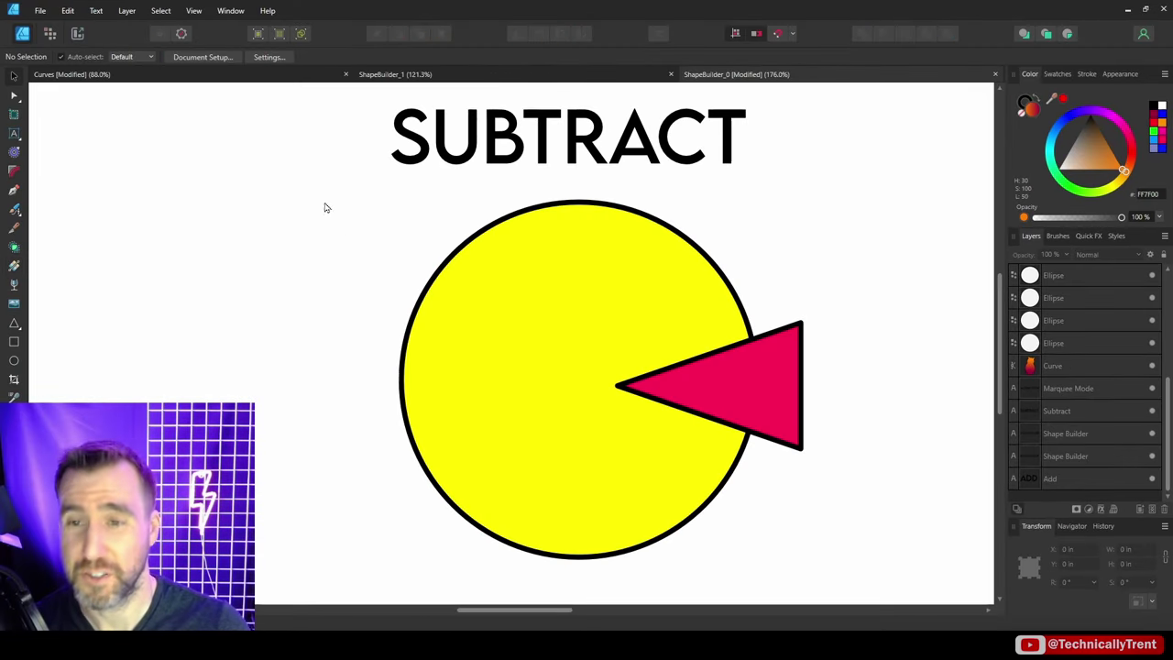
# Cut the whole red triangle out of the yellow circle with Shape Builder's Subtract action.
pyautogui.moveTo(328, 192); pyautogui.dragTo(894, 594)
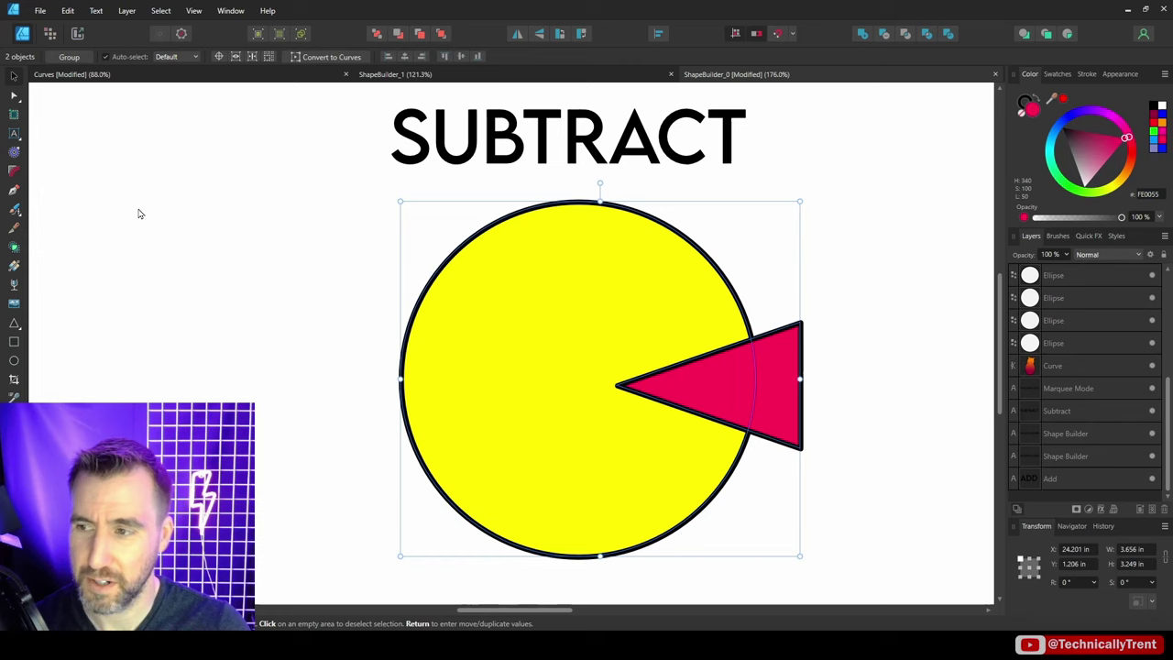
pyautogui.click(14, 248)
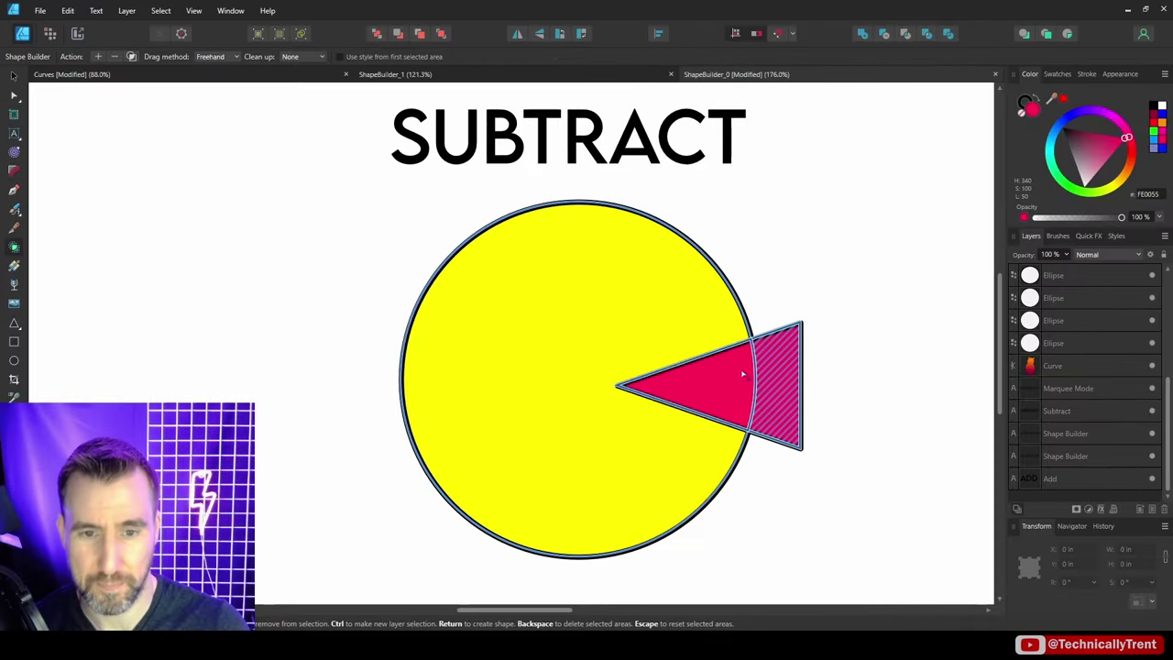
pyautogui.click(742, 373)
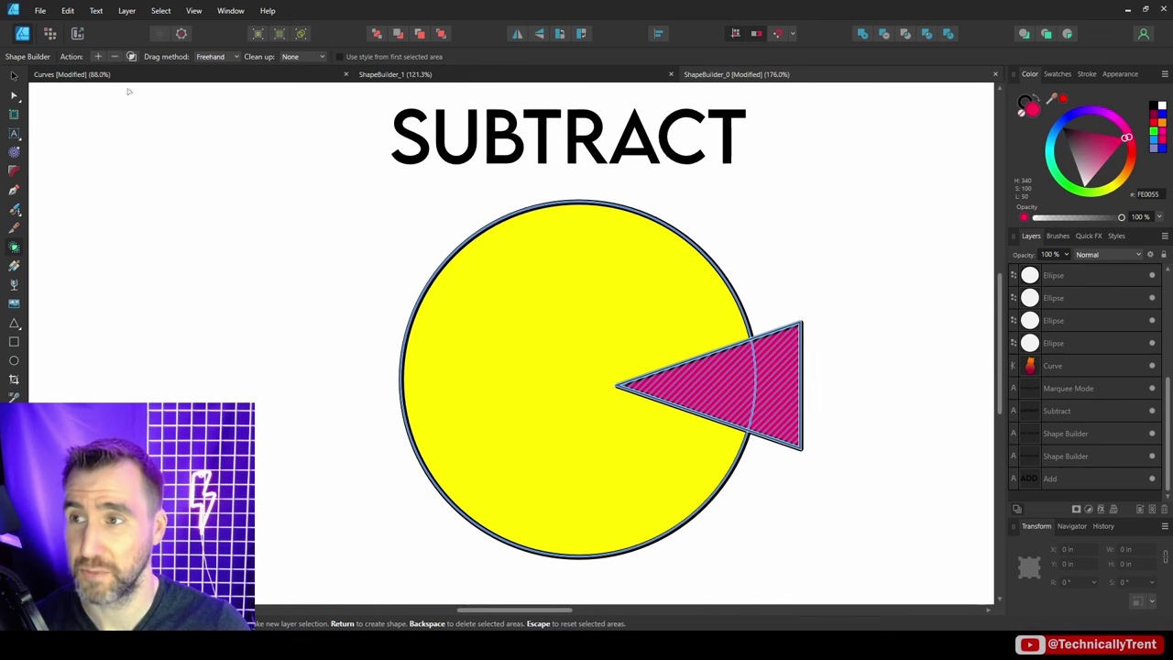
pyautogui.click(114, 57)
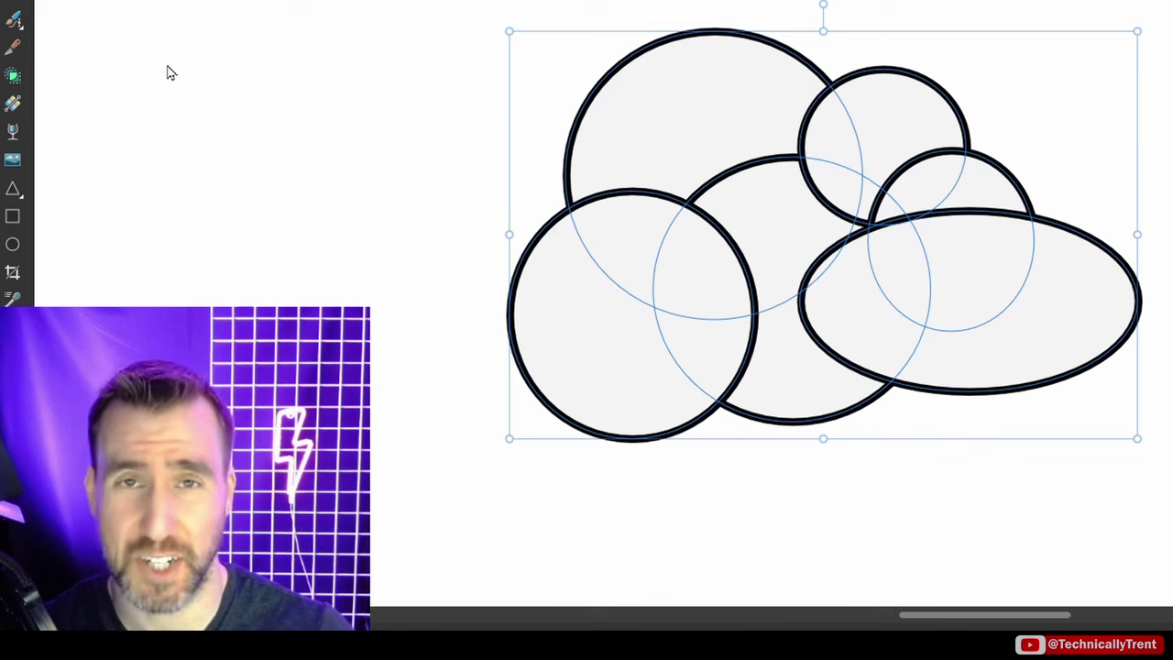
# Try Shape Builder's Line and Marquee drag methods on the overlapping cloud ellipses, gathering their inner areas with a marquee.
pyautogui.click(13, 80)
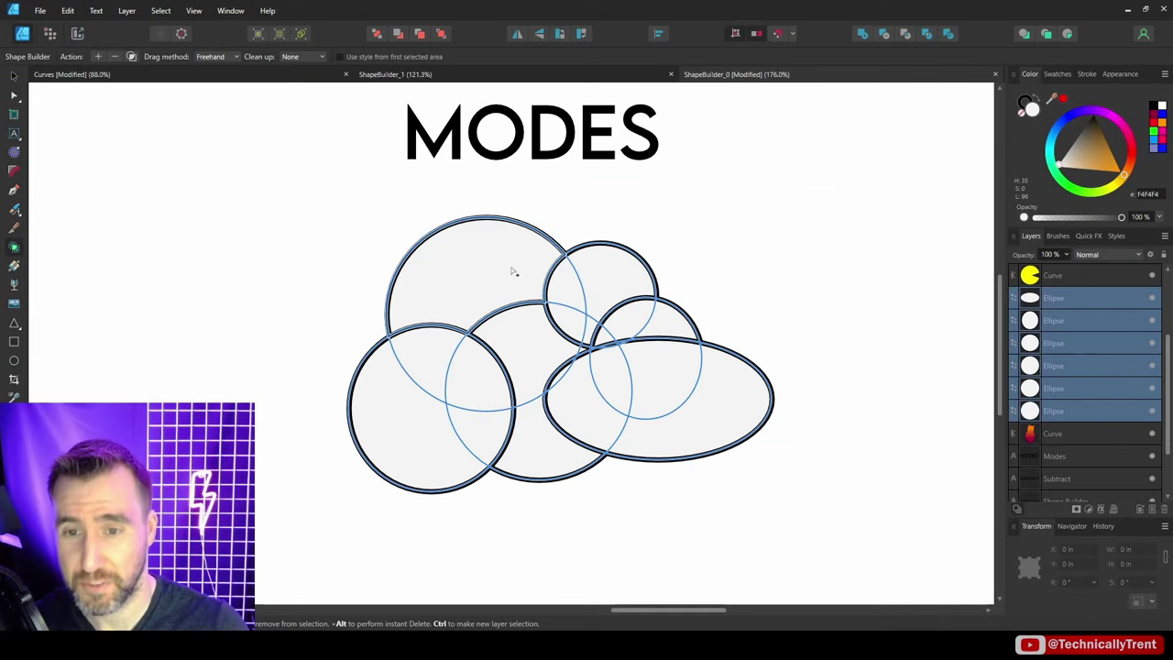
pyautogui.click(224, 57)
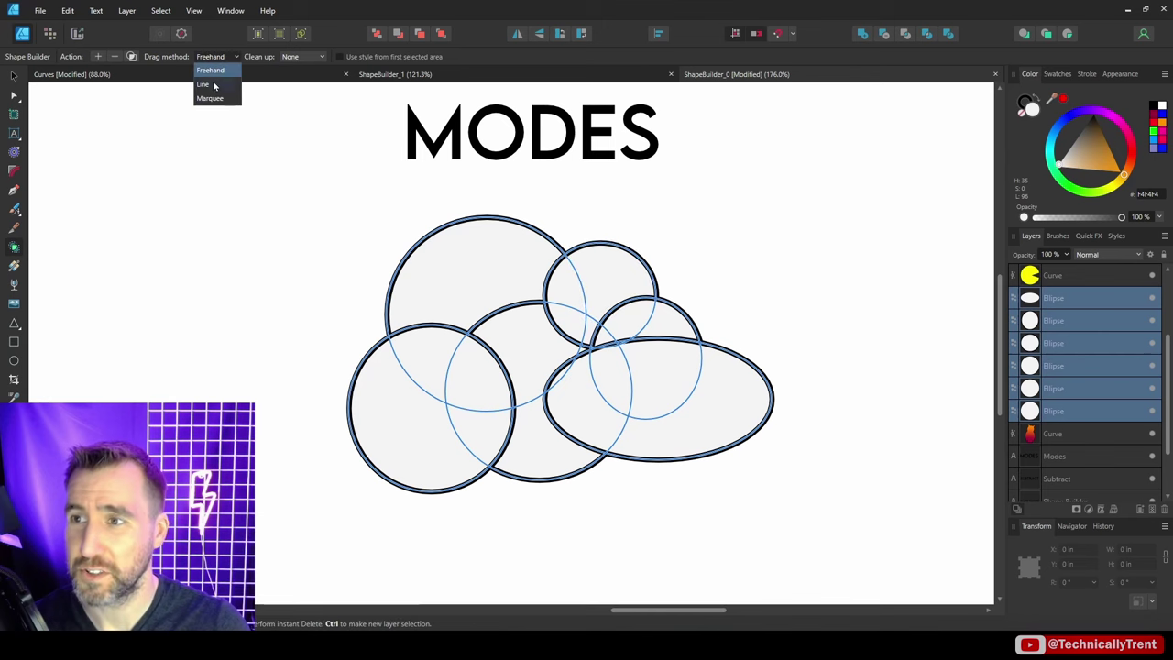
pyautogui.click(206, 84)
pyautogui.moveTo(295, 214); pyautogui.dragTo(822, 494)
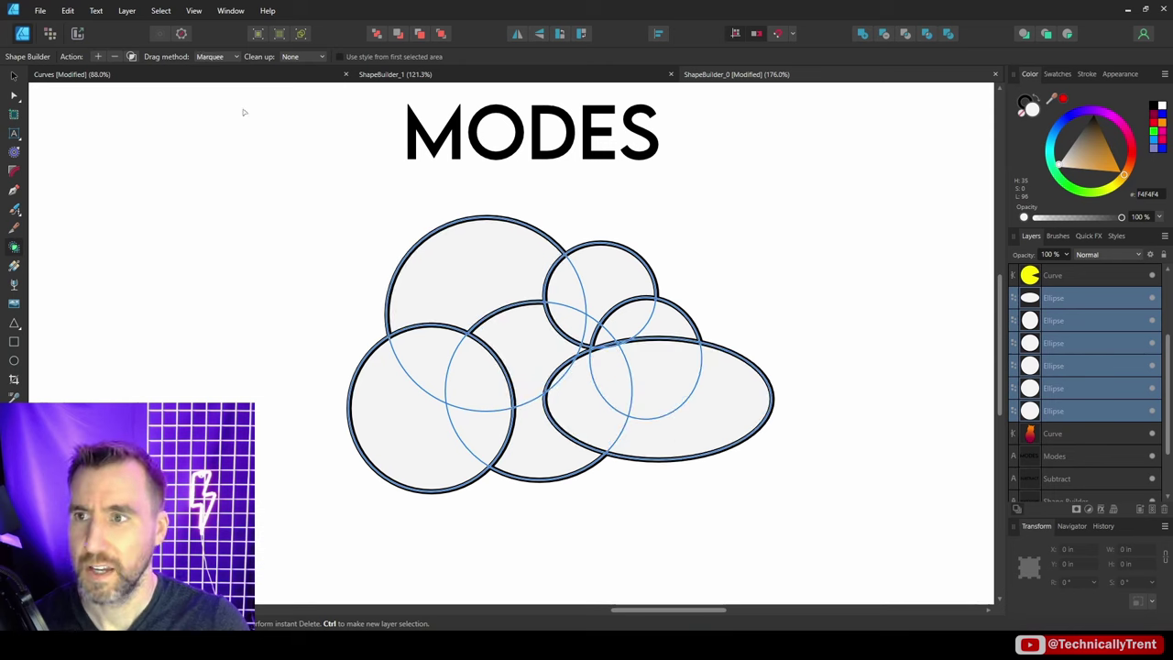
pyautogui.moveTo(286, 253)
pyautogui.mouseDown()
pyautogui.moveTo(675, 417)
pyautogui.moveTo(796, 449)
pyautogui.mouseUp()
pyautogui.moveTo(964, 463)
pyautogui.mouseDown()
pyautogui.moveTo(1026, 474)
pyautogui.moveTo(900, 342)
pyautogui.moveTo(1026, 440)
pyautogui.moveTo(1060, 450)
pyautogui.mouseUp()
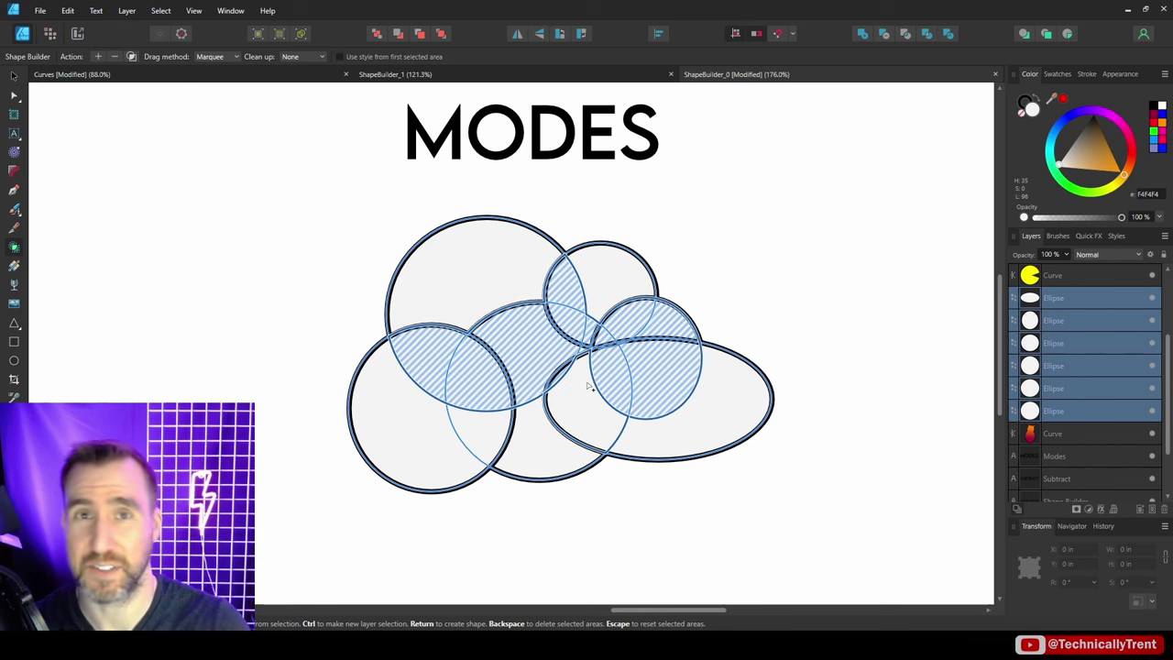
pyautogui.click(97, 59)
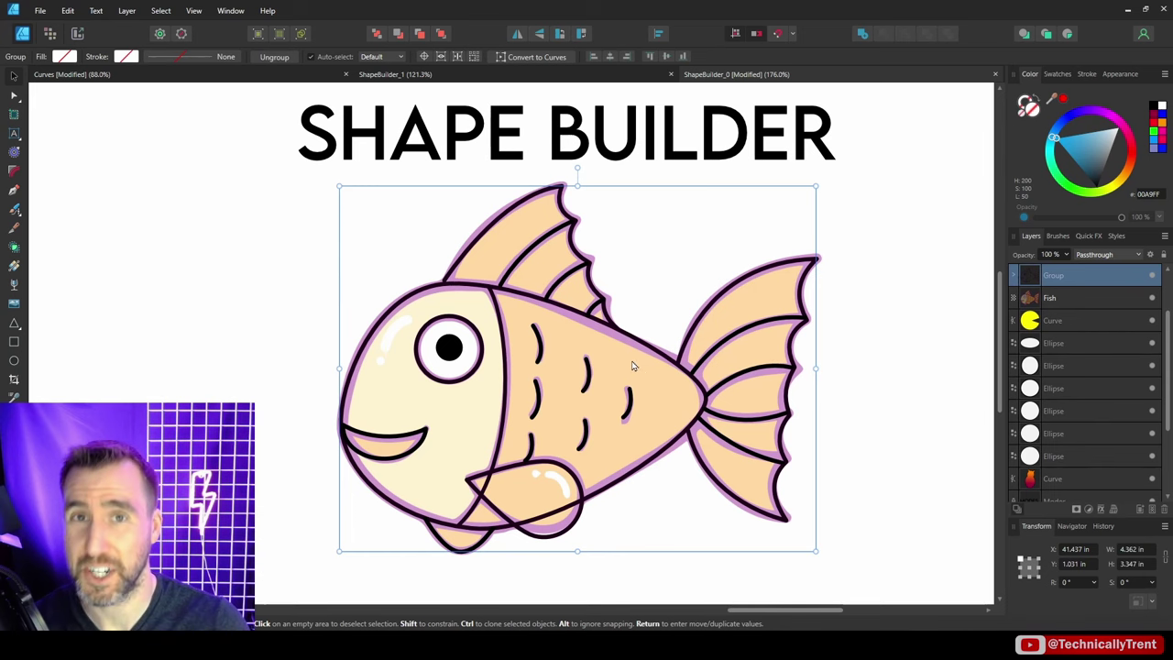
# Select the whole fish, set Shape Builder's drag method to Freehand and merge the side fin's areas into one shape.
pyautogui.moveTo(247, 179); pyautogui.dragTo(953, 579)
pyautogui.hotkey('shift', 'b')
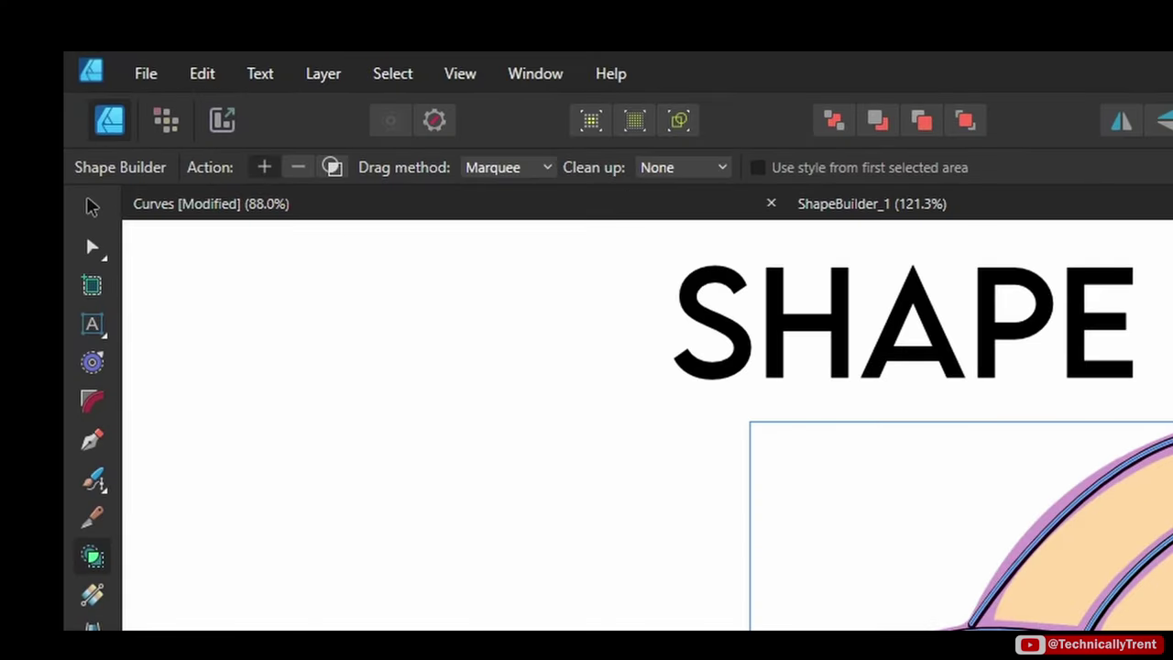
pyautogui.click(509, 167)
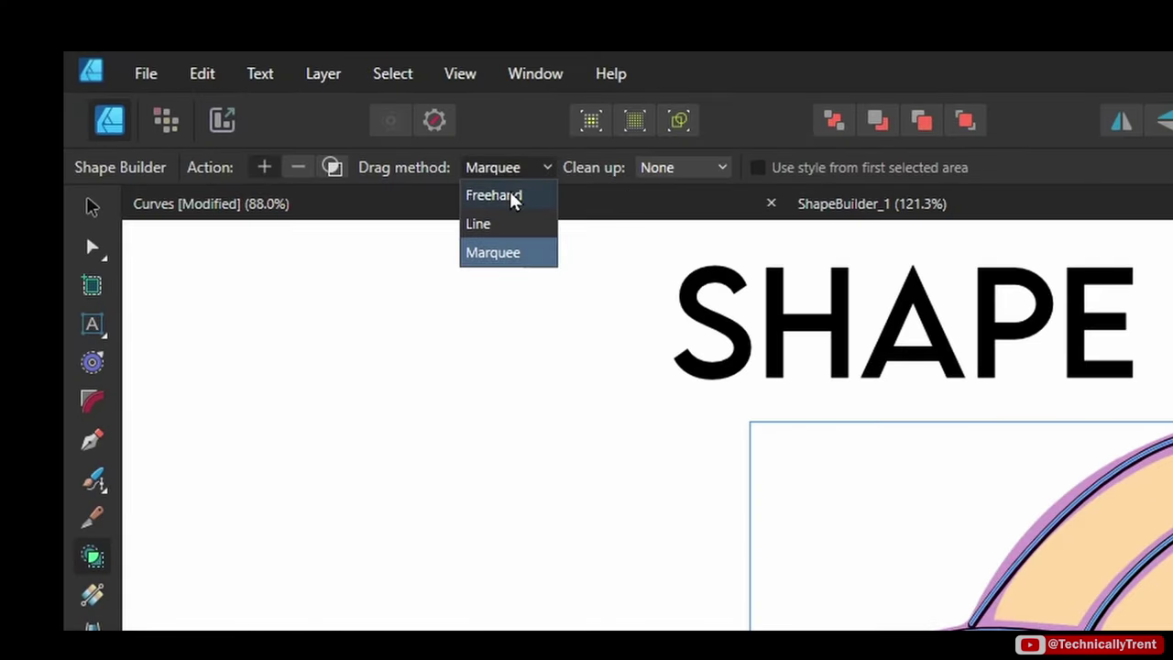
pyautogui.click(510, 196)
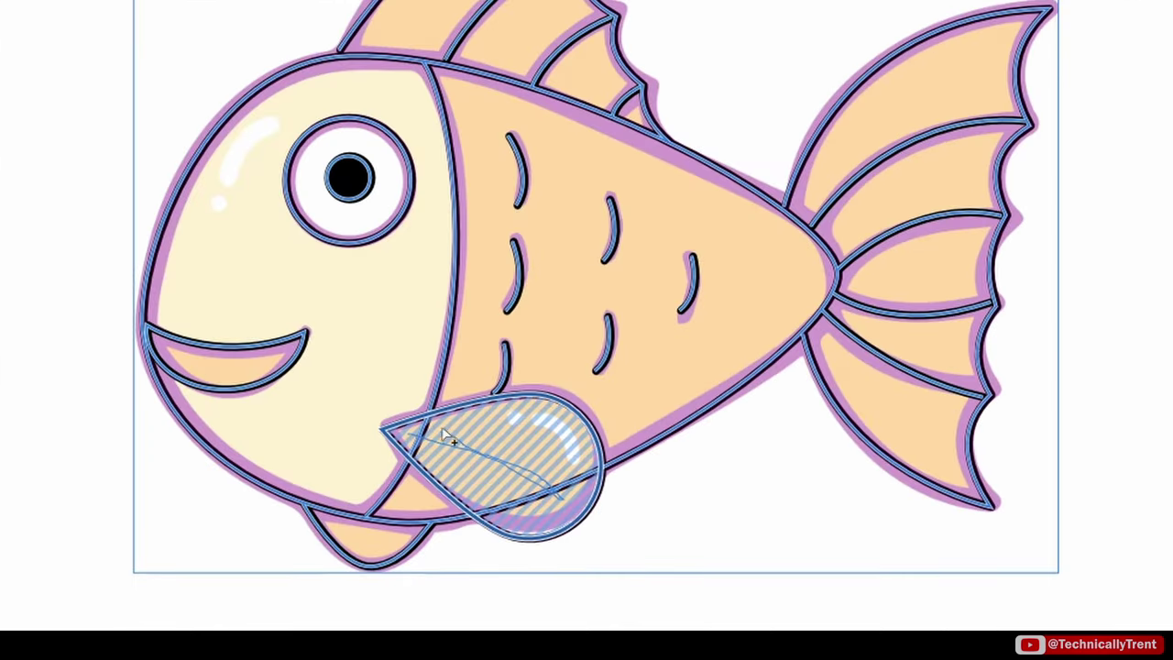
pyautogui.moveTo(557, 492); pyautogui.dragTo(561, 495)
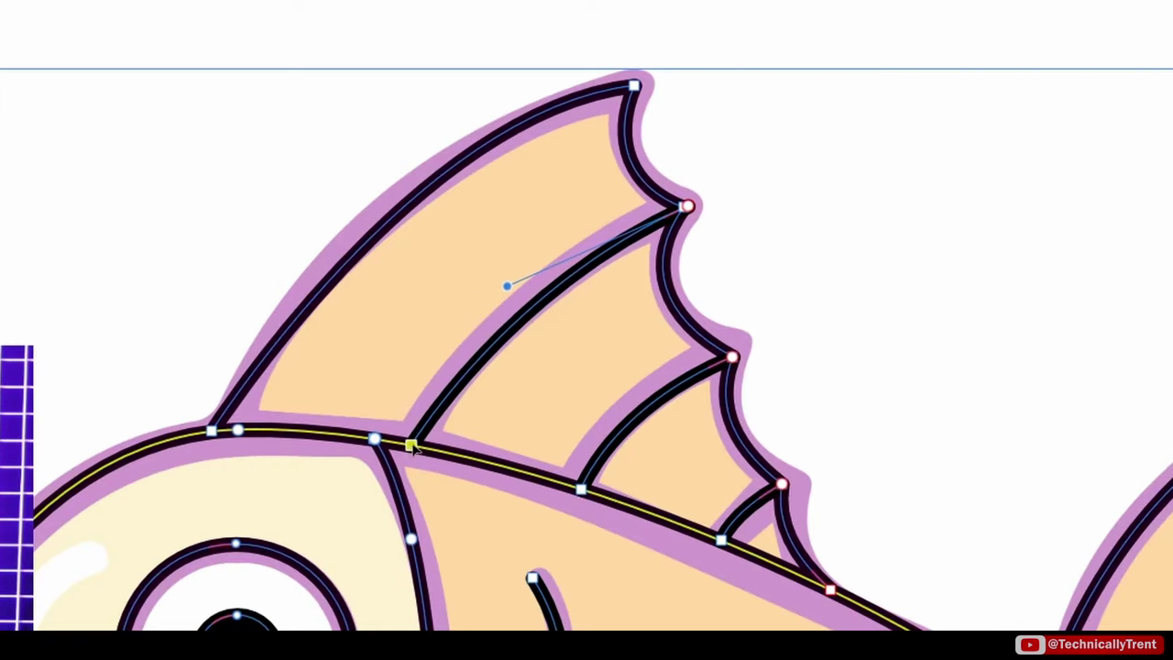
# Snap the end nodes of the dorsal fin's ribs and the gill line onto the neighbouring outlines of the fish's body.
pyautogui.click(375, 439)
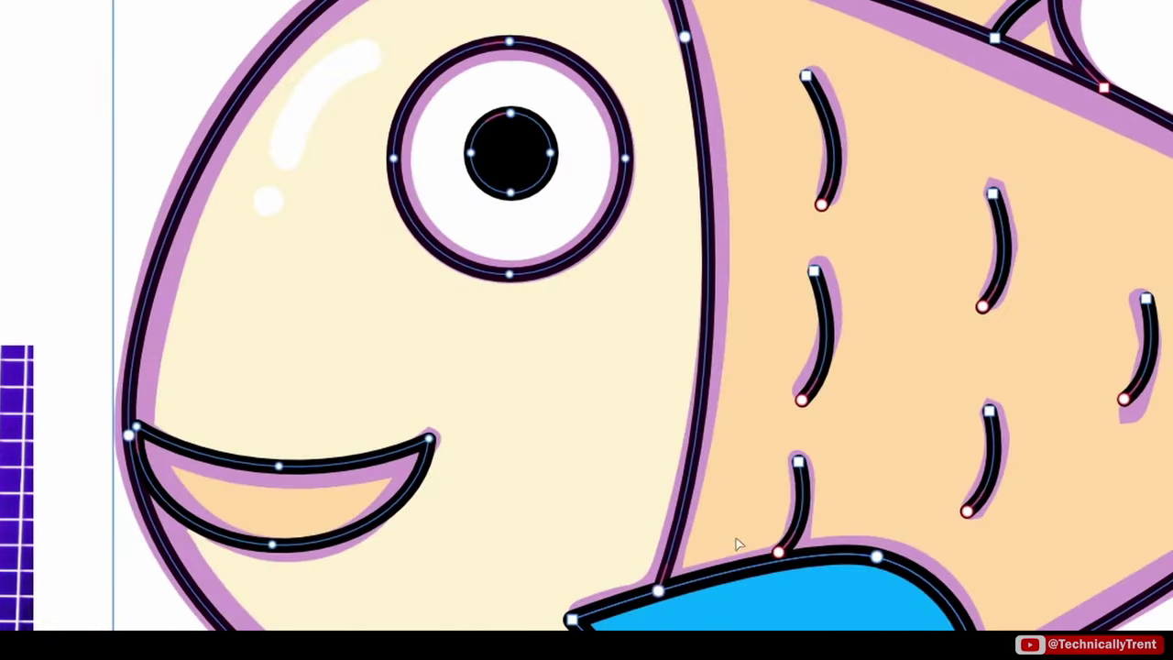
pyautogui.scroll(-5, 660, 594)
pyautogui.hscroll(-3, 659, 594)
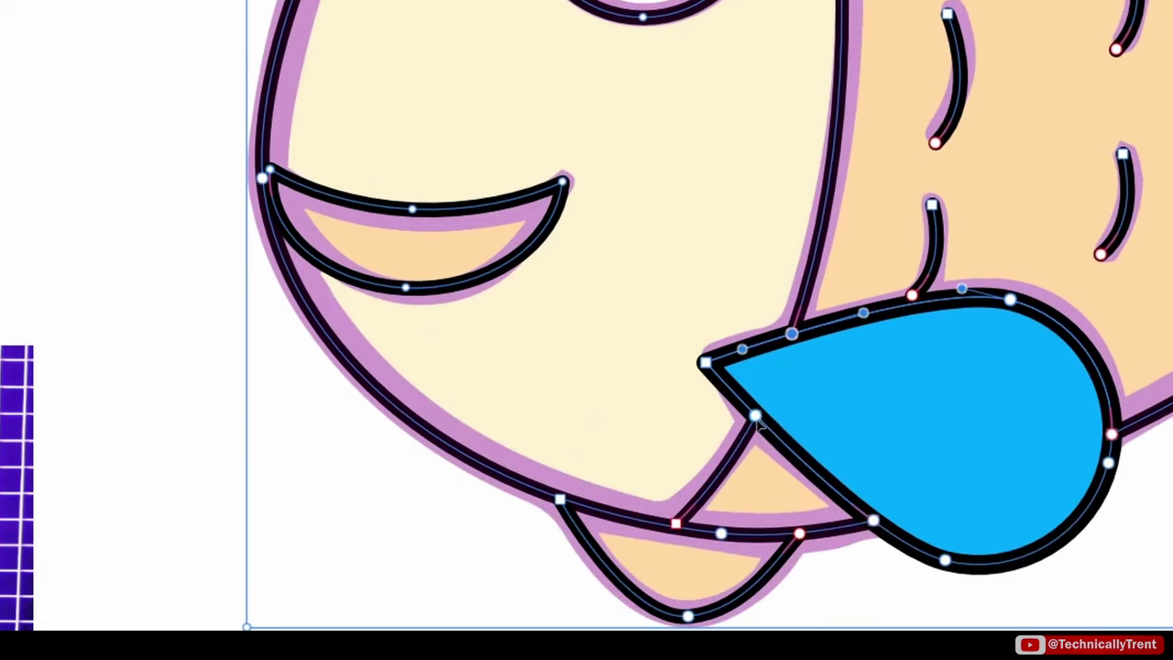
pyautogui.click(676, 523)
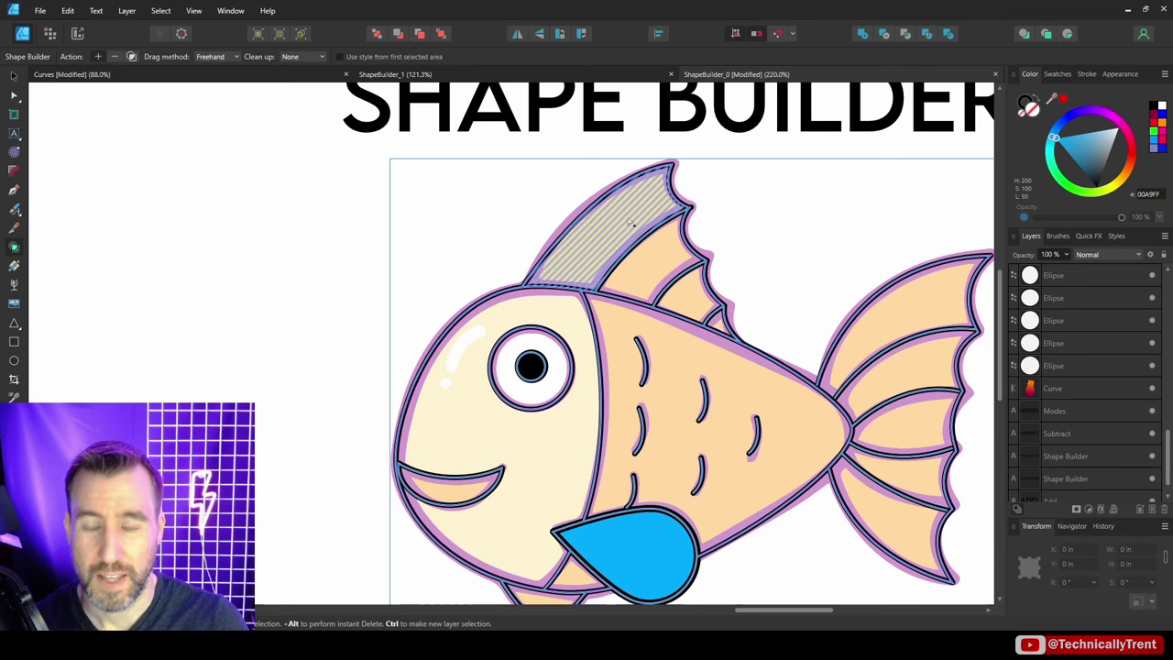
# Create filled shapes with Shape Builder for the three large dorsal fin segments, the head, the body and the small area beneath the side fin.
pyautogui.click(631, 218)
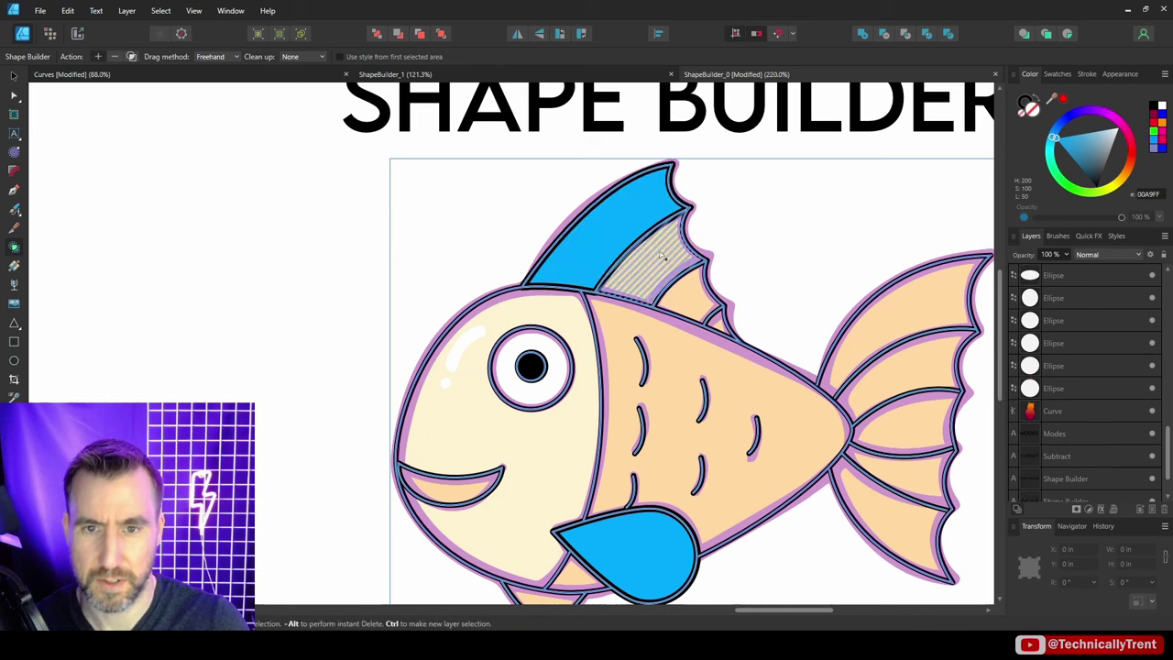
pyautogui.click(692, 289)
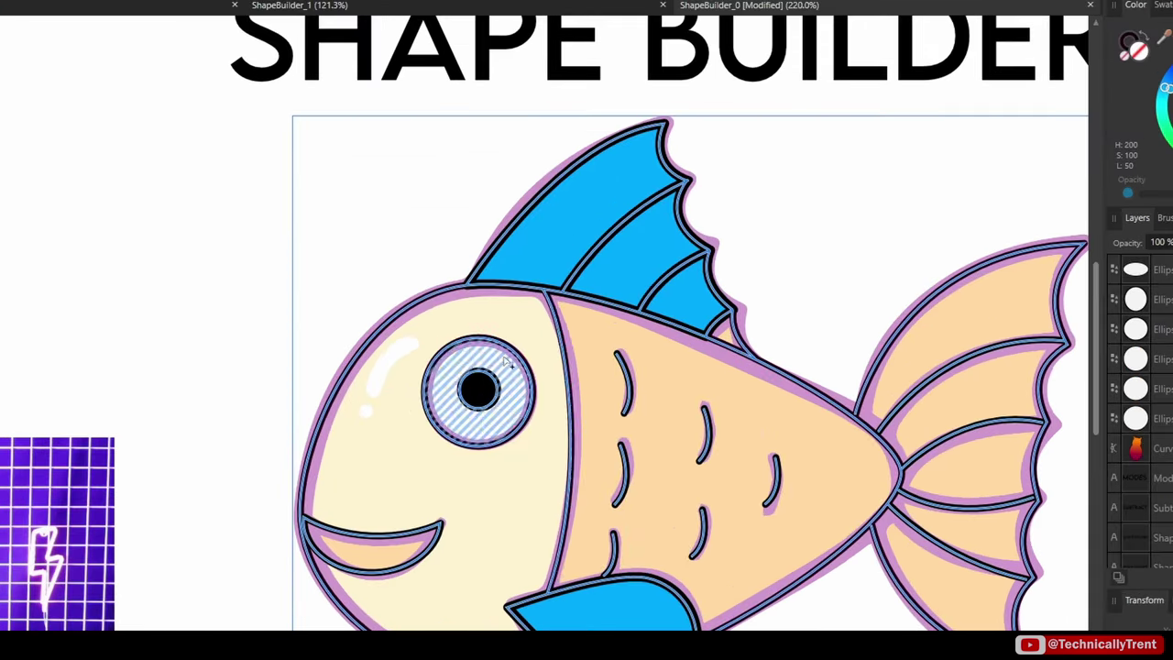
pyautogui.click(579, 305)
pyautogui.click(686, 440)
pyautogui.scroll(-3, 696, 291)
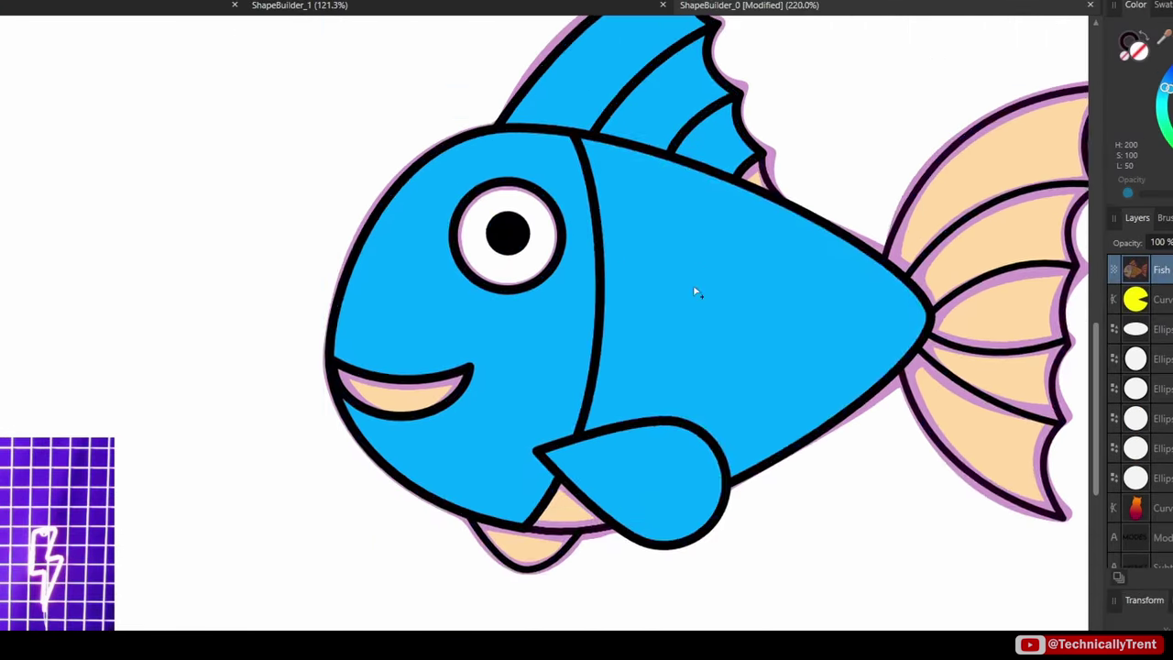
pyautogui.click(549, 517)
# Snap the rear end nodes of the dorsal fin onto the adjoining lines and create its smallest segment as a filled shape.
pyautogui.scroll(3, 709, 121)
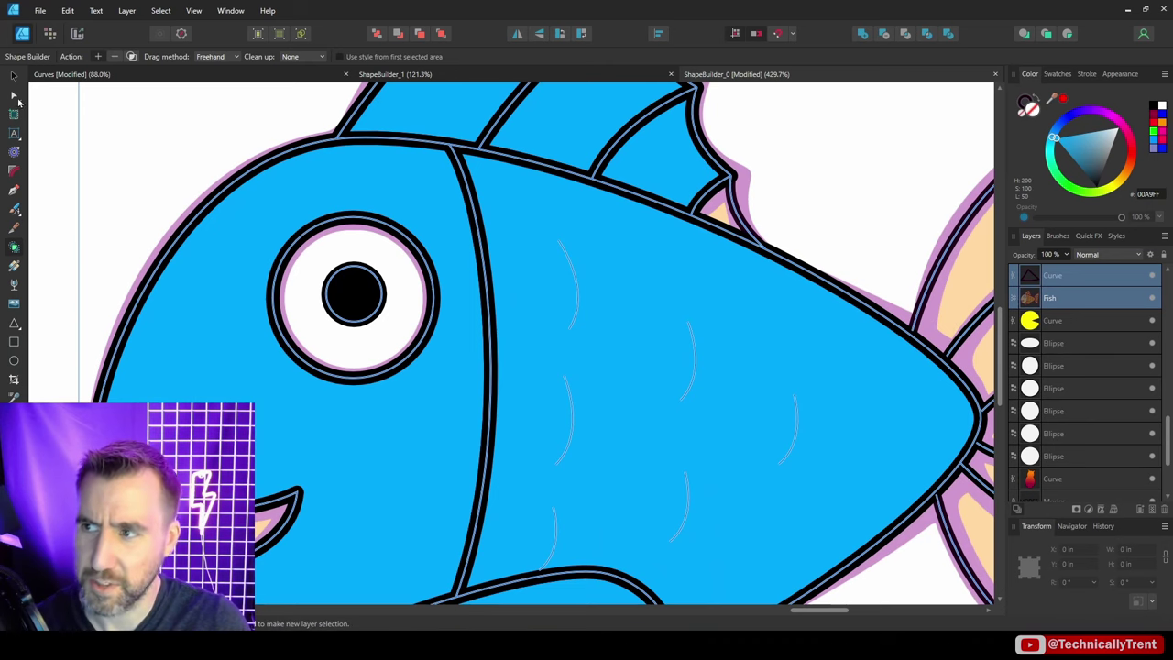
pyautogui.press('a')
pyautogui.scroll(3, 730, 174)
pyautogui.moveTo(703, 173)
pyautogui.mouseDown()
pyautogui.moveTo(665, 176)
pyautogui.moveTo(705, 182)
pyautogui.mouseUp()
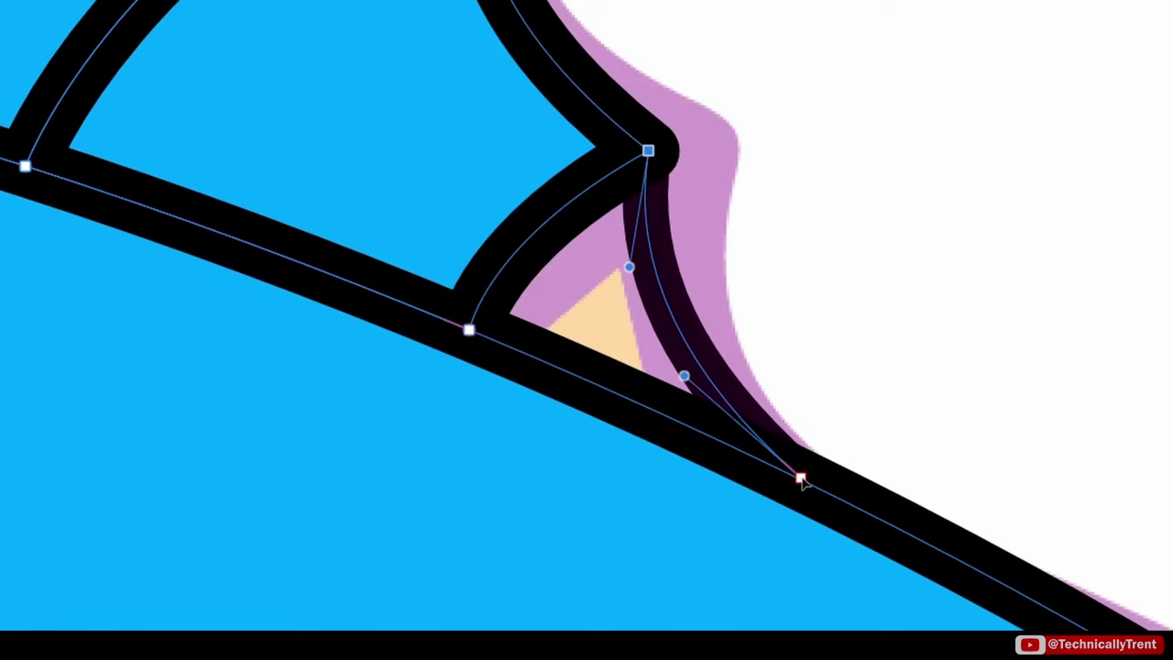
pyautogui.moveTo(800, 478)
pyautogui.mouseDown()
pyautogui.moveTo(815, 452)
pyautogui.moveTo(812, 487)
pyautogui.mouseUp()
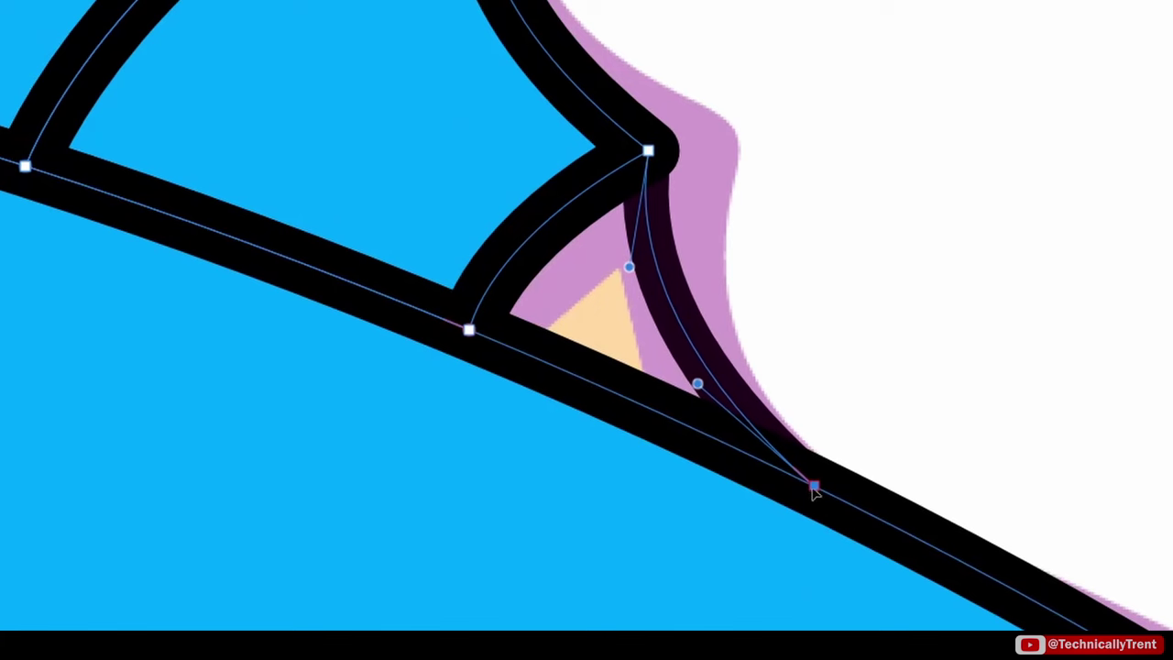
pyautogui.click(461, 328)
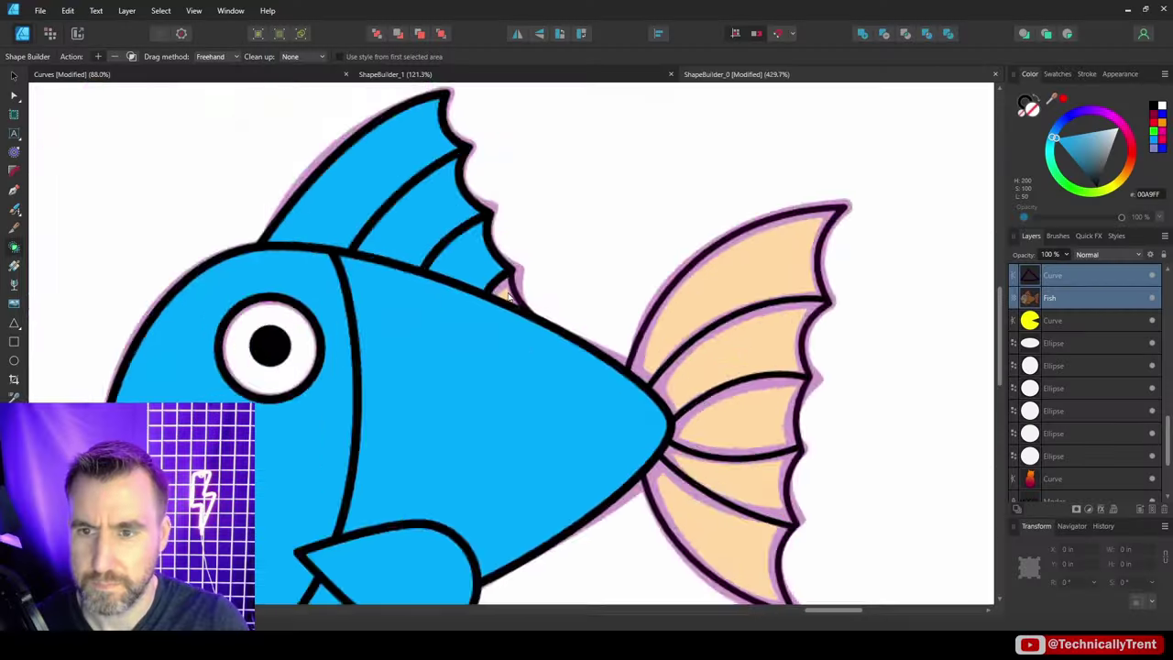
pyautogui.scroll(1, 509, 295)
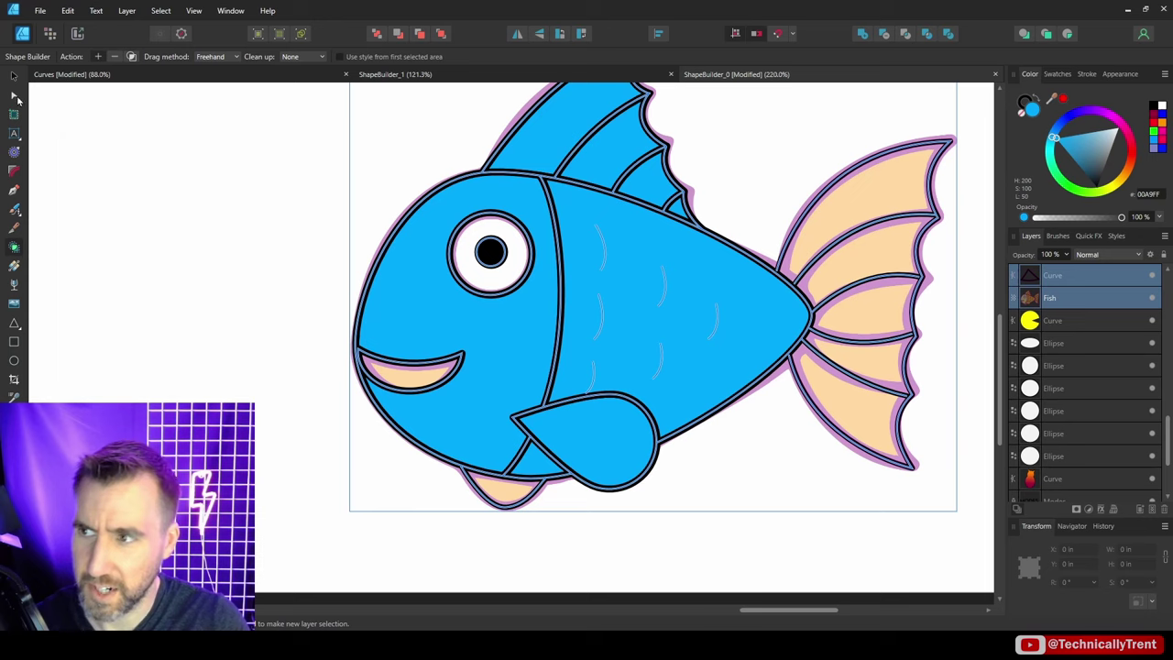
# Move both end nodes of the belly fin onto the fish's lower body outline so the fin closes.
pyautogui.click(13, 95)
pyautogui.scroll(3, 400, 471)
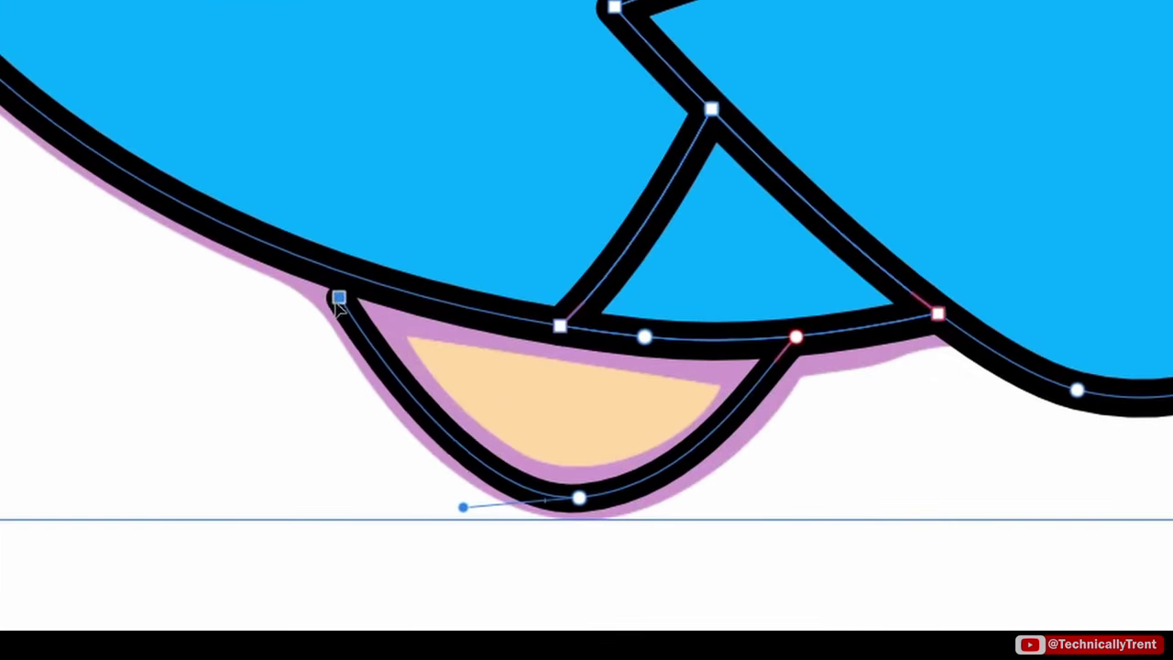
pyautogui.moveTo(339, 302); pyautogui.dragTo(336, 270)
pyautogui.moveTo(797, 339)
pyautogui.mouseDown()
pyautogui.moveTo(791, 363)
pyautogui.moveTo(804, 335)
pyautogui.mouseUp()
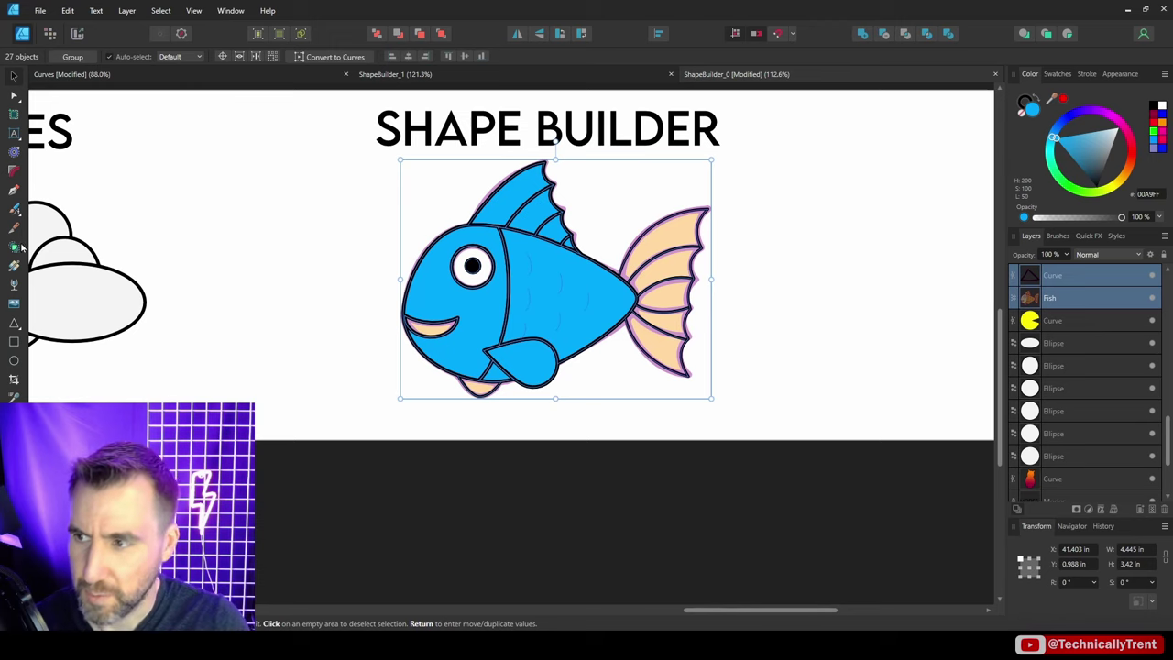
# Create the belly fin as a filled shape with Shape Builder.
pyautogui.click(14, 246)
pyautogui.scroll(4, 471, 403)
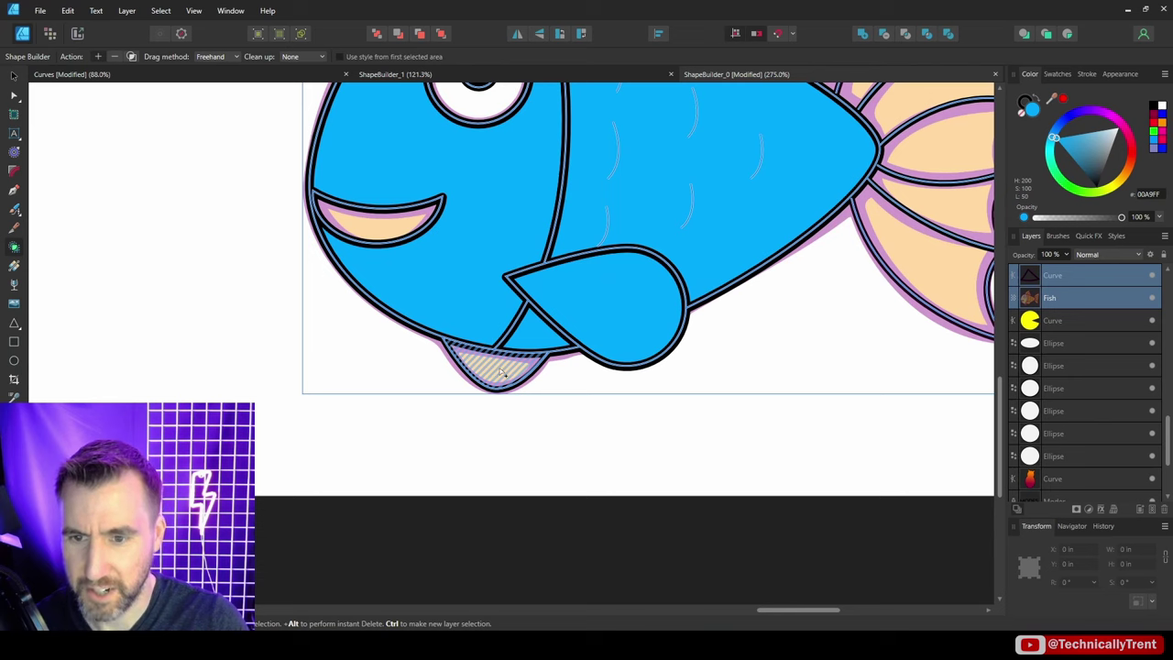
pyautogui.scroll(-3, 501, 371)
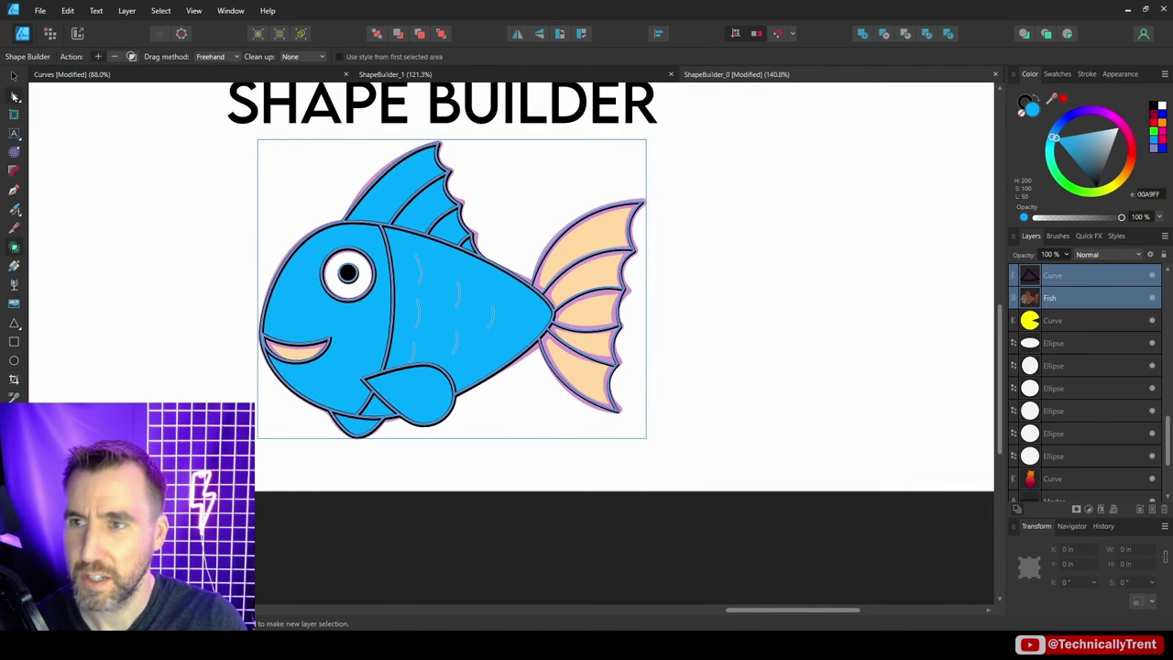
# Snap the uppermost tail rib's tip to the tail edge and the upper tail lines' base nodes onto the body outline.
pyautogui.click(14, 95)
pyautogui.scroll(3, 641, 229)
pyautogui.scroll(2, 647, 330)
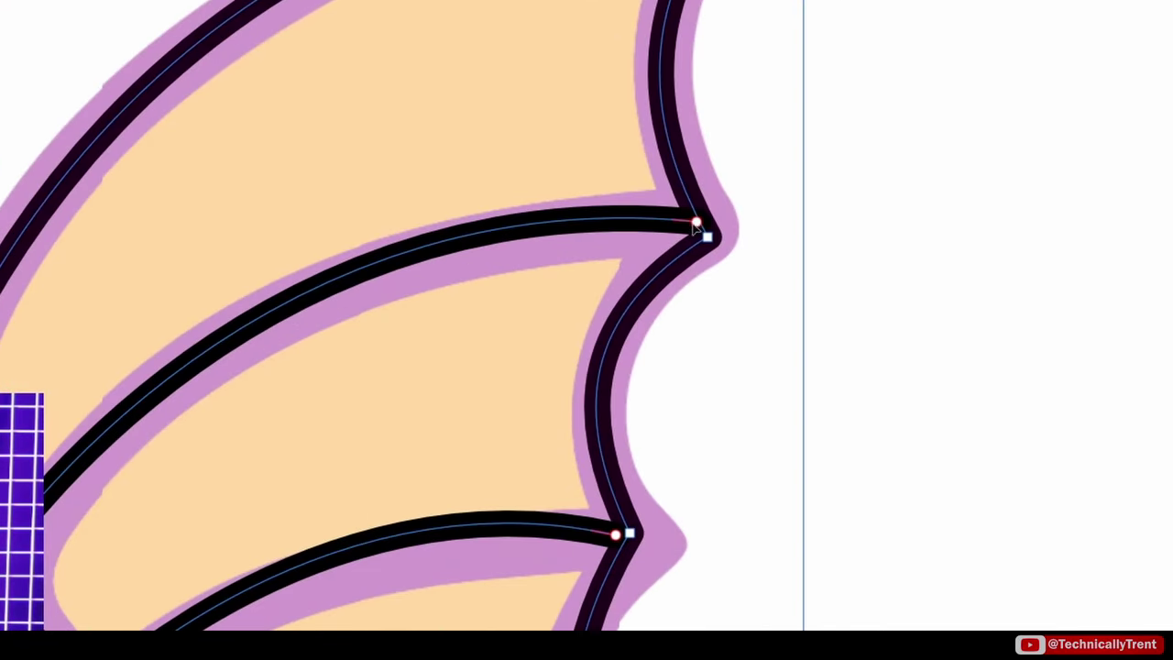
pyautogui.click(697, 226)
pyautogui.scroll(-2, 228, 230)
pyautogui.hscroll(-2, 228, 230)
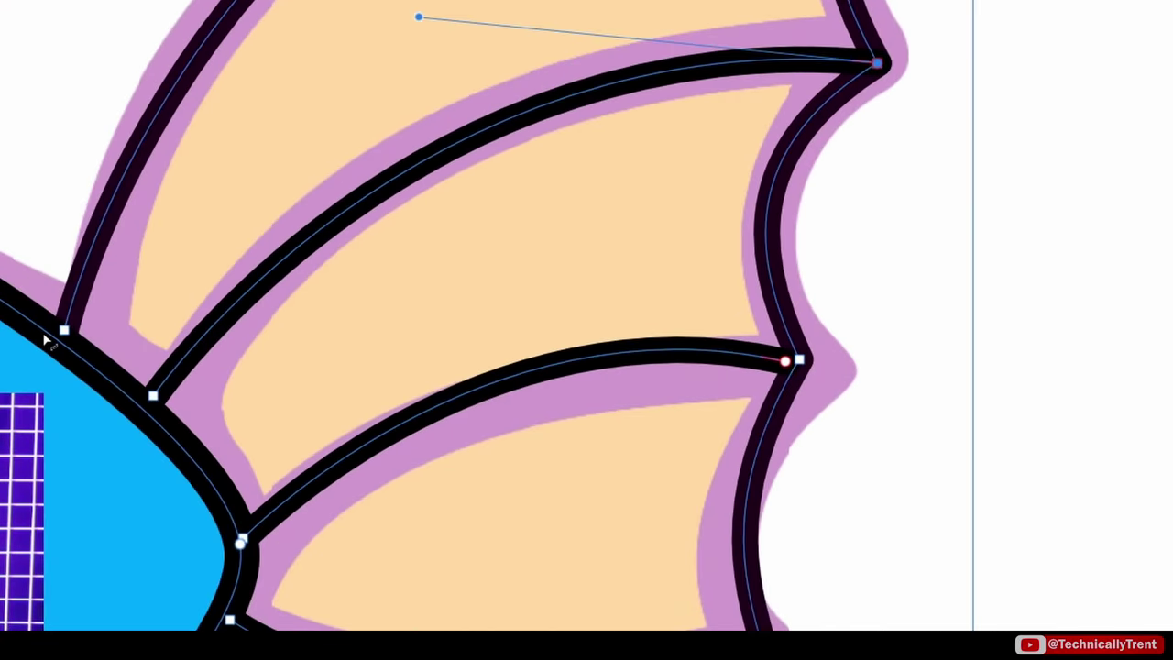
pyautogui.moveTo(64, 330); pyautogui.dragTo(55, 338)
pyautogui.moveTo(154, 396); pyautogui.dragTo(144, 409)
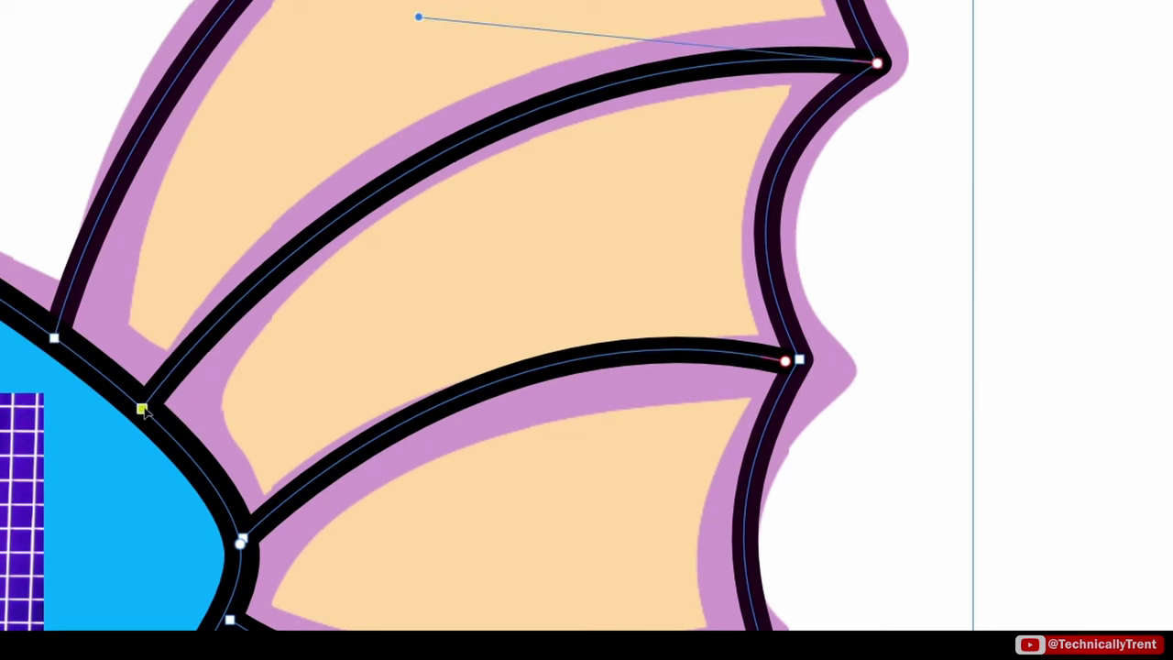
pyautogui.moveTo(242, 540); pyautogui.dragTo(241, 544)
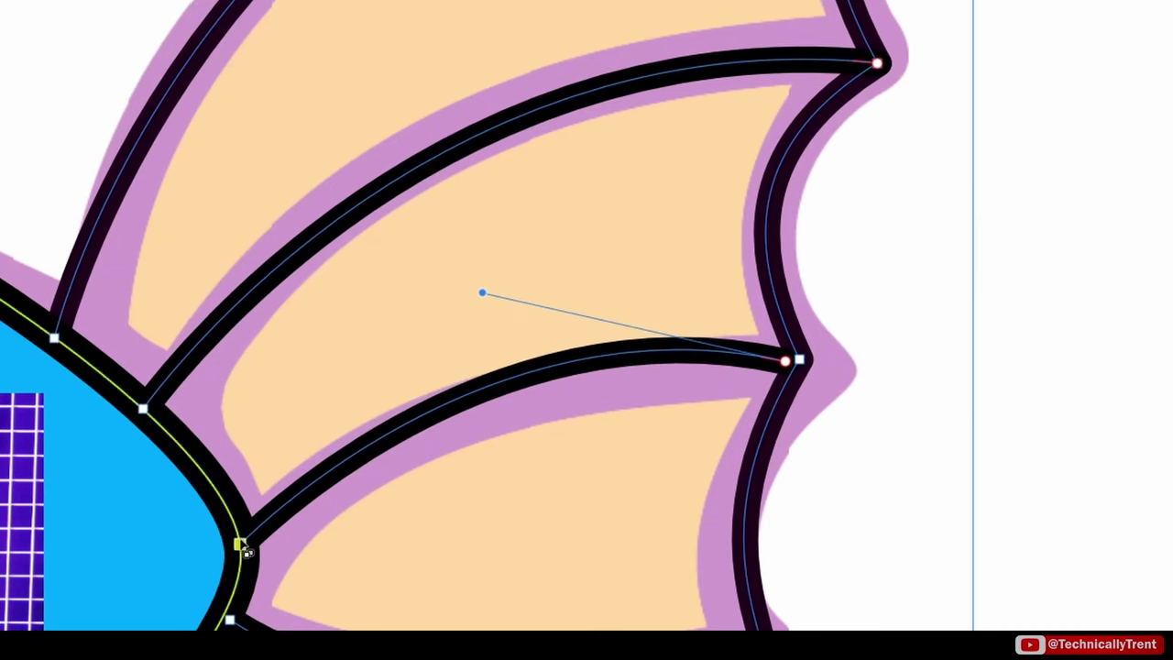
# Snap the tips of the remaining tail ribs onto the corner nodes of the tail's outer edge.
pyautogui.moveTo(785, 362); pyautogui.dragTo(855, 342)
pyautogui.scroll(-5, 681, 356)
pyautogui.click(850, 339)
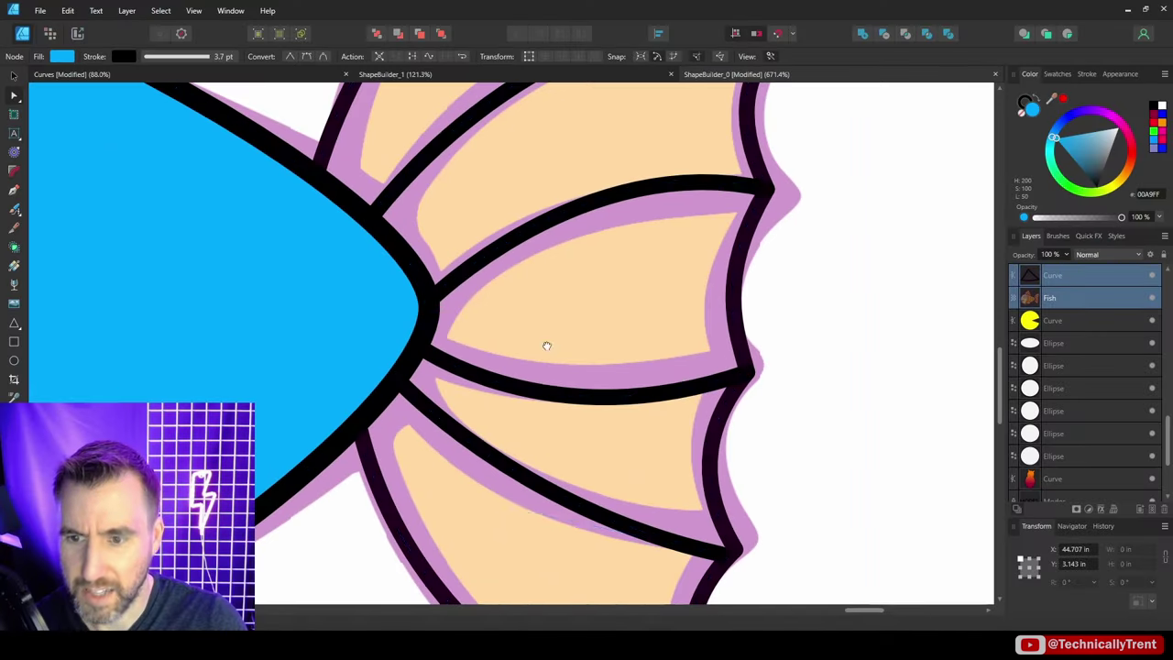
pyautogui.scroll(-3, 544, 343)
pyautogui.click(705, 435)
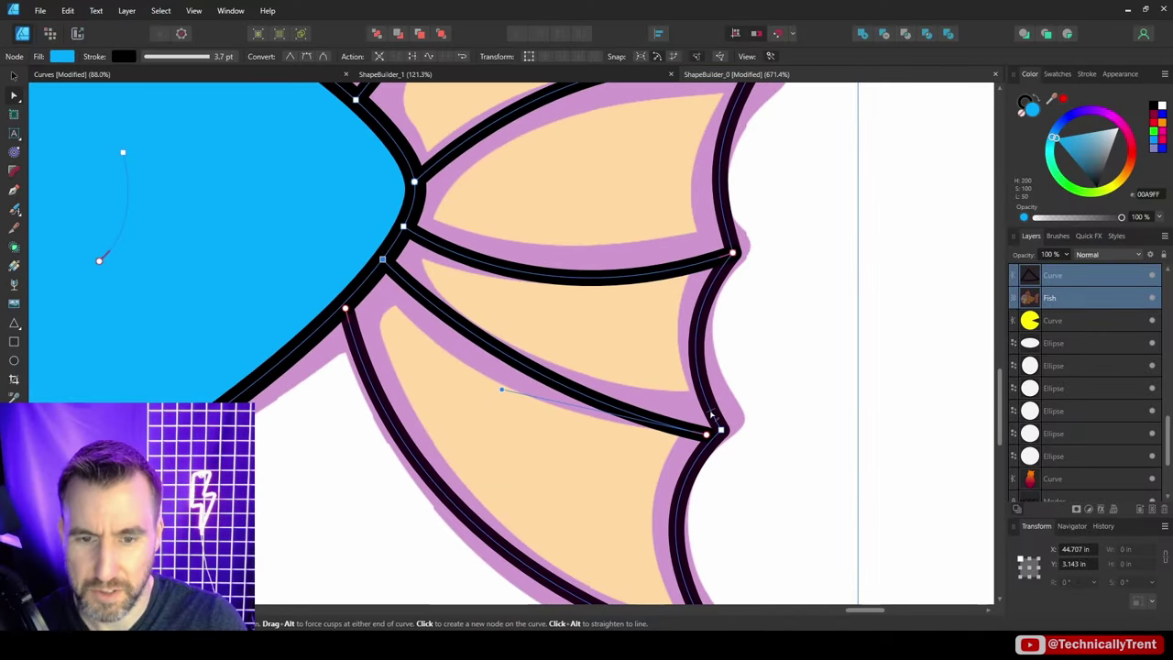
pyautogui.moveTo(706, 435); pyautogui.dragTo(720, 429)
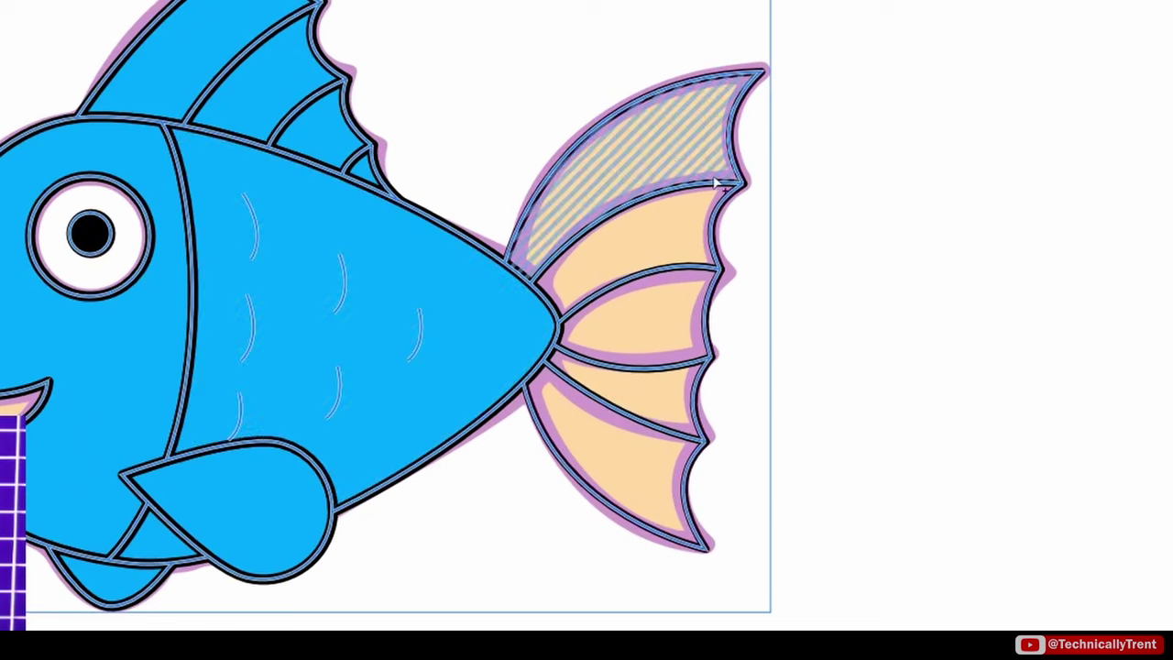
# Create a filled shape from each of the five tail segments with Shape Builder.
pyautogui.click(672, 164)
pyautogui.moveTo(671, 163); pyautogui.dragTo(627, 495)
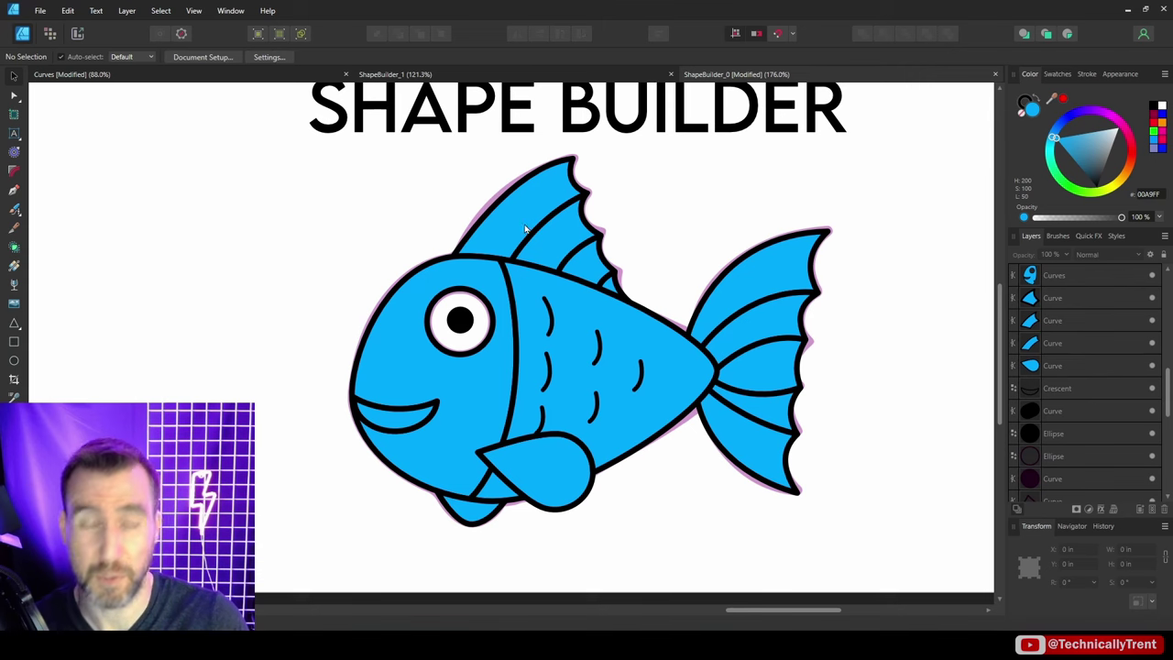
# Select the dorsal fin segments together and recolor their fill orange.
pyautogui.click(564, 242)
pyautogui.keyDown('shift'); pyautogui.click(586, 260); pyautogui.keyUp('shift')
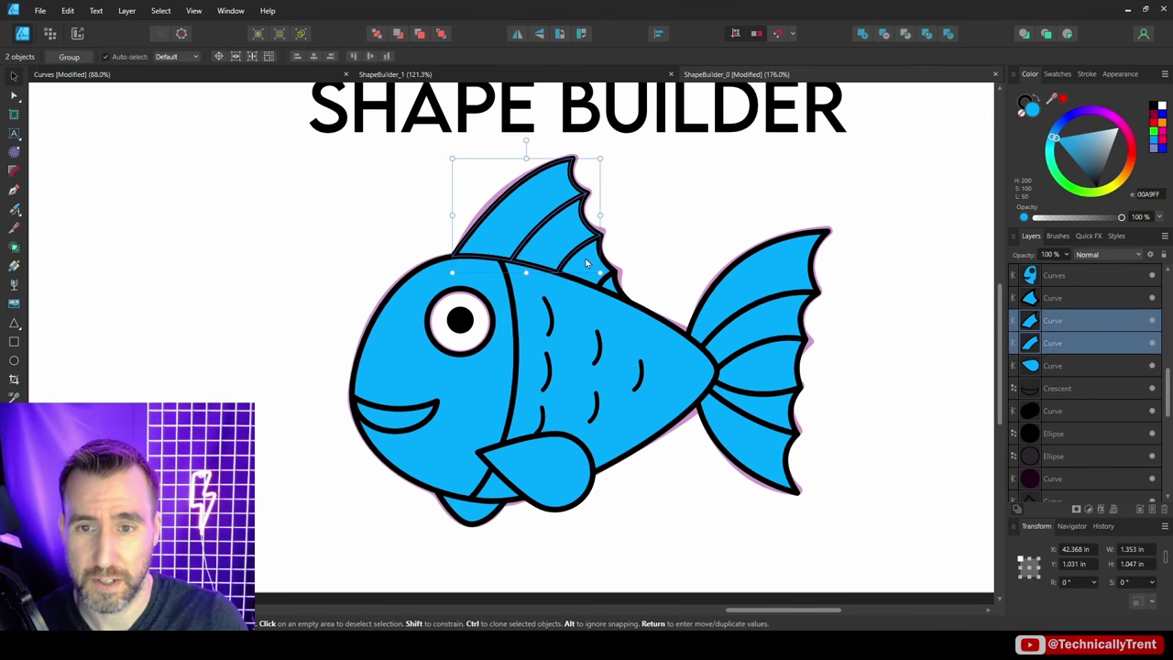
pyautogui.keyDown('shift'); pyautogui.click(606, 273); pyautogui.keyUp('shift')
pyautogui.click(1125, 170)
# Select all five tail segments and fill them with a light peach color.
pyautogui.click(707, 421)
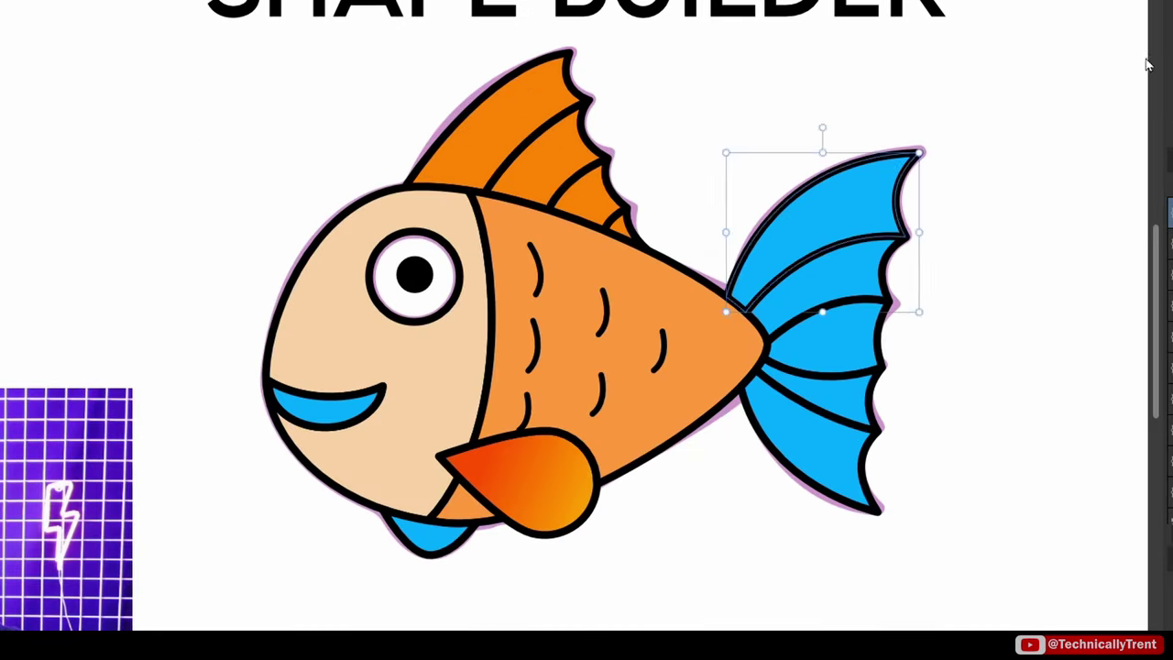
pyautogui.moveTo(752, 345); pyautogui.dragTo(696, 309)
pyautogui.moveTo(740, 261); pyautogui.dragTo(733, 256)
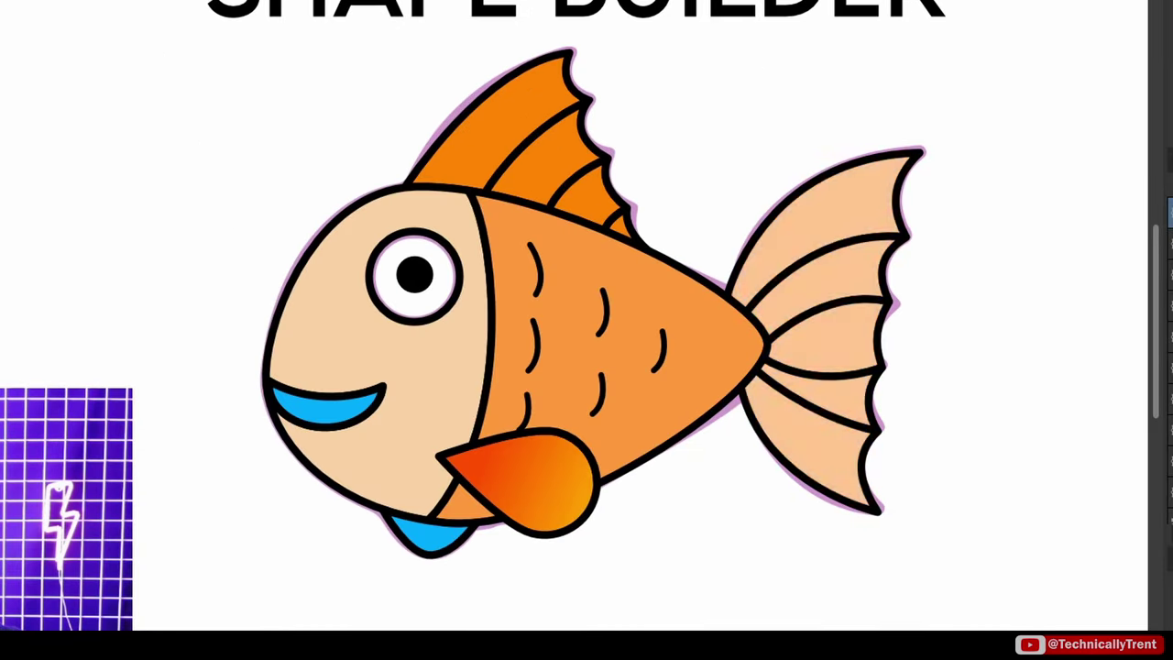
pyautogui.click(429, 536)
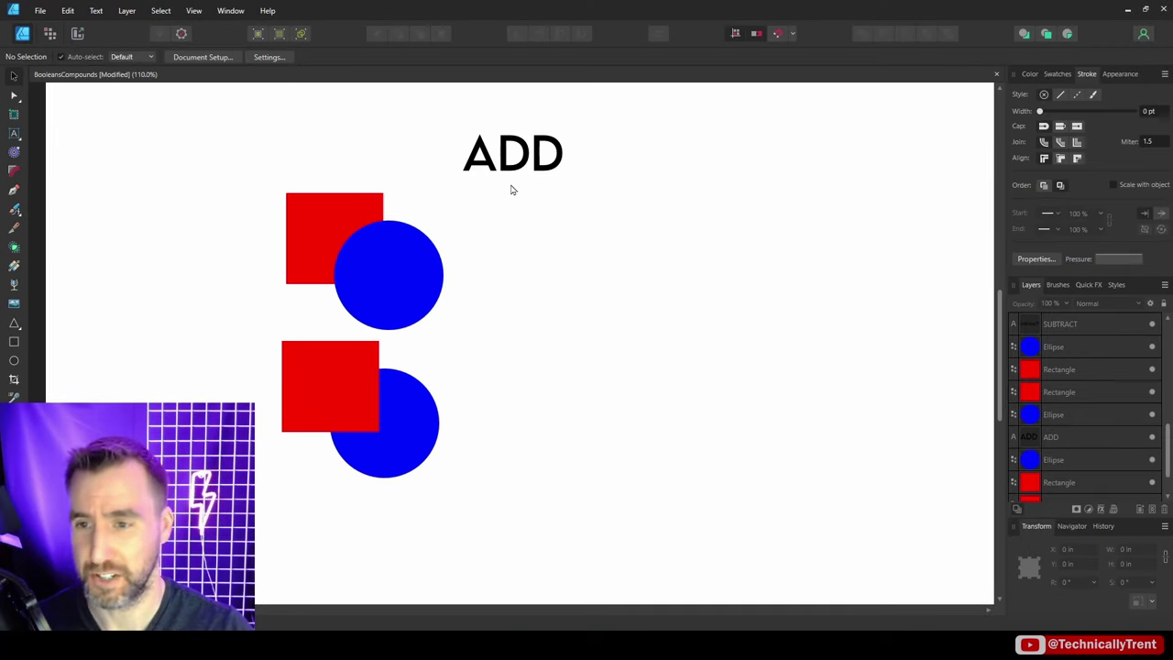
# Duplicate the upper square-and-circle pair to the right and merge the copies with the Add boolean operation.
pyautogui.moveTo(244, 161); pyautogui.dragTo(499, 351)
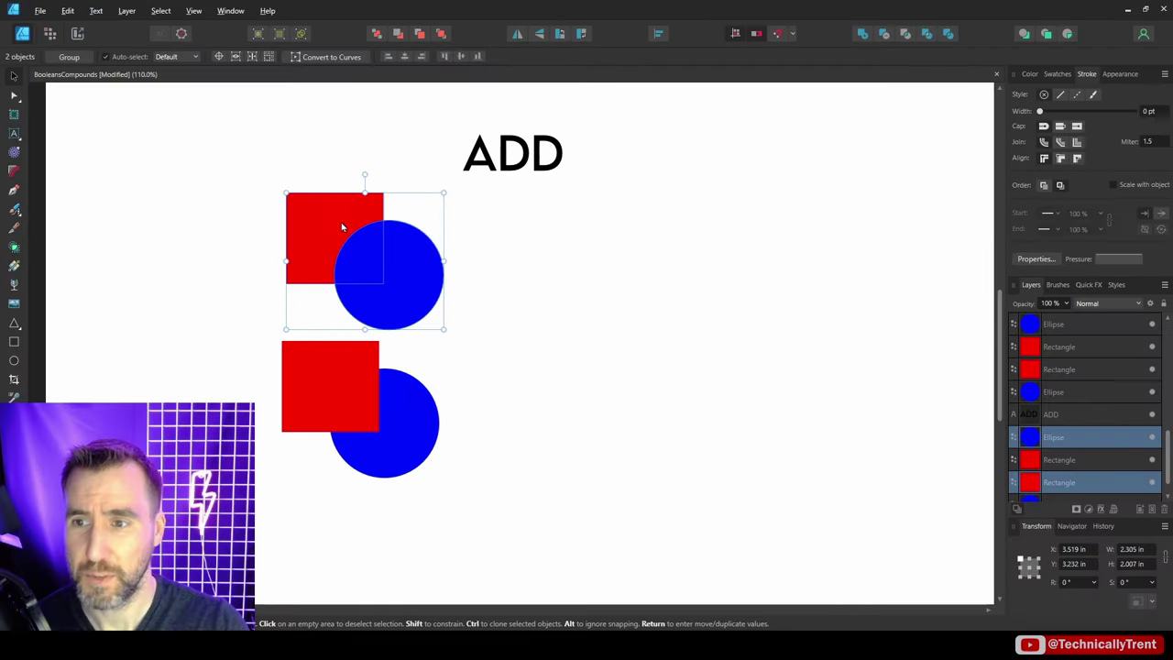
pyautogui.moveTo(340, 228); pyautogui.dragTo(635, 228)
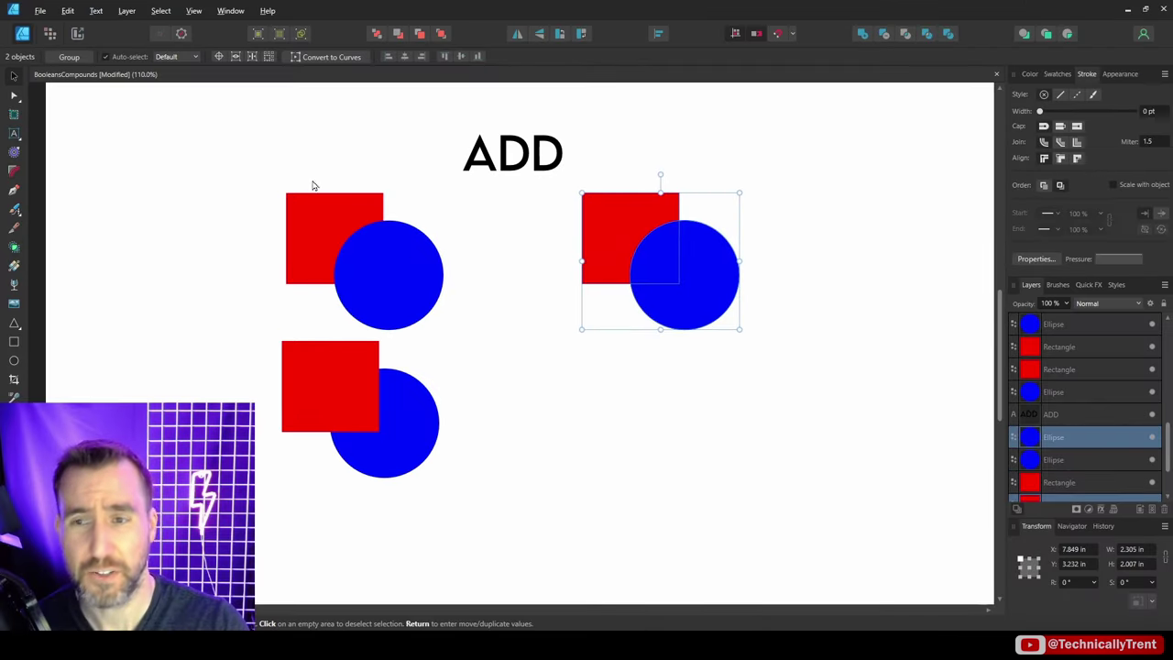
pyautogui.click(862, 34)
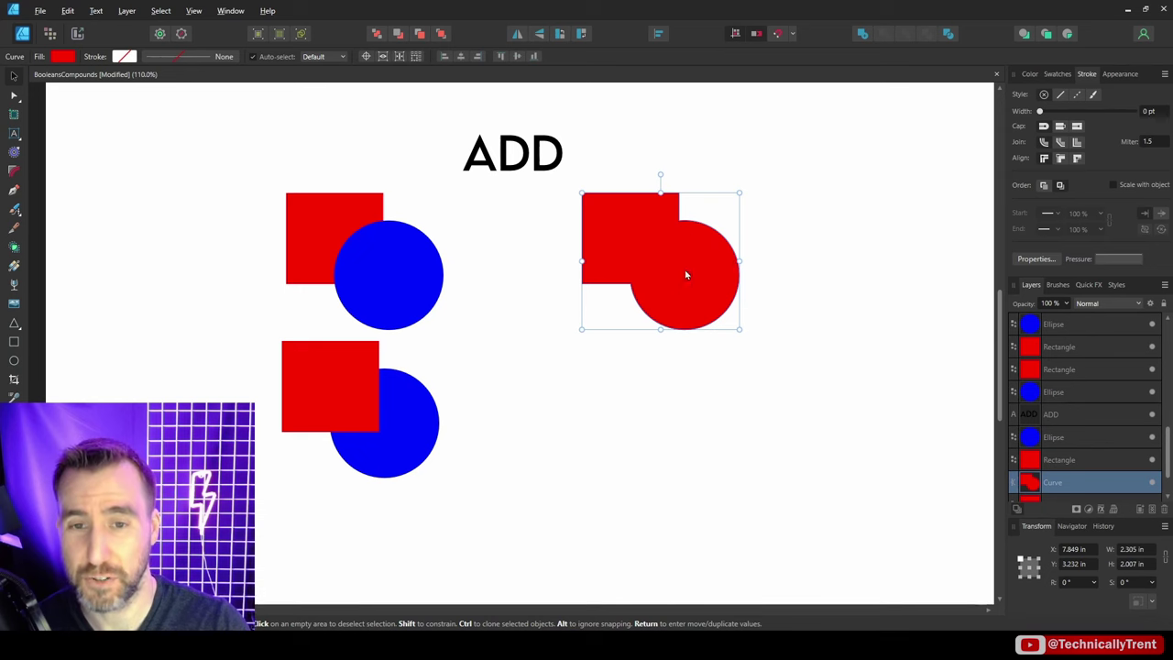
pyautogui.click(413, 349)
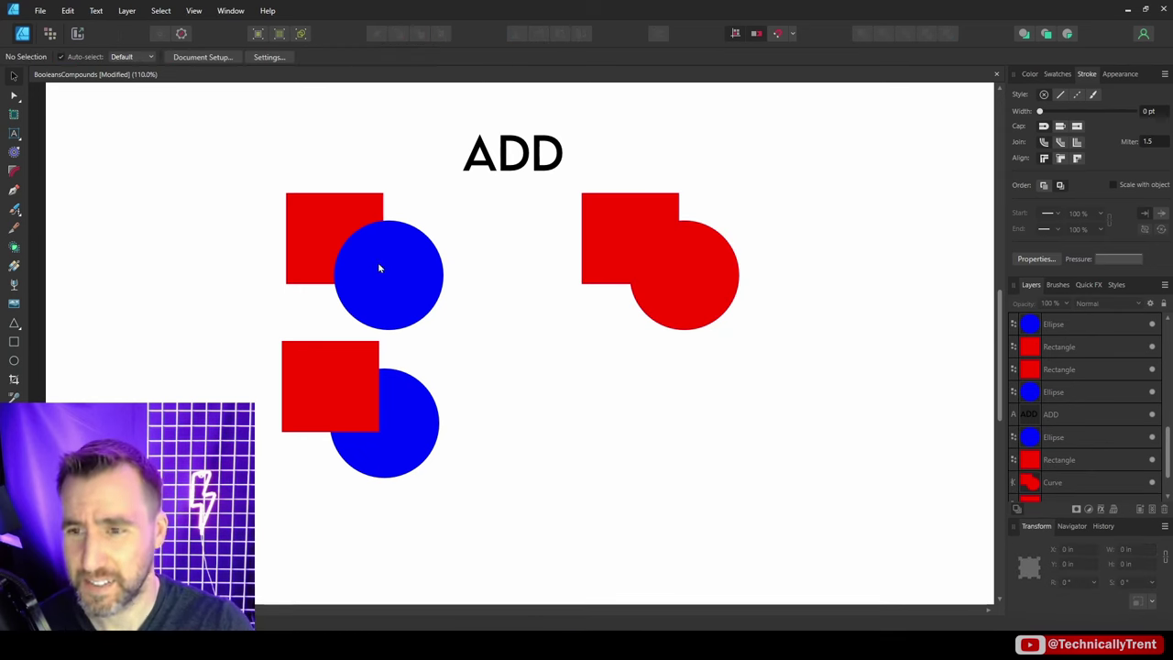
# Copy the lower pair, where the square overlaps the circle, to the right and combine the copies with Add.
pyautogui.click(344, 384)
pyautogui.keyDown('shift'); pyautogui.click(414, 418); pyautogui.keyUp('shift')
pyautogui.moveTo(347, 389); pyautogui.dragTo(641, 404)
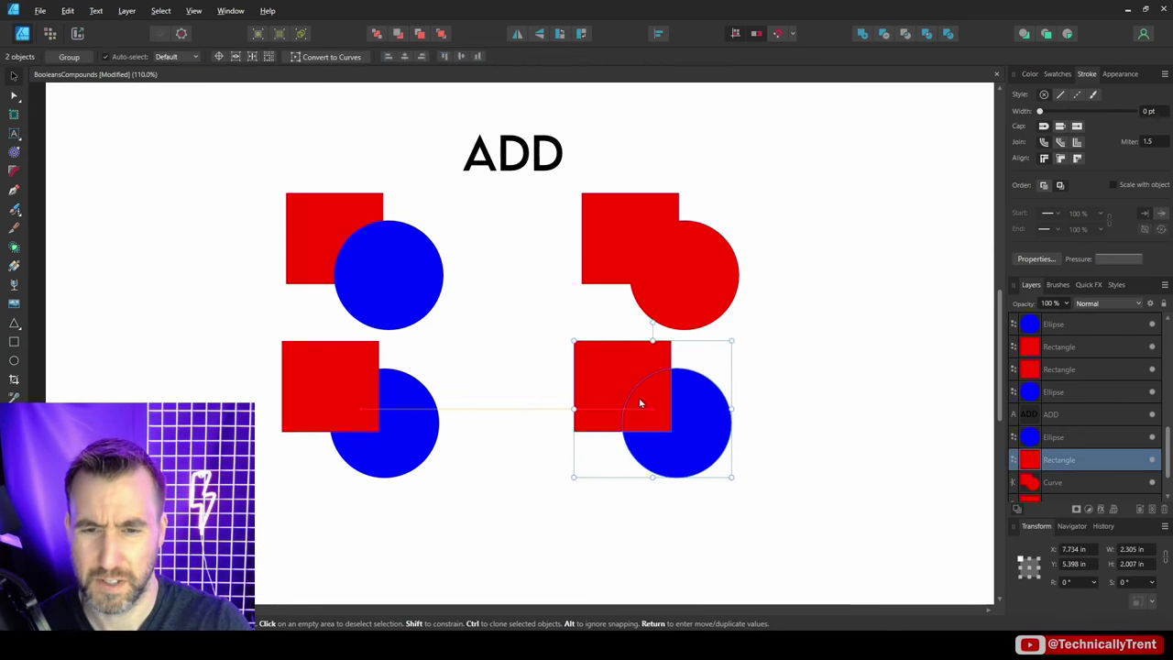
pyautogui.click(862, 33)
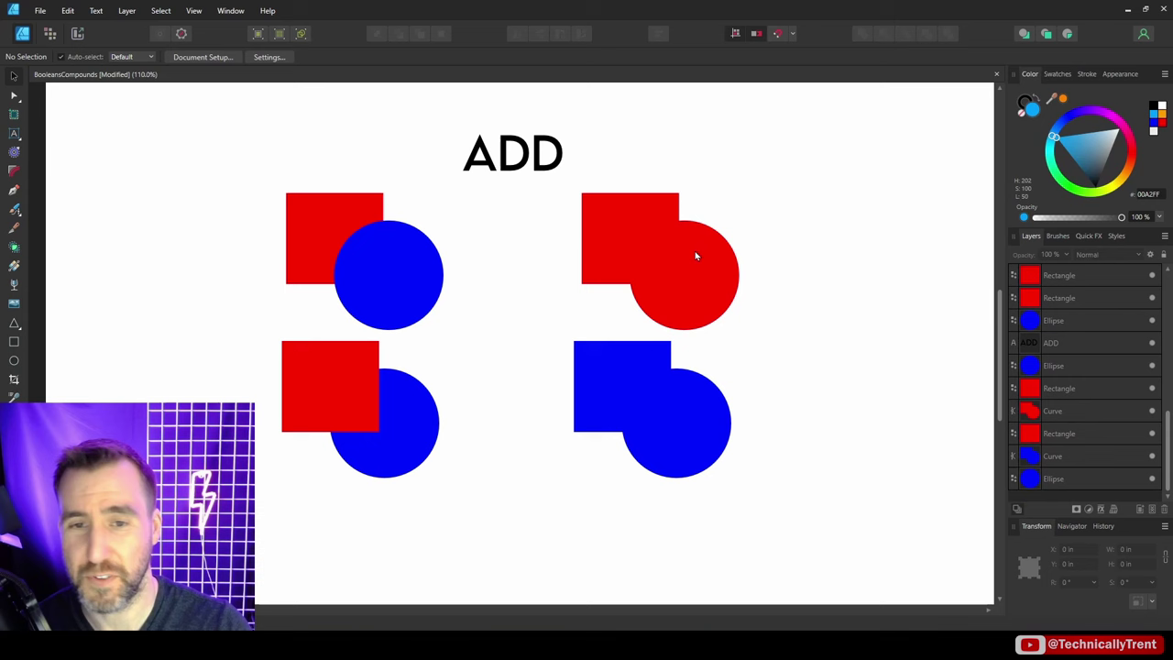
pyautogui.click(696, 254)
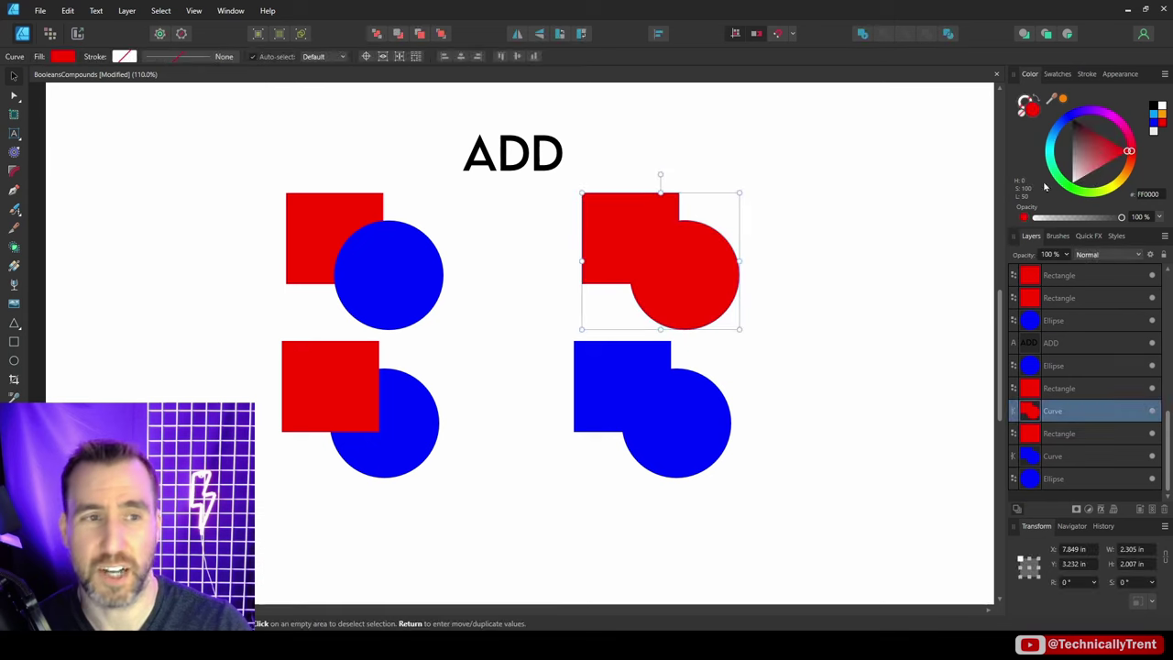
pyautogui.moveTo(1061, 138)
pyautogui.mouseDown()
pyautogui.moveTo(1056, 154)
pyautogui.moveTo(1053, 145)
pyautogui.mouseUp()
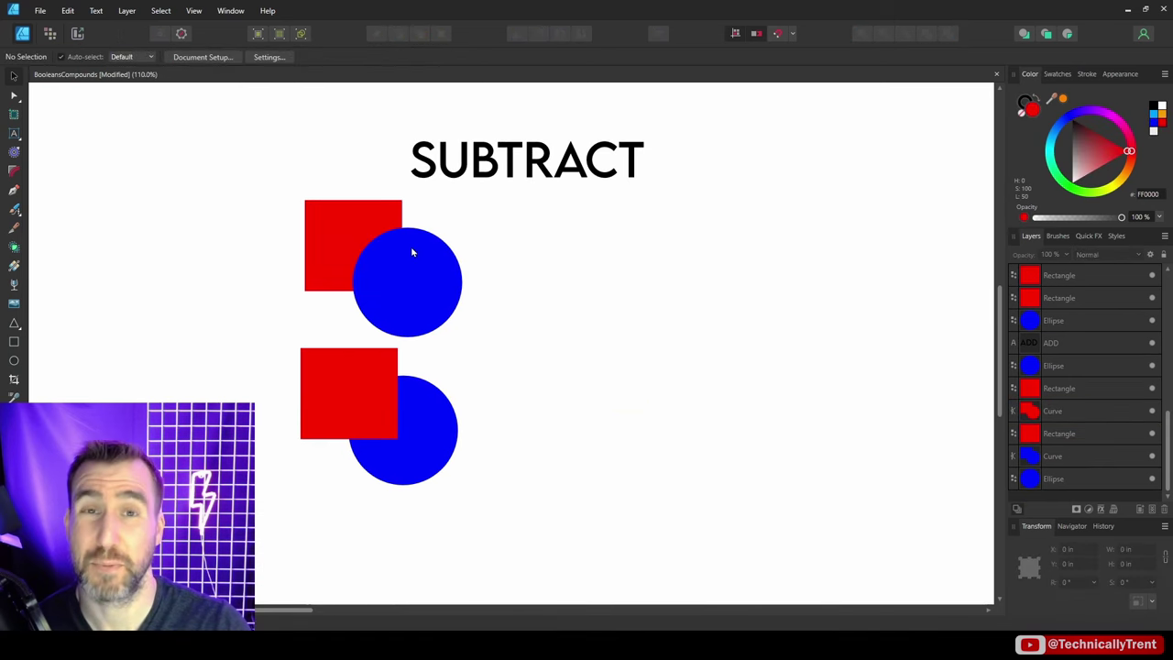
# Duplicate the upper pair under the SUBTRACT heading to the right and subtract the blue circle from the red square.
pyautogui.click(367, 240)
pyautogui.keyDown('shift'); pyautogui.click(419, 272); pyautogui.keyUp('shift')
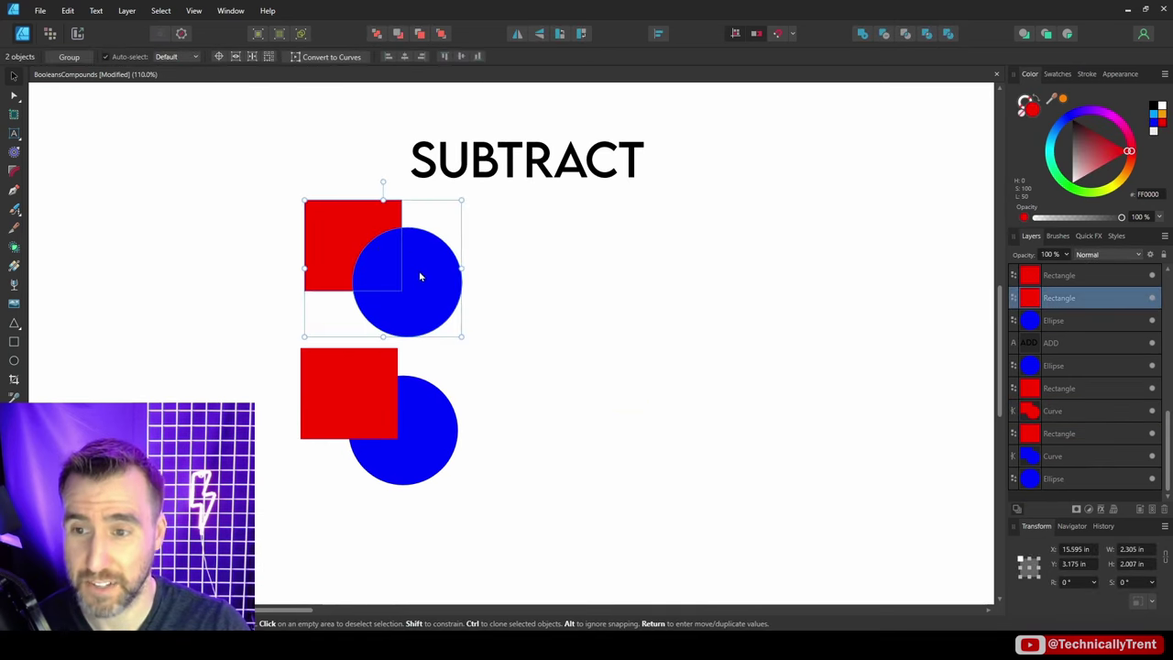
pyautogui.moveTo(368, 240)
pyautogui.keyDown('ctrl'); pyautogui.mouseDown()
pyautogui.moveTo(584, 258)
pyautogui.moveTo(645, 242)
pyautogui.mouseUp(); pyautogui.keyUp('ctrl')
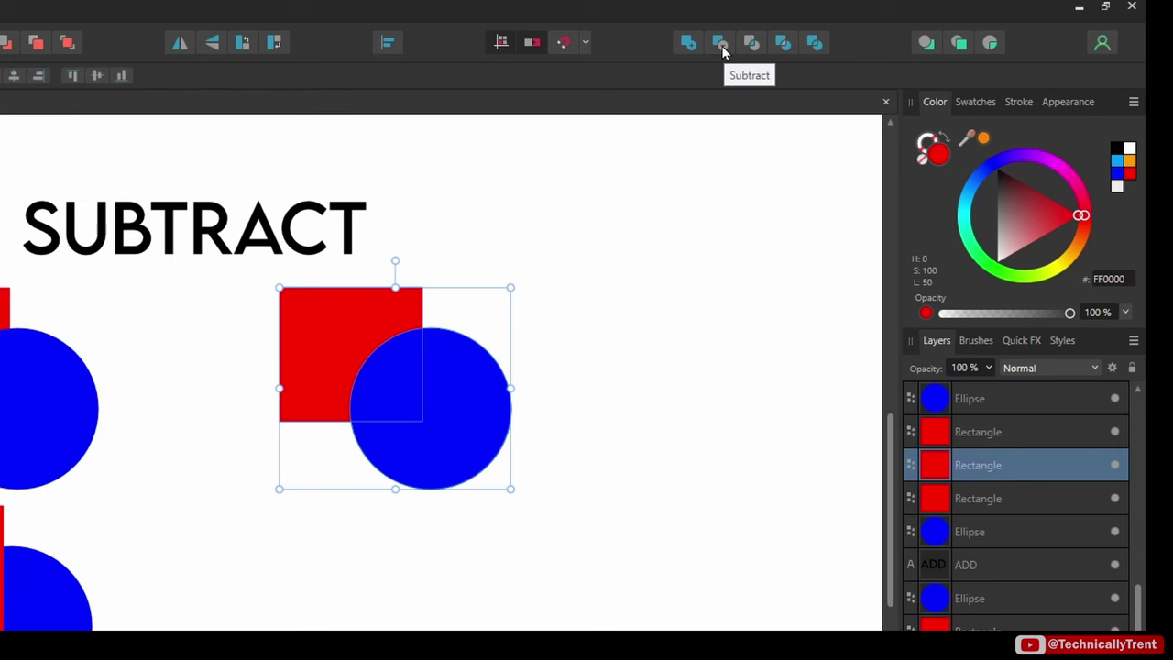
pyautogui.click(722, 52)
pyautogui.click(626, 259)
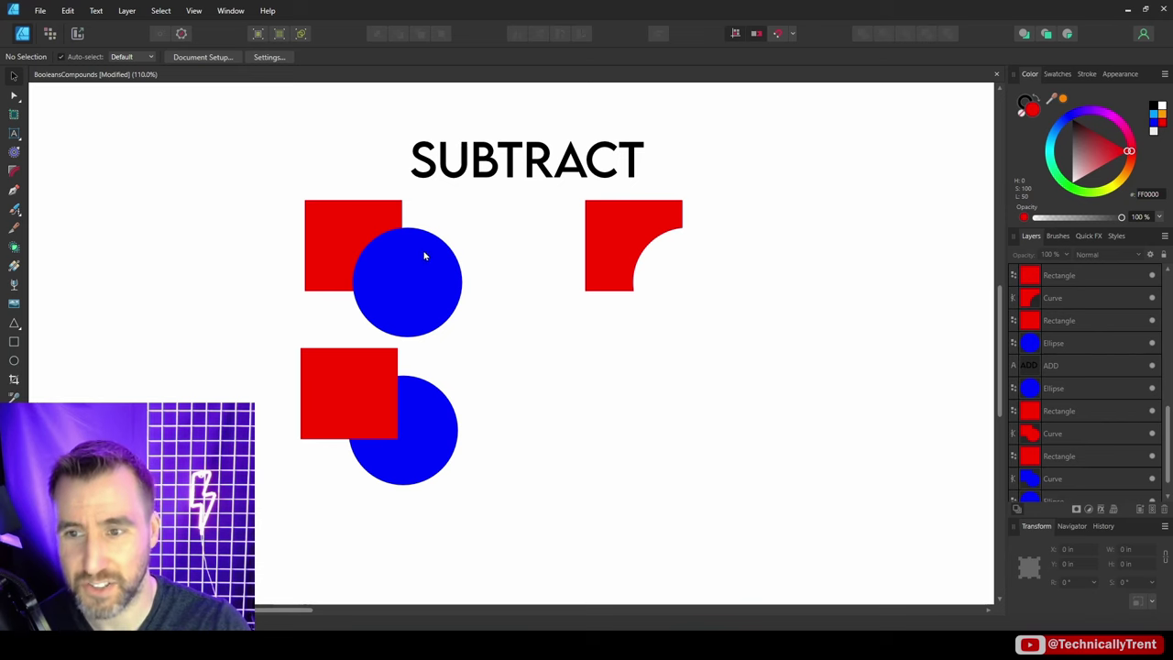
# Copy the lower SUBTRACT pair to the right and subtract the red square from the blue circle.
pyautogui.click(365, 385)
pyautogui.keyDown('shift'); pyautogui.click(437, 438); pyautogui.keyUp('shift')
pyautogui.moveTo(376, 403); pyautogui.dragTo(649, 403)
pyautogui.click(816, 419)
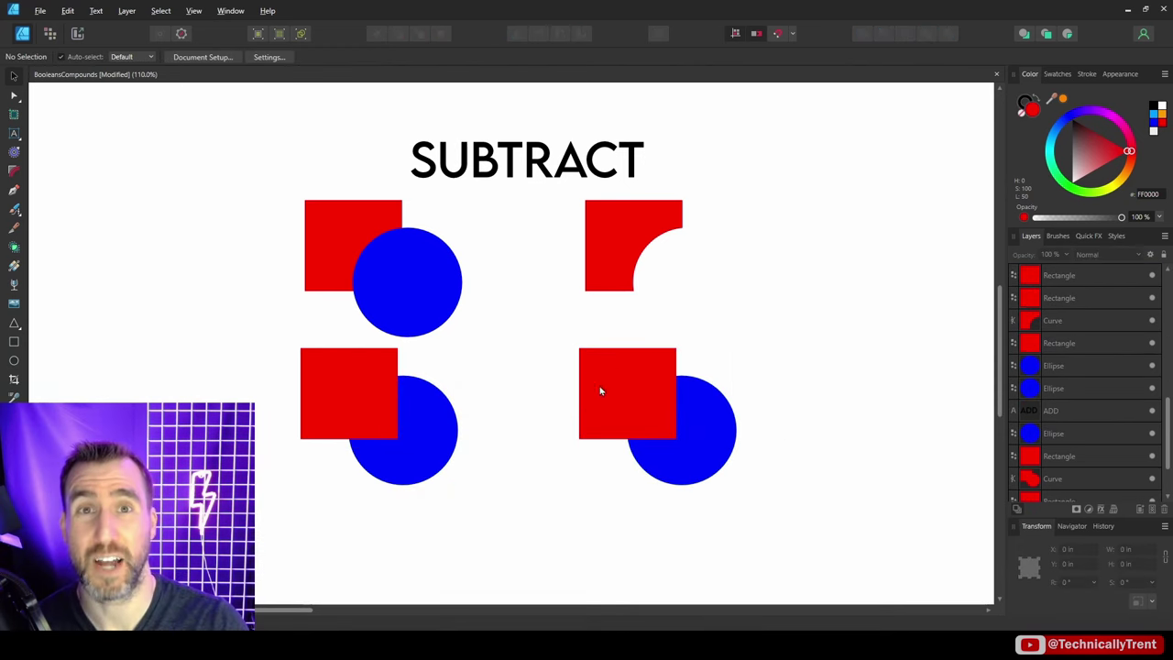
pyautogui.click(659, 408)
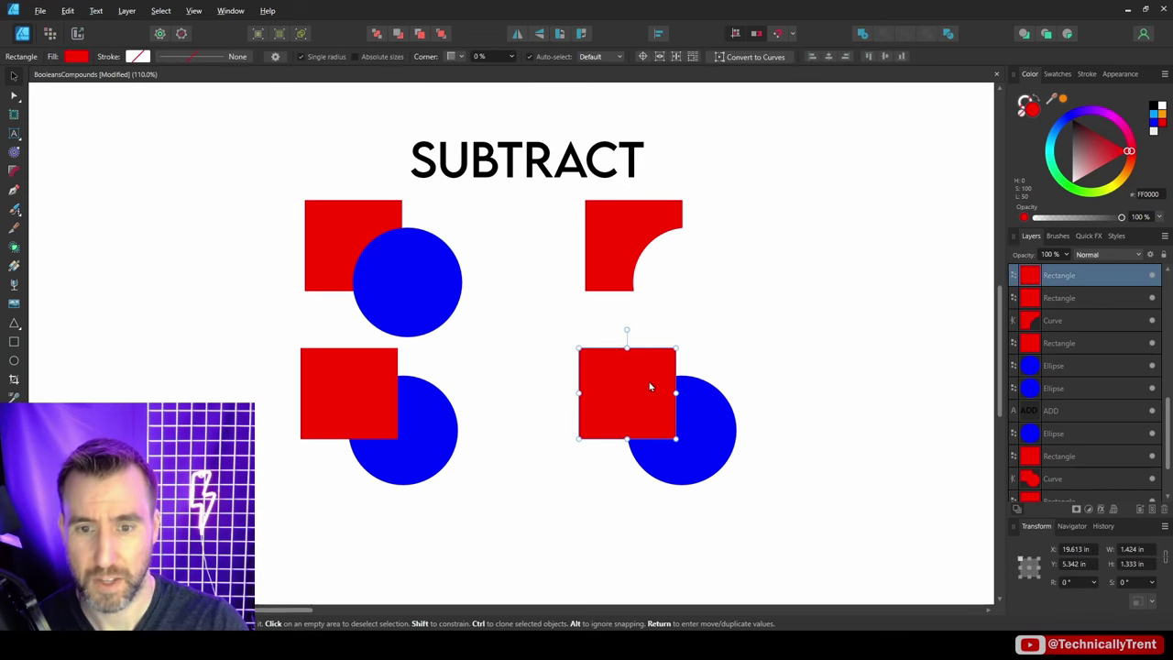
pyautogui.keyDown('shift'); pyautogui.click(708, 432); pyautogui.keyUp('shift')
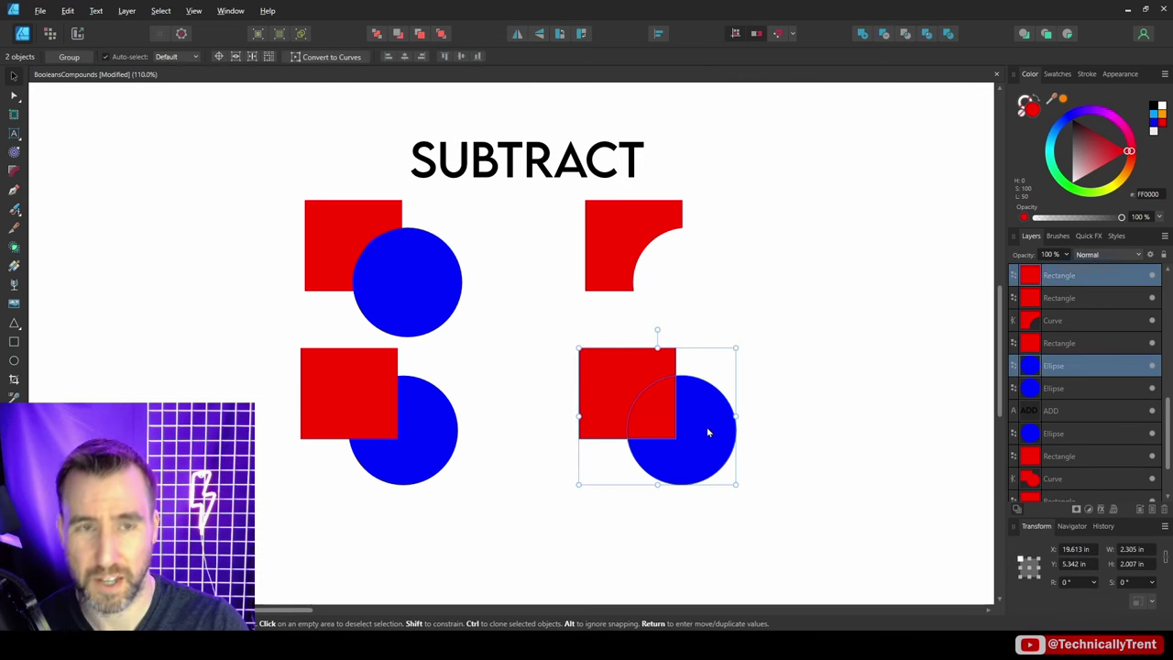
pyautogui.click(885, 37)
pyautogui.click(757, 247)
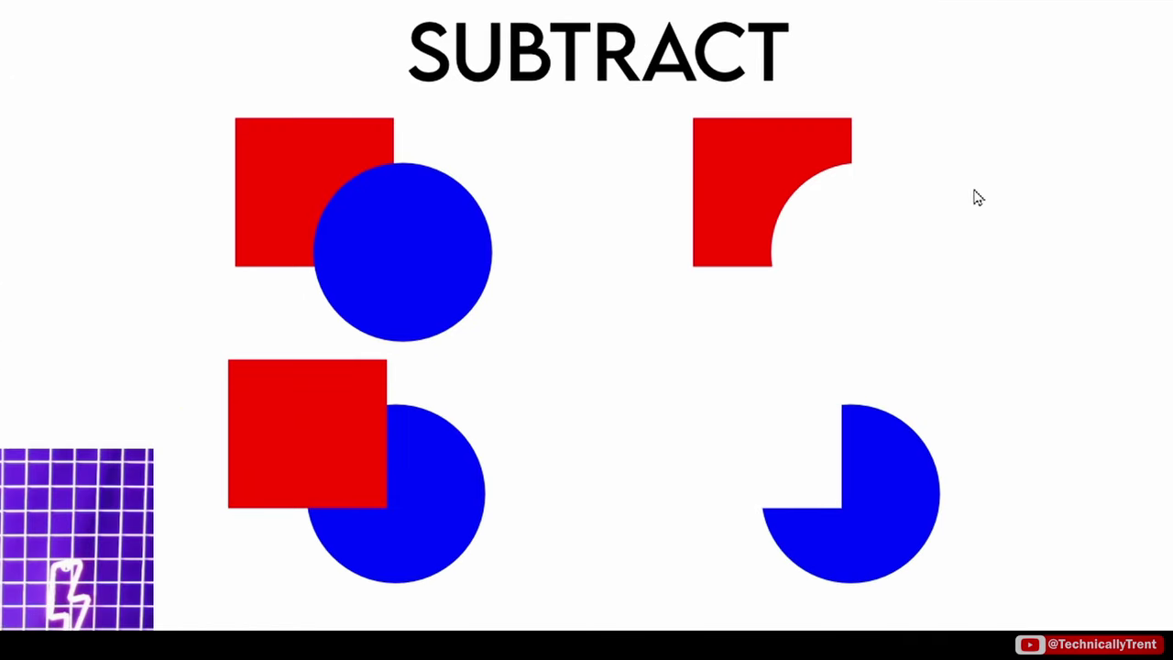
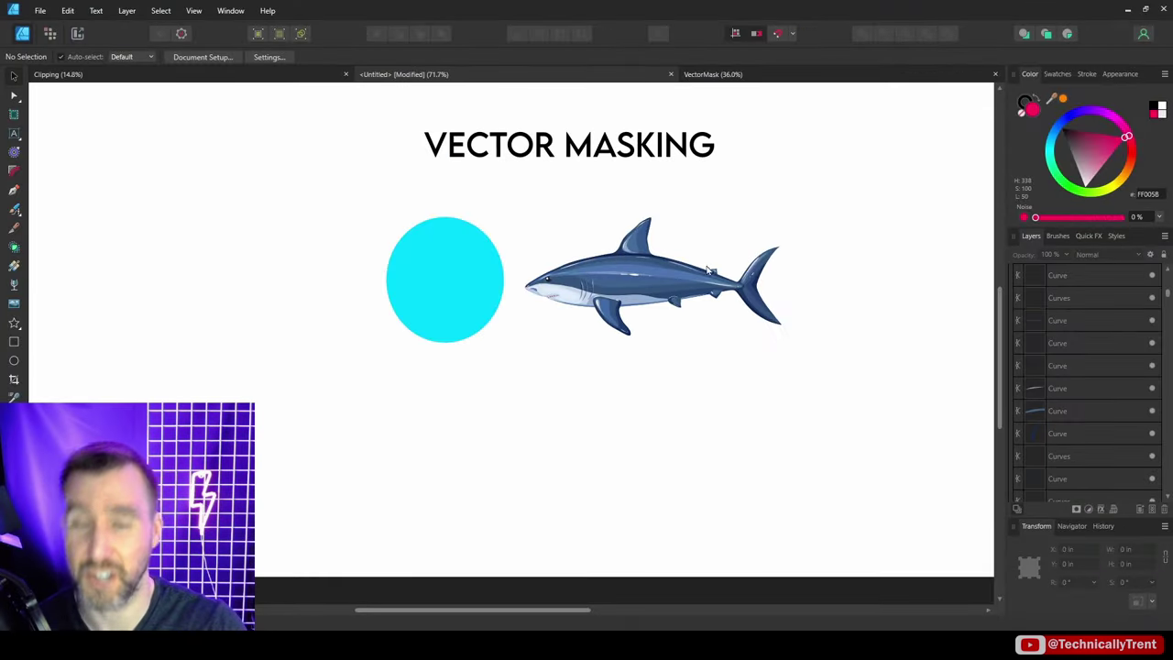
# Place the cyan ellipse over the shark's head and apply it as a vector mask to the Shark layer.
pyautogui.scroll(5, 1081, 367)
pyautogui.click(1013, 298)
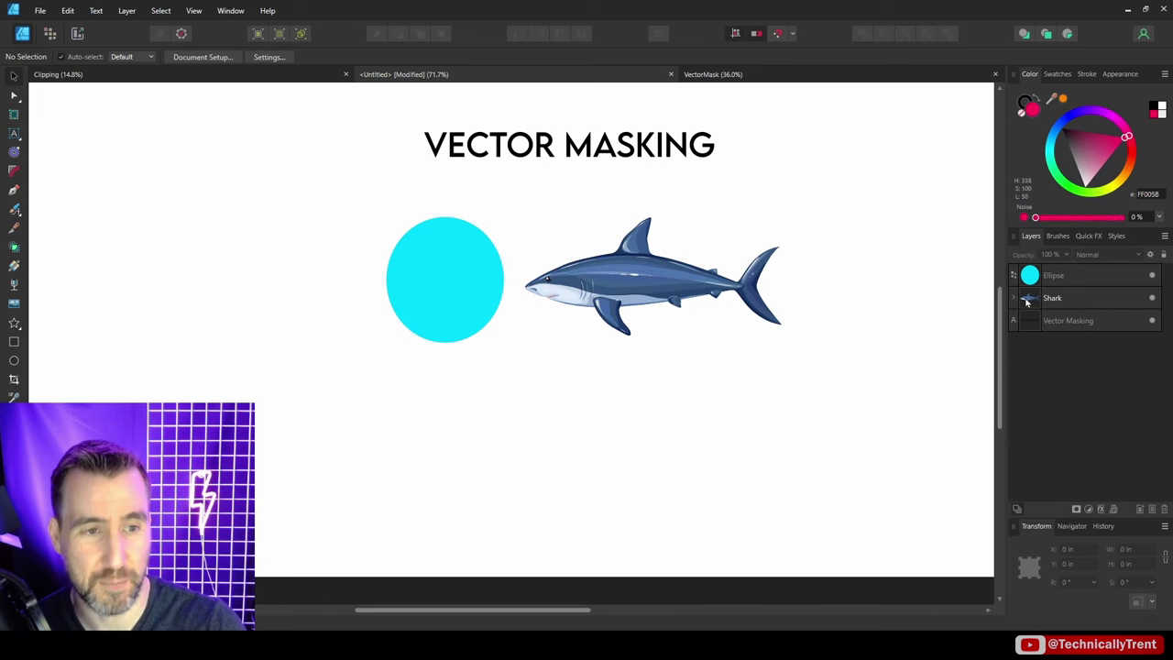
pyautogui.click(459, 274)
pyautogui.moveTo(427, 269); pyautogui.dragTo(548, 265)
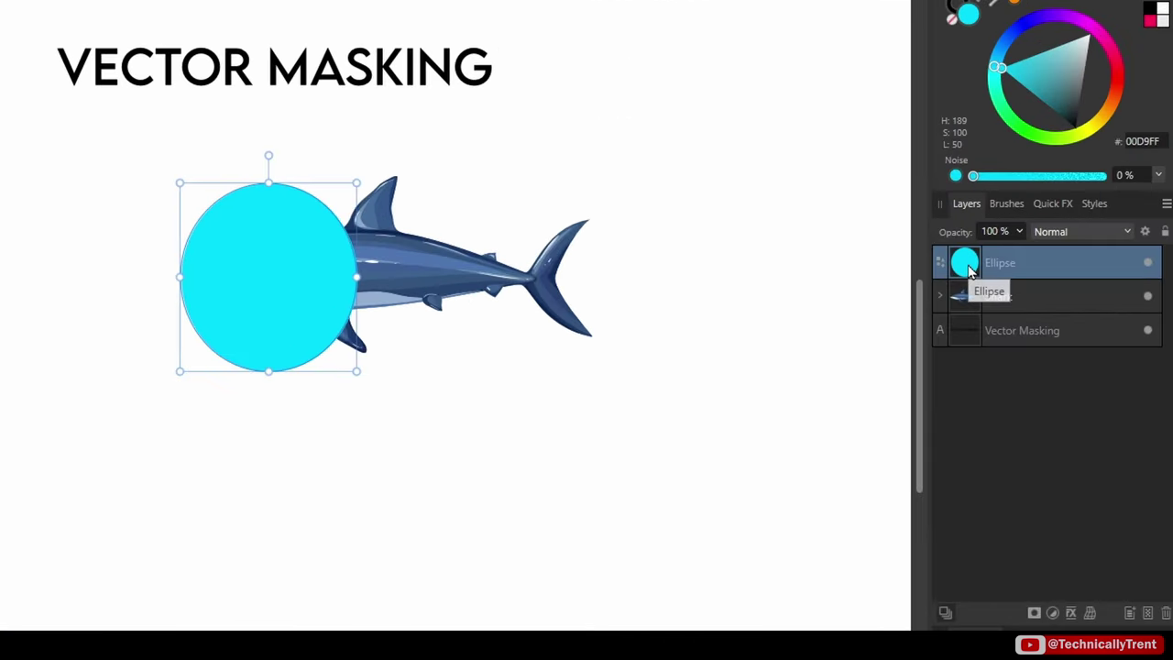
pyautogui.moveTo(969, 270); pyautogui.dragTo(962, 299)
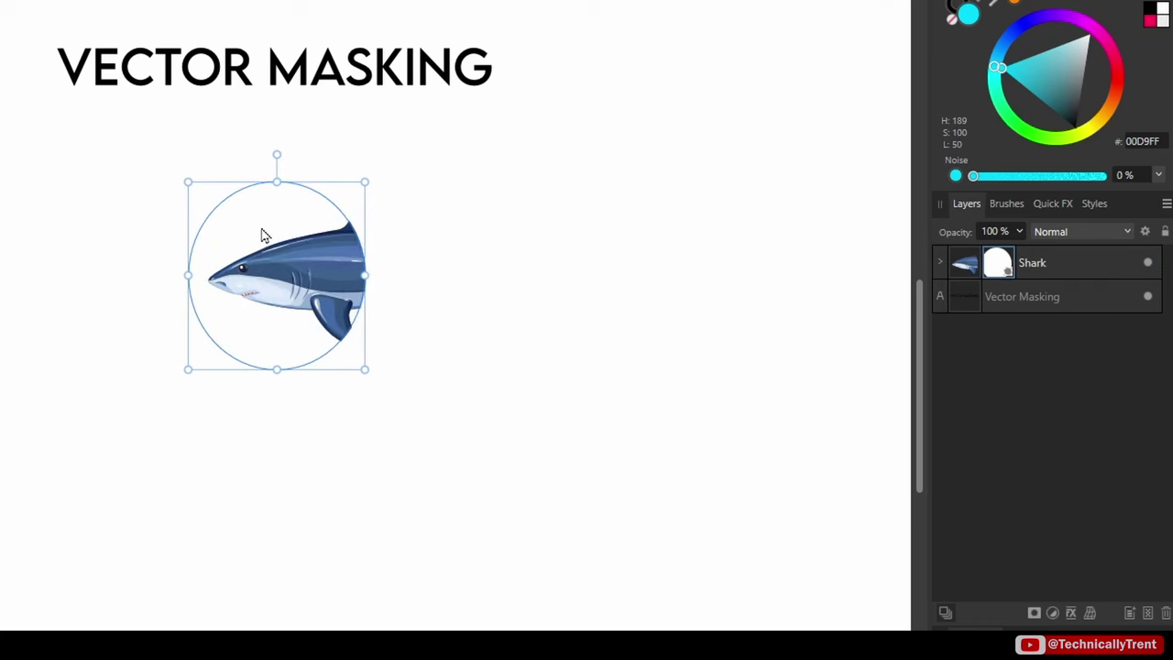
pyautogui.click(543, 460)
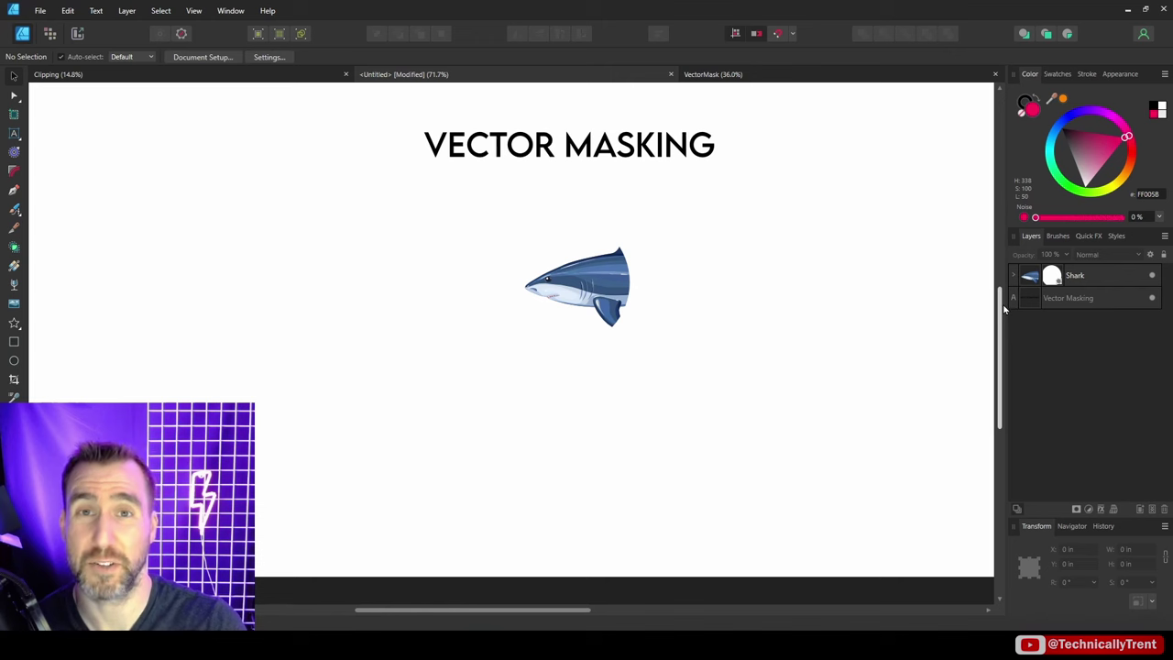
# Shift the ellipse mask on the Shark layer to the left so it reveals only the shark's snout.
pyautogui.click(1051, 275)
pyautogui.moveTo(587, 289)
pyautogui.mouseDown()
pyautogui.moveTo(646, 255)
pyautogui.moveTo(657, 213)
pyautogui.moveTo(583, 289)
pyautogui.mouseUp()
pyautogui.click(657, 243)
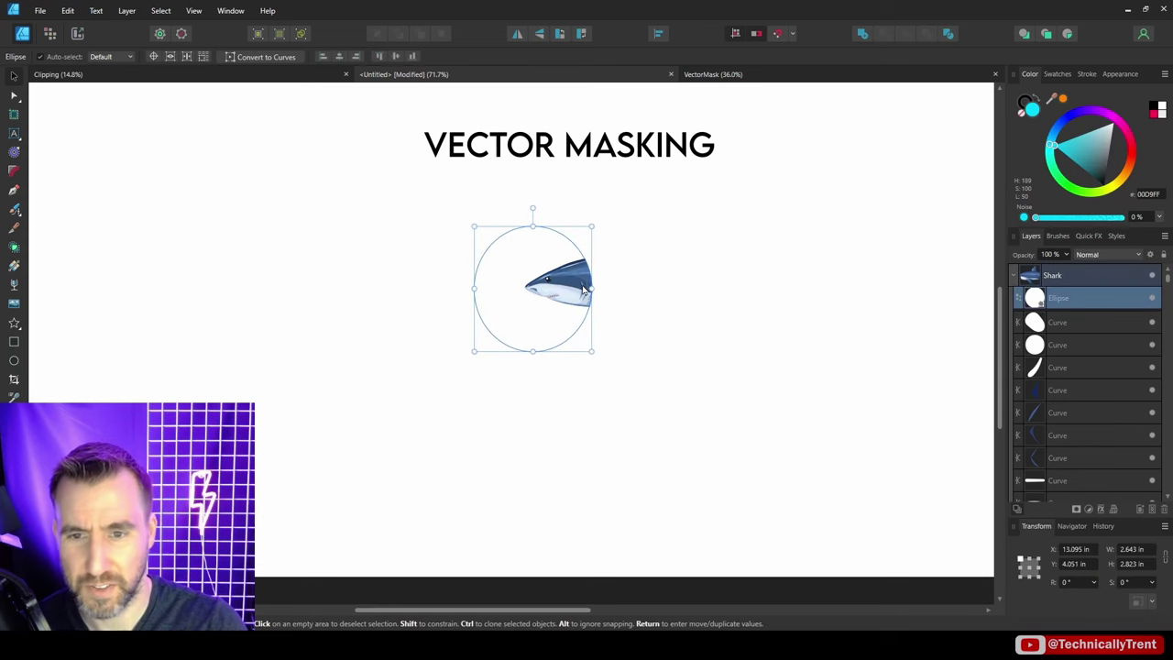
pyautogui.click(1047, 276)
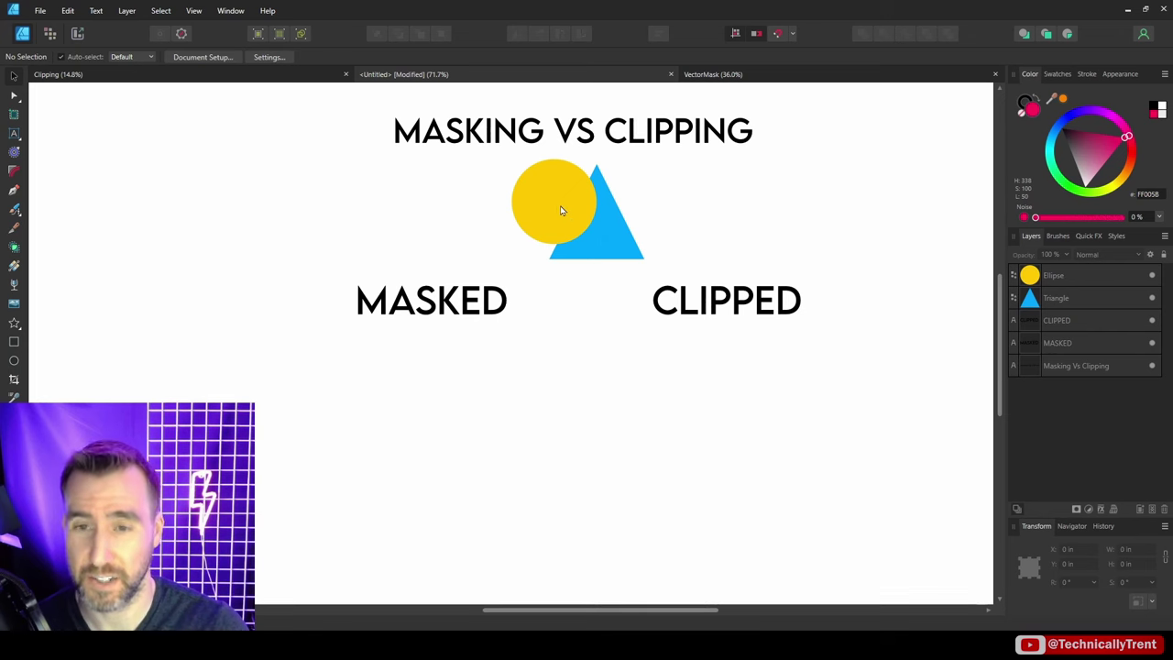
# Duplicate the yellow circle and blue triangle together and place the copies below the MASKED heading.
pyautogui.click(559, 207)
pyautogui.keyDown('shift'); pyautogui.click(610, 241); pyautogui.keyUp('shift')
pyautogui.moveTo(563, 207)
pyautogui.mouseDown()
pyautogui.moveTo(525, 316)
pyautogui.moveTo(430, 412)
pyautogui.mouseUp()
pyautogui.hotkey('ctrl', 'd')
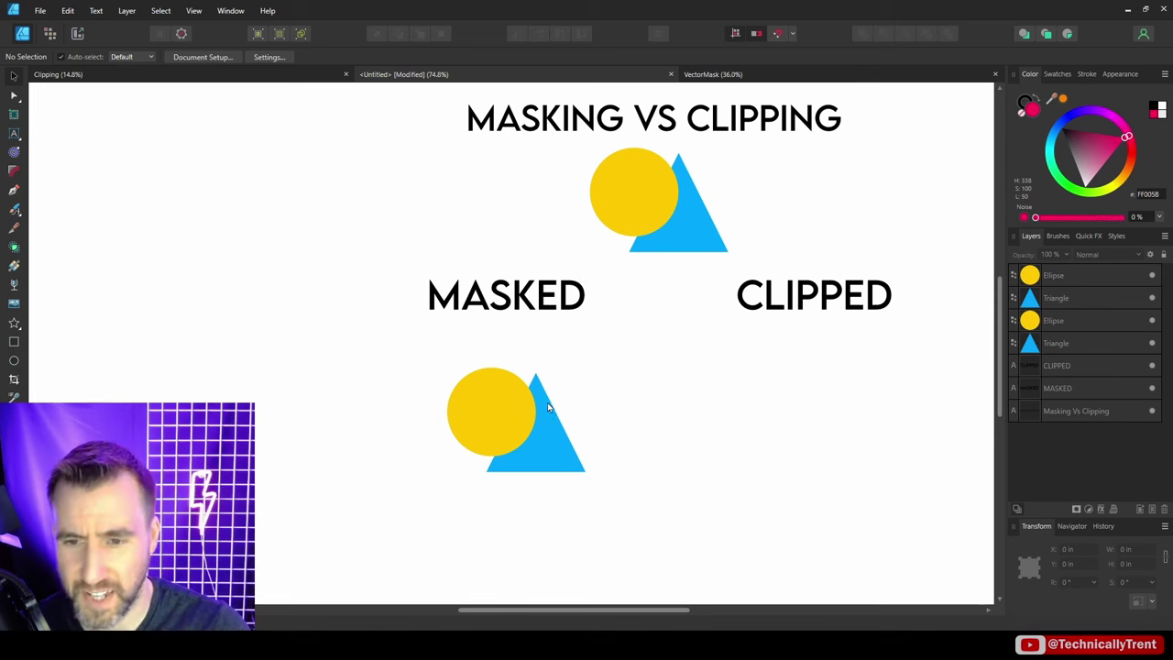
# Use the copied yellow ellipse as a mask on the copied blue triangle below MASKED.
pyautogui.click(1033, 277)
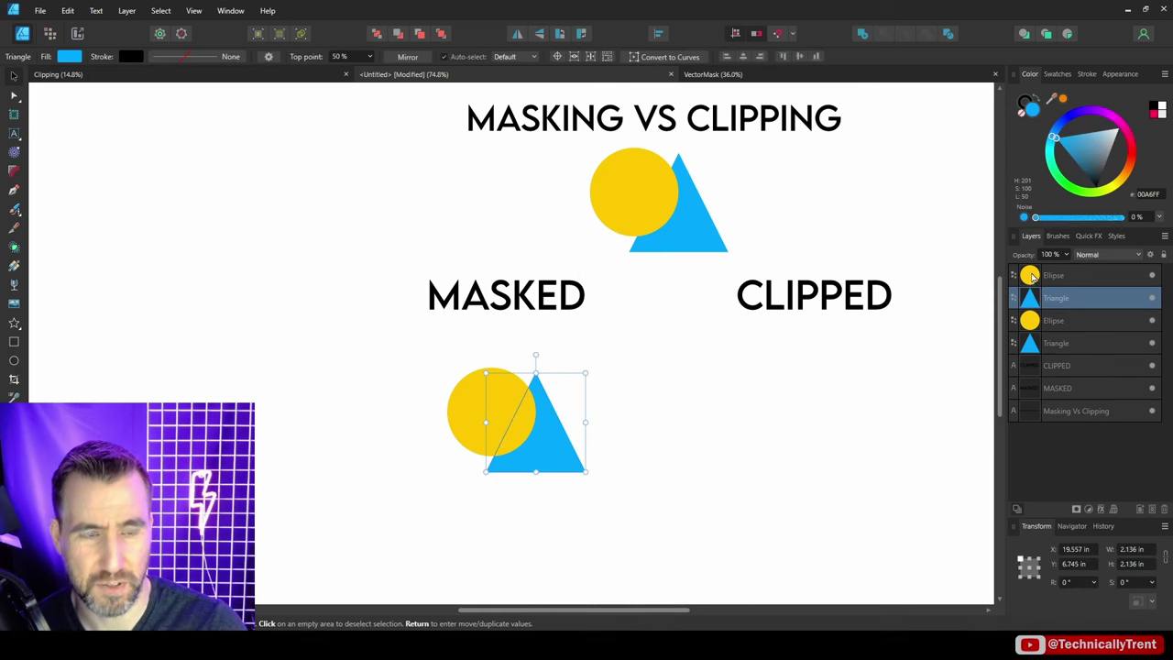
pyautogui.click(1033, 277)
pyautogui.moveTo(1032, 276); pyautogui.dragTo(1032, 303)
pyautogui.click(699, 427)
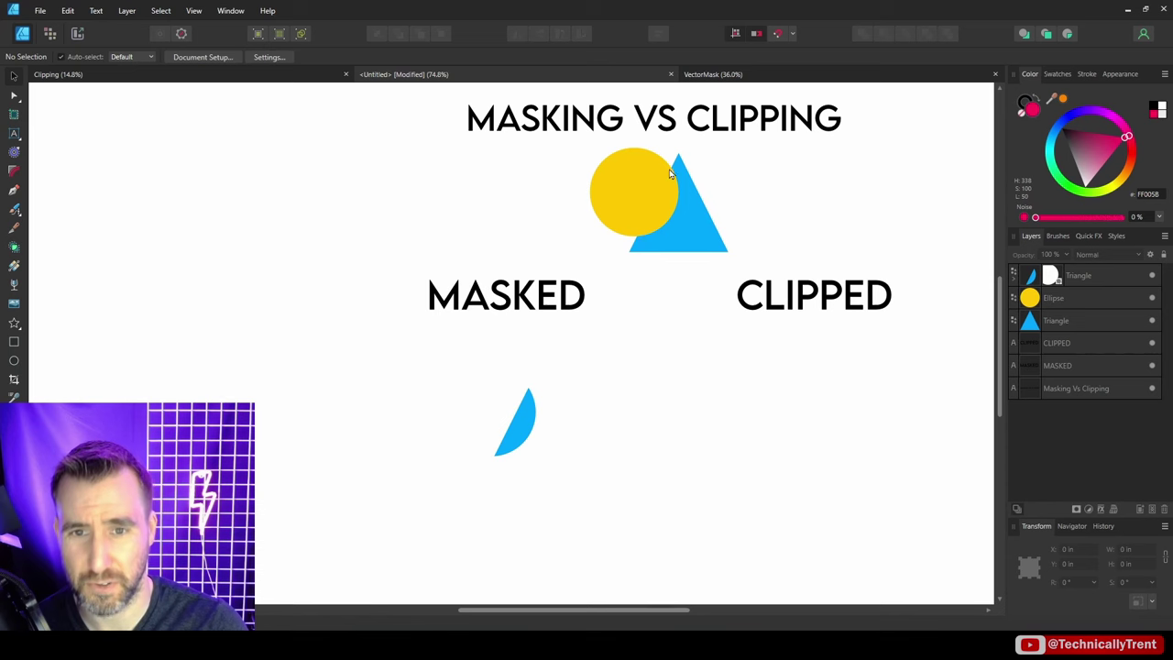
# Duplicate the original circle and triangle below the CLIPPED heading and clip the circle copy inside the triangle copy.
pyautogui.moveTo(584, 327); pyautogui.dragTo(699, 224)
pyautogui.keyDown('ctrl'); pyautogui.moveTo(632, 188); pyautogui.dragTo(799, 398); pyautogui.keyUp('ctrl')
pyautogui.click(1048, 278)
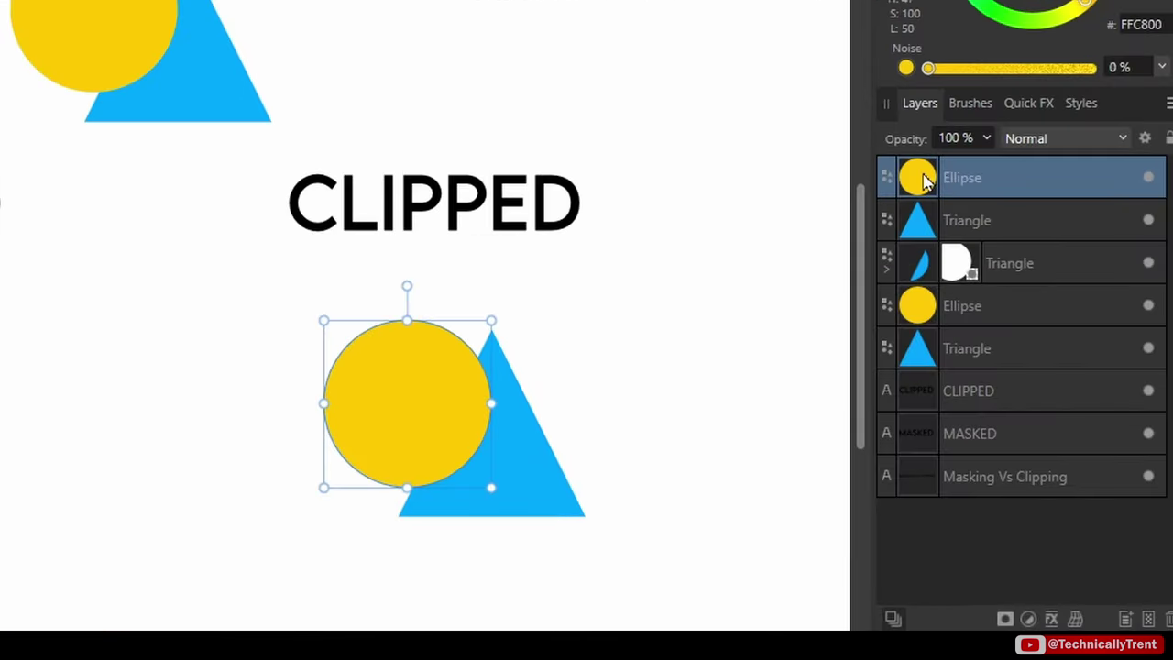
pyautogui.moveTo(950, 177); pyautogui.dragTo(984, 230)
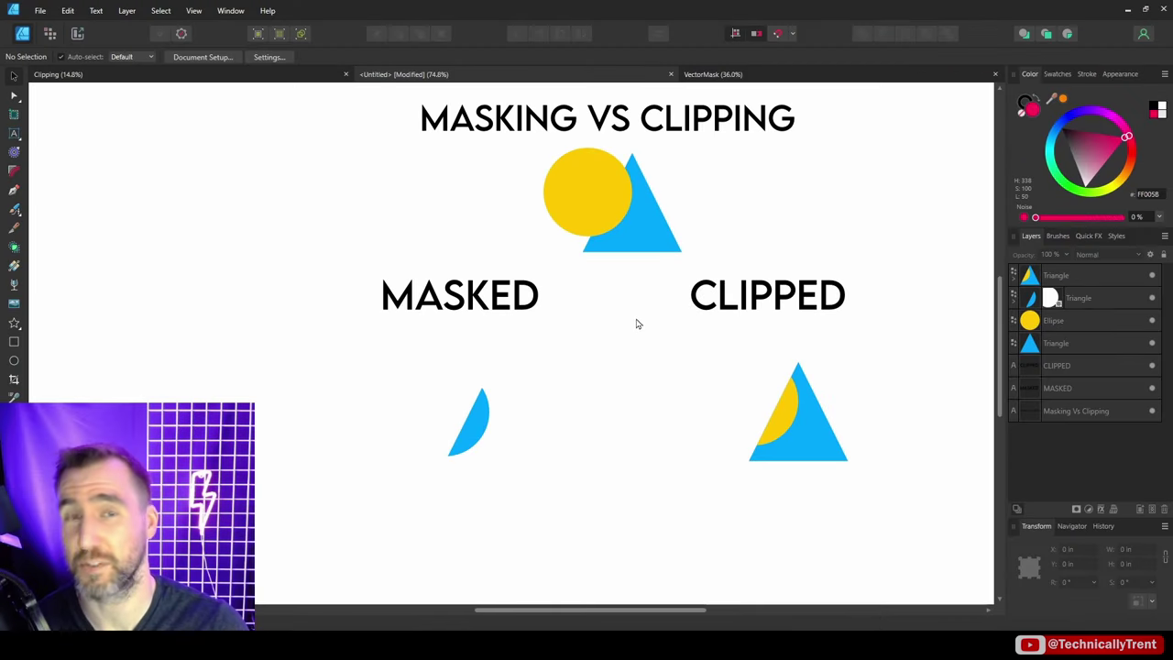
pyautogui.click(780, 395)
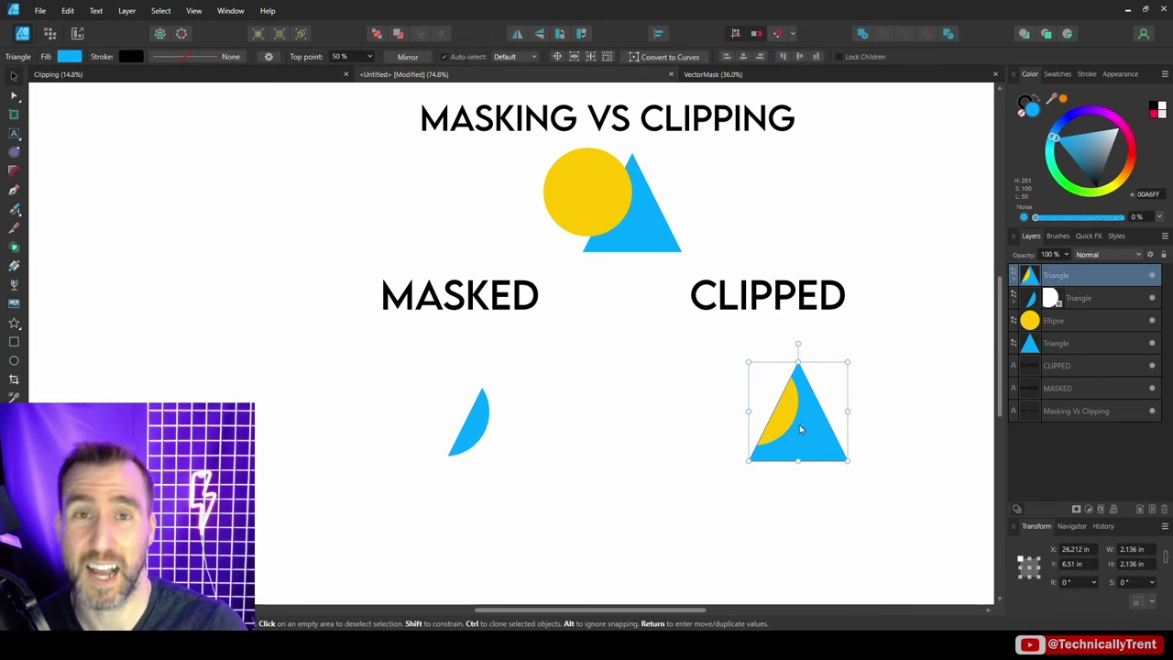
pyautogui.click(524, 330)
pyautogui.click(591, 190)
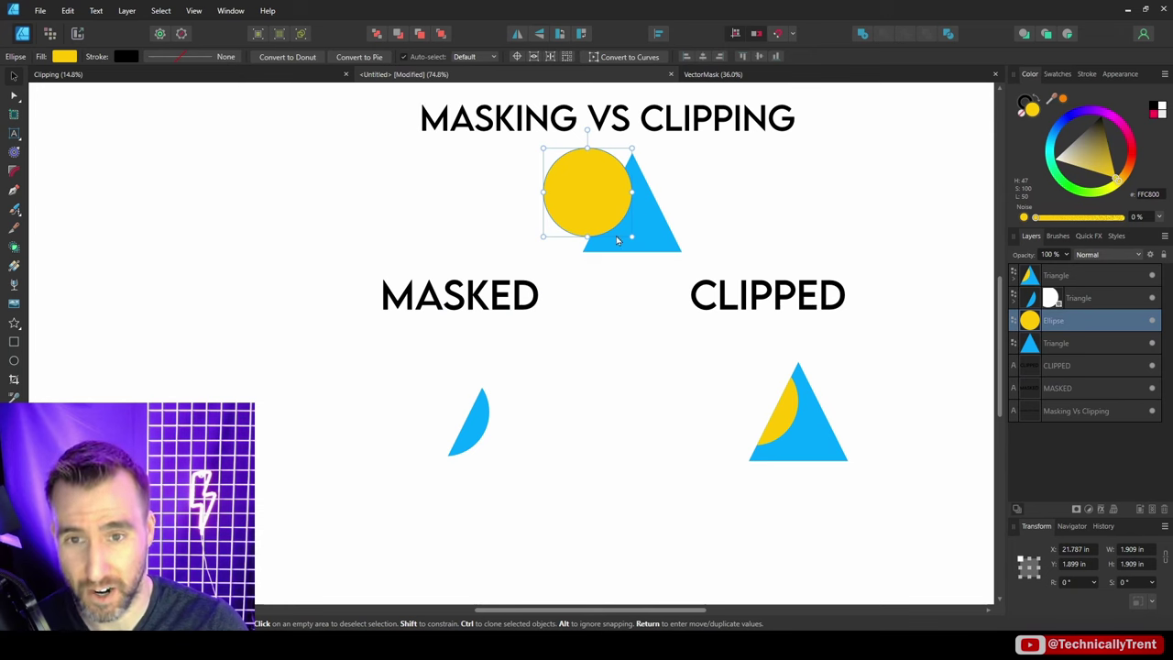
pyautogui.click(497, 330)
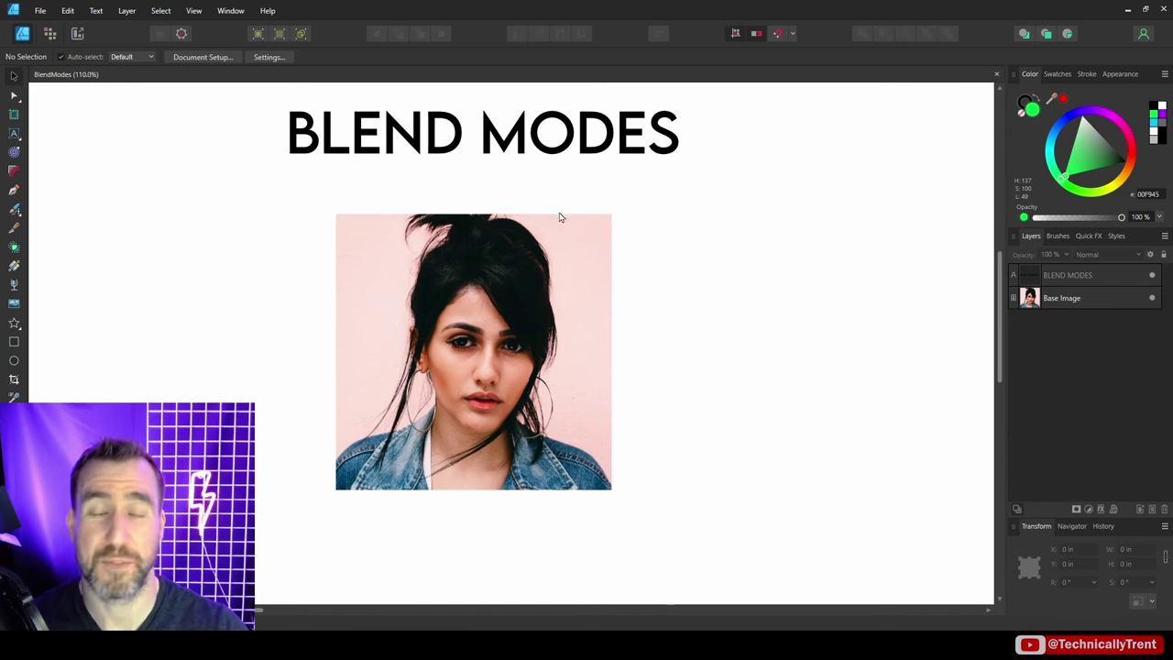
# Select the Base Image portrait and view the list of layer blend modes available for it.
pyautogui.click(532, 293)
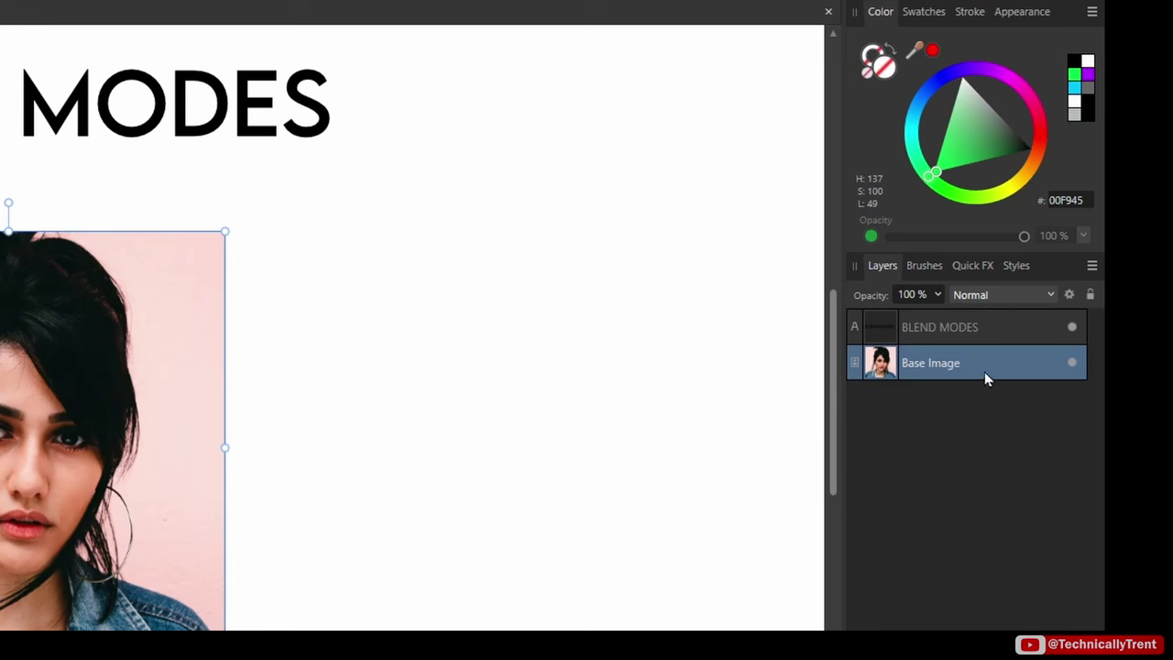
pyautogui.click(998, 298)
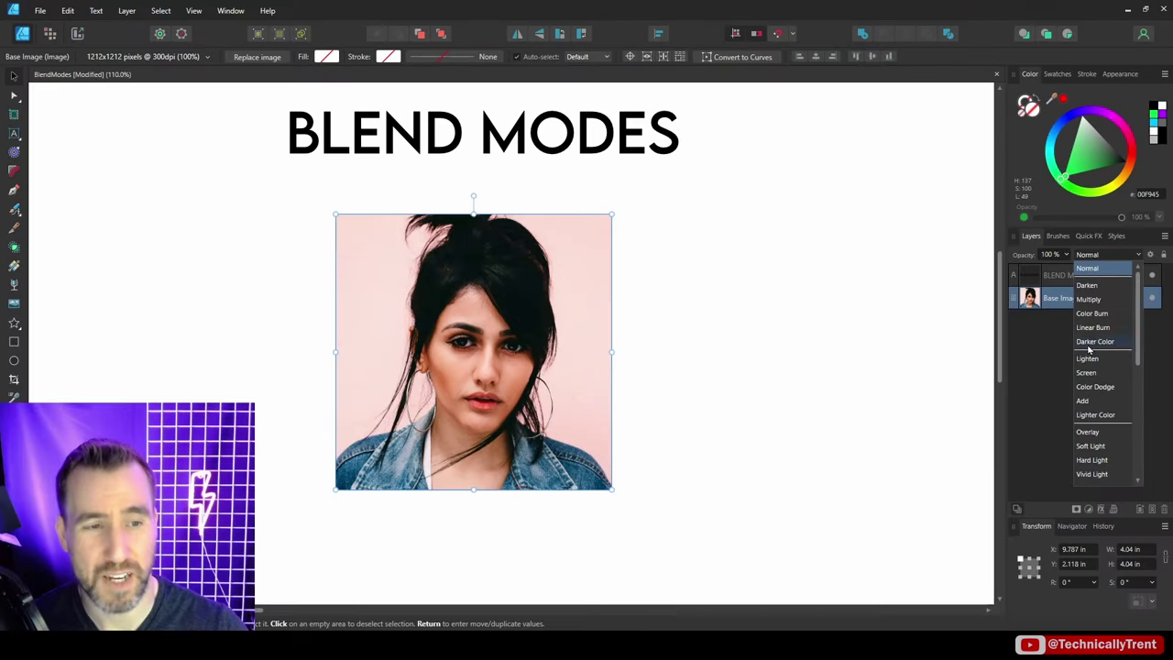
pyautogui.click(1040, 360)
# Draw a rectangle about 5.36 by 2.63 in across the portrait and fill it with mid-gray 868686.
pyautogui.click(14, 341)
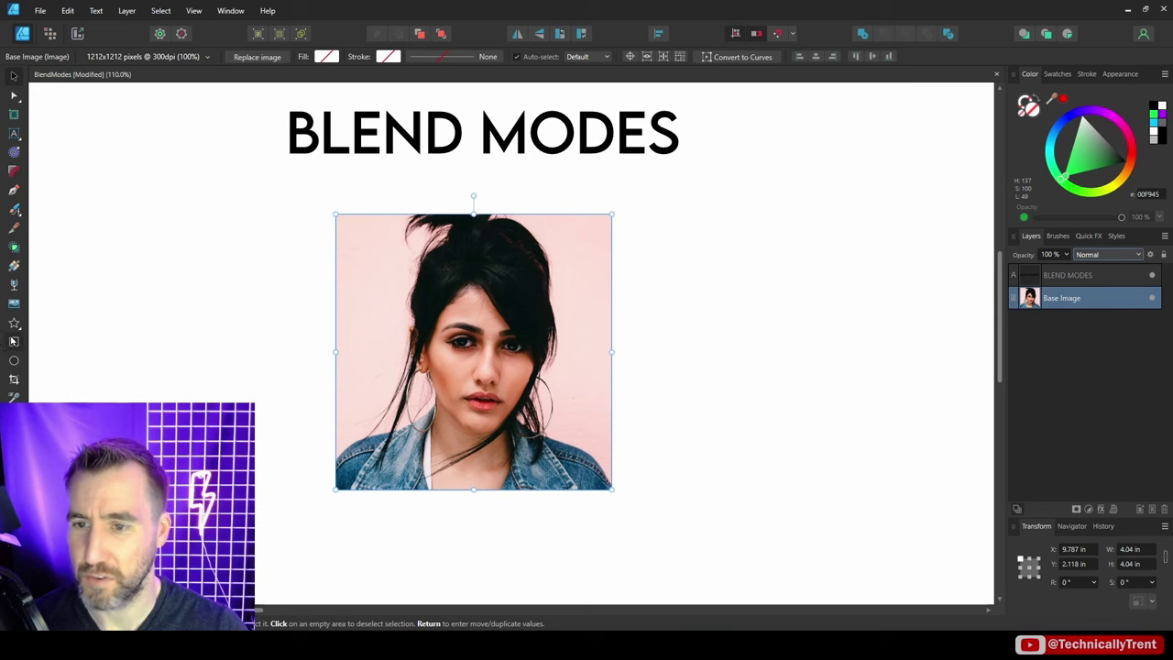
pyautogui.moveTo(664, 251); pyautogui.dragTo(299, 431)
pyautogui.click(1100, 146)
pyautogui.moveTo(1100, 147); pyautogui.dragTo(1102, 137)
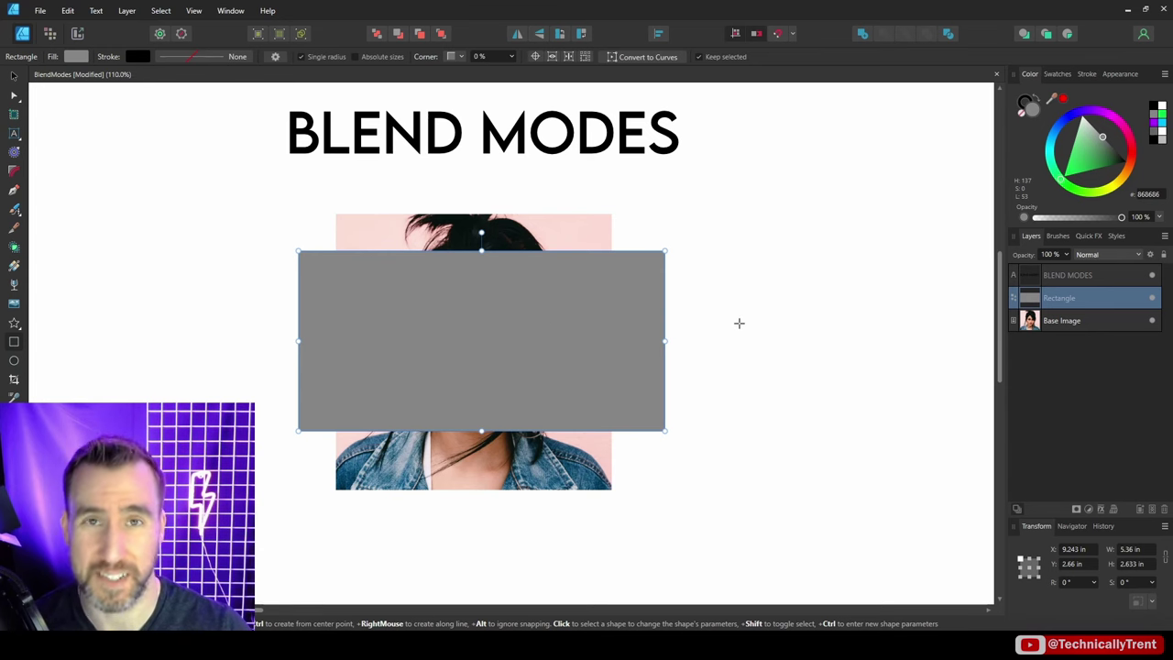
# Change the gray rectangle's blend mode to Multiply over the portrait.
pyautogui.click(1066, 254)
pyautogui.moveTo(1069, 268)
pyautogui.mouseDown()
pyautogui.moveTo(1018, 268)
pyautogui.moveTo(1079, 278)
pyautogui.mouseUp()
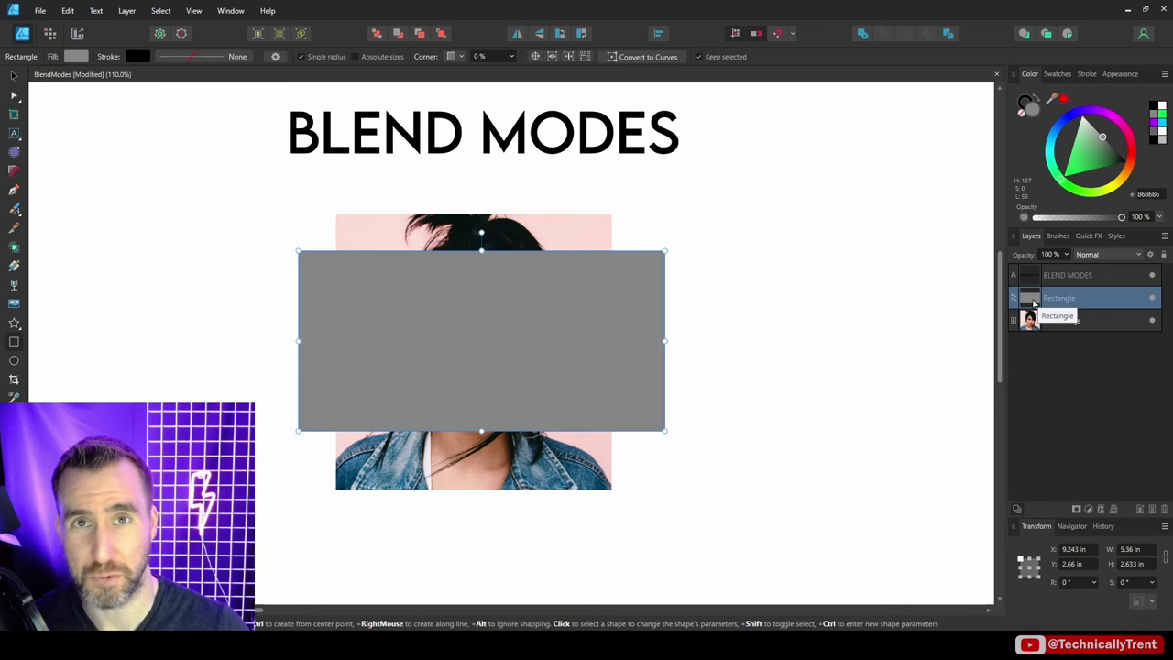
pyautogui.click(1134, 255)
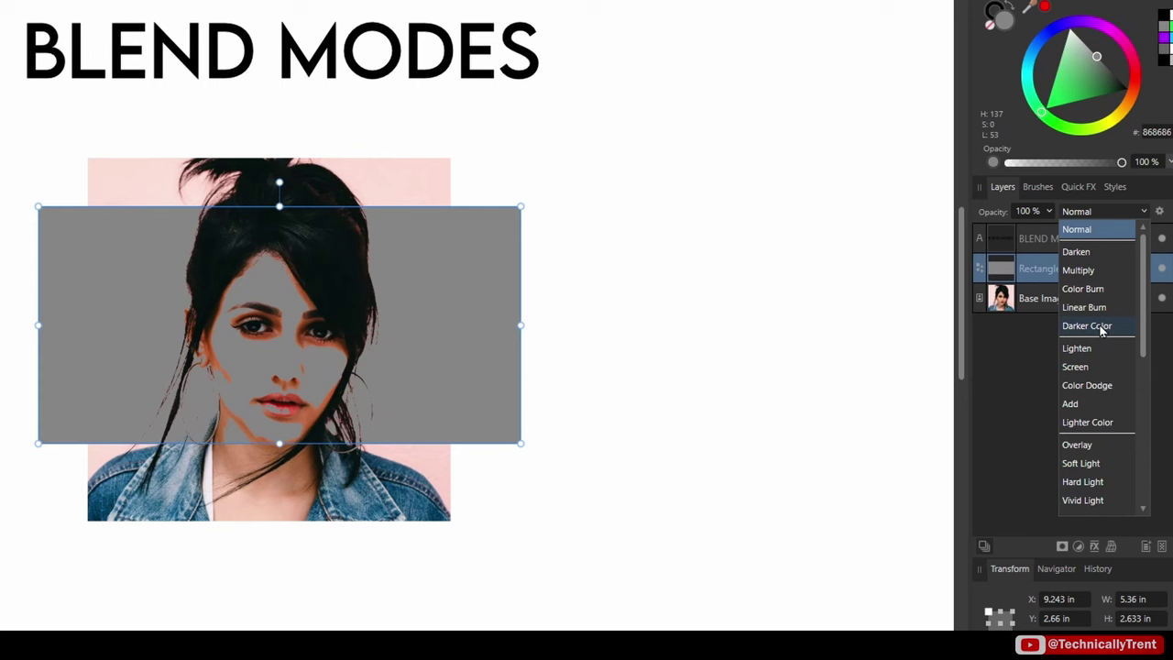
pyautogui.click(1090, 272)
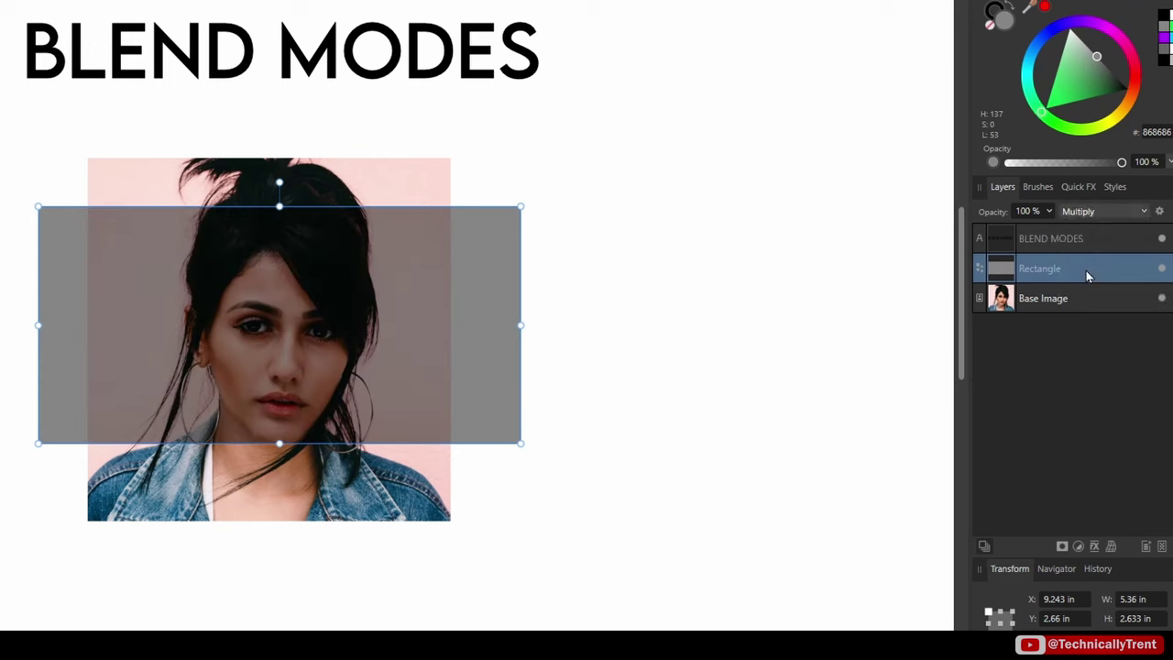
# Vary the Multiply rectangle's fill from white FFFFFF through light gray A5A5A5 to mid-gray 878787 to compare the darkening.
pyautogui.moveTo(1097, 56); pyautogui.dragTo(1071, 27)
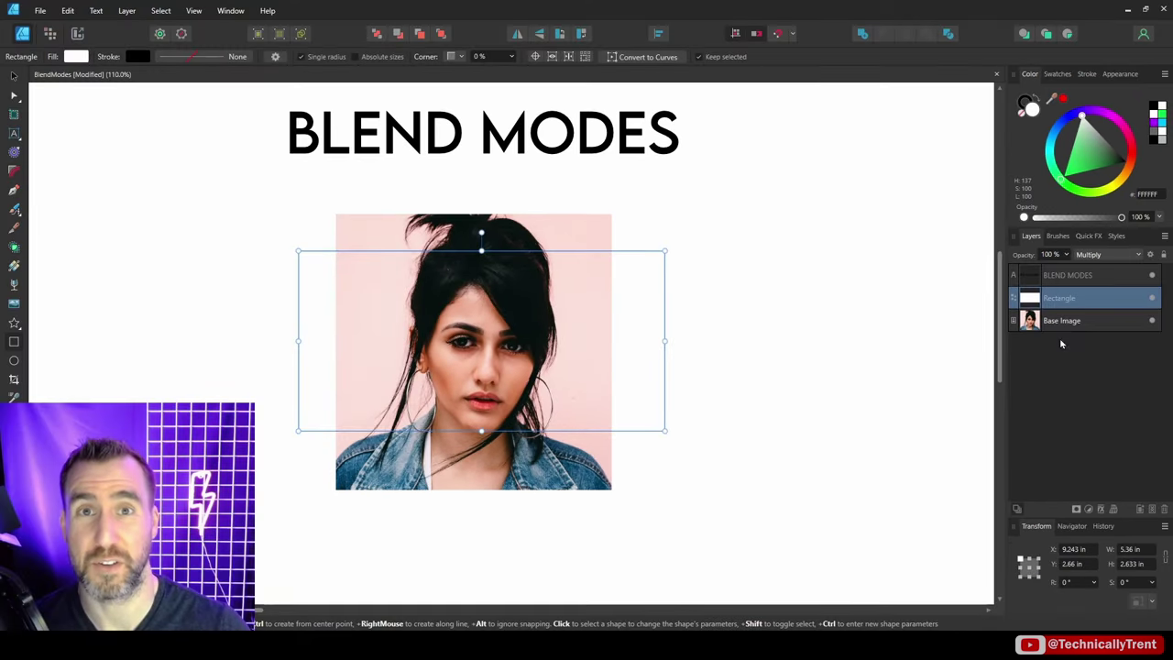
pyautogui.click(1100, 134)
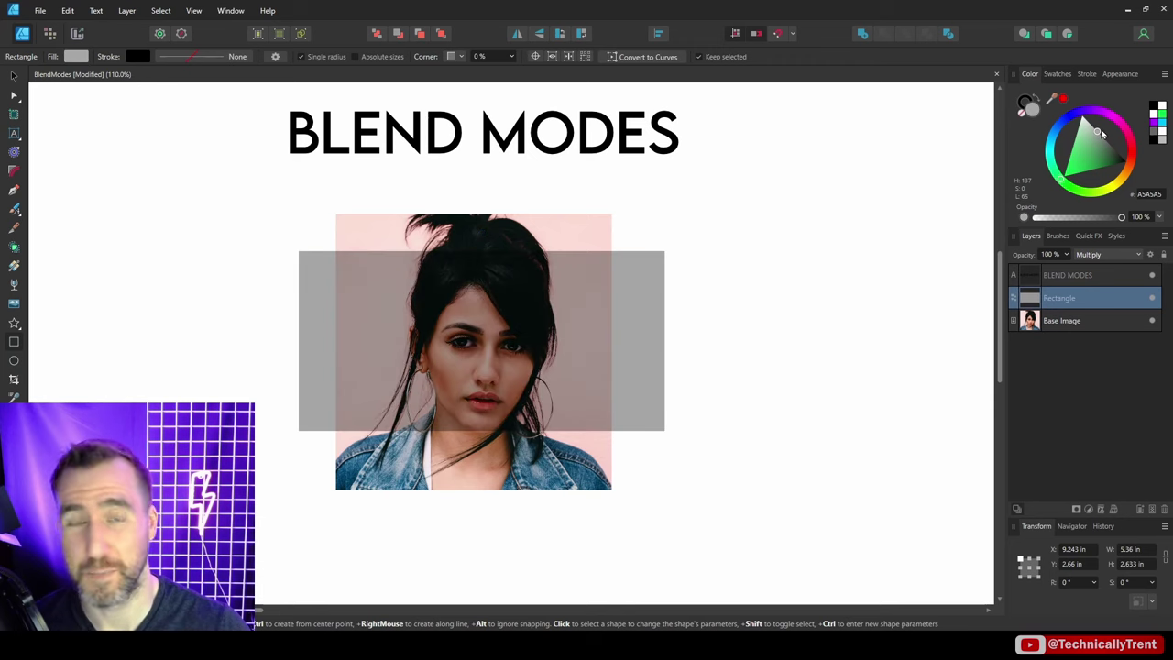
pyautogui.moveTo(1100, 134); pyautogui.dragTo(1070, 163)
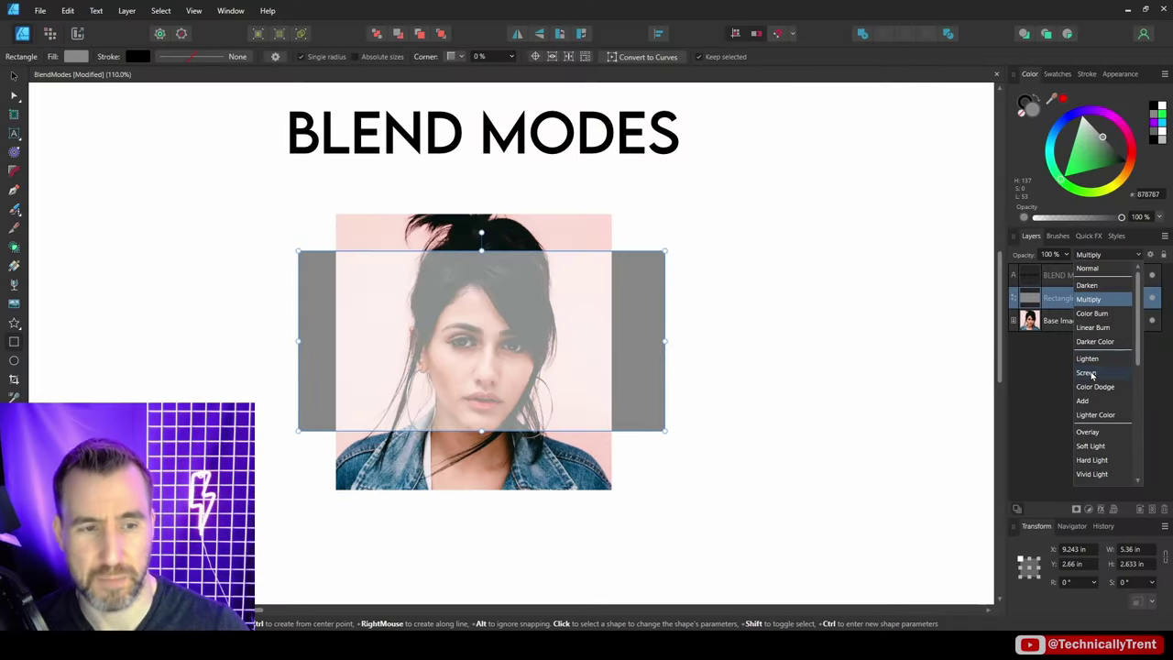
# Change the rectangle's blend mode to Screen and vary its gray fill to compare the lightening of the portrait.
pyautogui.click(1087, 373)
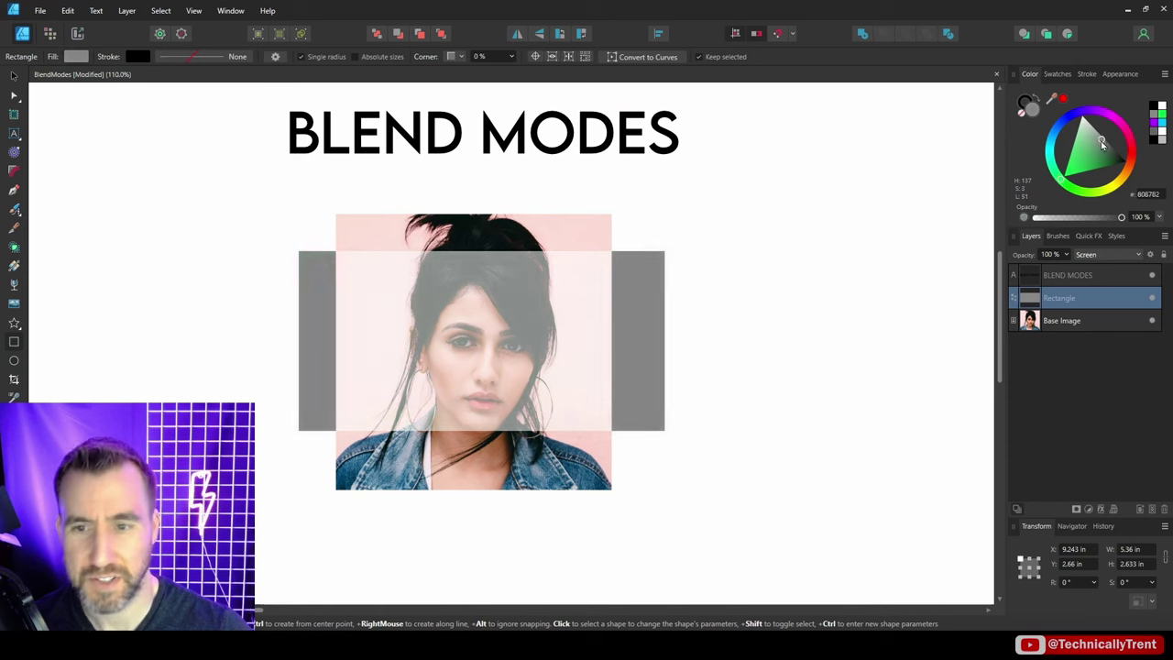
pyautogui.moveTo(1091, 160); pyautogui.dragTo(1084, 168)
pyautogui.click(1108, 254)
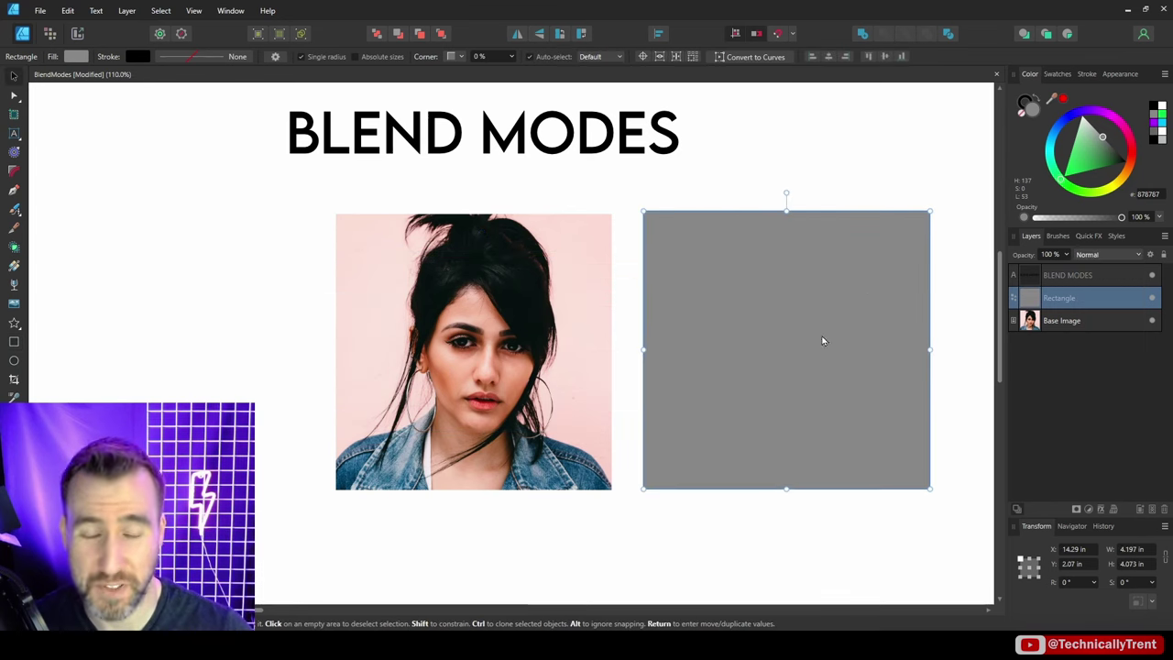
# Fill the gray square beside the portrait with a radial white-to-black gradient running from its centre to its lower-right corner.
pyautogui.click(14, 266)
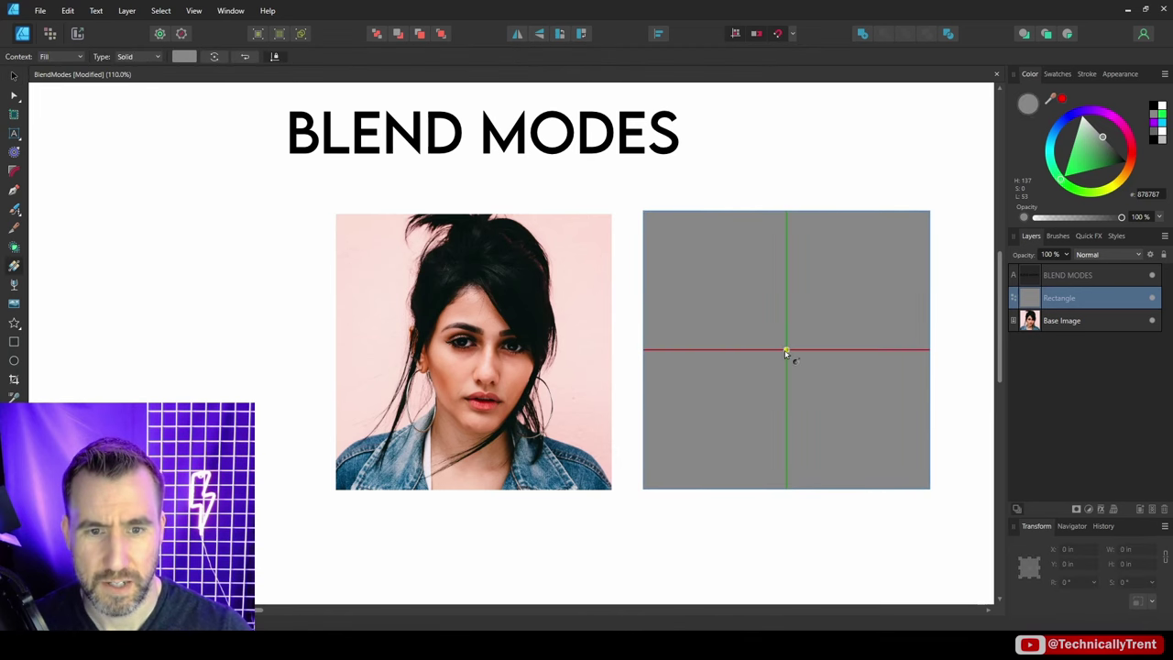
pyautogui.moveTo(786, 350); pyautogui.dragTo(929, 488)
pyautogui.click(129, 56)
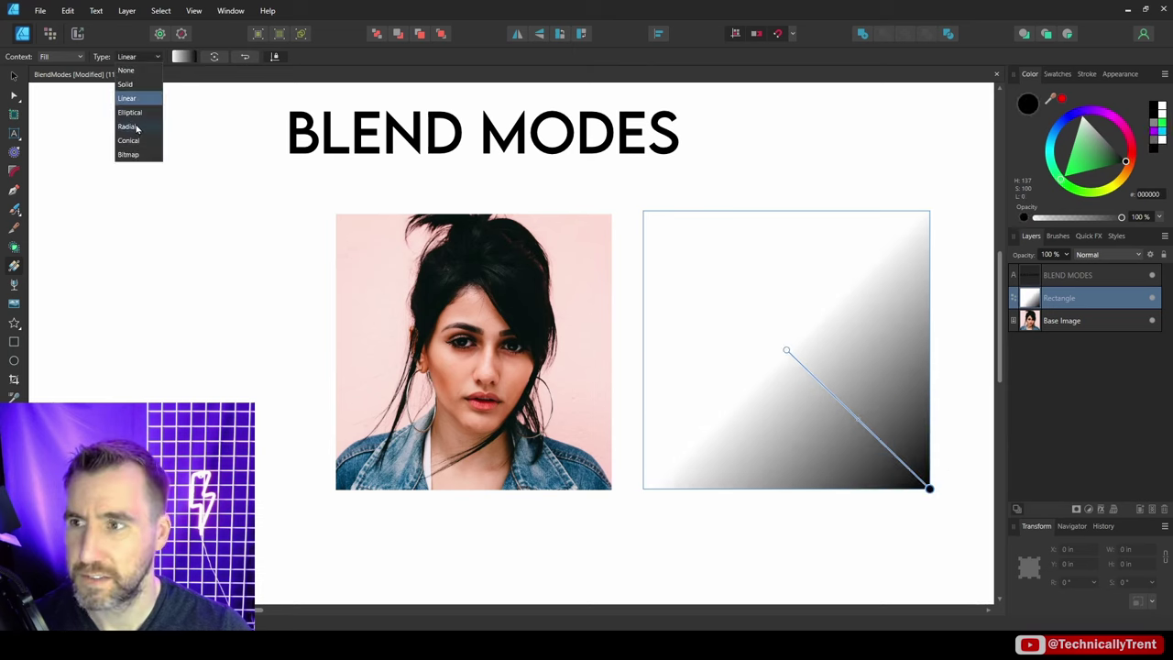
pyautogui.click(129, 135)
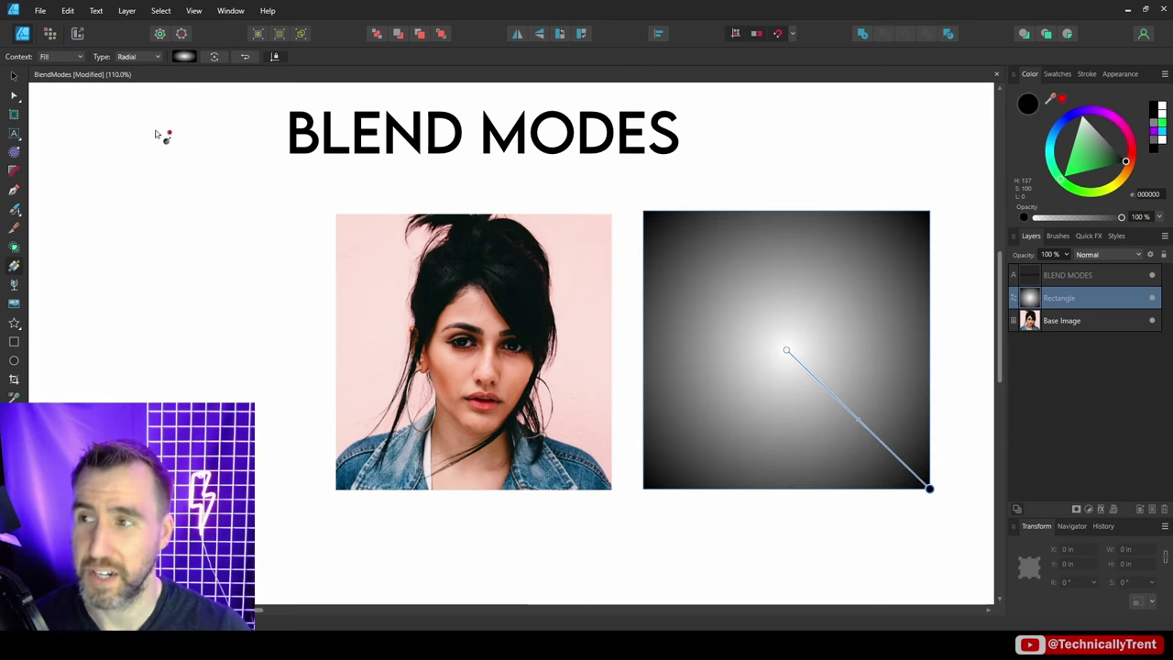
# Move the radial gradient square exactly over the portrait and set its blend mode to Overlay.
pyautogui.click(14, 76)
pyautogui.moveTo(759, 302); pyautogui.dragTo(450, 305)
pyautogui.click(1088, 255)
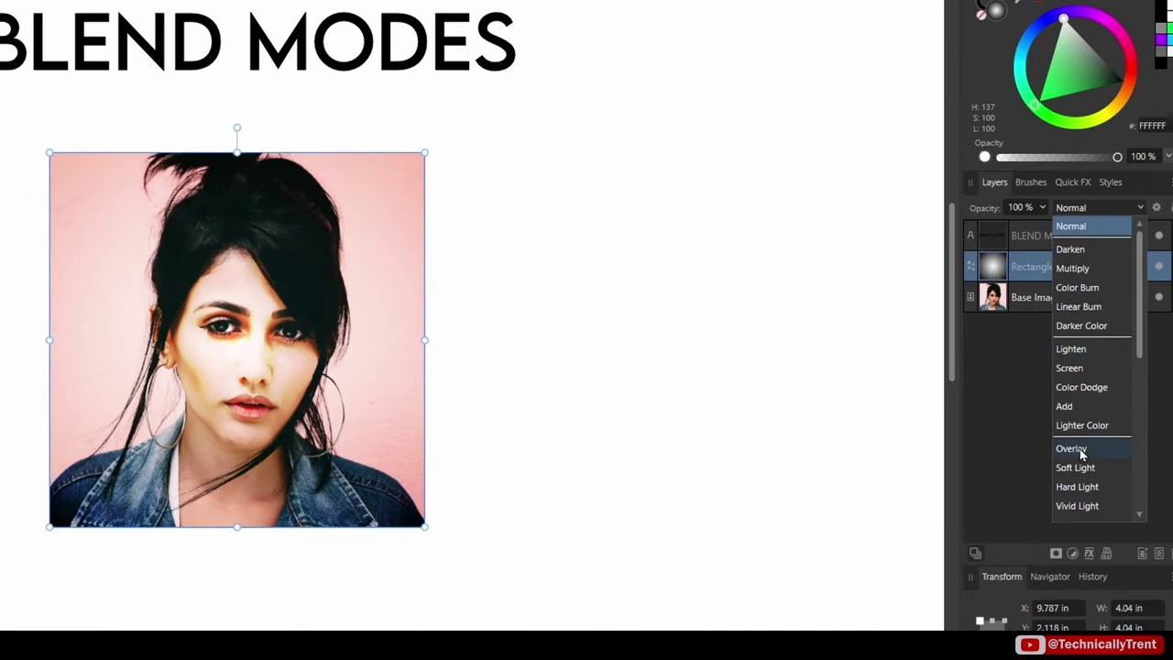
pyautogui.click(1070, 449)
# Place a copy of the gradient square beside the portrait, then compare the portrait with its Overlay square hidden and shown.
pyautogui.moveTo(242, 275); pyautogui.dragTo(689, 276)
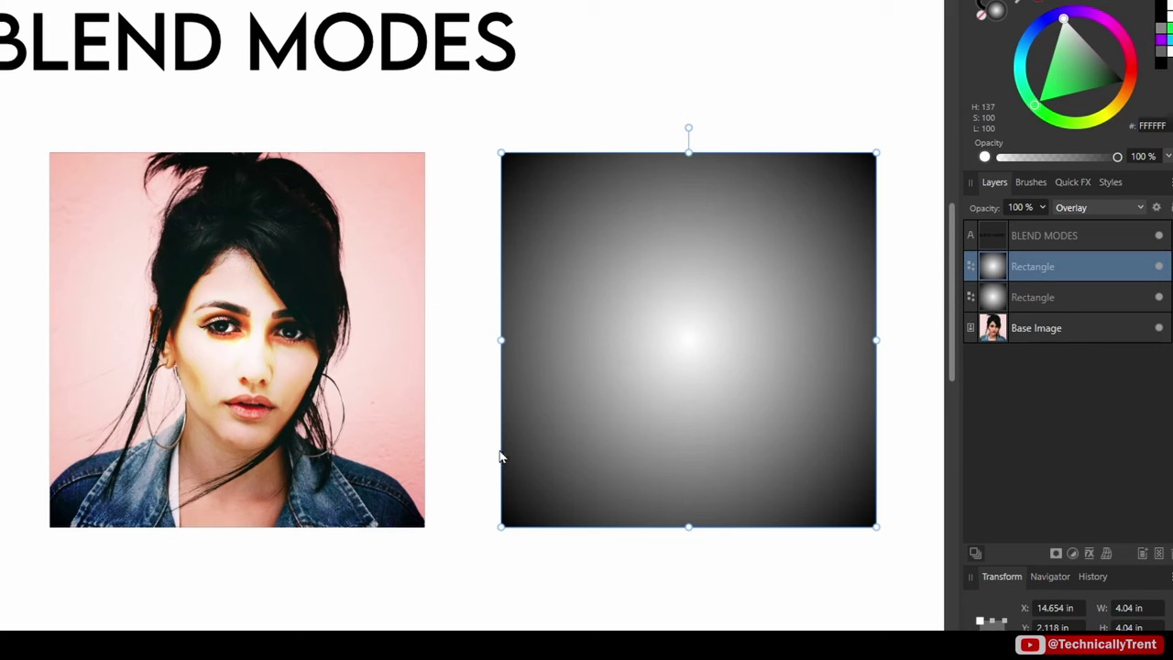
pyautogui.click(376, 444)
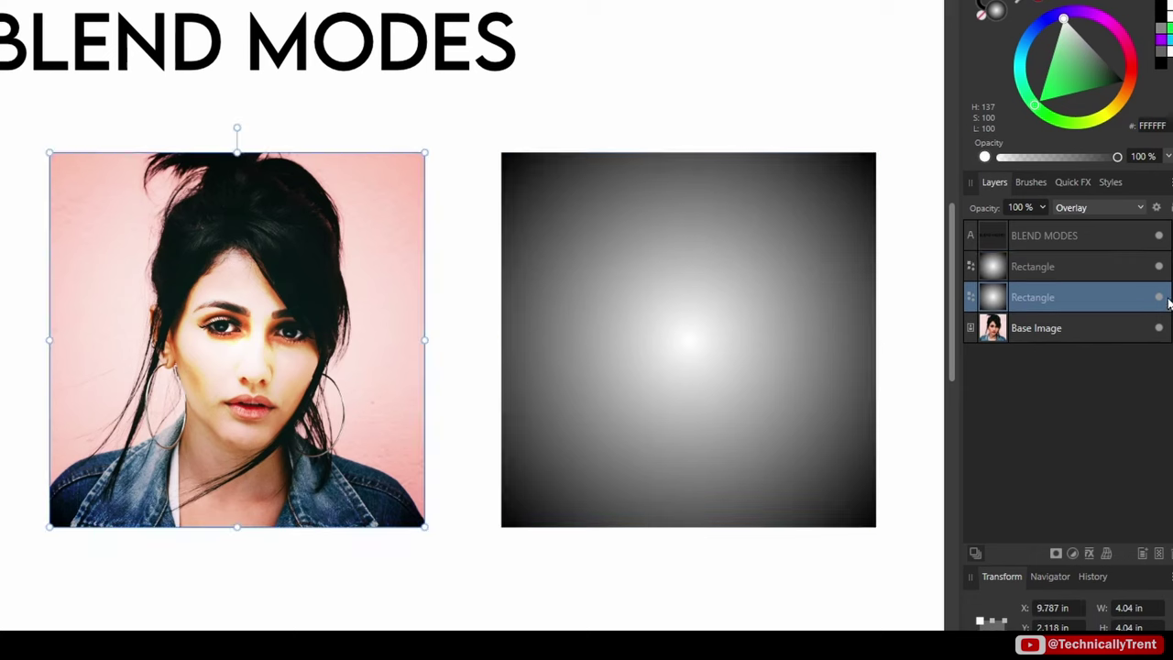
pyautogui.click(1160, 298)
pyautogui.click(1161, 297)
pyautogui.click(1160, 298)
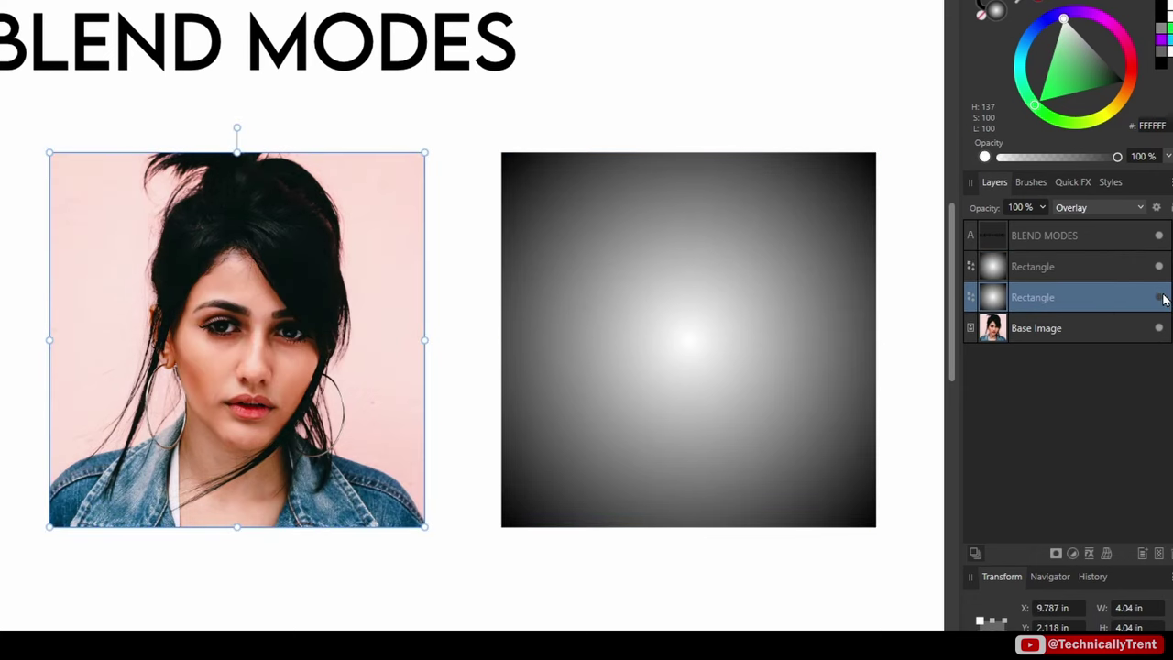
pyautogui.click(1161, 298)
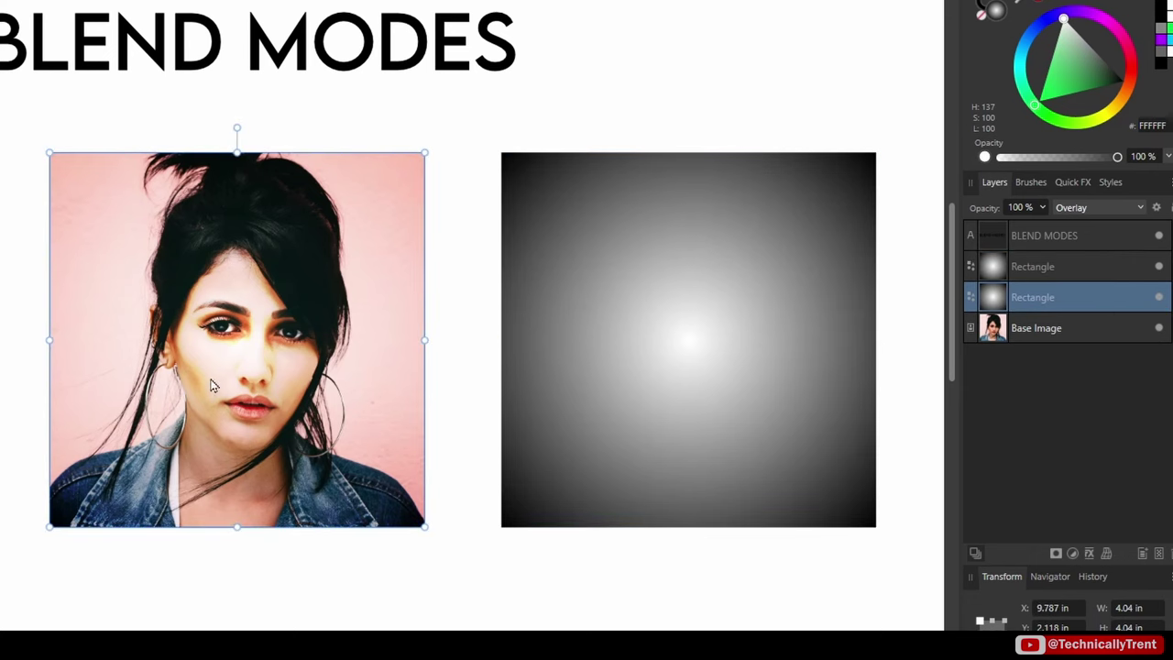
pyautogui.click(1160, 298)
pyautogui.click(1160, 298)
# Set the solid gray square's blend mode to Hue and move it over the portrait.
pyautogui.click(1100, 207)
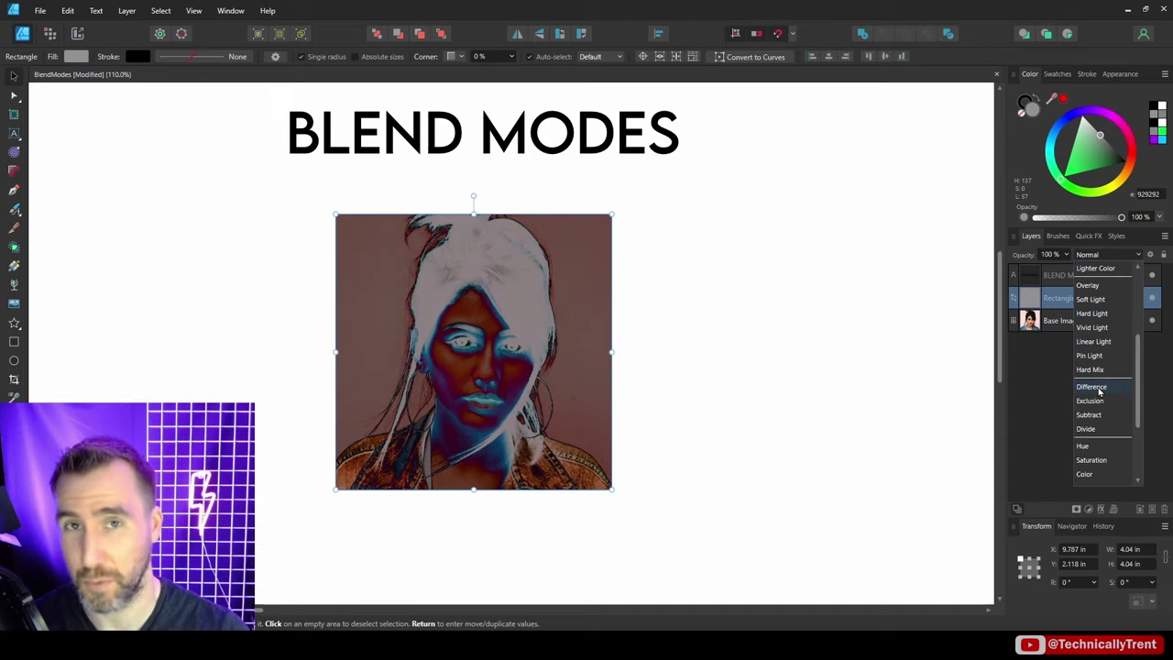
pyautogui.scroll(-2, 1100, 384)
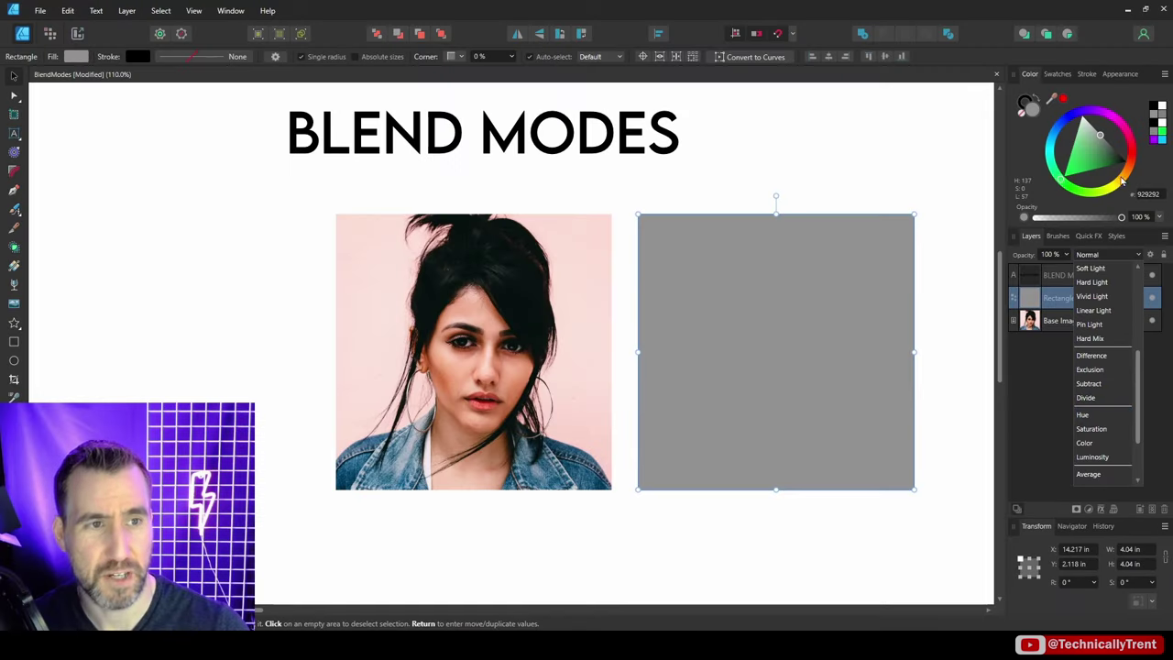
pyautogui.click(1082, 414)
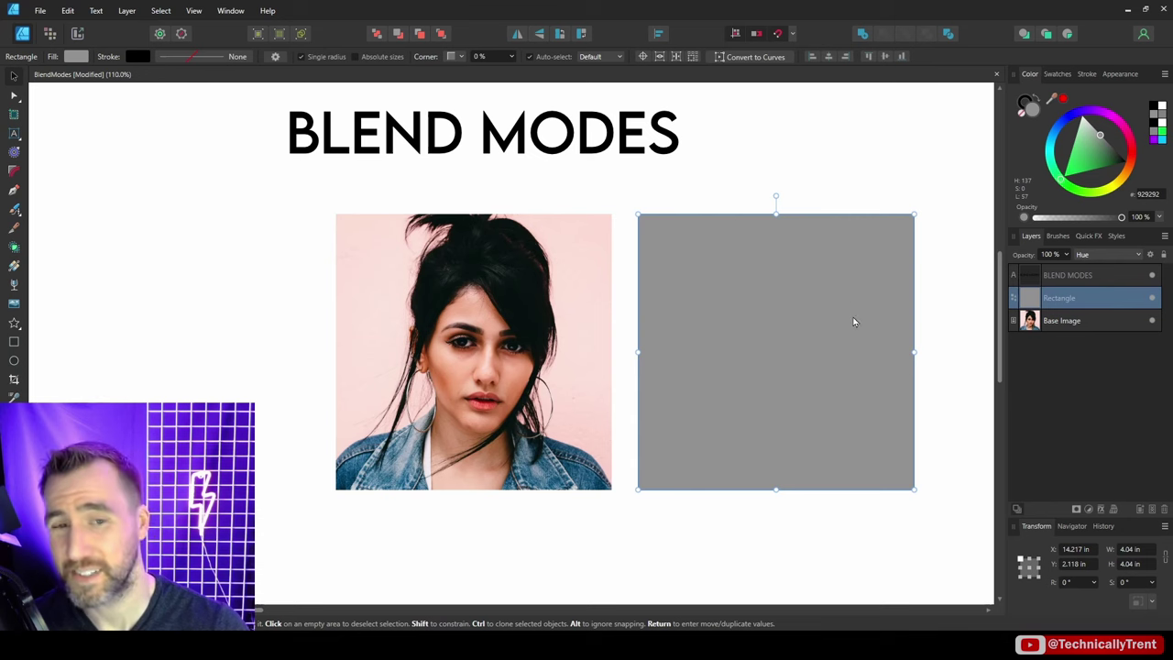
pyautogui.moveTo(743, 343); pyautogui.dragTo(450, 342)
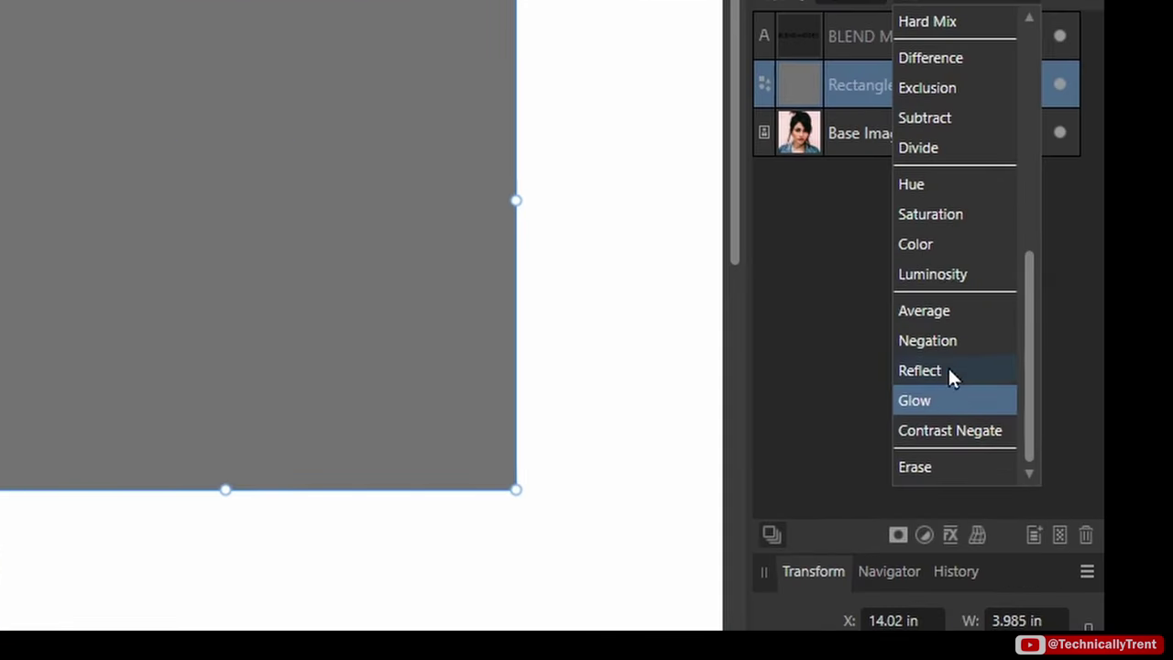
pyautogui.click(317, 178)
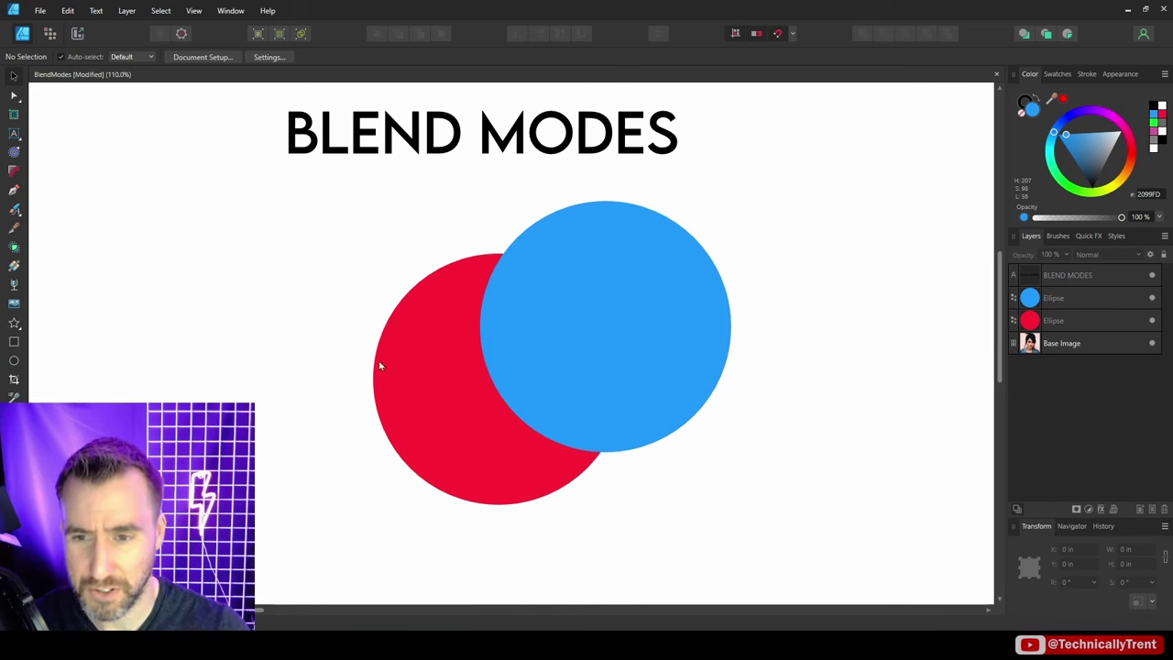
# Select the blue circle overlapping the red one and set its blend mode to Multiply.
pyautogui.click(1059, 304)
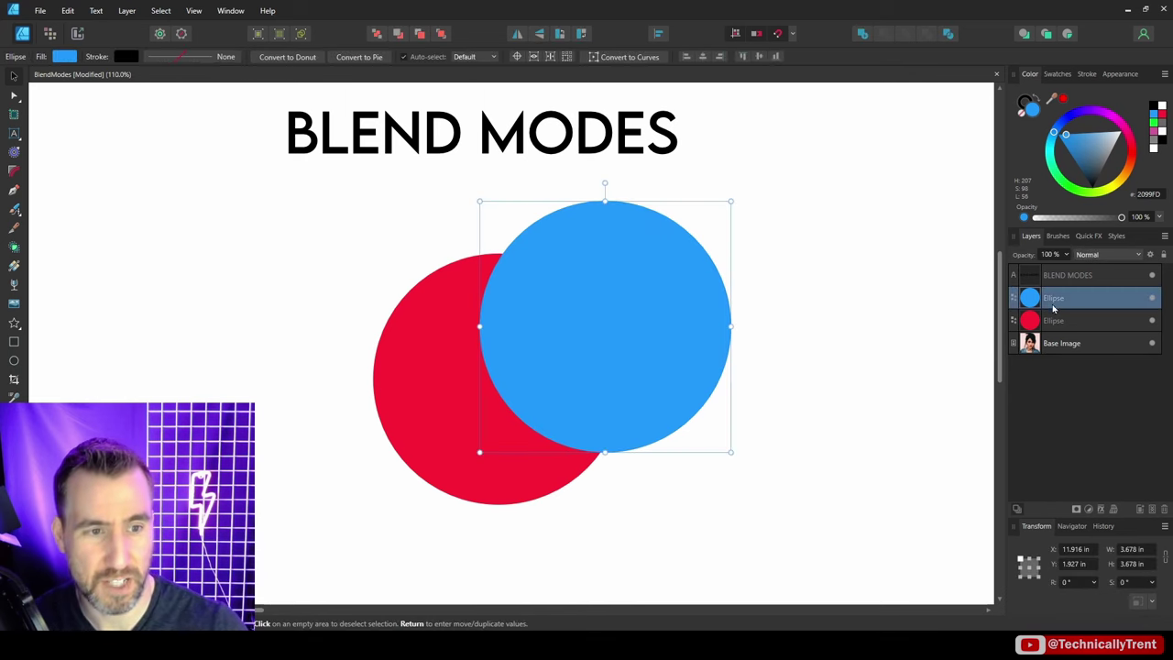
pyautogui.click(1054, 320)
pyautogui.click(1035, 297)
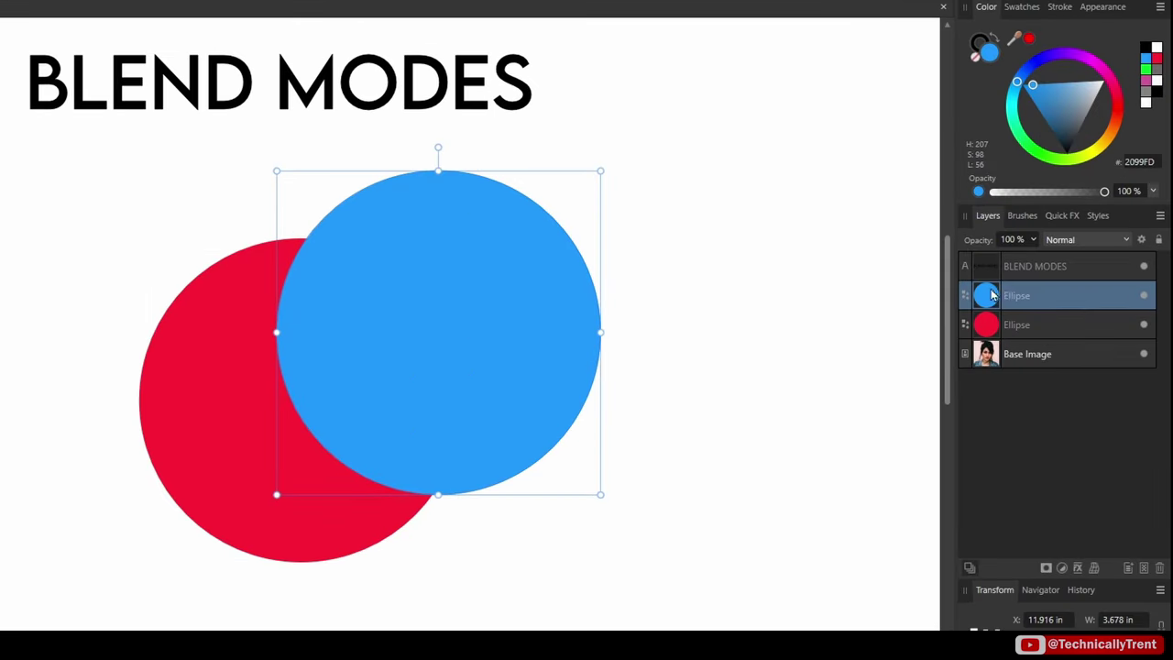
pyautogui.click(1071, 241)
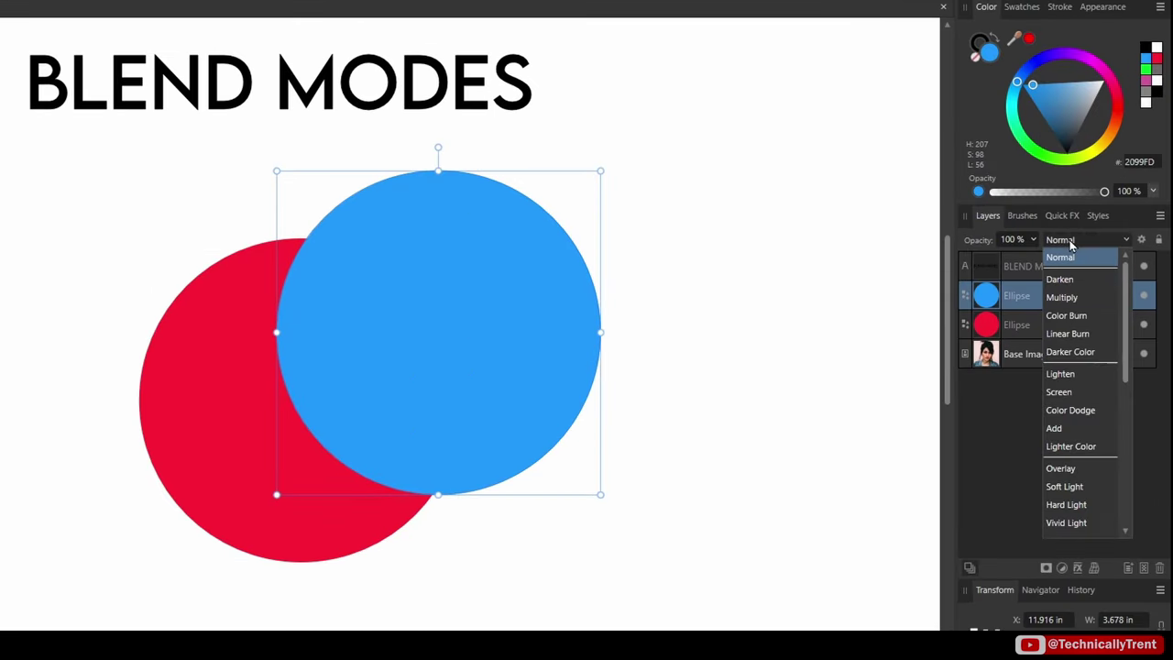
pyautogui.click(1072, 297)
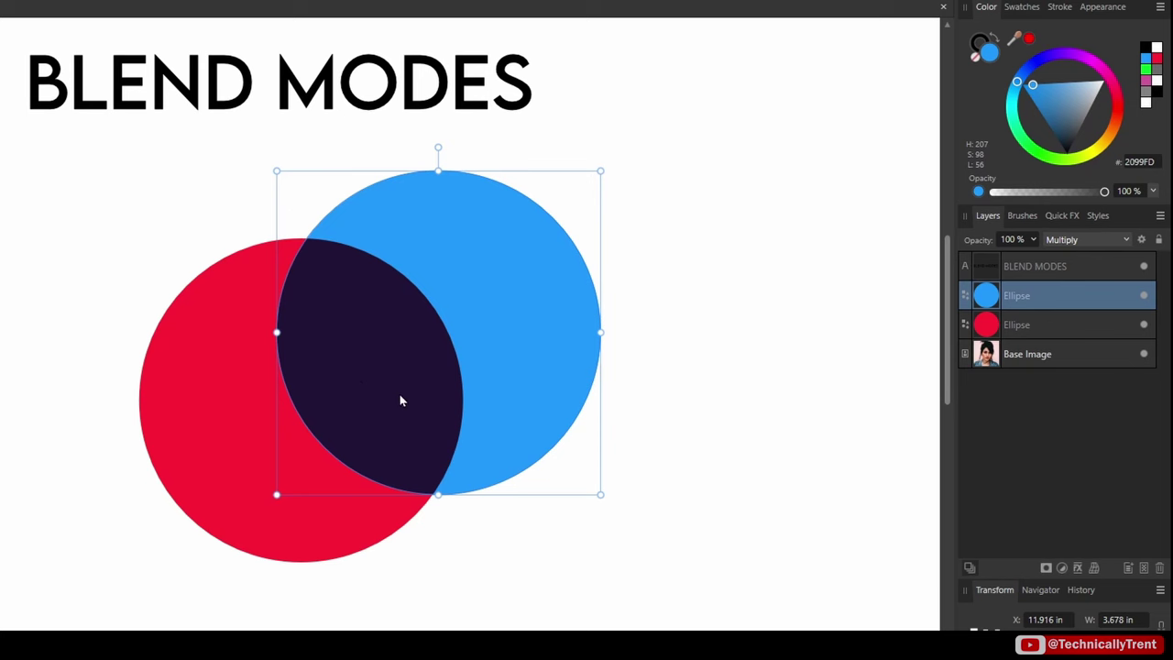
# Try the Screen and Hue blend modes on the blue circle.
pyautogui.click(1081, 240)
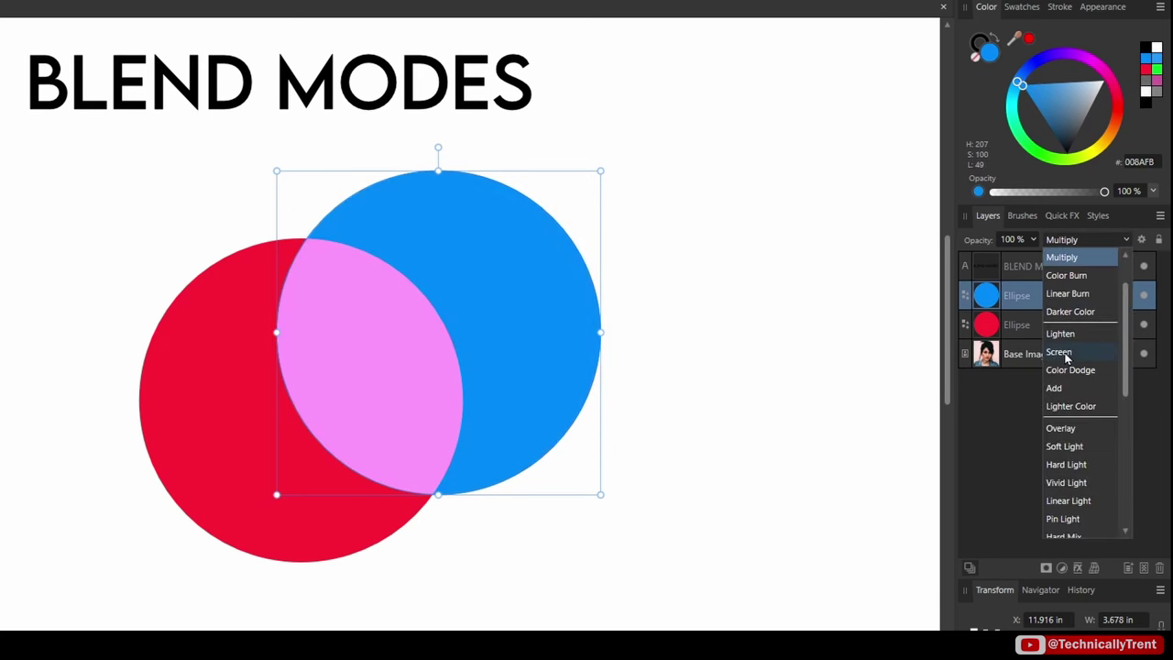
pyautogui.click(1065, 354)
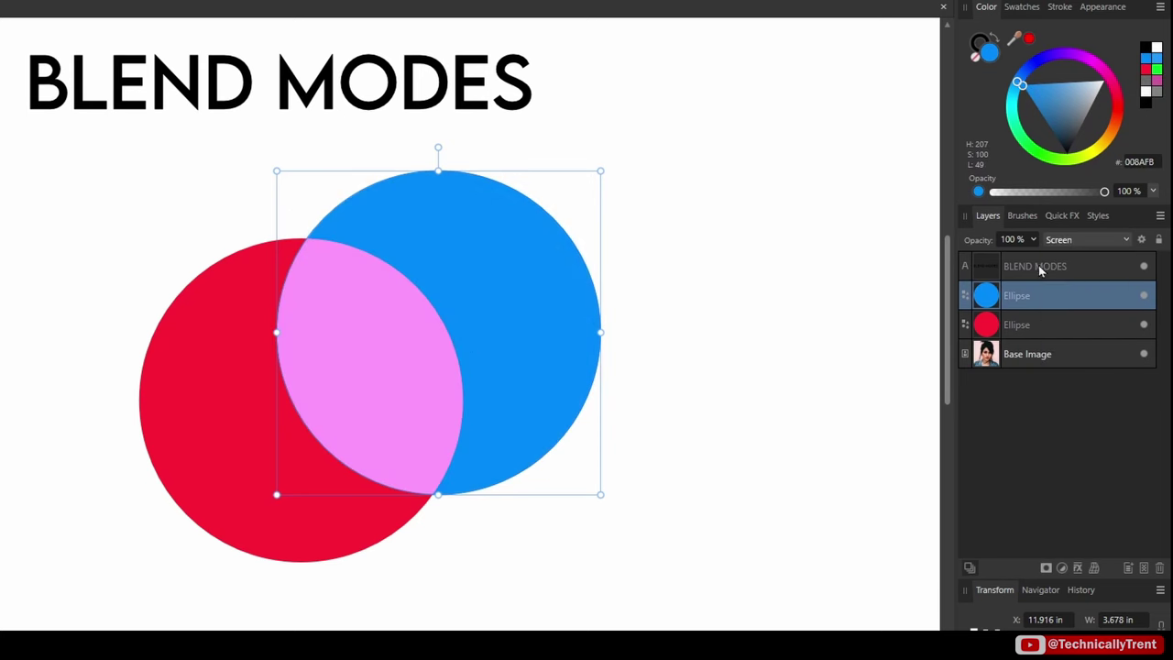
pyautogui.click(1081, 240)
pyautogui.click(390, 265)
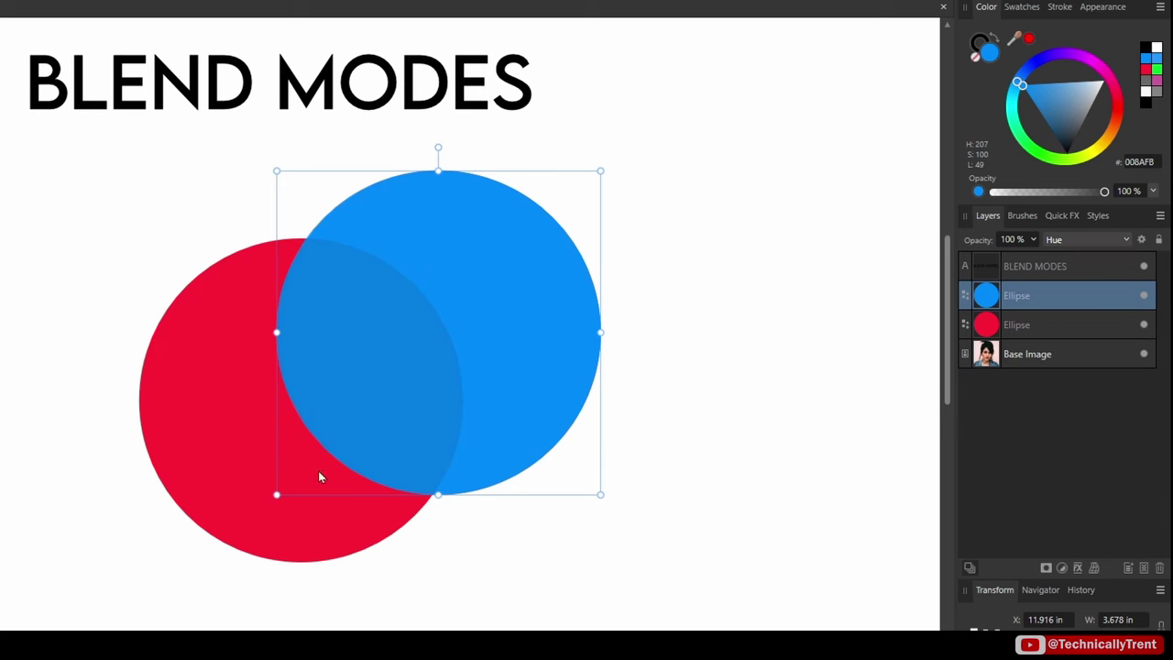
# Set the blue circle's blend mode to Erase, shift it further over the red circle, and deselect it.
pyautogui.click(1081, 240)
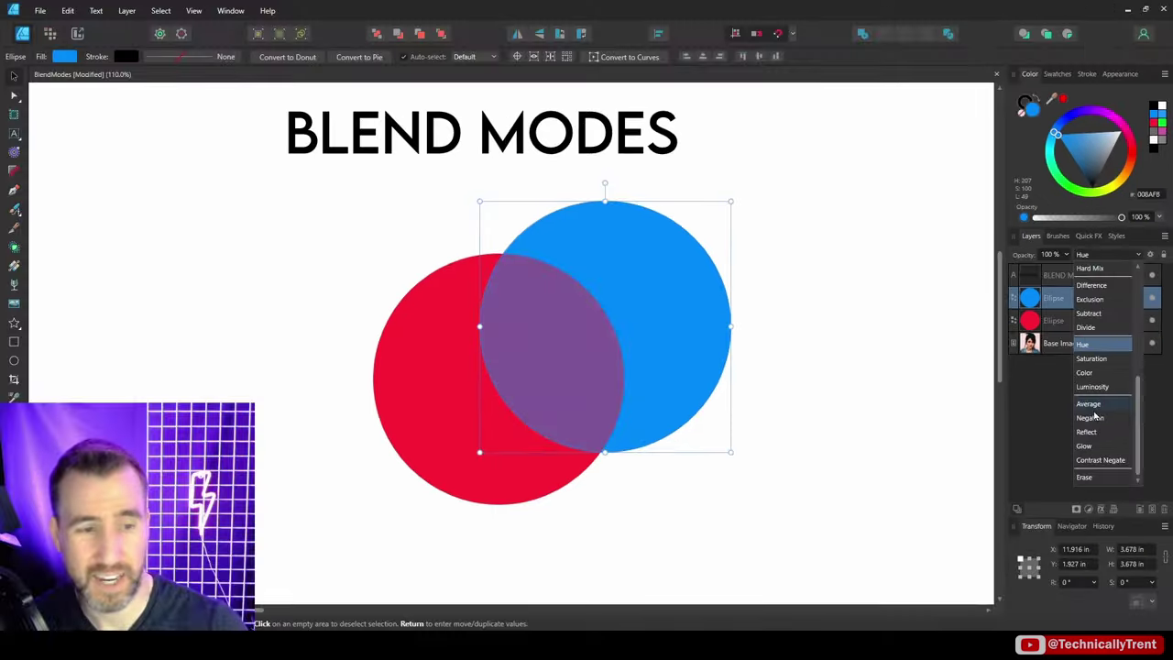
pyautogui.click(1065, 535)
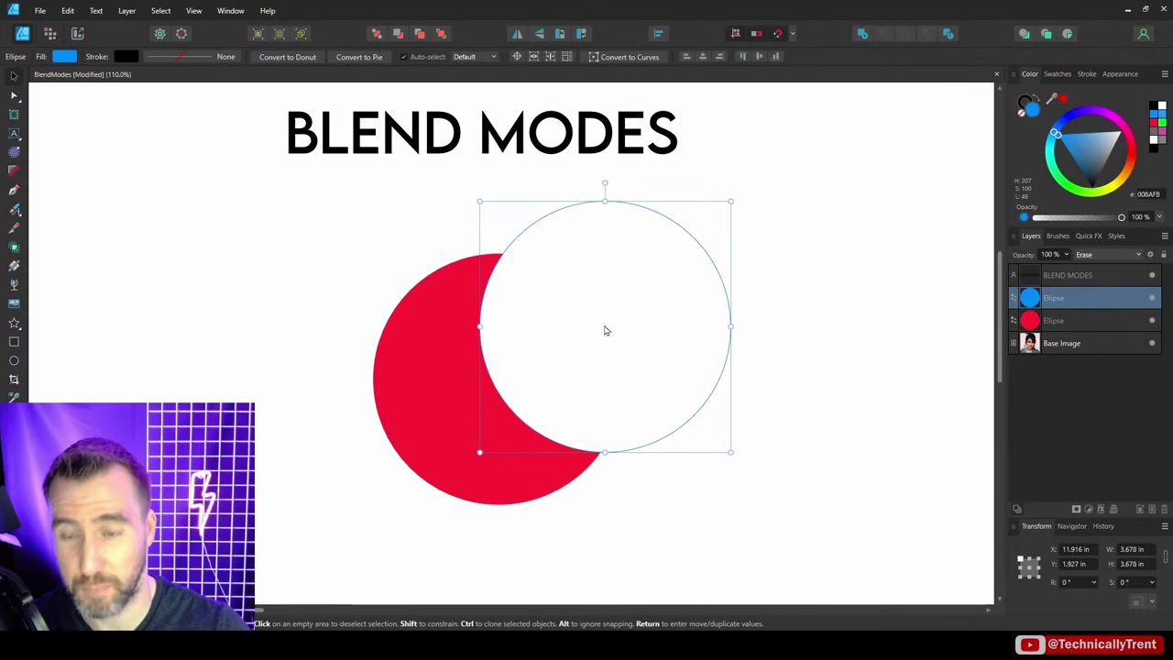
pyautogui.moveTo(604, 327); pyautogui.dragTo(574, 344)
pyautogui.click(770, 285)
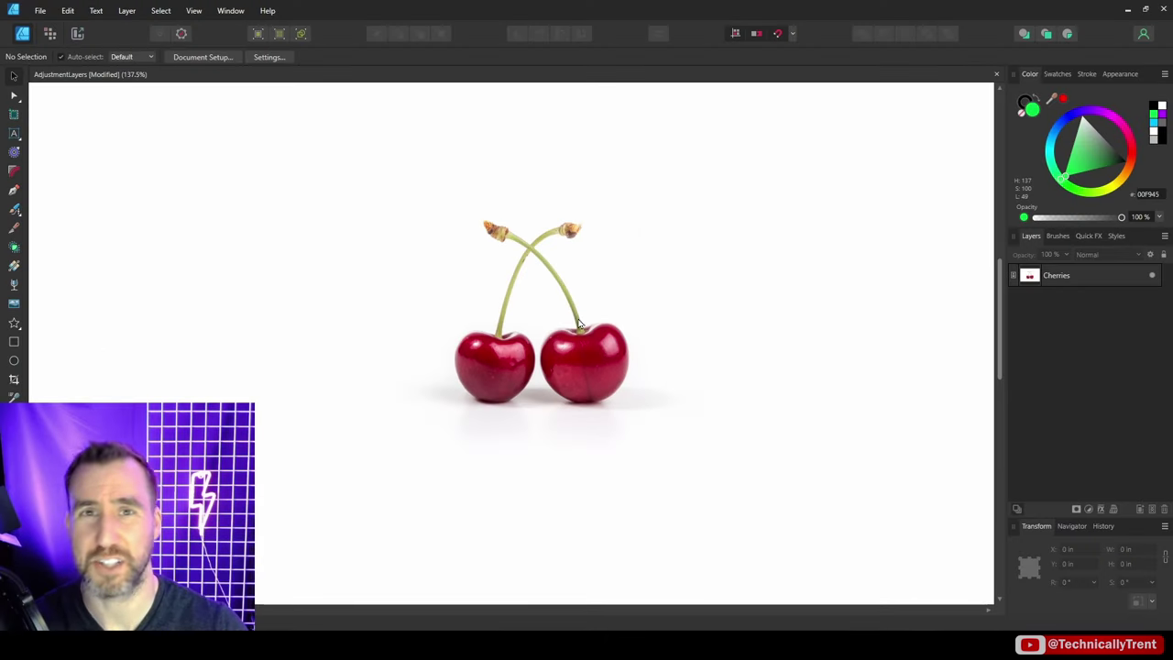
# Add an HSL adjustment to the Cherries image.
pyautogui.click(578, 325)
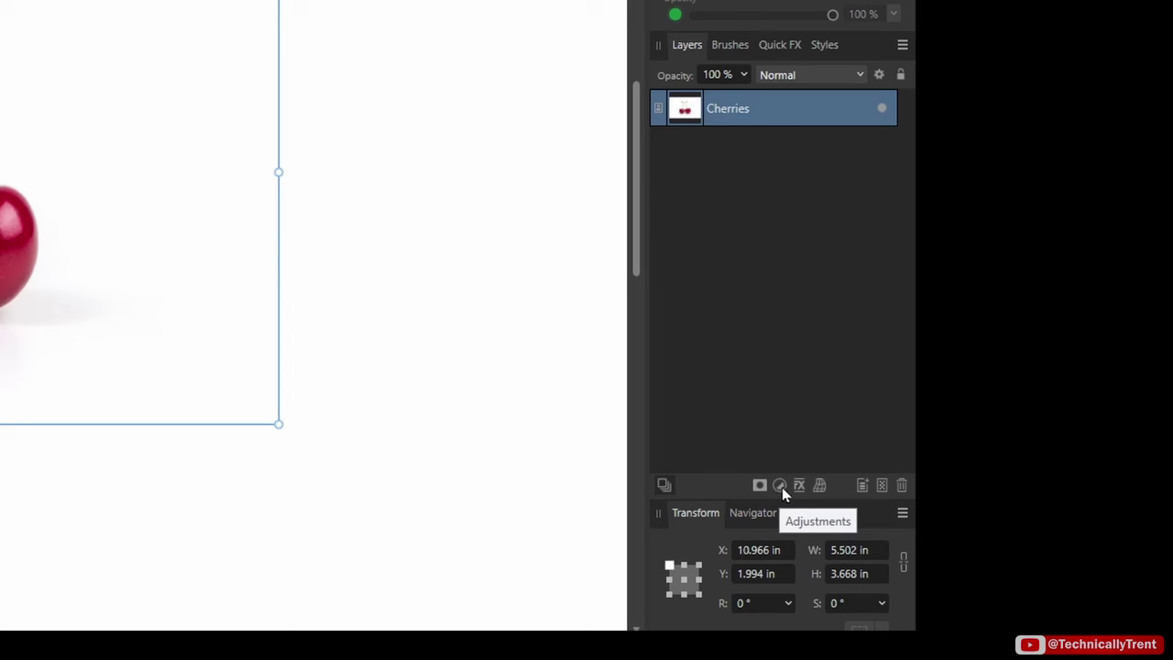
pyautogui.click(780, 486)
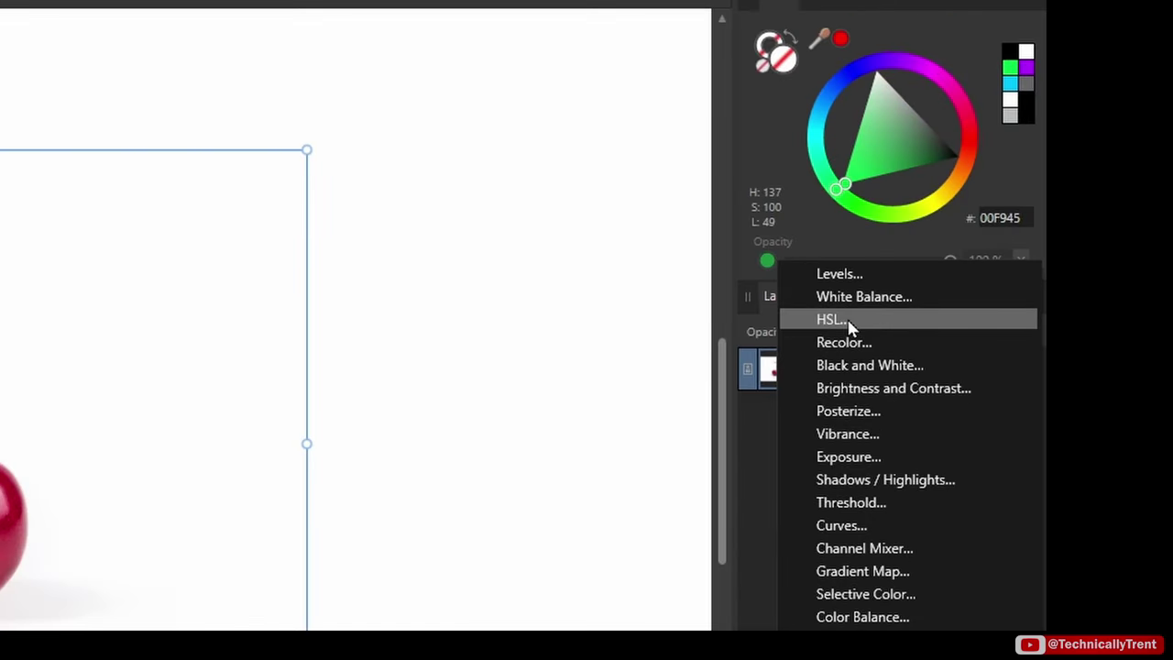
pyautogui.click(850, 321)
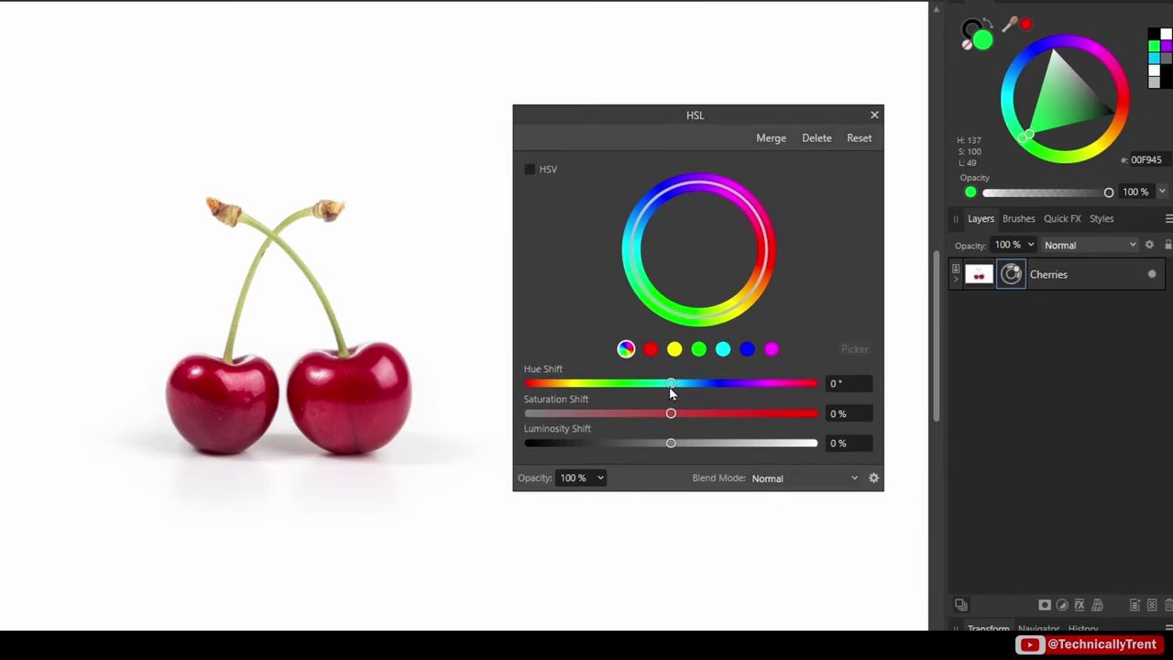
# Set the HSL adjustment to a hue shift of 94.8°, a saturation shift of 76% and a luminosity shift of 18%.
pyautogui.moveTo(671, 383); pyautogui.dragTo(746, 383)
pyautogui.moveTo(670, 413); pyautogui.dragTo(779, 413)
pyautogui.moveTo(683, 442); pyautogui.dragTo(696, 441)
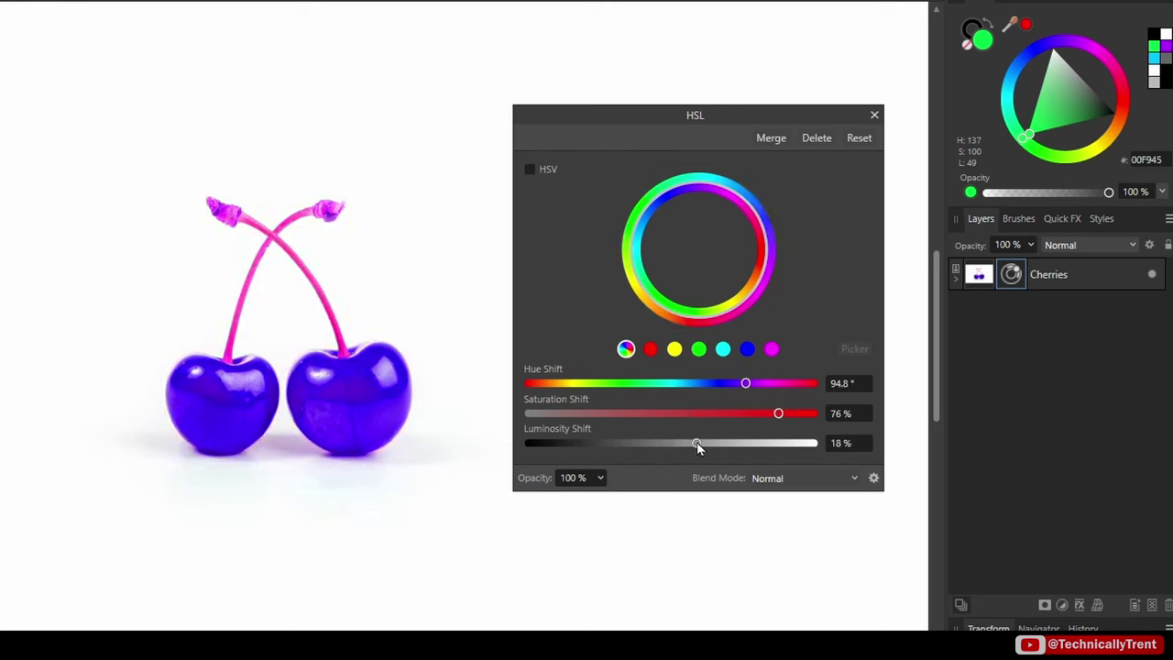
# Reopen the HSL adjustment on the Cherries image and set its hue shift to 37.8°.
pyautogui.click(874, 114)
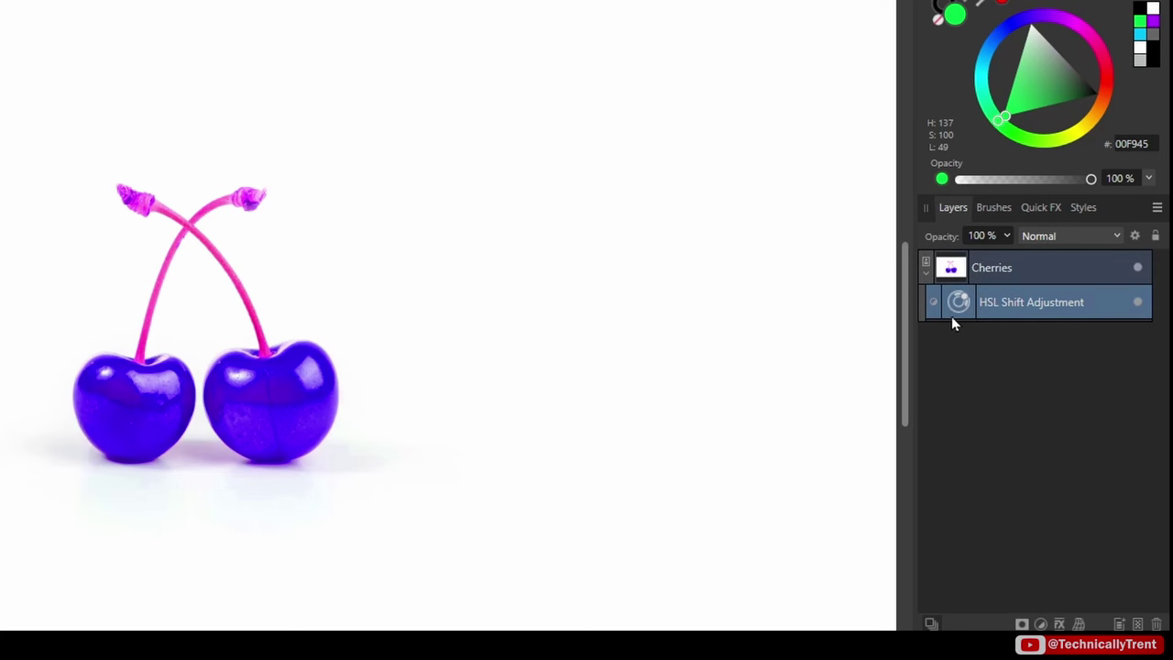
pyautogui.doubleClick(957, 302)
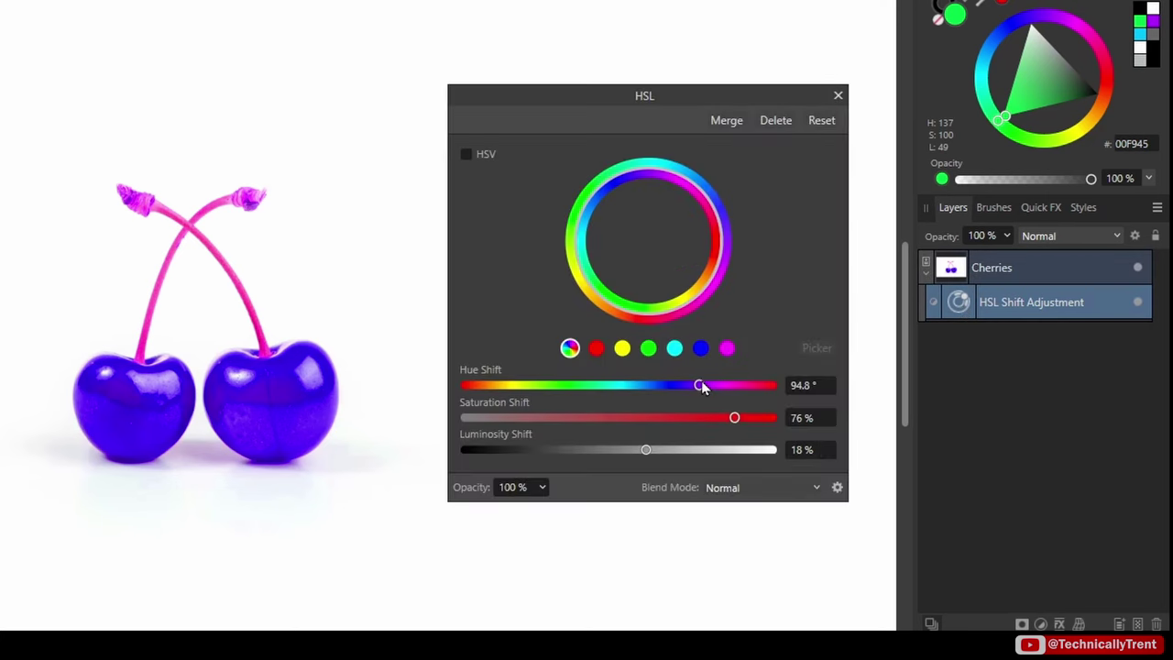
pyautogui.moveTo(701, 385); pyautogui.dragTo(651, 408)
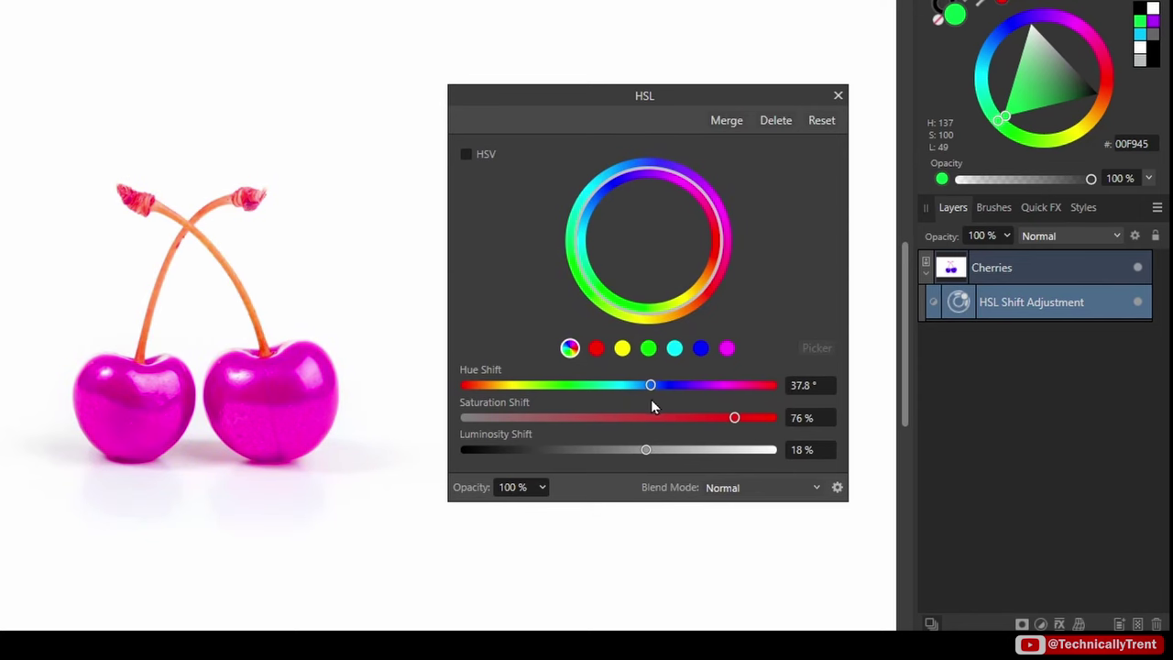
pyautogui.click(839, 96)
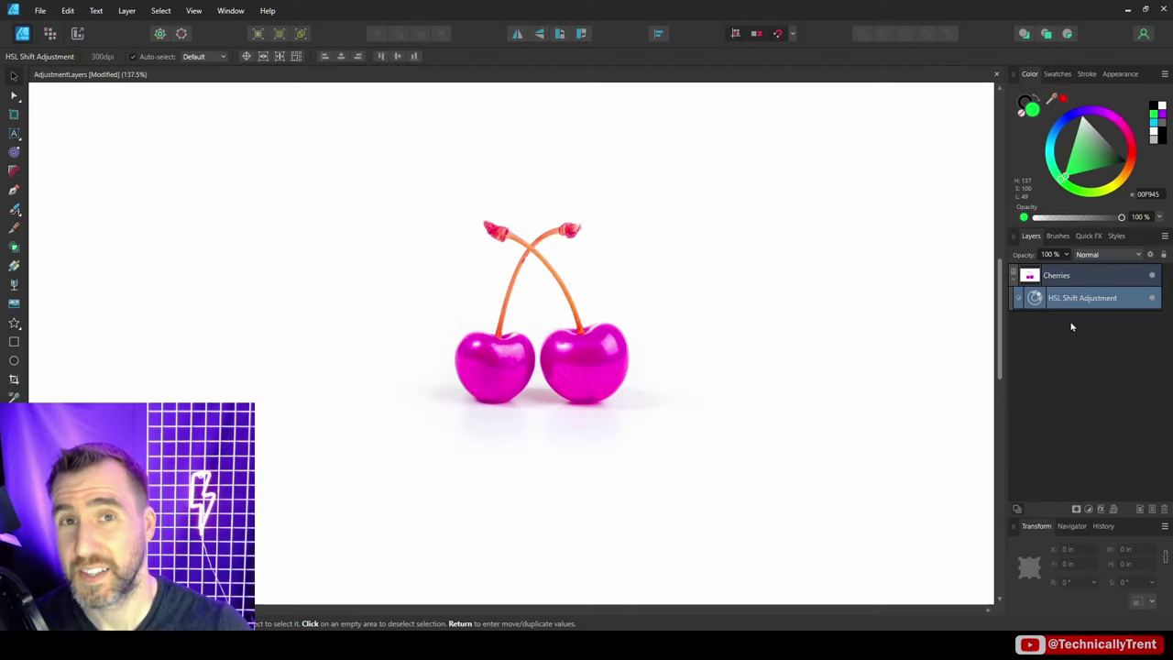
# Toggle the HSL adjustment's visibility off and on to compare the original and recoloured cherries.
pyautogui.click(1153, 300)
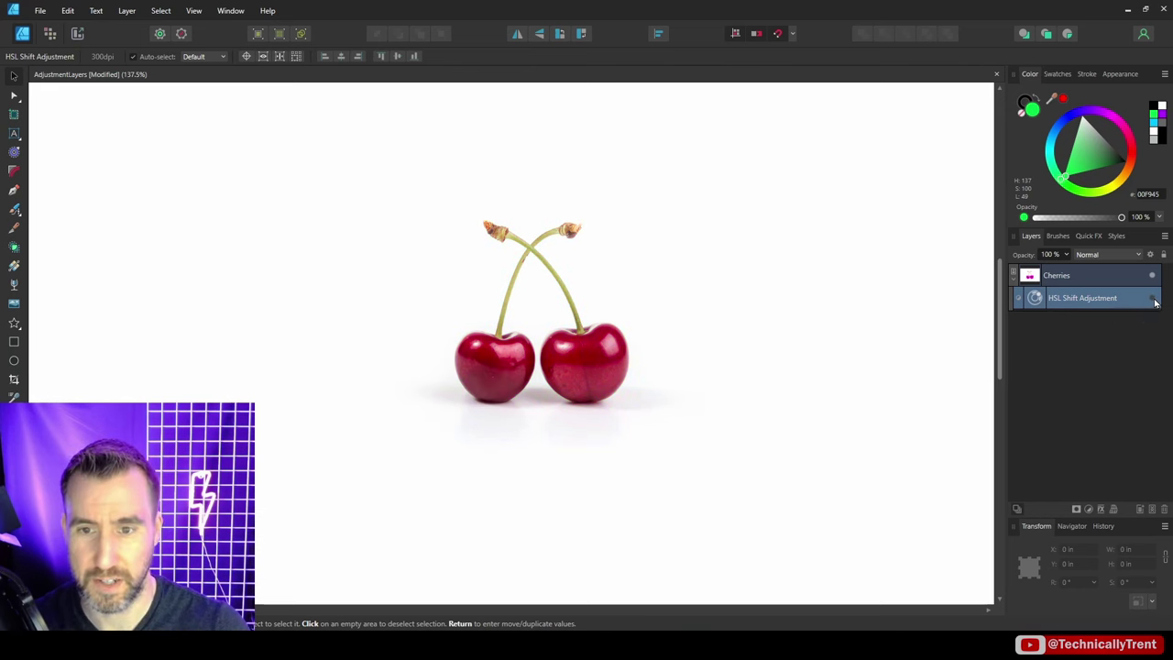
pyautogui.click(1152, 300)
pyautogui.click(1153, 300)
pyautogui.click(1153, 299)
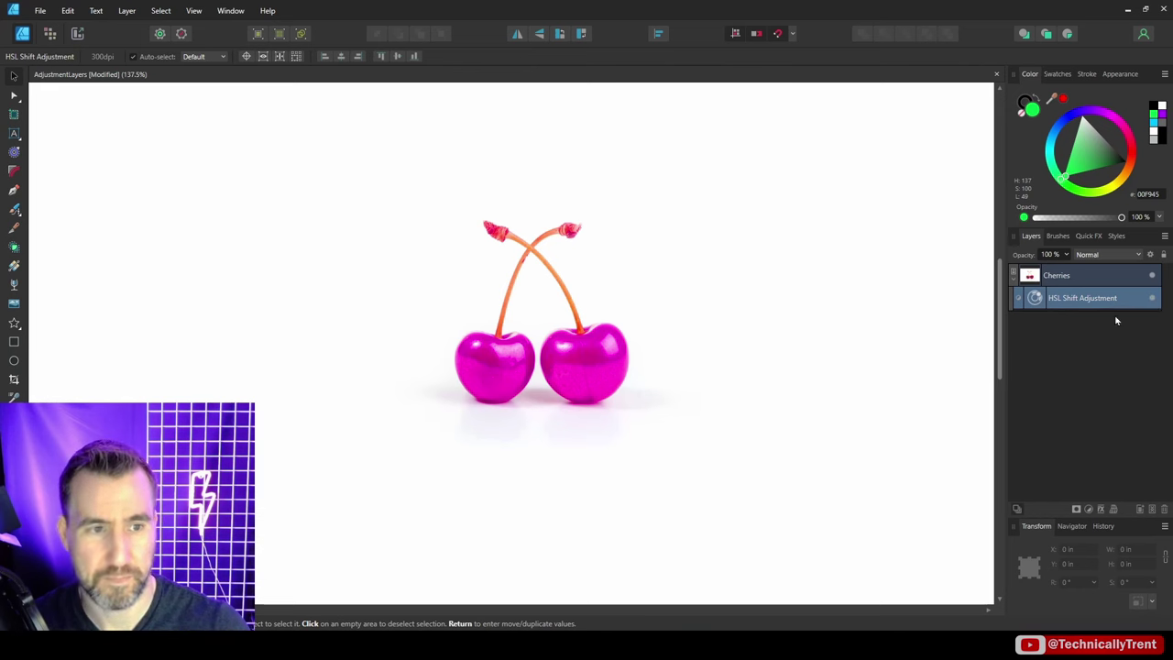
# Edit the HSL adjustment again and raise its hue shift until the cherries turn deep blue with pink stems.
pyautogui.doubleClick(1114, 308)
pyautogui.moveTo(838, 353); pyautogui.dragTo(862, 355)
pyautogui.click(956, 162)
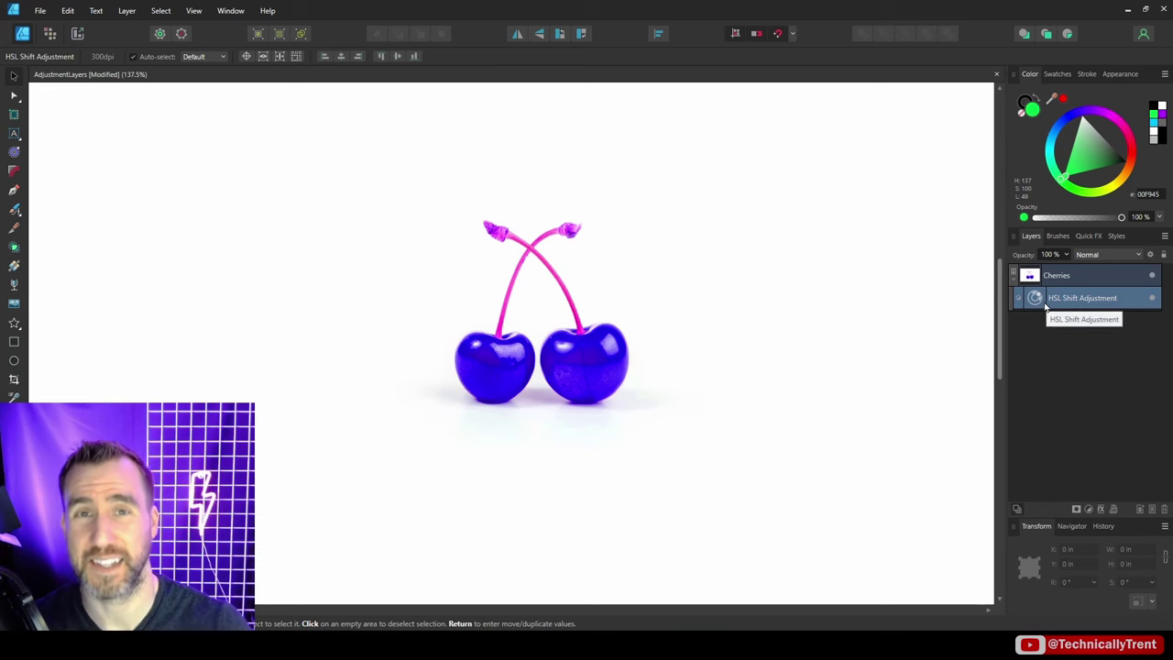
# In the Pixel persona, brush black (000301) over the right cherry and its stem on the HSL adjustment, then view its mask alone.
pyautogui.click(50, 34)
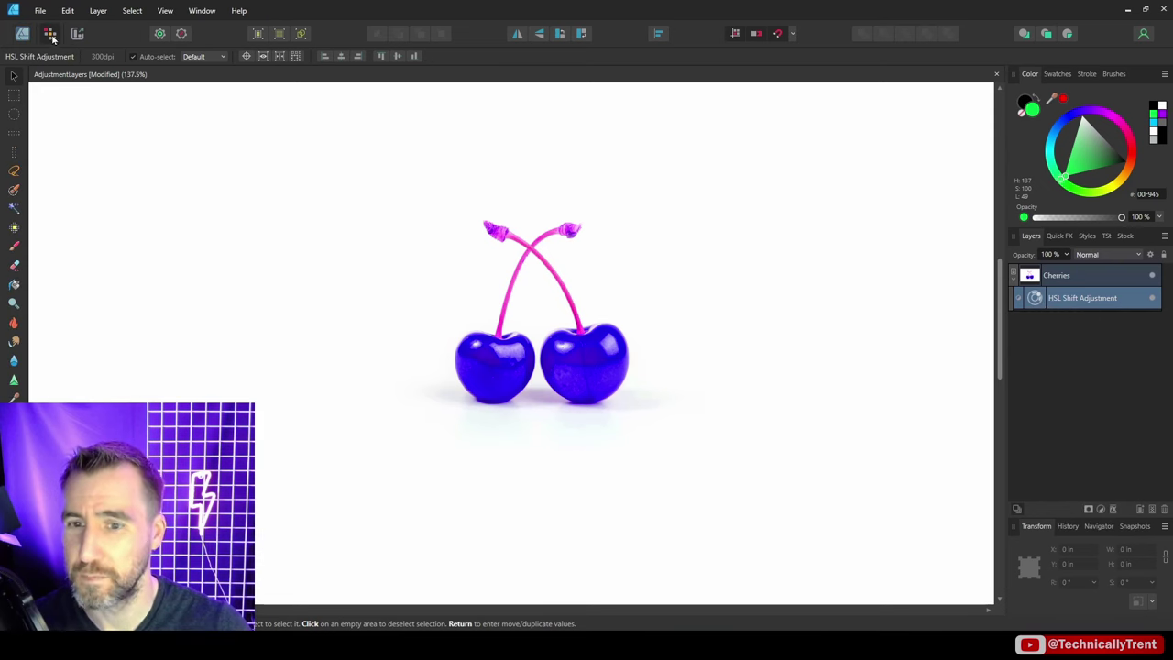
pyautogui.click(14, 248)
pyautogui.click(1114, 158)
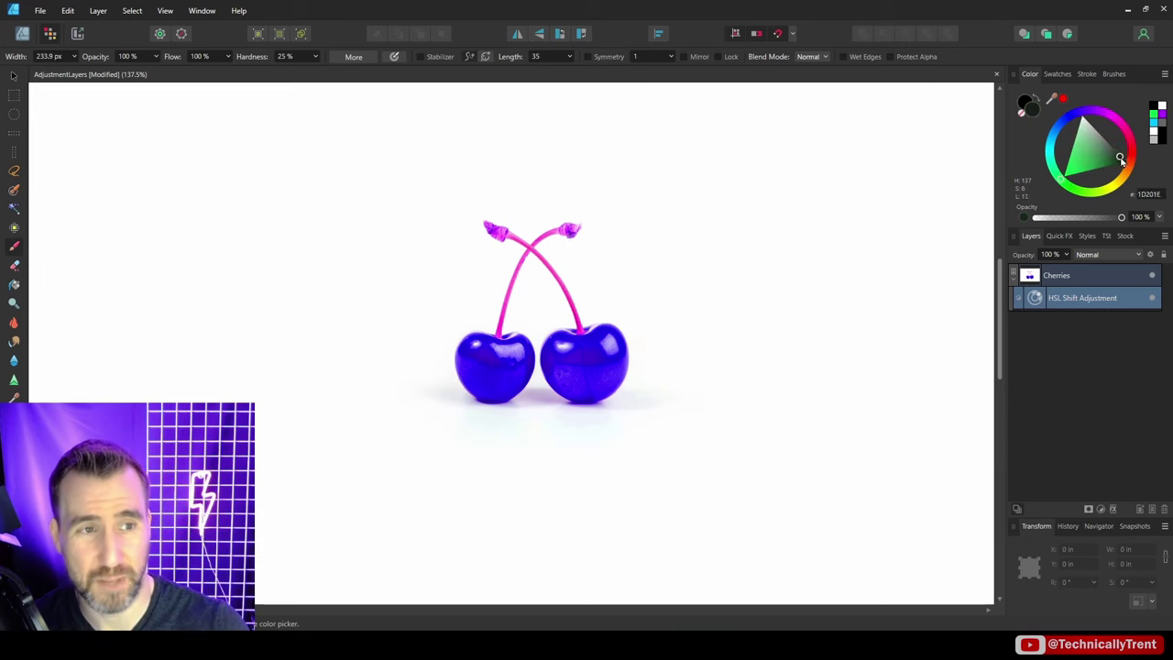
pyautogui.moveTo(1120, 159); pyautogui.dragTo(1133, 175)
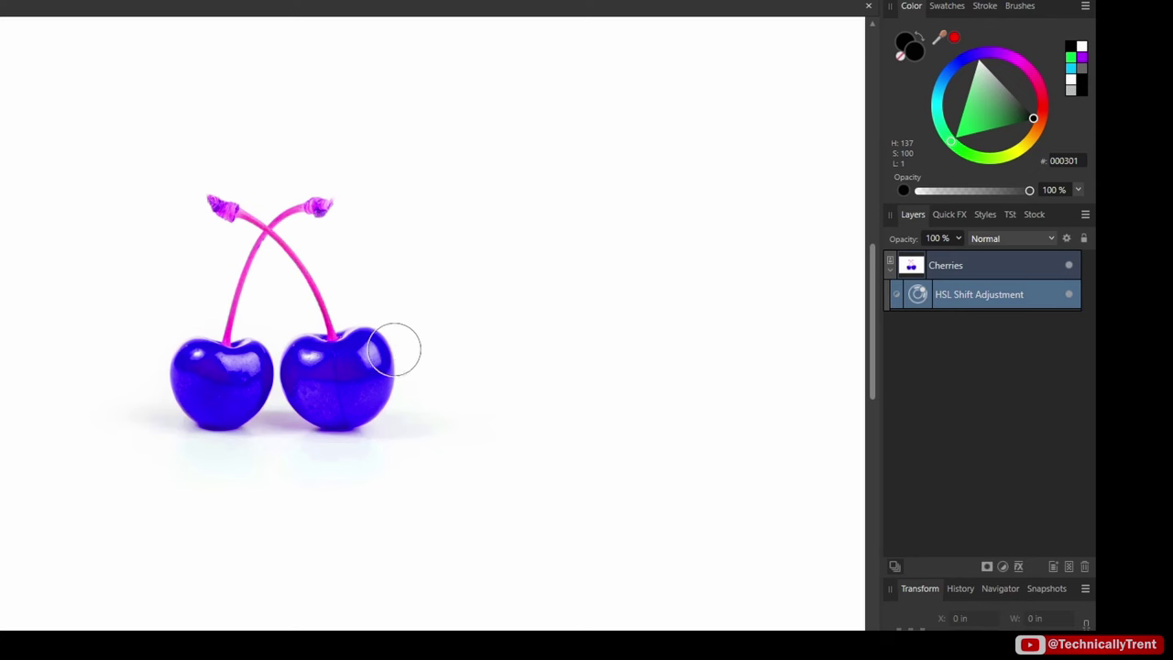
pyautogui.moveTo(394, 349)
pyautogui.mouseDown()
pyautogui.moveTo(376, 377)
pyautogui.moveTo(370, 330)
pyautogui.moveTo(374, 368)
pyautogui.moveTo(329, 368)
pyautogui.moveTo(307, 354)
pyautogui.moveTo(321, 412)
pyautogui.moveTo(365, 429)
pyautogui.moveTo(328, 404)
pyautogui.mouseUp()
pyautogui.moveTo(326, 302)
pyautogui.mouseDown()
pyautogui.moveTo(298, 257)
pyautogui.moveTo(211, 188)
pyautogui.moveTo(216, 220)
pyautogui.moveTo(243, 207)
pyautogui.mouseUp()
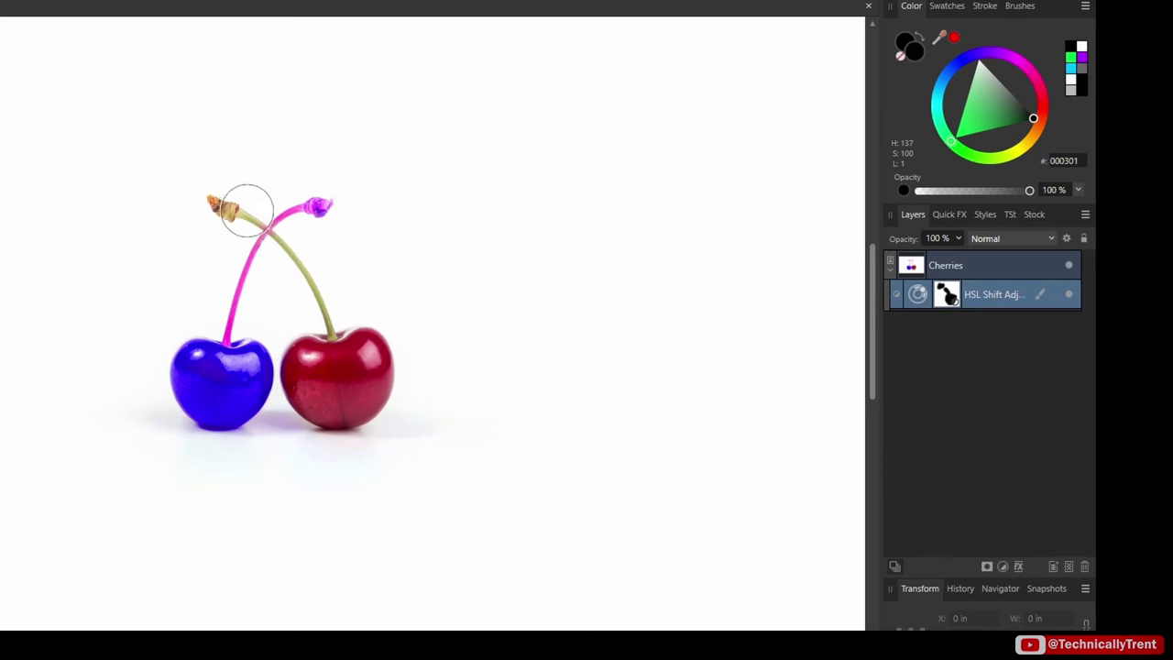
pyautogui.keyDown('alt'); pyautogui.click(949, 295); pyautogui.keyUp('alt')
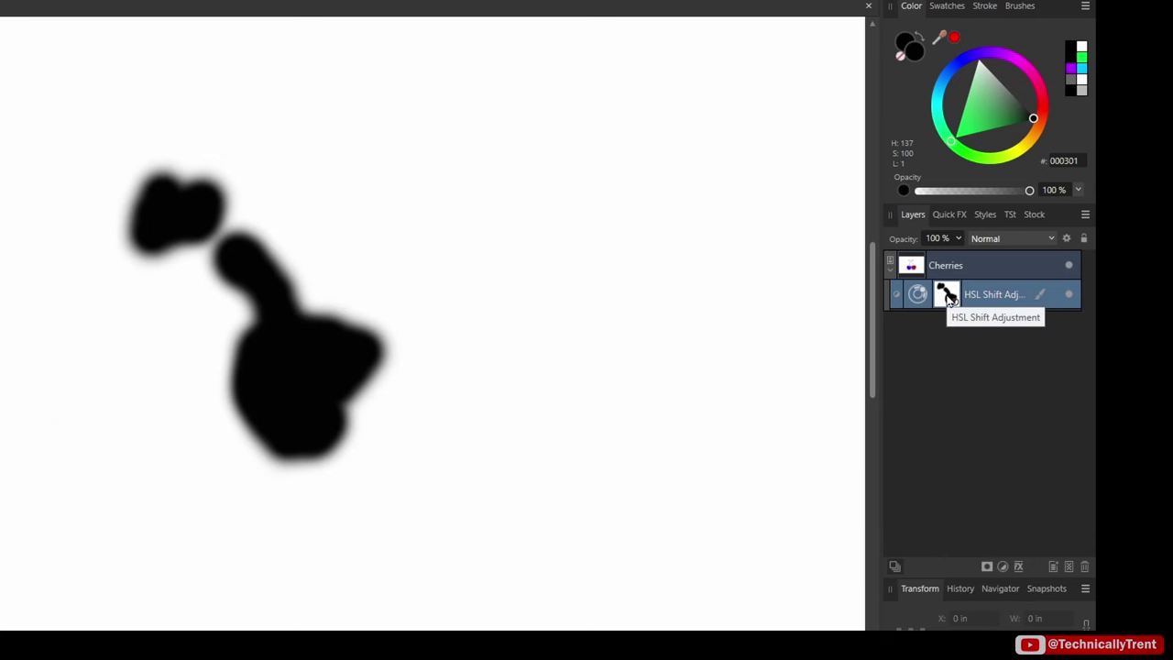
pyautogui.keyDown('alt'); pyautogui.click(948, 295); pyautogui.keyUp('alt')
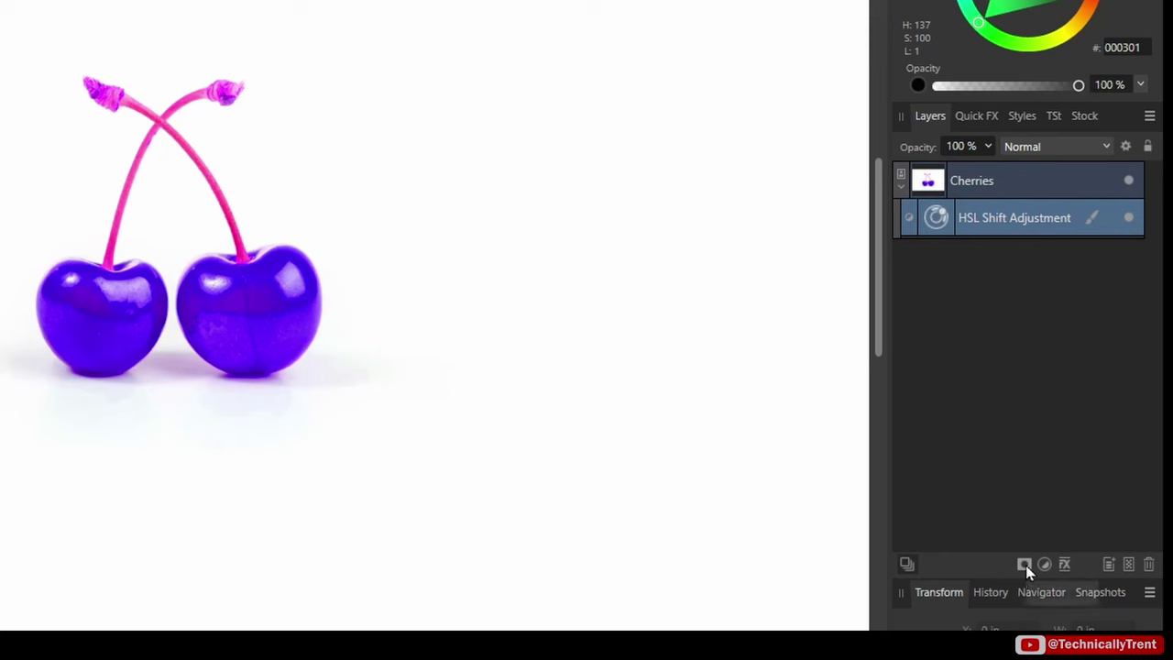
# Add a separate mask layer to the HSL adjustment and paint it black over the right cherry and its stem.
pyautogui.click(1024, 563)
pyautogui.moveTo(940, 200)
pyautogui.mouseDown()
pyautogui.moveTo(935, 183)
pyautogui.moveTo(932, 254)
pyautogui.moveTo(951, 288)
pyautogui.mouseUp()
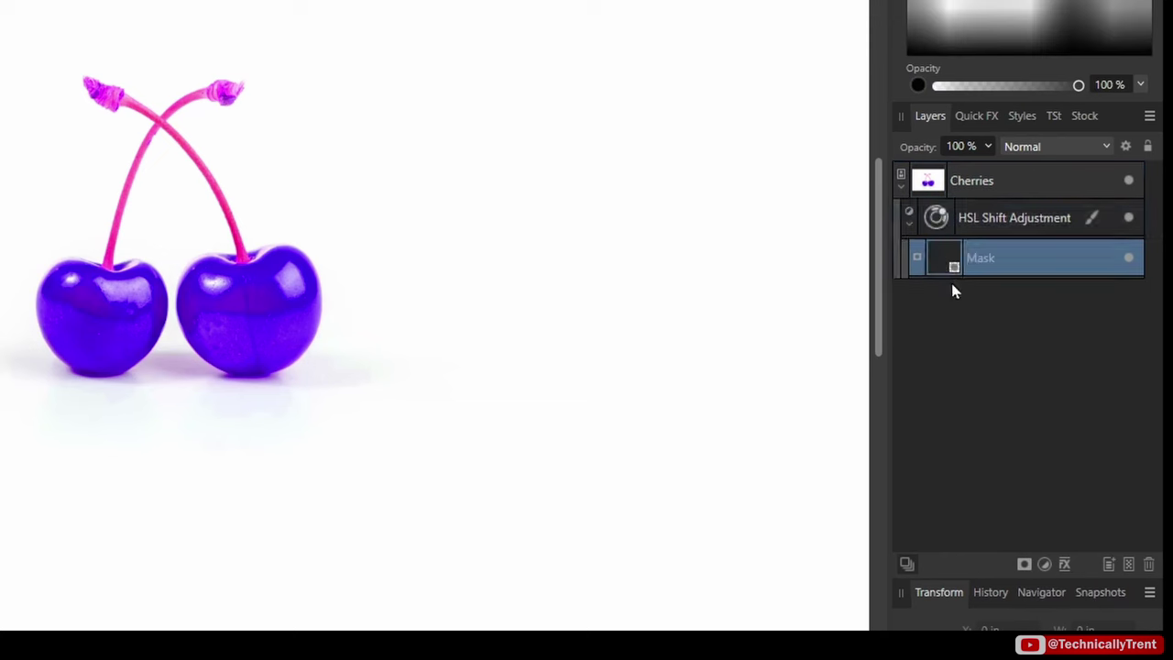
pyautogui.moveTo(275, 275)
pyautogui.mouseDown()
pyautogui.moveTo(216, 313)
pyautogui.moveTo(191, 301)
pyautogui.mouseUp()
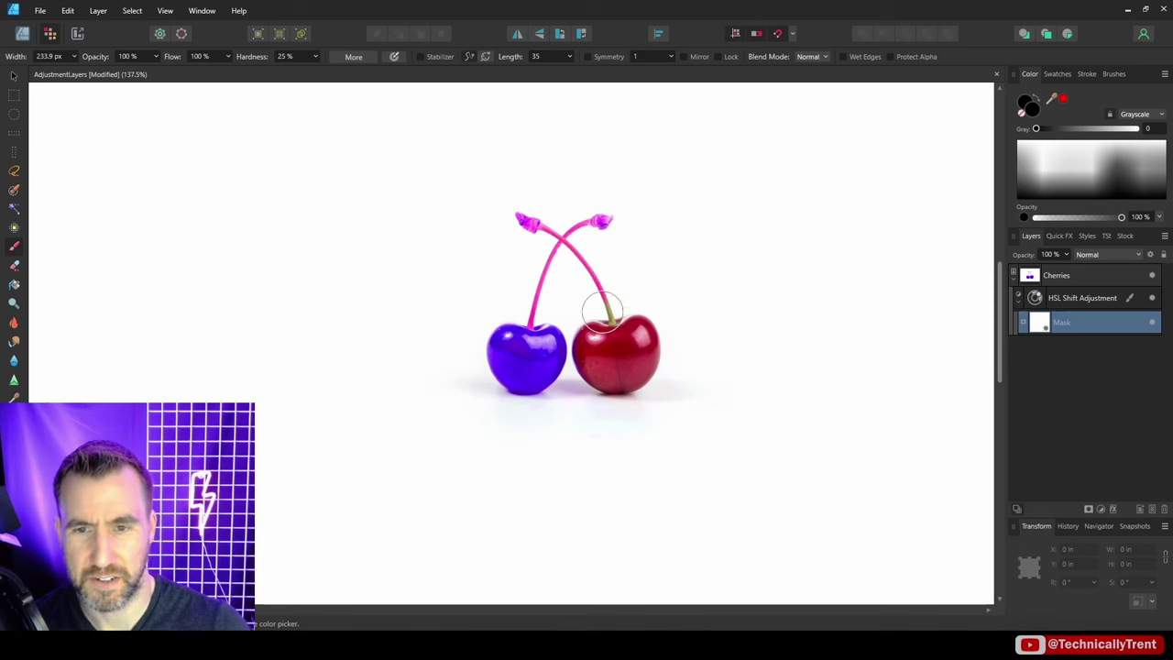
pyautogui.moveTo(609, 317); pyautogui.dragTo(527, 223)
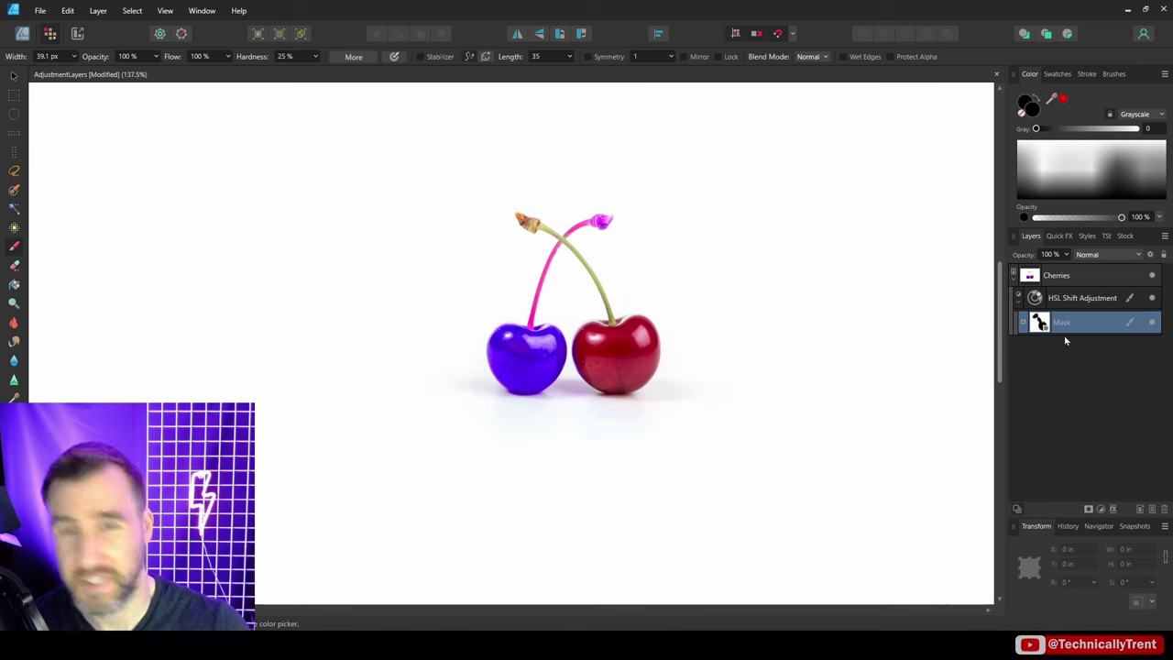
# Toggle the mask's visibility to compare the cherries, and delete the mask from the HSL adjustment.
pyautogui.click(1152, 322)
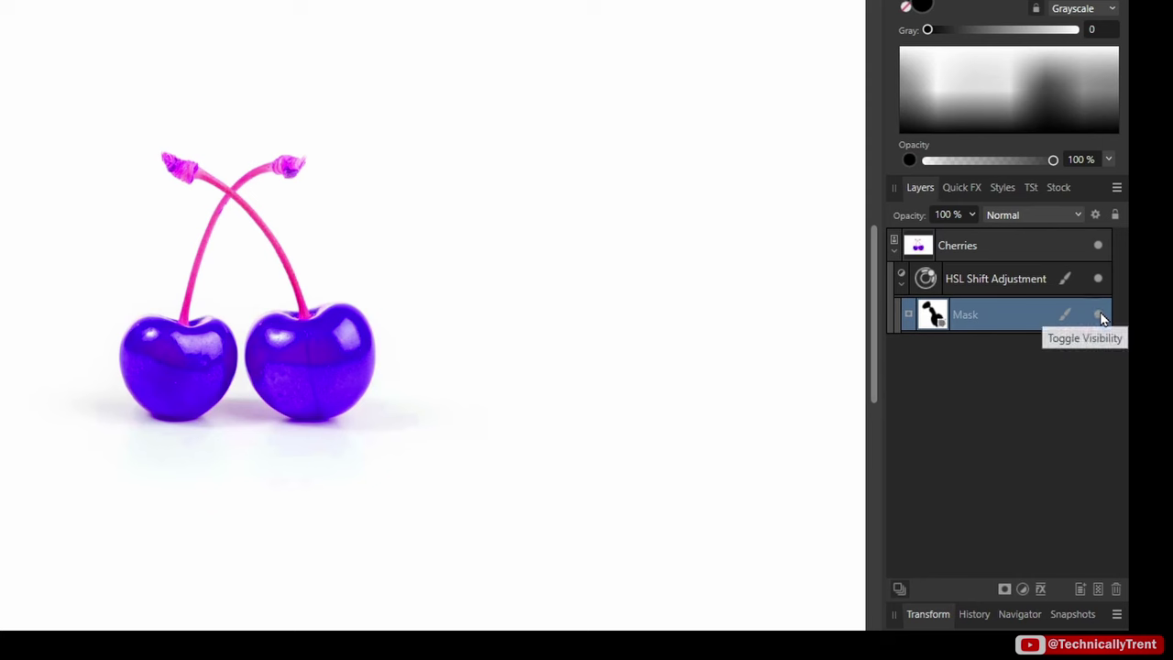
pyautogui.click(1098, 314)
pyautogui.click(1099, 314)
pyautogui.click(1099, 314)
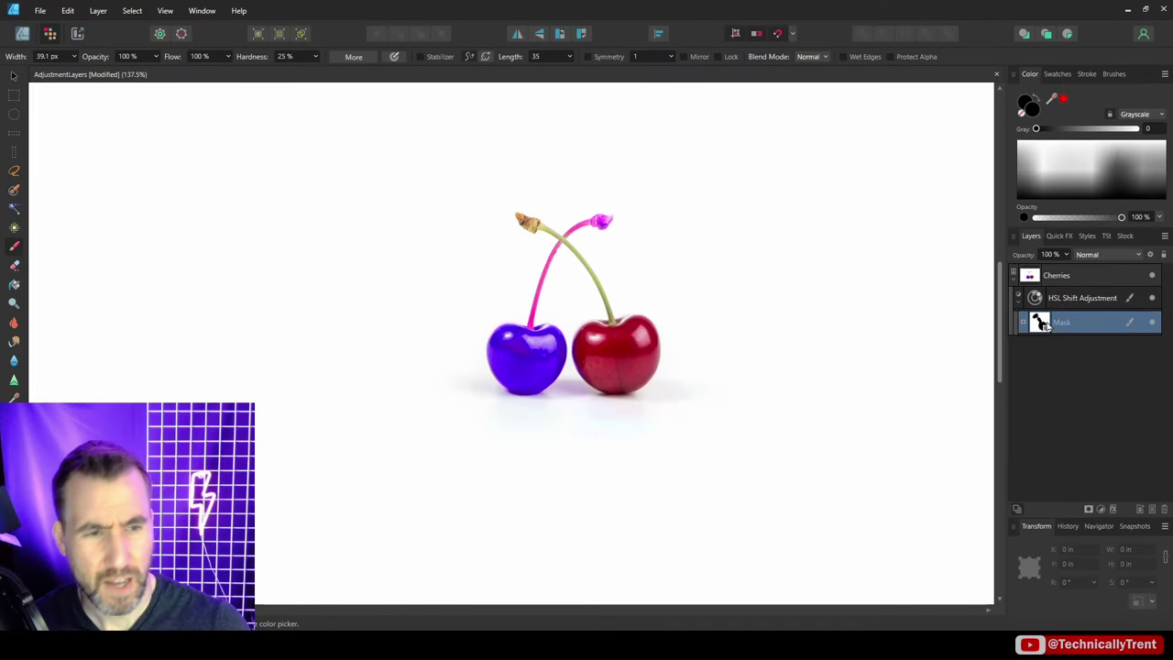
pyautogui.press('Delete')
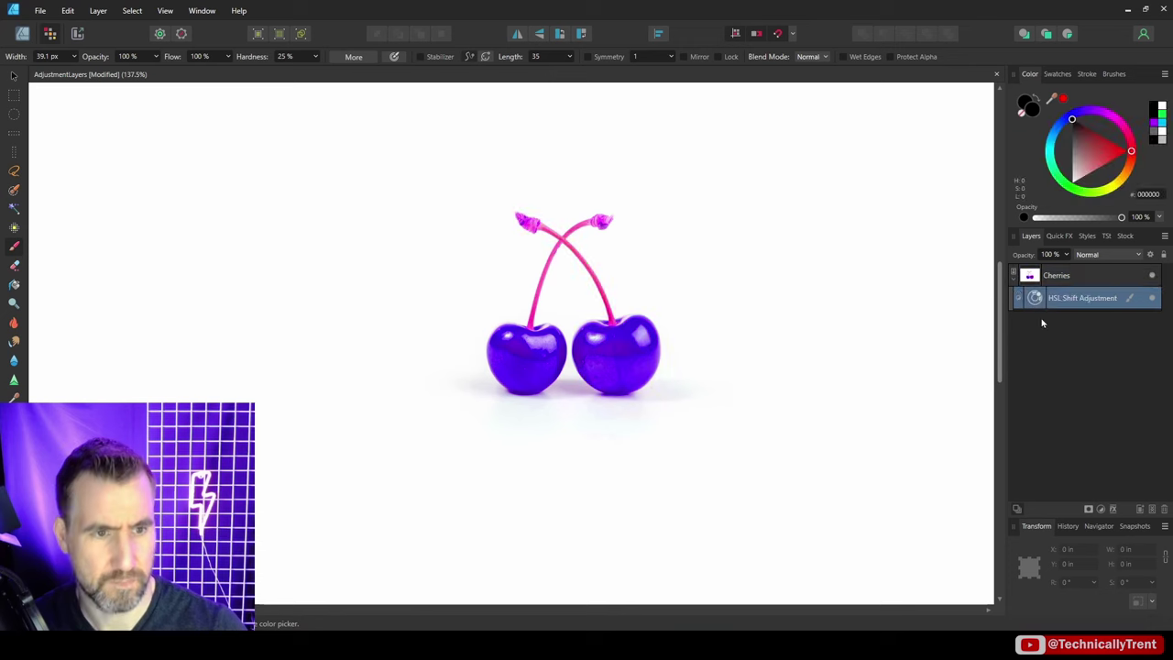
# Return to the Designer persona and draw a square about 1.18 in wide beside the cherries, filled red (FF0000).
pyautogui.click(22, 35)
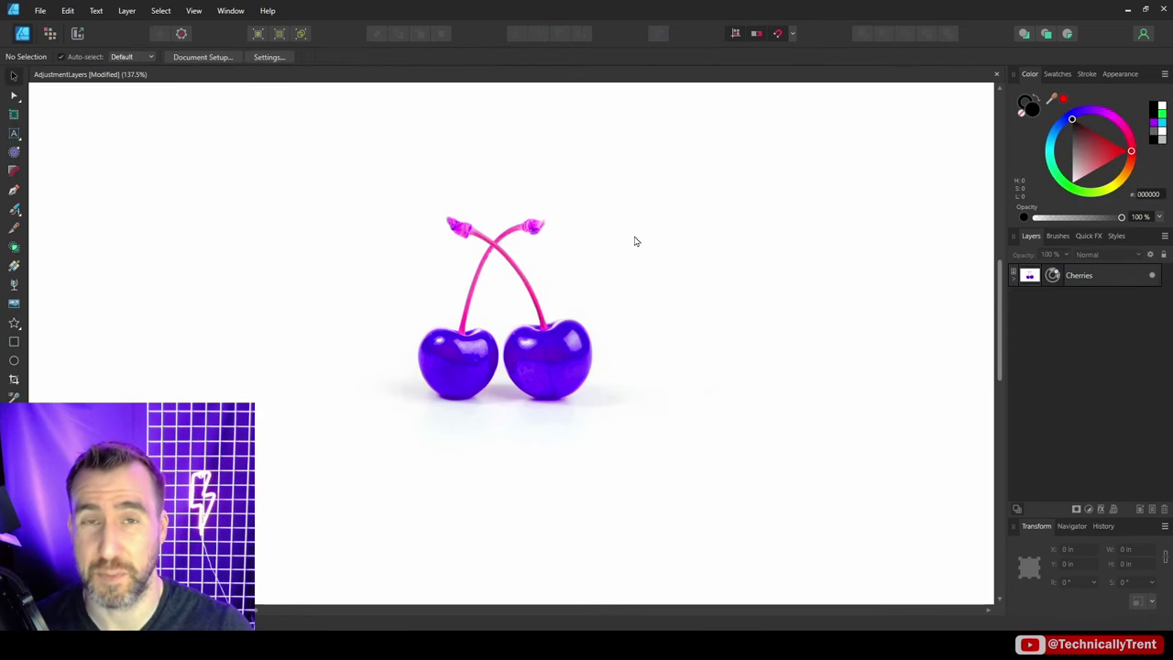
pyautogui.click(14, 341)
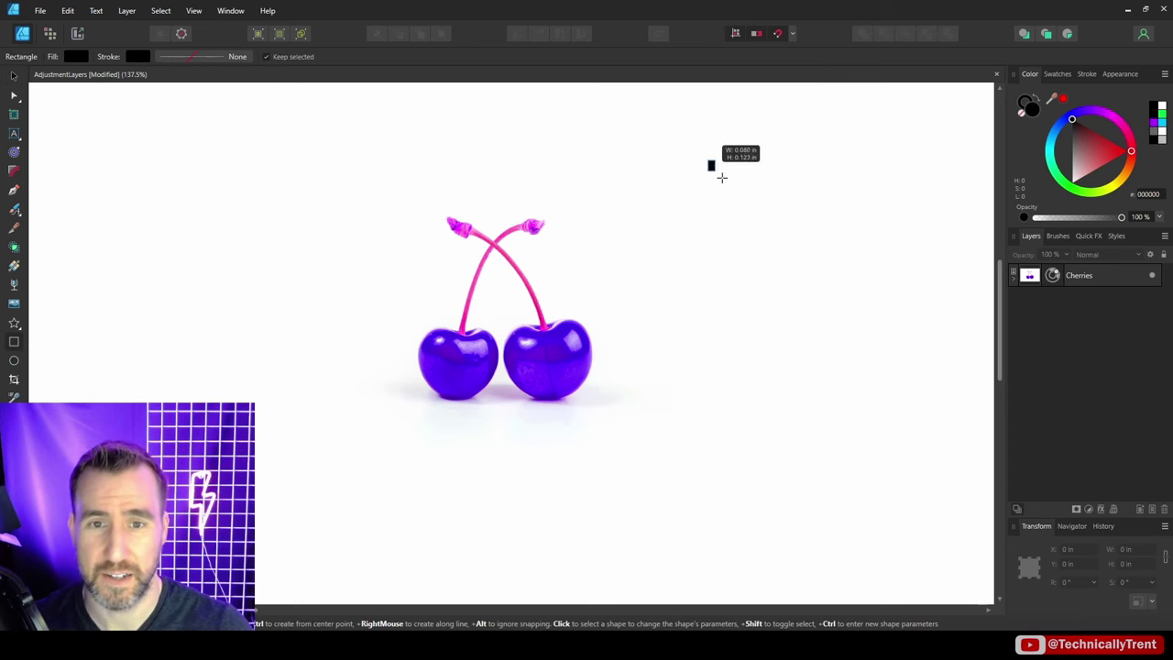
pyautogui.moveTo(721, 176); pyautogui.dragTo(809, 261)
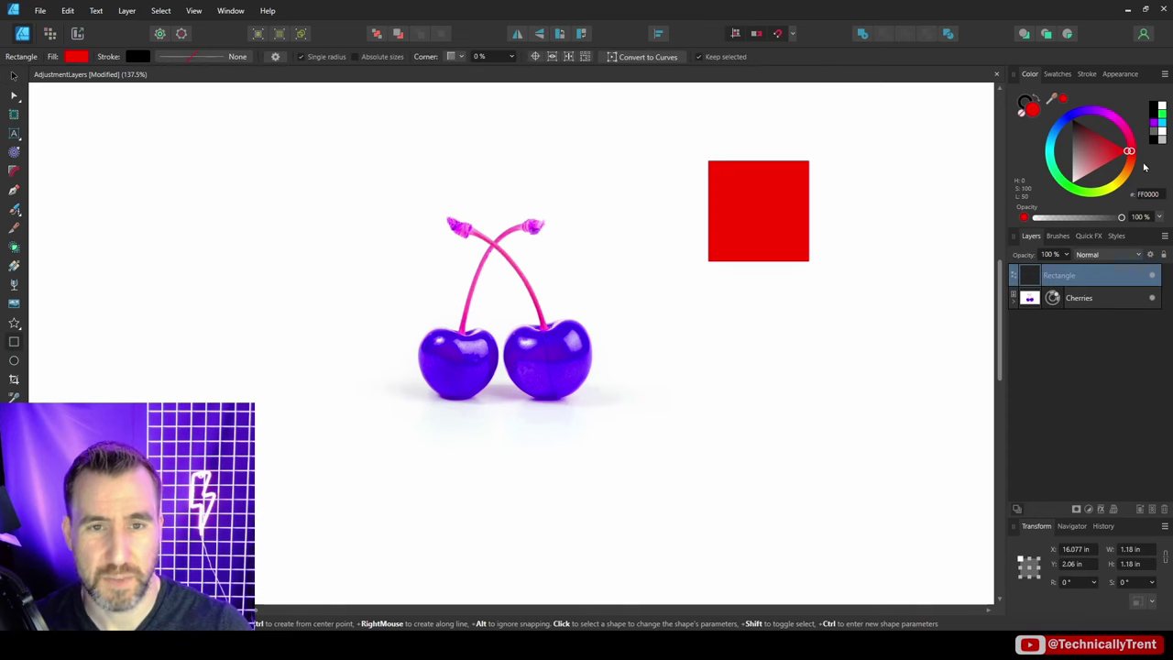
# Duplicate the red square directly below the original and fill the copy with blue (0004FF).
pyautogui.click(15, 76)
pyautogui.moveTo(772, 197); pyautogui.dragTo(773, 353)
pyautogui.click(1099, 112)
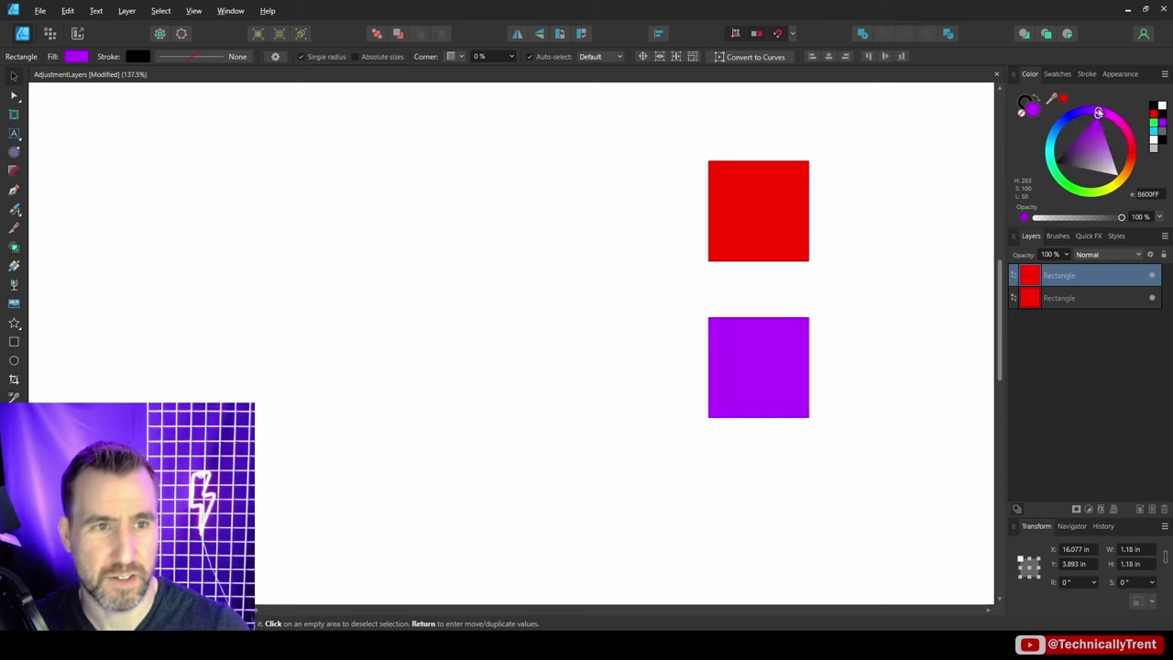
pyautogui.moveTo(1099, 111); pyautogui.dragTo(1072, 120)
# Add an HSL adjustment to the blue square, shift its hue until the square turns green, and toggle the adjustment to compare.
pyautogui.click(1072, 301)
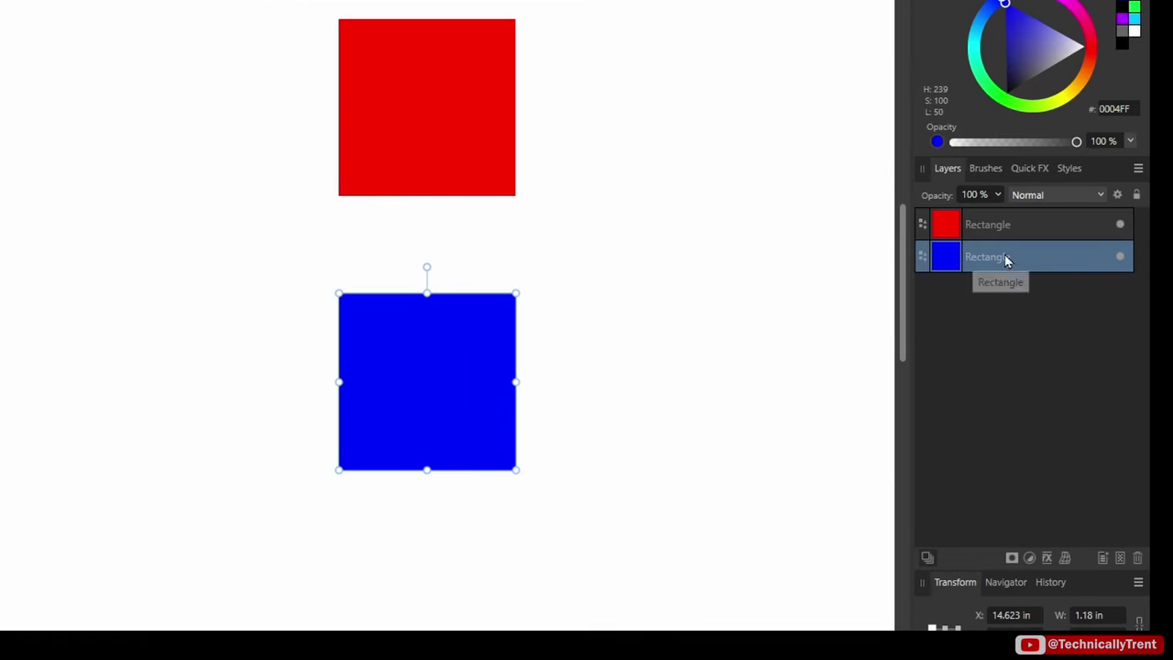
pyautogui.click(1030, 558)
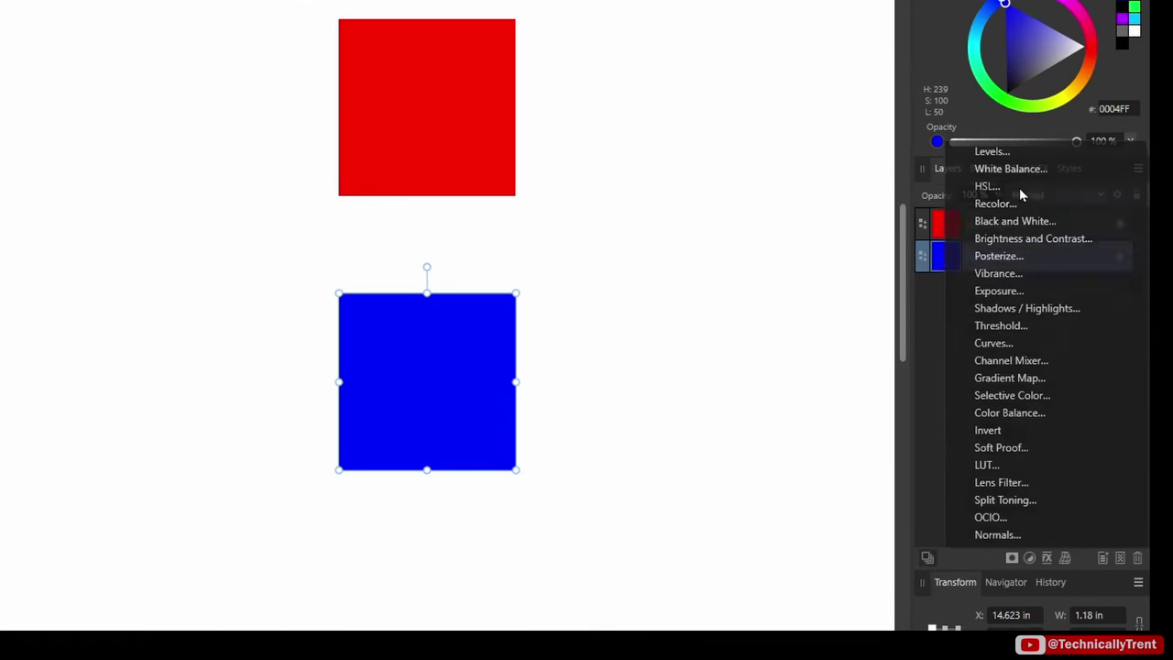
pyautogui.click(1019, 188)
pyautogui.moveTo(753, 79); pyautogui.dragTo(823, 25)
pyautogui.moveTo(731, 282); pyautogui.dragTo(807, 292)
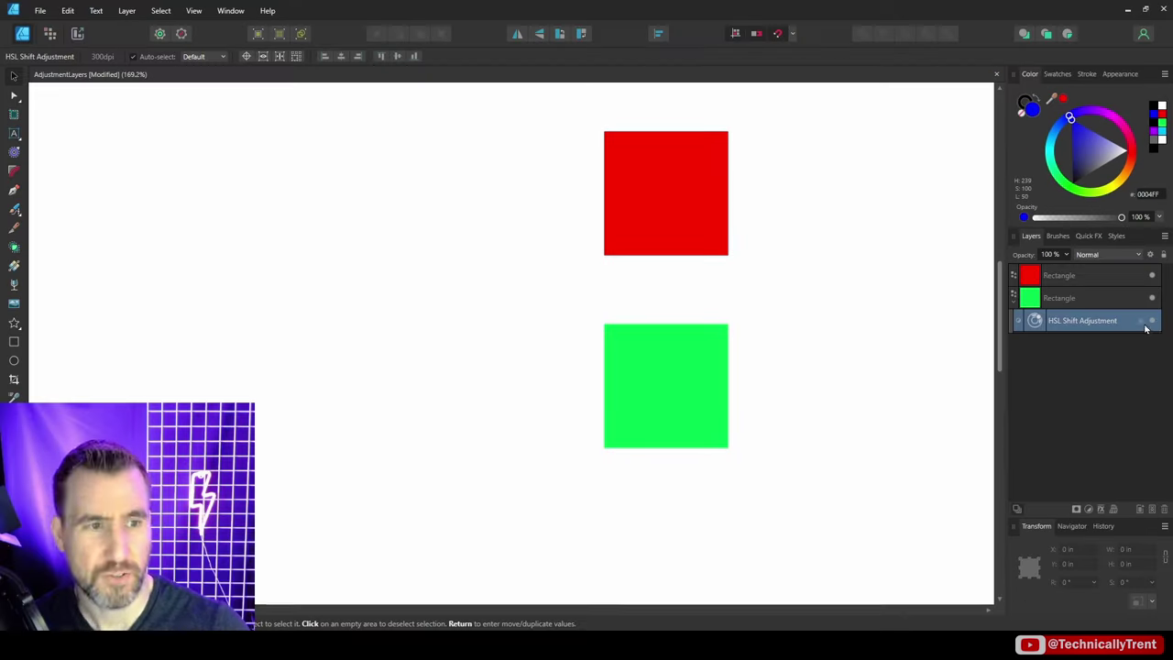
pyautogui.click(1153, 321)
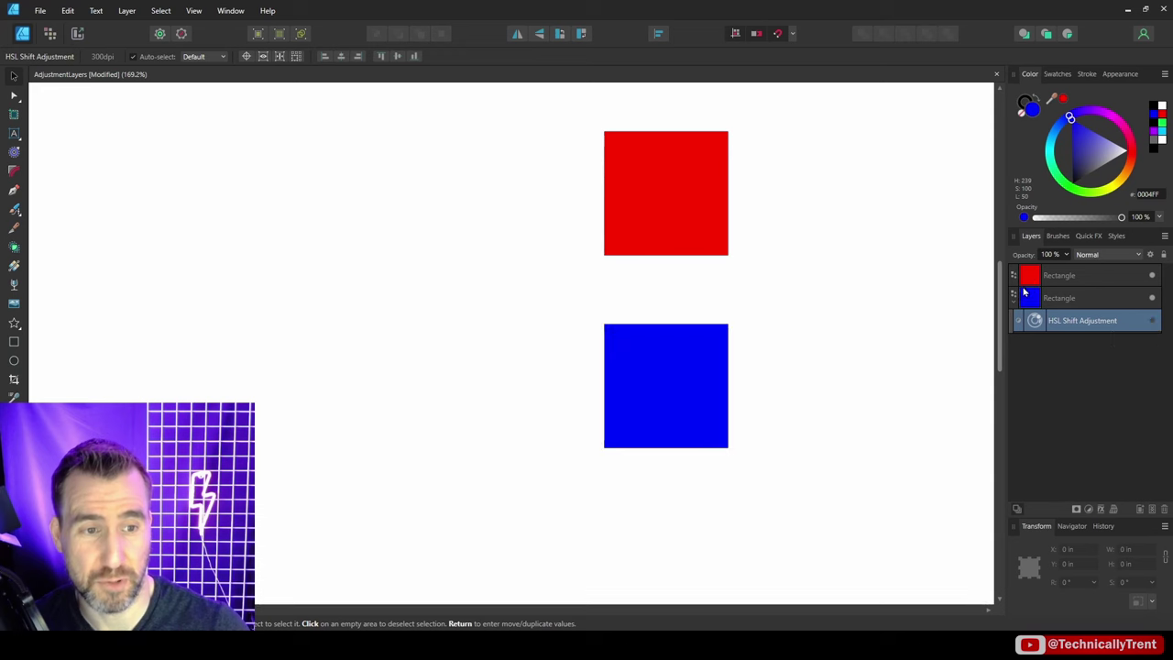
pyautogui.click(1152, 321)
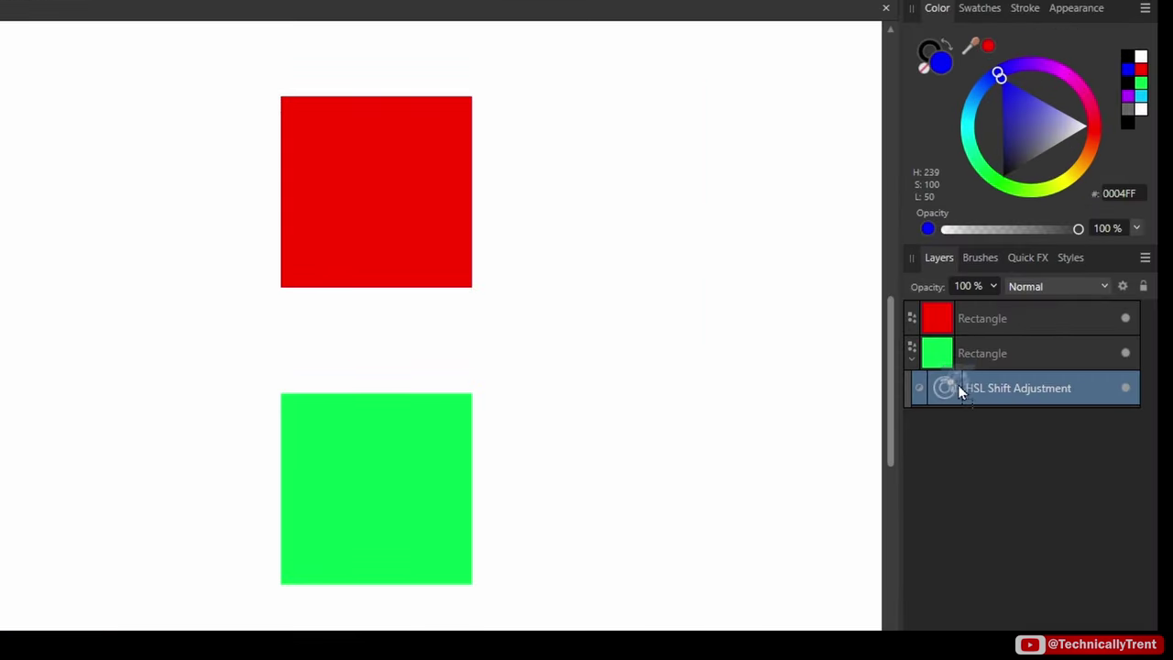
# Move the HSL adjustment out of the blue square to the top of the layer stack, above both rectangles.
pyautogui.moveTo(1044, 317); pyautogui.dragTo(1044, 269)
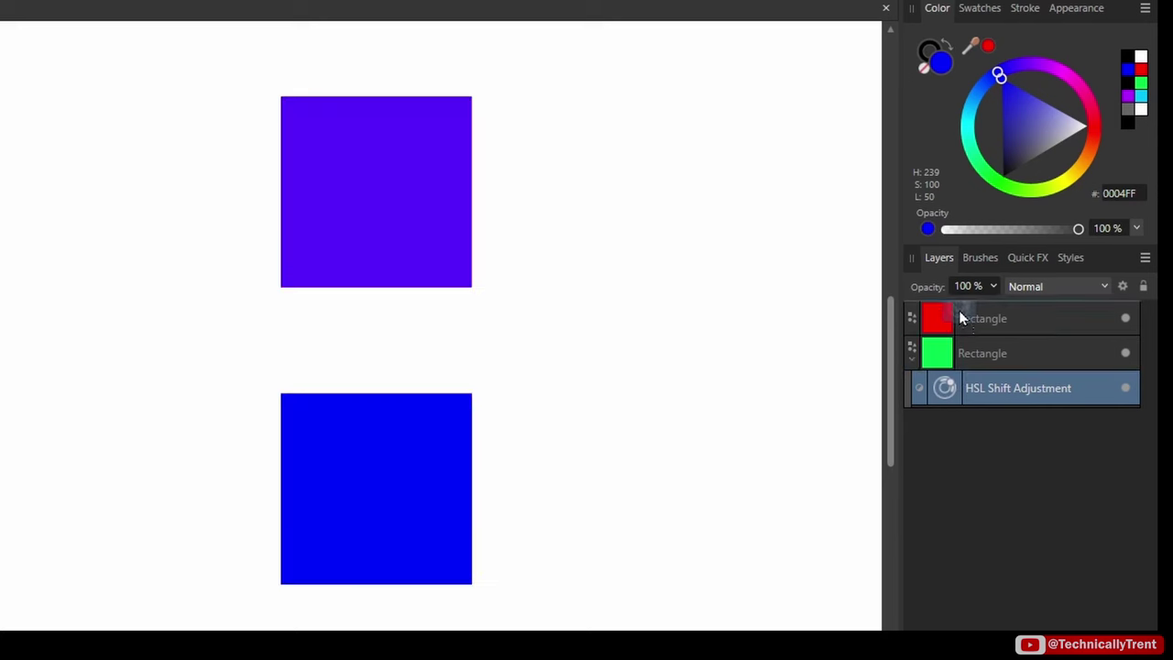
pyautogui.moveTo(959, 318); pyautogui.dragTo(955, 294)
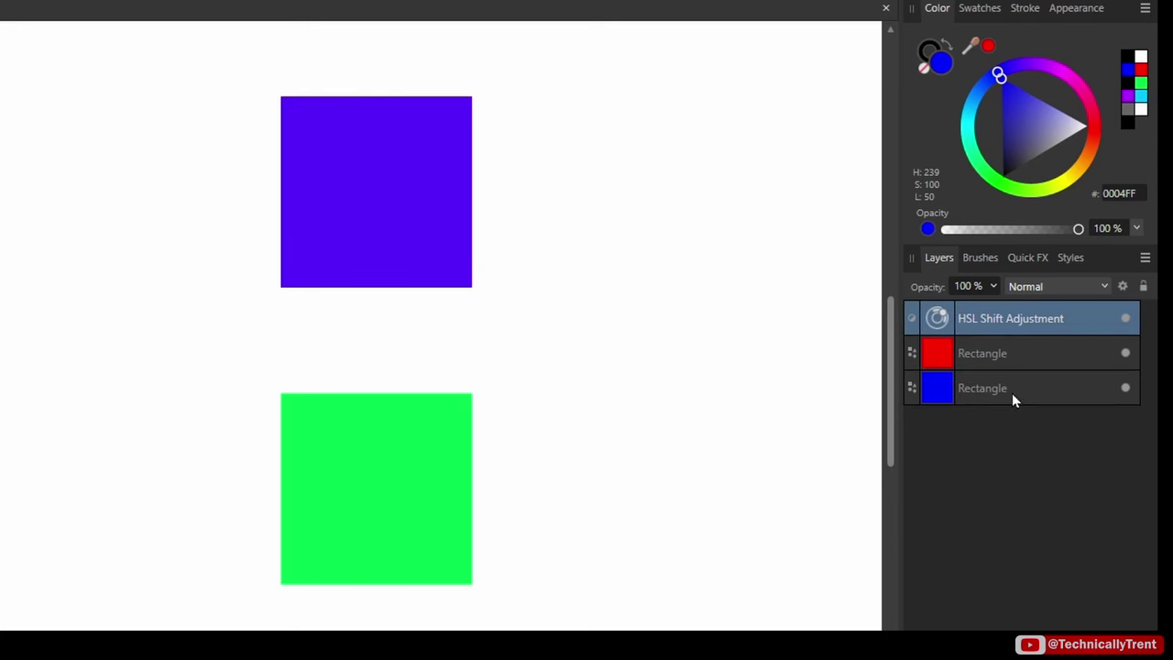
pyautogui.click(1009, 355)
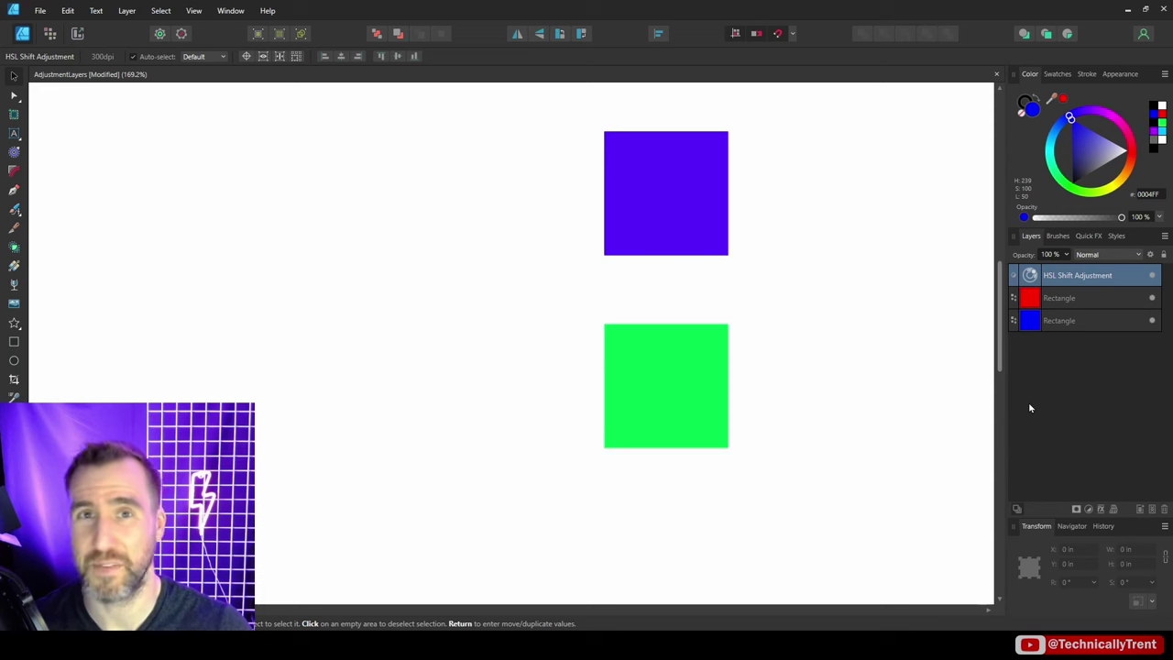
pyautogui.click(1030, 374)
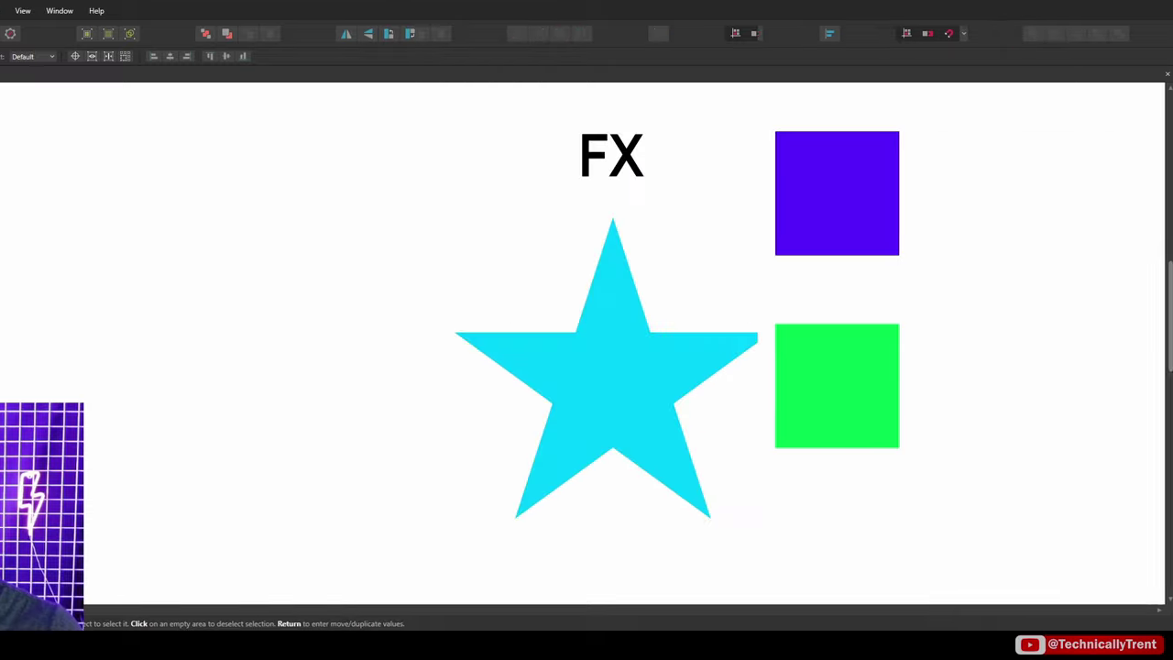
# Open the layer effects for the star and add a black outline with a radius of about 21.5 px.
pyautogui.click(688, 275)
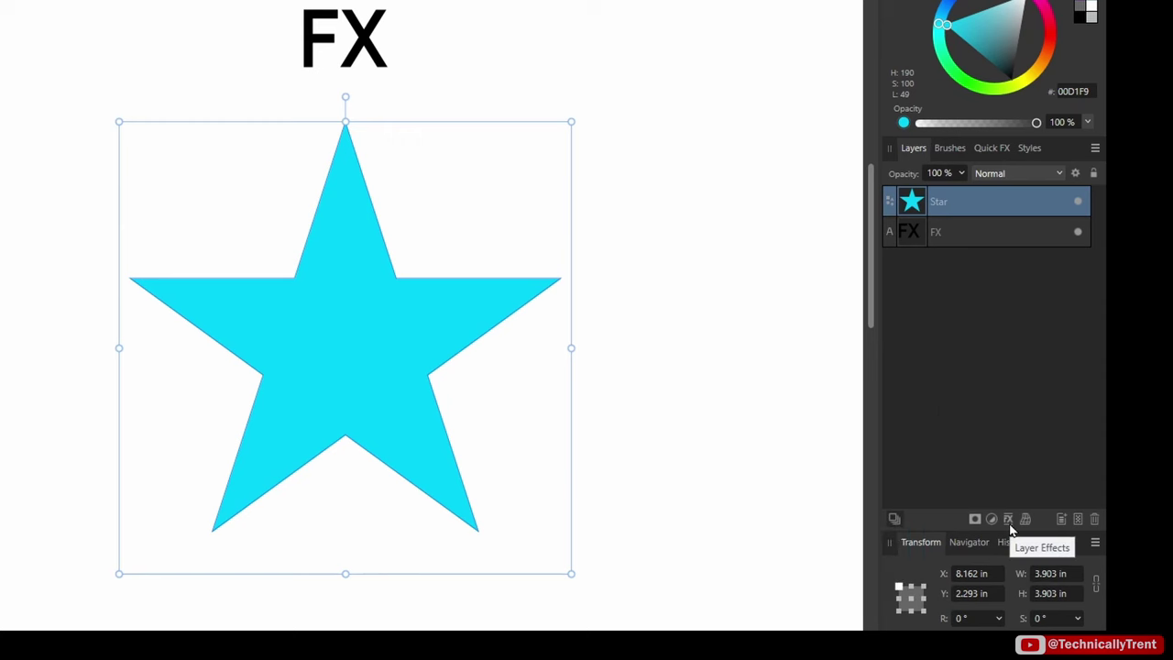
pyautogui.click(1009, 526)
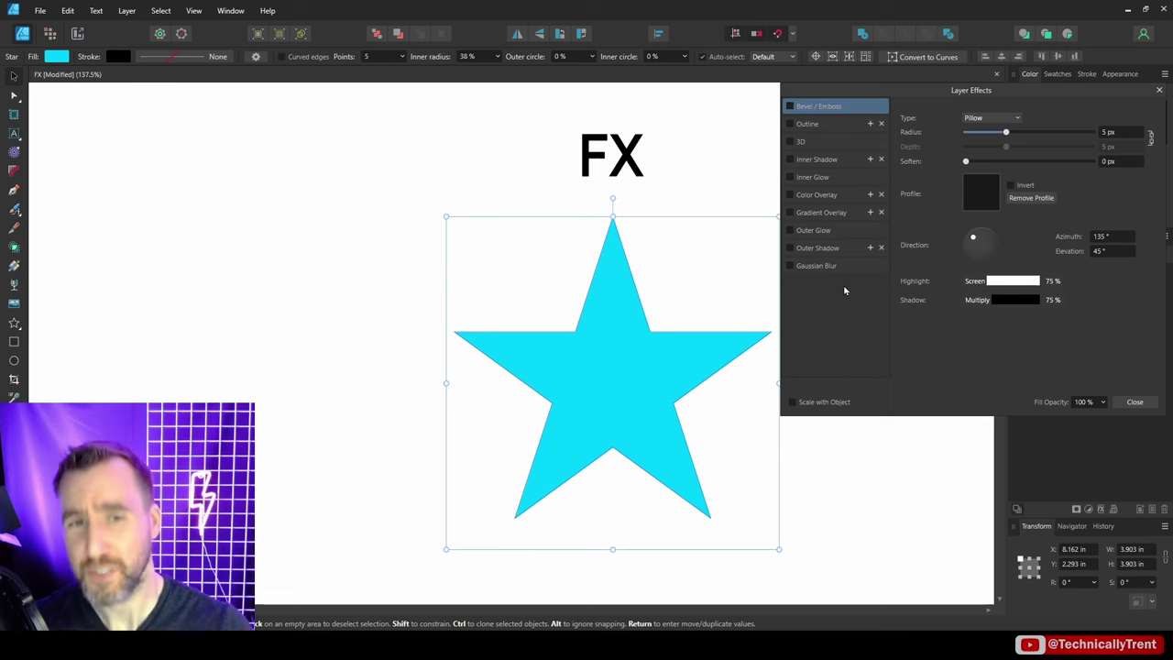
pyautogui.click(812, 124)
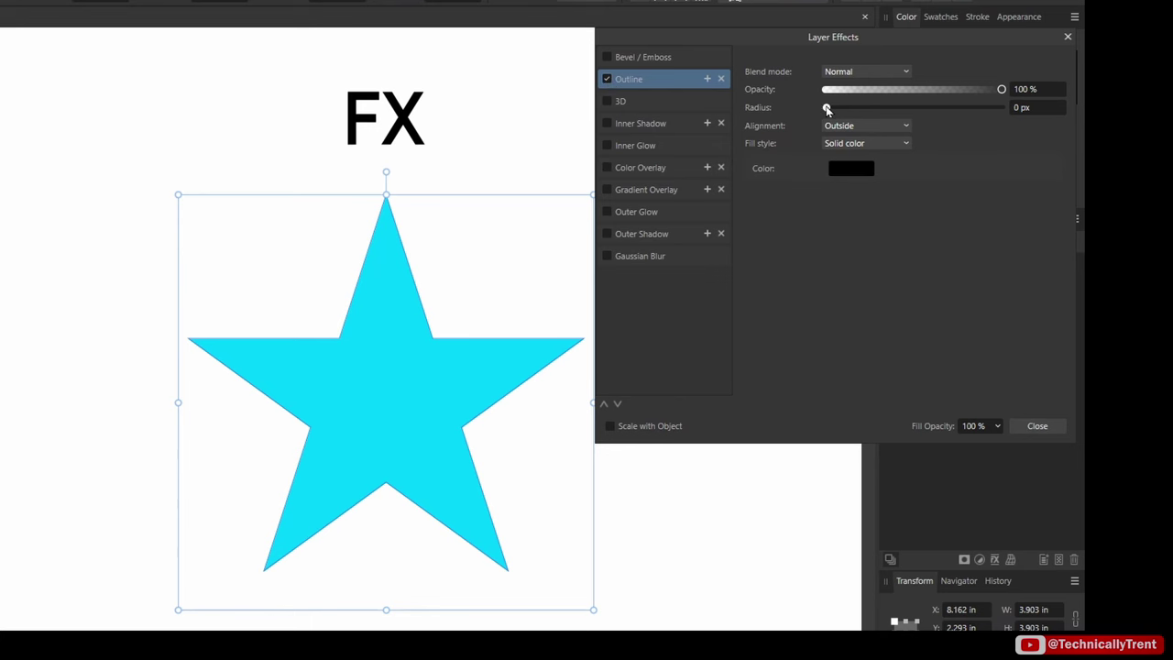
pyautogui.moveTo(827, 109); pyautogui.dragTo(925, 118)
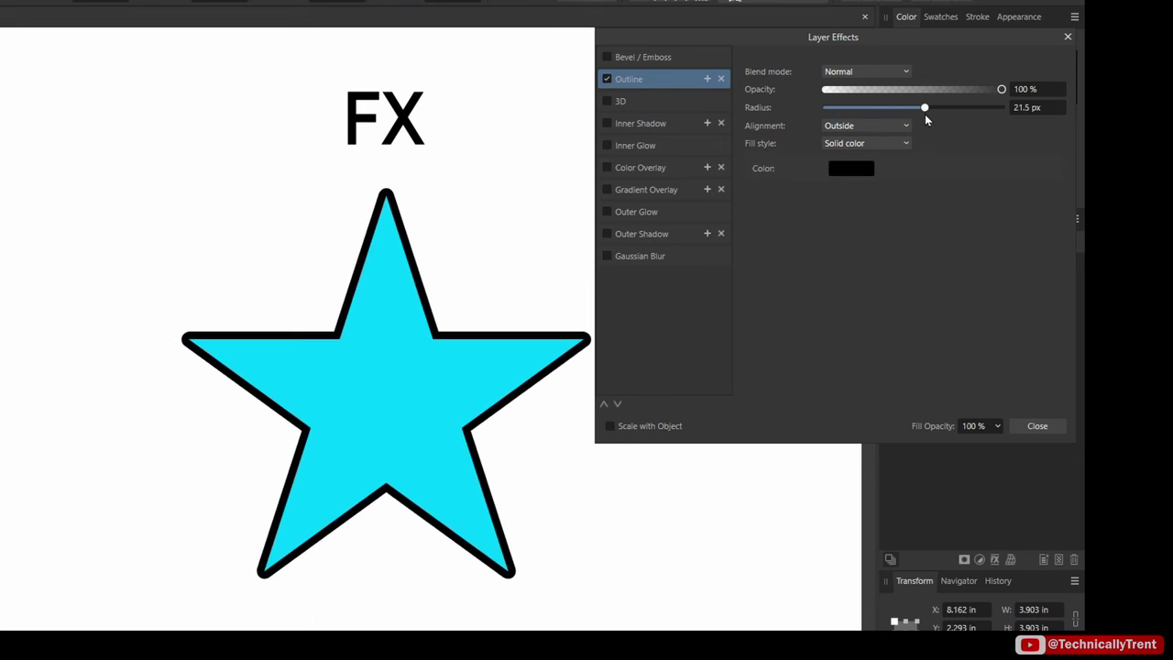
# Add a second outline effect to the star, coloured red, with a radius of about 46.3 px.
pyautogui.click(708, 79)
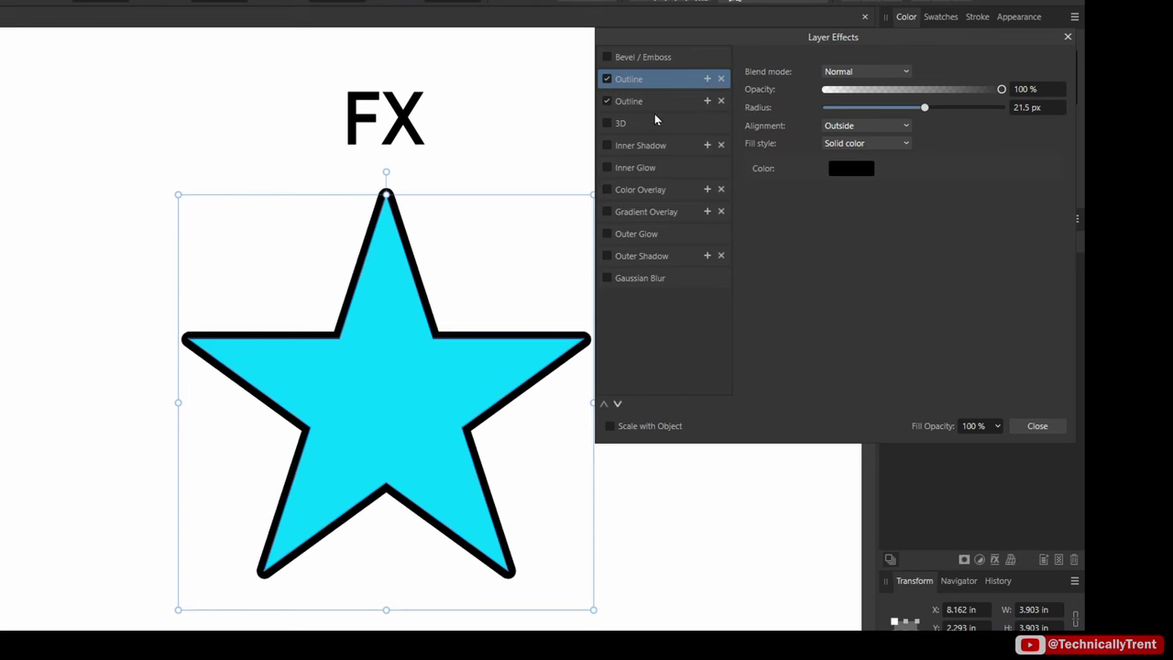
pyautogui.click(631, 99)
pyautogui.click(848, 169)
pyautogui.moveTo(891, 222); pyautogui.dragTo(899, 220)
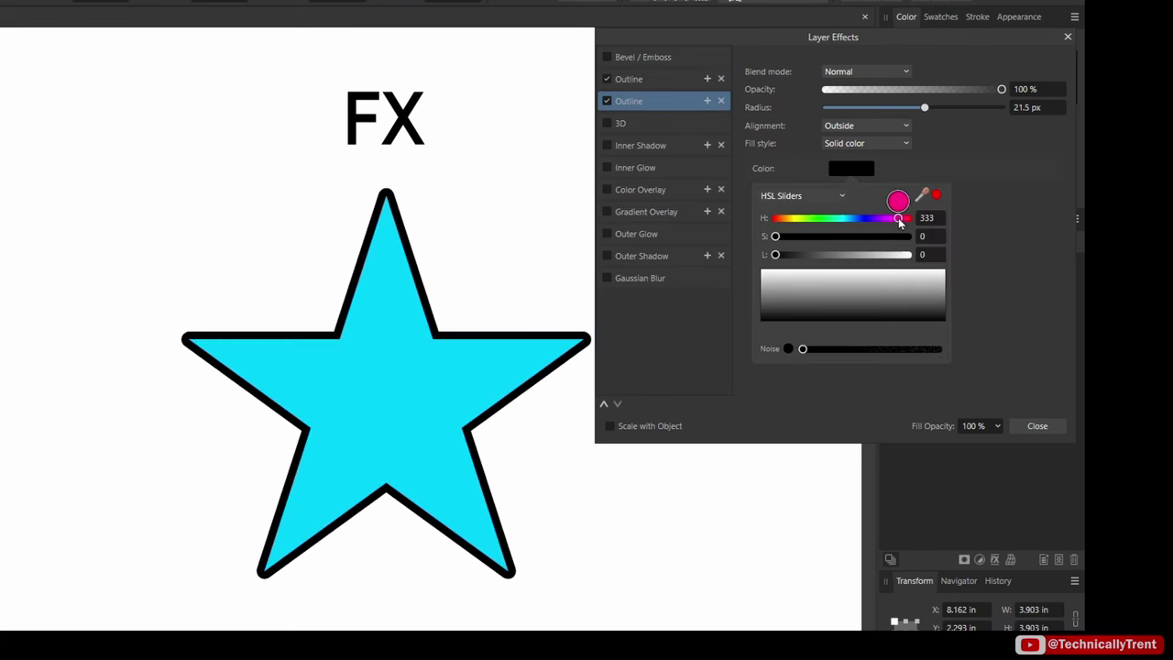
pyautogui.click(936, 194)
pyautogui.moveTo(923, 107); pyautogui.dragTo(971, 111)
# Try a third outline in mint green with a radius of about 82.9 px and remove both extra outlines.
pyautogui.click(707, 101)
pyautogui.click(851, 168)
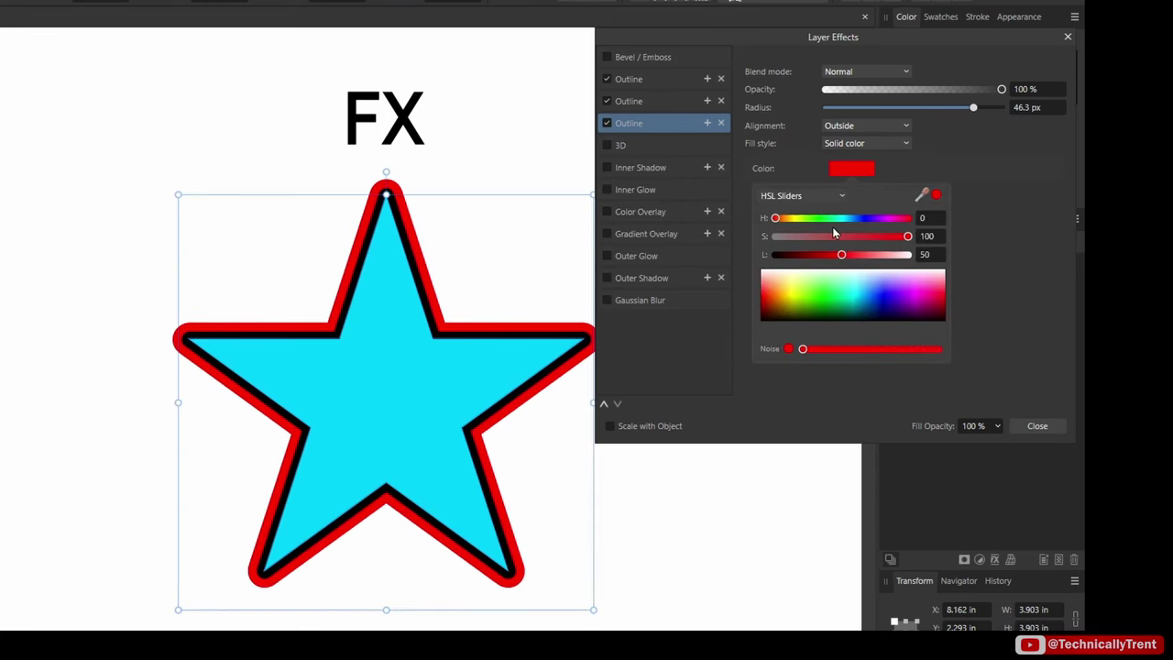
pyautogui.moveTo(811, 221); pyautogui.dragTo(819, 225)
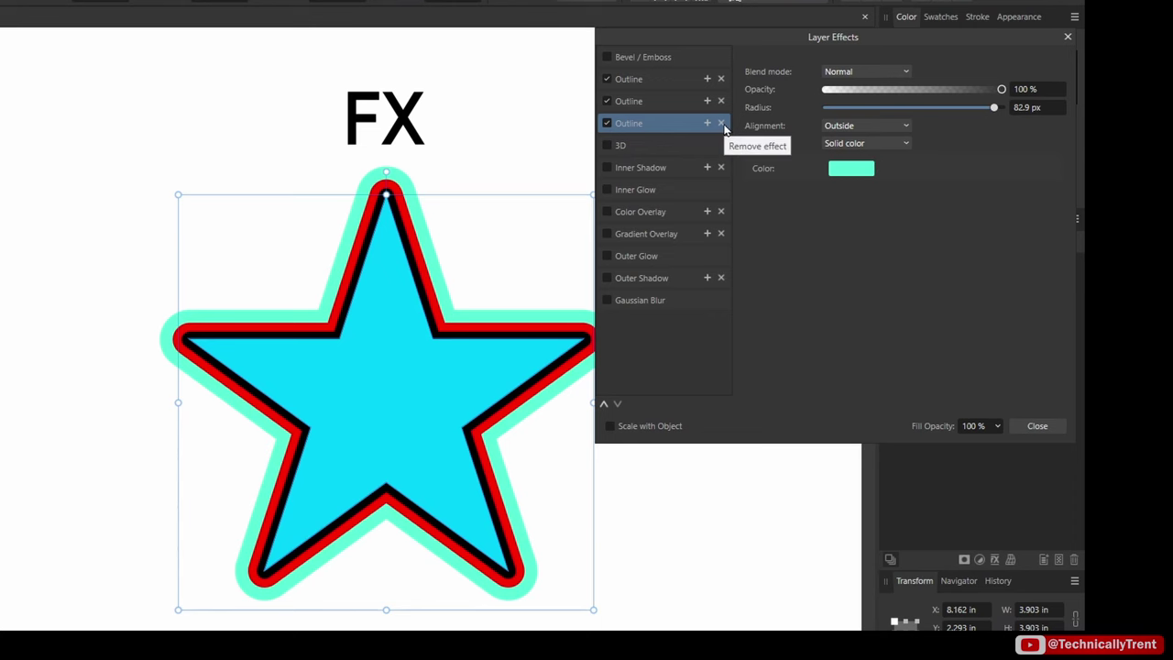
pyautogui.click(721, 123)
pyautogui.click(721, 101)
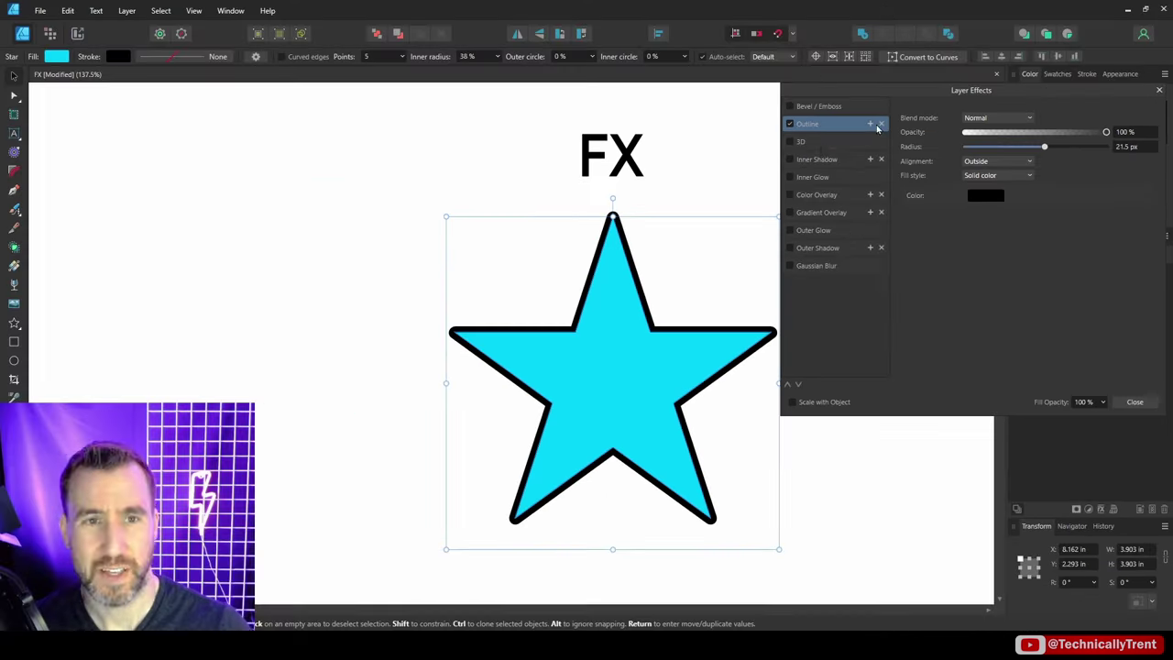
# Turn off the star's outline and add an outer shadow with about 38.3 px radius, 23 px offset and 48% intensity.
pyautogui.click(789, 122)
pyautogui.click(789, 123)
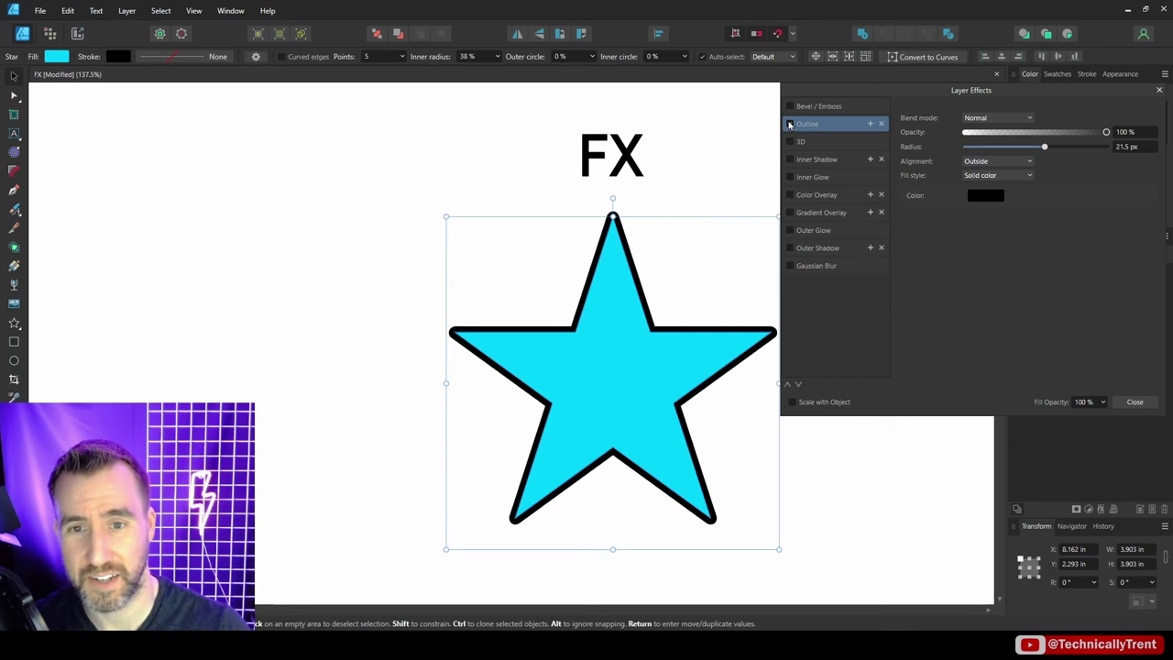
pyautogui.click(815, 247)
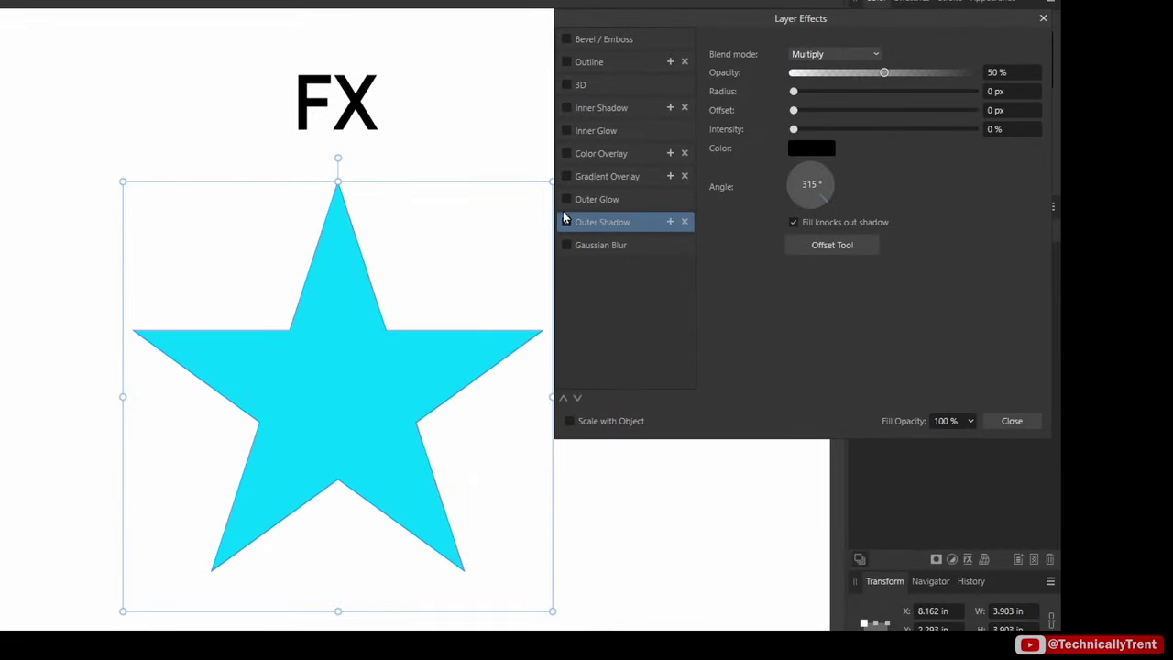
pyautogui.moveTo(795, 95); pyautogui.dragTo(928, 96)
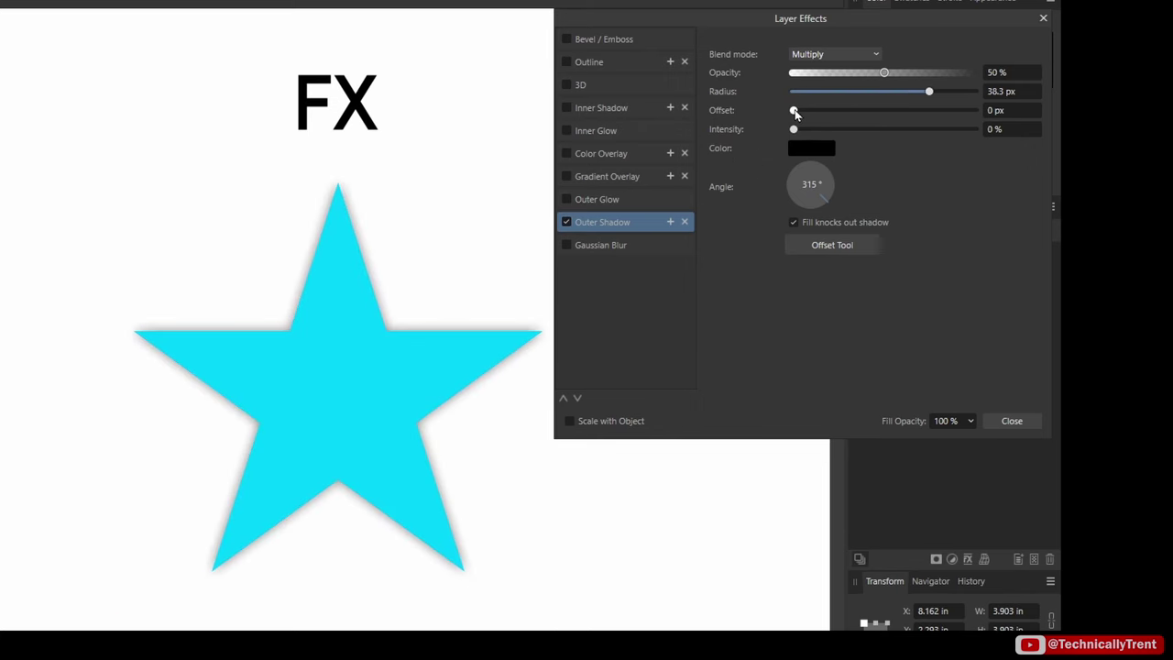
pyautogui.moveTo(831, 117); pyautogui.dragTo(898, 114)
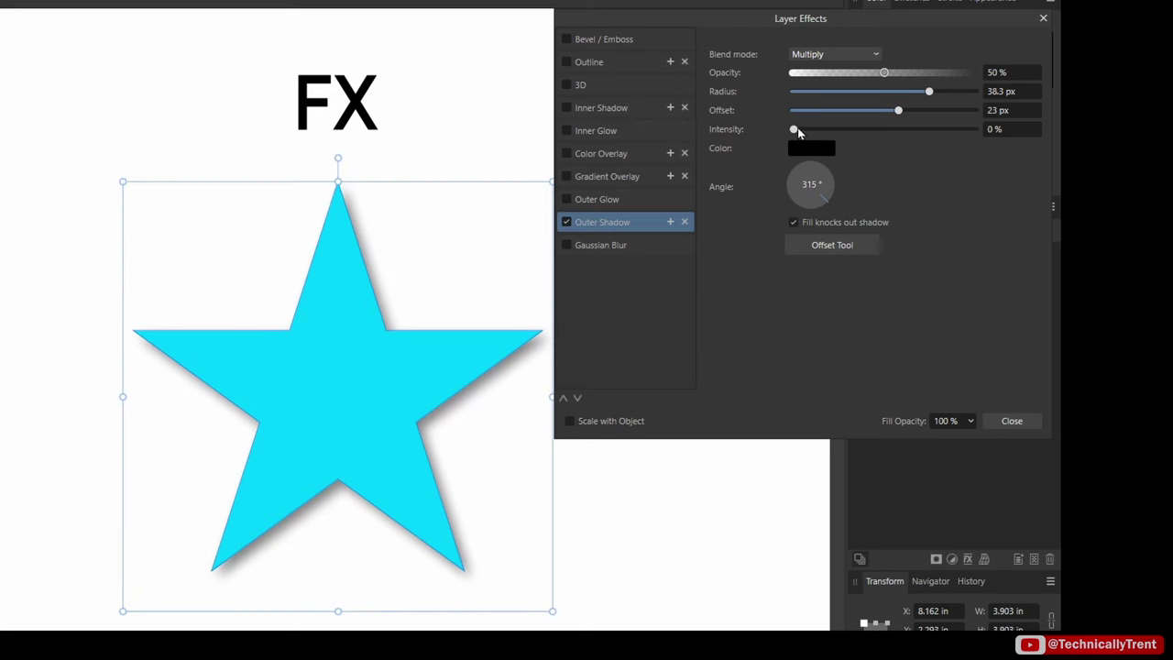
pyautogui.moveTo(795, 129); pyautogui.dragTo(937, 145)
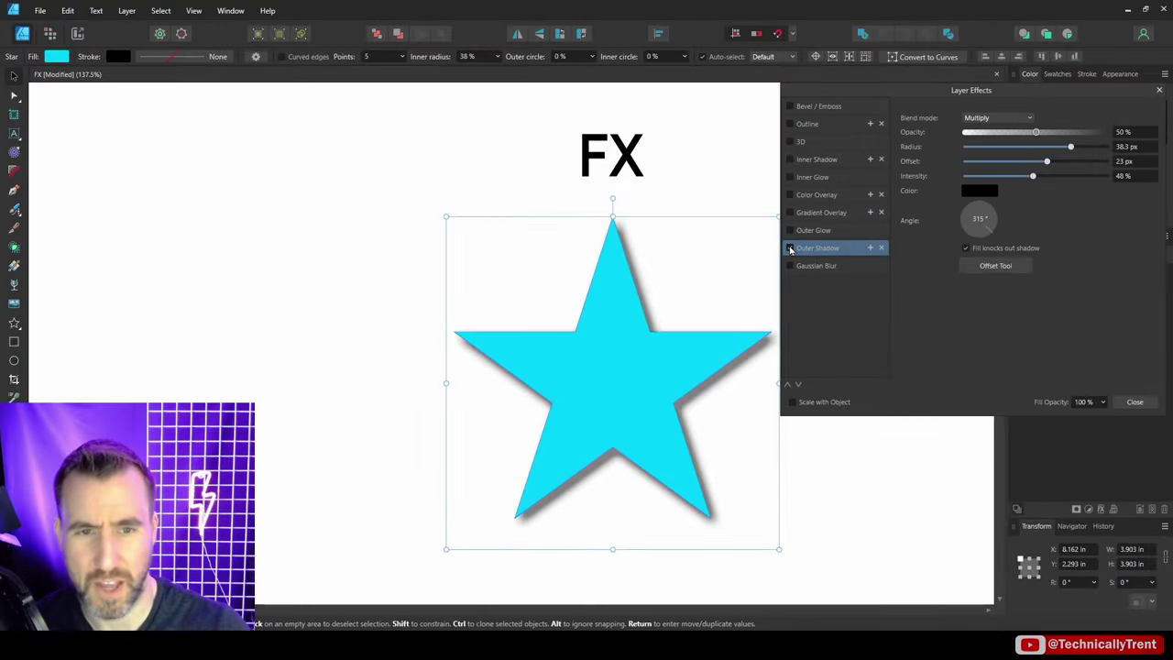
# Turn off the outer shadow and try a Gaussian Blur effect on the star.
pyautogui.click(791, 249)
pyautogui.click(806, 265)
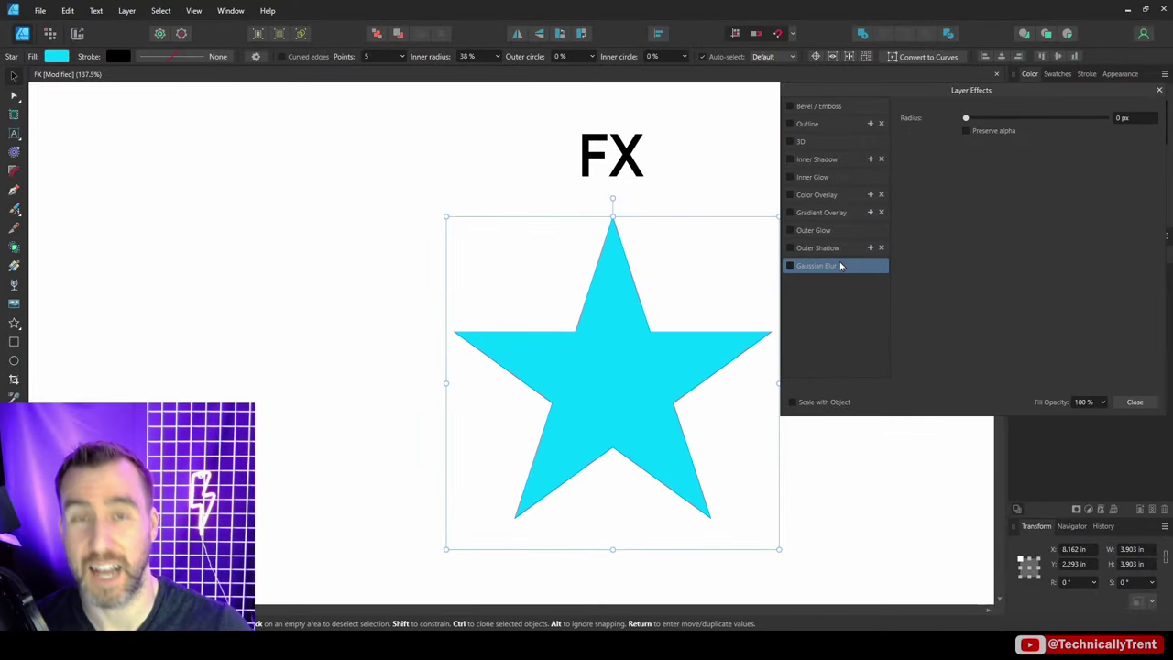
pyautogui.moveTo(965, 118); pyautogui.dragTo(978, 118)
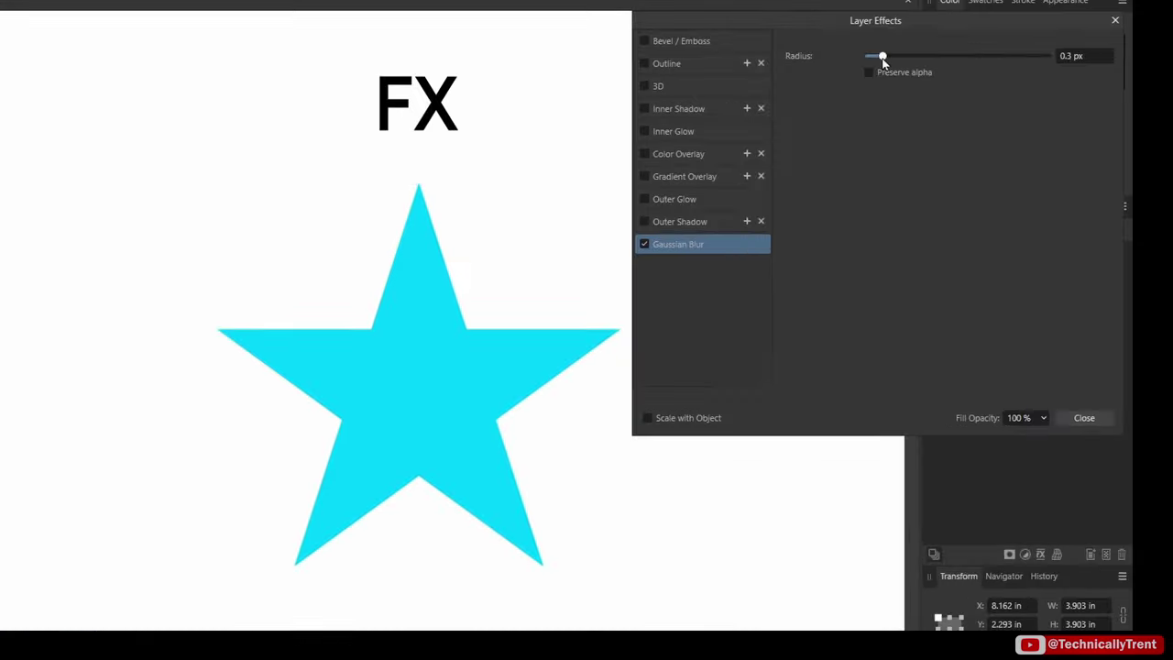
pyautogui.moveTo(911, 60); pyautogui.dragTo(947, 72)
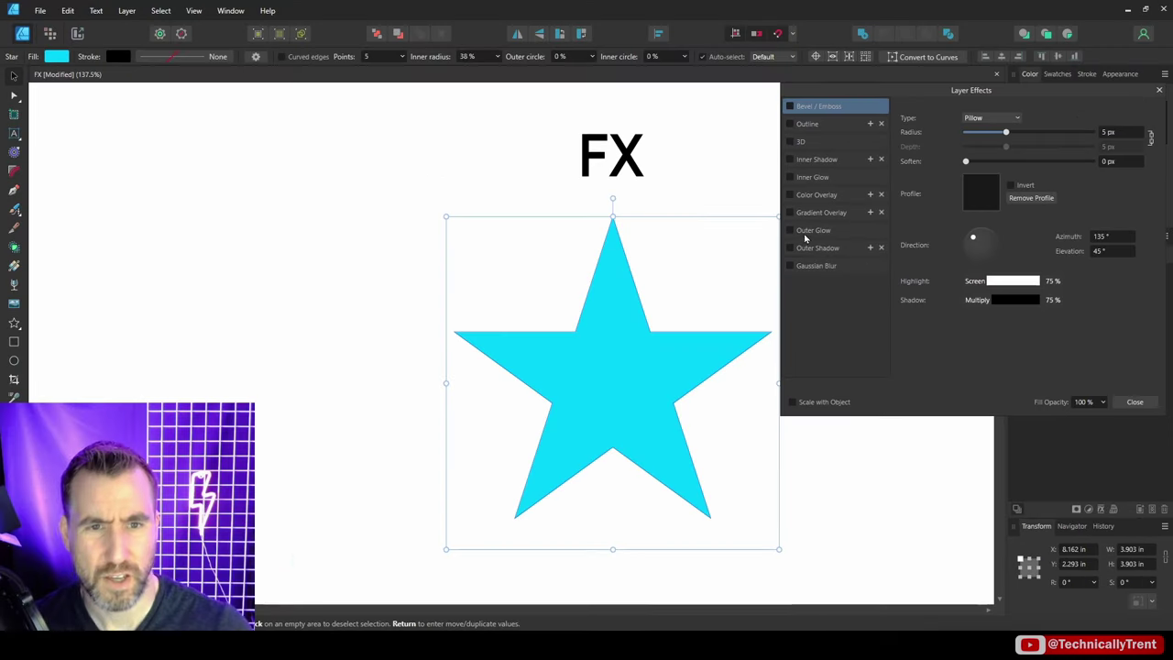
# Re-enable the star's outer shadow and, reopening its effects from the layer, increase the shadow offset to about 30.7 px.
pyautogui.click(790, 248)
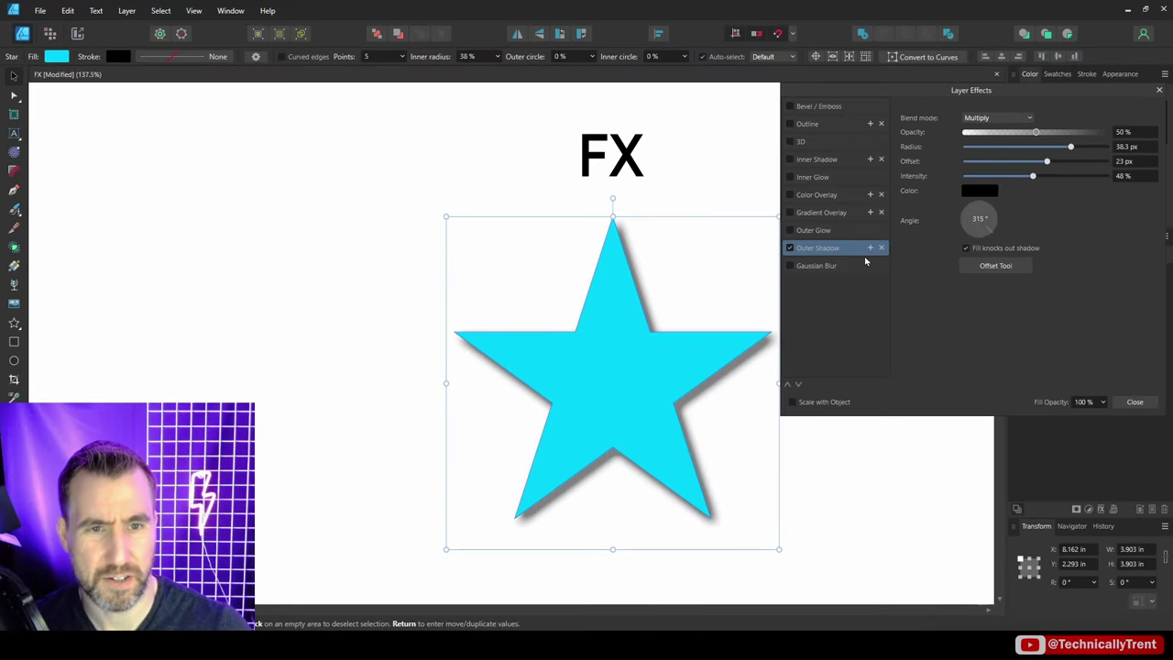
pyautogui.click(1135, 403)
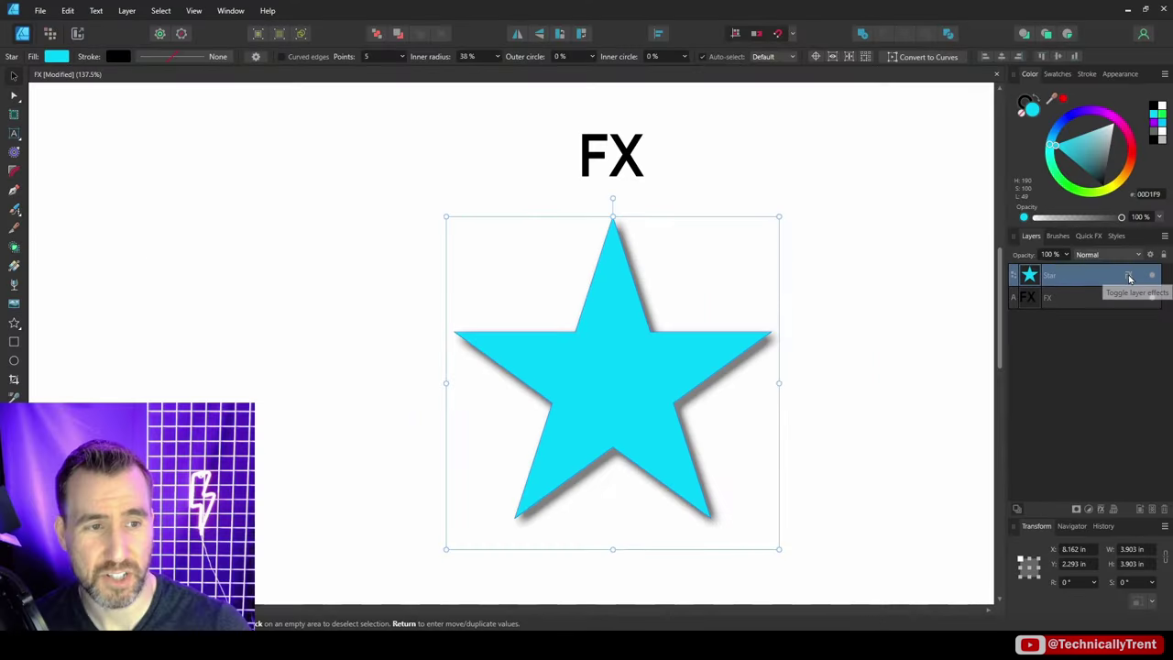
pyautogui.click(1130, 277)
pyautogui.moveTo(1048, 162)
pyautogui.mouseDown()
pyautogui.moveTo(1097, 171)
pyautogui.moveTo(1059, 162)
pyautogui.mouseUp()
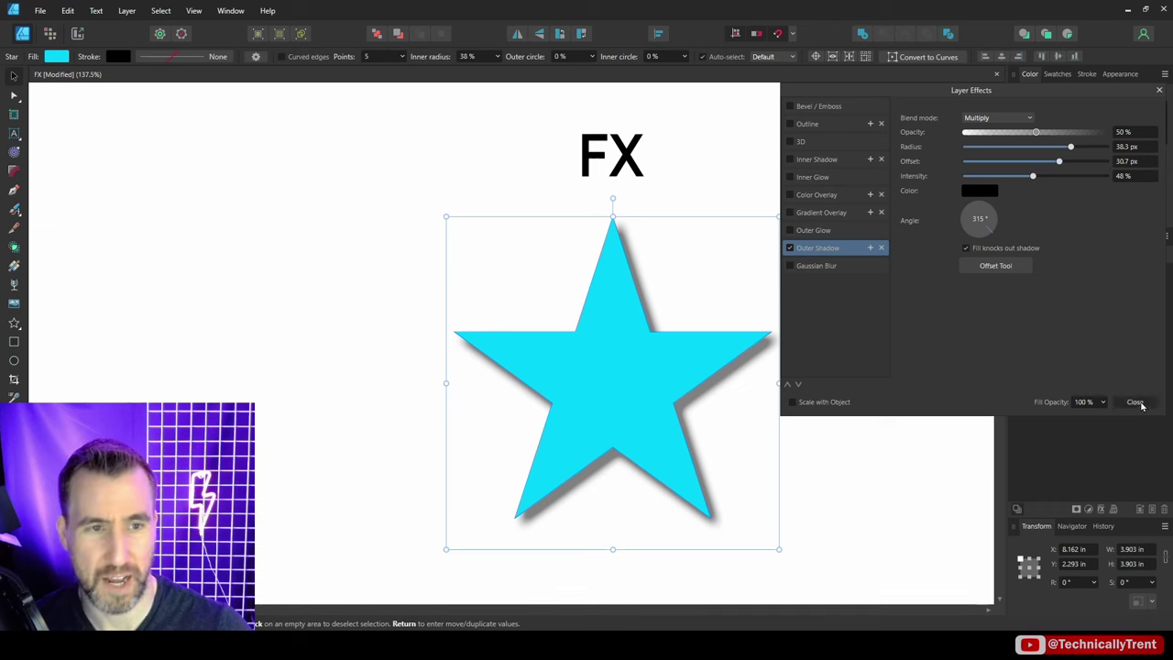
pyautogui.click(1136, 403)
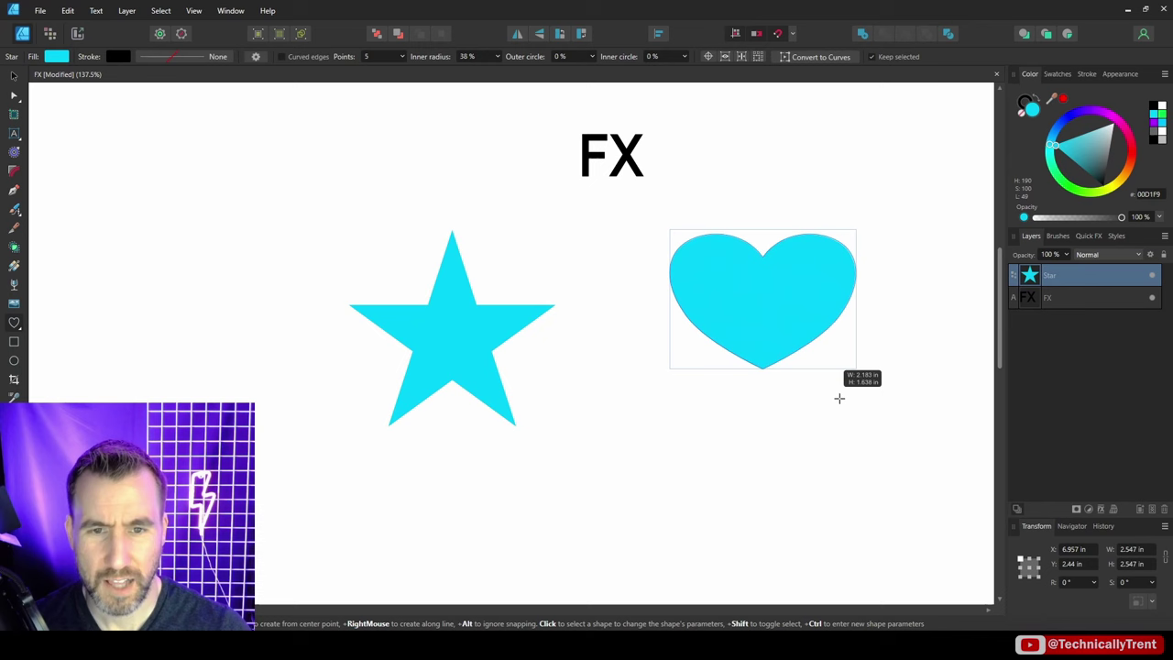
# Draw a heart about 2.45 in wide beside the star, fill it with F9004A, and group it with the star.
pyautogui.moveTo(837, 398); pyautogui.dragTo(880, 385)
pyautogui.click(1127, 135)
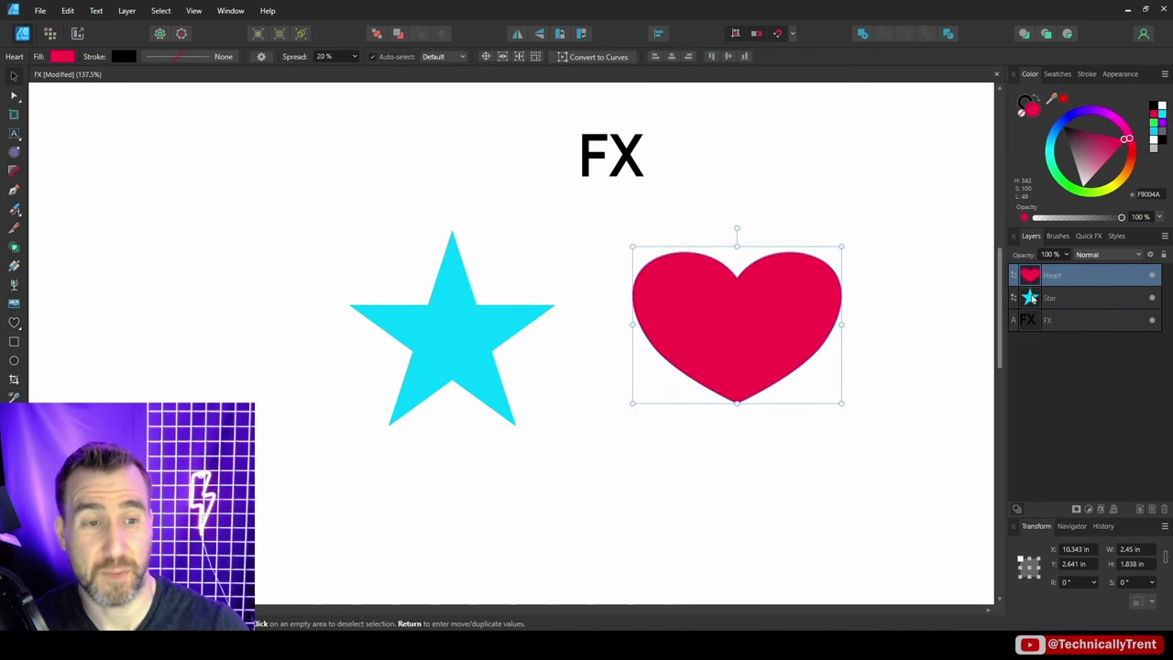
pyautogui.keyDown('shift'); pyautogui.click(1033, 298); pyautogui.keyUp('shift')
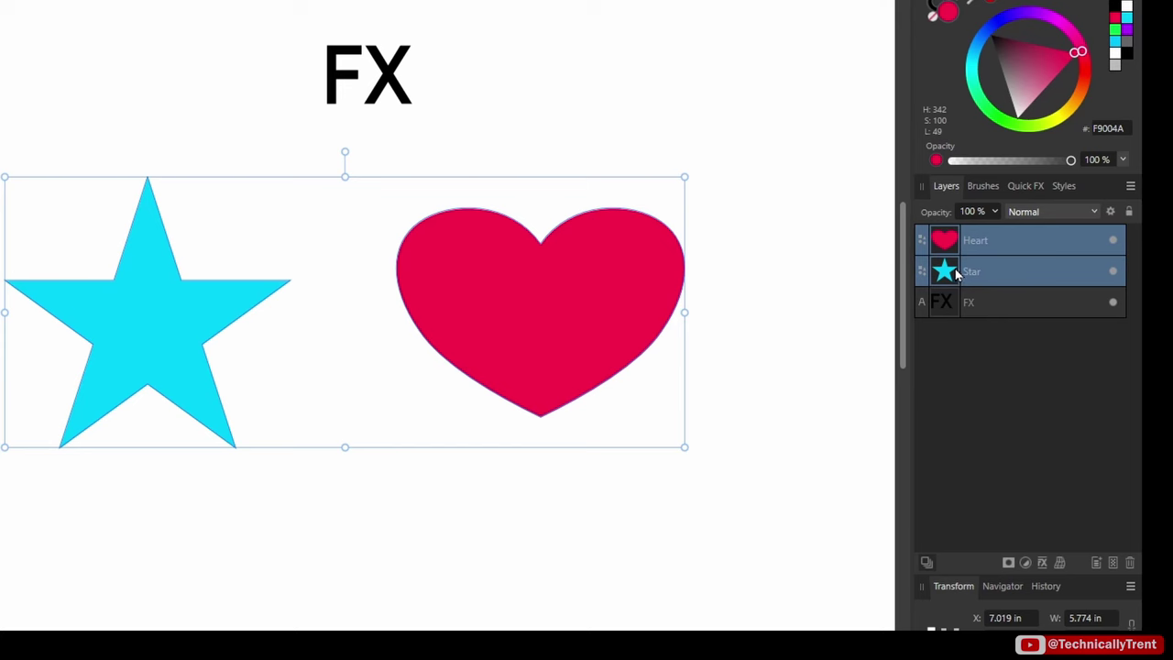
pyautogui.hotkey('ctrl', 'g')
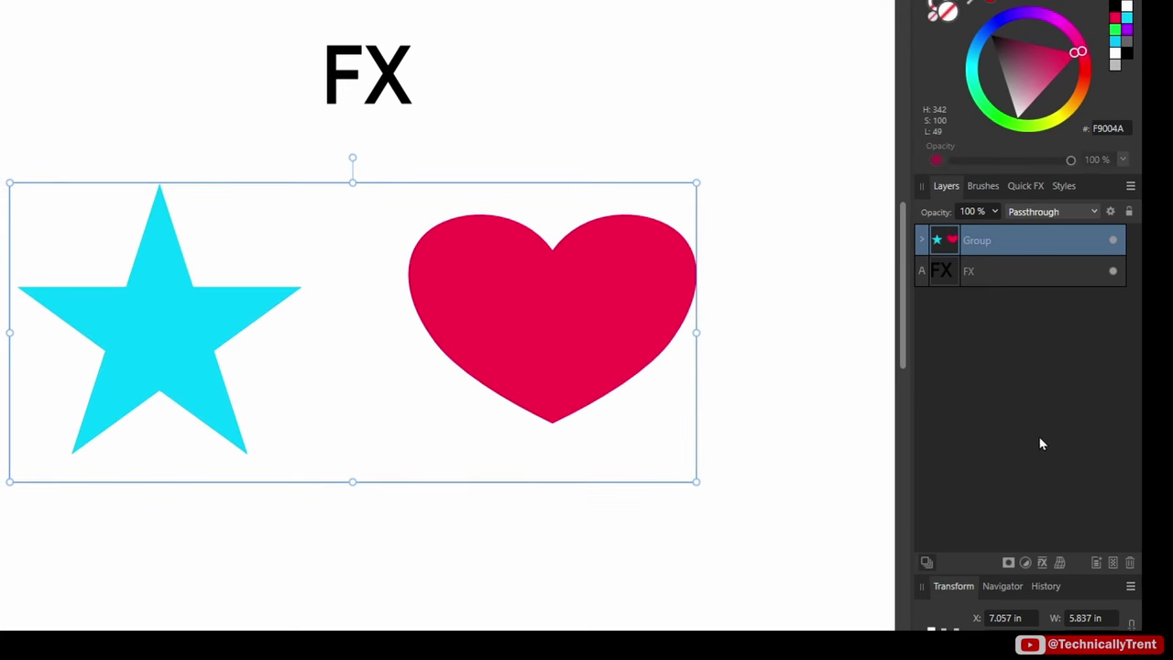
# Apply an outer shadow to the group with about 41.7 px radius, 26.1 px offset and 31% intensity.
pyautogui.click(1041, 564)
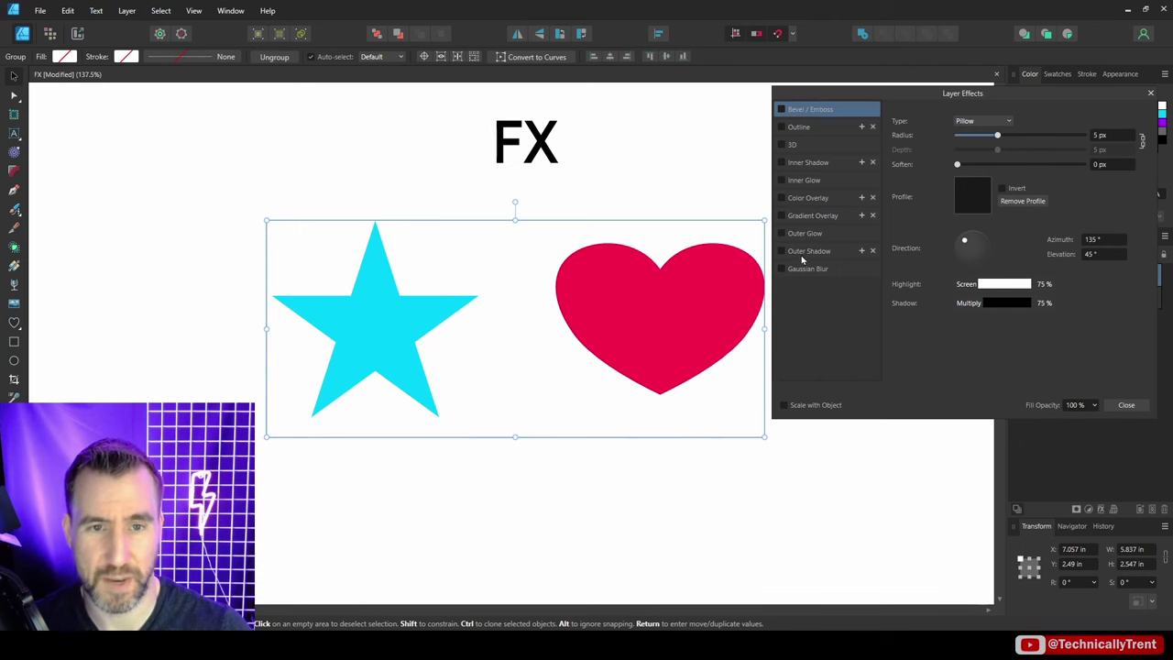
pyautogui.click(789, 257)
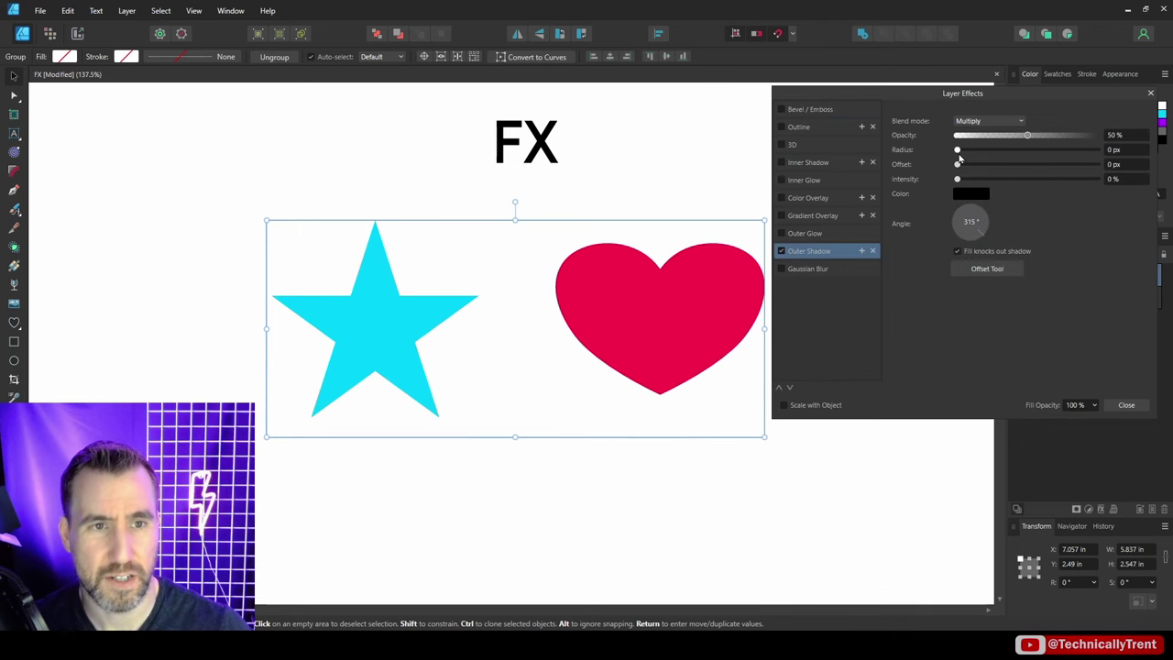
pyautogui.moveTo(959, 151); pyautogui.dragTo(1067, 151)
pyautogui.moveTo(958, 164); pyautogui.dragTo(1042, 167)
pyautogui.moveTo(957, 179); pyautogui.dragTo(1006, 180)
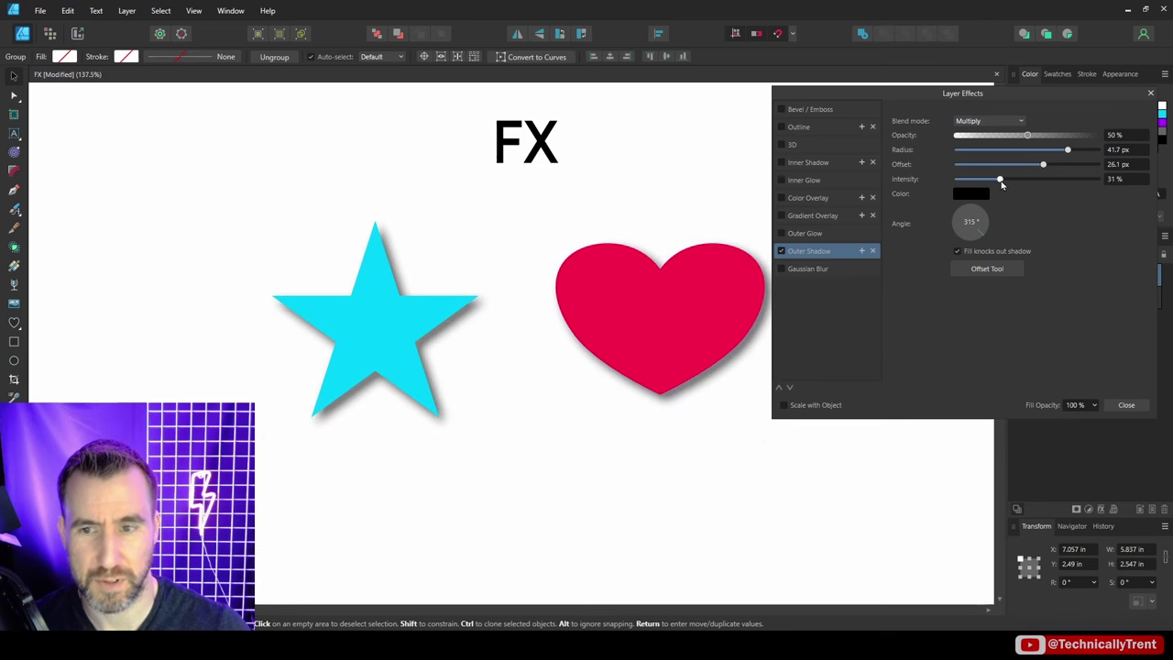
pyautogui.click(1126, 405)
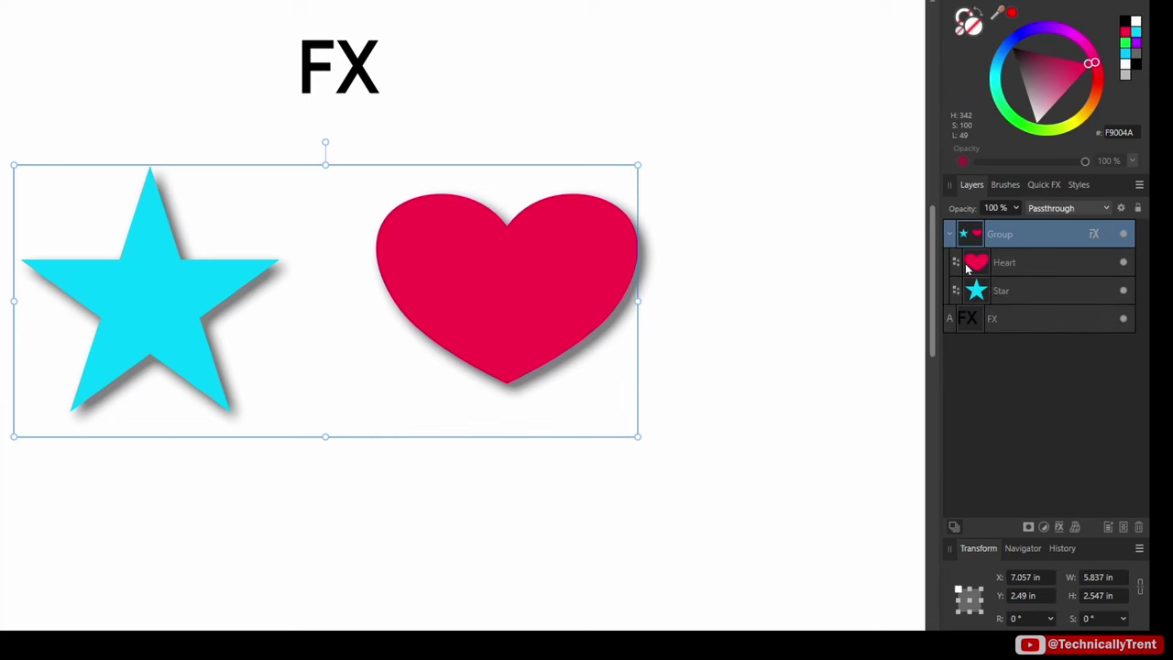
# Move the heart layer out of the group to the top of the layer stack and deselect it.
pyautogui.moveTo(967, 266); pyautogui.dragTo(990, 223)
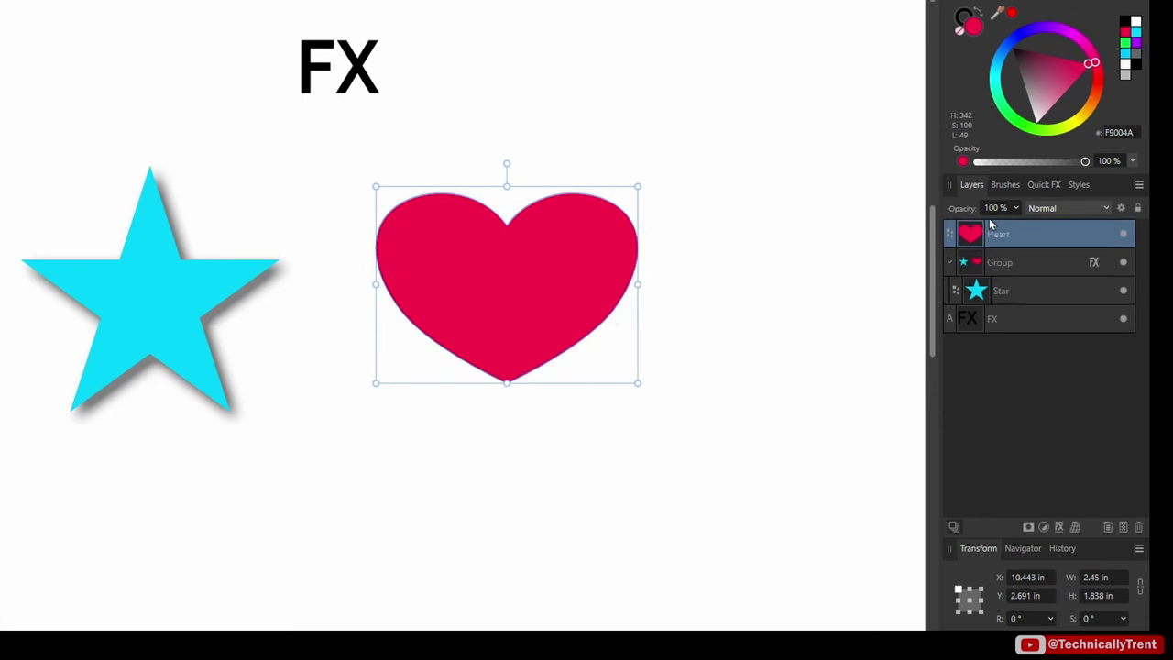
pyautogui.click(698, 229)
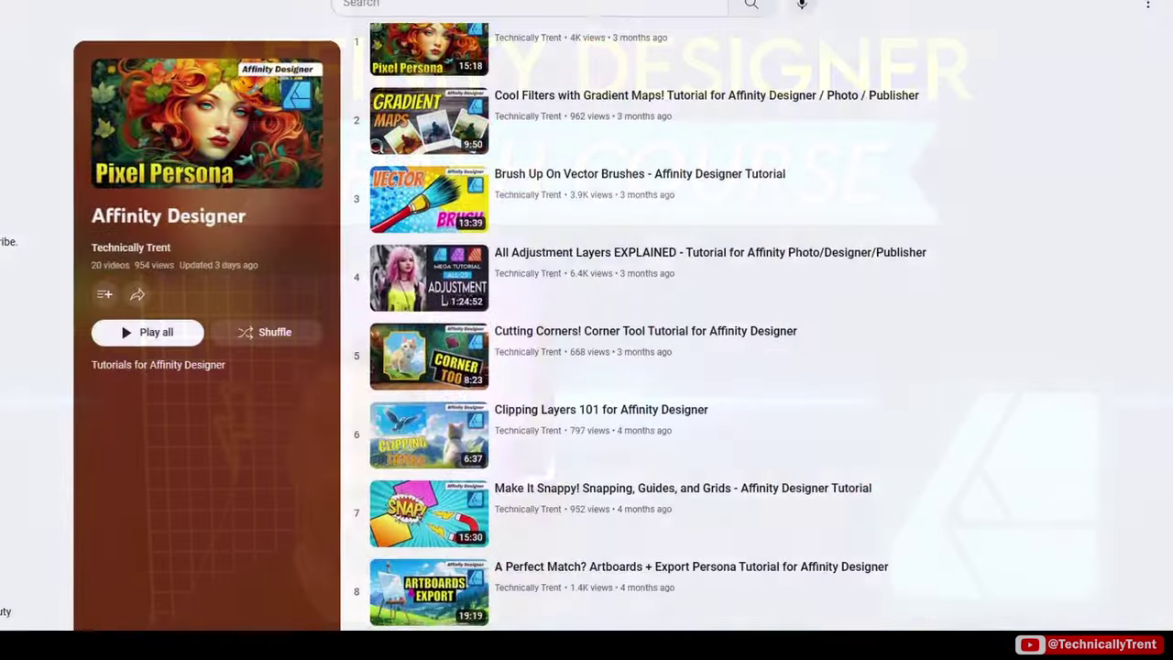
pyautogui.scroll(-2, 641, 320)
pyautogui.scroll(-3, 641, 320)
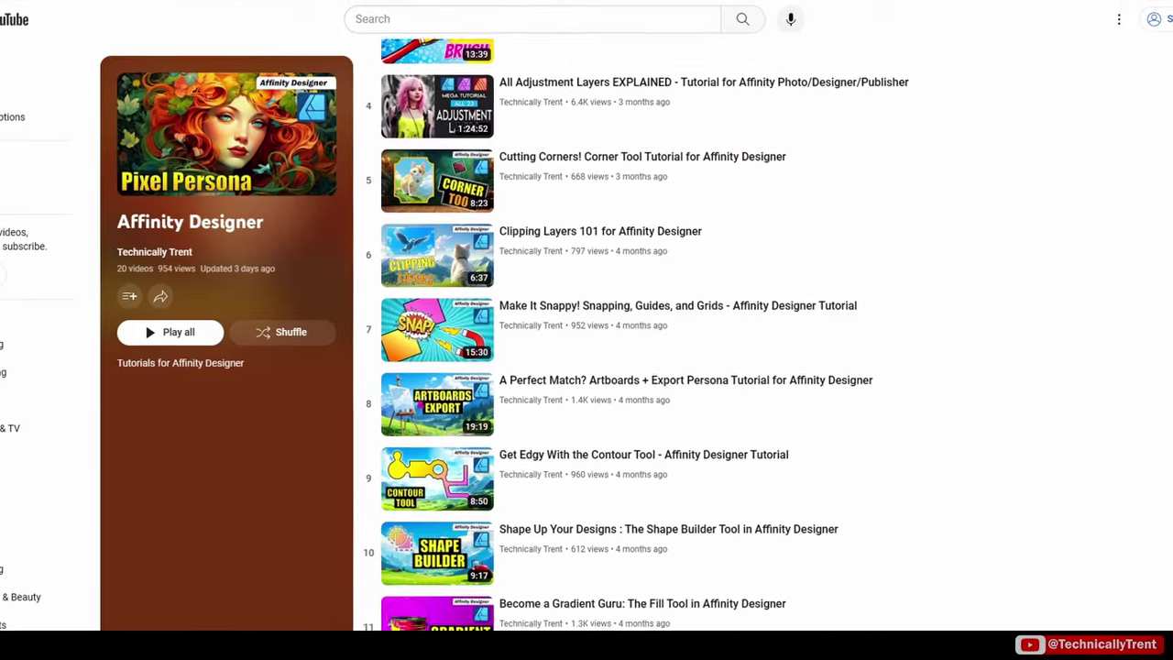
pyautogui.scroll(-3, 641, 348)
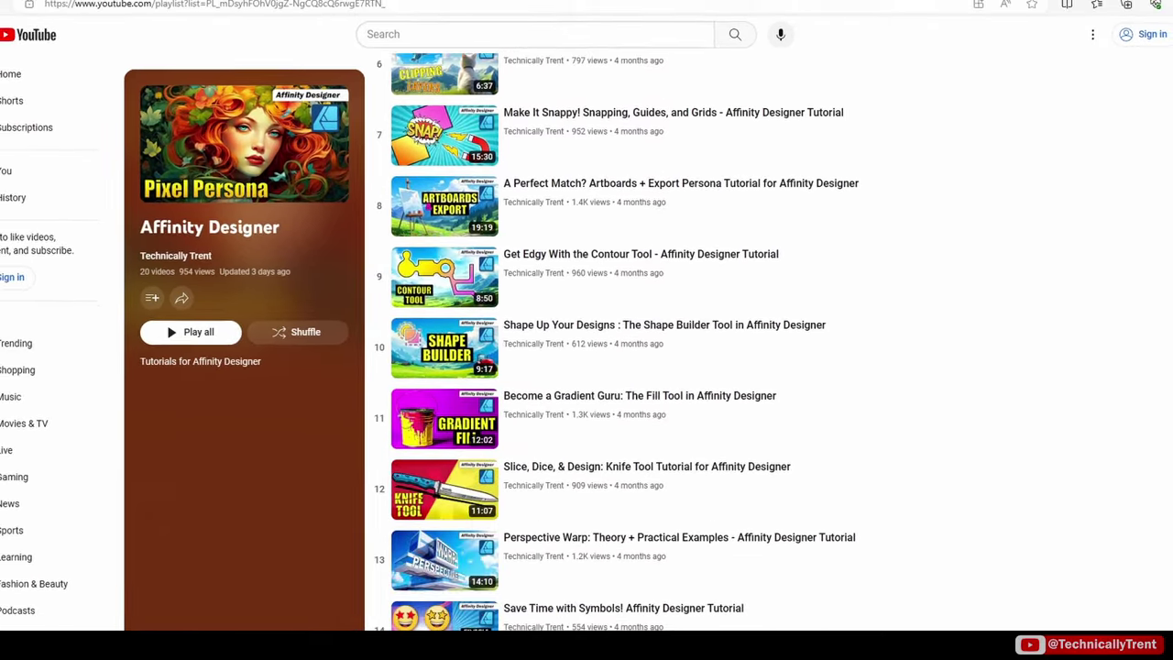
pyautogui.scroll(-4, 1165, 363)
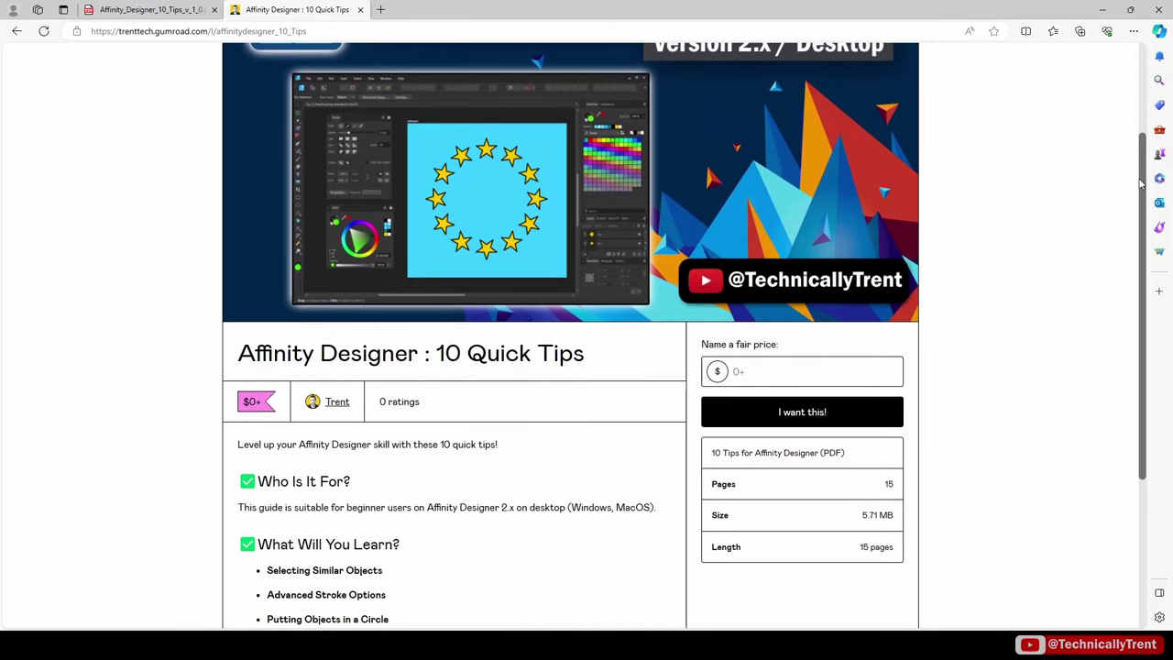
pyautogui.scroll(-1, 1137, 211)
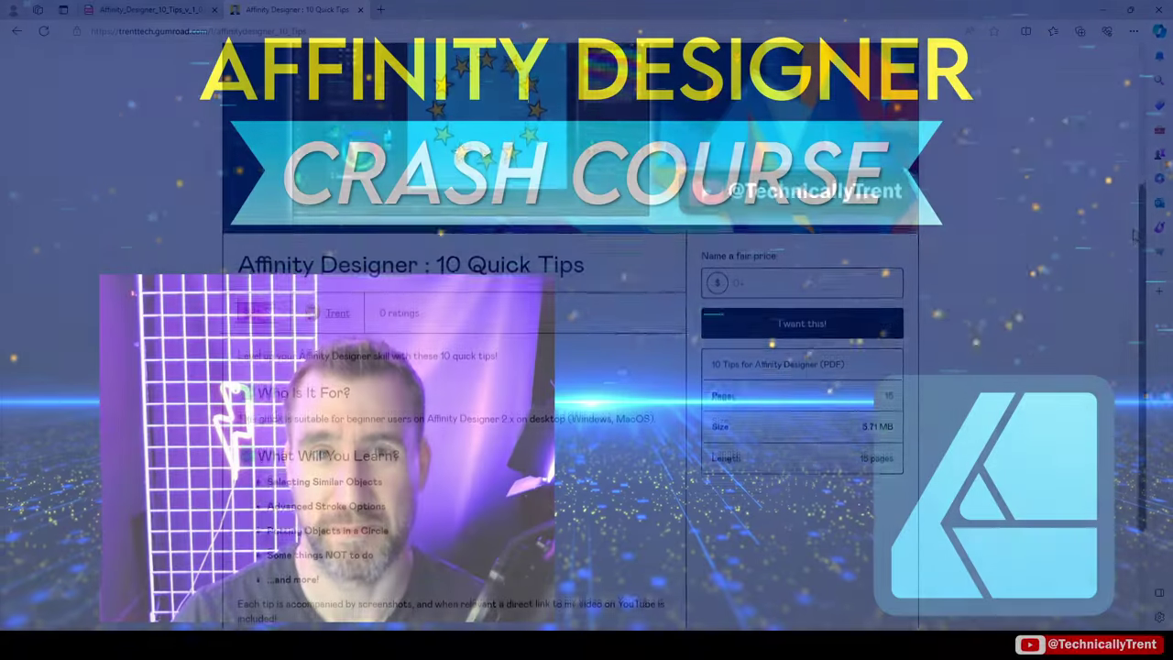